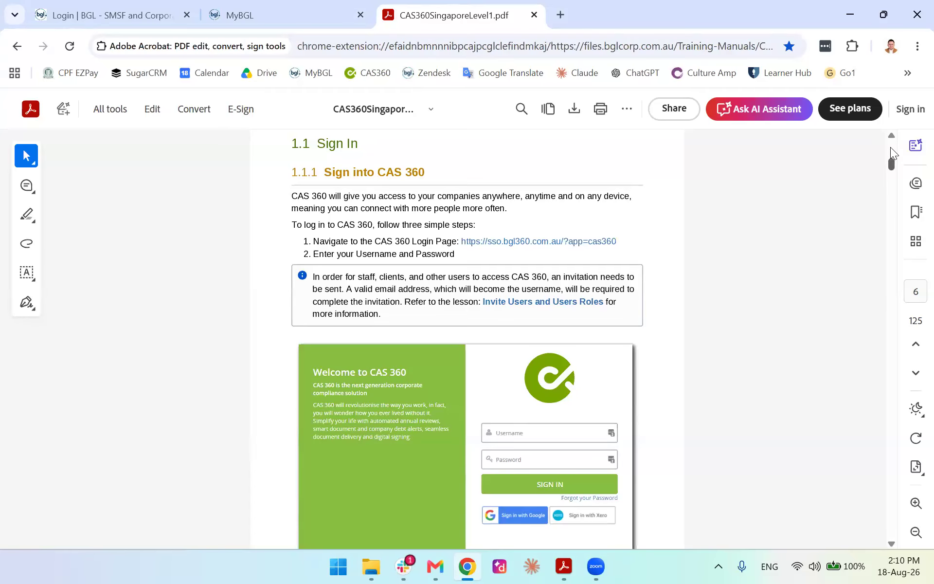
# Browse the Bookmarks outline, expanding and collapsing Getting Started, then bring page 2's contents into view
pyautogui.scroll(-10, 686, 312)
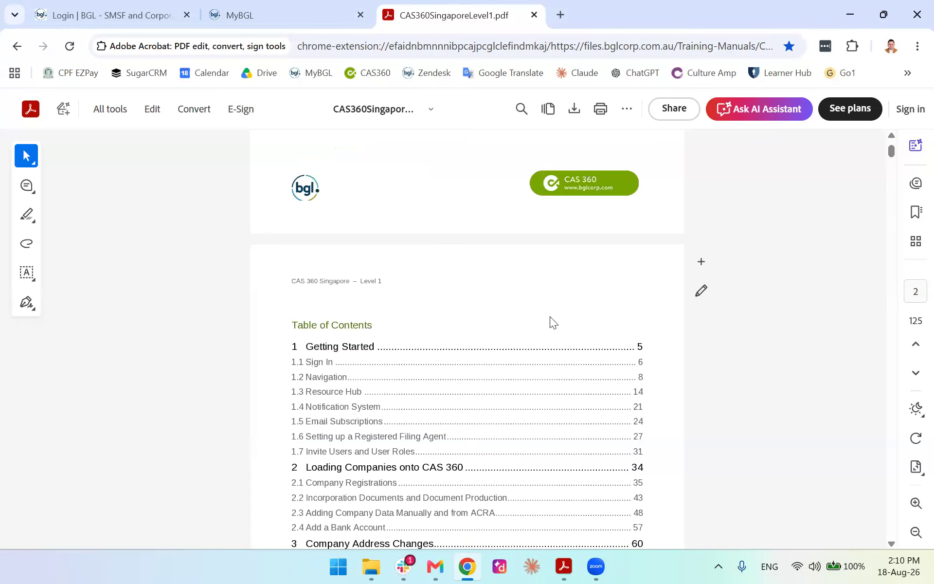
pyautogui.click(908, 219)
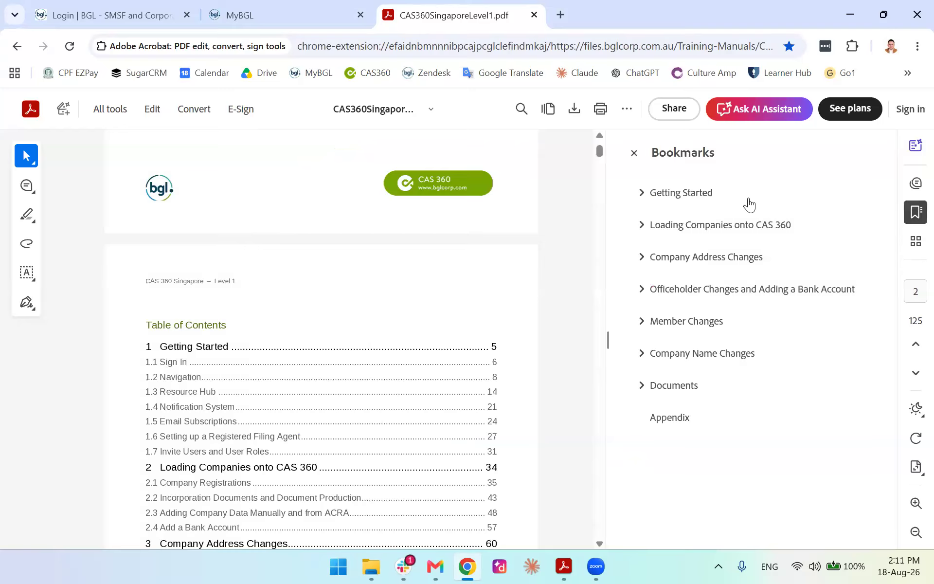
pyautogui.click(641, 194)
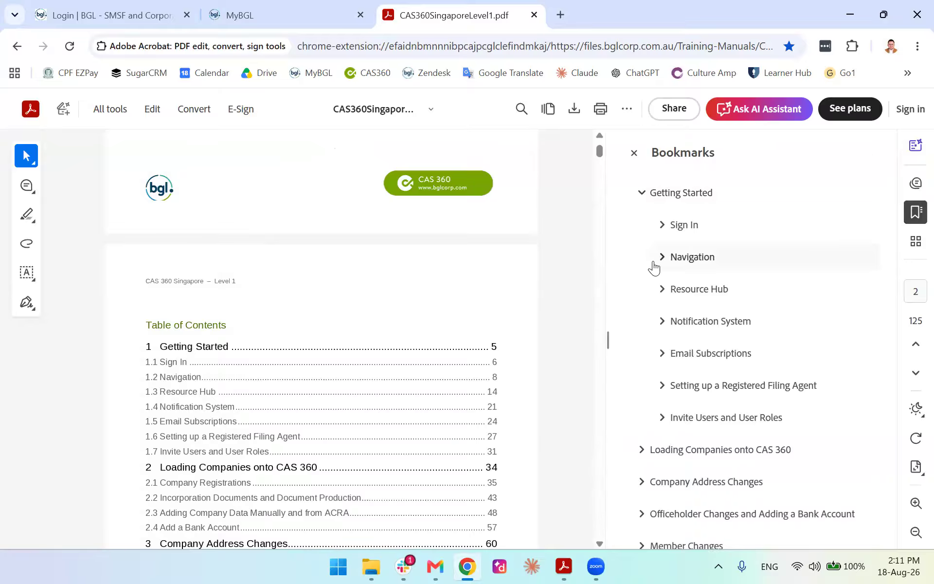
pyautogui.click(641, 192)
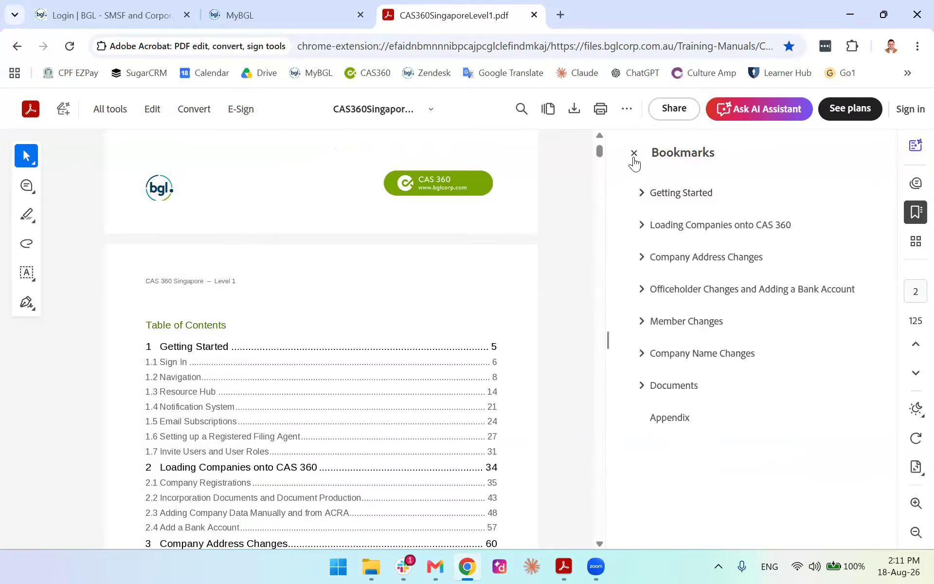
pyautogui.click(635, 154)
pyautogui.scroll(5, 714, 355)
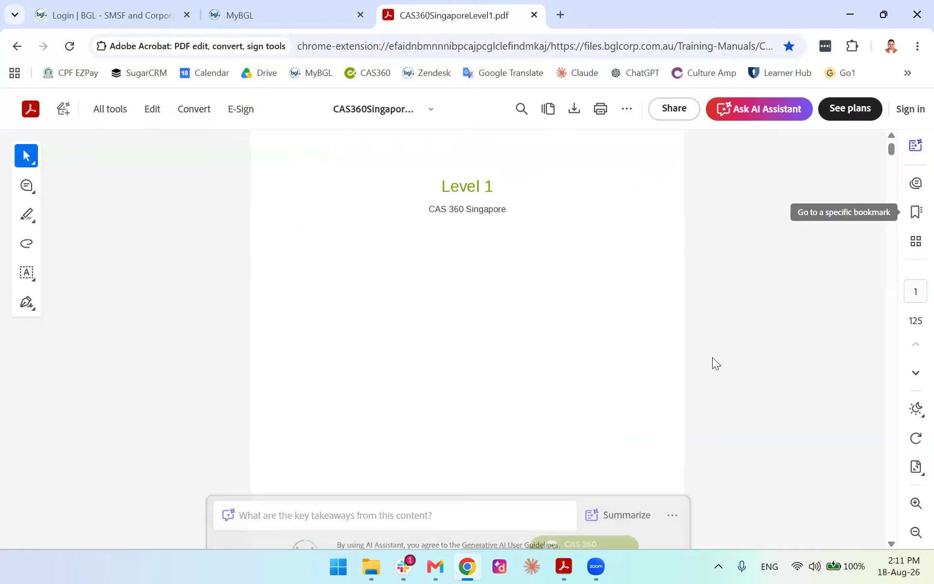
pyautogui.scroll(3, 713, 358)
pyautogui.scroll(-15, 660, 356)
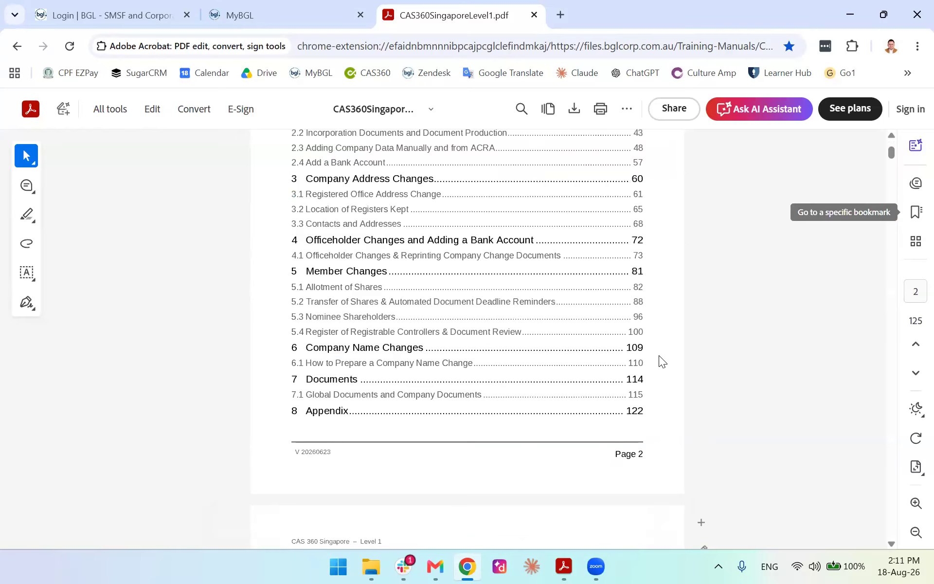
# Scroll through the introduction on pages 4 and 5 to the 1.1 Sign In section on page 6
pyautogui.scroll(-10, 665, 347)
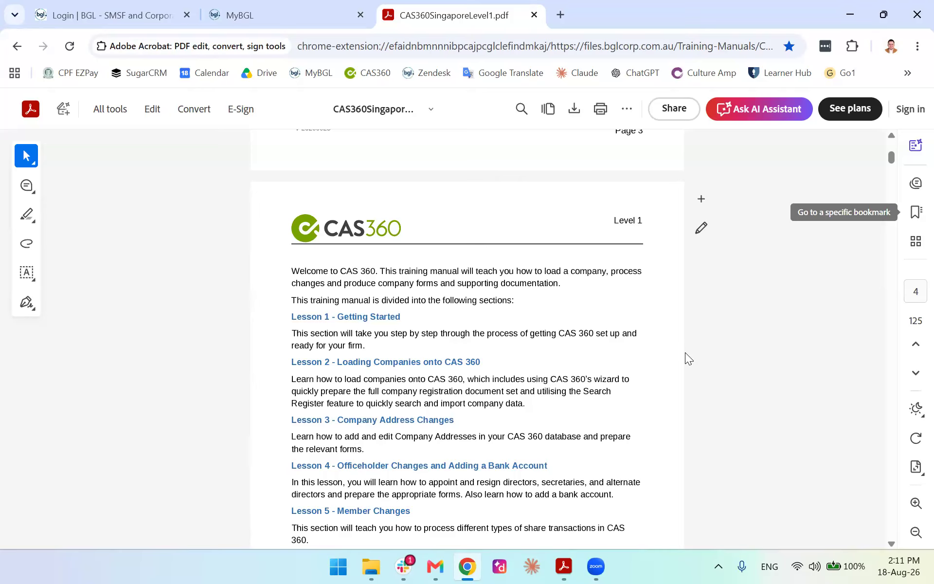
pyautogui.scroll(-15, 685, 353)
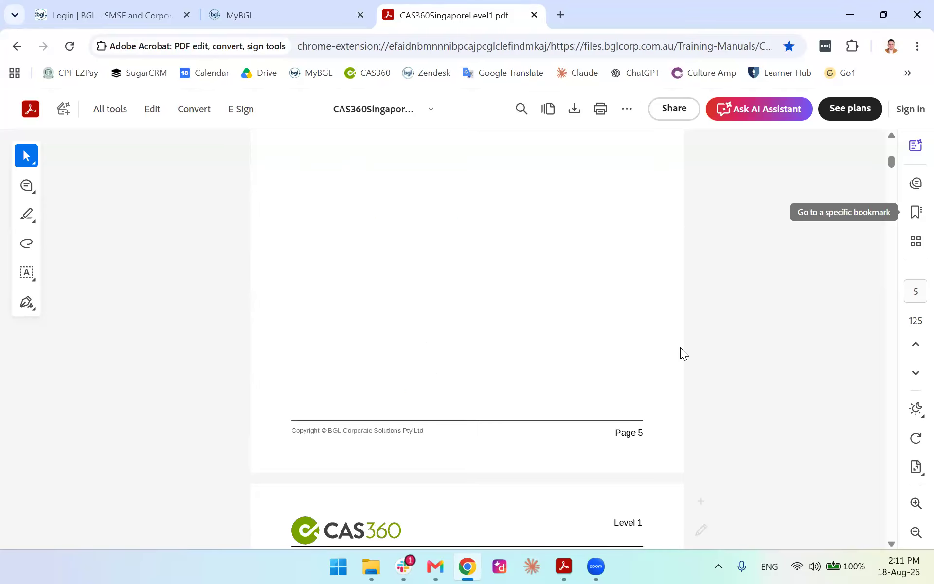
pyautogui.scroll(-8, 680, 347)
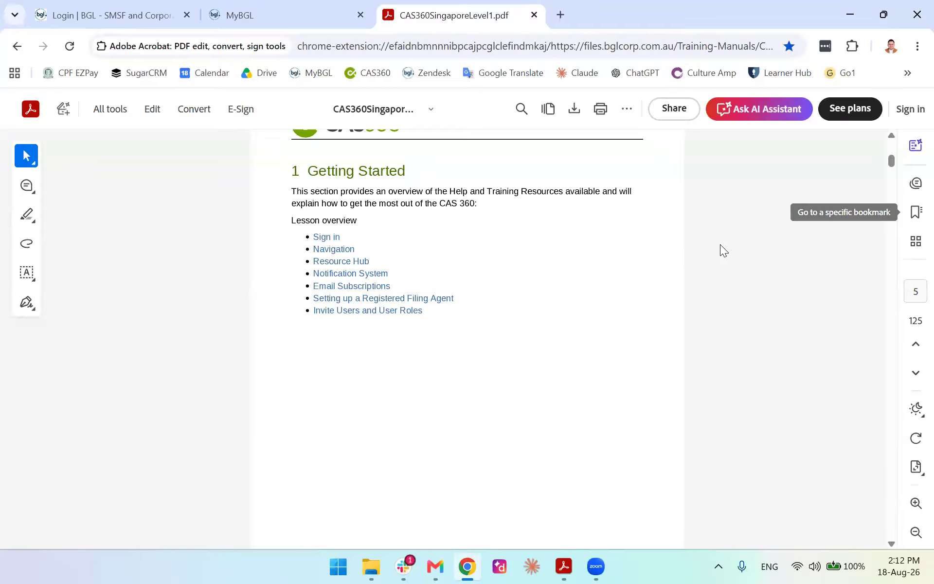
pyautogui.scroll(-10, 889, 162)
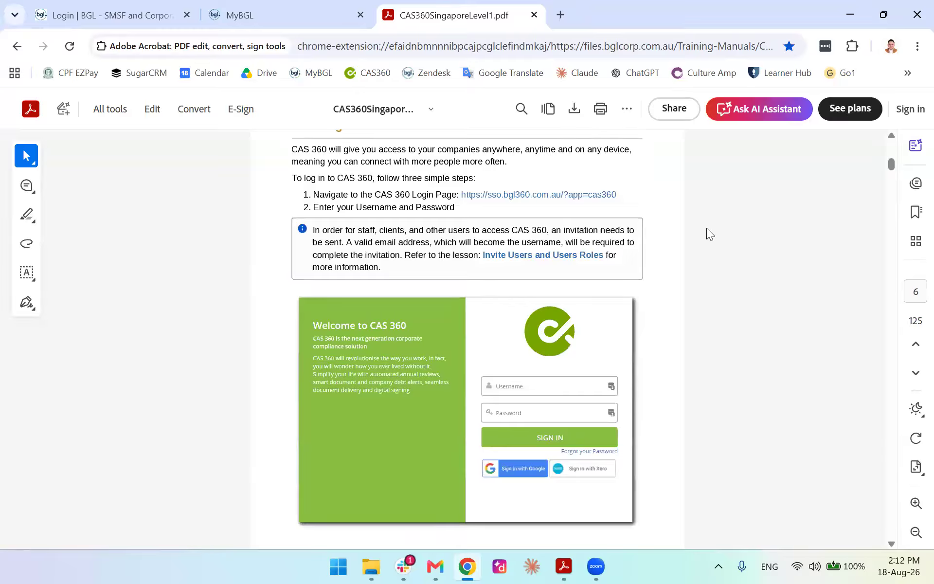
pyautogui.scroll(2, 707, 227)
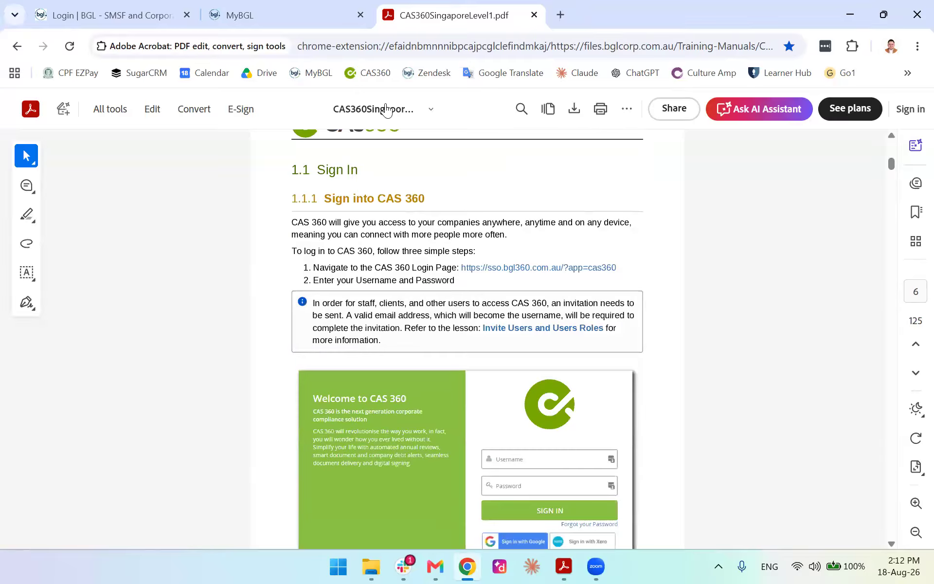
# Check the login page against the manual's login URL, then sign in with the prefilled credentials
pyautogui.click(122, 6)
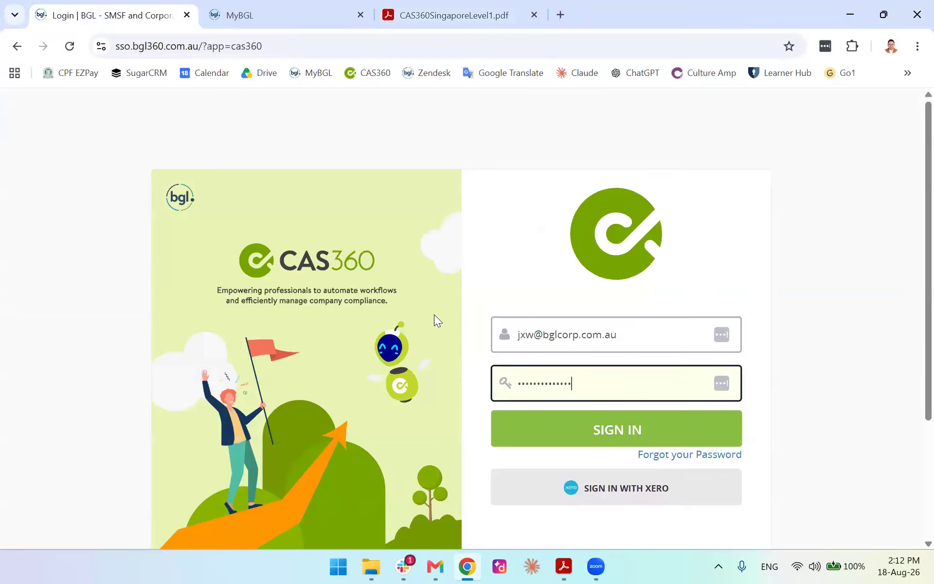
pyautogui.click(460, 14)
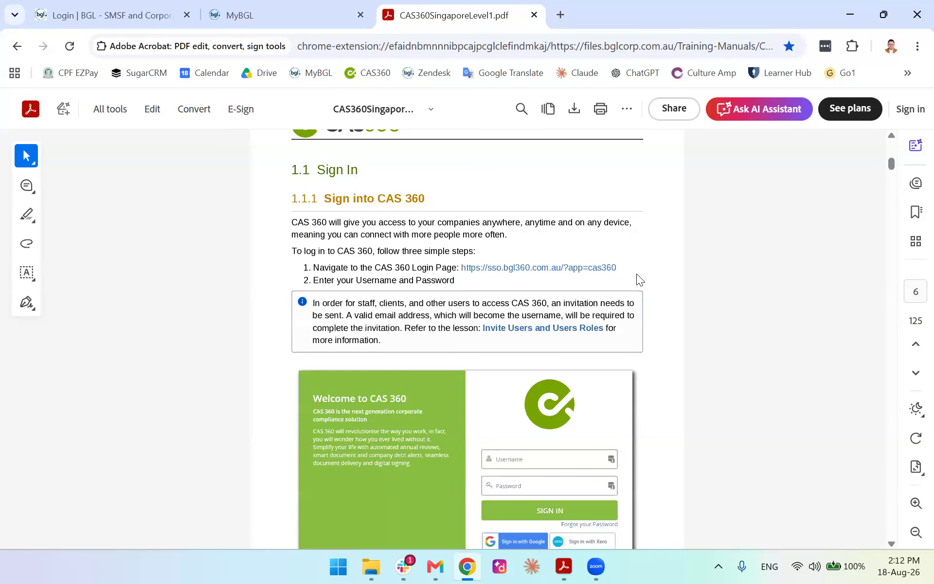
pyautogui.moveTo(464, 270); pyautogui.dragTo(463, 271)
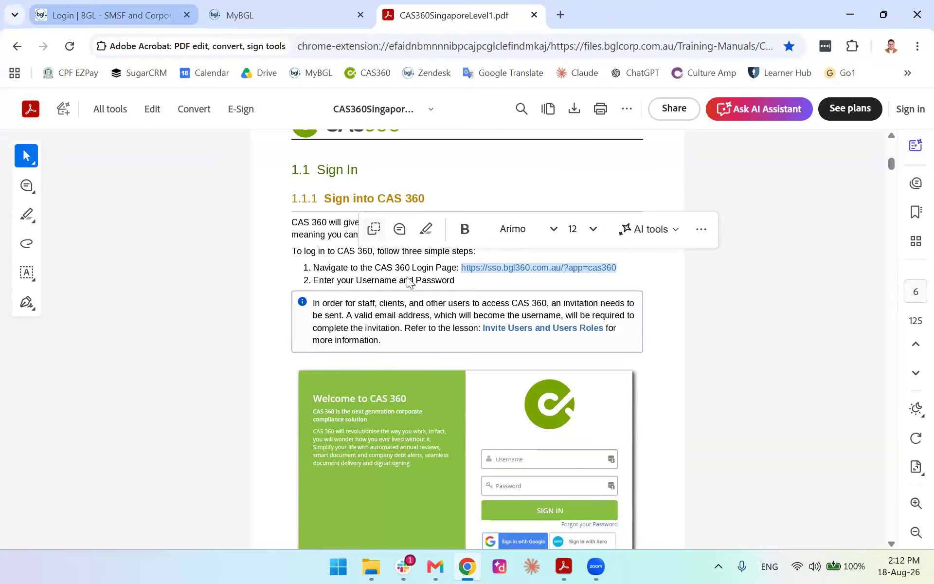
pyautogui.click(113, 16)
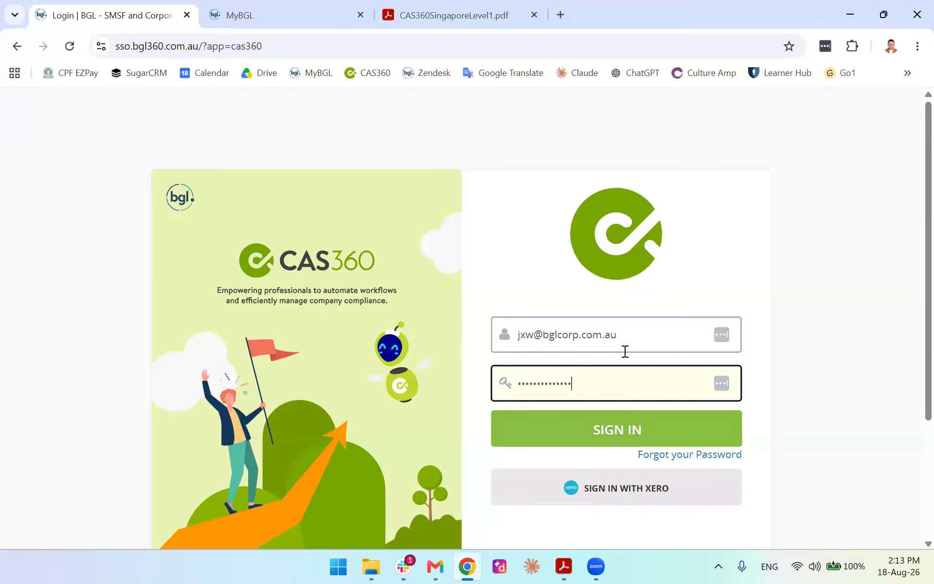
pyautogui.click(600, 431)
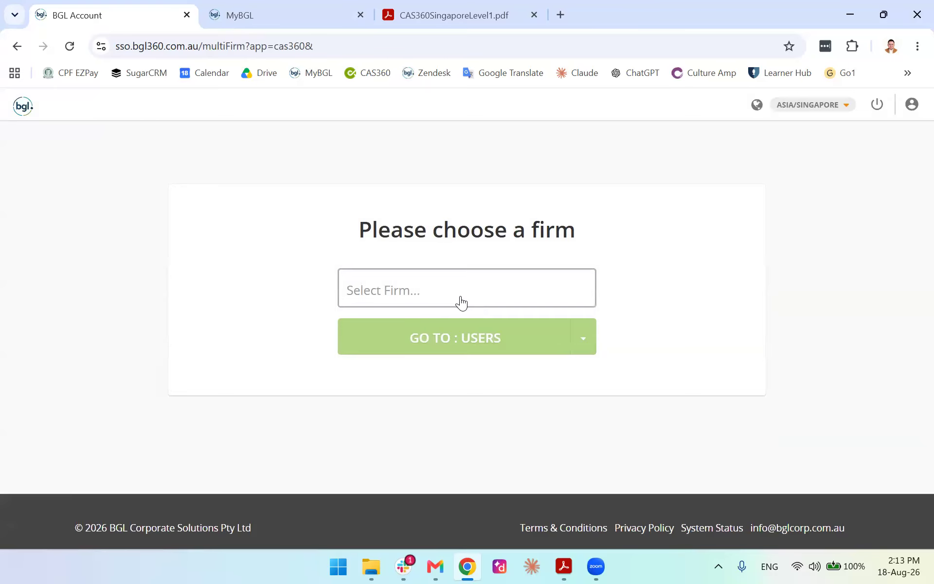
# Choose the SG CAS360 Training firm and go to CAS 360
pyautogui.click(461, 302)
pyautogui.scroll(-1, 482, 452)
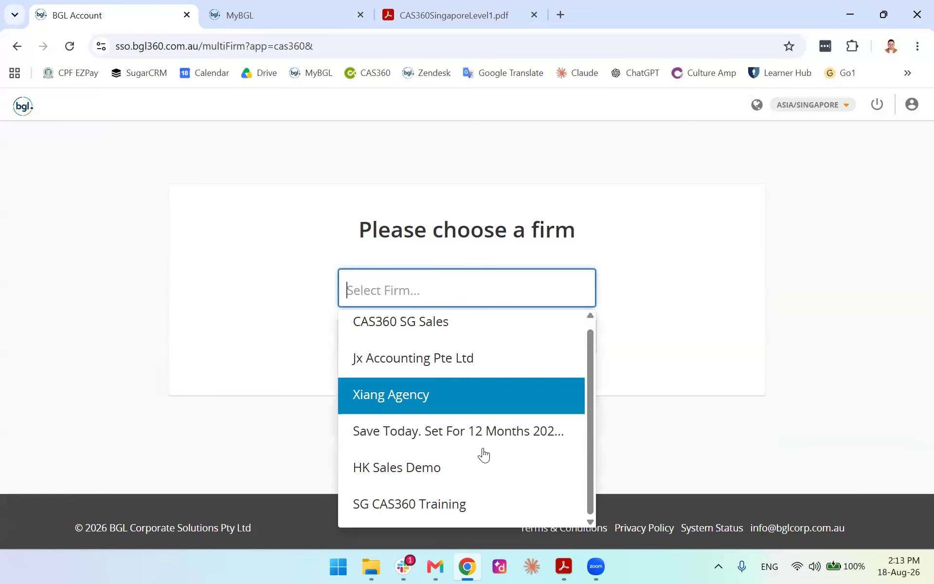
pyautogui.click(450, 505)
pyautogui.click(460, 349)
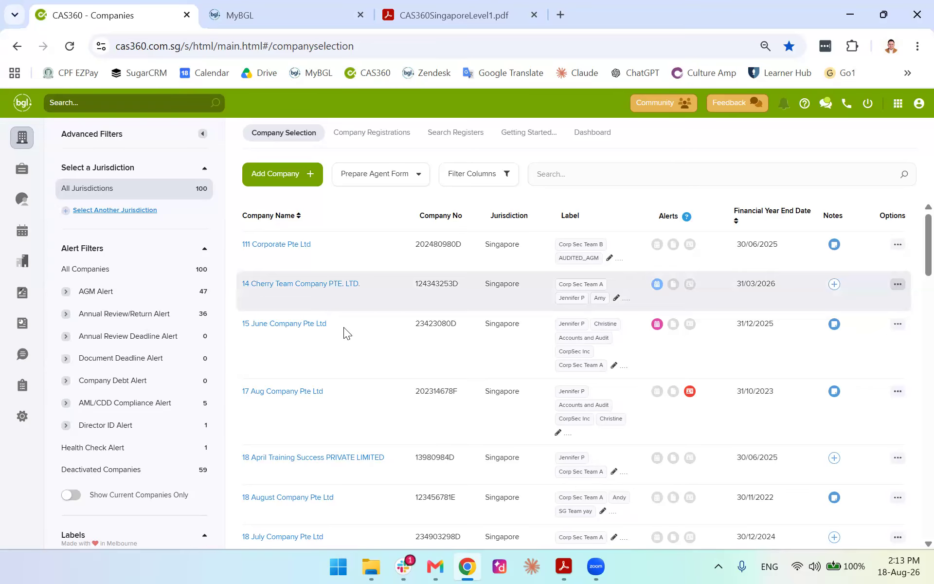
pyautogui.scroll(-10, 343, 327)
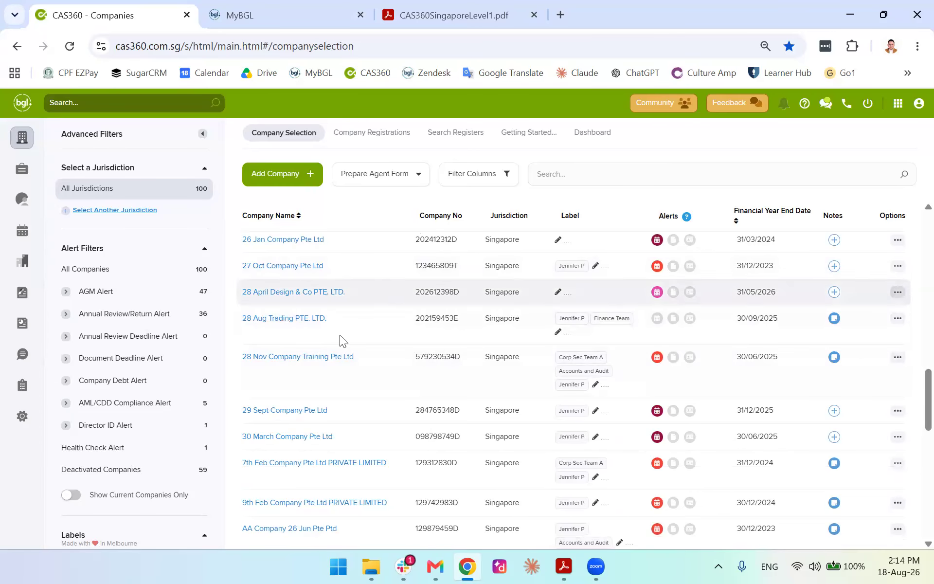
pyautogui.scroll(-5, 345, 368)
pyautogui.scroll(-5, 348, 386)
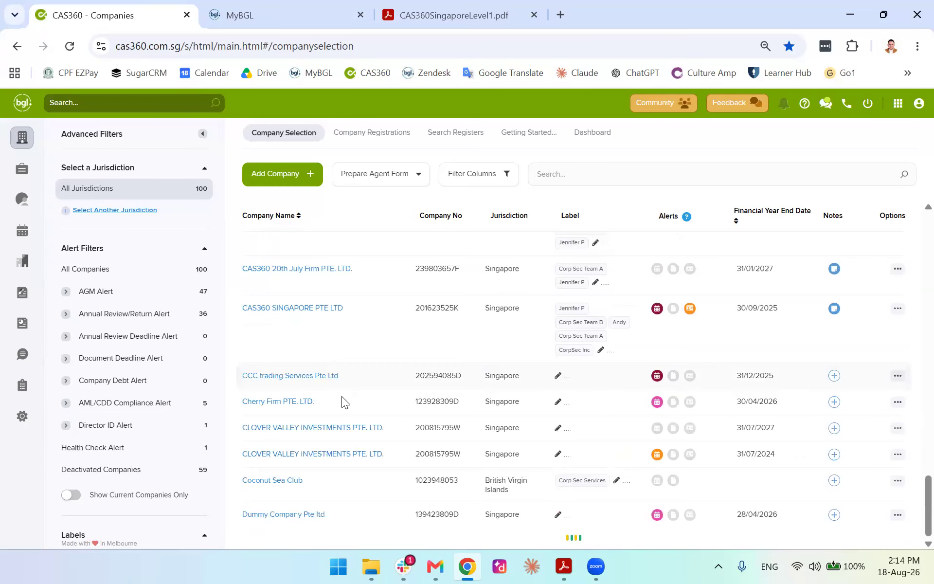
pyautogui.scroll(-10, 333, 411)
pyautogui.scroll(-1, 375, 387)
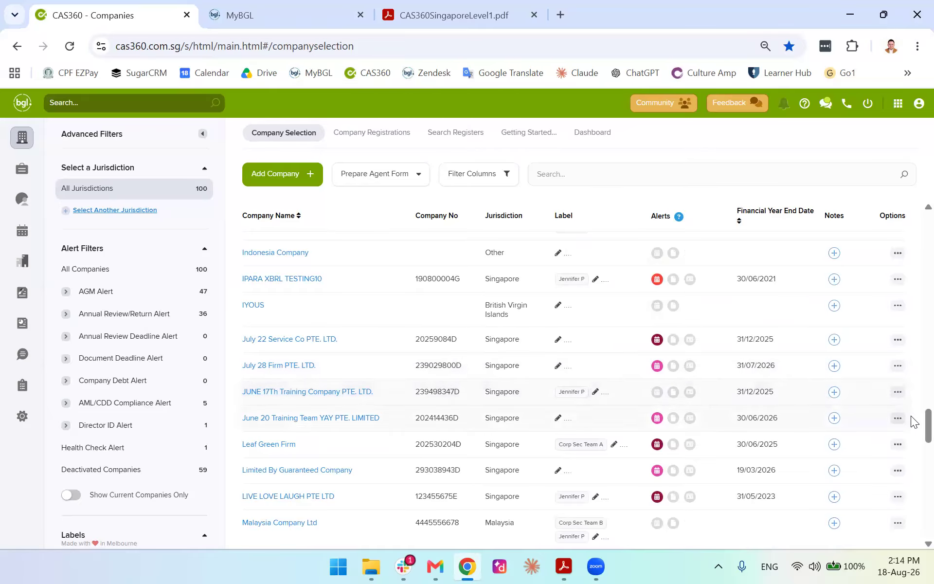
pyautogui.moveTo(928, 423); pyautogui.dragTo(911, 198)
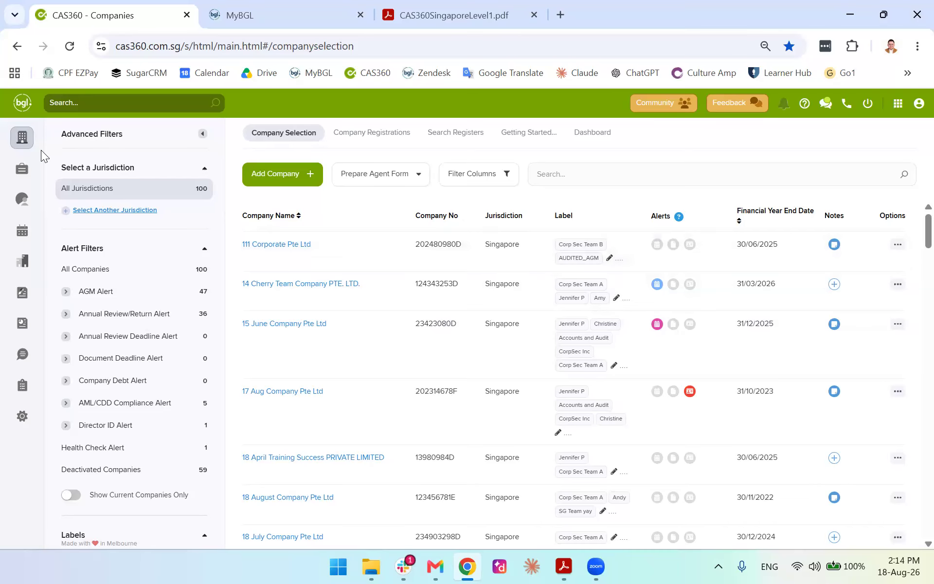
pyautogui.click(20, 170)
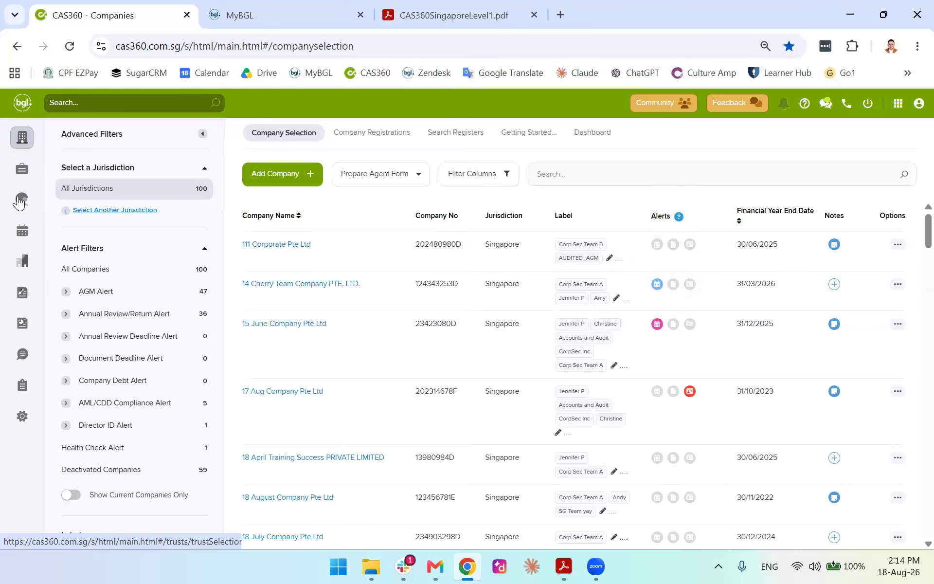
pyautogui.click(21, 199)
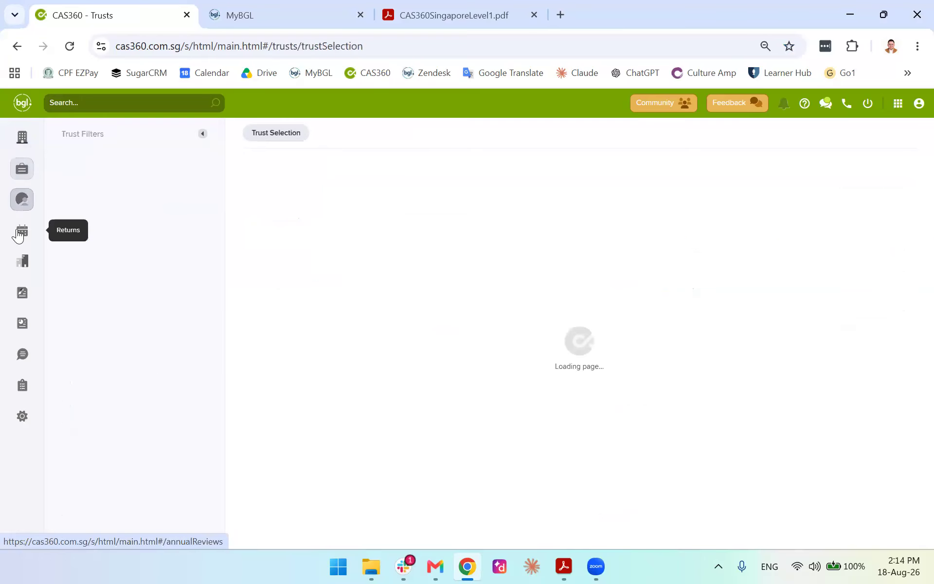
pyautogui.click(21, 261)
pyautogui.click(22, 323)
pyautogui.click(21, 360)
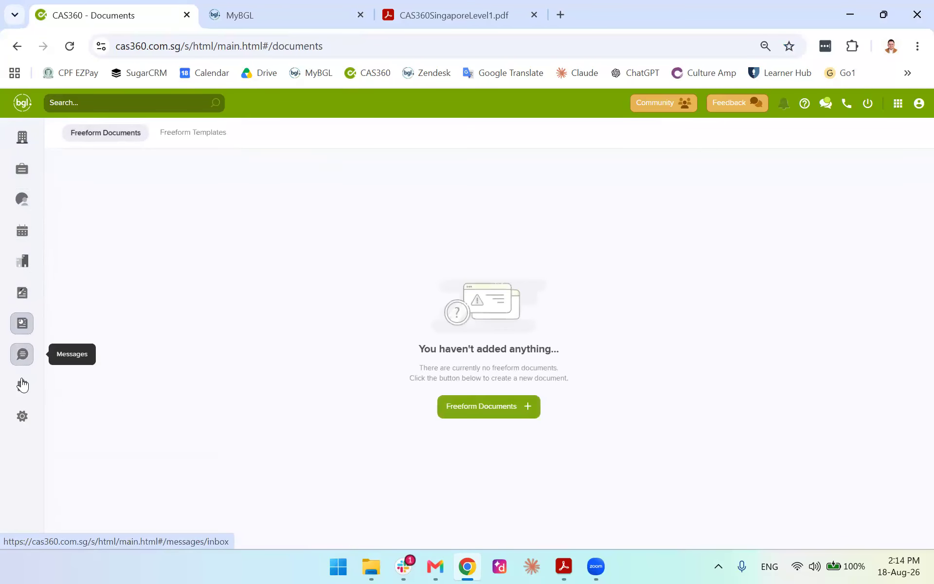
pyautogui.click(22, 384)
pyautogui.click(22, 413)
pyautogui.click(22, 354)
pyautogui.click(22, 323)
pyautogui.click(22, 260)
pyautogui.click(15, 192)
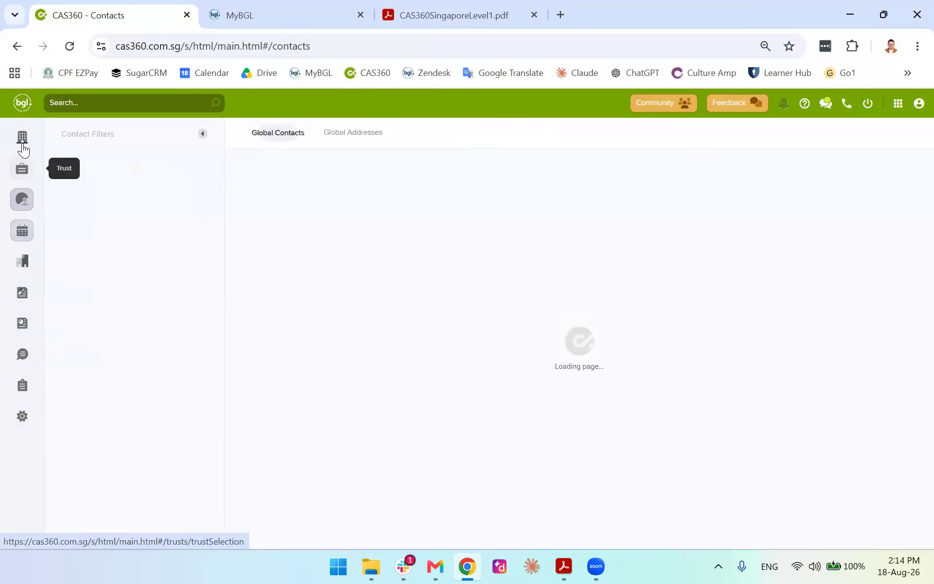
pyautogui.click(22, 169)
pyautogui.click(22, 138)
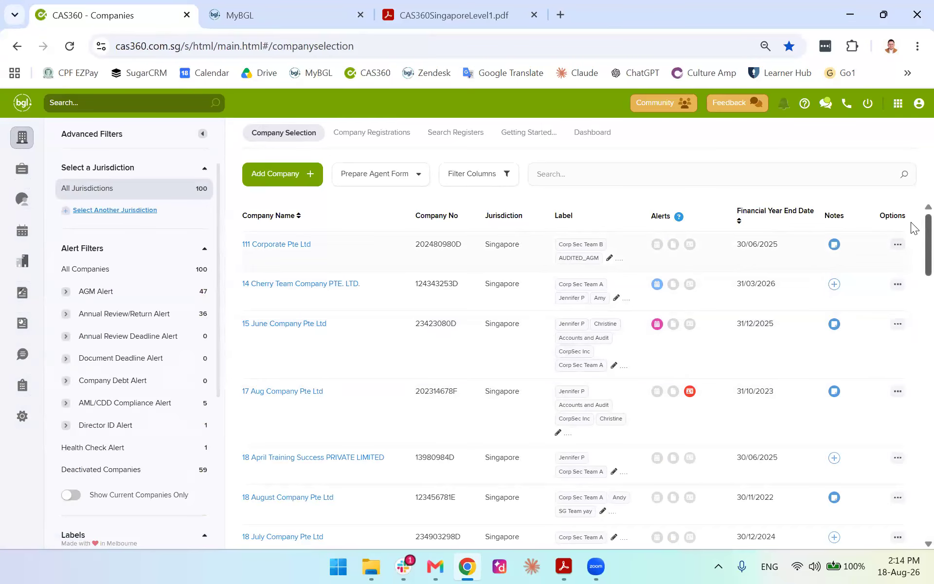
# Scroll the company table, then collapse and re-expand the Advanced Filters panel
pyautogui.scroll(-12, 912, 253)
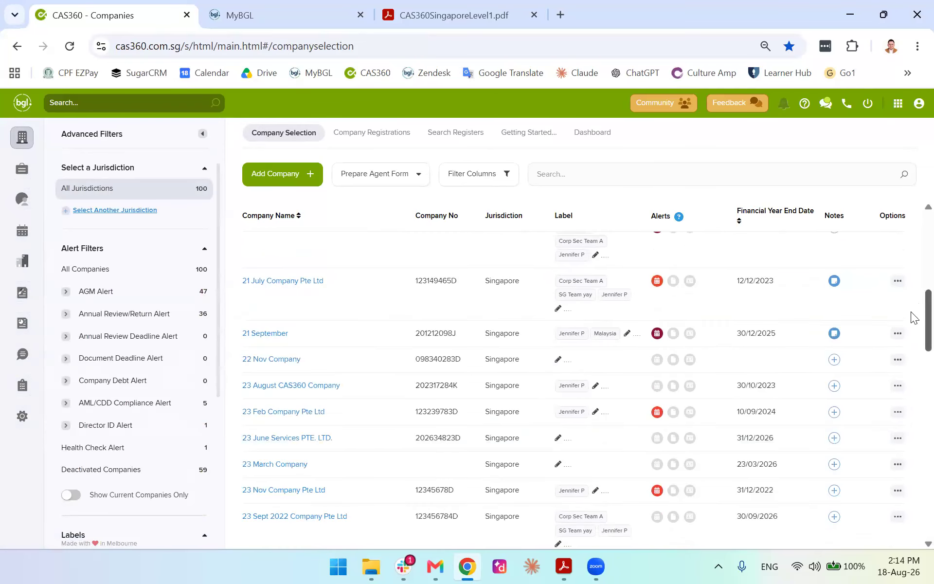
pyautogui.scroll(-10, 913, 384)
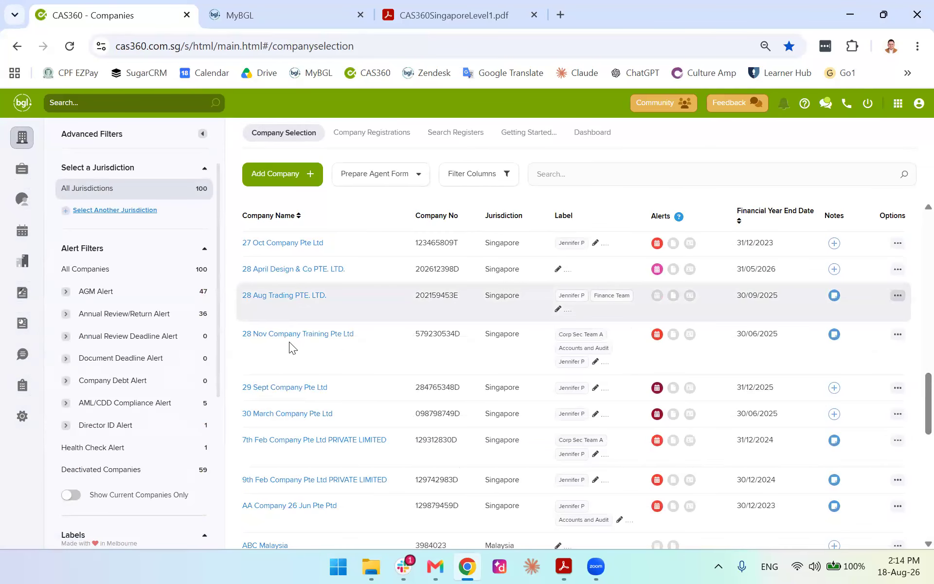
pyautogui.scroll(-3, 311, 371)
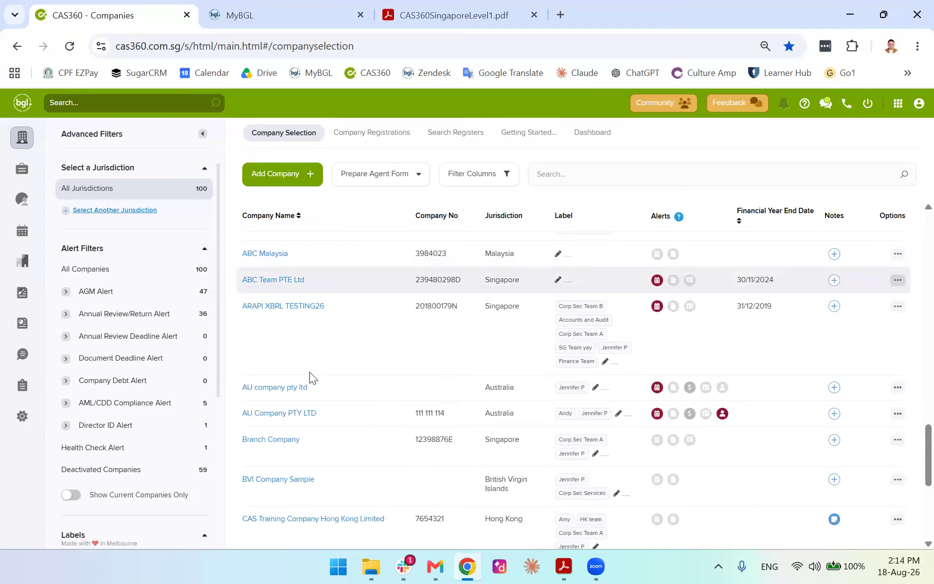
pyautogui.scroll(-5, 311, 375)
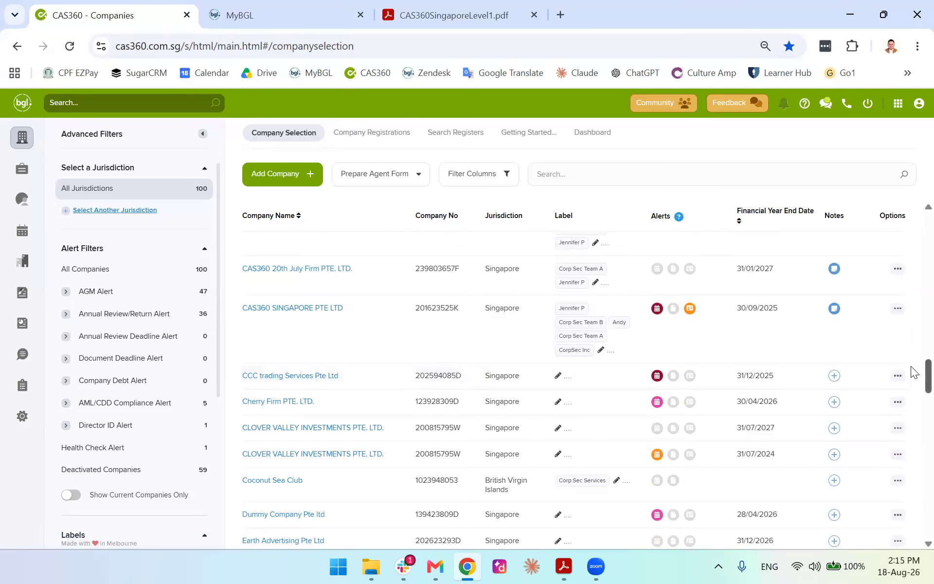
pyautogui.scroll(-20, 913, 372)
pyautogui.scroll(20, 903, 229)
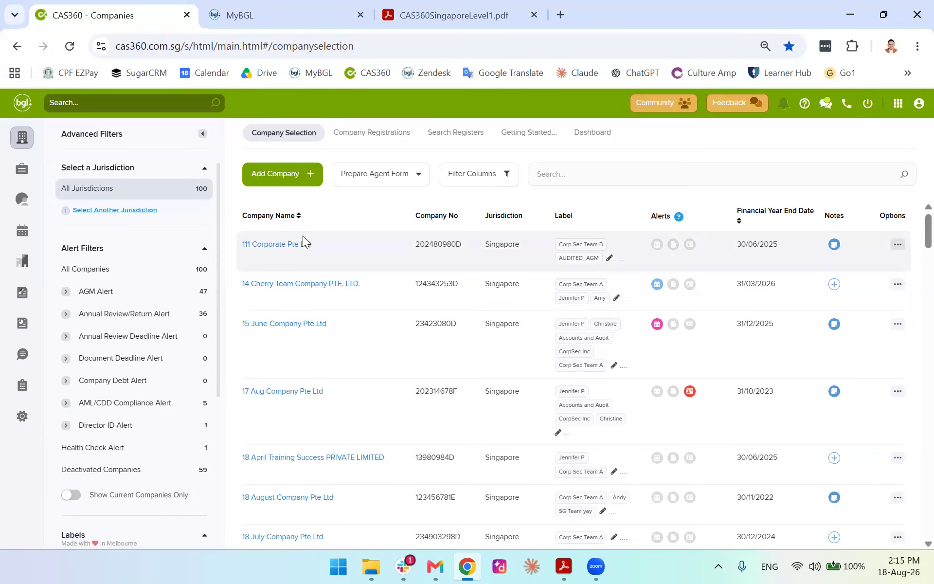
pyautogui.click(205, 136)
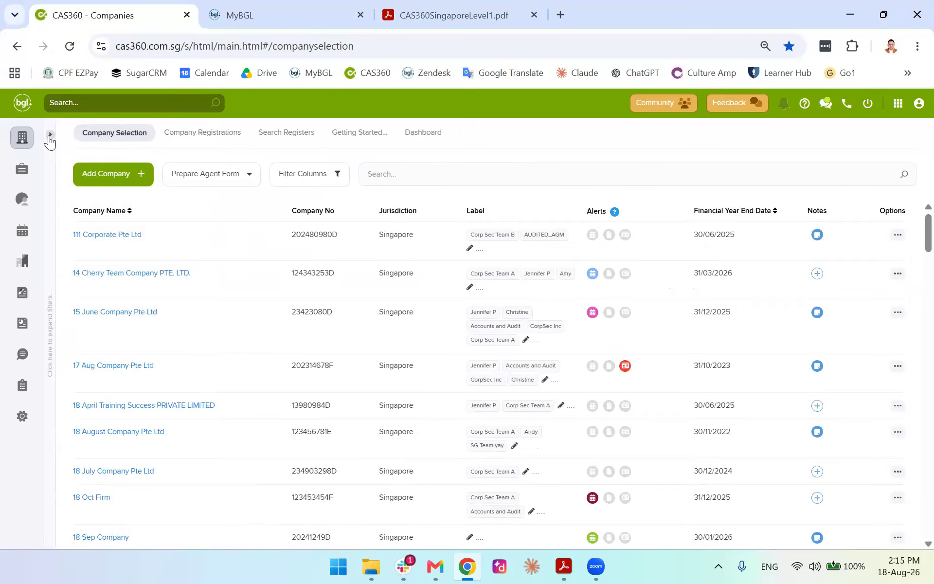
pyautogui.click(51, 207)
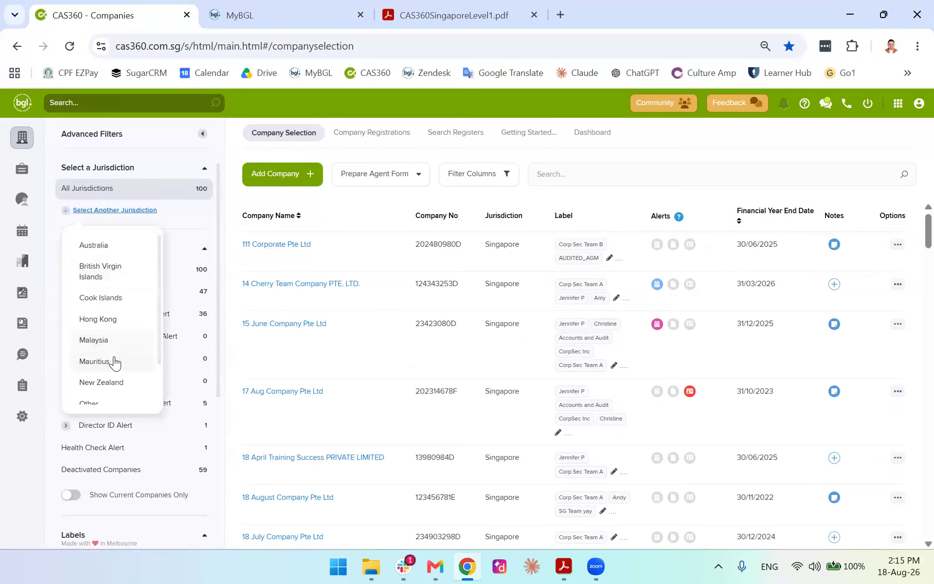
# Filter companies to the Singapore jurisdiction and review the AGM Due and AGM overdue alert lists
pyautogui.scroll(-1, 112, 368)
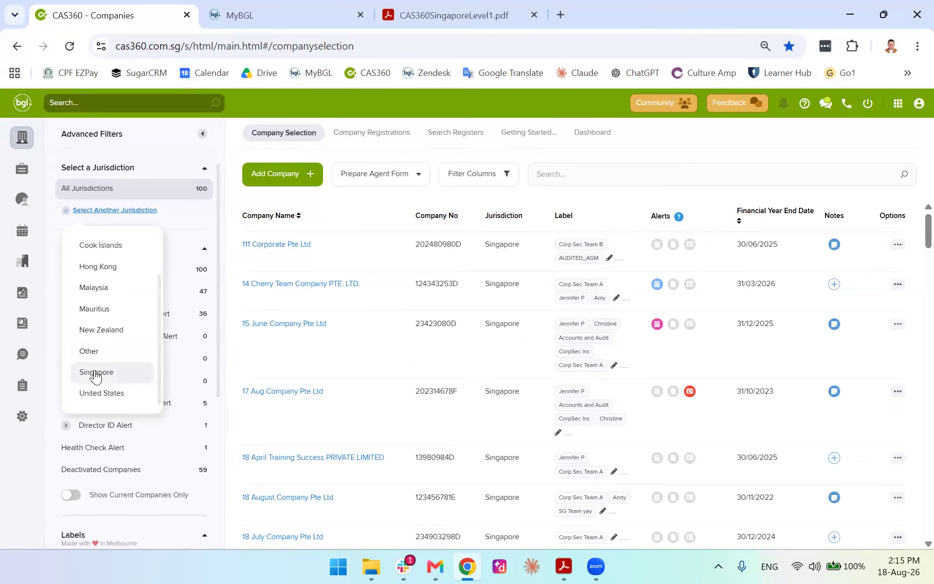
pyautogui.click(117, 368)
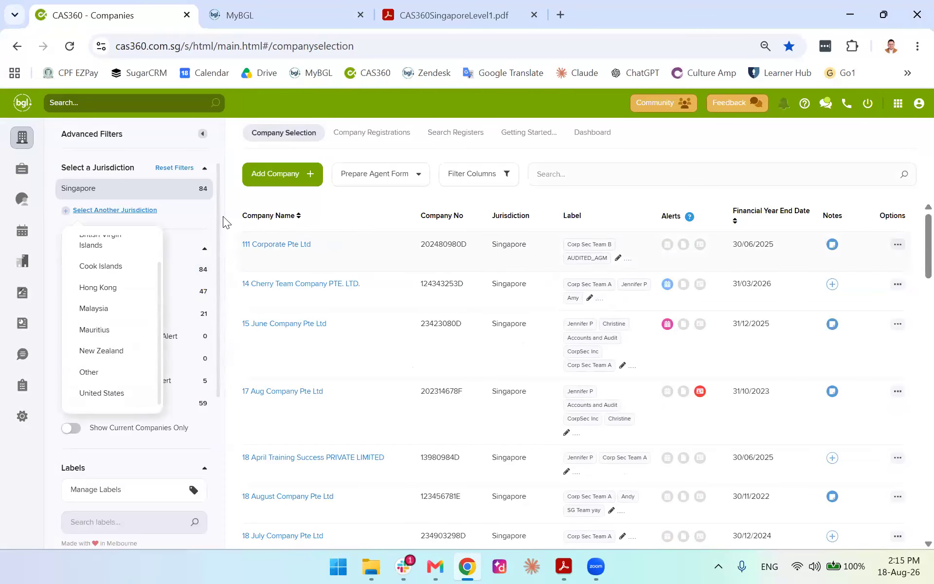
pyautogui.click(219, 217)
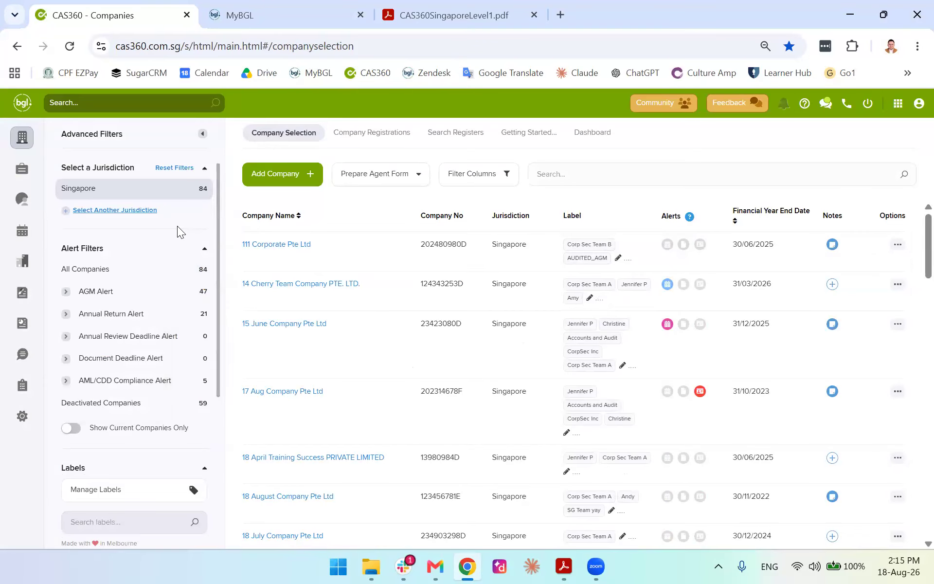
pyautogui.click(66, 295)
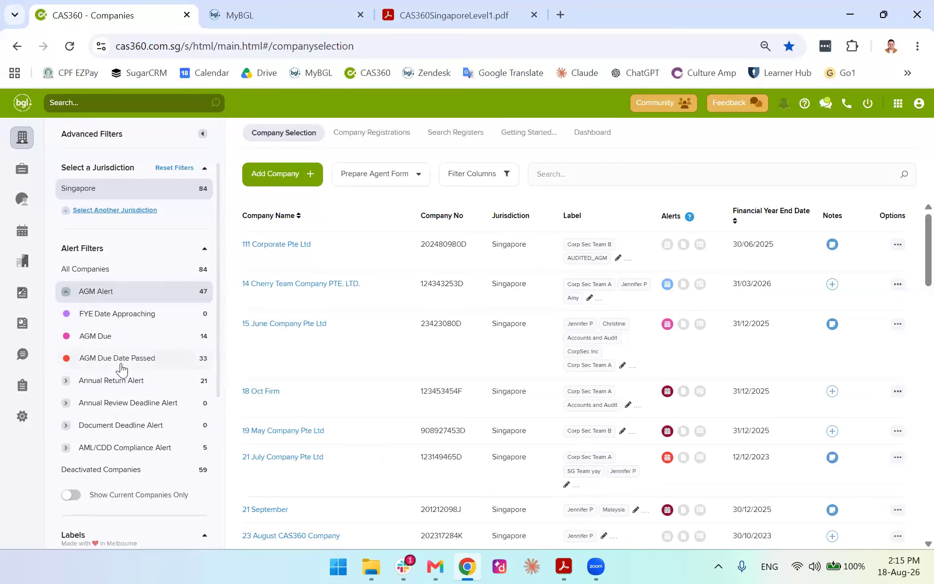
pyautogui.click(107, 341)
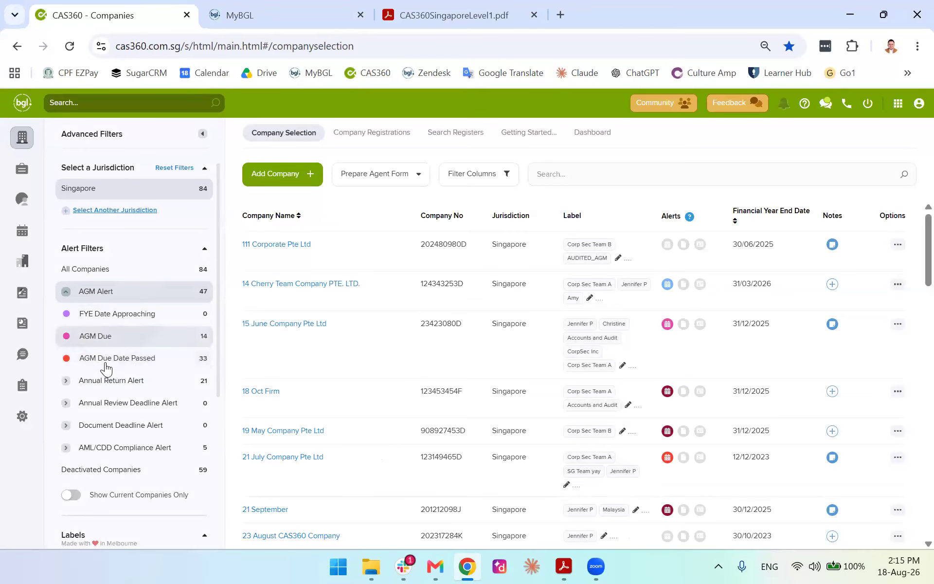
pyautogui.click(97, 340)
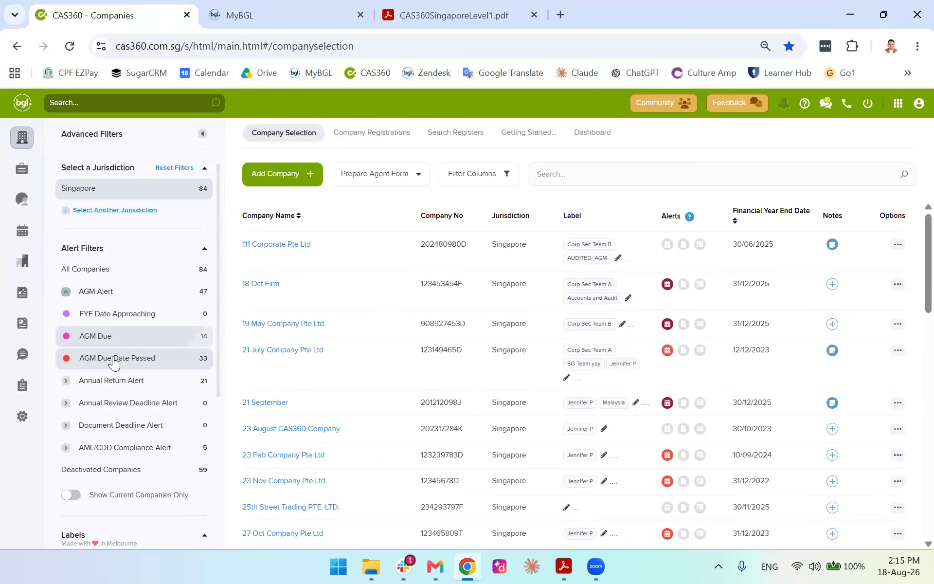
pyautogui.click(115, 358)
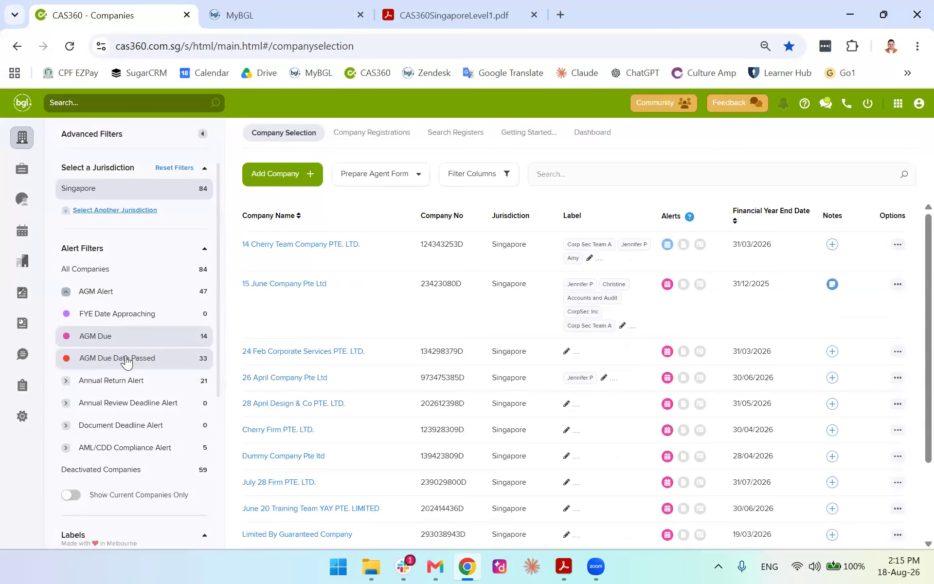
# Check the Annual Return, Annual Review and Document Deadline alert filters, then show all companies
pyautogui.click(88, 382)
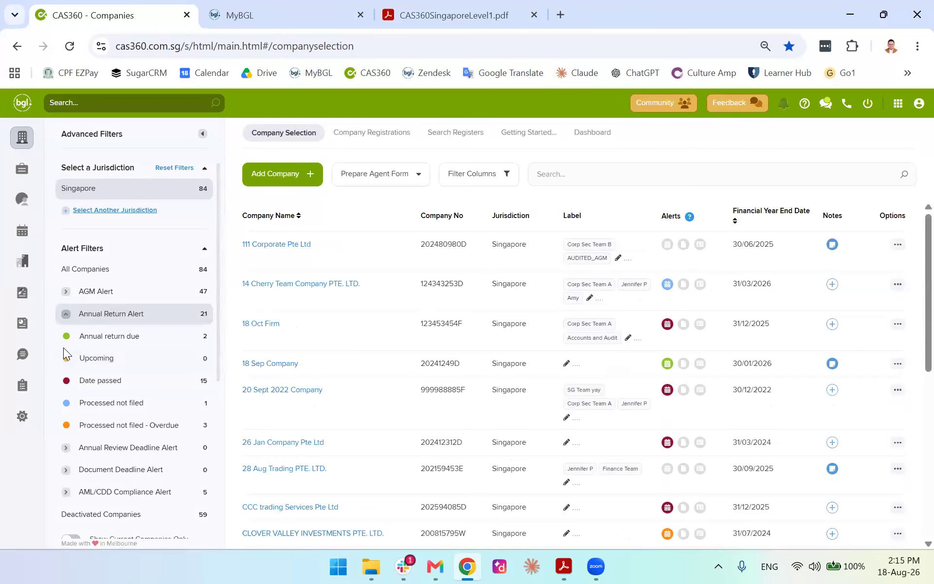
pyautogui.click(82, 347)
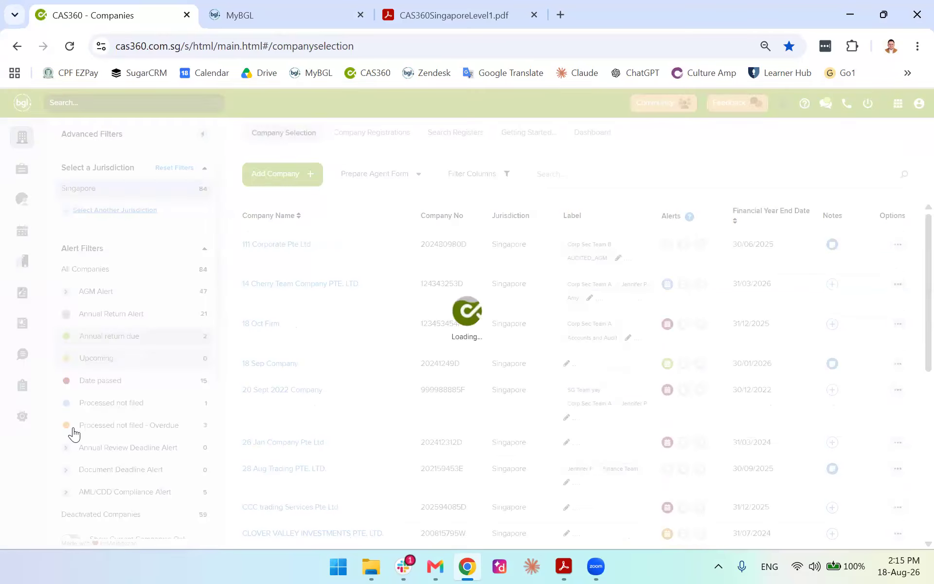
pyautogui.click(66, 448)
pyautogui.click(68, 493)
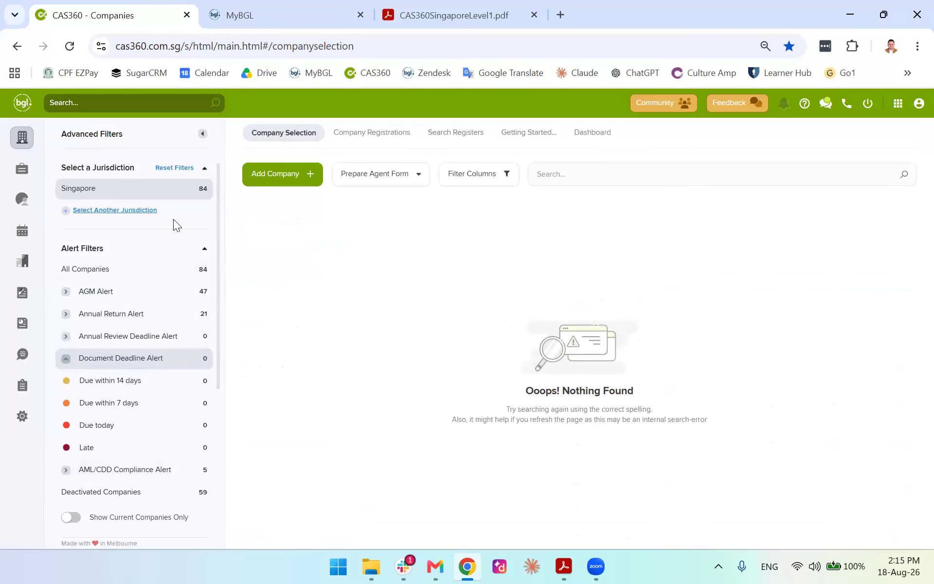
pyautogui.click(86, 268)
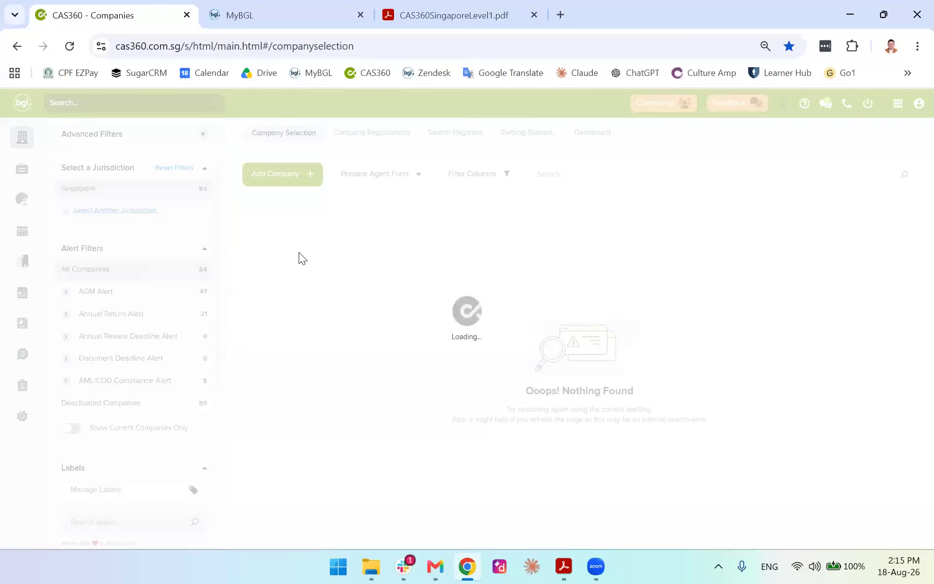
pyautogui.scroll(-2, 277, 259)
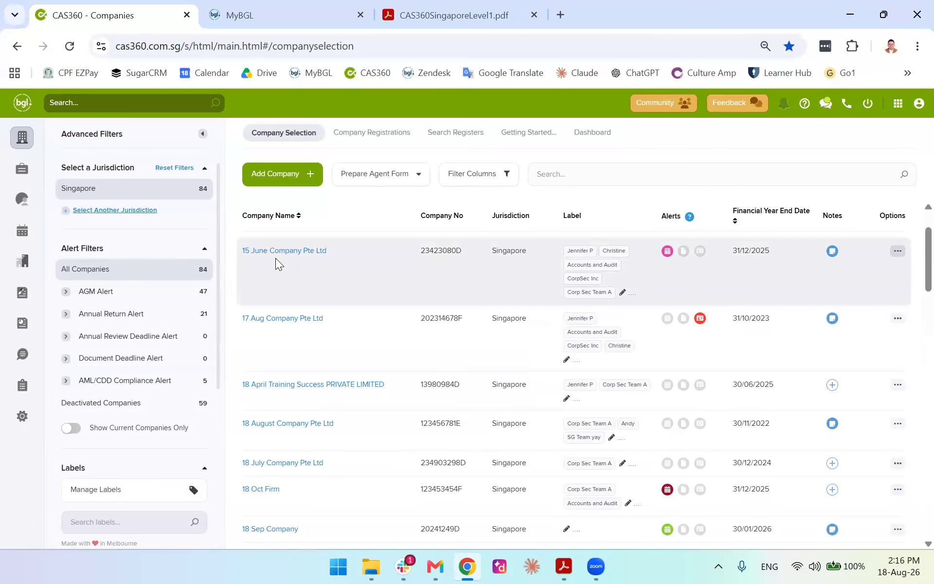
# View the empty Trusts page and Deactivated Trusts, cancel Add Trust, then go to Contacts
pyautogui.click(14, 181)
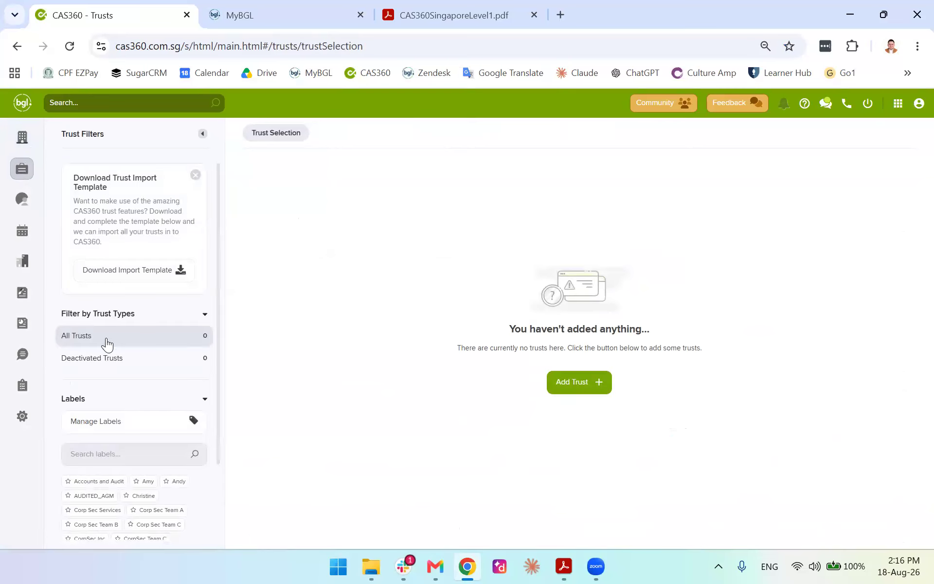
pyautogui.scroll(-2, 121, 345)
pyautogui.scroll(2, 132, 336)
pyautogui.click(165, 362)
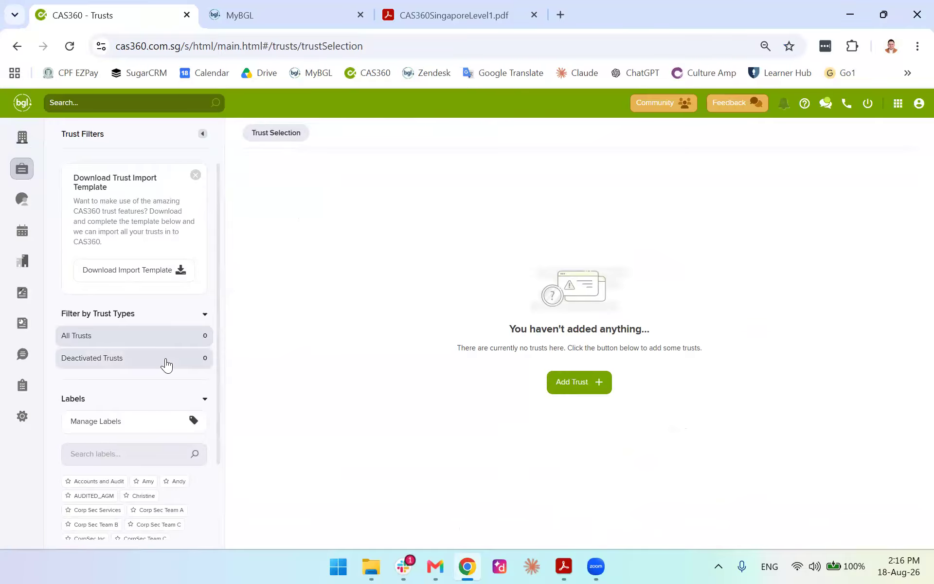
pyautogui.click(565, 387)
pyautogui.scroll(-2, 498, 366)
pyautogui.scroll(2, 581, 324)
pyautogui.click(641, 126)
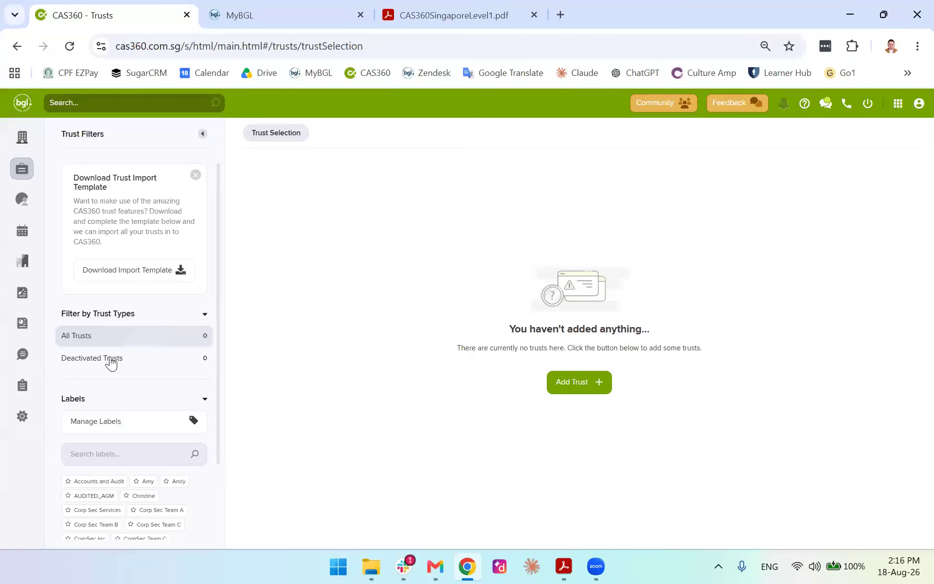
pyautogui.click(111, 363)
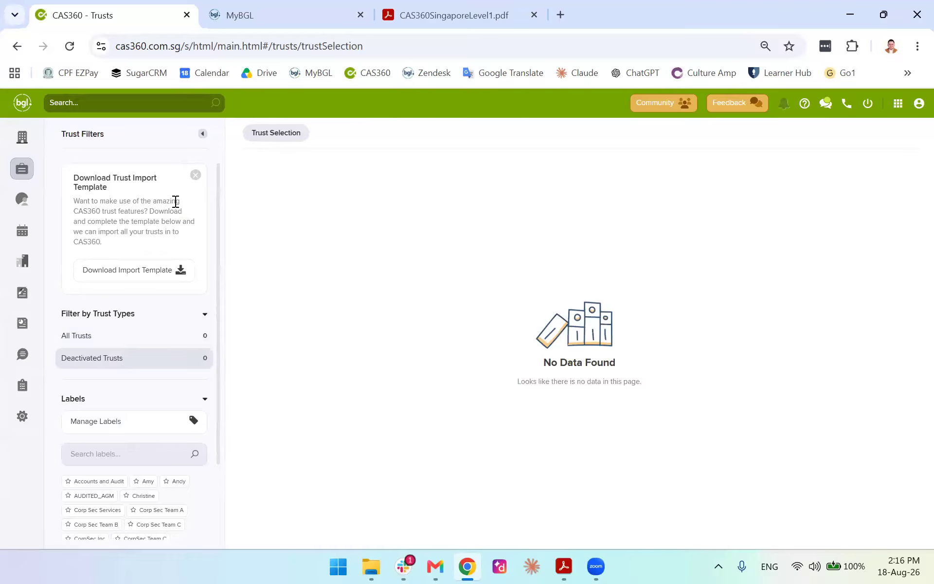
pyautogui.click(14, 196)
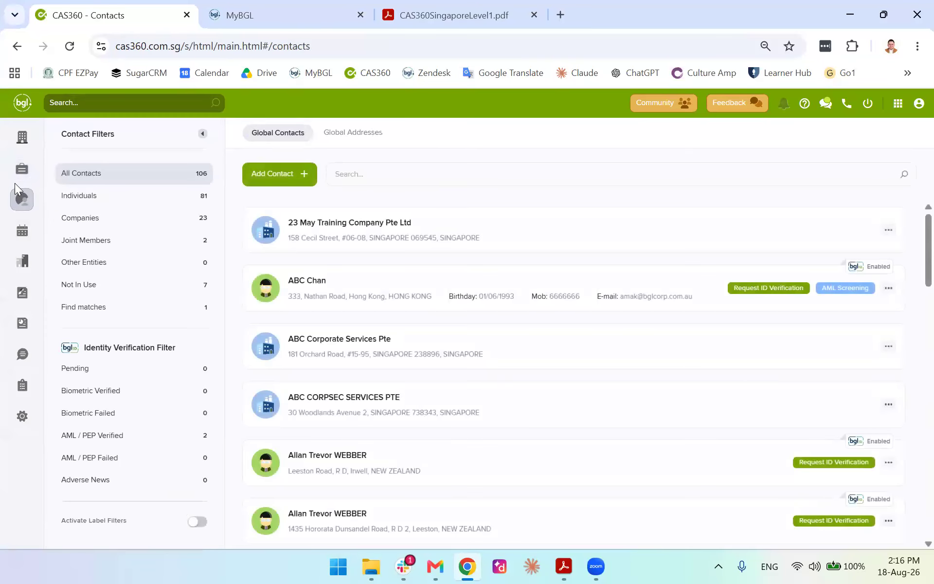
pyautogui.click(355, 132)
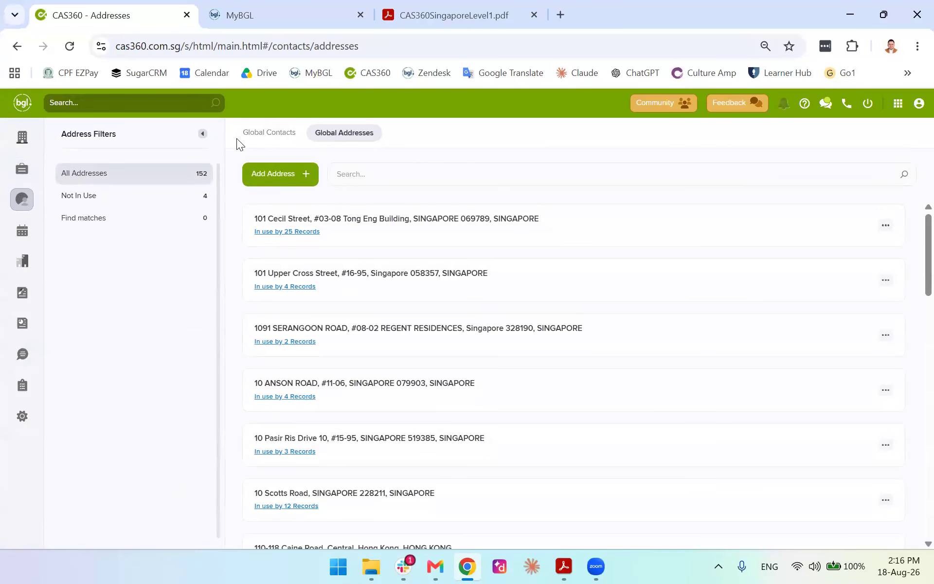
pyautogui.click(251, 132)
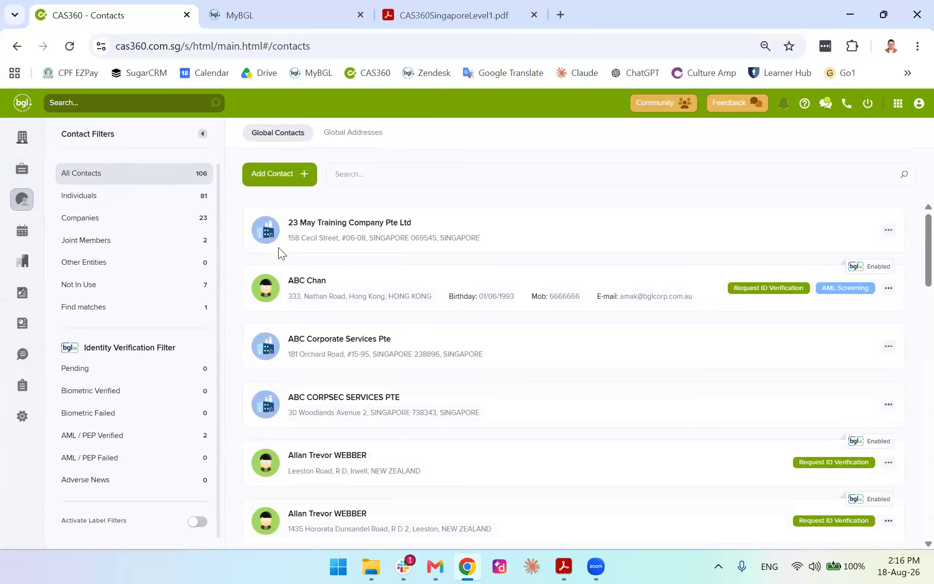
pyautogui.click(278, 182)
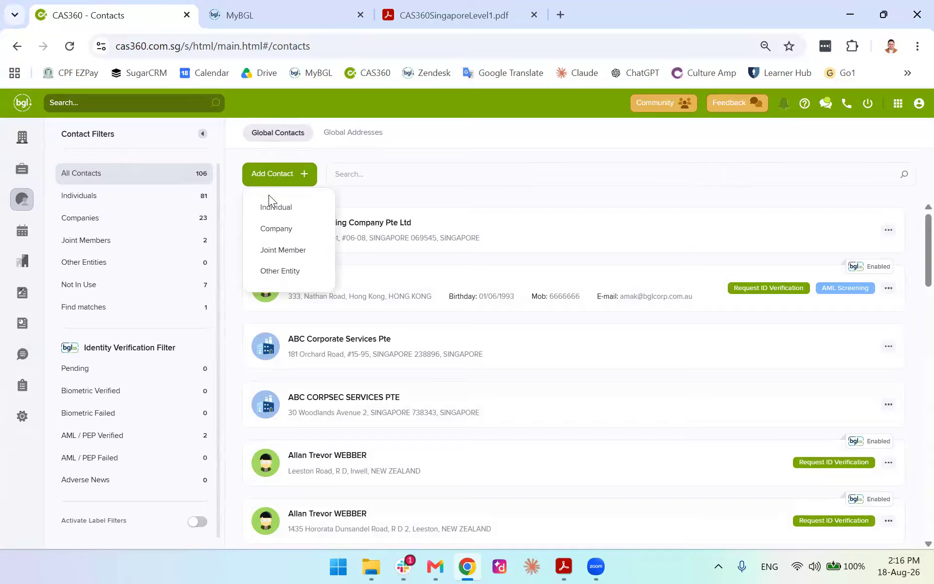
pyautogui.click(225, 283)
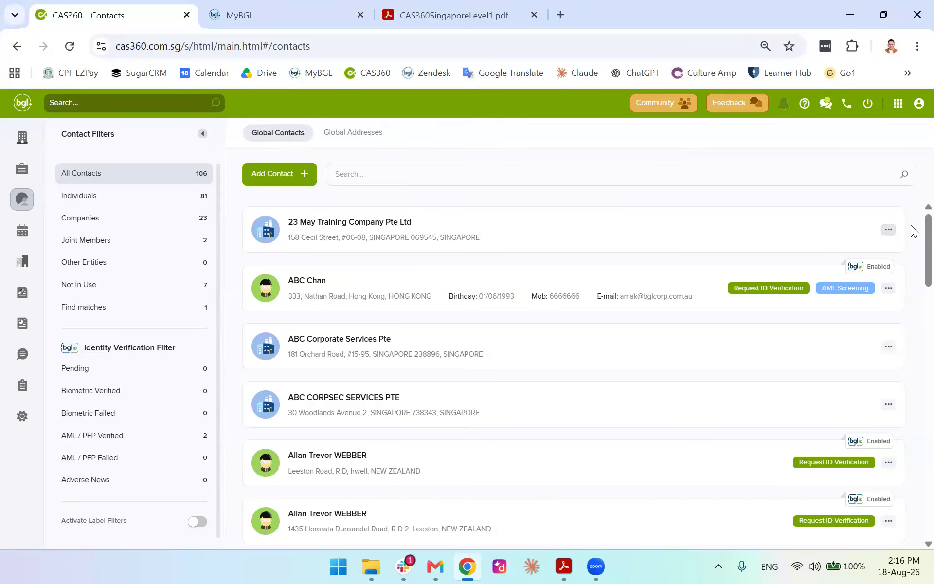
pyautogui.scroll(-4, 912, 244)
pyautogui.scroll(-8, 912, 341)
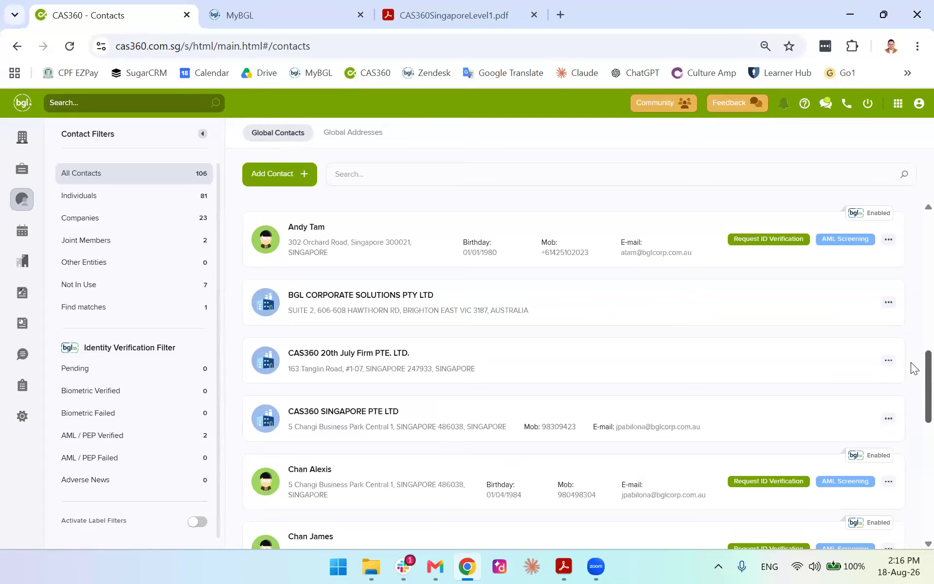
pyautogui.scroll(-8, 912, 379)
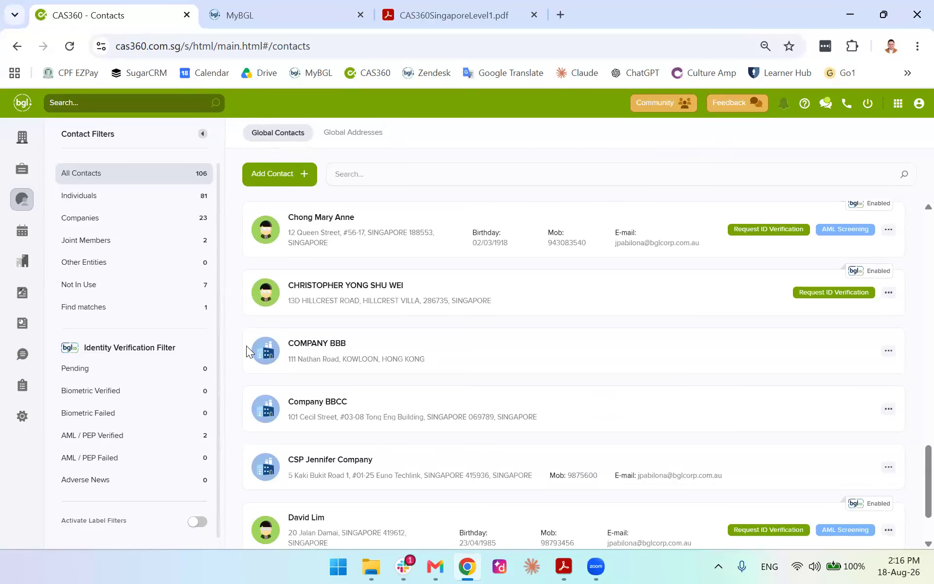
pyautogui.scroll(-2, 238, 346)
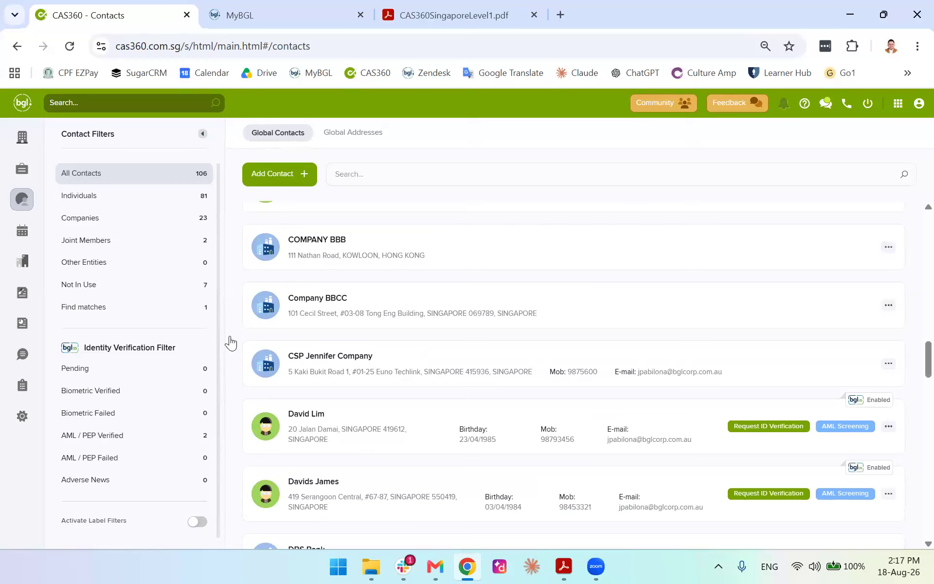
pyautogui.scroll(-15, 525, 387)
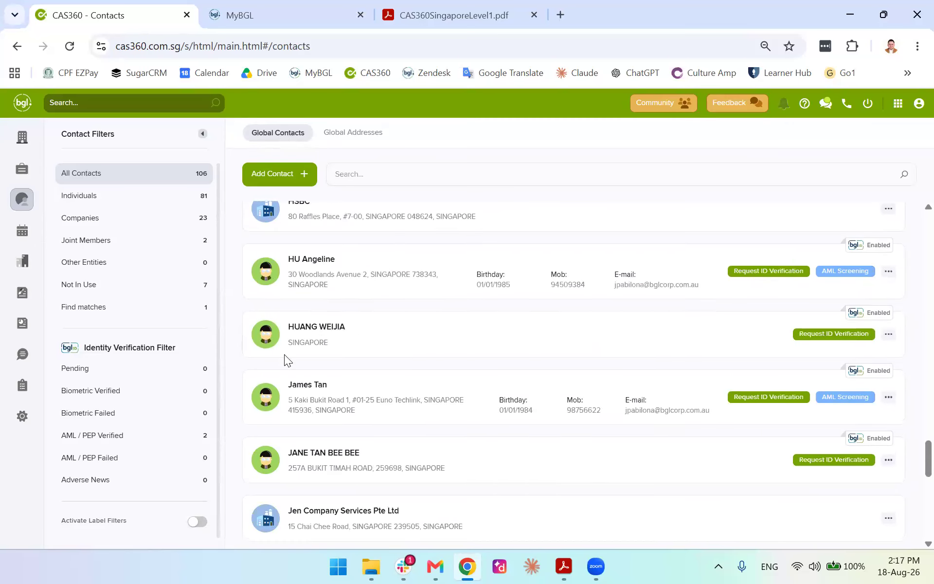
pyautogui.scroll(-8, 284, 354)
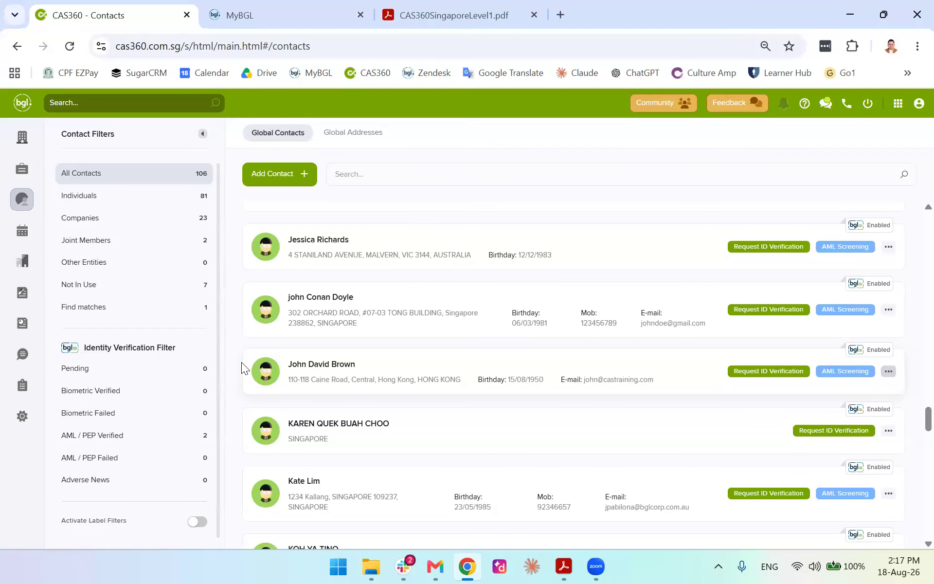
pyautogui.click(284, 174)
pyautogui.click(290, 202)
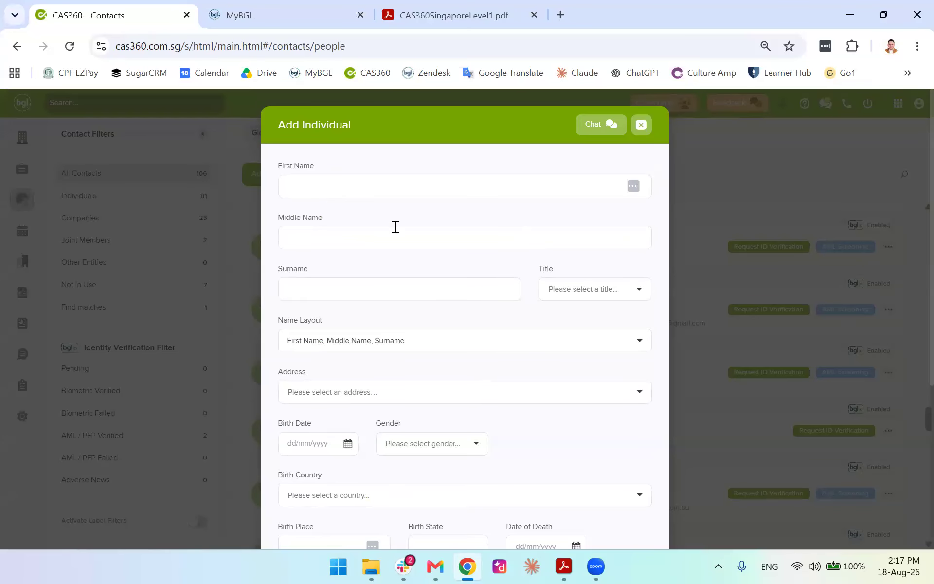
pyautogui.scroll(-5, 431, 292)
pyautogui.scroll(5, 399, 350)
pyautogui.click(640, 126)
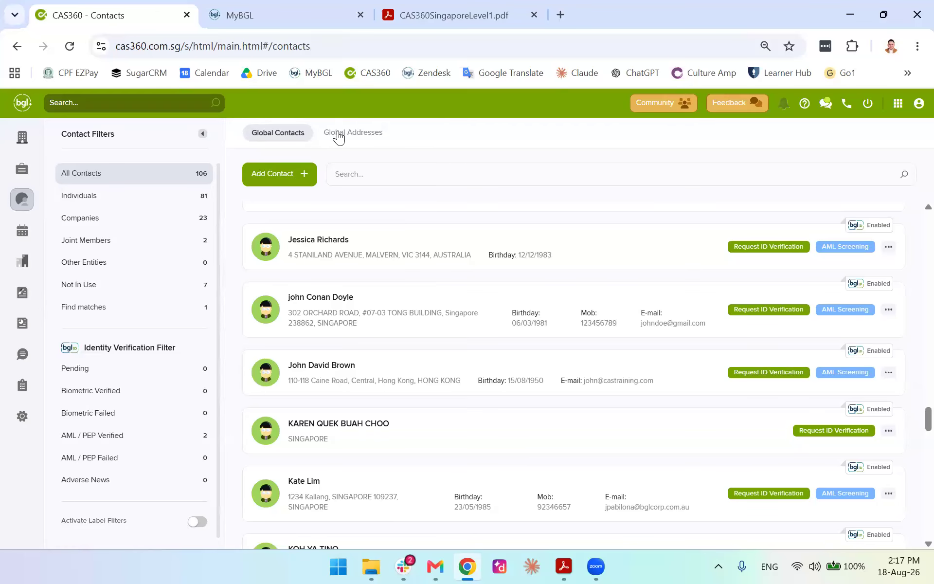
pyautogui.click(339, 138)
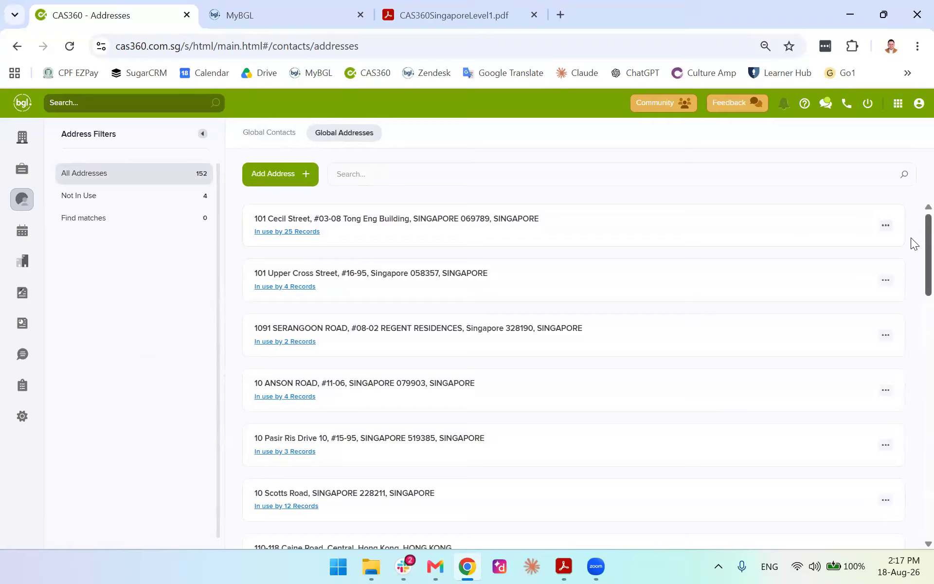
pyautogui.scroll(-2, 912, 273)
pyautogui.scroll(-10, 911, 340)
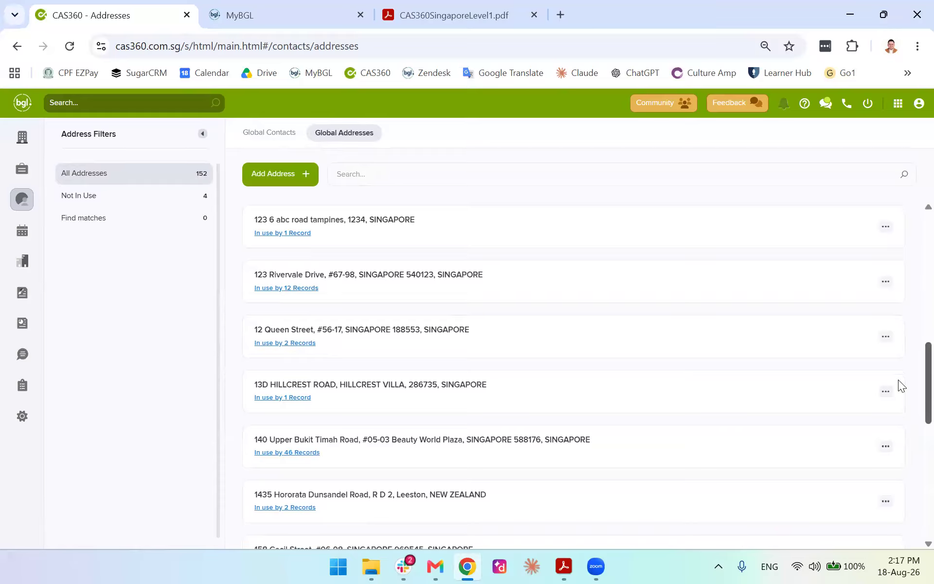
pyautogui.scroll(-4, 899, 403)
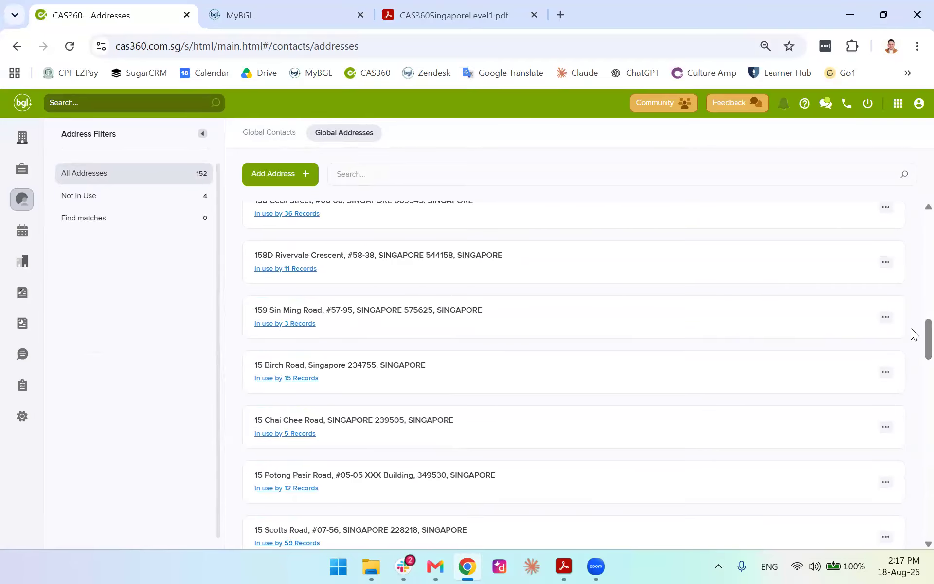
pyautogui.scroll(-4, 913, 341)
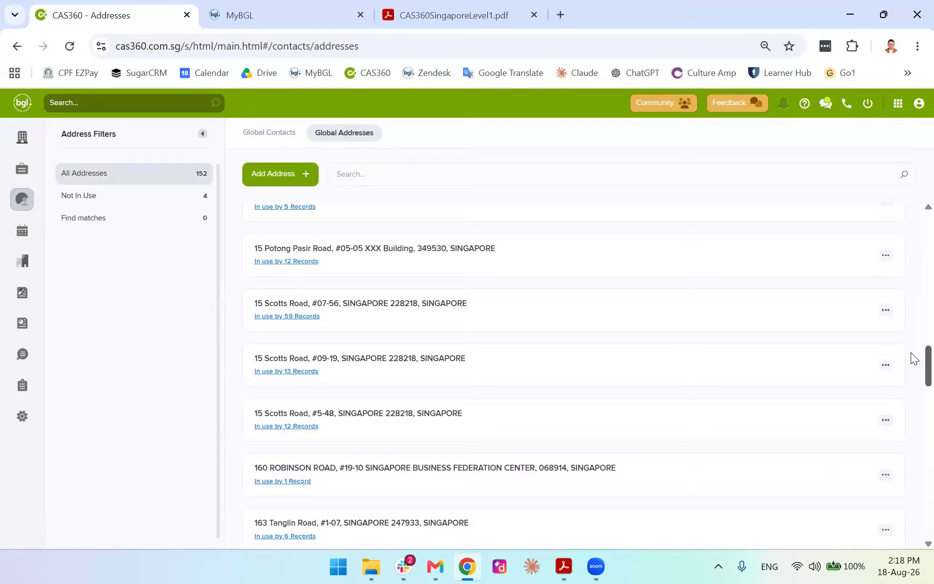
pyautogui.scroll(-14, 914, 359)
pyautogui.scroll(-12, 914, 454)
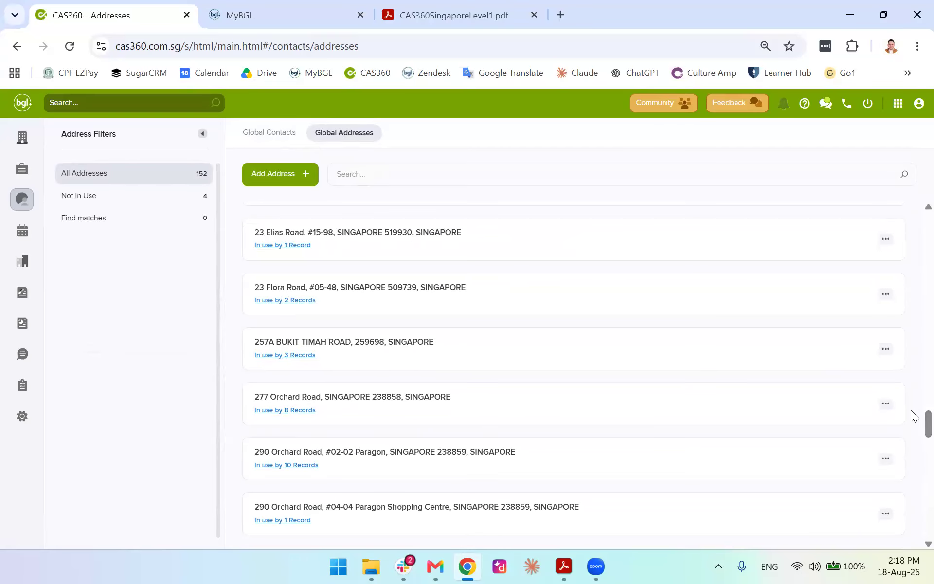
pyautogui.scroll(-3, 914, 421)
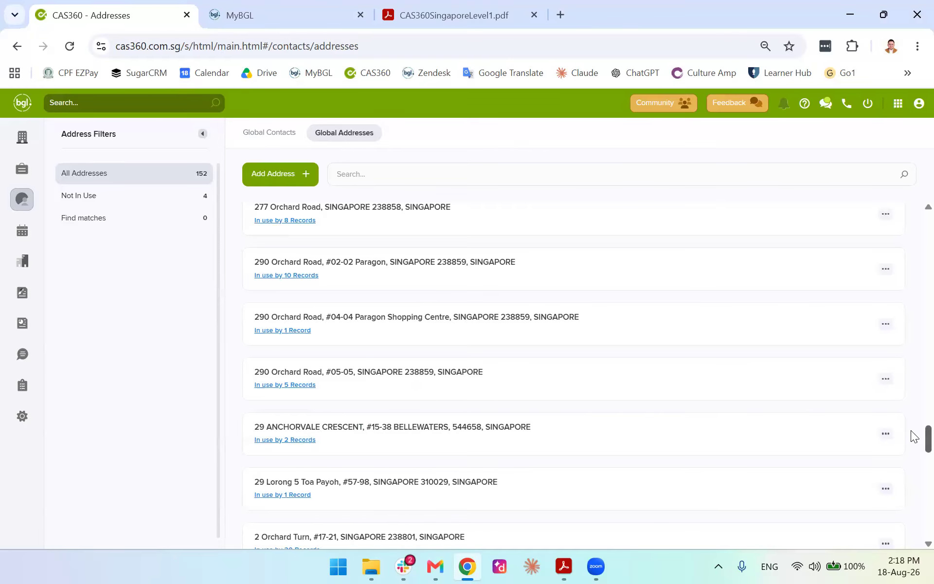
pyautogui.scroll(-3, 911, 440)
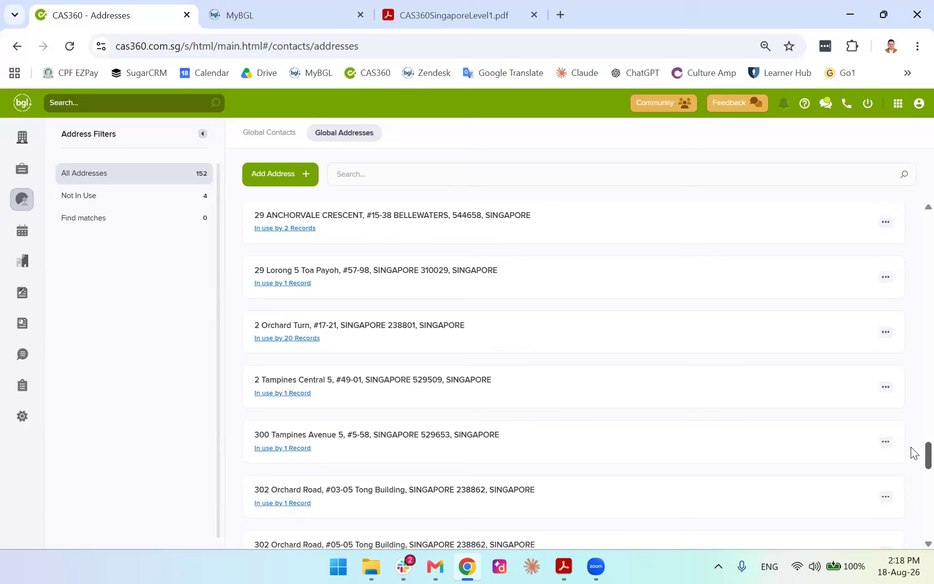
pyautogui.scroll(-15, 912, 482)
pyautogui.moveTo(911, 490); pyautogui.dragTo(912, 176)
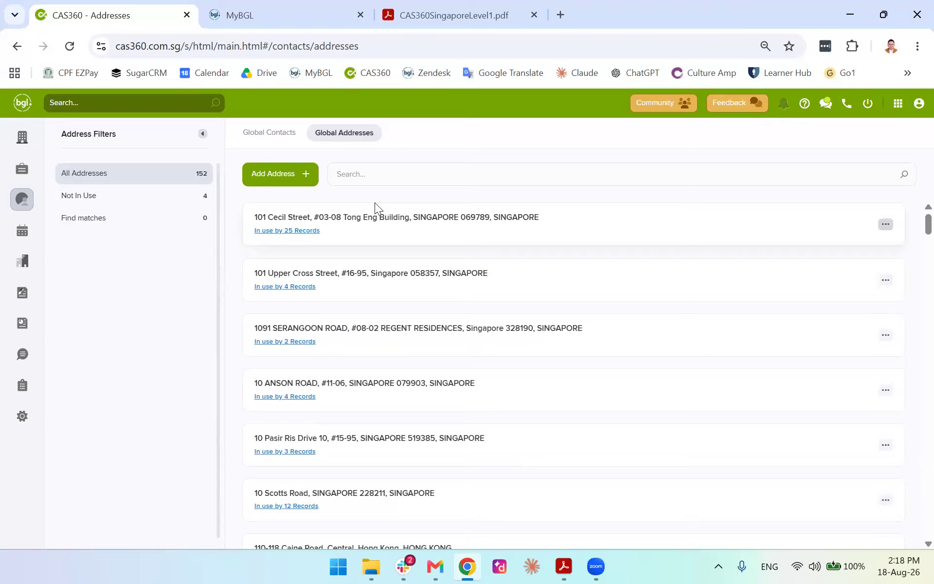
# Open Returns and filter financial year end dates from January 2026 to December 2026
pyautogui.click(22, 231)
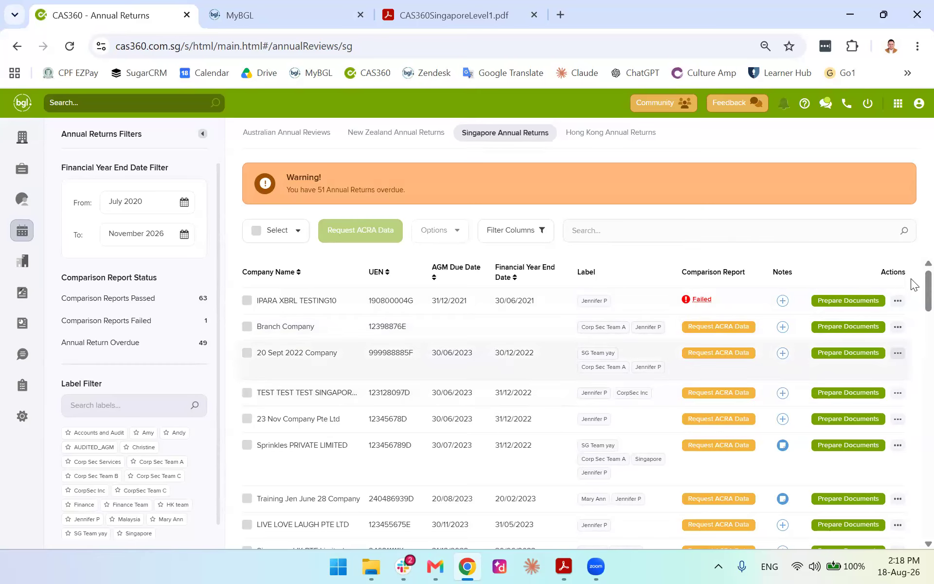
pyautogui.scroll(-7, 307, 377)
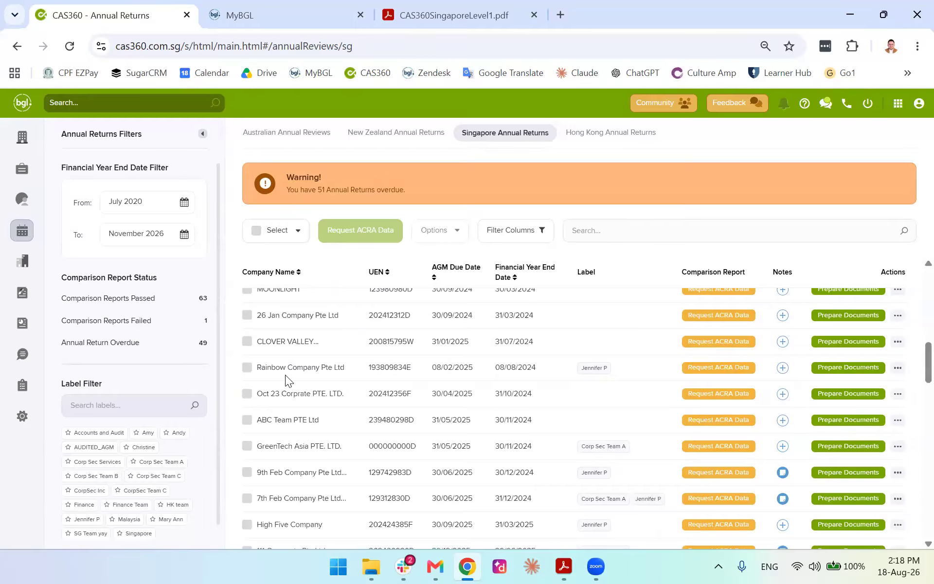
pyautogui.scroll(5, 285, 375)
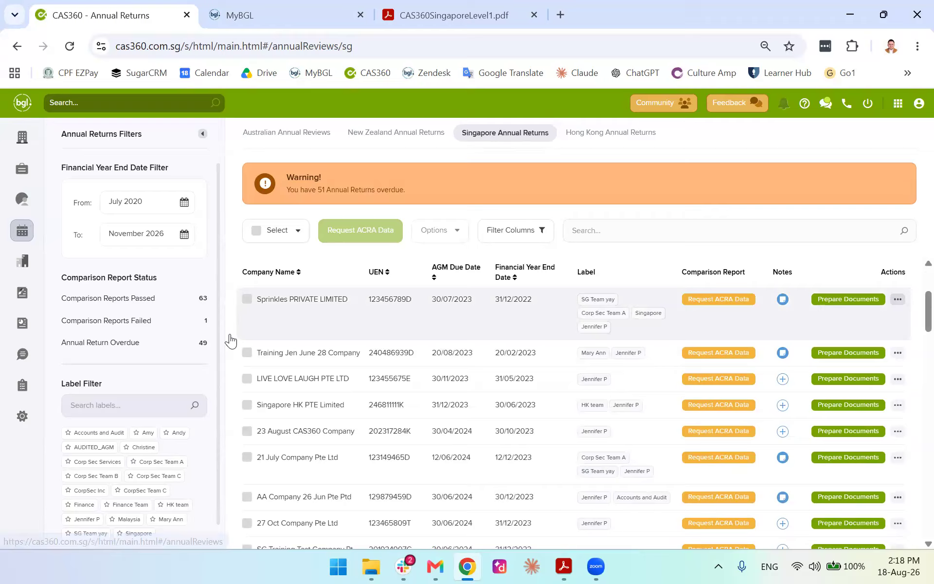
pyautogui.click(173, 207)
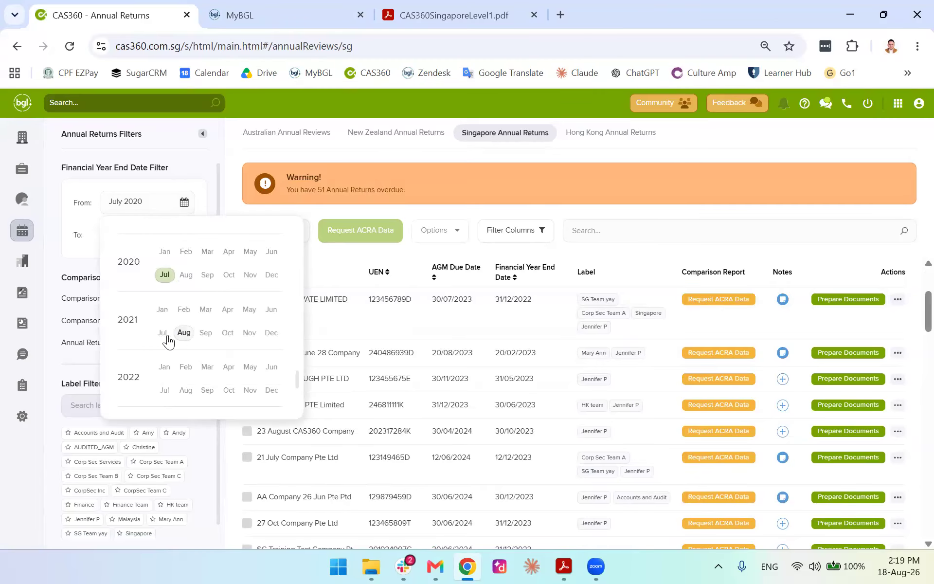
pyautogui.scroll(-10, 173, 374)
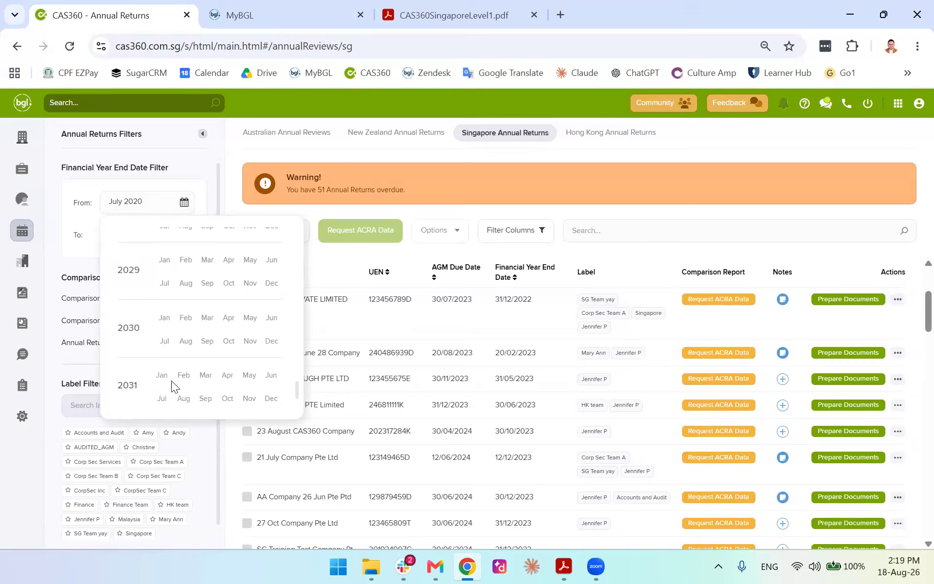
pyautogui.scroll(6, 173, 361)
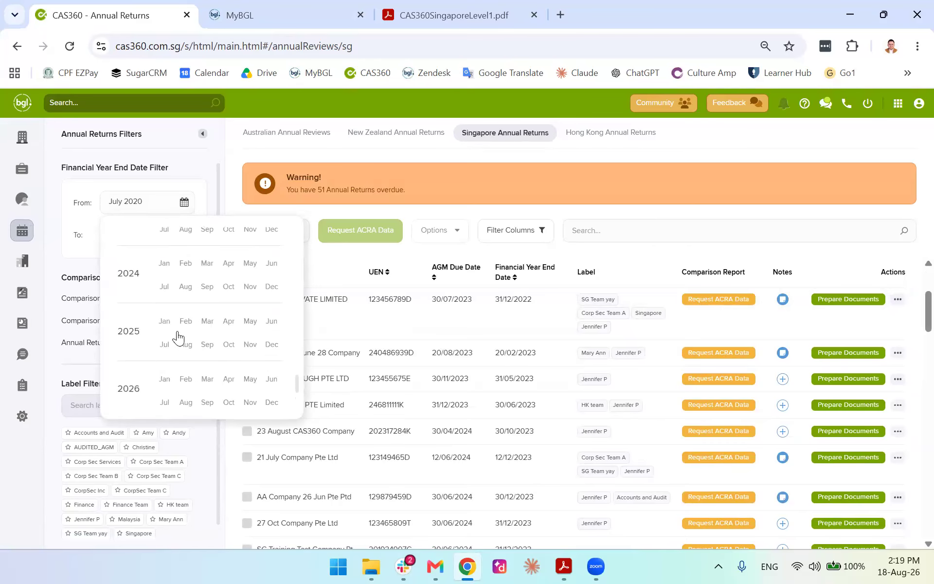
pyautogui.click(165, 379)
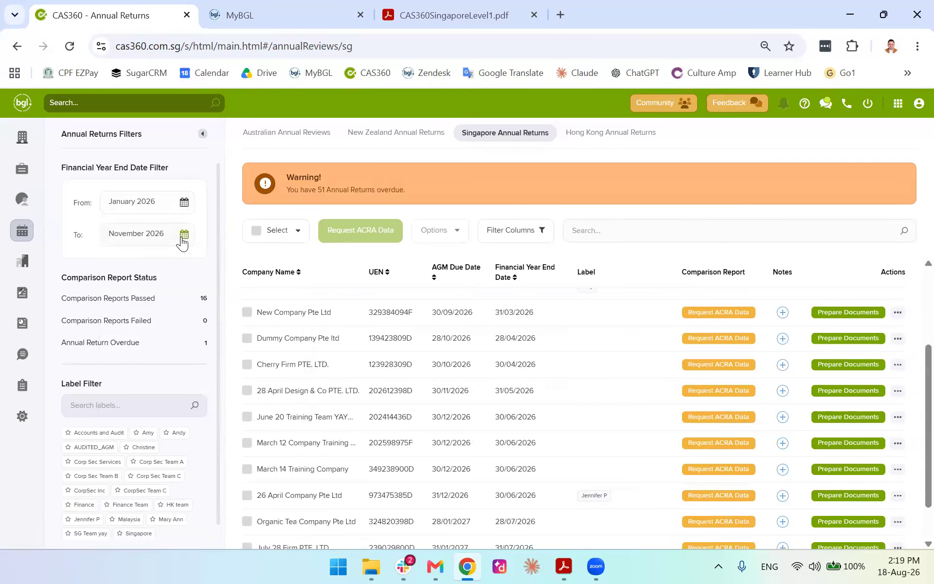
pyautogui.click(183, 238)
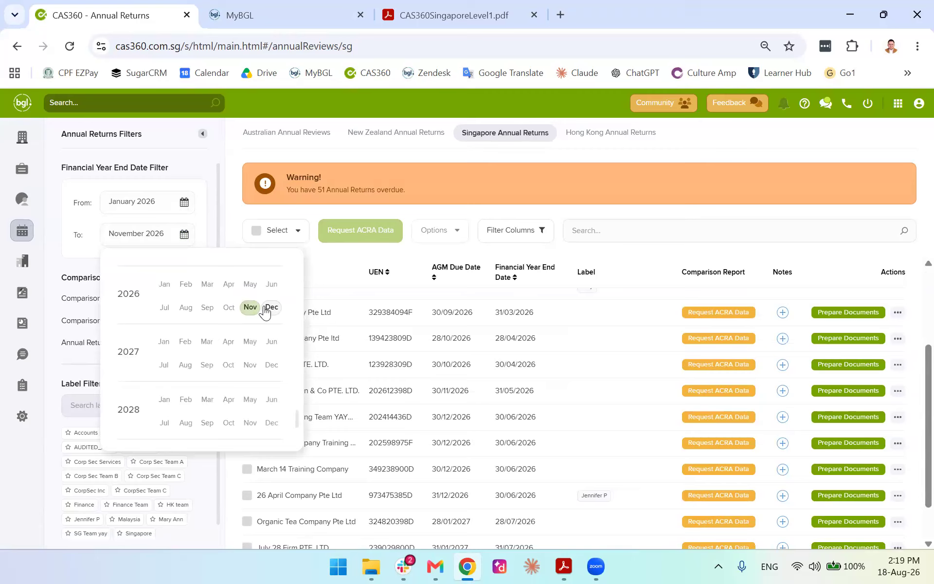
pyautogui.click(269, 307)
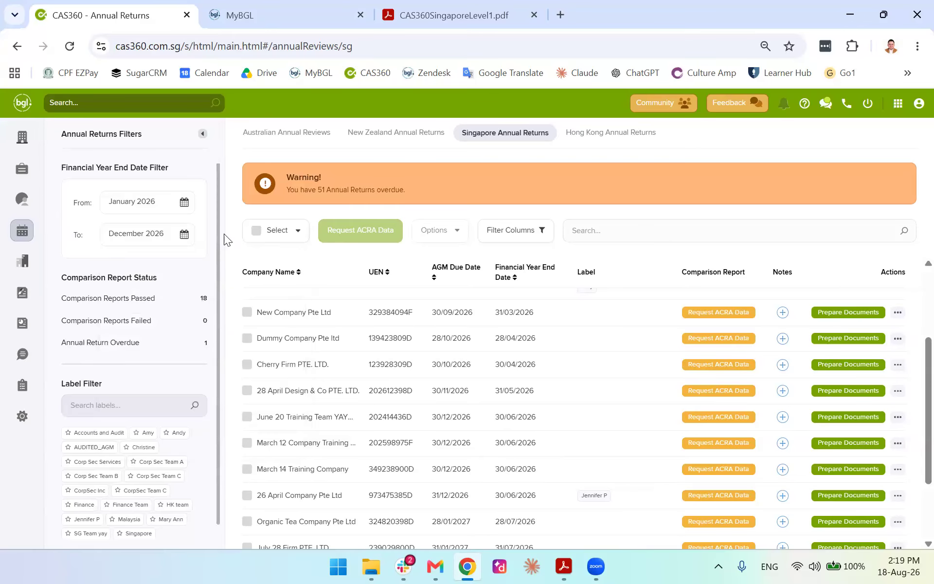
pyautogui.scroll(-2, 356, 423)
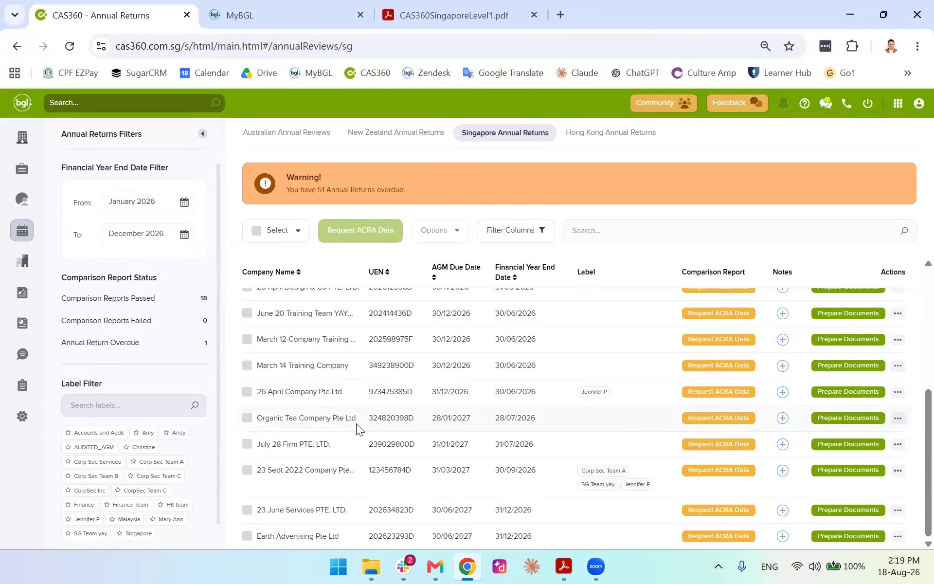
pyautogui.scroll(5, 359, 424)
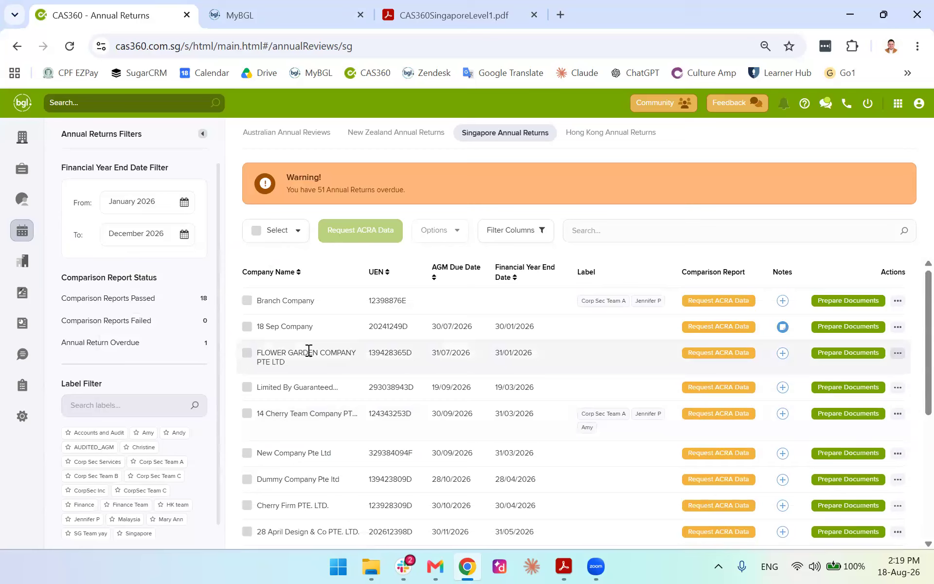
# After a server error on Branch Company, open 18 Sep Company's annual return and review its minutes data
pyautogui.click(837, 301)
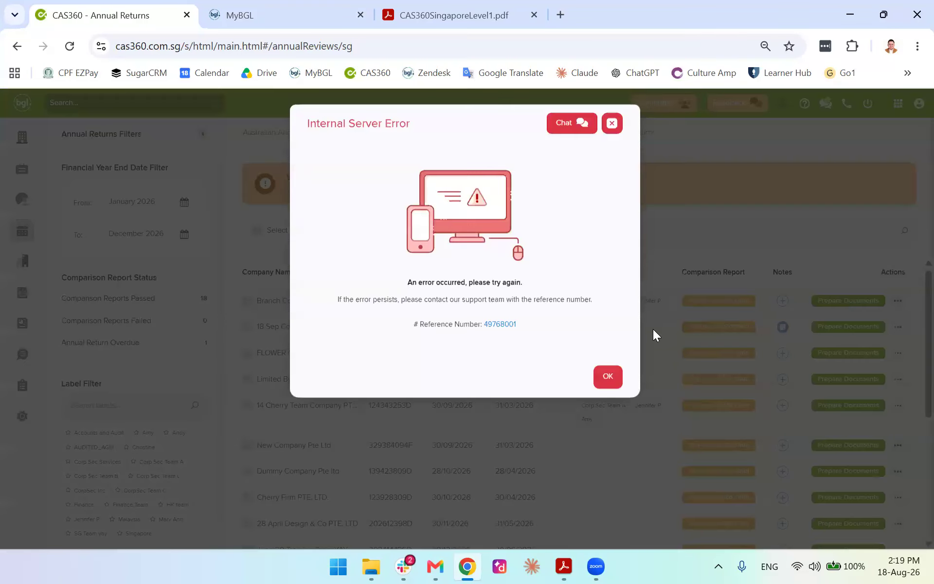
pyautogui.click(612, 124)
pyautogui.click(835, 327)
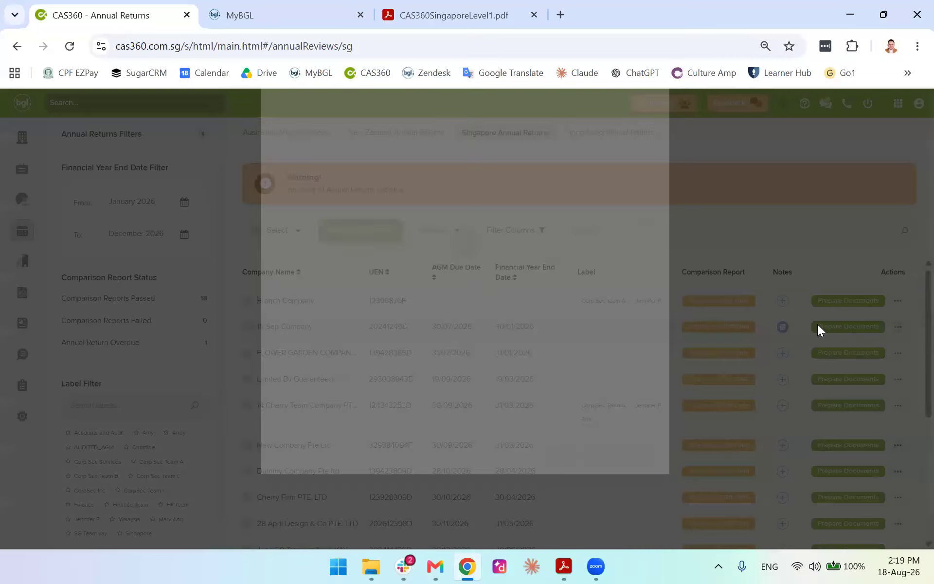
pyautogui.scroll(-5, 382, 240)
pyautogui.scroll(5, 413, 240)
pyautogui.scroll(-5, 567, 330)
pyautogui.scroll(5, 406, 202)
pyautogui.click(443, 177)
pyautogui.click(337, 176)
pyautogui.scroll(-5, 576, 329)
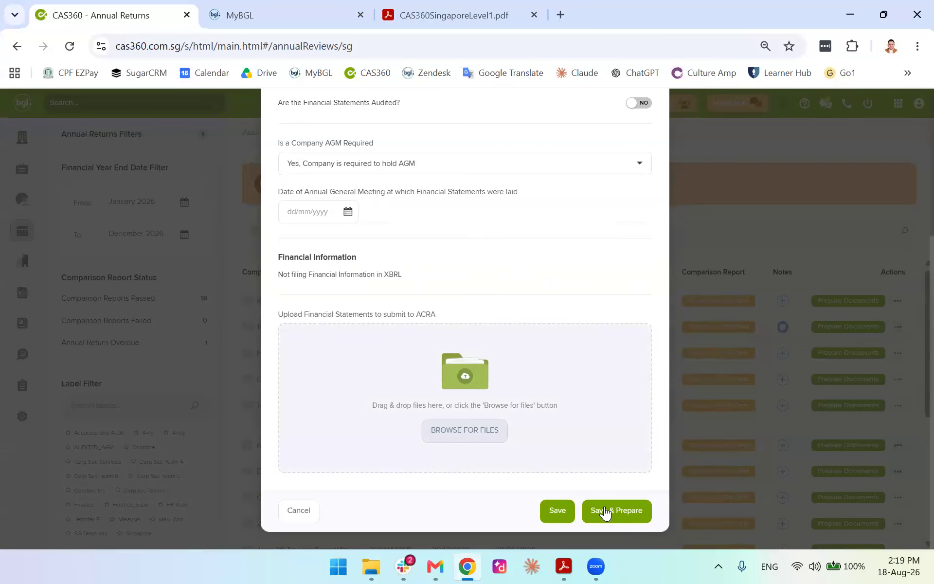
pyautogui.click(605, 510)
# Set the AGM date to 06/08/2026, save and prepare documents, then close Document Production
pyautogui.scroll(2, 383, 319)
pyautogui.click(339, 360)
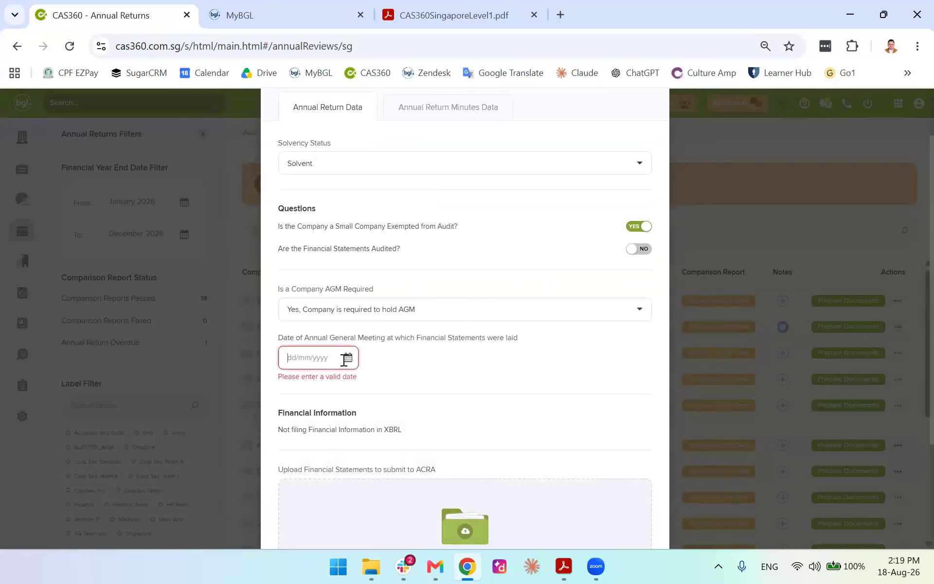
pyautogui.click(380, 441)
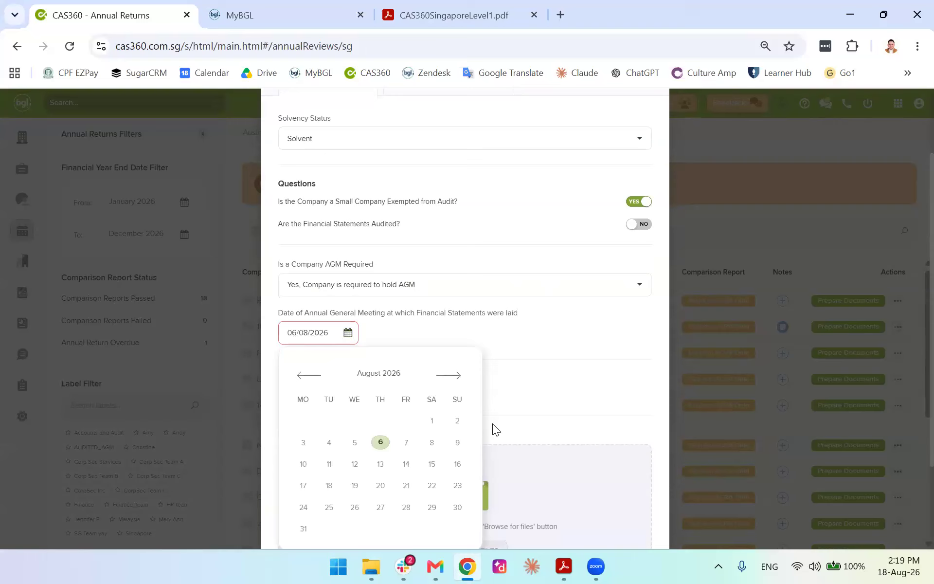
pyautogui.scroll(-3, 584, 467)
pyautogui.click(620, 511)
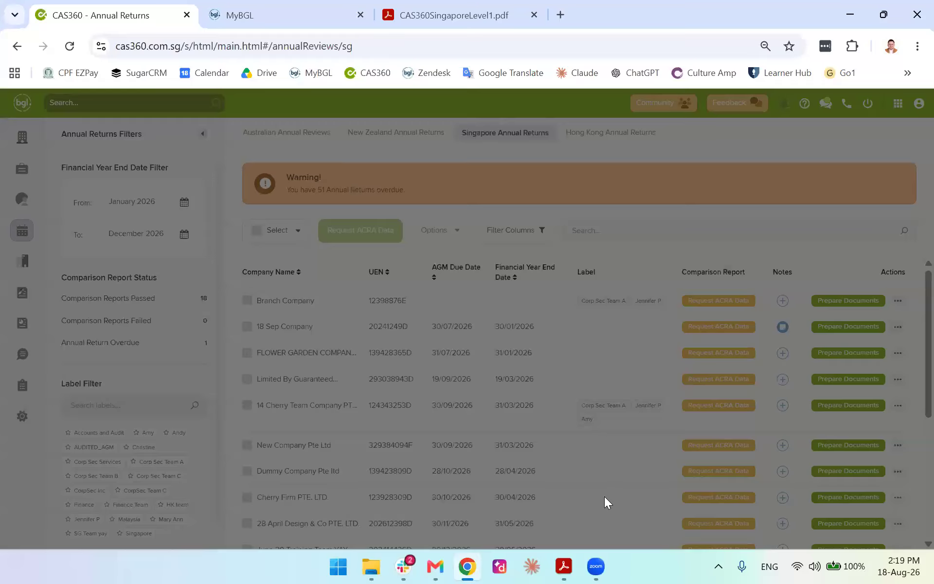
pyautogui.scroll(-3, 495, 349)
pyautogui.scroll(3, 759, 273)
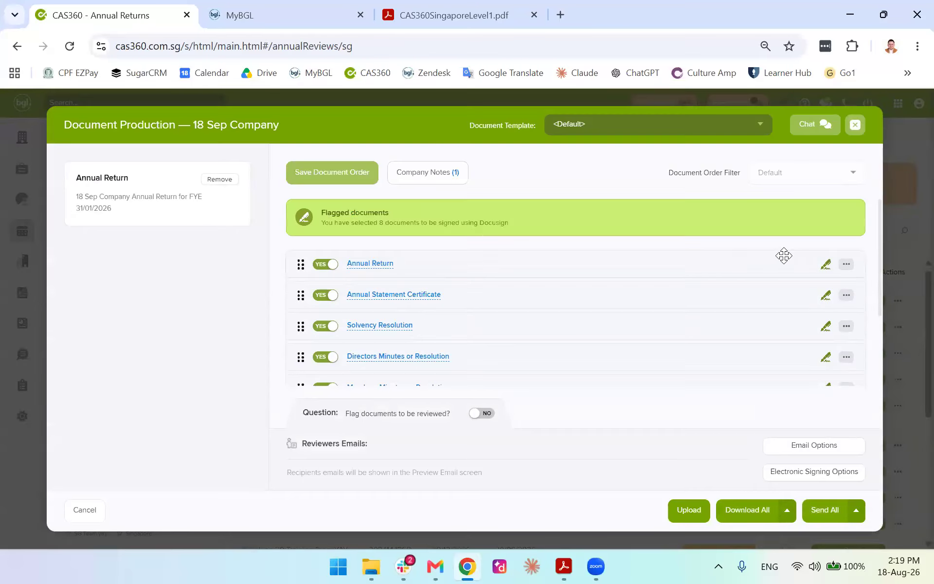
pyautogui.click(845, 131)
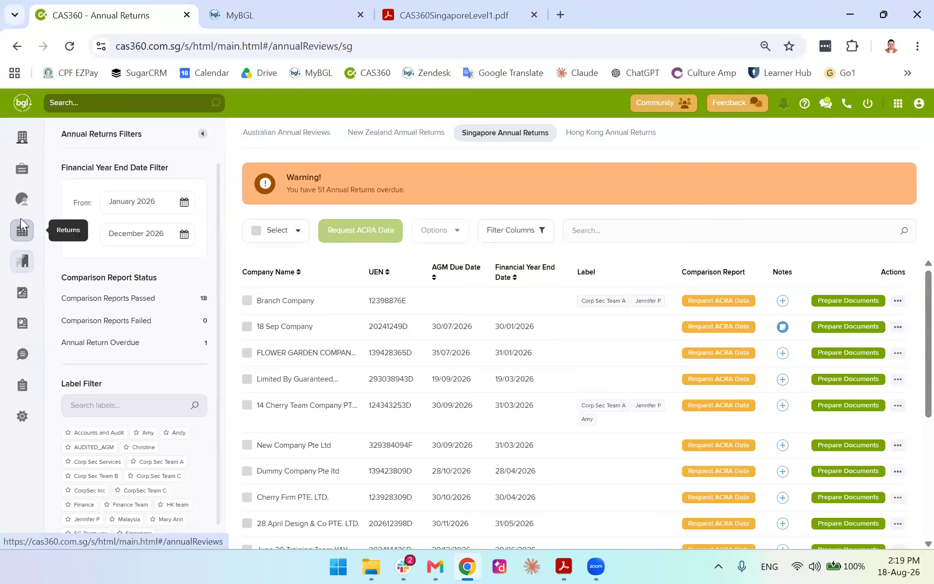
pyautogui.click(25, 268)
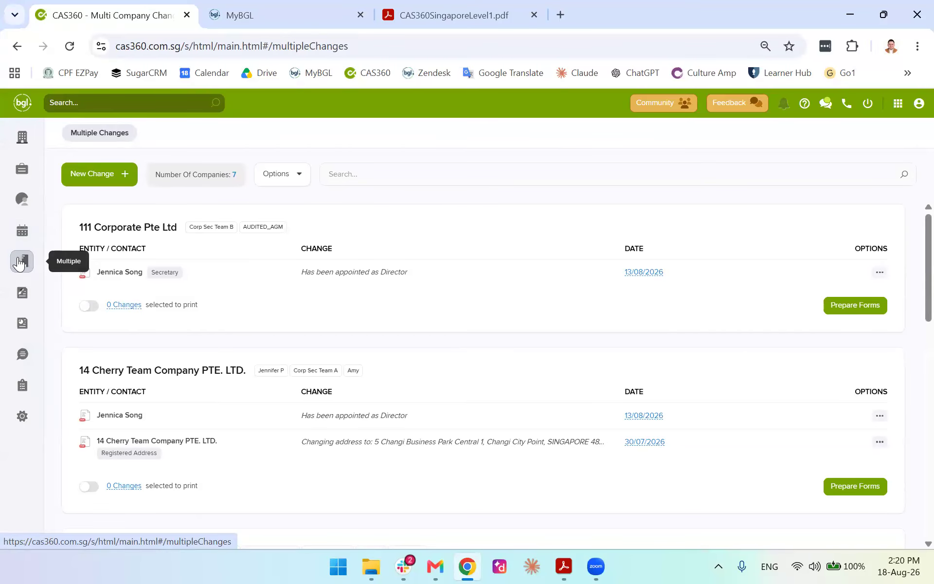
pyautogui.click(117, 180)
pyautogui.click(54, 231)
pyautogui.scroll(-5, 44, 311)
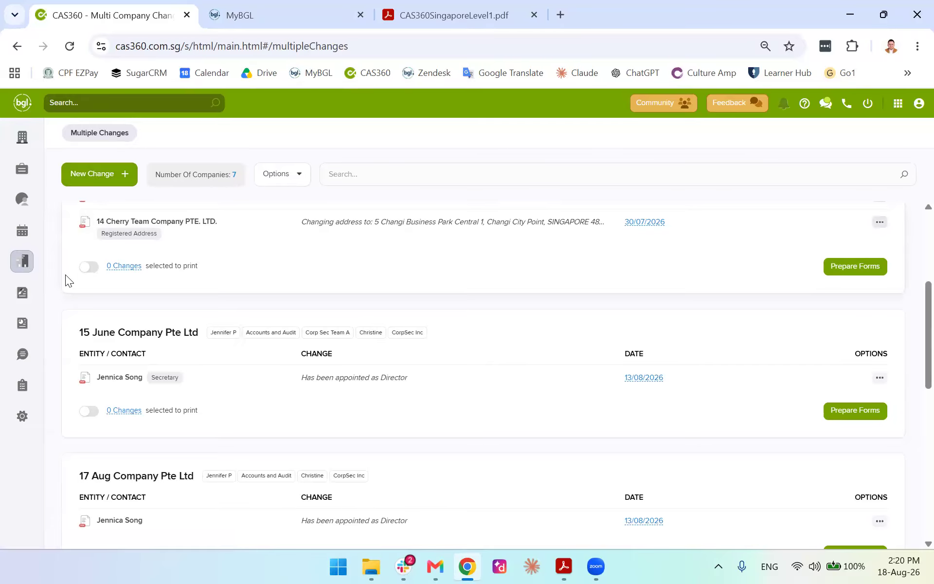
pyautogui.scroll(-7, 65, 274)
pyautogui.scroll(-3, 230, 335)
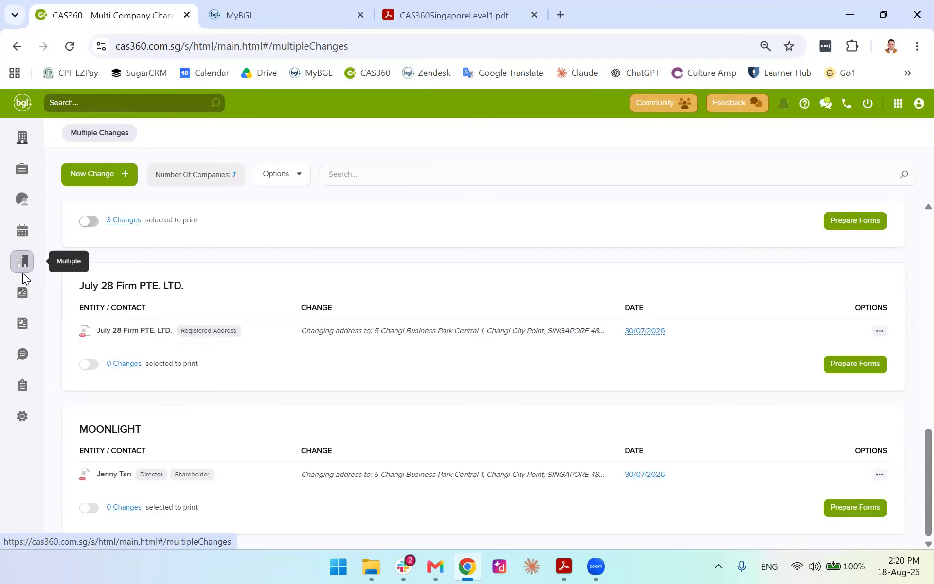
# On the Freeform Documents page, start a new freeform template, then close the wizard unfinished
pyautogui.click(23, 298)
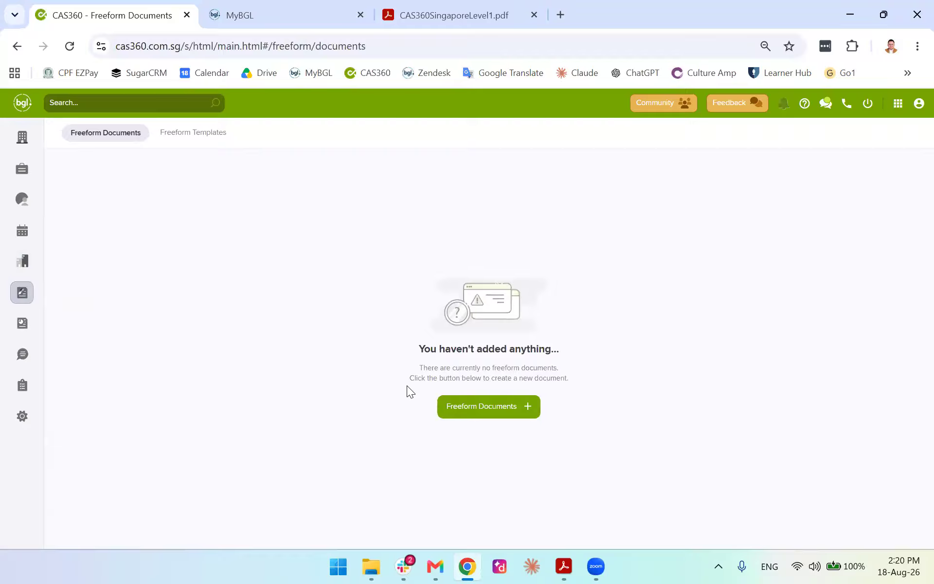
pyautogui.click(511, 413)
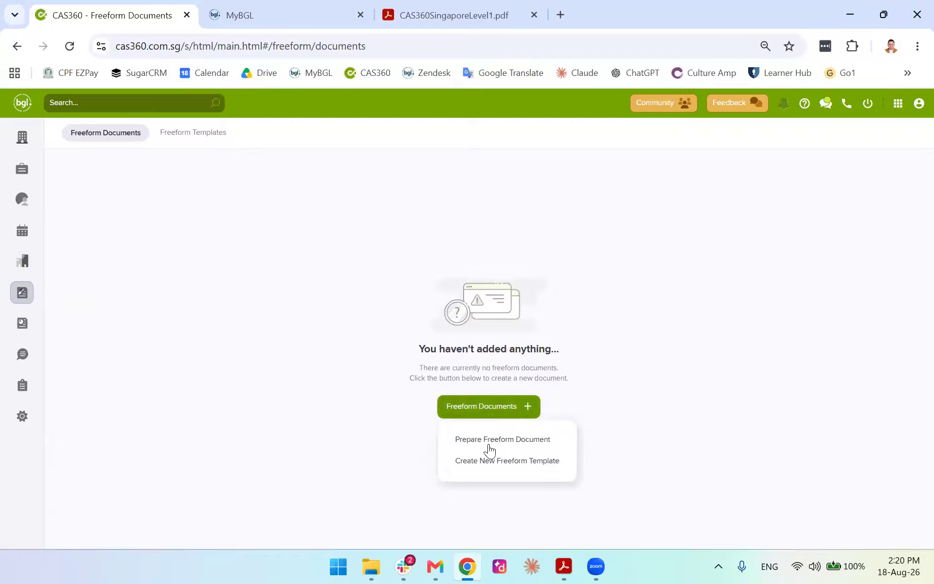
pyautogui.click(480, 460)
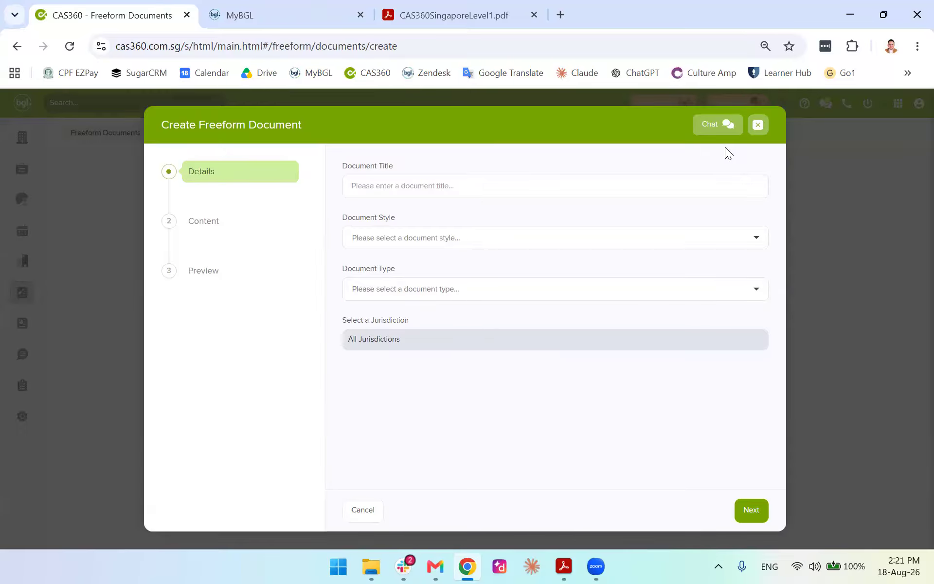
pyautogui.click(757, 127)
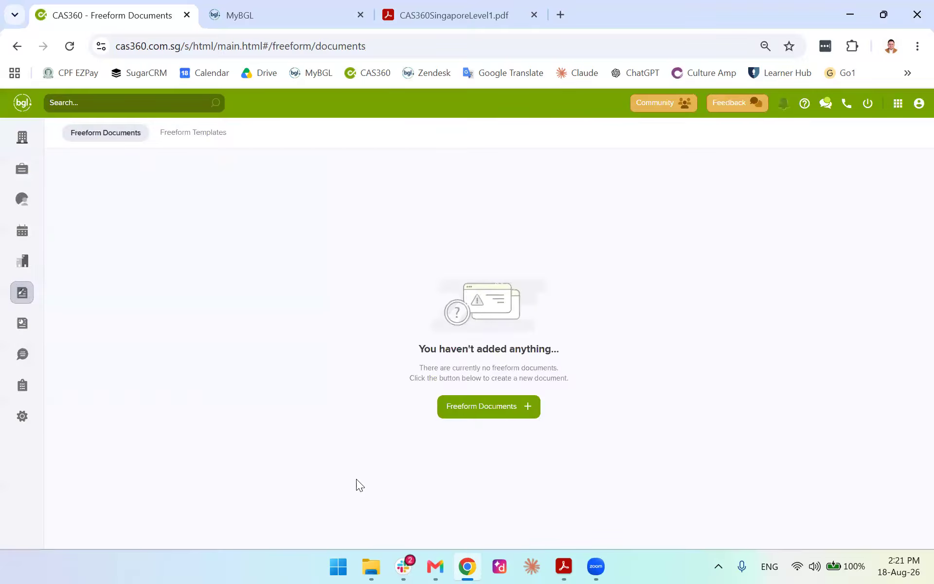
# Step a new freeform document through to preview, discard it, and open the global Documents list
pyautogui.click(476, 416)
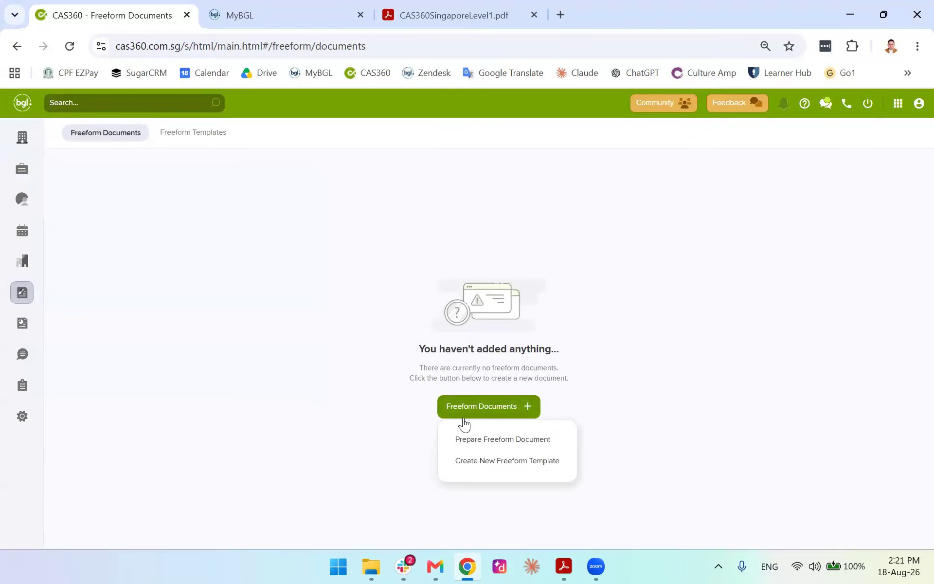
pyautogui.click(462, 466)
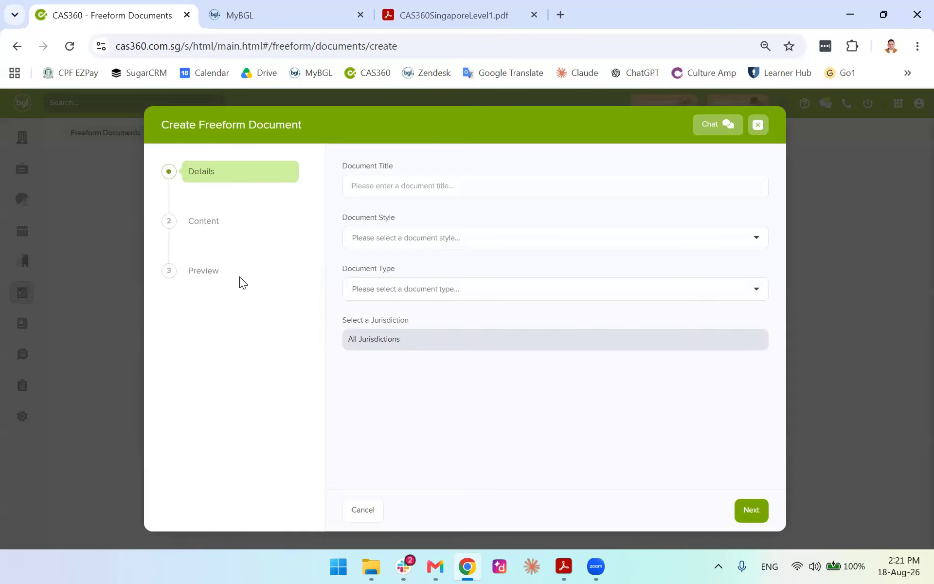
pyautogui.click(219, 233)
pyautogui.click(205, 271)
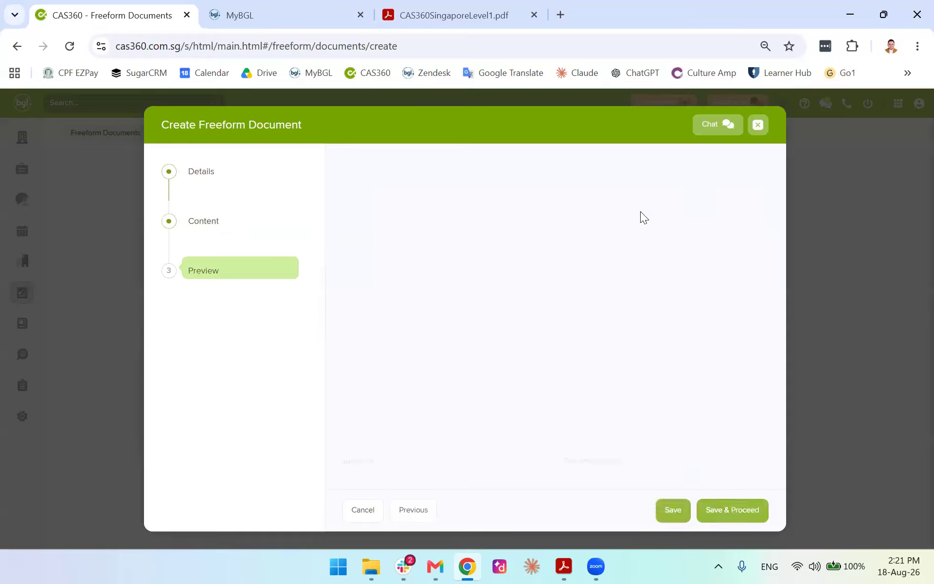
pyautogui.click(757, 124)
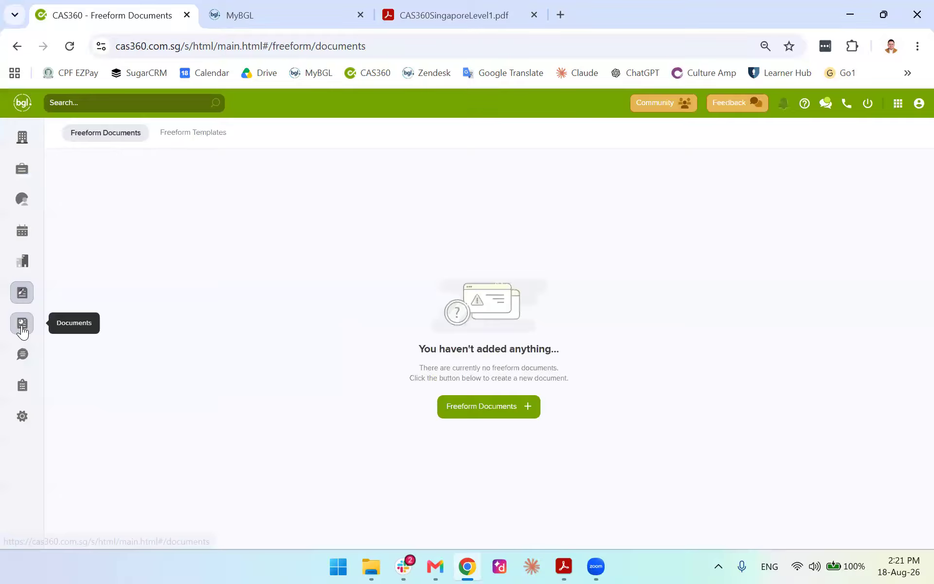
pyautogui.click(22, 325)
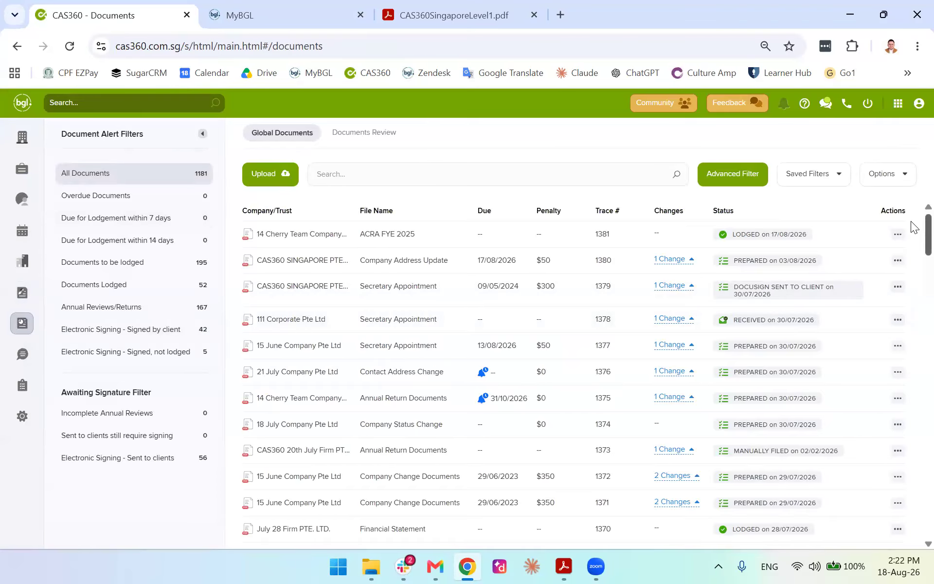
pyautogui.scroll(-10, 912, 292)
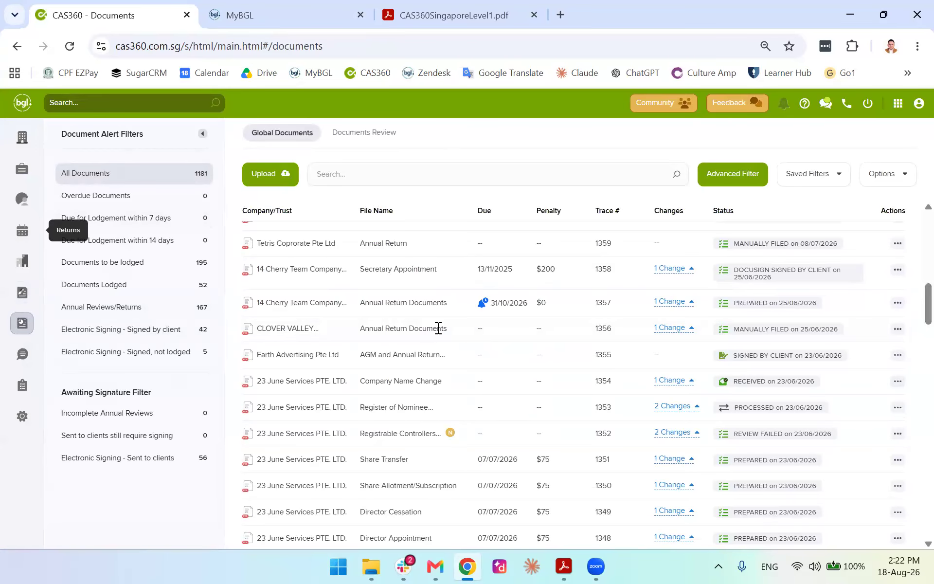
pyautogui.scroll(-8, 385, 345)
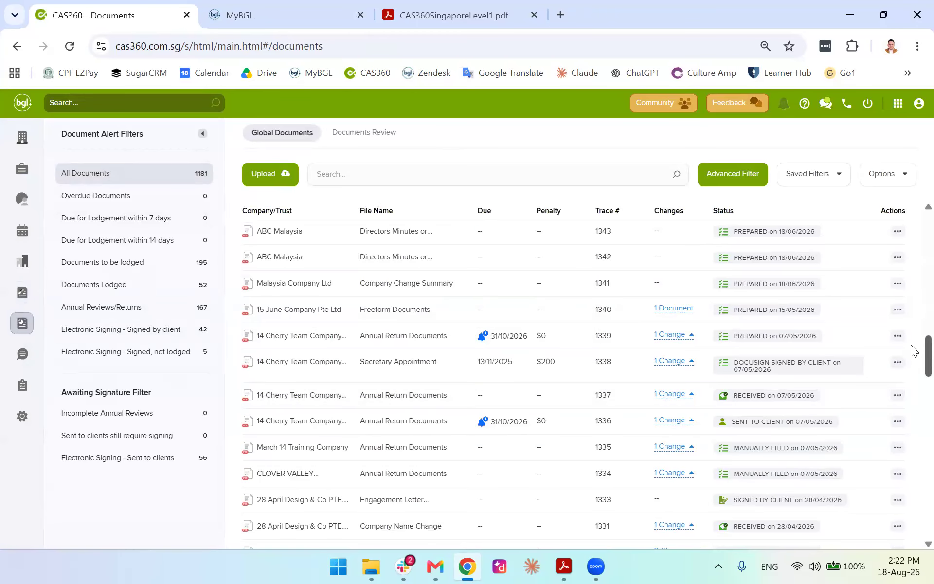
pyautogui.scroll(-20, 914, 350)
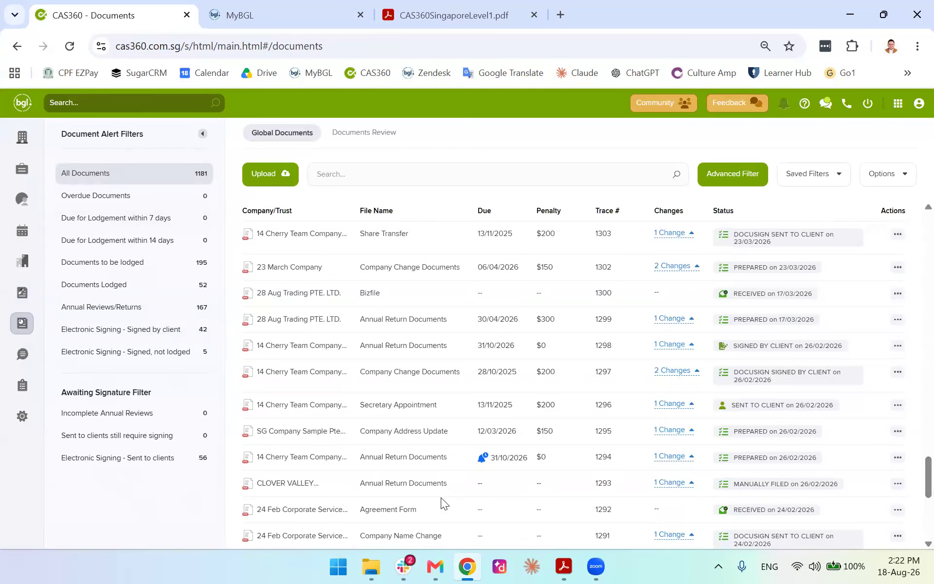
pyautogui.scroll(20, 487, 486)
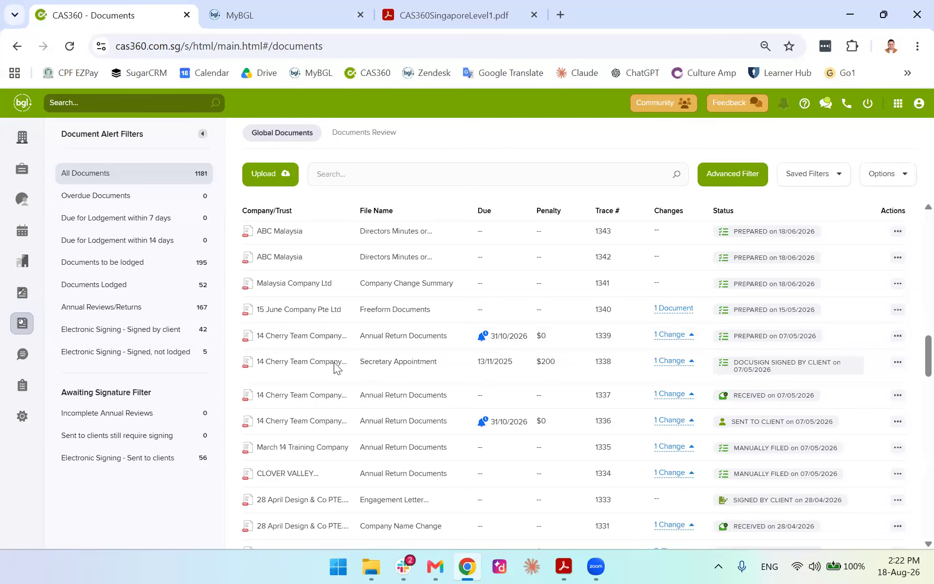
pyautogui.scroll(-20, 334, 271)
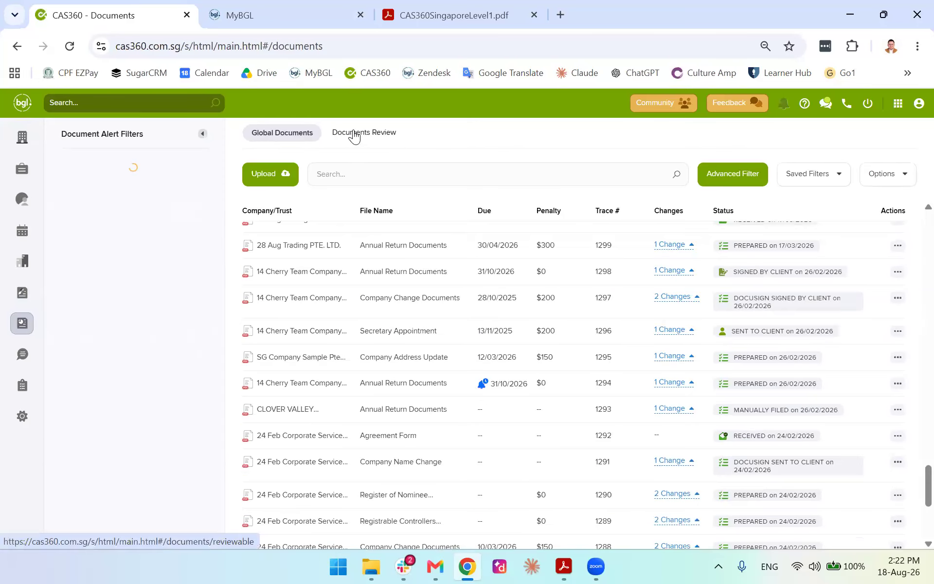
pyautogui.click(355, 136)
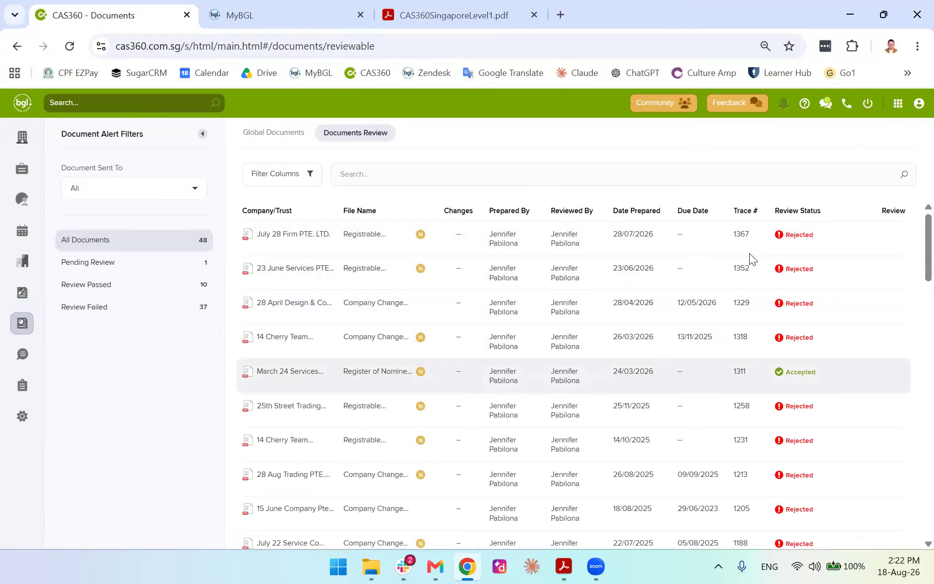
pyautogui.click(264, 135)
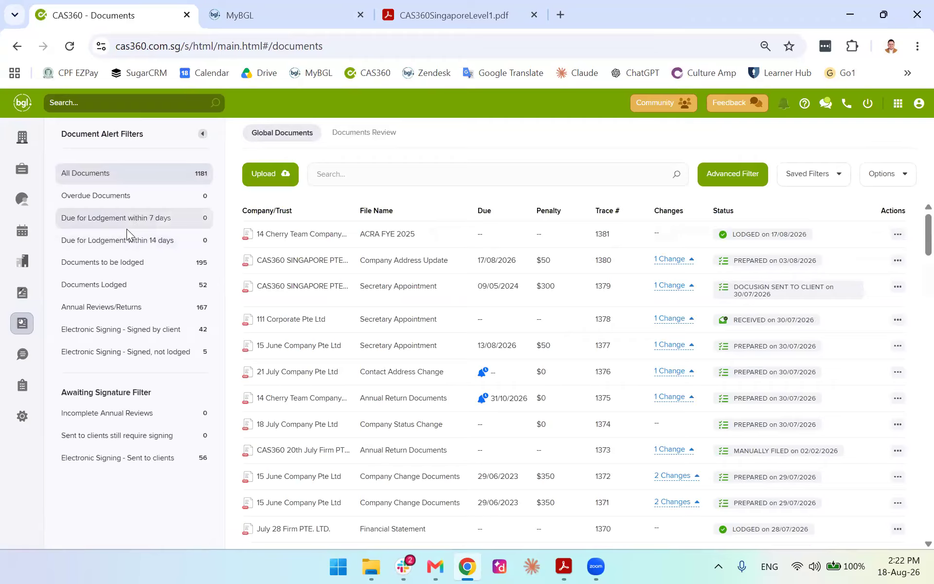
# Check each document alert filter from Overdue to Signed by client, then view the empty Messages inbox
pyautogui.click(110, 199)
pyautogui.click(100, 220)
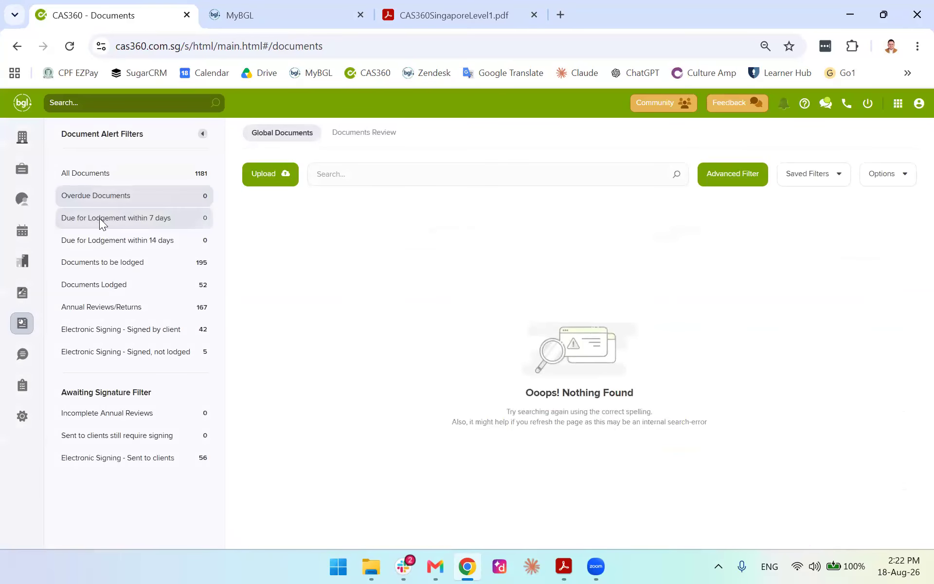
pyautogui.click(98, 262)
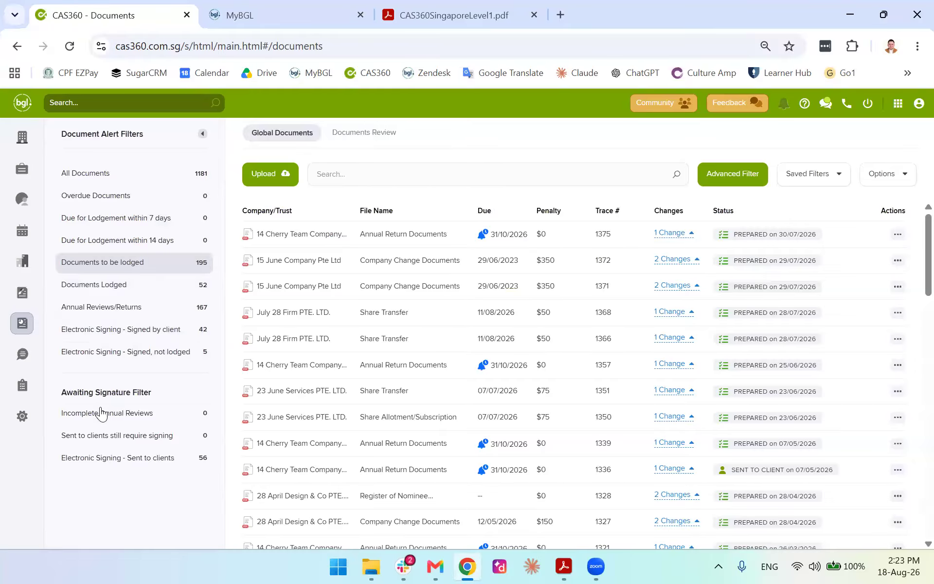
pyautogui.click(124, 288)
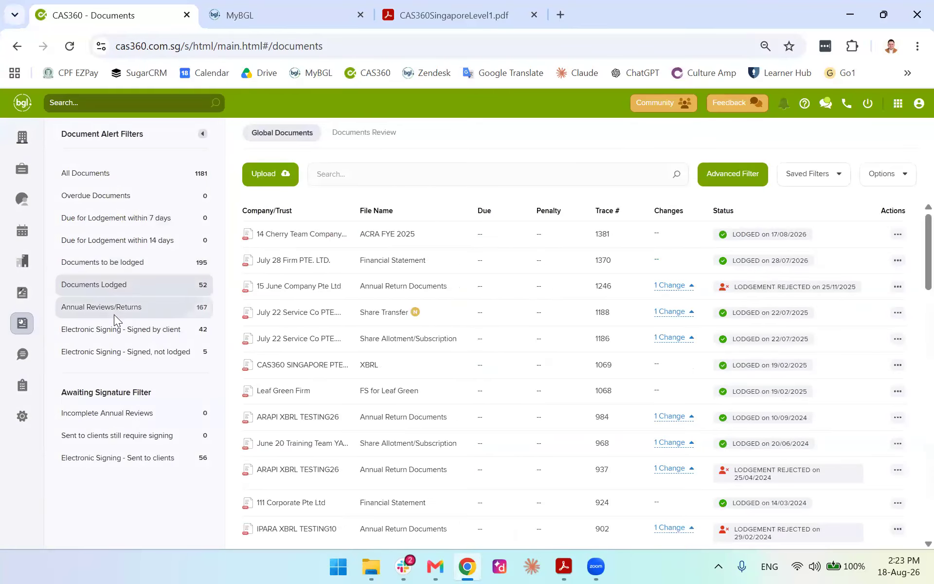
pyautogui.click(114, 311)
pyautogui.click(105, 335)
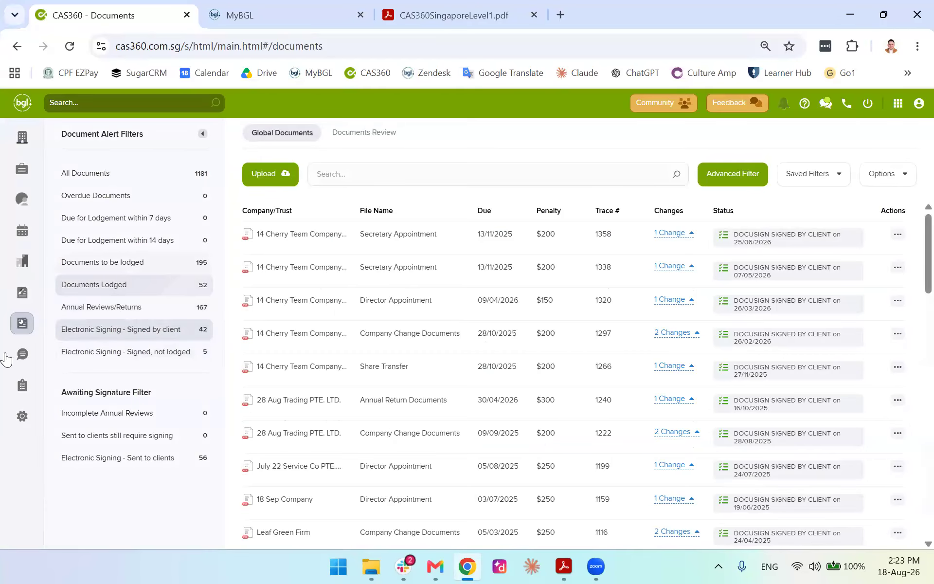
pyautogui.click(22, 356)
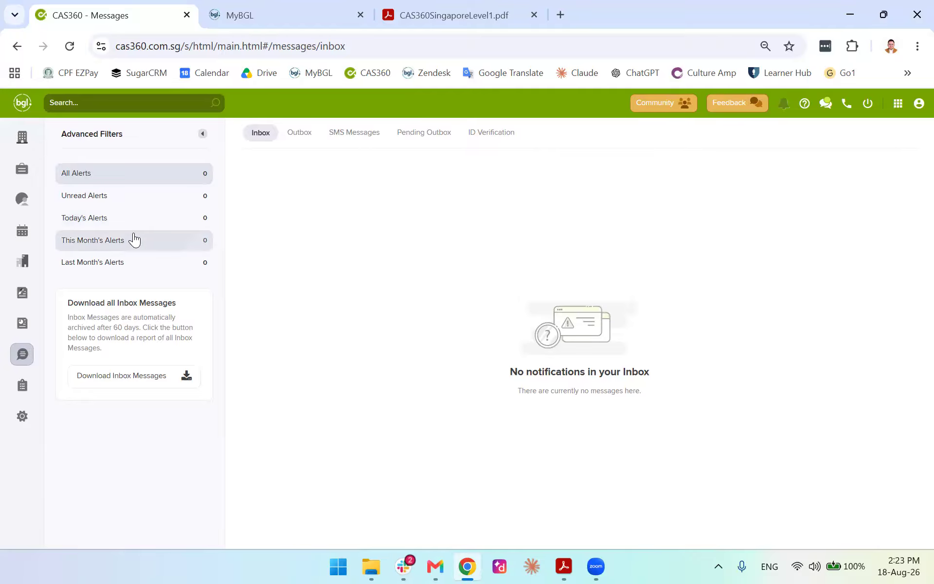
# Browse the SMS Messages, Inbox, Outbox, ID Verification and Pending Outbox tabs, then go to Reports
pyautogui.click(360, 140)
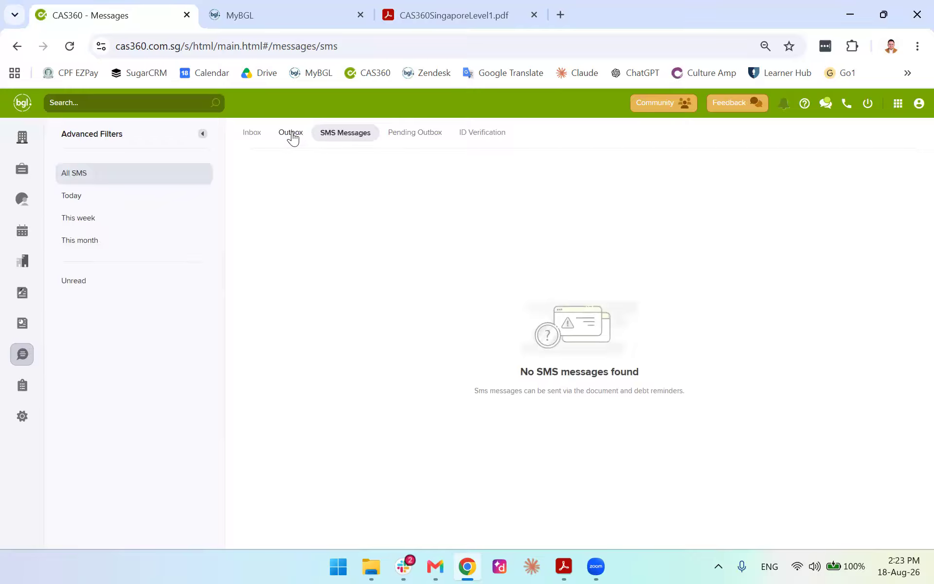
pyautogui.click(246, 135)
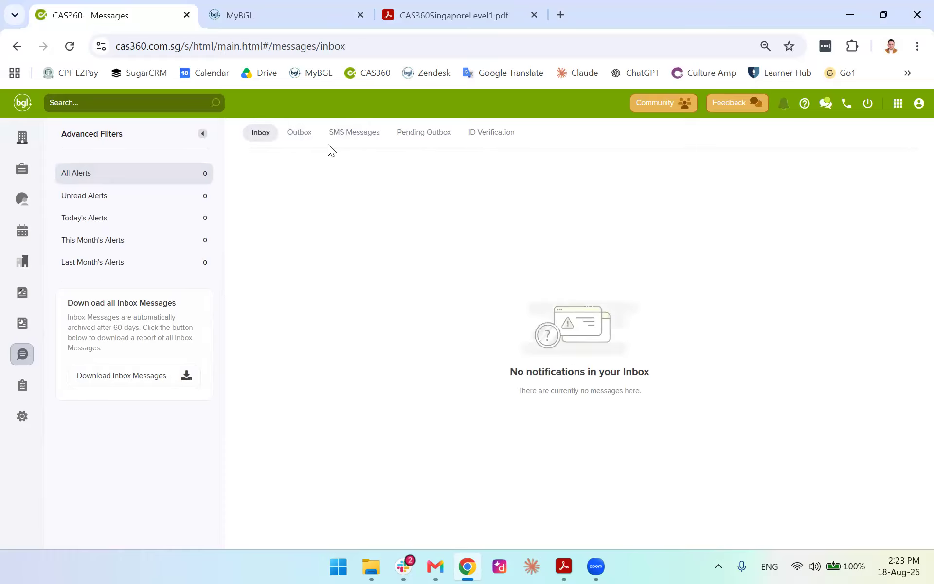
pyautogui.click(299, 133)
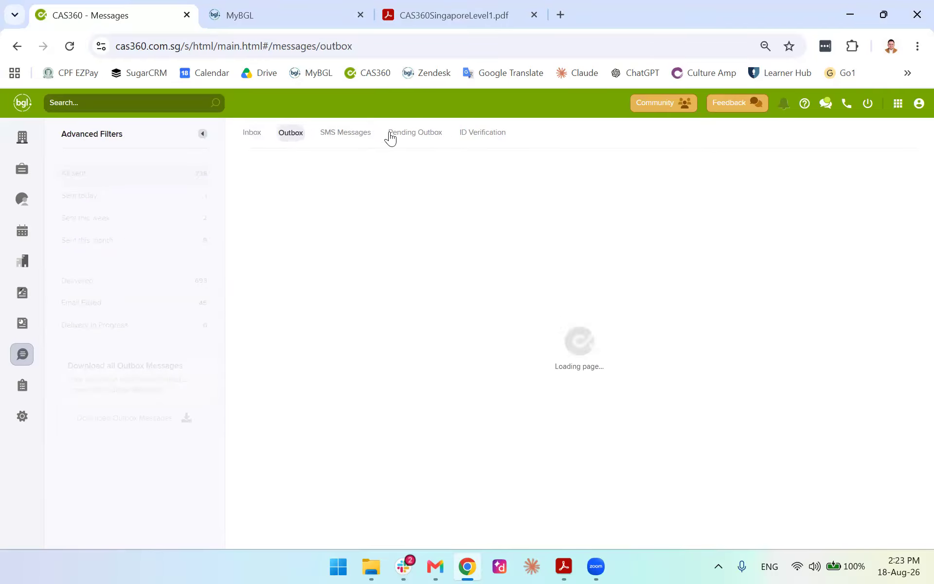
pyautogui.click(490, 142)
pyautogui.click(412, 131)
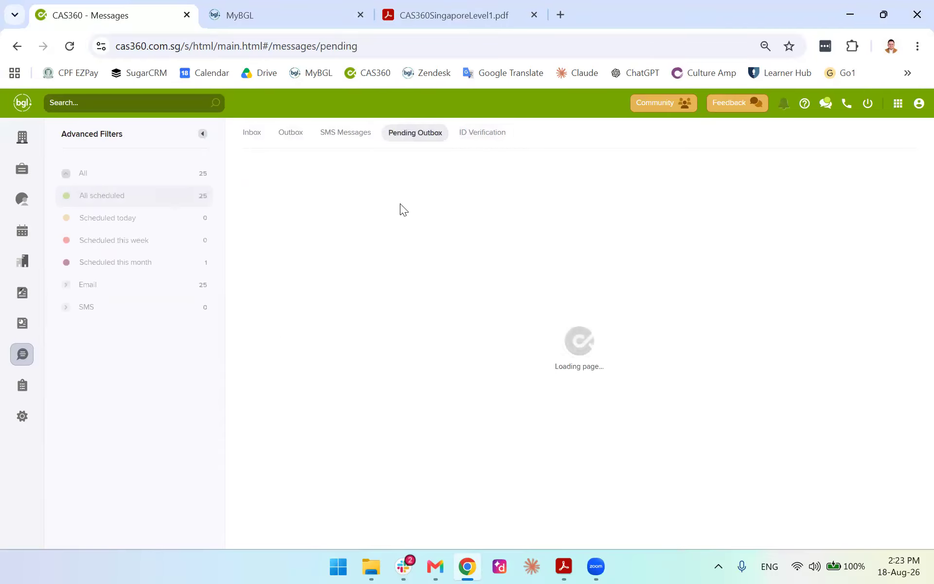
pyautogui.scroll(-5, 326, 253)
pyautogui.scroll(5, 321, 257)
pyautogui.click(252, 132)
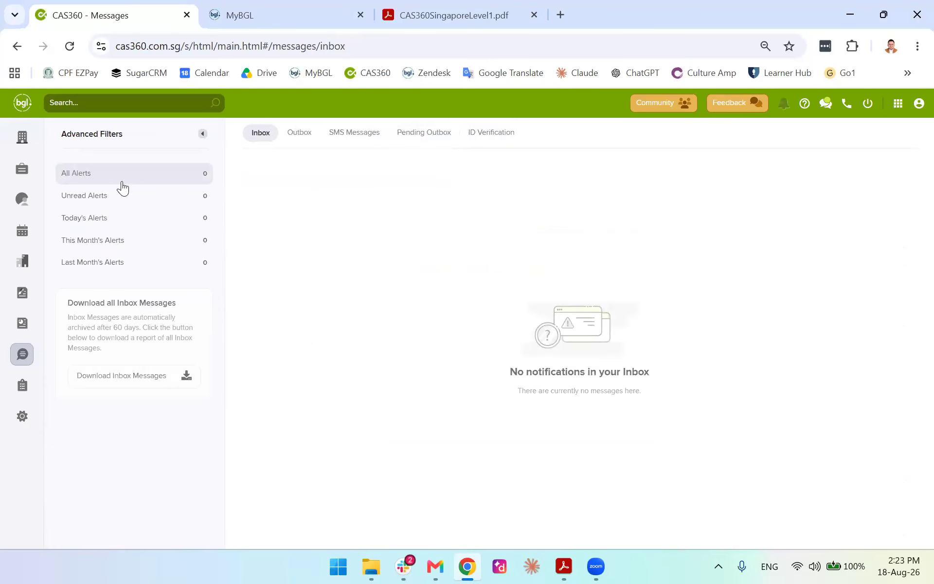
pyautogui.click(21, 384)
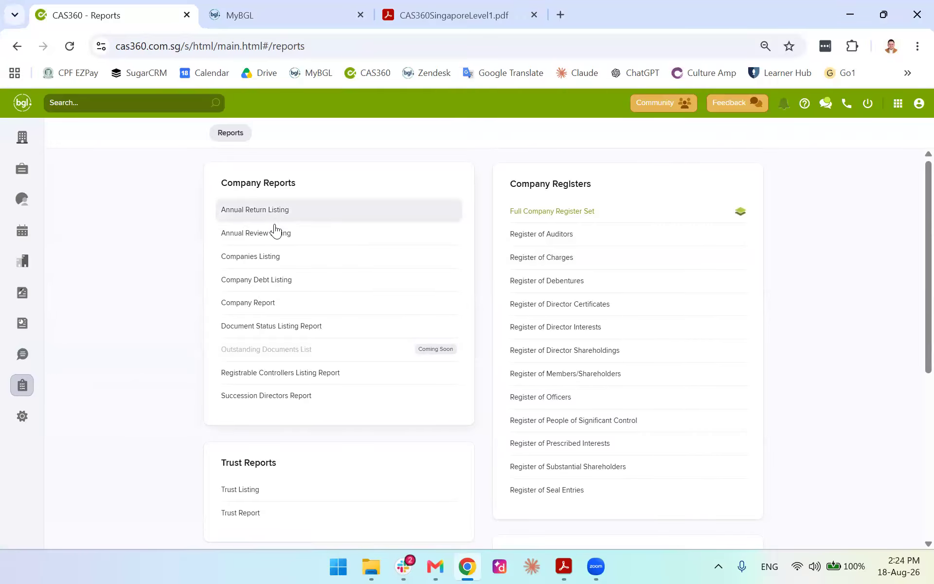
# Open the Companies Listing report from the Reports page
pyautogui.scroll(-3, 183, 331)
pyautogui.scroll(3, 299, 314)
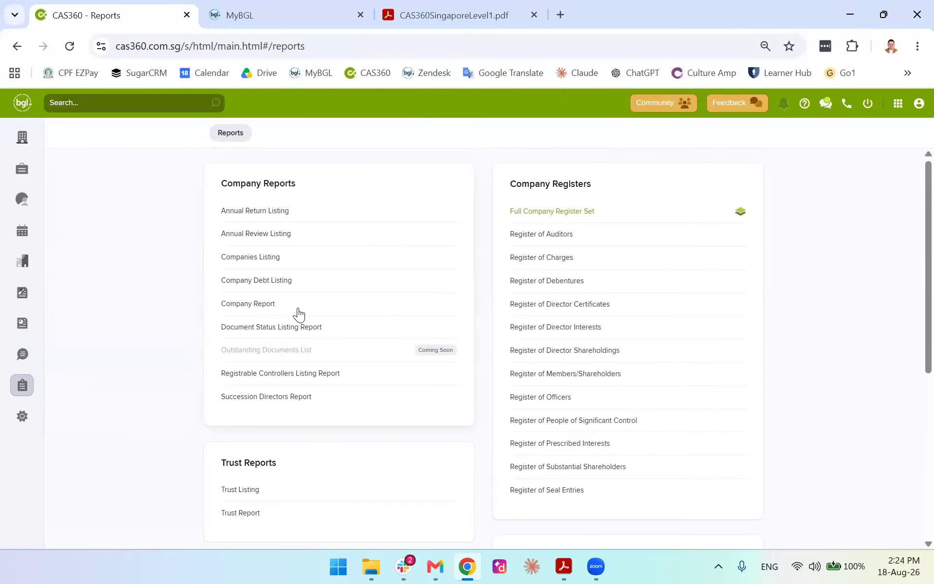
pyautogui.click(252, 258)
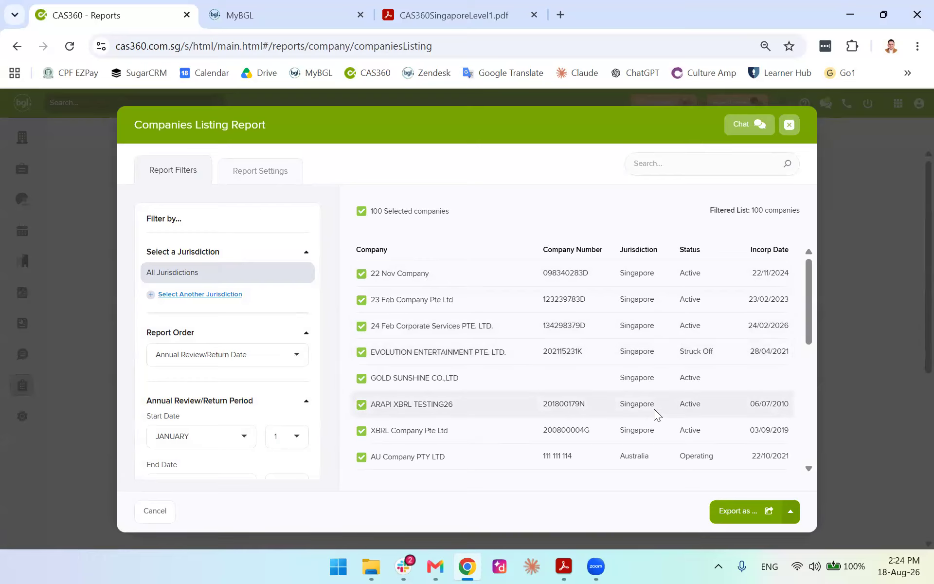
# Export the report for all 100 companies as PDF and open the downloaded file
pyautogui.scroll(-5, 664, 430)
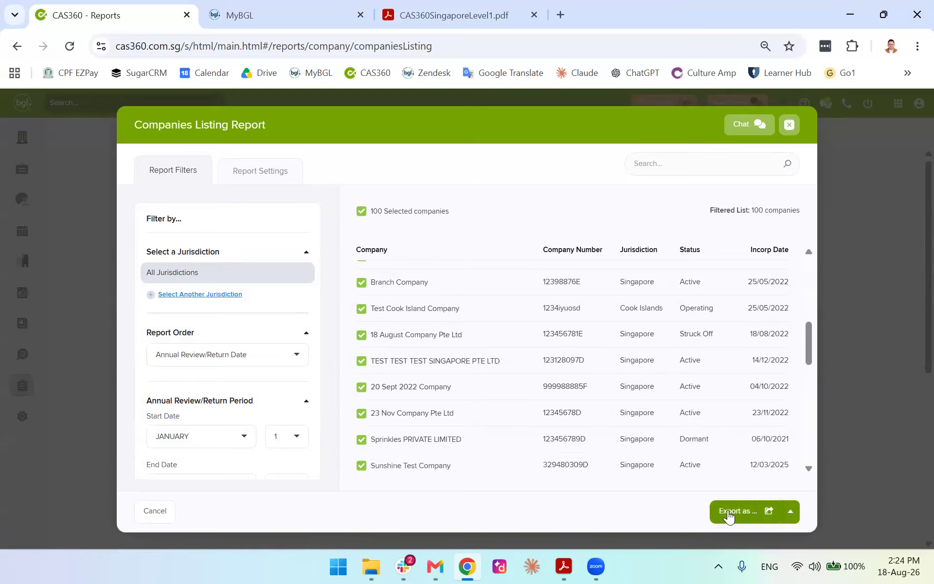
pyautogui.click(729, 514)
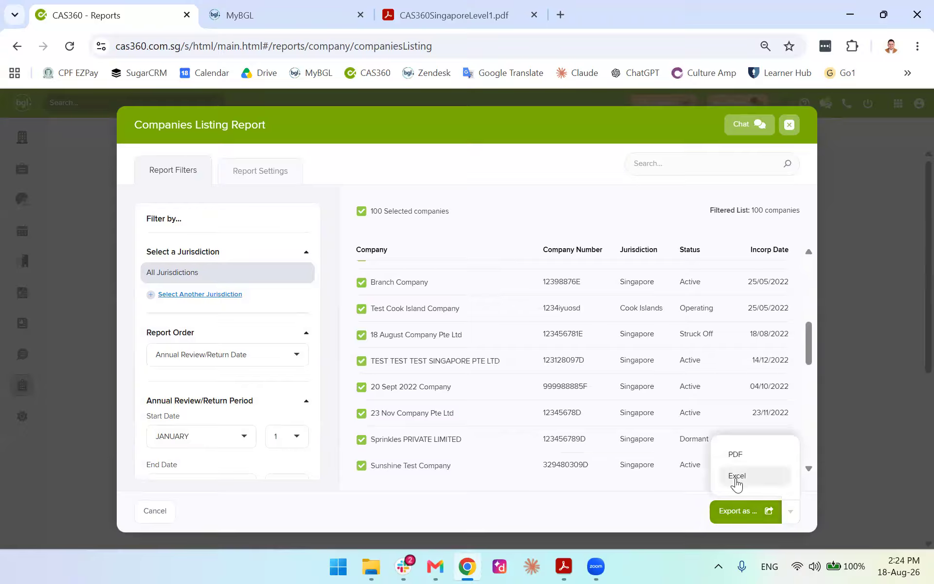
pyautogui.click(737, 453)
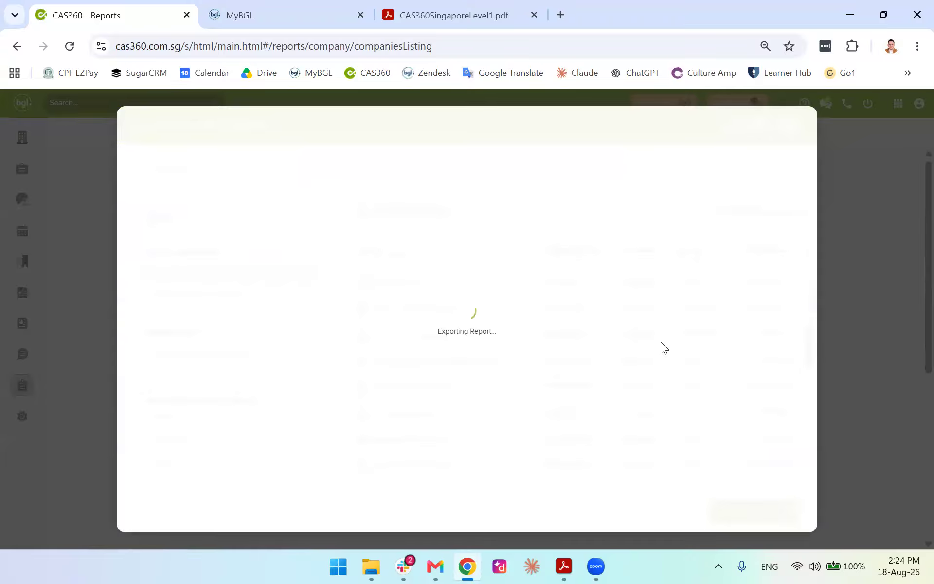
pyautogui.click(753, 90)
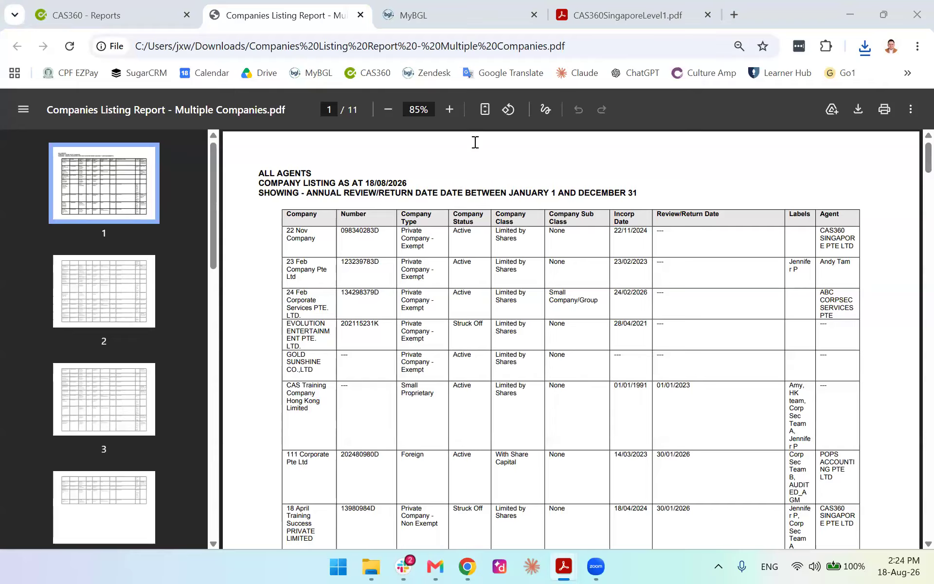
# Scroll through the Companies Listing PDF, then close its Chrome tab
pyautogui.scroll(-20, 496, 302)
pyautogui.scroll(-20, 532, 308)
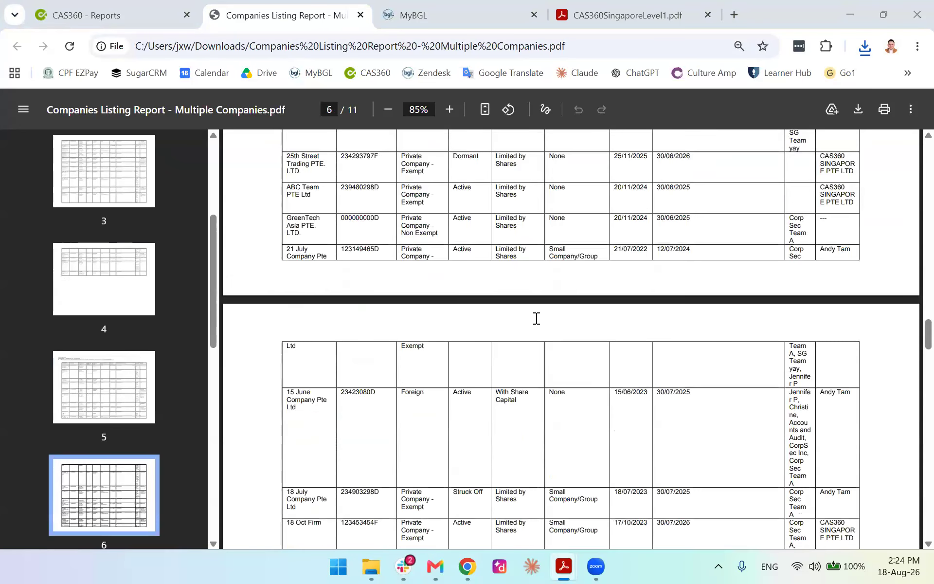
pyautogui.scroll(-7, 536, 318)
pyautogui.scroll(-3, 486, 316)
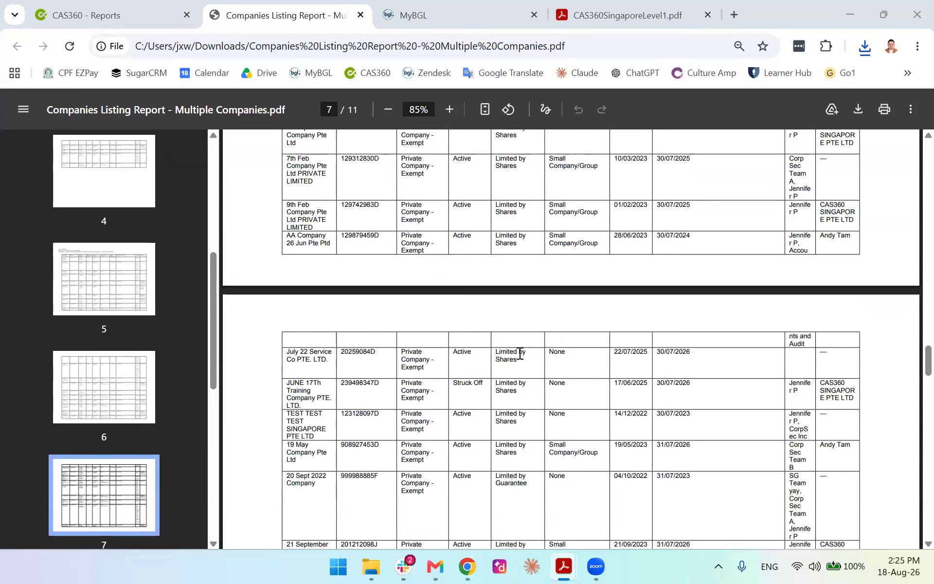
pyautogui.scroll(-9, 563, 410)
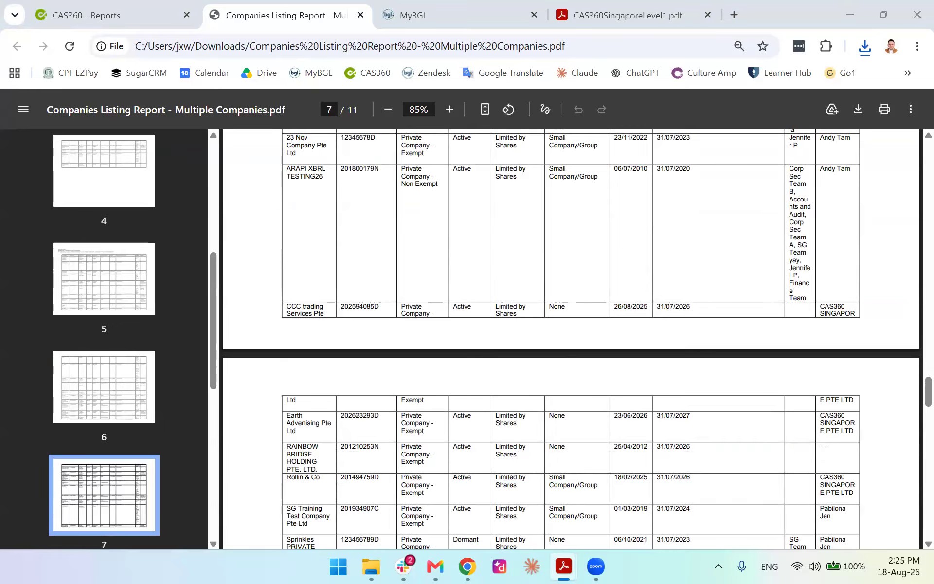
pyautogui.click(310, 19)
pyautogui.click(360, 15)
pyautogui.click(114, 15)
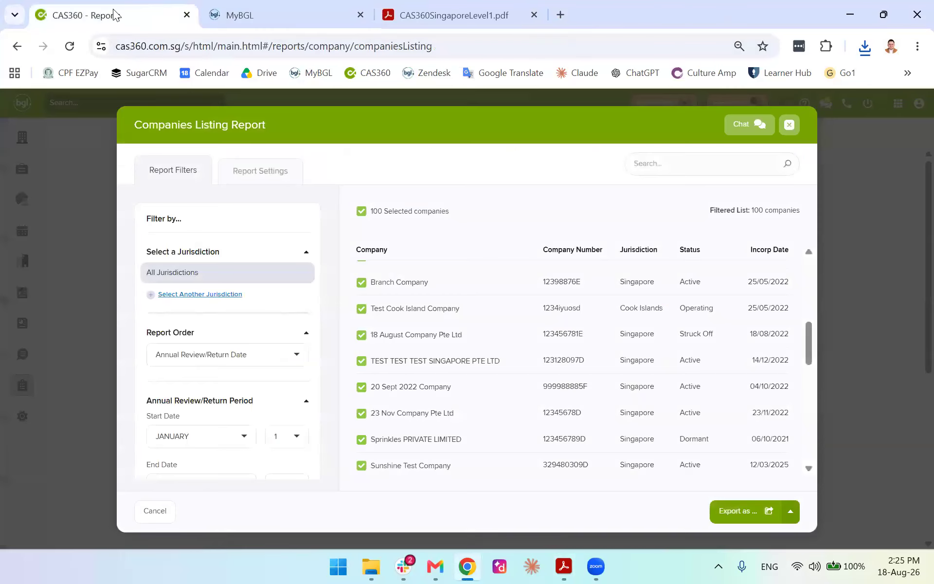
# Close the Companies Listing Report window and look over the Reports page sections
pyautogui.click(790, 126)
pyautogui.scroll(-6, 311, 375)
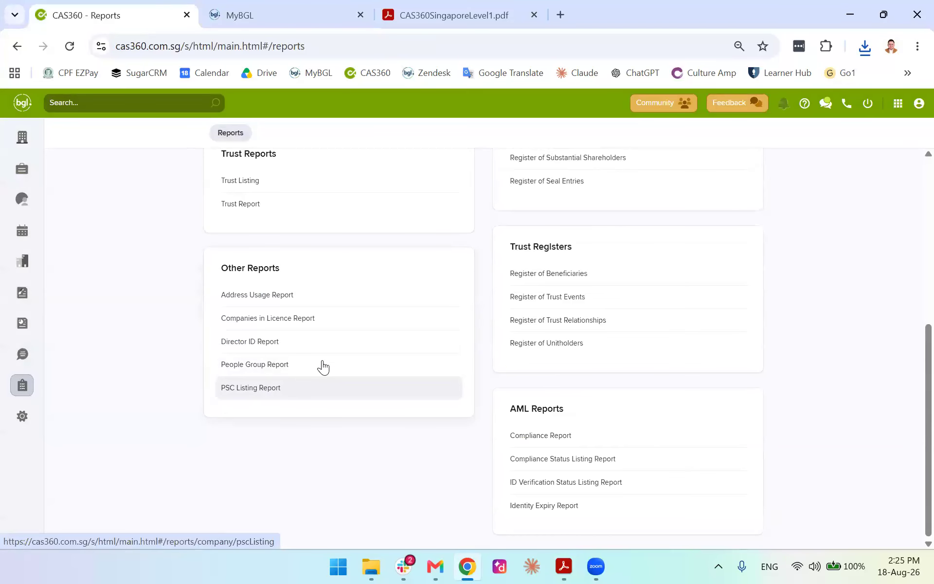
pyautogui.scroll(6, 324, 365)
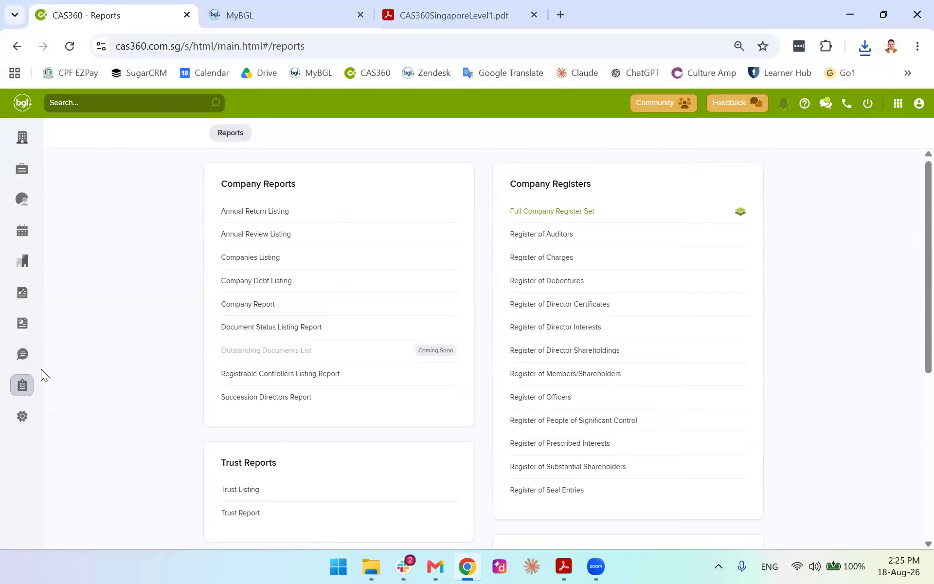
# Open Settings and view each tab from Document Templates through Automated Reminders
pyautogui.click(27, 416)
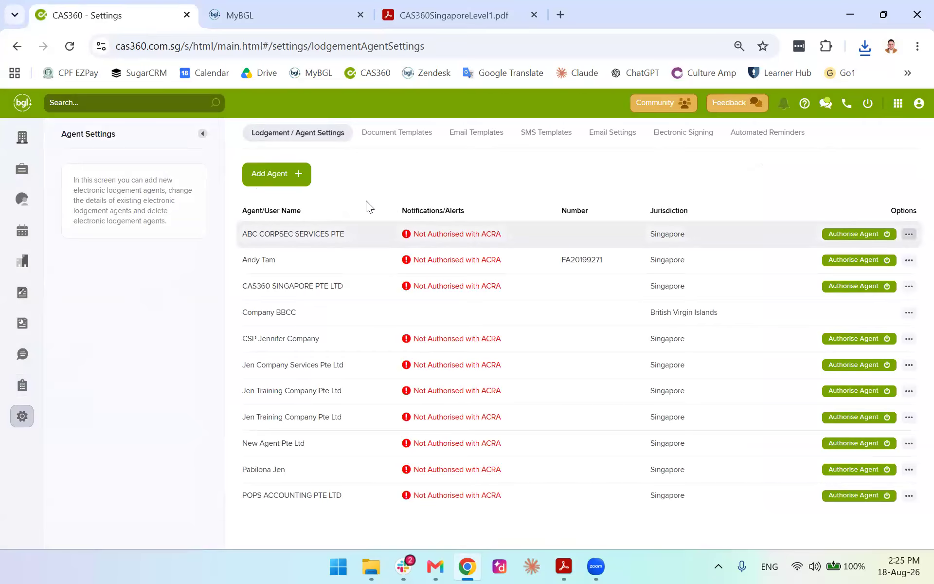
pyautogui.click(377, 138)
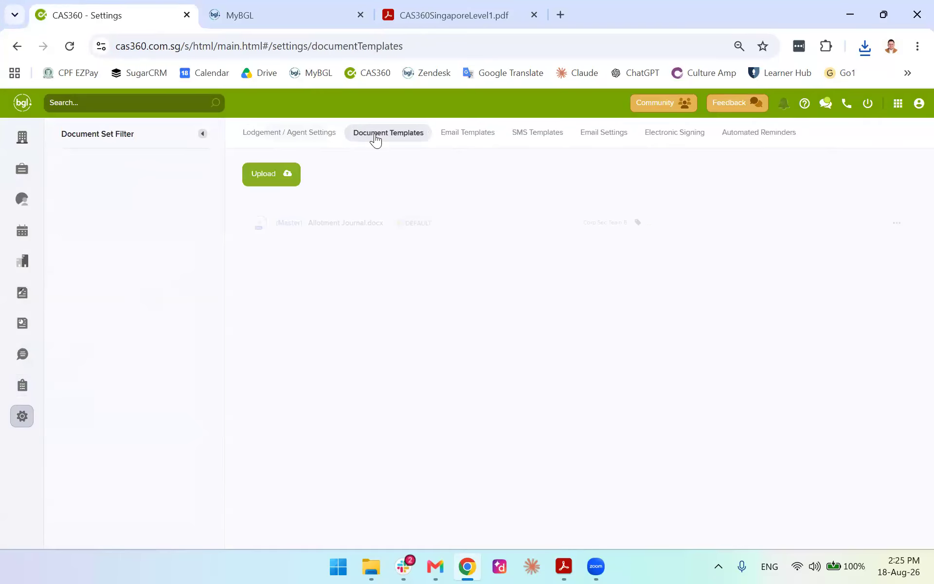
pyautogui.click(453, 141)
pyautogui.click(530, 140)
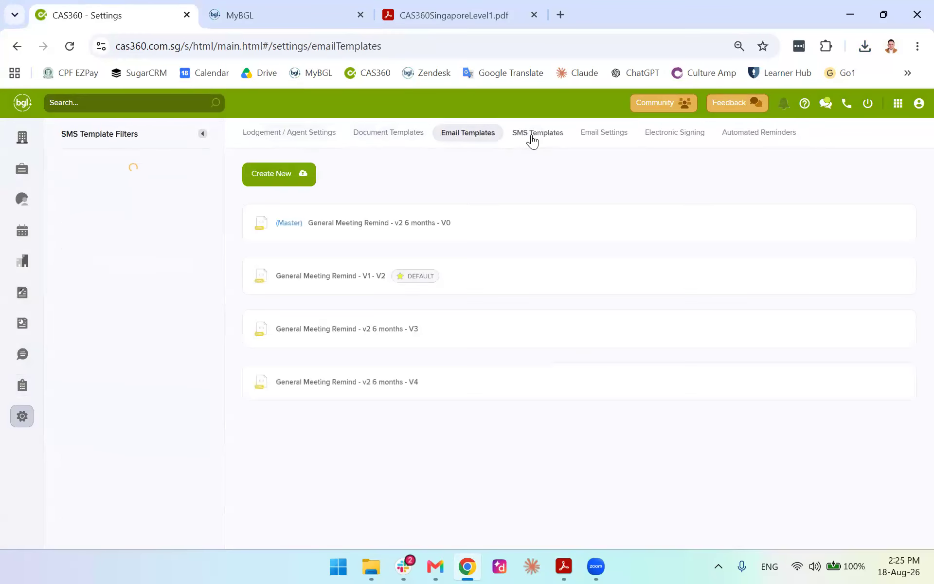
pyautogui.click(603, 140)
pyautogui.click(667, 140)
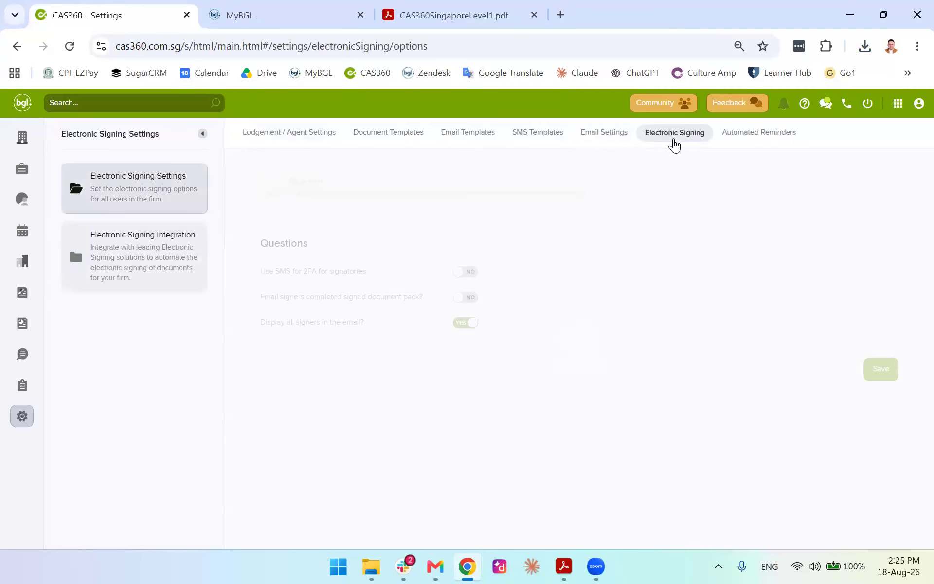
pyautogui.click(739, 140)
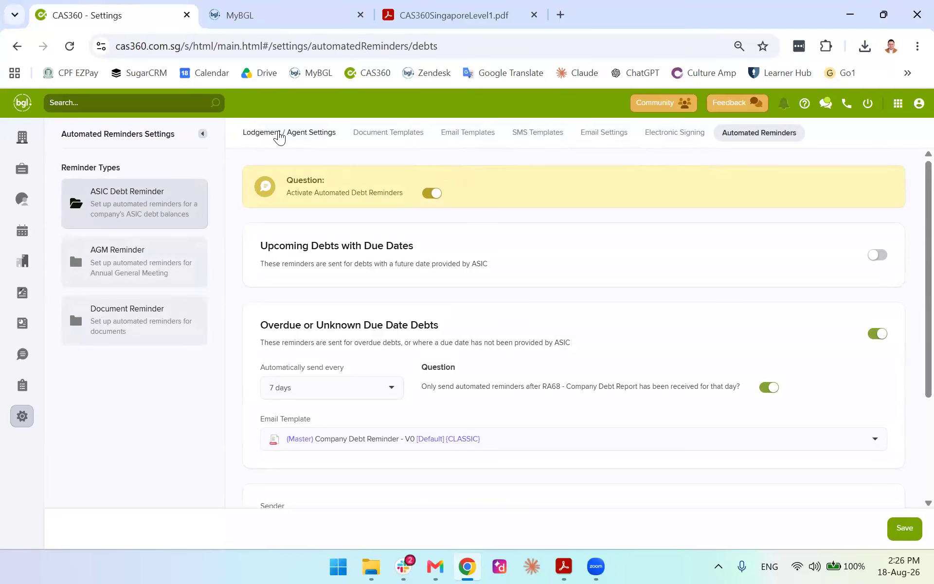
# Revisit the lodgement agent list, Document Templates and Email Templates
pyautogui.click(269, 134)
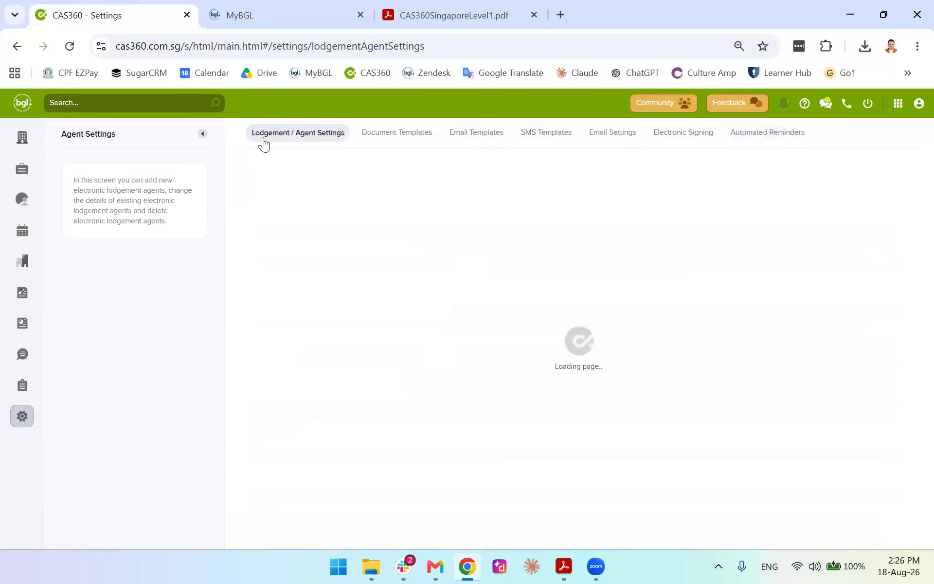
pyautogui.click(393, 133)
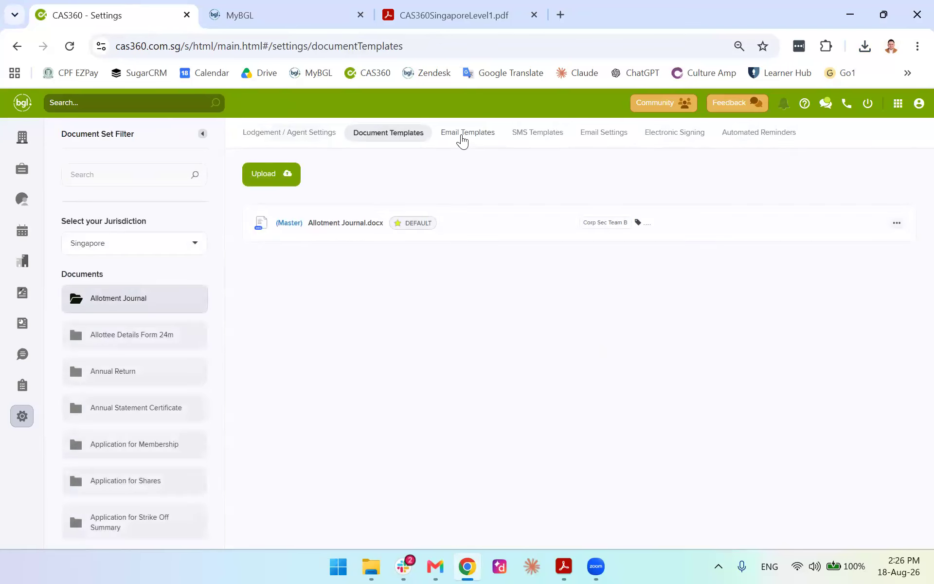
pyautogui.click(462, 138)
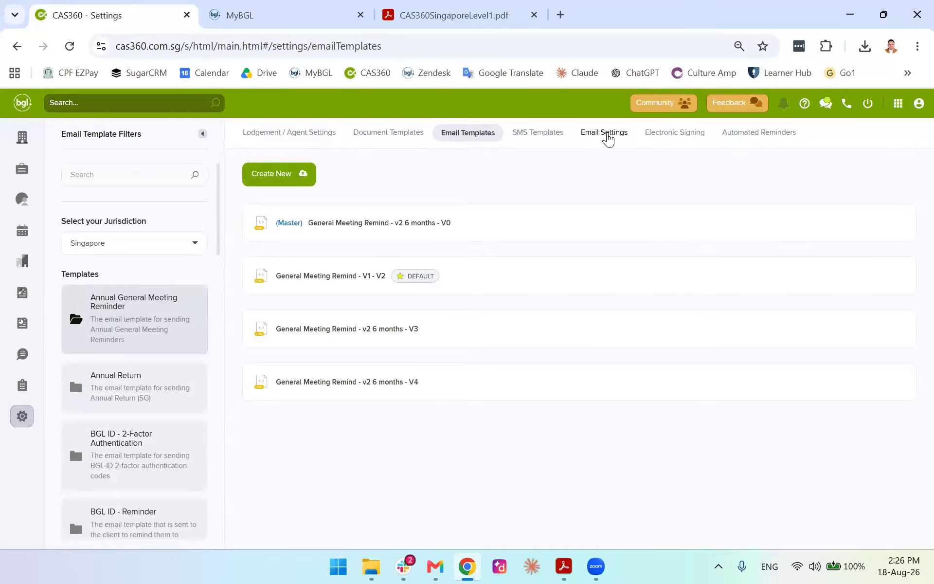
# Glance at Email Settings, then scroll through the email templates list
pyautogui.click(604, 134)
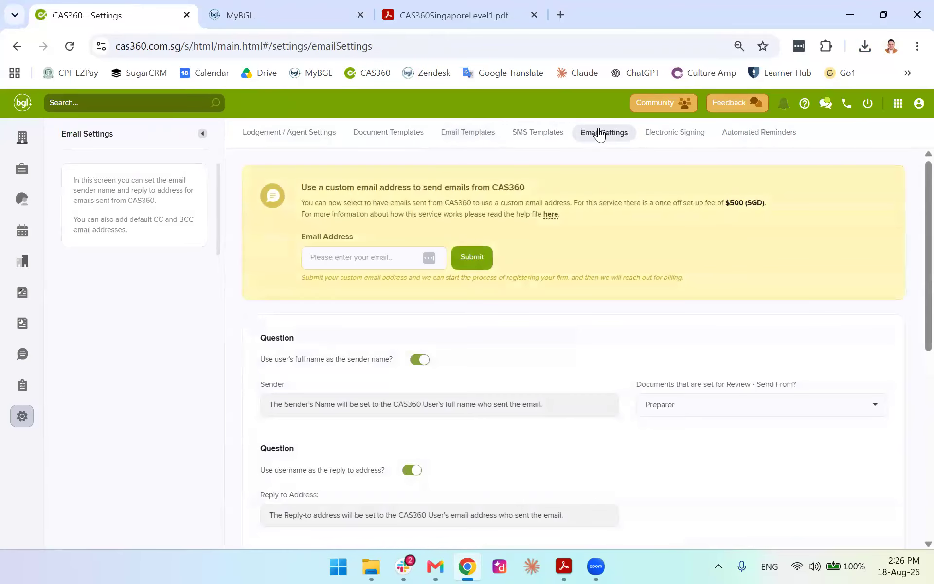
pyautogui.click(468, 134)
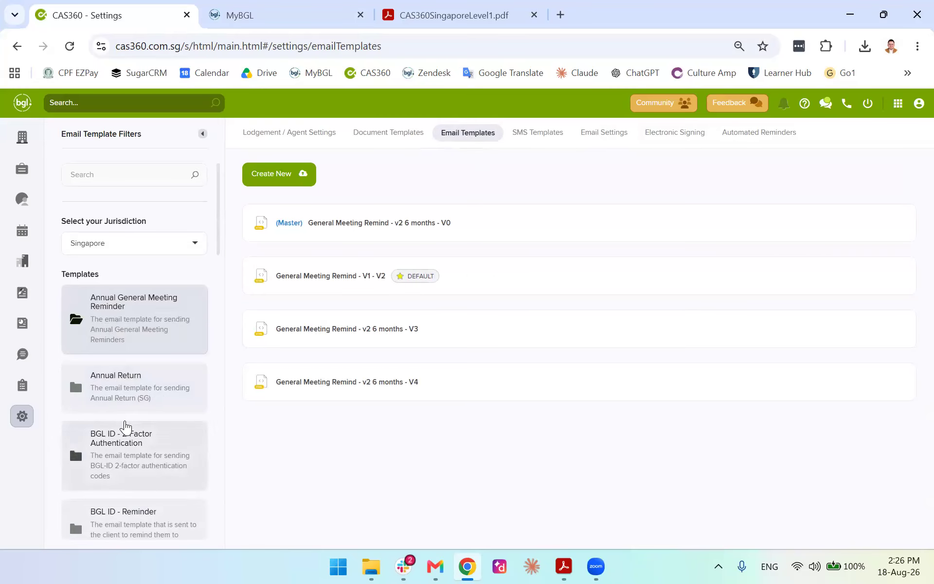
pyautogui.scroll(-5, 125, 425)
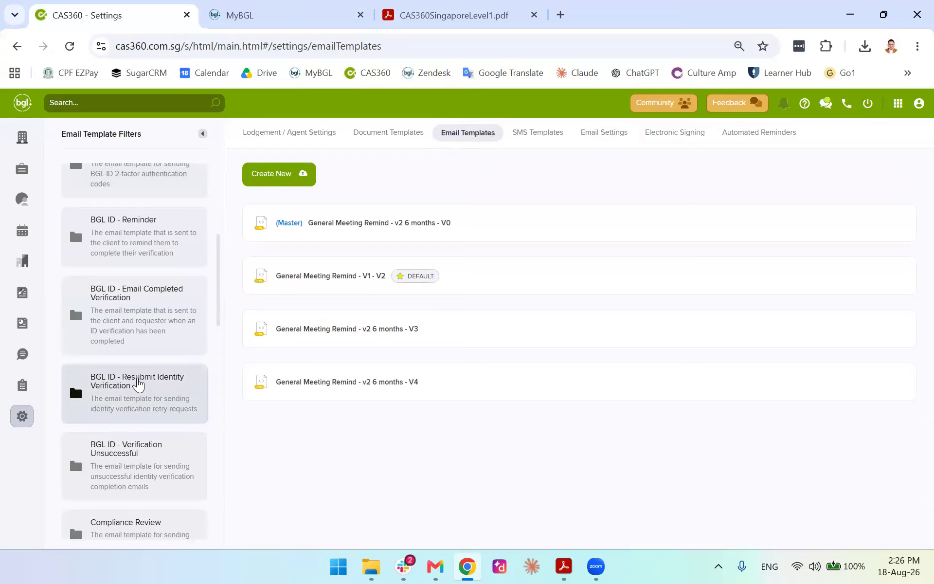
pyautogui.scroll(1, 200, 329)
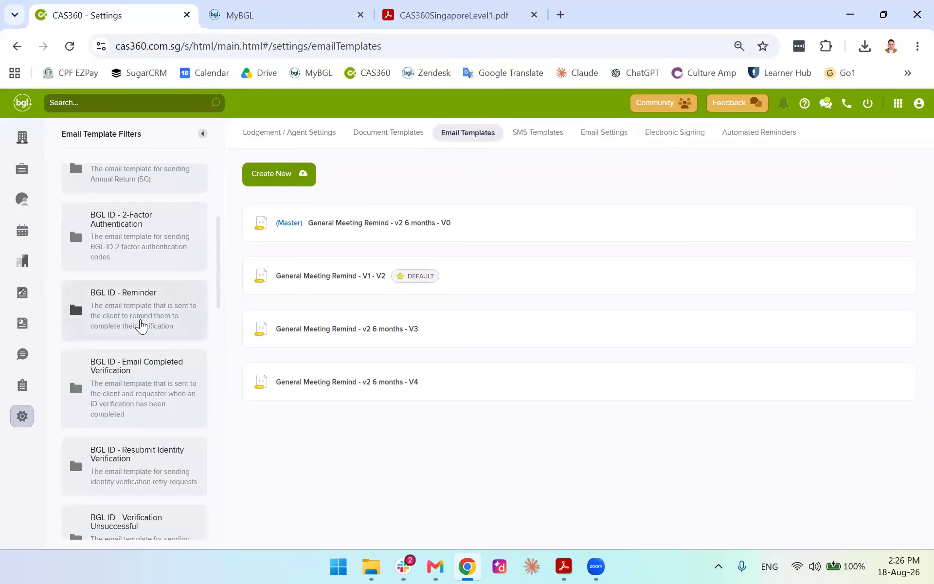
pyautogui.scroll(4, 140, 323)
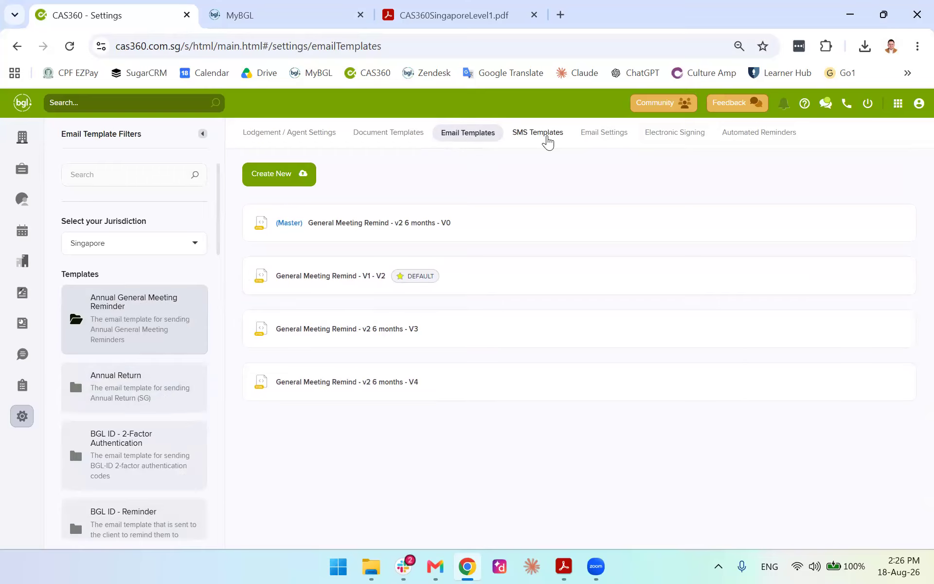
# View SMS Templates, then review the Email Settings sender and reply-to options
pyautogui.click(547, 132)
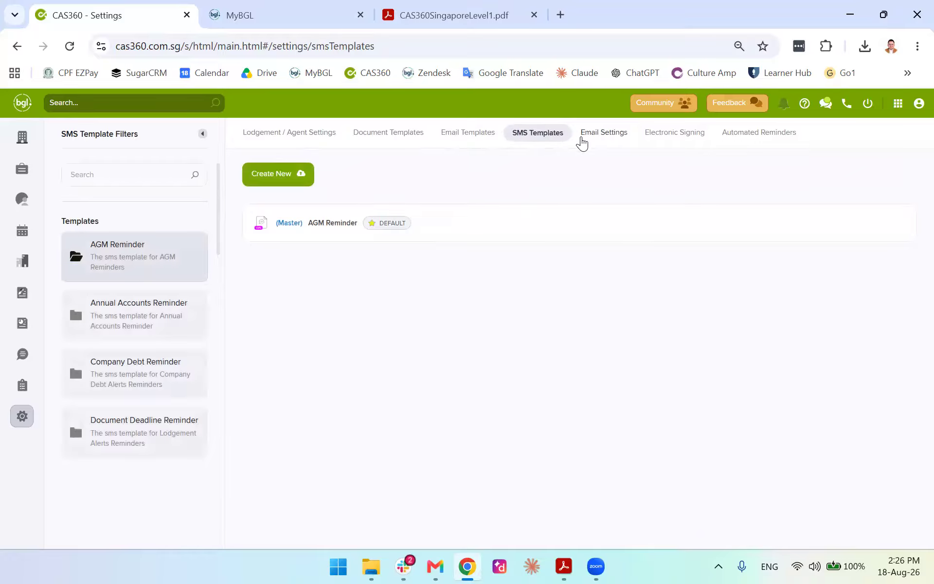
pyautogui.click(594, 139)
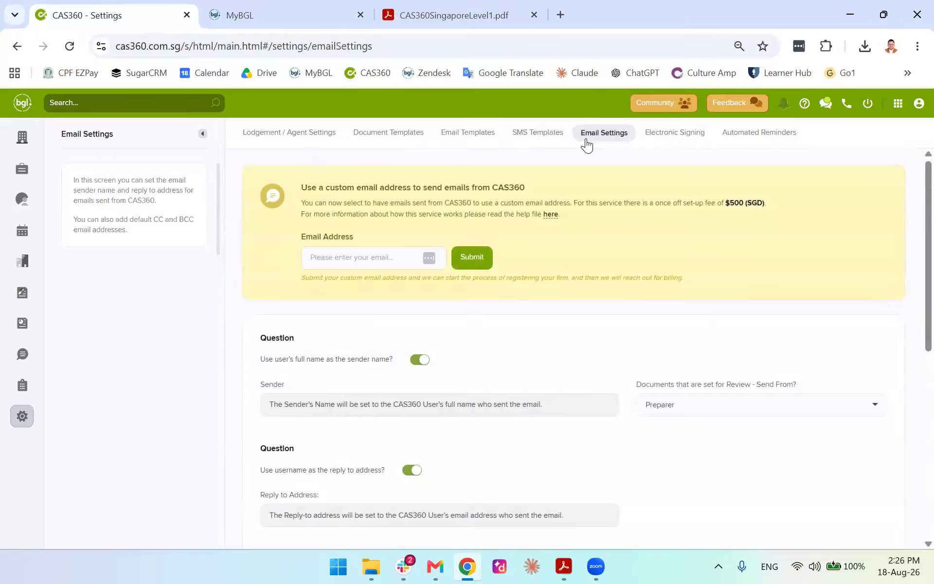
pyautogui.scroll(-2, 469, 332)
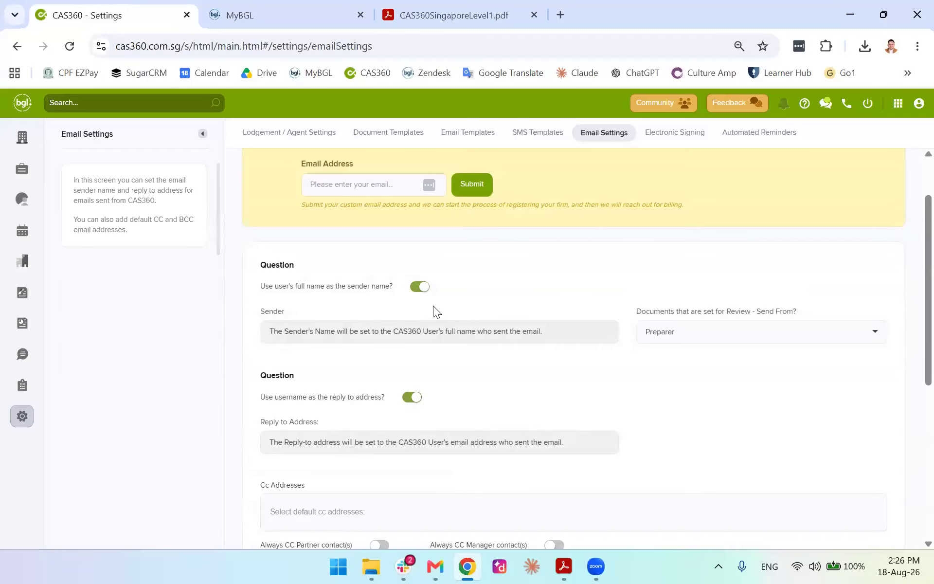
pyautogui.scroll(2, 415, 367)
pyautogui.scroll(-4, 428, 359)
pyautogui.scroll(-2, 477, 337)
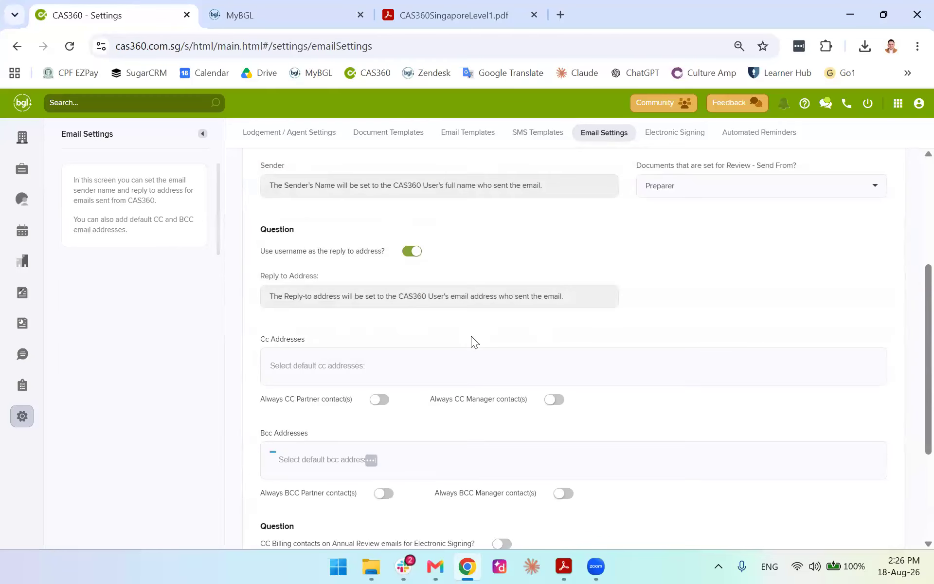
pyautogui.scroll(3, 455, 331)
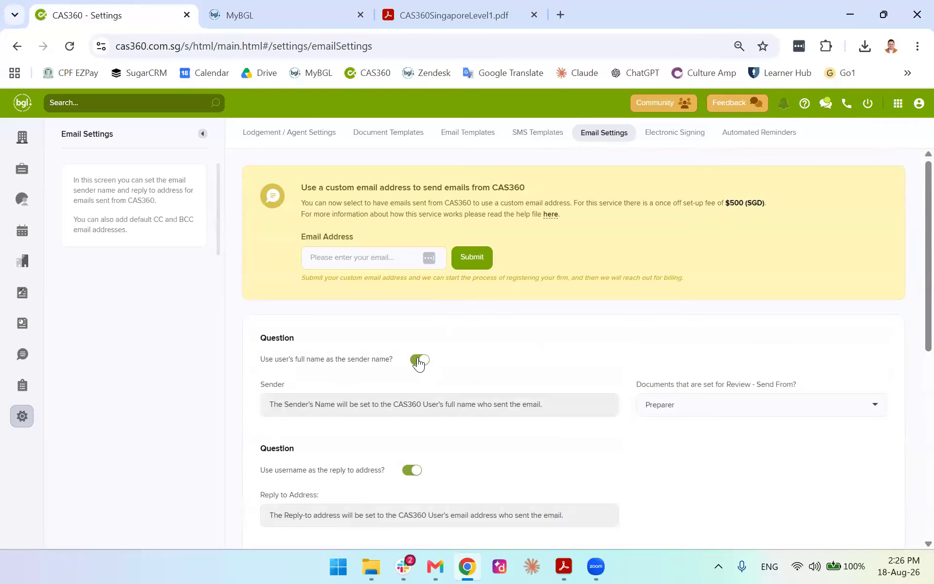
pyautogui.click(419, 360)
pyautogui.scroll(-2, 425, 375)
pyautogui.click(413, 396)
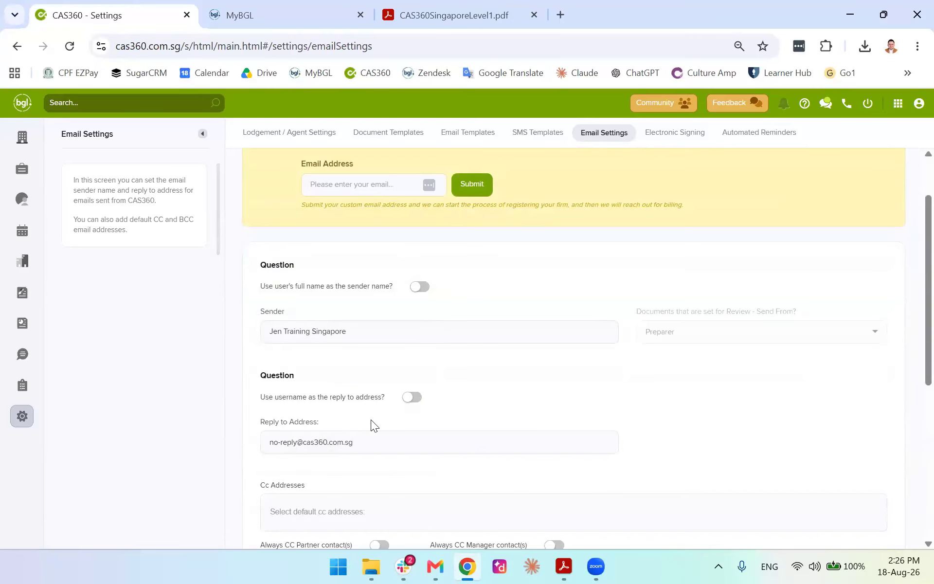
pyautogui.click(411, 397)
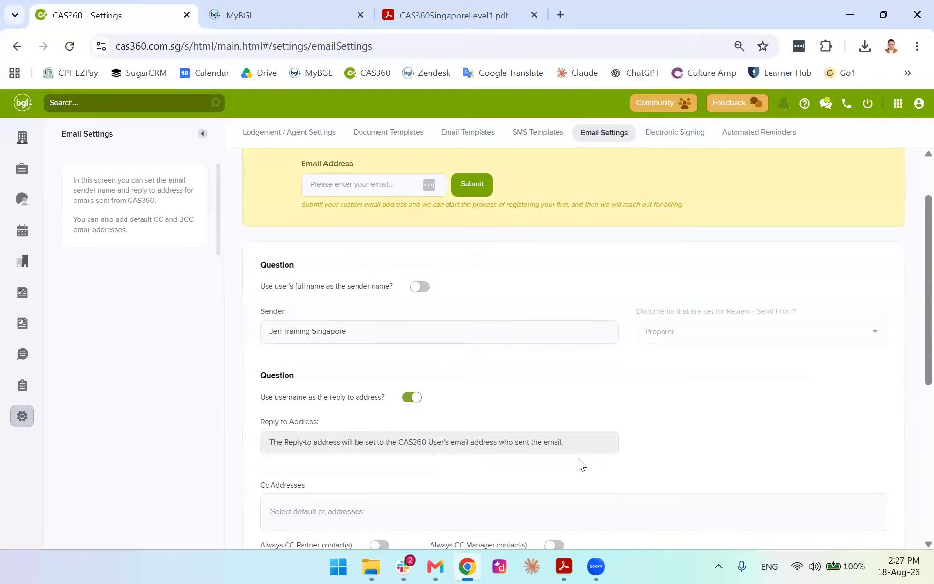
pyautogui.click(419, 287)
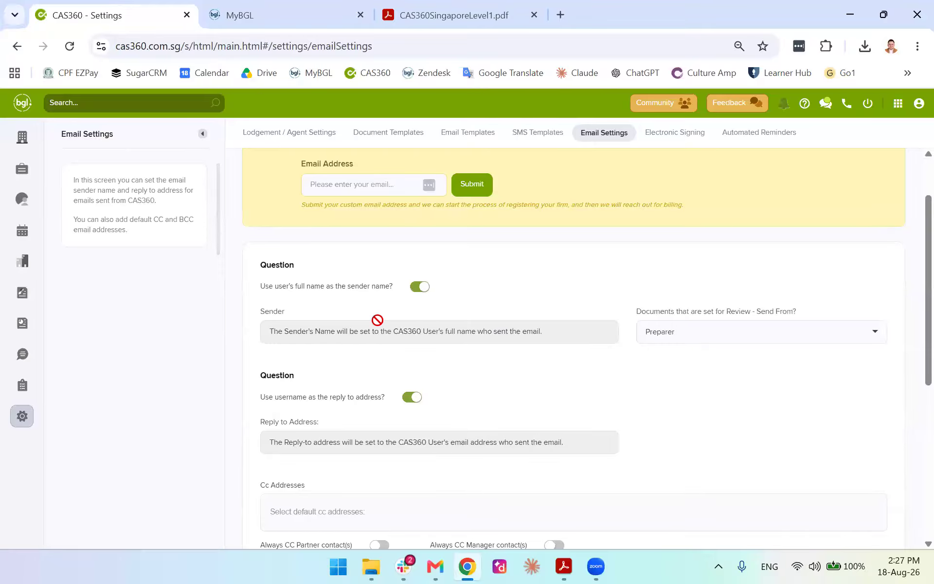
pyautogui.scroll(-7, 361, 327)
pyautogui.scroll(5, 501, 314)
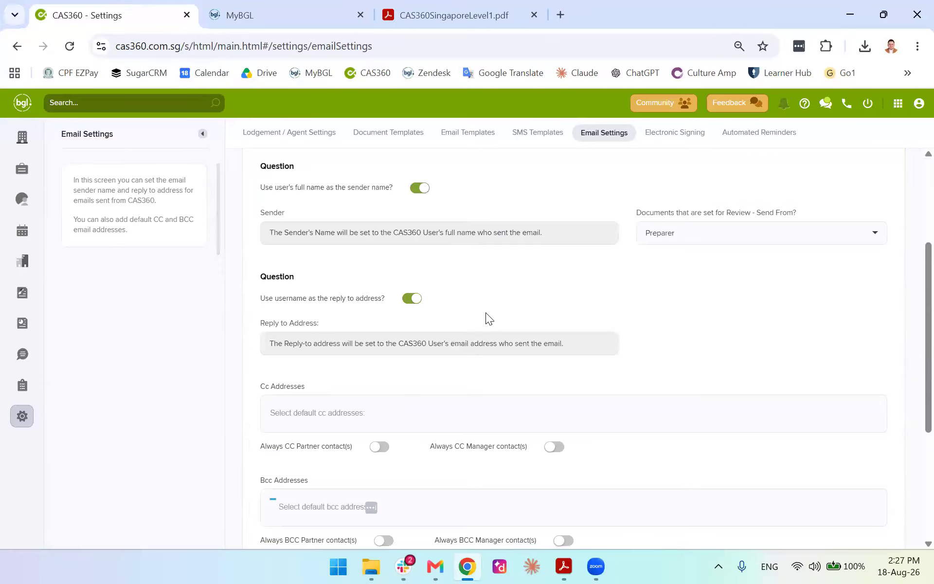
pyautogui.scroll(-3, 488, 304)
pyautogui.scroll(7, 488, 305)
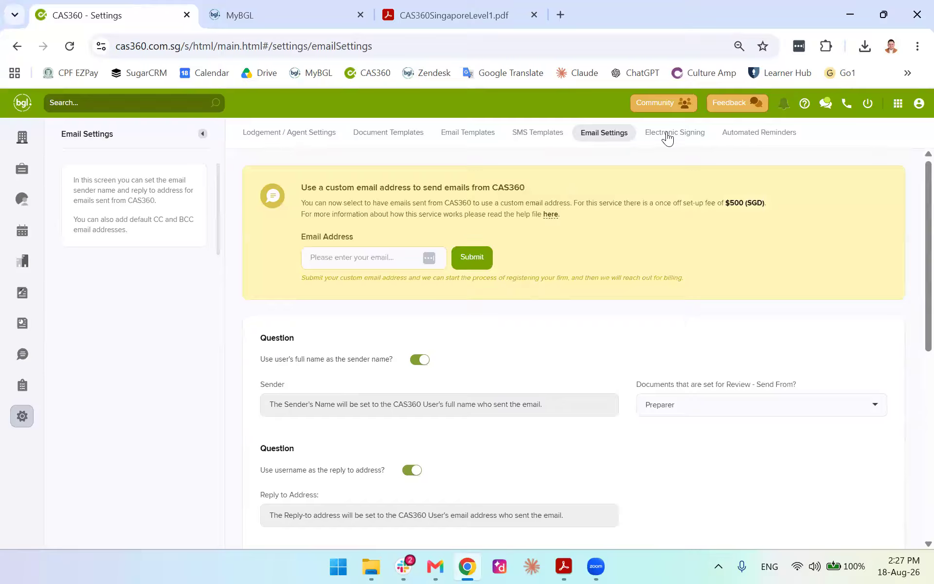
# Inspect the Automated AGM Reminder settings and close them without changes
pyautogui.click(460, 132)
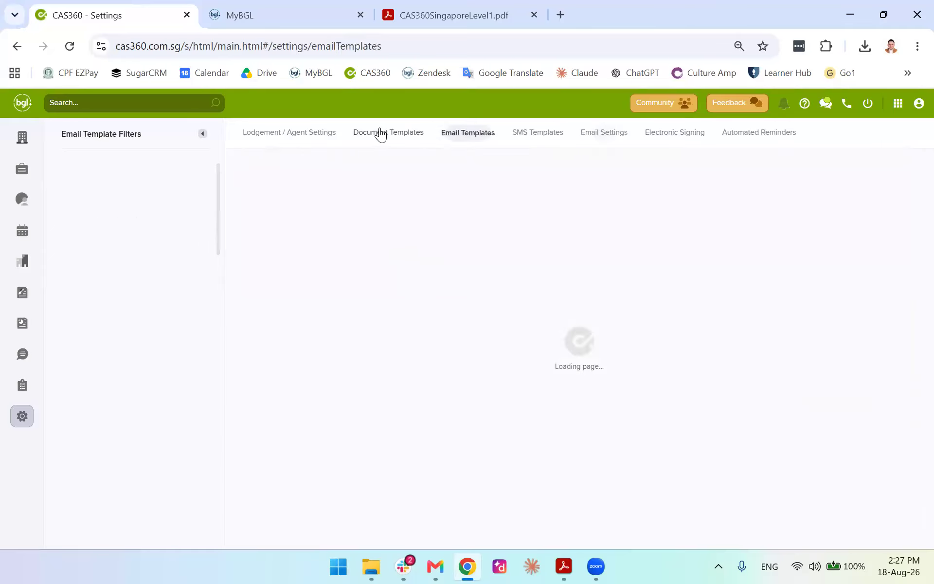
pyautogui.click(537, 137)
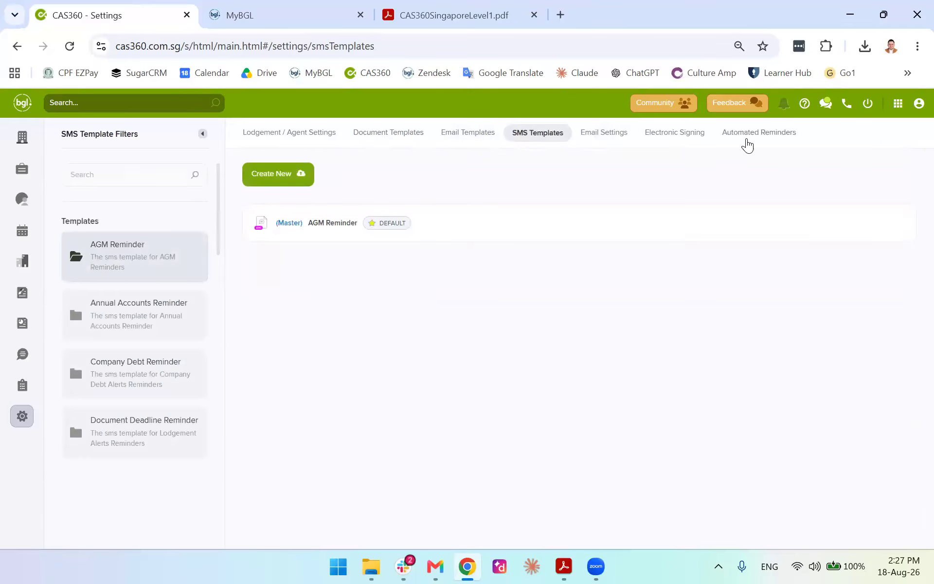
pyautogui.click(746, 138)
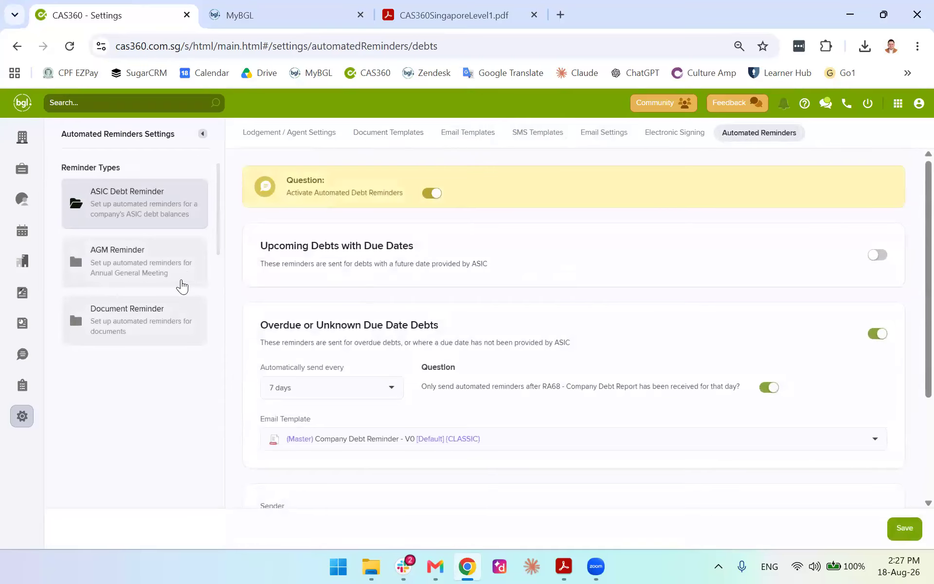
pyautogui.scroll(-3, 312, 311)
pyautogui.scroll(3, 321, 314)
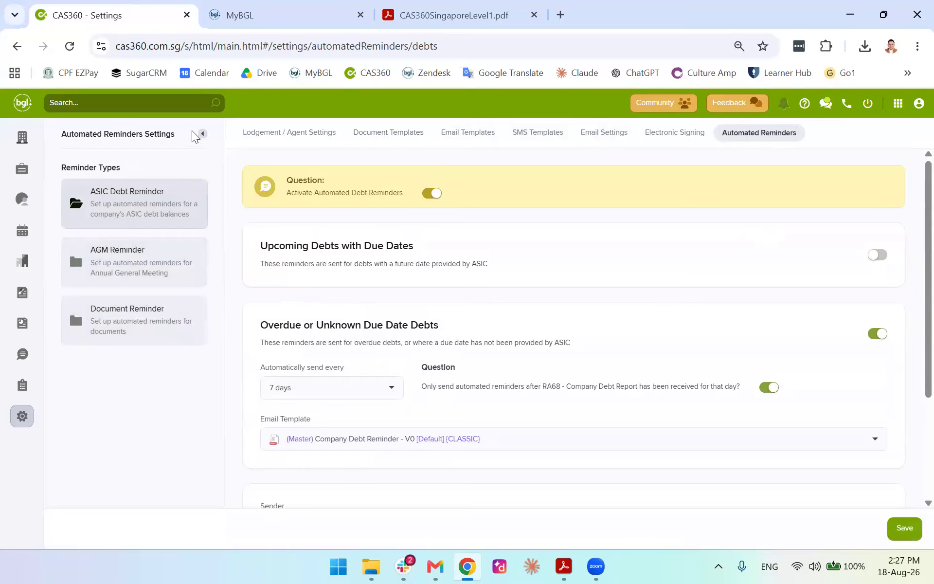
pyautogui.click(153, 260)
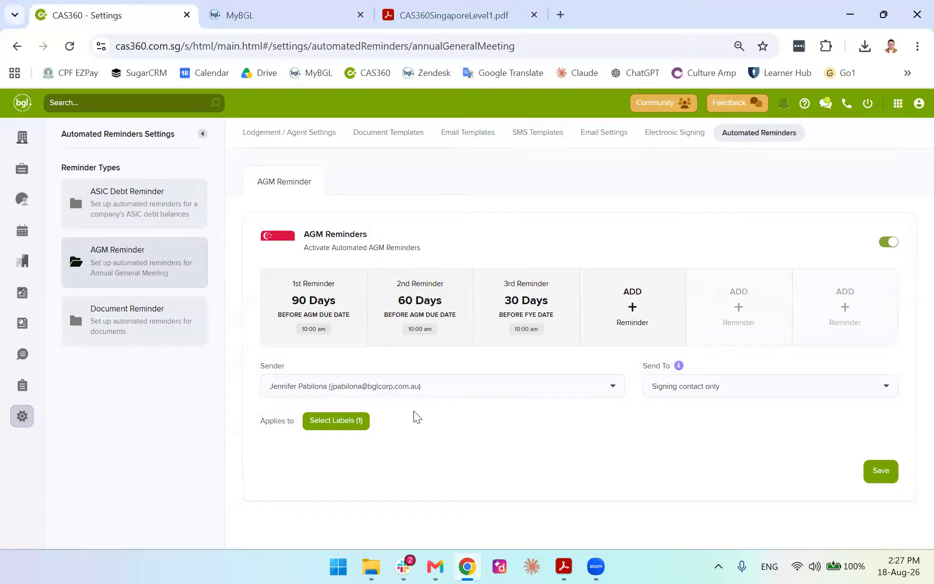
pyautogui.click(586, 304)
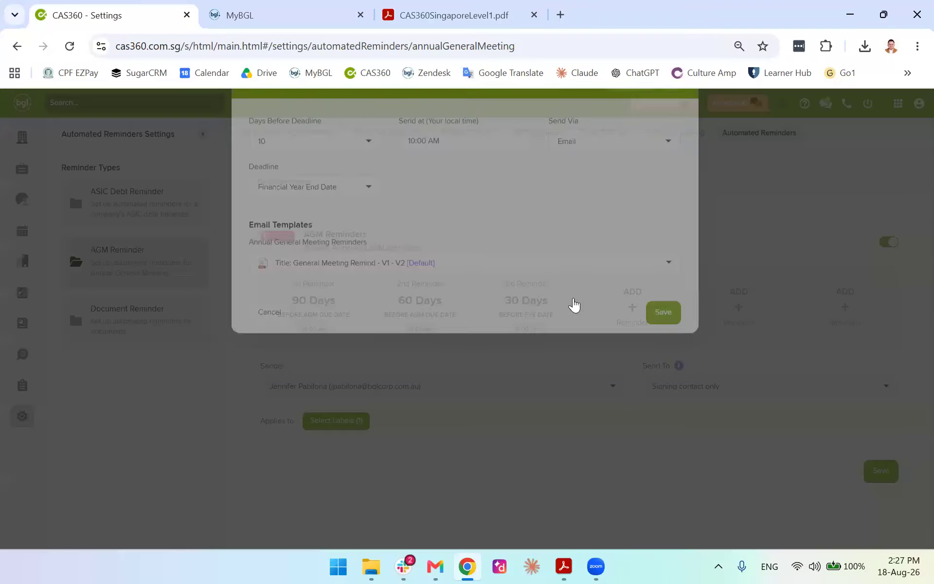
pyautogui.click(670, 125)
# Pass through Electronic Signing, Email Settings and SMS Templates to Lodgement / Agent Settings
pyautogui.click(675, 137)
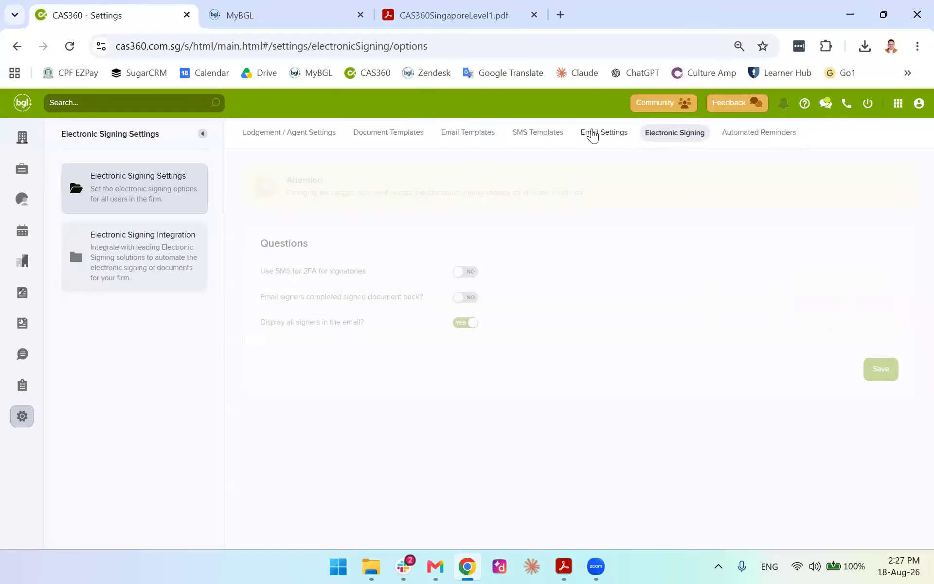
pyautogui.click(592, 132)
pyautogui.click(537, 132)
pyautogui.click(315, 137)
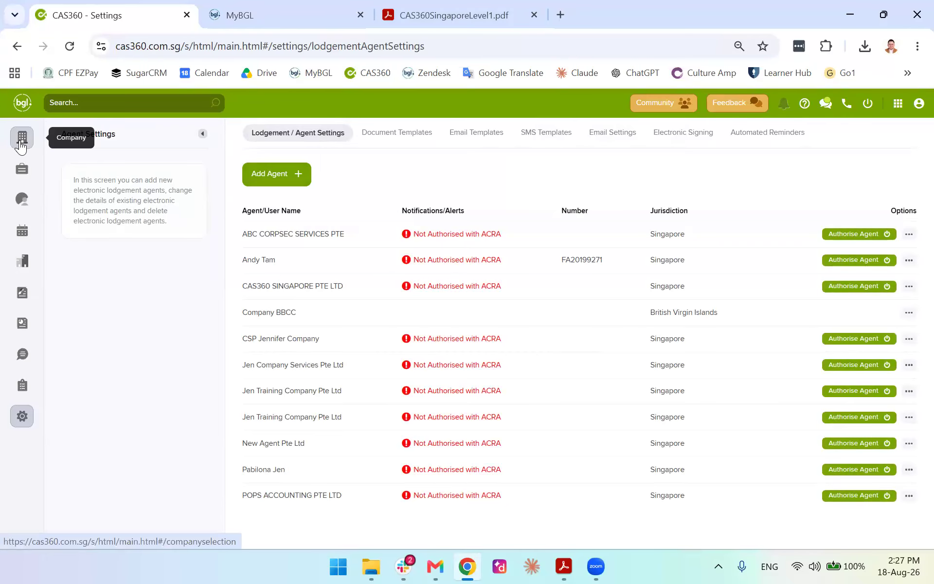
# Search '18 april' and open the 18 April Training Success PRIVATE LIMITED record
pyautogui.click(20, 141)
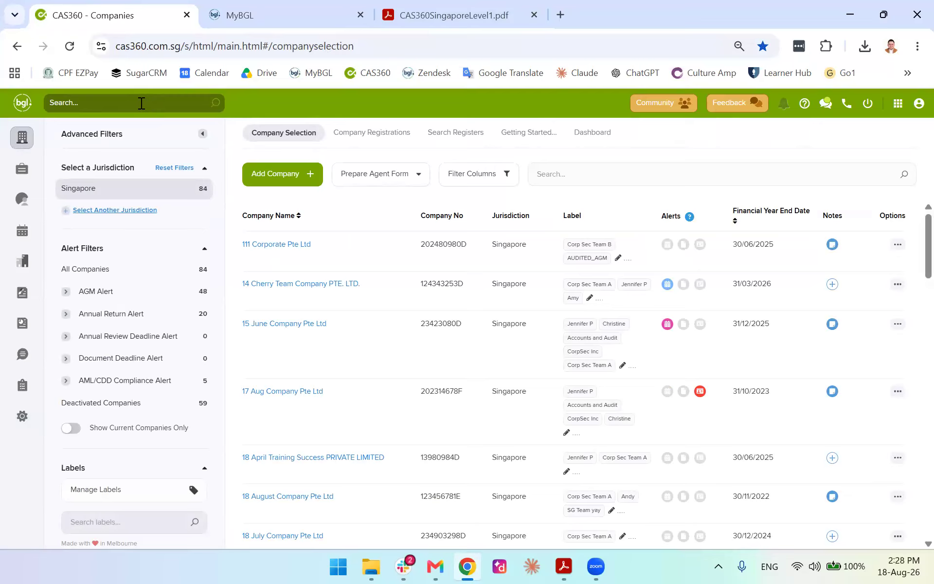
pyautogui.click(106, 101)
pyautogui.click(92, 101)
pyautogui.write('18 aprial')
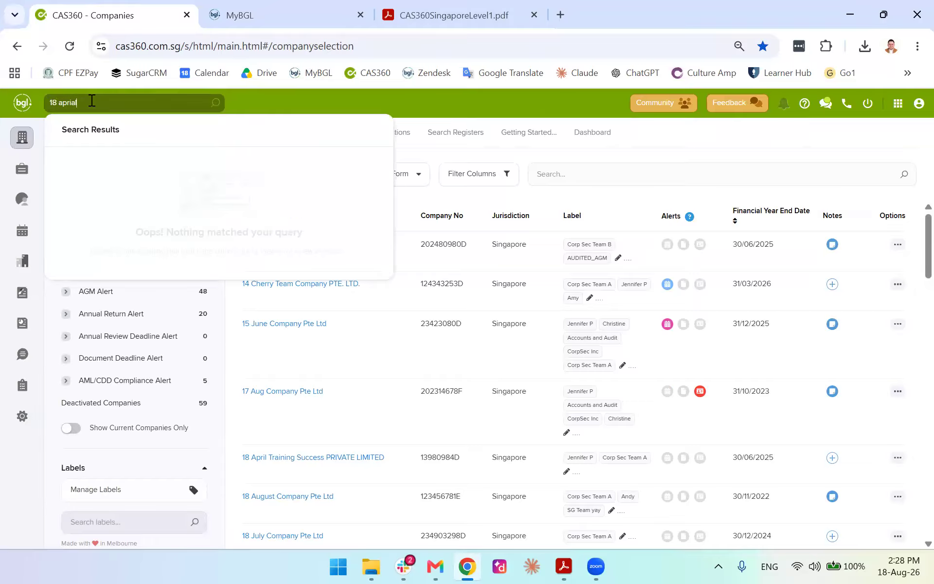
pyautogui.press('BackSpace')
pyautogui.press('BackSpace')
pyautogui.write('l')
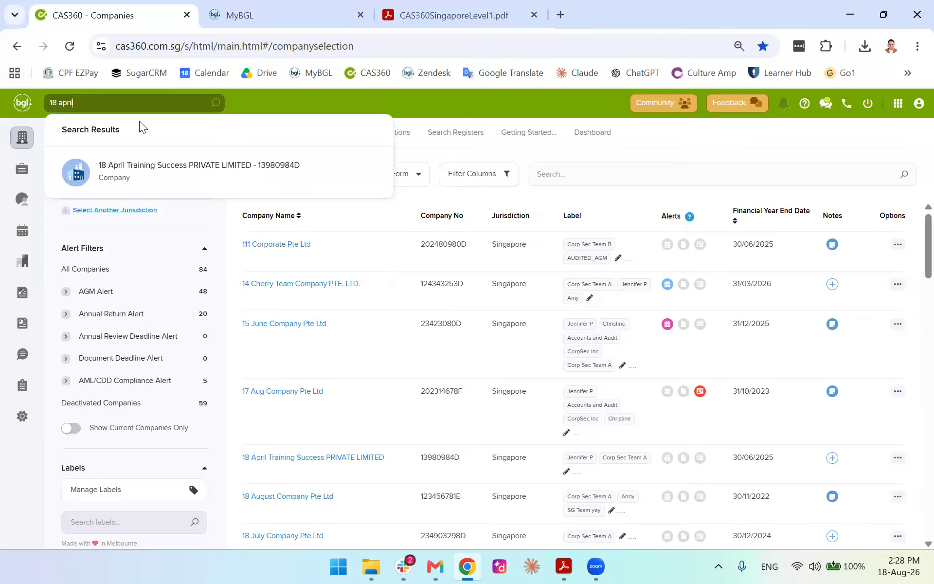
pyautogui.click(141, 174)
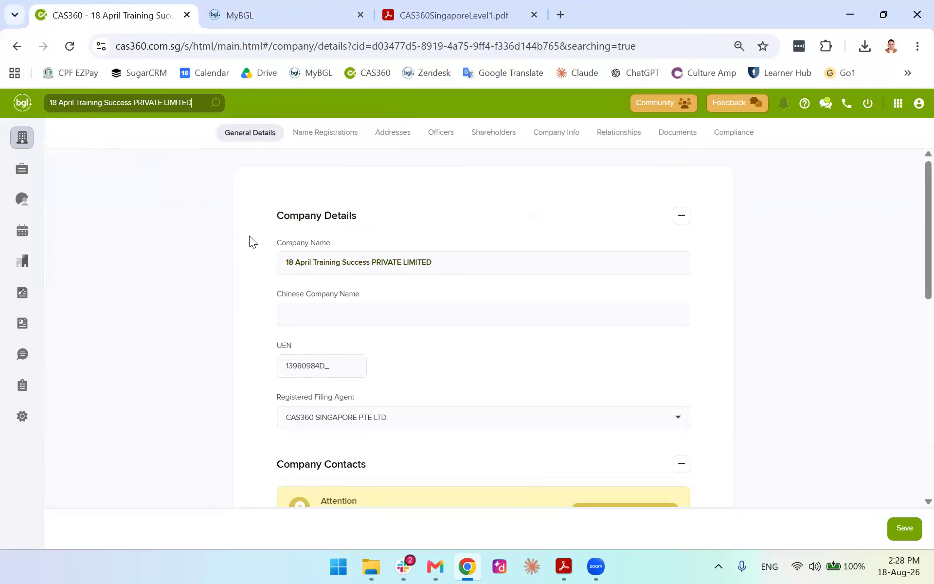
# Review the company's name history, addresses, officers, shareholders, info, relationships and documents
pyautogui.scroll(-9, 251, 260)
pyautogui.scroll(9, 775, 341)
pyautogui.scroll(-6, 240, 255)
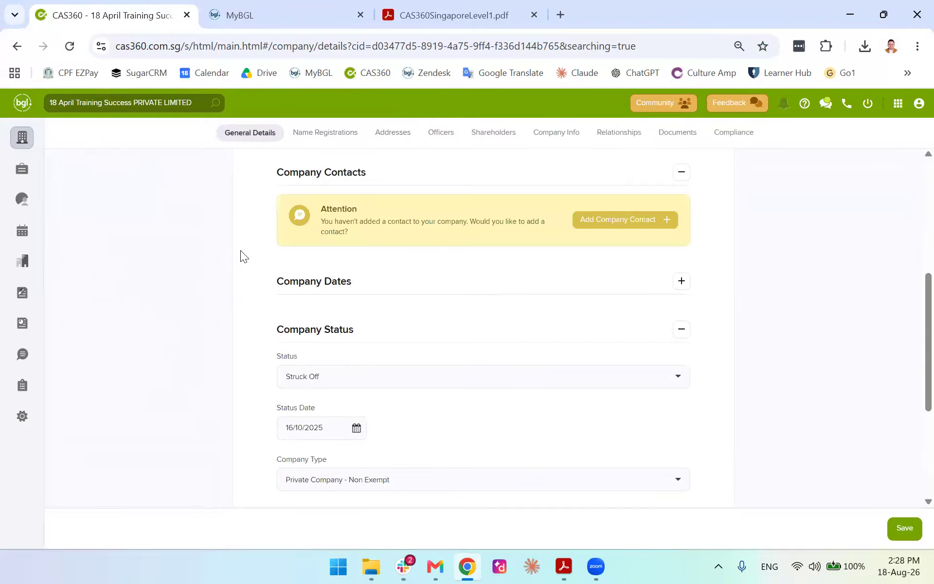
pyautogui.scroll(2, 239, 254)
pyautogui.click(308, 135)
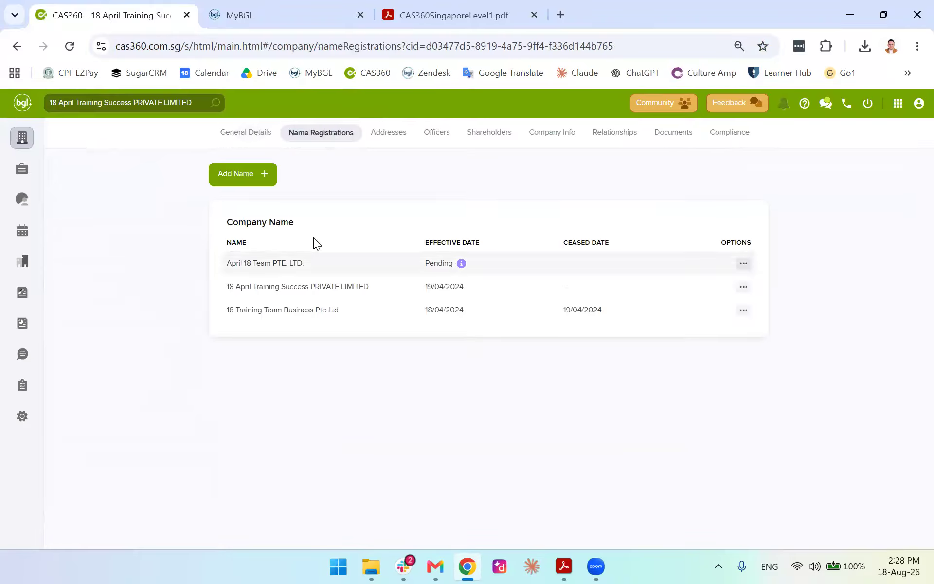
pyautogui.click(397, 137)
pyautogui.click(436, 135)
pyautogui.click(501, 138)
pyautogui.click(550, 137)
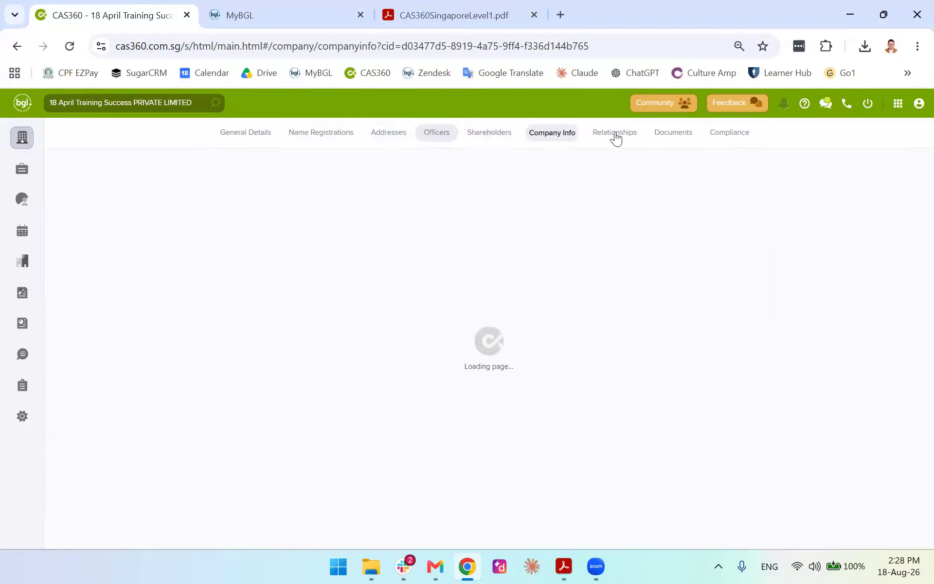
pyautogui.click(615, 138)
pyautogui.click(687, 138)
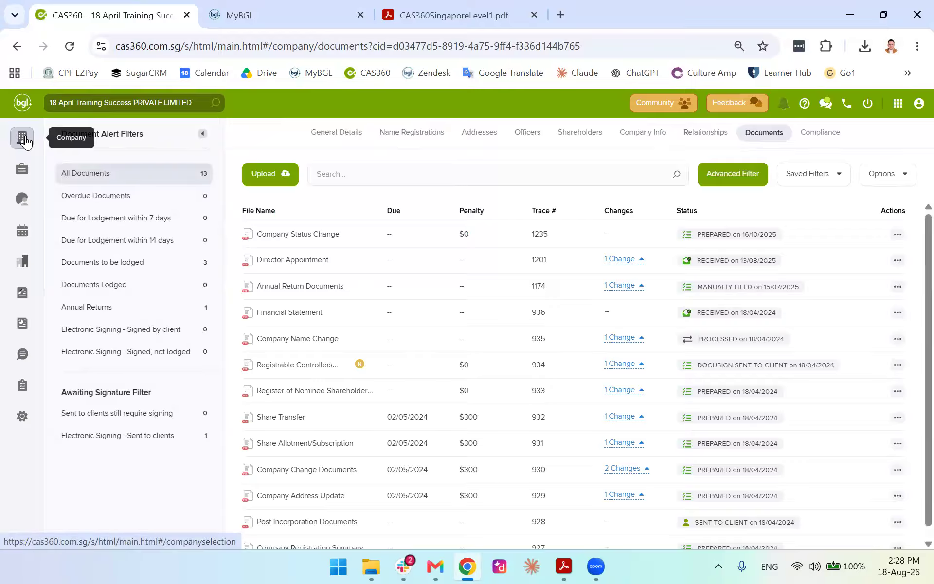
# Return to the Company Selection list of 84 companies
pyautogui.click(22, 138)
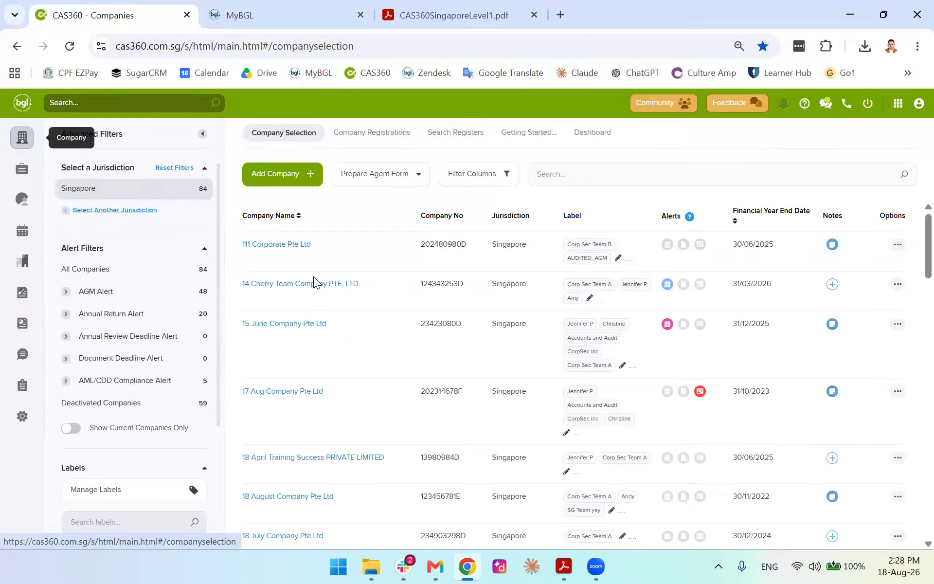
pyautogui.scroll(-4, 292, 316)
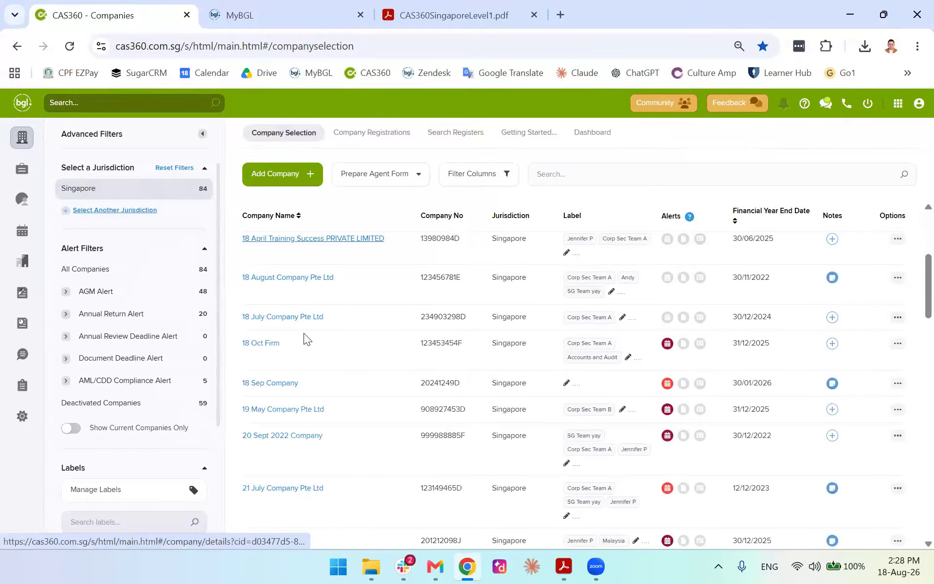
pyautogui.scroll(4, 304, 337)
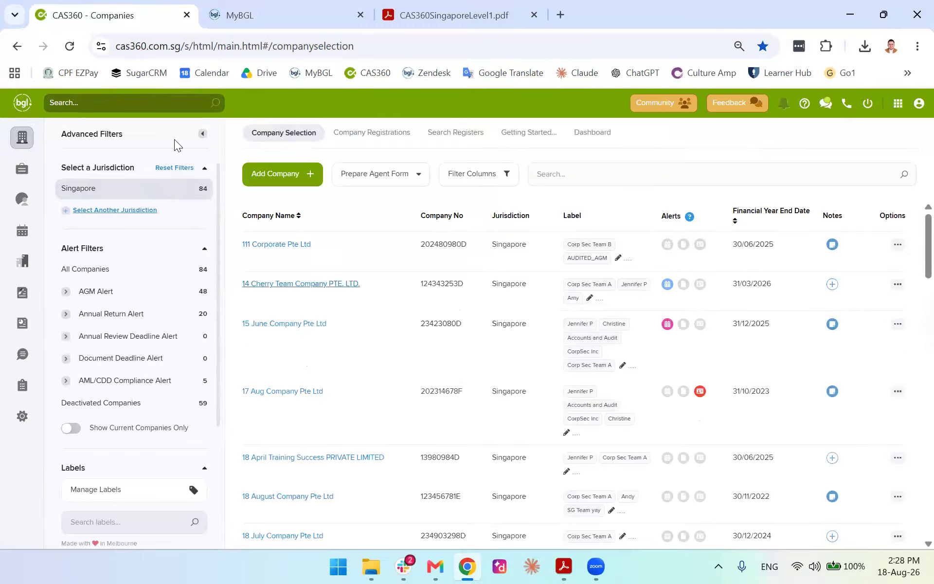
# Search for the contact by first name and open the individual's record
pyautogui.click(151, 95)
pyautogui.write('jenni')
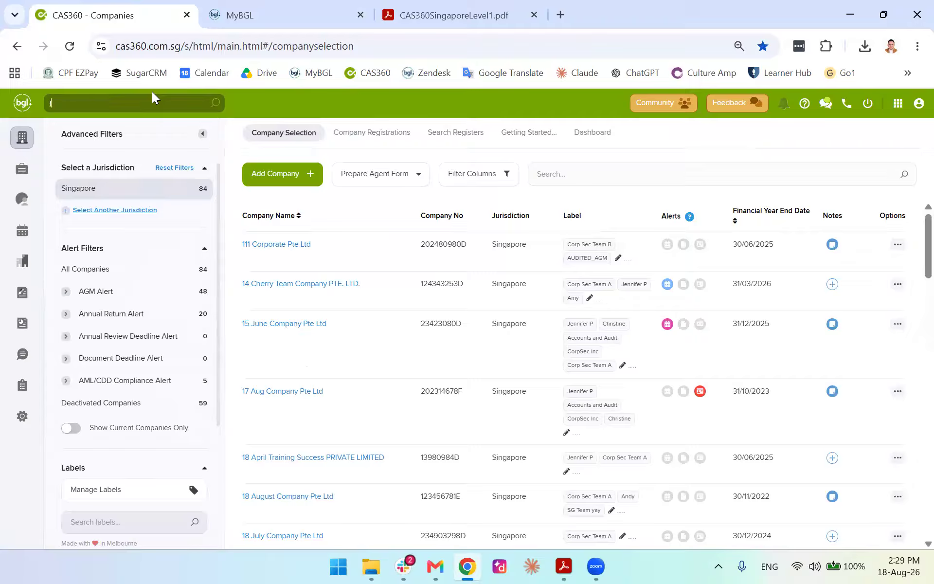
pyautogui.write('fer')
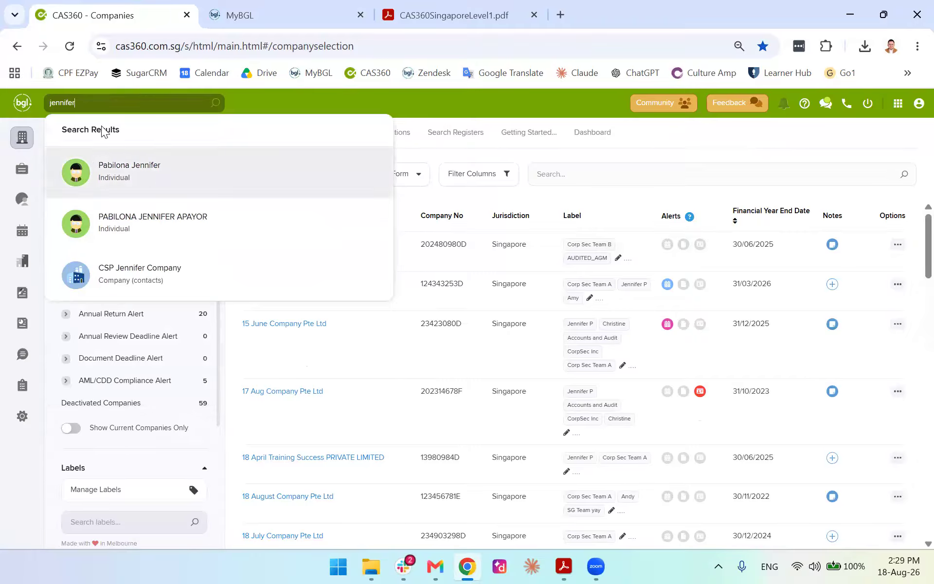
pyautogui.click(137, 183)
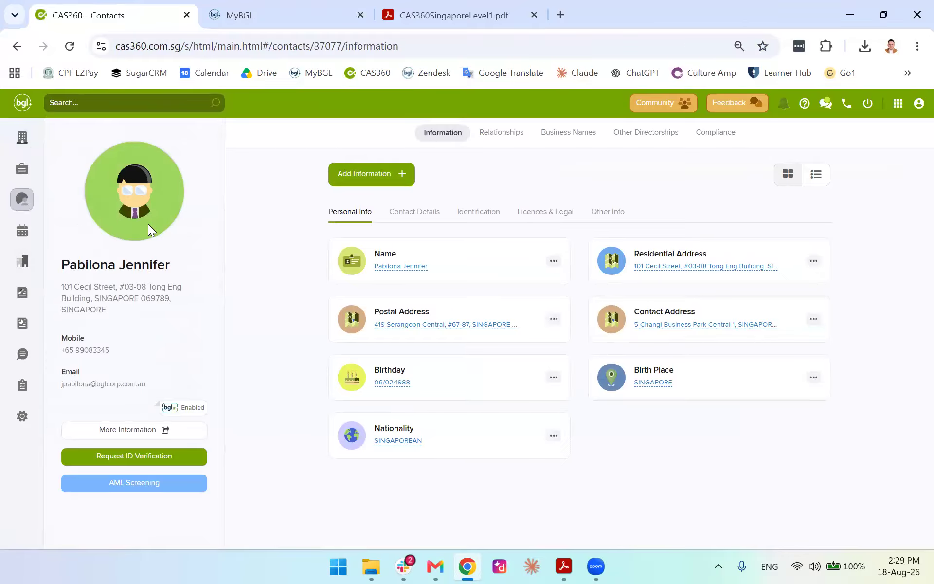
# Review the contact's tabs, then return to the company list and show the BGL app switcher
pyautogui.click(494, 135)
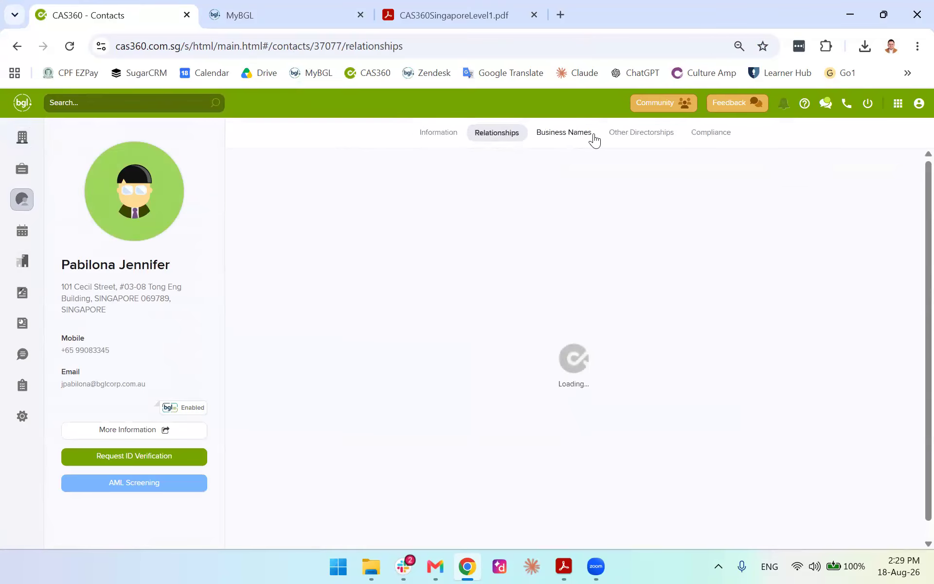
pyautogui.click(594, 139)
pyautogui.click(633, 139)
pyautogui.click(718, 138)
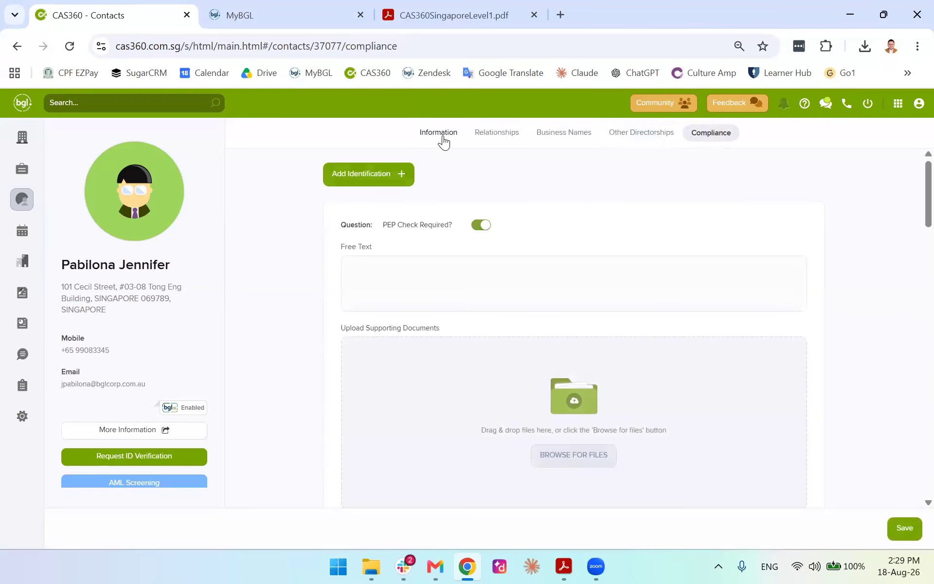
pyautogui.click(442, 136)
pyautogui.click(497, 135)
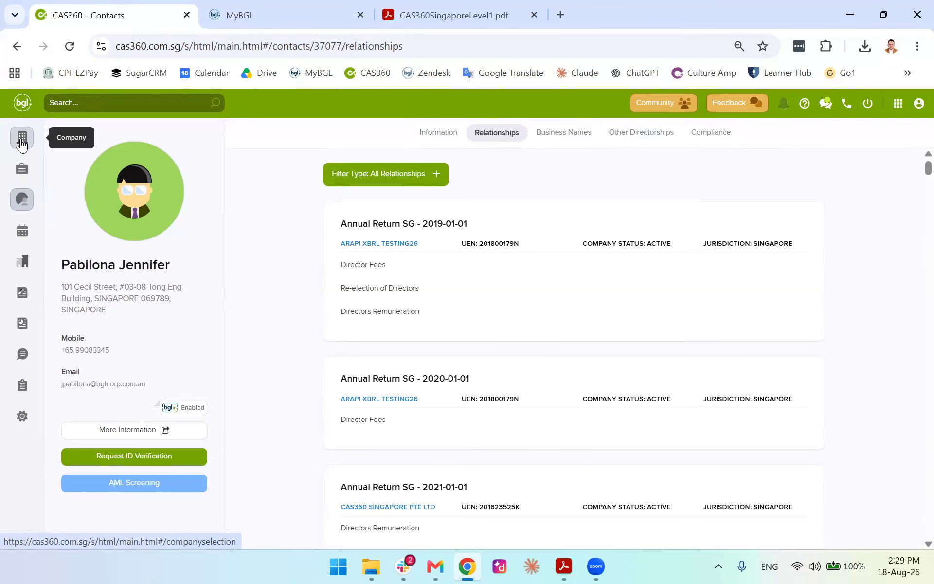
pyautogui.click(21, 143)
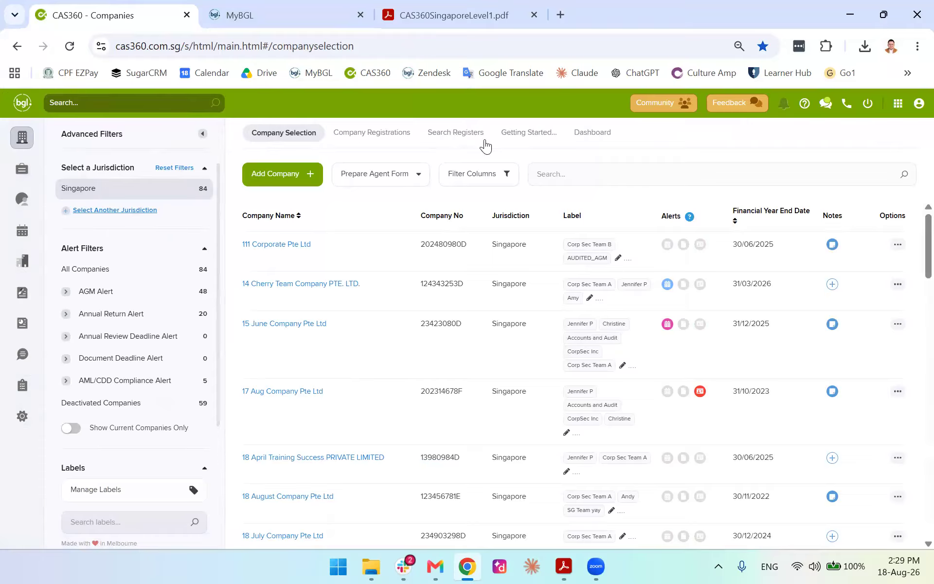
pyautogui.click(898, 104)
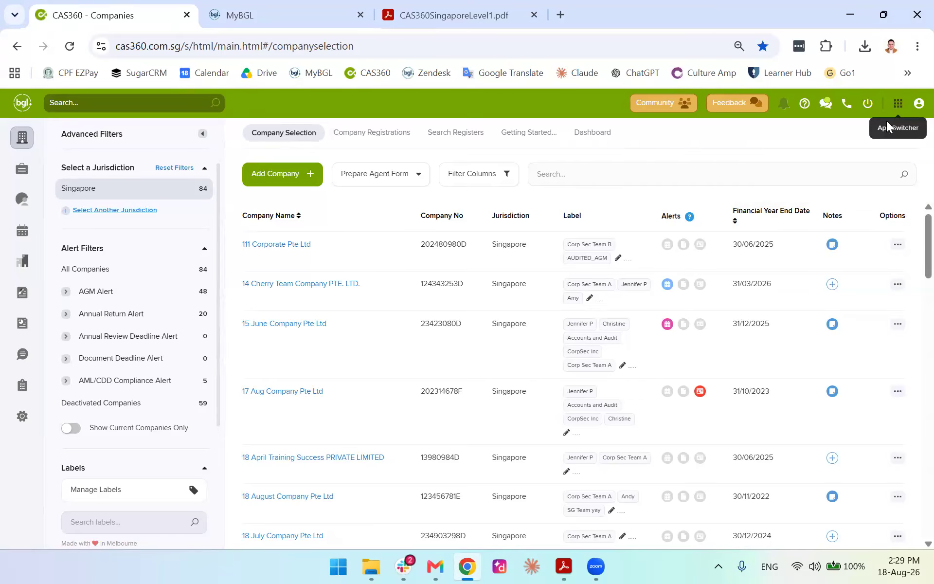
# Launch the MyBGL account portal from CAS 360's grid of BGL apps
pyautogui.click(898, 103)
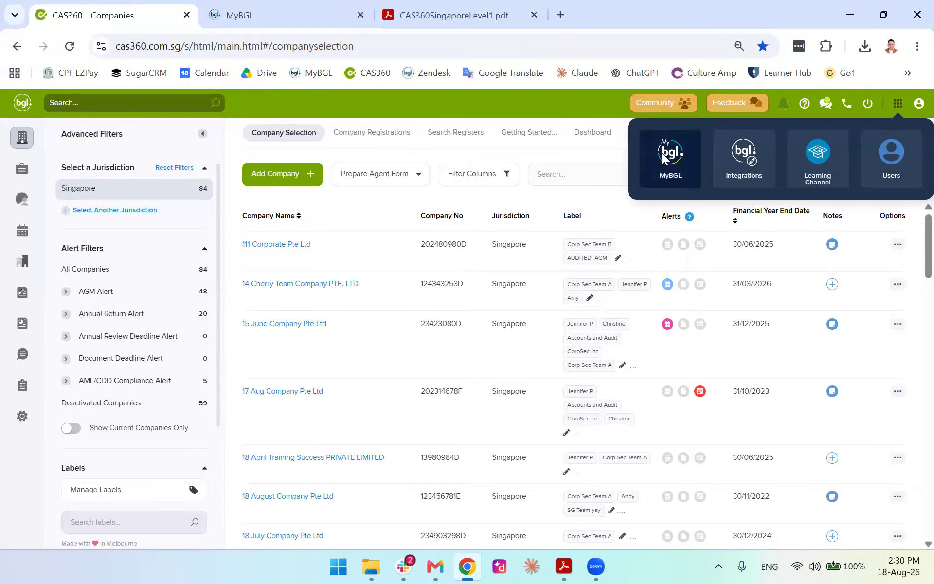
pyautogui.click(663, 155)
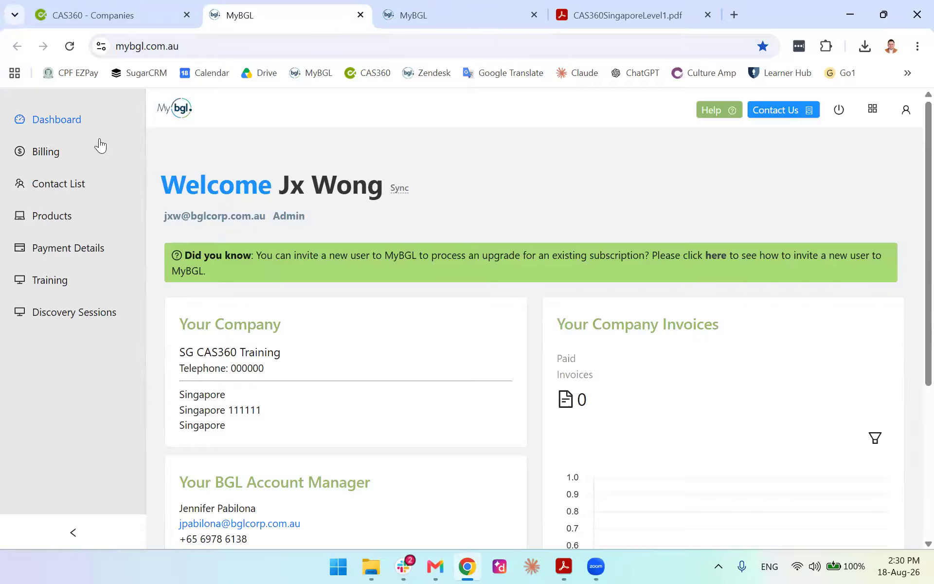
# Browse MyBGL's Billing, Contact List, Products, Payment Details and Training pages, then return to CAS 360 companies
pyautogui.click(51, 152)
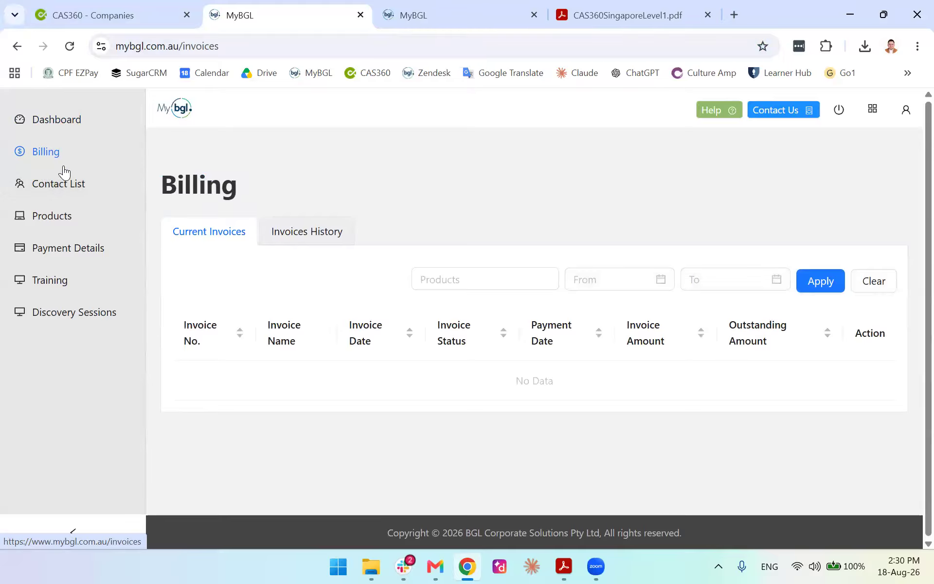
pyautogui.click(62, 184)
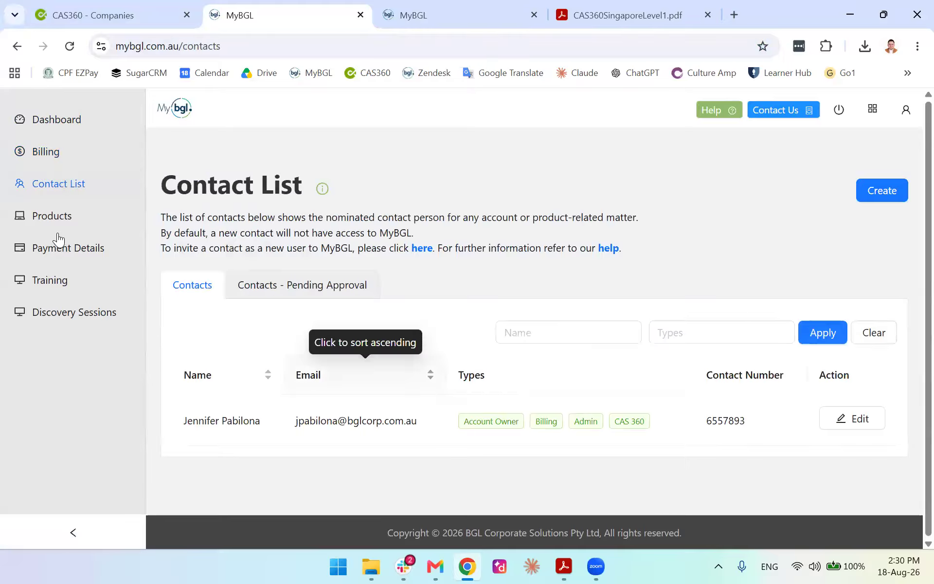
pyautogui.click(52, 216)
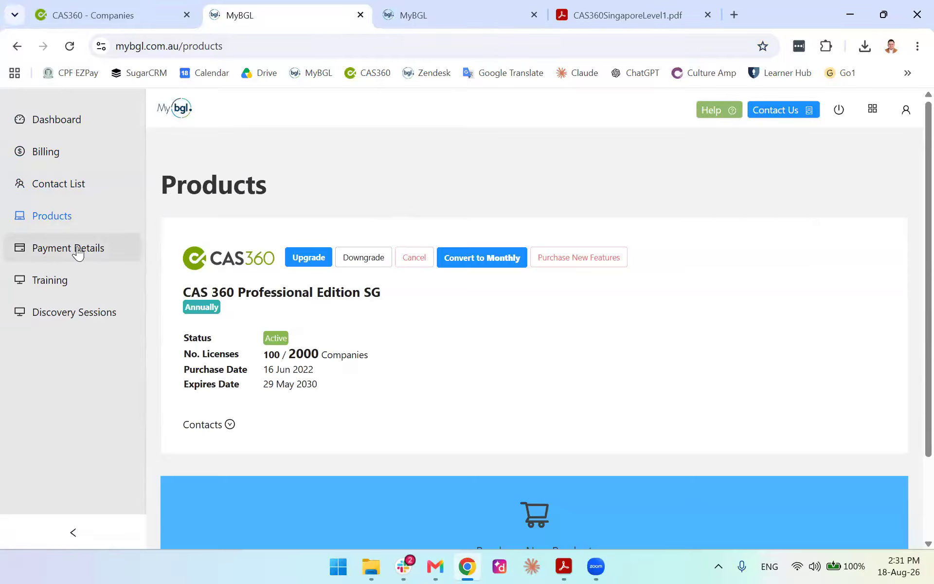
pyautogui.click(76, 250)
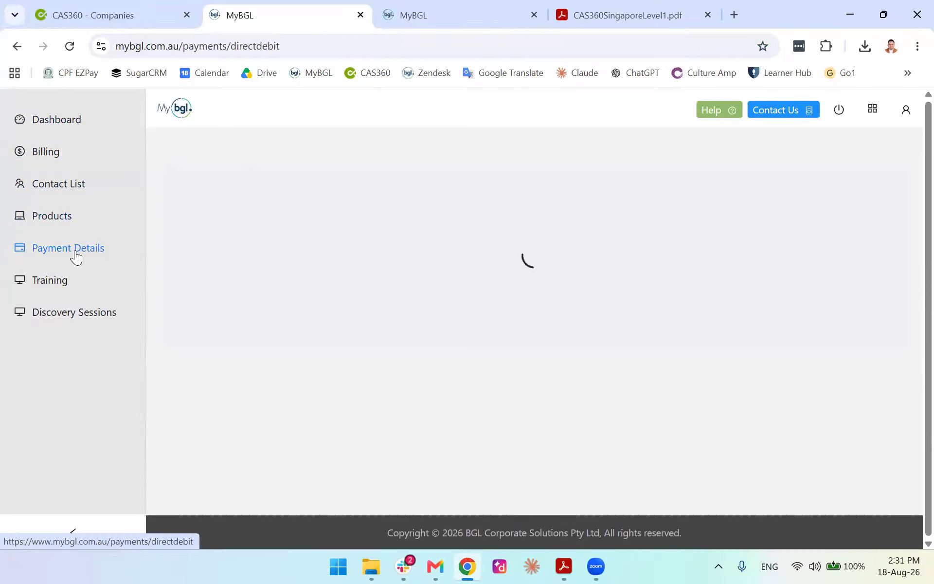
pyautogui.click(66, 286)
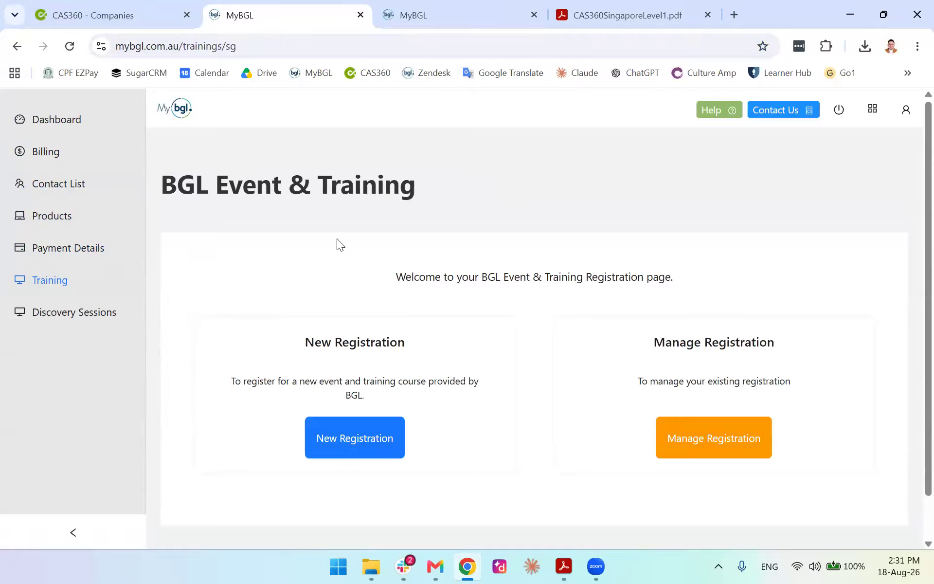
pyautogui.click(77, 152)
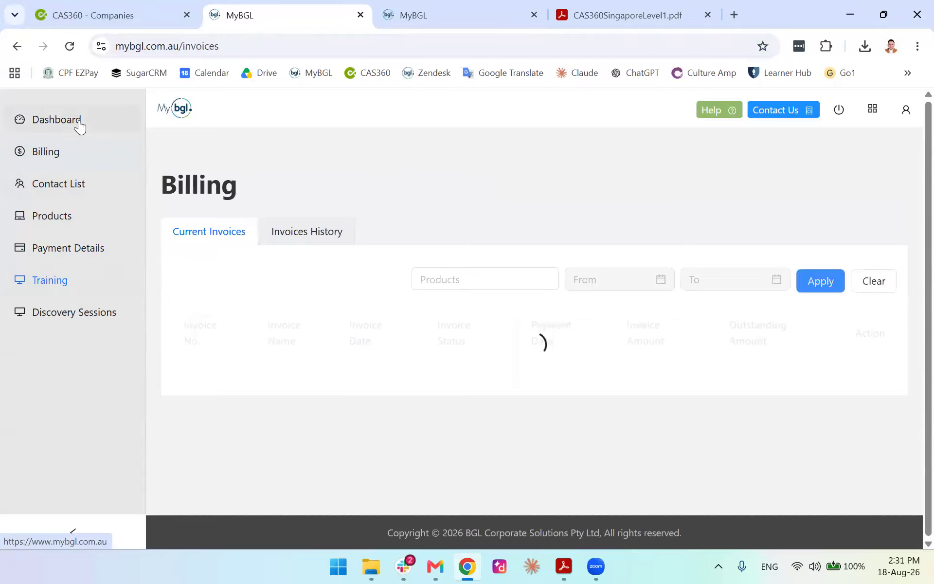
pyautogui.click(79, 126)
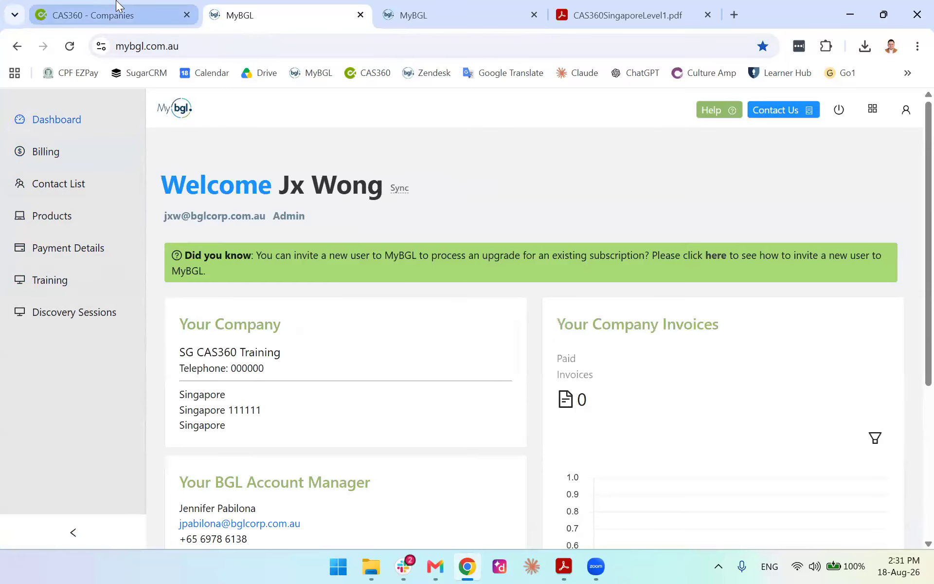
pyautogui.click(117, 12)
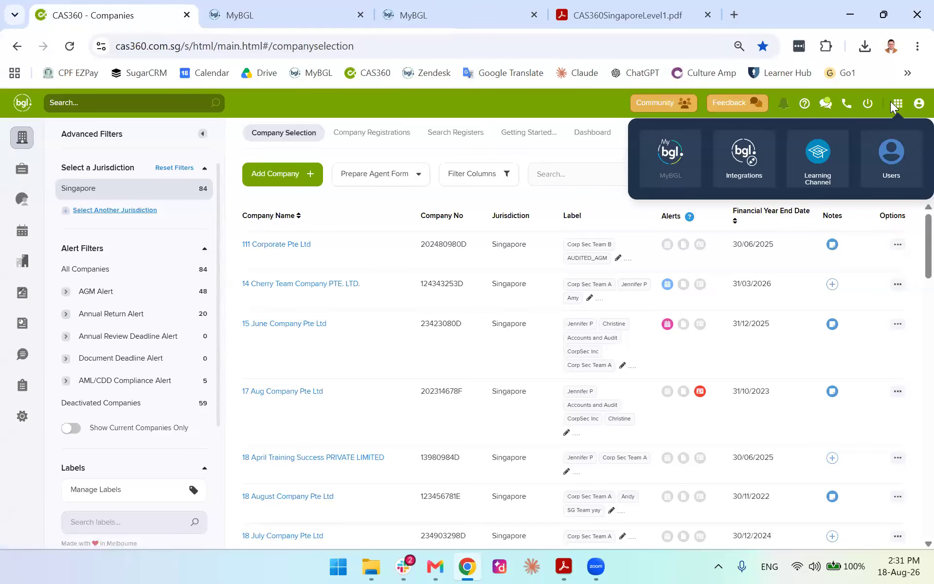
# Explore the BGL Account user profile and its User, Admin and connection sidebar menus
pyautogui.click(885, 156)
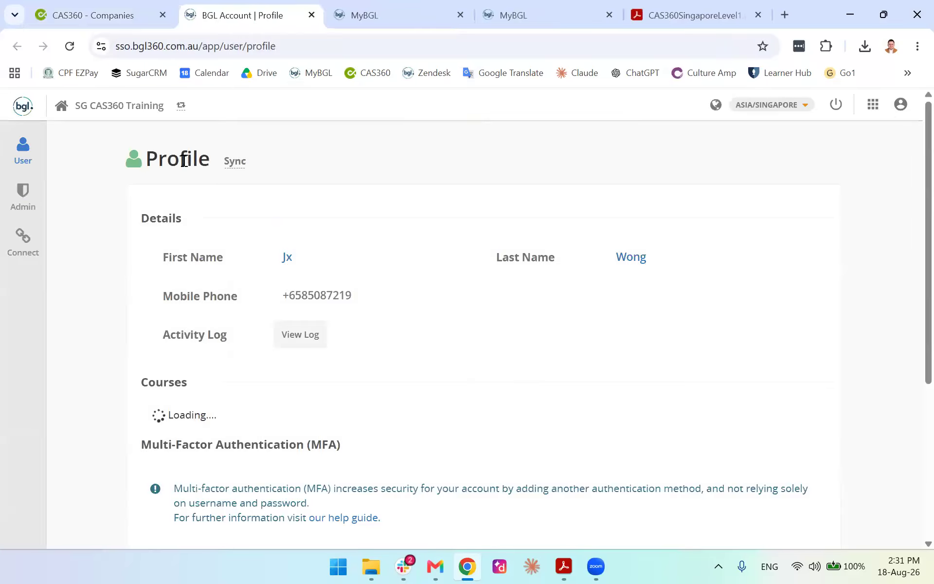
pyautogui.click(22, 146)
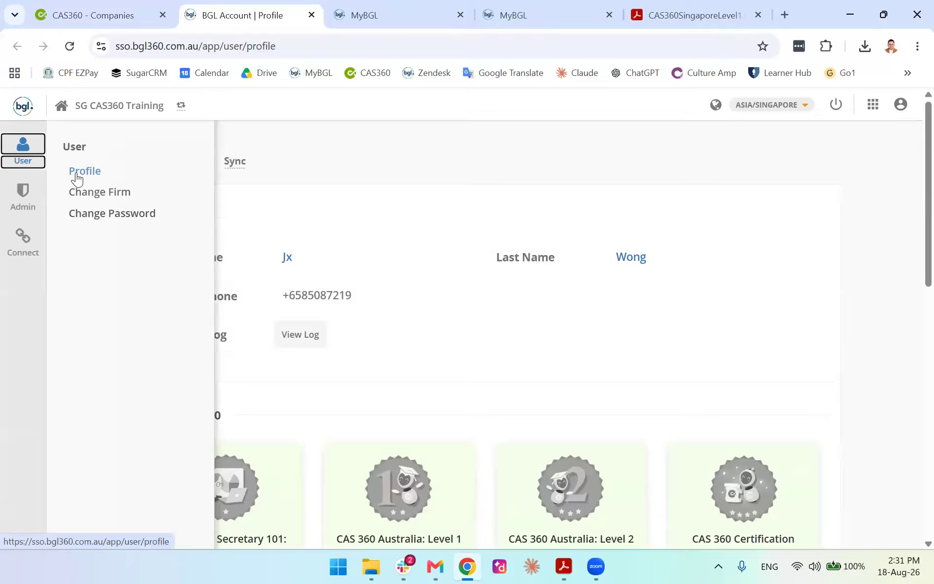
pyautogui.click(11, 202)
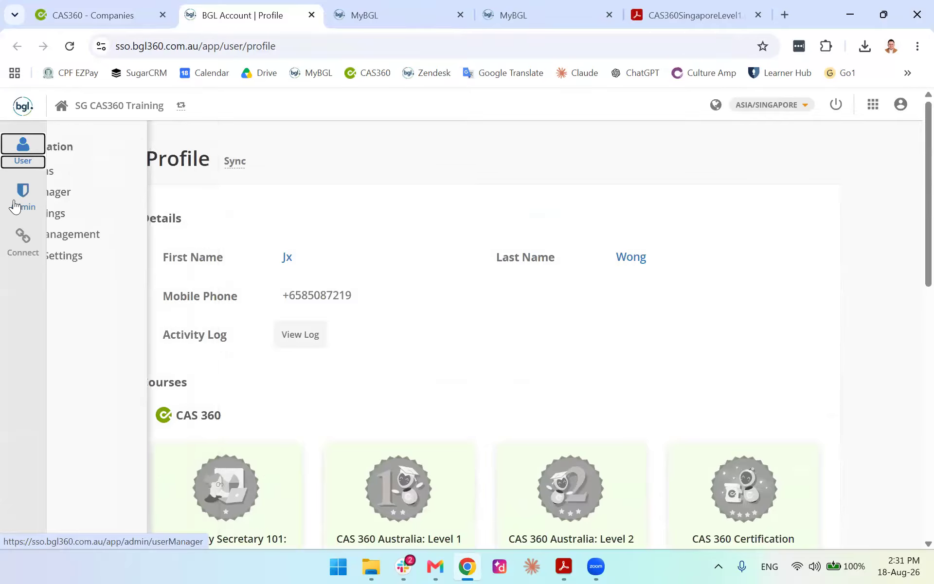
pyautogui.click(16, 253)
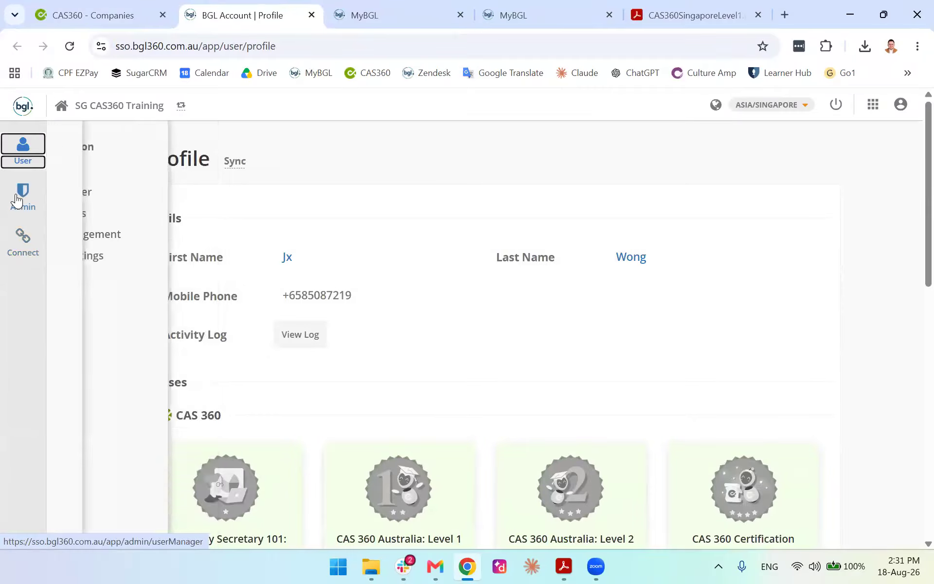
pyautogui.moveTo(19, 248)
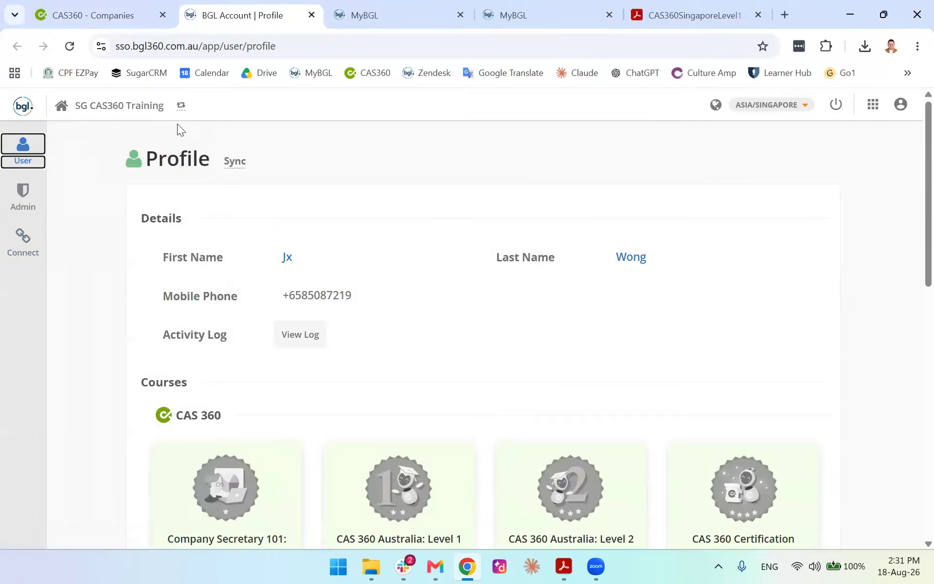
pyautogui.moveTo(20, 149)
pyautogui.click(91, 172)
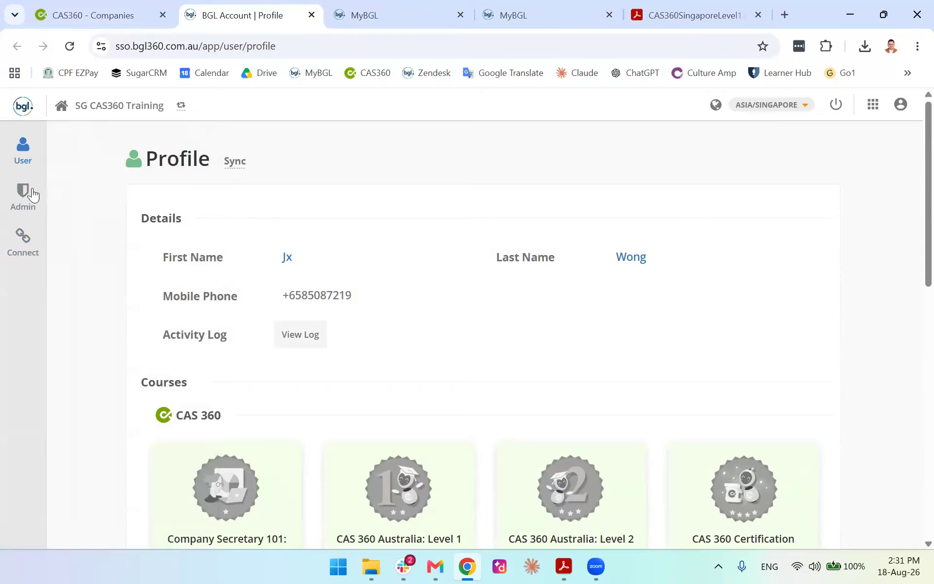
# View the firm's users in User Manager, then the Invitations list
pyautogui.moveTo(16, 151)
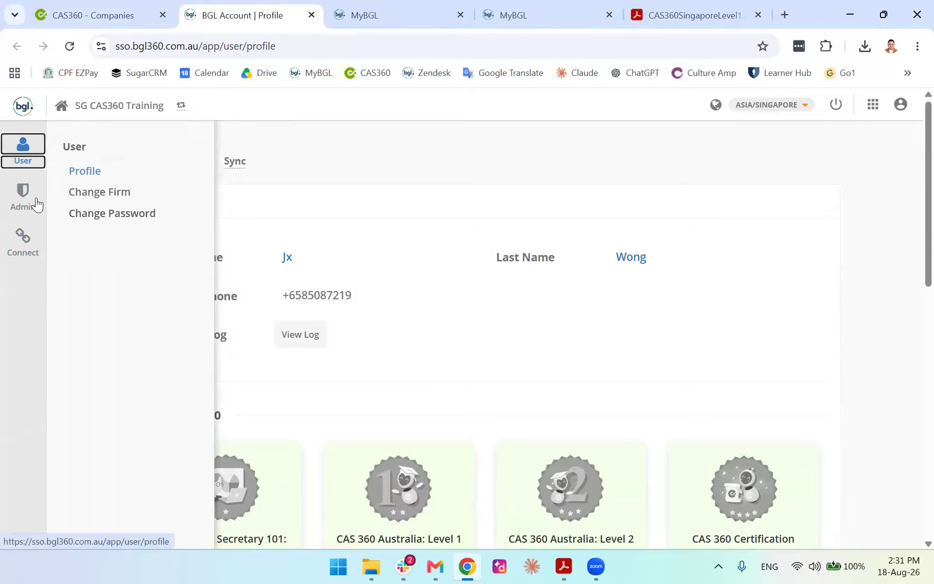
pyautogui.click(21, 191)
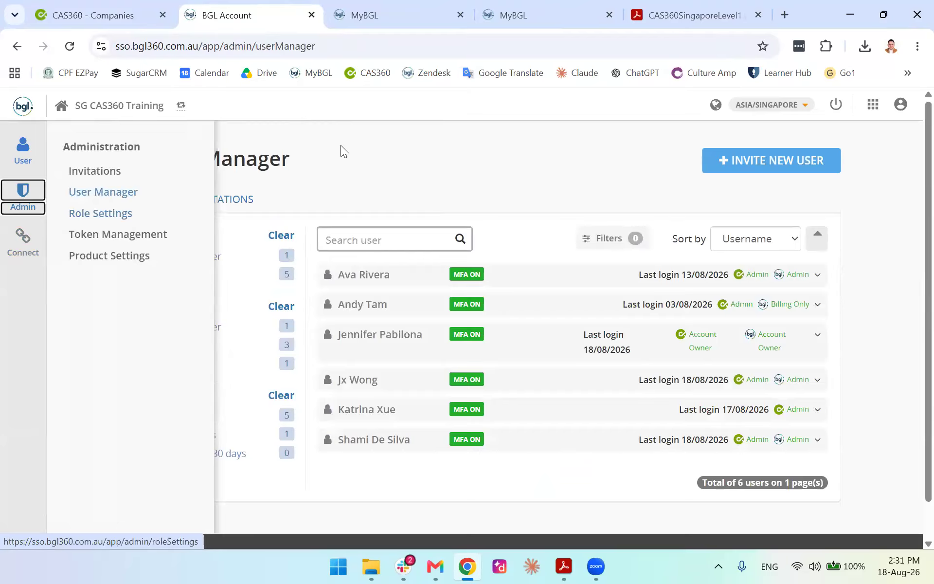
pyautogui.moveTo(40, 190)
pyautogui.click(80, 171)
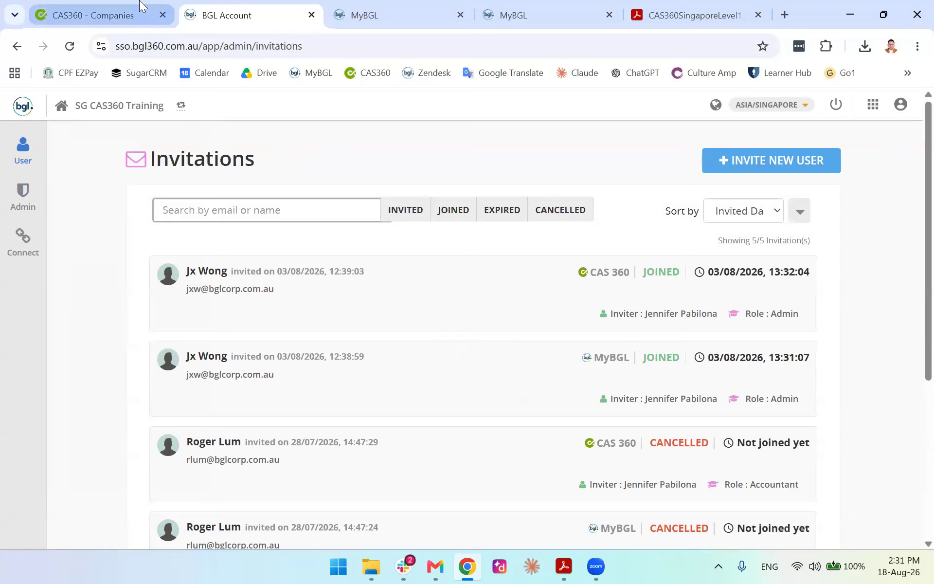
# Glance at the CAS360 company list and come back to the Invitations page
pyautogui.click(109, 8)
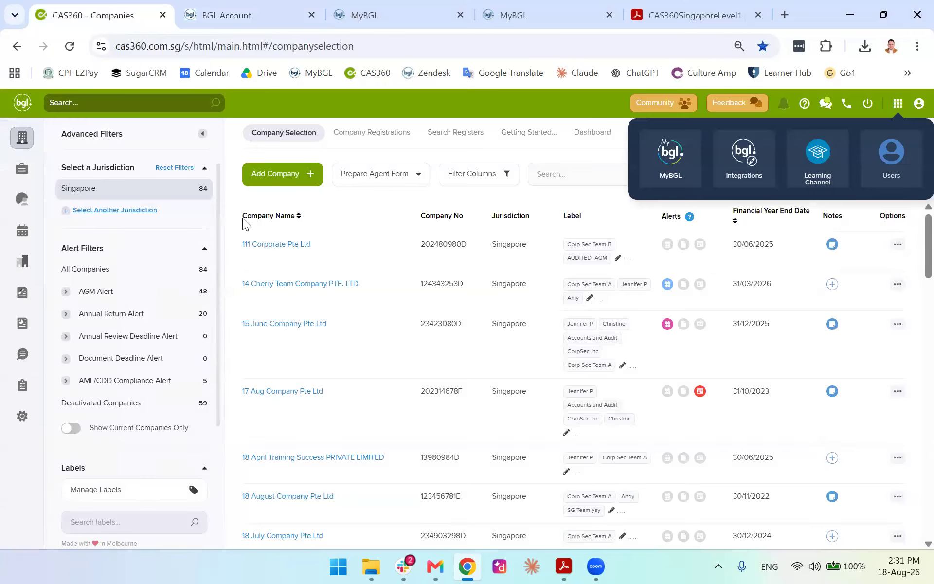
pyautogui.click(18, 143)
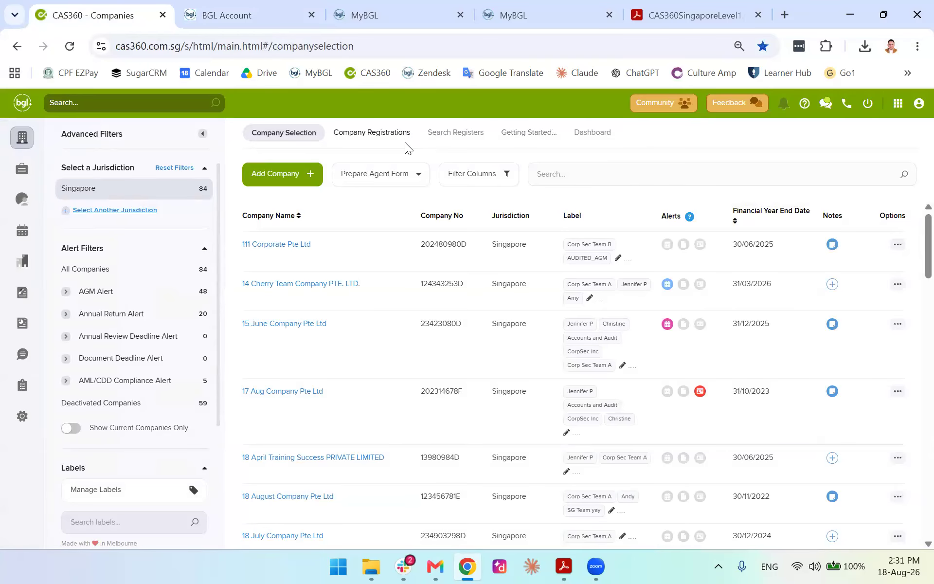
pyautogui.click(214, 15)
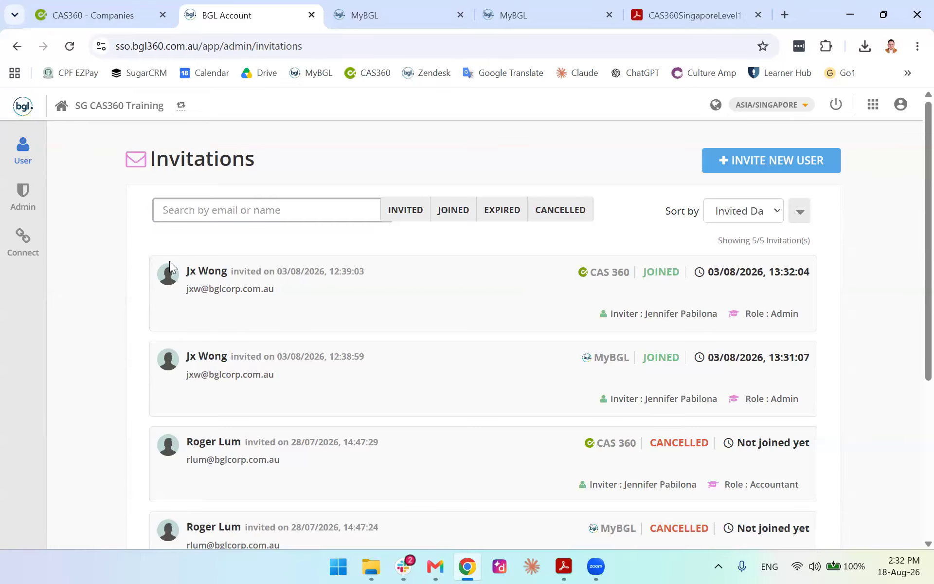
pyautogui.click(104, 11)
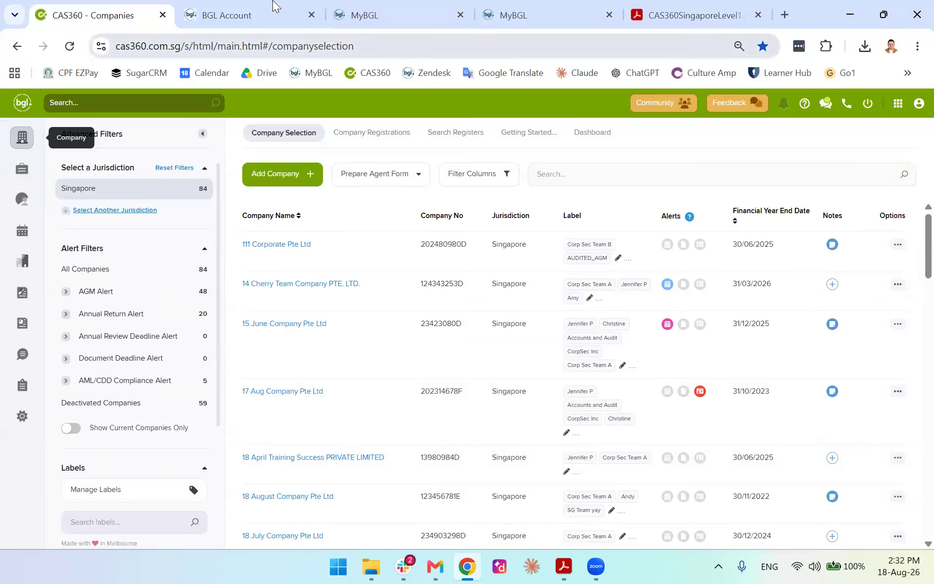
pyautogui.click(212, 9)
pyautogui.moveTo(21, 162)
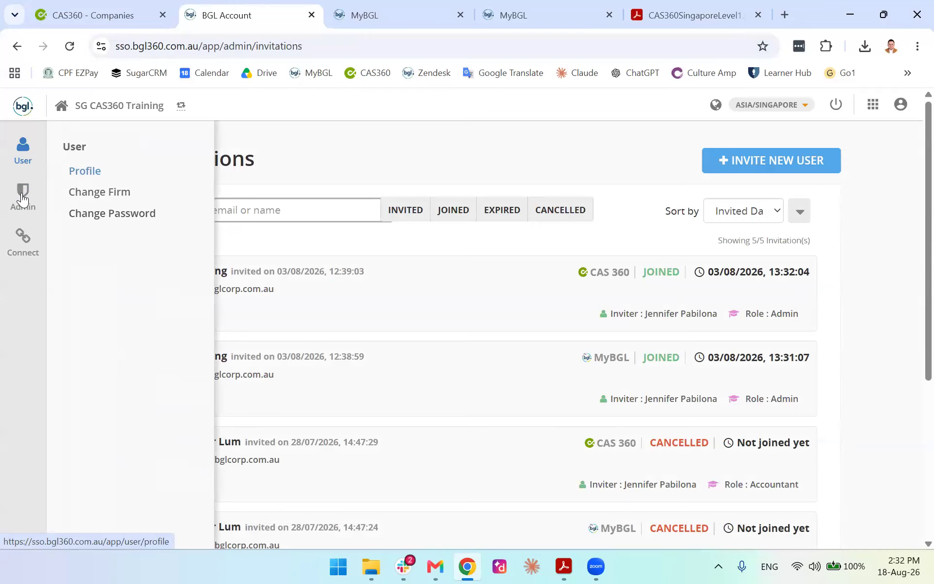
# Open Role Settings and check the application and role lists, keeping the Accountant role
pyautogui.moveTo(23, 197)
pyautogui.click(97, 214)
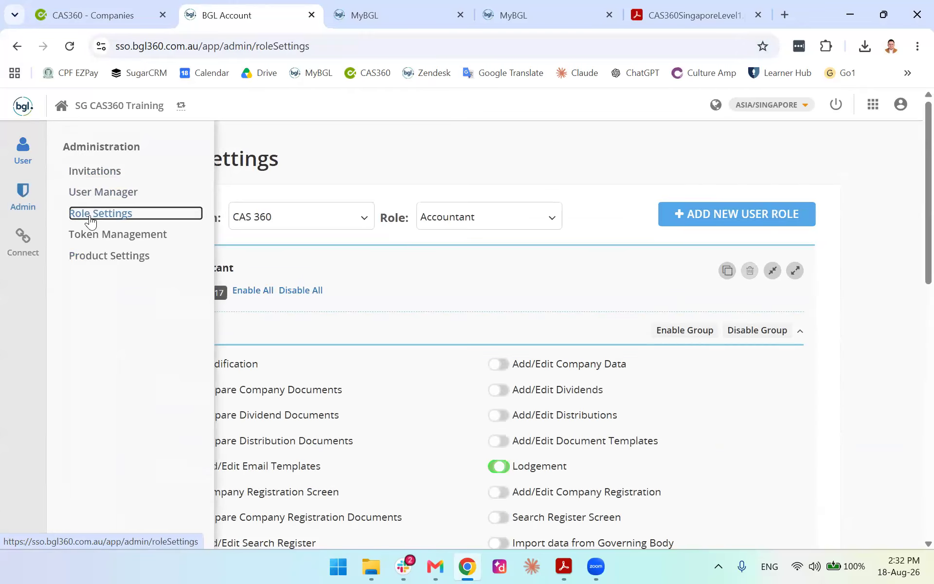
pyautogui.click(357, 217)
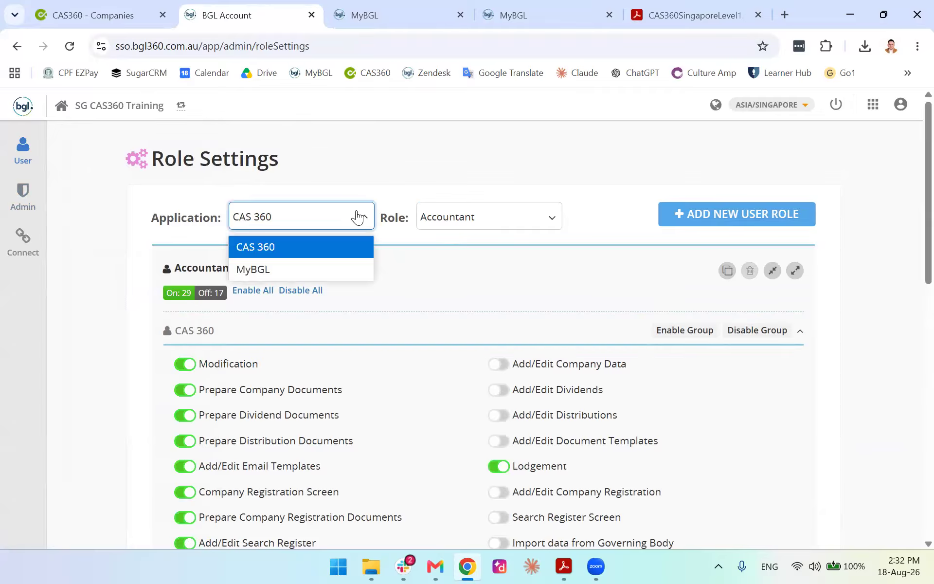
pyautogui.click(531, 215)
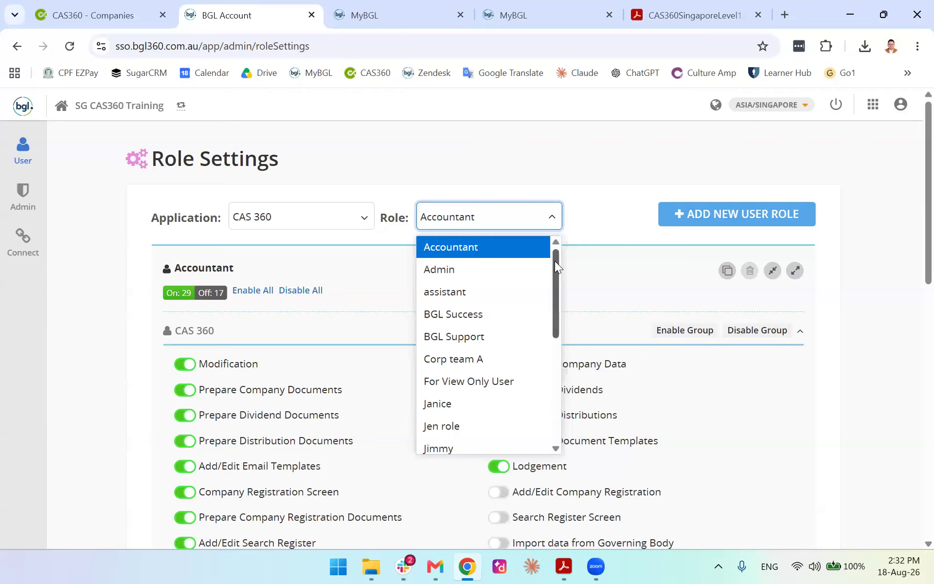
pyautogui.moveTo(555, 260); pyautogui.dragTo(578, 224)
pyautogui.scroll(-1, 556, 269)
pyautogui.click(578, 223)
# Scroll through the Accountant role's CAS 360 permissions, then close the BGL Account tab
pyautogui.scroll(-1, 209, 340)
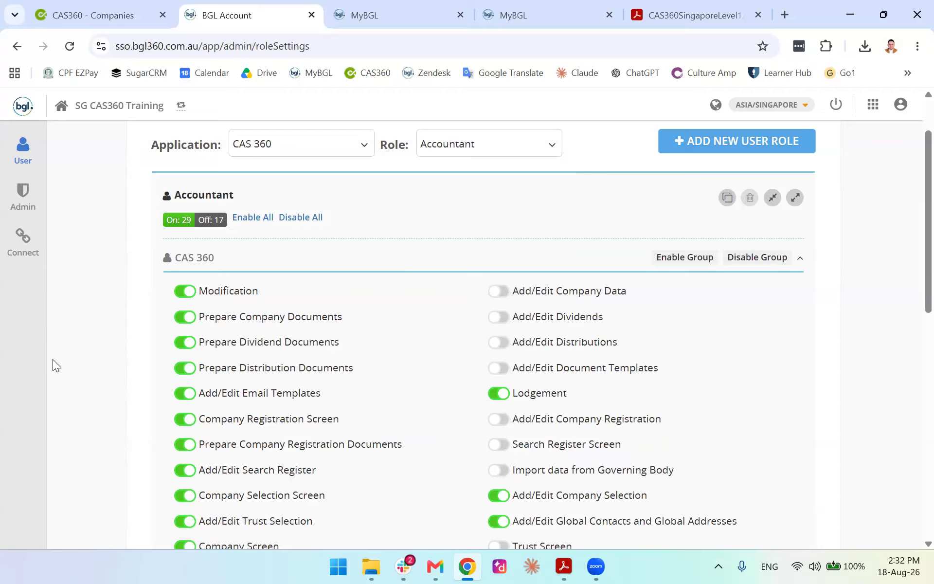
pyautogui.scroll(-8, 448, 340)
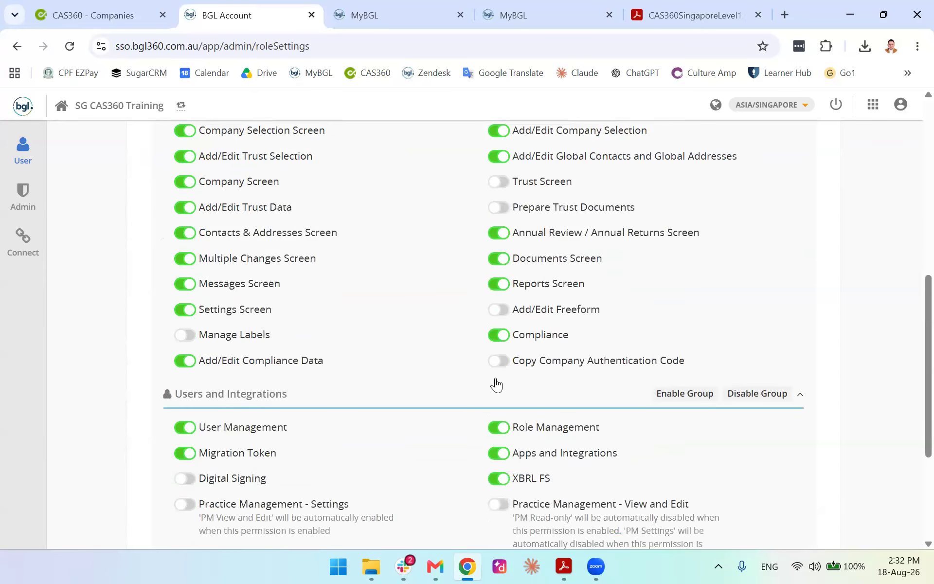
pyautogui.scroll(-3, 579, 378)
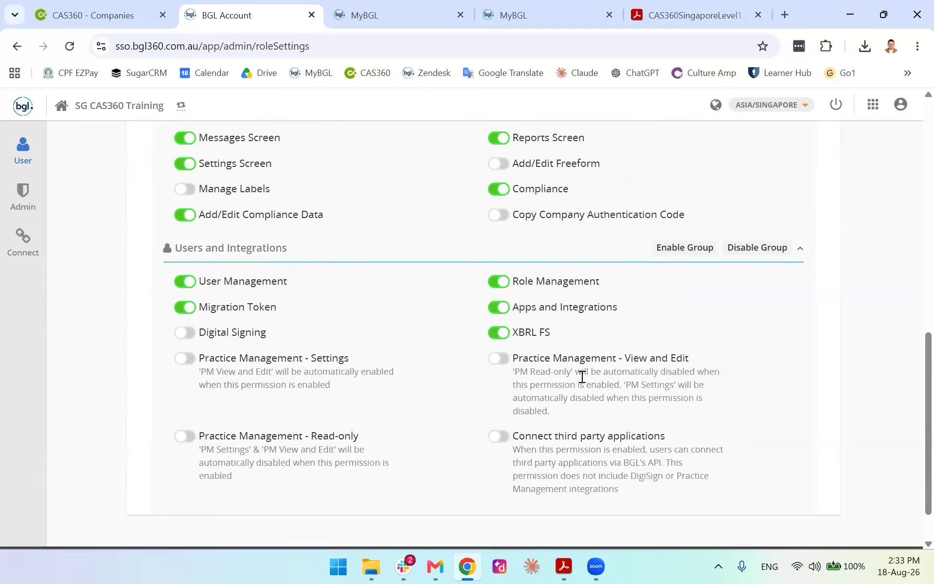
pyautogui.scroll(12, 461, 375)
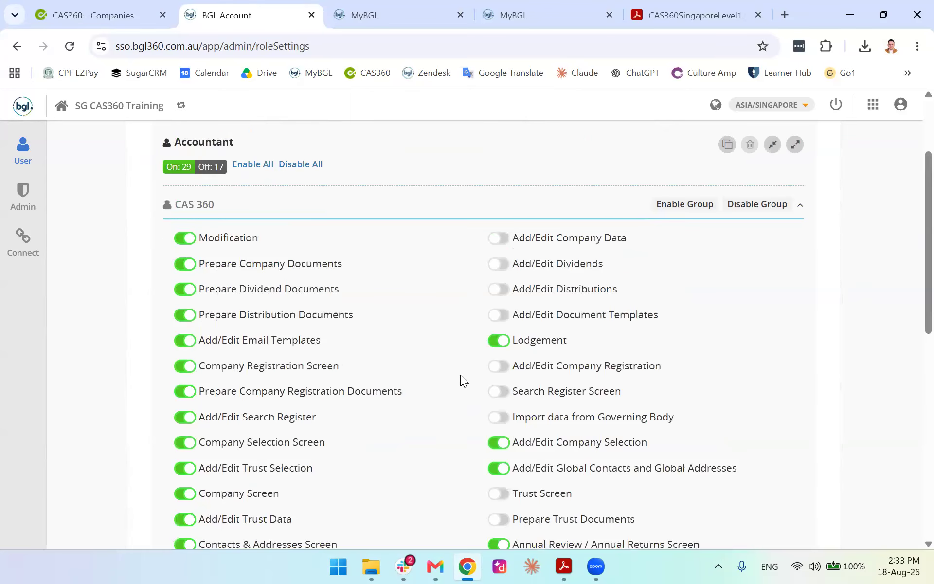
pyautogui.scroll(3, 438, 326)
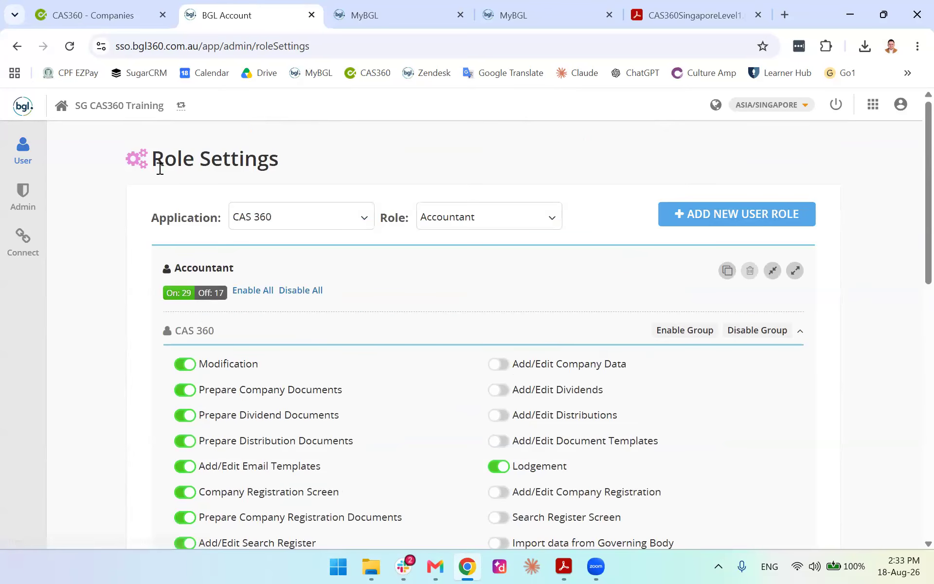
pyautogui.click(311, 15)
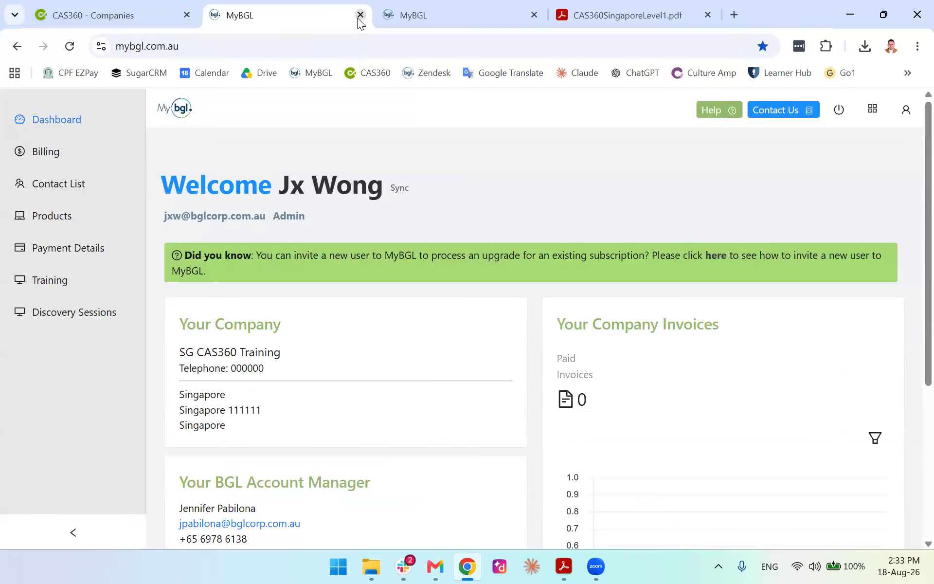
# Close the duplicate MyBGL tab and launch Integrations from CAS 360's app grid to view Connected Apps
pyautogui.click(530, 14)
pyautogui.click(533, 15)
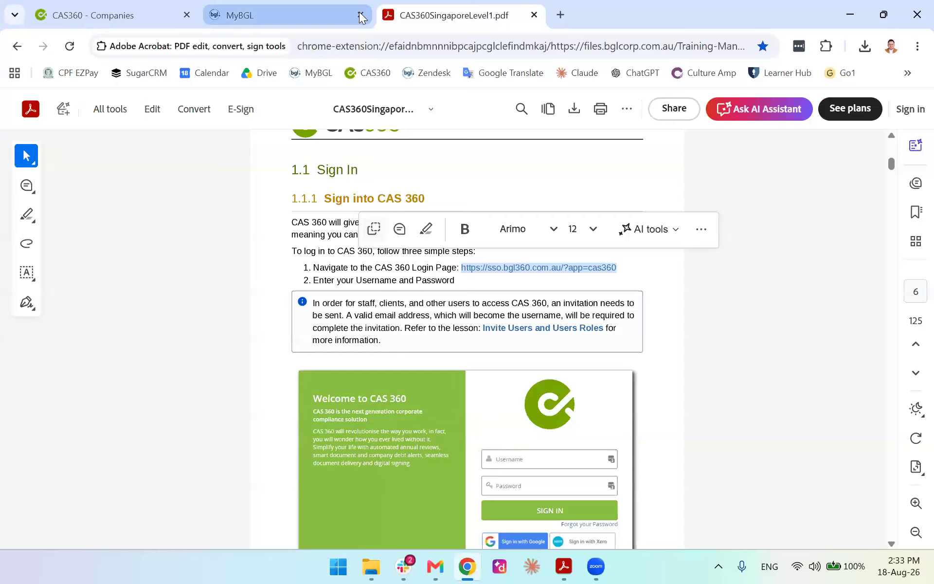
pyautogui.click(179, 7)
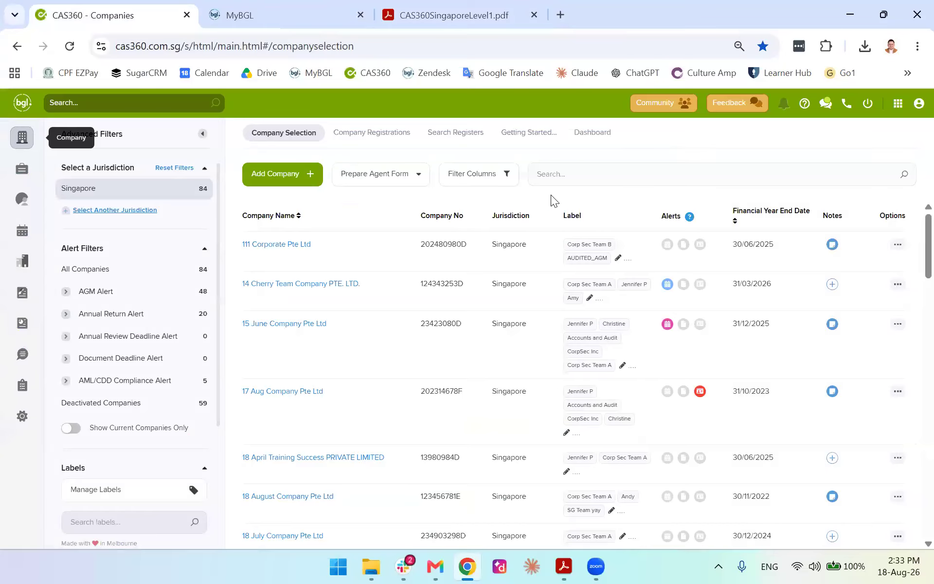
pyautogui.click(899, 104)
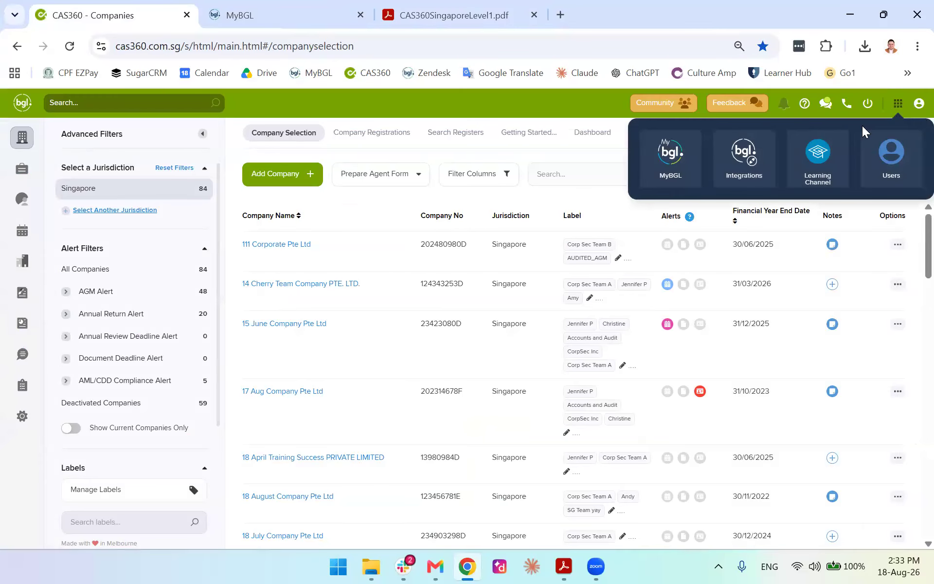
pyautogui.click(750, 165)
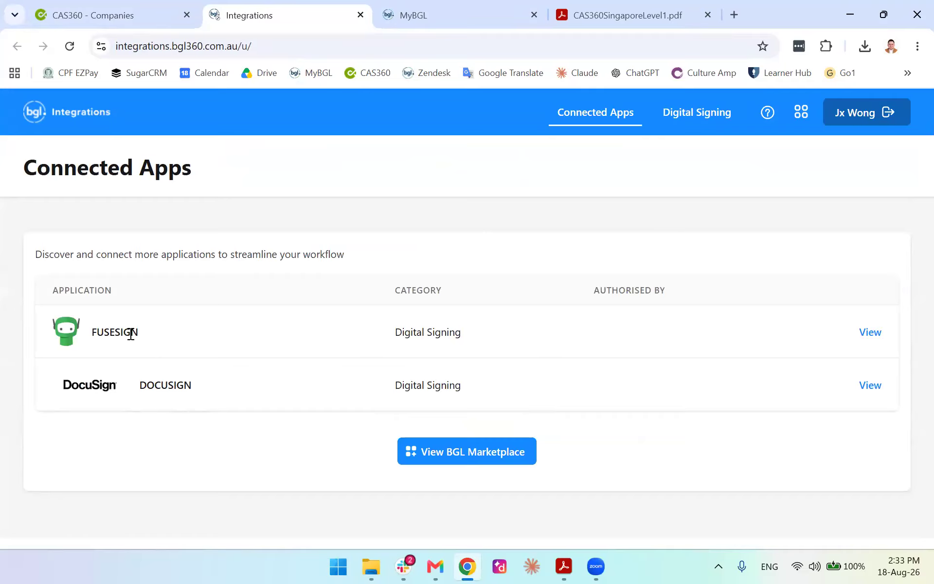
pyautogui.click(148, 12)
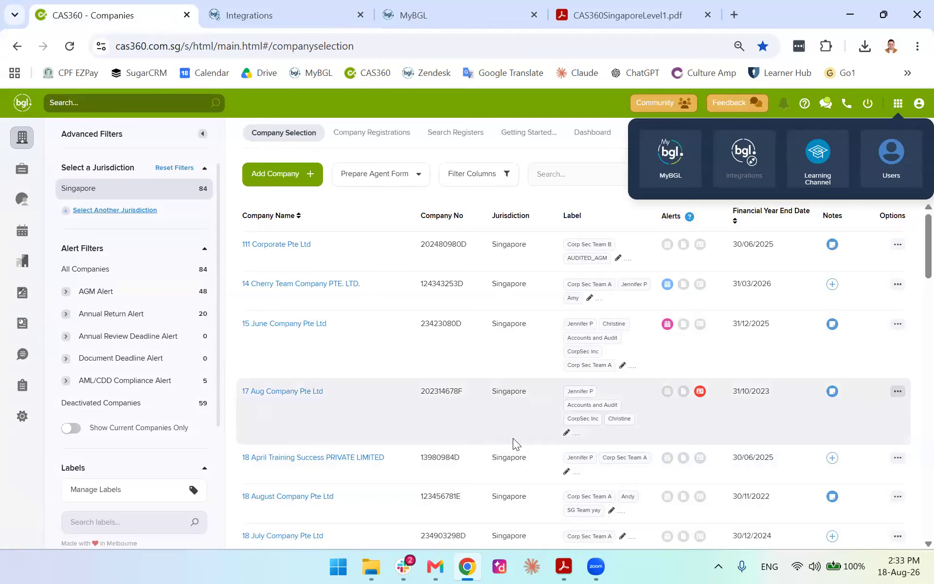
pyautogui.click(268, 20)
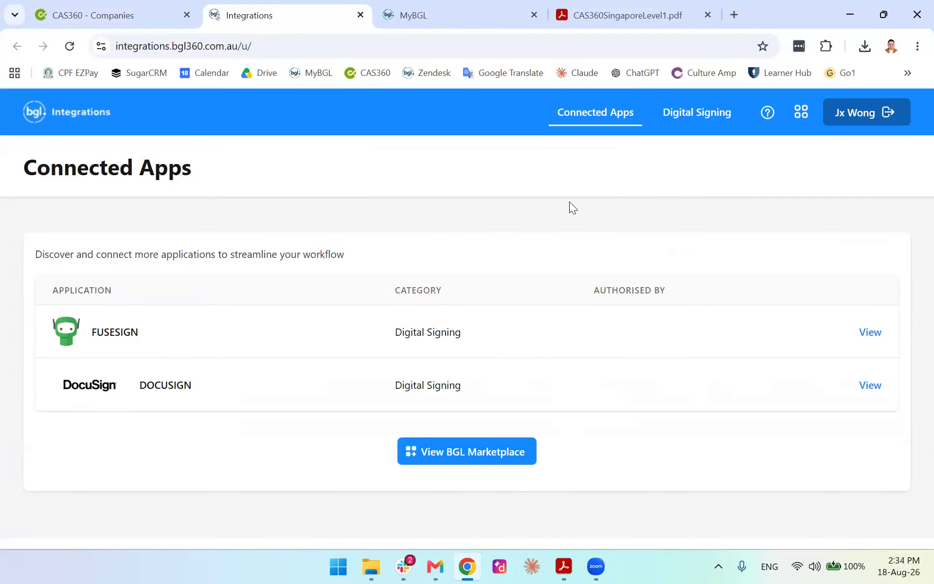
pyautogui.click(693, 116)
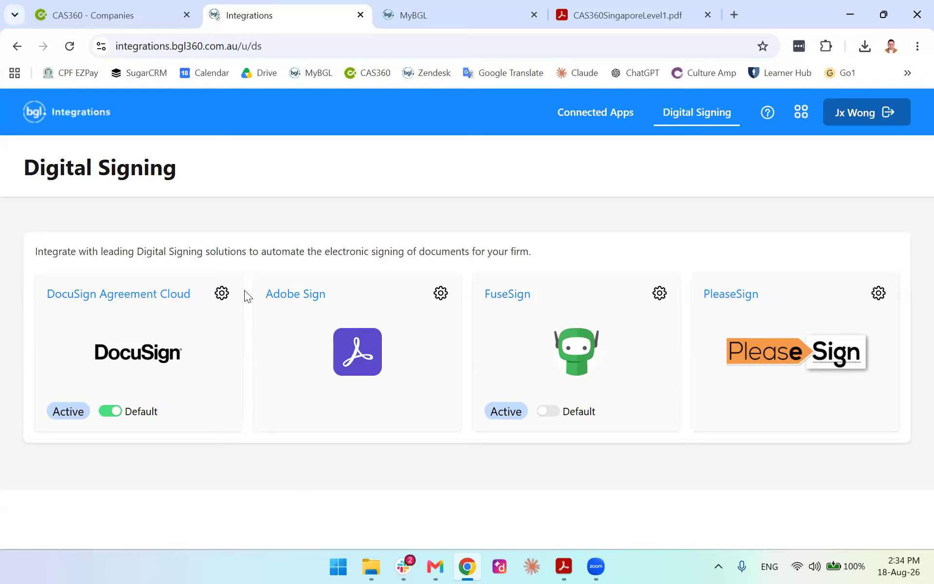
pyautogui.click(569, 117)
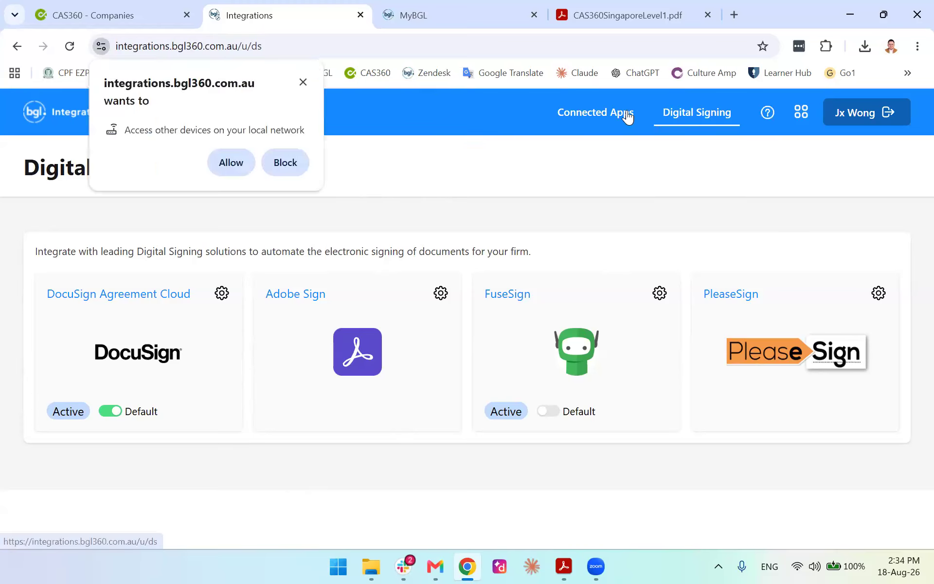
pyautogui.click(586, 115)
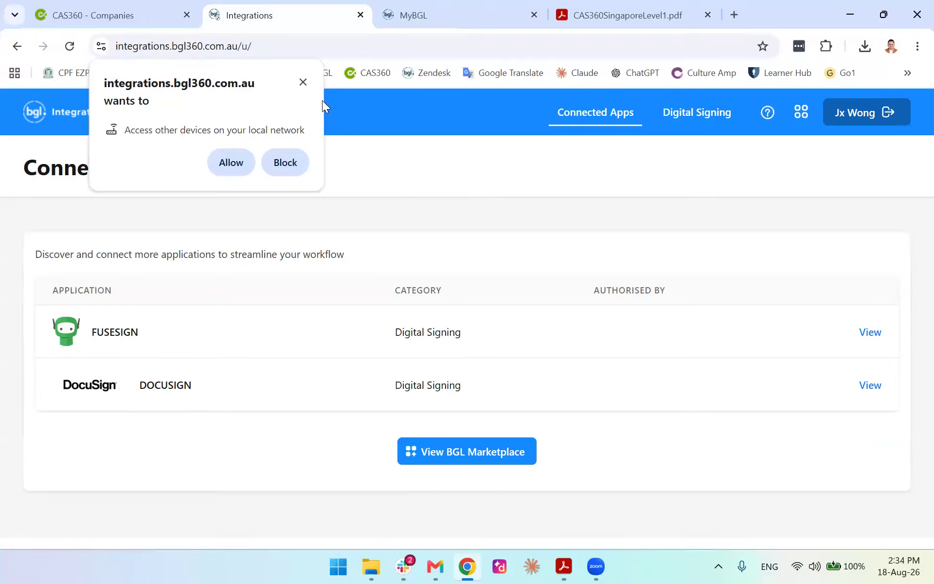
pyautogui.click(305, 84)
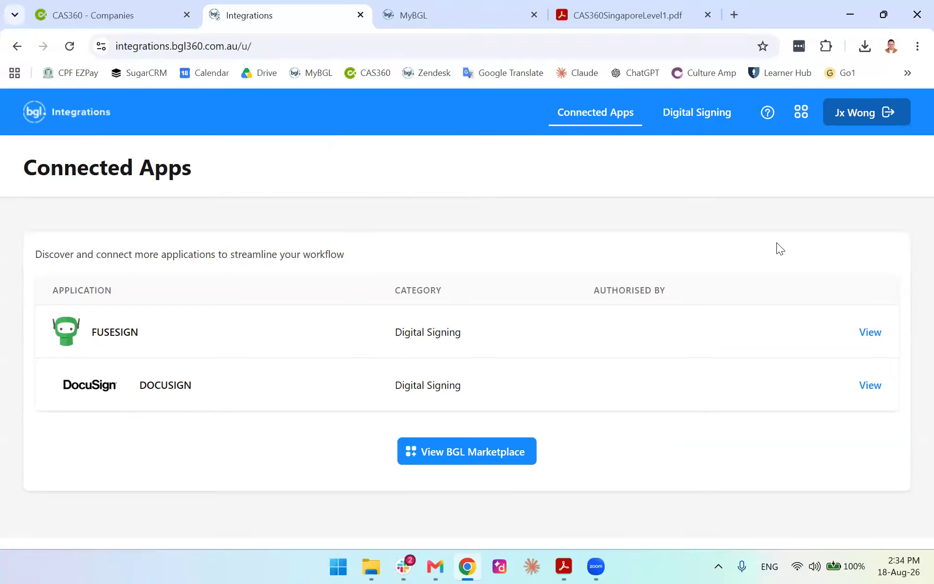
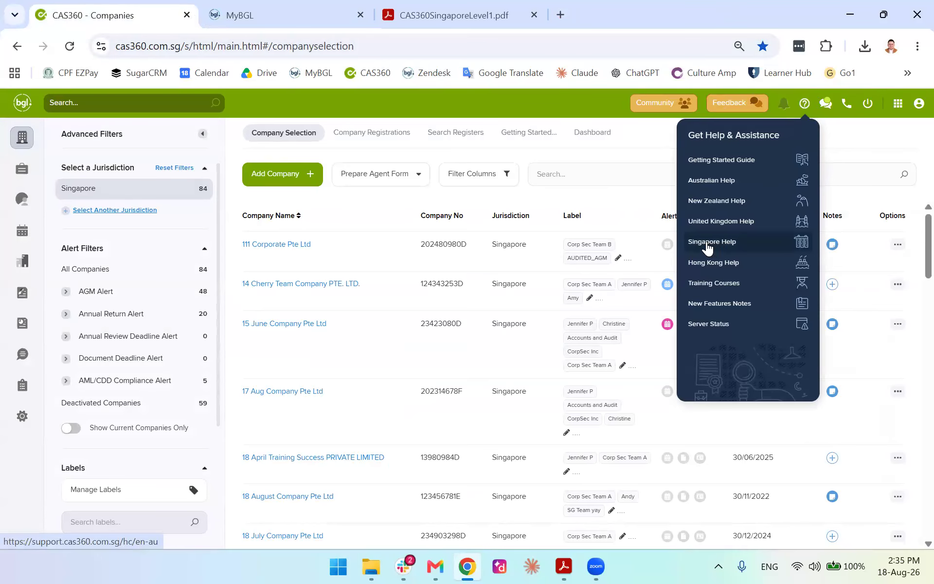
# Open the Singapore Help Centre in a new tab and browse its categories and Featured Articles
pyautogui.click(706, 242)
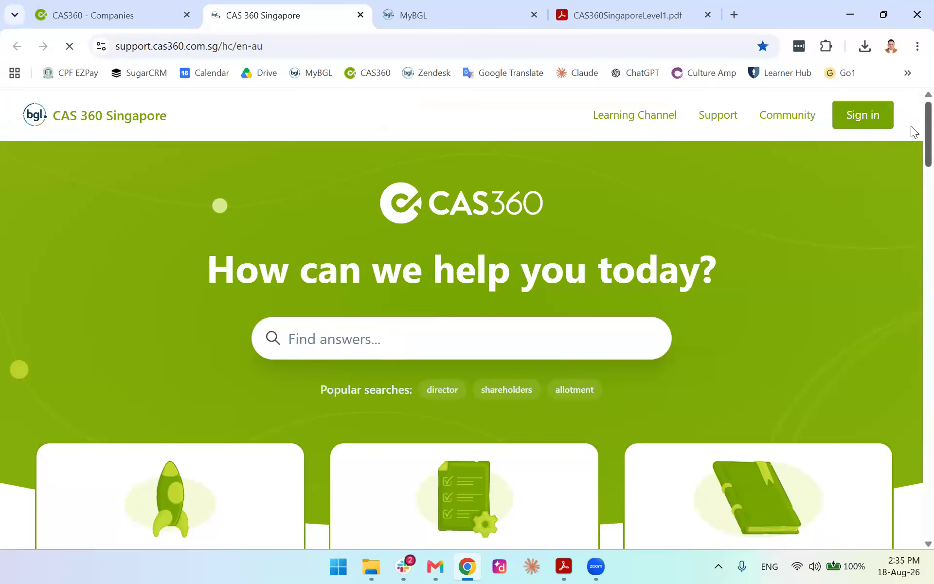
pyautogui.scroll(-4, 912, 129)
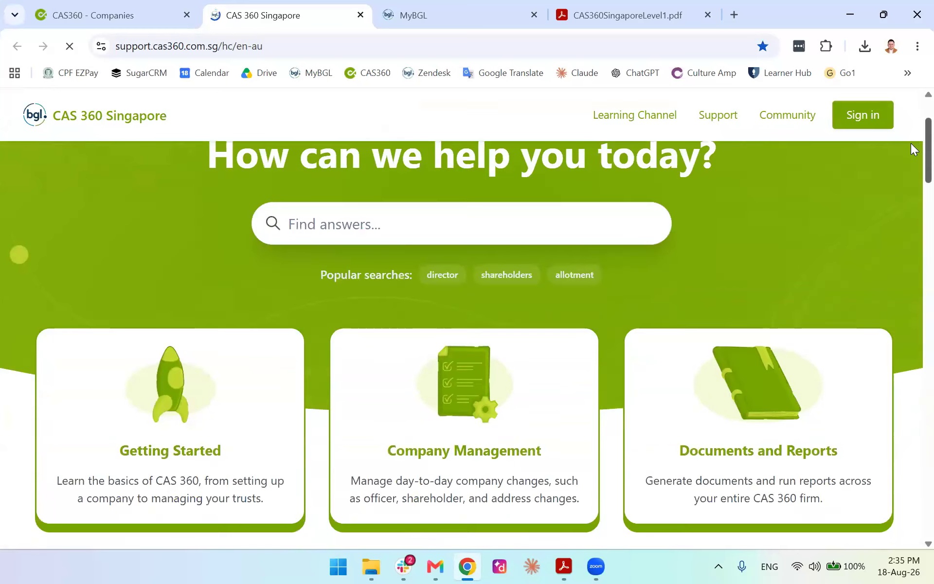
pyautogui.scroll(-2, 911, 163)
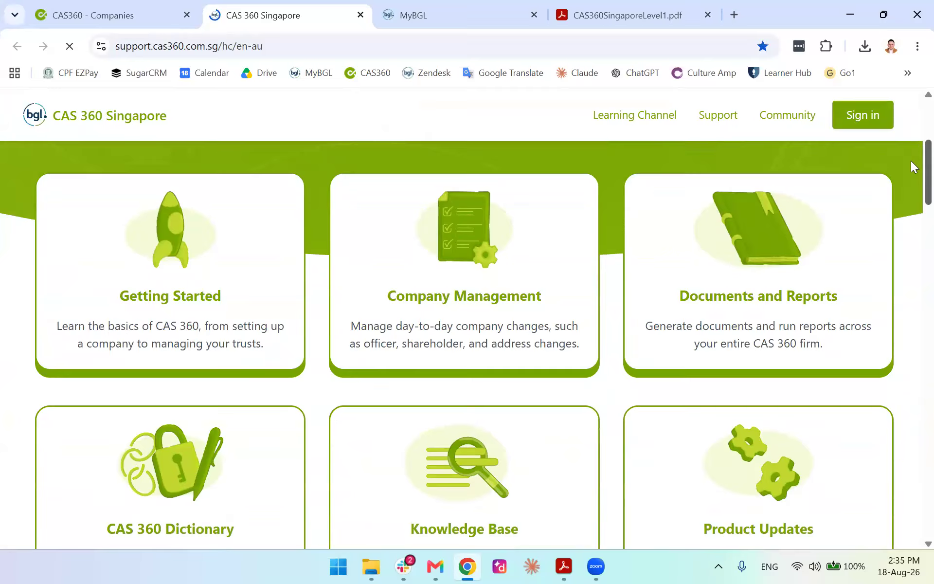
pyautogui.scroll(-1, 911, 162)
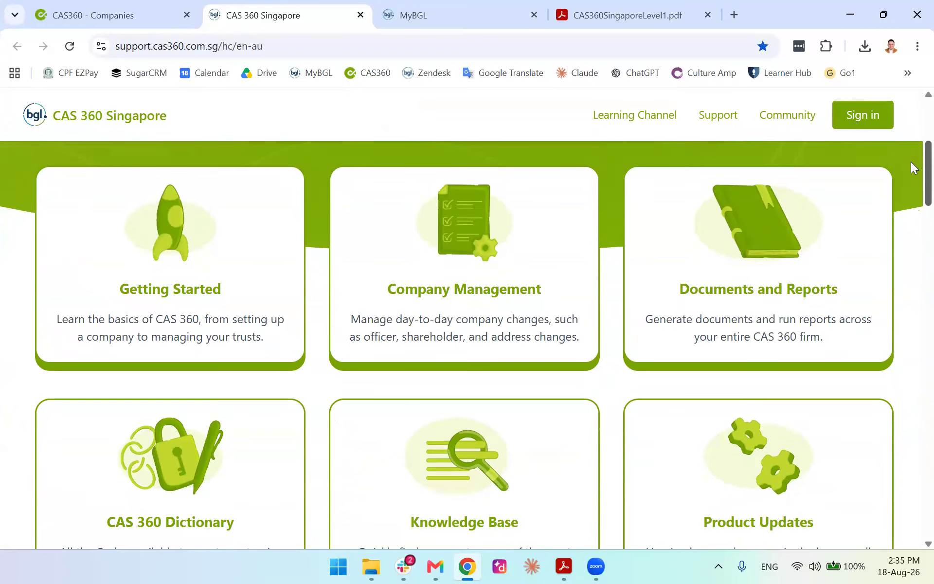
pyautogui.scroll(-1, 911, 164)
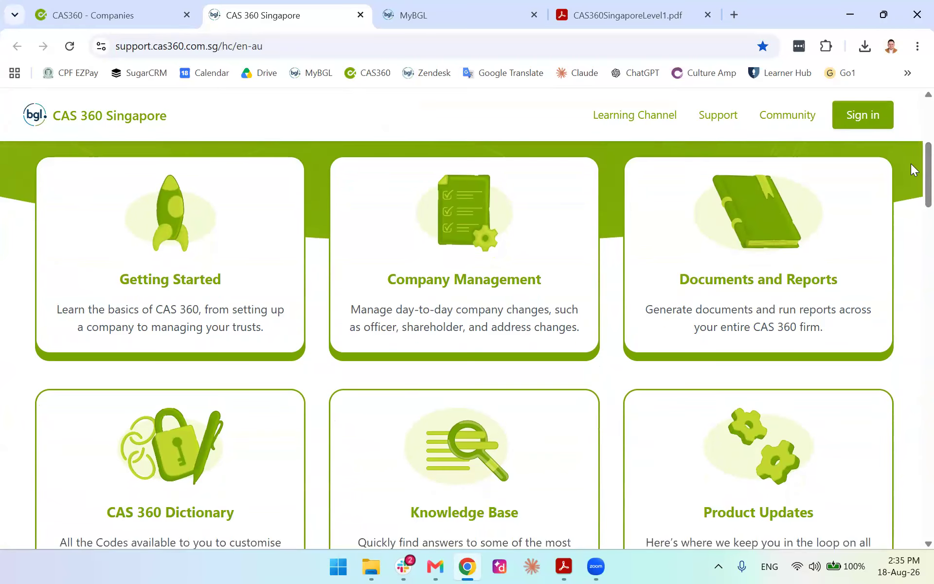
pyautogui.scroll(-7, 910, 193)
pyautogui.scroll(-3, 911, 229)
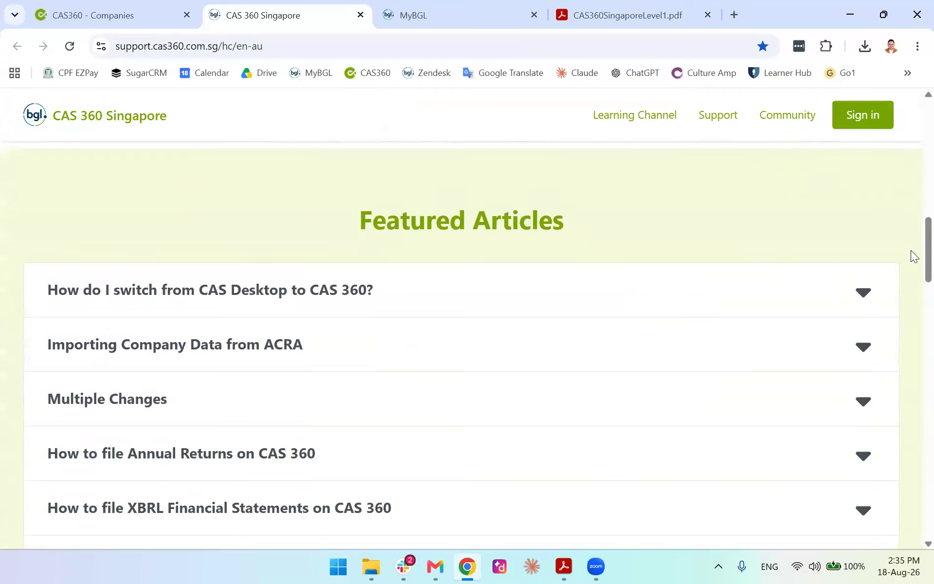
pyautogui.scroll(10, 911, 250)
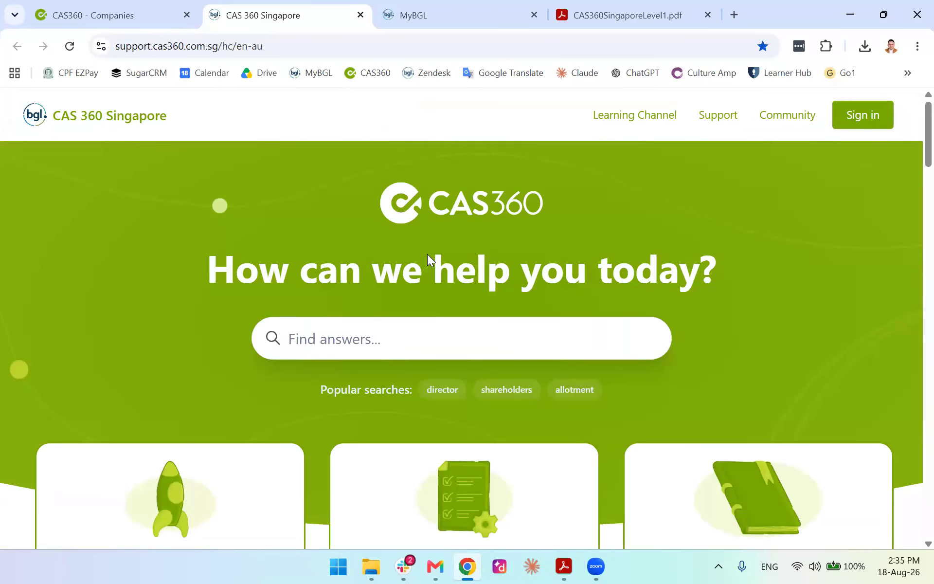
pyautogui.click(393, 328)
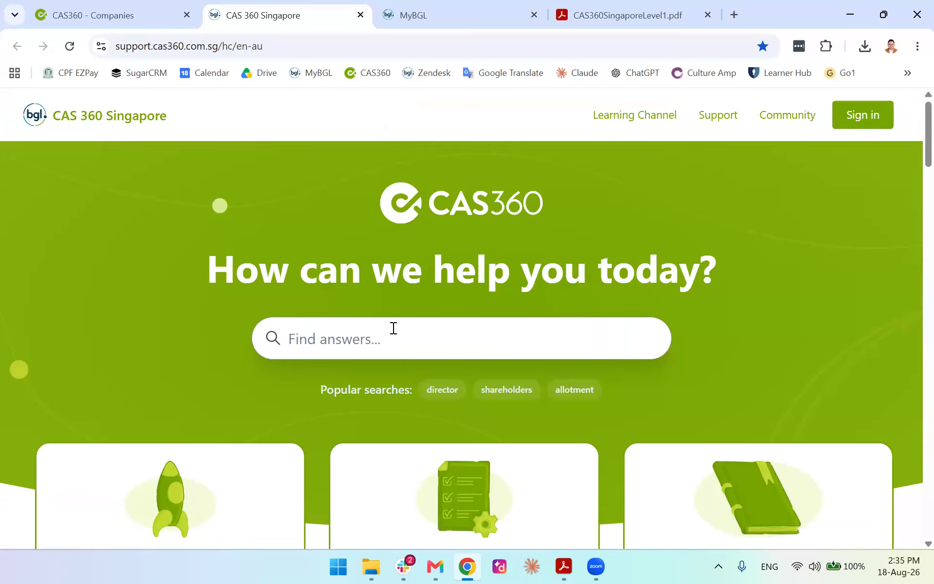
pyautogui.write('annual ')
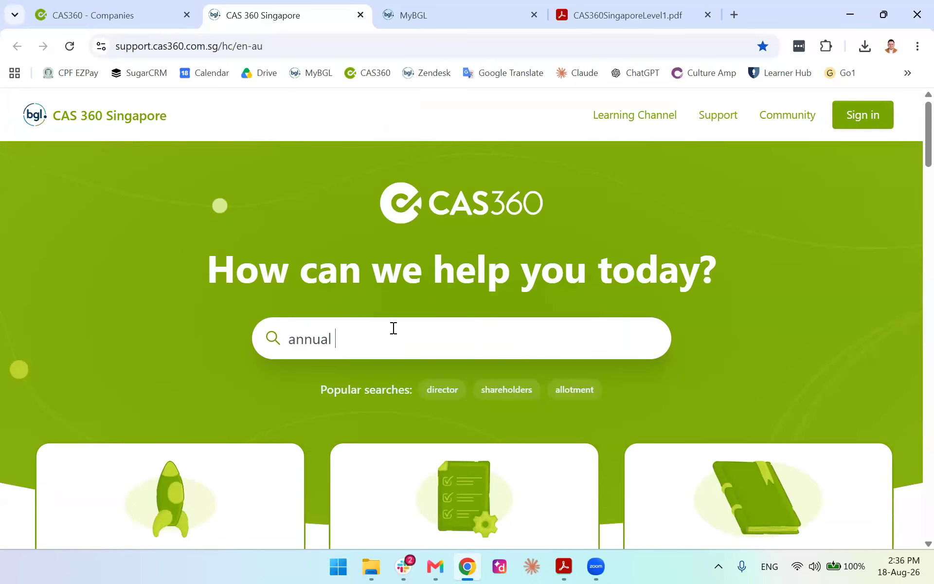
pyautogui.write('returns')
pyautogui.press('Return')
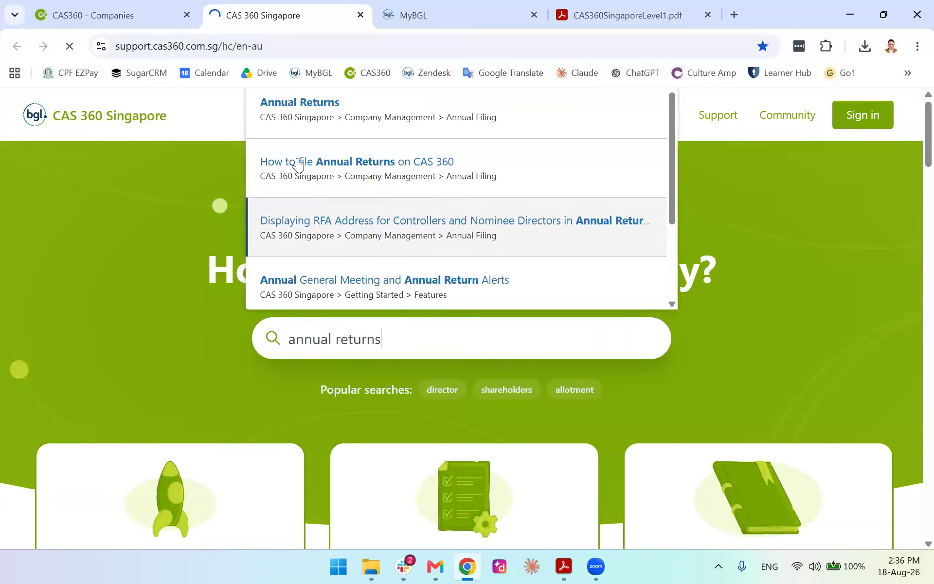
pyautogui.scroll(-2, 302, 340)
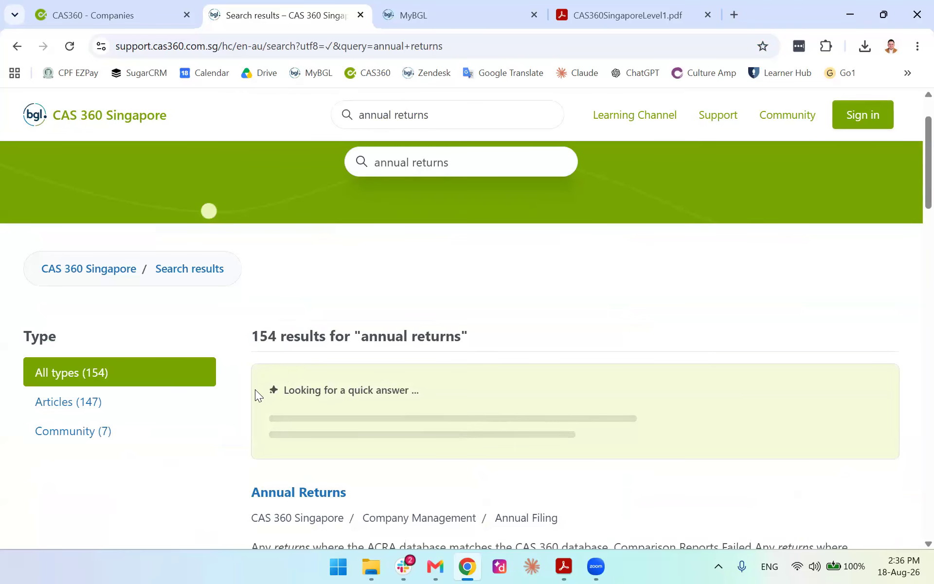
pyautogui.scroll(-4, 241, 380)
pyautogui.scroll(-2, 224, 367)
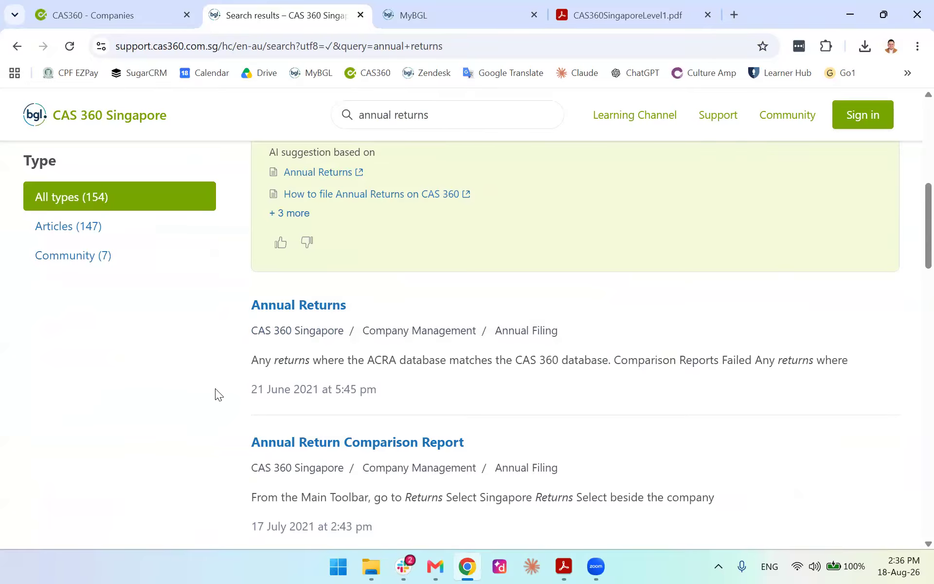
pyautogui.scroll(-3, 230, 373)
pyautogui.scroll(12, 235, 372)
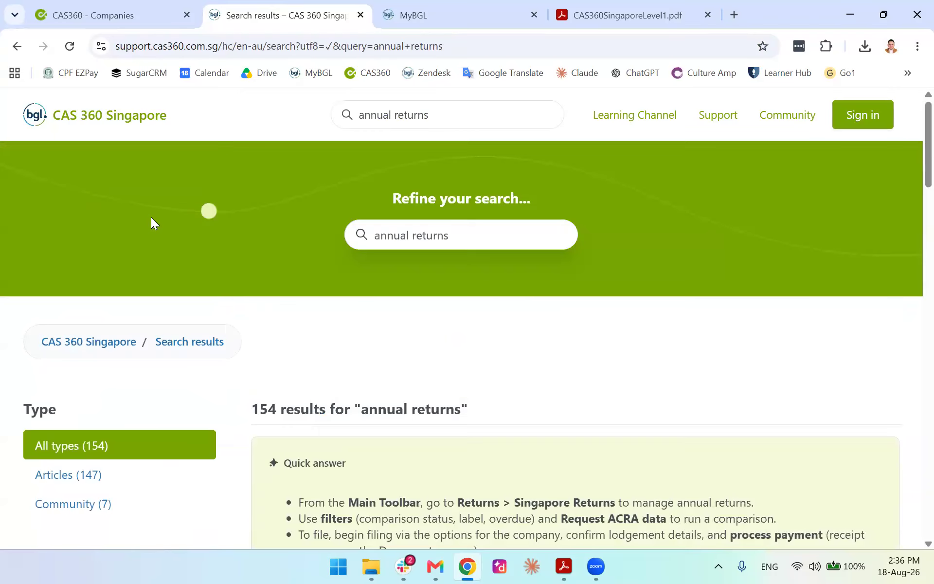
pyautogui.click(131, 120)
pyautogui.scroll(-3, 327, 272)
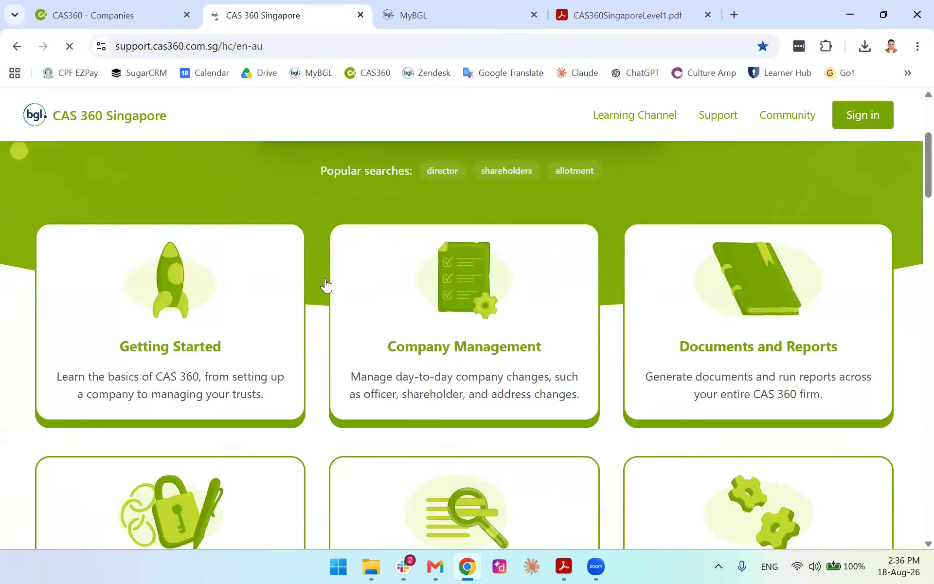
pyautogui.click(216, 320)
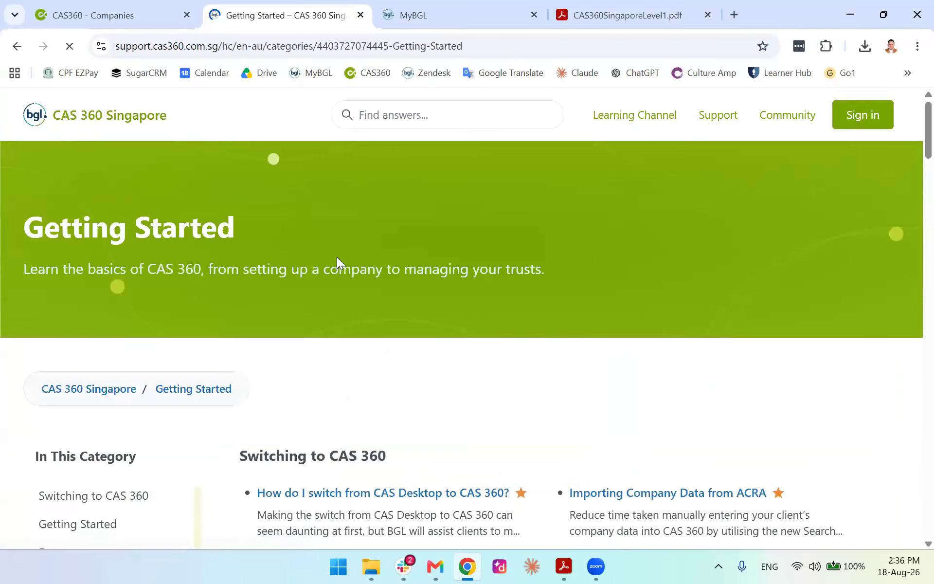
pyautogui.scroll(-5, 267, 248)
pyautogui.click(98, 274)
pyautogui.scroll(-4, 103, 341)
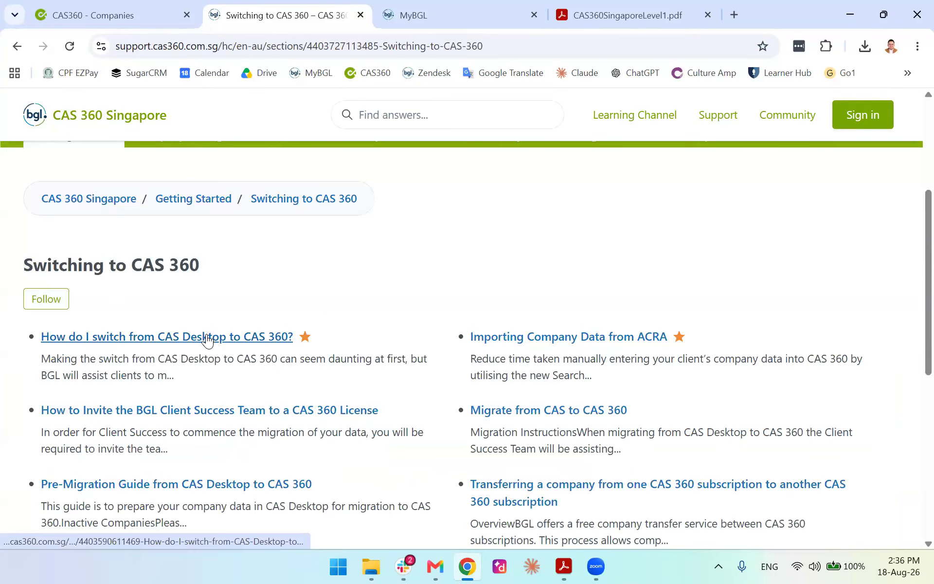
pyautogui.click(526, 341)
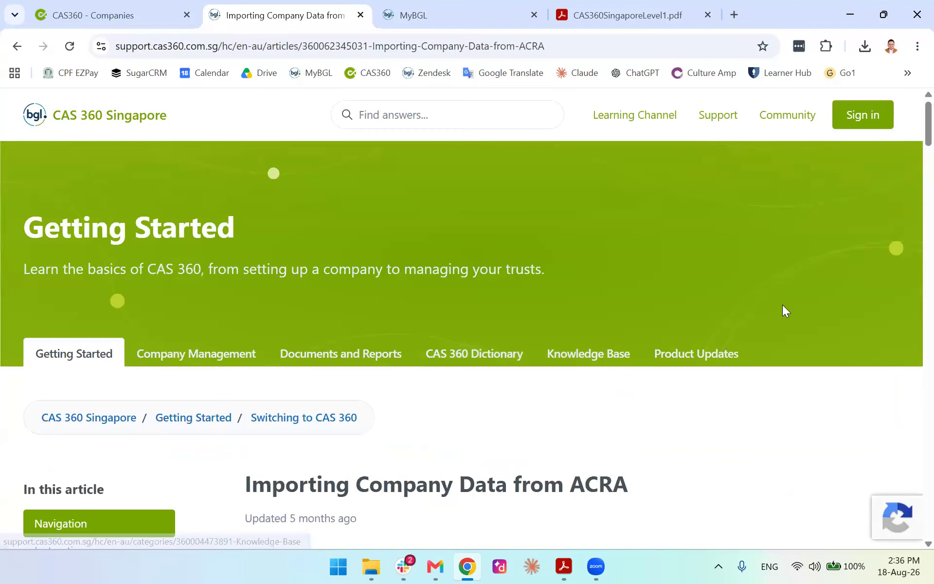
pyautogui.scroll(-4, 827, 253)
pyautogui.scroll(-3, 911, 136)
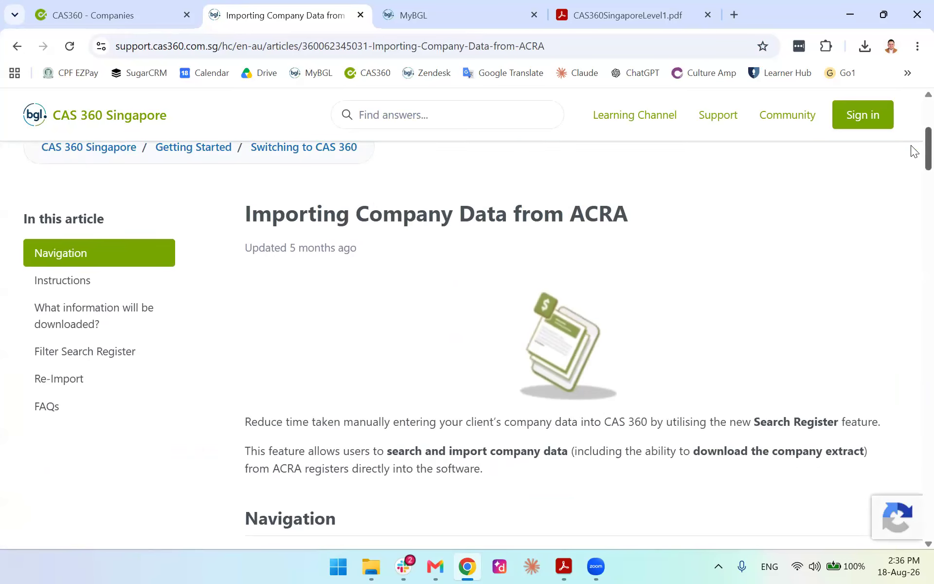
pyautogui.scroll(-5, 911, 156)
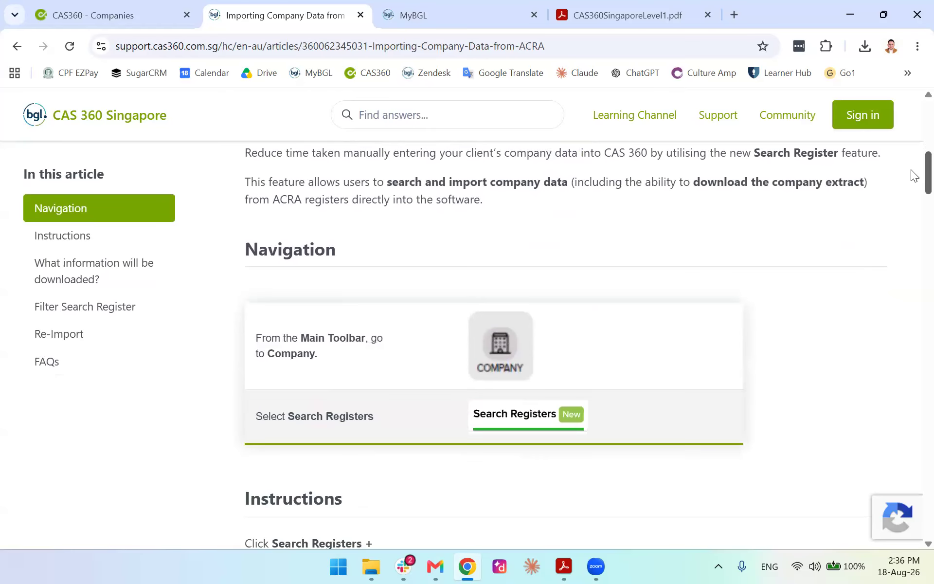
pyautogui.scroll(-7, 914, 182)
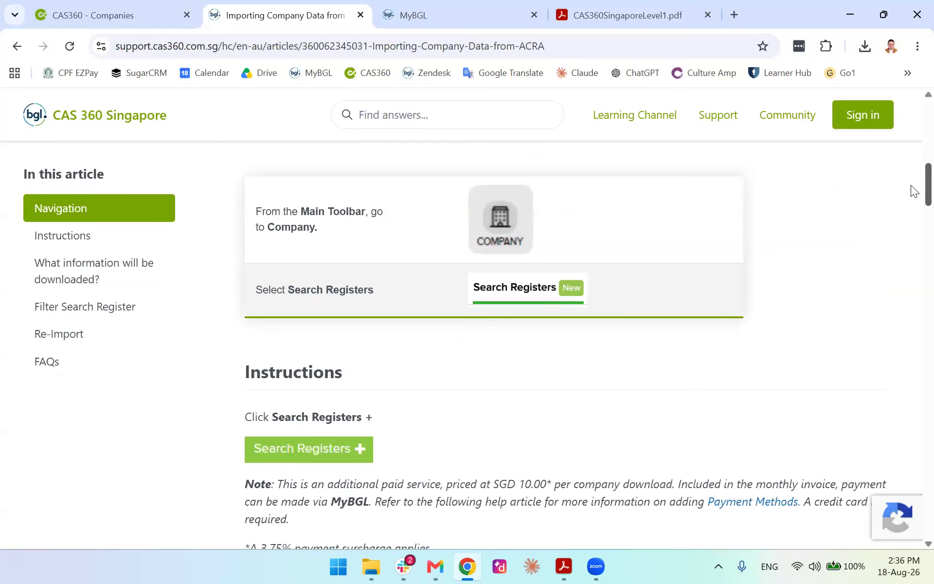
pyautogui.scroll(-8, 913, 215)
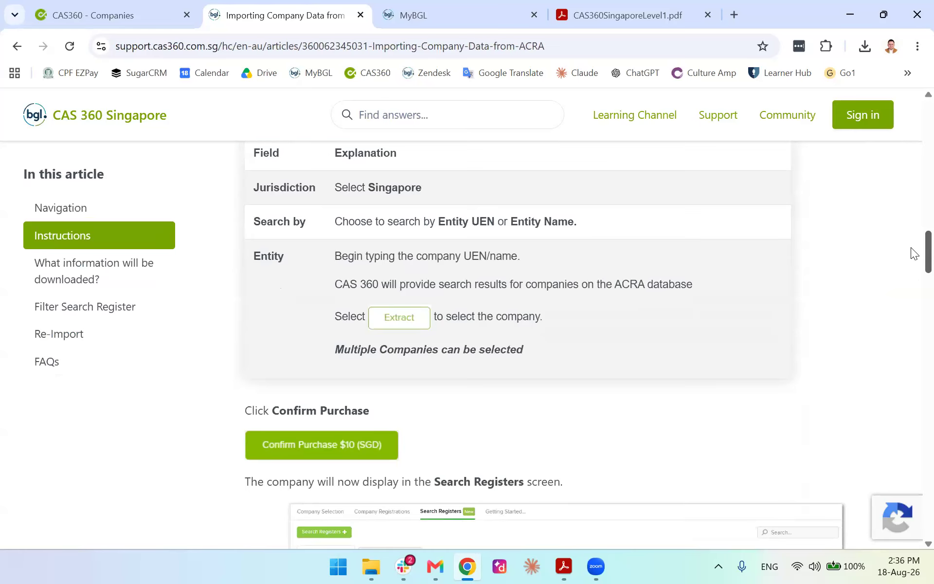
pyautogui.scroll(-4, 911, 251)
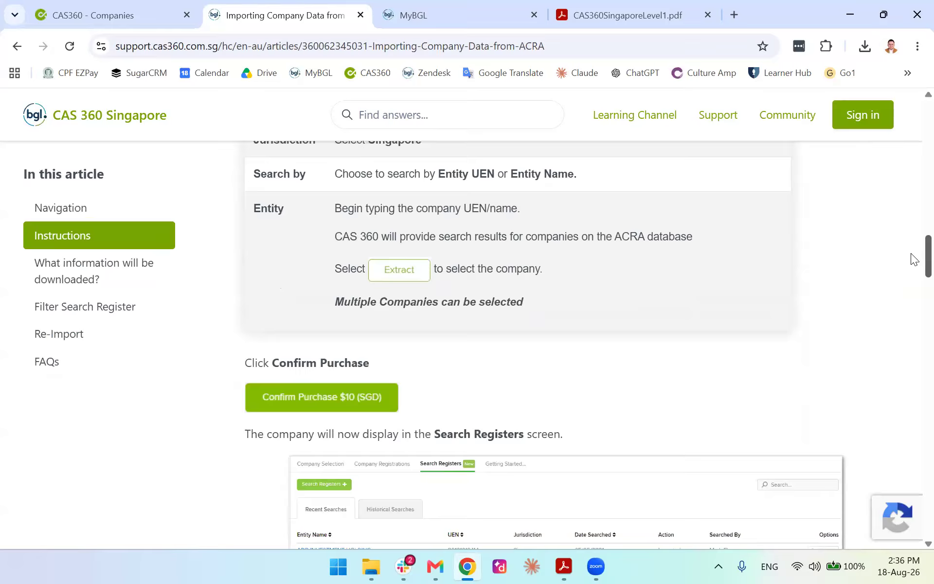
pyautogui.scroll(-4, 912, 277)
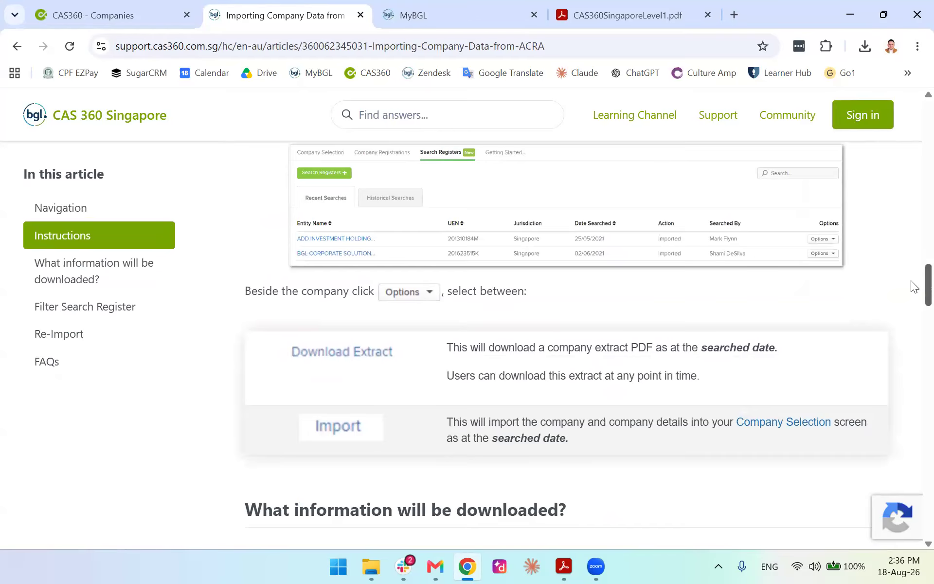
pyautogui.scroll(-13, 910, 286)
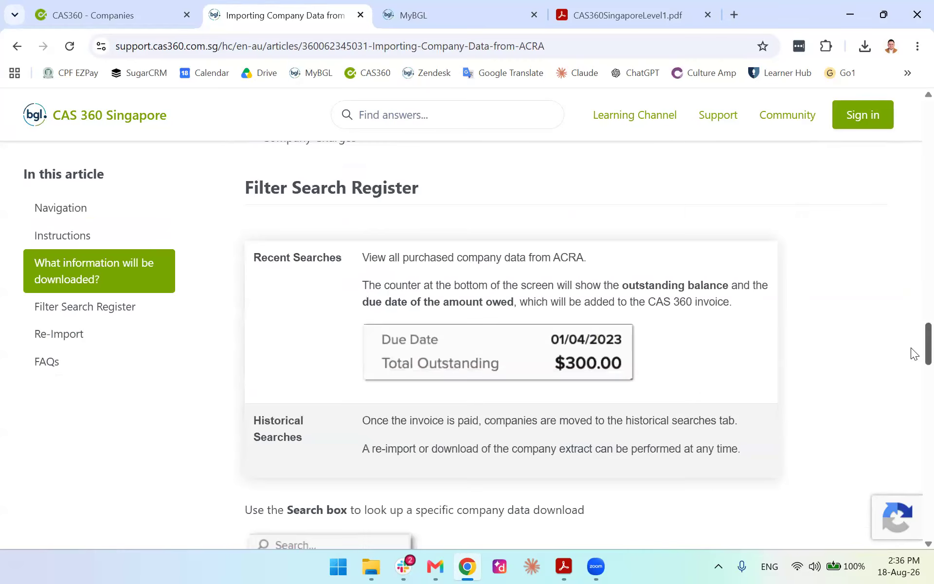
pyautogui.scroll(-18, 914, 353)
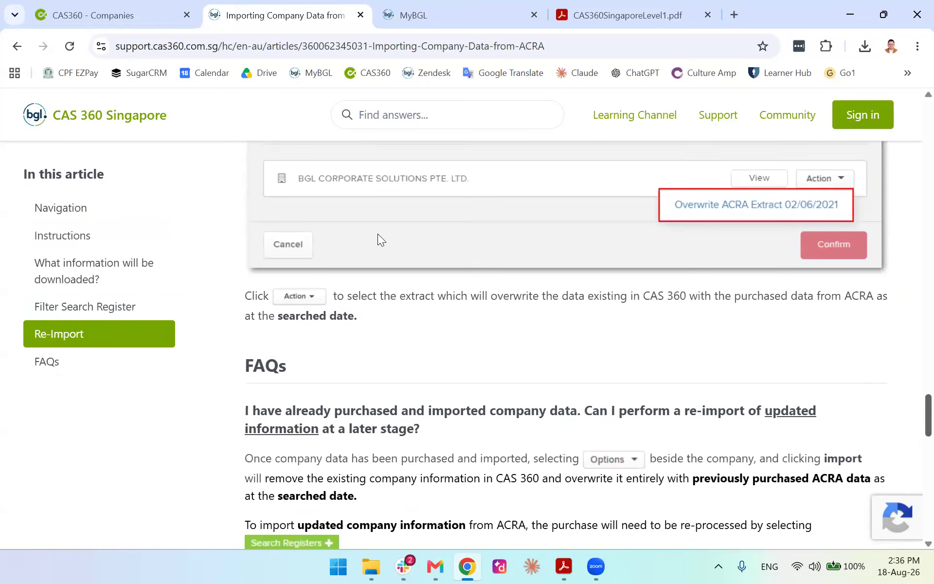
pyautogui.click(110, 126)
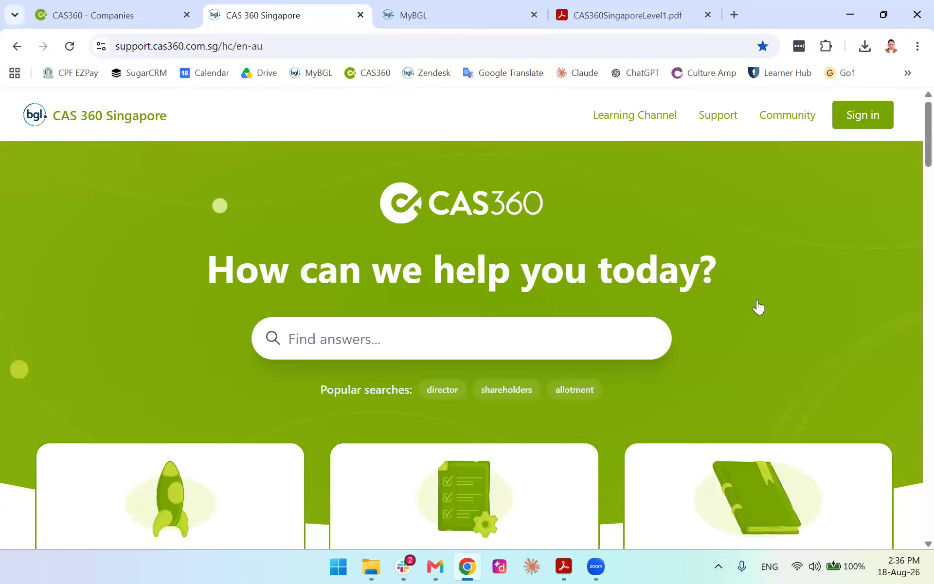
# Move the Help Centre tab to the far right, then return to the CAS 360 company list
pyautogui.scroll(-3, 759, 309)
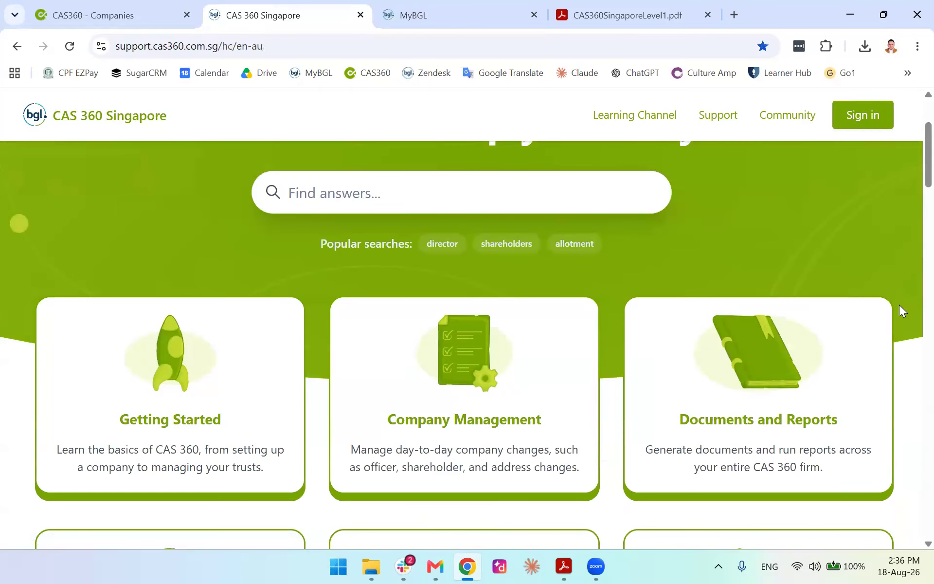
pyautogui.scroll(-2, 903, 296)
pyautogui.scroll(2, 808, 268)
pyautogui.scroll(-3, 861, 328)
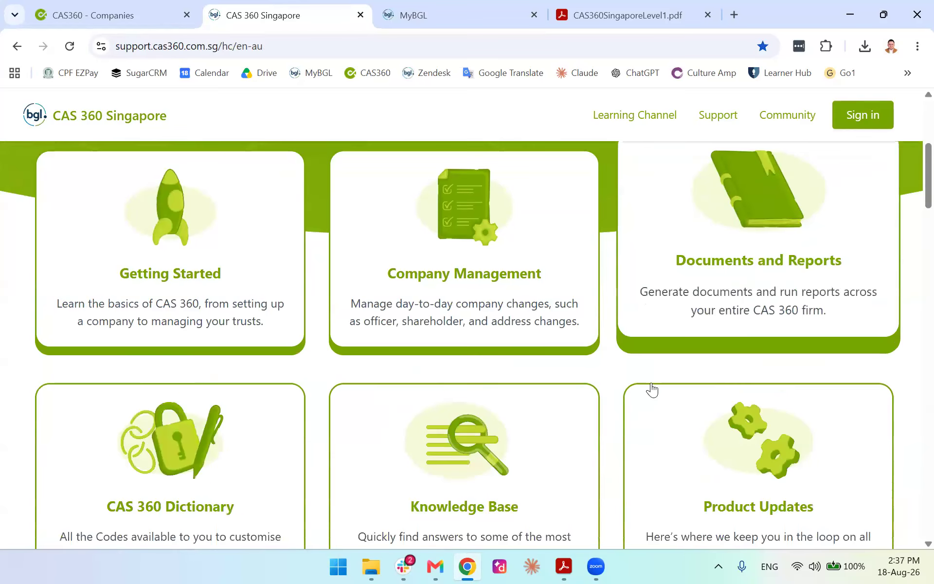
pyautogui.scroll(-3, 632, 389)
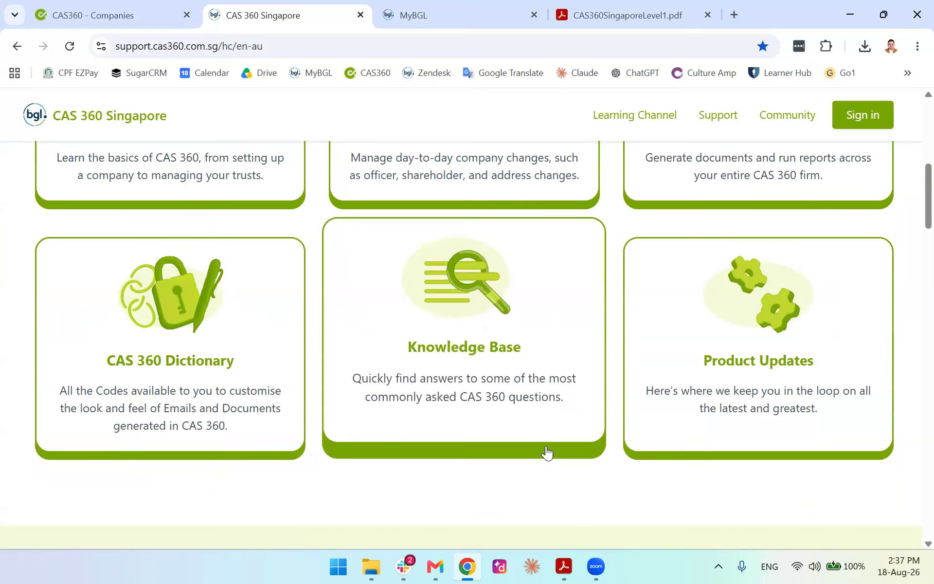
pyautogui.scroll(2, 275, 377)
pyautogui.scroll(5, 396, 370)
pyautogui.scroll(-4, 648, 350)
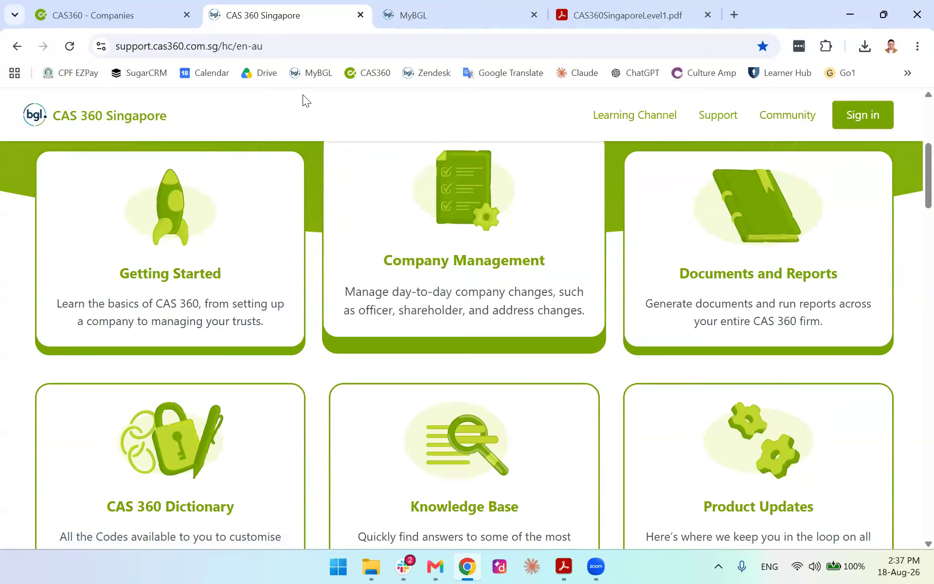
pyautogui.scroll(-1, 303, 95)
pyautogui.moveTo(231, 8); pyautogui.dragTo(654, 19)
pyautogui.click(172, 6)
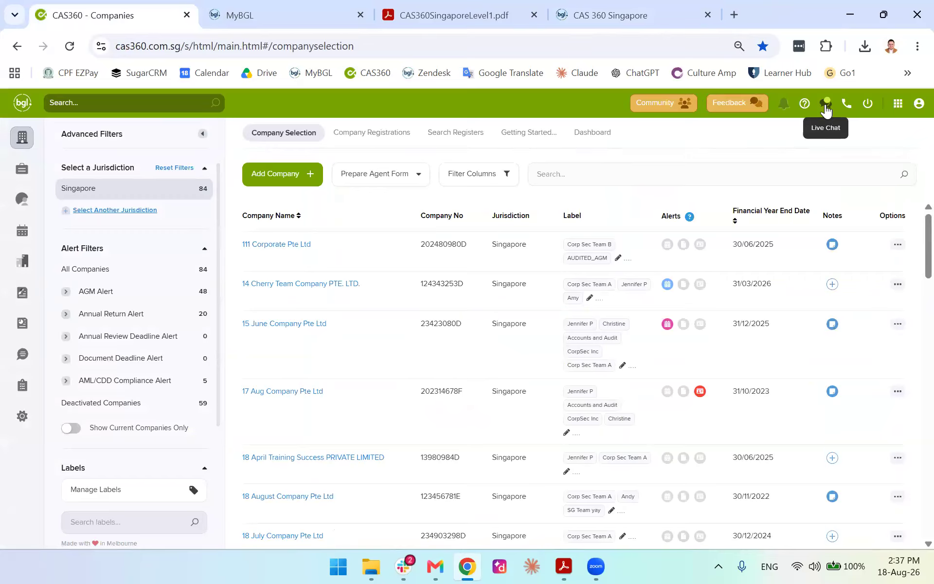
# Ask the live support chat 'i want to lodge a AGM'
pyautogui.click(826, 104)
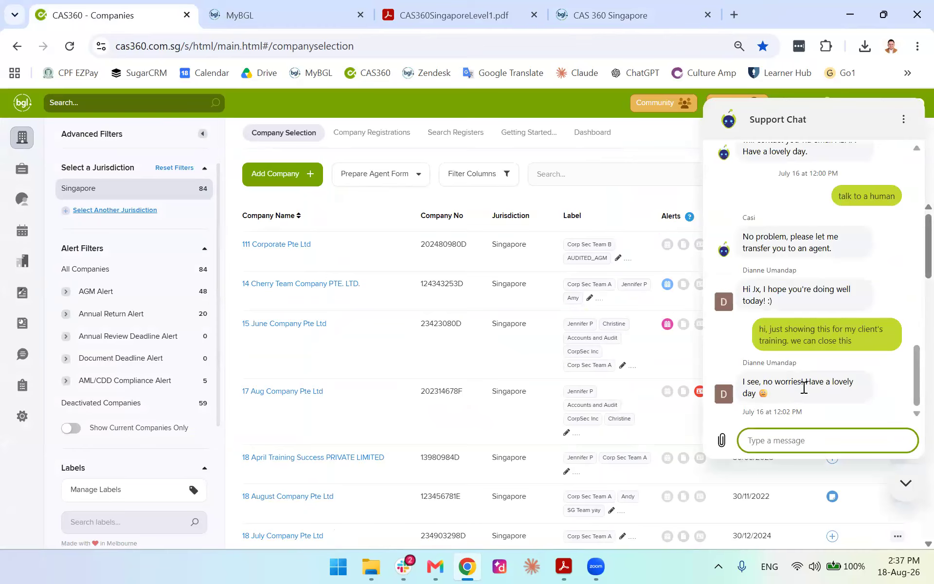
pyautogui.scroll(6, 801, 380)
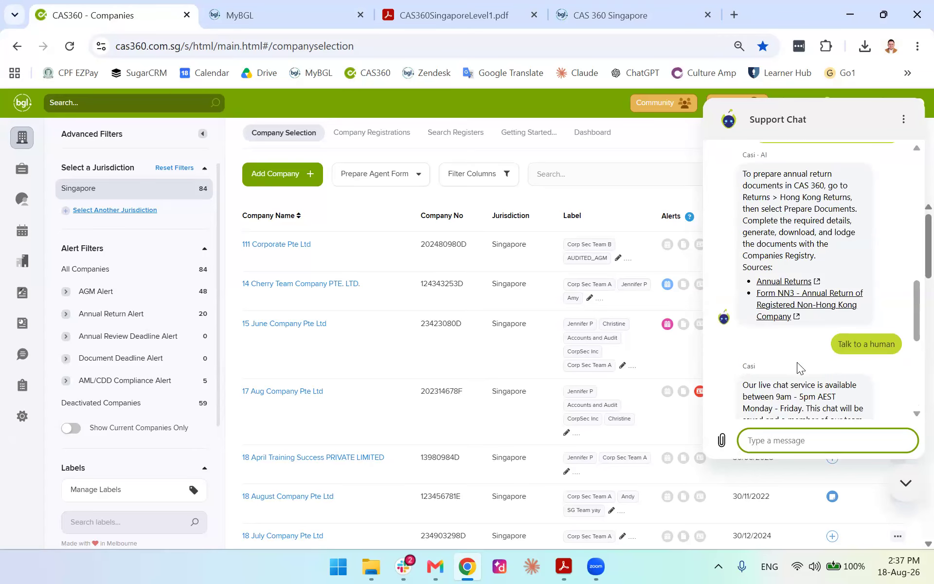
pyautogui.write('i want to lodge a AGM')
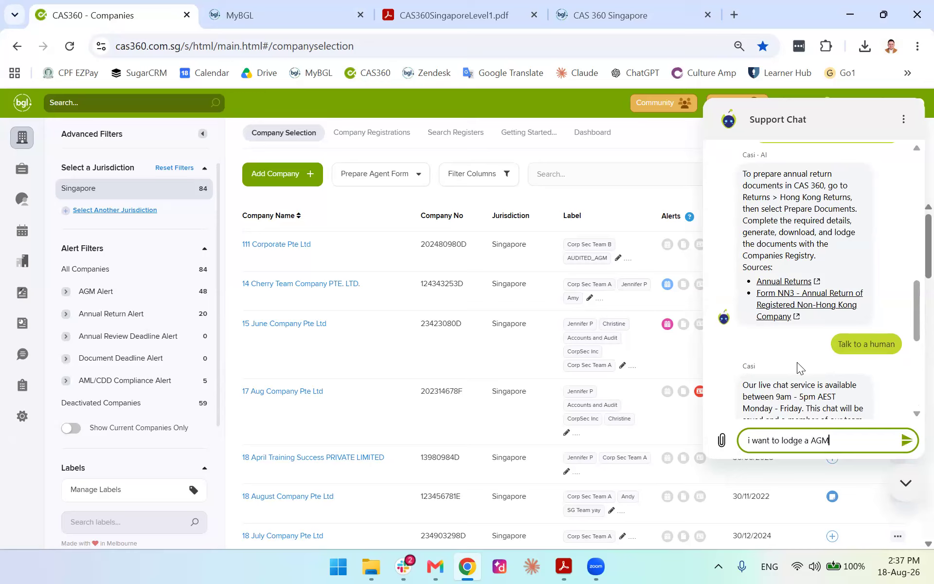
pyautogui.press('Return')
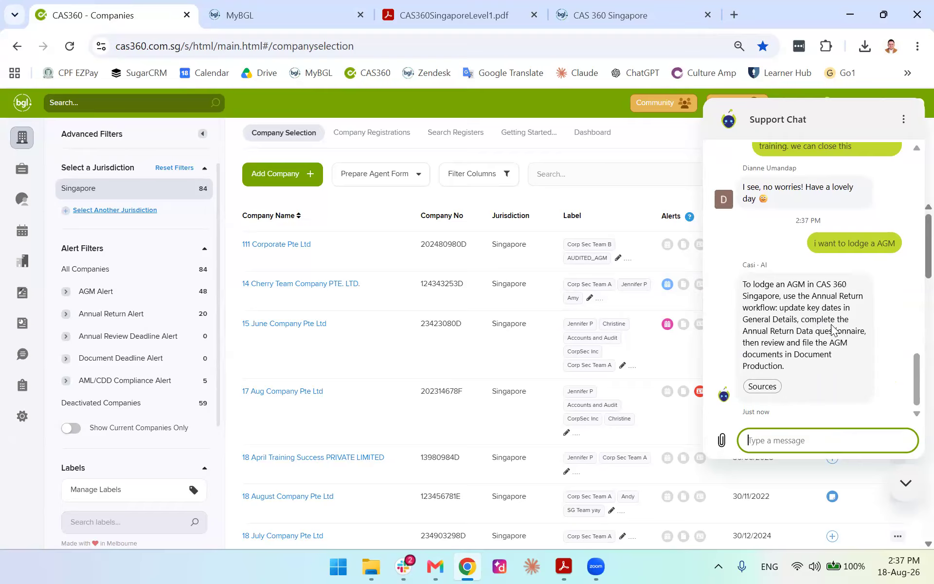
# Review the help sources behind the assistant's Annual Return answer, then close them
pyautogui.click(763, 386)
pyautogui.click(767, 389)
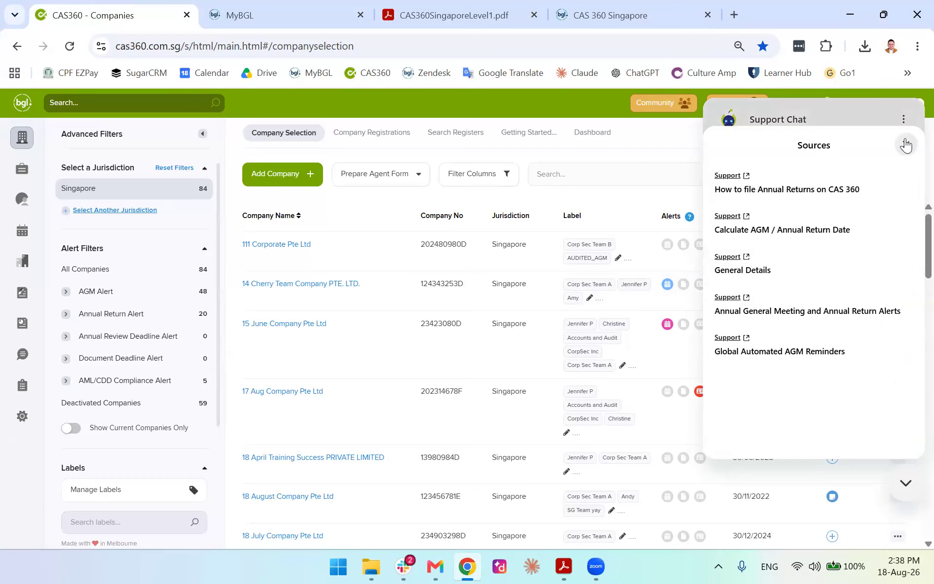
pyautogui.click(906, 145)
pyautogui.click(811, 437)
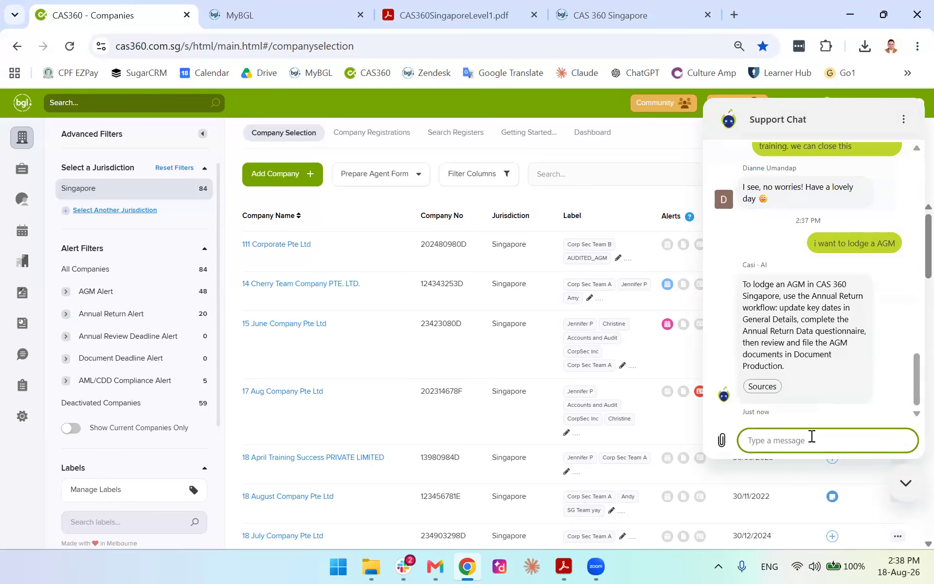
# Ask to 'talk to a human', tell the agent it's just a client features demo, then close the chat
pyautogui.write('talk to a human')
pyautogui.press('Return')
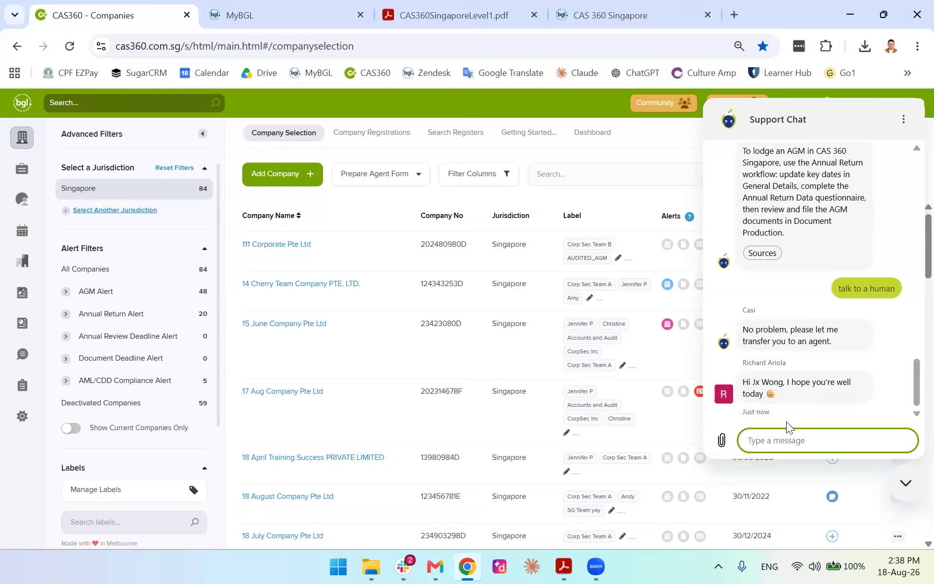
pyautogui.write('Hi thanks, just showing to')
pyautogui.write('our clients on')
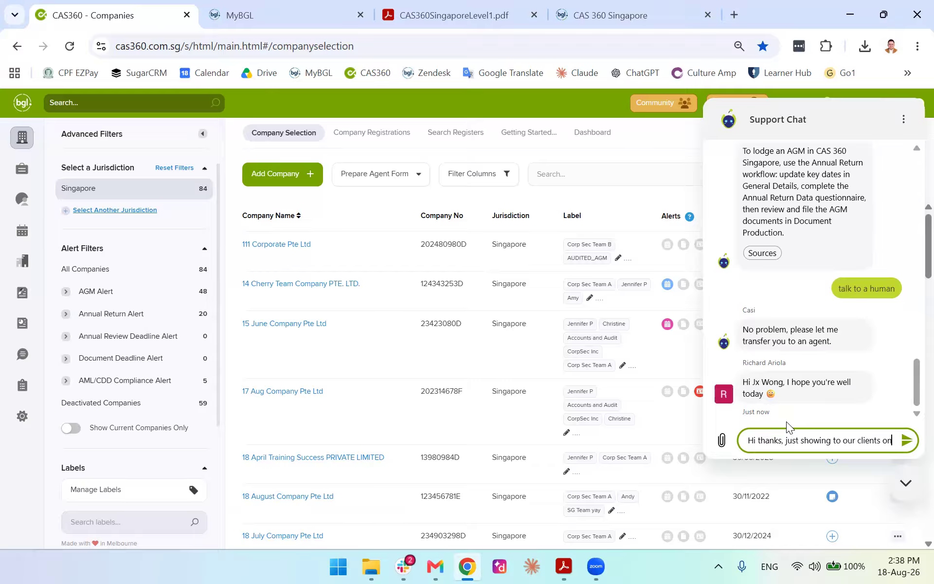
pyautogui.write(' the features. Thanks')
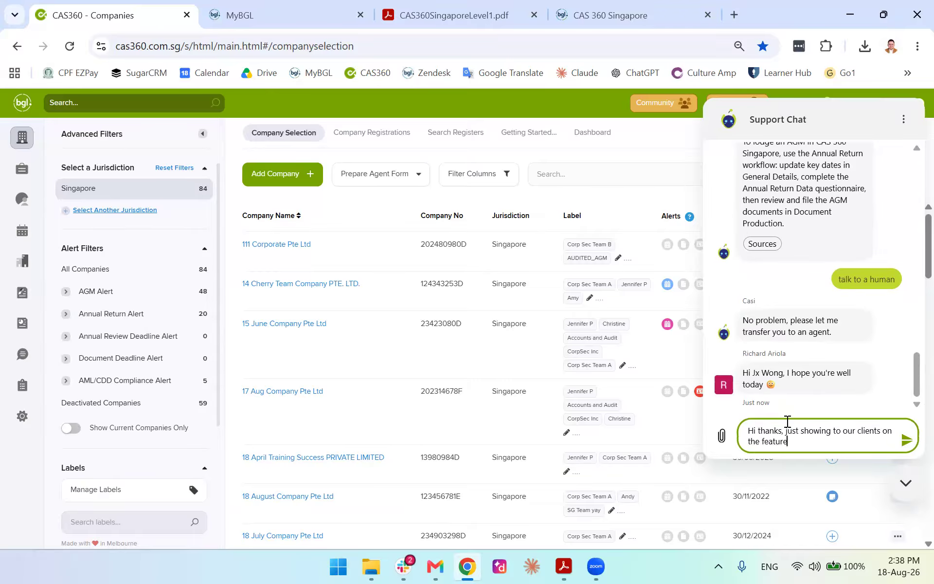
pyautogui.press('Return')
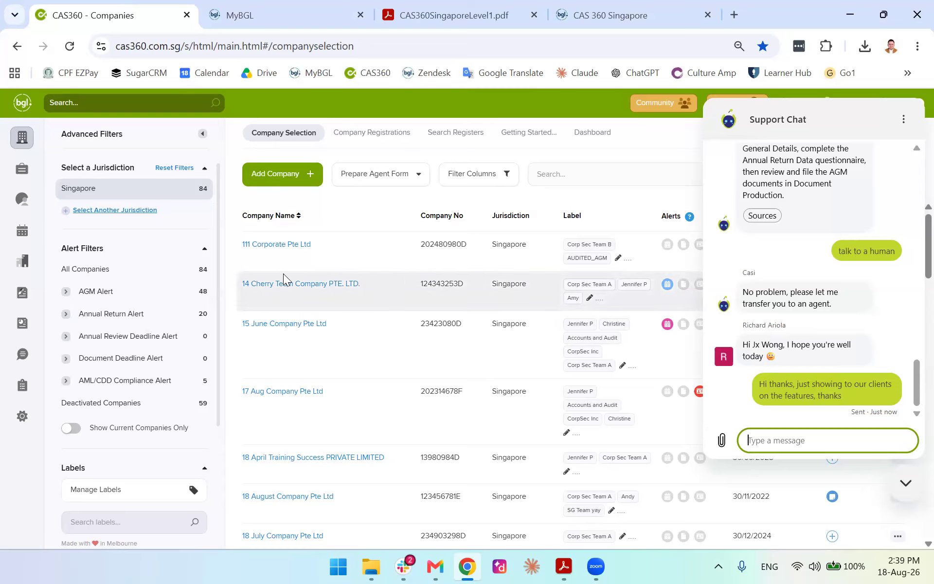
pyautogui.click(123, 291)
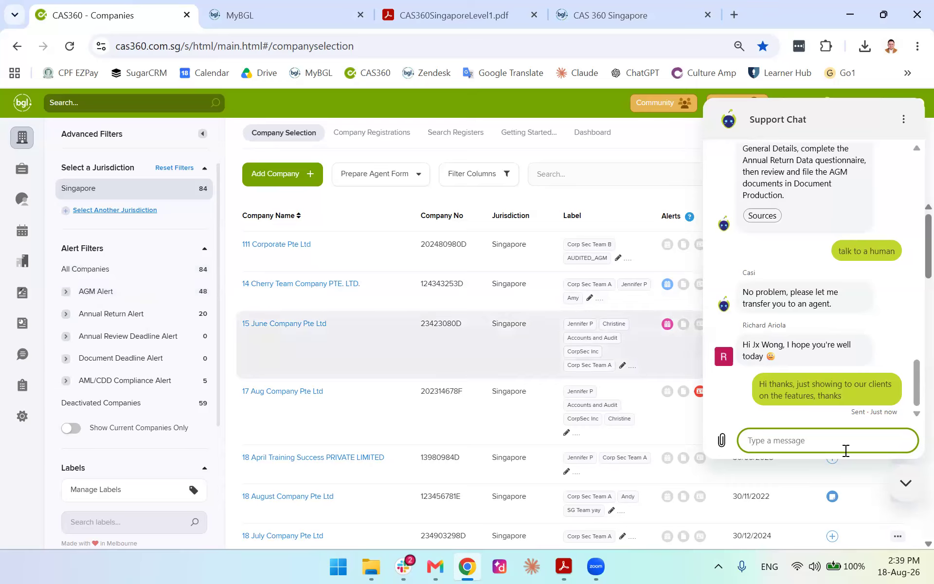
pyautogui.click(906, 483)
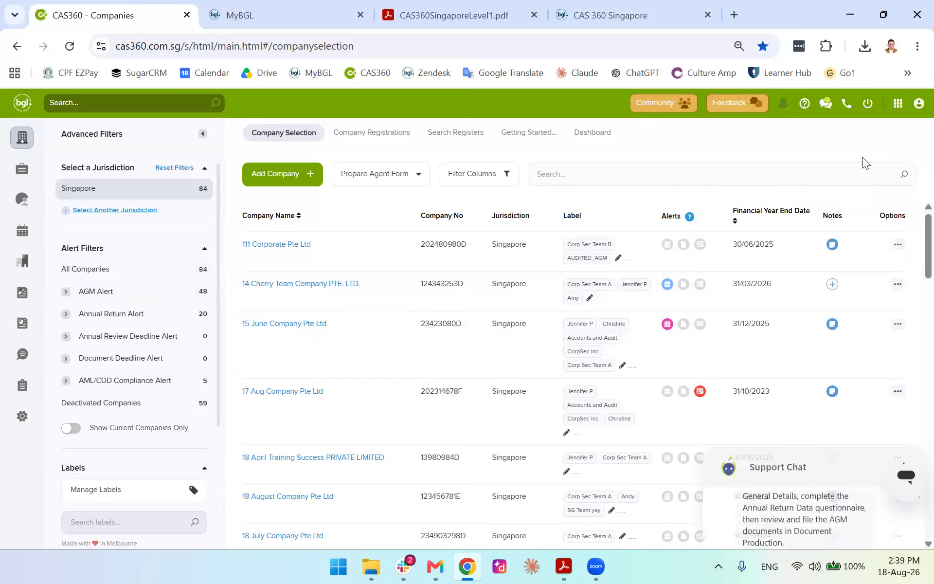
# Search the support help panel for 'annual return'
pyautogui.click(847, 102)
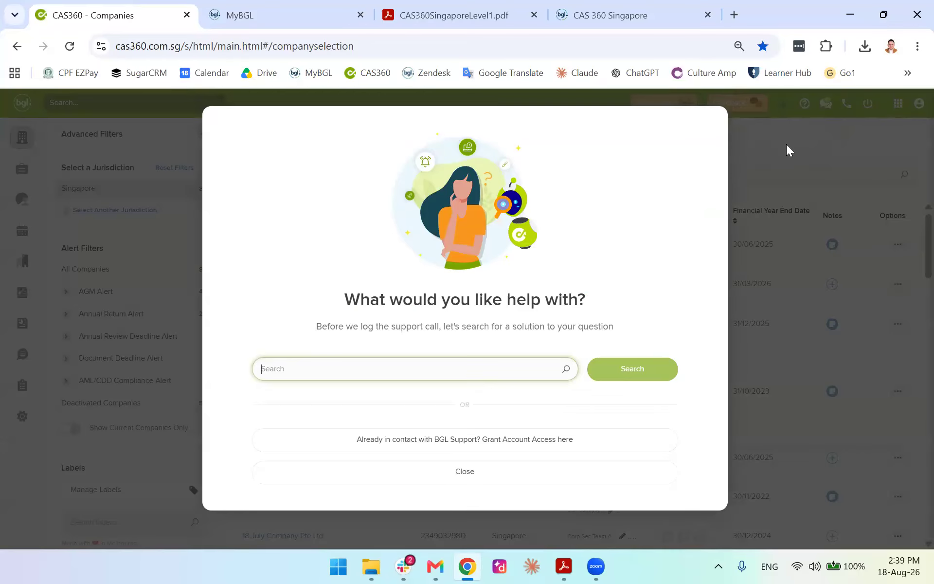
pyautogui.click(509, 474)
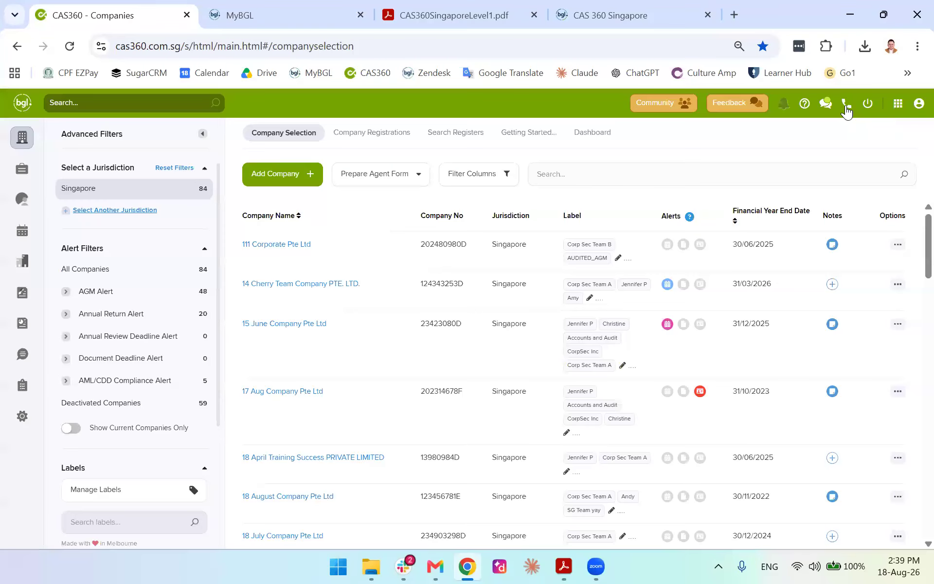
pyautogui.click(846, 105)
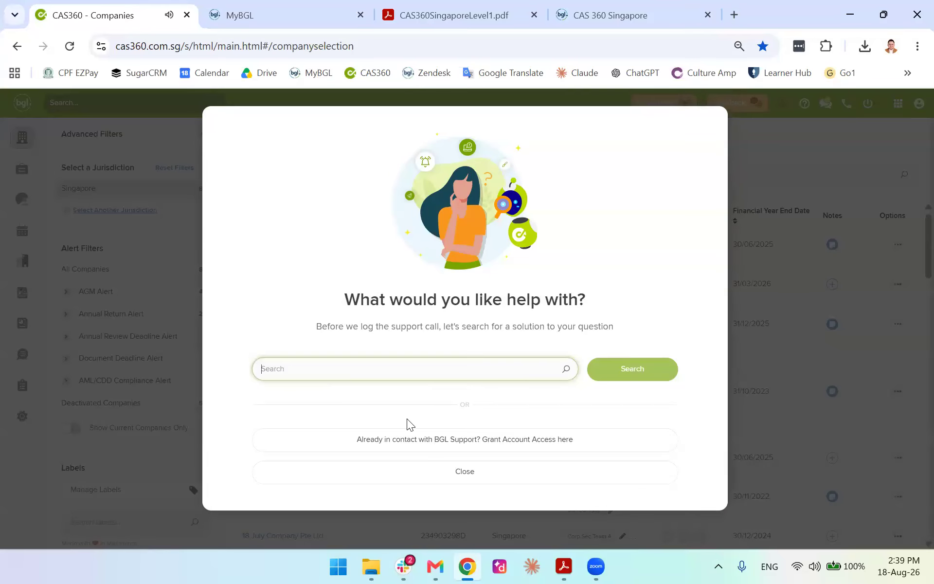
pyautogui.write('an')
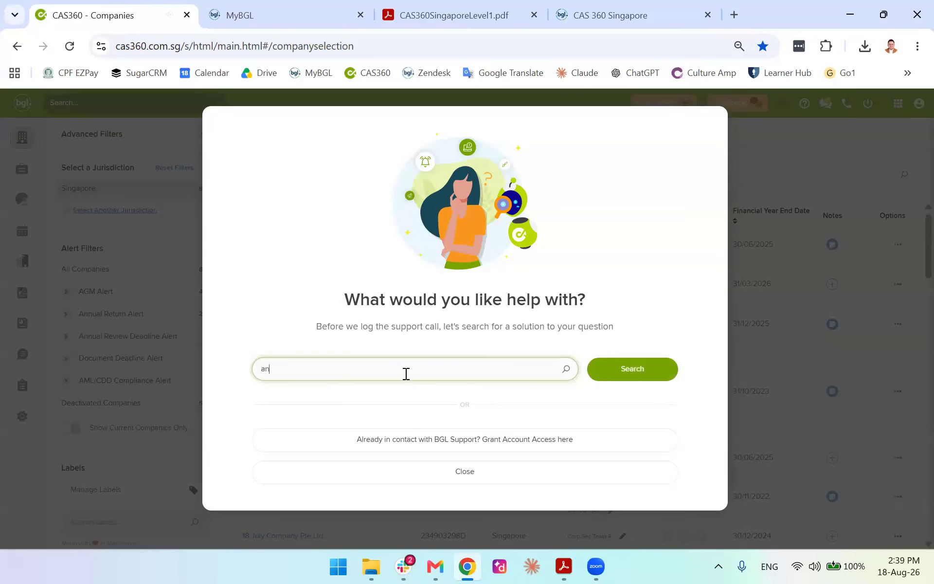
pyautogui.write('nual return')
pyautogui.press('Return')
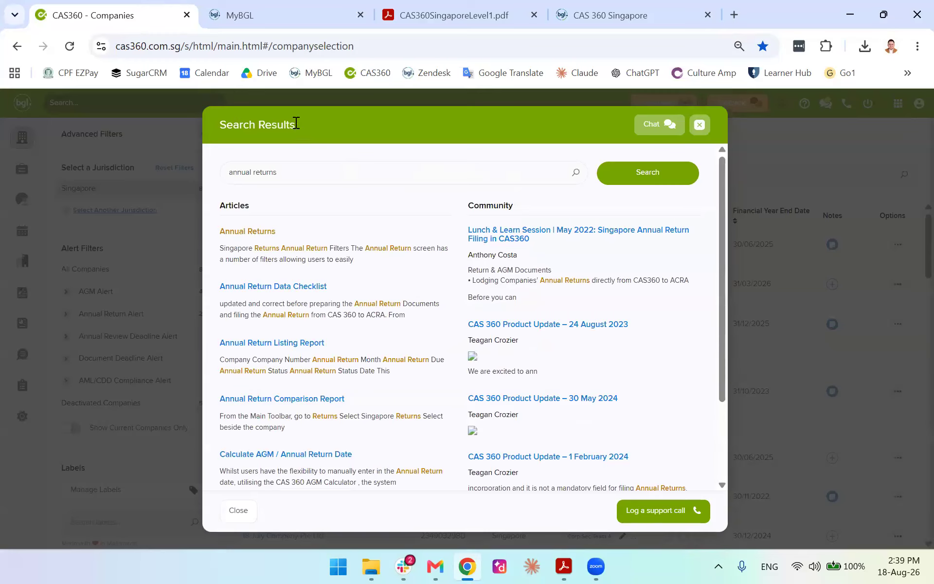
# Look through the annual return articles and community posts in the search results
pyautogui.tripleClick(221, 126)
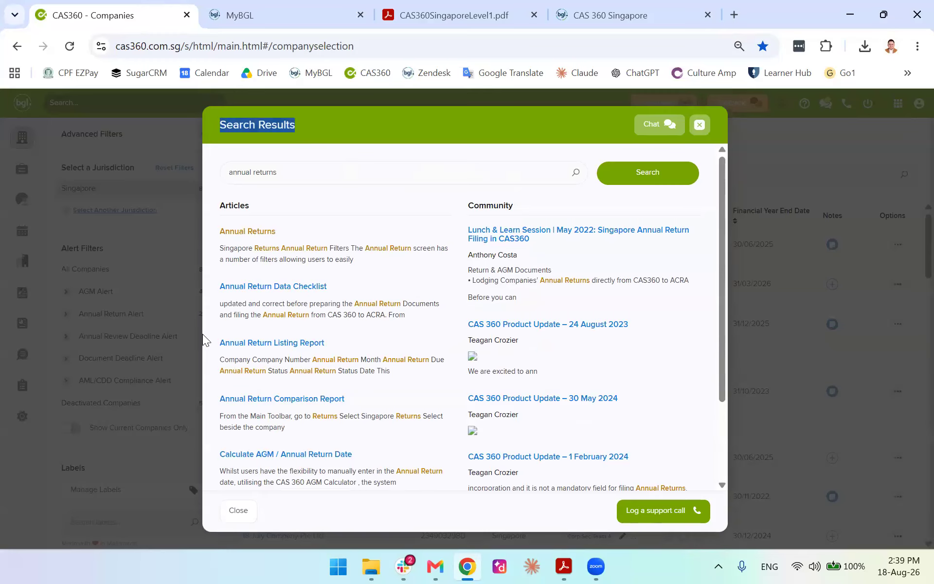
pyautogui.scroll(-2, 506, 348)
pyautogui.scroll(2, 319, 355)
pyautogui.scroll(-2, 424, 349)
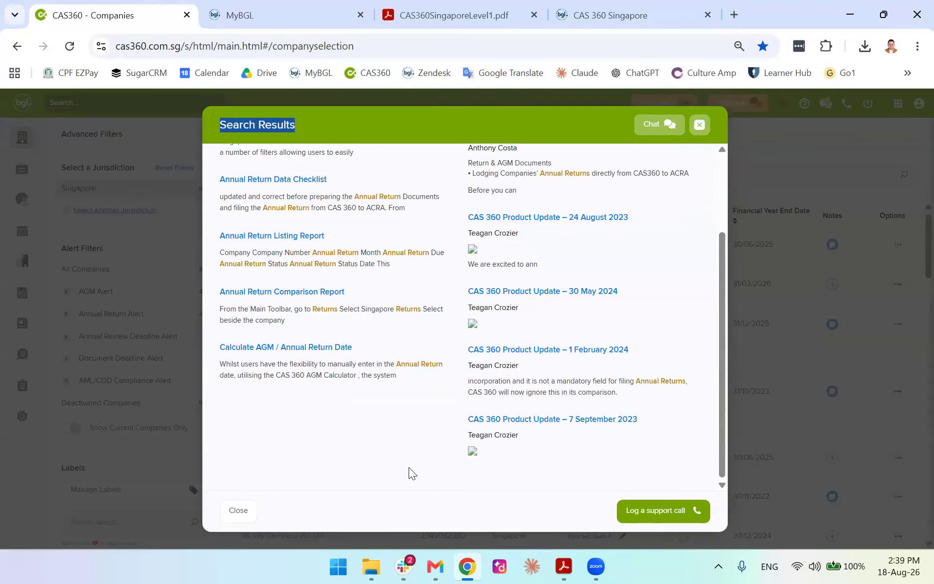
pyautogui.click(634, 512)
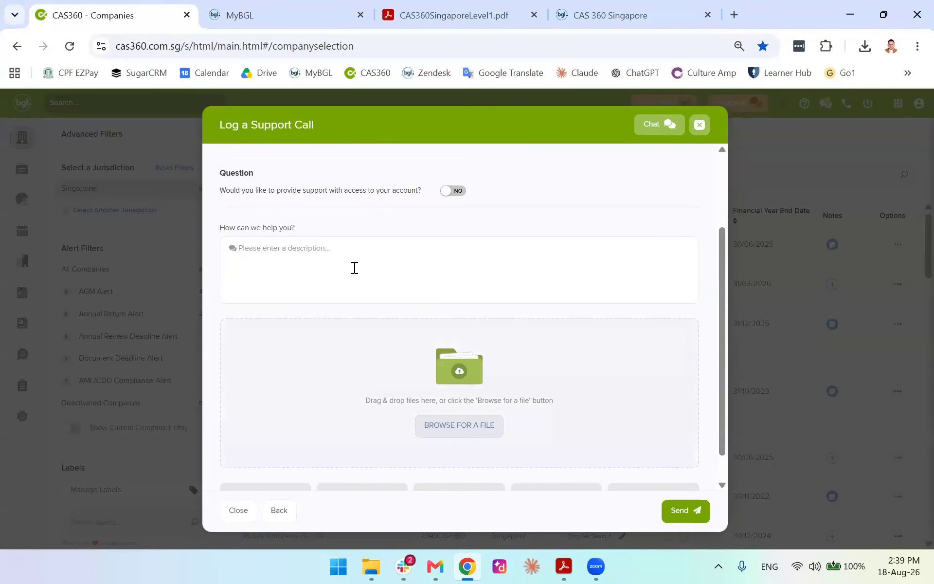
# Fill the 'How can we help you?' description with placeholder text 'sadjskbafkaflkasbfkabsf'
pyautogui.click(303, 256)
pyautogui.write('sadjskbafkaflkasbfkabsf')
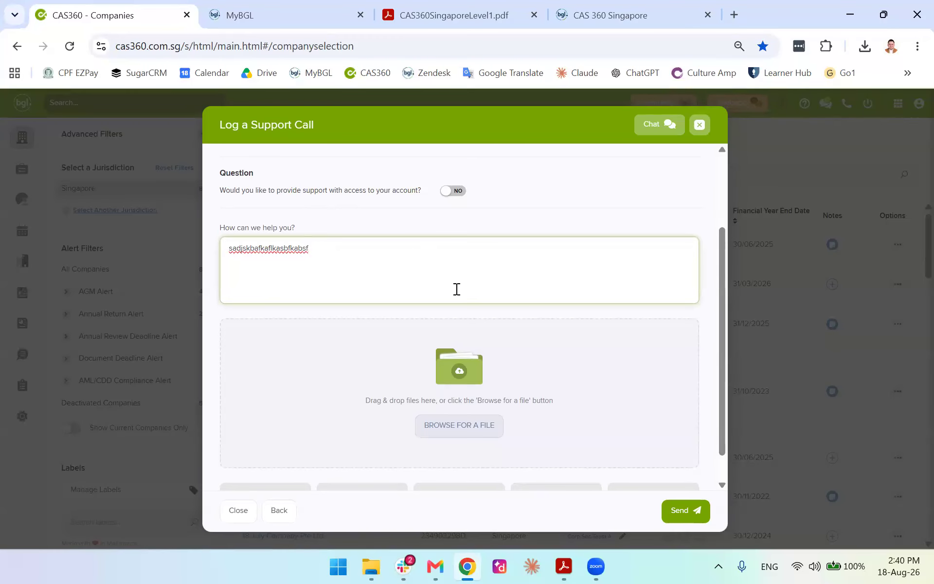
pyautogui.scroll(-1, 478, 356)
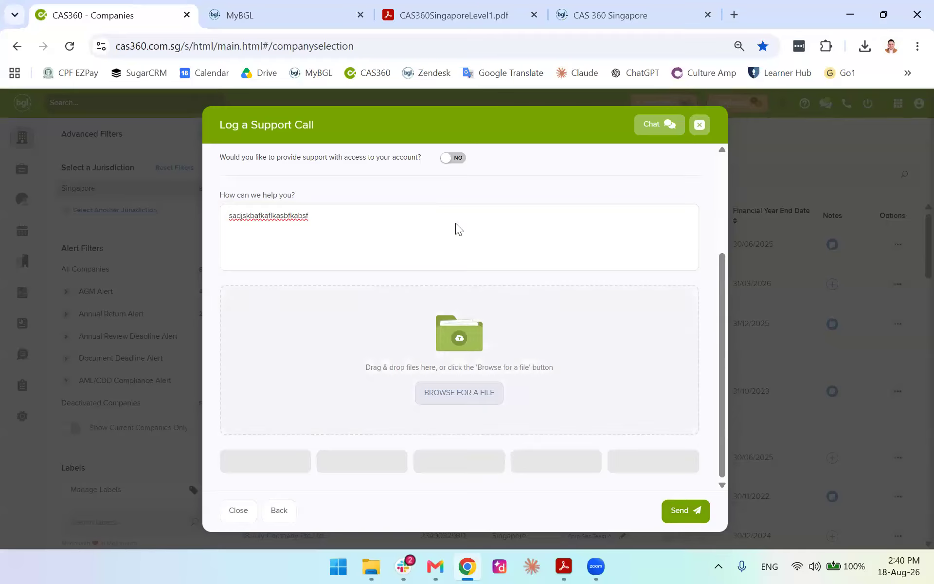
pyautogui.scroll(3, 457, 226)
# Set the problem statement to Annual Reviews, choose Telephone response, and enter a contact phone number
pyautogui.click(547, 239)
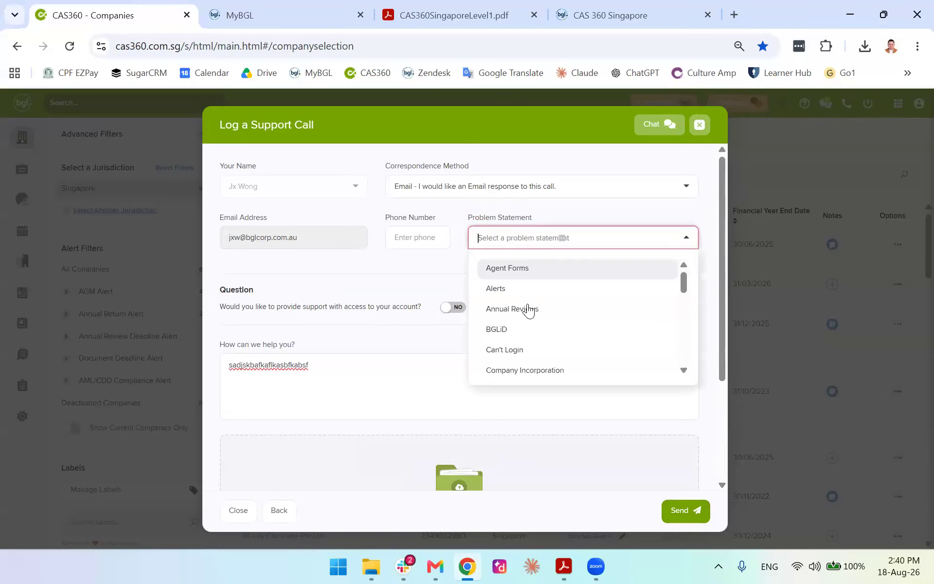
pyautogui.click(524, 312)
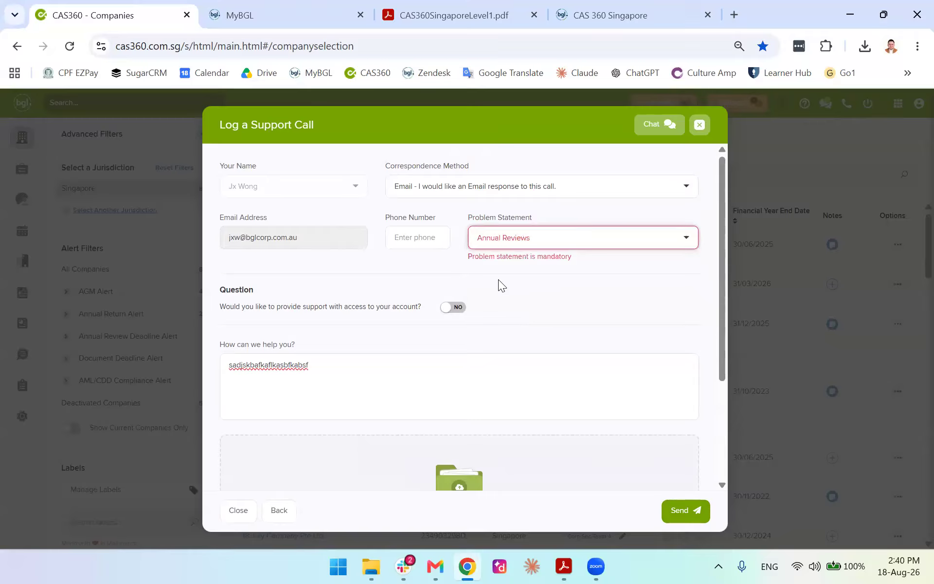
pyautogui.click(560, 186)
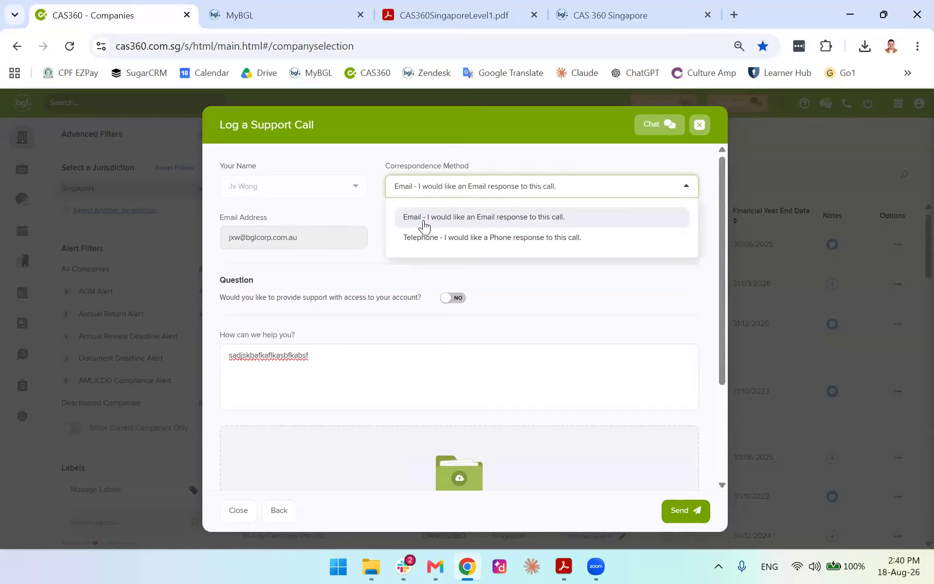
pyautogui.click(425, 239)
pyautogui.click(445, 191)
pyautogui.click(448, 216)
pyautogui.click(422, 237)
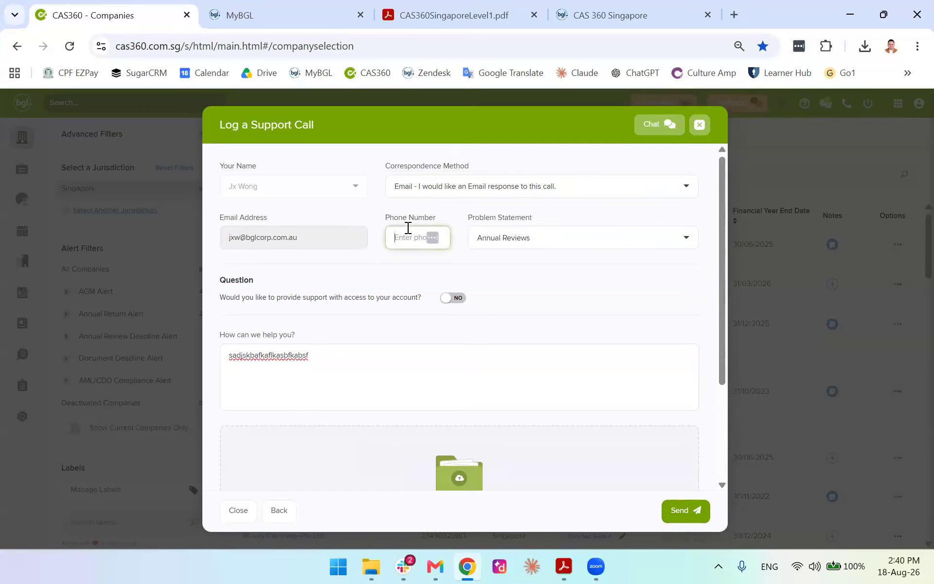
pyautogui.click(455, 191)
pyautogui.click(436, 239)
pyautogui.click(400, 237)
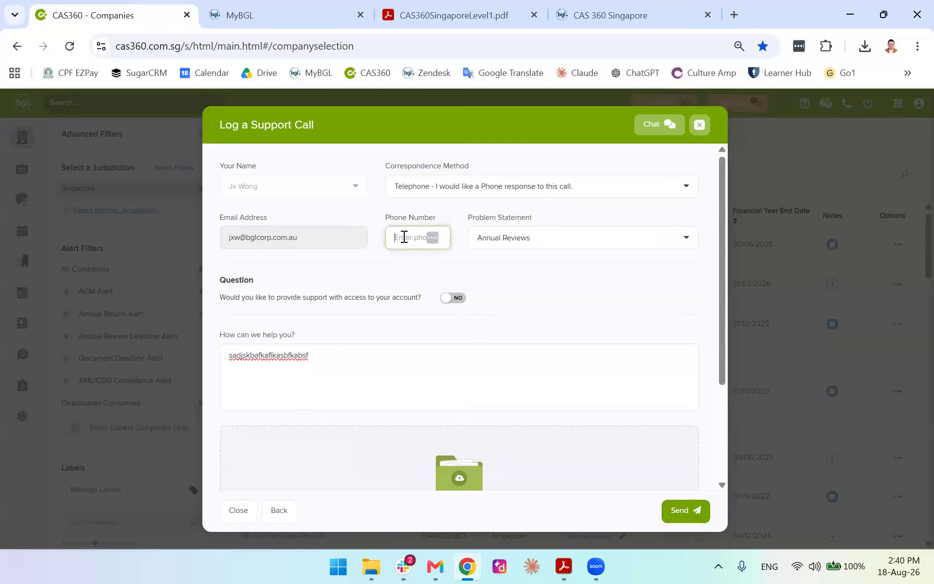
pyautogui.write('43634643')
# Keep Telephone as the correspondence method, then close the support call form unsent
pyautogui.click(470, 186)
pyautogui.click(511, 221)
pyautogui.scroll(-3, 584, 365)
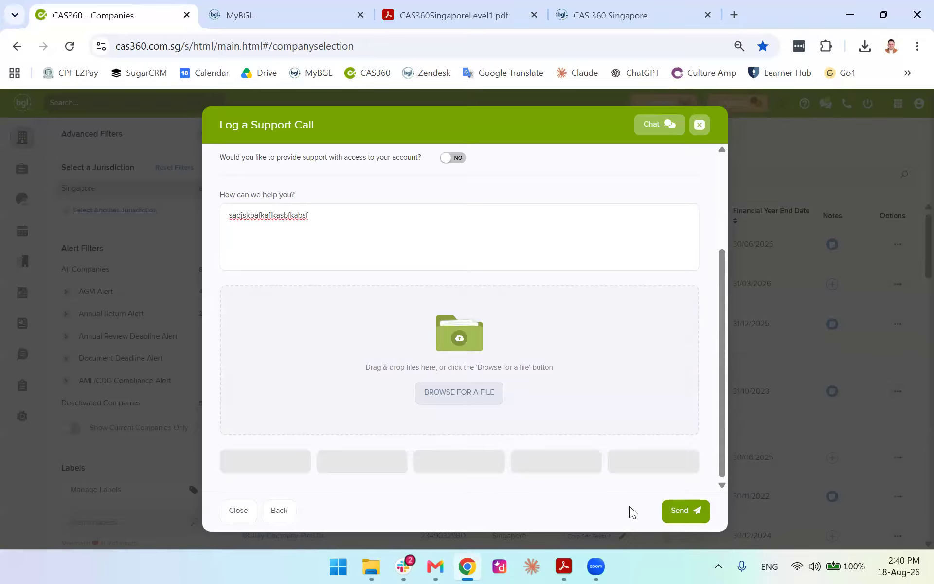
pyautogui.scroll(3, 555, 215)
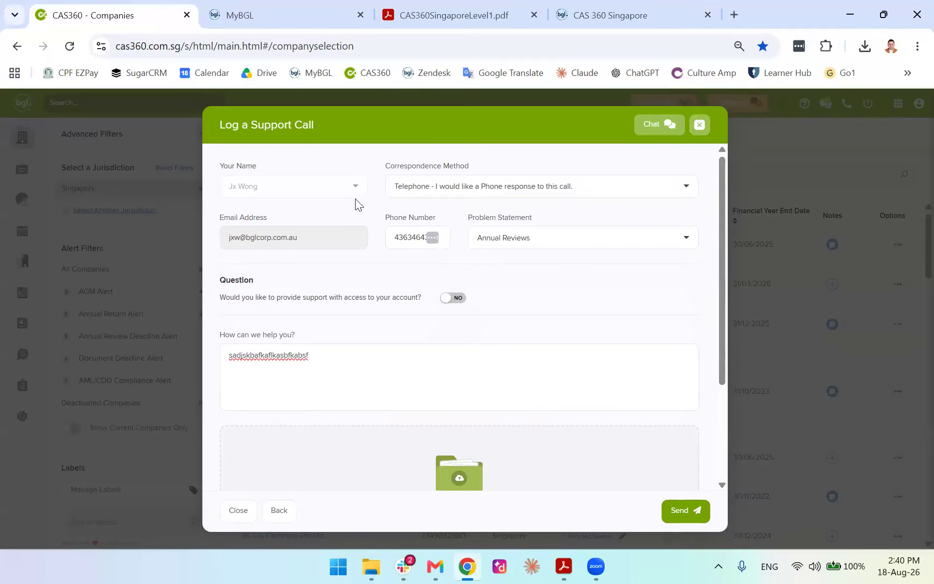
pyautogui.click(449, 185)
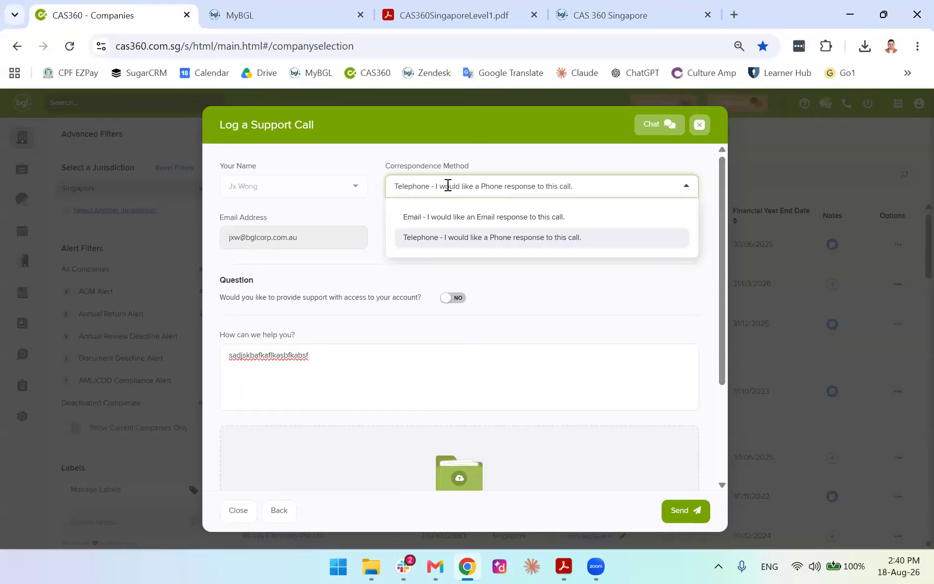
pyautogui.click(449, 186)
pyautogui.click(449, 186)
pyautogui.click(603, 159)
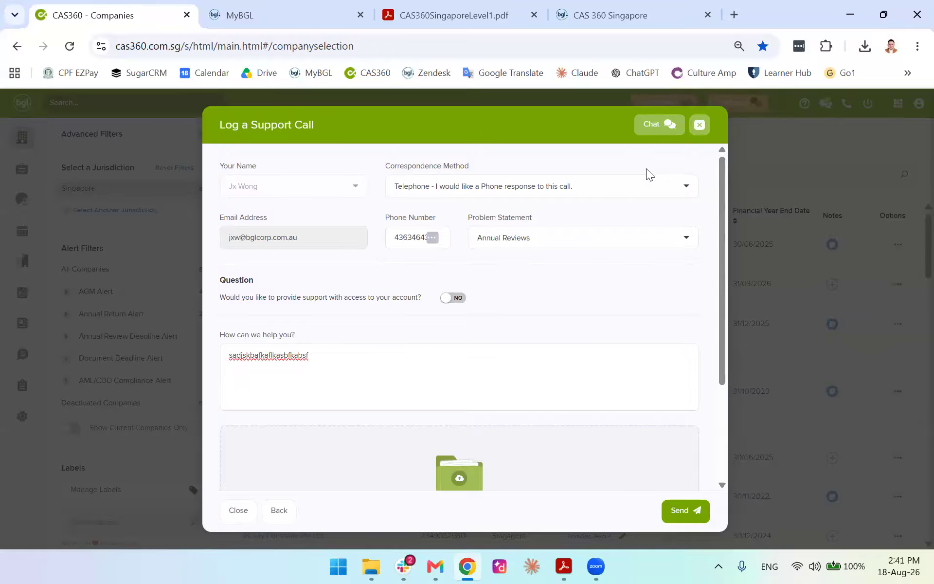
pyautogui.click(699, 125)
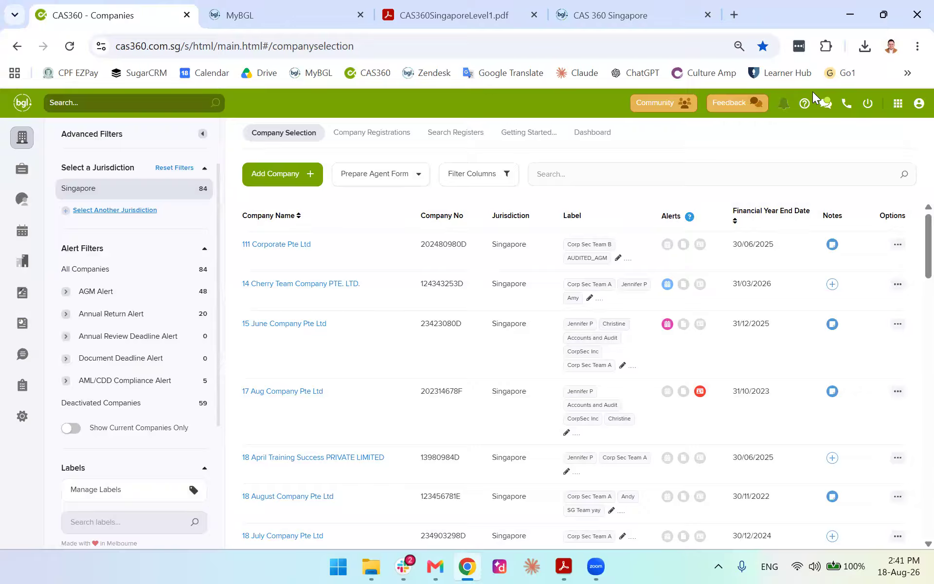
pyautogui.click(784, 105)
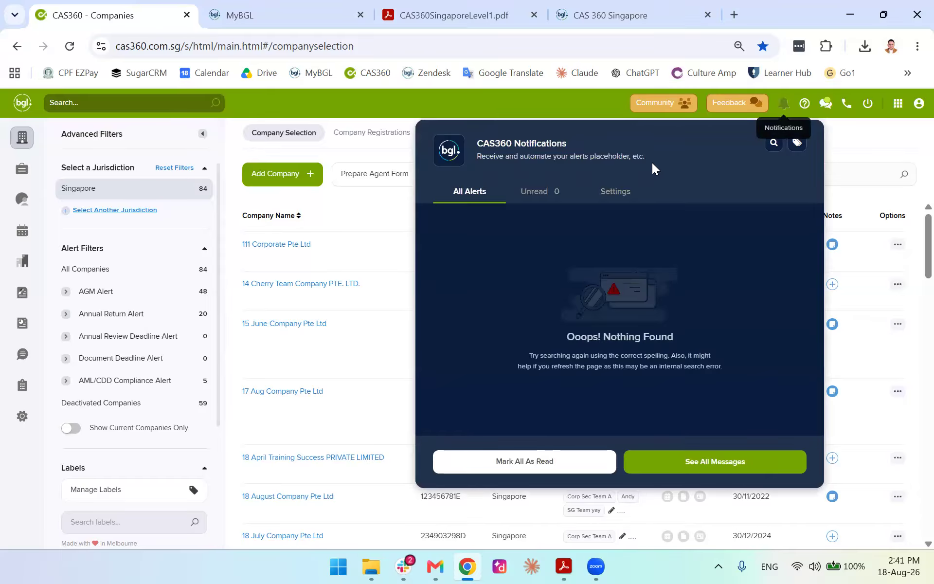
pyautogui.click(608, 192)
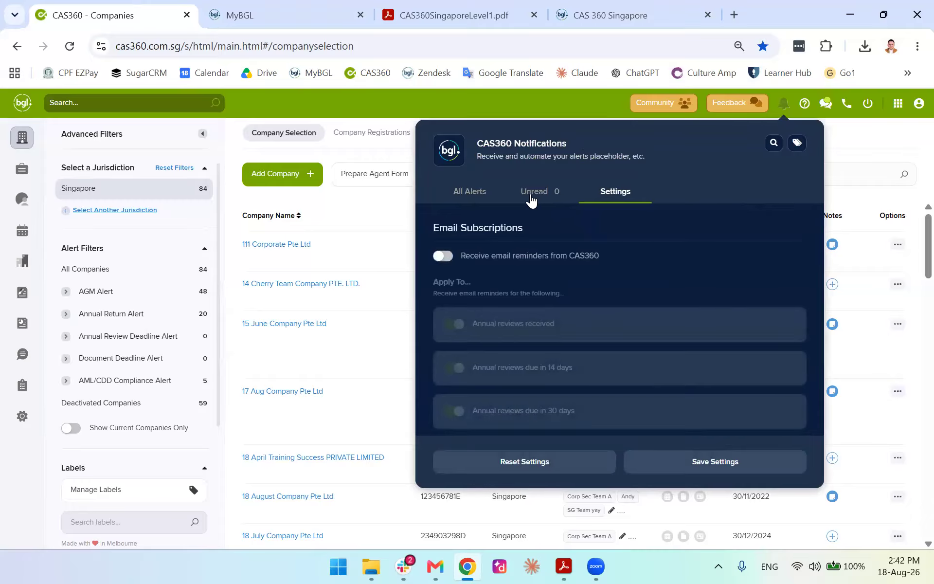
pyautogui.click(529, 197)
pyautogui.click(600, 196)
pyautogui.scroll(-2, 549, 328)
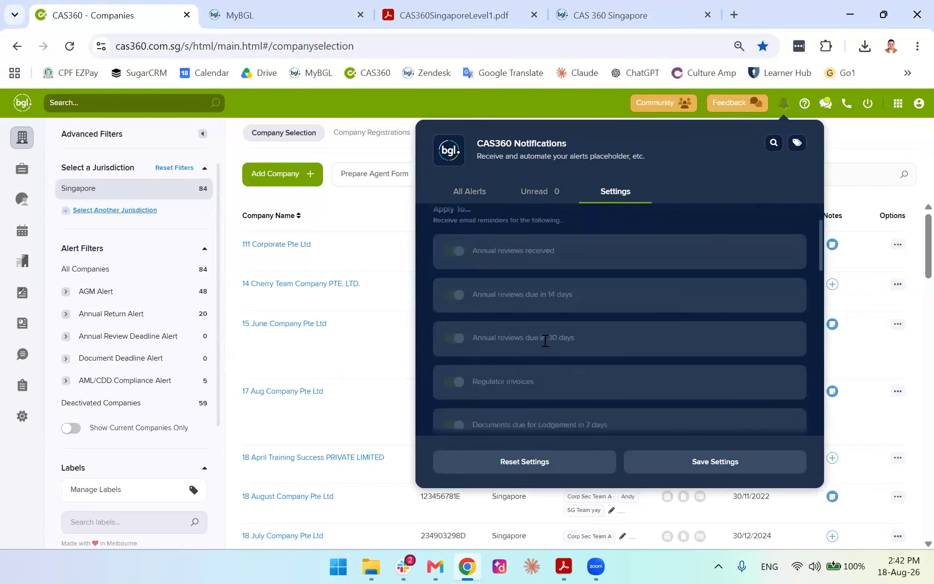
pyautogui.scroll(-2, 530, 340)
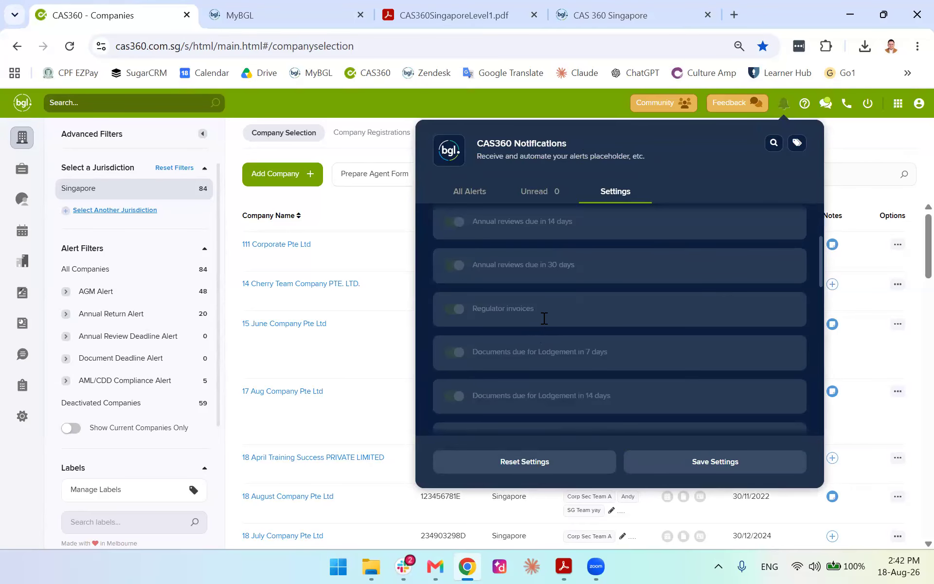
pyautogui.scroll(-2, 546, 317)
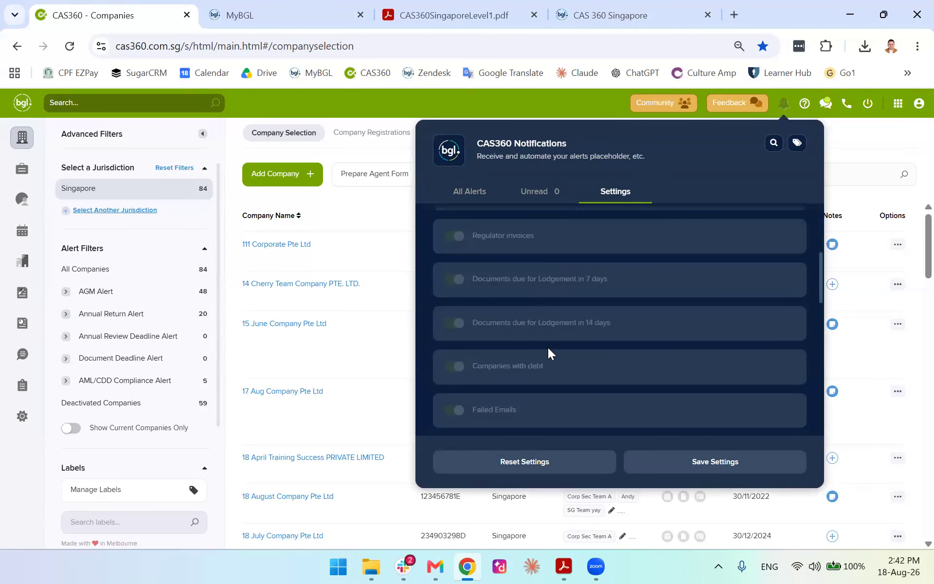
pyautogui.scroll(-6, 548, 347)
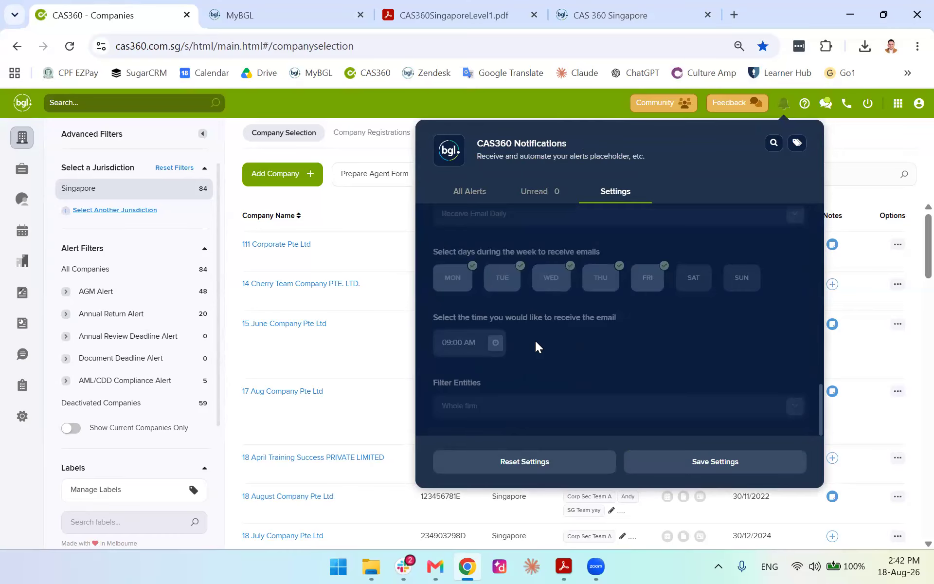
pyautogui.scroll(8, 536, 340)
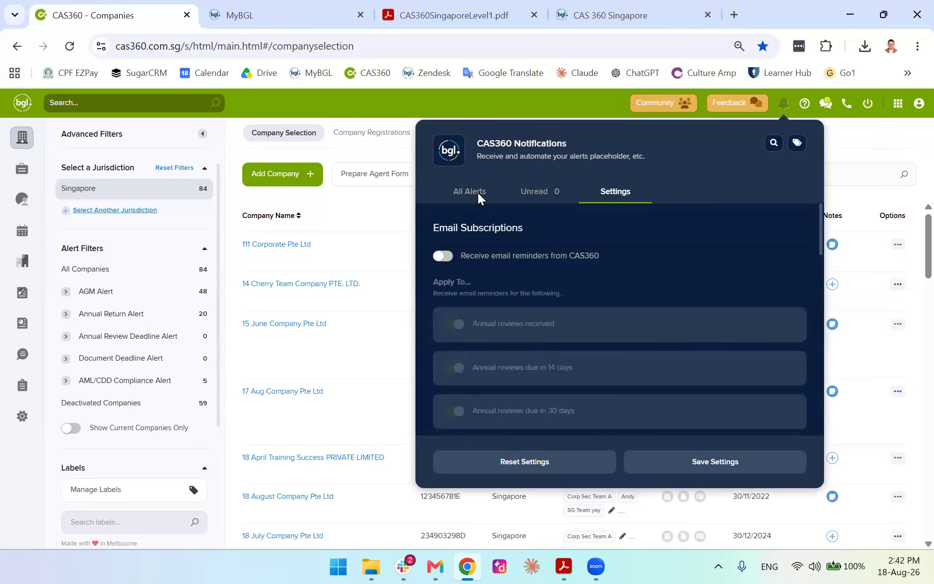
pyautogui.click(477, 192)
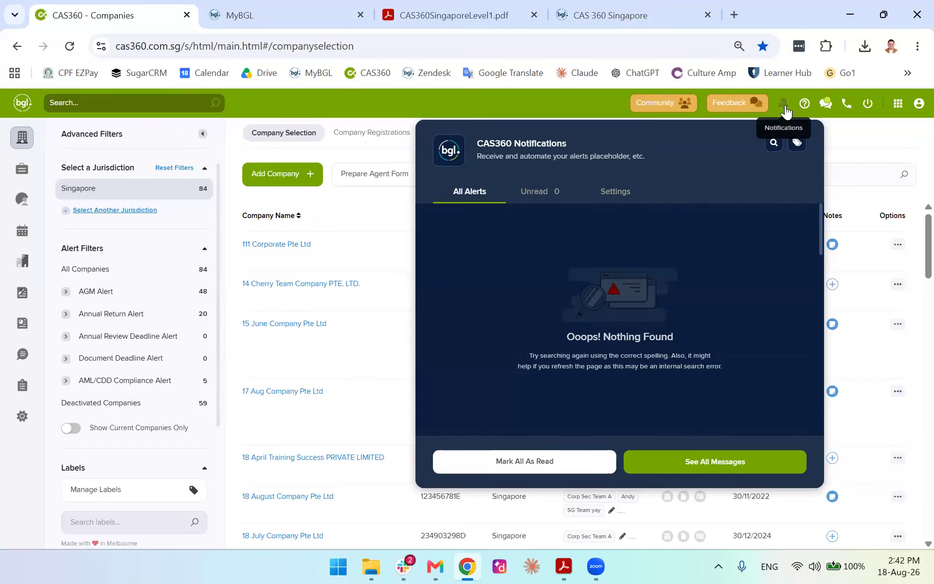
pyautogui.click(845, 126)
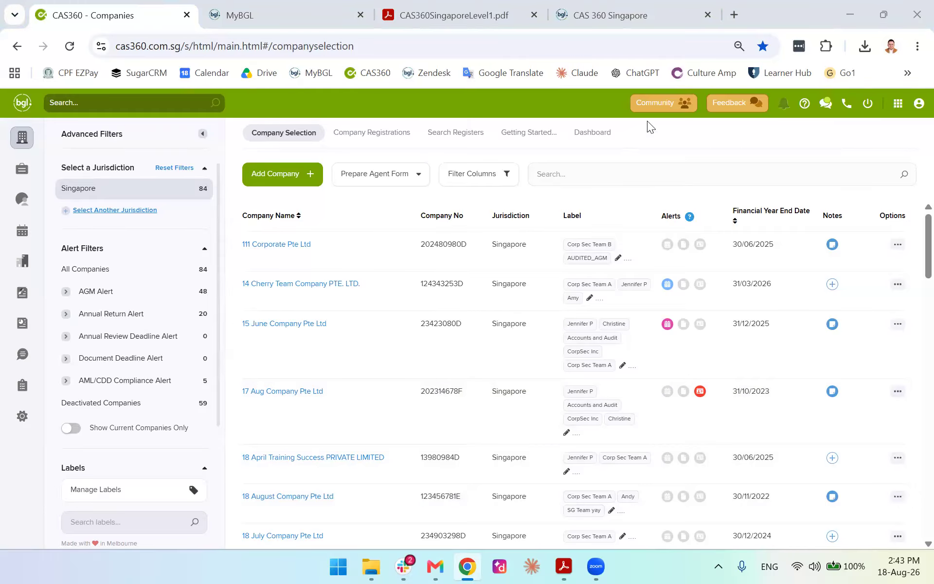
# In the notification settings, switch on 'Receive email reminders from CAS360'
pyautogui.click(780, 104)
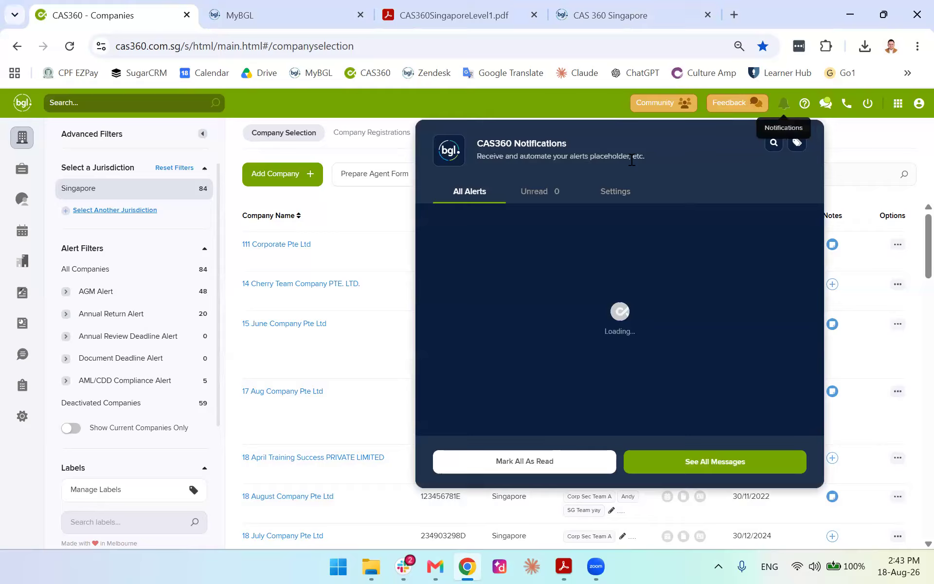
pyautogui.click(617, 191)
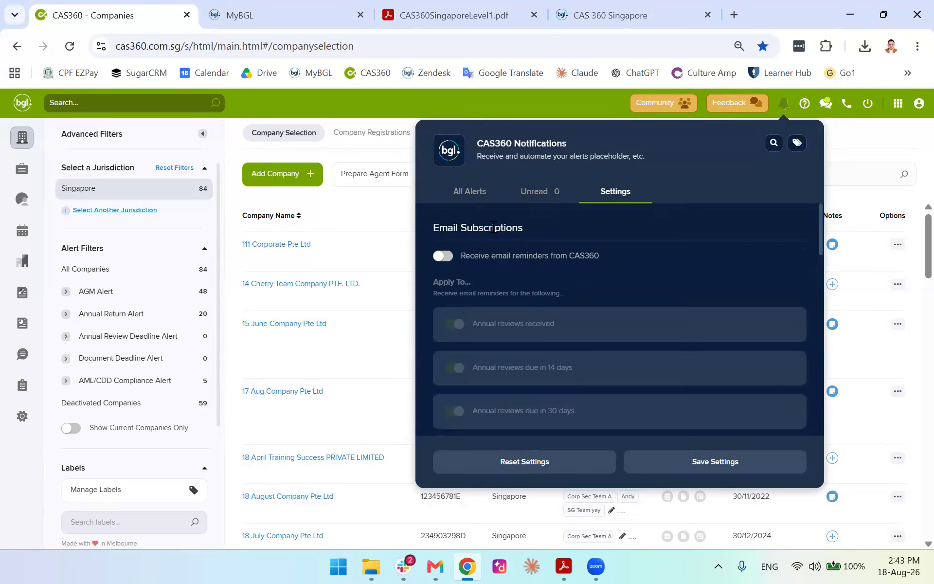
pyautogui.click(444, 256)
pyautogui.moveTo(532, 228); pyautogui.dragTo(408, 247)
# Re-enable email reminders in notification settings, save the settings, and close the panel
pyautogui.click(782, 101)
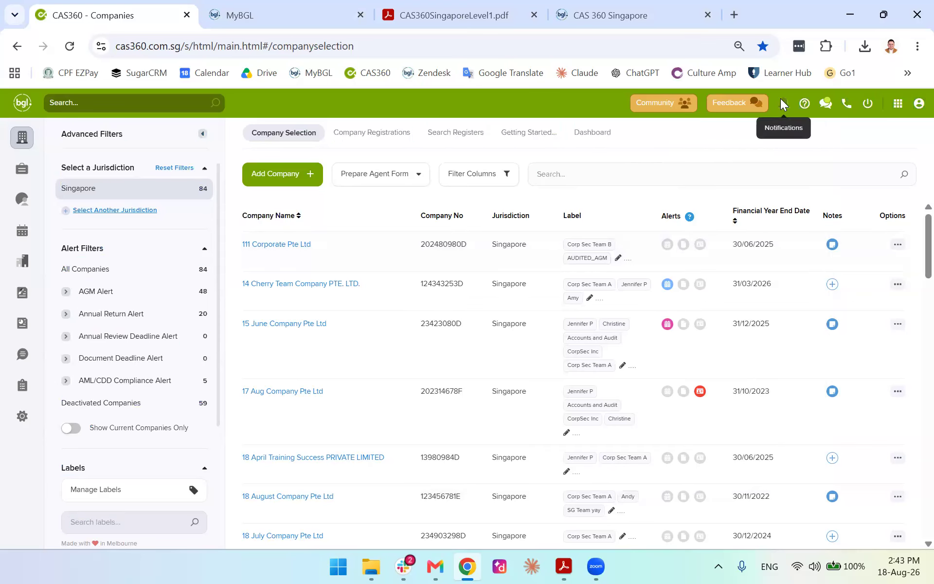
pyautogui.click(606, 192)
pyautogui.click(443, 255)
pyautogui.scroll(-8, 629, 311)
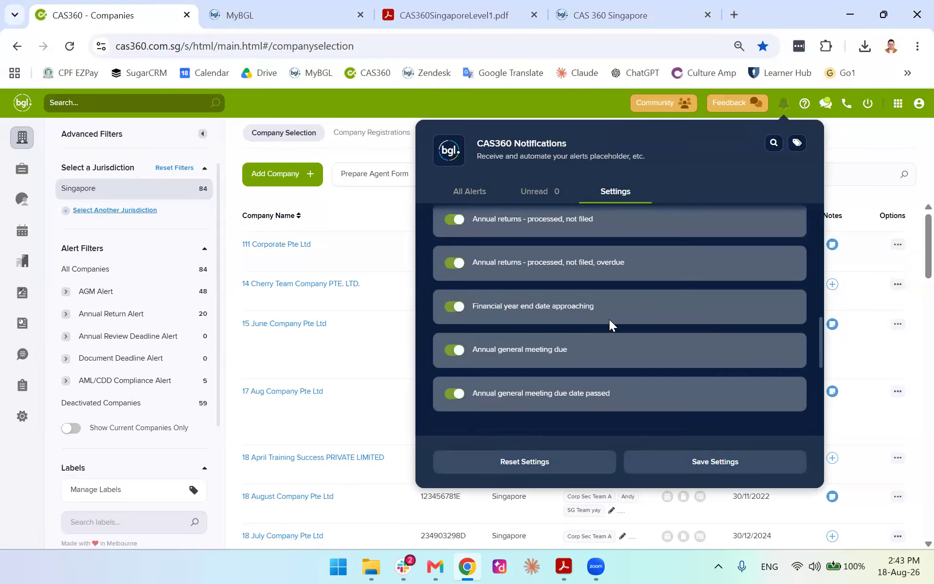
pyautogui.scroll(-5, 611, 325)
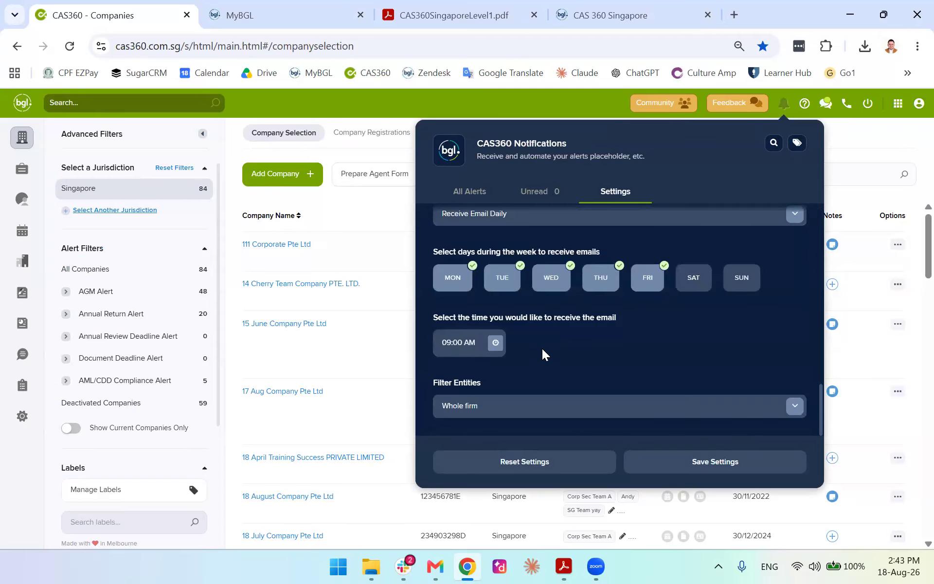
pyautogui.scroll(12, 556, 348)
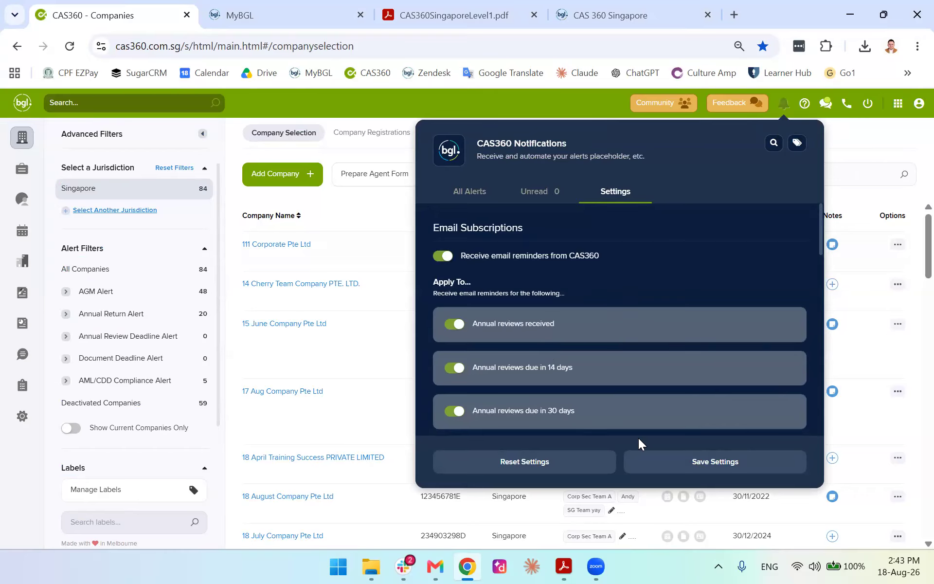
pyautogui.click(690, 463)
pyautogui.click(845, 137)
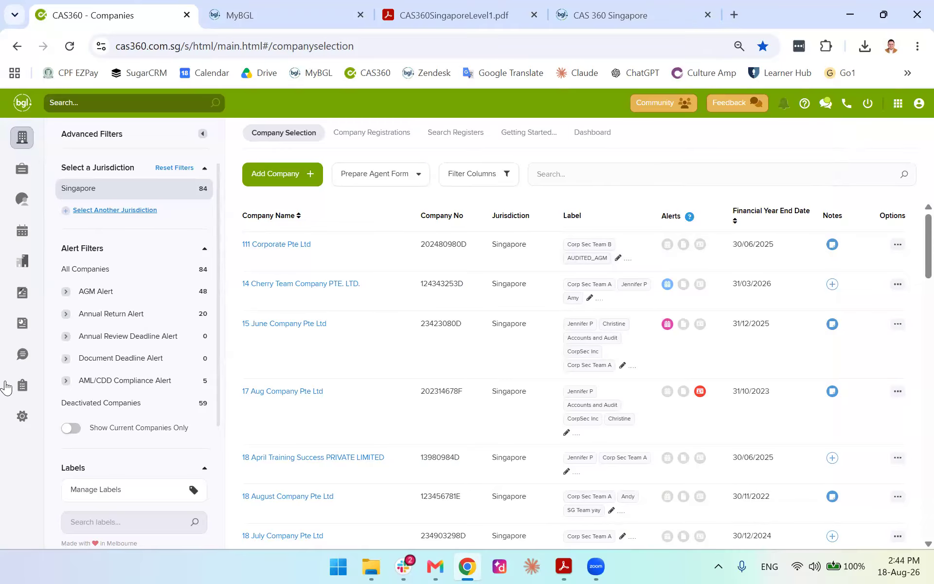
# Open Lodgement / Agent Settings and review the eleven agents' ACRA authorisation status
pyautogui.click(21, 416)
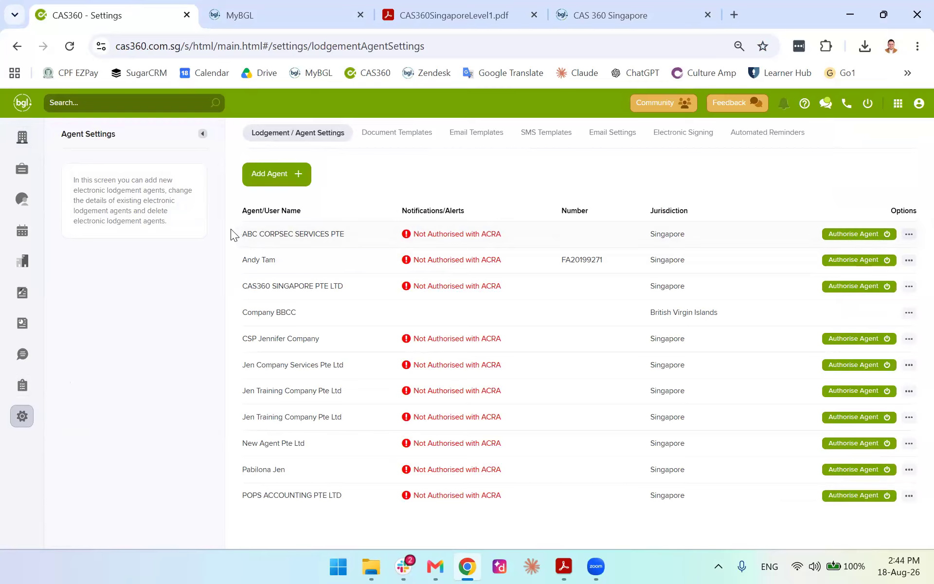
pyautogui.moveTo(230, 229); pyautogui.dragTo(440, 304)
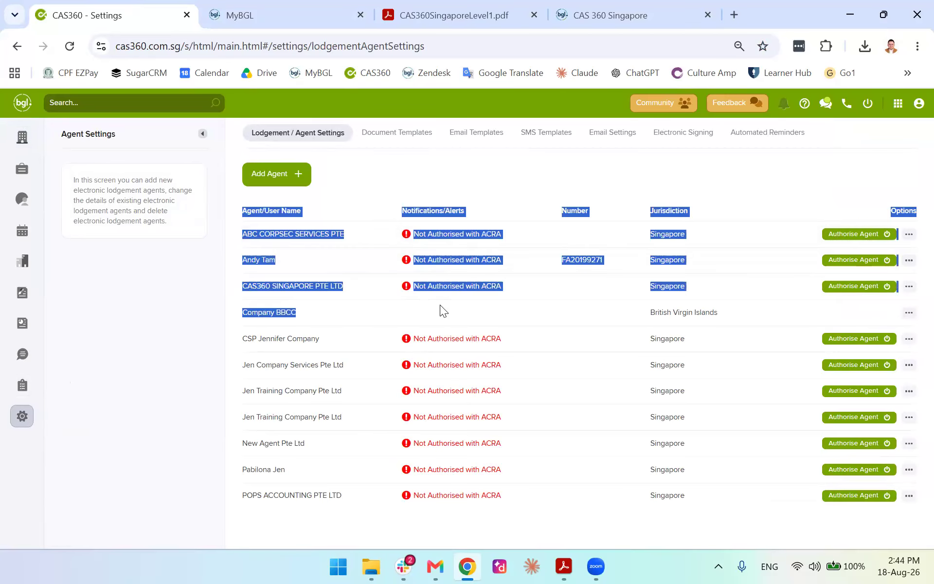
pyautogui.click(378, 179)
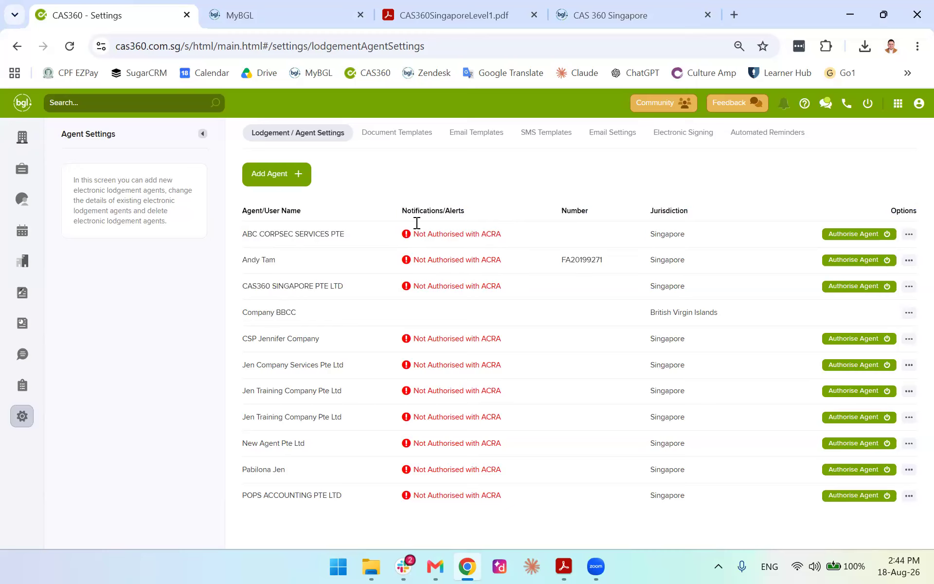
# Start a new registered agent with Singapore jurisdiction and pick a contact as the agent name
pyautogui.click(278, 174)
pyautogui.click(573, 186)
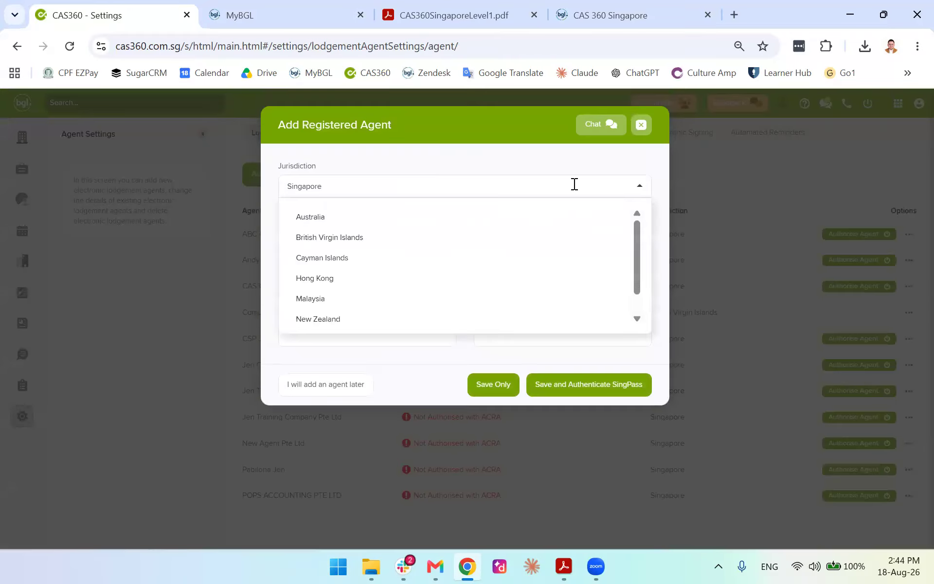
pyautogui.click(574, 191)
pyautogui.click(438, 234)
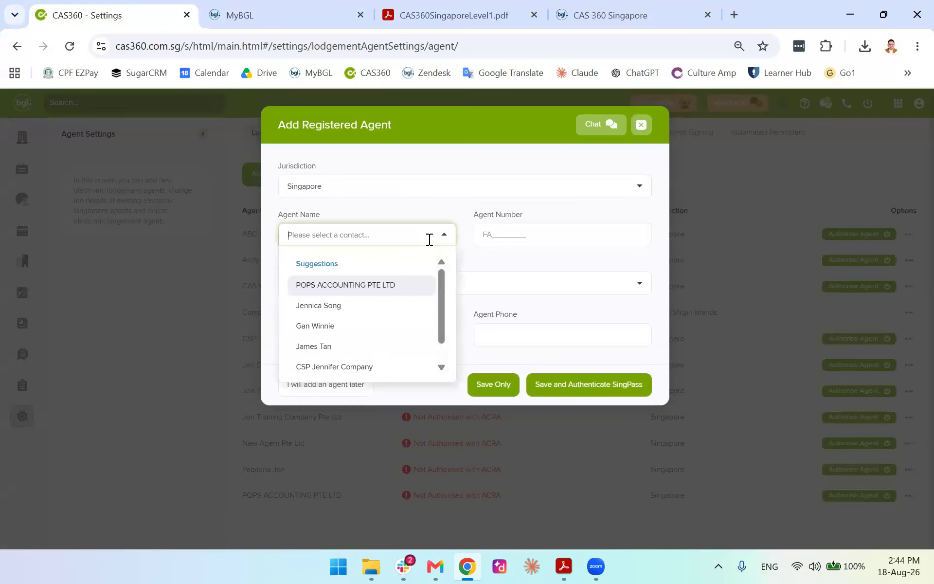
pyautogui.click(462, 191)
pyautogui.click(432, 185)
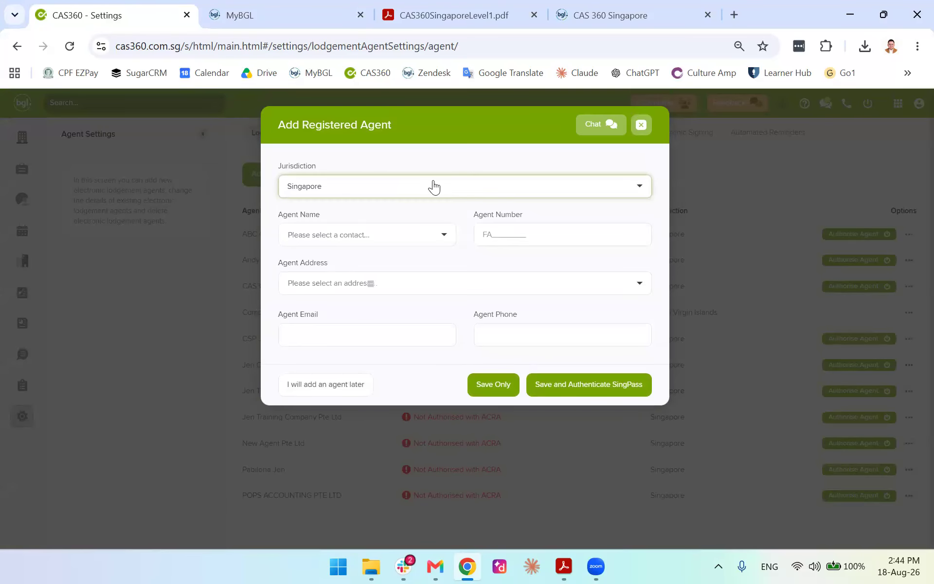
pyautogui.click(412, 239)
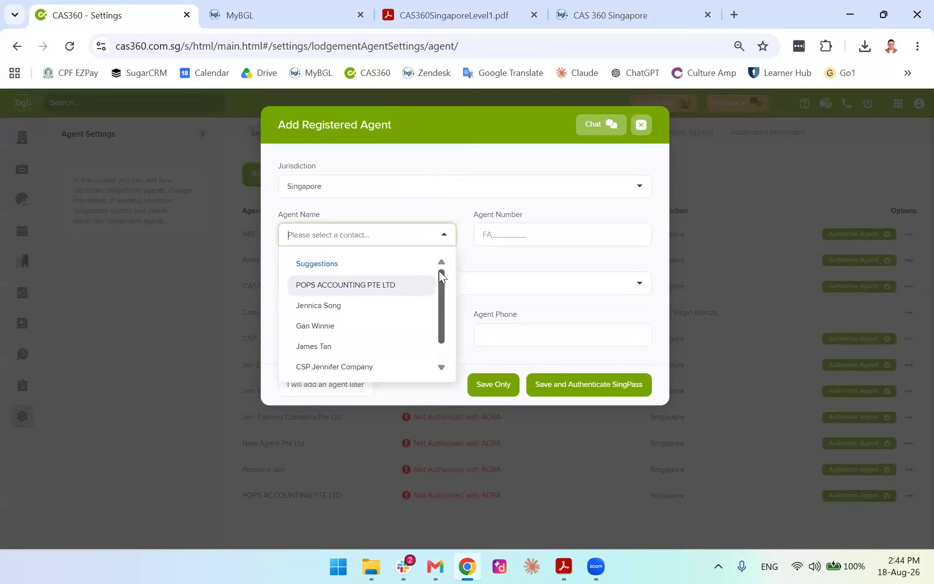
pyautogui.moveTo(439, 272); pyautogui.dragTo(439, 333)
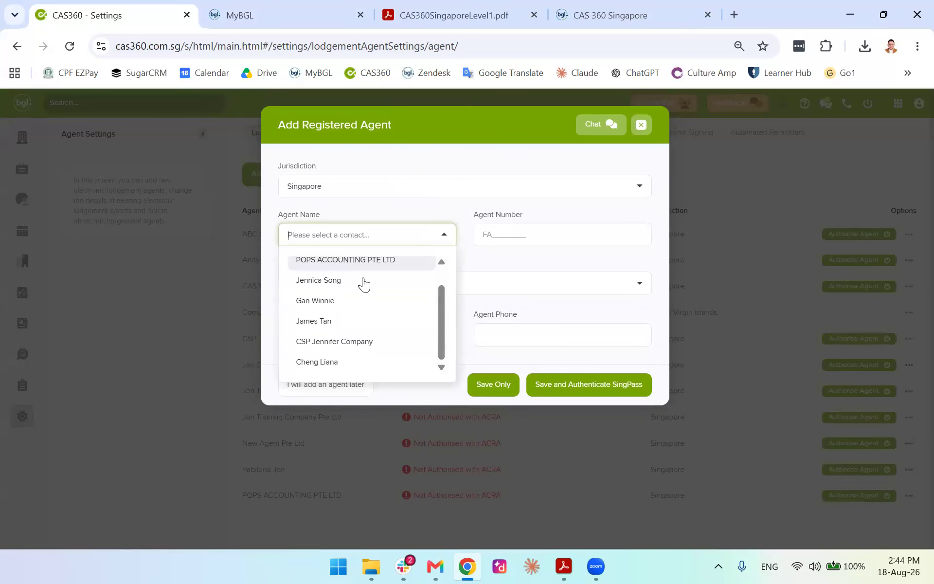
pyautogui.click(317, 286)
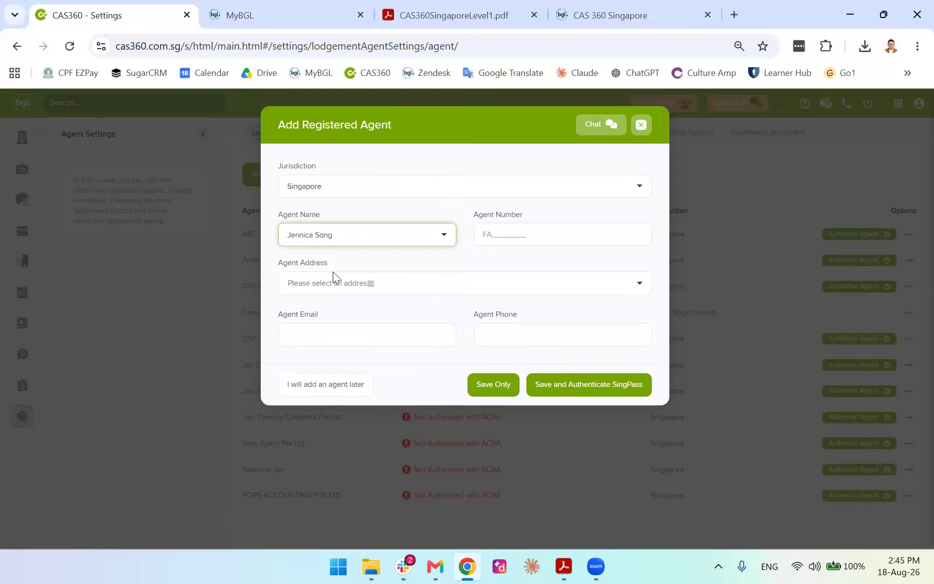
# Enter the agent number, the first matching address, and the agent's e-mail
pyautogui.click(517, 235)
pyautogui.write('32325325325325')
pyautogui.click(409, 283)
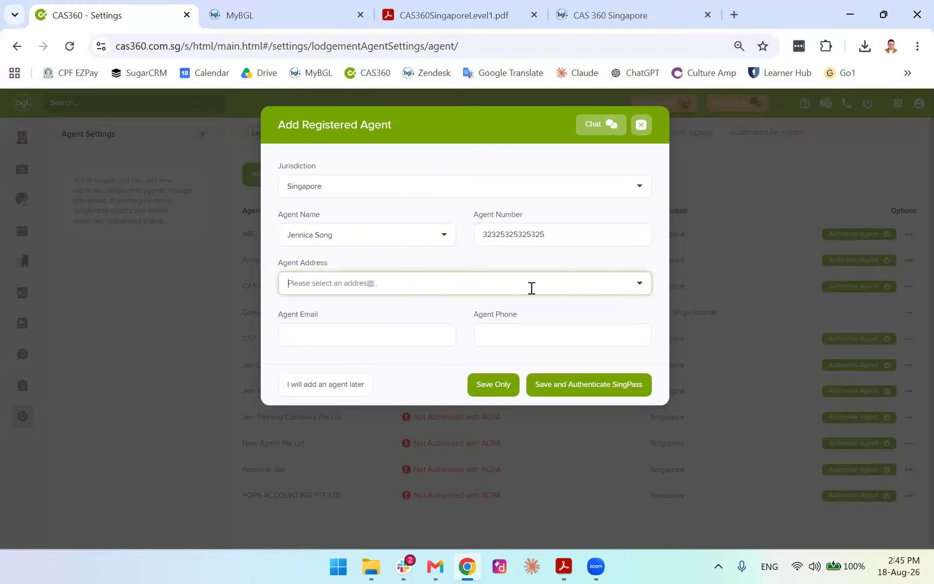
pyautogui.write('1')
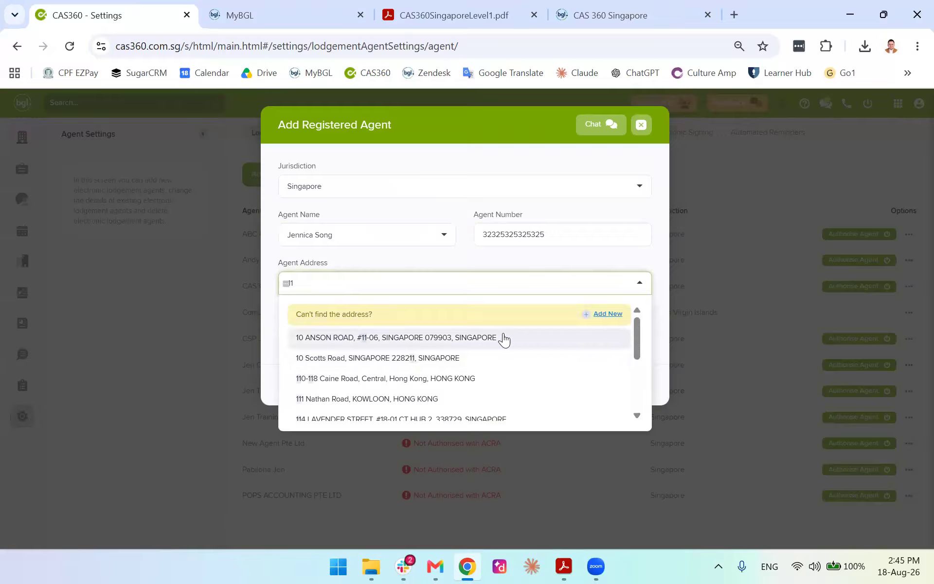
pyautogui.click(487, 339)
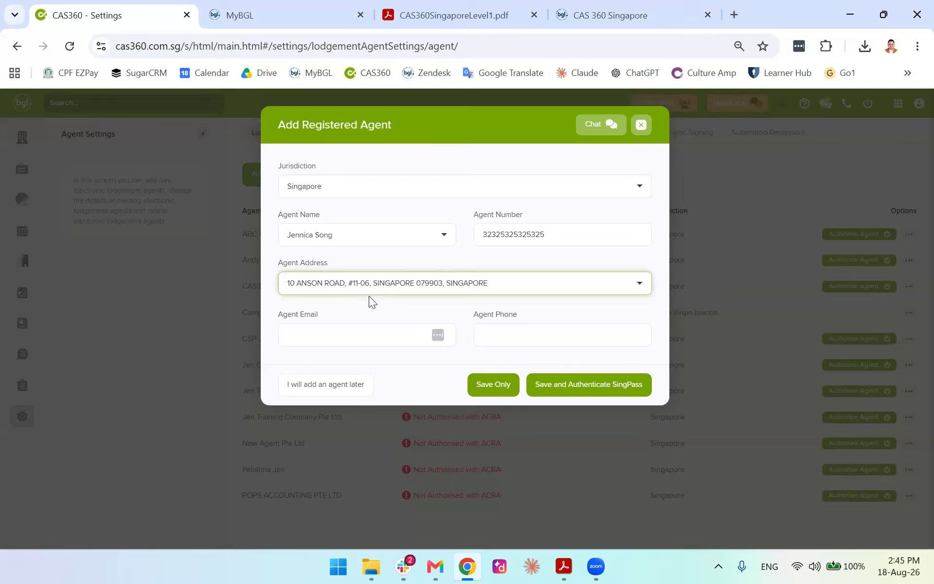
pyautogui.click(507, 384)
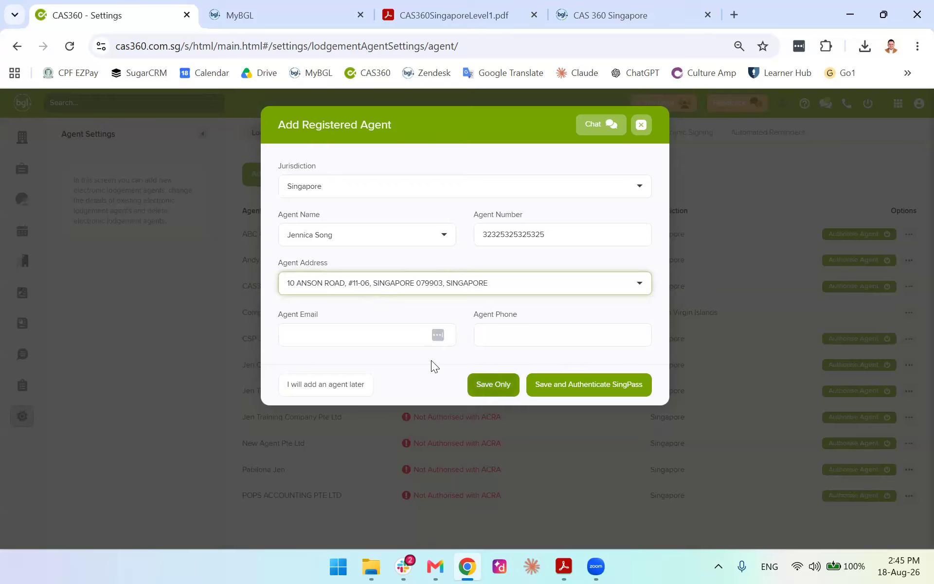
pyautogui.click(388, 332)
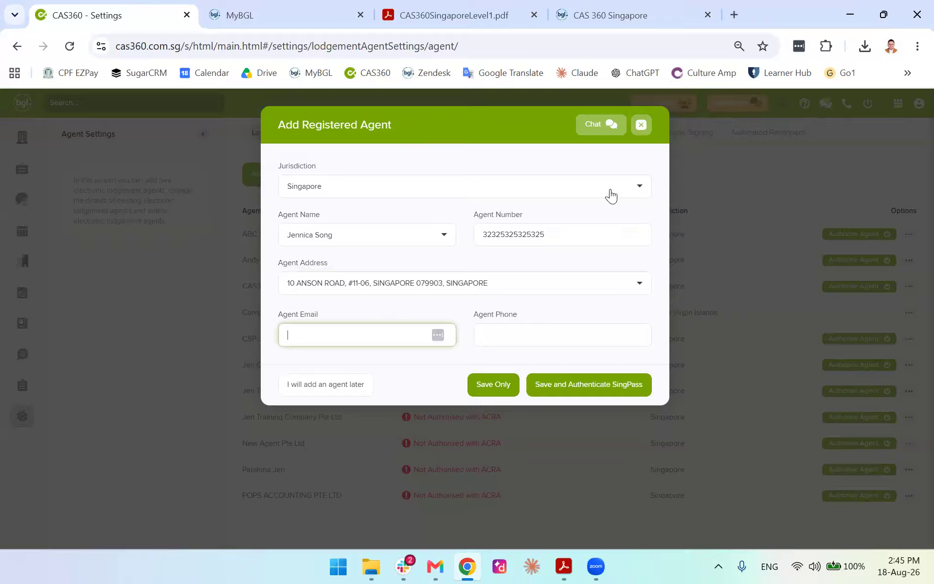
# Try saving, revise the rejected agent number twice, then close the form without saving
pyautogui.click(503, 386)
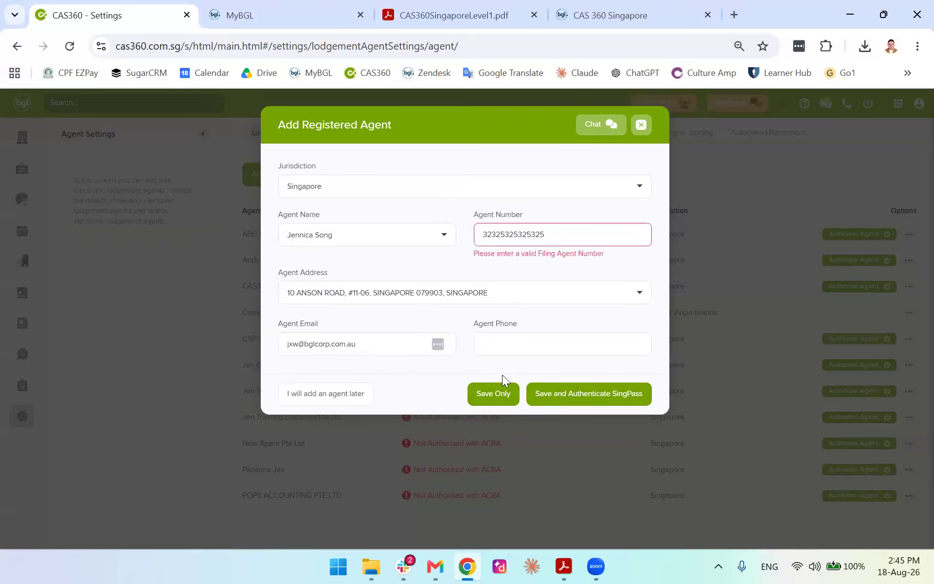
pyautogui.doubleClick(566, 233)
pyautogui.write('21124214')
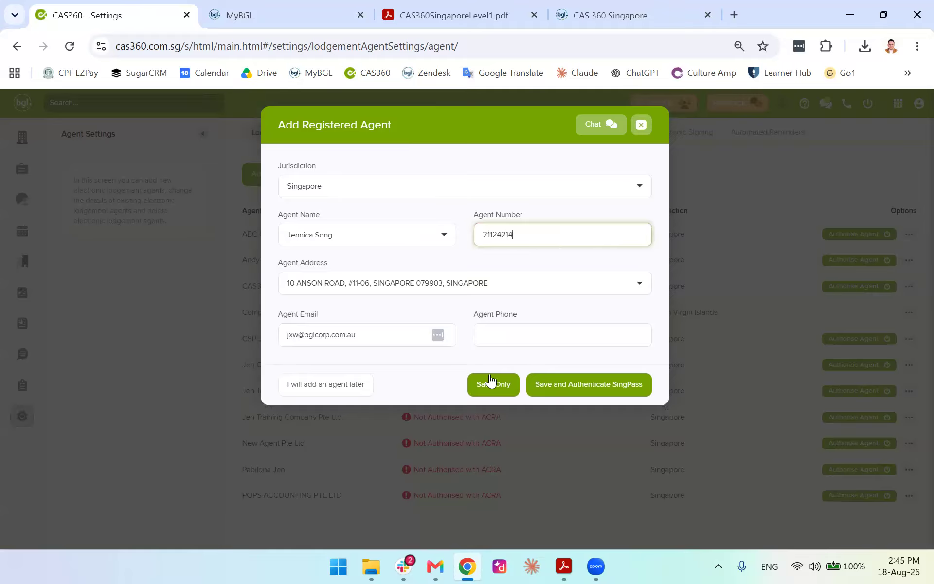
pyautogui.click(492, 384)
pyautogui.click(546, 241)
pyautogui.write('4')
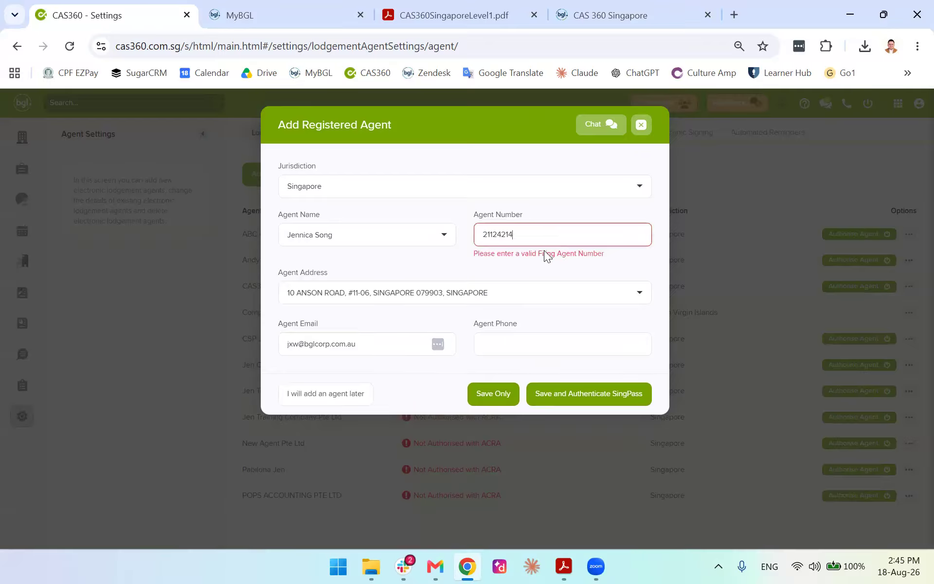
pyautogui.write('1242142')
pyautogui.click(497, 395)
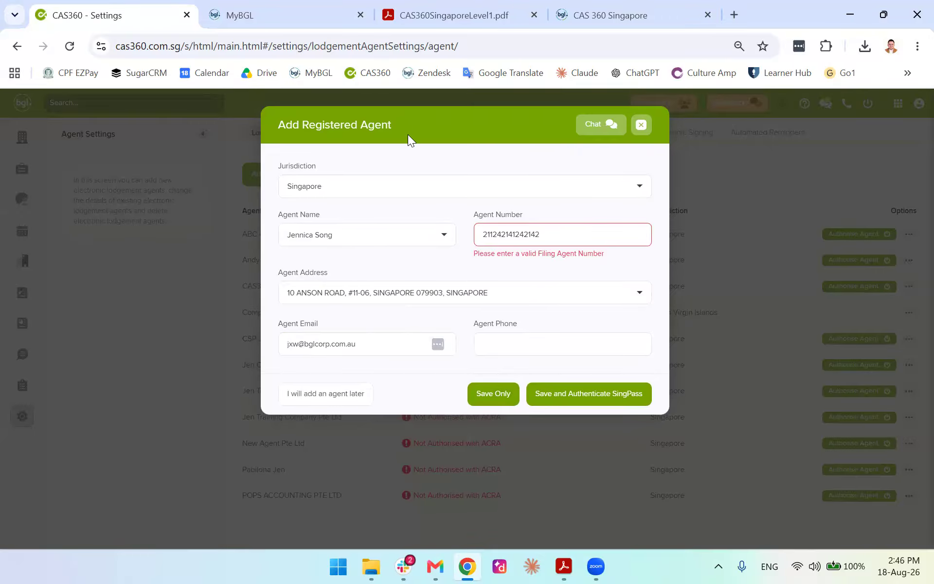
pyautogui.click(641, 126)
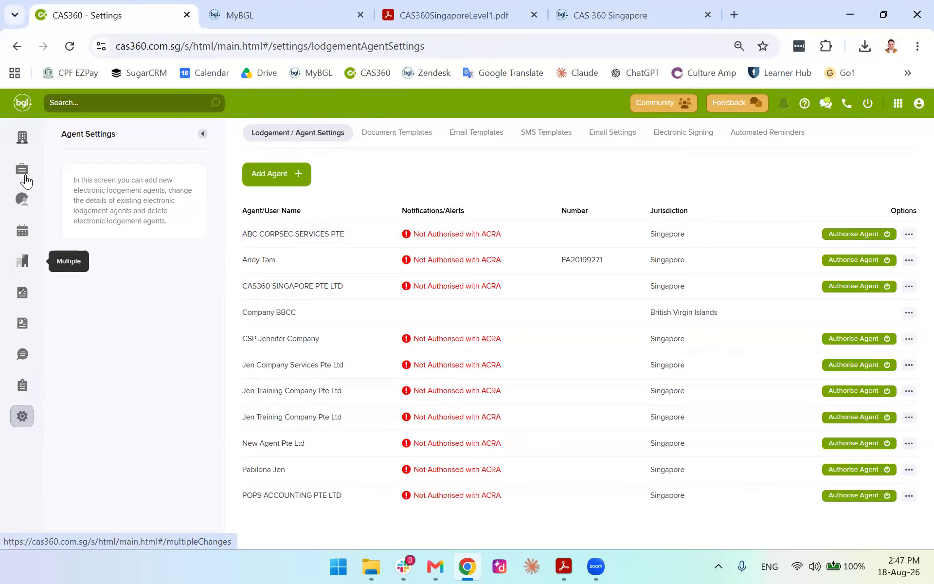
# Jump to section 1.7 Invite Users and User Roles in the training manual, then return to the Companies tab
pyautogui.click(20, 139)
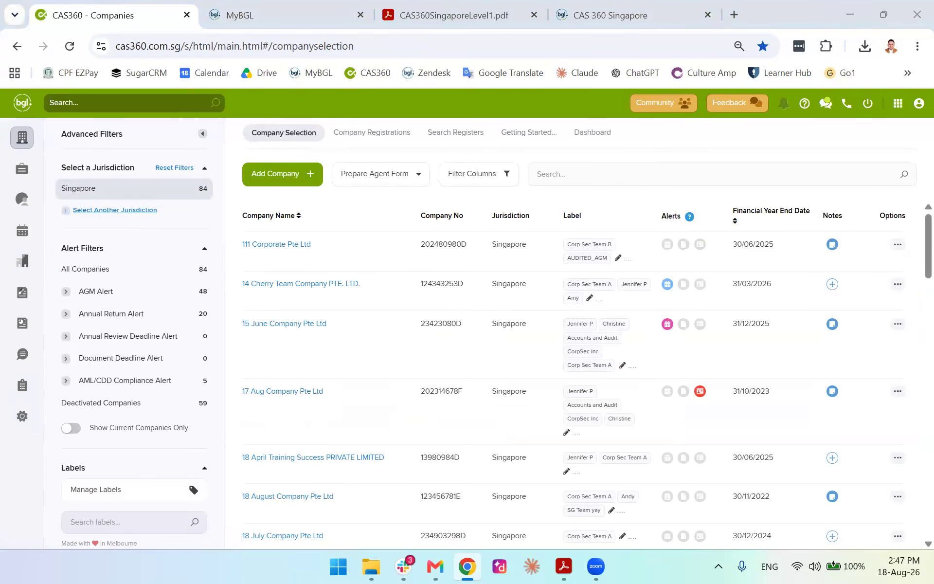
pyautogui.click(610, 15)
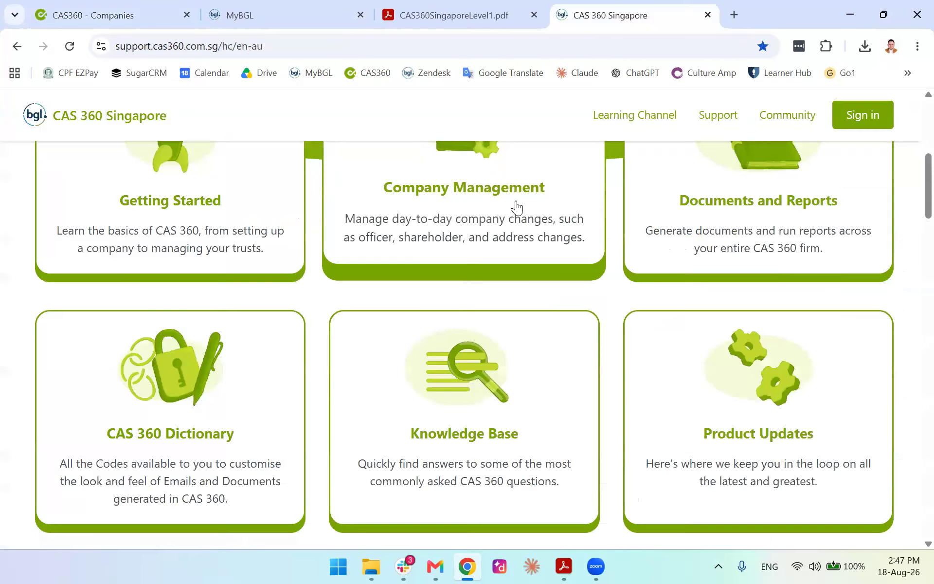
pyautogui.click(481, 24)
pyautogui.moveTo(893, 161); pyautogui.dragTo(892, 141)
pyautogui.scroll(-11, 631, 263)
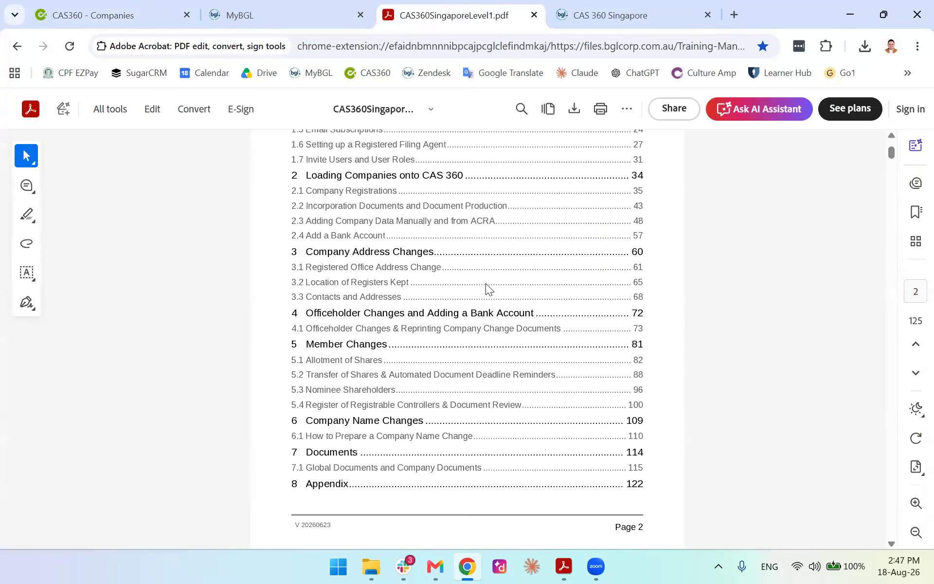
pyautogui.scroll(3, 485, 283)
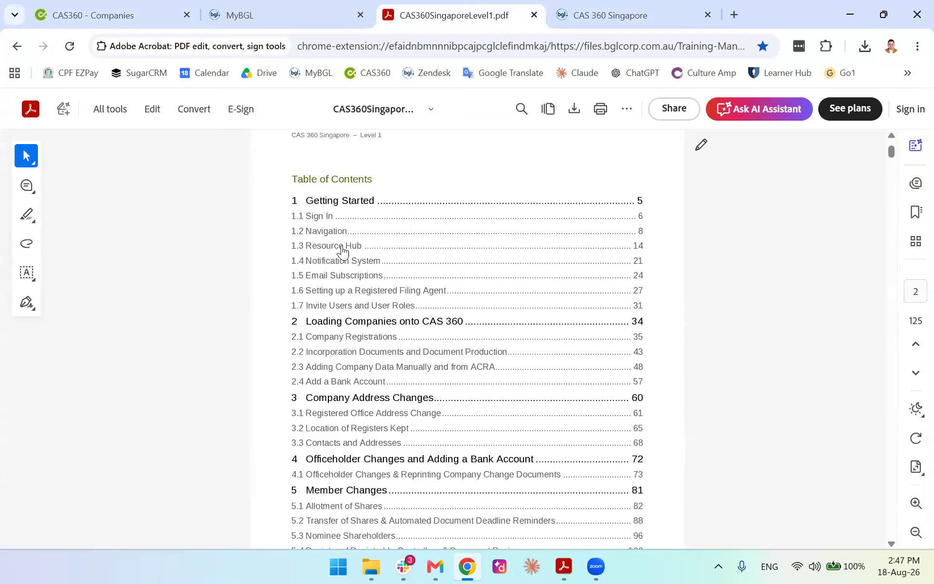
pyautogui.click(352, 312)
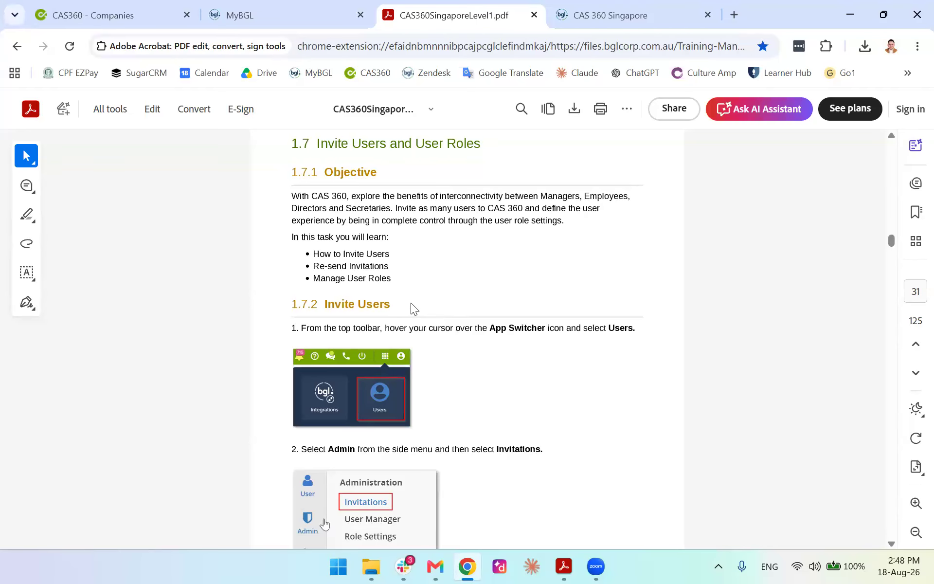
pyautogui.click(132, 7)
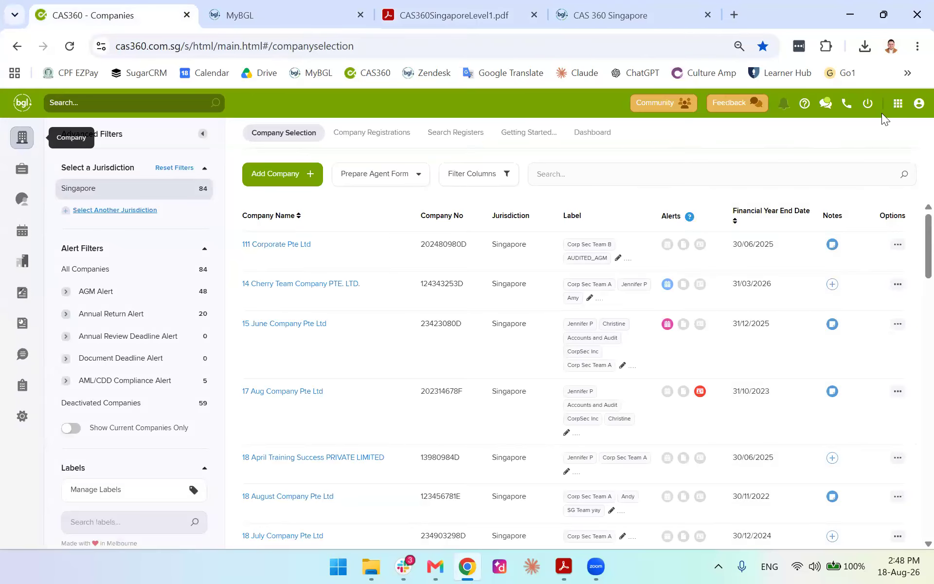
# Open BGL Account user administration in a new tab and go to its Invitations page
pyautogui.click(898, 105)
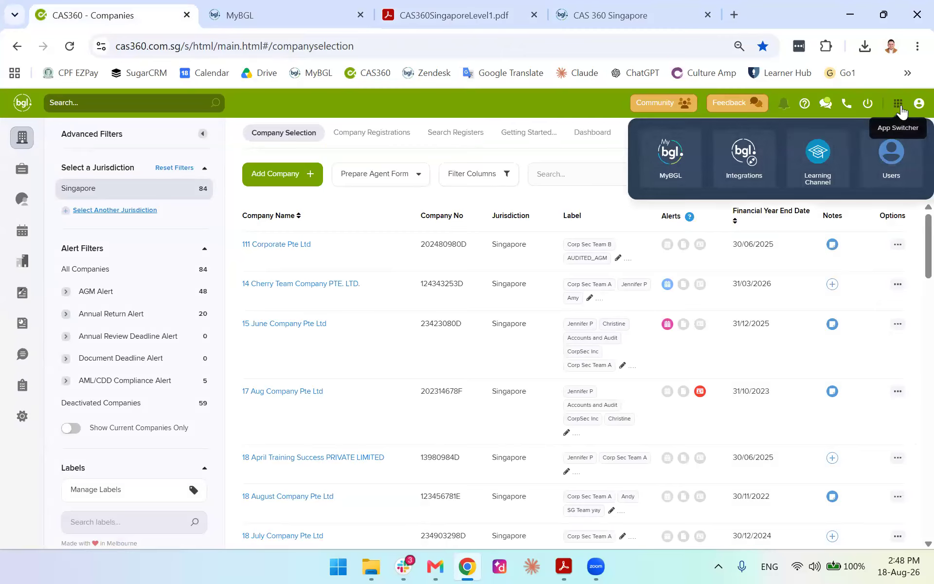
pyautogui.click(891, 152)
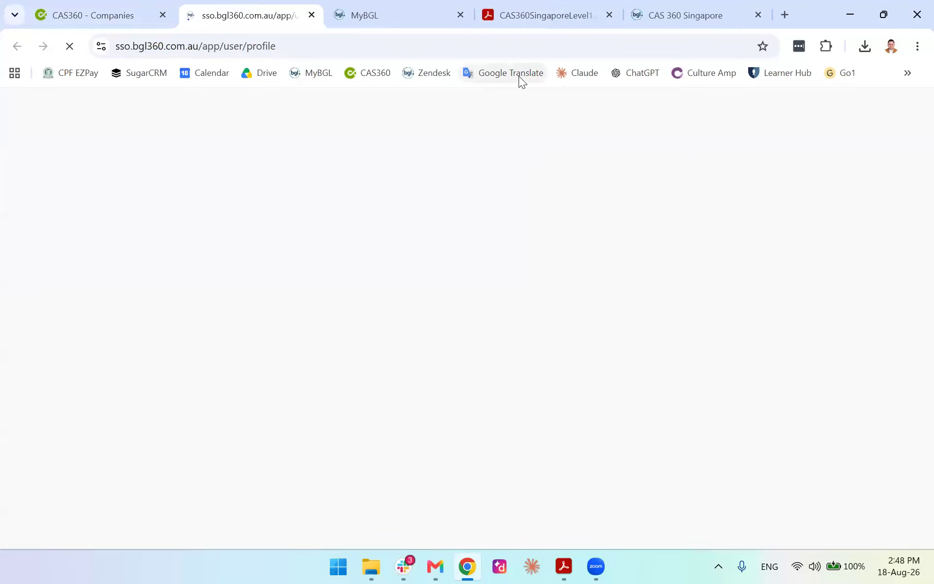
pyautogui.click(544, 6)
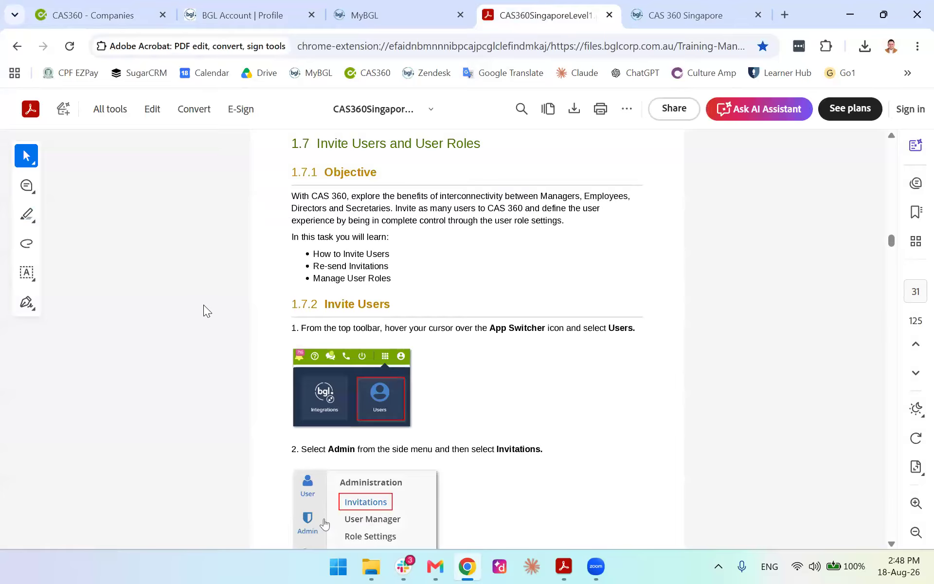
pyautogui.scroll(-15, 203, 312)
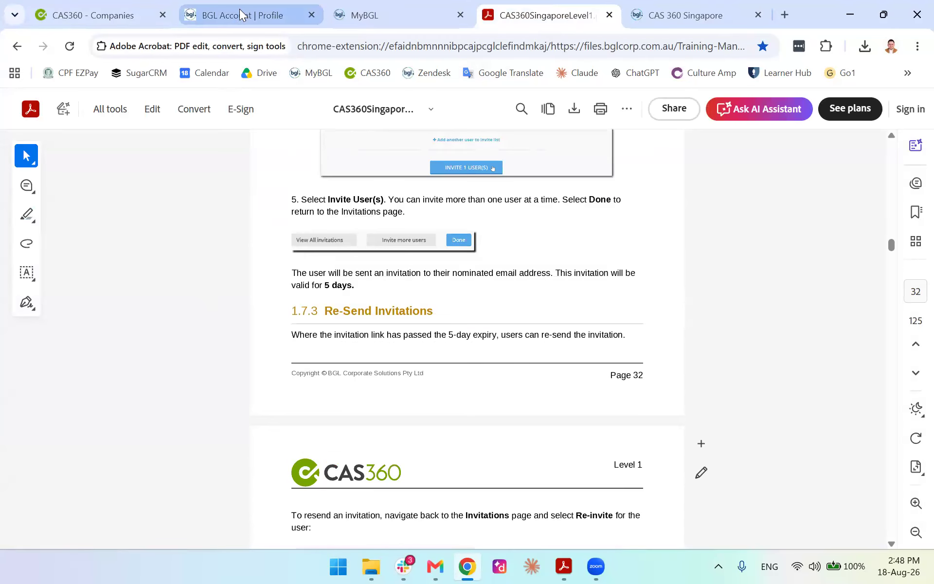
pyautogui.click(241, 12)
pyautogui.moveTo(28, 154)
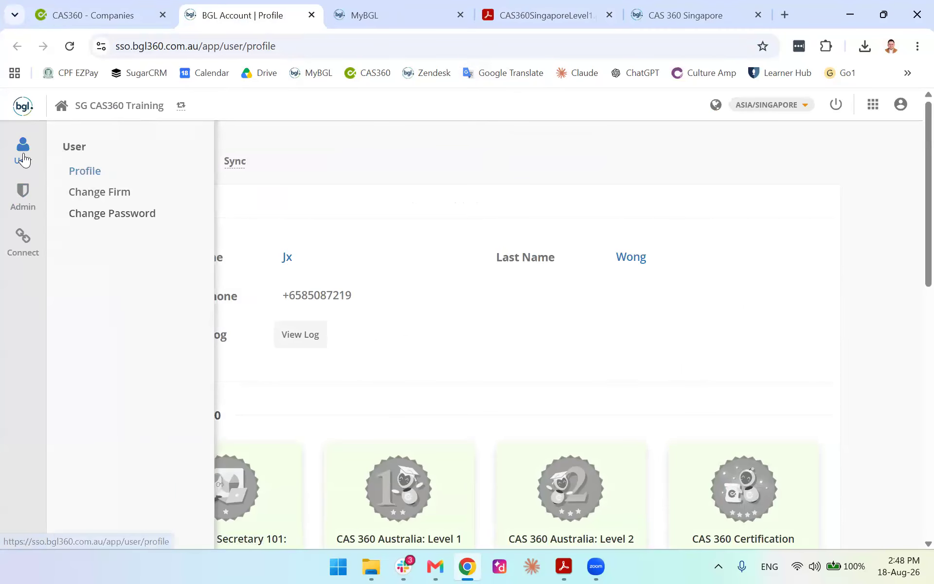
pyautogui.moveTo(22, 195)
pyautogui.click(84, 174)
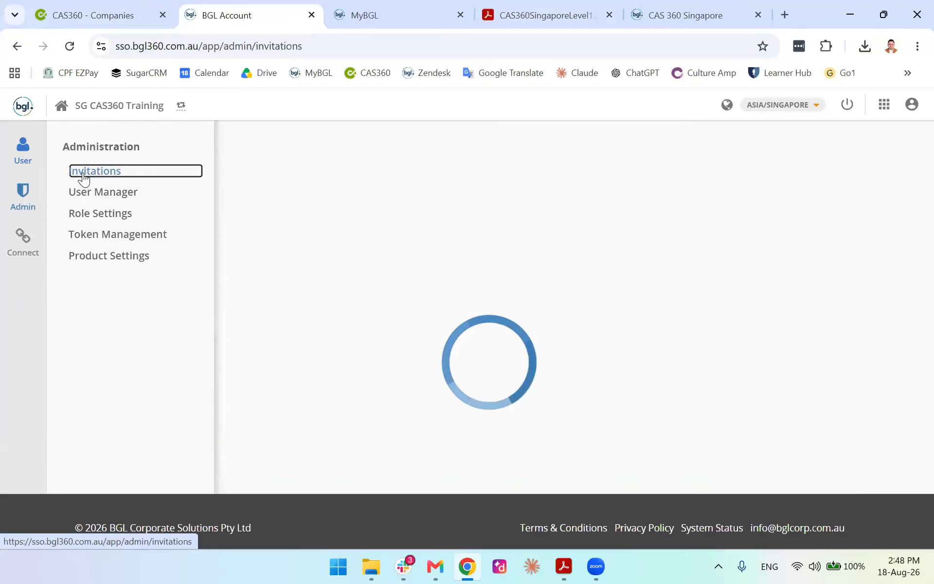
# Search the invitations for the trainee's e-mail address
pyautogui.click(137, 10)
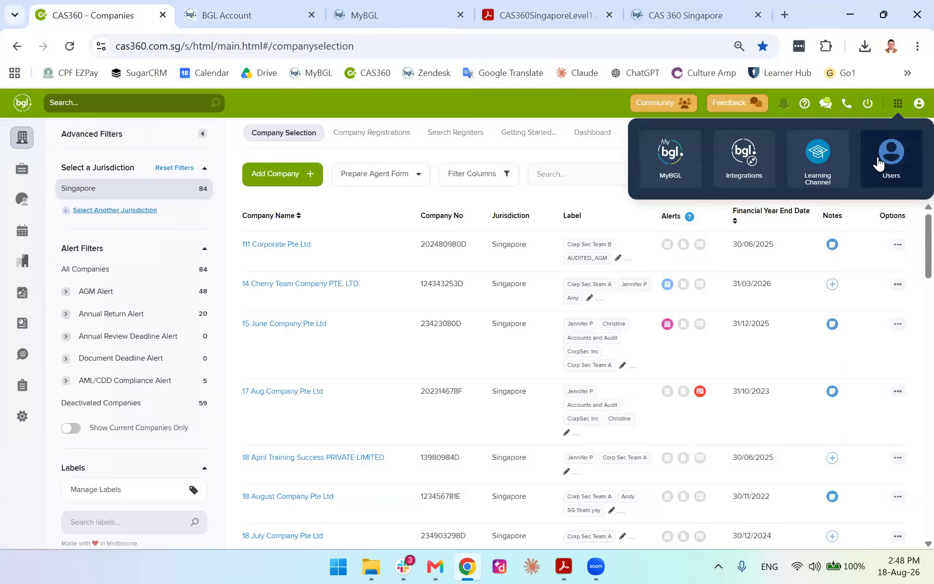
pyautogui.click(245, 15)
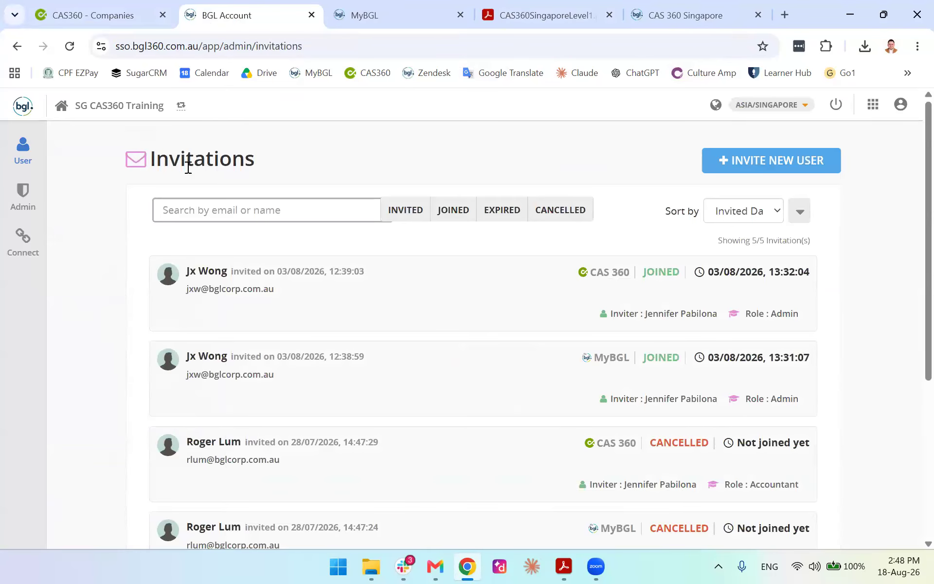
pyautogui.click(23, 194)
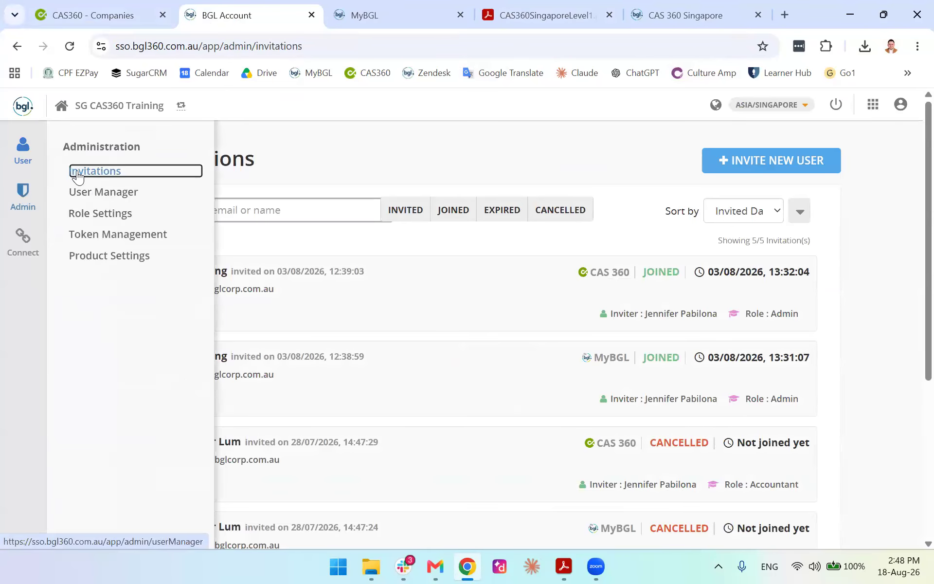
pyautogui.click(282, 216)
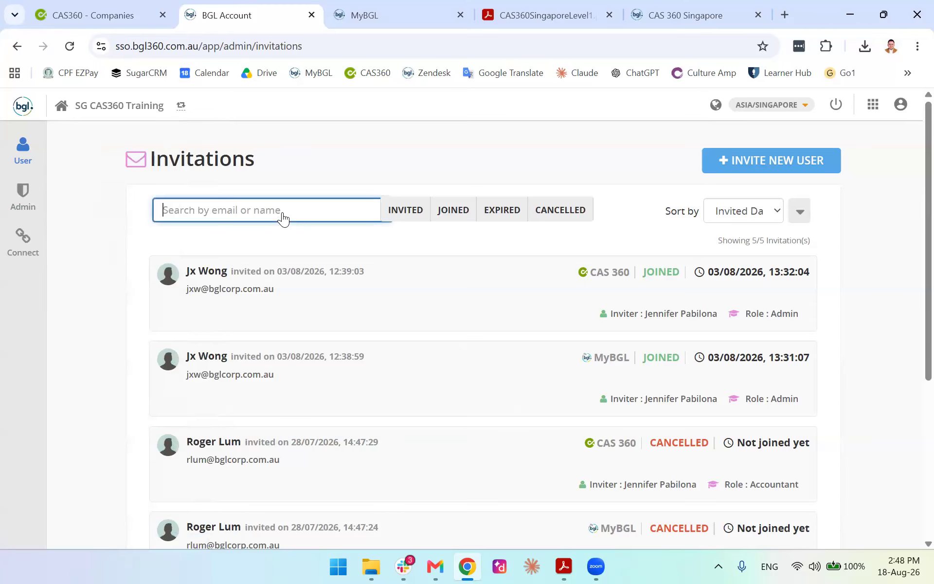
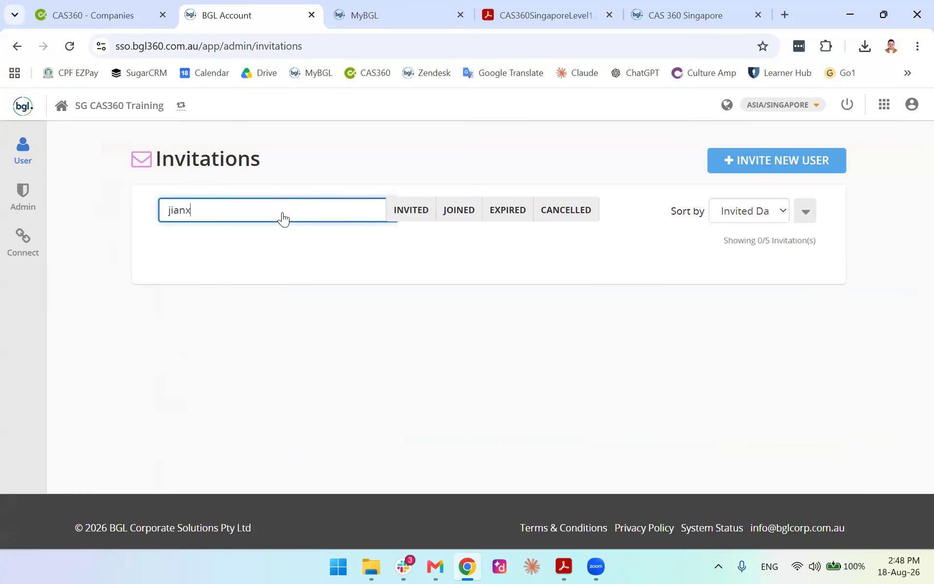
# Open Invite New User and set MyBGL access to Normal User and the CAS 360 role to Admin
pyautogui.click(742, 163)
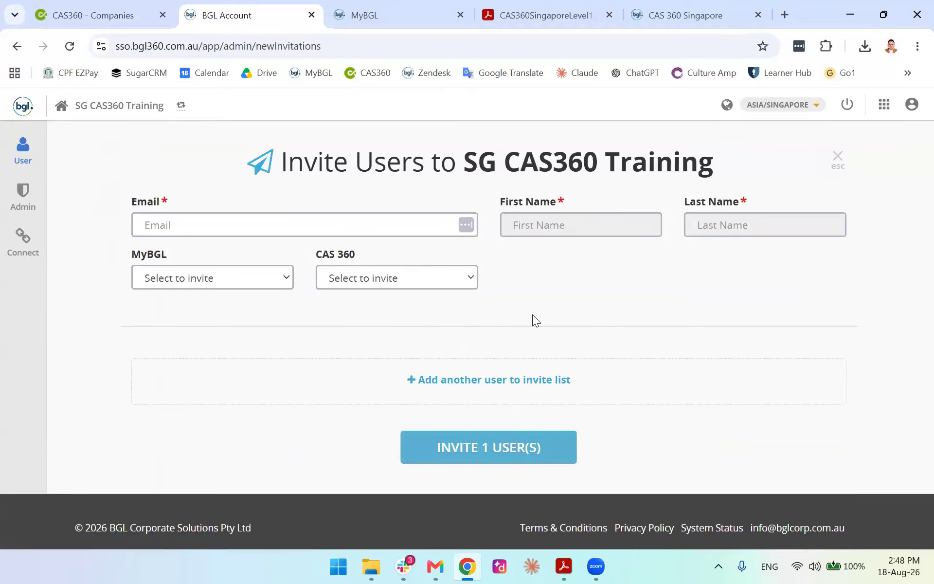
pyautogui.click(286, 276)
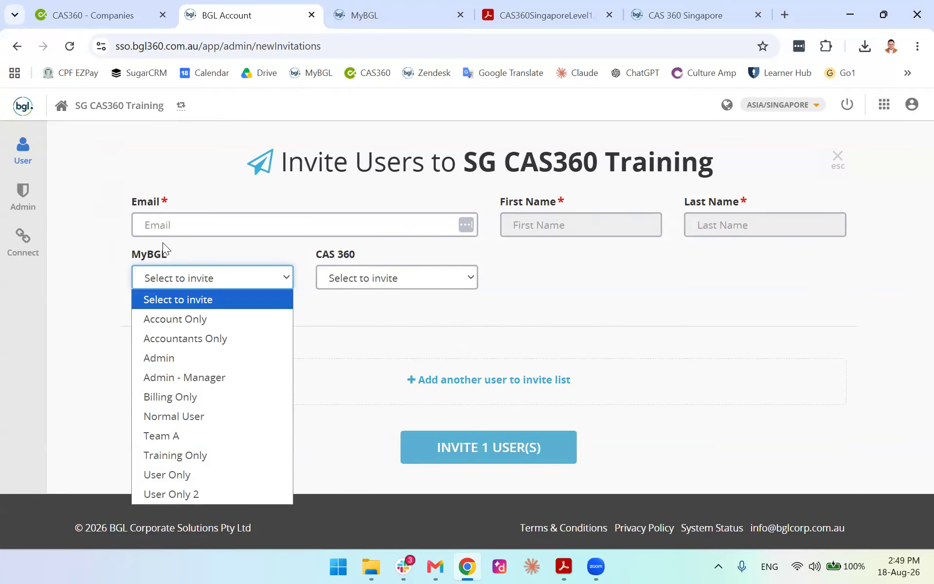
pyautogui.click(200, 423)
pyautogui.click(458, 281)
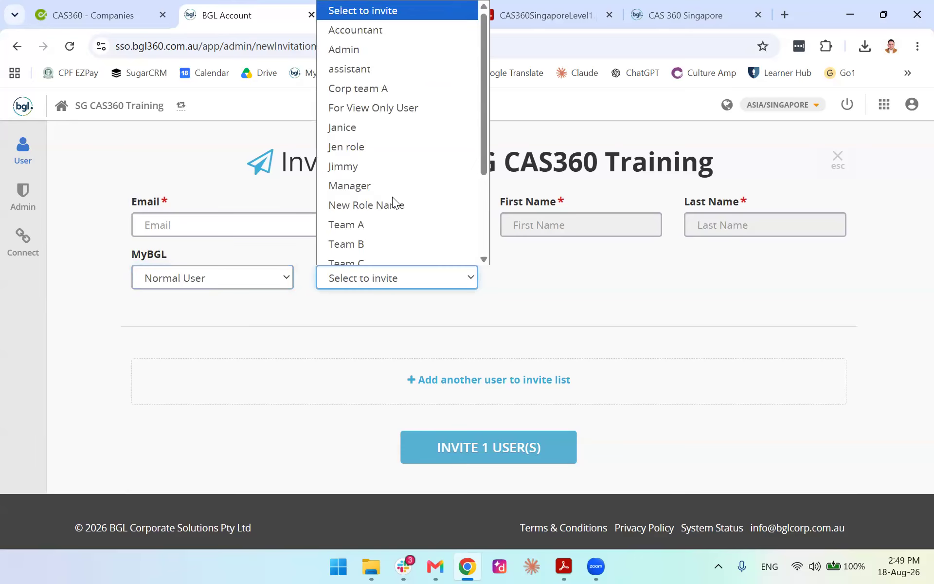
pyautogui.click(390, 177)
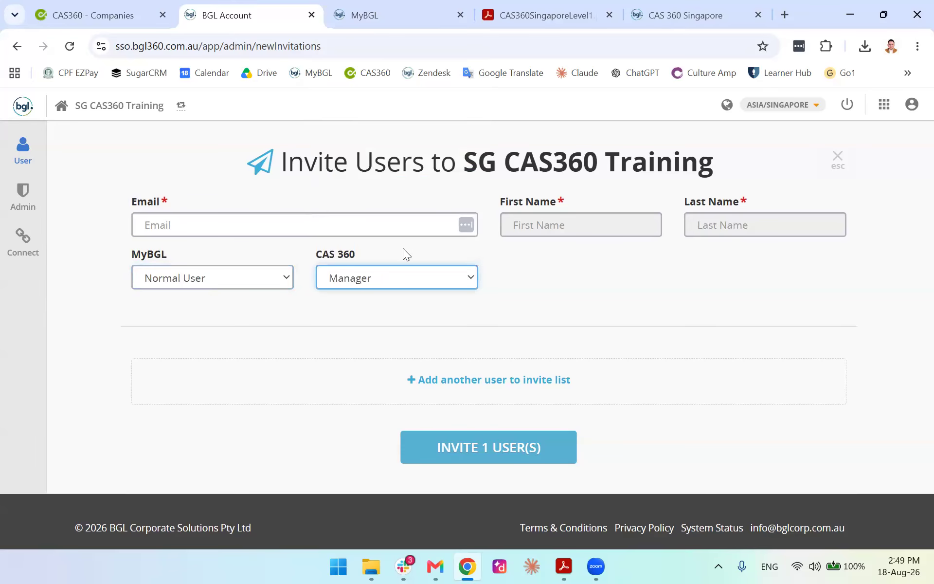
pyautogui.click(401, 276)
pyautogui.click(365, 48)
pyautogui.moveTo(7, 160)
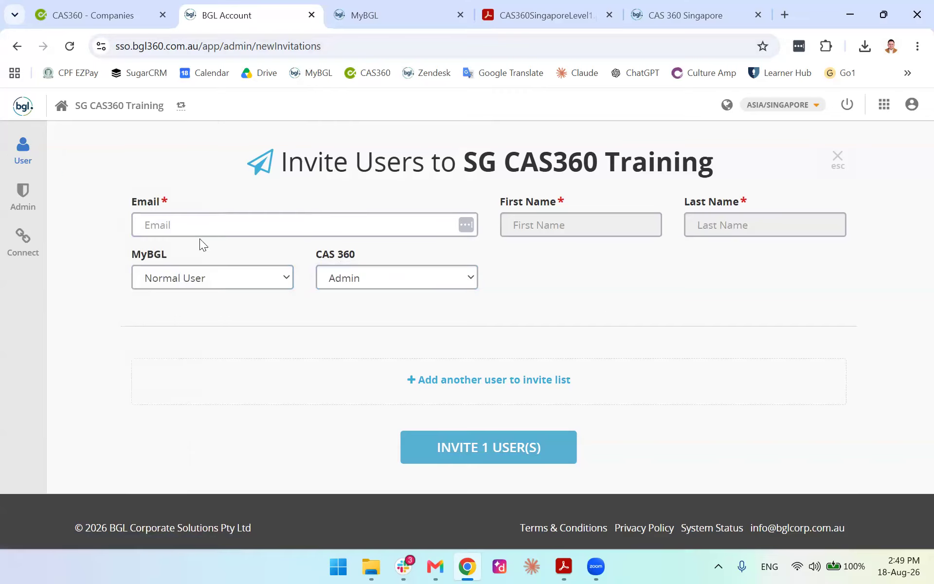
# Review the Accountant role's CAS 360 permission toggles in Role Settings, then open the user Profile page
pyautogui.moveTo(25, 200)
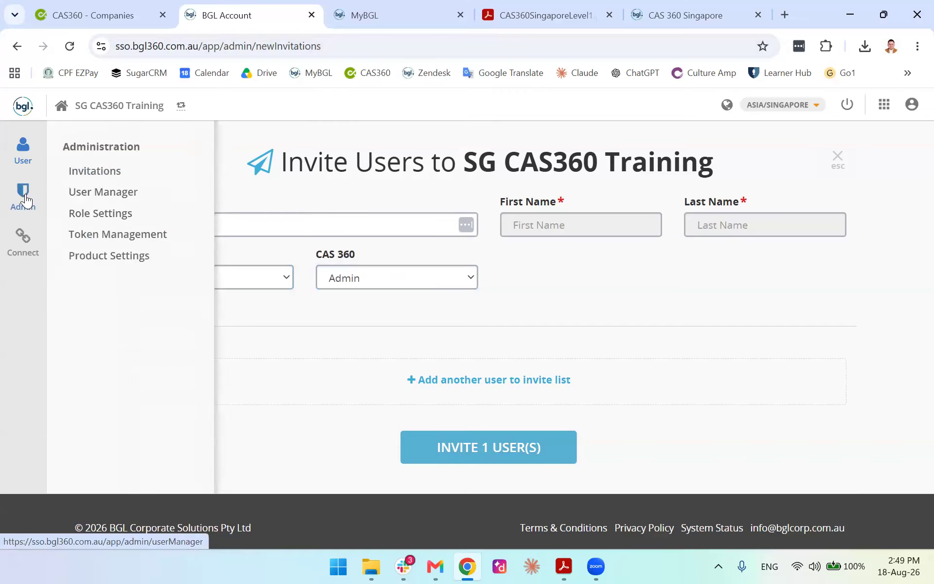
pyautogui.click(104, 221)
pyautogui.scroll(-5, 427, 336)
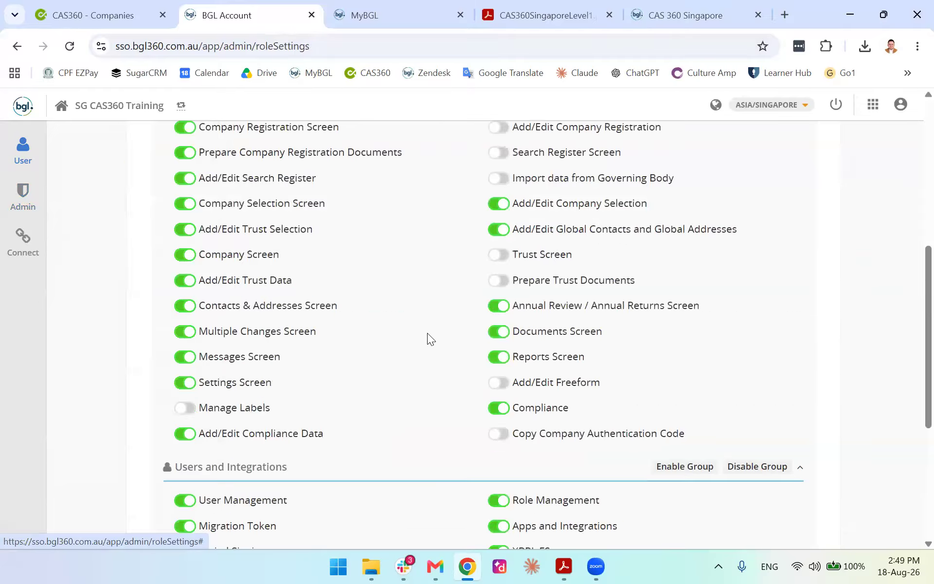
pyautogui.scroll(5, 401, 313)
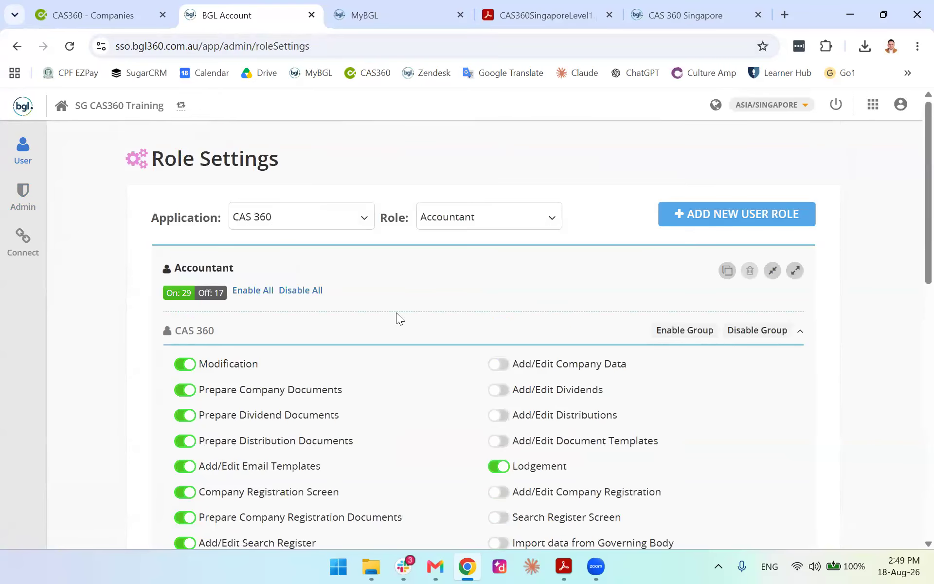
pyautogui.scroll(-10, 395, 312)
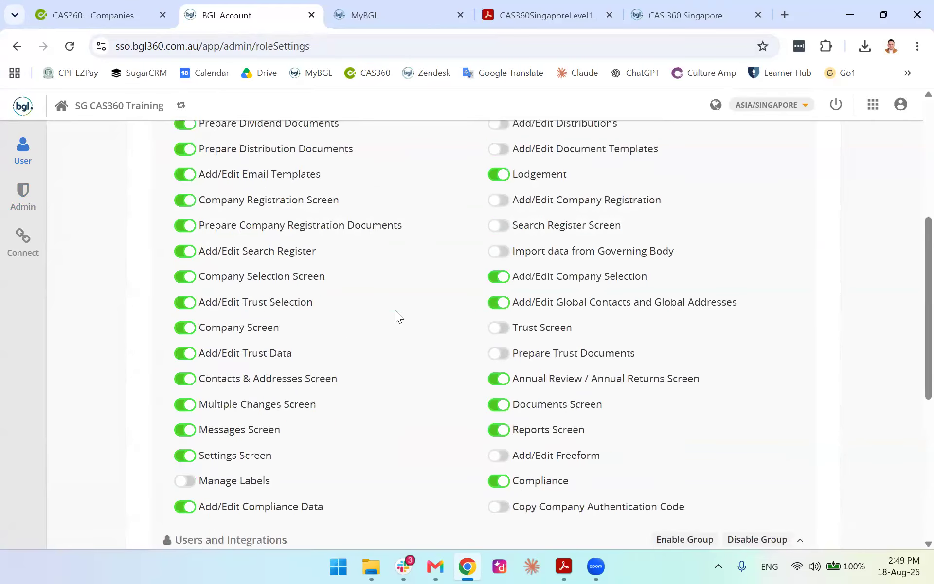
pyautogui.scroll(10, 389, 301)
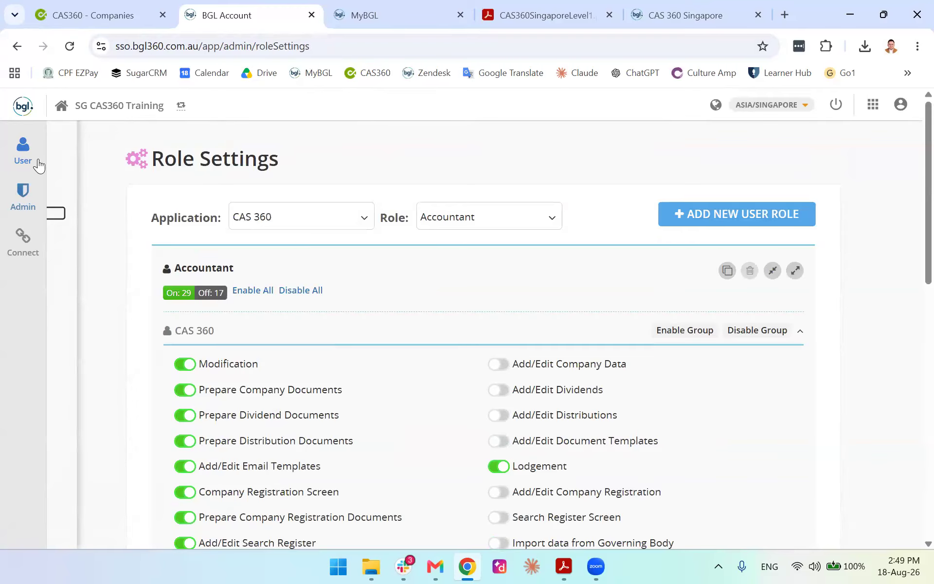
pyautogui.moveTo(35, 162)
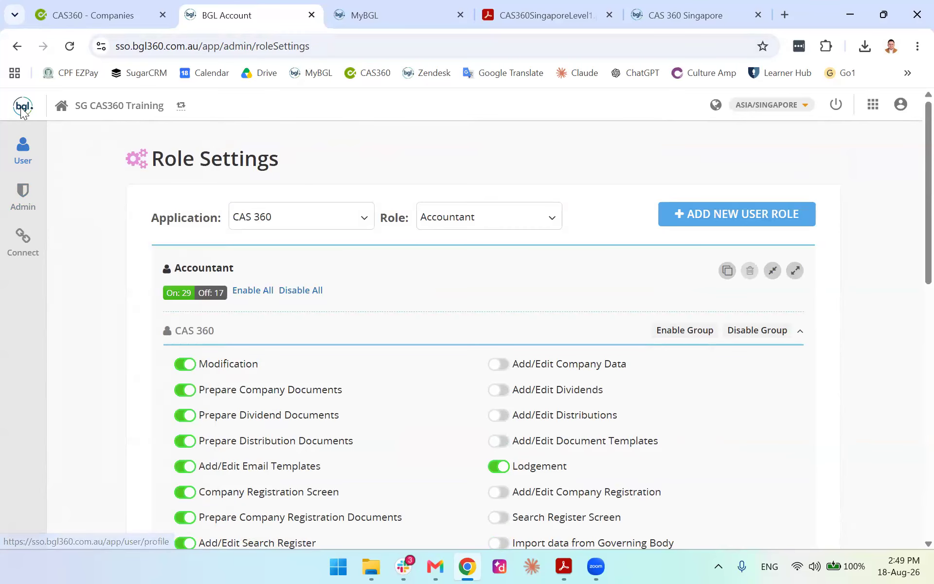
pyautogui.click(24, 160)
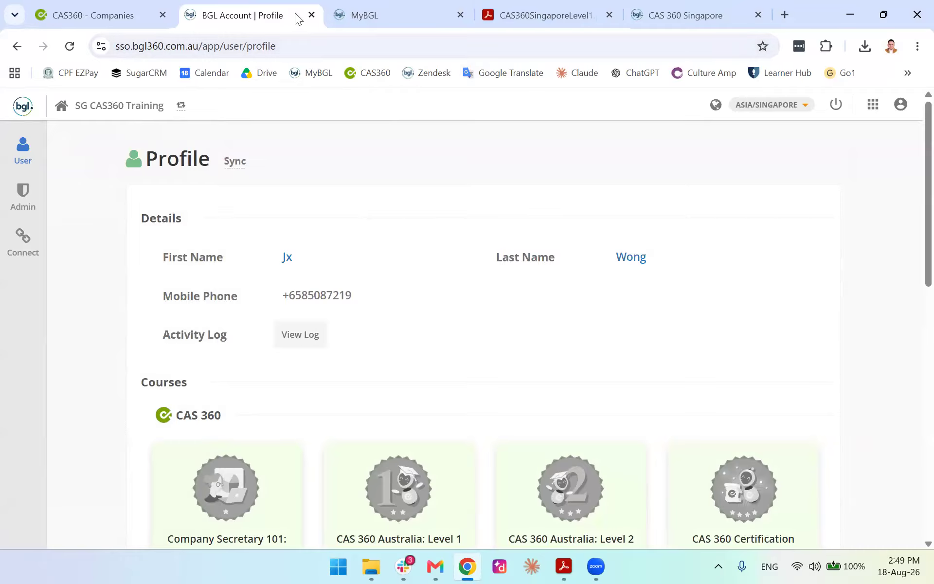
# Close the BGL Account tab and scroll CAS360SingaporeLevel1.pdf back to its Table of Contents
pyautogui.click(310, 14)
pyautogui.click(405, 10)
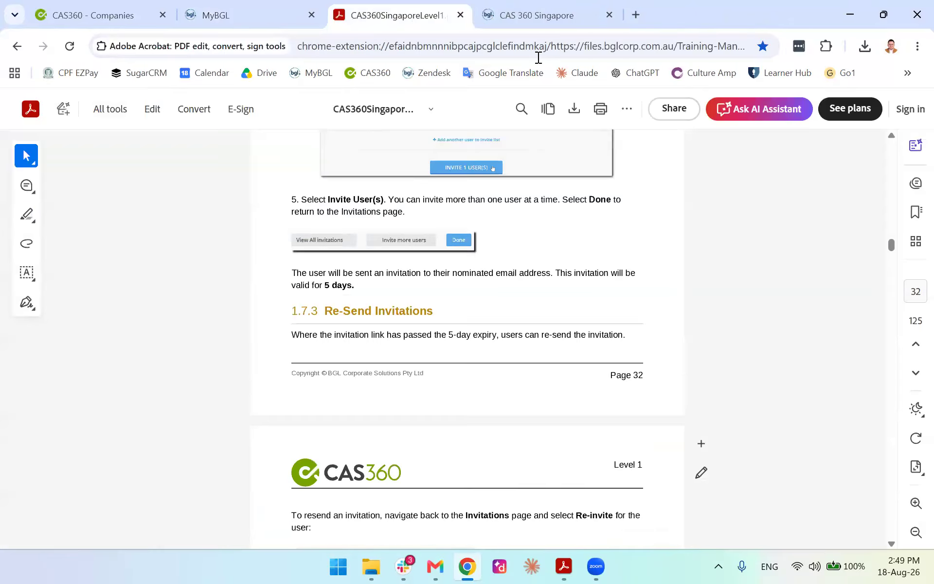
pyautogui.scroll(-10, 635, 321)
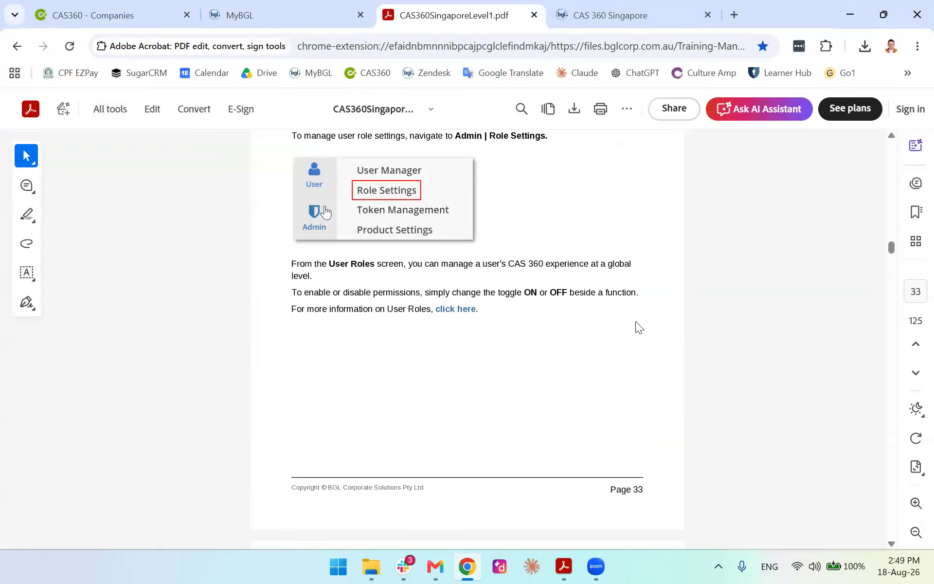
pyautogui.scroll(-9, 635, 321)
pyautogui.scroll(3, 635, 320)
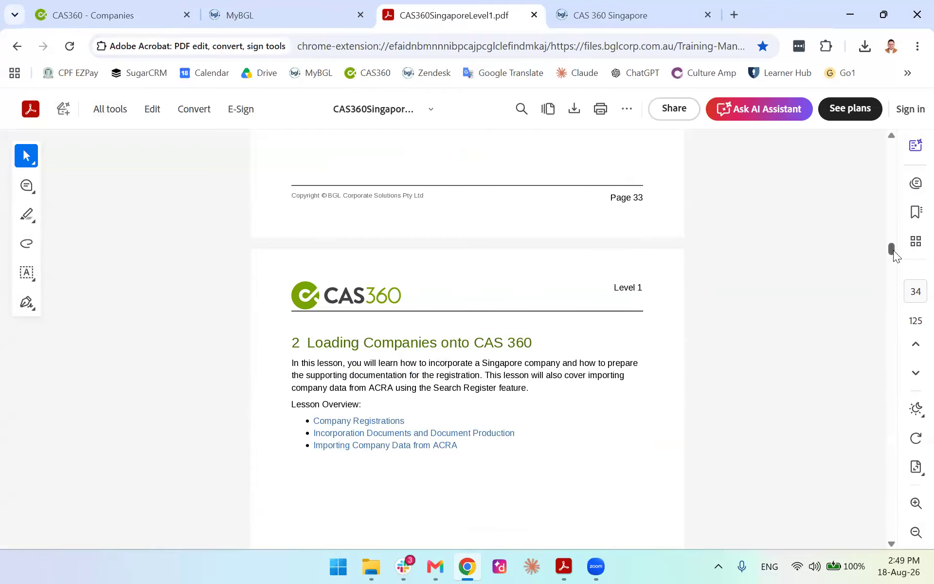
pyautogui.moveTo(893, 250); pyautogui.dragTo(889, 155)
pyautogui.scroll(-5, 430, 291)
pyautogui.scroll(2, 405, 302)
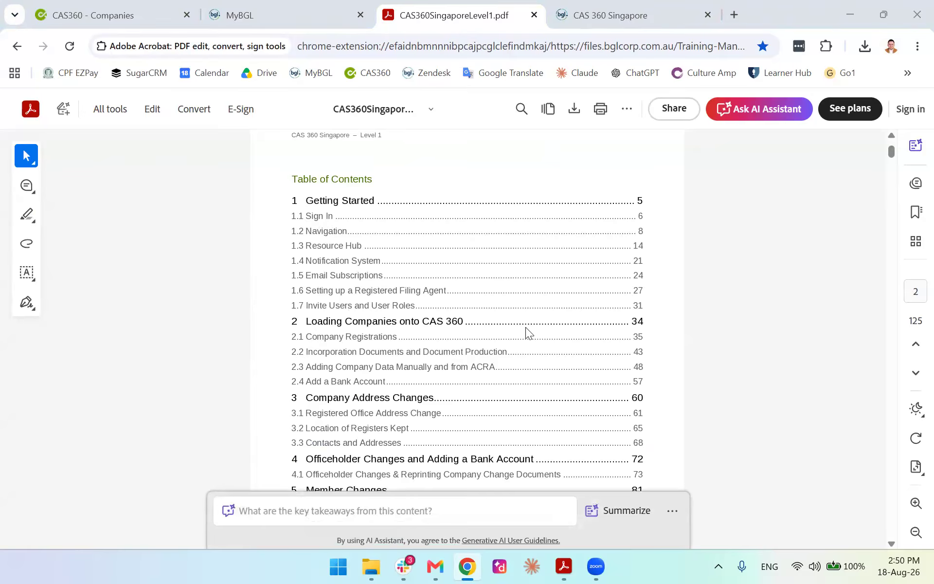
# Follow 'Loading Companies onto CAS 360' to the 2.1 Company Registrations lesson, then return to CAS 360
pyautogui.click(369, 325)
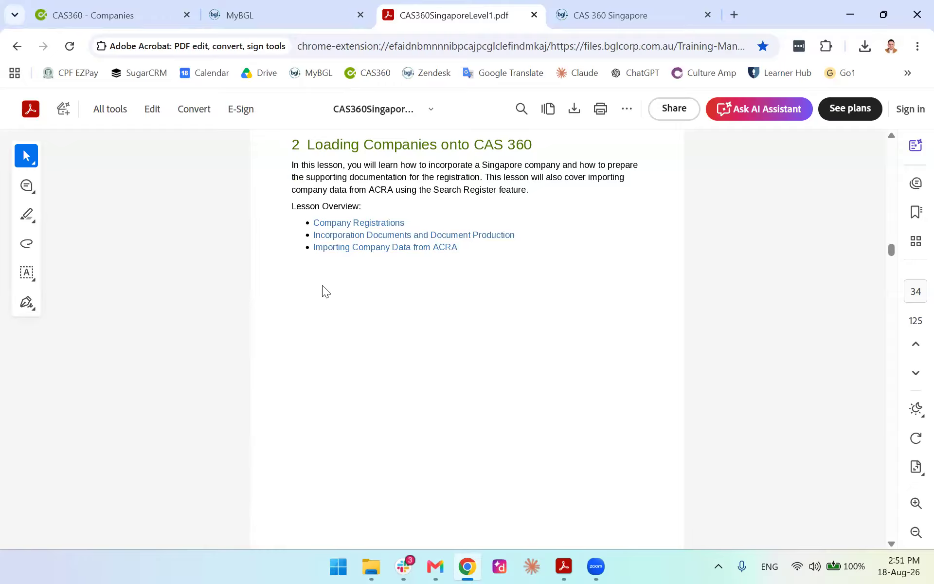
pyautogui.click(381, 223)
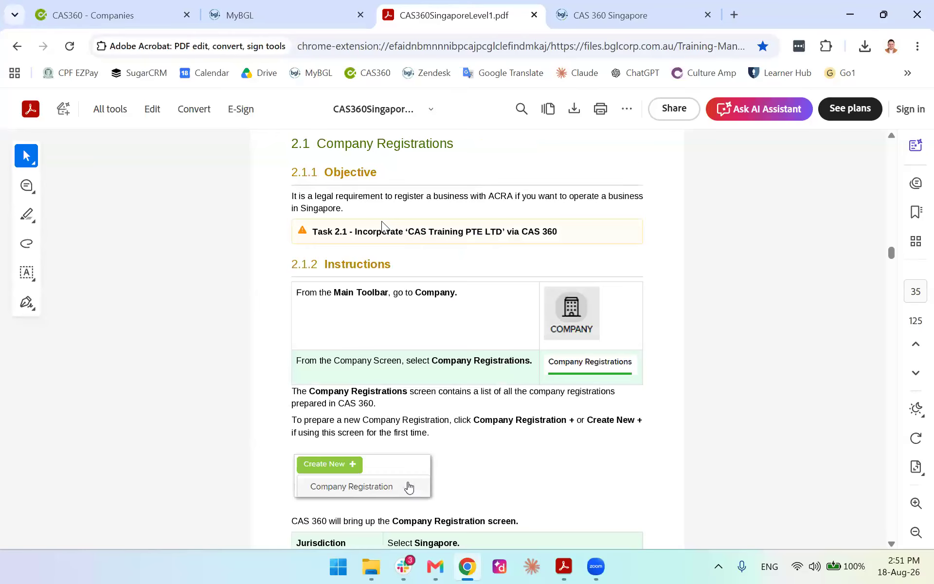
pyautogui.click(119, 13)
# Start a New Company Registration with Singapore as the jurisdiction and continue to the form
pyautogui.click(28, 140)
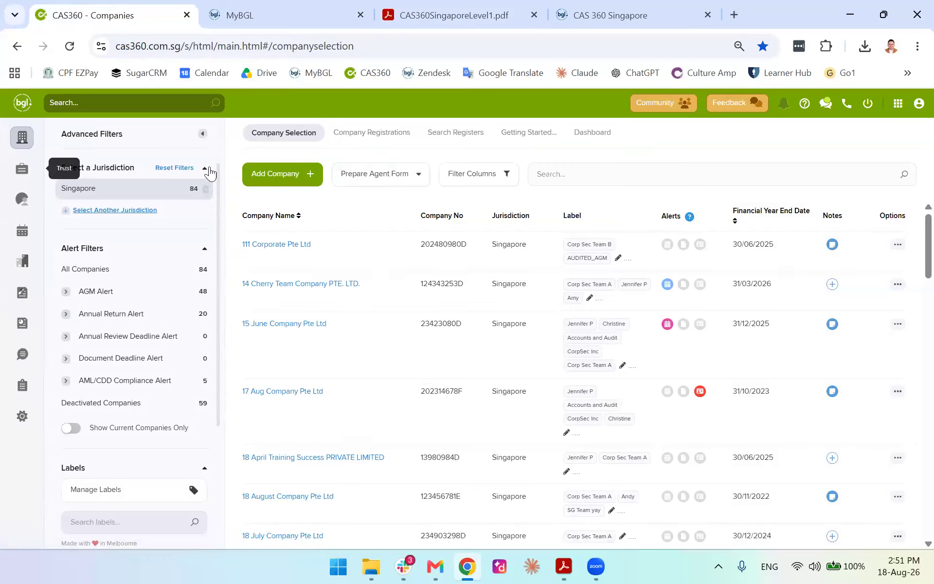
pyautogui.click(272, 175)
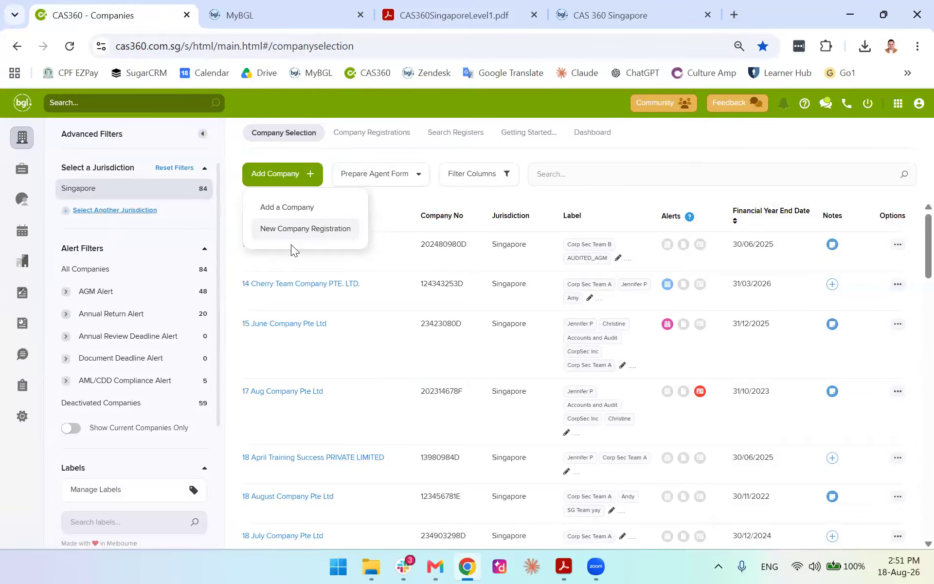
pyautogui.click(292, 230)
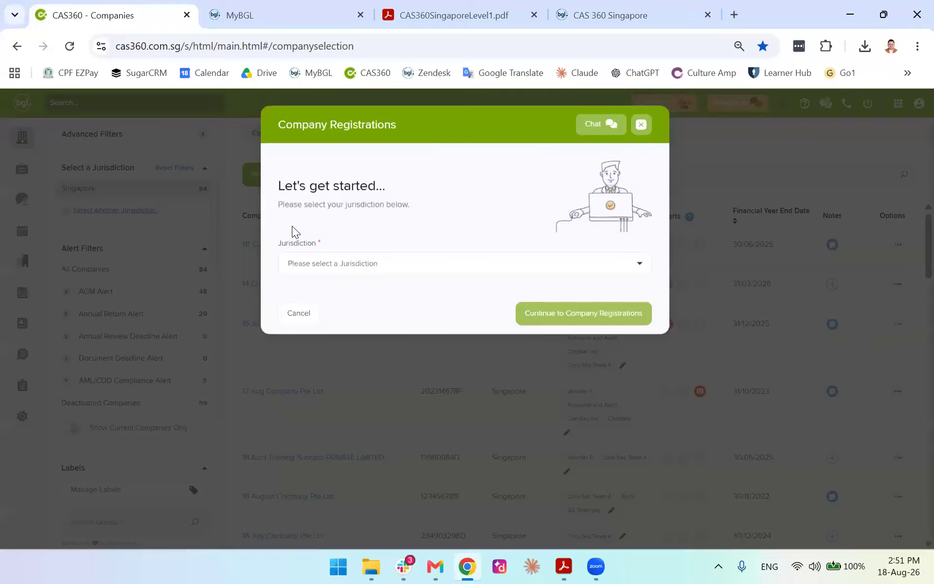
pyautogui.click(431, 268)
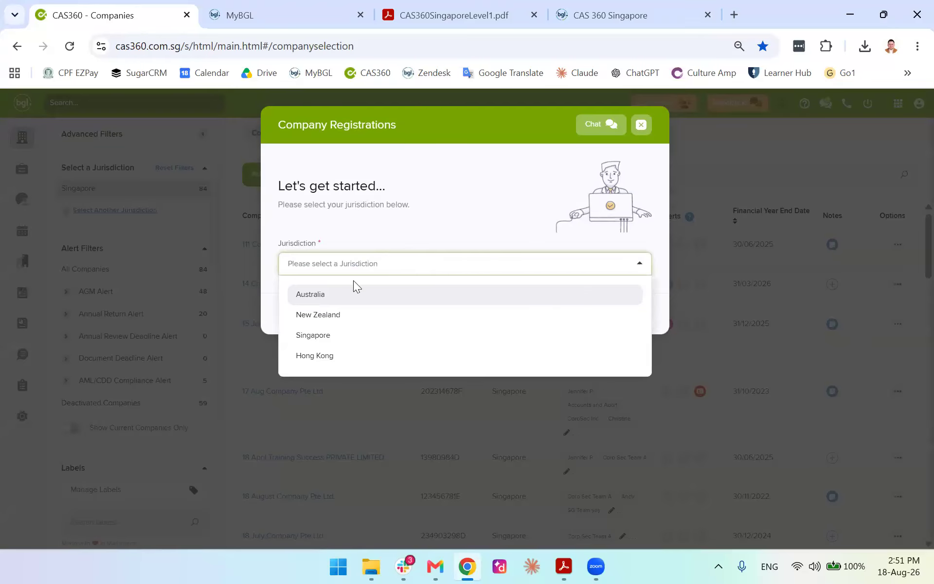
pyautogui.click(323, 333)
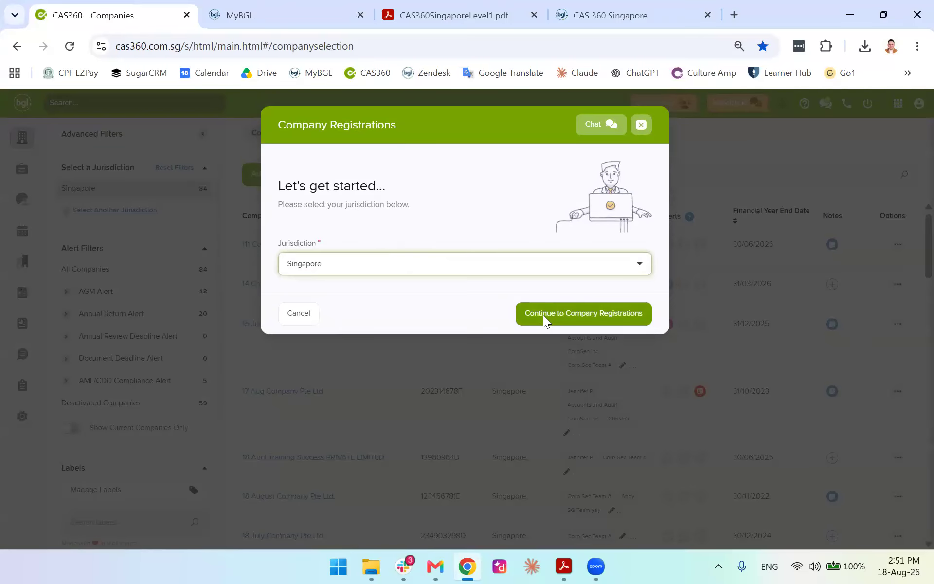
pyautogui.click(543, 315)
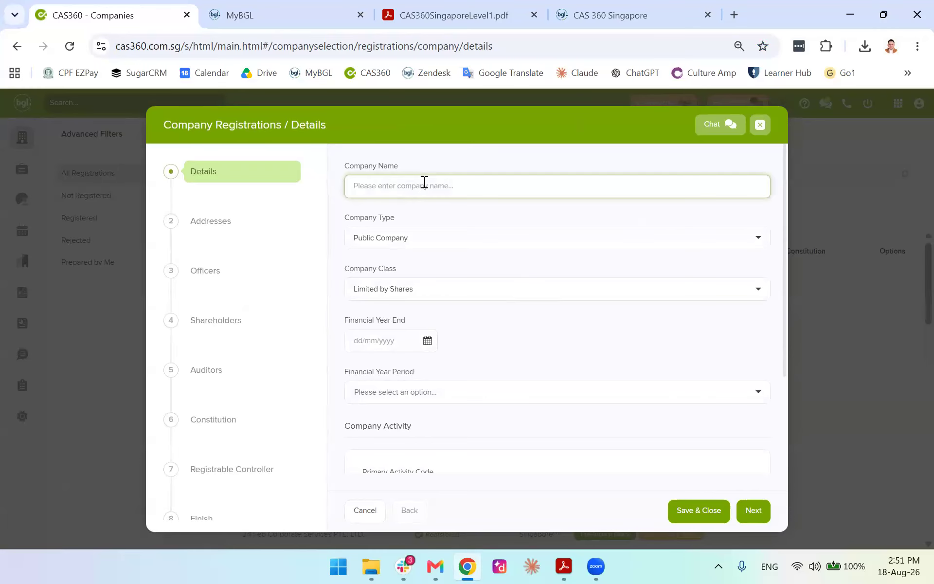
# Name the company '18 Aug Training' and make it a Private Company - Exempt
pyautogui.write('18 Aug Training')
pyautogui.click(420, 230)
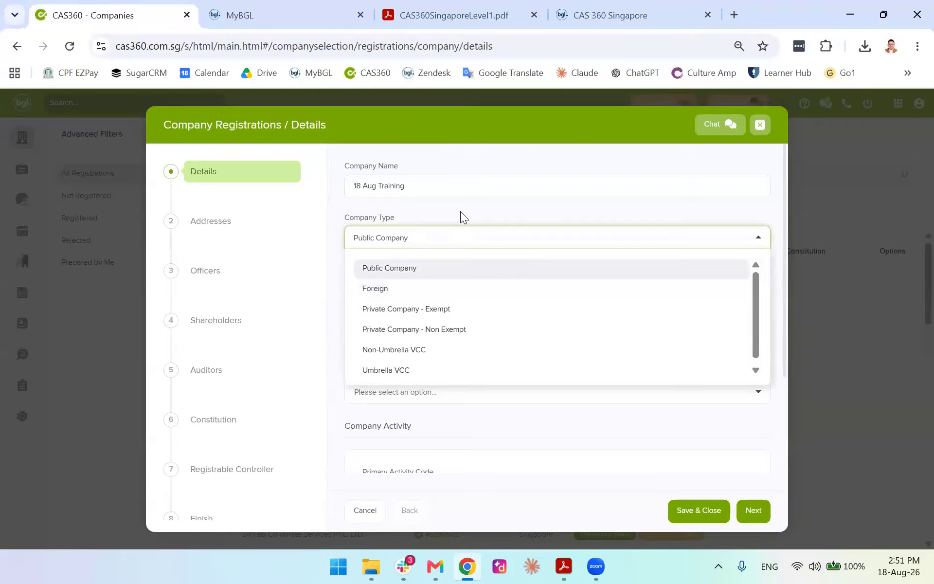
pyautogui.click(434, 316)
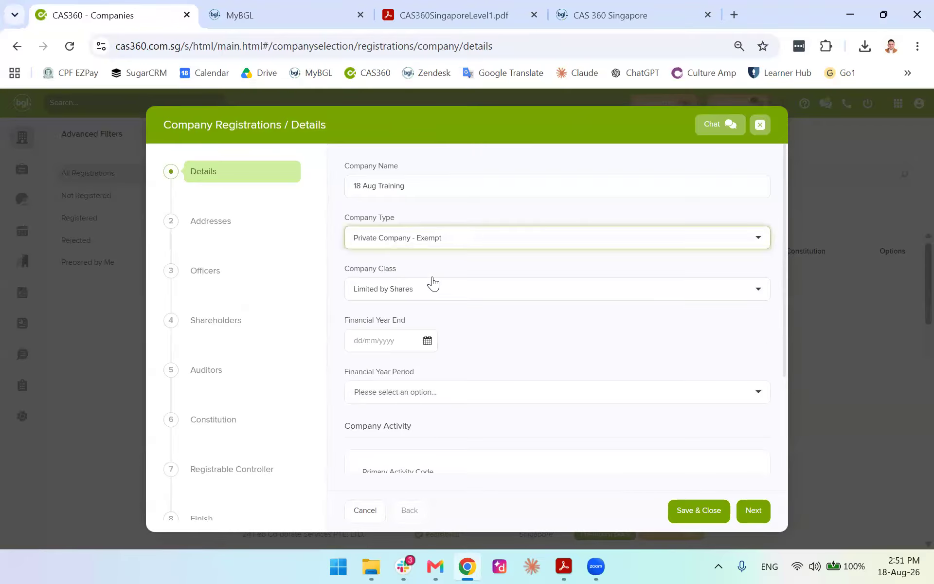
# Set the financial year end date to 11/08/2026
pyautogui.click(421, 344)
pyautogui.scroll(-3, 425, 330)
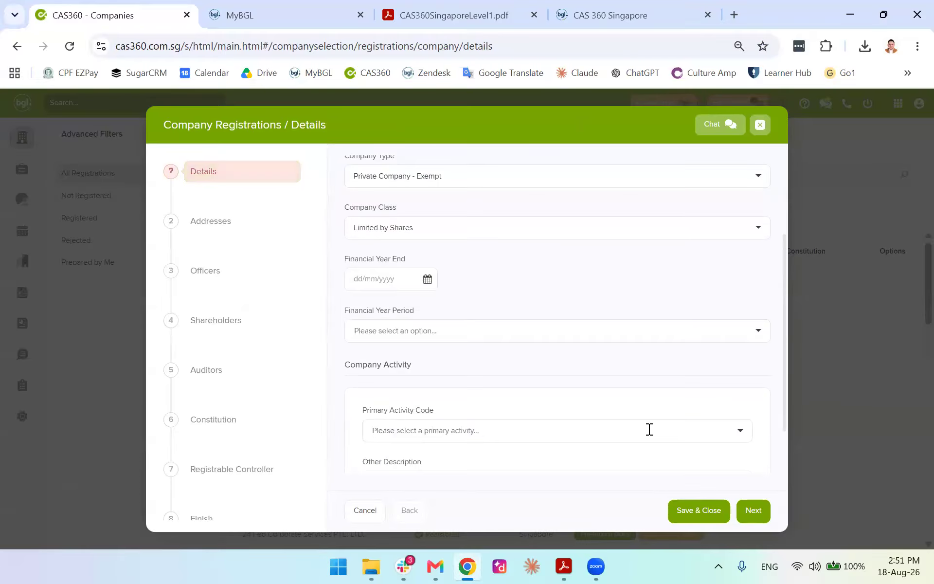
pyautogui.scroll(2, 484, 339)
pyautogui.click(427, 352)
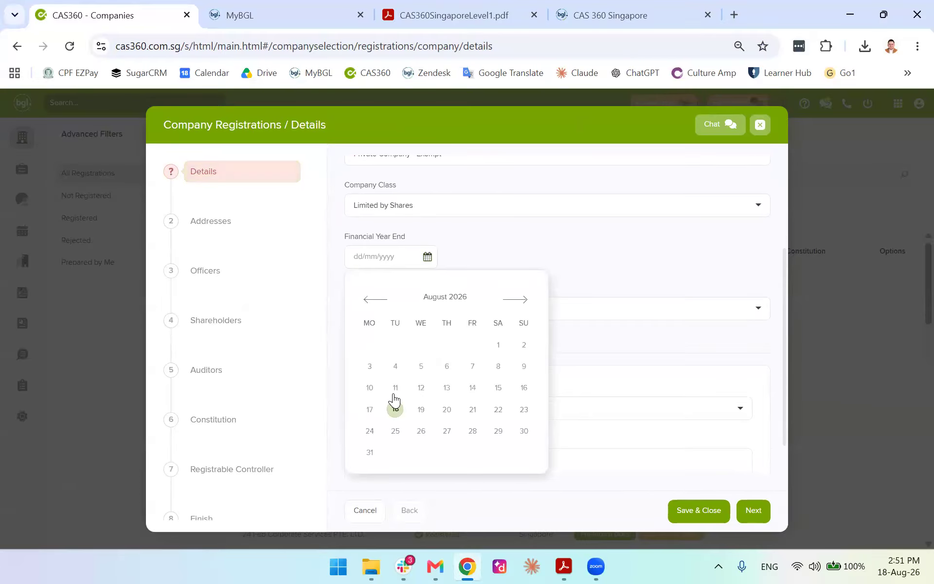
pyautogui.click(395, 387)
pyautogui.click(600, 290)
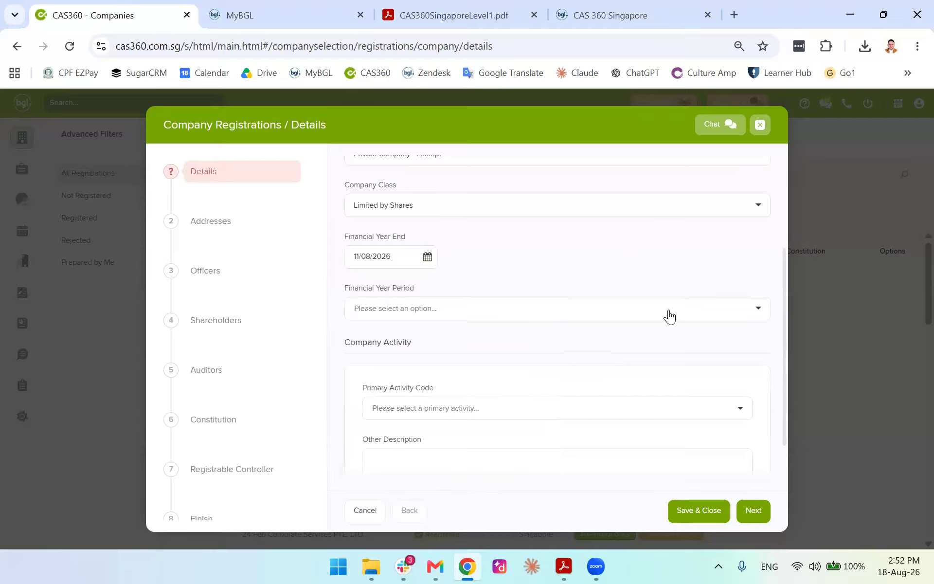
pyautogui.click(427, 257)
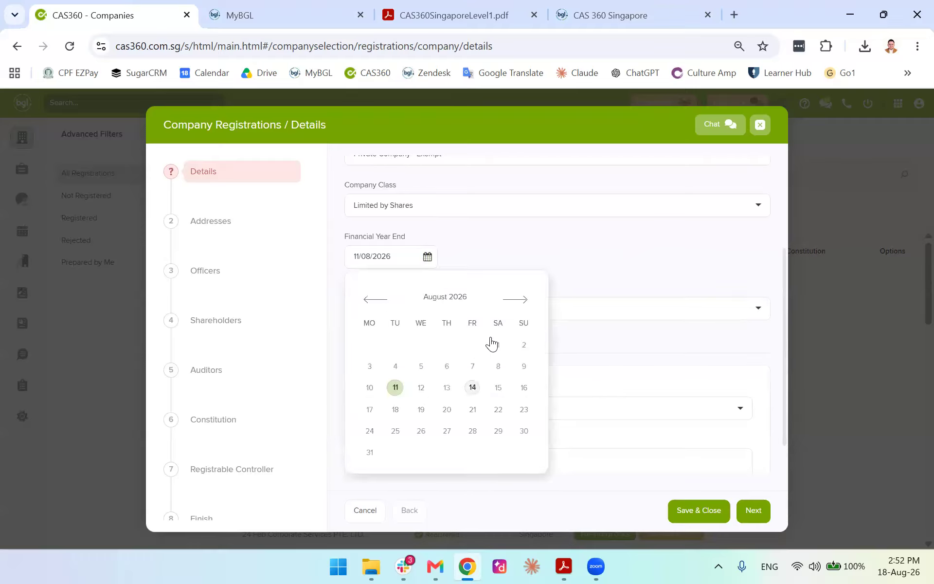
pyautogui.click(517, 299)
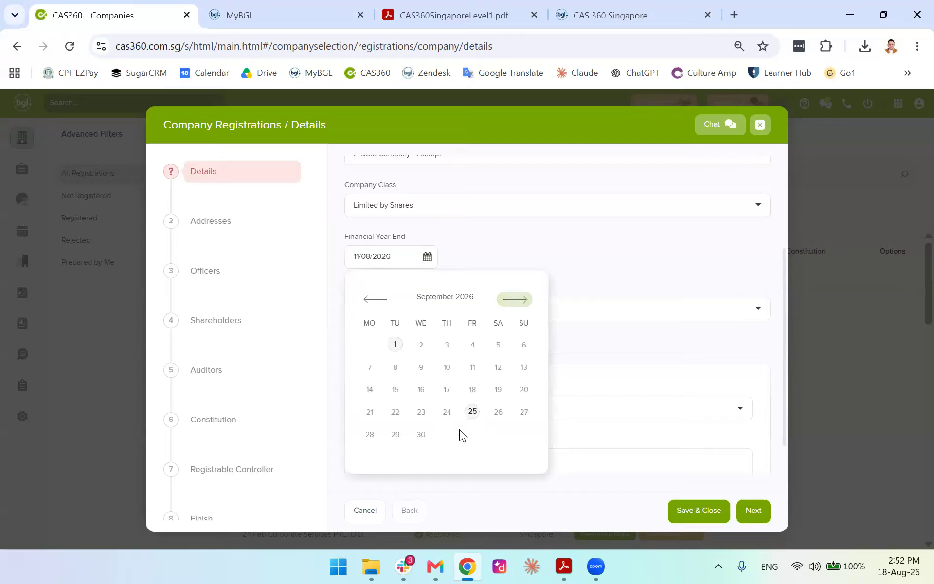
pyautogui.click(471, 297)
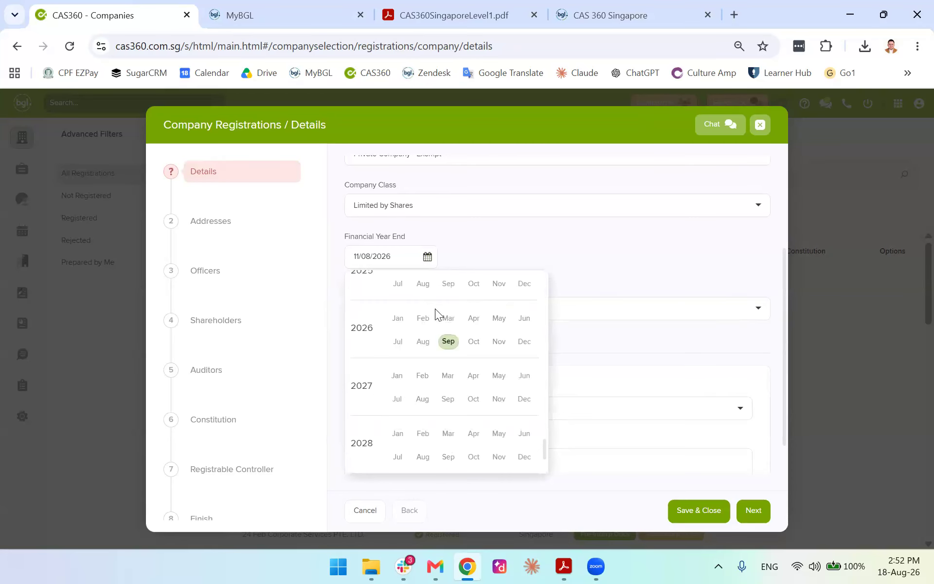
pyautogui.click(446, 378)
pyautogui.click(595, 266)
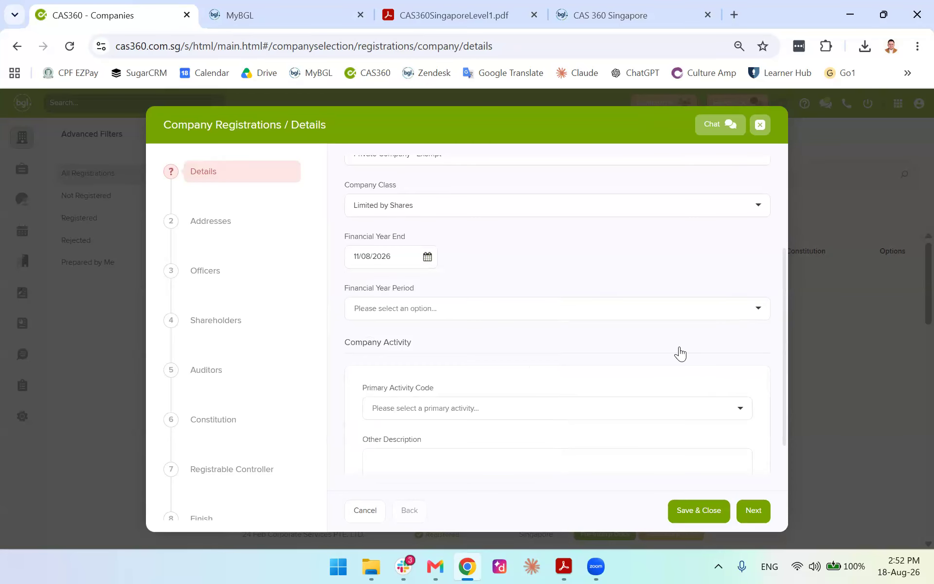
# Choose a 12-month financial year period and continue to the Addresses step
pyautogui.click(737, 312)
pyautogui.click(519, 337)
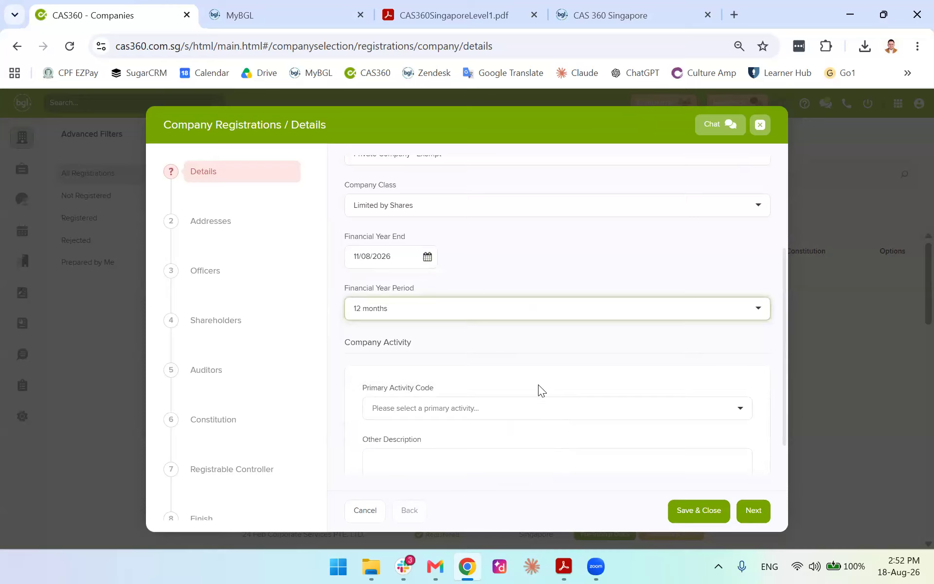
pyautogui.scroll(-1, 620, 322)
pyautogui.click(737, 339)
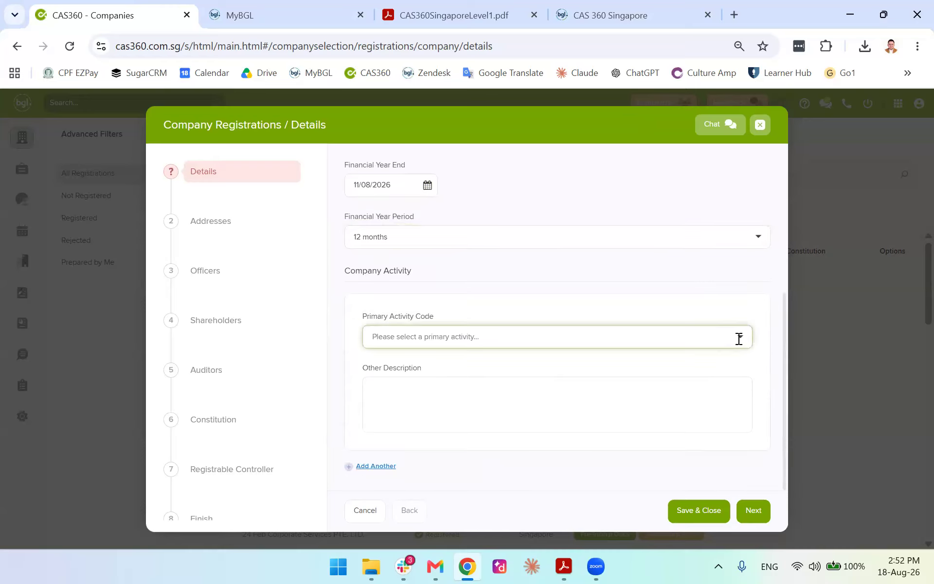
pyautogui.click(751, 512)
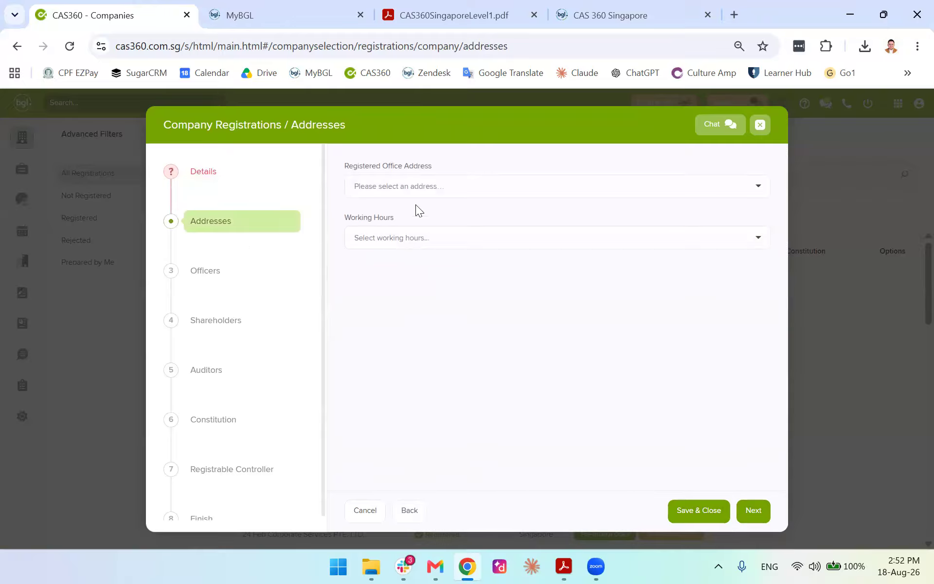
# Choose the Orchard Road registered office address and 'At least 5 hours' working hours, then proceed to Officers
pyautogui.click(441, 186)
pyautogui.click(430, 261)
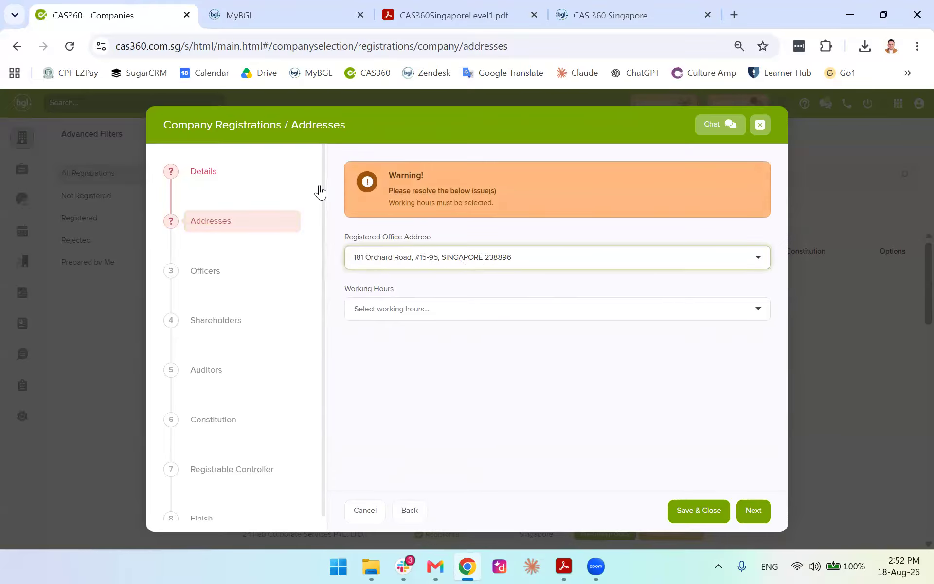
pyautogui.click(456, 309)
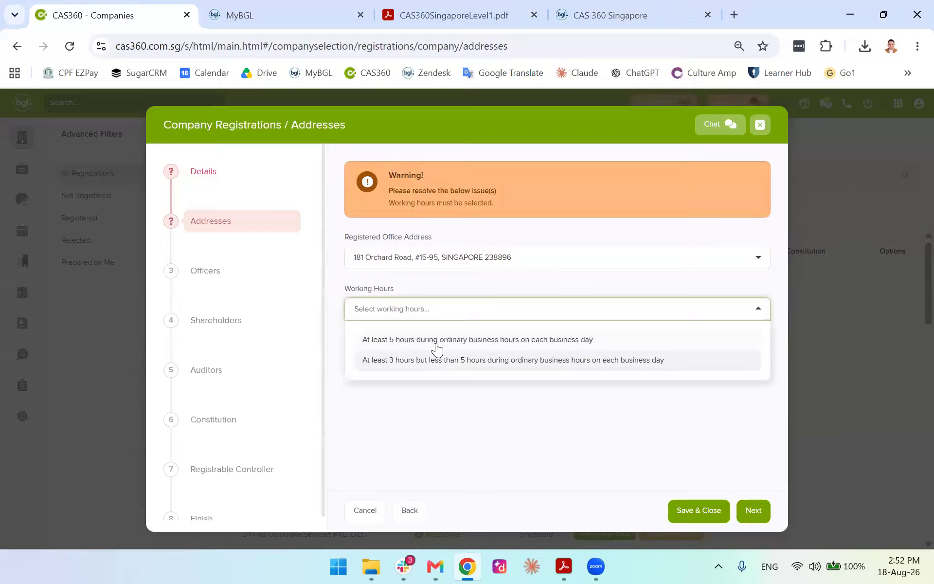
pyautogui.click(436, 342)
pyautogui.click(201, 175)
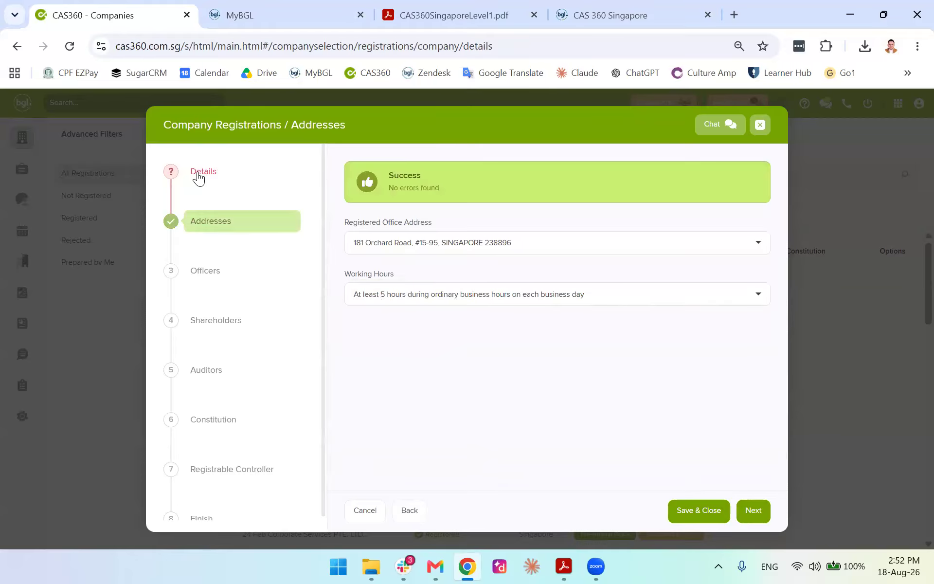
pyautogui.scroll(-5, 466, 323)
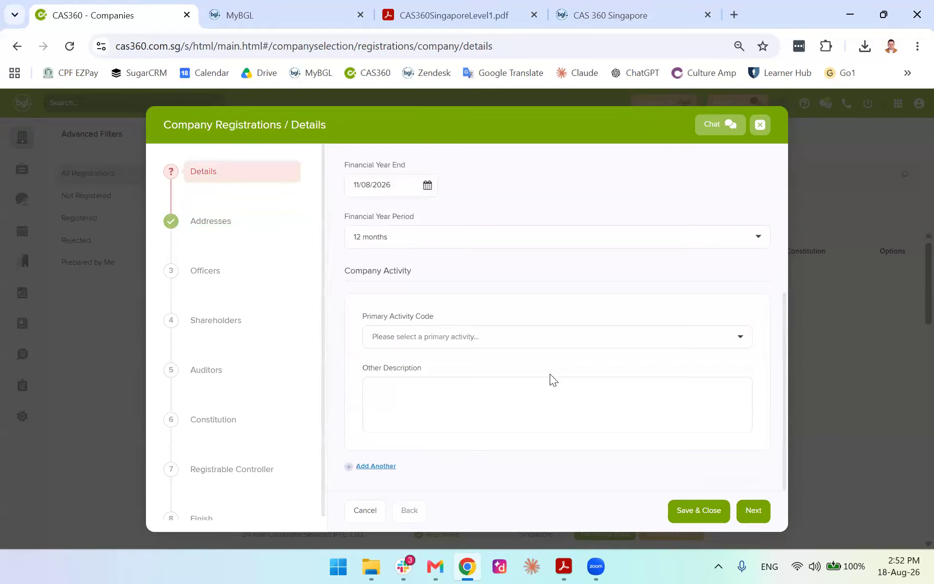
pyautogui.click(753, 510)
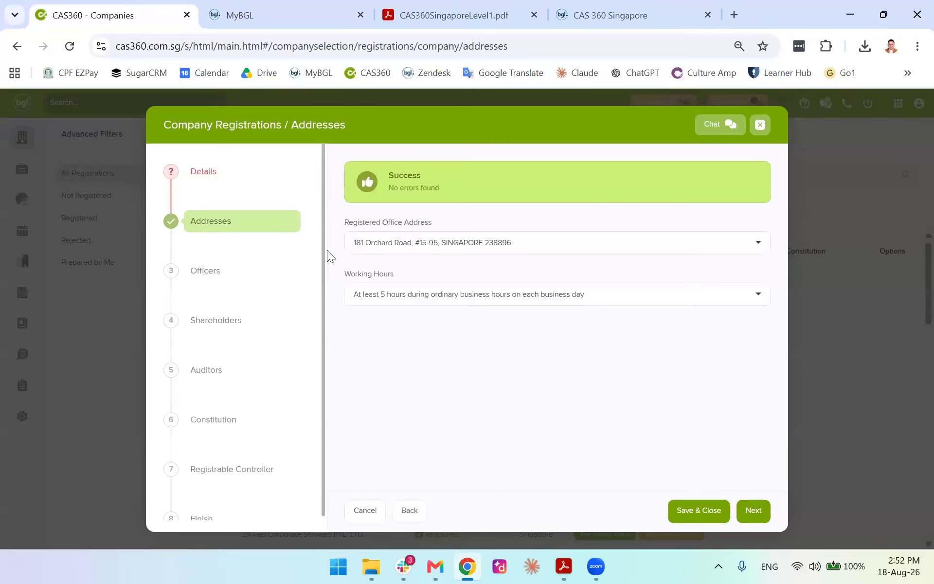
pyautogui.click(558, 377)
# Add the searched contact as an officer serving as Director and Secretary, save, and continue to Shareholders
pyautogui.click(439, 219)
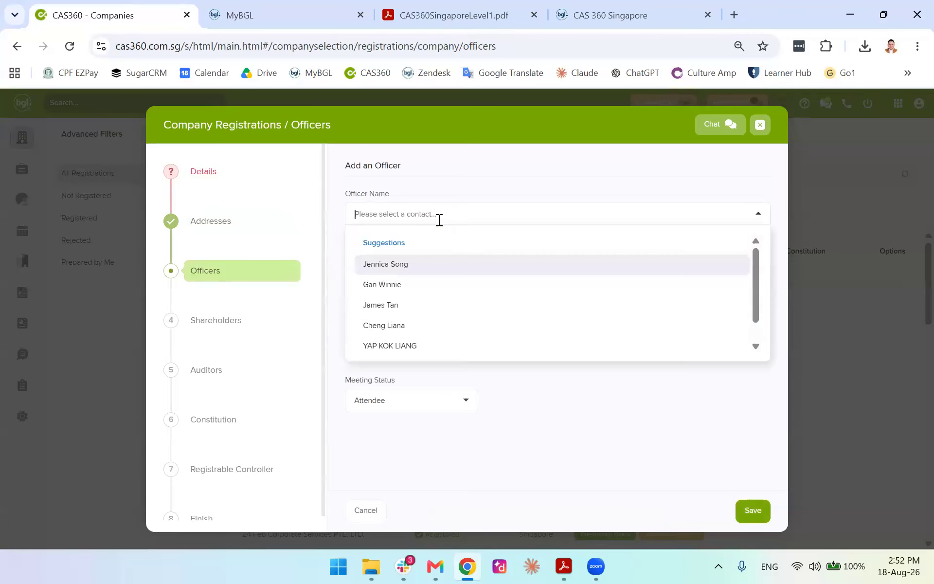
pyautogui.write('song')
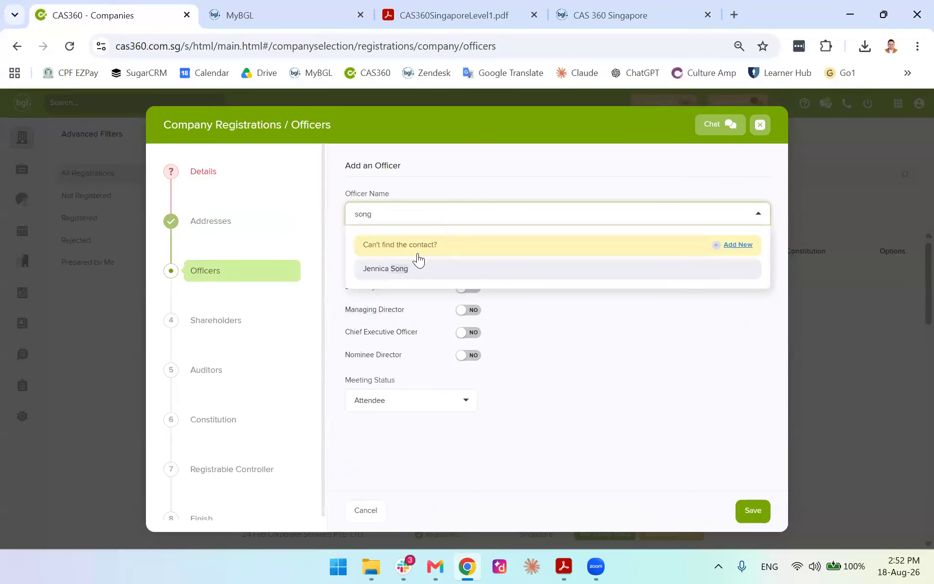
pyautogui.click(388, 268)
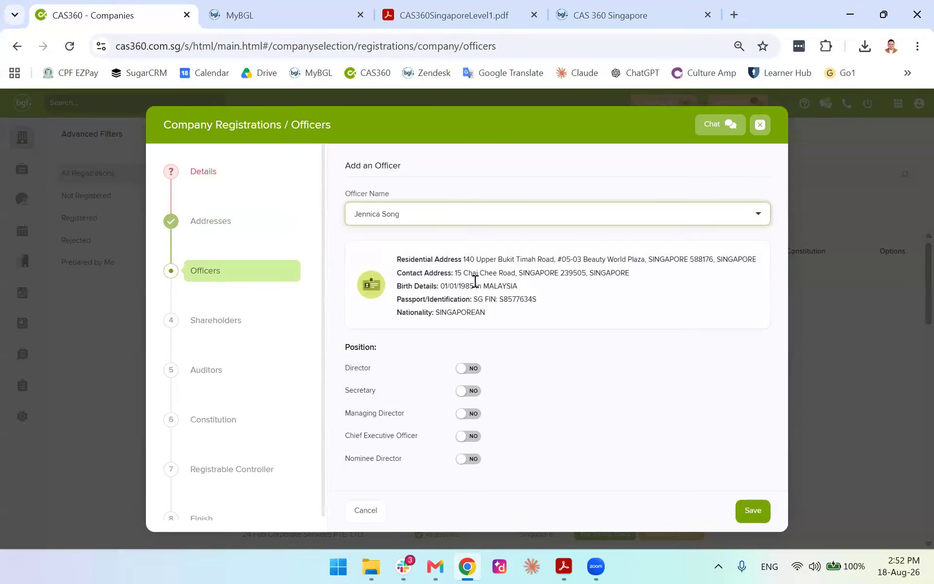
pyautogui.click(468, 368)
pyautogui.click(468, 390)
pyautogui.click(753, 510)
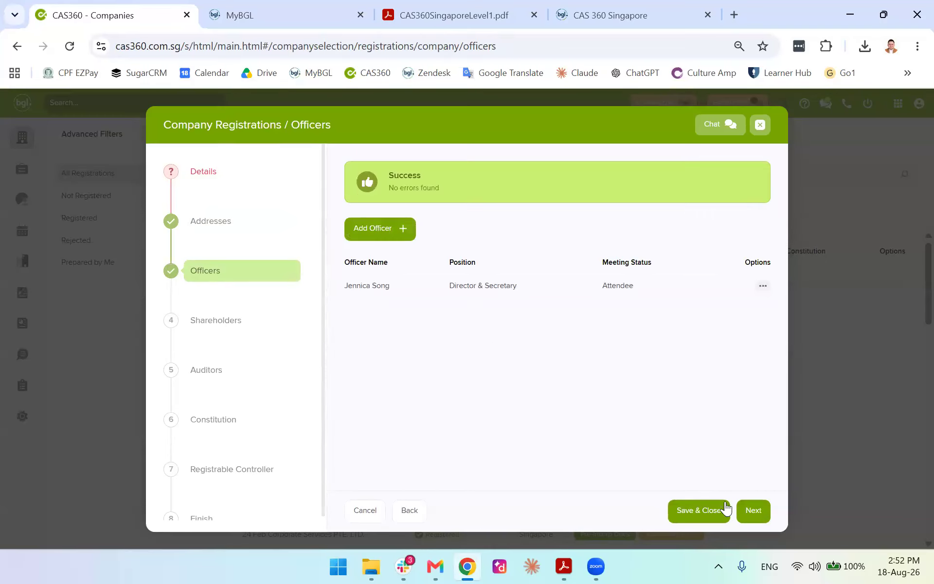
pyautogui.click(752, 511)
pyautogui.click(562, 375)
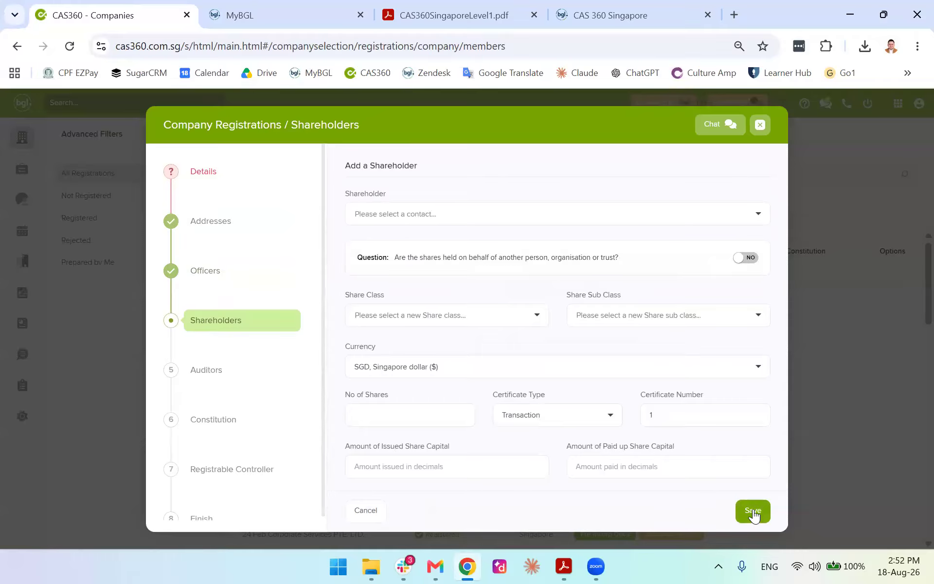
# Add the same contact as a shareholder holding 1 share
pyautogui.click(744, 218)
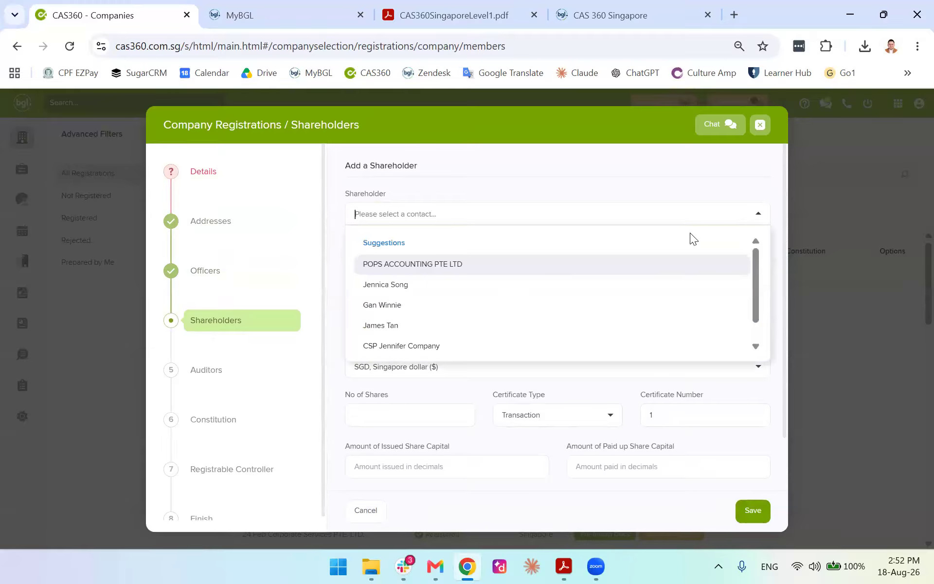
pyautogui.click(472, 287)
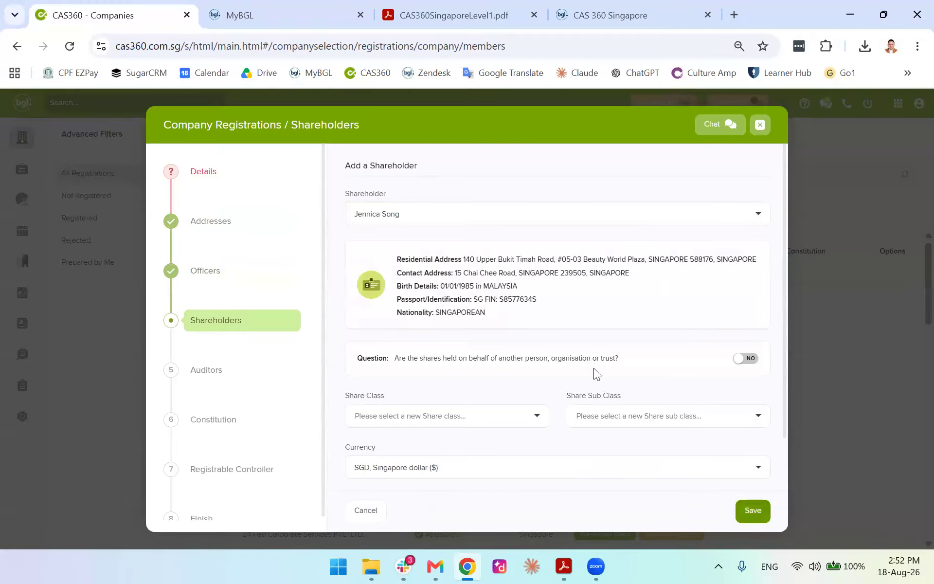
pyautogui.scroll(-3, 737, 238)
pyautogui.click(447, 357)
pyautogui.write('1')
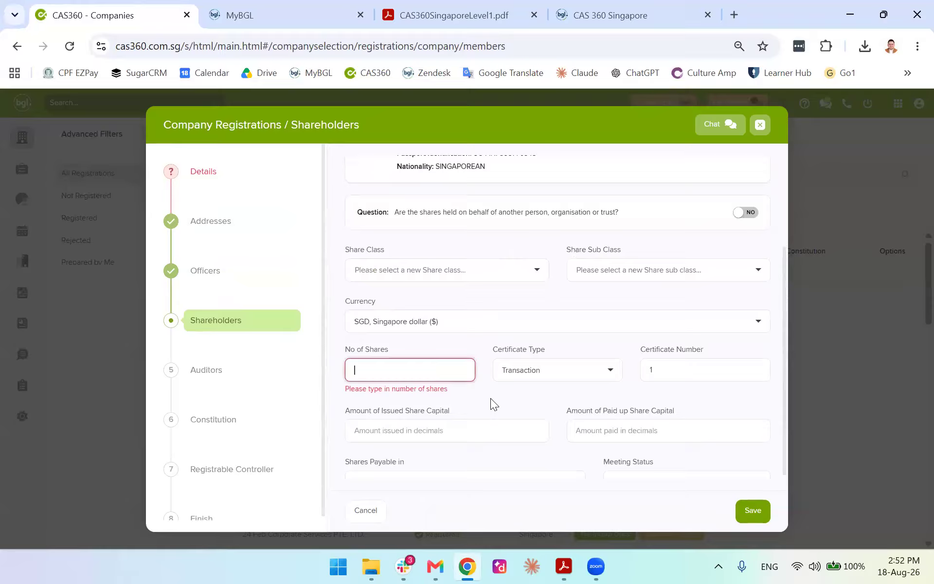
pyautogui.click(754, 513)
# Enter issued share capital 1, set share class ORD, ORDINARY SHARES, and save the shareholder
pyautogui.scroll(-1, 478, 428)
pyautogui.click(459, 410)
pyautogui.write('1')
pyautogui.click(753, 511)
pyautogui.click(485, 256)
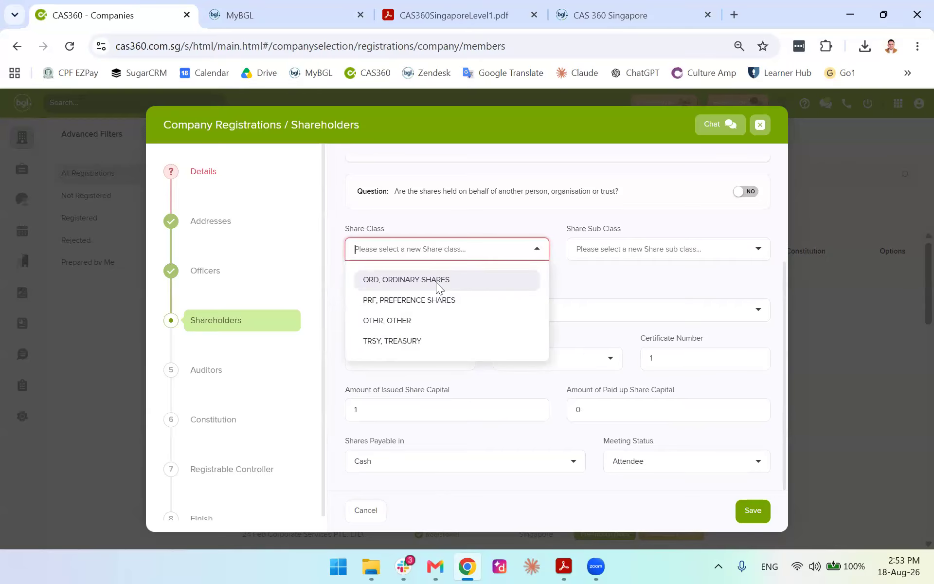
pyautogui.click(436, 280)
pyautogui.click(751, 510)
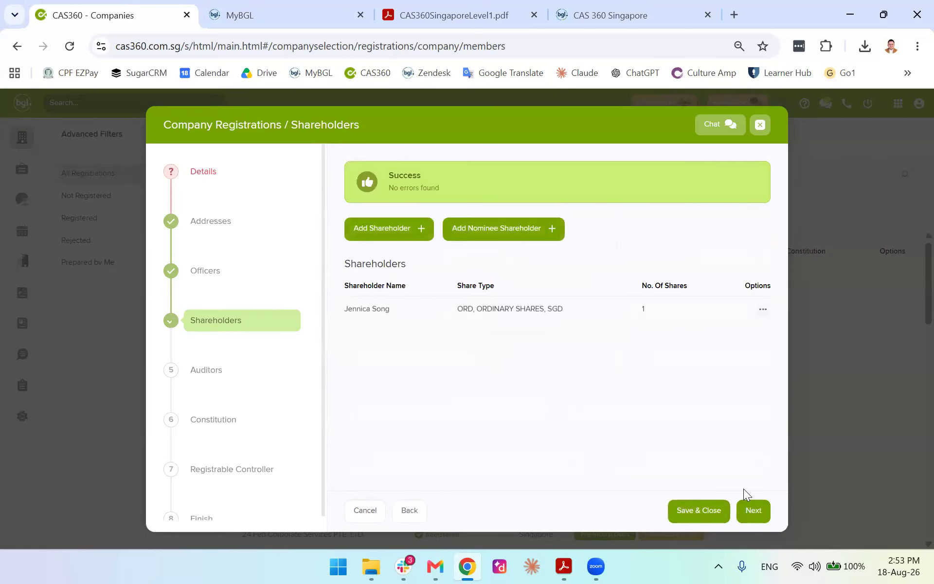
pyautogui.click(767, 511)
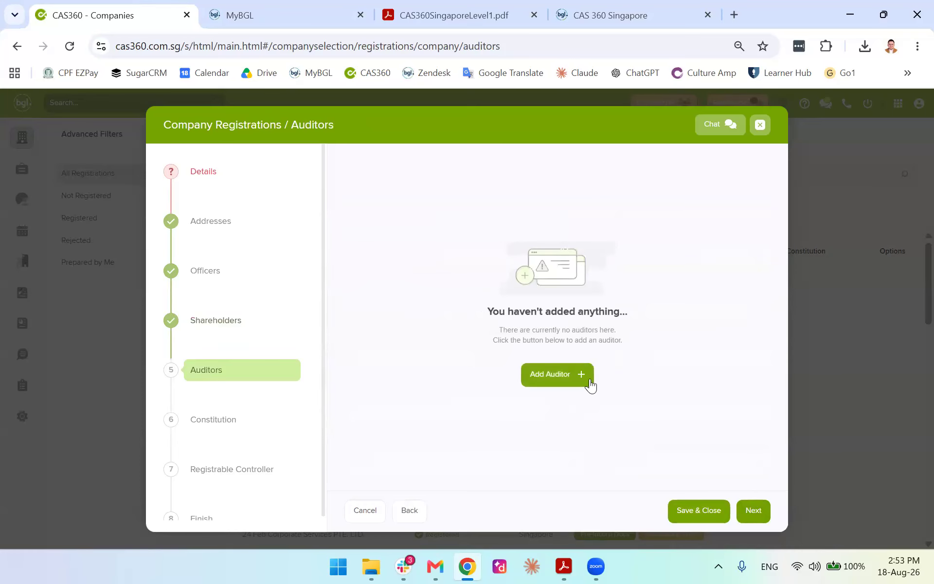
# Appoint the corporate contact as the company's auditor
pyautogui.click(575, 373)
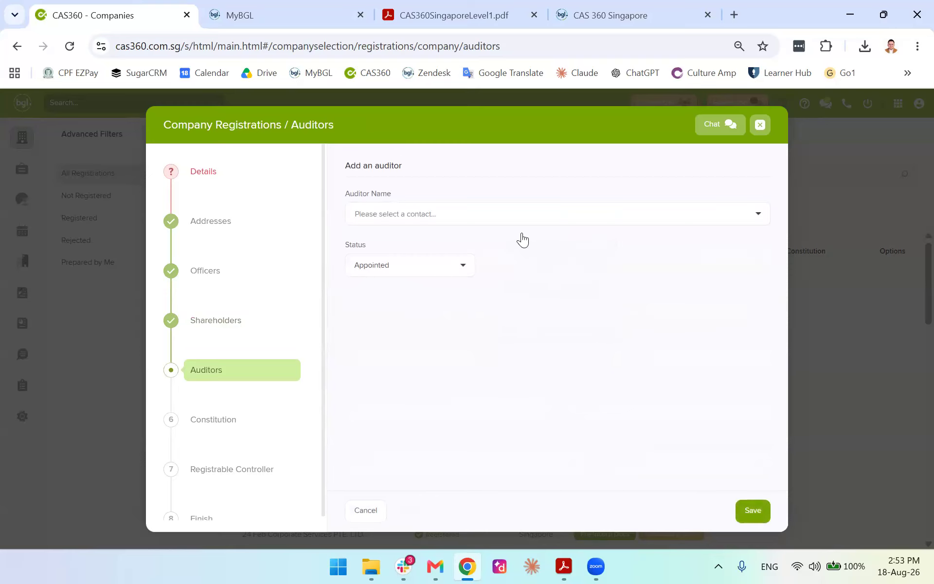
pyautogui.click(533, 215)
pyautogui.click(459, 289)
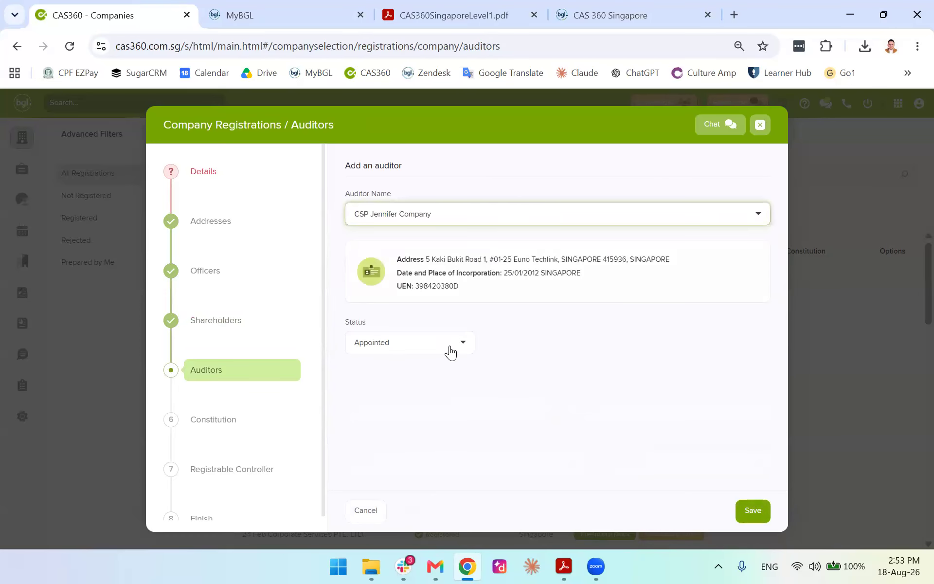
pyautogui.click(752, 521)
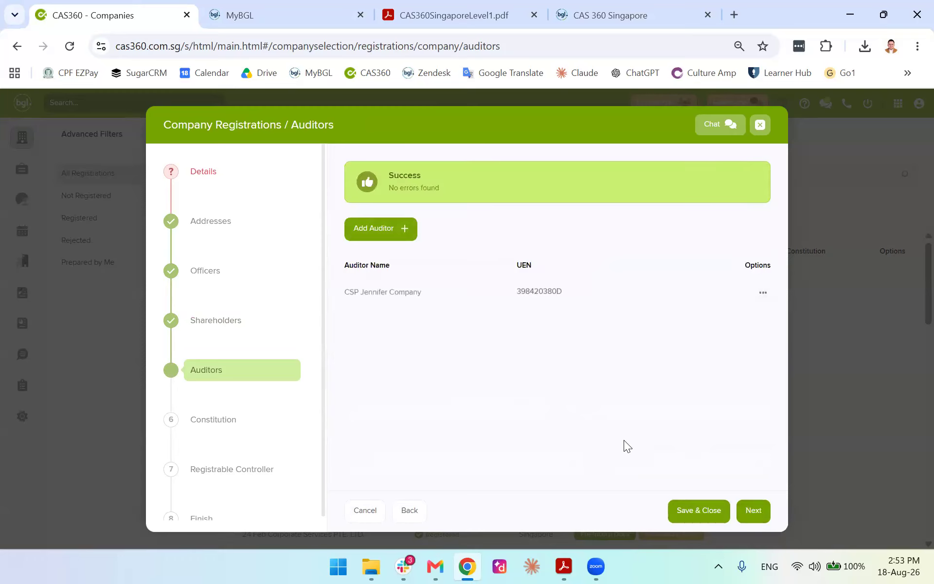
pyautogui.click(754, 511)
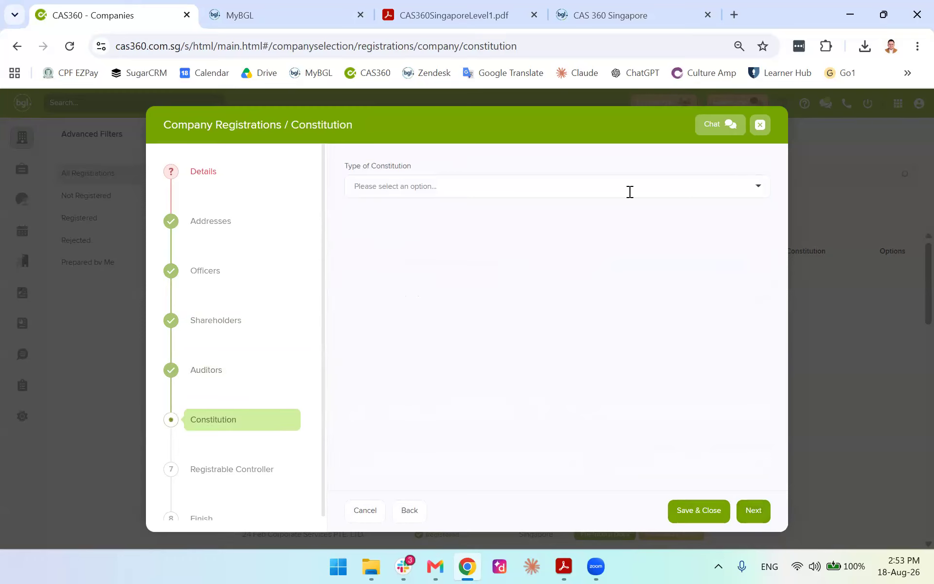
# Set the constitution type to Model Constitution for Company Limited by Shares
pyautogui.click(629, 191)
pyautogui.click(477, 221)
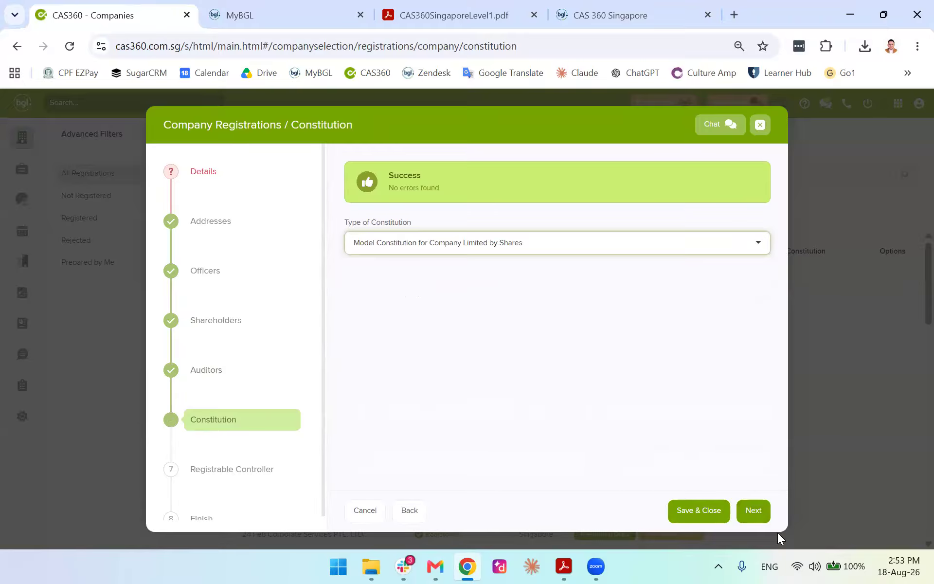
pyautogui.click(754, 512)
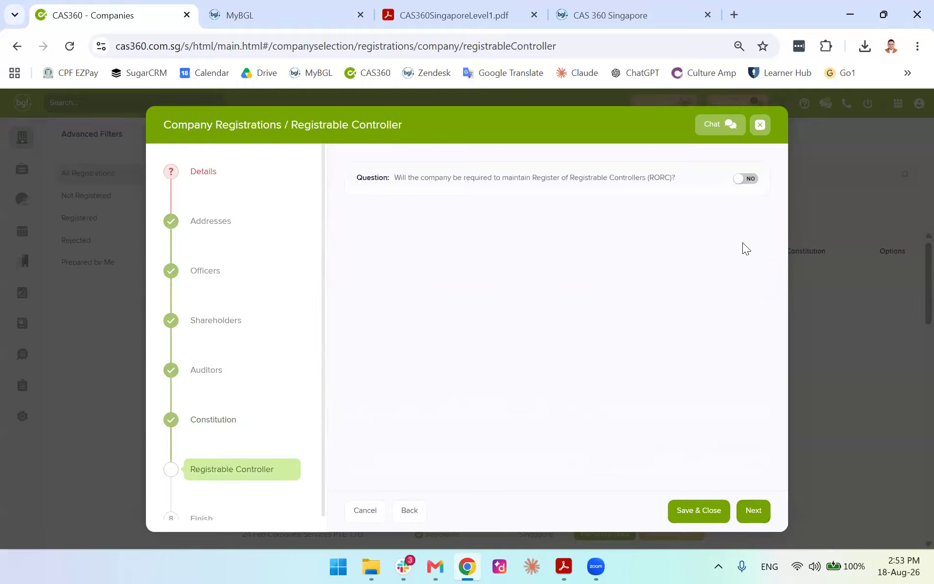
# Answer YES to keeping a controllers register and add the contact as registrable controller
pyautogui.click(744, 179)
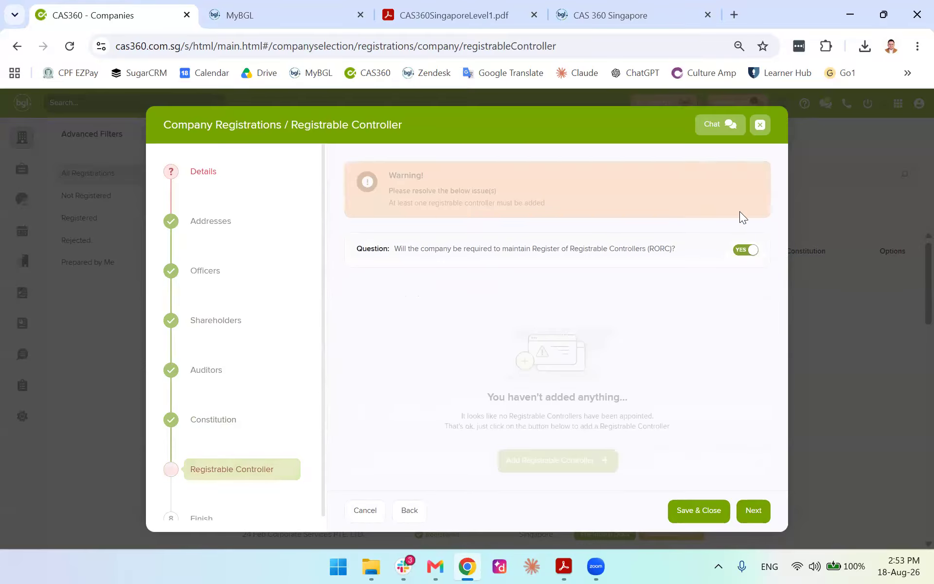
pyautogui.click(593, 392)
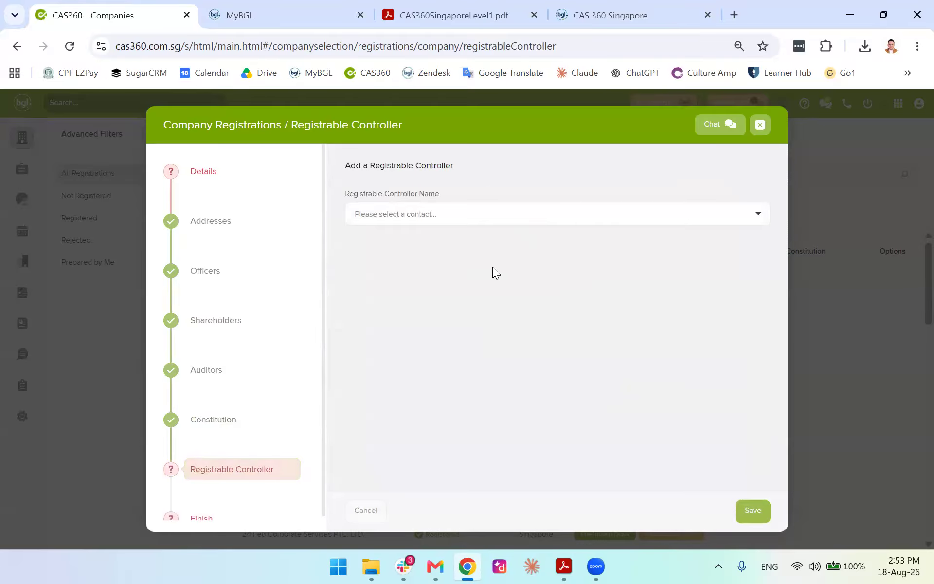
pyautogui.click(562, 212)
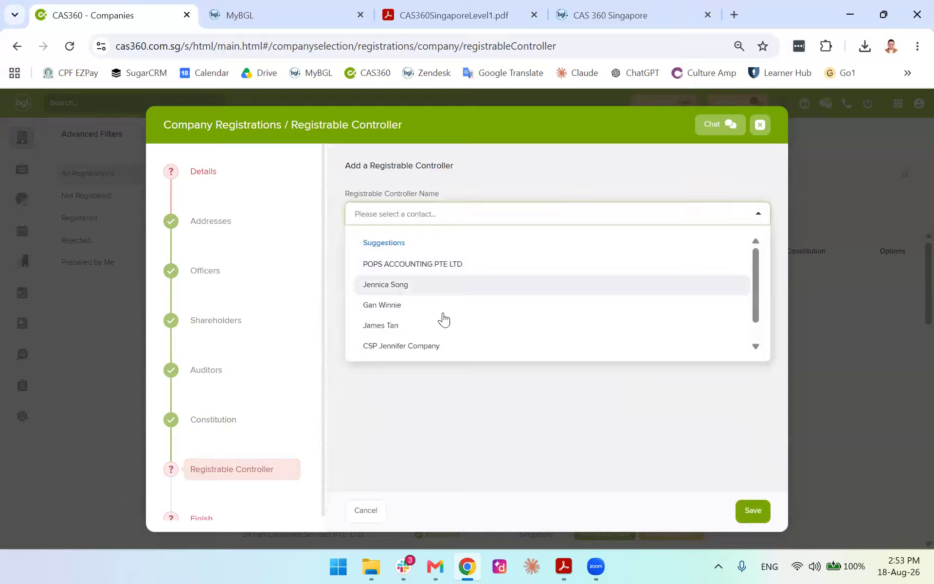
pyautogui.scroll(-1, 422, 345)
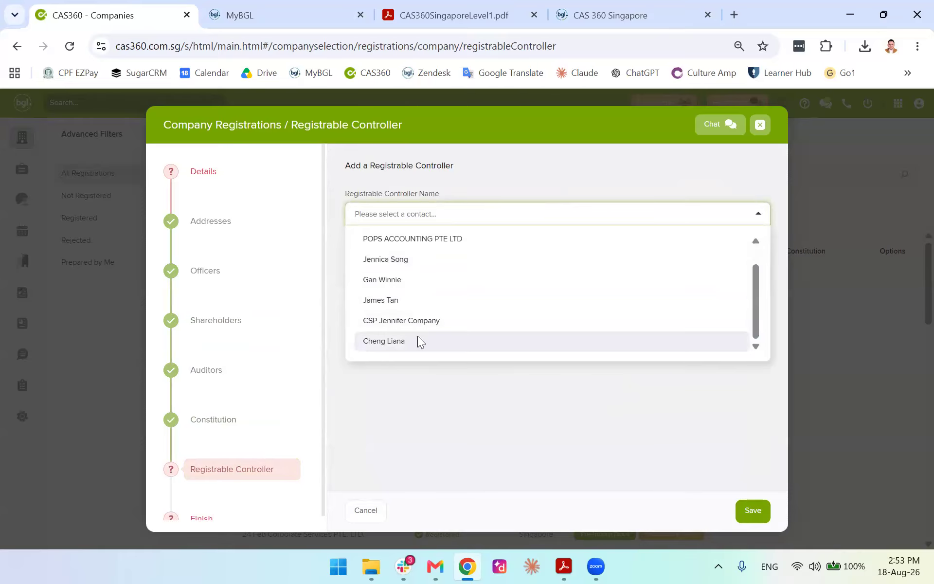
pyautogui.click(421, 342)
pyautogui.click(753, 510)
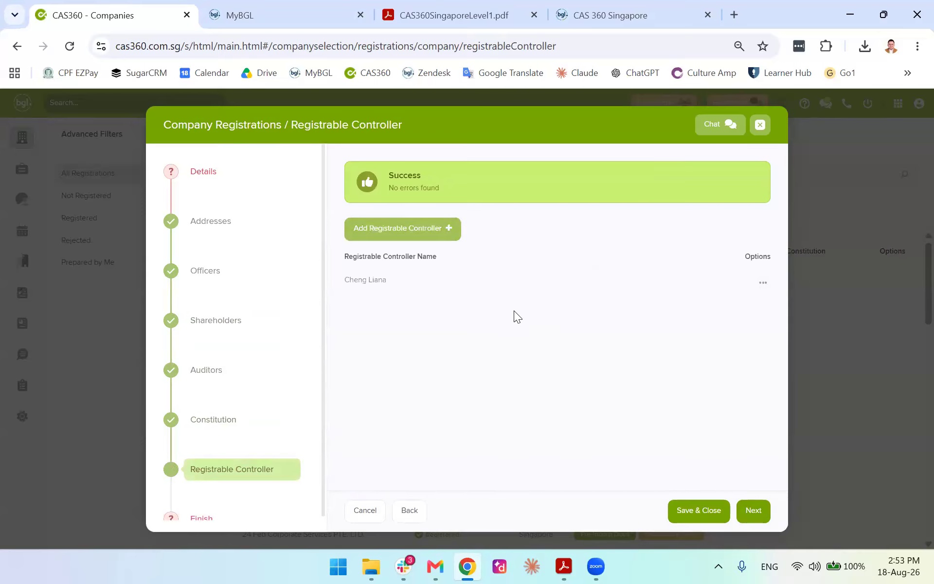
# Review the finish summary and go back to the company Details step
pyautogui.scroll(-1, 236, 473)
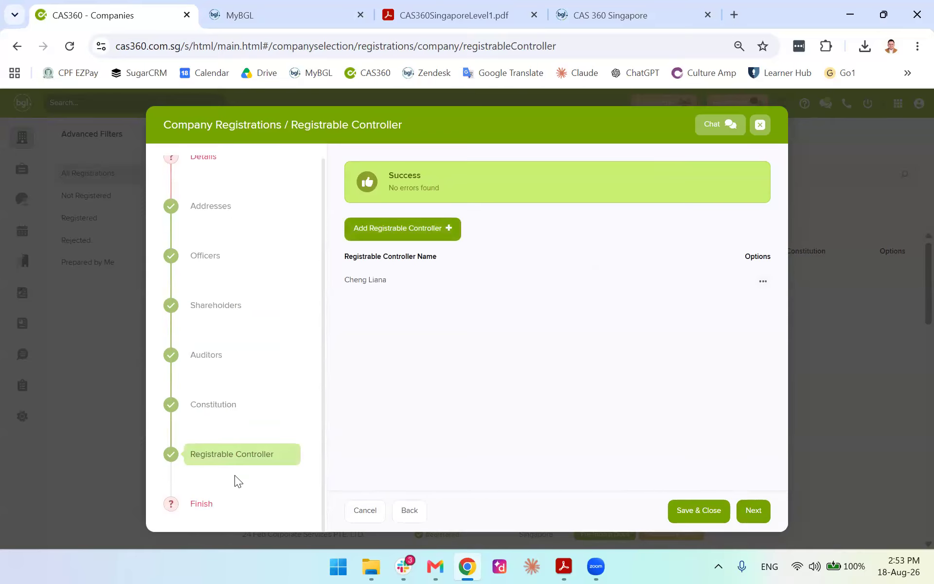
pyautogui.click(748, 513)
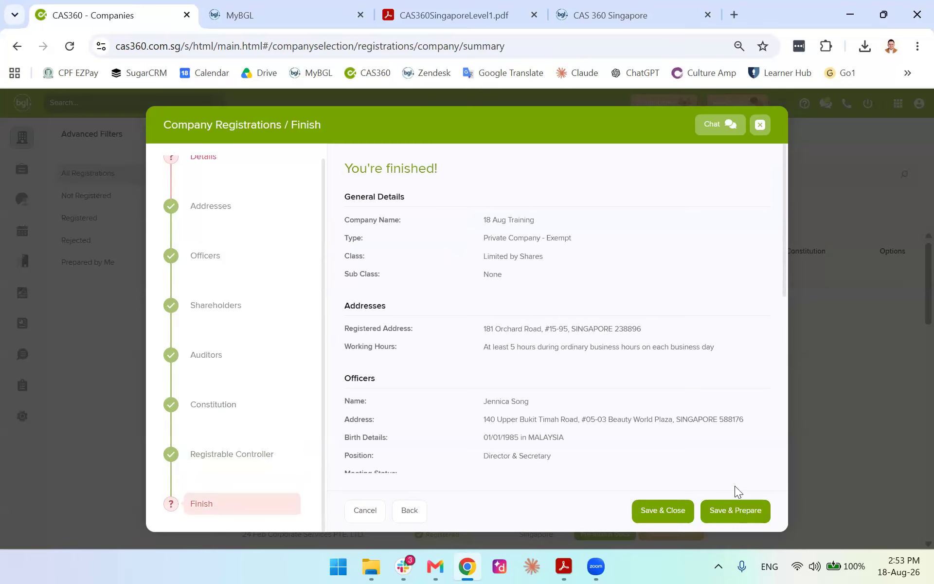
pyautogui.scroll(-7, 559, 428)
pyautogui.scroll(-1, 548, 404)
pyautogui.scroll(1, 206, 291)
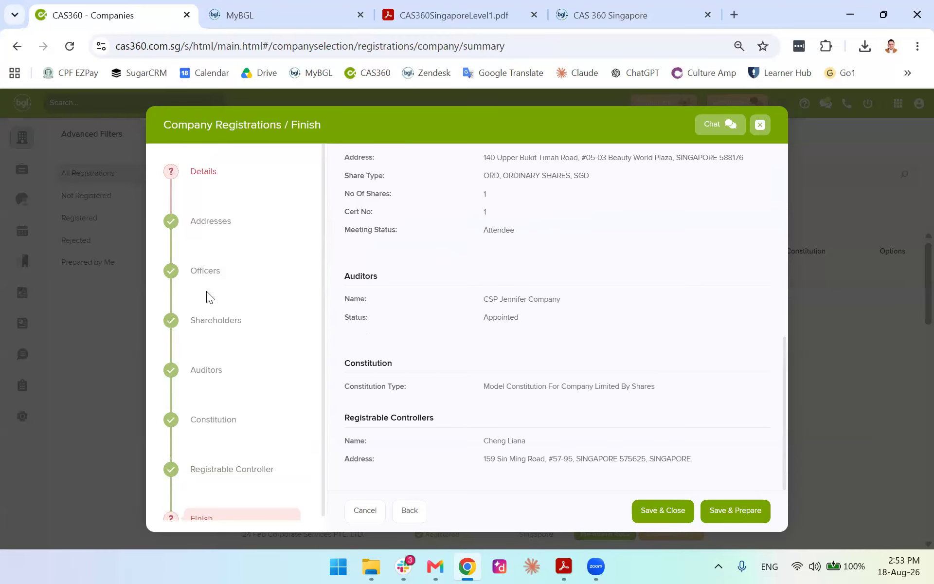
pyautogui.click(201, 174)
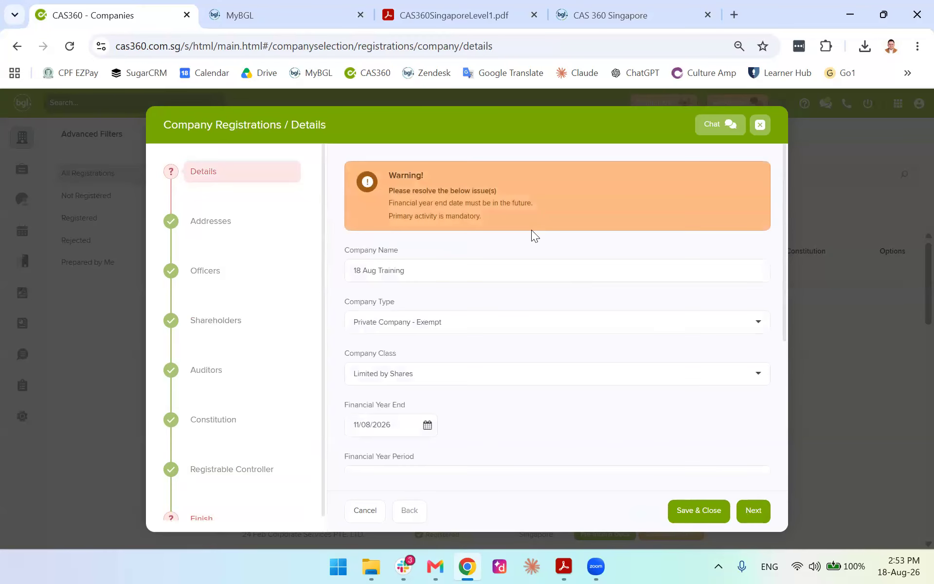
# Set the financial year end to 28/08/2026
pyautogui.click(424, 427)
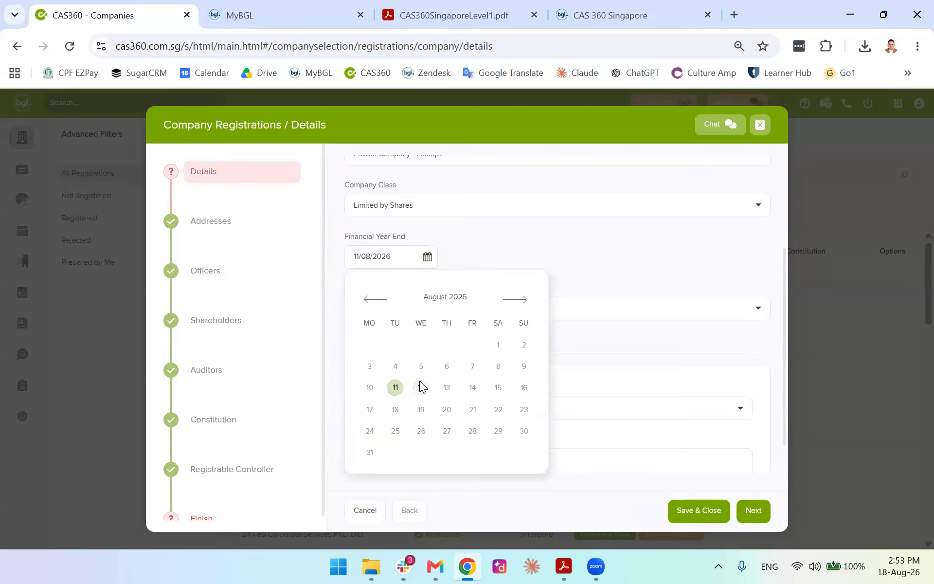
pyautogui.click(473, 431)
pyautogui.click(749, 512)
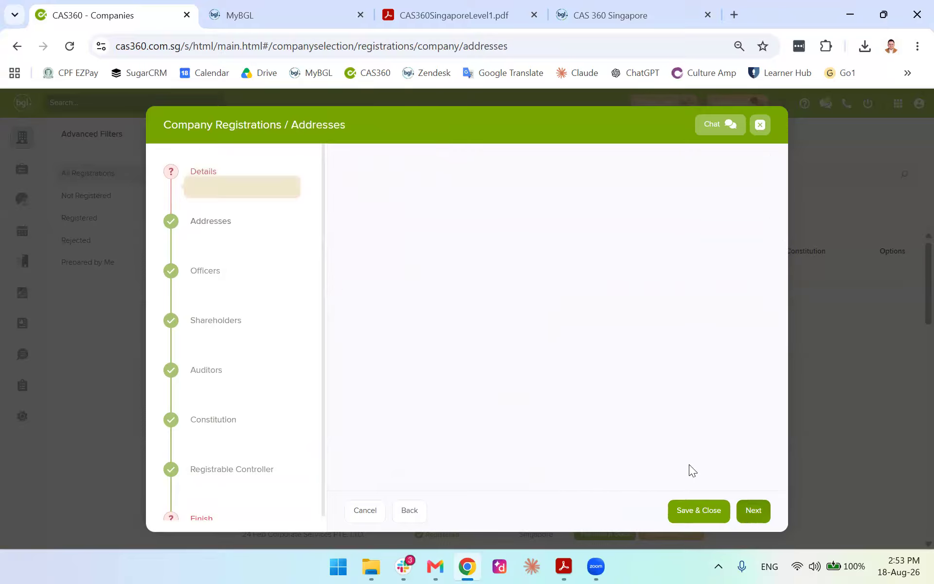
# Set the primary activity to 18112, Commercial printing and return to the finish summary
pyautogui.click(209, 175)
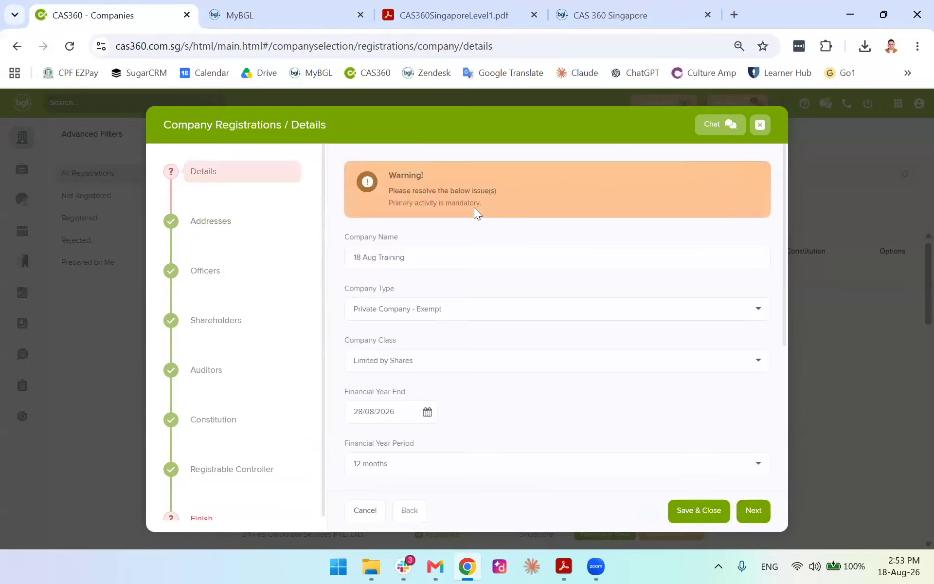
pyautogui.scroll(-5, 544, 344)
pyautogui.click(719, 350)
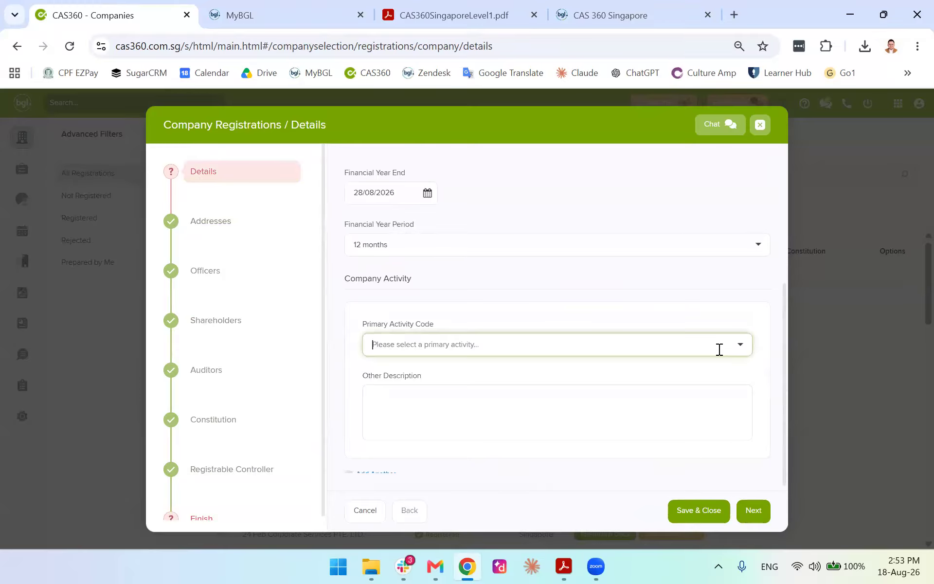
pyautogui.write('1')
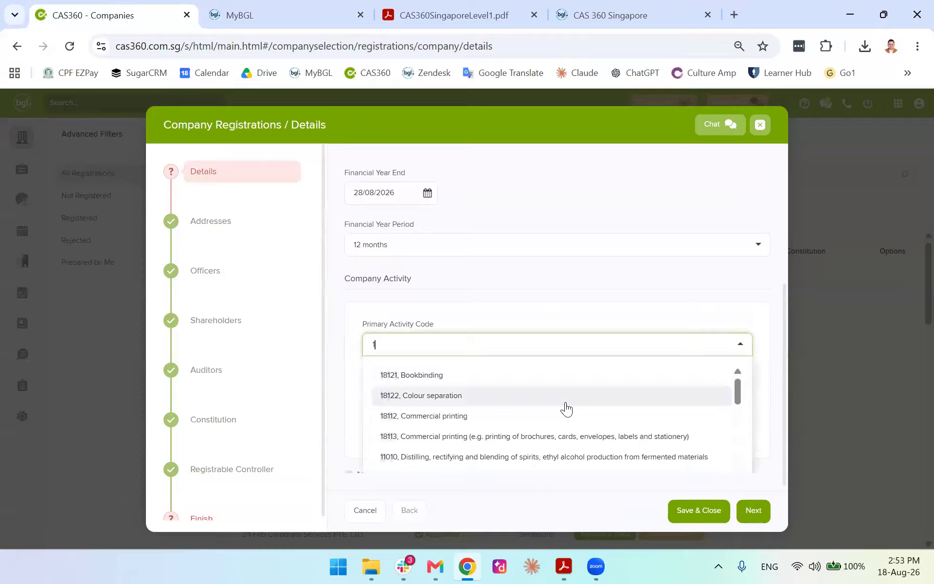
pyautogui.click(564, 416)
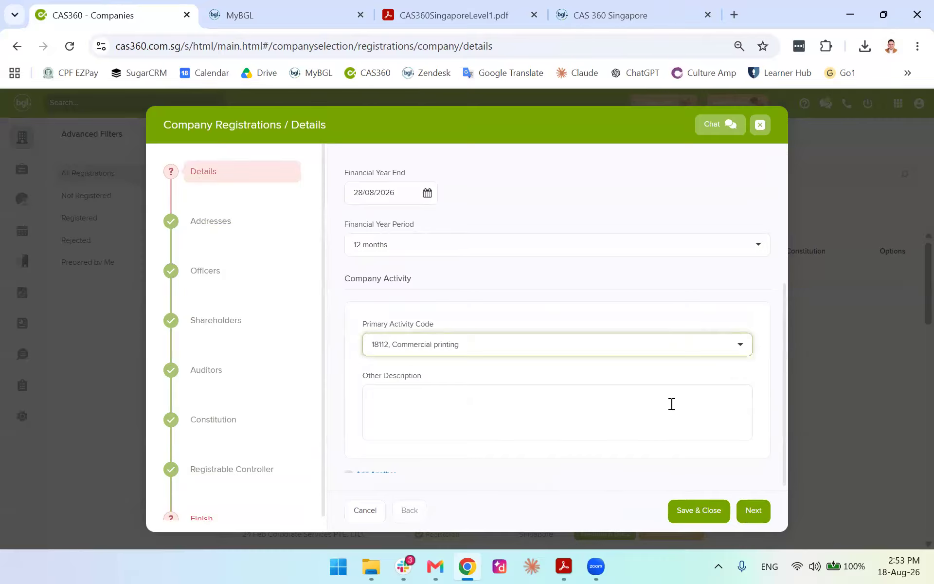
pyautogui.click(754, 511)
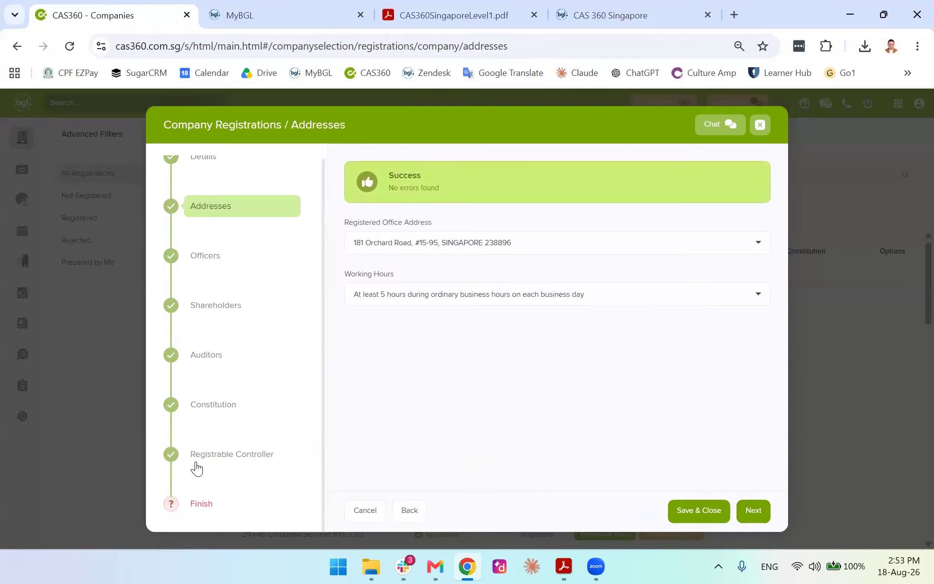
pyautogui.click(203, 504)
# Review the Details, Addresses, Officers and Shareholders steps, then return to the finish summary
pyautogui.scroll(1, 225, 202)
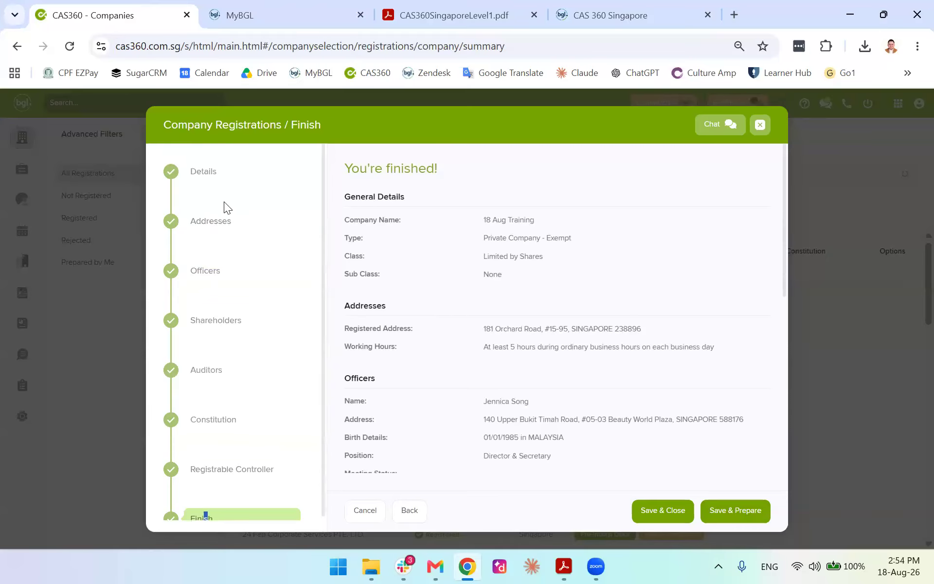
pyautogui.click(202, 177)
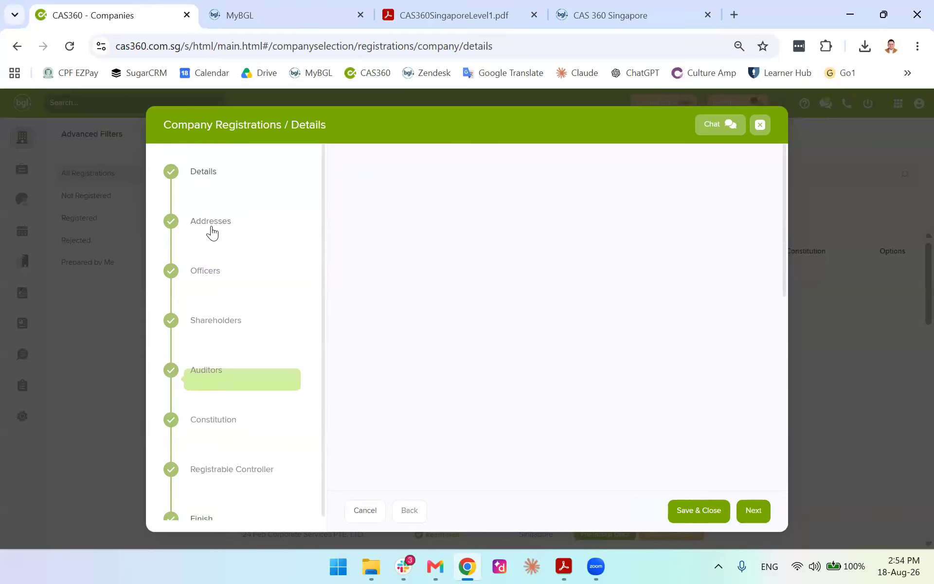
pyautogui.click(215, 221)
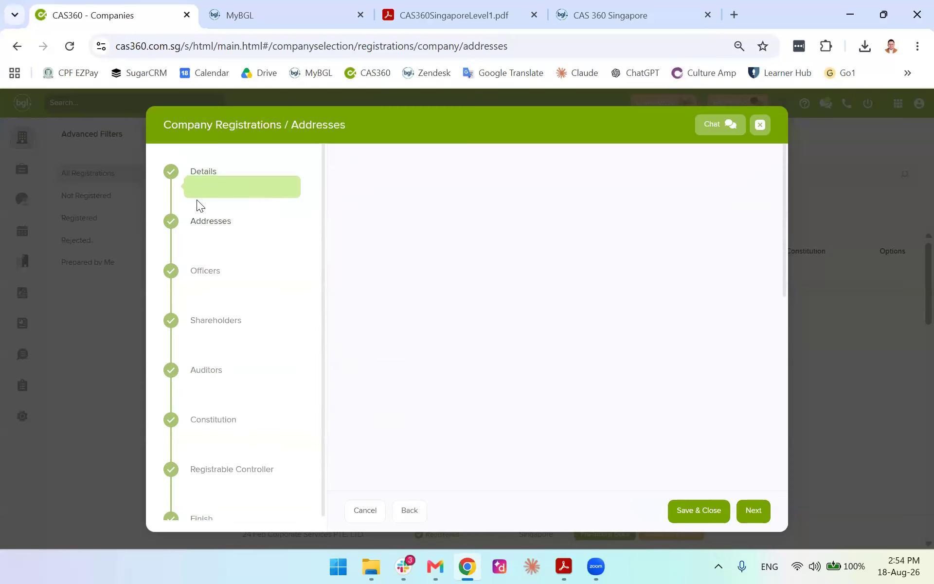
pyautogui.click(205, 176)
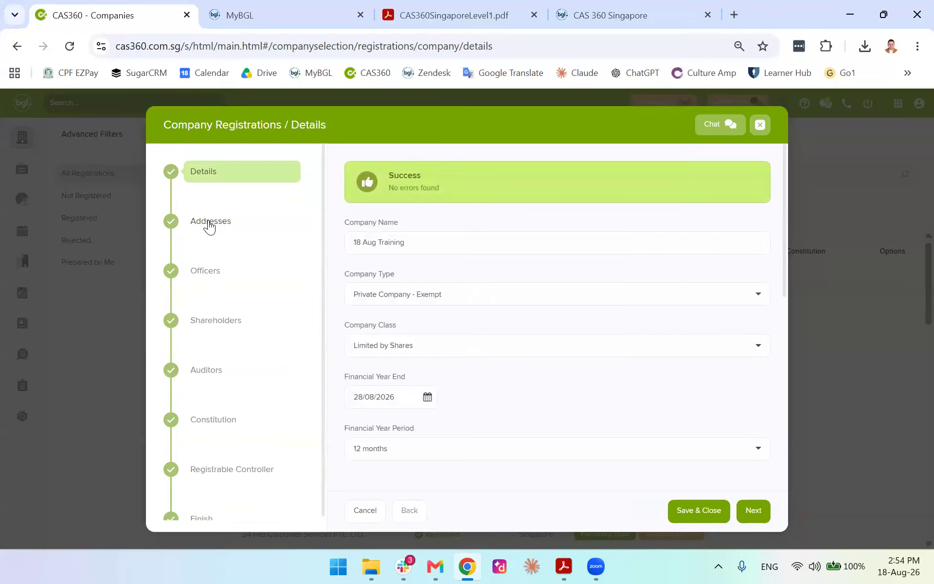
pyautogui.click(209, 279)
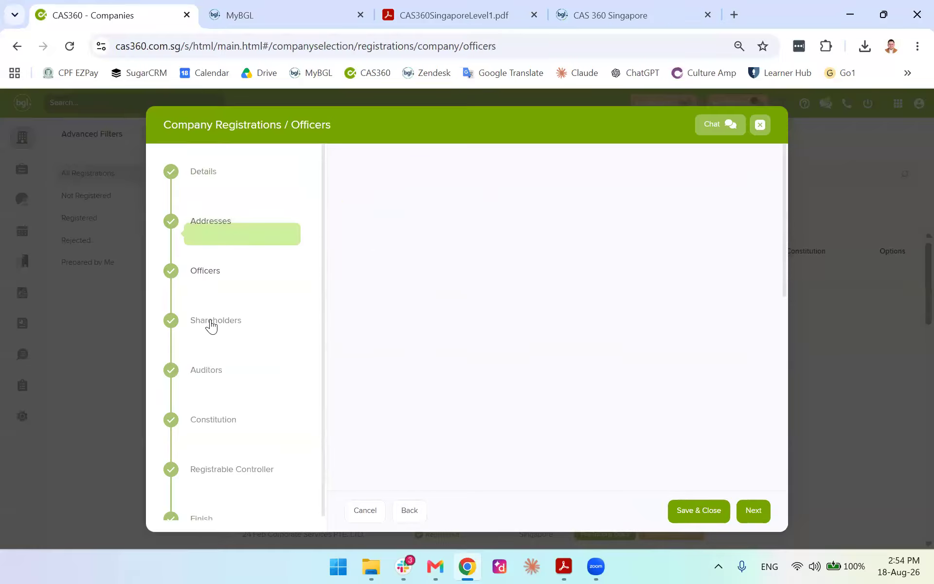
pyautogui.click(214, 326)
pyautogui.click(194, 505)
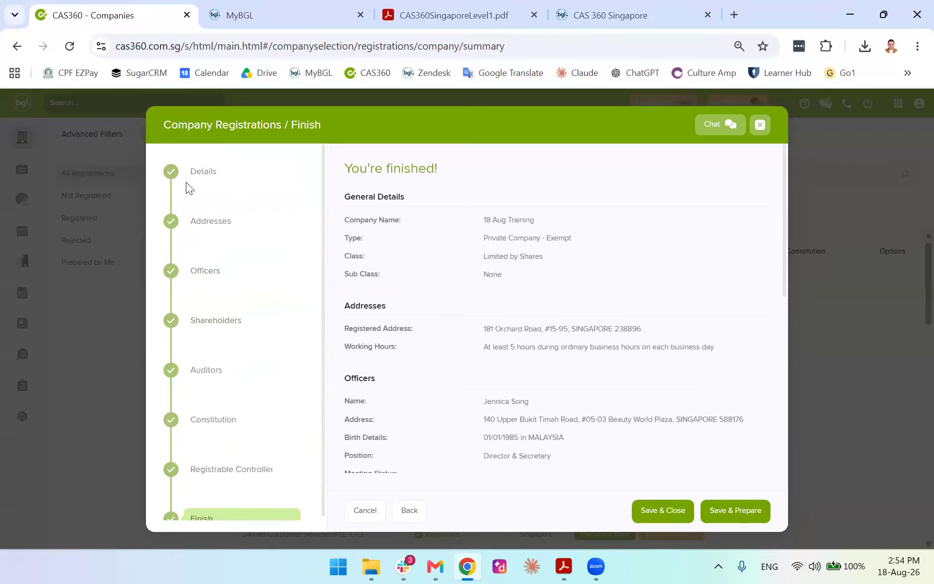
# Recheck every step through Auditors and finish the registration to reach document production
pyautogui.click(200, 176)
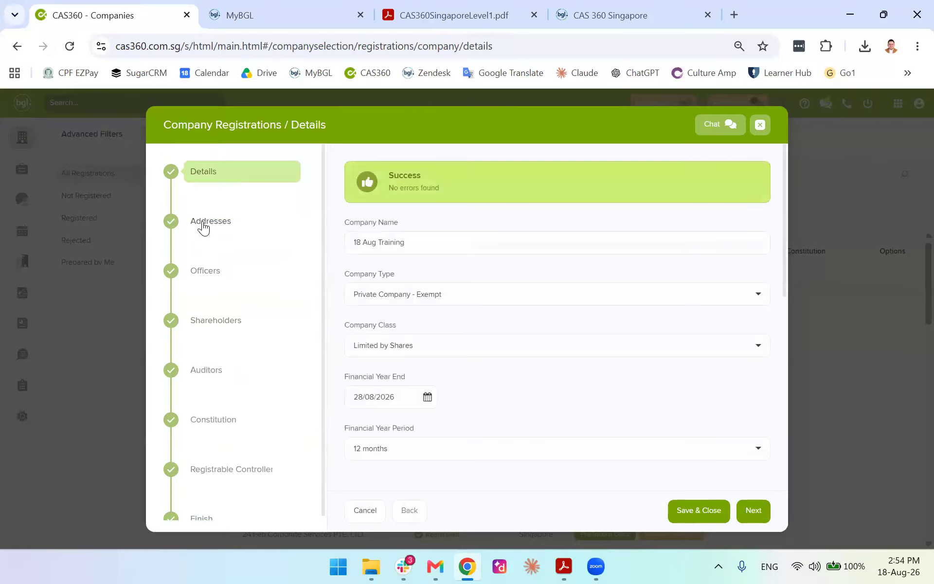
pyautogui.click(203, 226)
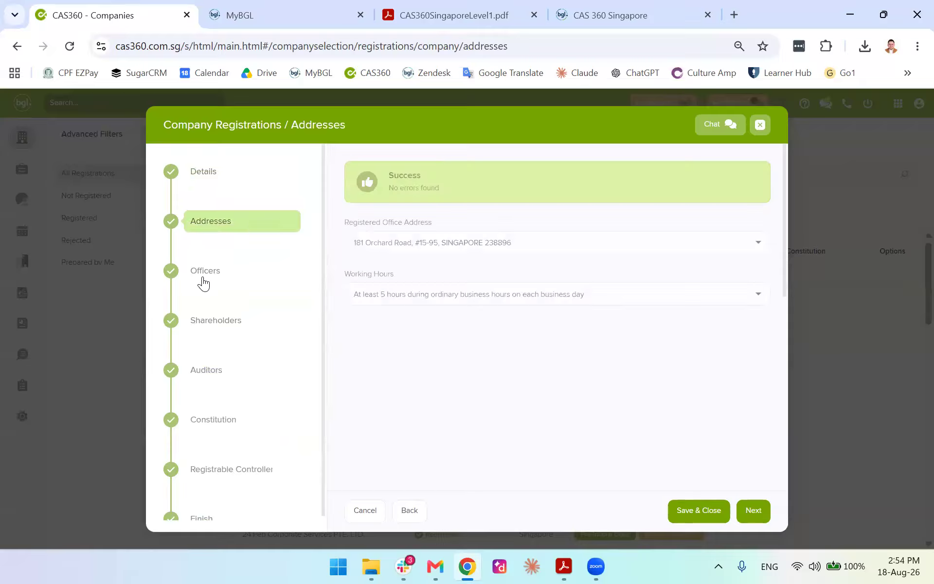
pyautogui.click(205, 291)
pyautogui.click(209, 333)
pyautogui.click(213, 372)
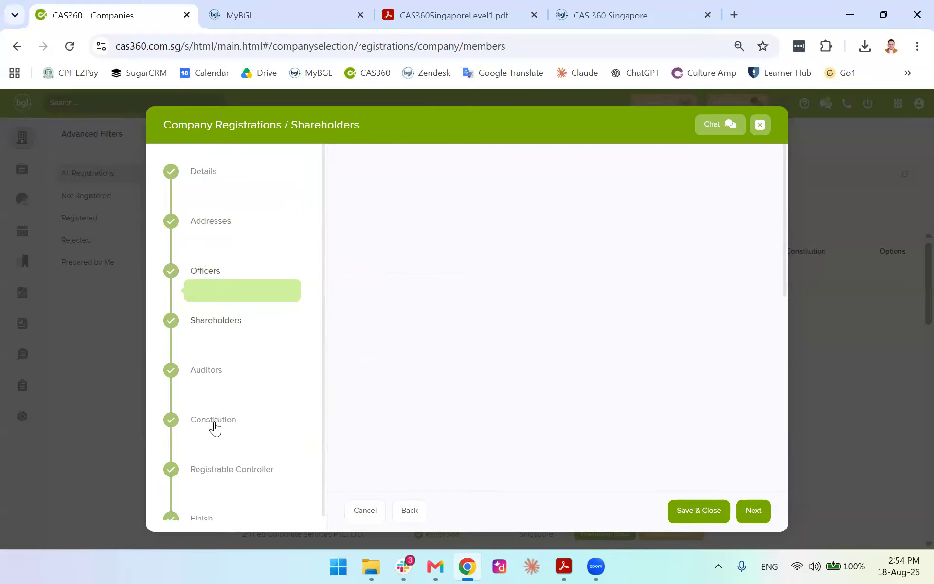
pyautogui.rightClick(203, 509)
pyautogui.click(200, 506)
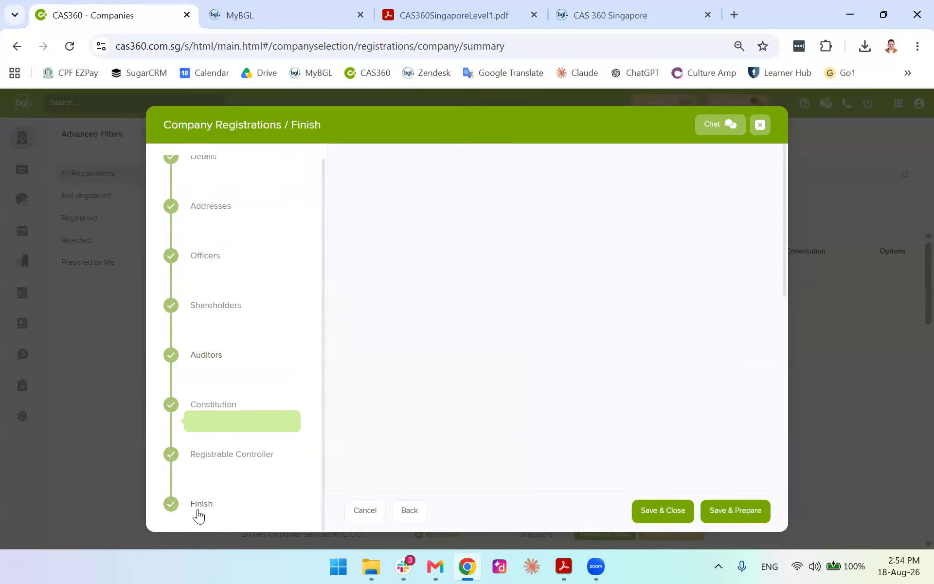
pyautogui.click(735, 510)
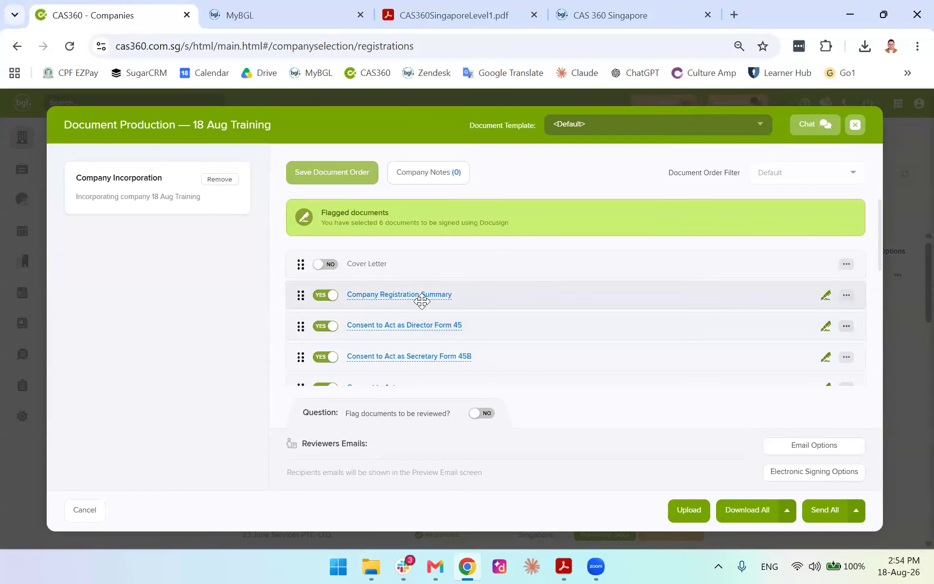
# Open the 18 Aug Training Company Registration Summary PDF in a new tab
pyautogui.scroll(-5, 428, 310)
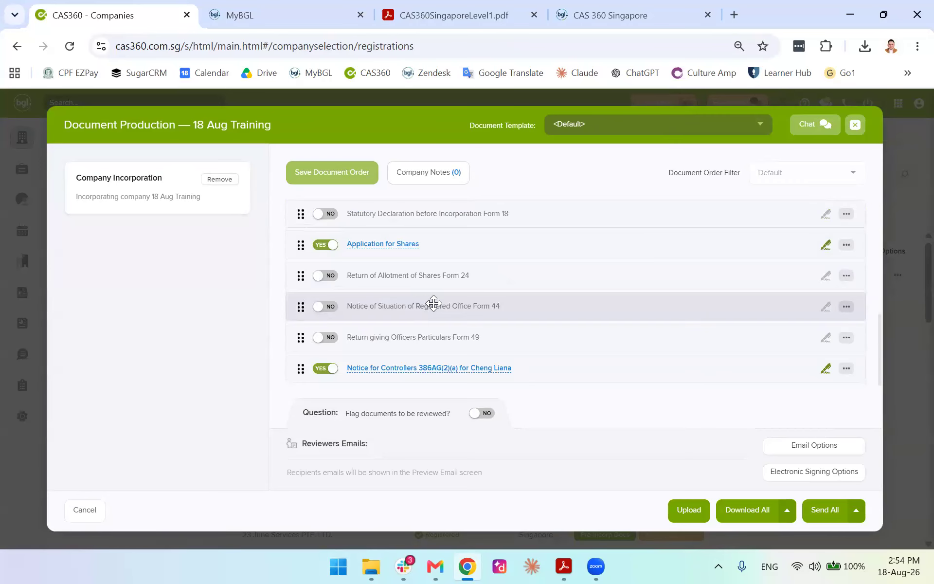
pyautogui.scroll(5, 428, 304)
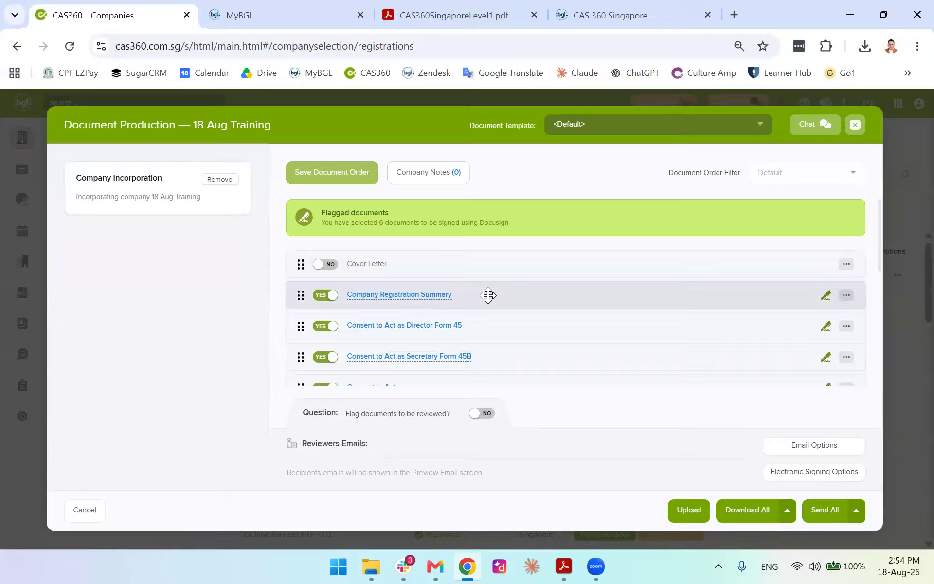
pyautogui.scroll(-3, 411, 301)
pyautogui.scroll(3, 408, 297)
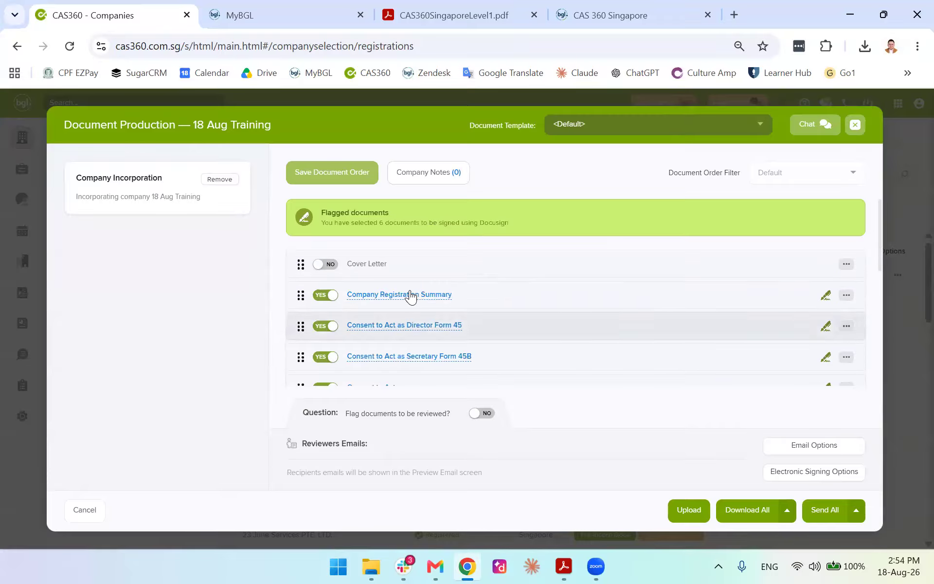
pyautogui.click(402, 295)
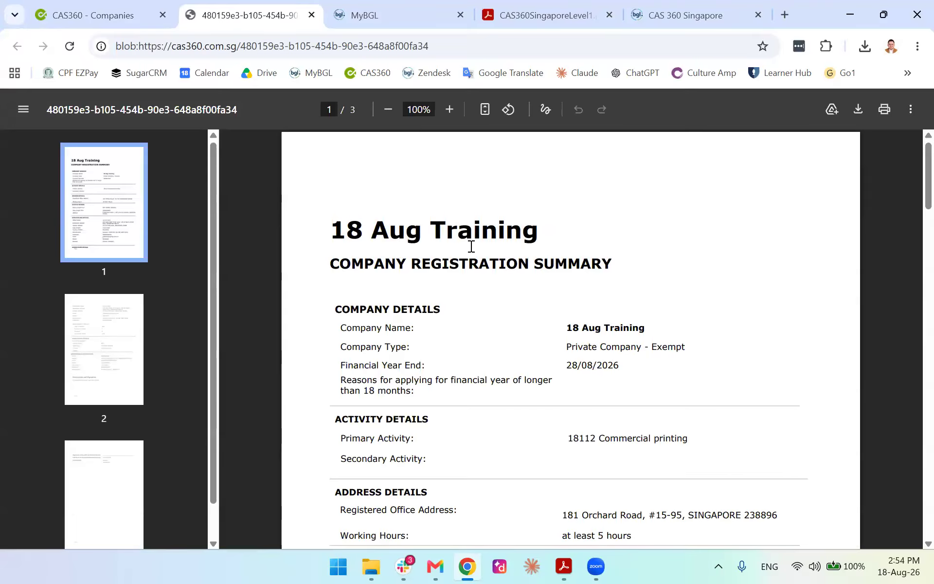
# Look through the registration summary PDF and close its tab
pyautogui.moveTo(331, 238); pyautogui.dragTo(583, 248)
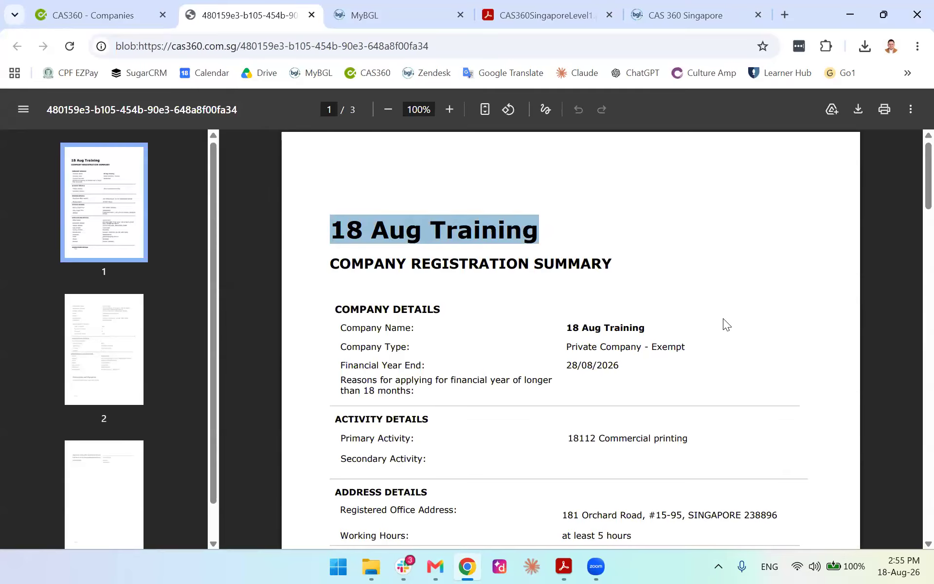
pyautogui.scroll(-10, 722, 317)
pyautogui.scroll(-20, 722, 314)
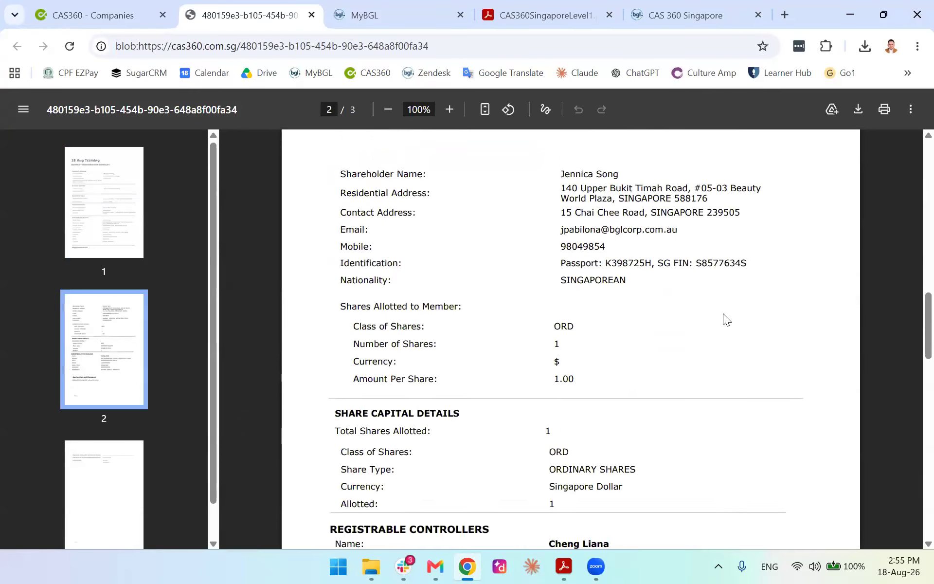
pyautogui.click(311, 15)
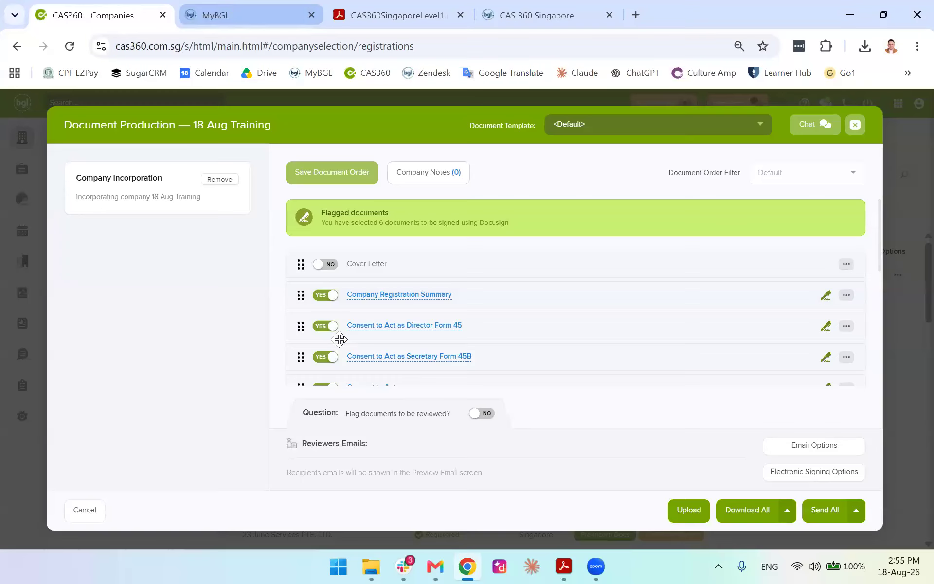
# Review the Consent to Act as Director Form 45 PDF and close it
pyautogui.click(371, 330)
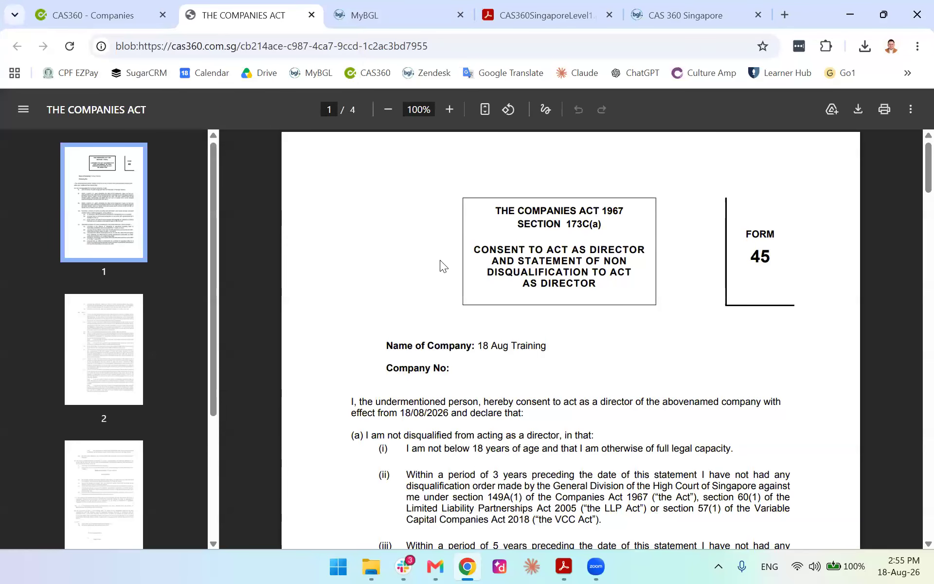
pyautogui.scroll(-20, 450, 267)
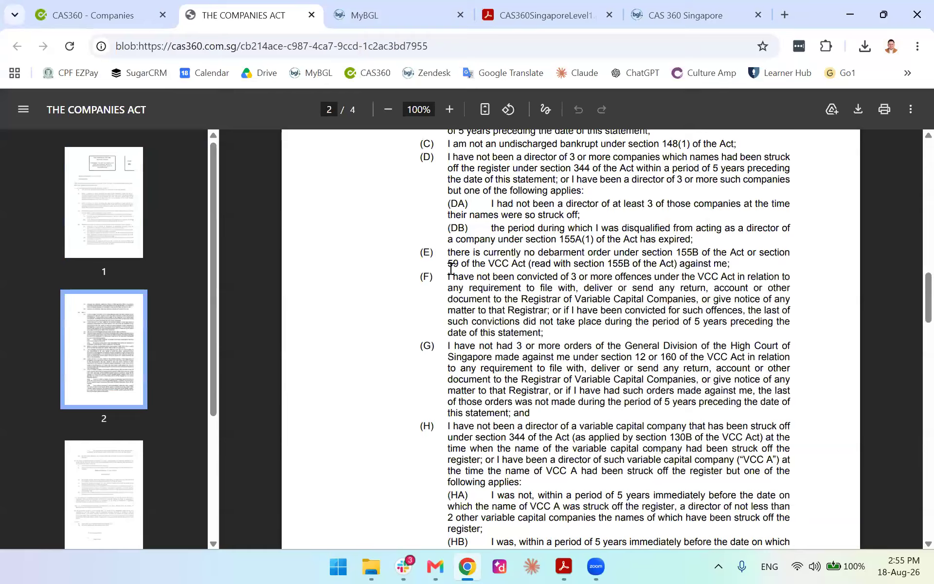
pyautogui.scroll(-10, 451, 267)
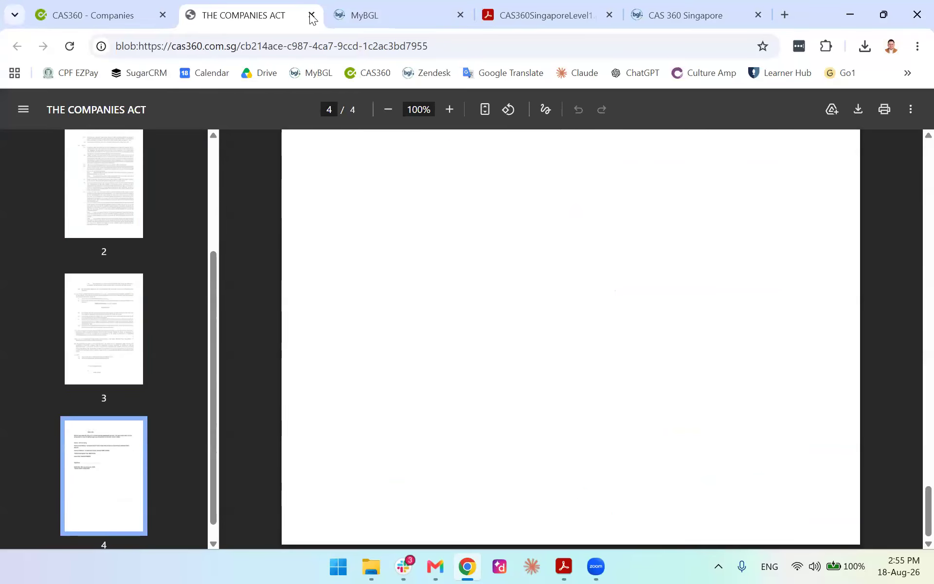
pyautogui.middleClick(220, 5)
pyautogui.scroll(-5, 486, 355)
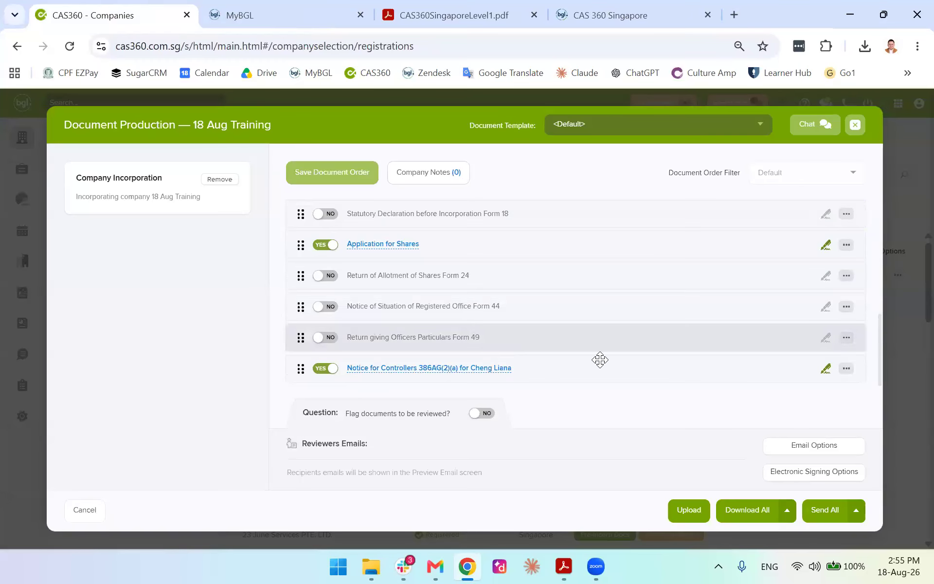
# Download all selected documents as one combined PDF and open it from Chrome's downloads
pyautogui.click(745, 512)
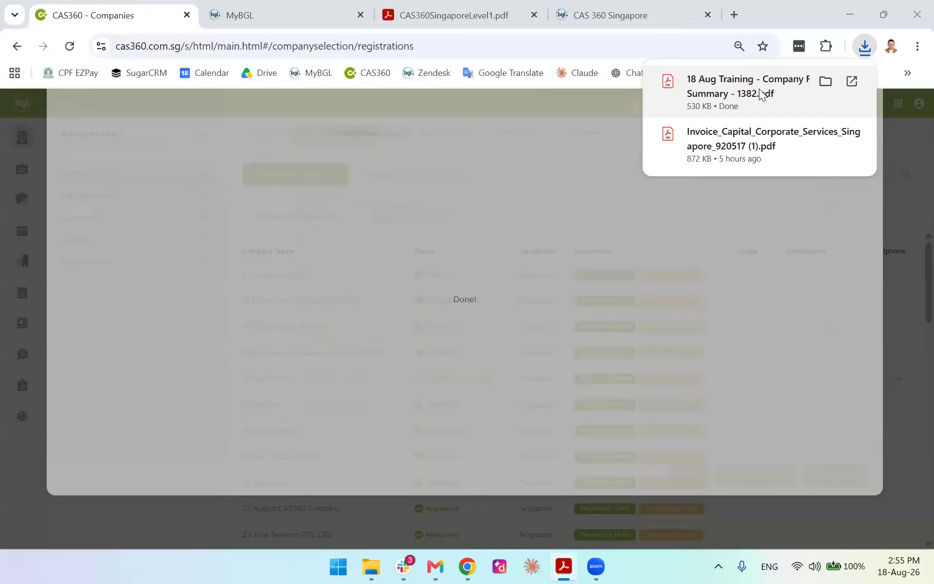
pyautogui.click(773, 93)
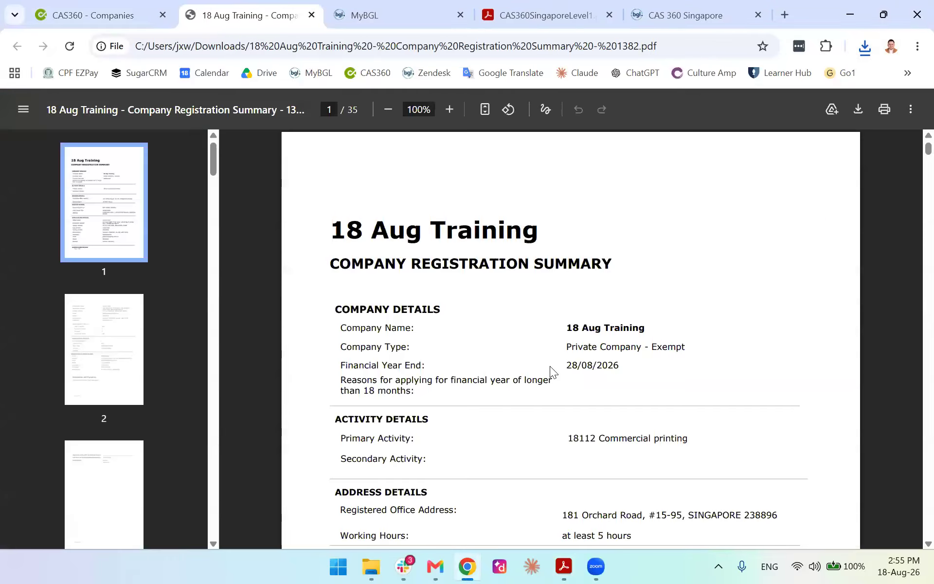
# Scroll through the 35-page PDF pack, then return to the Company Registrations list
pyautogui.scroll(-10, 550, 366)
pyautogui.scroll(-10, 550, 366)
pyautogui.scroll(-15, 564, 364)
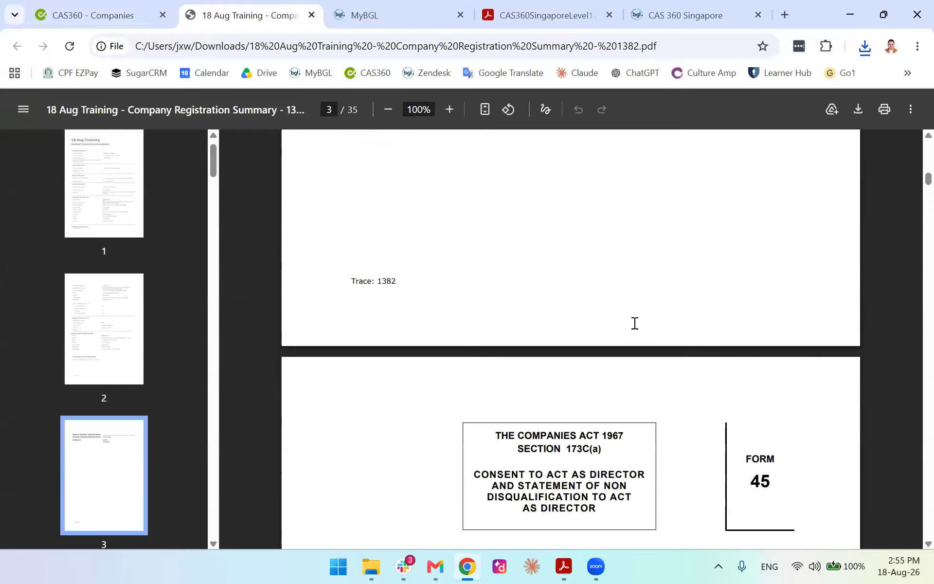
pyautogui.scroll(-10, 634, 323)
pyautogui.scroll(-15, 635, 323)
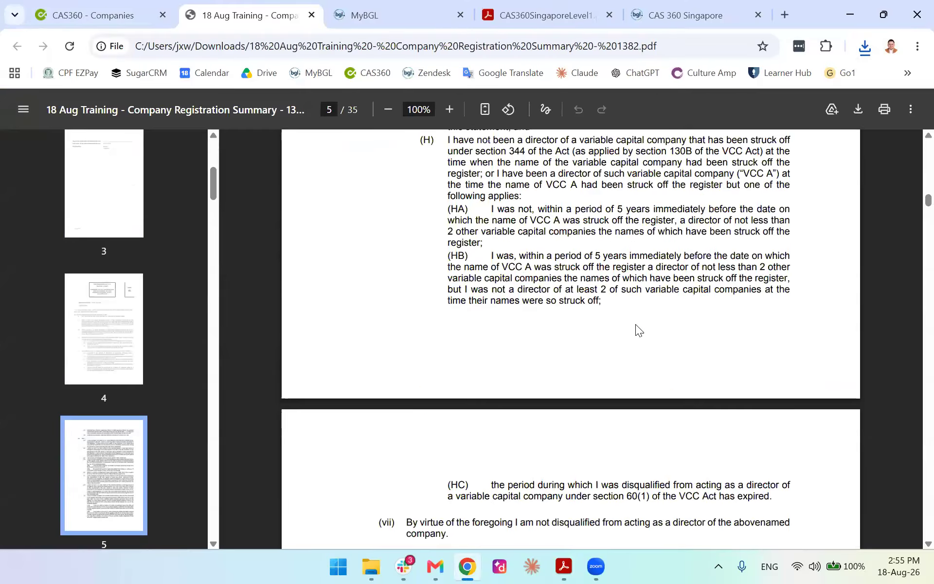
pyautogui.scroll(-15, 637, 325)
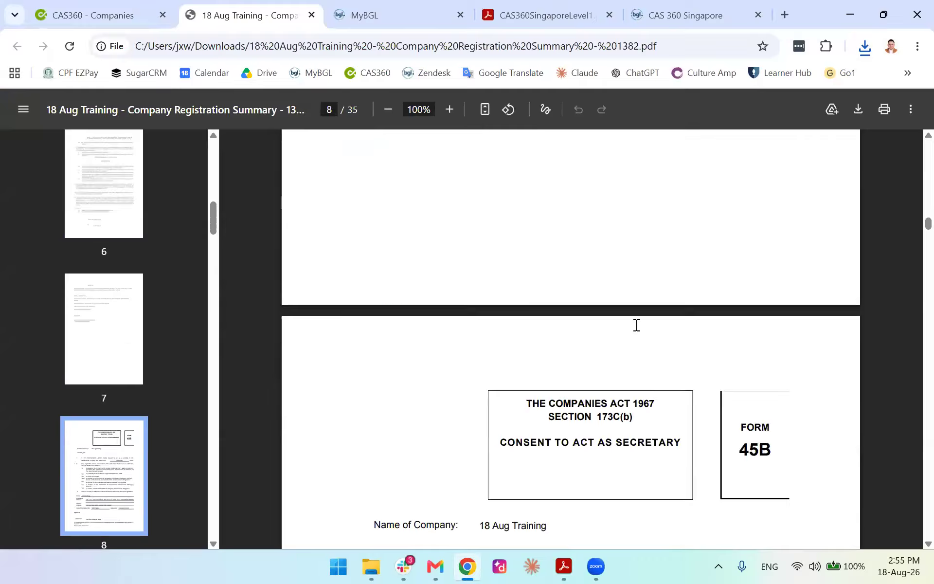
pyautogui.scroll(-20, 637, 325)
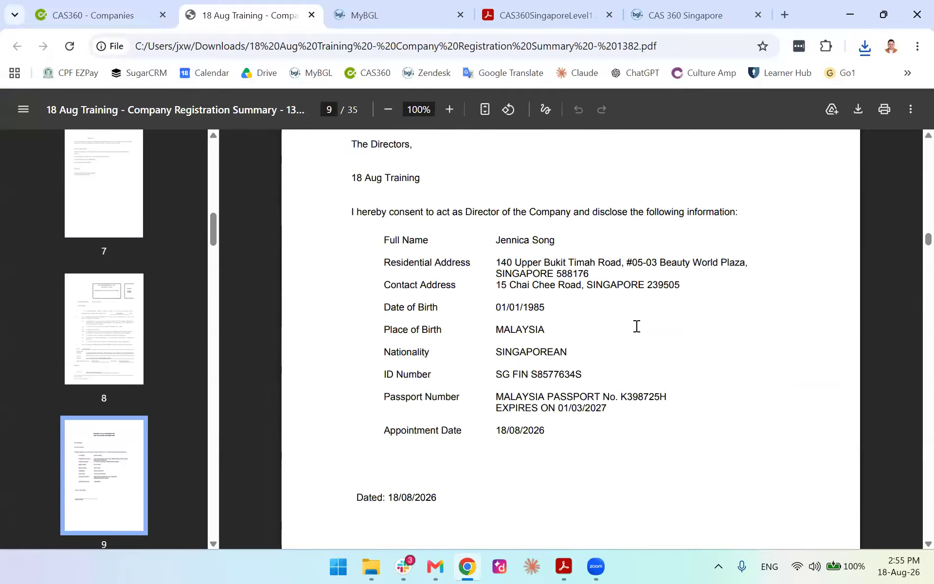
pyautogui.scroll(-20, 637, 325)
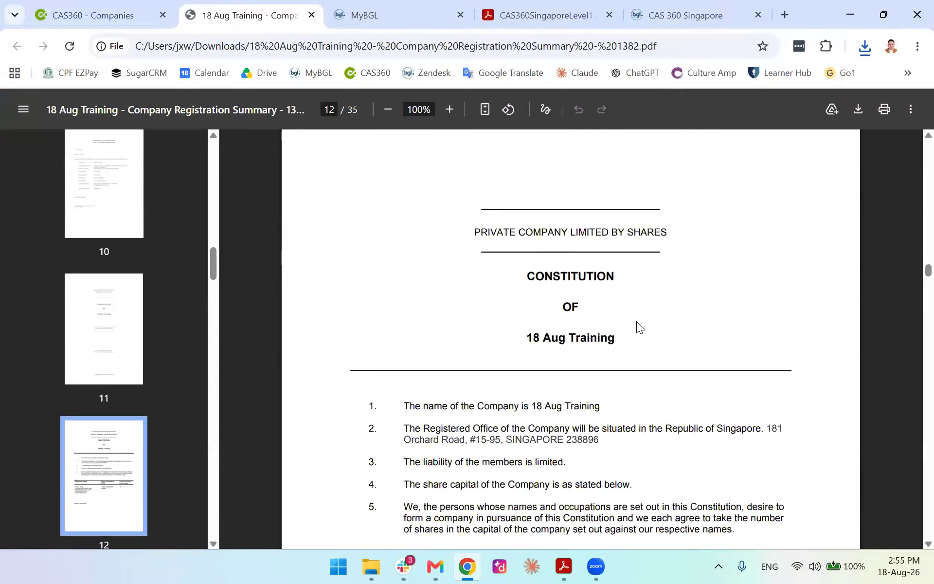
pyautogui.scroll(-20, 638, 317)
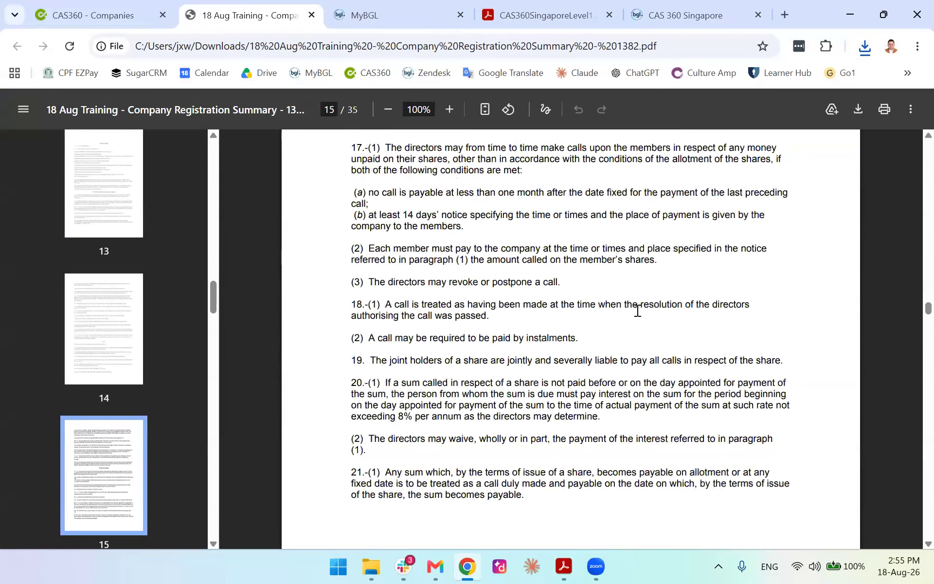
pyautogui.scroll(-10, 636, 310)
pyautogui.click(88, 15)
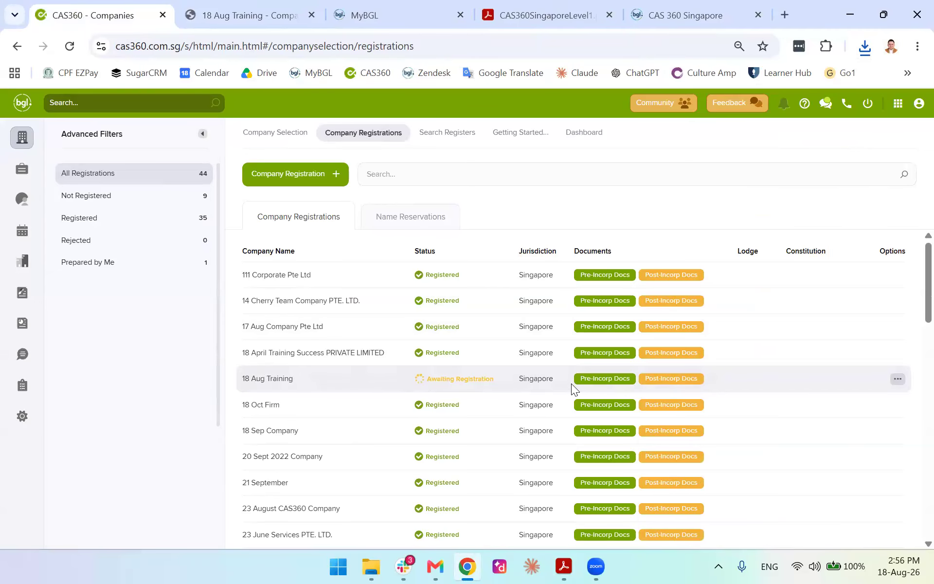
pyautogui.click(601, 379)
pyautogui.scroll(-5, 517, 320)
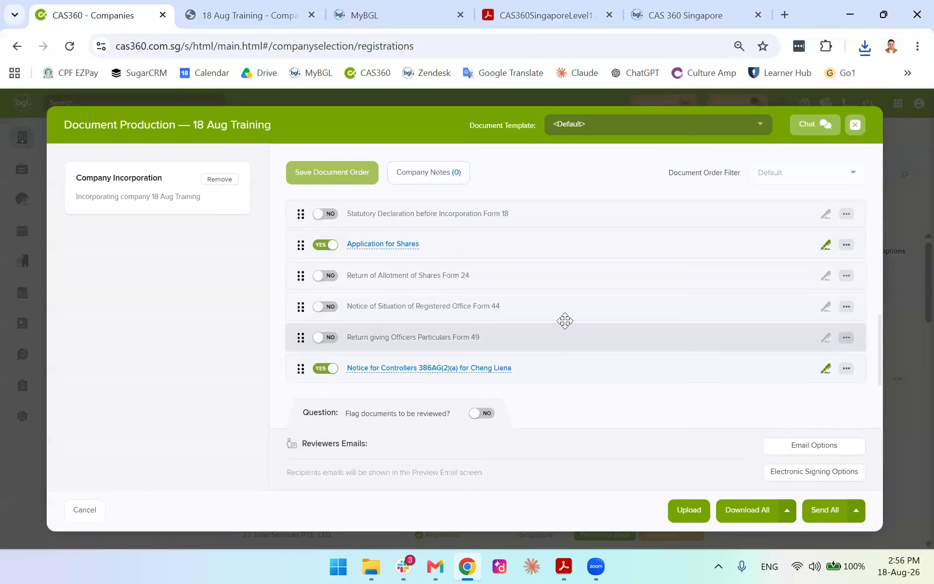
pyautogui.click(855, 125)
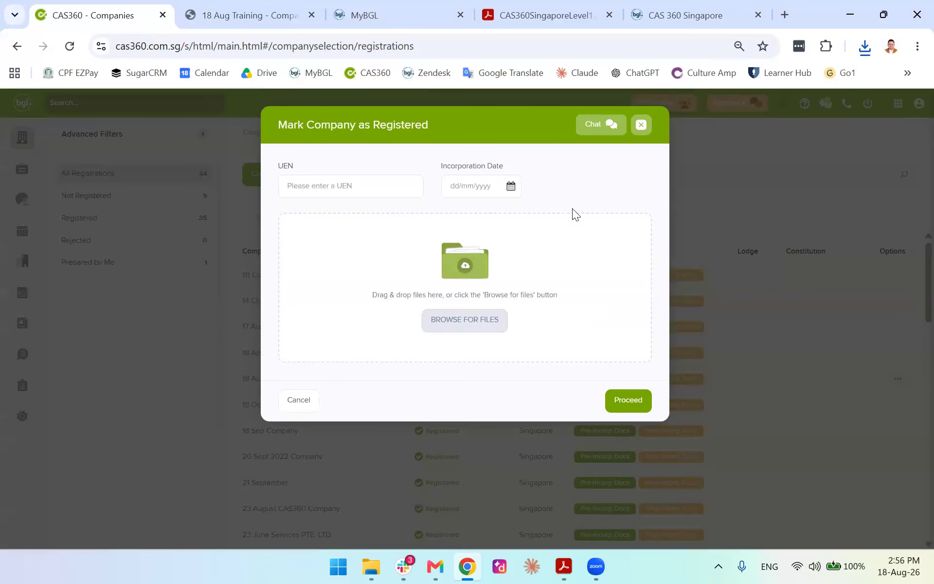
pyautogui.click(644, 124)
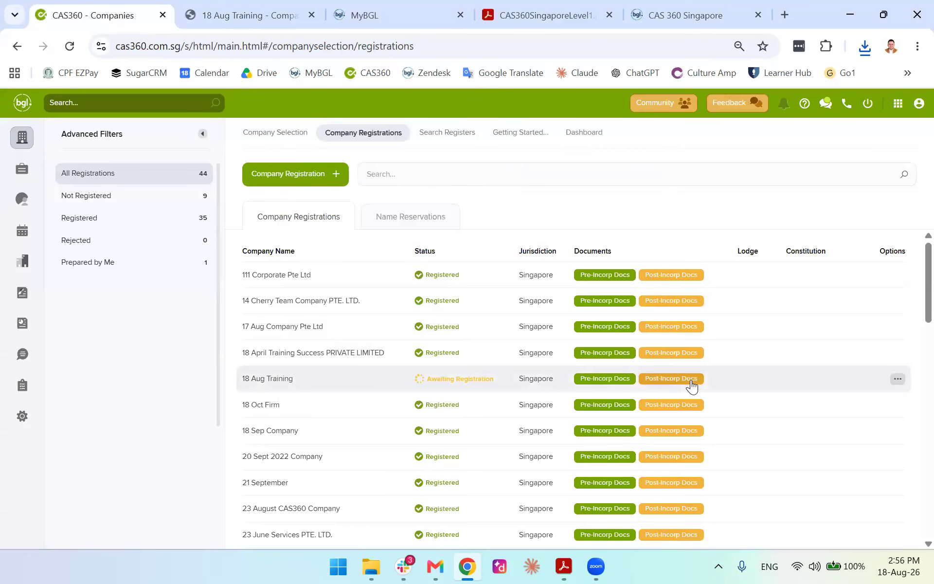
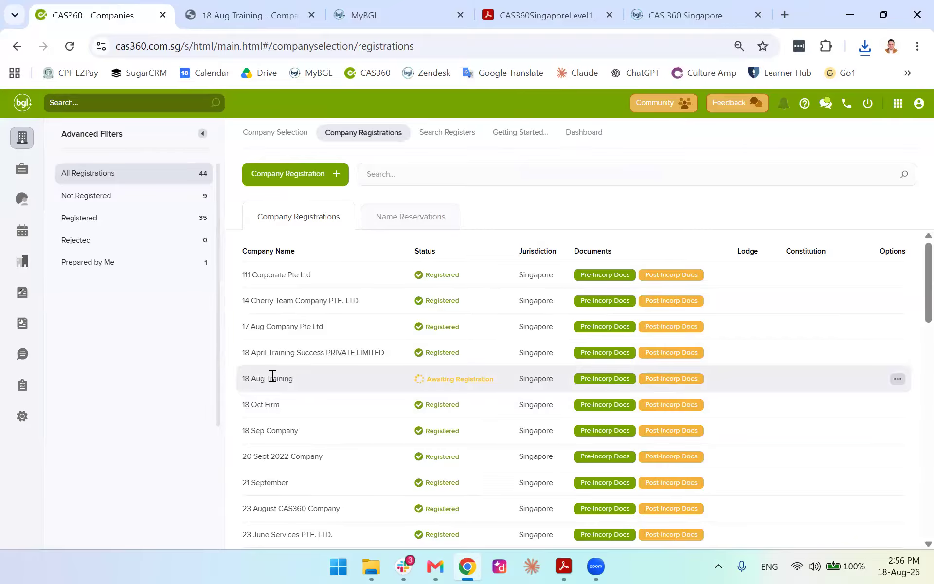
# Include the Cover Letter and Forms 6, 7 and 18 in 18 Aug Training's Pre-Incorp pack
pyautogui.click(597, 378)
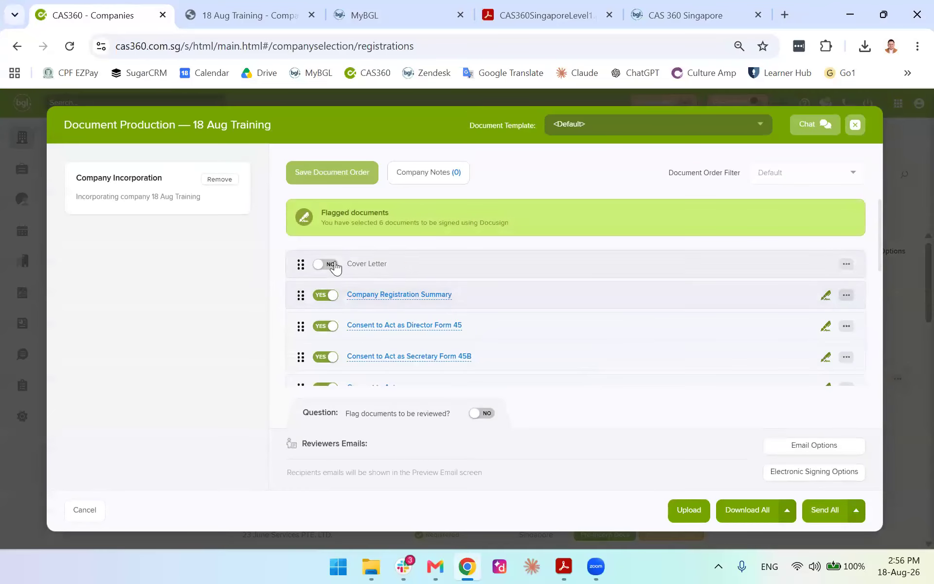
pyautogui.click(333, 267)
pyautogui.scroll(-3, 327, 274)
pyautogui.click(325, 306)
pyautogui.click(325, 335)
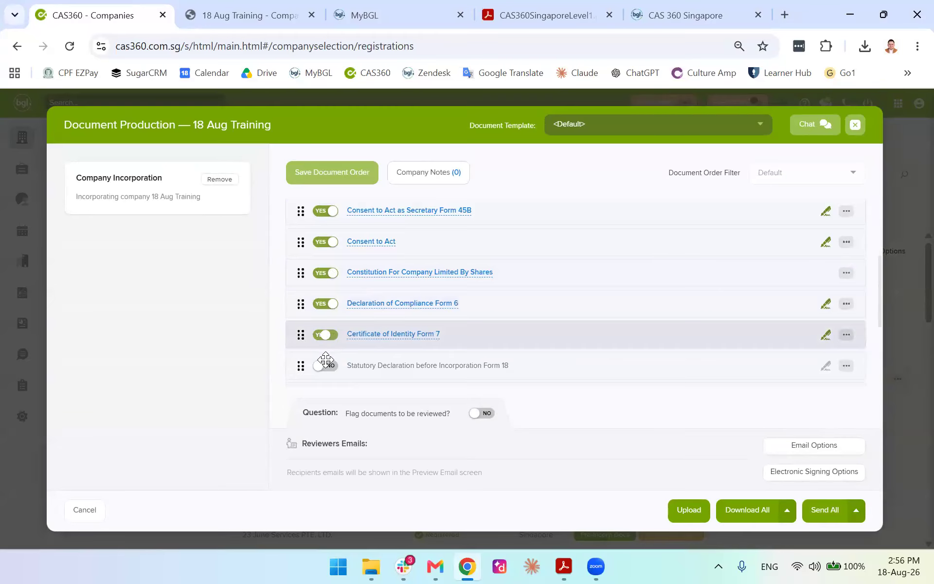
pyautogui.click(325, 364)
pyautogui.scroll(-3, 321, 340)
# Add Forms 24, 44 and 49 so all 12 documents are YES, then close Document Production
pyautogui.click(325, 281)
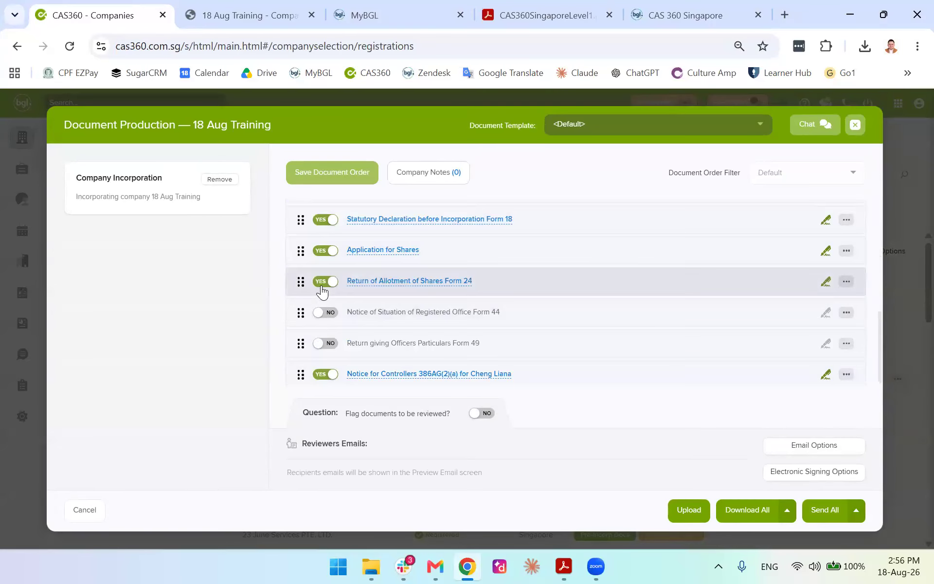
pyautogui.click(325, 317)
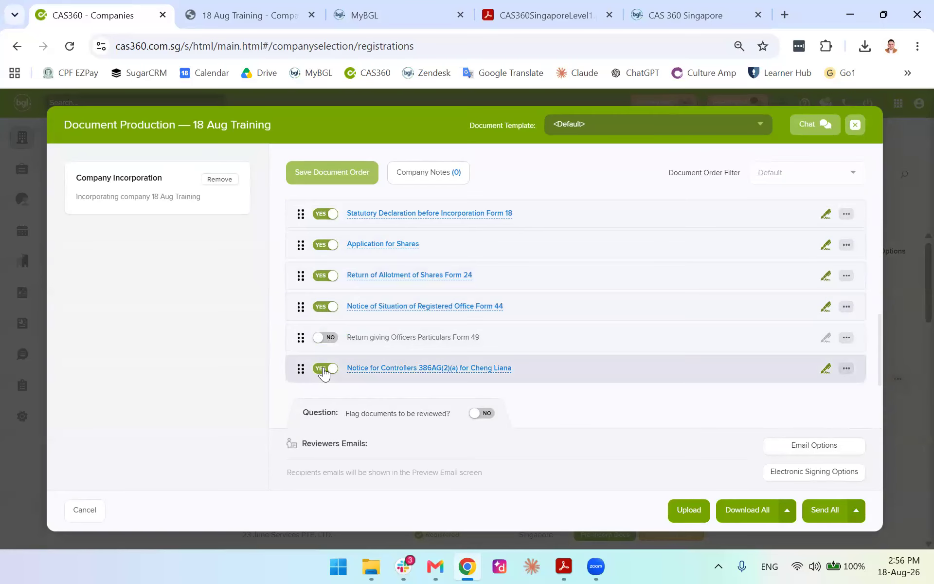
pyautogui.click(325, 337)
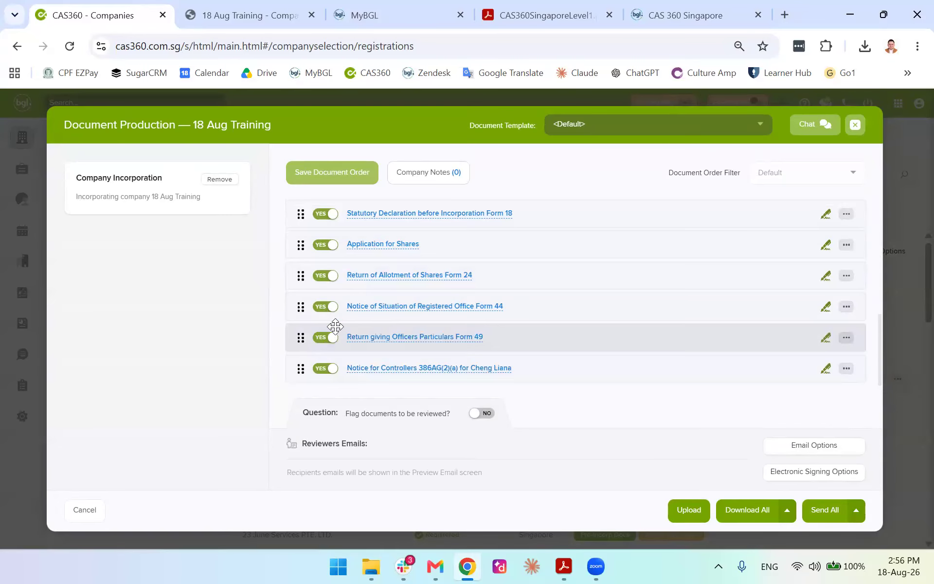
pyautogui.scroll(6, 360, 292)
pyautogui.scroll(-5, 354, 268)
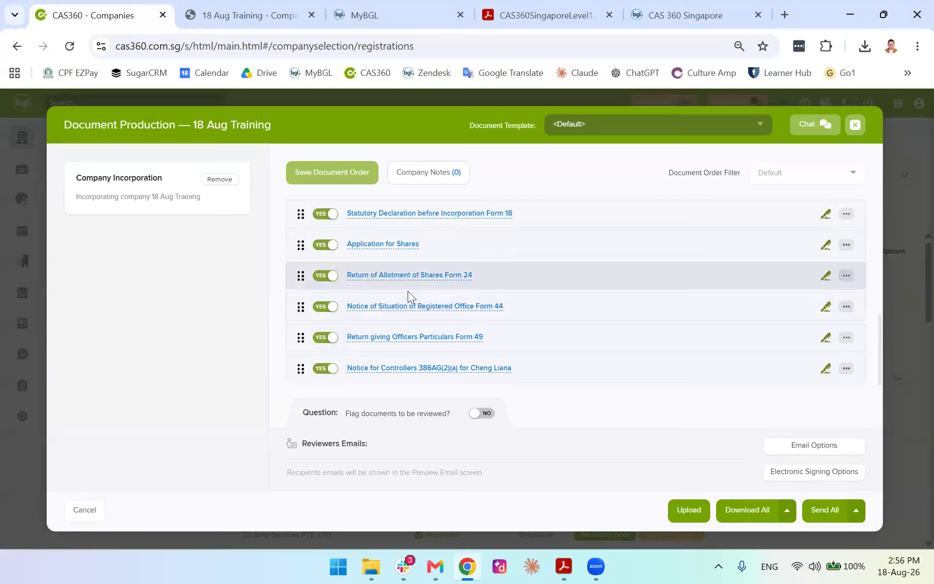
pyautogui.scroll(5, 413, 287)
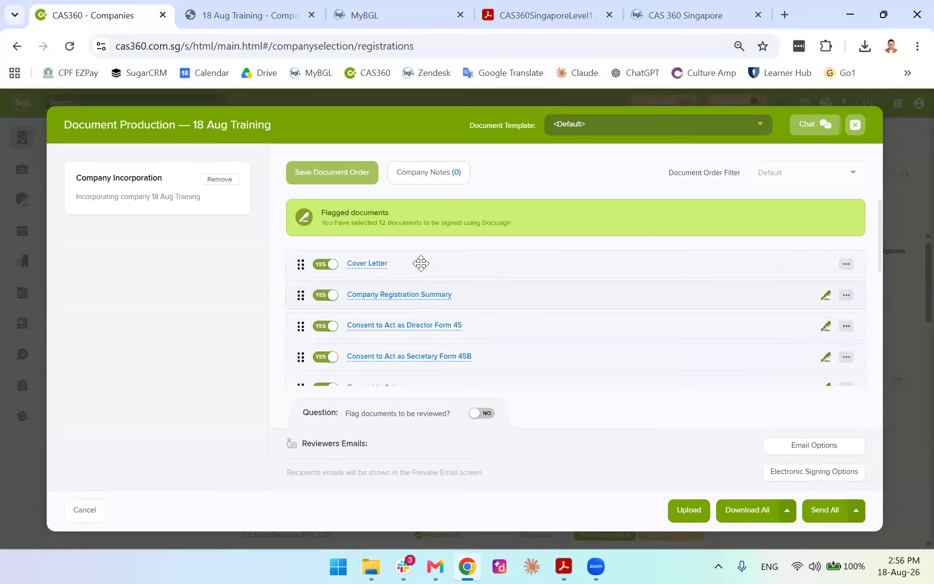
pyautogui.click(854, 128)
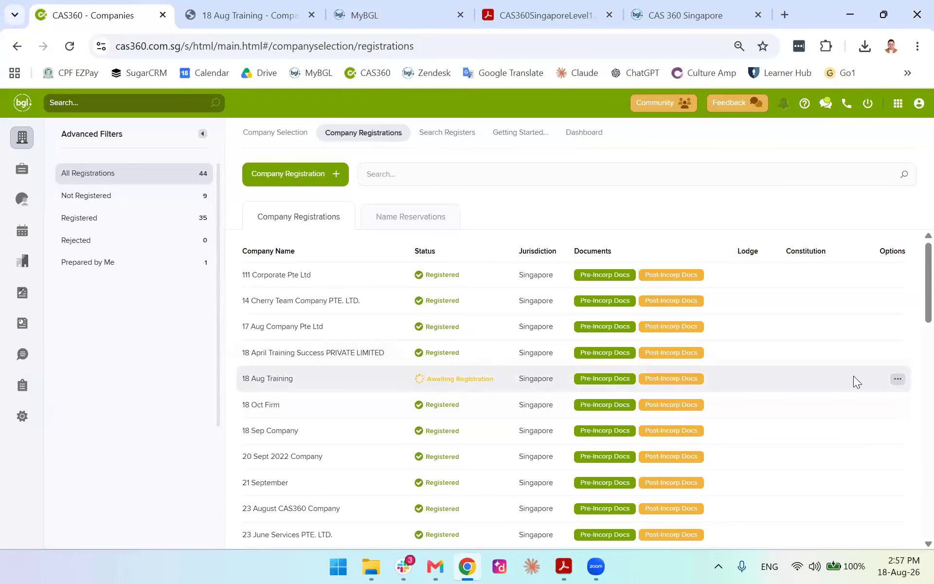
pyautogui.click(898, 380)
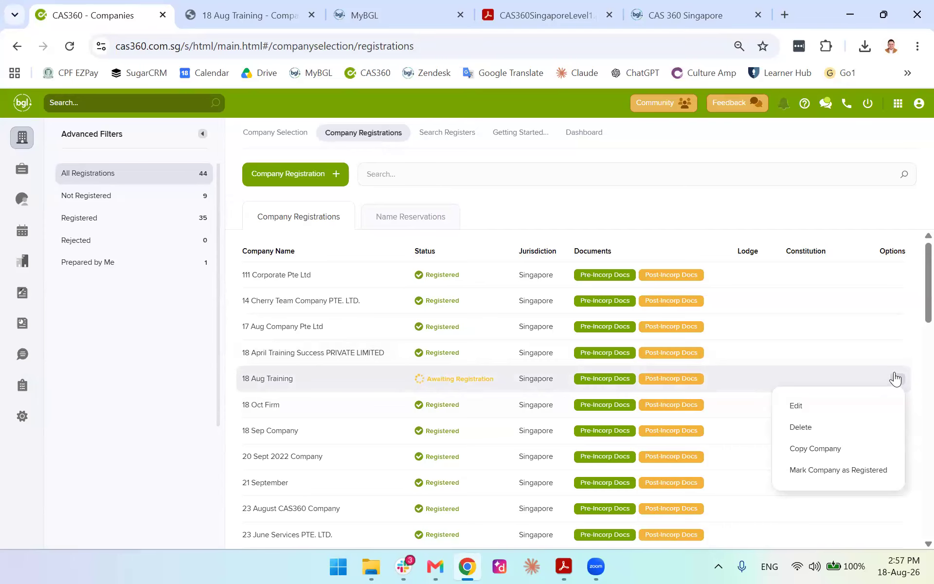
pyautogui.click(811, 472)
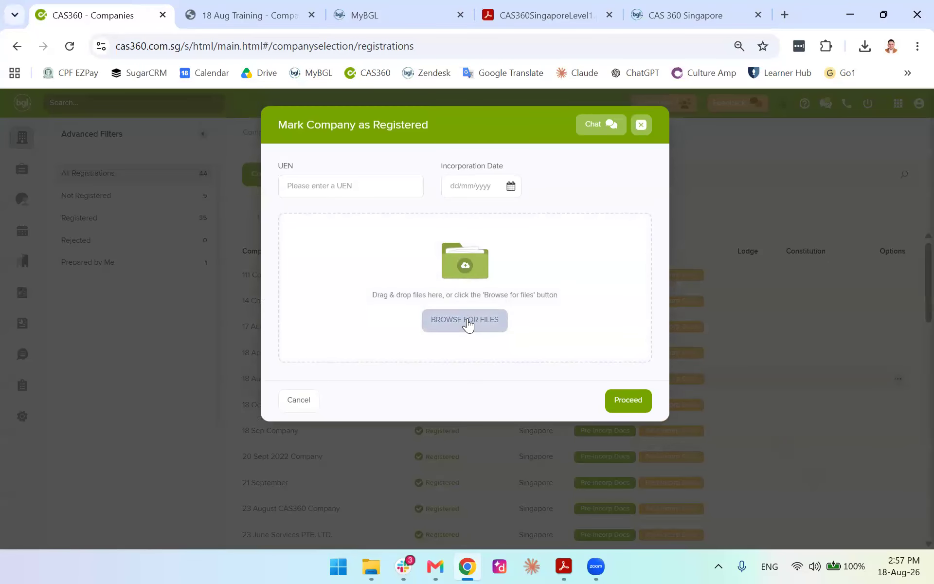
pyautogui.click(452, 320)
pyautogui.click(584, 11)
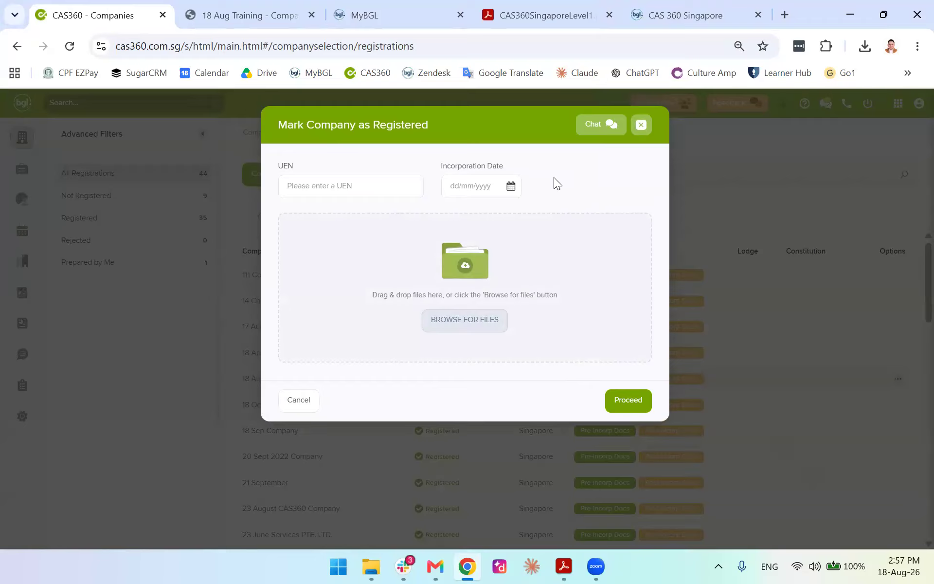
pyautogui.click(506, 190)
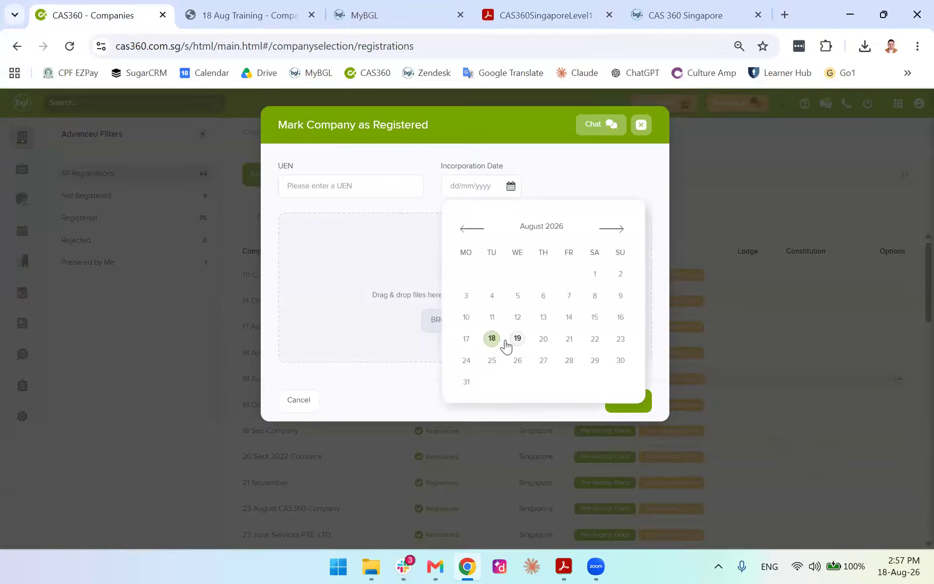
pyautogui.click(467, 339)
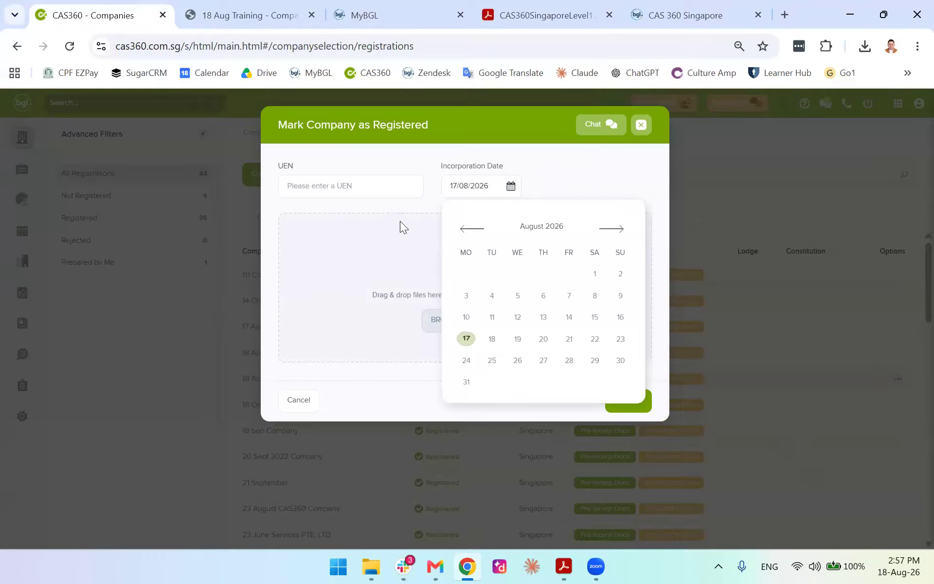
pyautogui.click(364, 182)
pyautogui.write('4325462463266236262')
pyautogui.click(615, 397)
pyautogui.press('BackSpace')
pyautogui.press('BackSpace')
pyautogui.press('BackSpace')
pyautogui.press('BackSpace')
pyautogui.press('BackSpace')
pyautogui.press('BackSpace')
pyautogui.press('BackSpace')
pyautogui.press('BackSpace')
pyautogui.press('BackSpace')
pyautogui.press('BackSpace')
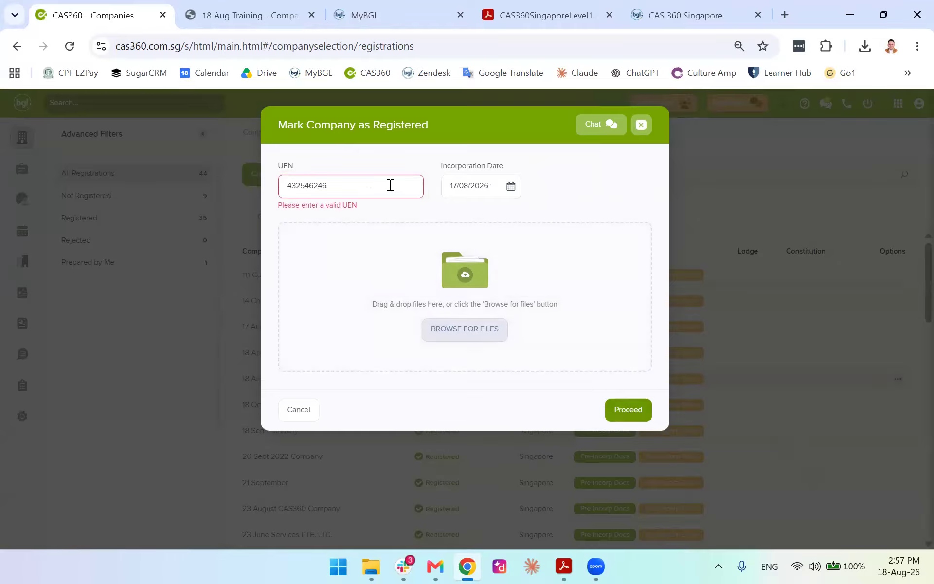
pyautogui.click(642, 125)
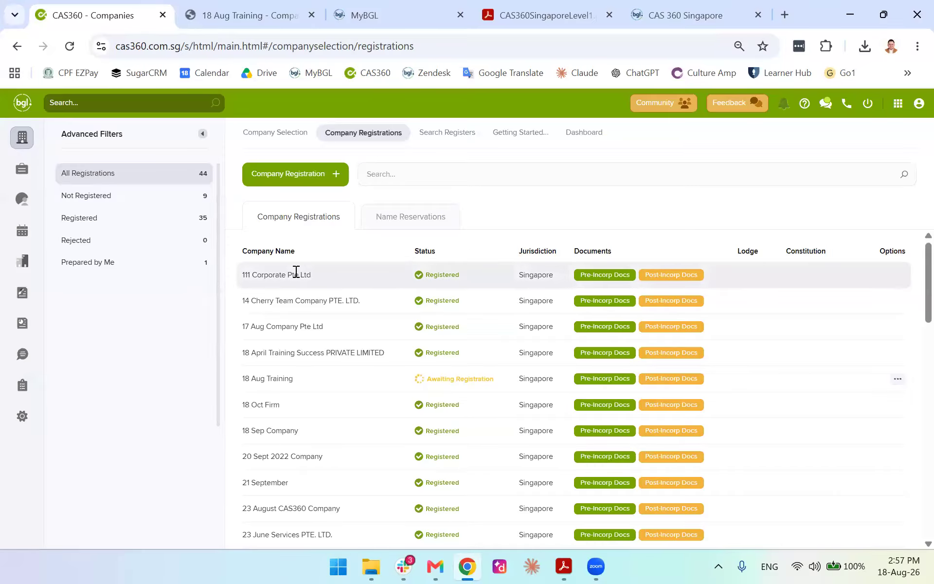
pyautogui.click(898, 378)
pyautogui.click(831, 470)
pyautogui.click(340, 190)
pyautogui.write('2132132132')
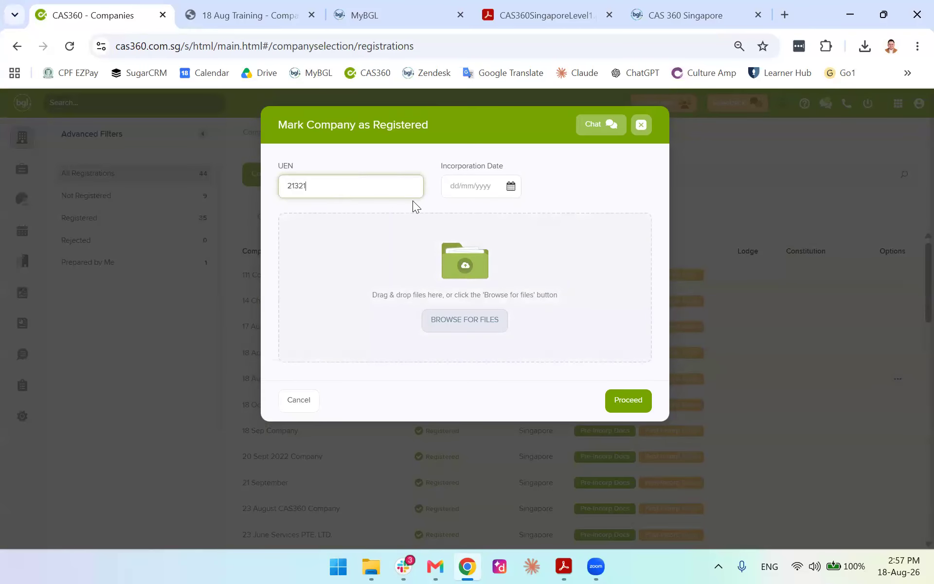
pyautogui.click(288, 186)
pyautogui.write('A')
pyautogui.click(484, 187)
pyautogui.click(511, 186)
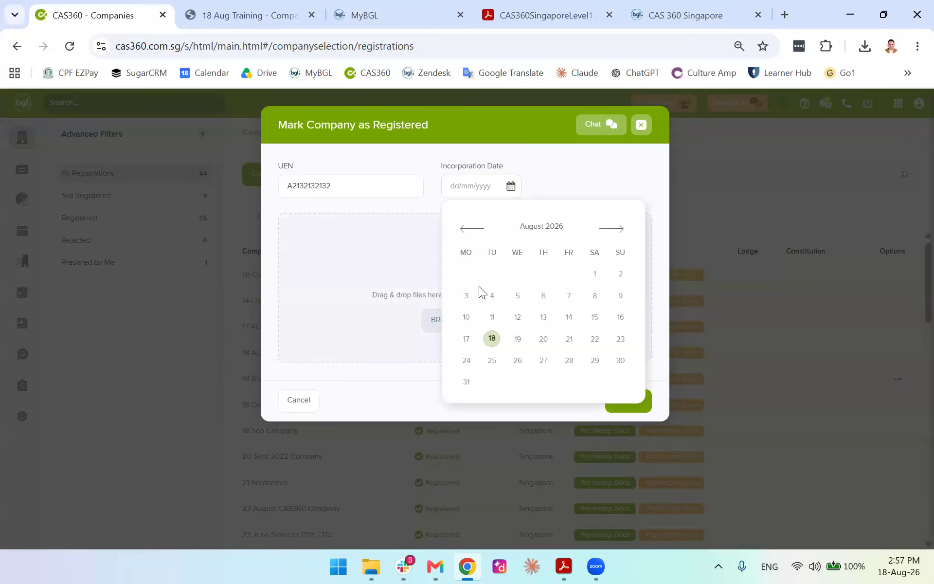
pyautogui.click(466, 339)
pyautogui.click(641, 411)
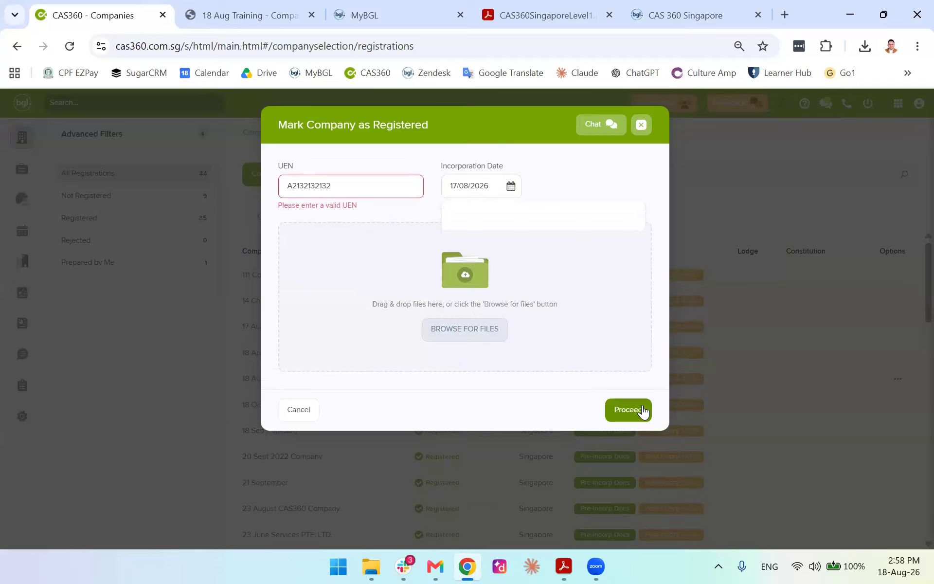
pyautogui.click(373, 186)
pyautogui.write('333333')
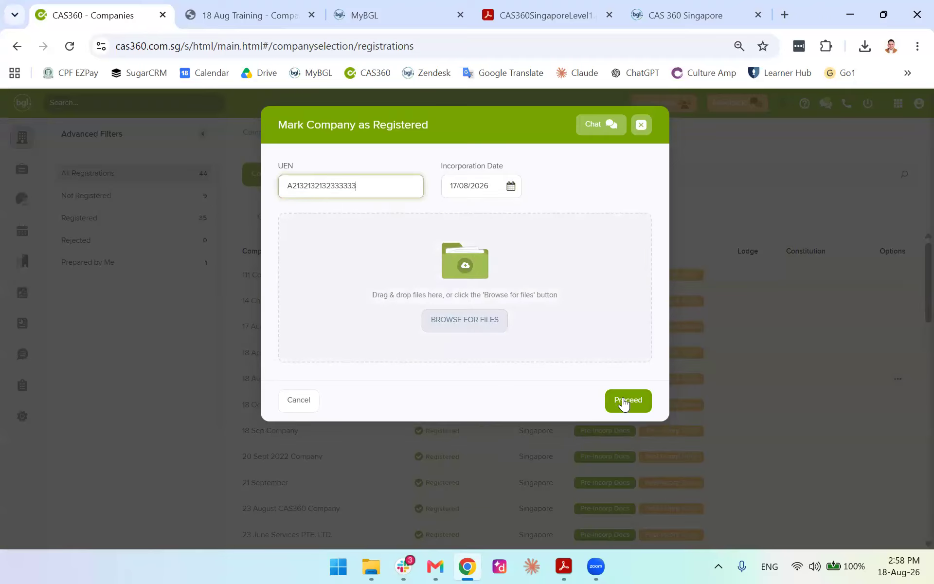
pyautogui.write('333333333333333')
pyautogui.click(632, 402)
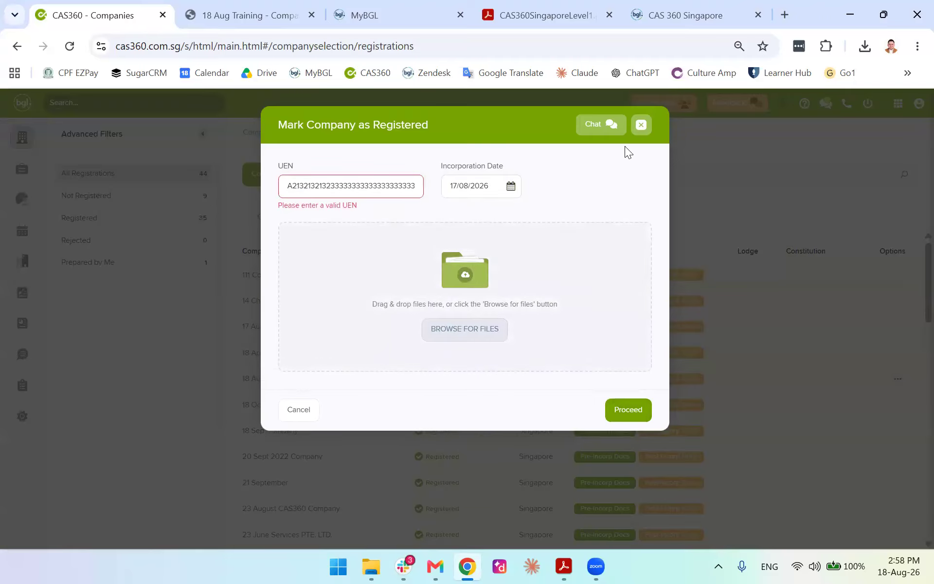
pyautogui.click(641, 126)
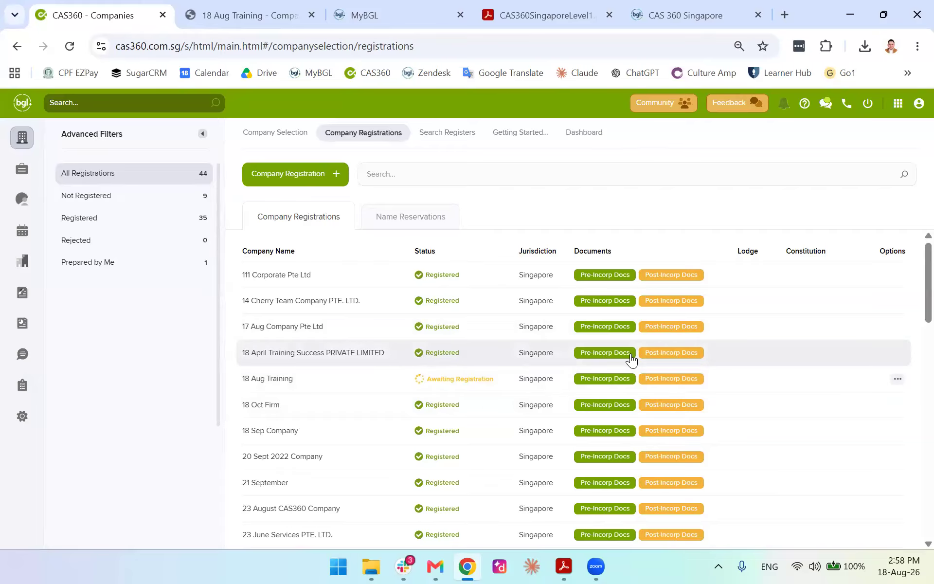
# Open and dismiss 18 April Training's post-incorporation Document Production dialog twice
pyautogui.click(666, 353)
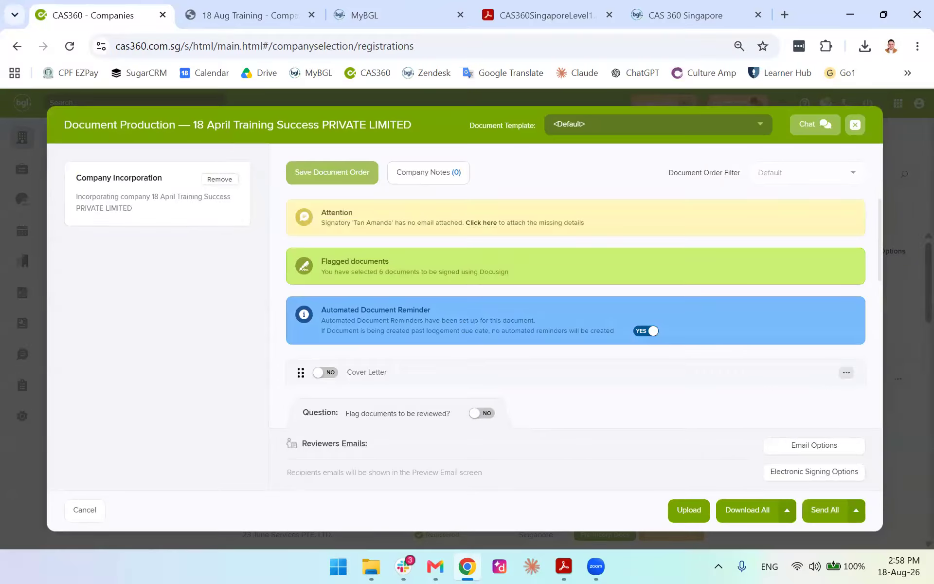
pyautogui.press('Escape')
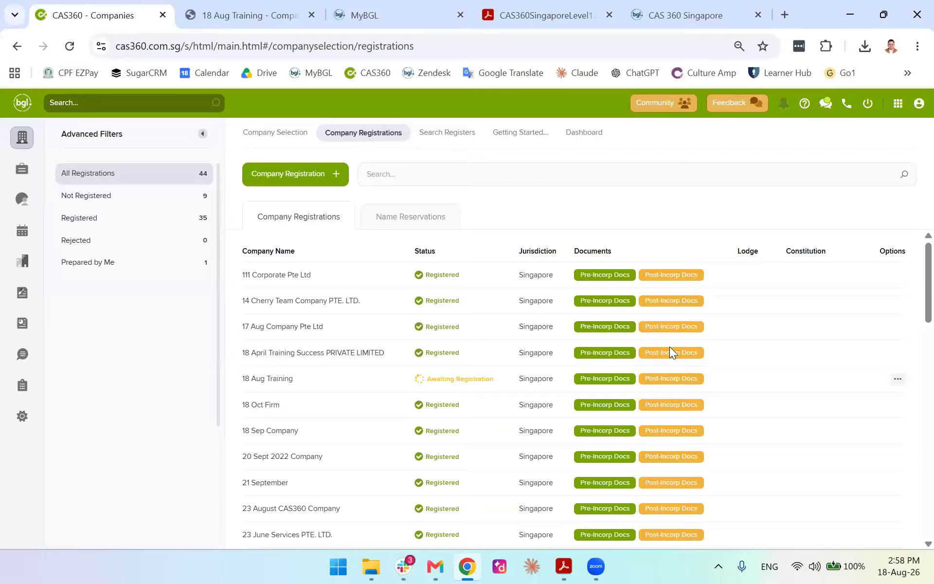
pyautogui.click(667, 353)
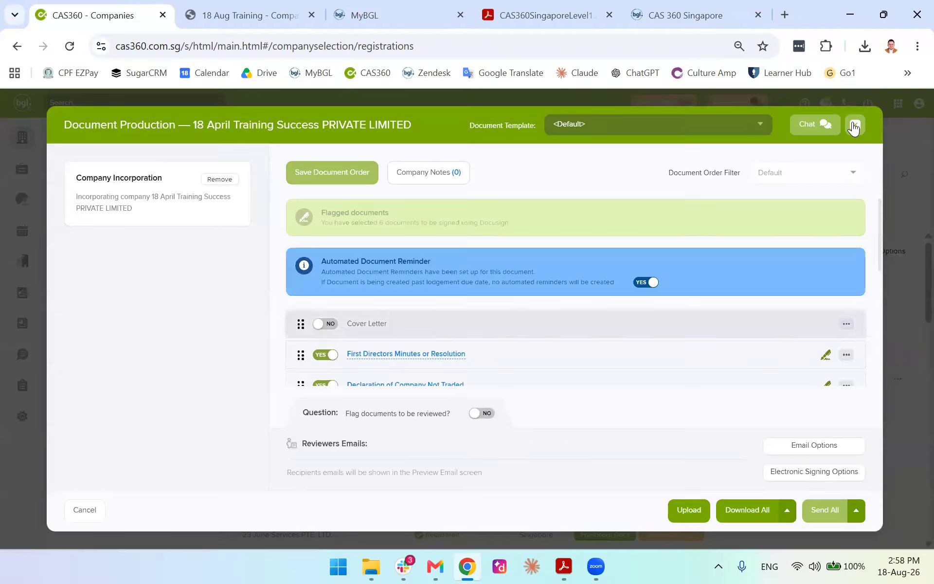
pyautogui.press('Escape')
pyautogui.scroll(-3, 647, 360)
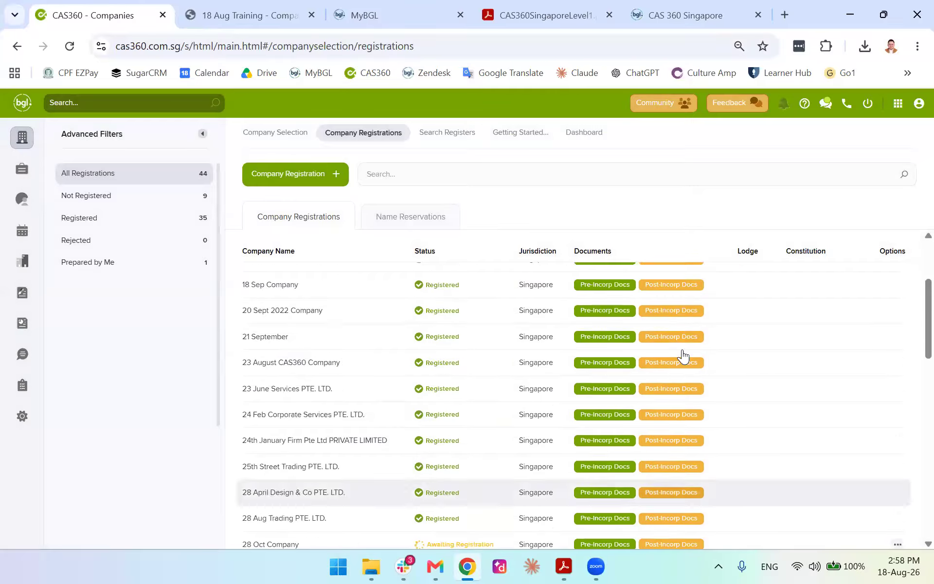
pyautogui.scroll(3, 676, 345)
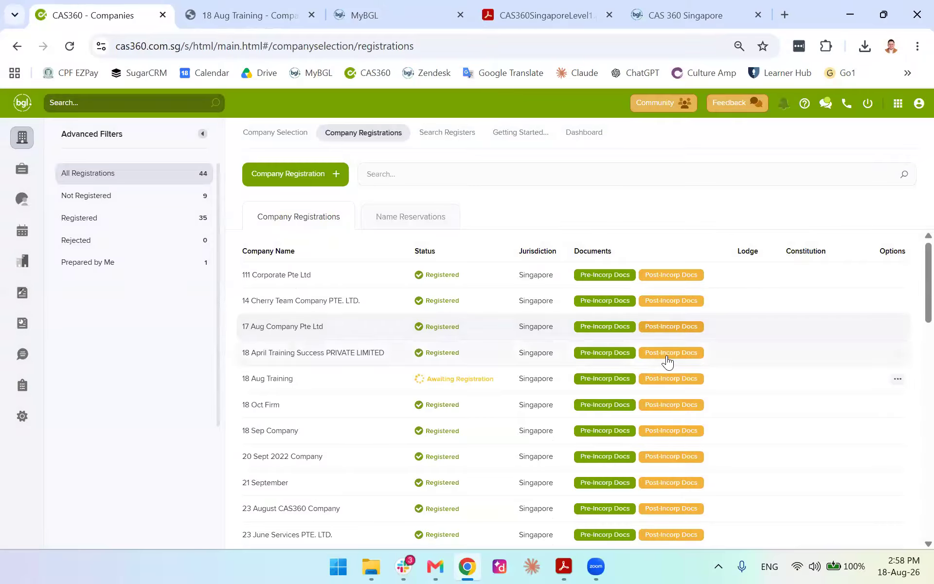
# Include the Cover Letter and download all post-incorporation documents, confirming the overwrite
pyautogui.click(666, 354)
pyautogui.scroll(-2, 377, 327)
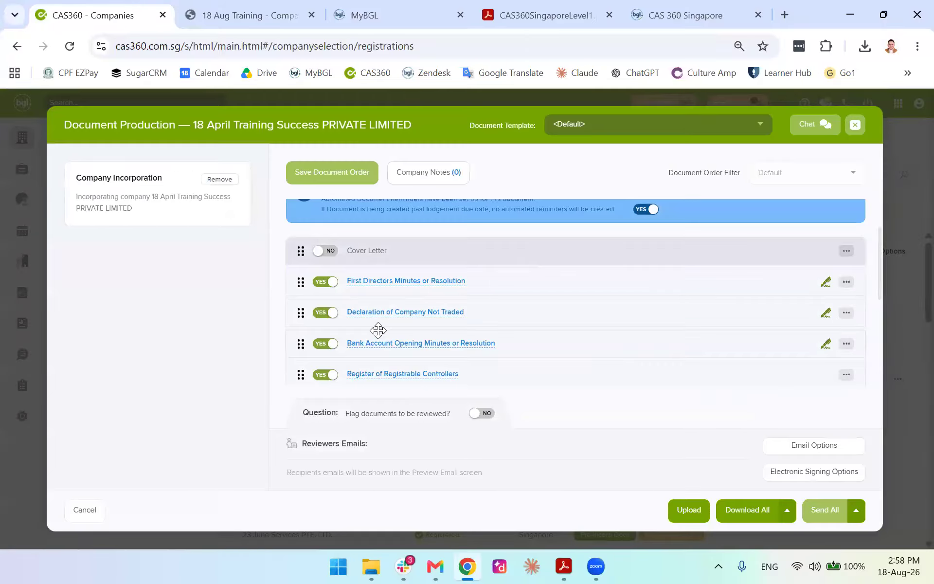
pyautogui.click(325, 251)
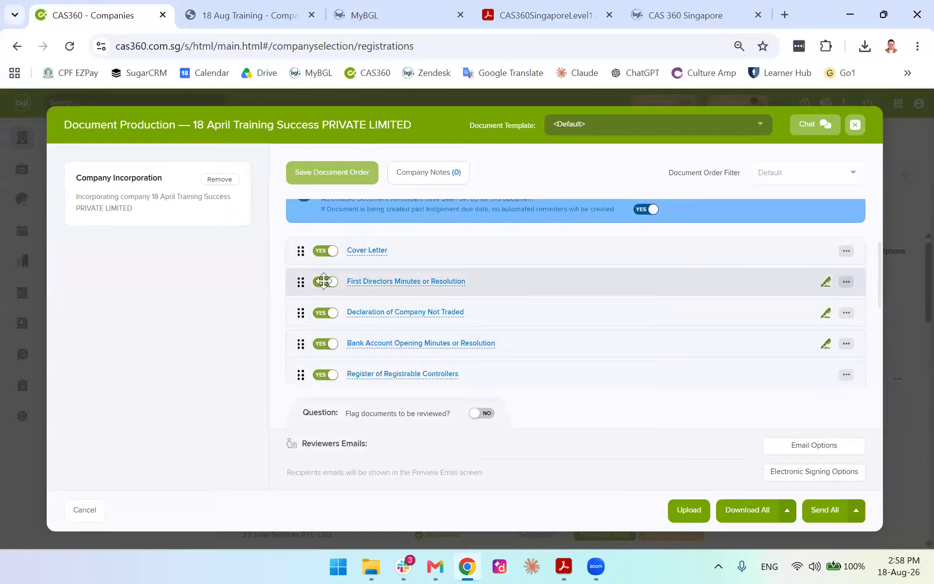
pyautogui.scroll(-4, 323, 279)
pyautogui.scroll(5, 327, 287)
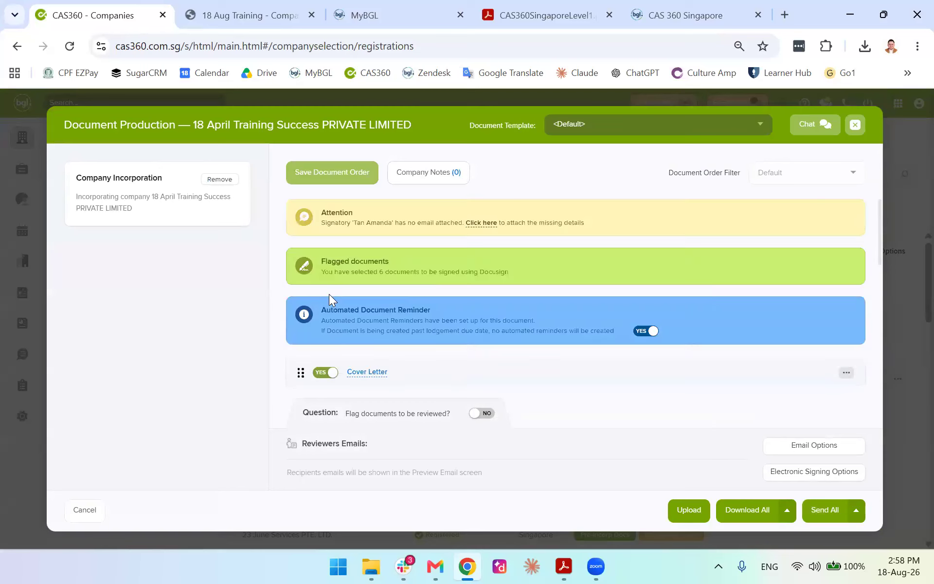
pyautogui.scroll(-6, 328, 301)
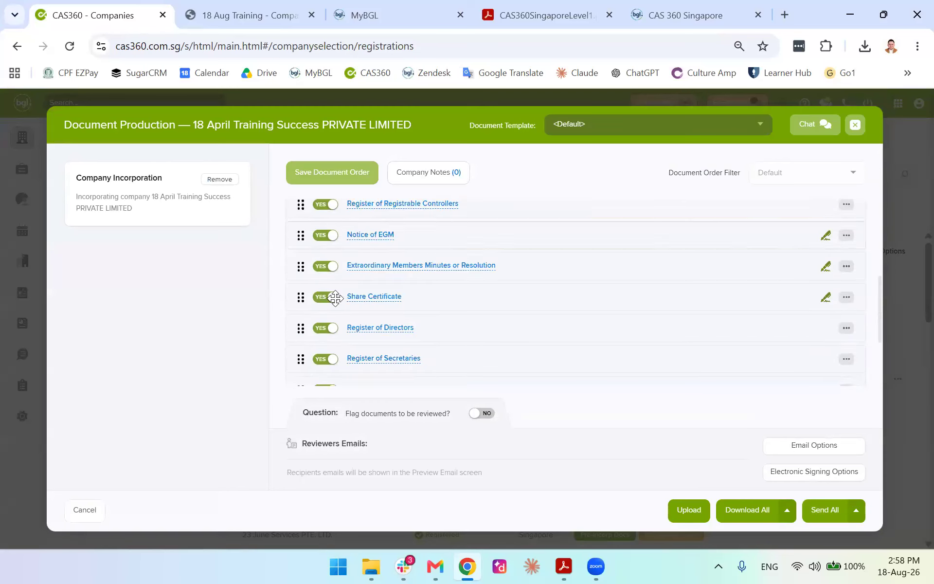
pyautogui.click(745, 507)
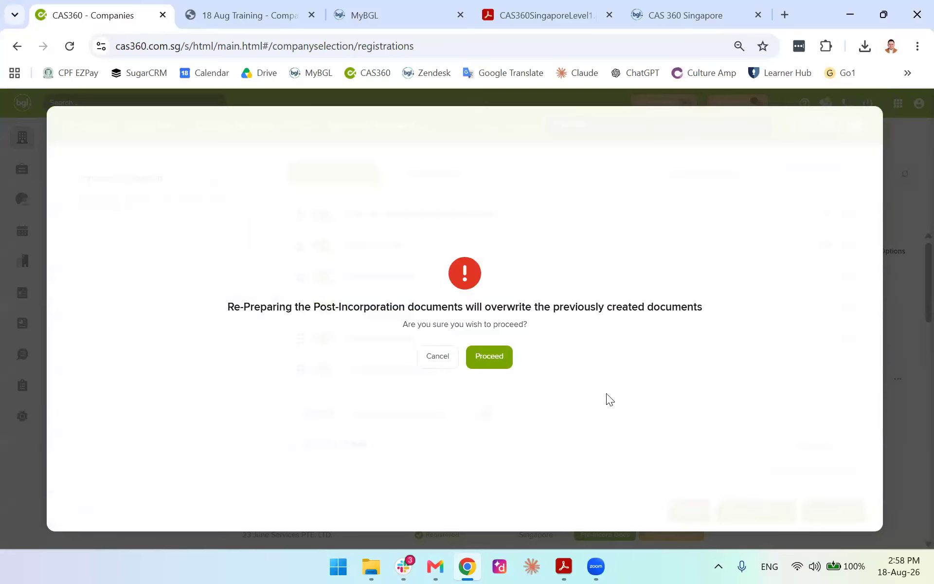
pyautogui.click(493, 357)
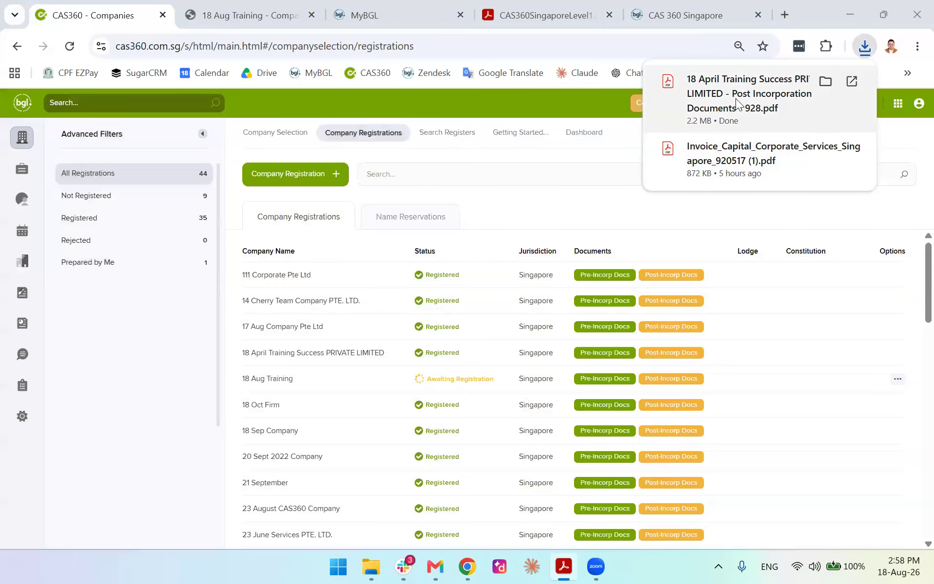
# Open the downloaded post-incorporation PDF and view pages 2 to 7, including the bank account minutes
pyautogui.click(737, 97)
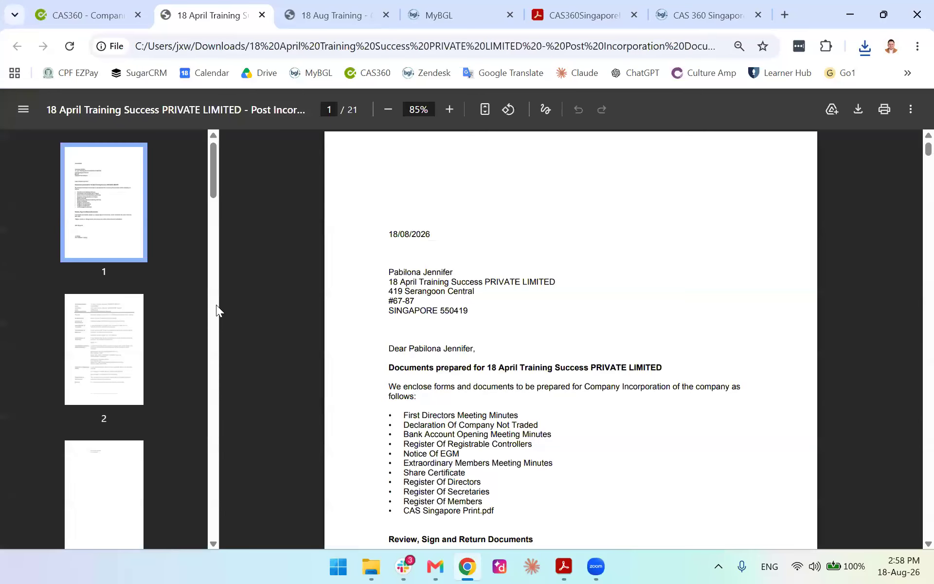
pyautogui.click(108, 339)
pyautogui.scroll(-3, 107, 335)
pyautogui.click(107, 321)
pyautogui.scroll(-3, 107, 323)
pyautogui.click(107, 325)
pyautogui.scroll(-3, 107, 325)
pyautogui.click(104, 334)
pyautogui.scroll(-3, 104, 333)
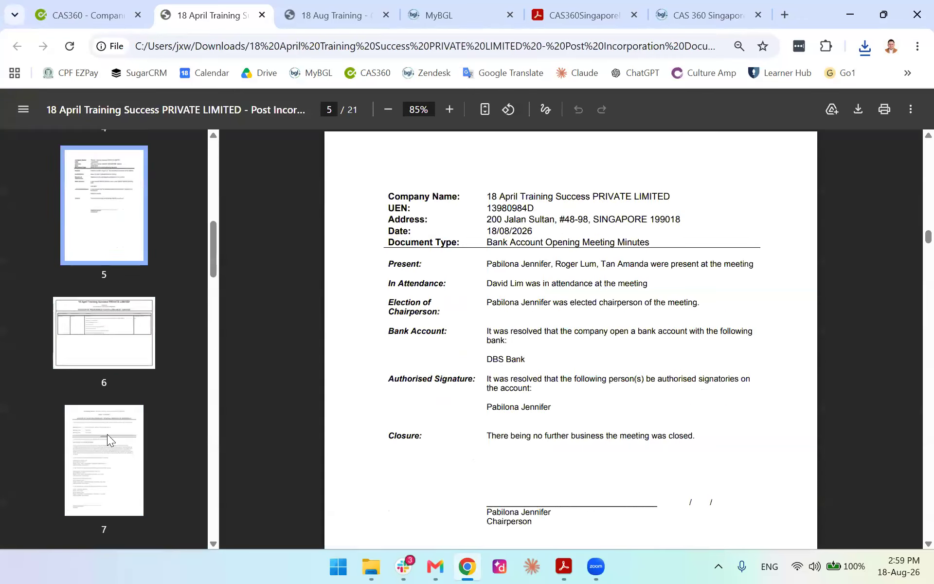
pyautogui.click(103, 380)
pyautogui.click(104, 409)
# Continue through pages 8 to 15, viewing the share certificate and register of directors
pyautogui.scroll(-3, 104, 375)
pyautogui.click(109, 381)
pyautogui.scroll(-3, 109, 381)
pyautogui.click(110, 377)
pyautogui.scroll(-3, 110, 377)
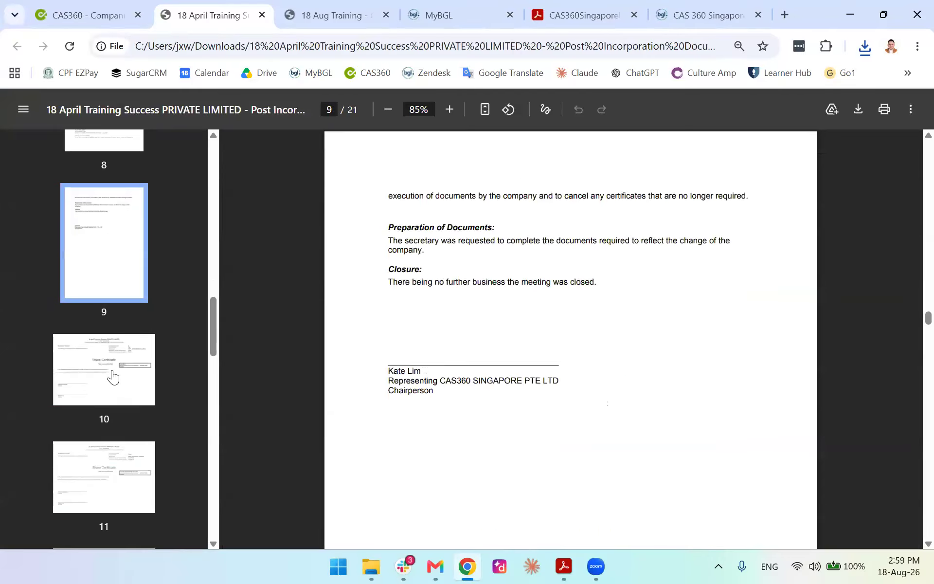
pyautogui.click(110, 378)
pyautogui.click(110, 464)
pyautogui.scroll(-3, 96, 396)
pyautogui.scroll(-3, 121, 452)
pyautogui.click(121, 452)
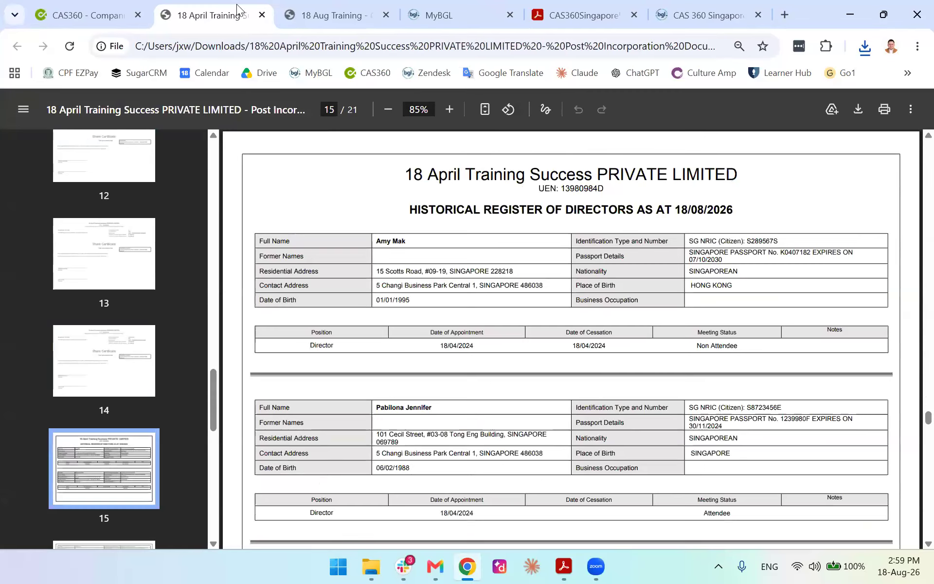
# Close the PDF and the 18 Aug Training tab, returning to the CAS360 registrations list
pyautogui.click(262, 16)
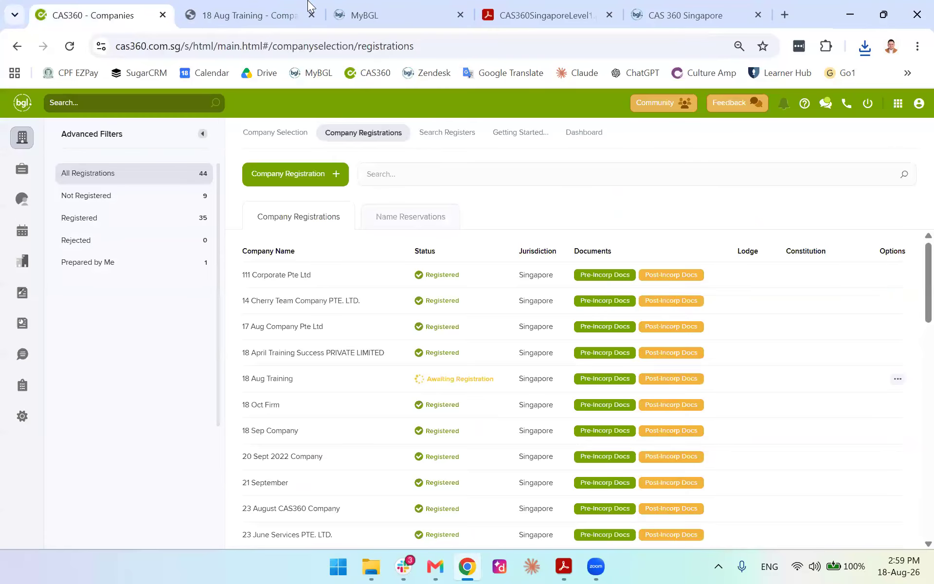
pyautogui.click(283, 7)
pyautogui.hotkey('ctrl', 'w')
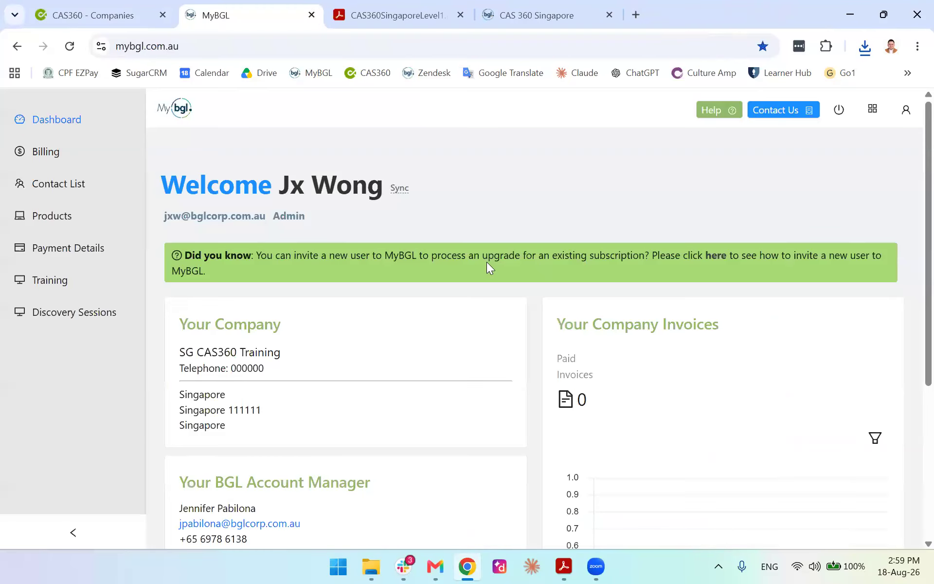
pyautogui.click(117, 6)
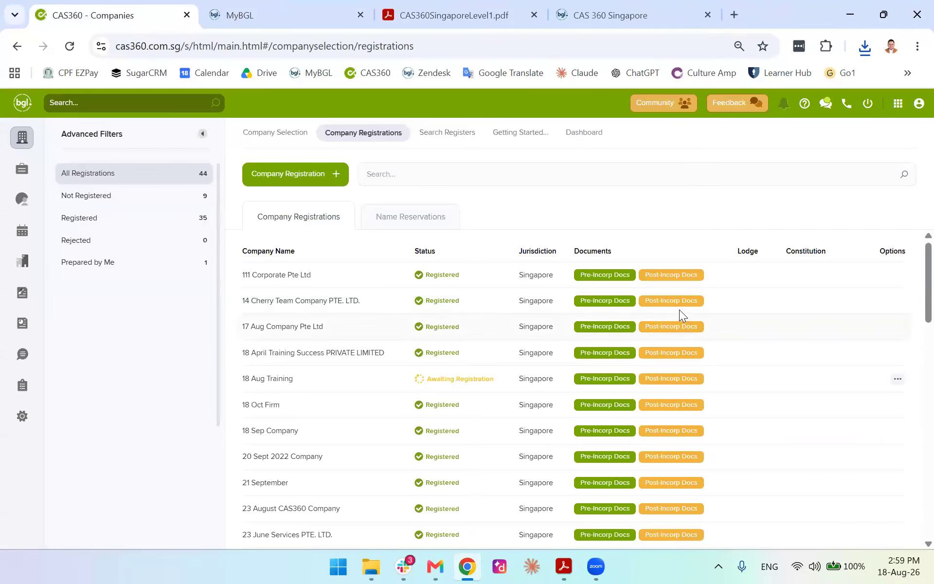
pyautogui.click(672, 352)
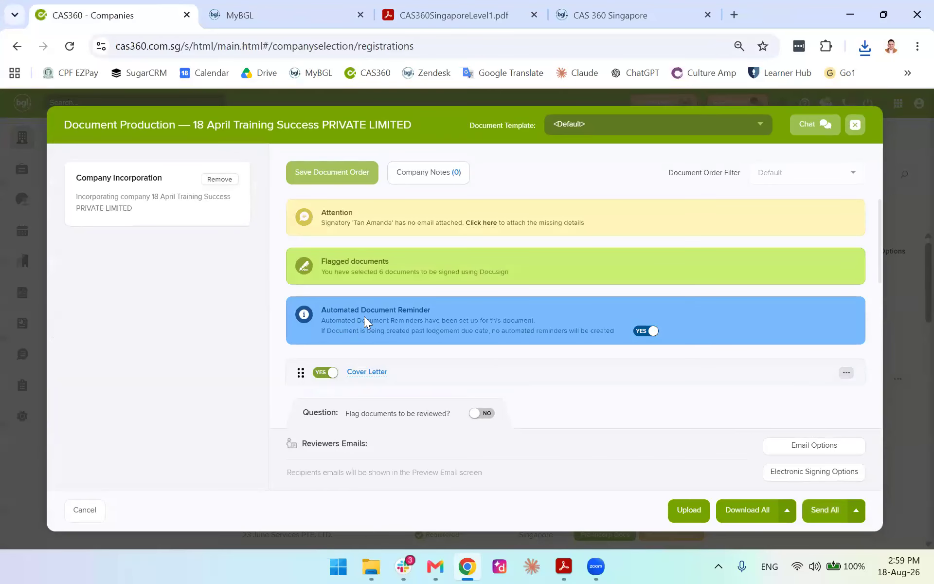
pyautogui.scroll(-1, 412, 306)
pyautogui.scroll(-1, 412, 306)
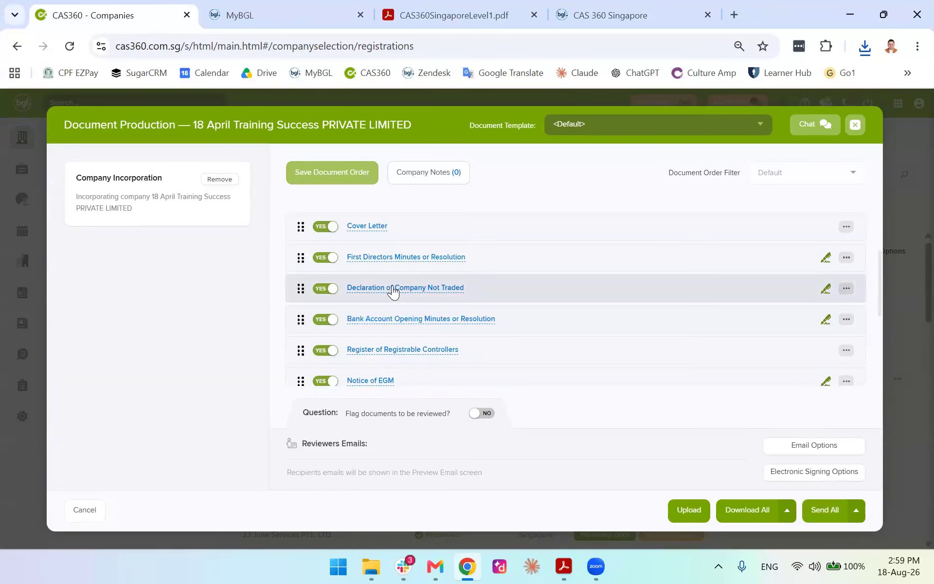
pyautogui.click(389, 287)
pyautogui.click(103, 3)
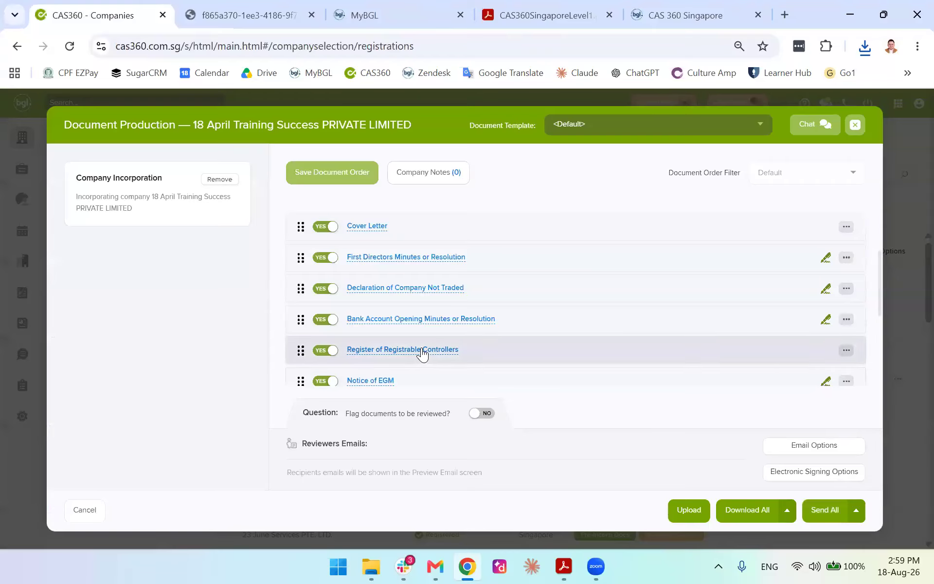
pyautogui.click(421, 350)
pyautogui.click(340, 3)
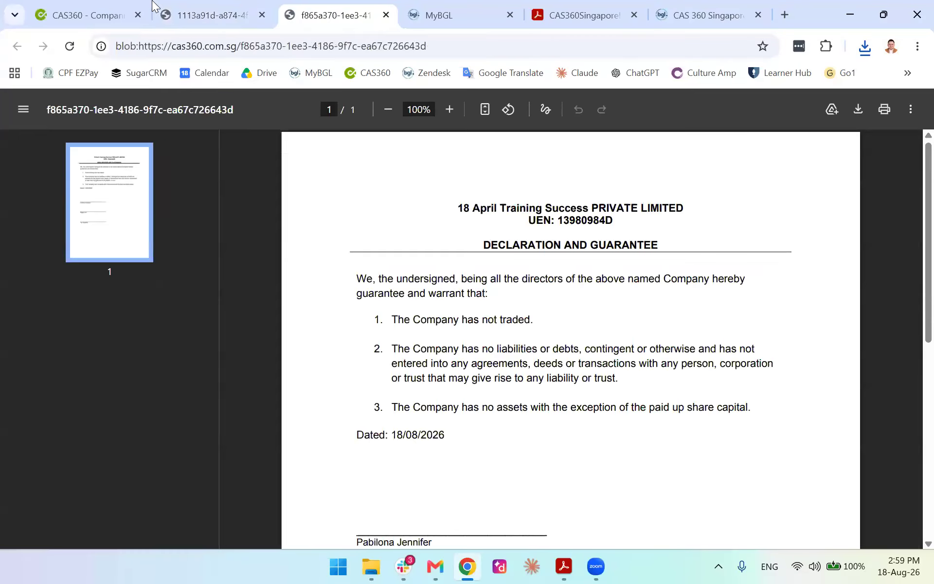
pyautogui.click(205, 4)
pyautogui.click(83, 5)
pyautogui.click(409, 351)
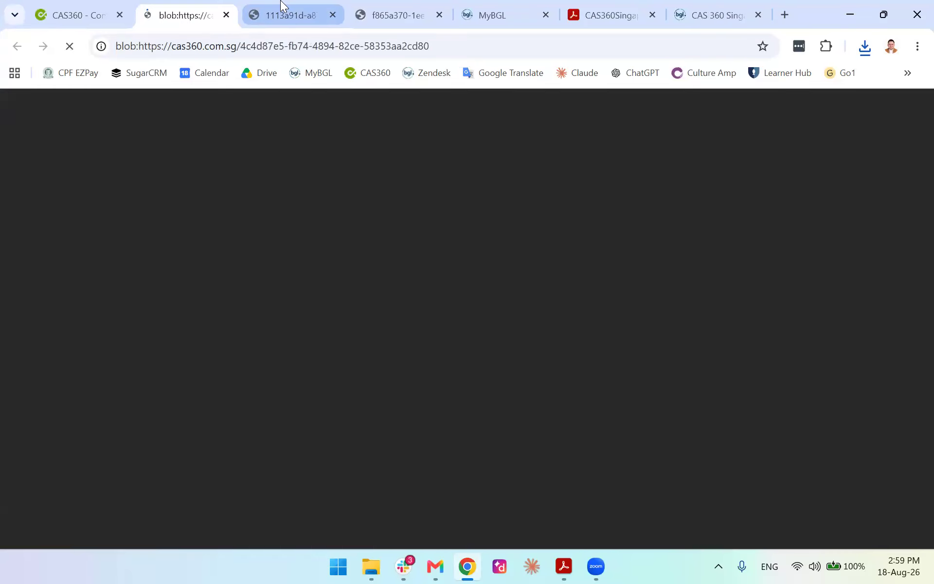
pyautogui.click(282, 6)
pyautogui.click(375, 11)
pyautogui.click(333, 15)
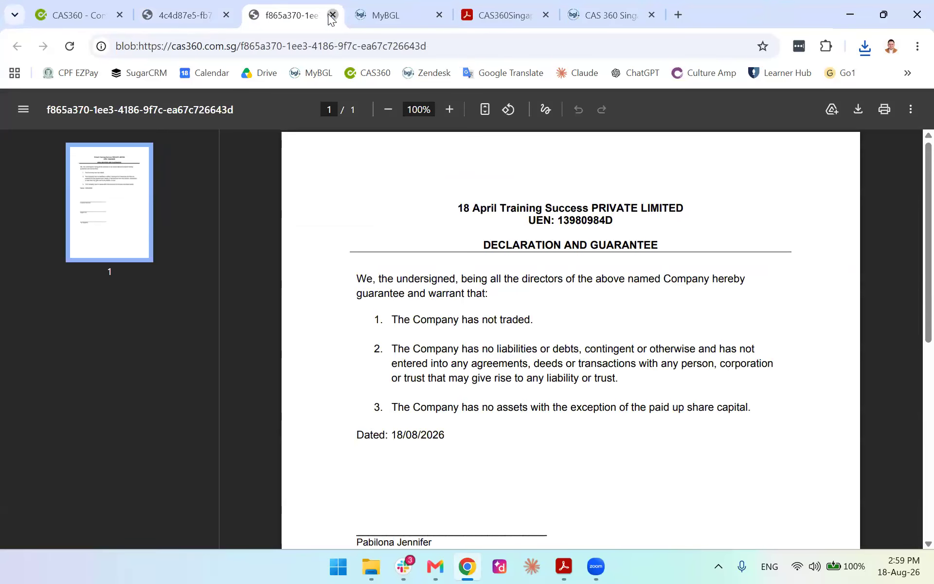
pyautogui.click(333, 16)
pyautogui.click(216, 15)
pyautogui.click(225, 15)
pyautogui.click(100, 8)
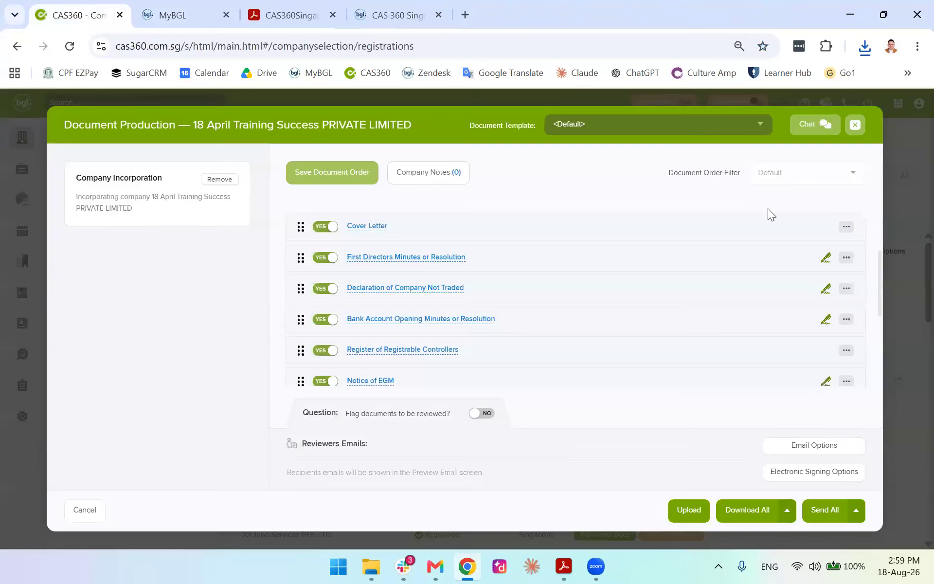
pyautogui.click(855, 125)
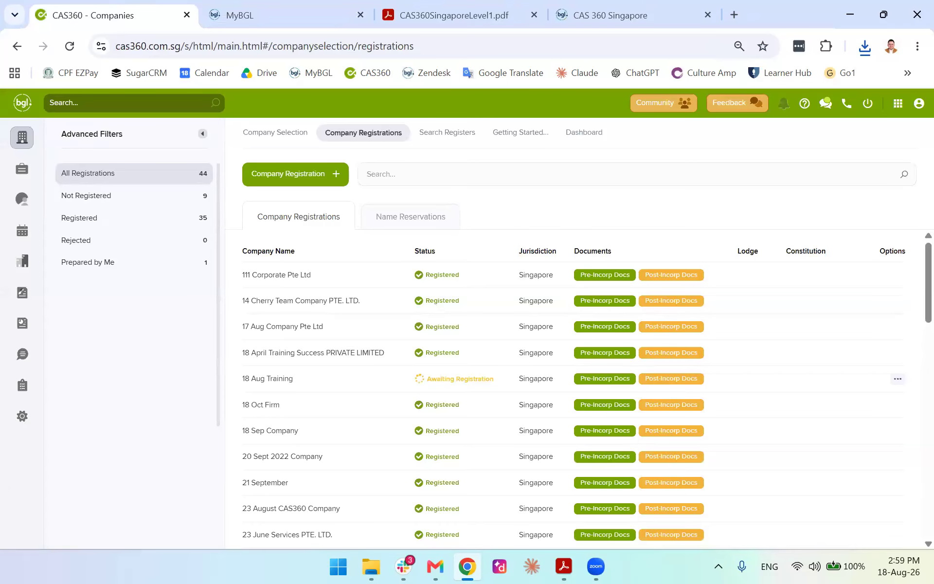
pyautogui.hotkey('alt', 'Tab')
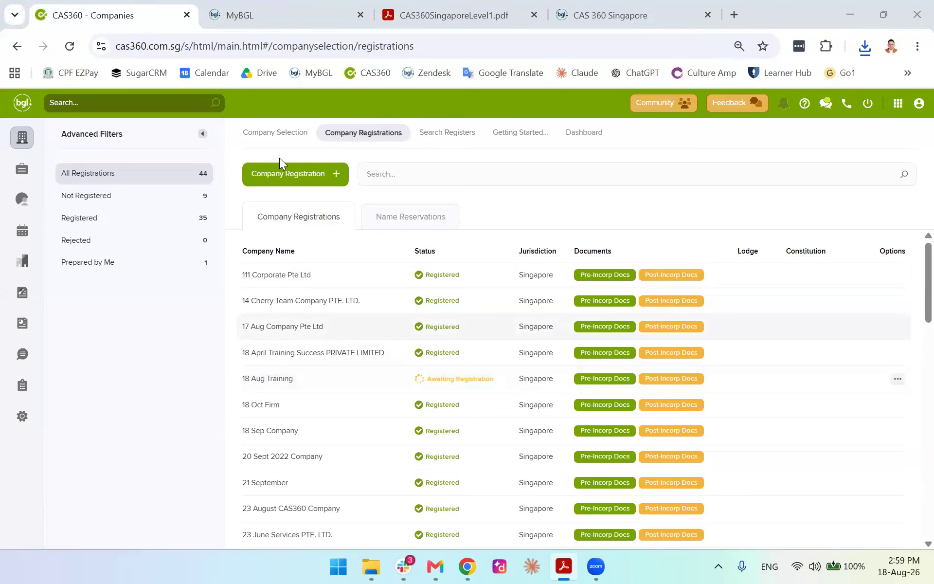
pyautogui.click(275, 136)
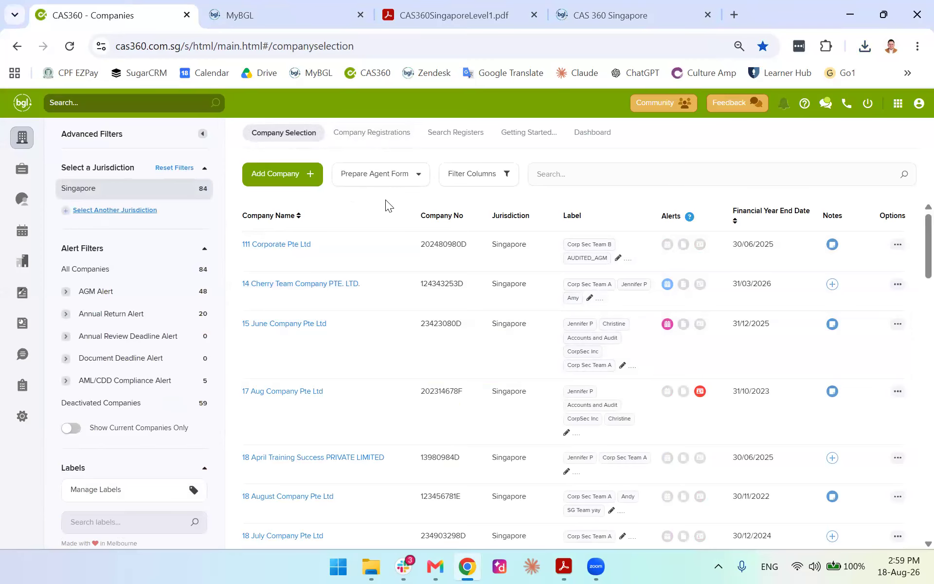
pyautogui.moveTo(419, 324); pyautogui.dragTo(462, 324)
pyautogui.hotkey('ctrl', 'c')
pyautogui.click(359, 138)
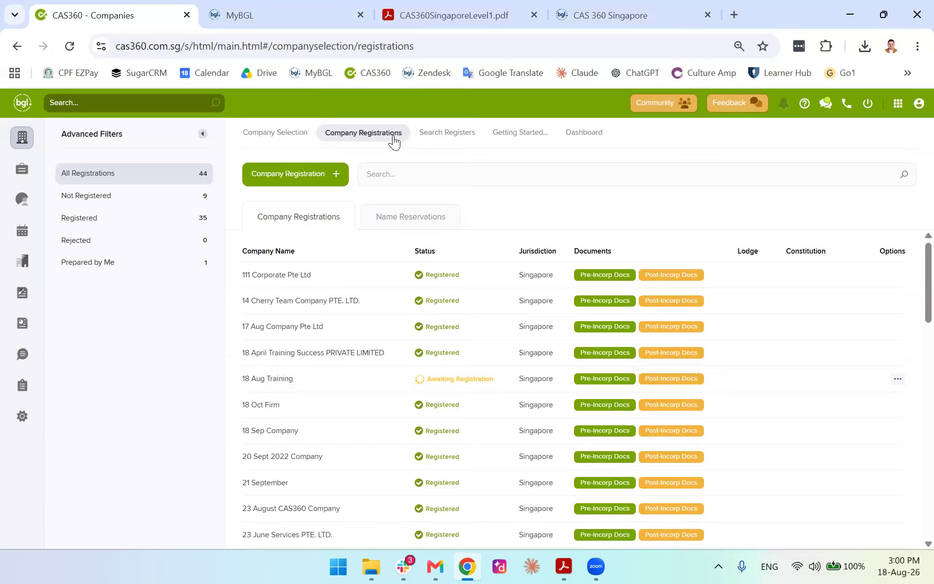
pyautogui.click(897, 379)
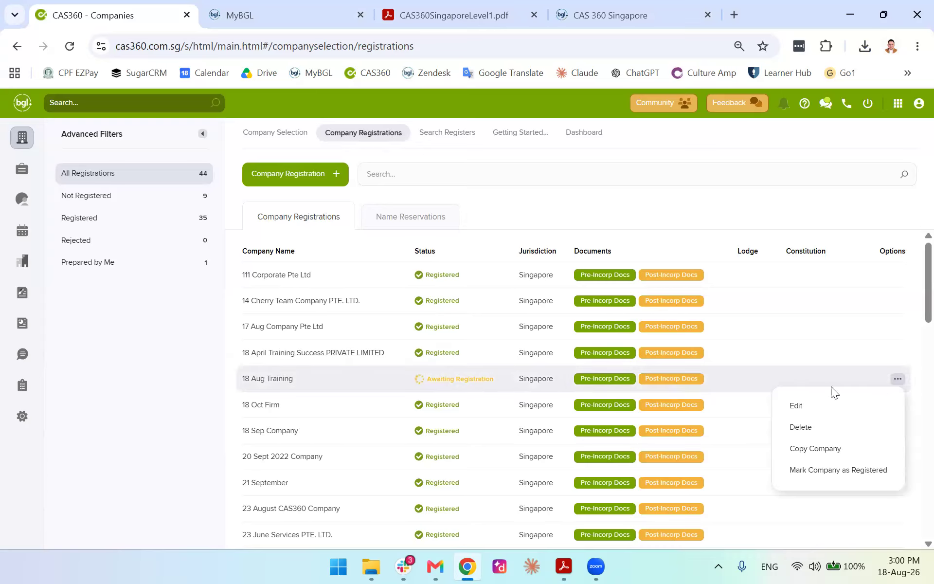
# Mark 18 Aug Training as registered, entering UEN 23423070A
pyautogui.click(837, 470)
pyautogui.click(362, 187)
pyautogui.hotkey('ctrl', 'v')
pyautogui.write('7')
pyautogui.press('Right')
pyautogui.press('Right')
pyautogui.press('BackSpace')
pyautogui.write('A')
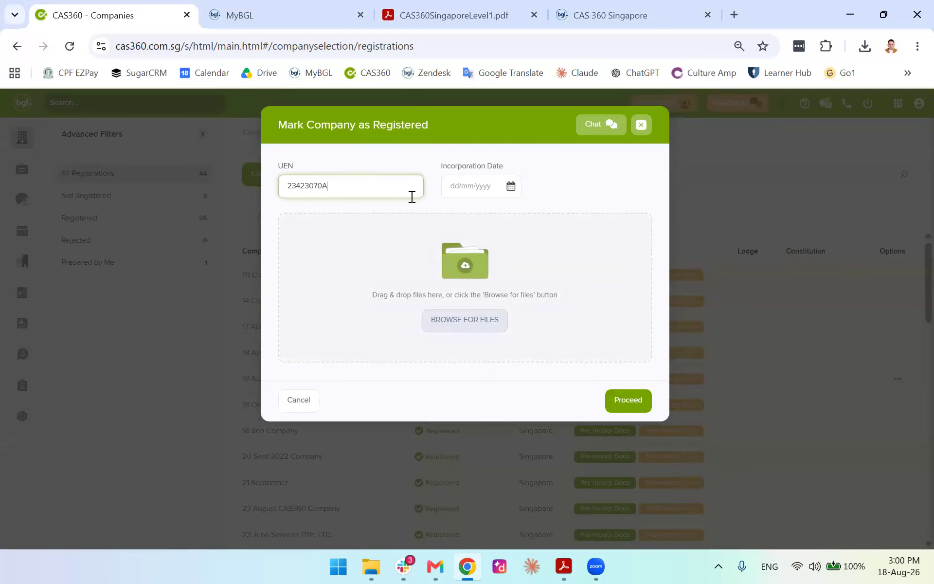
# Set the incorporation date to 17/08/2026, confirm registration, and close the notice and window
pyautogui.click(488, 189)
pyautogui.click(511, 188)
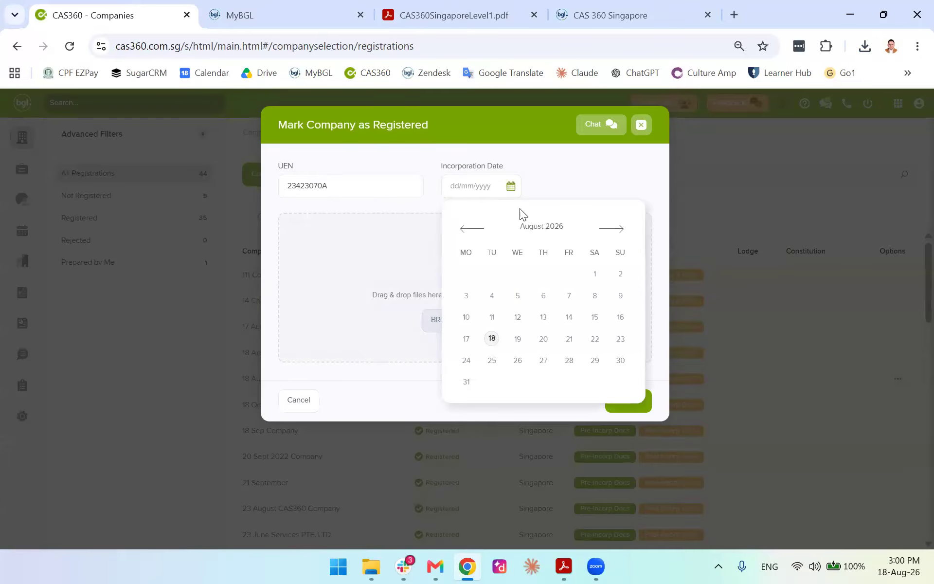
pyautogui.click(466, 339)
pyautogui.click(639, 405)
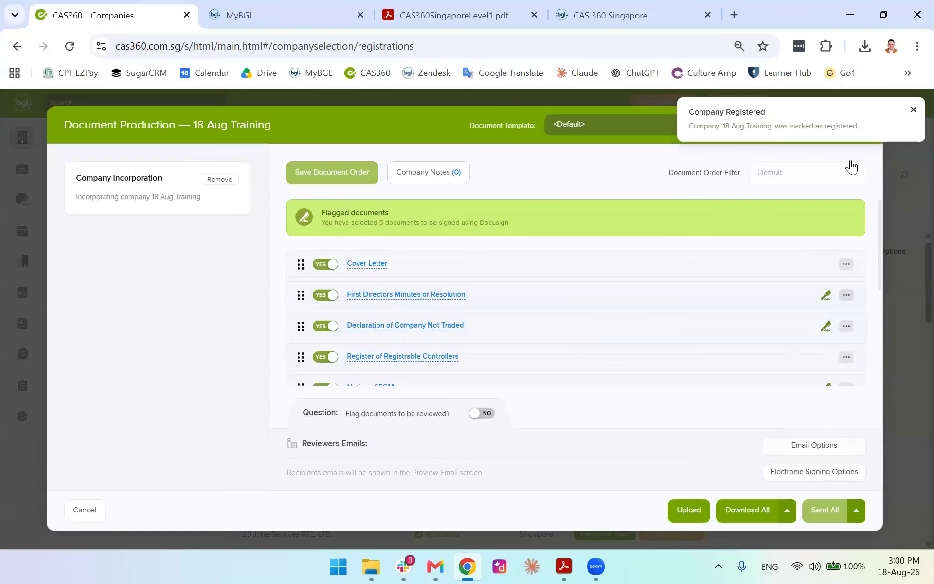
pyautogui.click(912, 111)
pyautogui.click(855, 125)
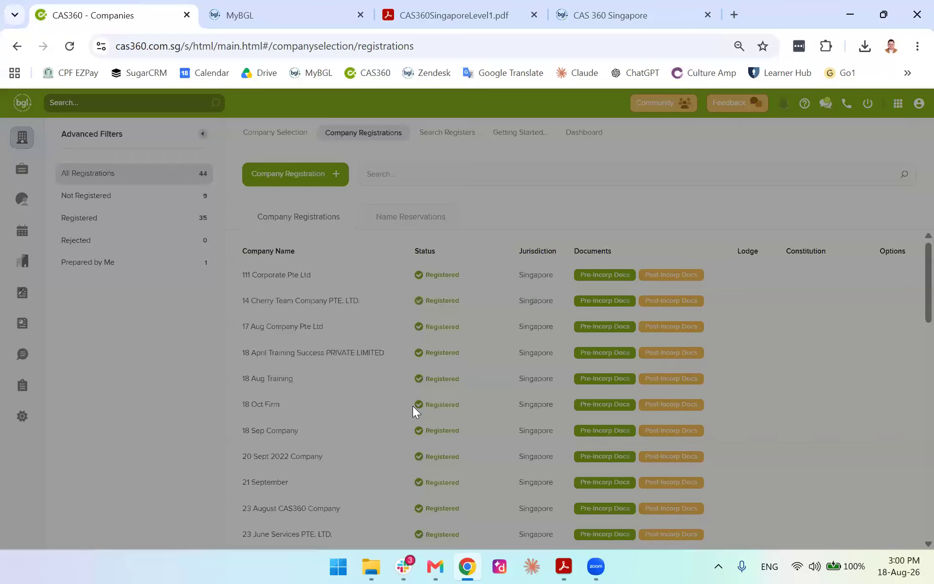
# Highlight 18 Aug Training's name and its new Registered status in the list
pyautogui.moveTo(240, 379); pyautogui.dragTo(311, 379)
pyautogui.click(237, 378)
pyautogui.moveTo(424, 378); pyautogui.dragTo(488, 379)
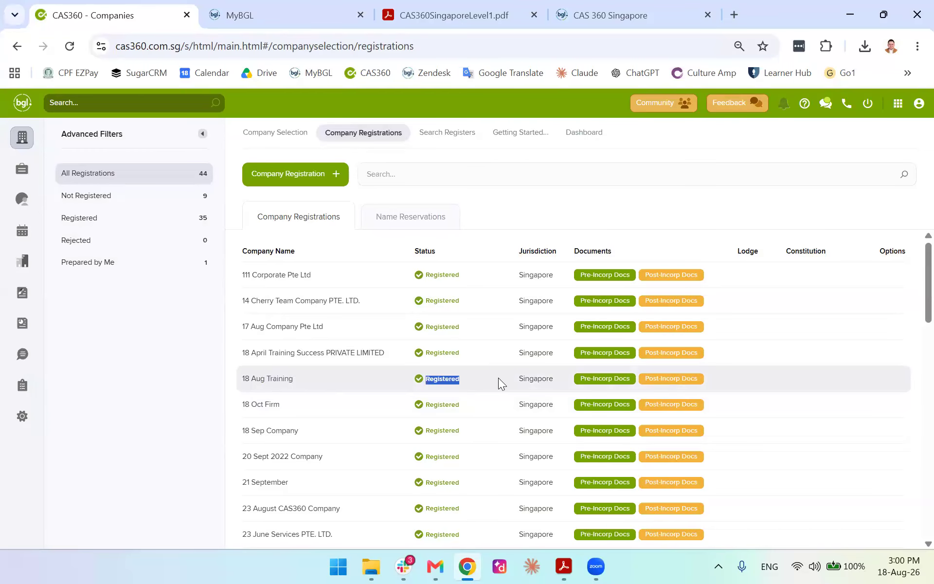
pyautogui.click(275, 134)
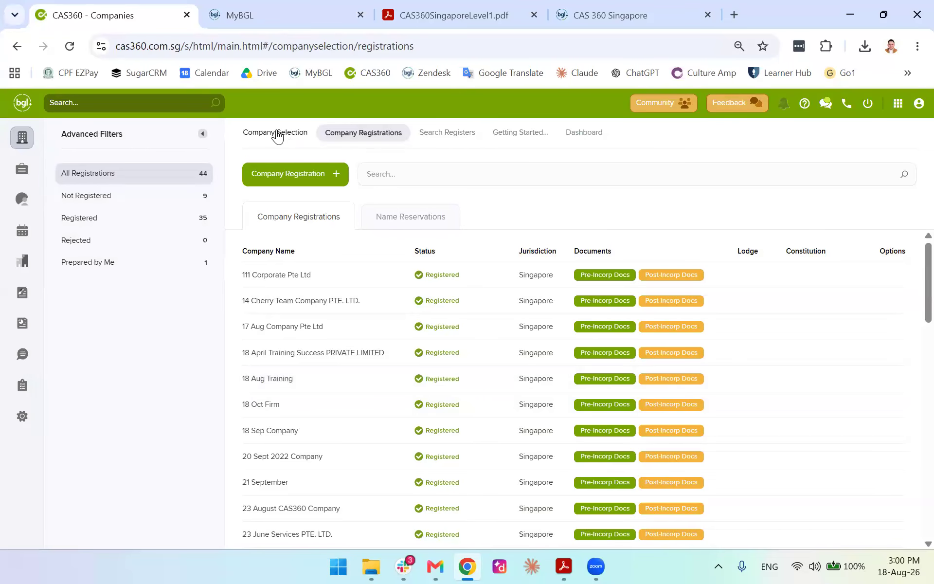
pyautogui.scroll(-1, 277, 353)
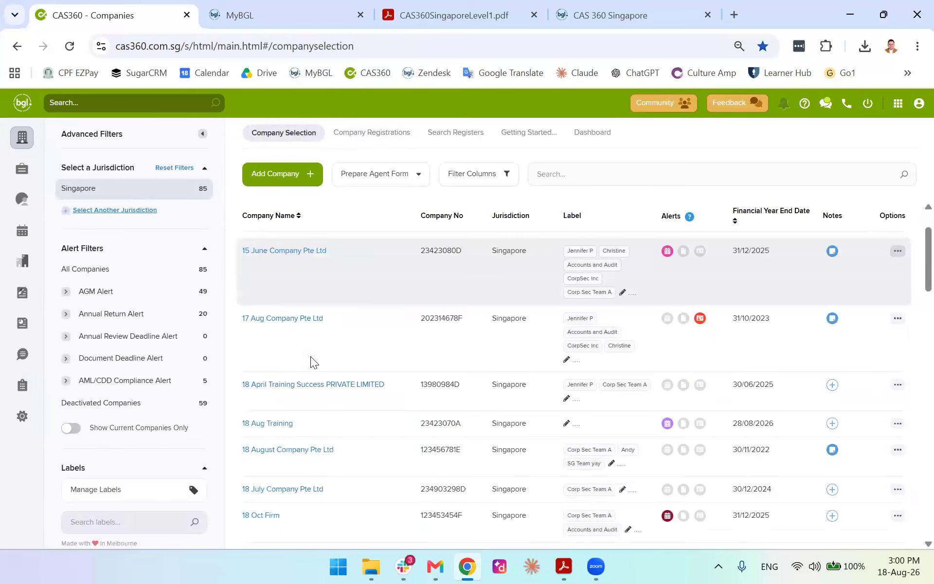
pyautogui.click(258, 423)
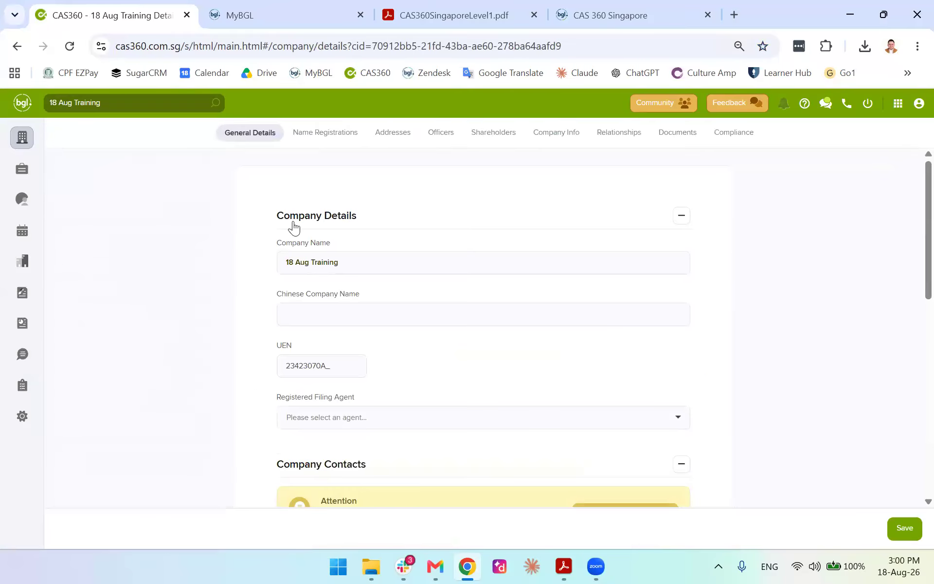
pyautogui.click(350, 137)
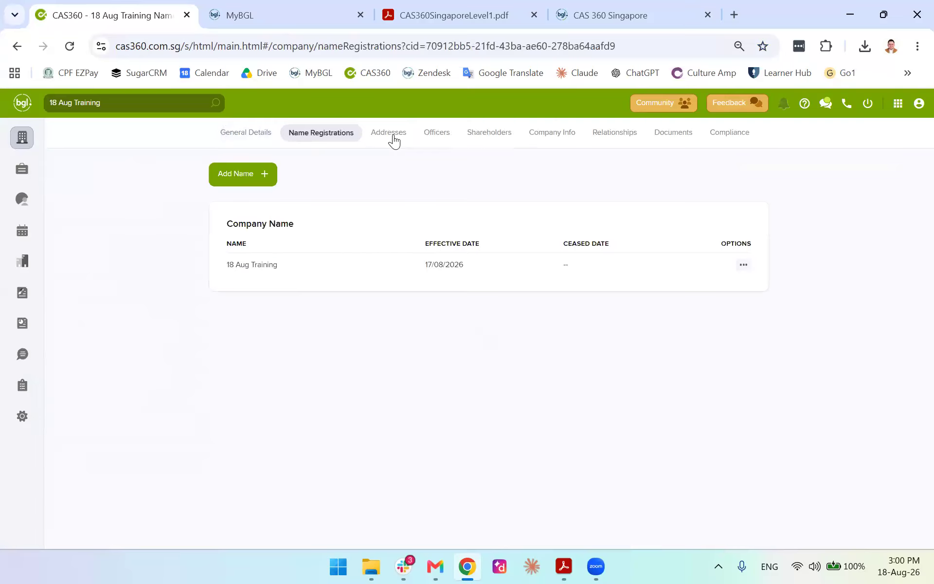
pyautogui.click(392, 139)
pyautogui.click(452, 139)
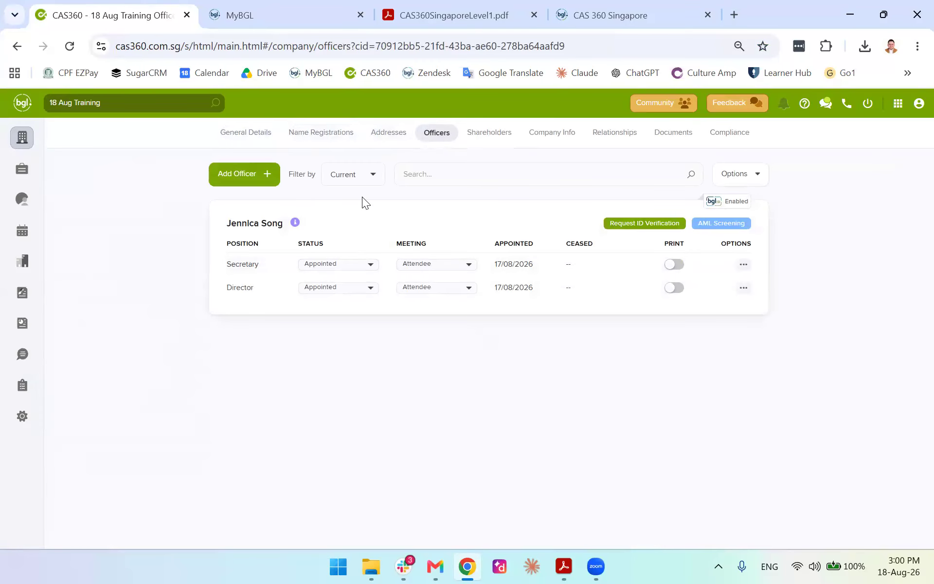
pyautogui.click(512, 139)
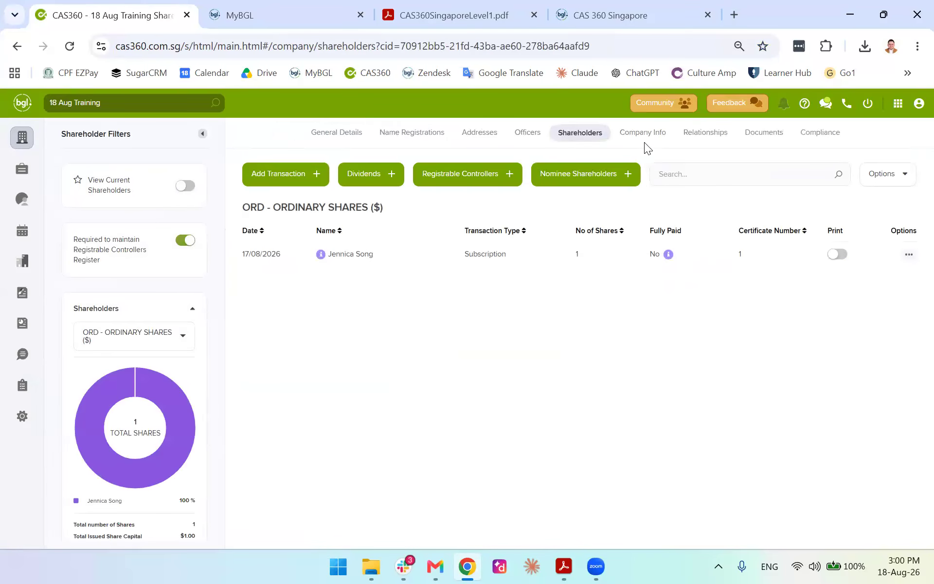
pyautogui.click(643, 141)
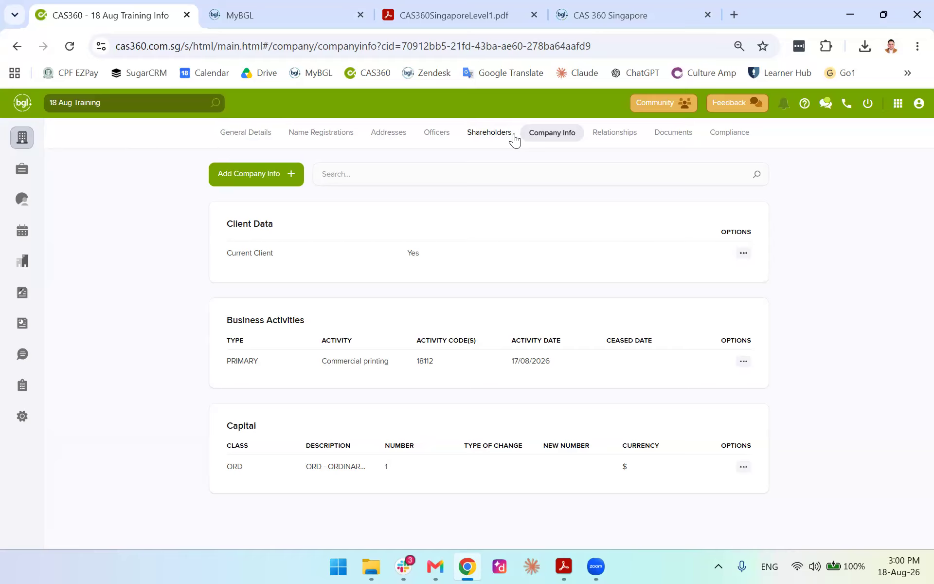
pyautogui.click(488, 134)
pyautogui.click(335, 135)
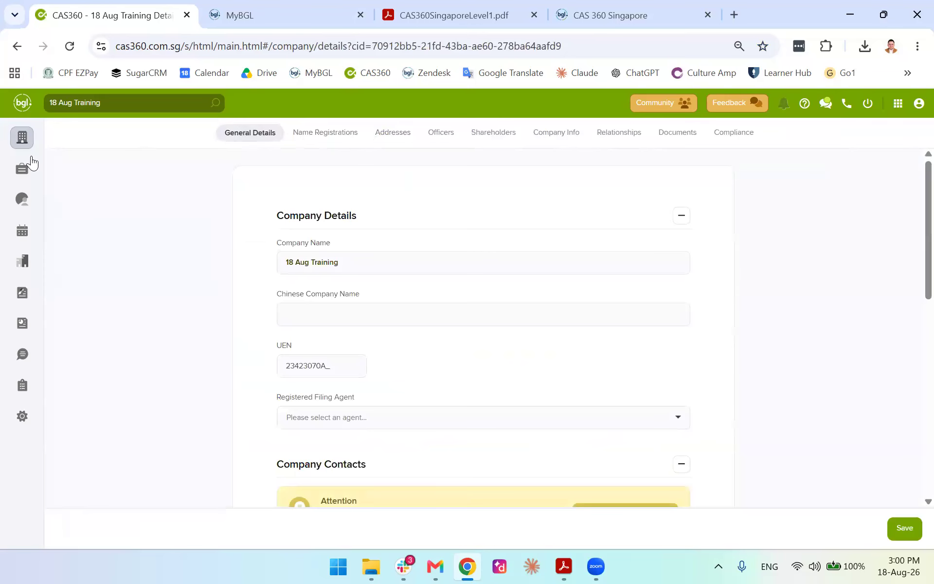
pyautogui.click(22, 138)
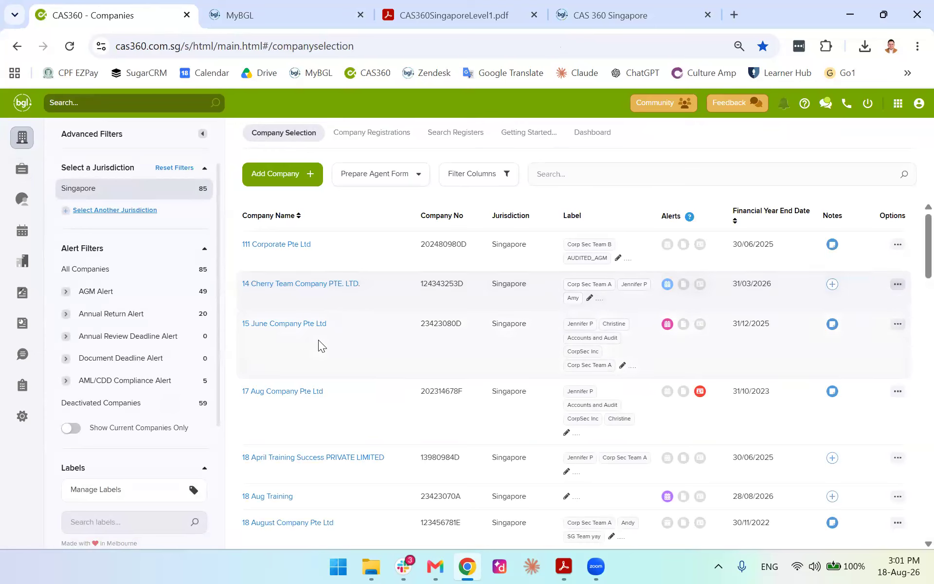
# Scroll the Singapore company list and choose Add Company, then Add a Company
pyautogui.scroll(-3, 332, 314)
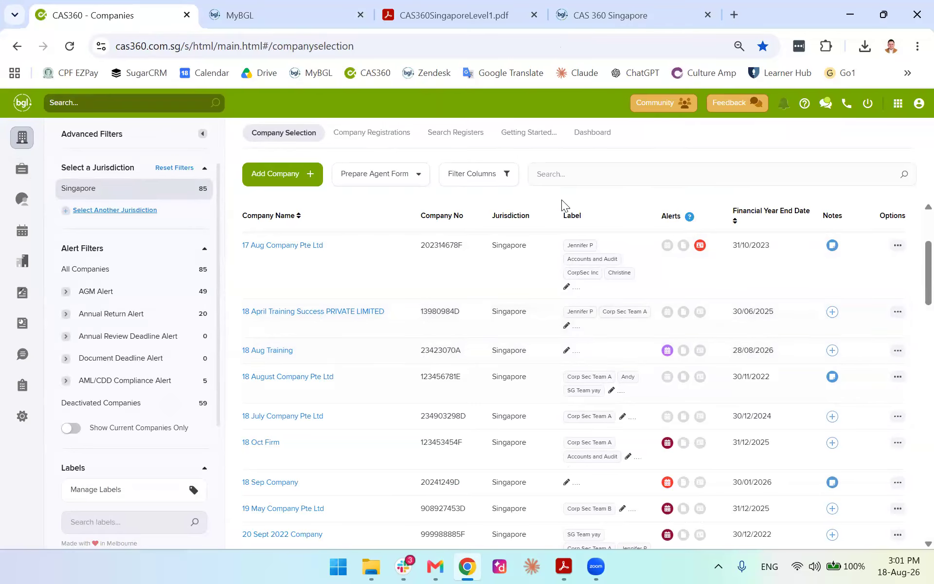
pyautogui.click(272, 181)
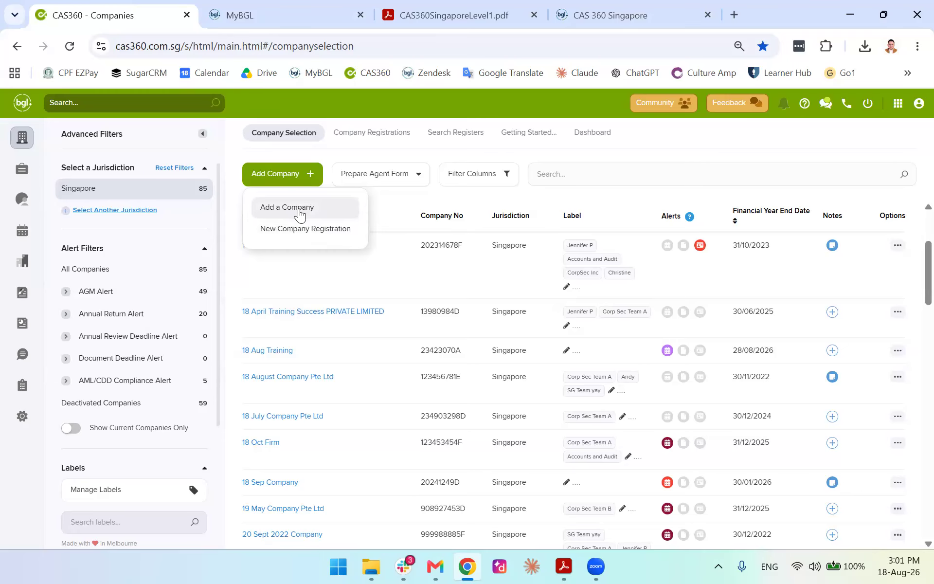
pyautogui.click(296, 214)
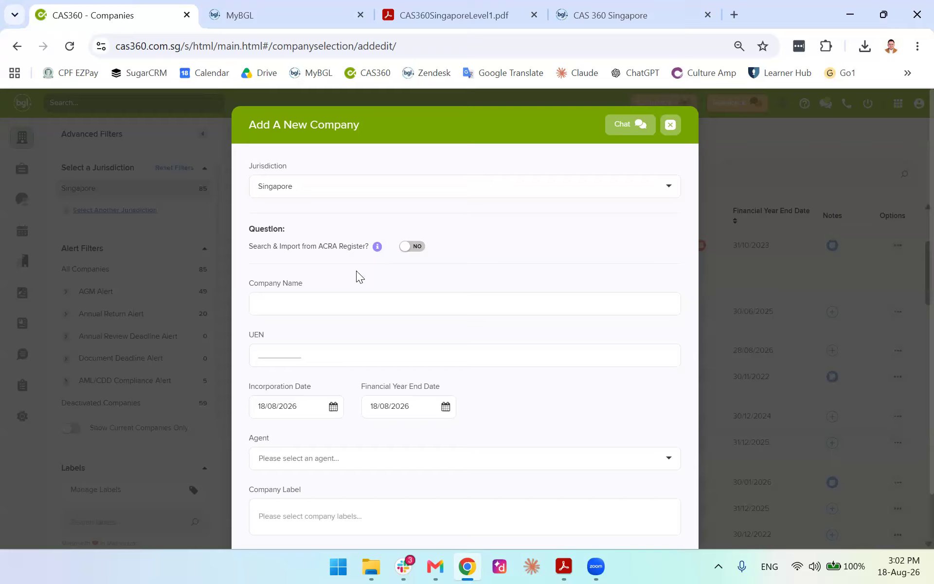
# Try turning on ACRA register import twice, dismissing the paid-service confirmation each time
pyautogui.moveTo(248, 245); pyautogui.dragTo(368, 251)
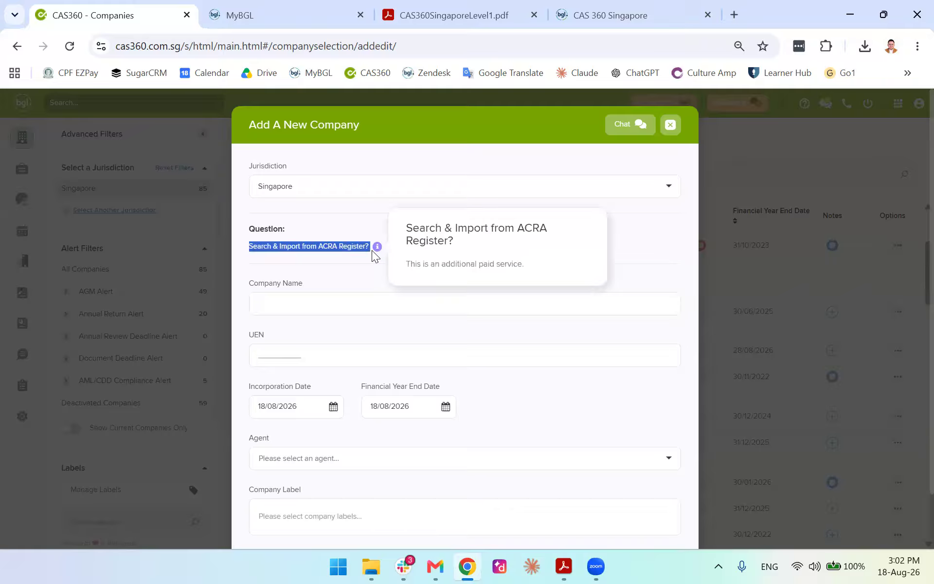
pyautogui.click(377, 247)
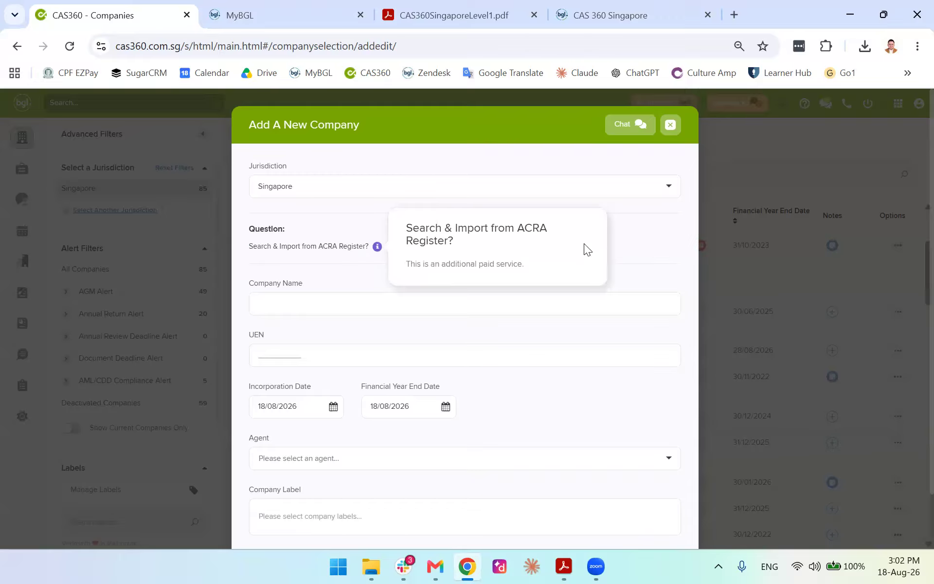
pyautogui.click(413, 247)
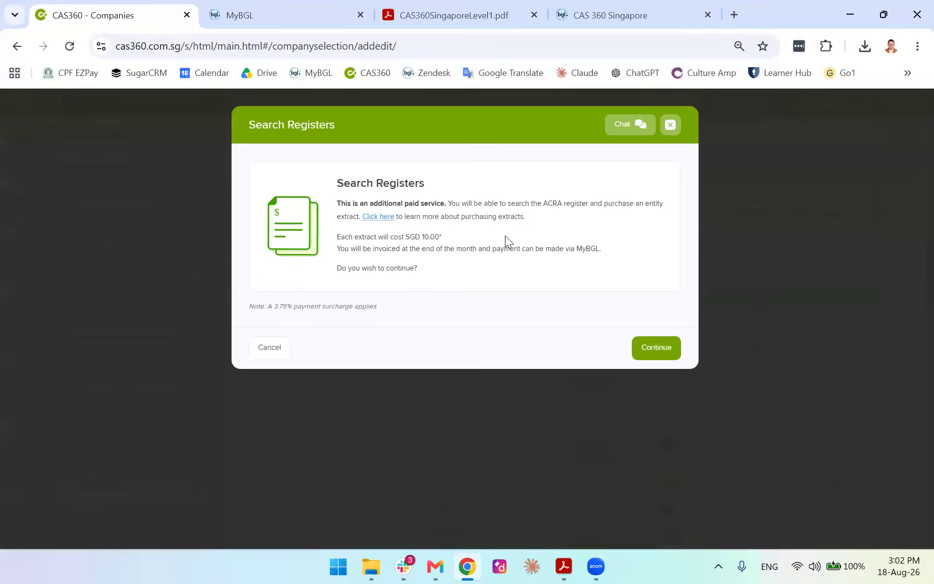
pyautogui.click(671, 124)
pyautogui.click(271, 173)
pyautogui.click(273, 208)
pyautogui.click(411, 247)
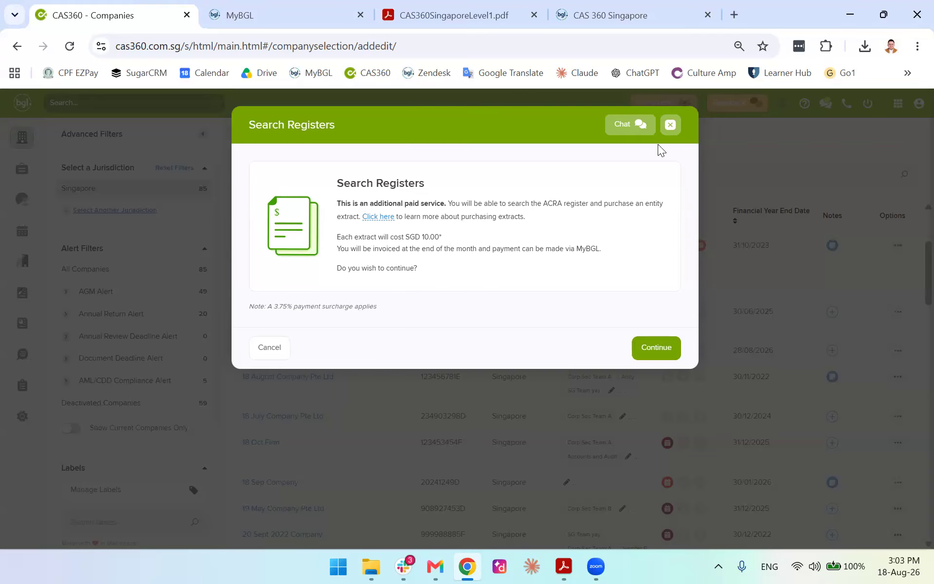
pyautogui.click(670, 125)
# Reopen Add a Company, inspect the name, UEN, filing agent and label fields, then close it
pyautogui.click(297, 180)
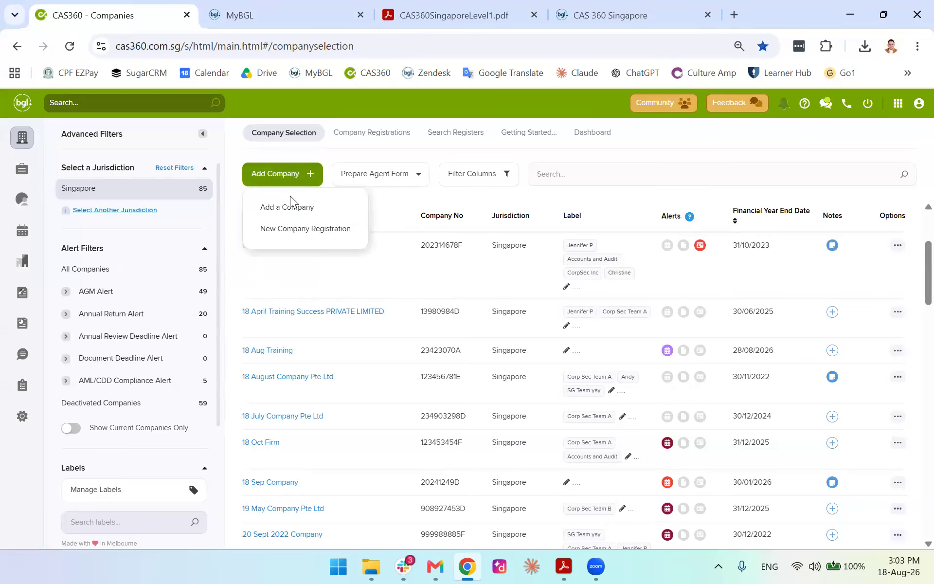
pyautogui.click(288, 205)
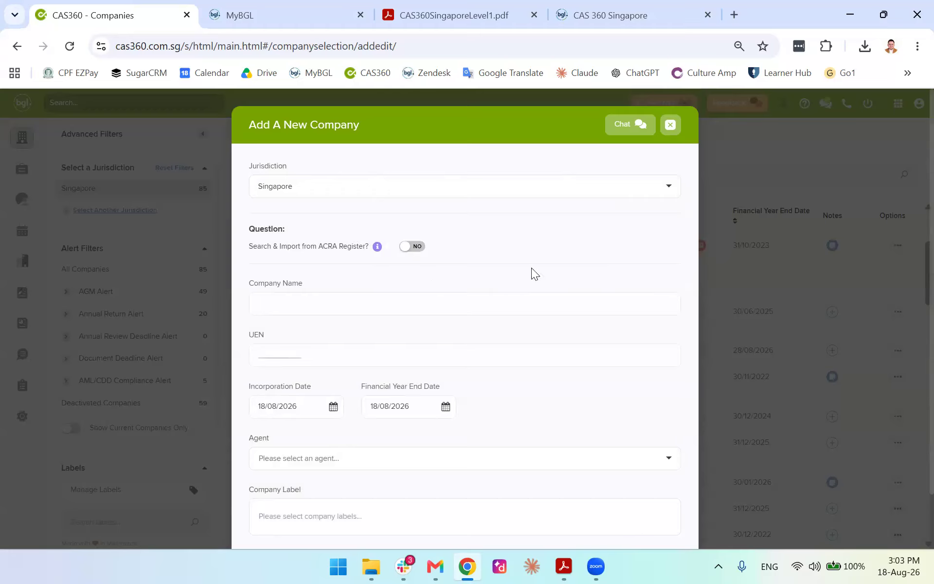
pyautogui.scroll(-2, 419, 243)
pyautogui.click(321, 242)
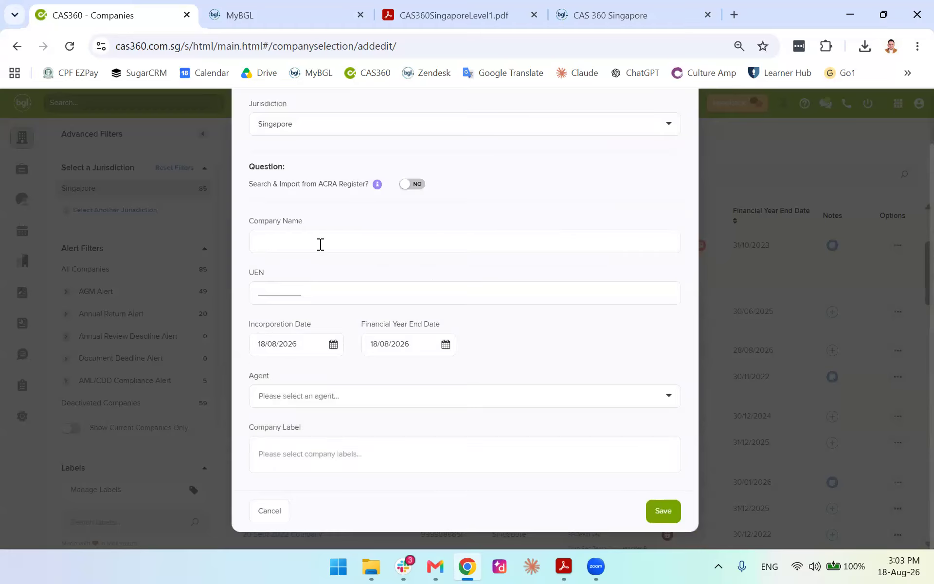
pyautogui.click(324, 289)
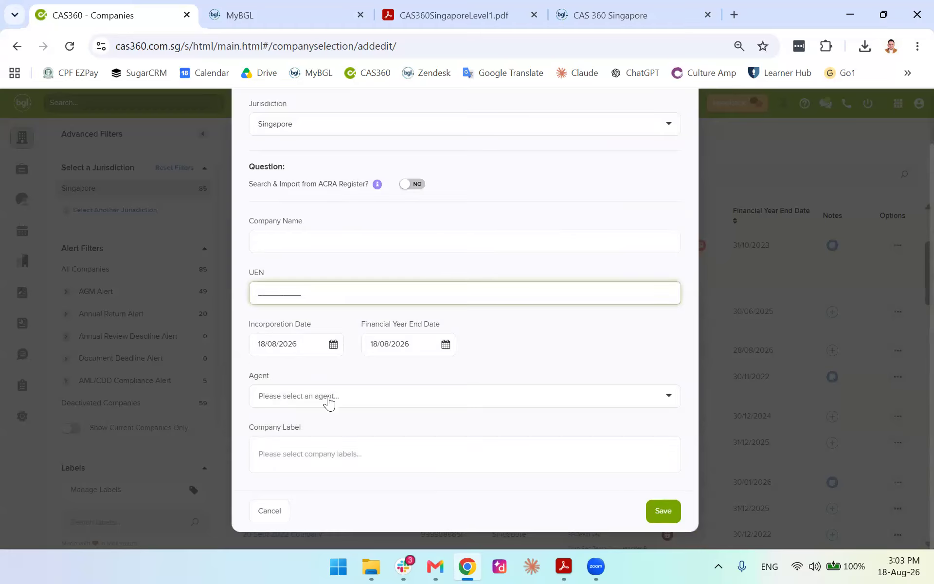
pyautogui.click(384, 393)
pyautogui.click(398, 460)
pyautogui.click(545, 363)
pyautogui.scroll(2, 657, 303)
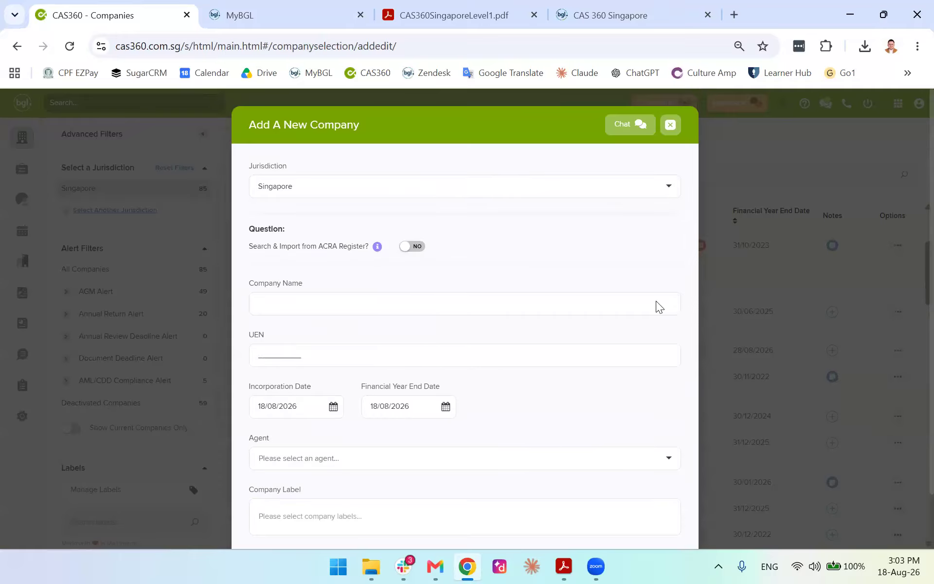
pyautogui.scroll(-2, 502, 367)
pyautogui.scroll(2, 599, 221)
pyautogui.scroll(-2, 651, 159)
pyautogui.scroll(2, 670, 138)
pyautogui.click(669, 136)
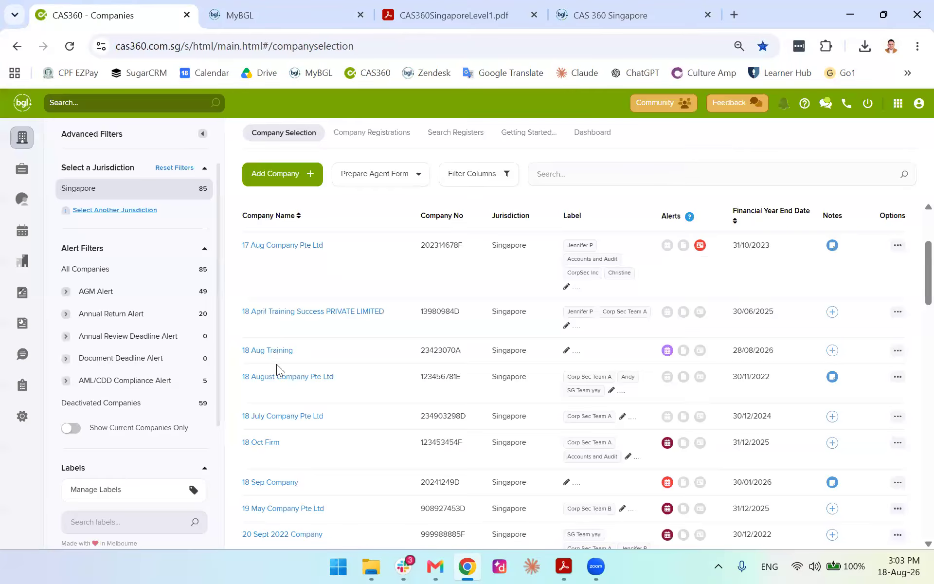
# Browse 17 Aug Company Pte Ltd's name, address, officer, shareholder and relationship tabs, then list Add Company options
pyautogui.click(304, 246)
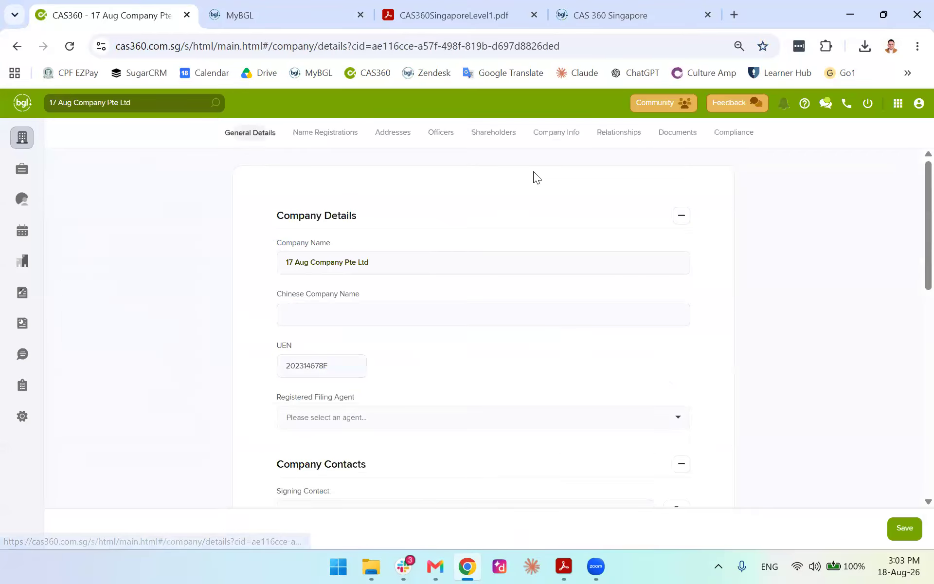
pyautogui.click(326, 134)
pyautogui.click(384, 134)
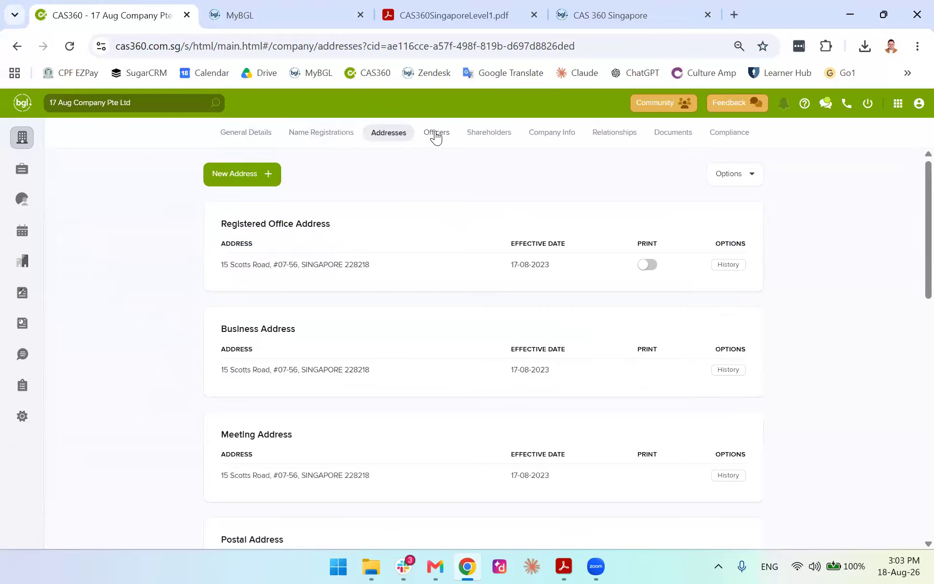
pyautogui.click(436, 138)
pyautogui.click(491, 136)
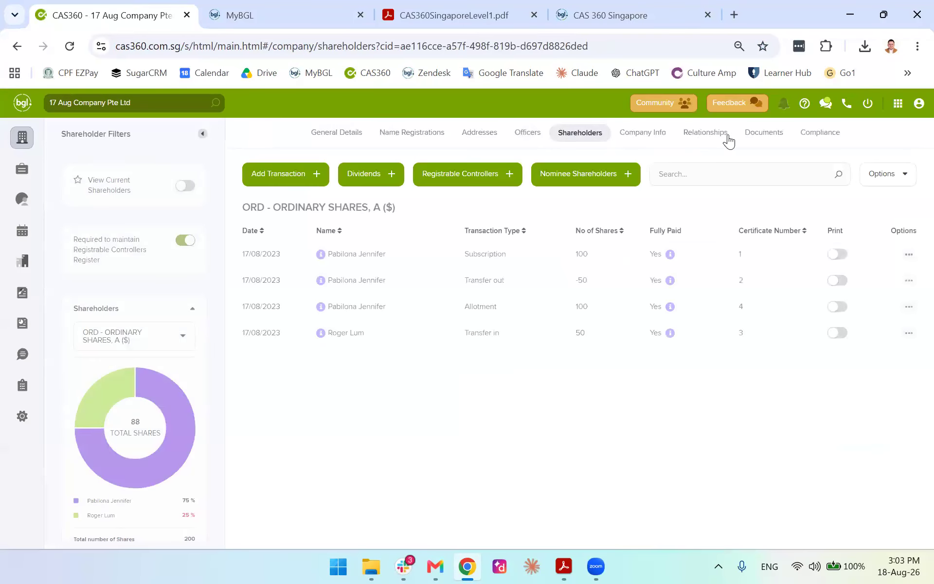
pyautogui.click(728, 139)
pyautogui.click(21, 139)
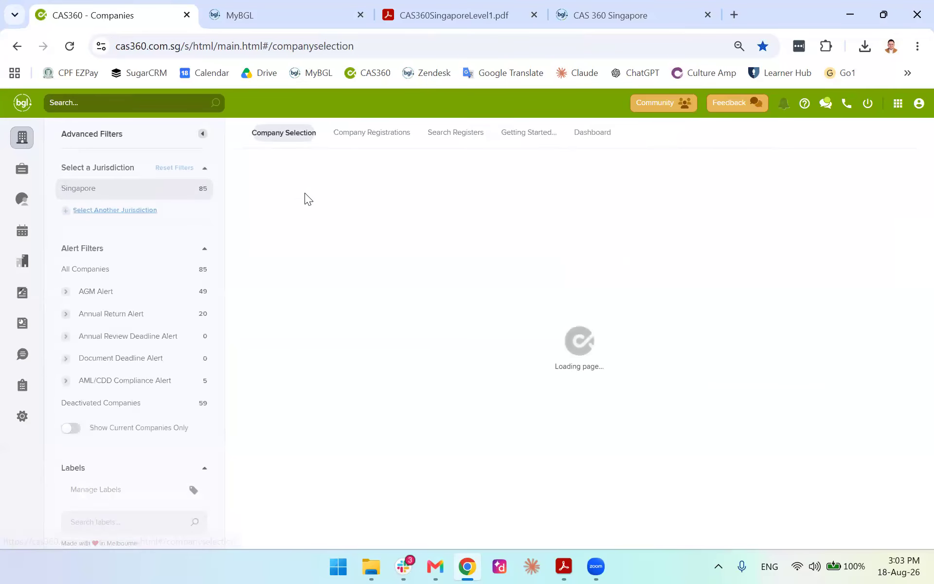
pyautogui.click(288, 176)
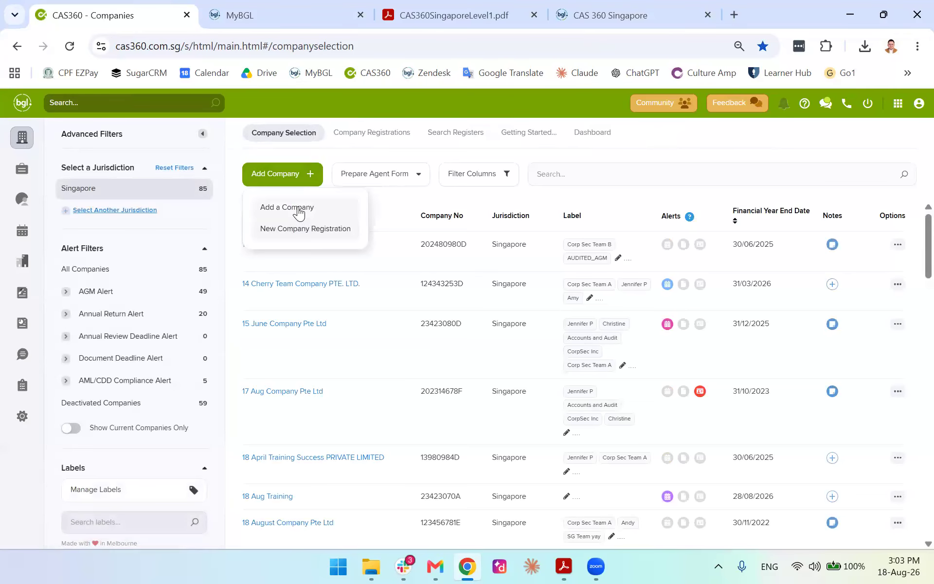
# Start Add a Company with paid ACRA import enabled, searching by Entity Name
pyautogui.click(298, 209)
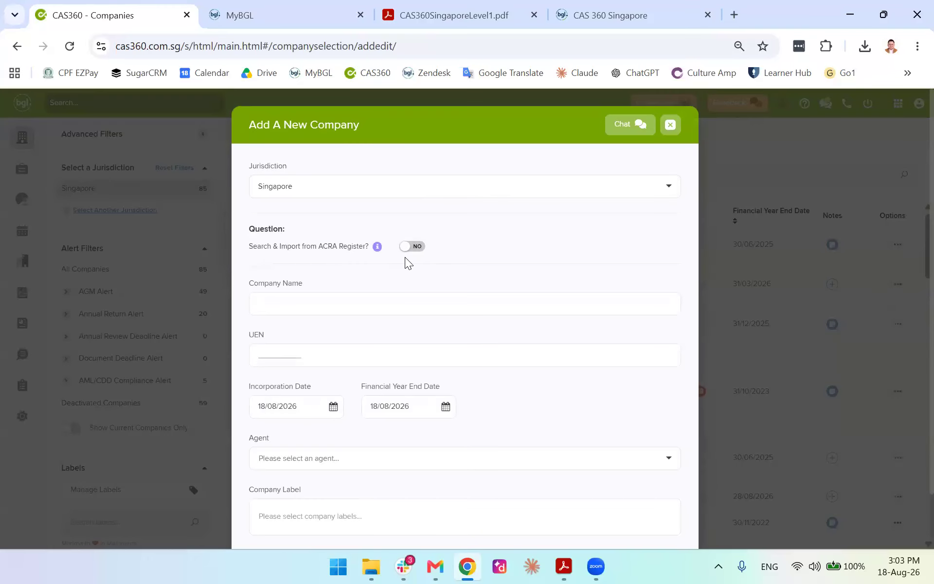
pyautogui.click(414, 247)
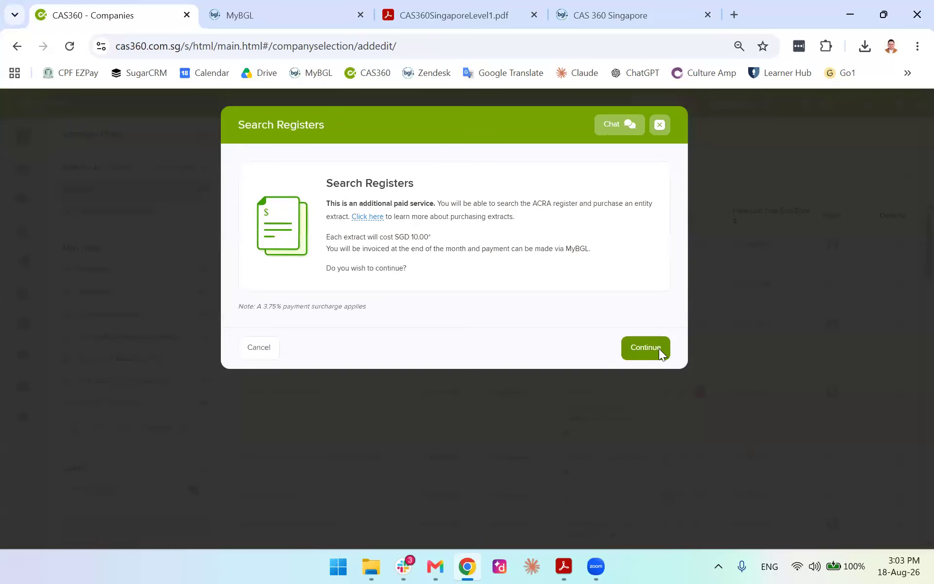
pyautogui.click(656, 348)
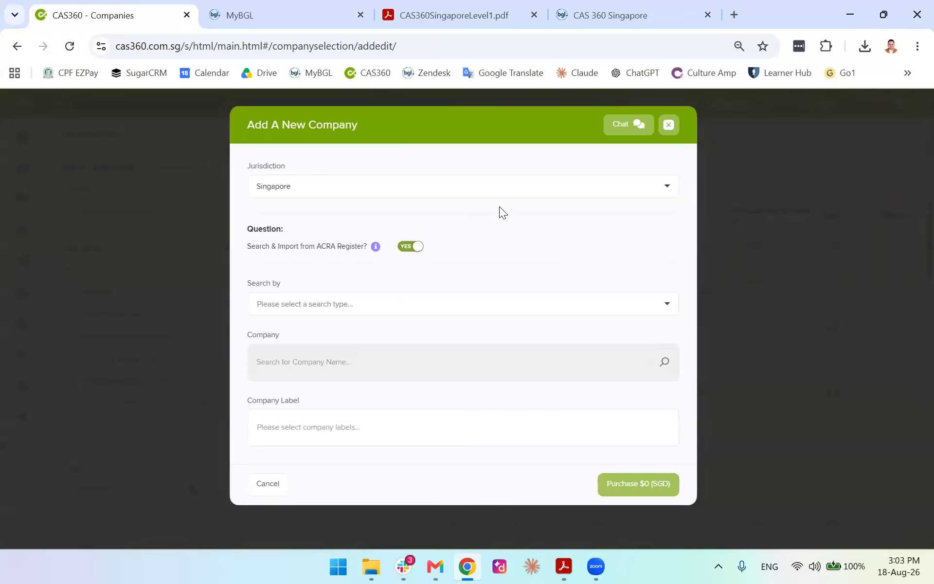
pyautogui.click(419, 302)
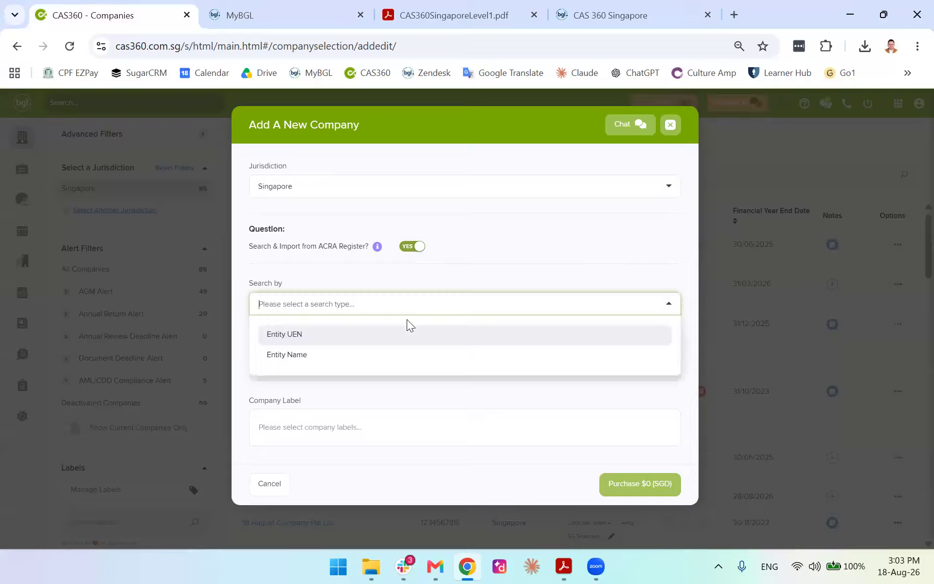
pyautogui.click(326, 348)
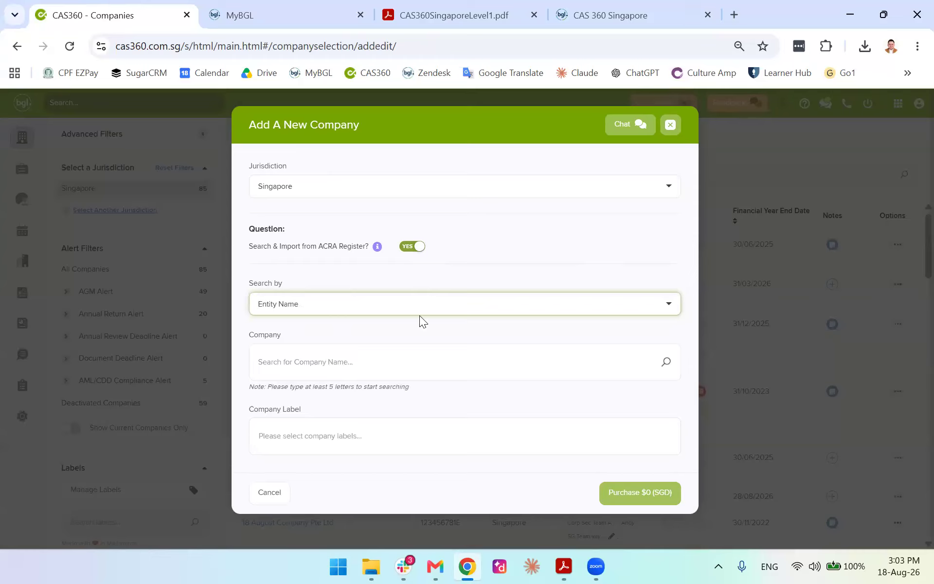
# Search the ACRA register for 'one day' company names
pyautogui.click(392, 356)
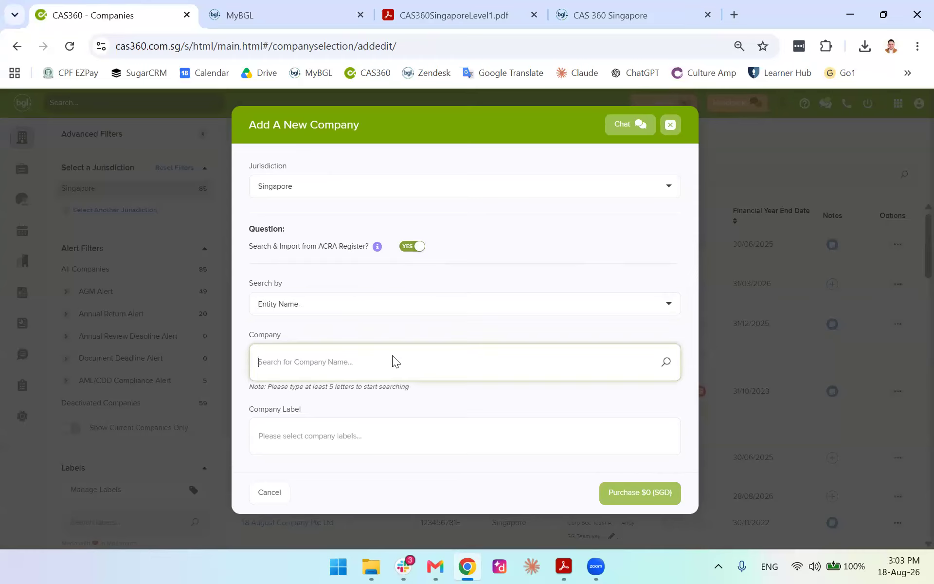
pyautogui.write('One Day')
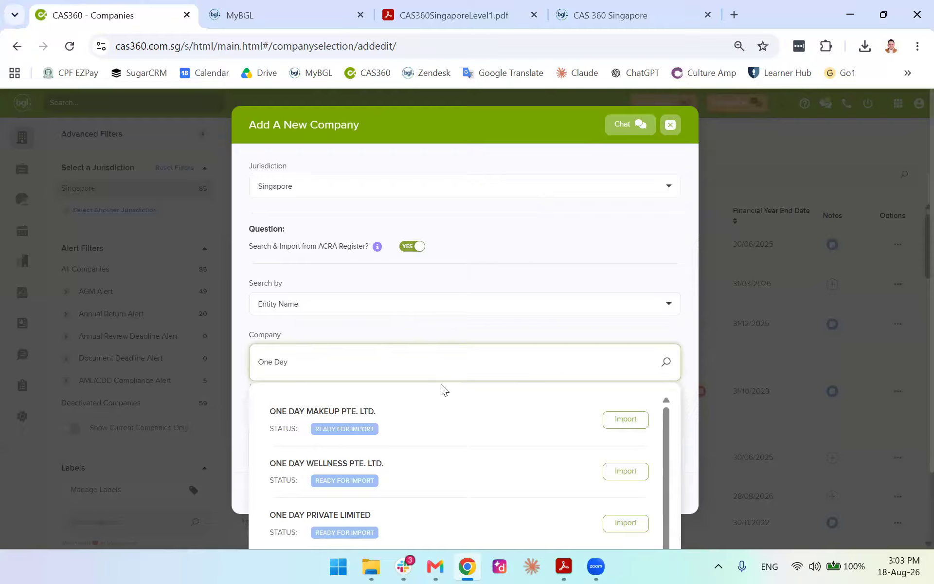
pyautogui.scroll(-2, 408, 291)
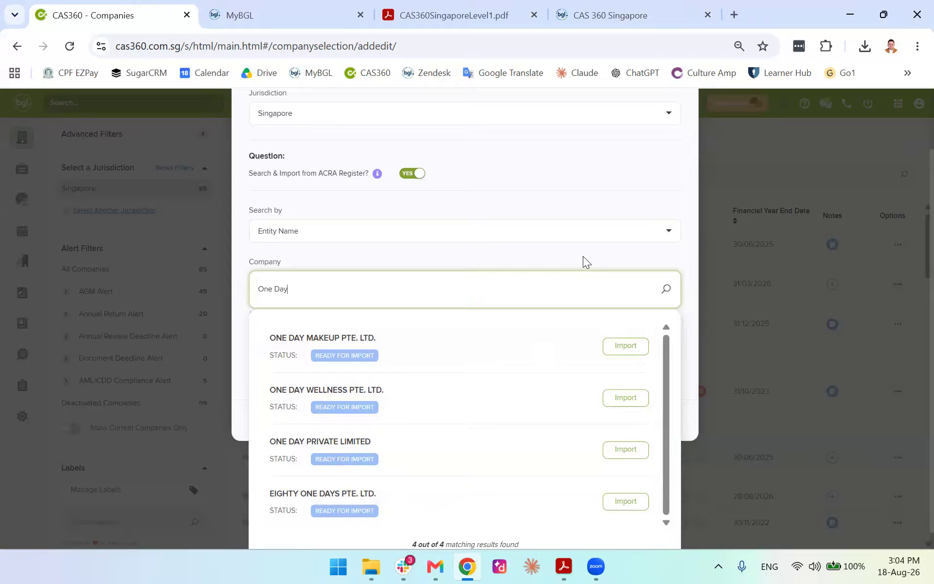
pyautogui.click(606, 256)
pyautogui.click(387, 419)
pyautogui.click(412, 336)
pyautogui.click(396, 359)
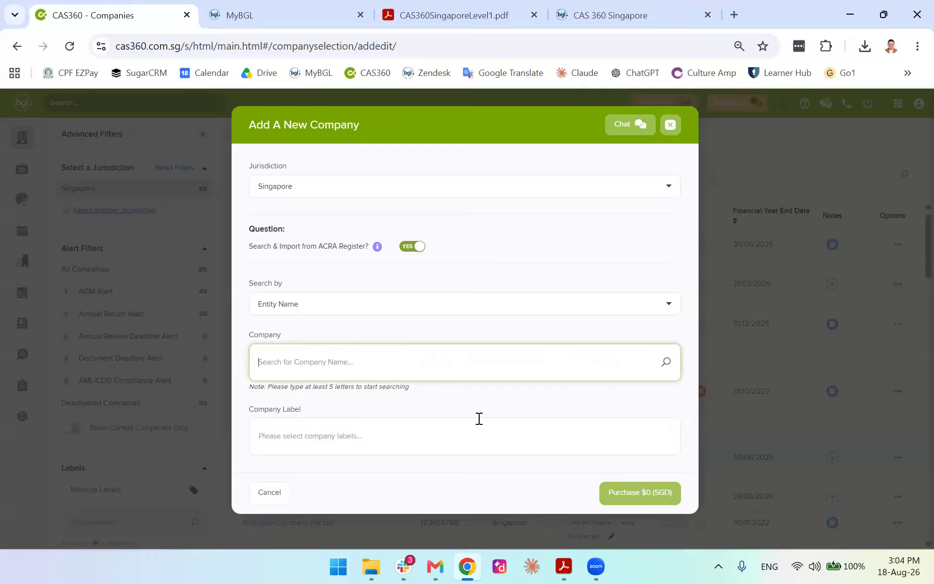
pyautogui.write('one day')
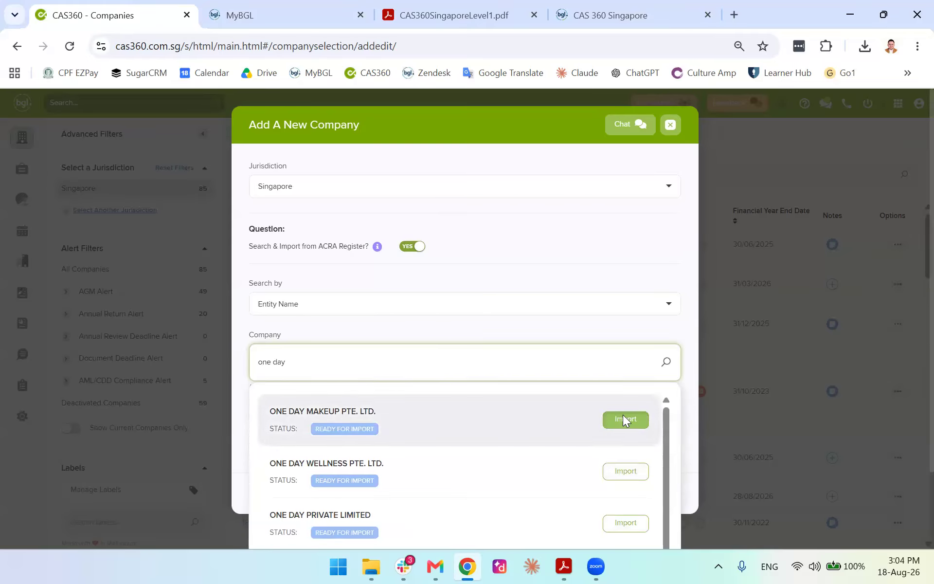
# Import ONE DAY MAKEUP, ONE DAY WELLNESS and ONE DAY PRIVATE LIMITED, paying $30 (SGD)
pyautogui.click(624, 419)
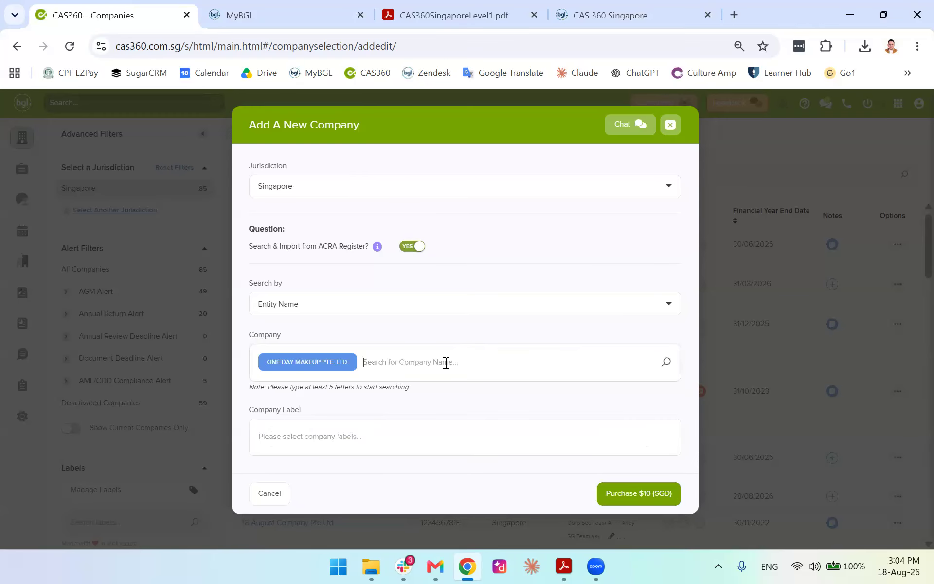
pyautogui.write('one')
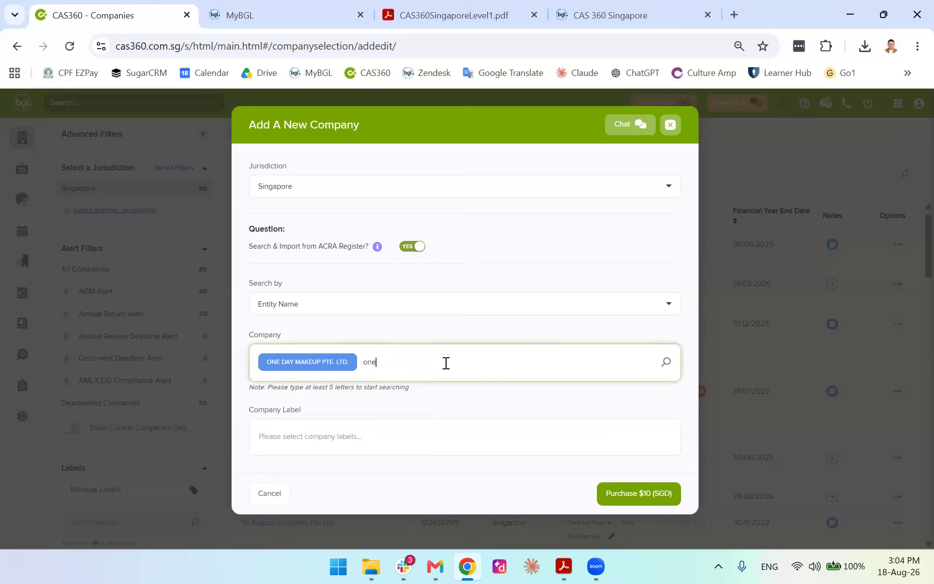
pyautogui.write(' day')
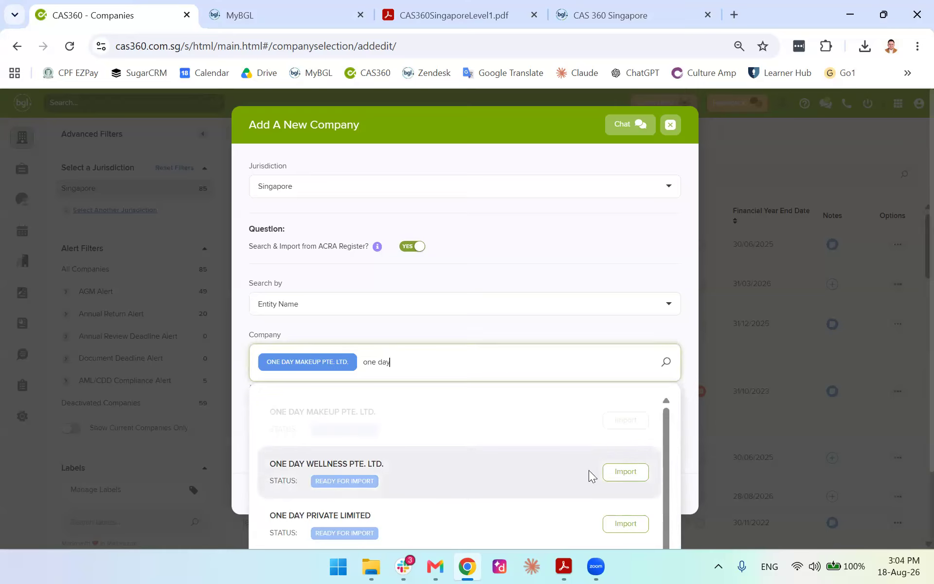
pyautogui.click(619, 471)
pyautogui.click(621, 521)
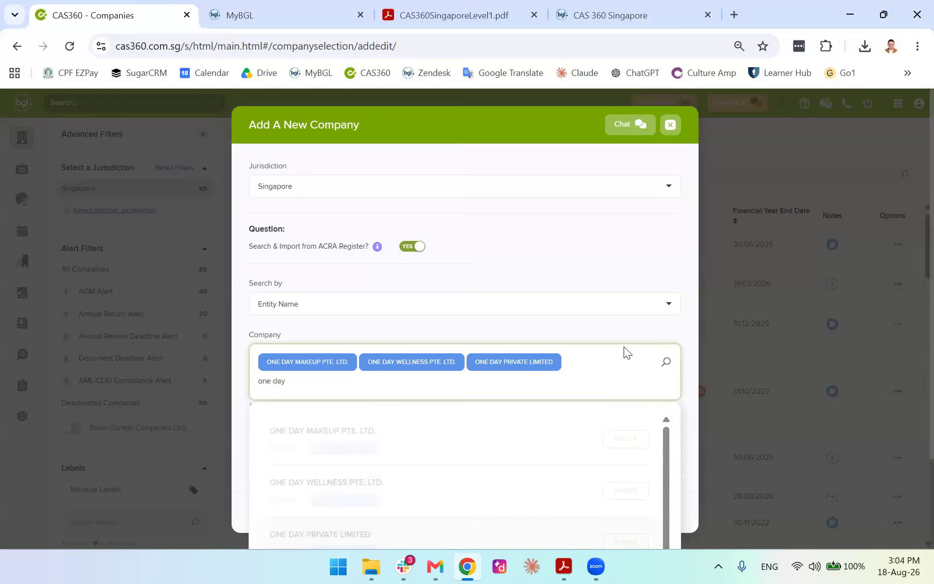
pyautogui.click(630, 334)
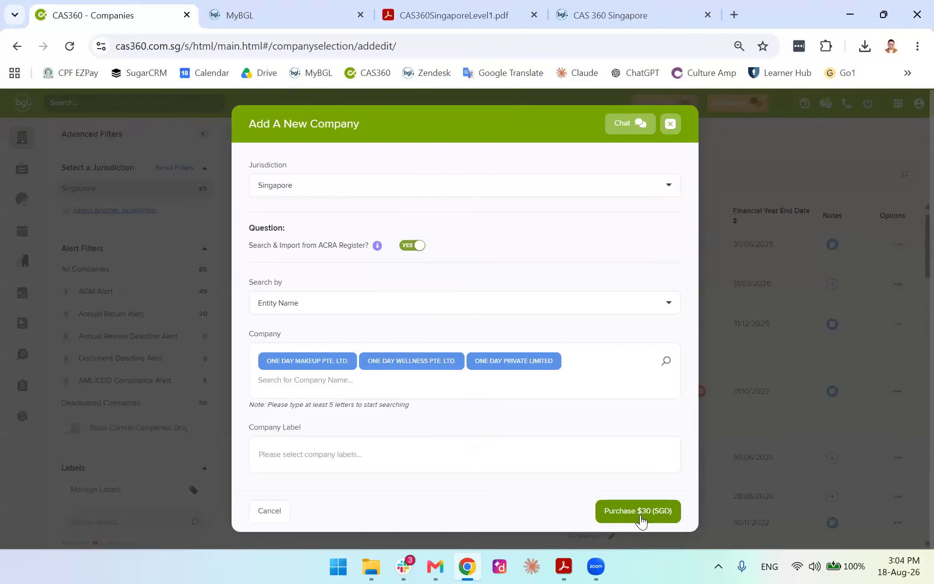
pyautogui.click(606, 506)
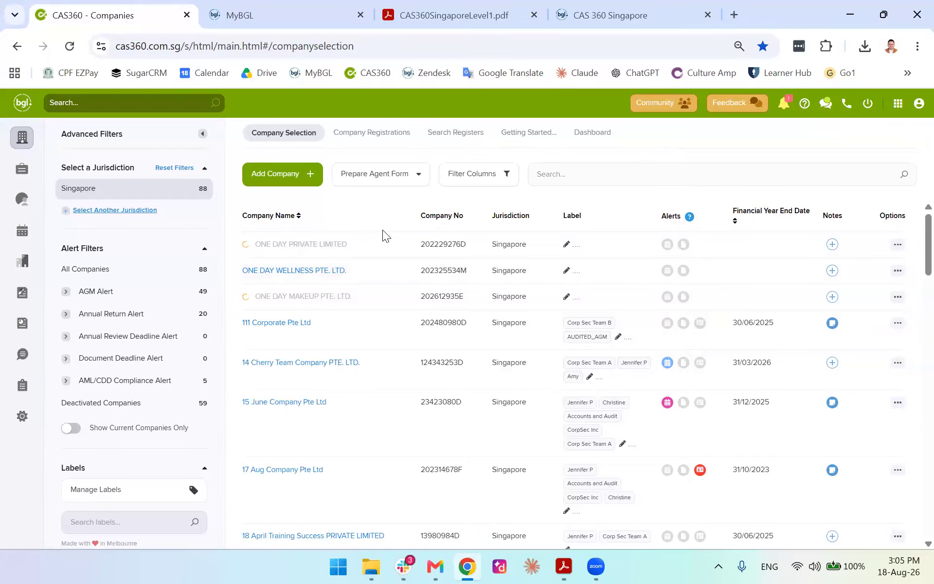
# Open ONE DAY WELLNESS PTE. LTD., review each tab through Documents, then return to the company list
pyautogui.click(318, 270)
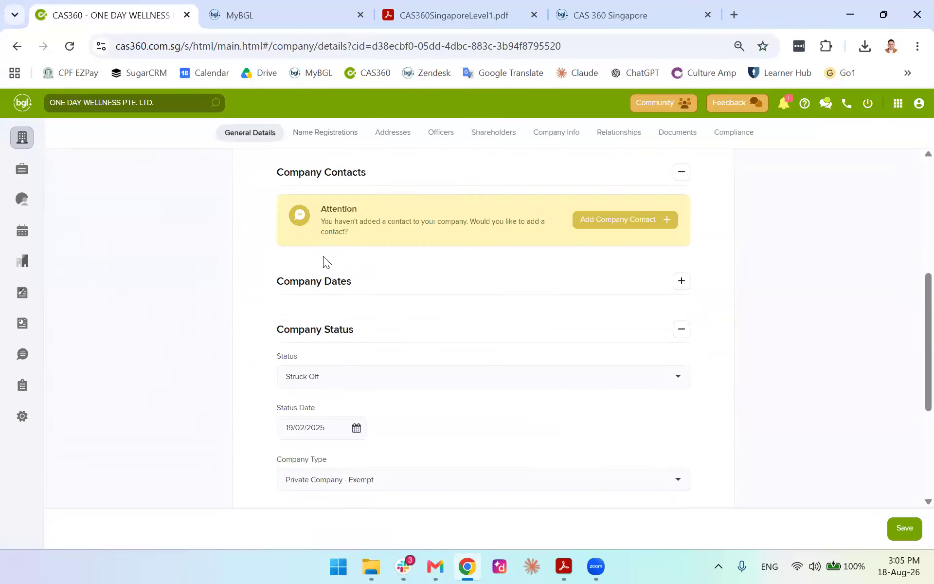
pyautogui.click(327, 137)
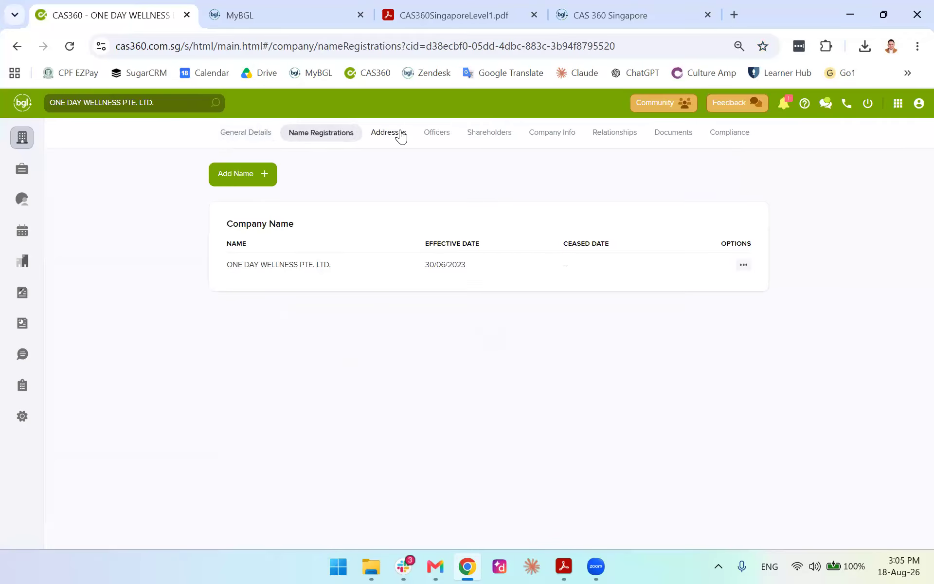
pyautogui.click(401, 136)
pyautogui.click(437, 139)
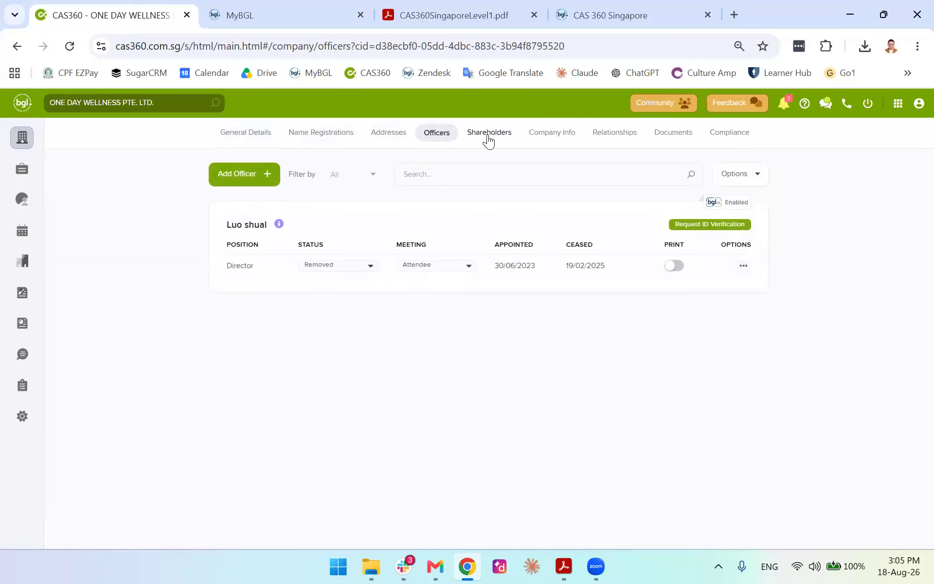
pyautogui.click(489, 140)
pyautogui.click(666, 138)
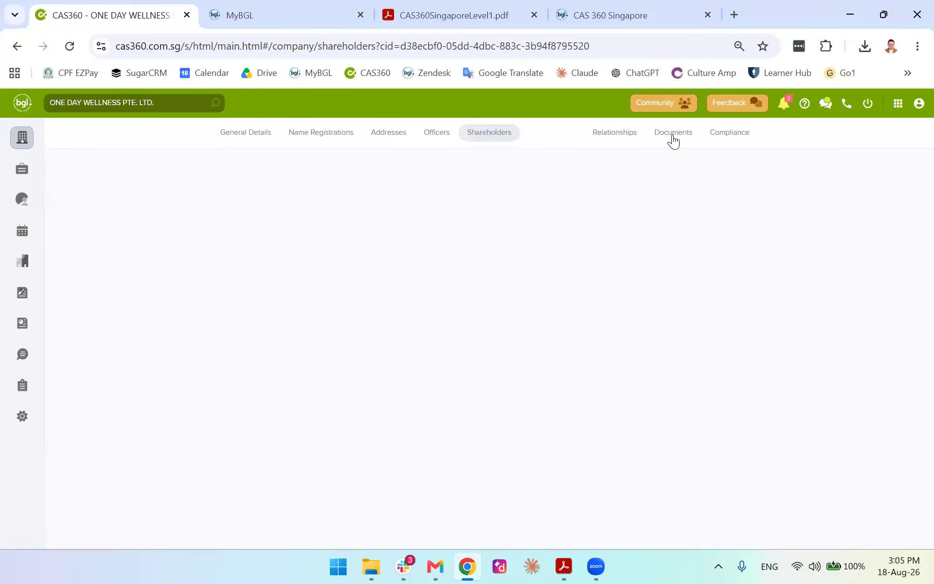
pyautogui.click(615, 133)
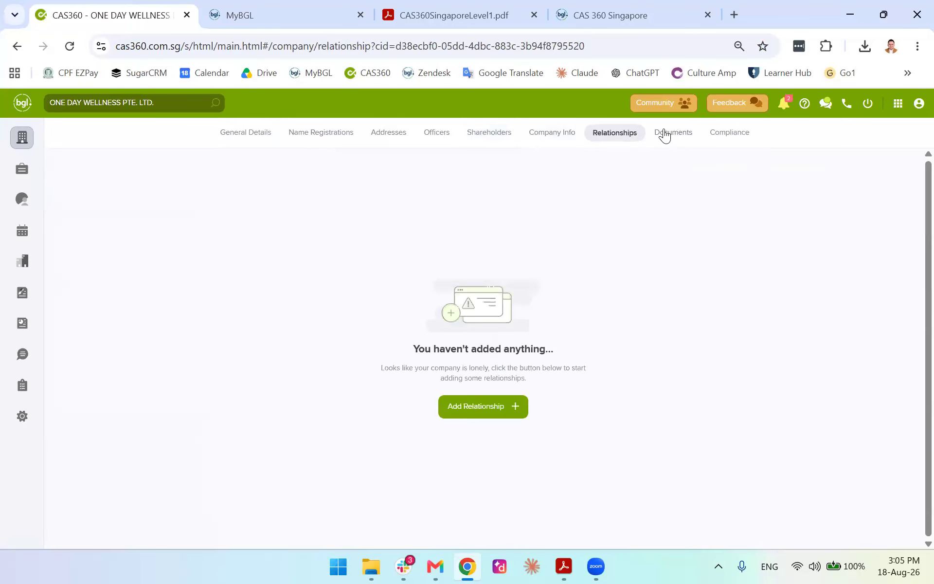
pyautogui.click(670, 133)
pyautogui.click(323, 137)
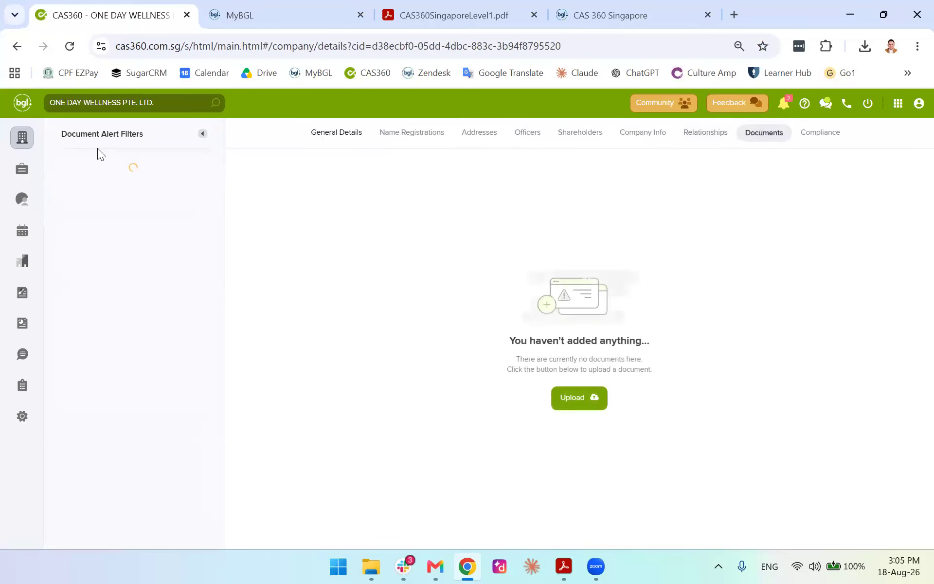
pyautogui.click(22, 137)
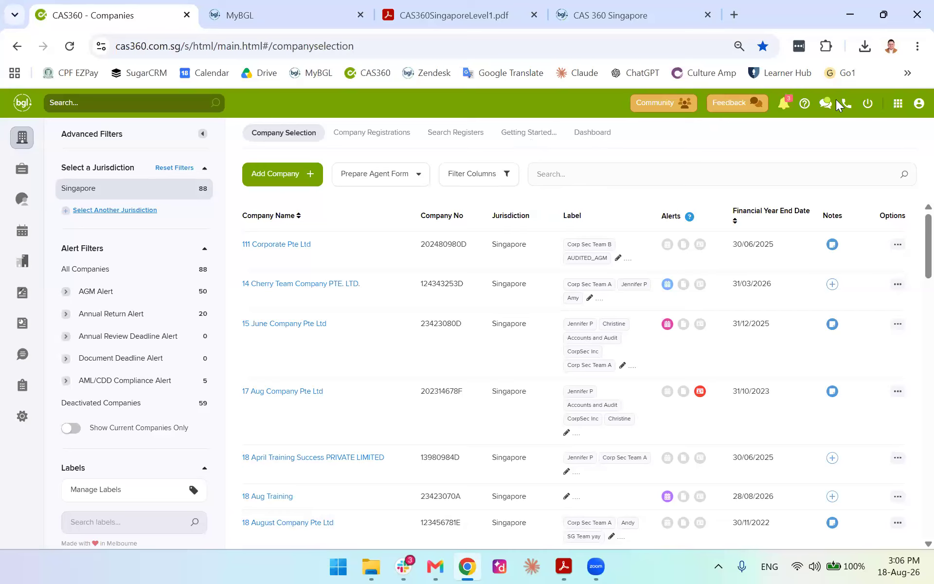
pyautogui.click(803, 106)
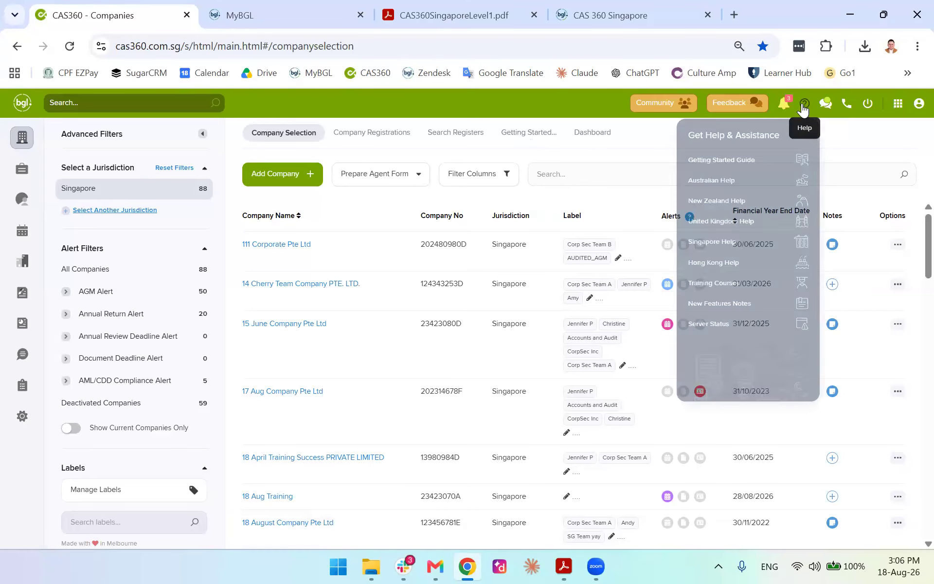
pyautogui.click(611, 204)
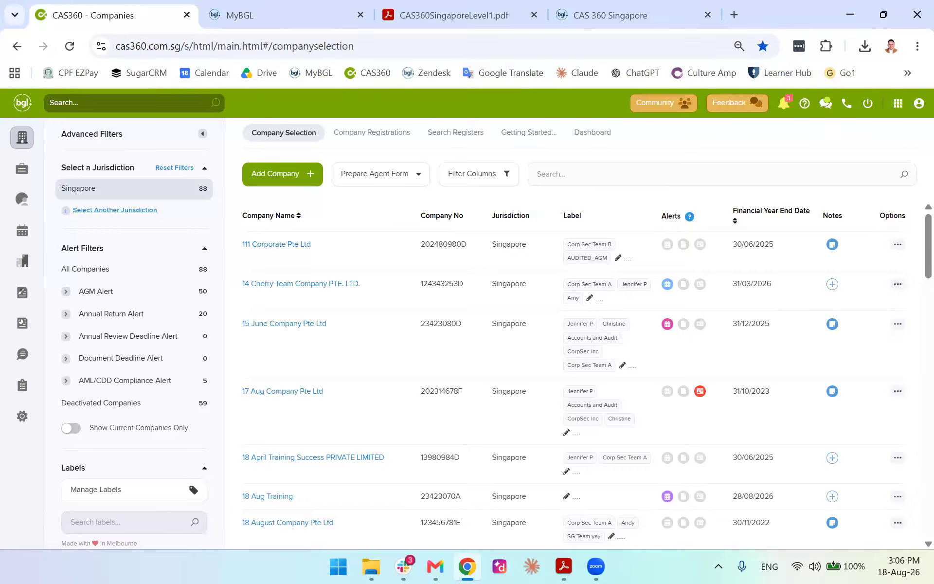
pyautogui.scroll(-8, 546, 254)
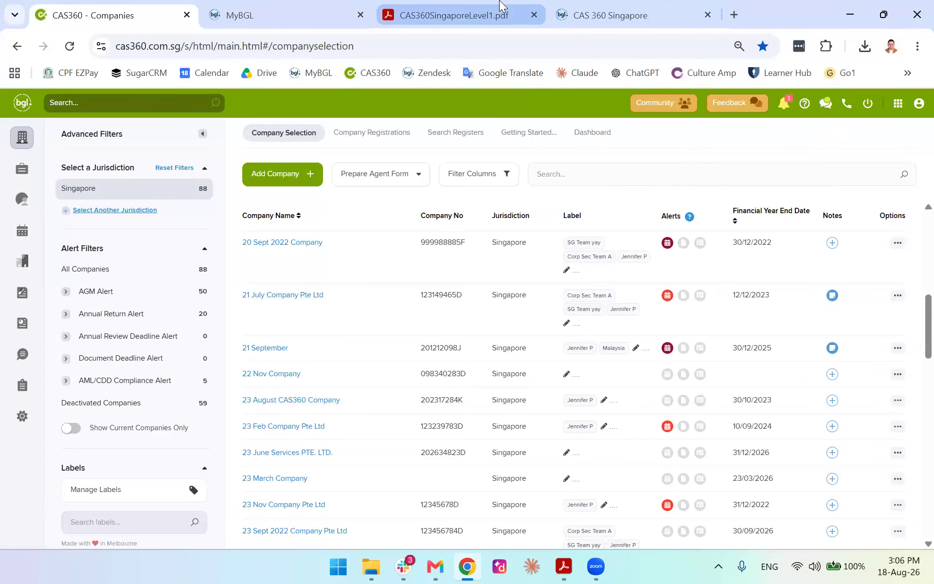
pyautogui.click(501, 10)
# Read manual section 3.1 Registered Office Address Change, then return to the CAS360 company list
pyautogui.scroll(15, 516, 197)
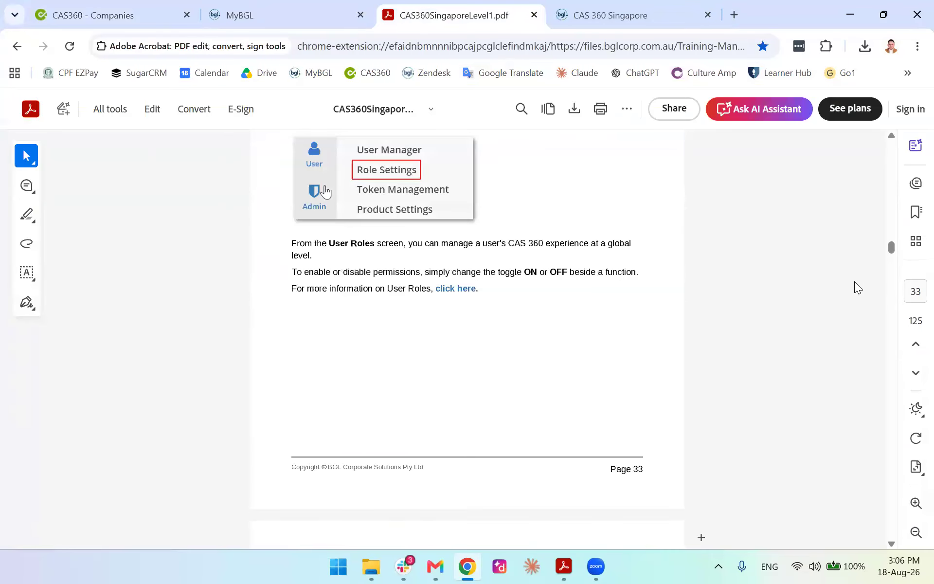
pyautogui.moveTo(892, 250); pyautogui.dragTo(866, 140)
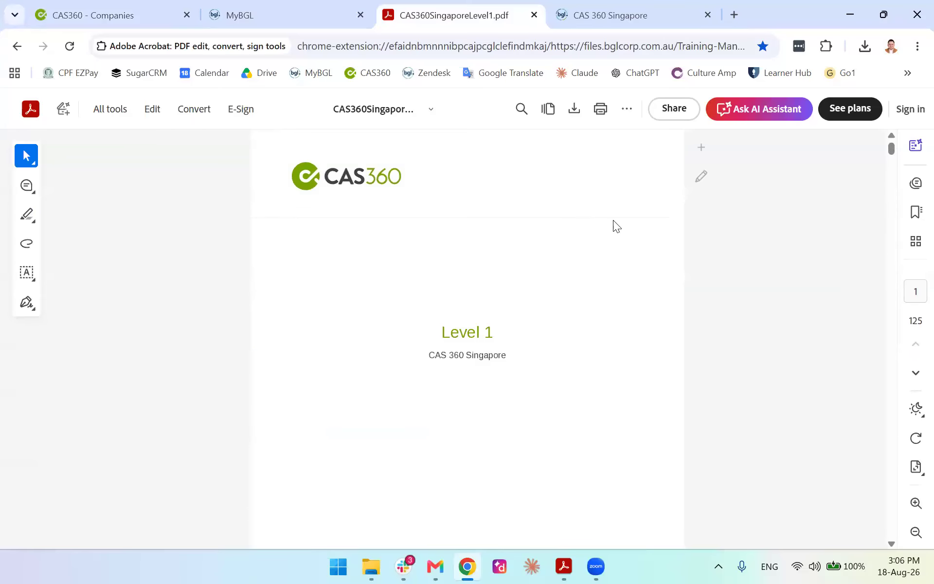
pyautogui.scroll(-12, 264, 282)
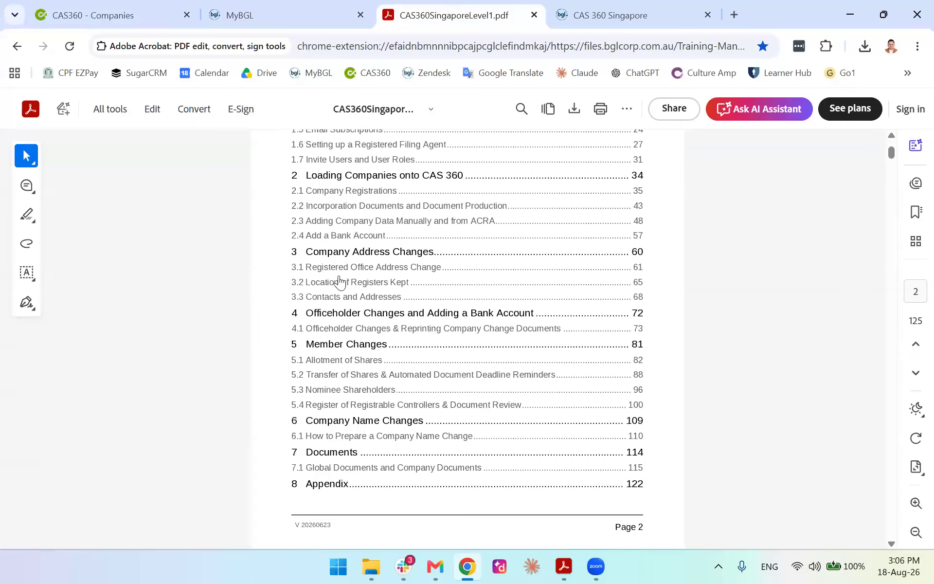
pyautogui.click(381, 254)
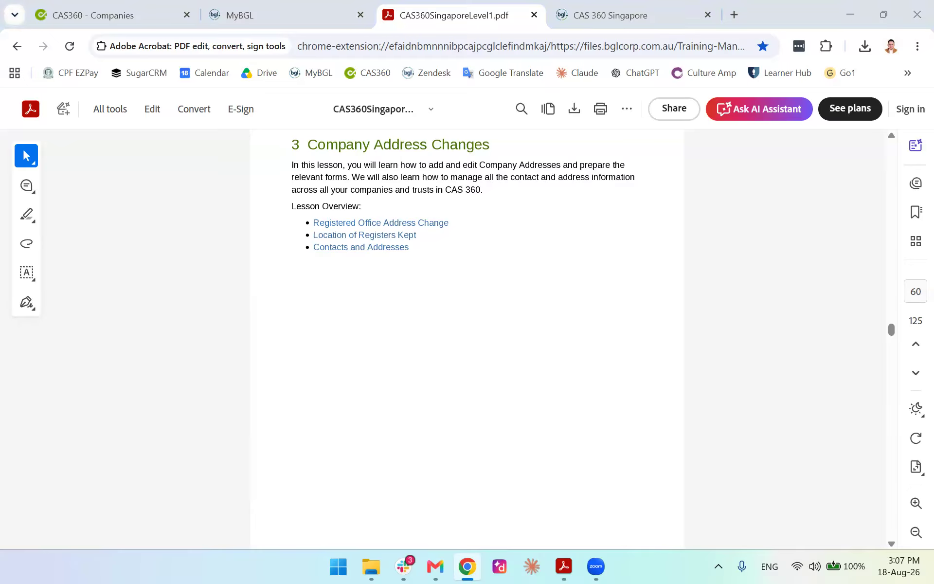
pyautogui.click(425, 226)
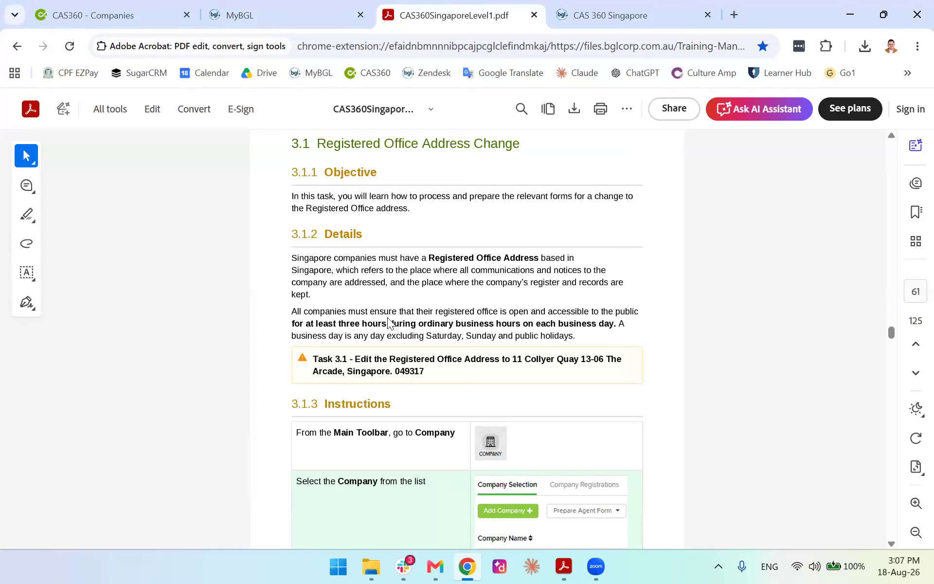
pyautogui.scroll(-3, 291, 325)
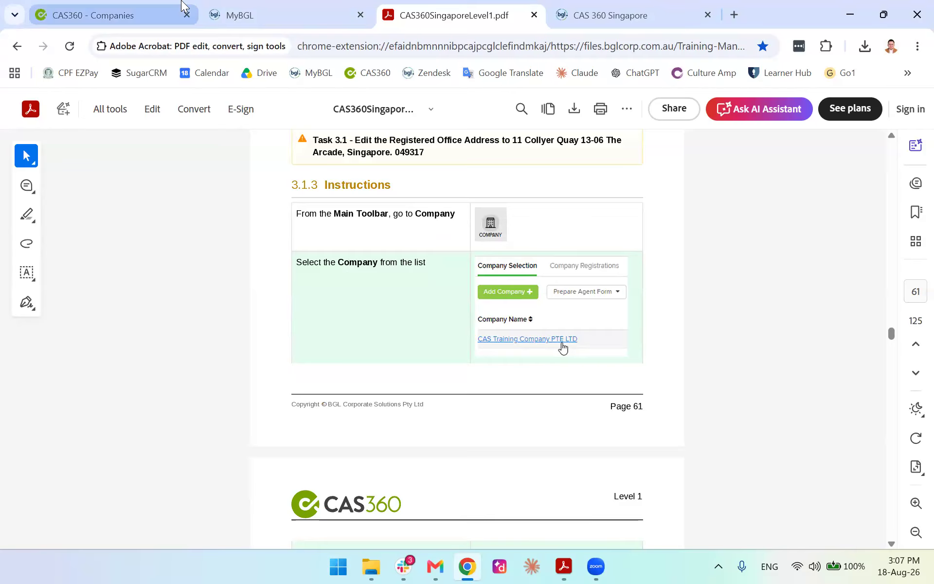
pyautogui.click(127, 9)
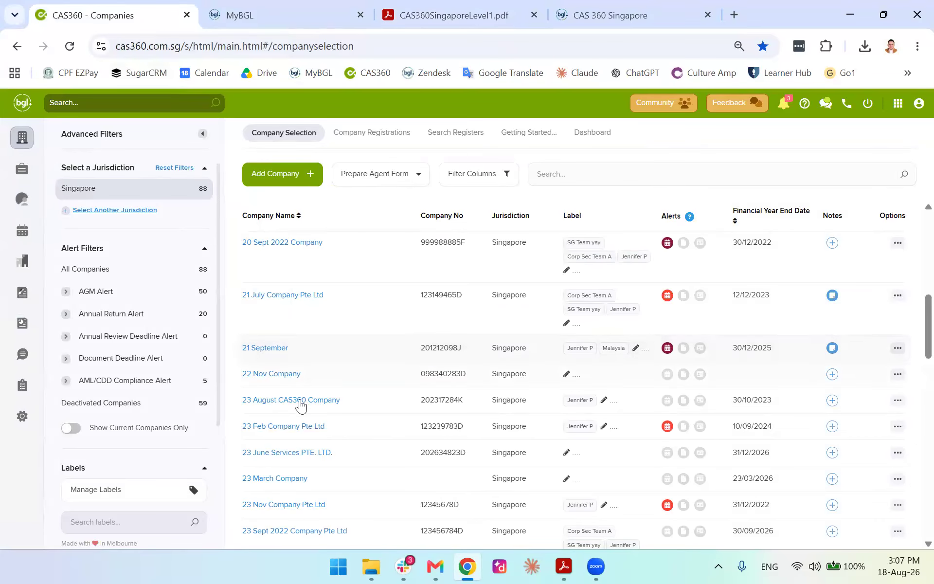
# Open 20 Sept 2022 Company's addresses and start a new Registered Office Address change
pyautogui.click(274, 243)
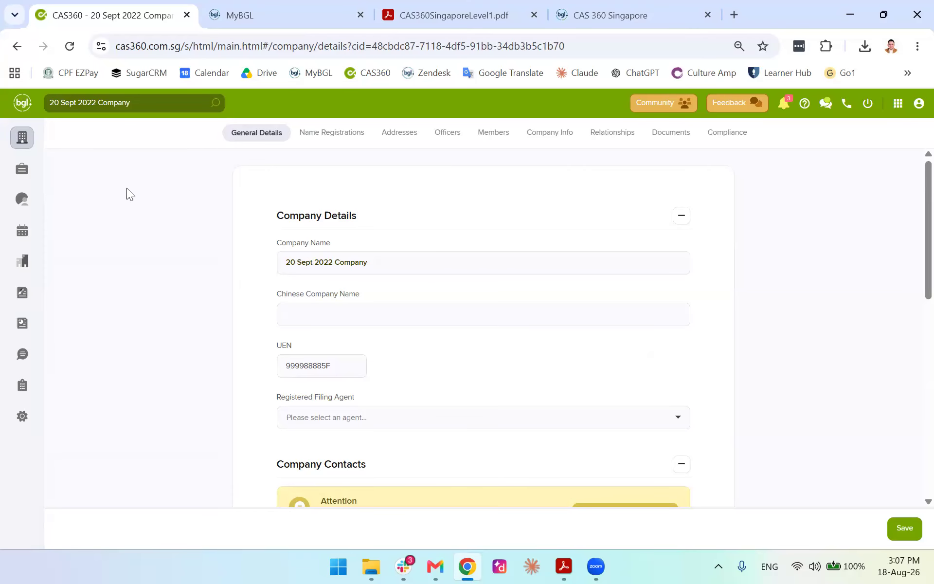
pyautogui.click(399, 135)
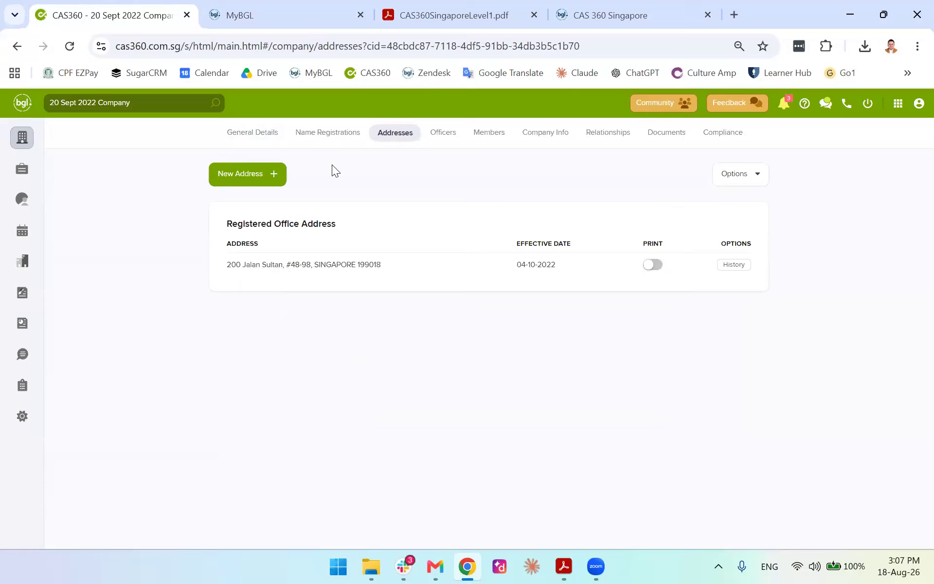
pyautogui.click(269, 178)
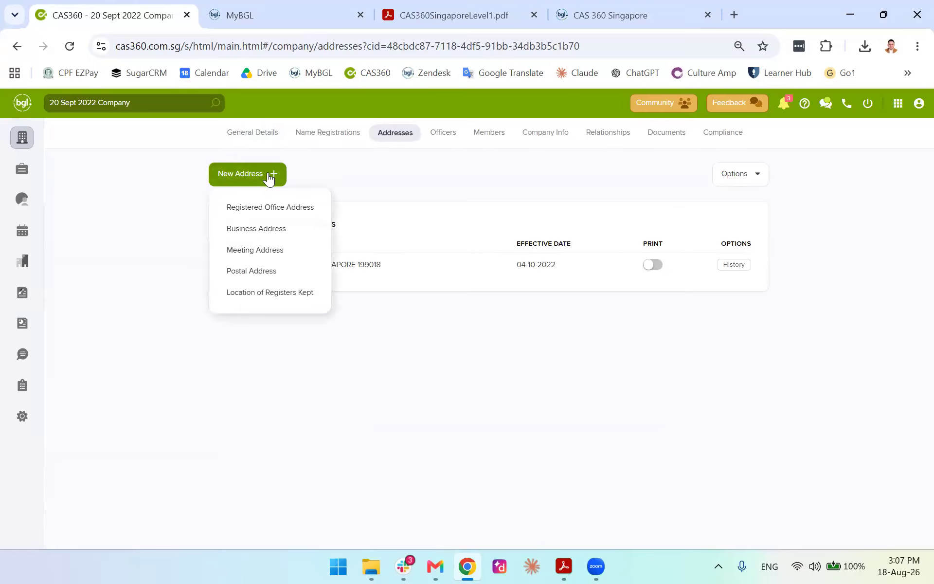
pyautogui.click(236, 210)
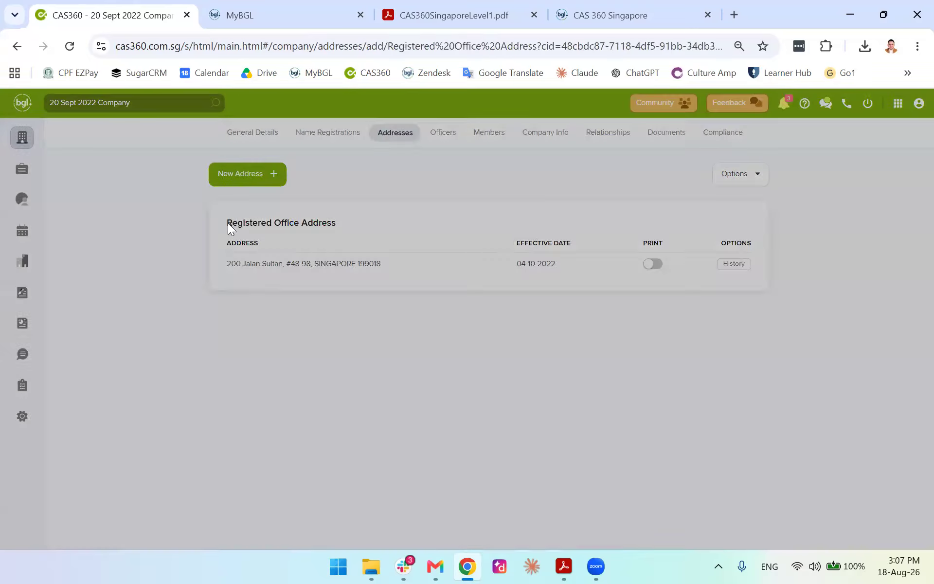
pyautogui.click(457, 185)
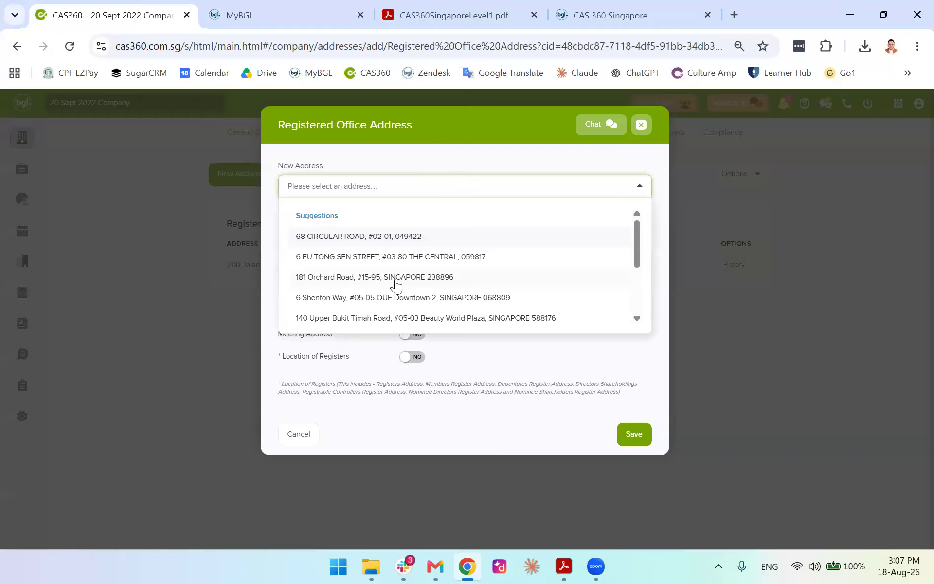
pyautogui.click(642, 124)
pyautogui.click(242, 180)
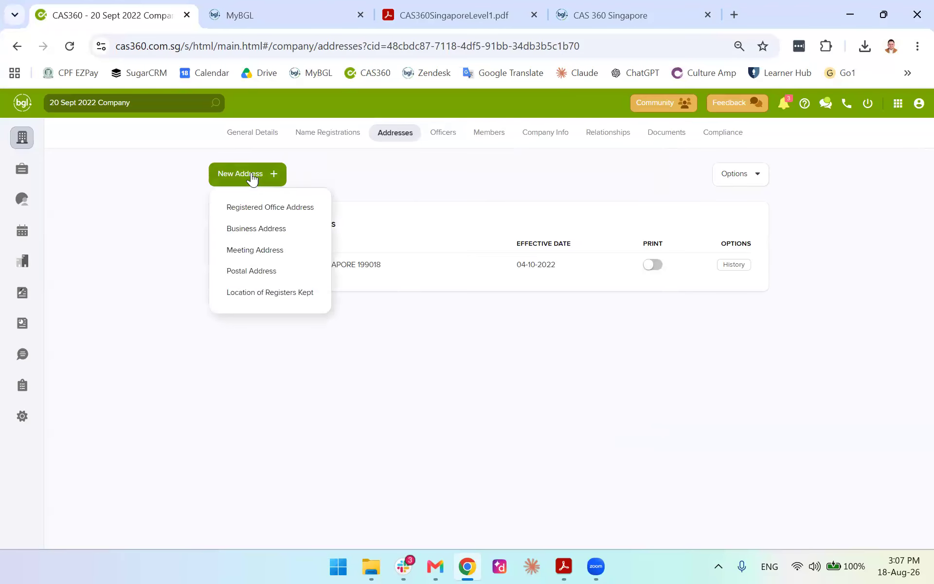
pyautogui.click(253, 209)
# Search the suggested addresses for '21D 2', find no match, and choose to add a new address
pyautogui.click(638, 186)
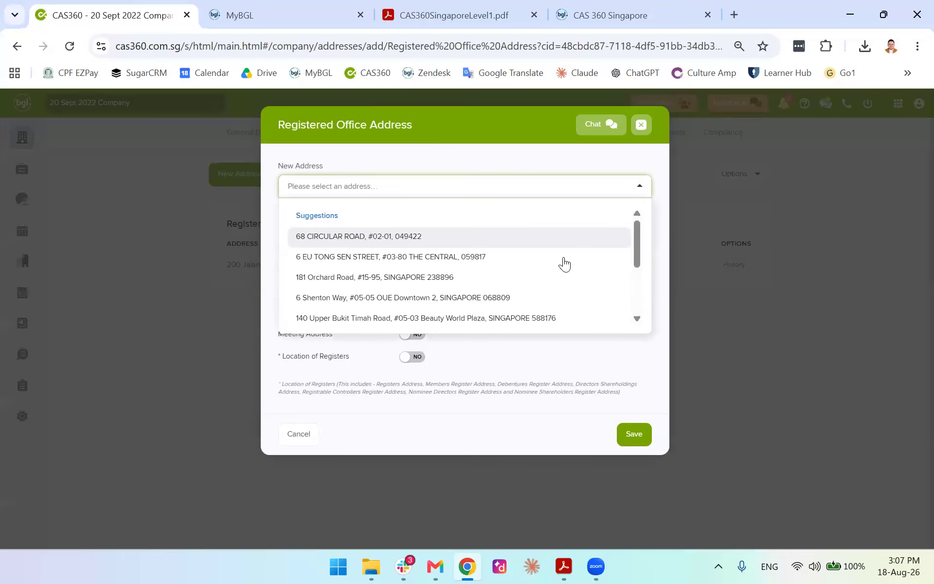
pyautogui.scroll(-2, 439, 276)
pyautogui.scroll(3, 441, 277)
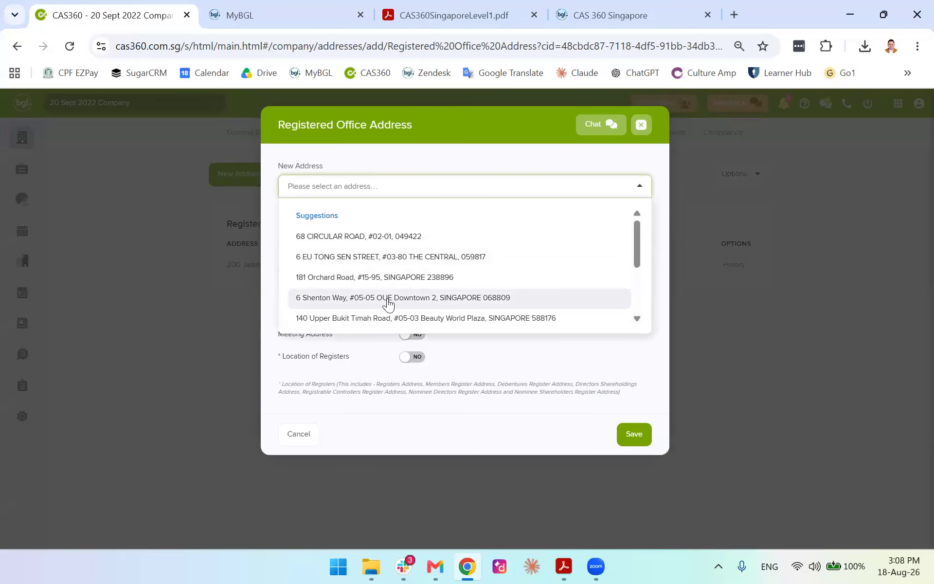
pyautogui.scroll(-2, 424, 271)
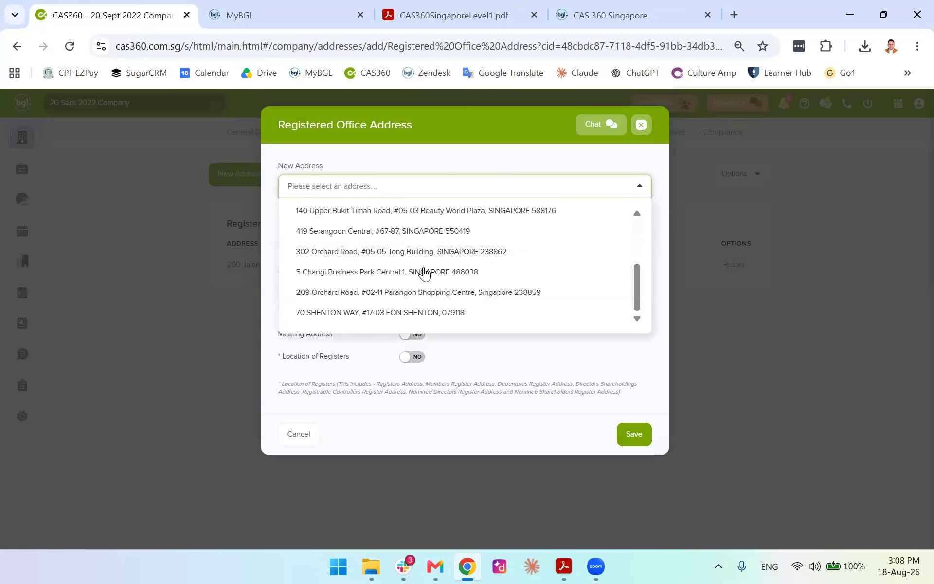
pyautogui.scroll(2, 454, 273)
pyautogui.write('13')
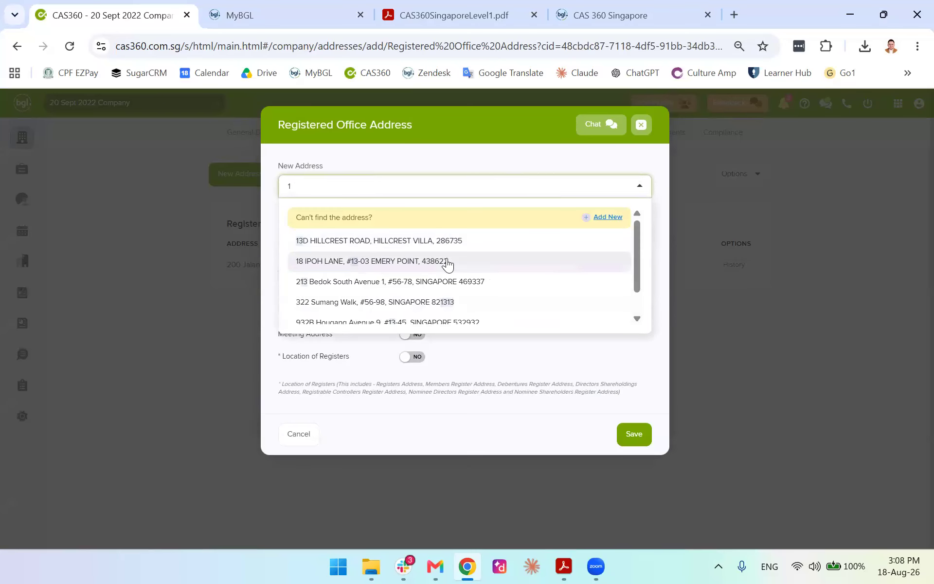
pyautogui.press('BackSpace')
pyautogui.write('21')
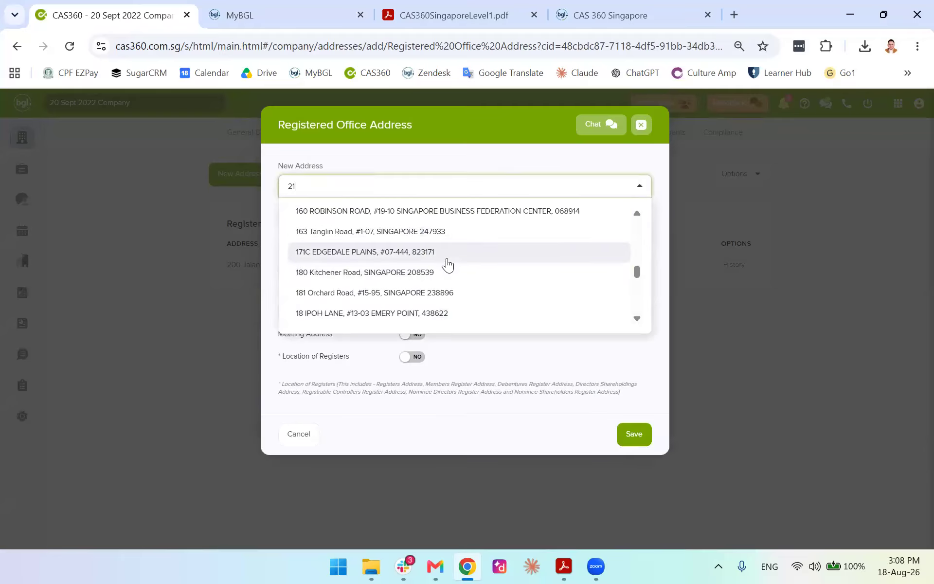
pyautogui.write('D 2')
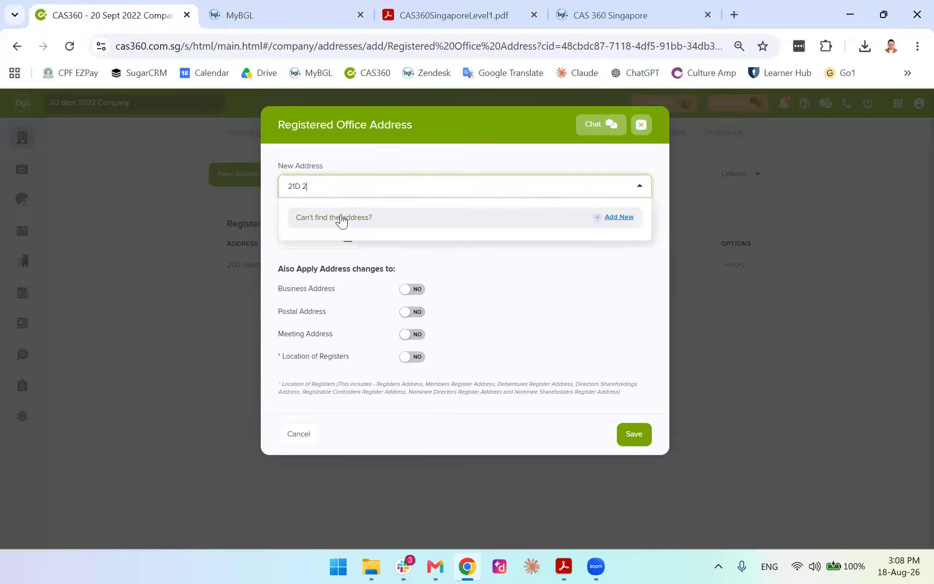
pyautogui.click(616, 218)
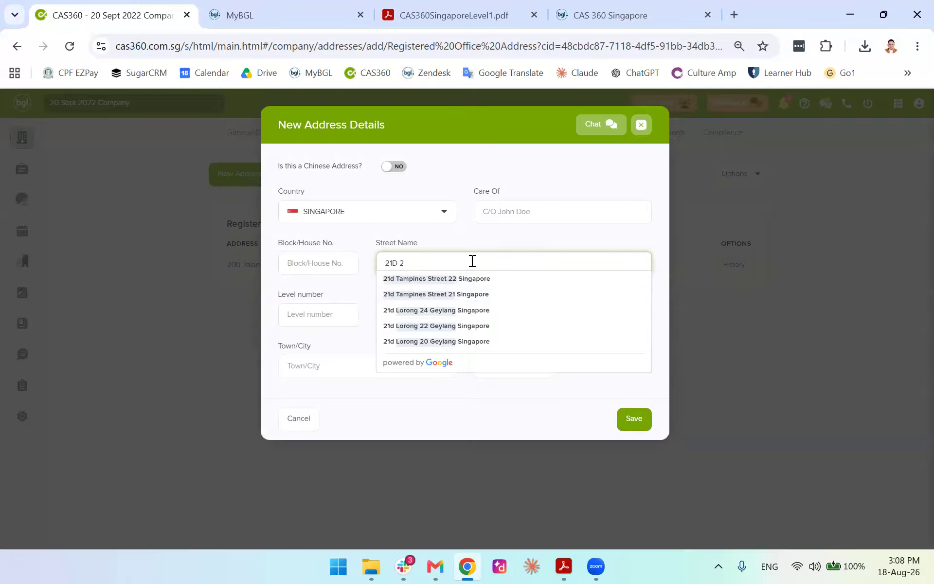
pyautogui.press('BackSpace')
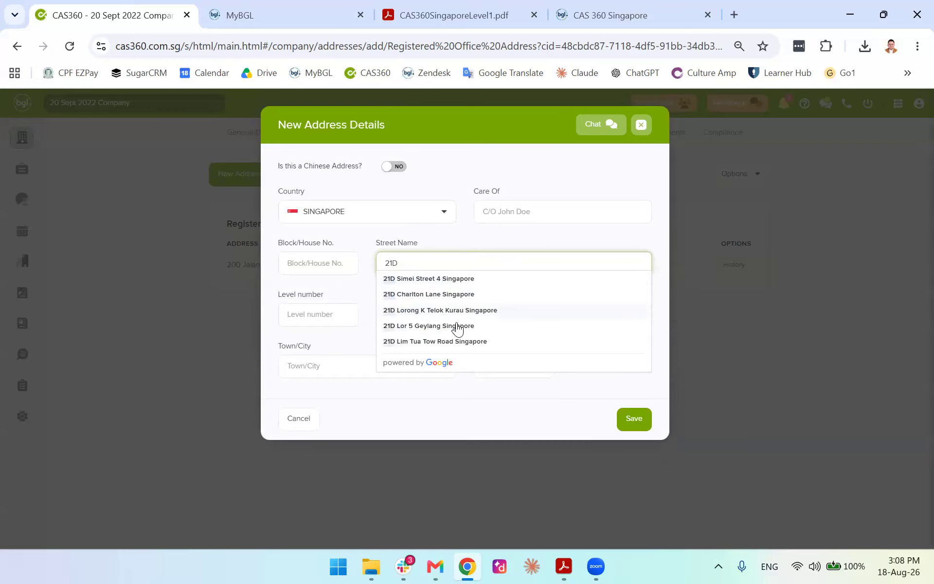
pyautogui.click(447, 341)
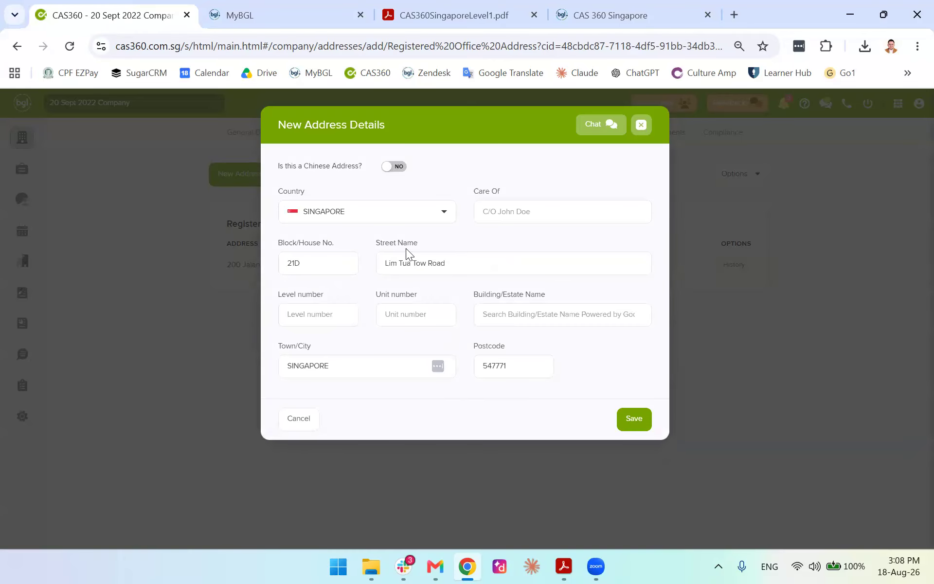
pyautogui.click(331, 311)
pyautogui.write('12')
pyautogui.click(432, 316)
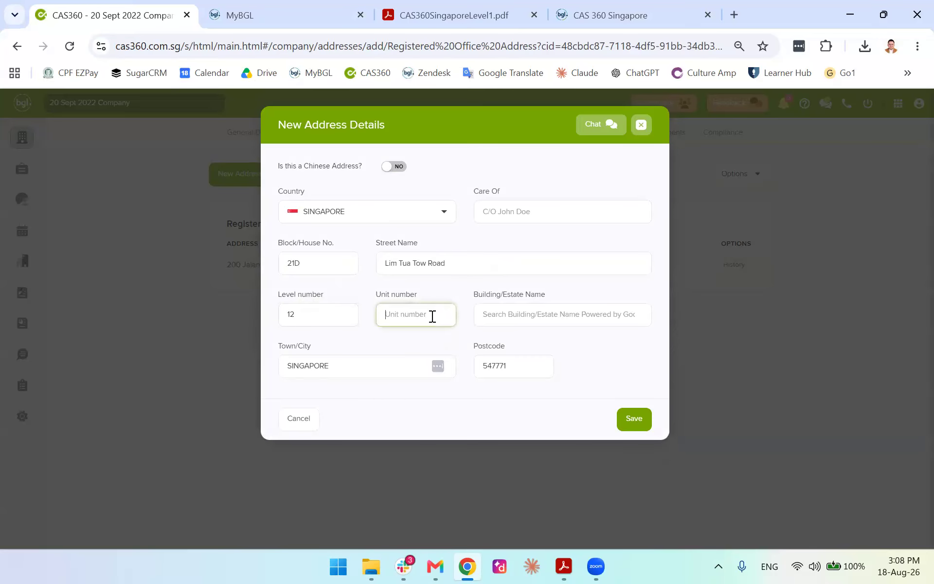
pyautogui.write('44')
pyautogui.click(553, 317)
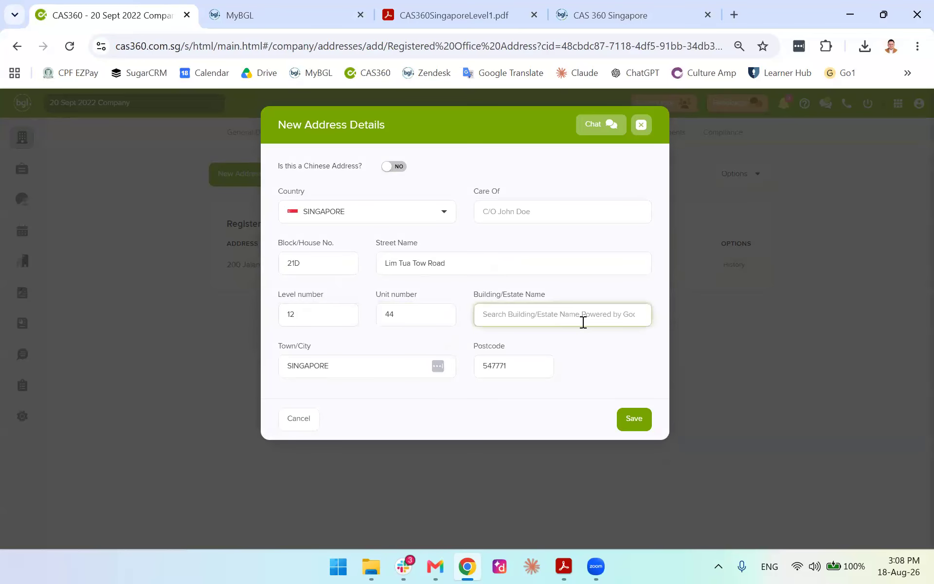
pyautogui.click(546, 208)
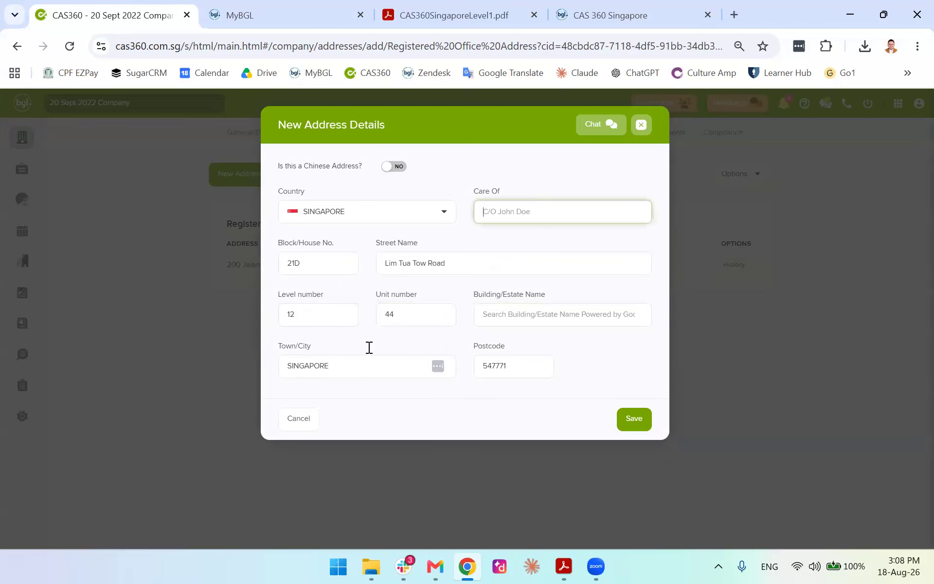
pyautogui.click(621, 418)
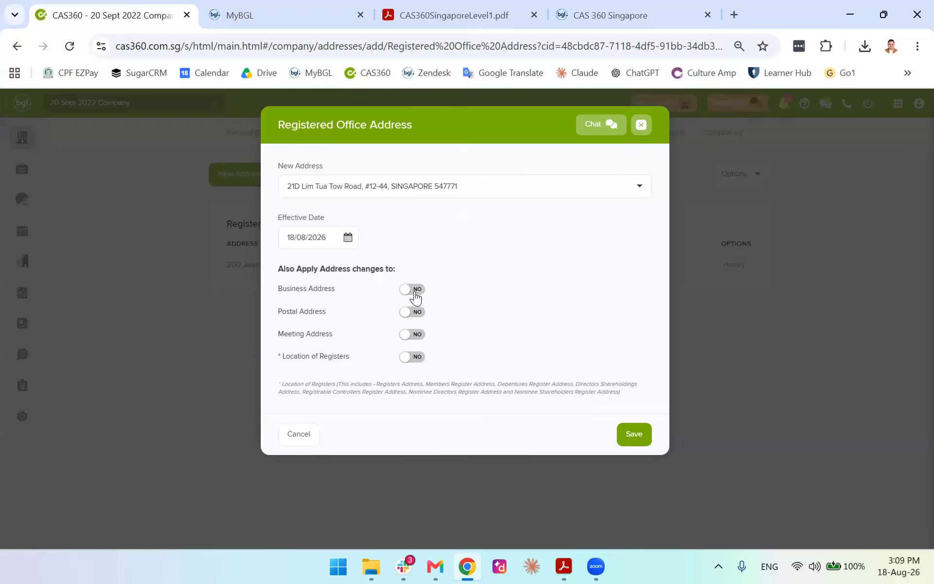
# Apply the 21D address to business, postal, meeting and registers locations, save, and prepare the forms
pyautogui.click(415, 313)
pyautogui.click(415, 334)
pyautogui.click(411, 357)
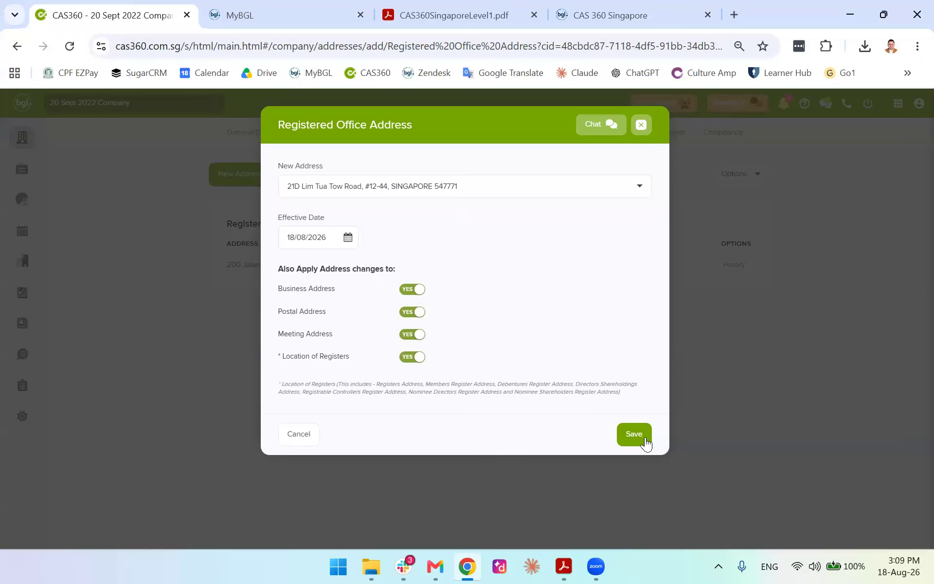
pyautogui.click(411, 292)
pyautogui.click(411, 292)
pyautogui.click(631, 437)
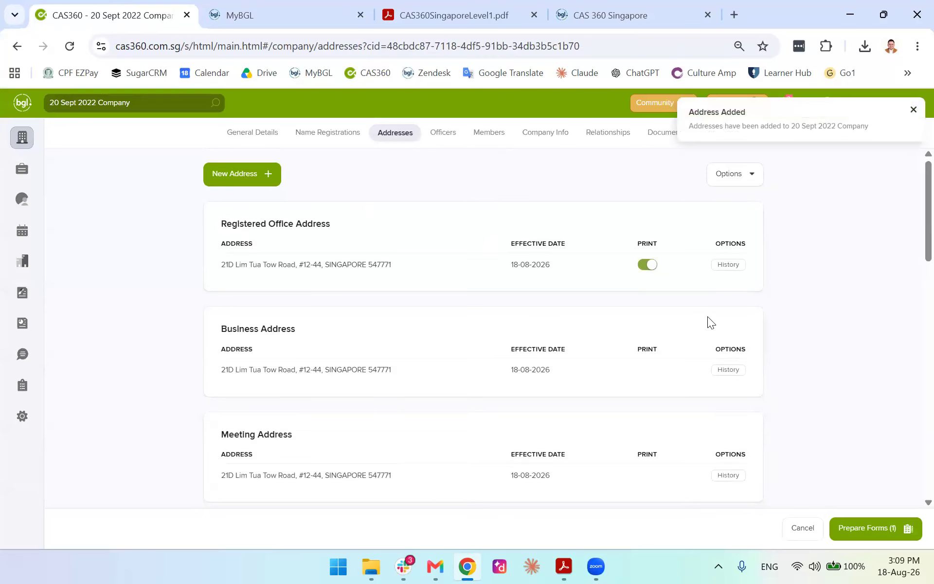
pyautogui.click(860, 527)
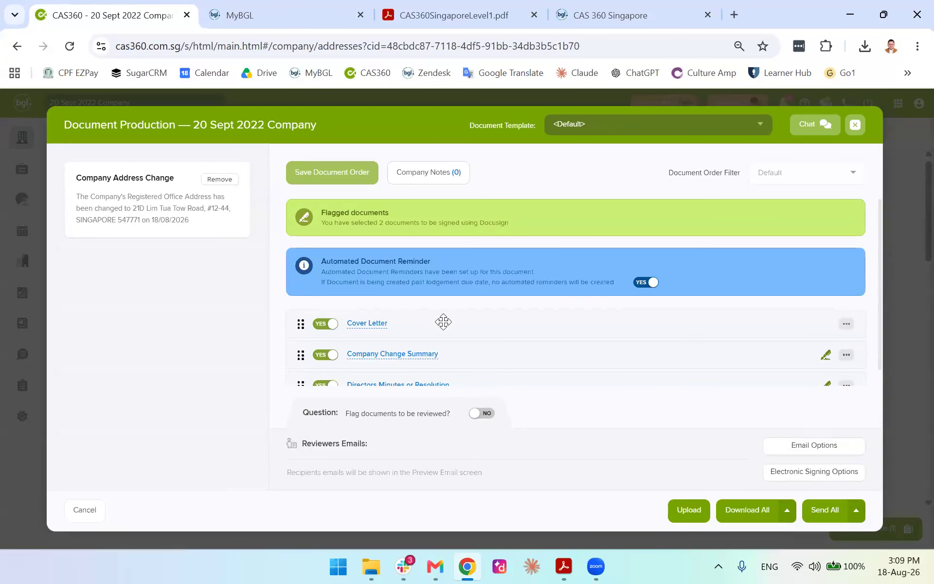
# Download all the Company Change Documents and open the downloaded PDF from Chrome's download list
pyautogui.scroll(-1, 444, 322)
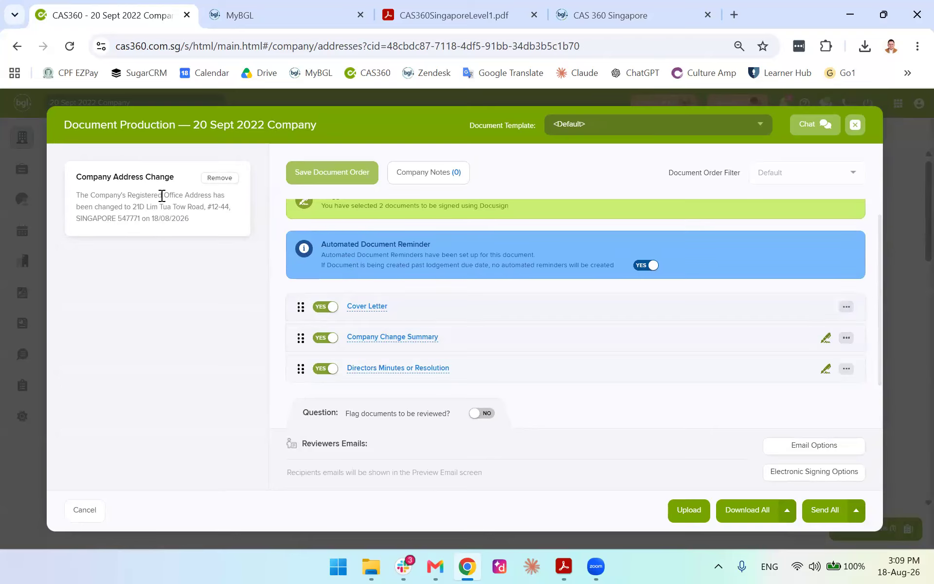
pyautogui.click(751, 512)
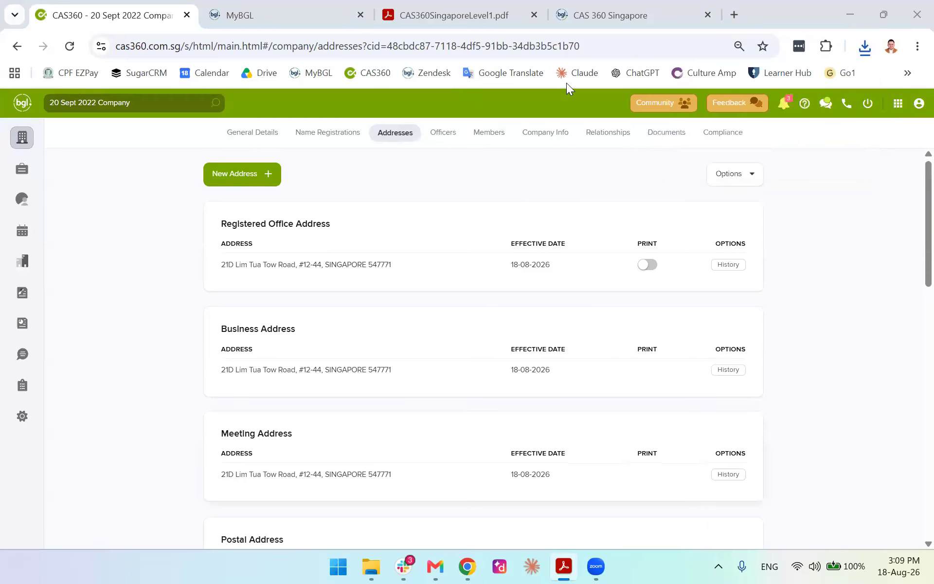
pyautogui.click(864, 46)
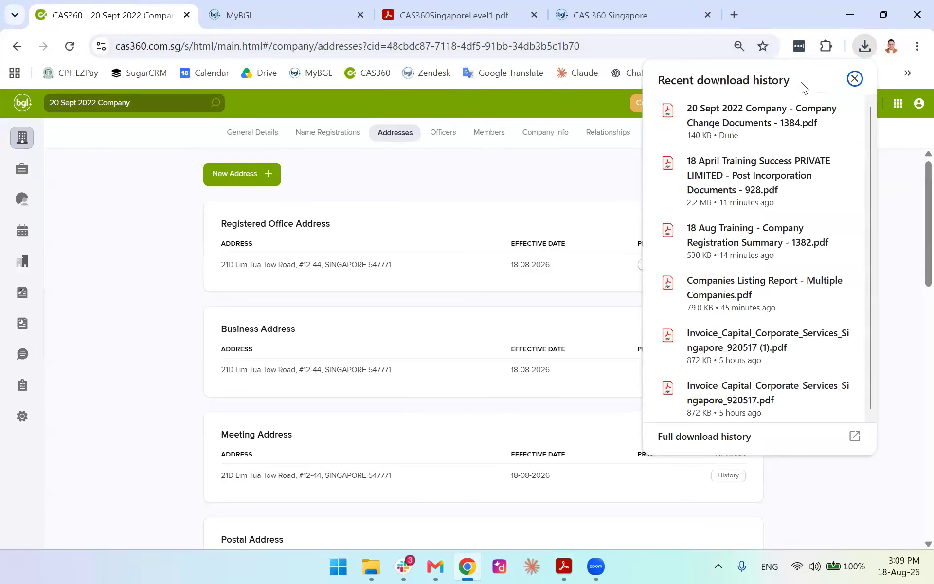
pyautogui.click(728, 122)
# Read the cover letter, change summary and resolution pages, then go back to the CAS360 tab
pyautogui.scroll(-4, 584, 314)
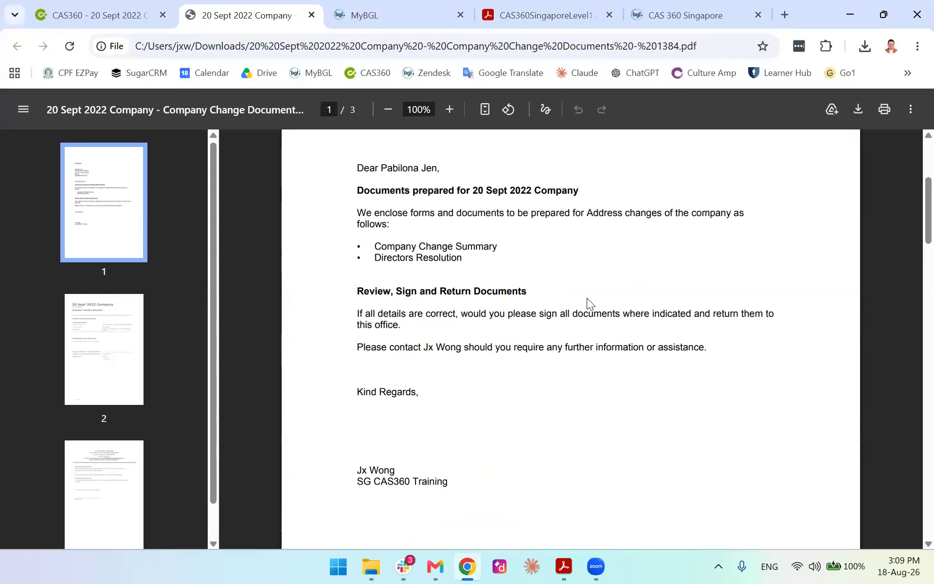
pyautogui.scroll(-10, 587, 298)
pyautogui.scroll(-3, 589, 297)
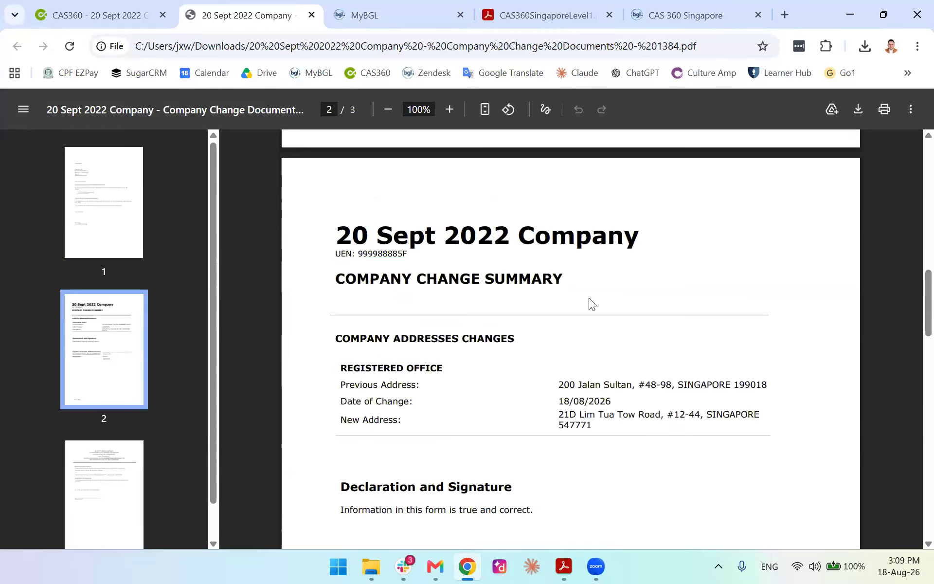
pyautogui.scroll(5, 822, 252)
pyautogui.scroll(6, 911, 218)
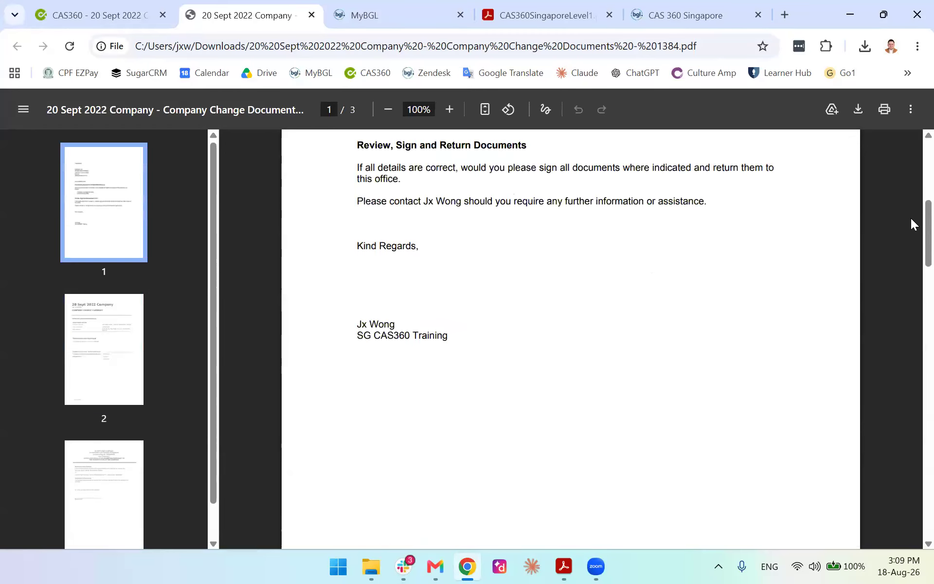
pyautogui.scroll(5, 910, 195)
pyautogui.scroll(-11, 911, 184)
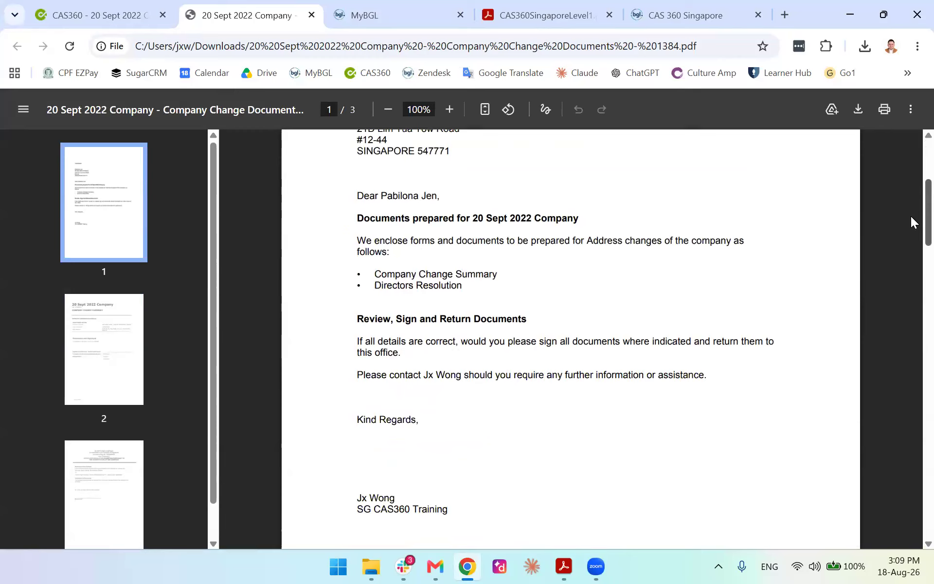
pyautogui.scroll(-12, 898, 326)
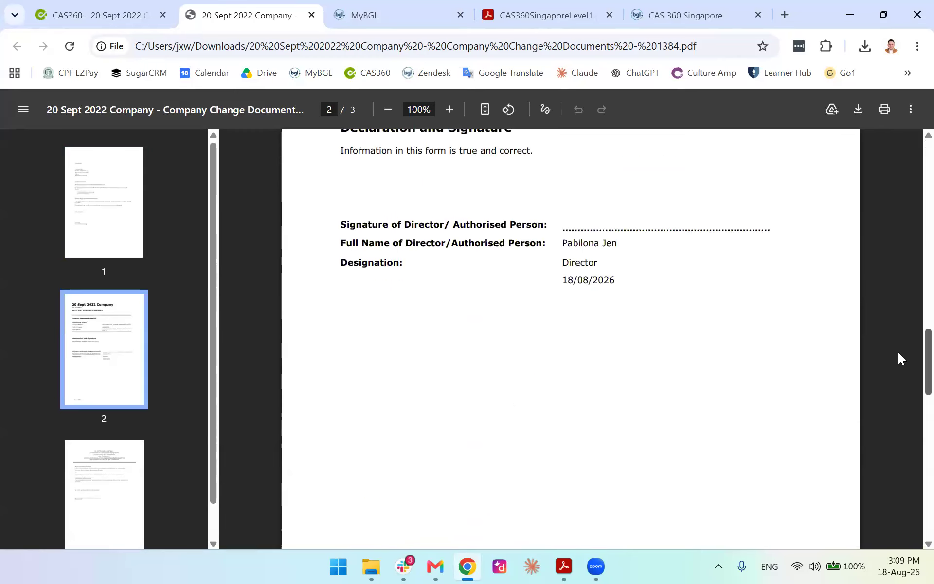
pyautogui.scroll(-5, 911, 467)
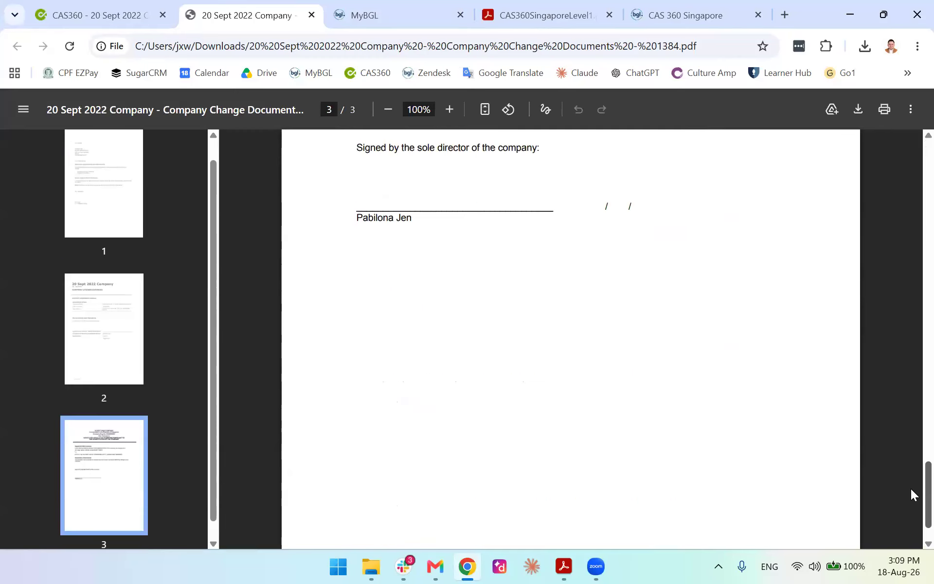
pyautogui.scroll(20, 911, 499)
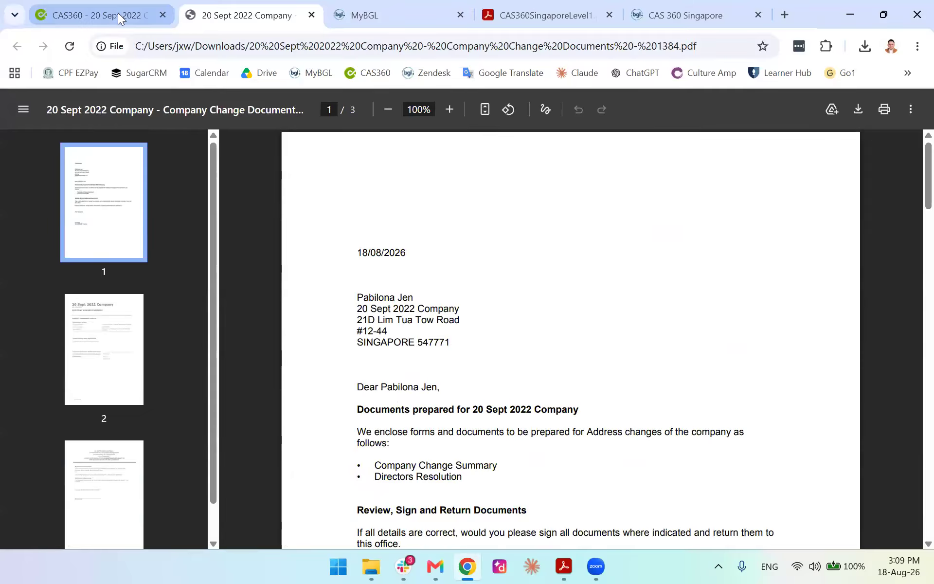
pyautogui.click(152, 14)
pyautogui.click(311, 15)
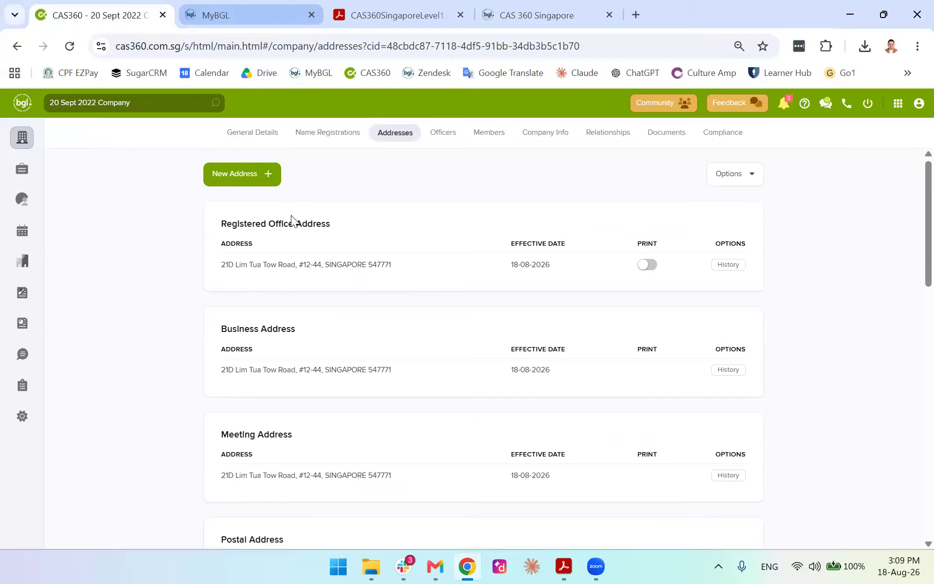
pyautogui.scroll(-8, 194, 299)
pyautogui.scroll(-5, 194, 299)
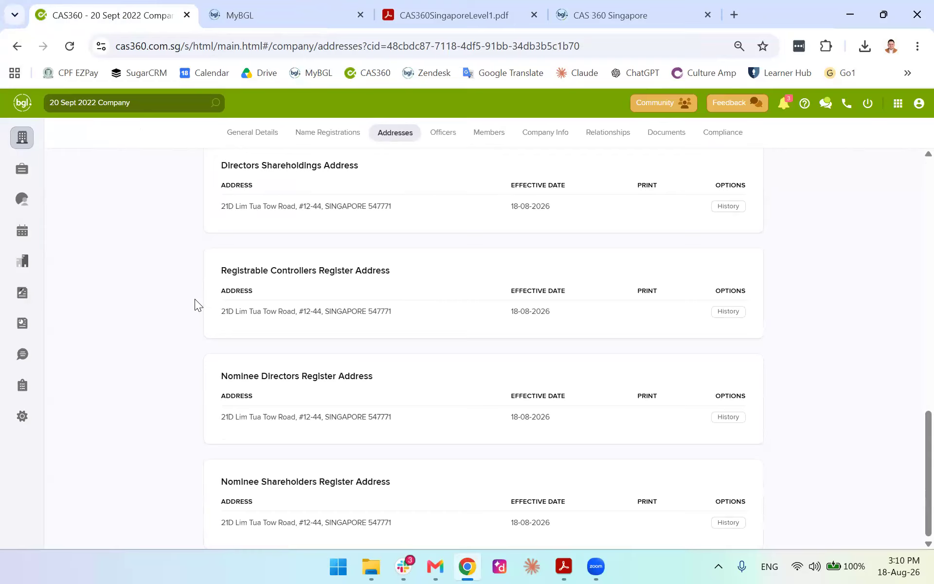
pyautogui.scroll(15, 241, 321)
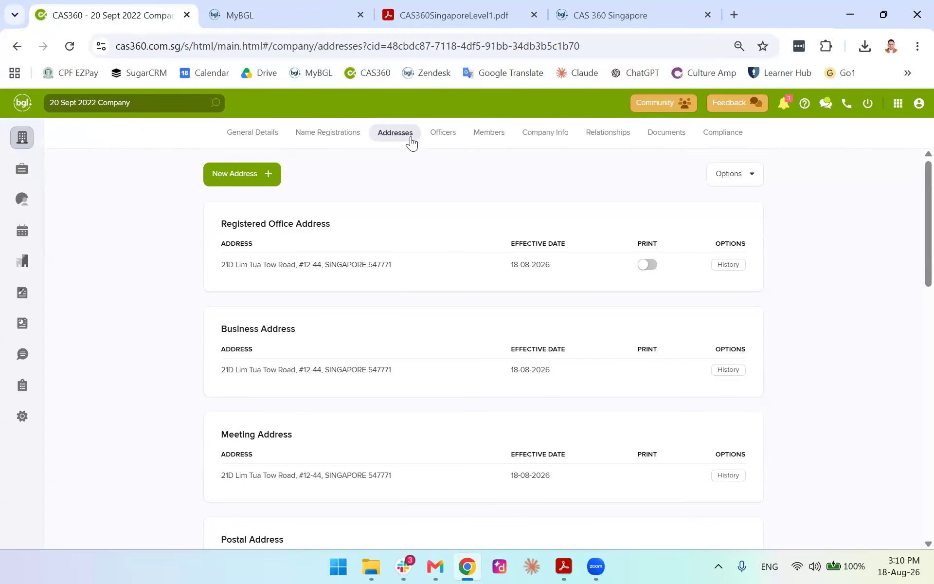
pyautogui.click(334, 136)
pyautogui.click(388, 137)
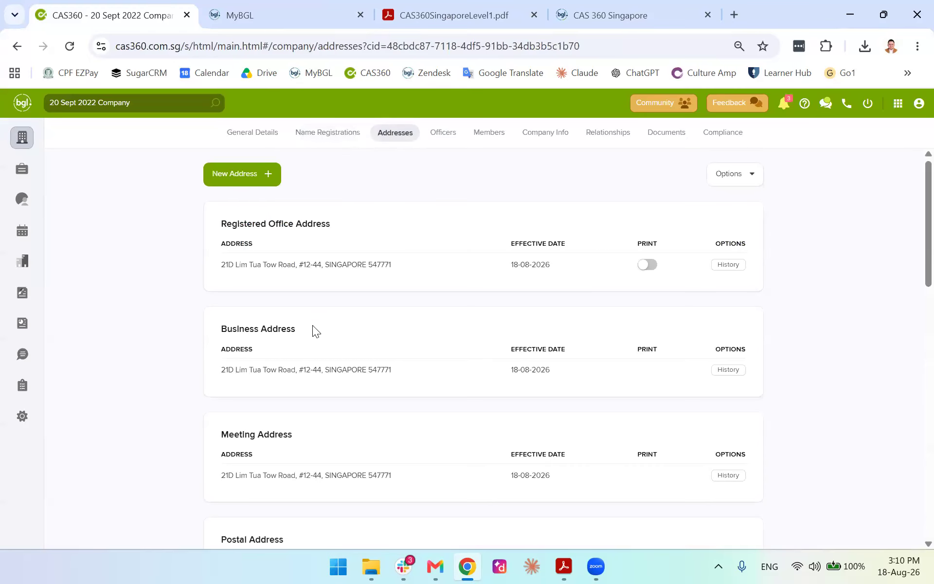
pyautogui.click(736, 263)
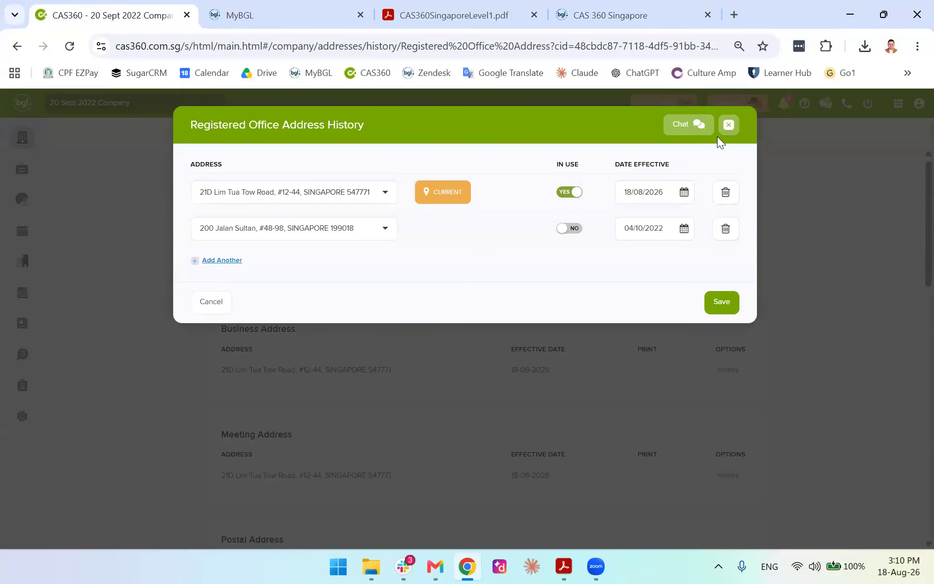
pyautogui.click(728, 124)
pyautogui.scroll(-4, 247, 318)
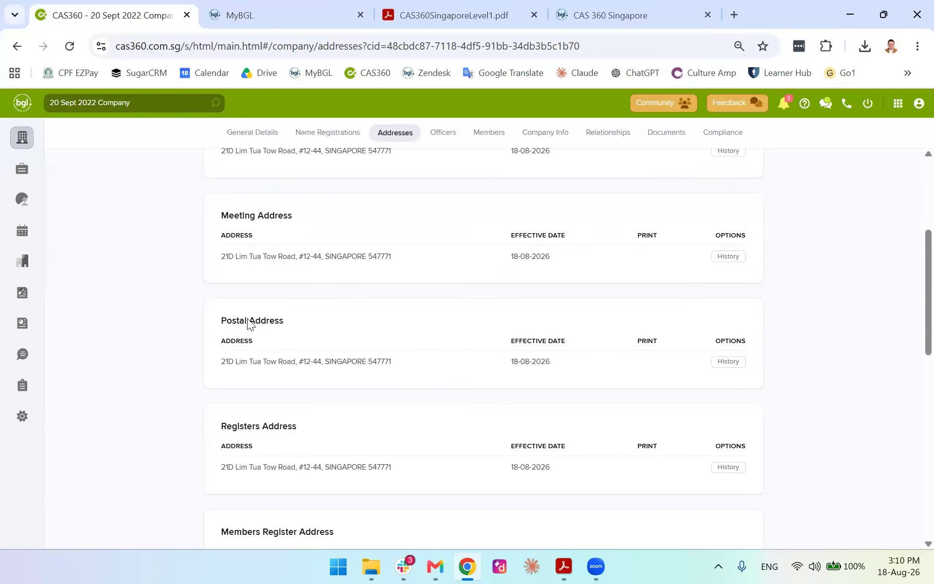
pyautogui.scroll(-10, 247, 319)
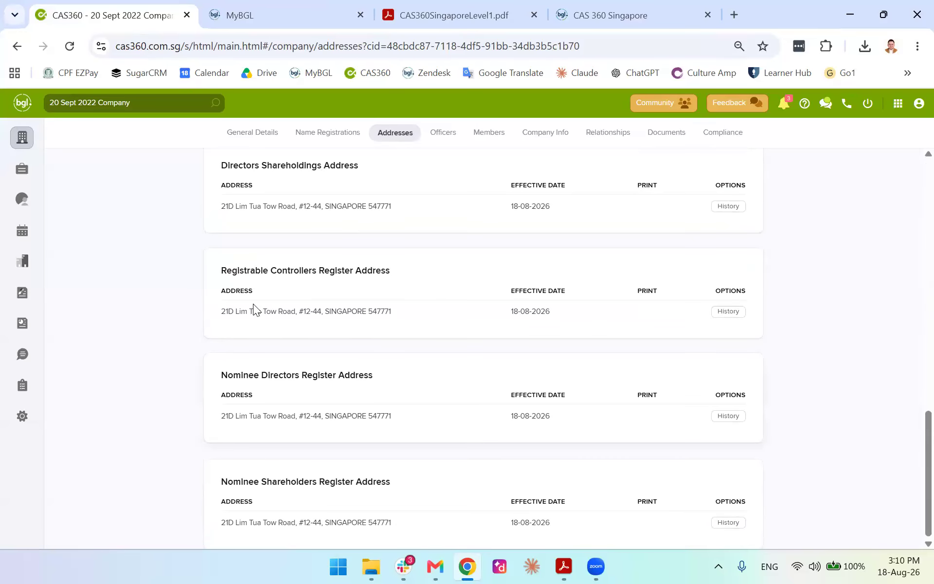
pyautogui.scroll(15, 764, 442)
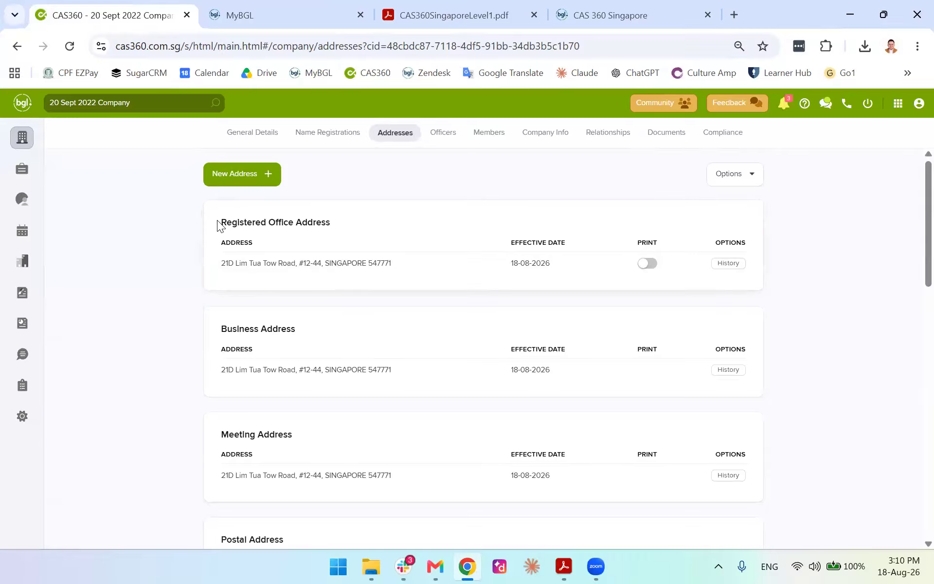
pyautogui.moveTo(223, 221); pyautogui.dragTo(729, 298)
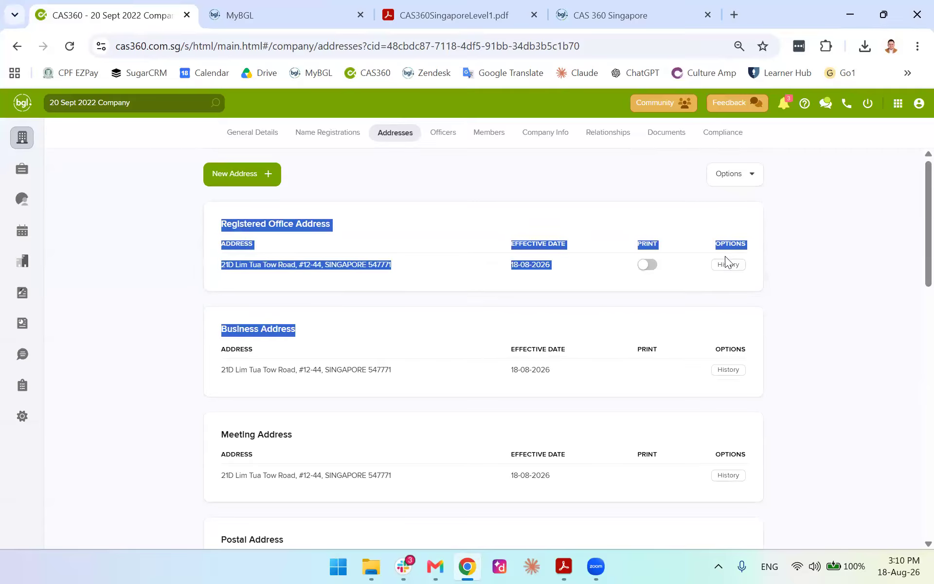
# Switch on Print for the Registered Office Address and preview its Document Production form
pyautogui.click(648, 264)
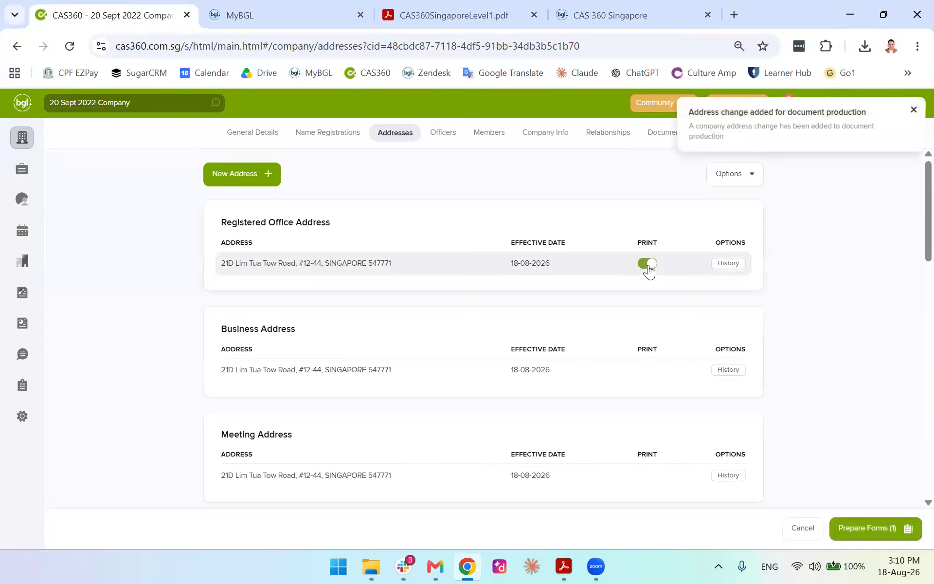
pyautogui.click(867, 531)
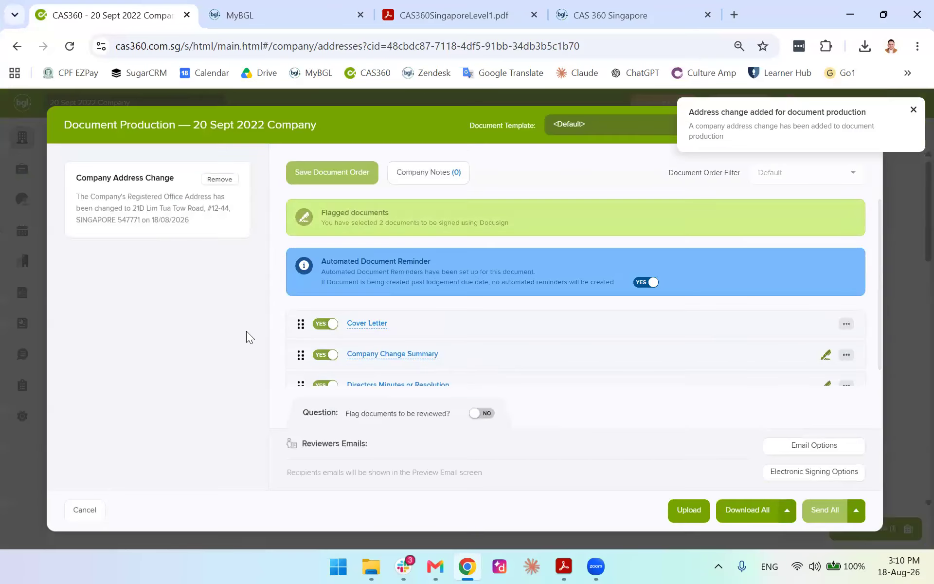
pyautogui.scroll(-1, 400, 330)
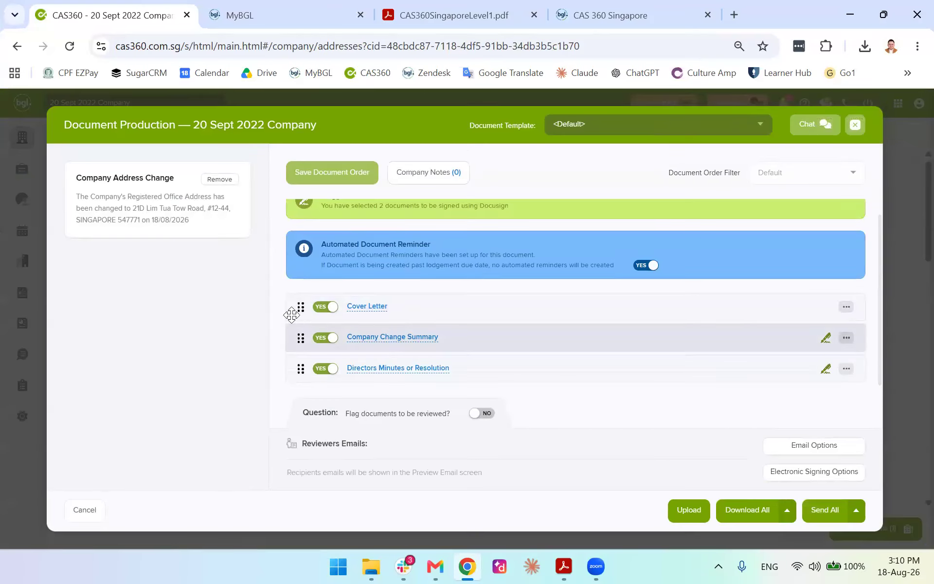
pyautogui.scroll(1, 292, 313)
pyautogui.click(856, 126)
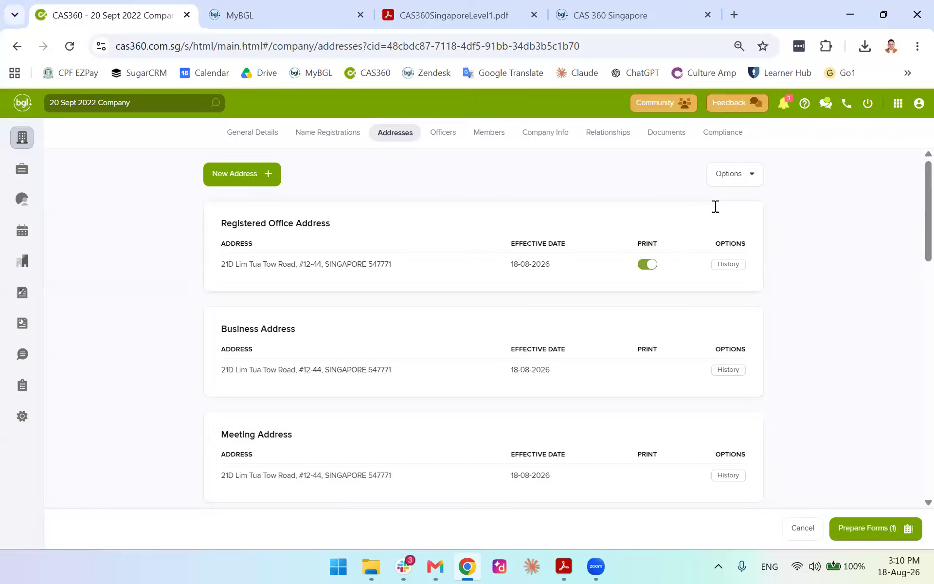
pyautogui.click(711, 266)
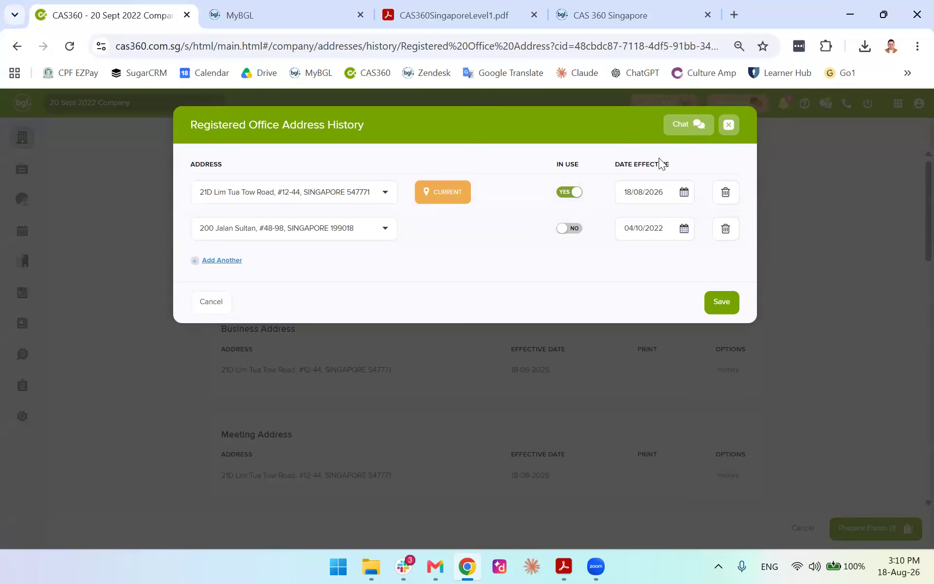
pyautogui.click(729, 125)
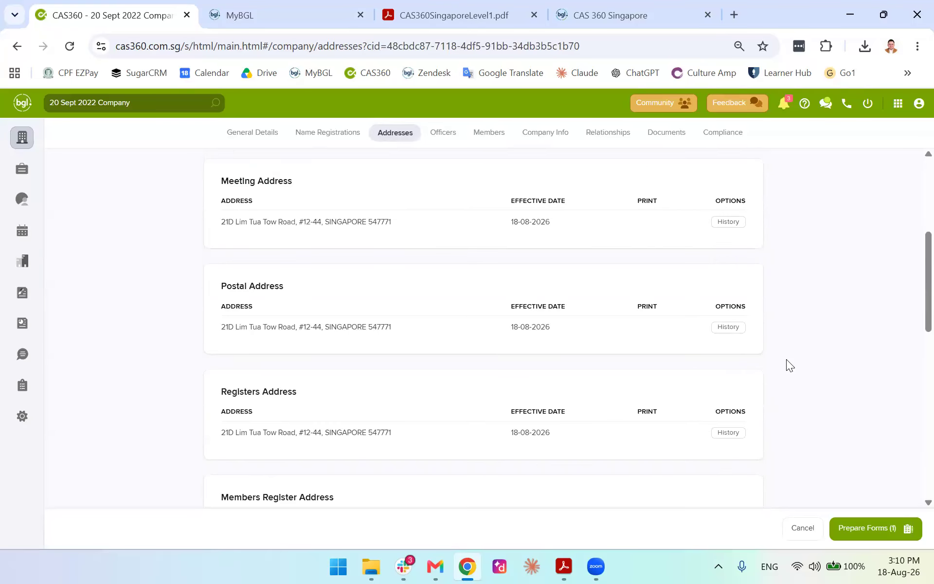
pyautogui.scroll(5, 784, 359)
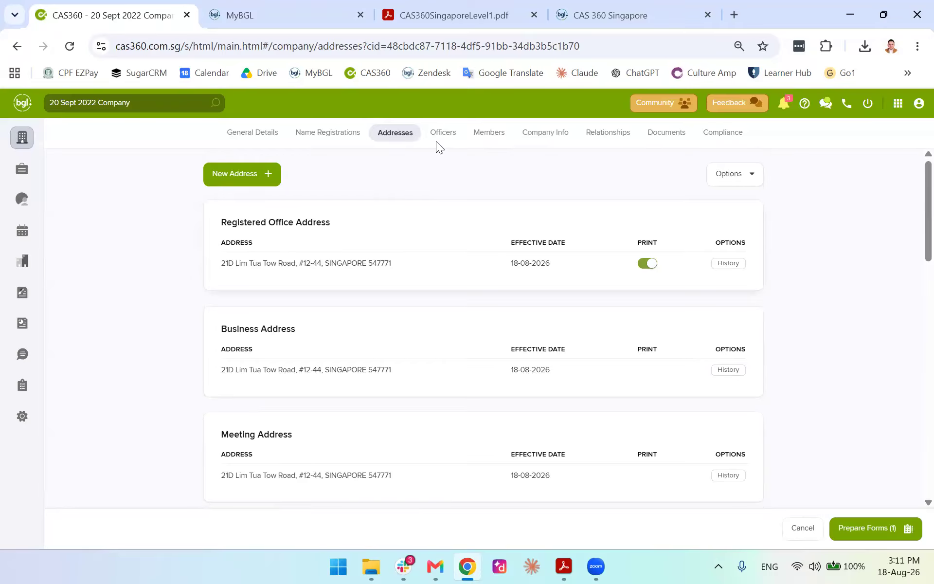
pyautogui.click(477, 13)
pyautogui.scroll(-20, 249, 266)
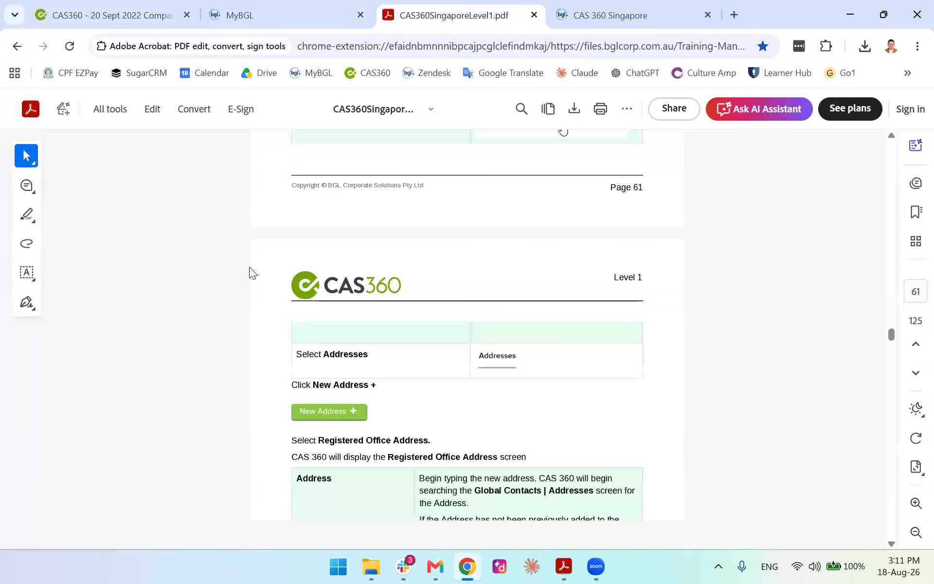
pyautogui.scroll(-5, 240, 281)
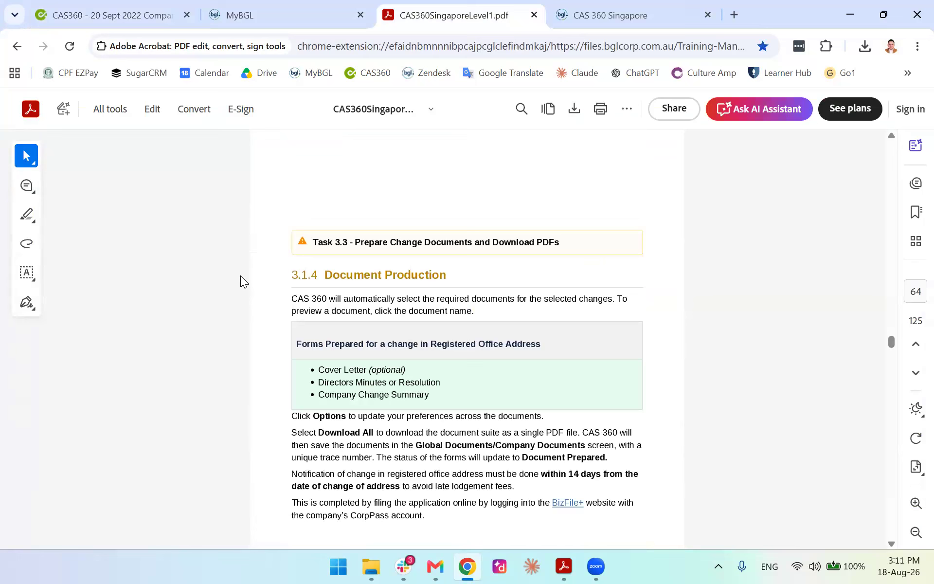
pyautogui.scroll(-2, 240, 275)
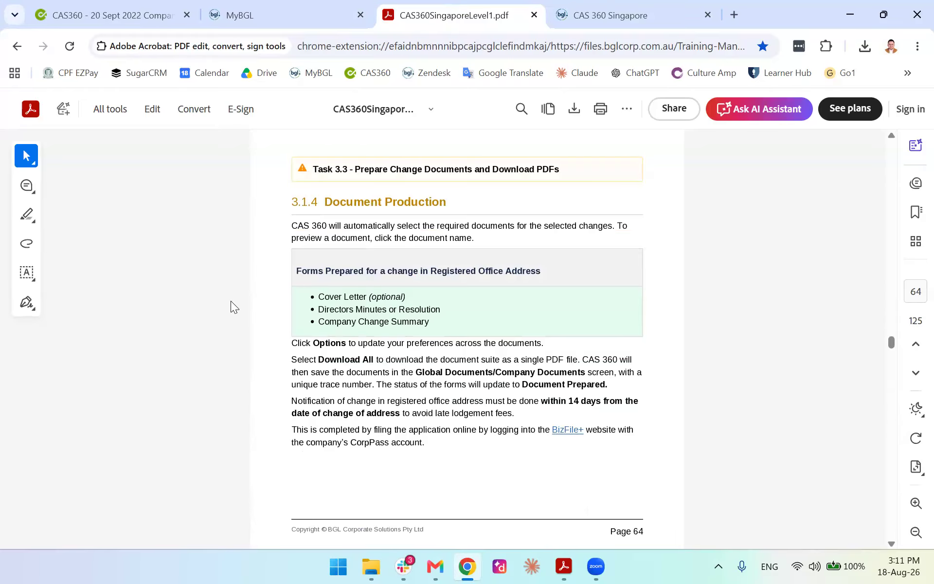
pyautogui.scroll(-1, 230, 300)
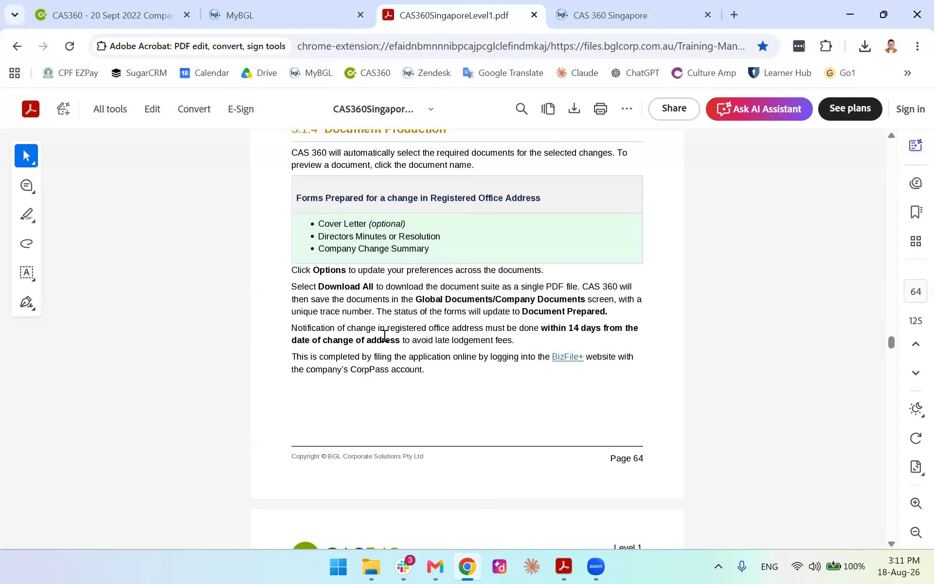
pyautogui.click(117, 15)
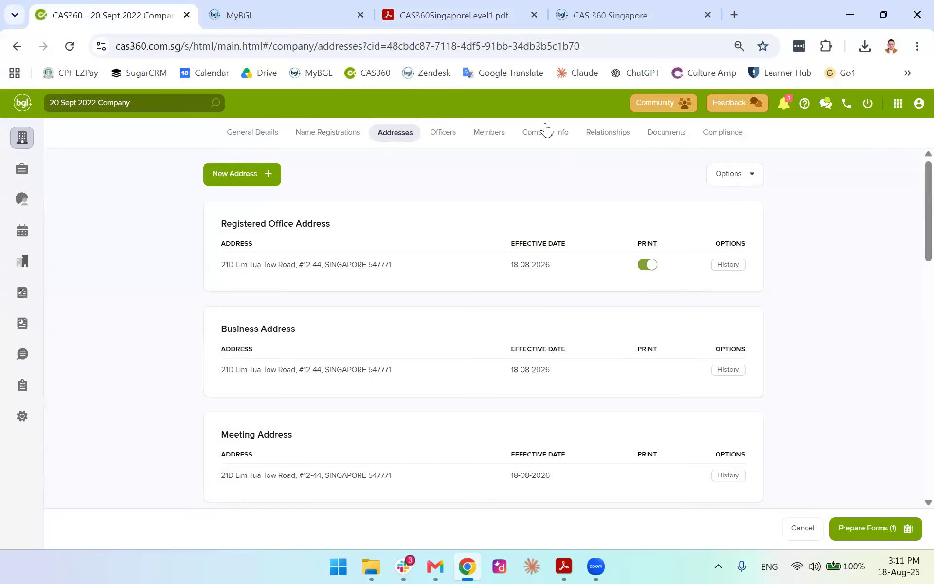
# Leave the single-company view to show the Global Documents list
pyautogui.click(665, 140)
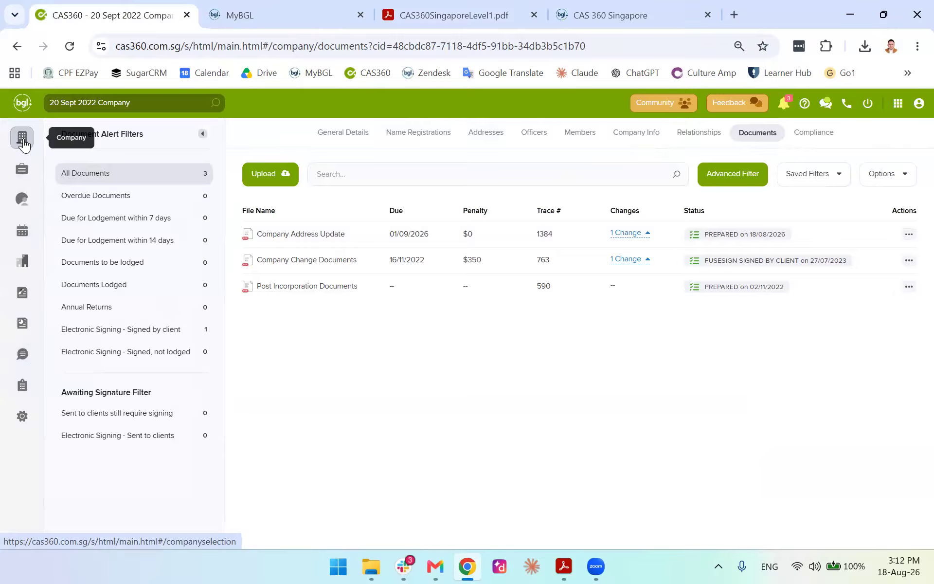
pyautogui.click(21, 138)
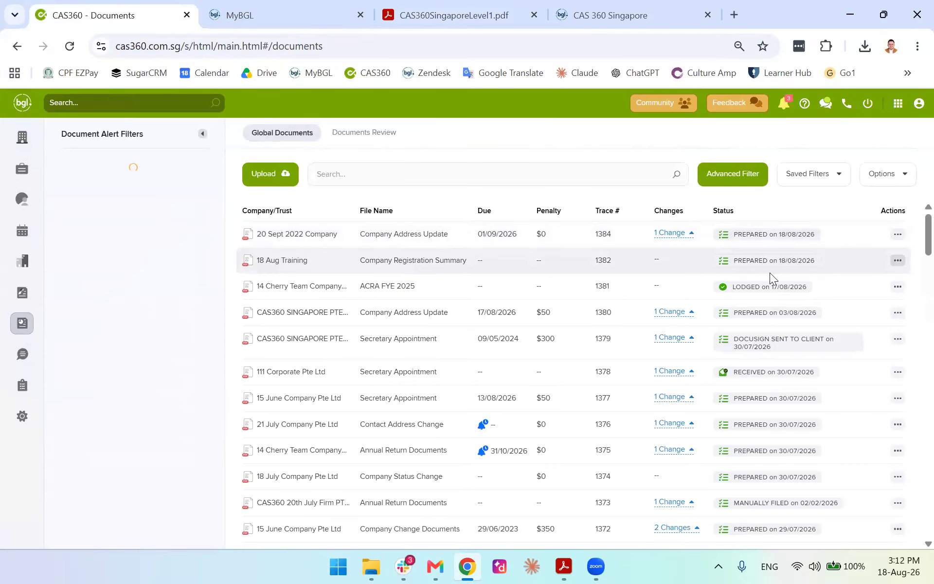
pyautogui.moveTo(761, 253); pyautogui.dragTo(266, 234)
pyautogui.click(619, 206)
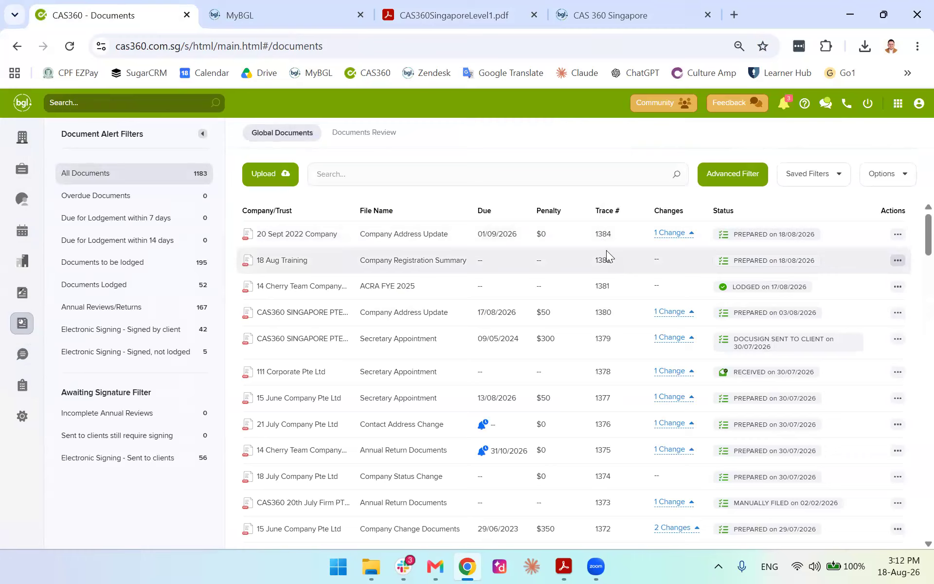
# View document 1382's history, then show actions for 20 Sept 2022 Company's address update
pyautogui.click(897, 261)
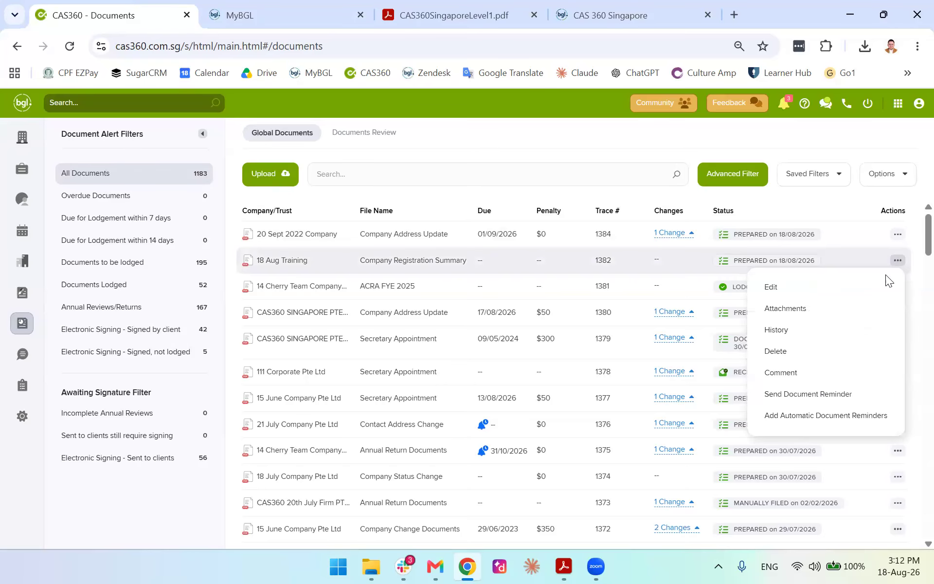
pyautogui.click(801, 332)
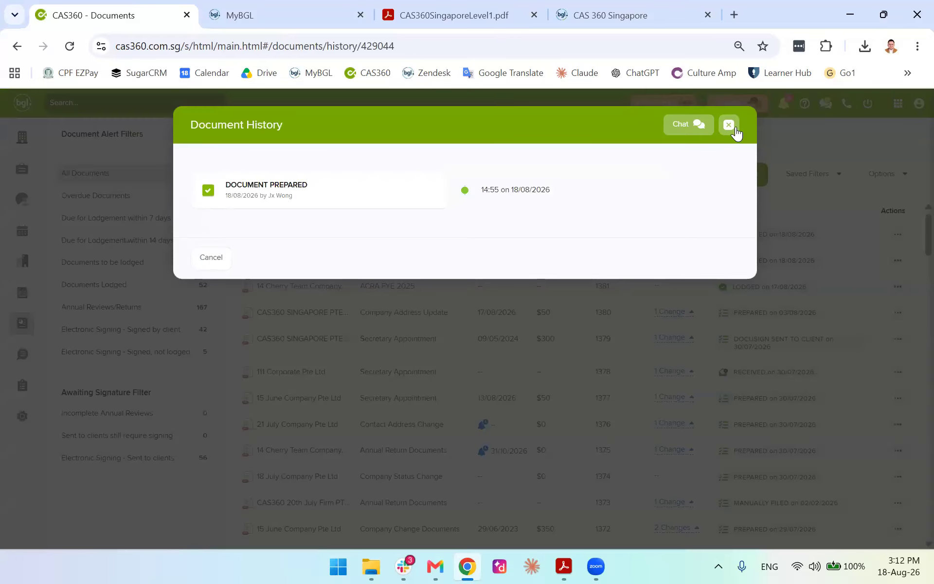
pyautogui.click(729, 125)
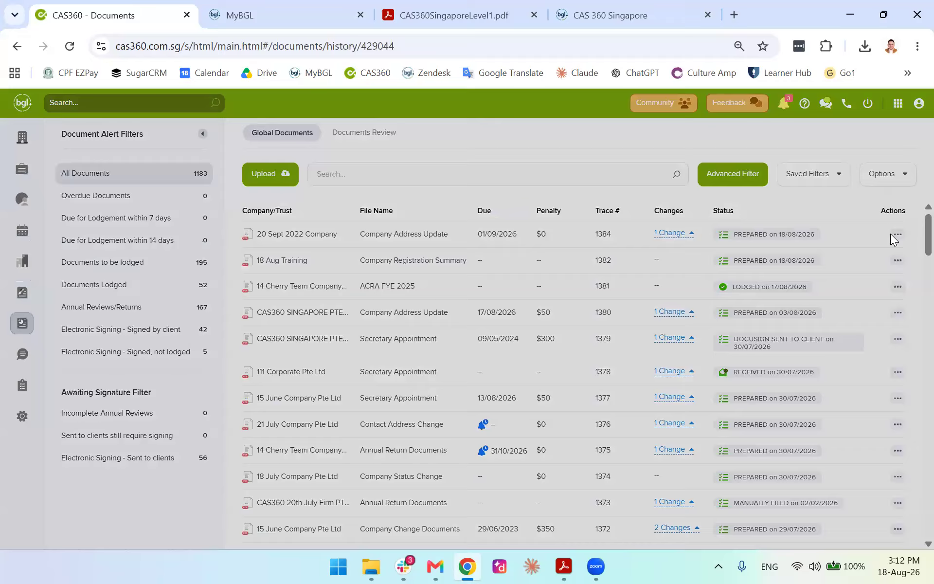
pyautogui.click(898, 234)
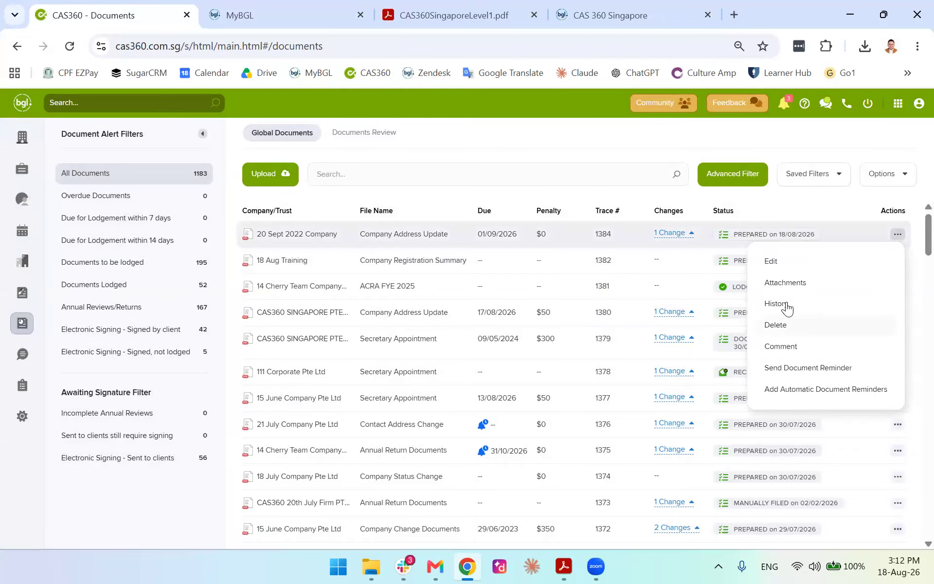
pyautogui.click(786, 282)
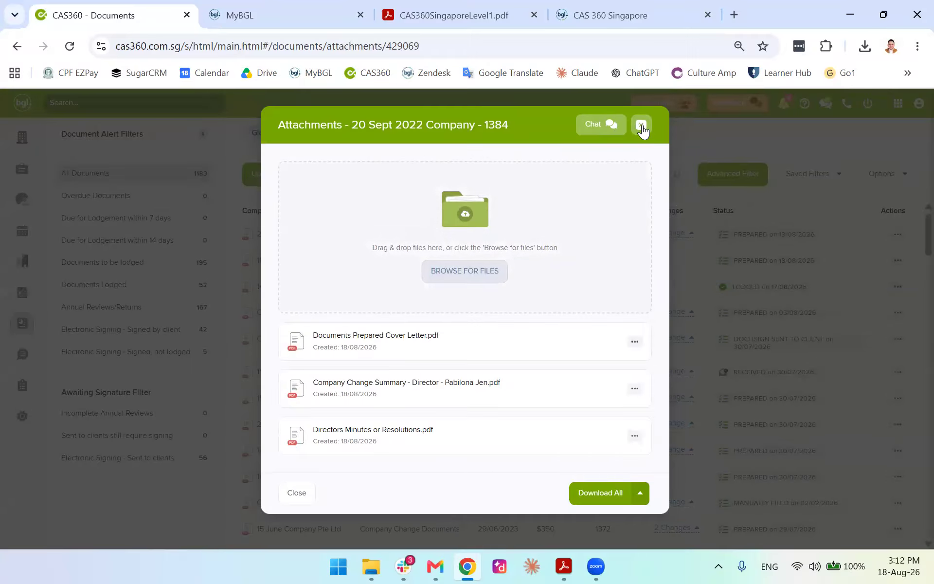
pyautogui.click(642, 126)
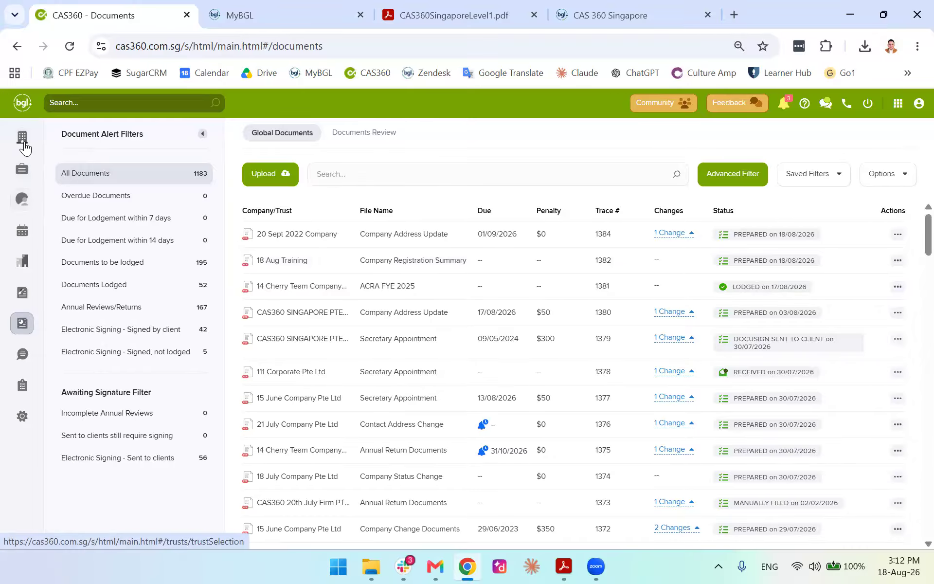
pyautogui.click(21, 137)
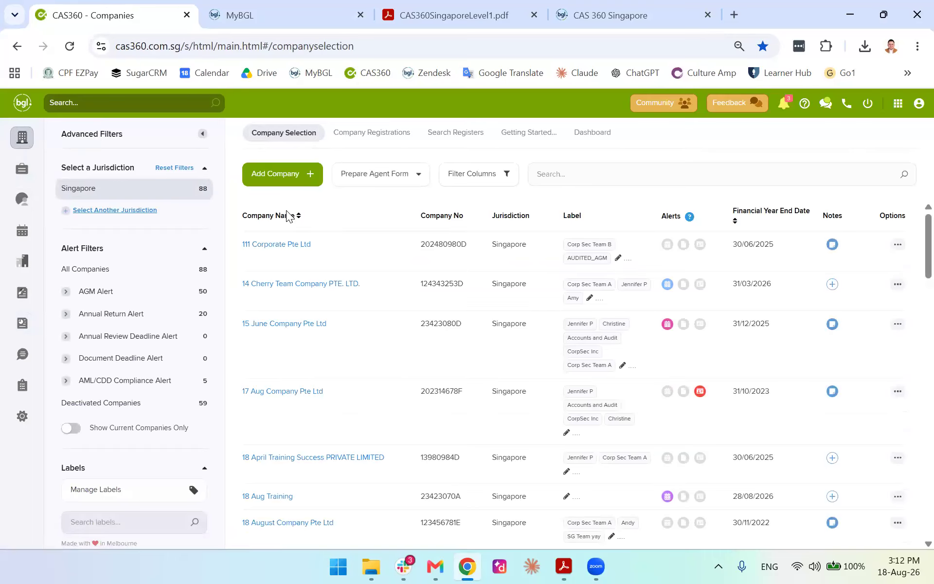
# Show 111 Corporate Pte Ltd's addresses, then switch to the training manual PDF
pyautogui.click(284, 244)
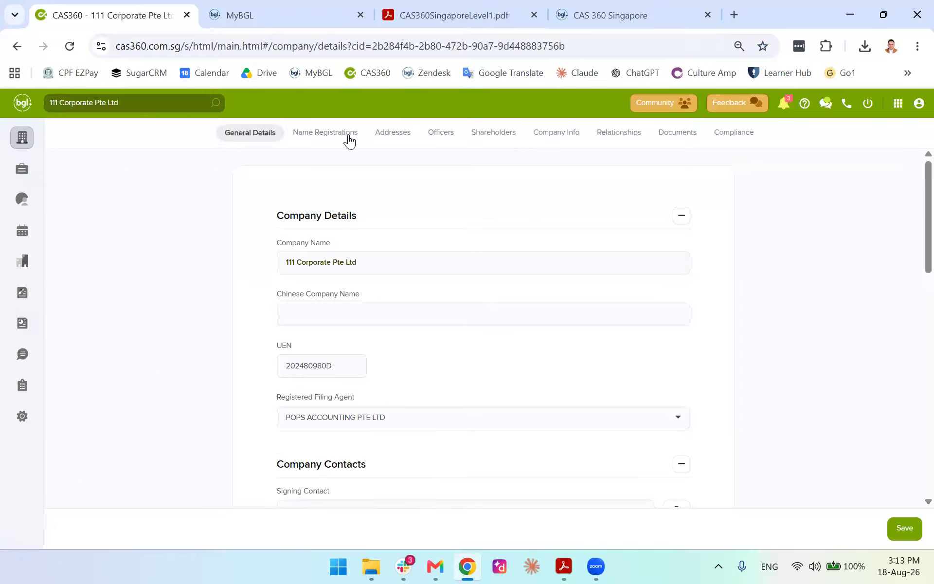
pyautogui.click(391, 140)
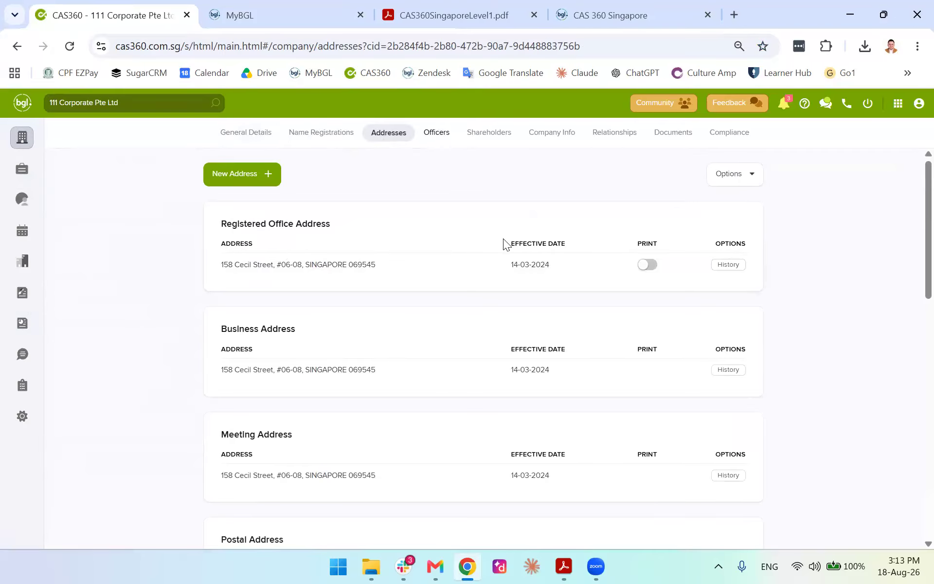
pyautogui.click(449, 19)
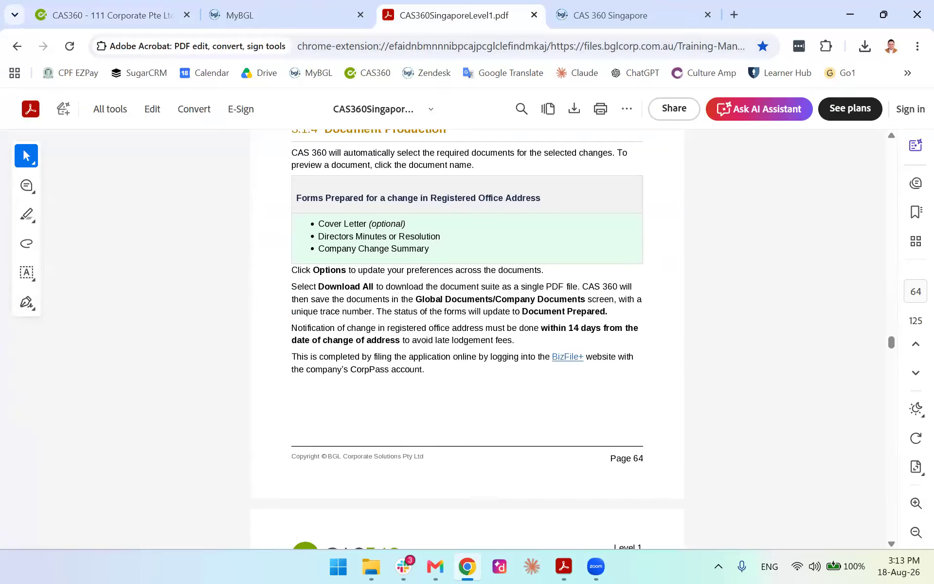
# Read manual section 3.2, selecting the six register address types, then return to CAS 360
pyautogui.hotkey('alt', 'Tab')
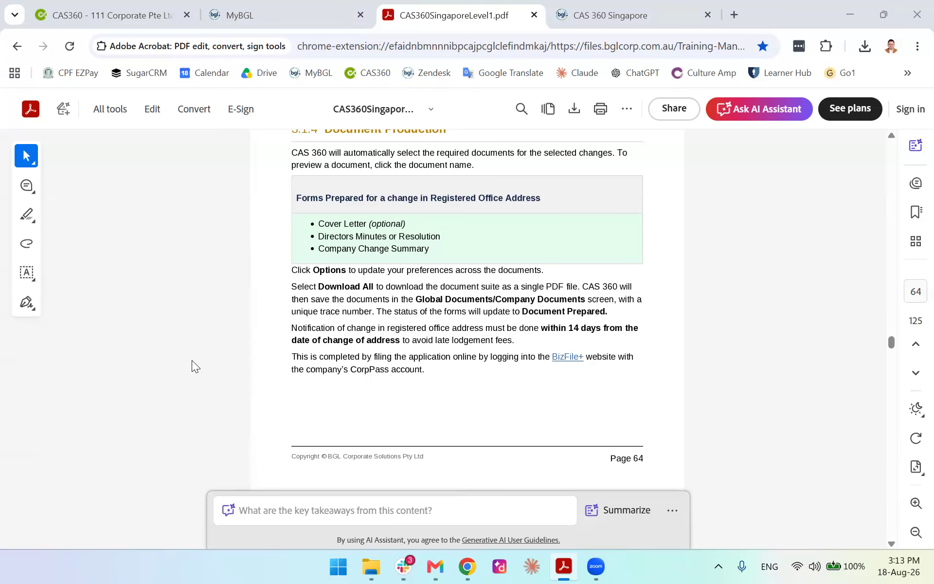
pyautogui.scroll(-5, 256, 352)
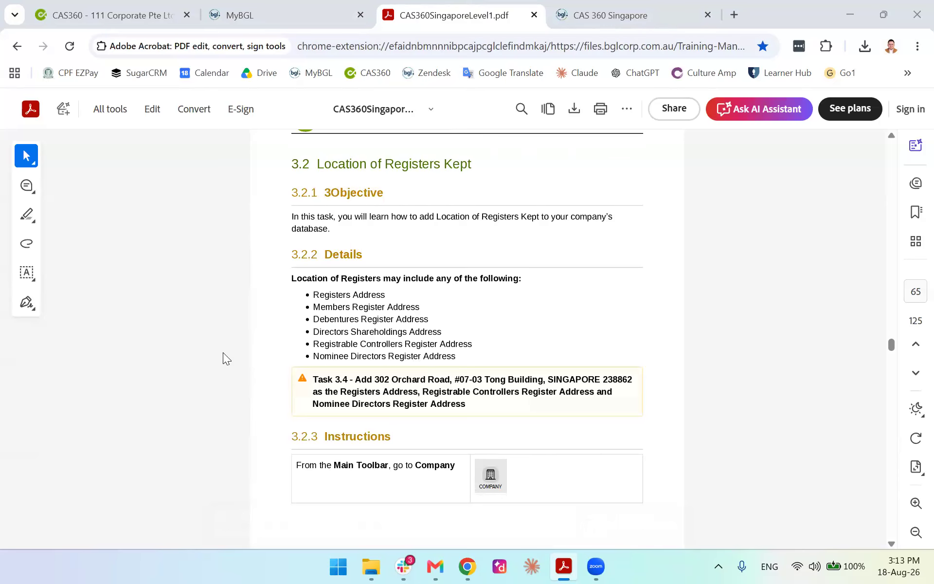
pyautogui.scroll(2, 224, 352)
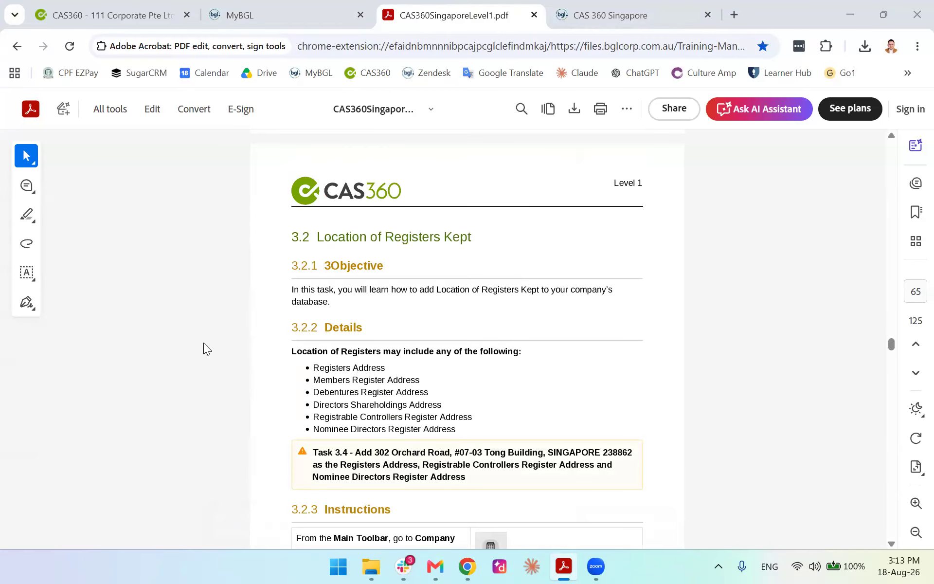
pyautogui.scroll(-2, 193, 348)
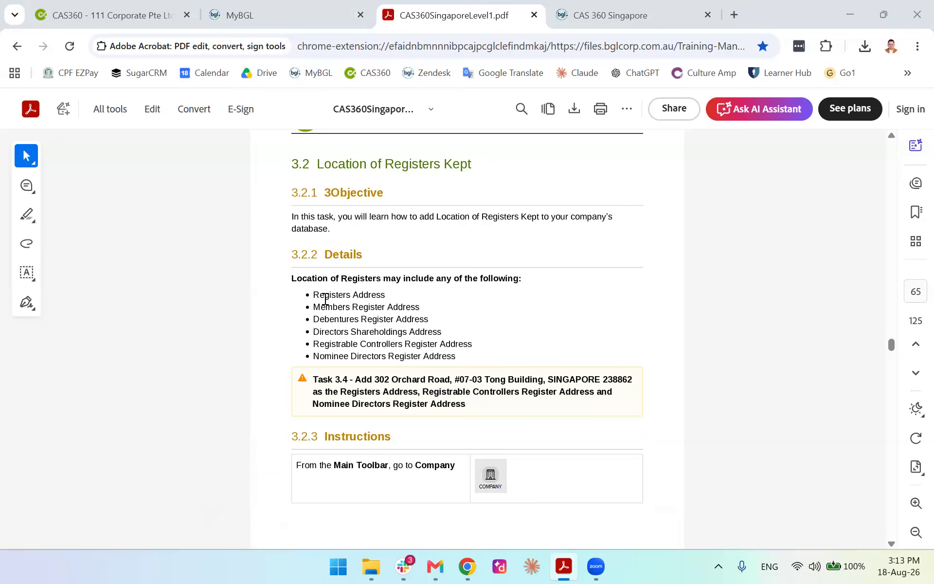
pyautogui.moveTo(320, 295); pyautogui.dragTo(481, 354)
pyautogui.click(453, 344)
pyautogui.scroll(-2, 222, 352)
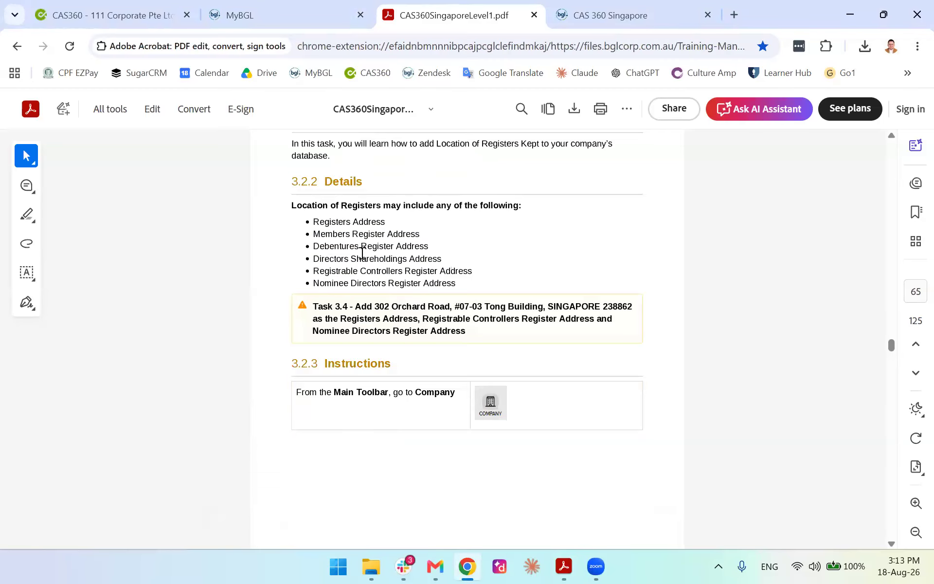
pyautogui.moveTo(458, 281); pyautogui.dragTo(299, 220)
pyautogui.moveTo(387, 236); pyautogui.dragTo(359, 239)
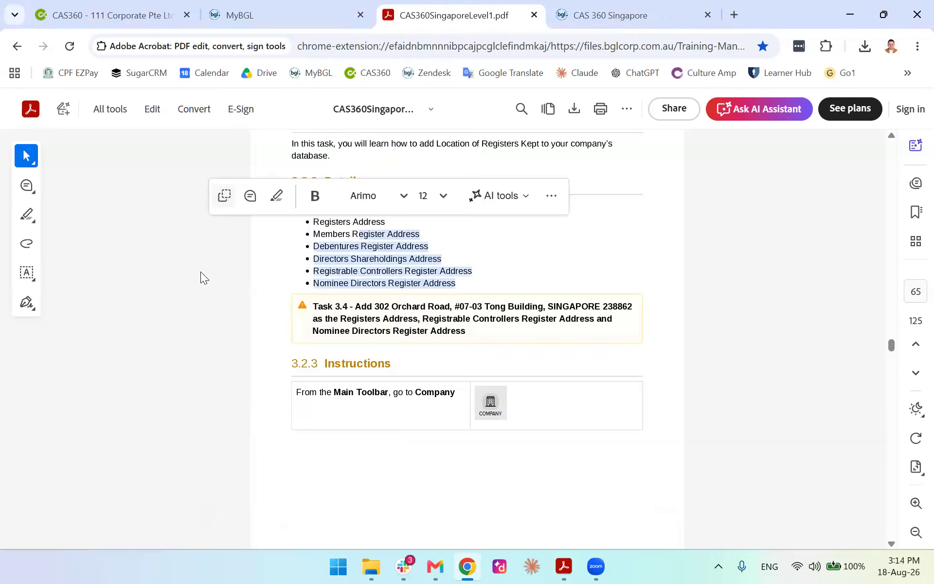
pyautogui.scroll(-2, 201, 276)
pyautogui.scroll(-5, 202, 277)
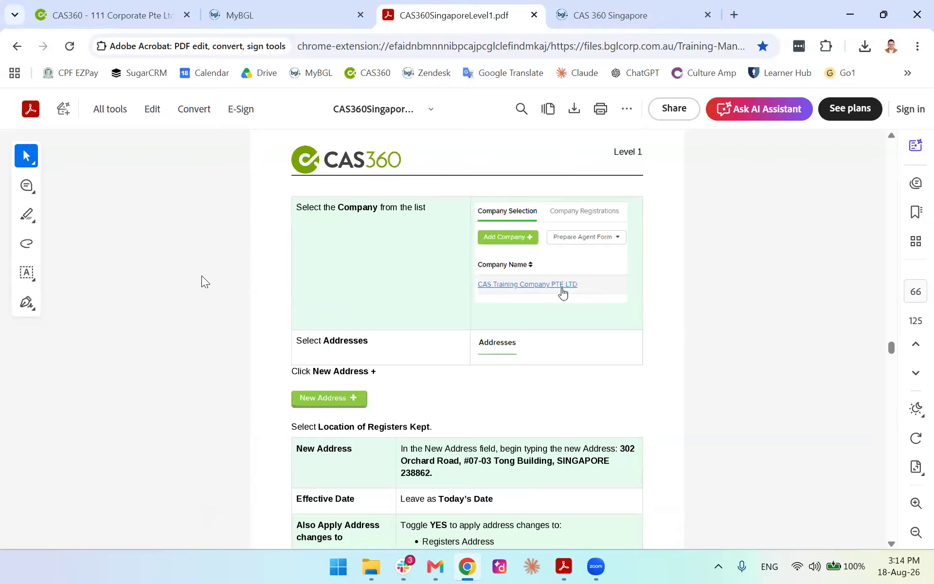
pyautogui.scroll(-2, 201, 275)
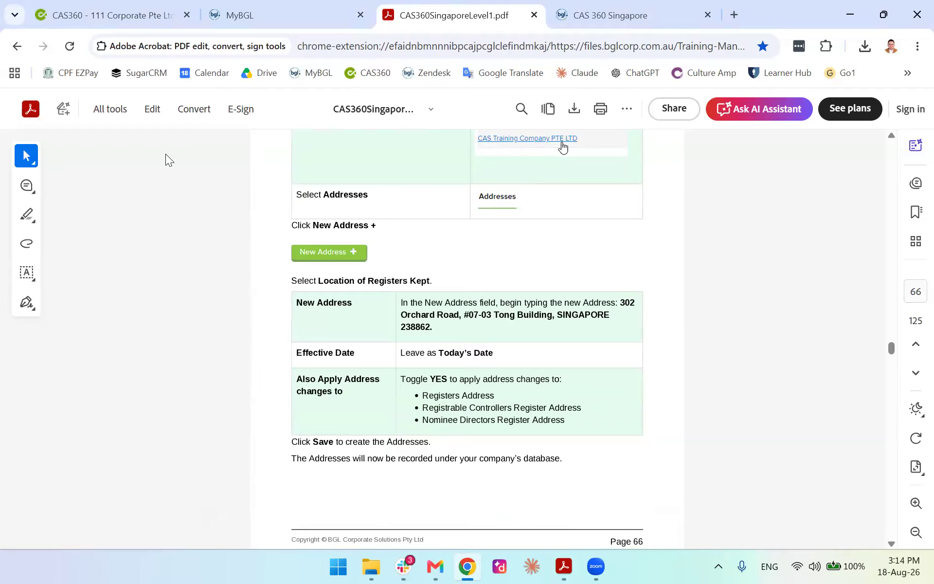
pyautogui.click(138, 12)
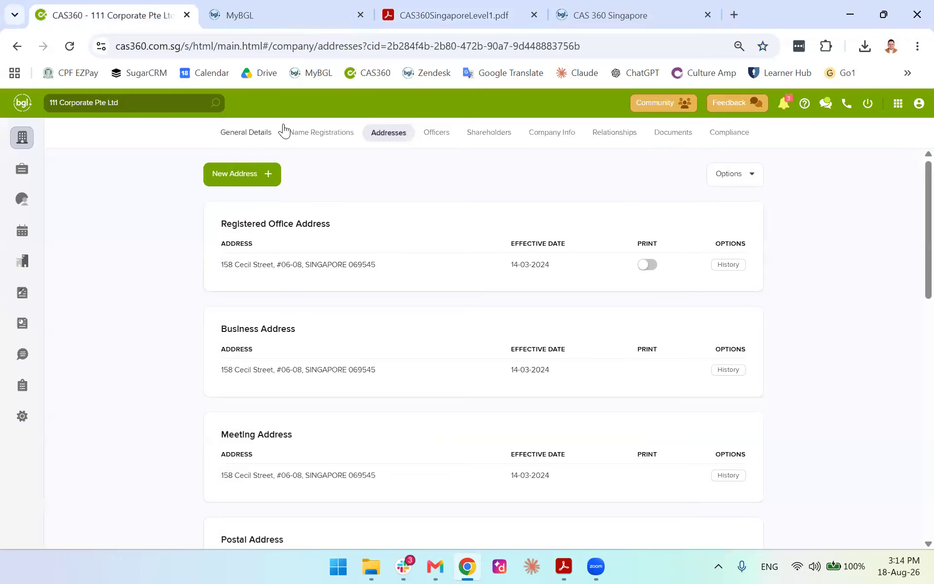
# Open 14 Cherry Team Company's Addresses and choose New Address > Location of Registers Kept
pyautogui.click(287, 131)
pyautogui.click(253, 135)
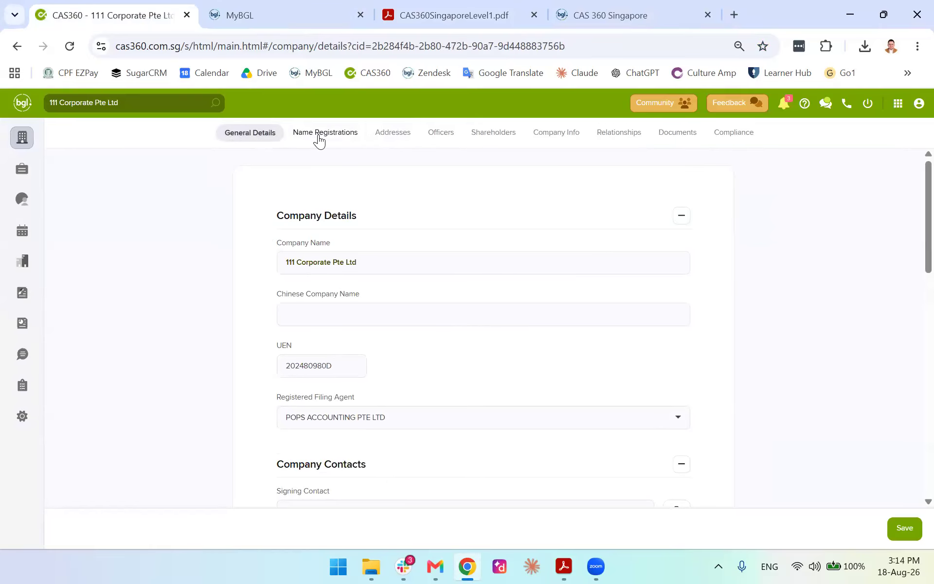
pyautogui.click(15, 132)
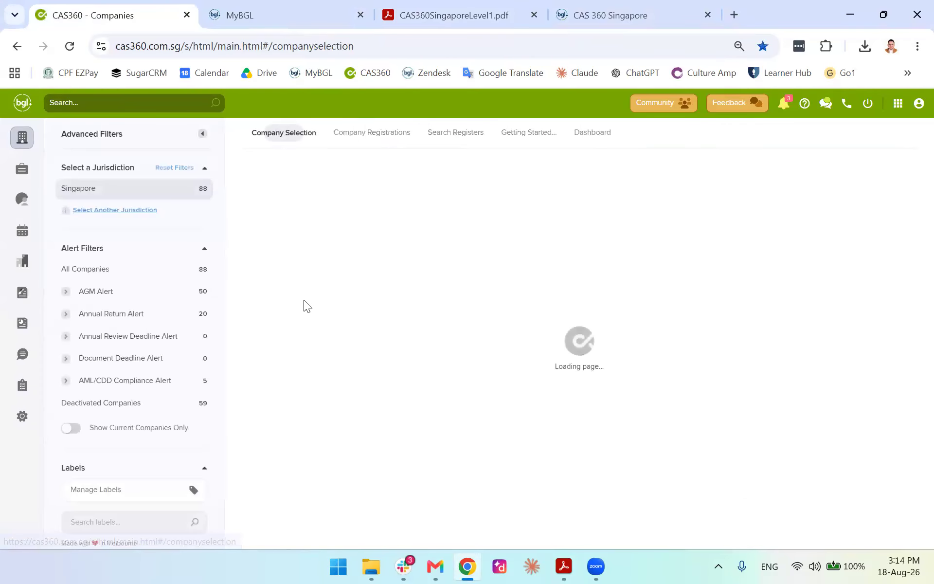
pyautogui.click(290, 284)
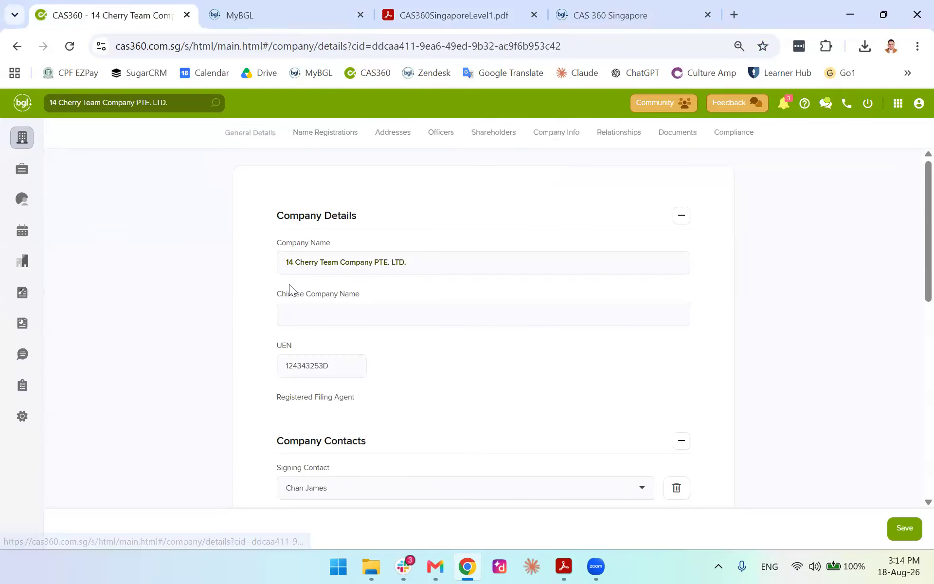
pyautogui.click(404, 141)
pyautogui.click(259, 186)
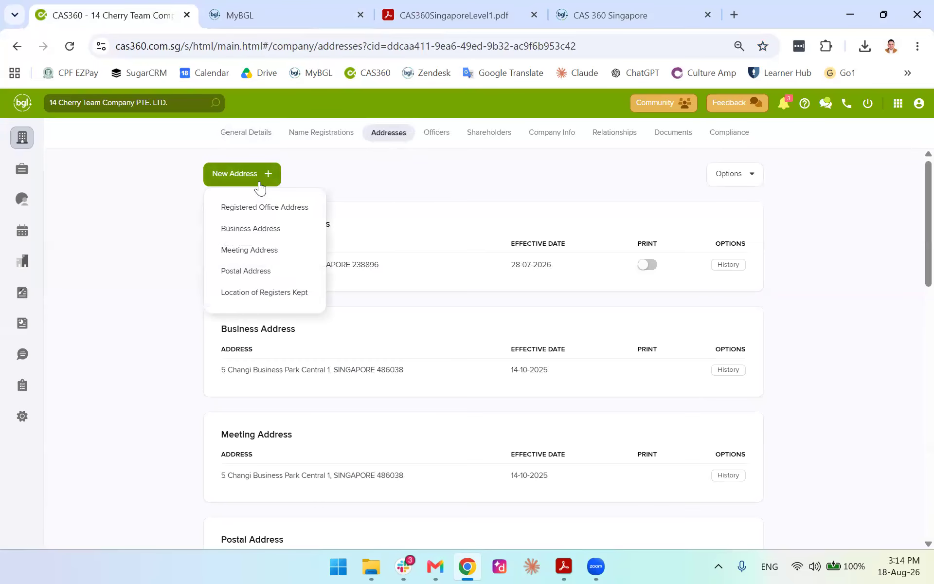
pyautogui.click(286, 292)
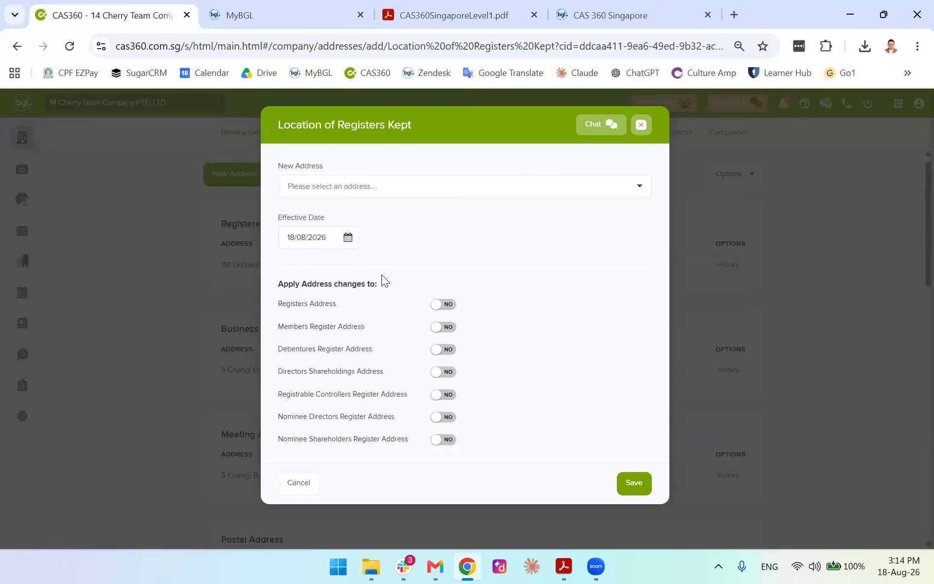
pyautogui.click(424, 186)
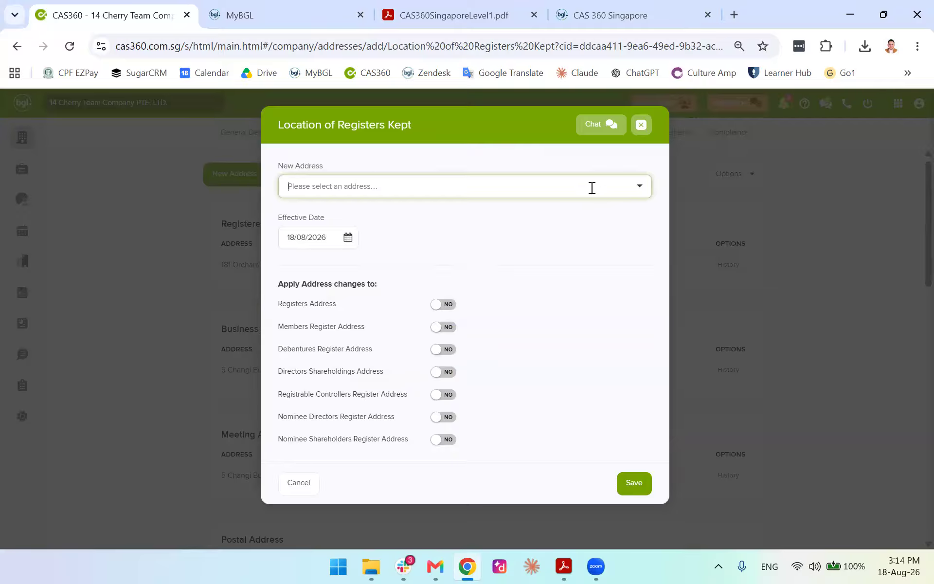
pyautogui.write('132')
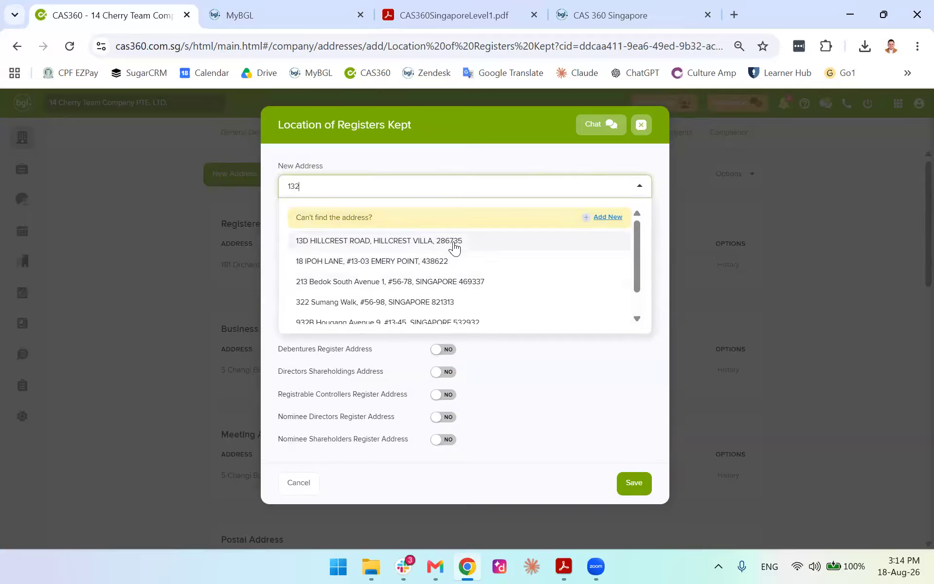
pyautogui.press('BackSpace')
pyautogui.press('BackSpace')
pyautogui.press('BackSpace')
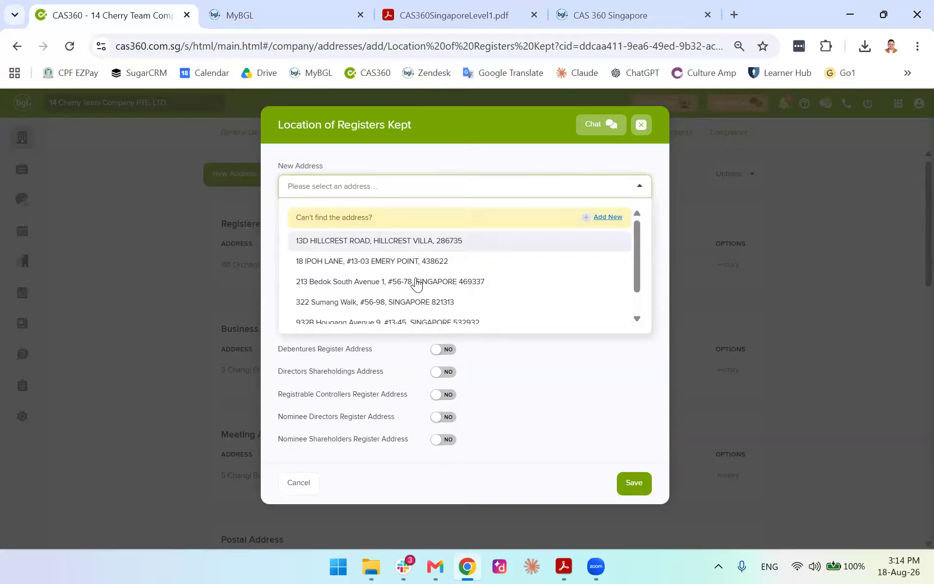
pyautogui.scroll(-1, 417, 283)
pyautogui.click(639, 181)
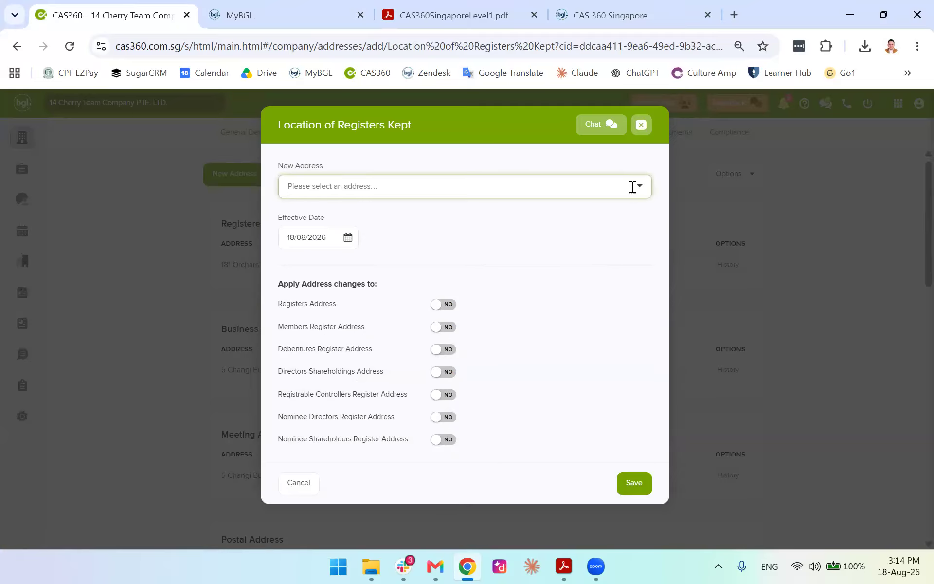
pyautogui.write('114')
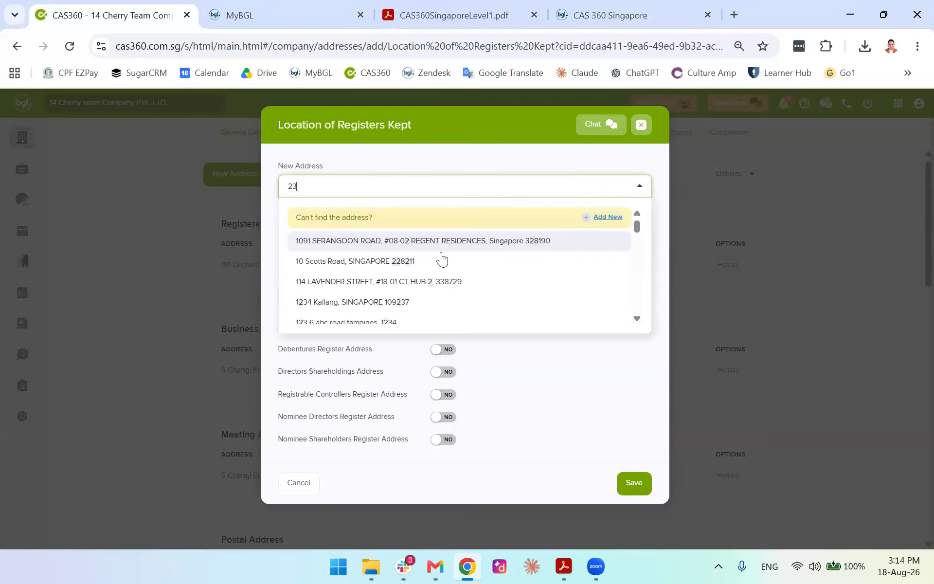
pyautogui.click(419, 240)
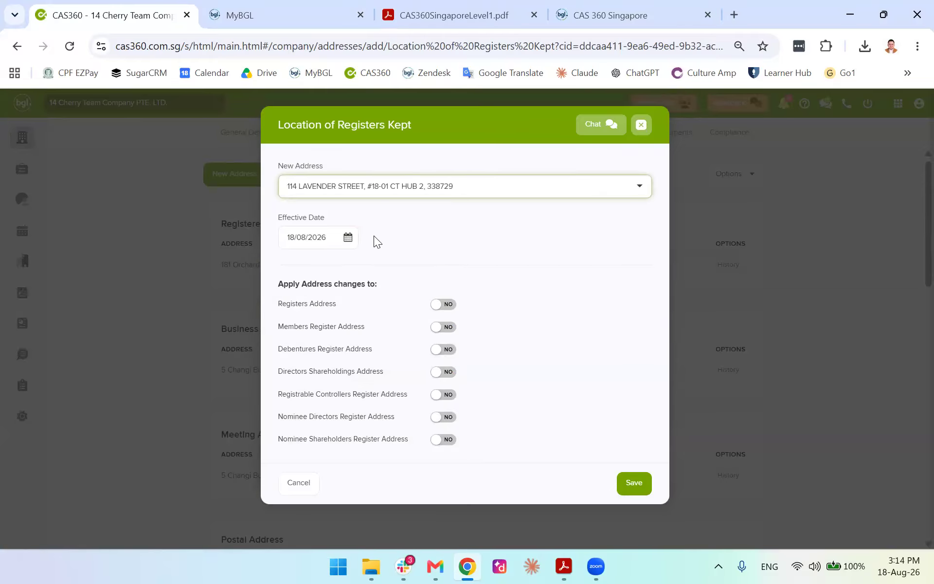
# Apply the new address to all seven register address types and save
pyautogui.click(440, 306)
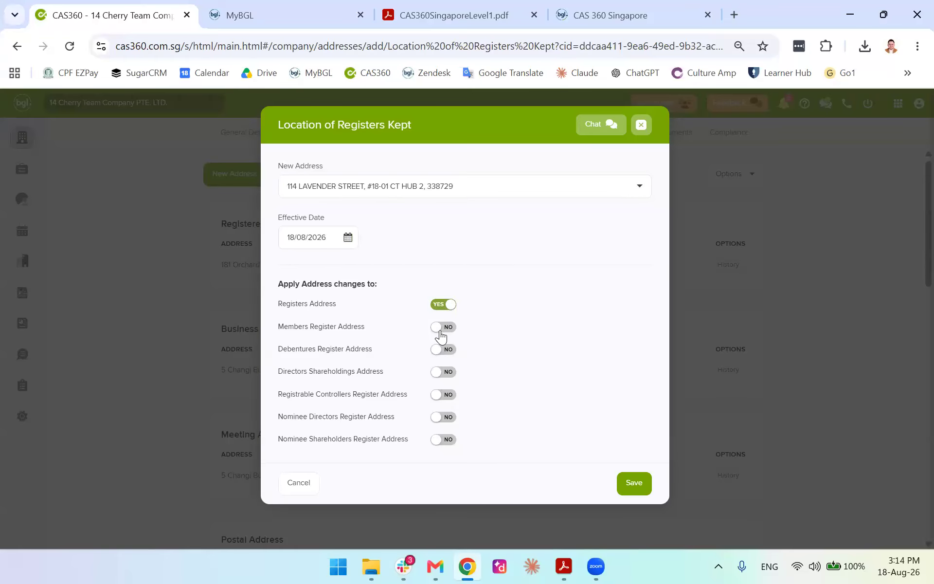
pyautogui.click(441, 327)
pyautogui.click(441, 349)
pyautogui.click(441, 372)
pyautogui.click(440, 395)
pyautogui.click(441, 417)
pyautogui.click(441, 440)
pyautogui.click(636, 485)
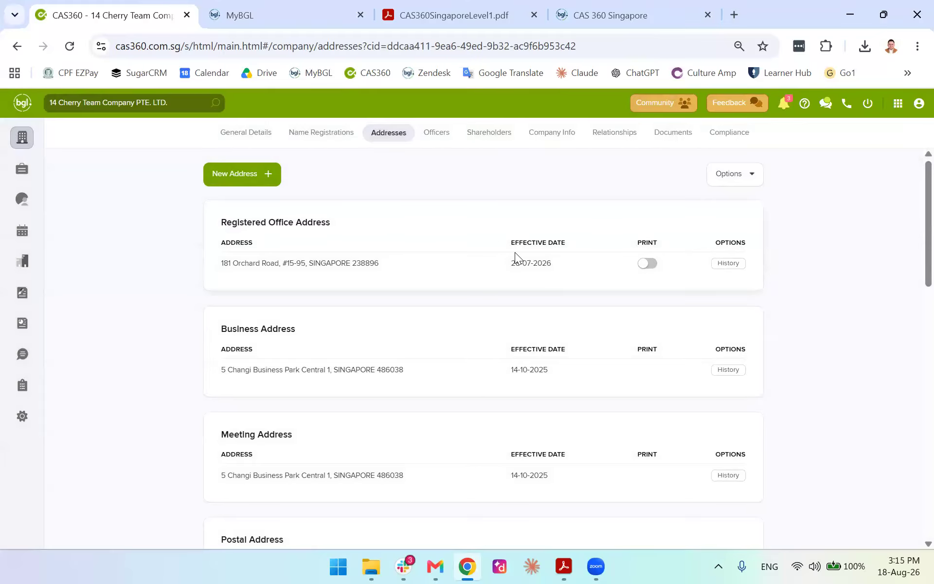
pyautogui.scroll(-15, 527, 265)
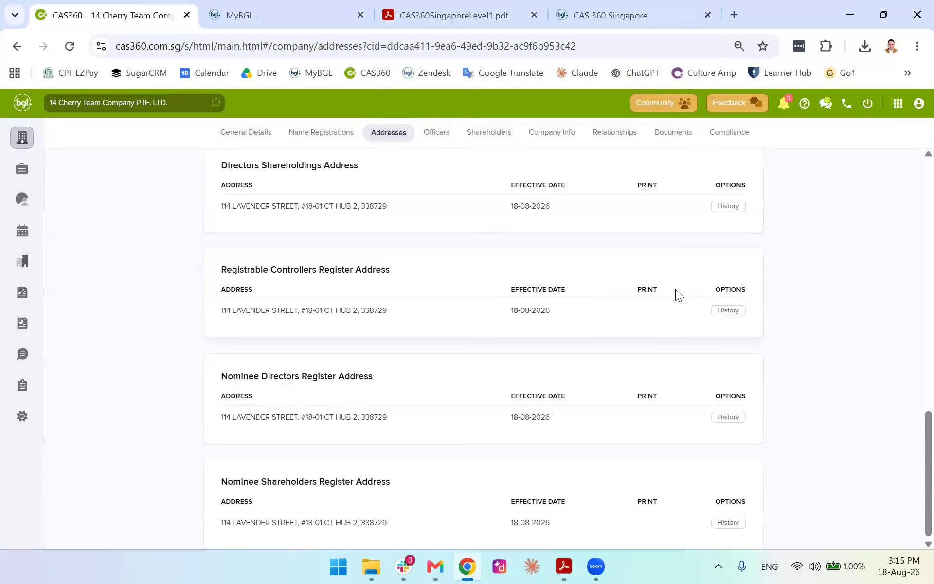
pyautogui.scroll(9, 675, 289)
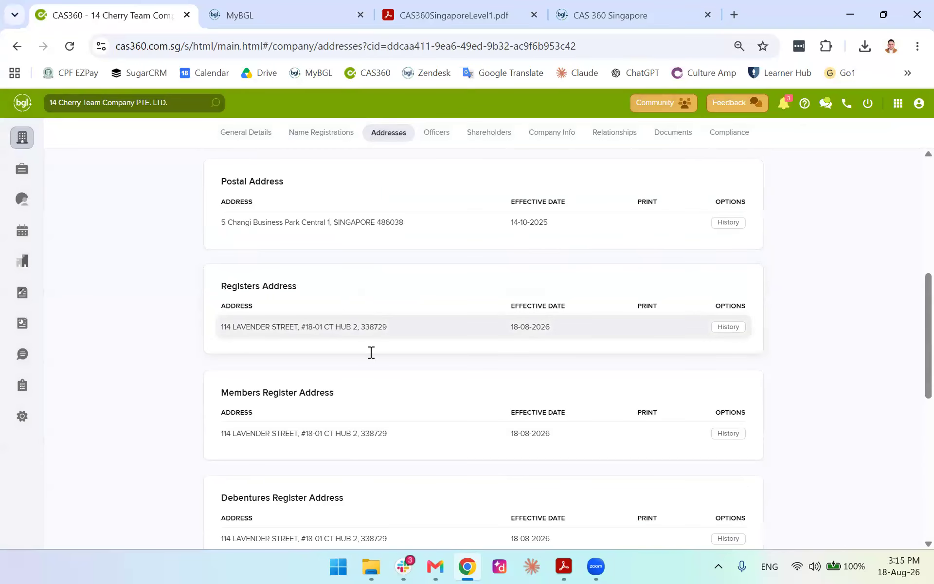
pyautogui.scroll(-10, 510, 418)
pyautogui.scroll(10, 367, 413)
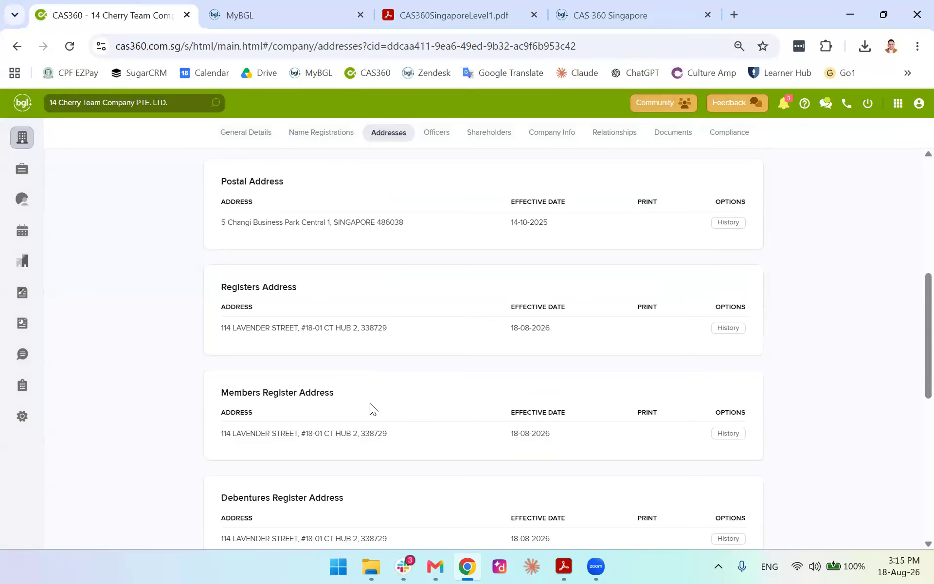
pyautogui.scroll(1, 370, 406)
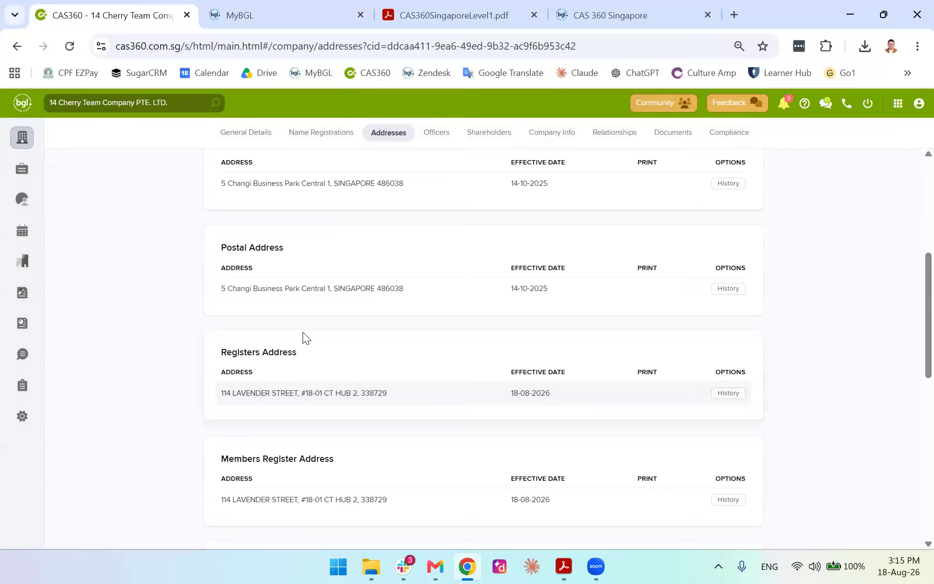
pyautogui.scroll(5, 303, 332)
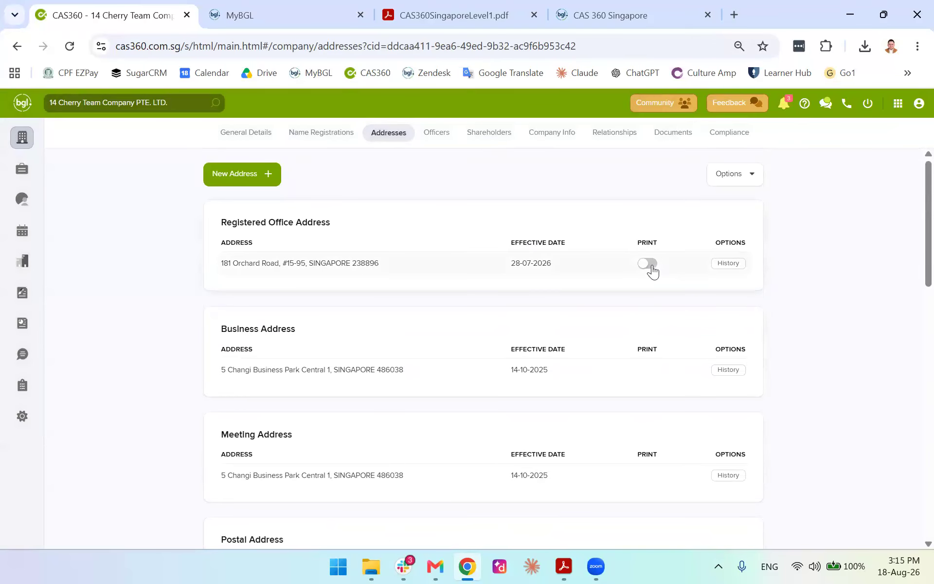
pyautogui.scroll(-8, 354, 318)
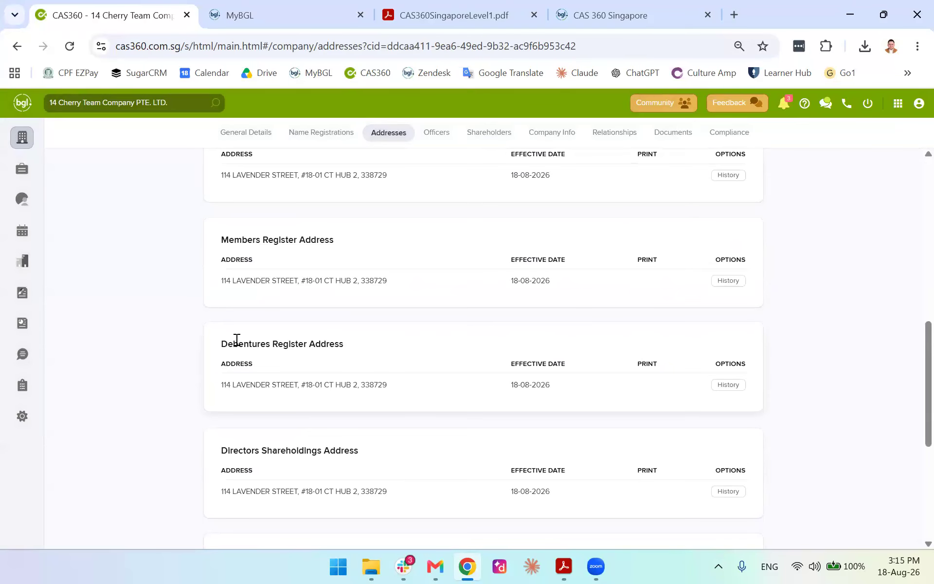
pyautogui.scroll(-5, 236, 341)
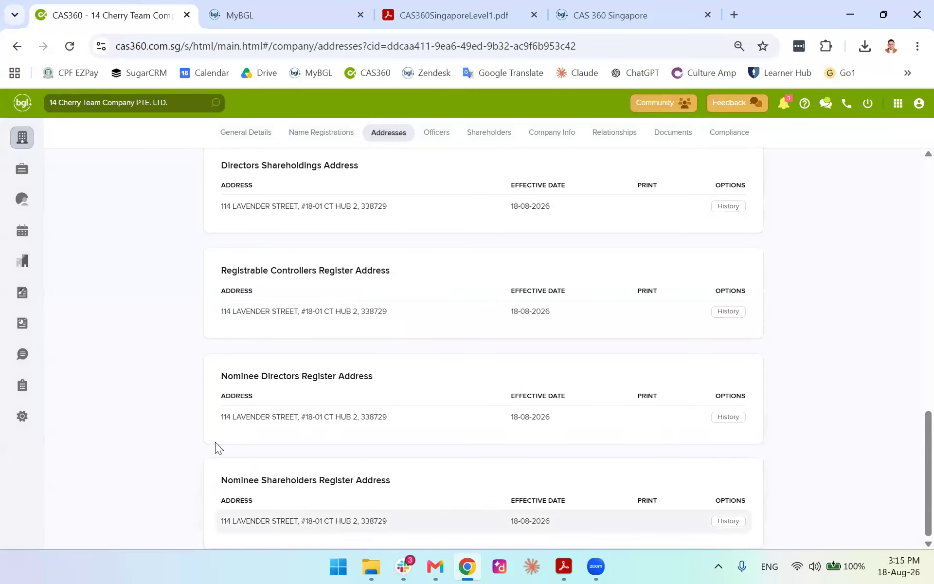
pyautogui.moveTo(391, 522); pyautogui.dragTo(215, 441)
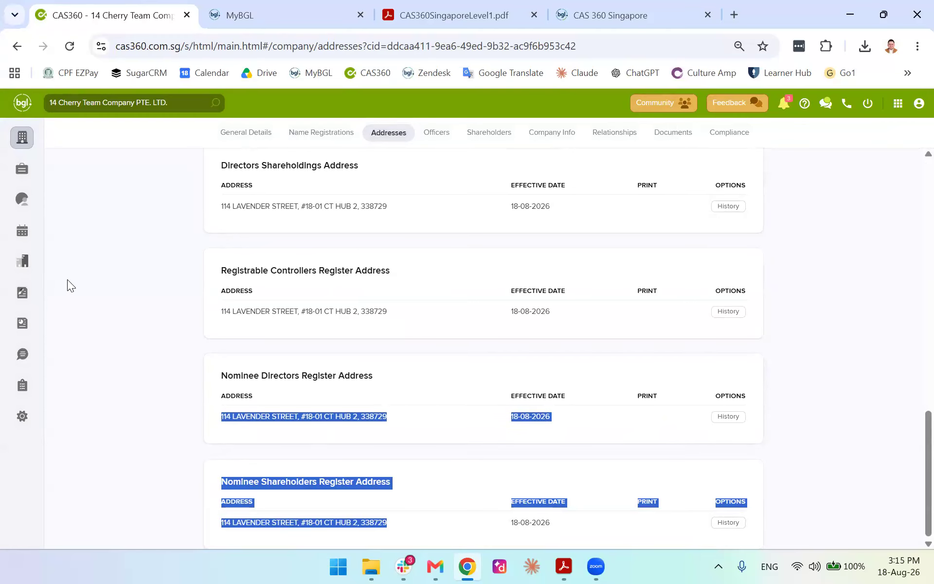
pyautogui.click(562, 421)
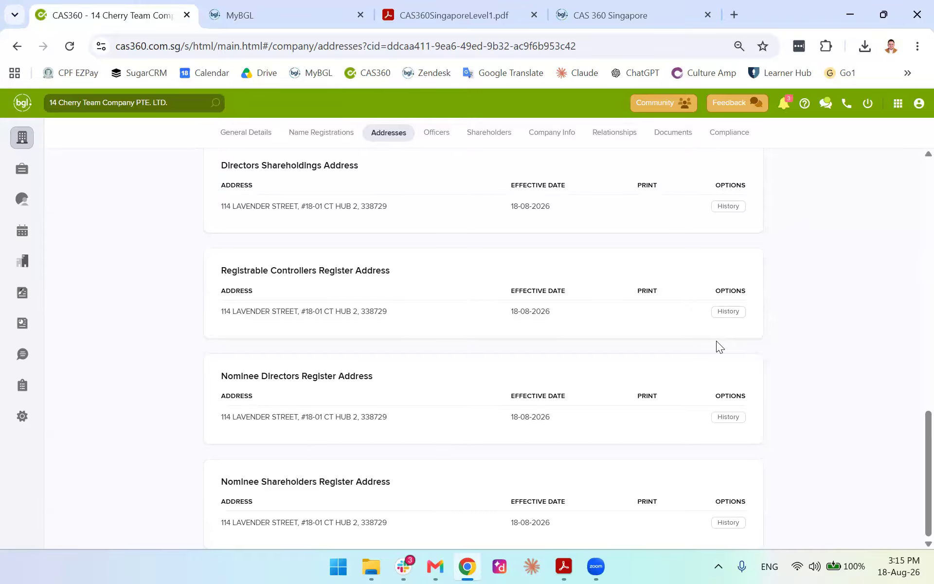
pyautogui.click(18, 203)
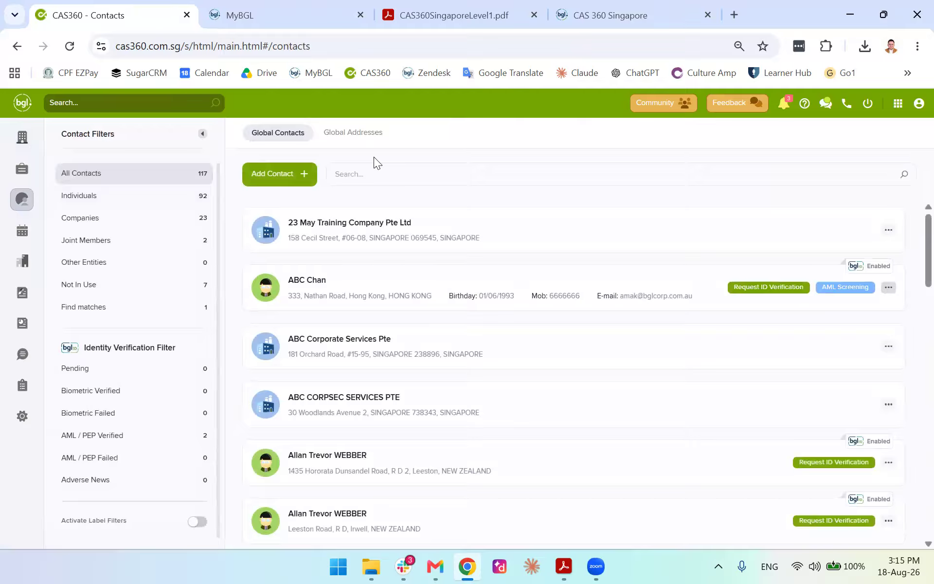
# Start a new global address with Singapore as the country
pyautogui.click(349, 133)
pyautogui.click(280, 134)
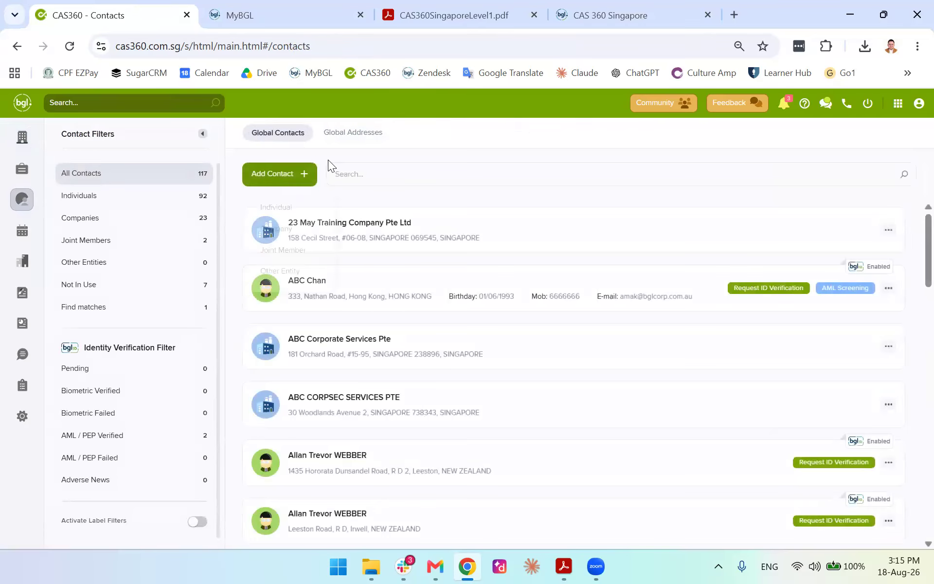
pyautogui.click(362, 133)
pyautogui.click(295, 174)
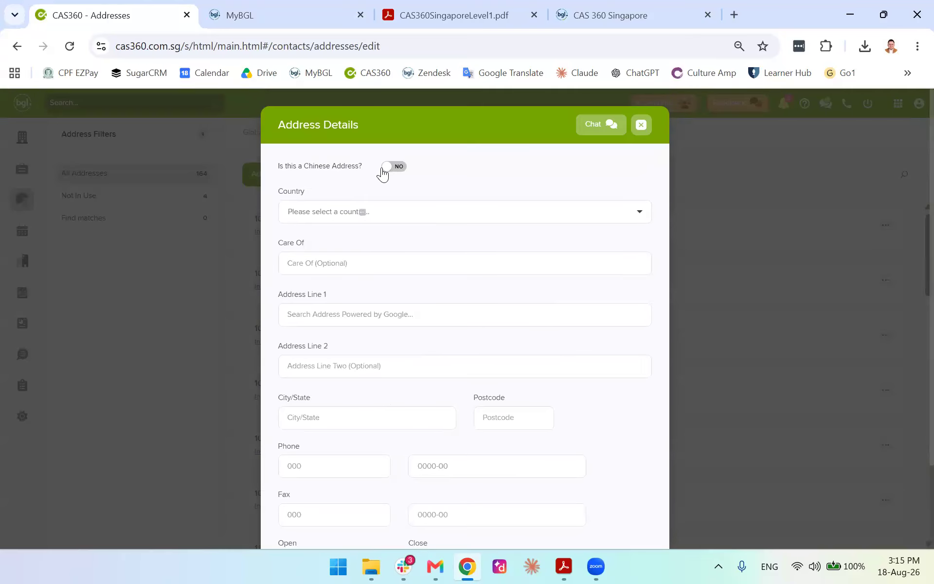
pyautogui.scroll(-2, 401, 204)
pyautogui.scroll(2, 391, 225)
pyautogui.scroll(-2, 384, 288)
pyautogui.scroll(2, 467, 286)
pyautogui.click(446, 212)
pyautogui.write('singapo')
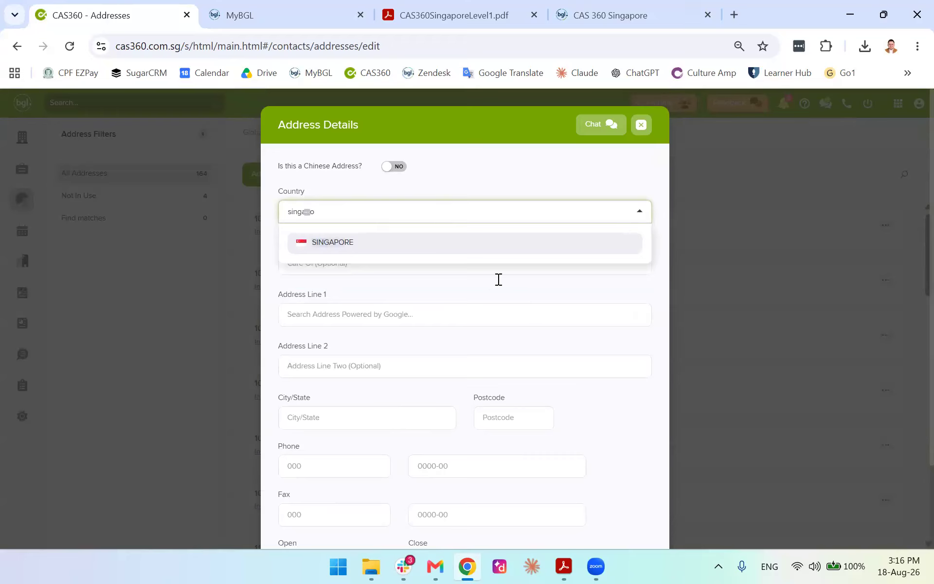
pyautogui.click(436, 249)
pyautogui.click(404, 262)
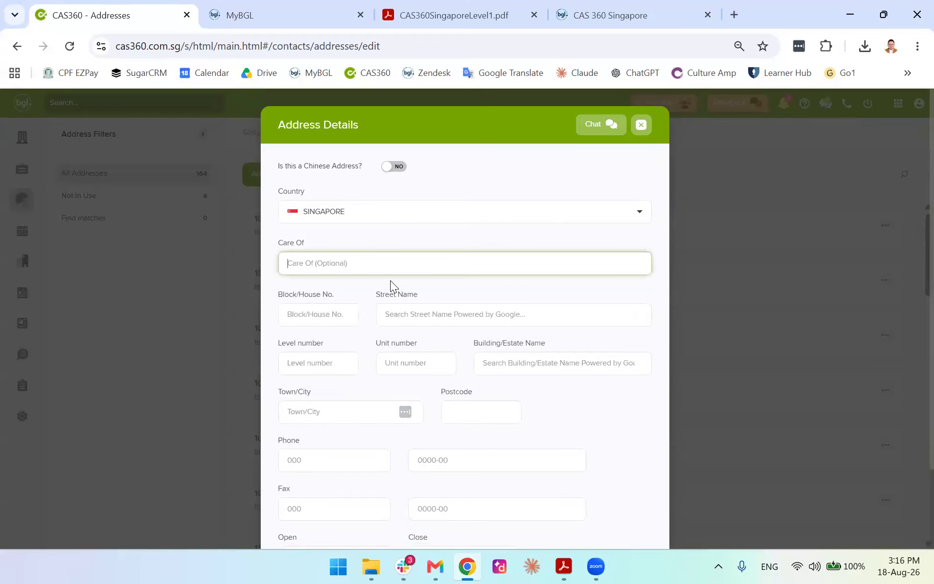
pyautogui.scroll(-2, 436, 282)
pyautogui.click(515, 306)
pyautogui.write('543621')
pyautogui.click(536, 311)
pyautogui.scroll(2, 536, 311)
pyautogui.click(447, 263)
pyautogui.click(482, 315)
pyautogui.write('qwewq')
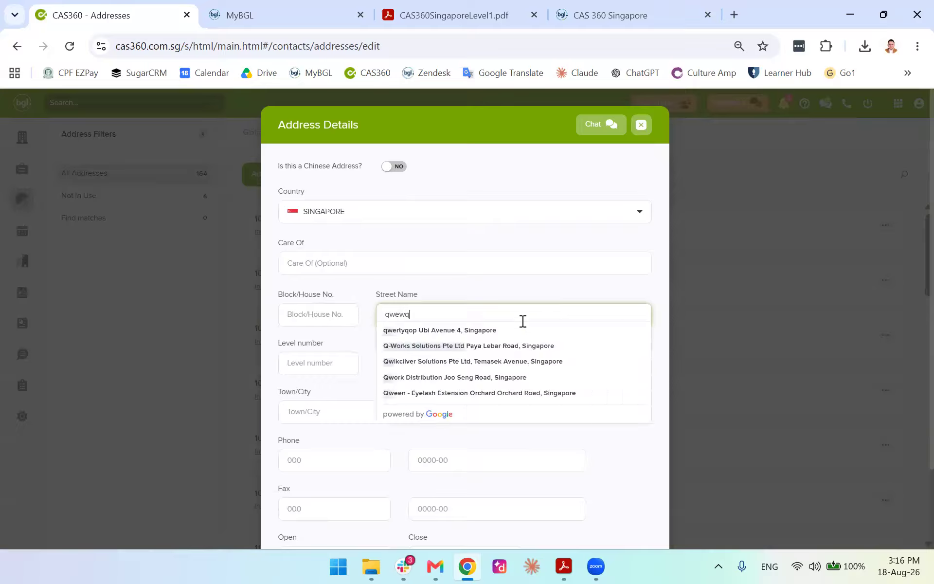
pyautogui.press('BackSpace')
pyautogui.press('BackSpace')
pyautogui.press('BackSpace')
pyautogui.press('BackSpace')
pyautogui.press('BackSpace')
pyautogui.write('21B')
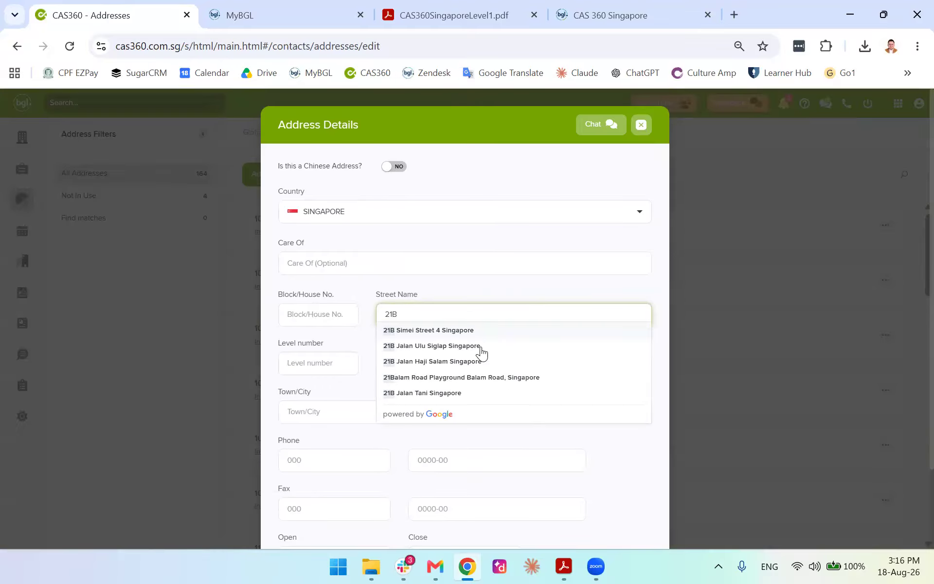
pyautogui.click(481, 347)
# Add level 11, unit 55 and save the new global address
pyautogui.scroll(-2, 438, 335)
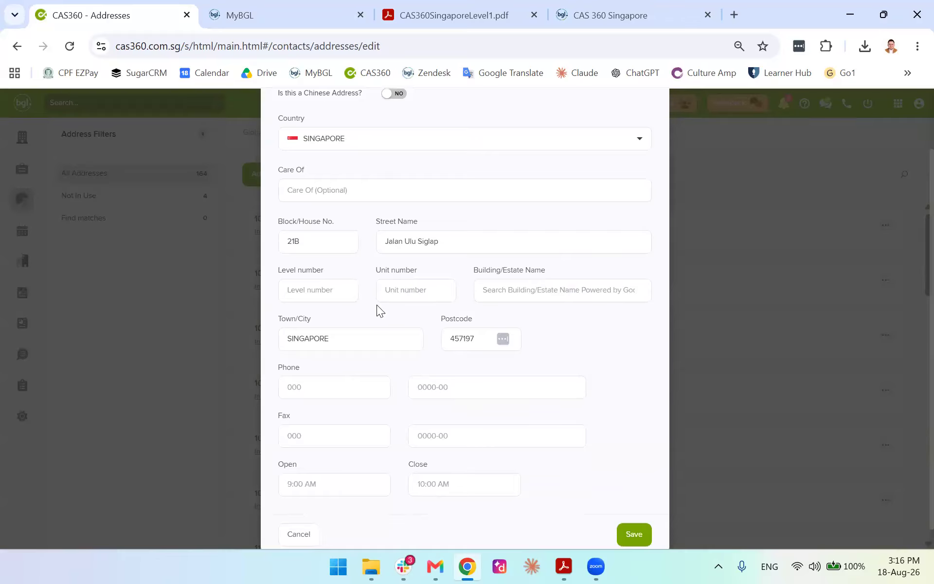
pyautogui.click(356, 291)
pyautogui.write('1')
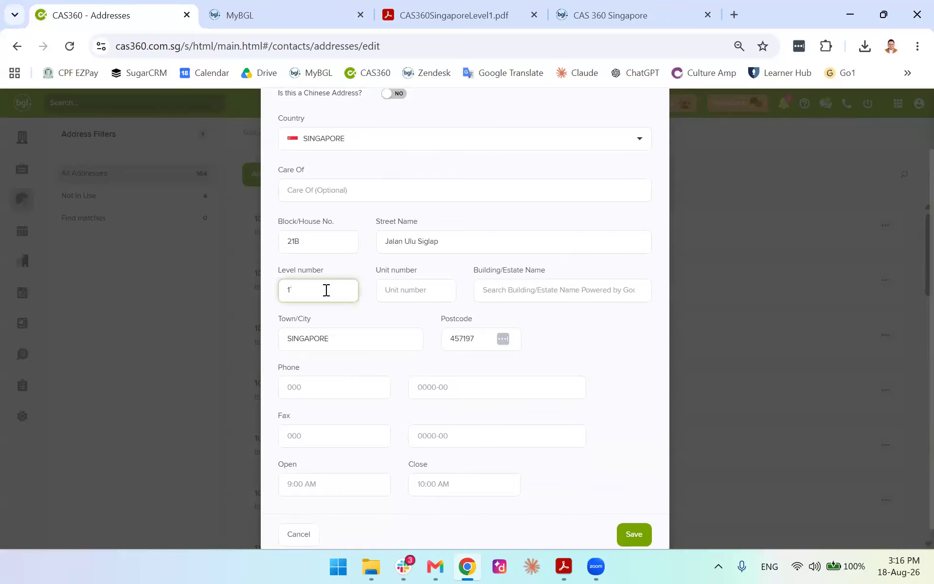
pyautogui.write('1')
pyautogui.click(396, 289)
pyautogui.write('55')
pyautogui.scroll(-1, 392, 342)
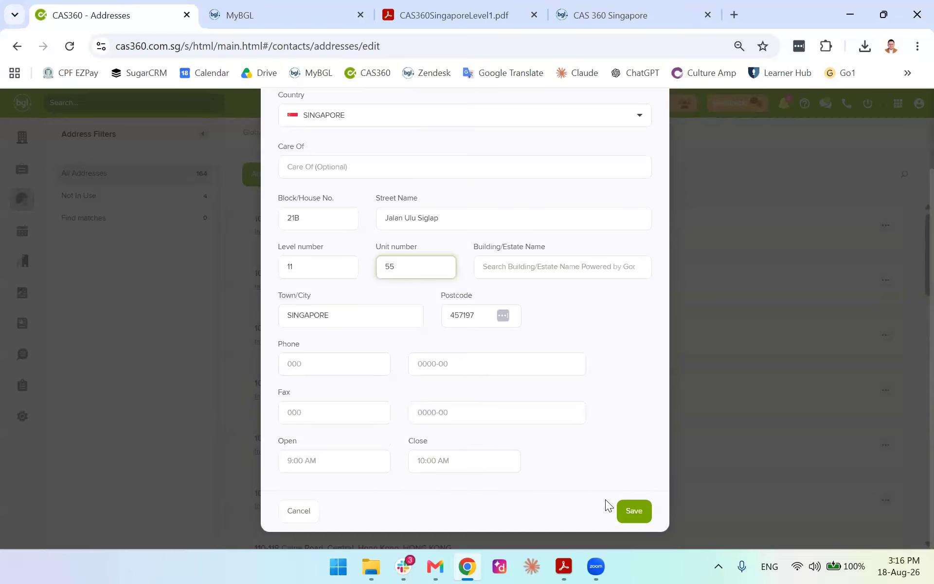
pyautogui.click(636, 510)
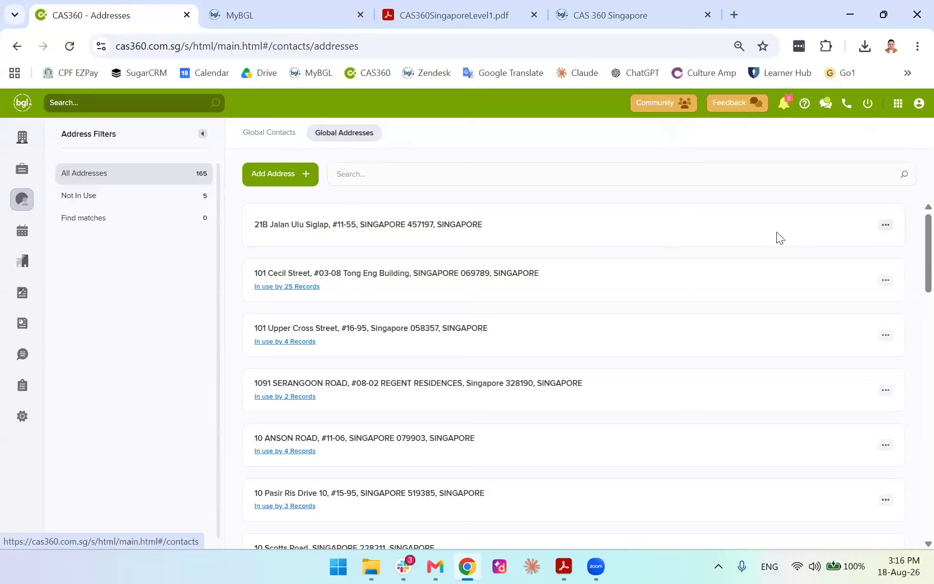
pyautogui.scroll(-2, 778, 236)
pyautogui.scroll(2, 807, 241)
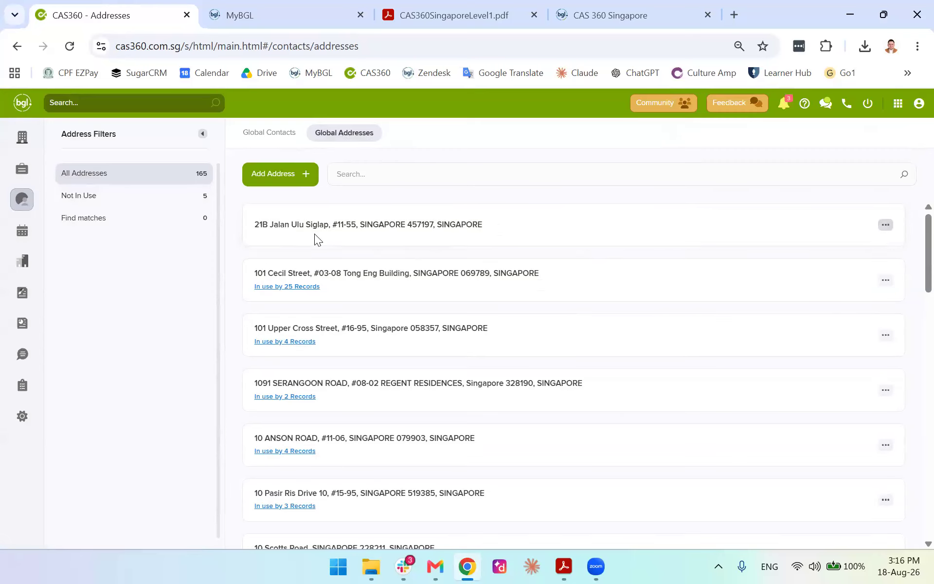
pyautogui.moveTo(254, 223); pyautogui.dragTo(262, 223)
pyautogui.moveTo(519, 229); pyautogui.dragTo(233, 208)
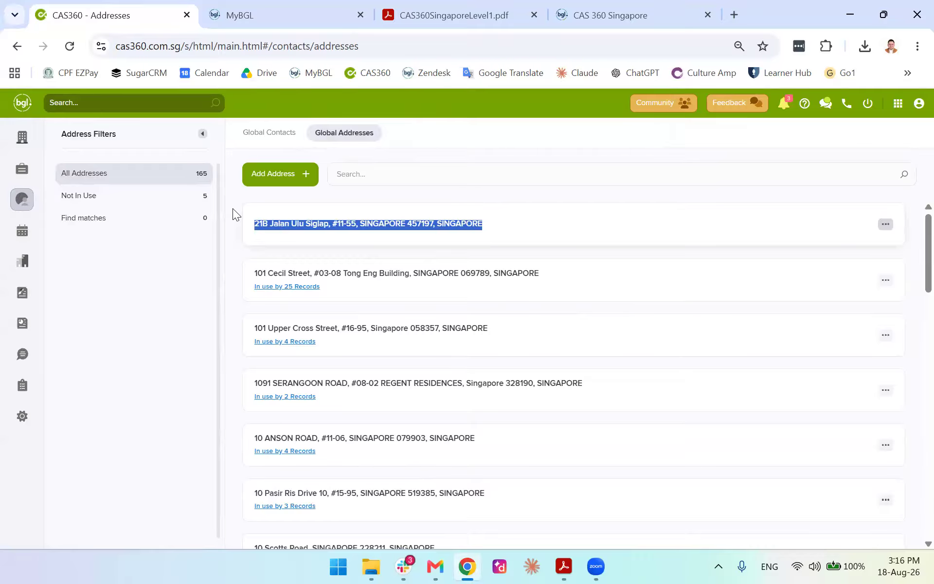
pyautogui.click(331, 221)
pyautogui.moveTo(333, 223); pyautogui.dragTo(356, 223)
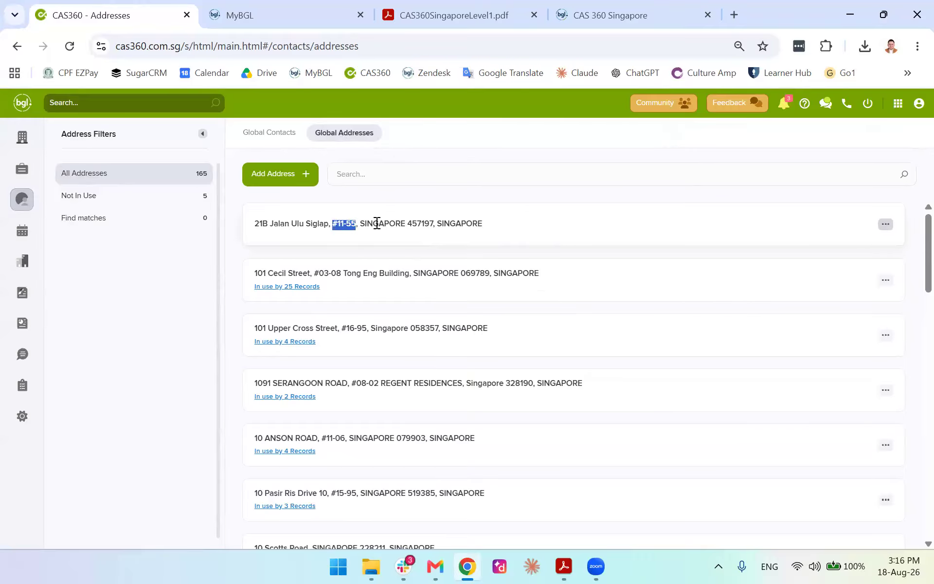
pyautogui.click(275, 133)
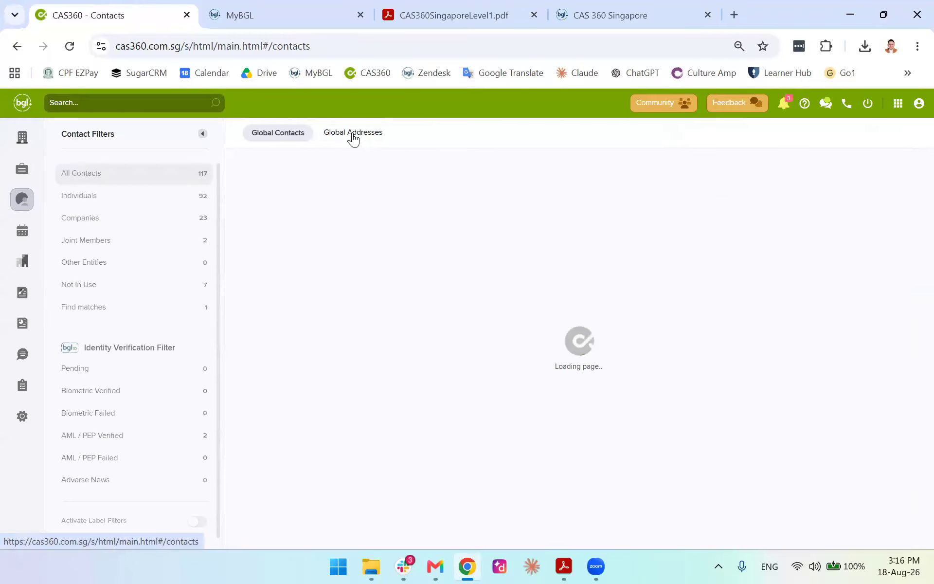
# Start a new individual contact and enter the first name and surname
pyautogui.click(279, 178)
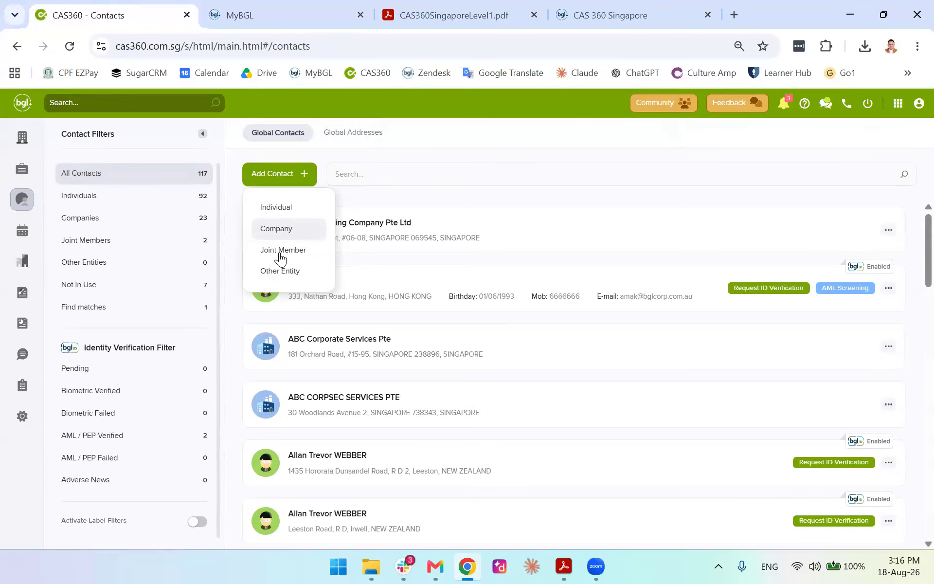
pyautogui.click(280, 208)
pyautogui.click(509, 189)
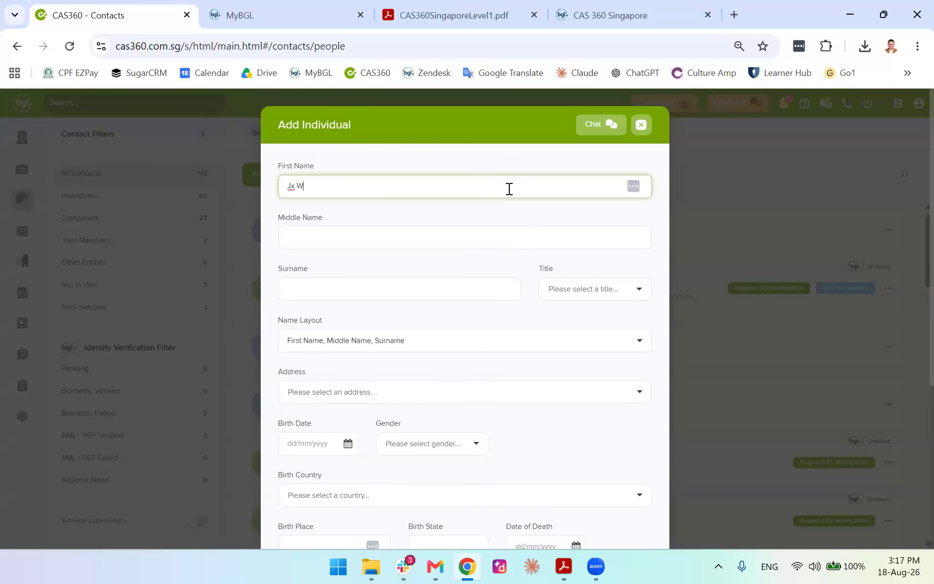
pyautogui.press('Tab')
pyautogui.press('Tab')
pyautogui.write('Wong')
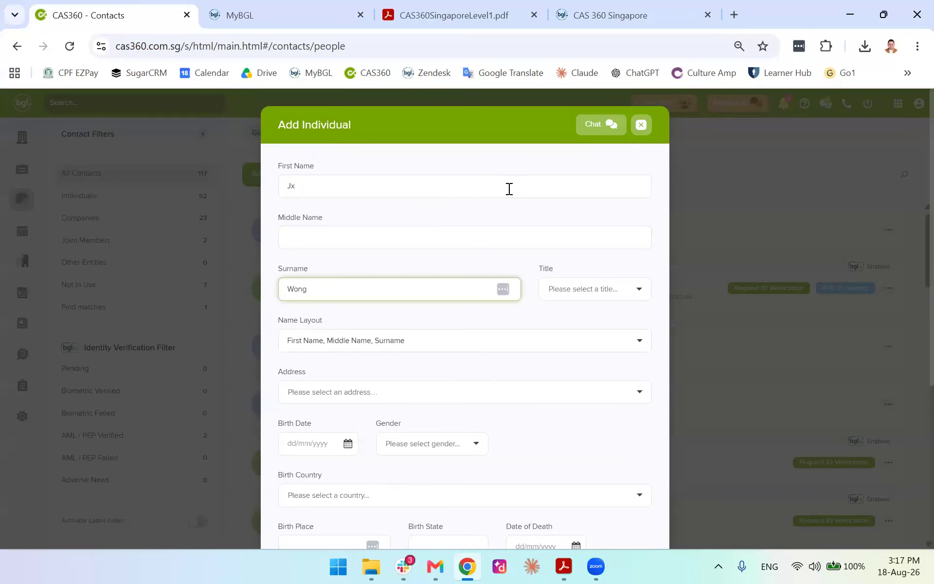
pyautogui.scroll(-2, 608, 239)
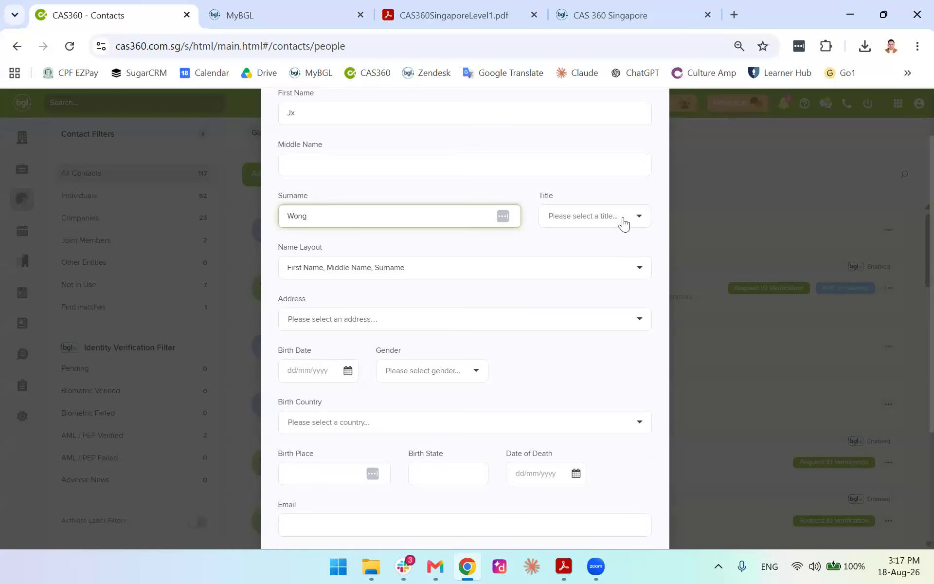
# Set the title to Mr and choose the matching saved Rivervale address
pyautogui.click(625, 216)
pyautogui.click(588, 247)
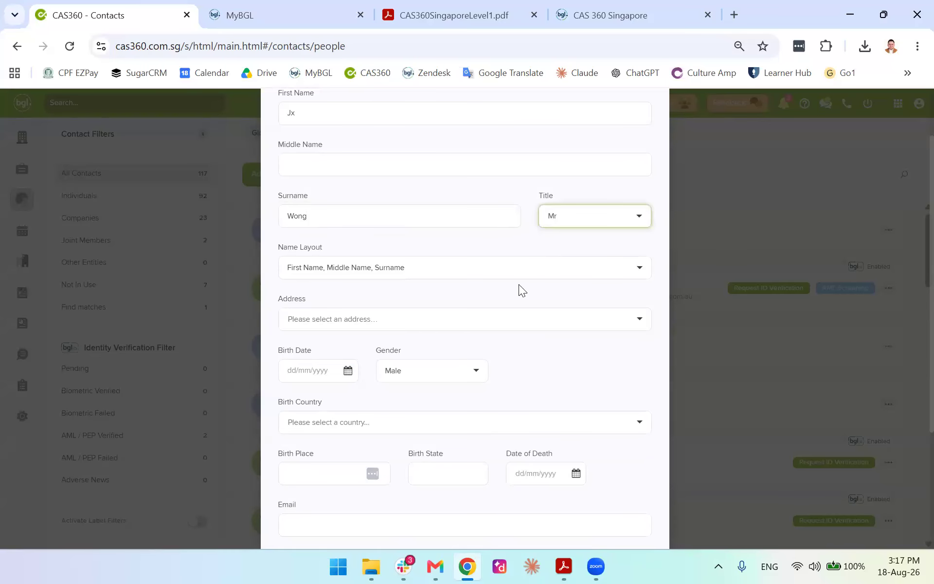
pyautogui.click(516, 328)
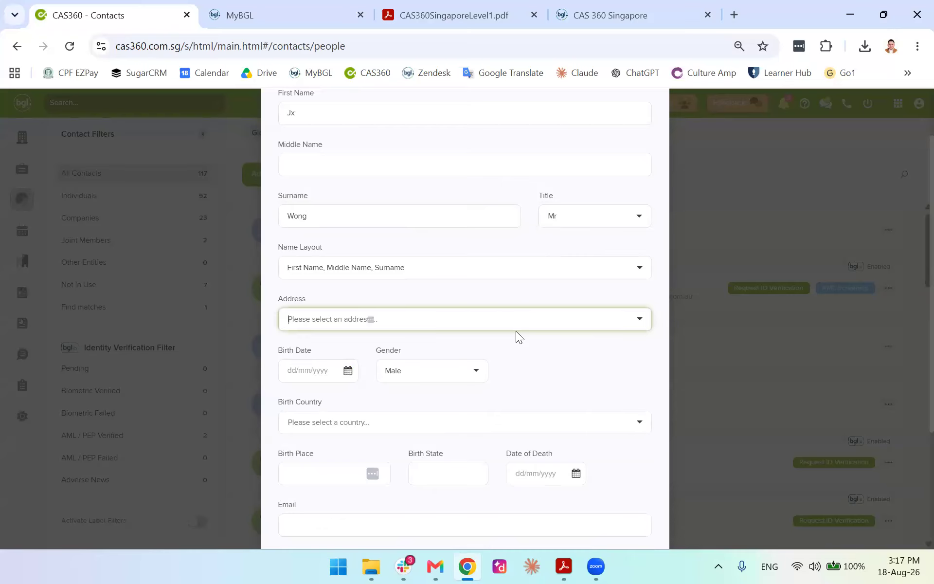
pyautogui.write('12')
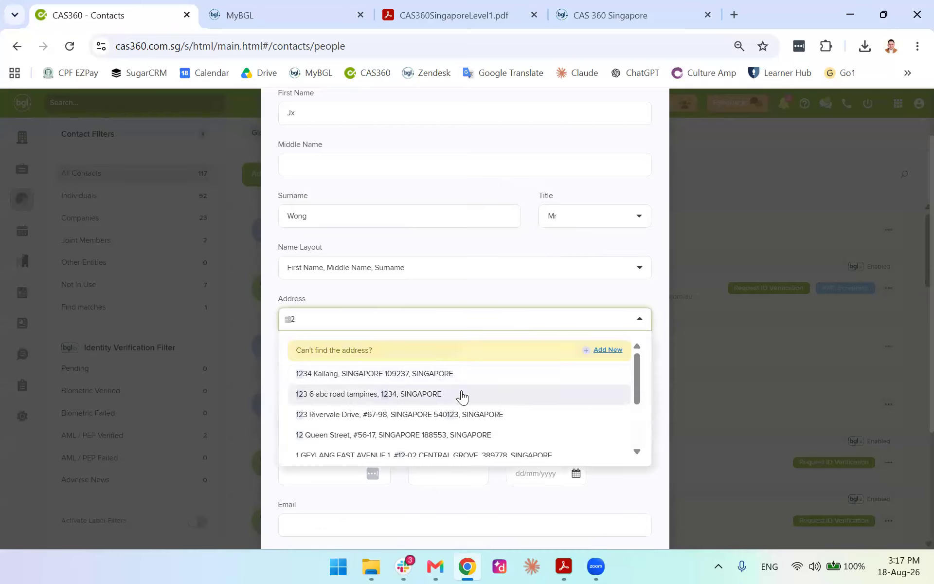
pyautogui.click(440, 413)
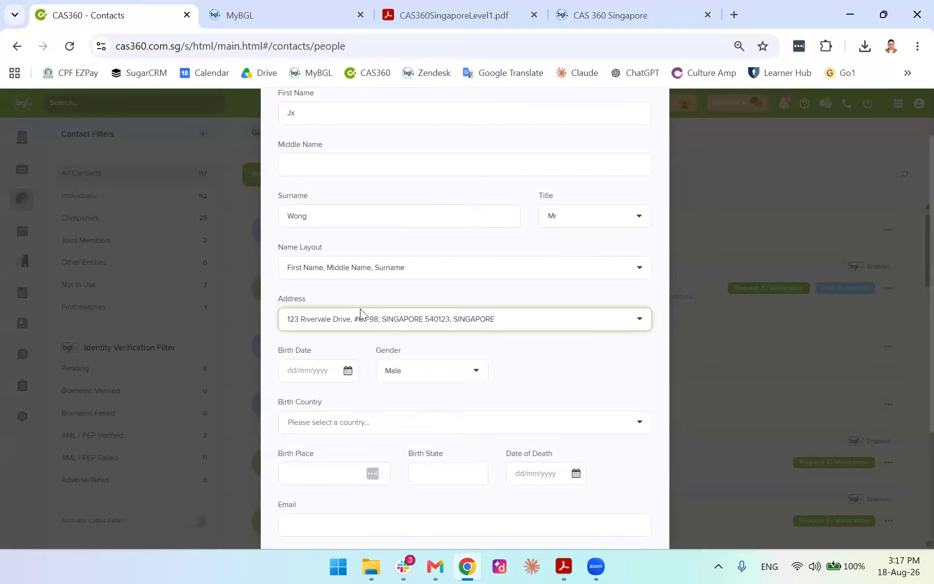
pyautogui.scroll(2, 387, 285)
pyautogui.scroll(-5, 359, 286)
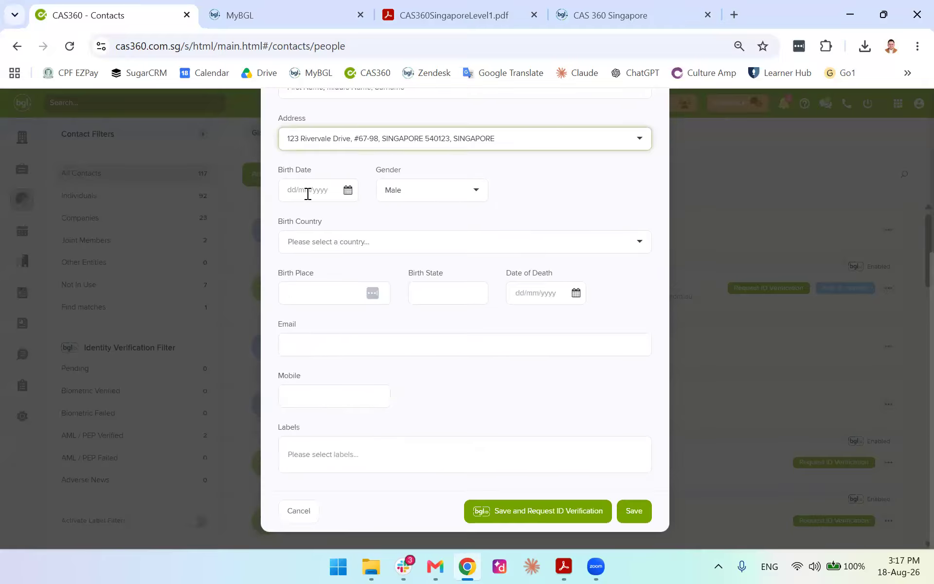
# Set the birth date to 03/07/2003
pyautogui.click(348, 191)
pyautogui.click(382, 233)
pyautogui.scroll(6, 352, 282)
pyautogui.scroll(15, 350, 314)
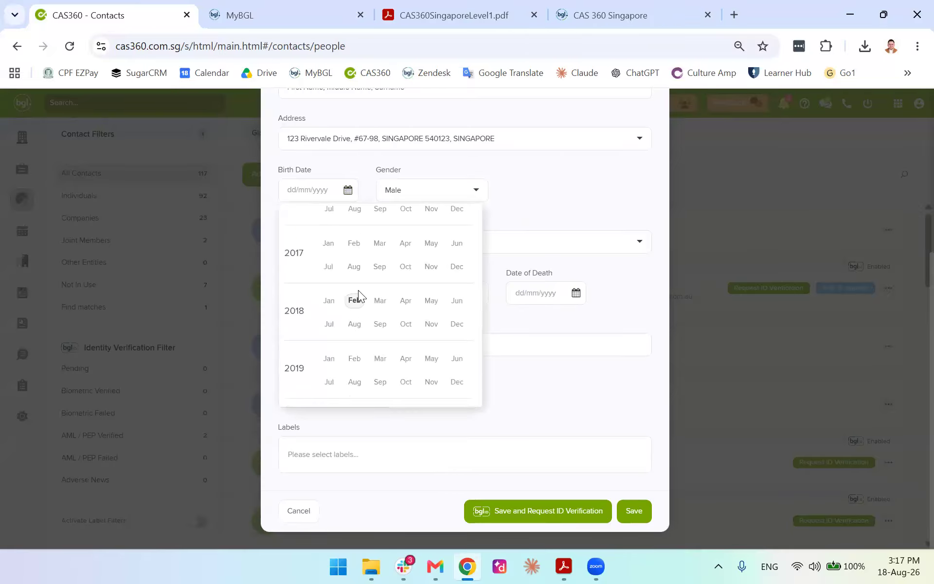
pyautogui.scroll(3, 359, 293)
pyautogui.click(335, 261)
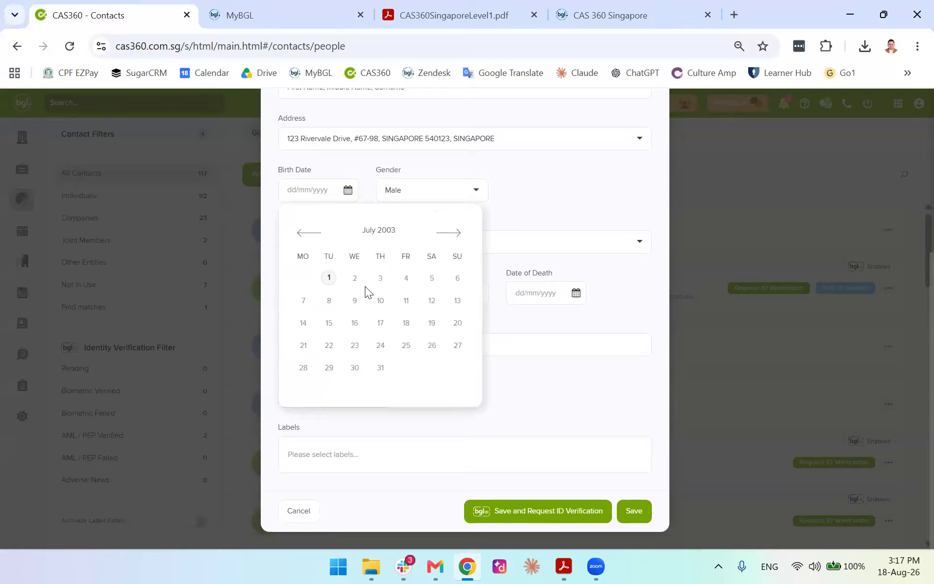
pyautogui.click(380, 277)
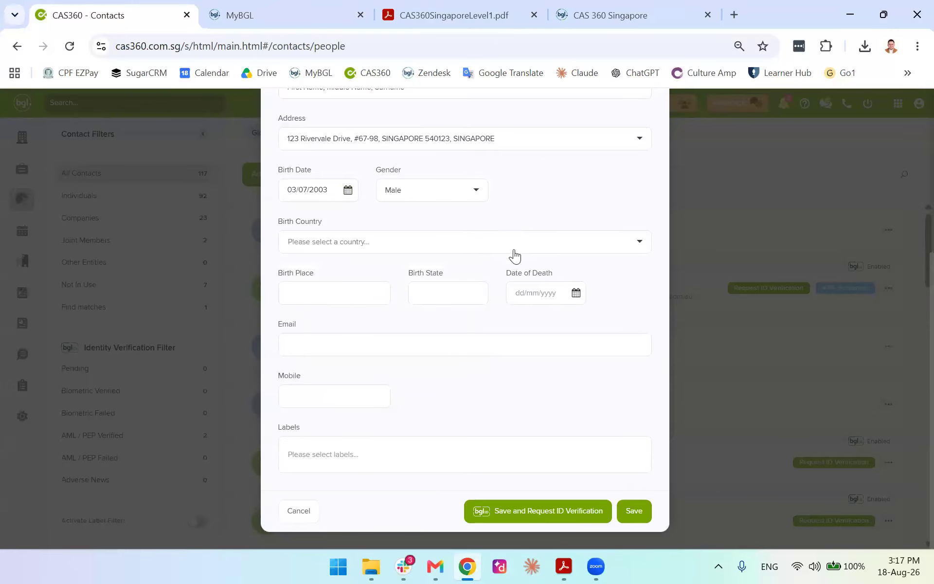
# Set Singapore as birth country, fill in the email and mobile number, and save
pyautogui.click(415, 246)
pyautogui.write('singapore')
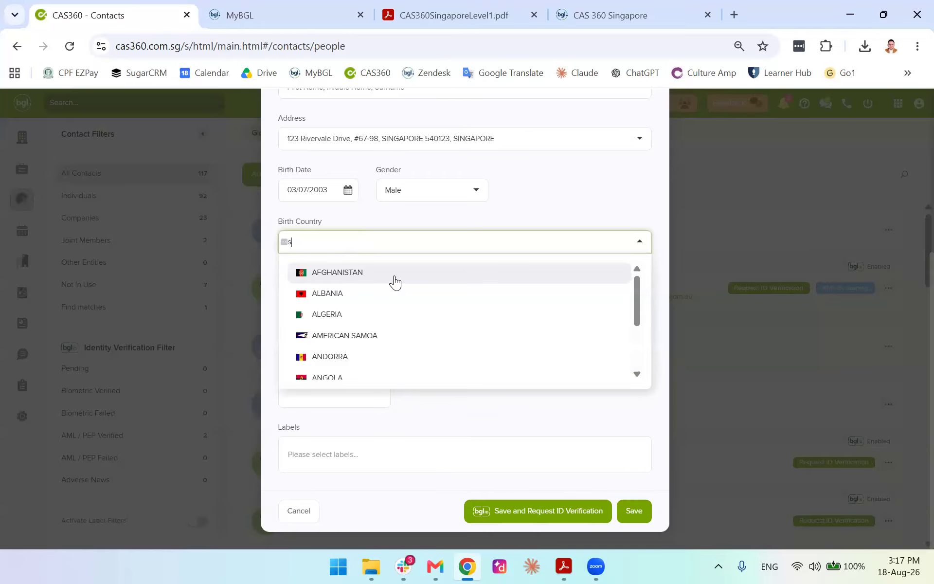
pyautogui.press('Return')
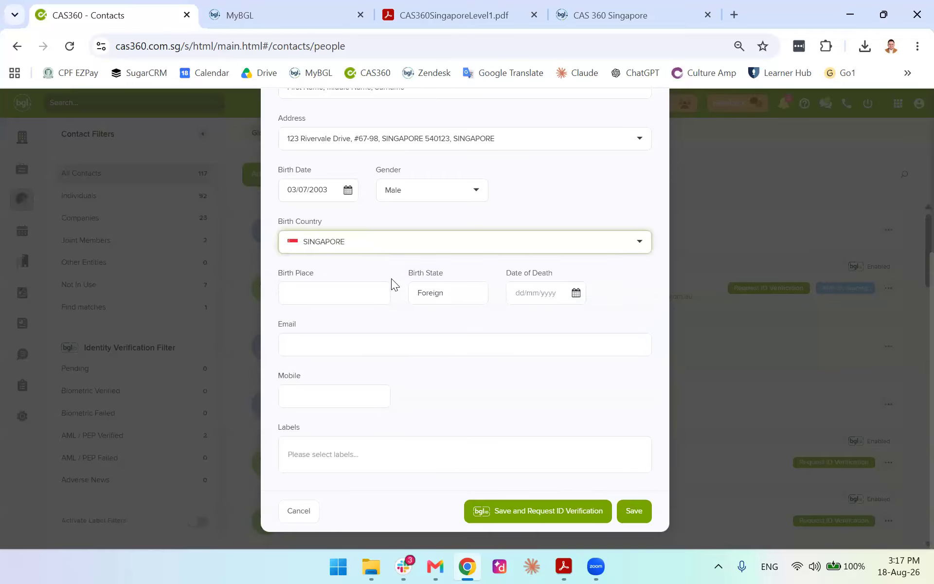
pyautogui.click(504, 307)
pyautogui.click(472, 350)
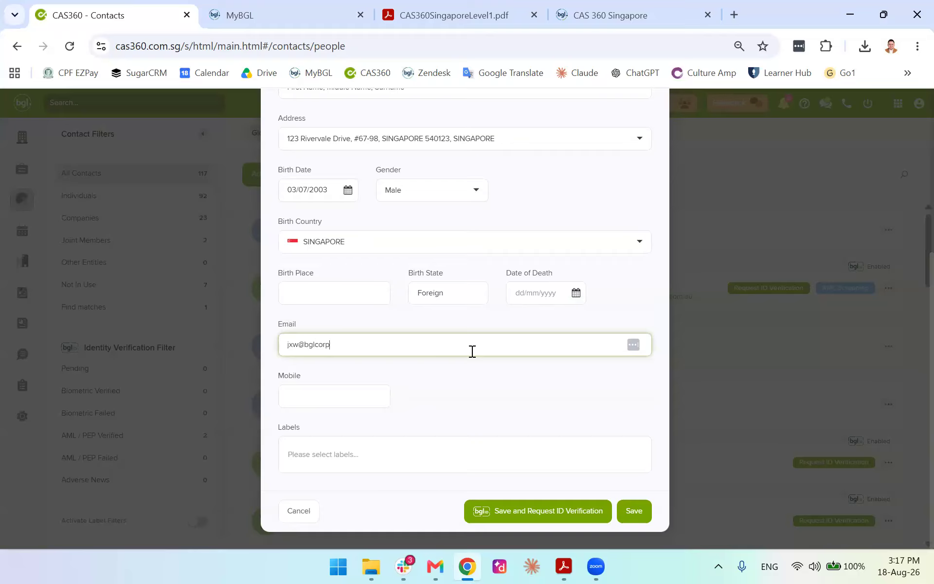
pyautogui.press('Tab')
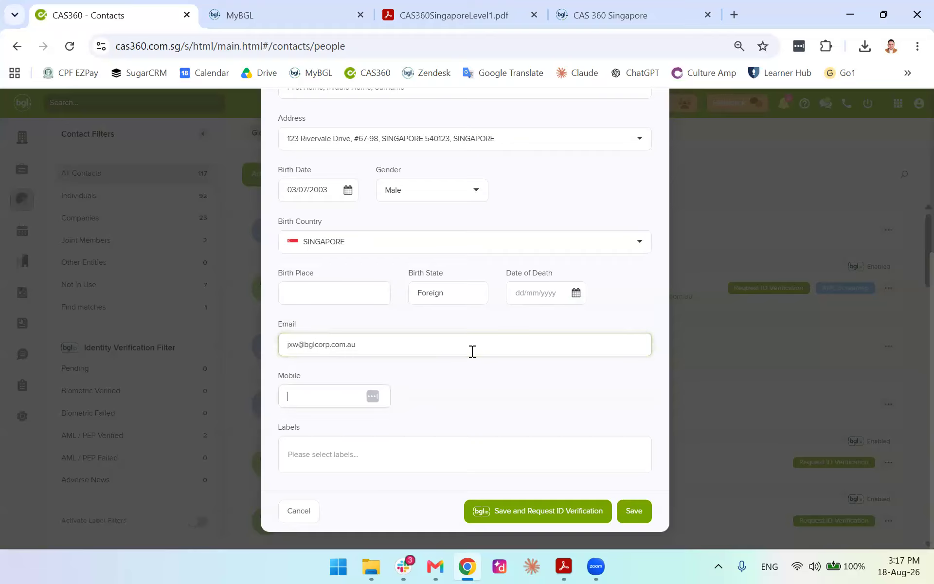
pyautogui.write('346537457')
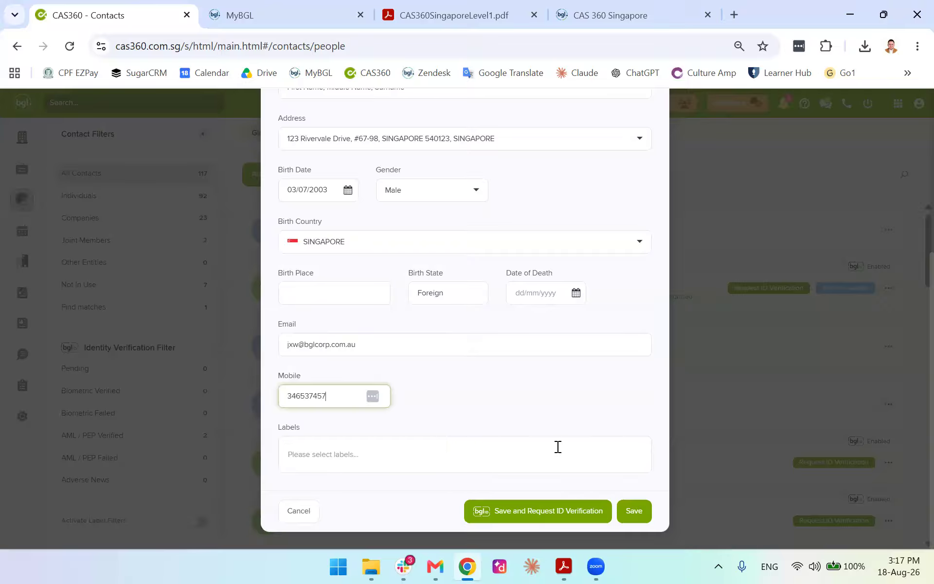
pyautogui.click(627, 511)
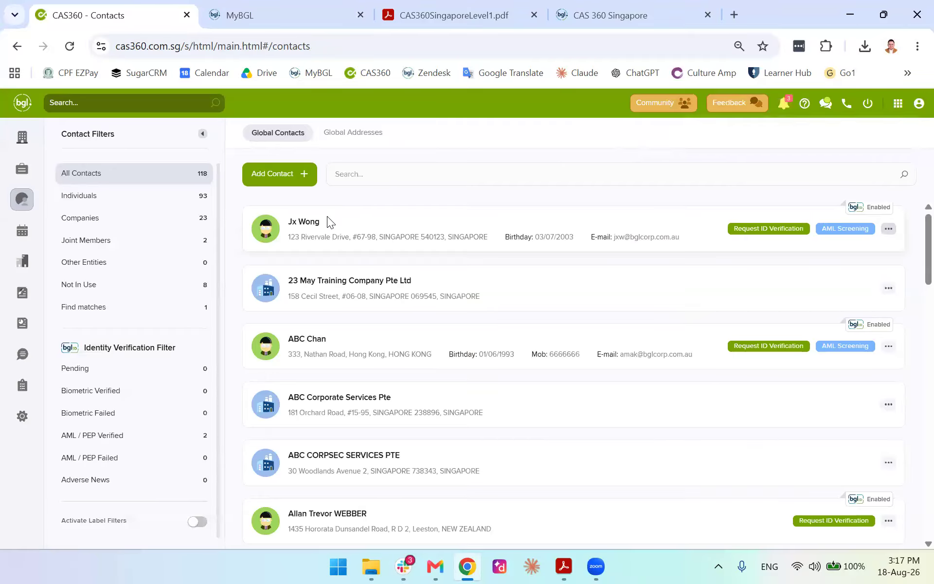
# Open the new contact's record and view its personal, contact, identification and licences sections
pyautogui.click(311, 225)
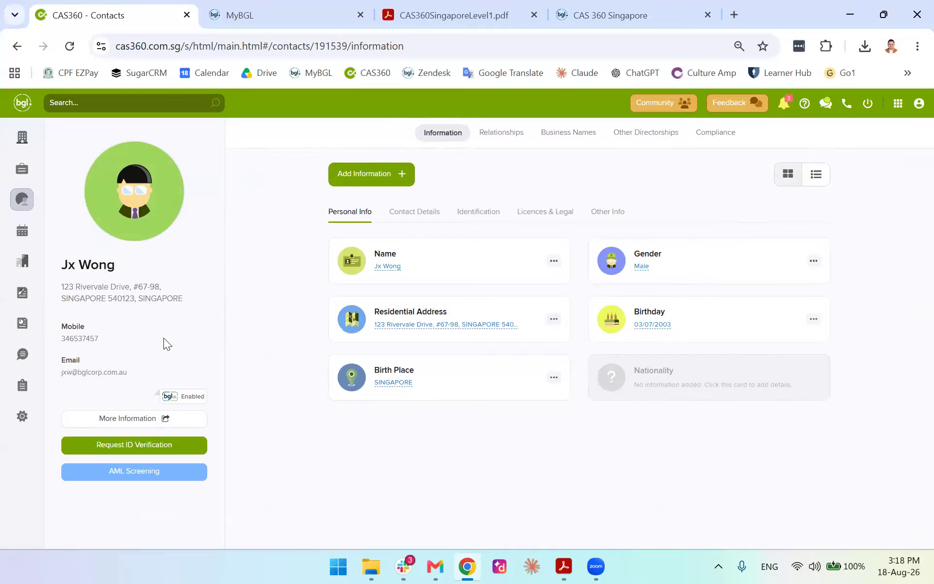
pyautogui.moveTo(215, 429); pyautogui.dragTo(352, 445)
pyautogui.click(348, 444)
pyautogui.click(412, 217)
pyautogui.click(358, 213)
pyautogui.click(485, 212)
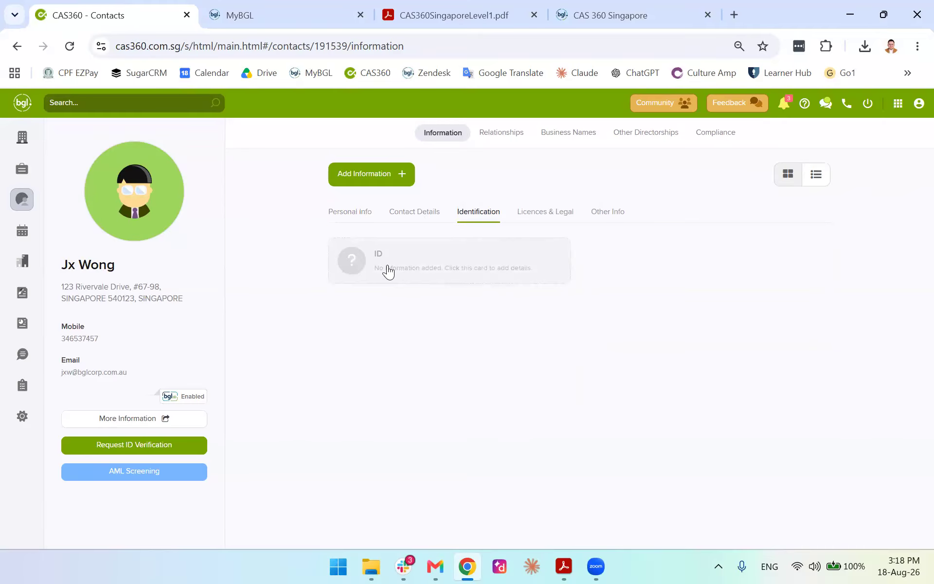
pyautogui.click(533, 220)
# Look through the Relationships, Other Directorships and Compliance tabs, then return to Information
pyautogui.click(518, 141)
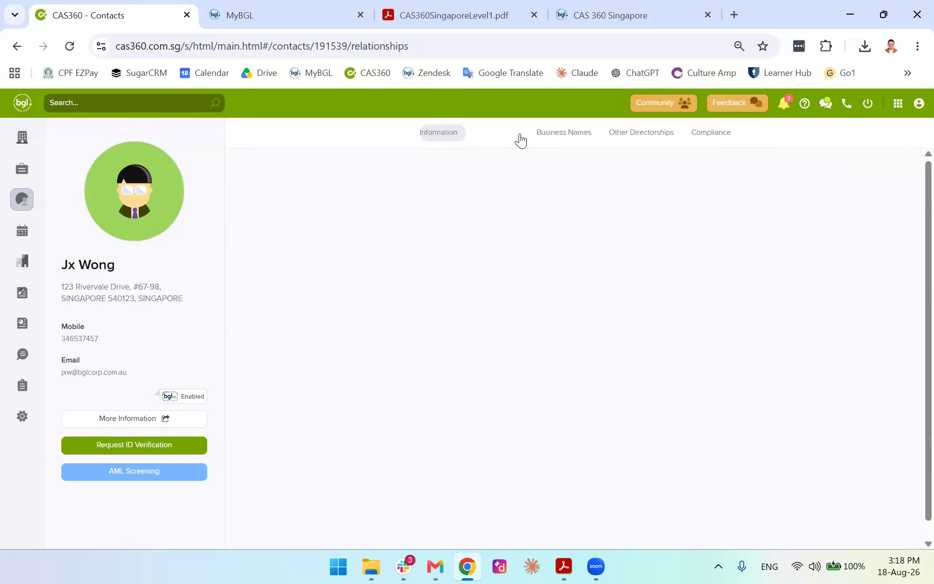
pyautogui.click(638, 138)
pyautogui.moveTo(643, 134); pyautogui.dragTo(660, 134)
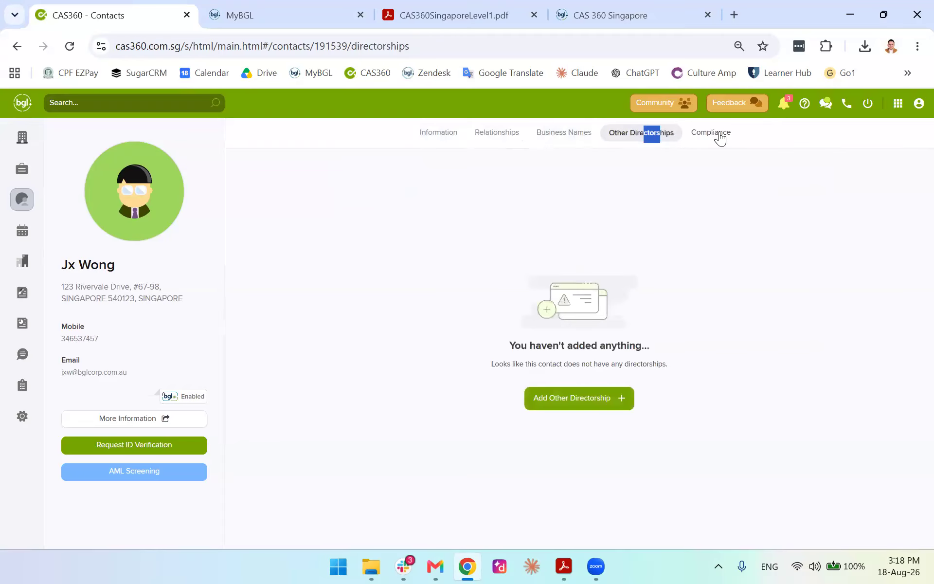
pyautogui.click(720, 137)
pyautogui.click(431, 133)
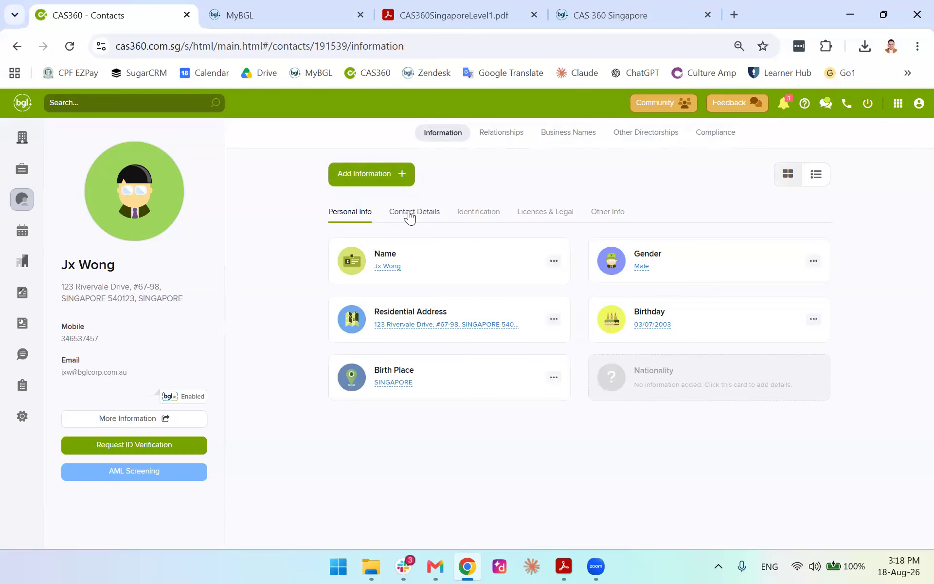
# Recheck the information sections and open, then cancel, the Professional ID Numbers form
pyautogui.click(411, 217)
pyautogui.click(478, 215)
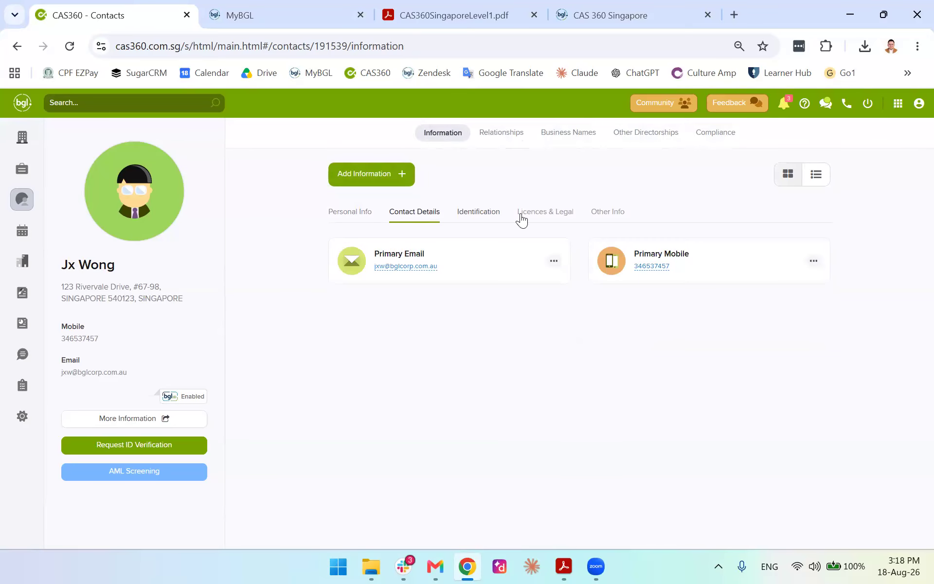
pyautogui.click(608, 212)
pyautogui.click(355, 180)
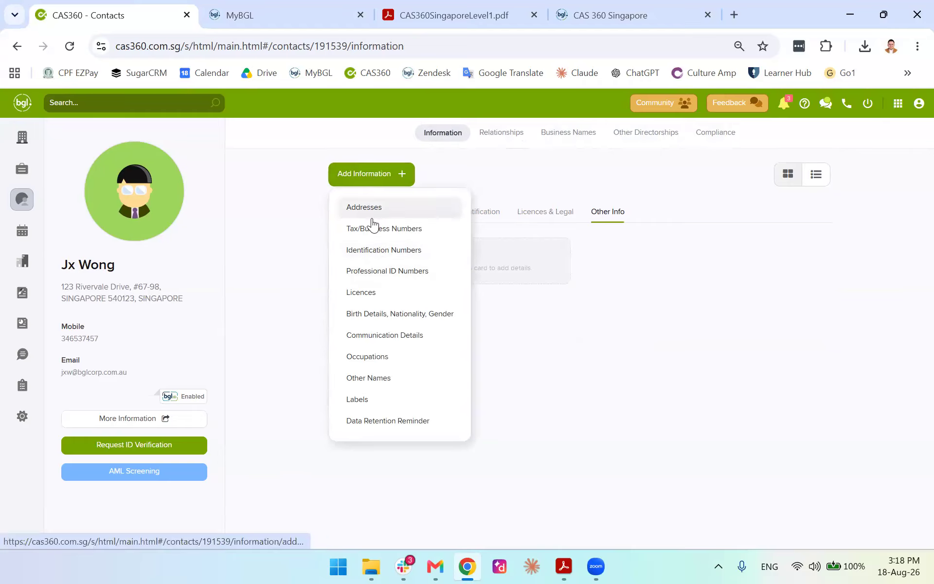
pyautogui.click(392, 269)
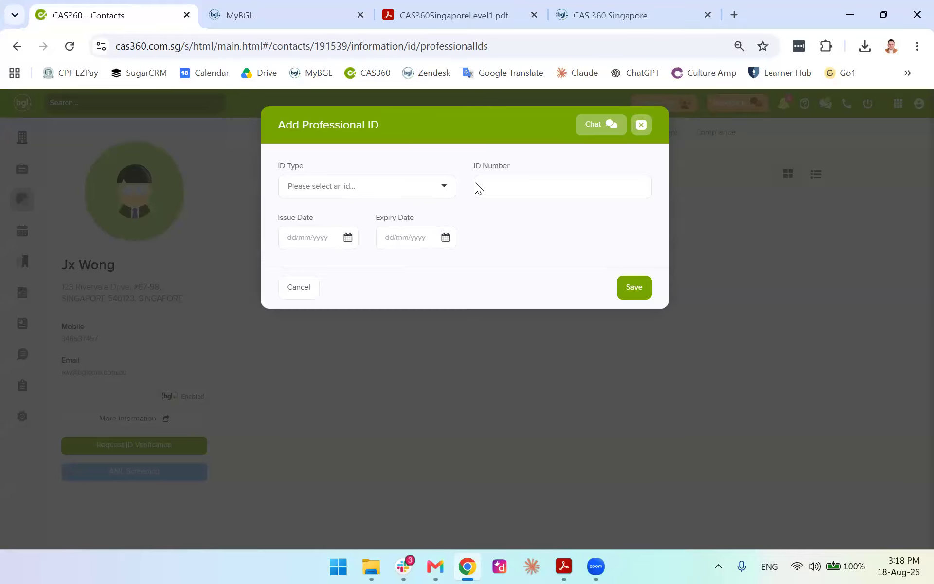
pyautogui.click(641, 126)
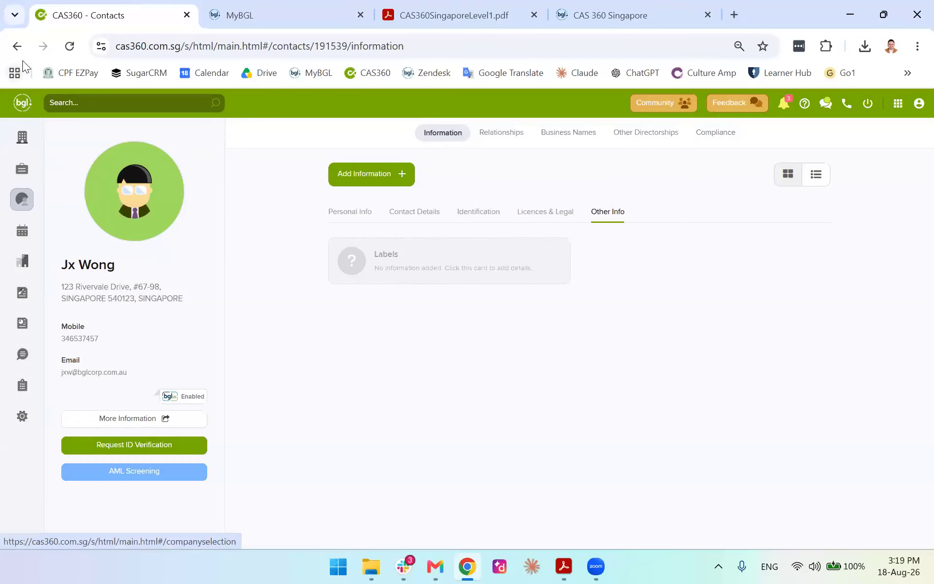
pyautogui.click(22, 199)
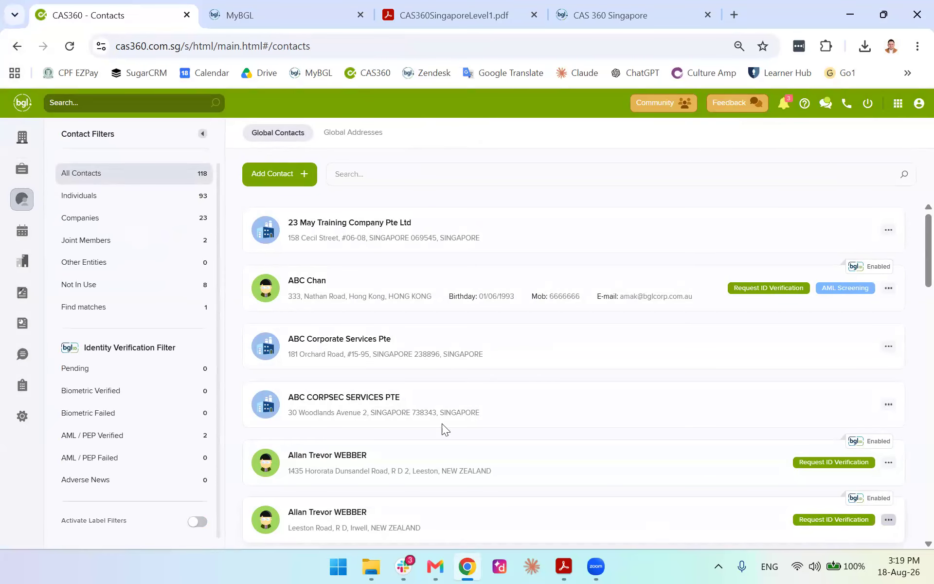
# Glance at Global Addresses, then reload the Global Contacts list, now counting 118 contacts
pyautogui.click(342, 137)
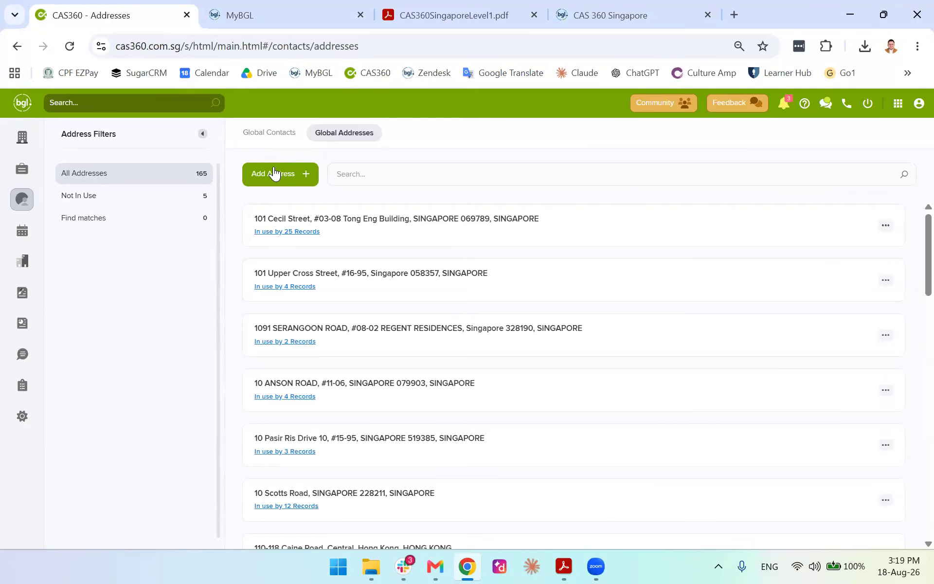
pyautogui.click(277, 138)
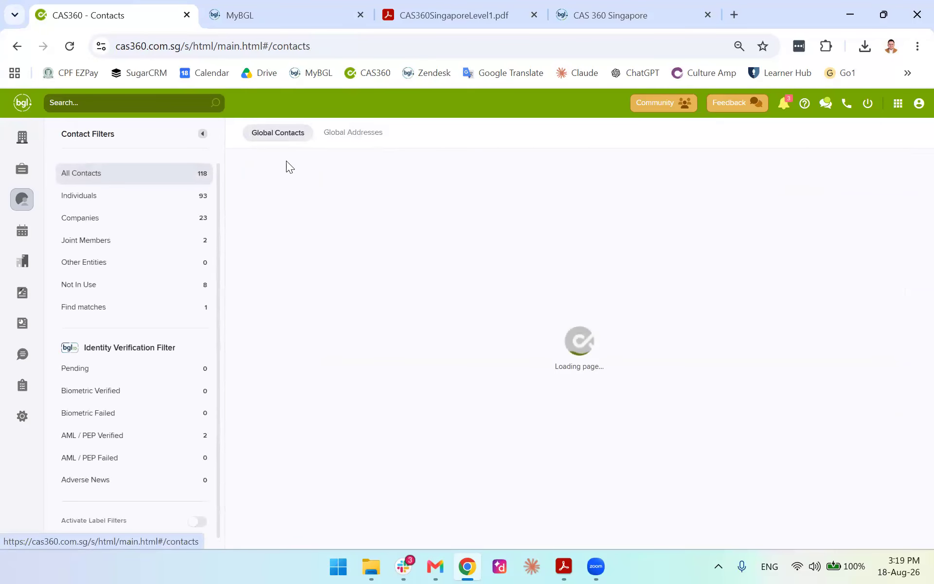
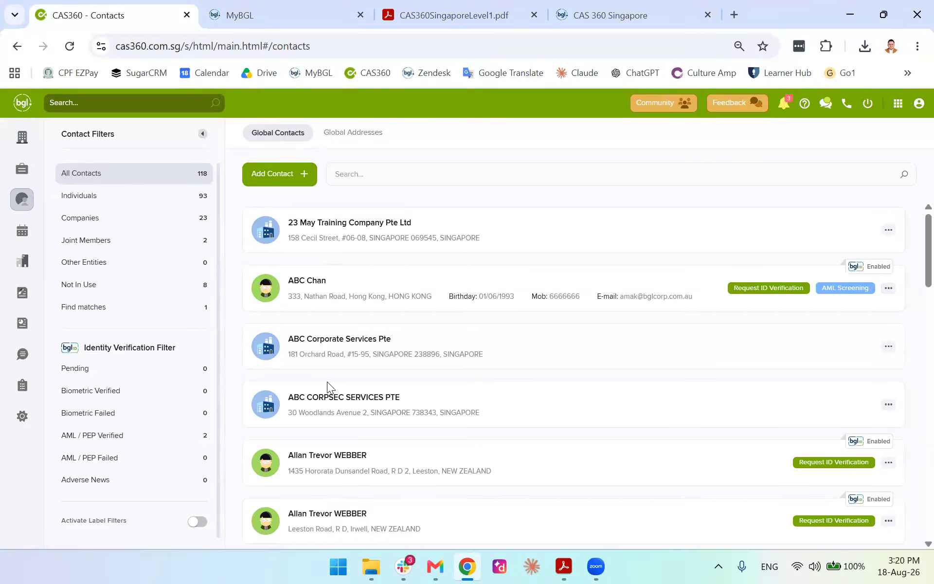
# Search Global Contacts for the contact's name, open the found record, then return to the list
pyautogui.click(409, 176)
pyautogui.write('jx wong')
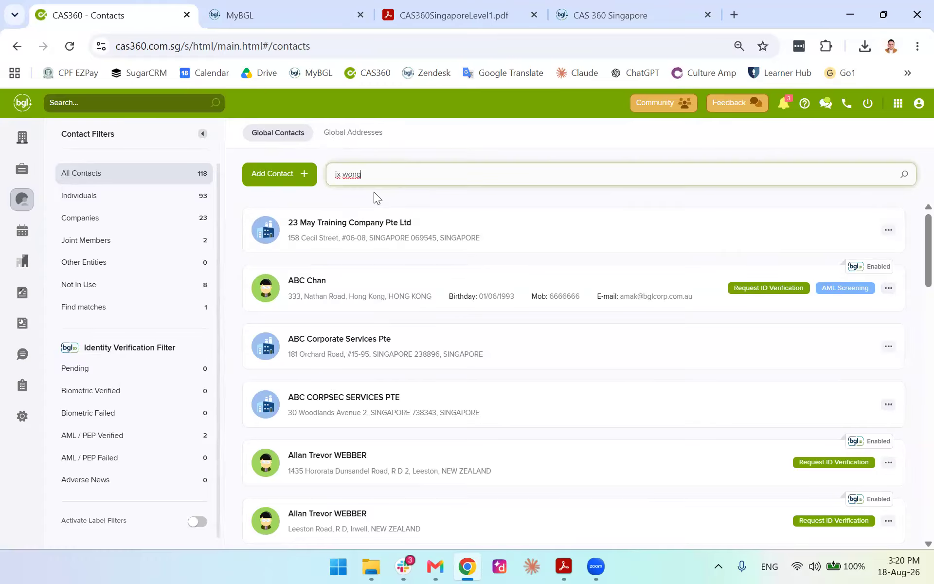
pyautogui.press('Return')
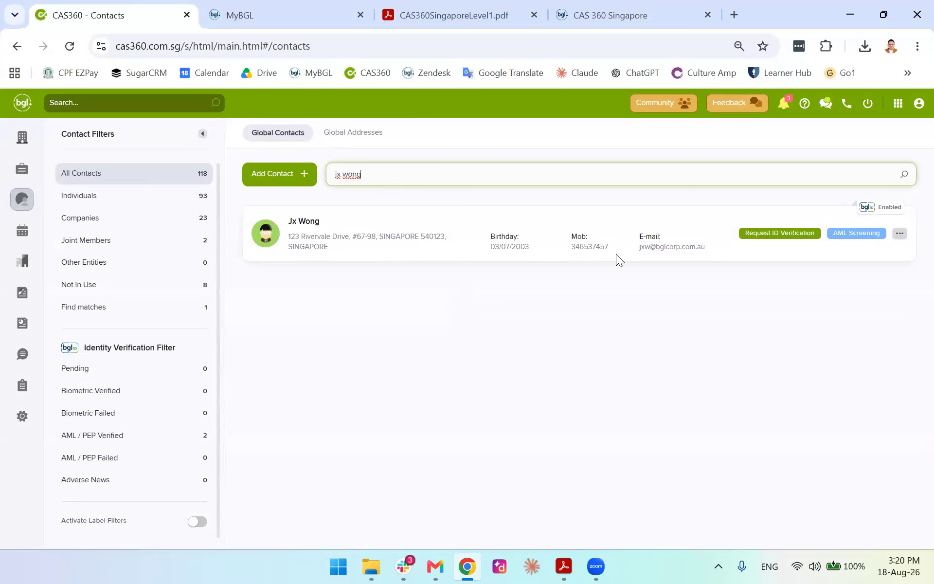
pyautogui.click(900, 235)
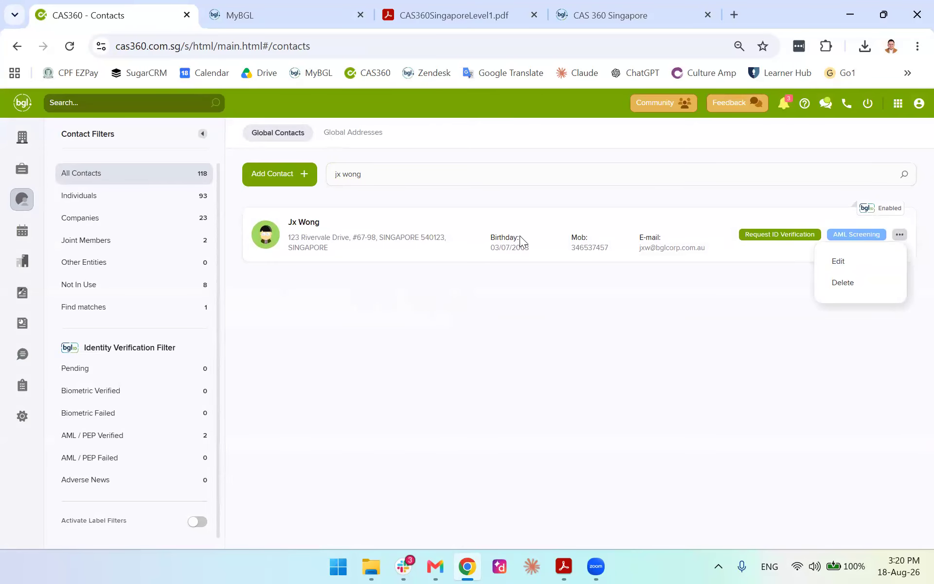
pyautogui.click(844, 262)
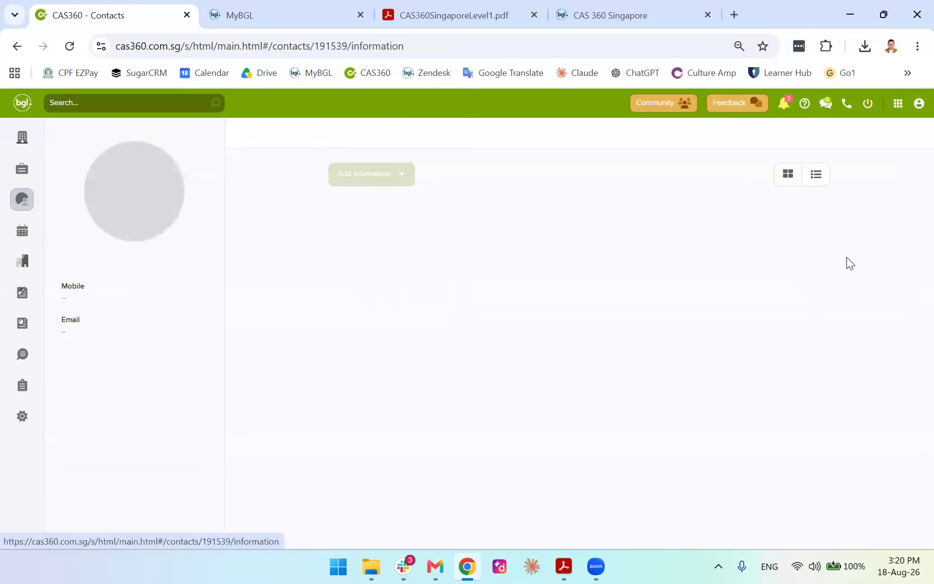
pyautogui.click(22, 199)
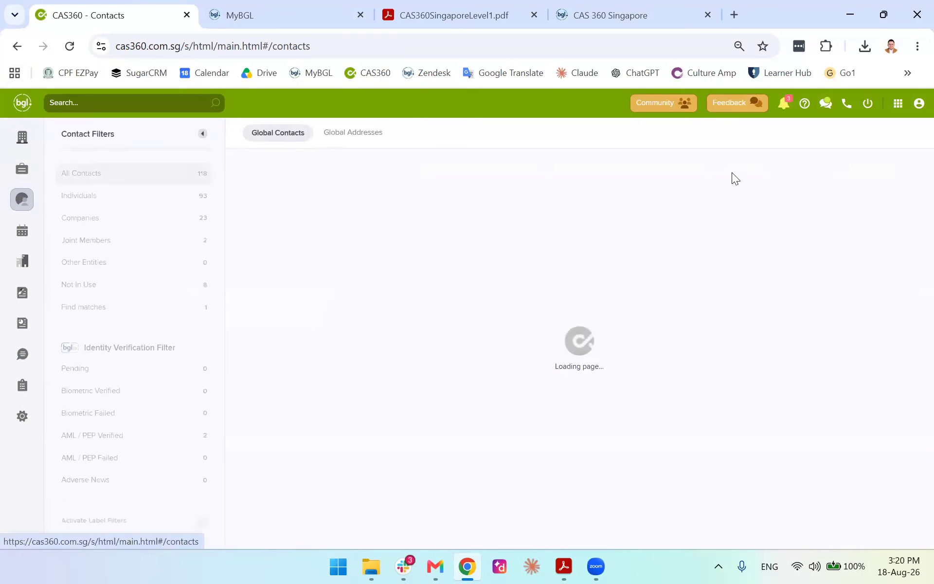
# Search for the contact again, open their personal information page and start editing the name
pyautogui.click(669, 173)
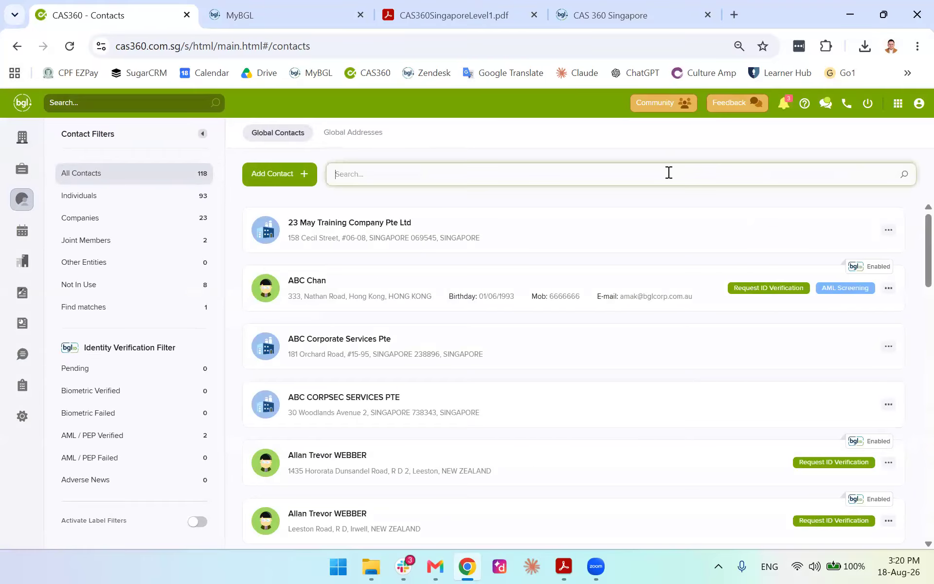
pyautogui.write('jx wong')
pyautogui.press('Return')
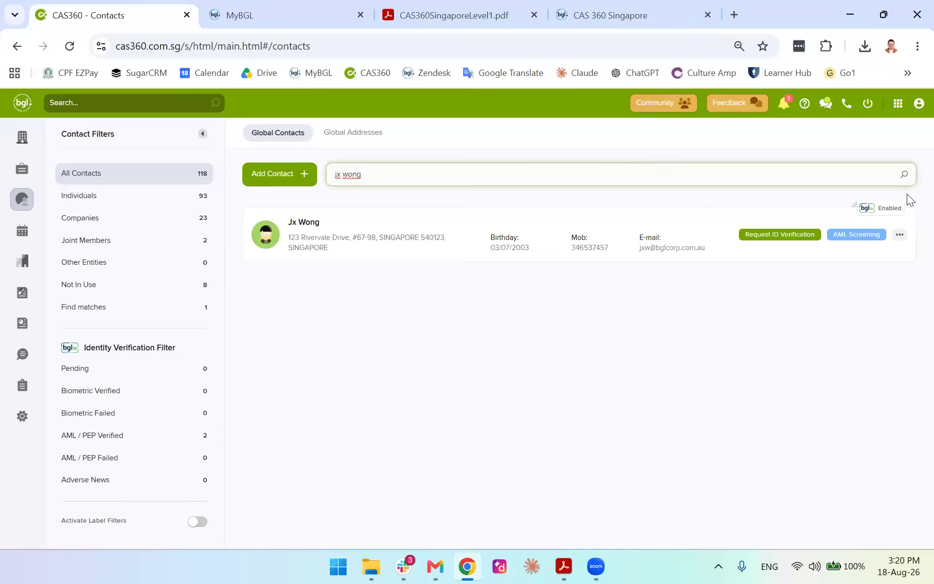
pyautogui.click(901, 234)
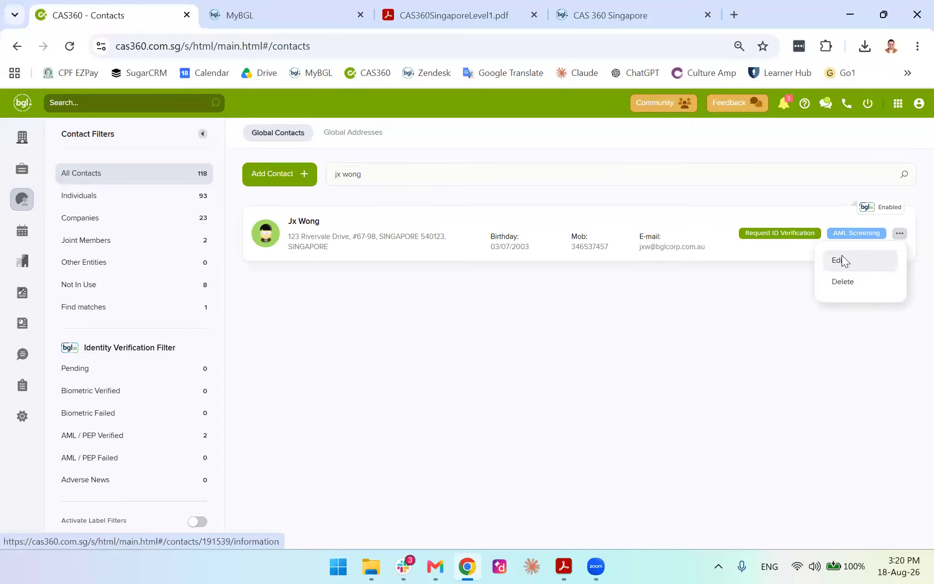
pyautogui.click(842, 261)
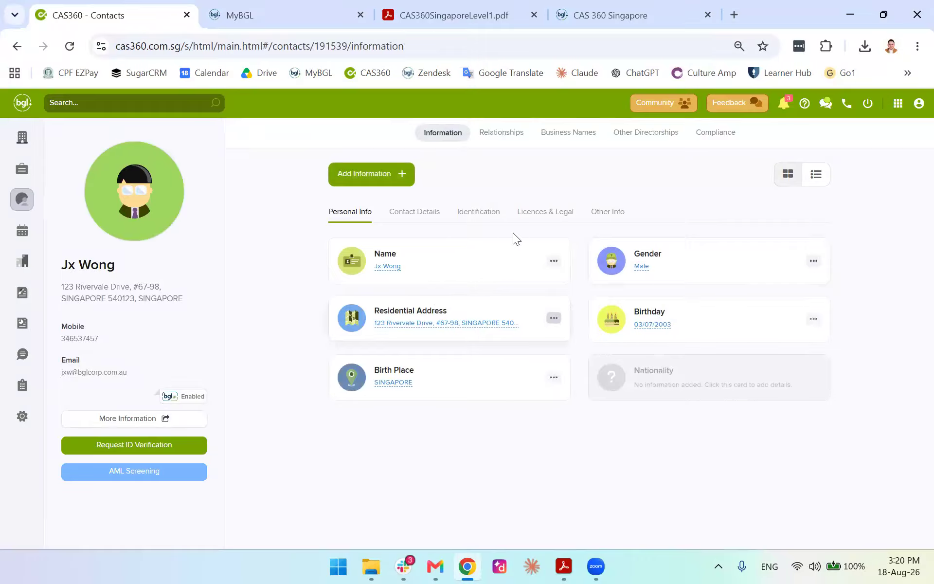
pyautogui.click(387, 268)
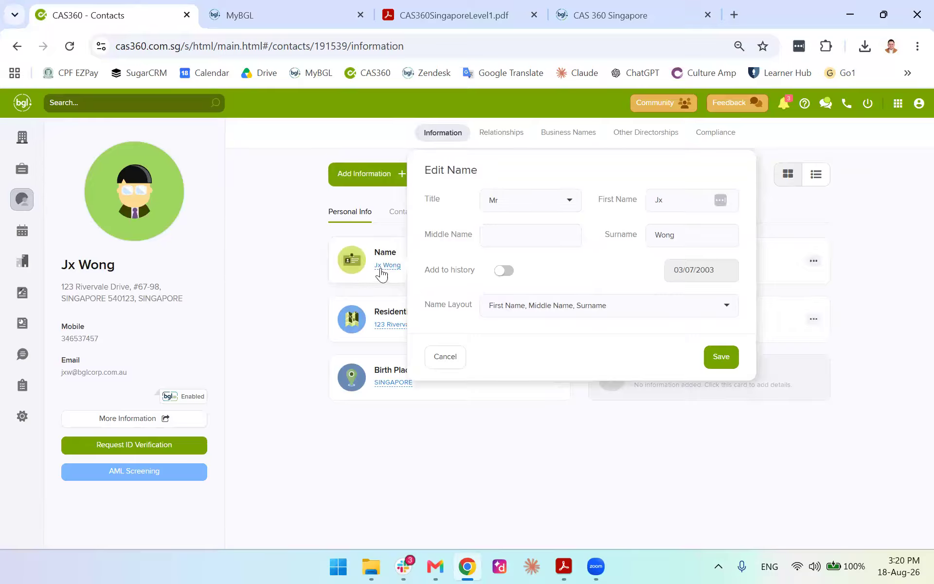
# Correct the contact's surname and save the name
pyautogui.click(689, 205)
pyautogui.click(707, 226)
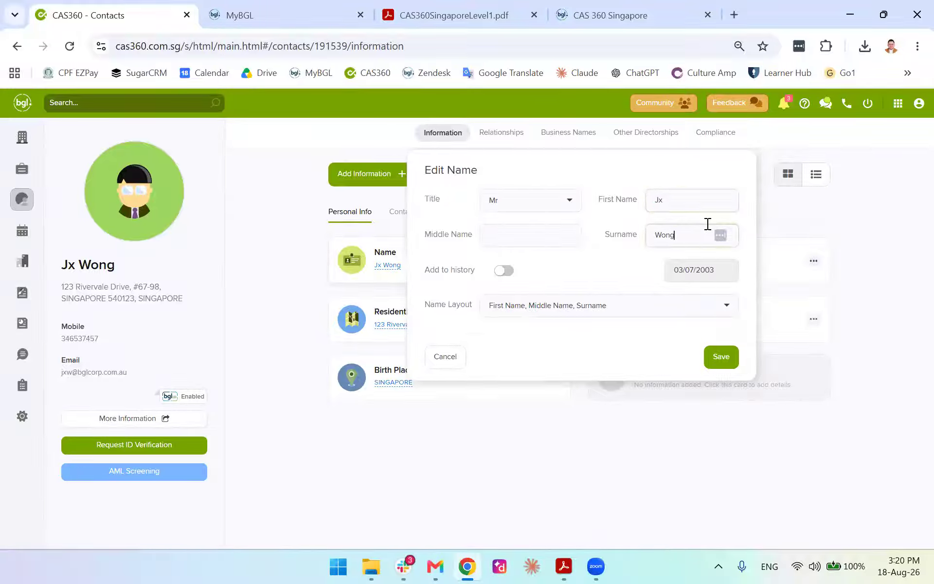
pyautogui.press('BackSpace')
pyautogui.press('BackSpace')
pyautogui.press('BackSpace')
pyautogui.press('BackSpace')
pyautogui.write('On')
pyautogui.click(719, 357)
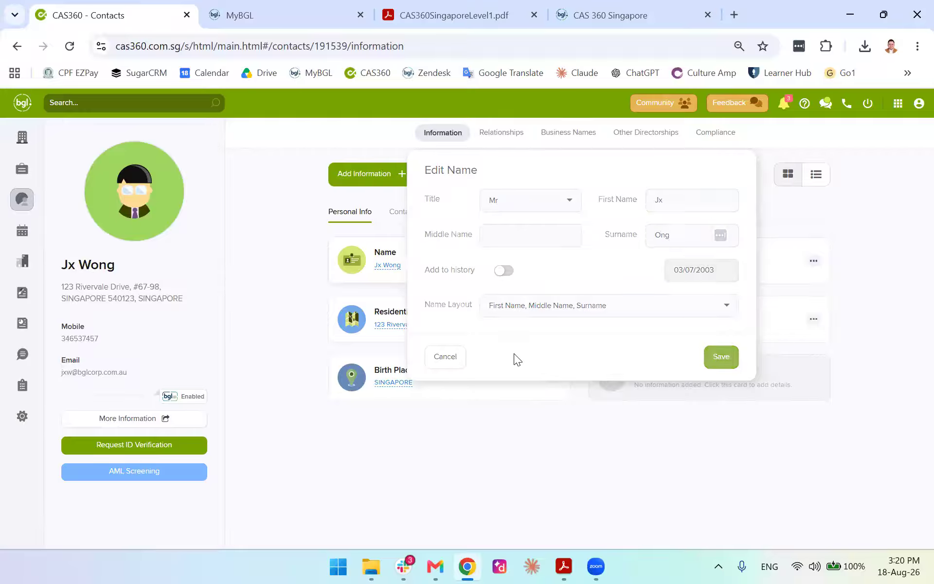
# Open the residential address editor, look through the address choices, and close it unchanged
pyautogui.click(389, 324)
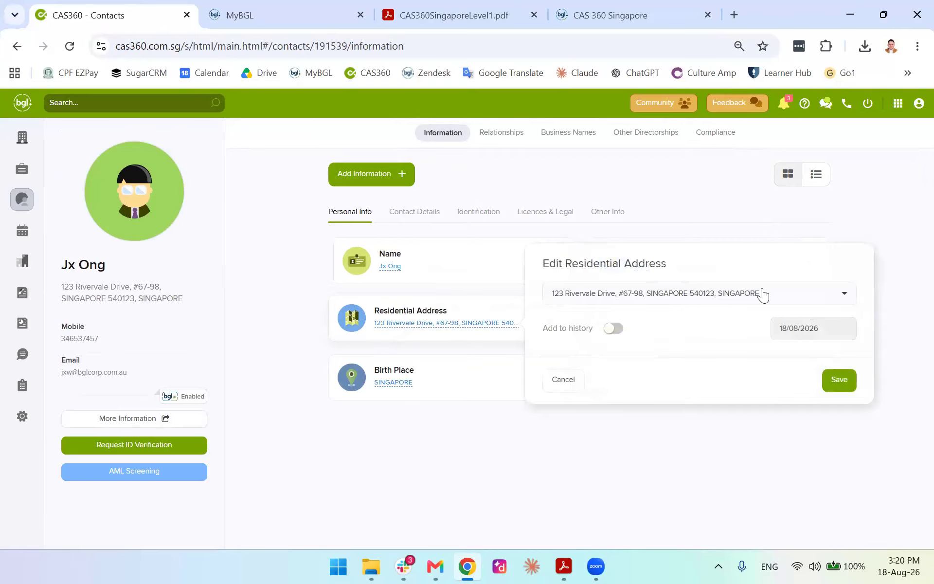
pyautogui.click(762, 294)
pyautogui.click(686, 331)
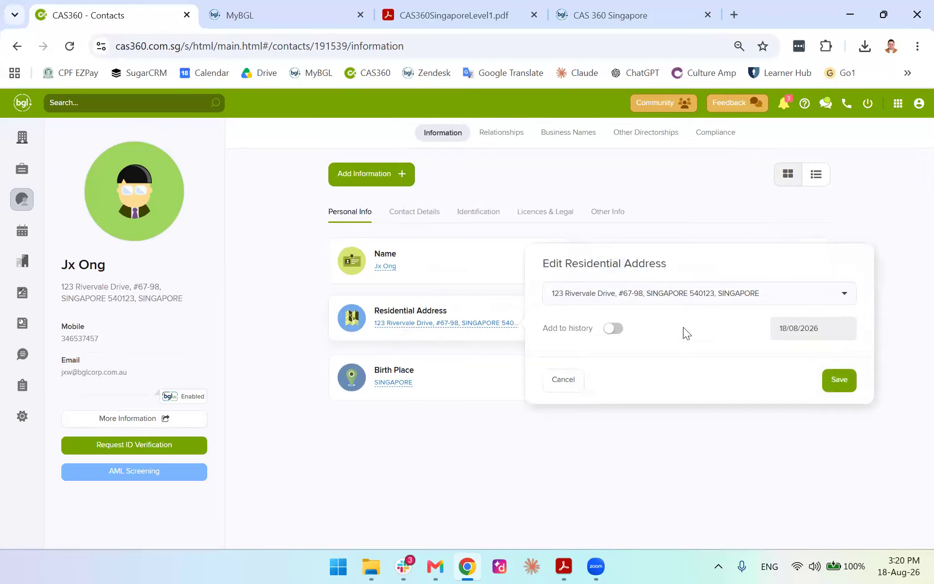
pyautogui.click(807, 294)
pyautogui.click(787, 299)
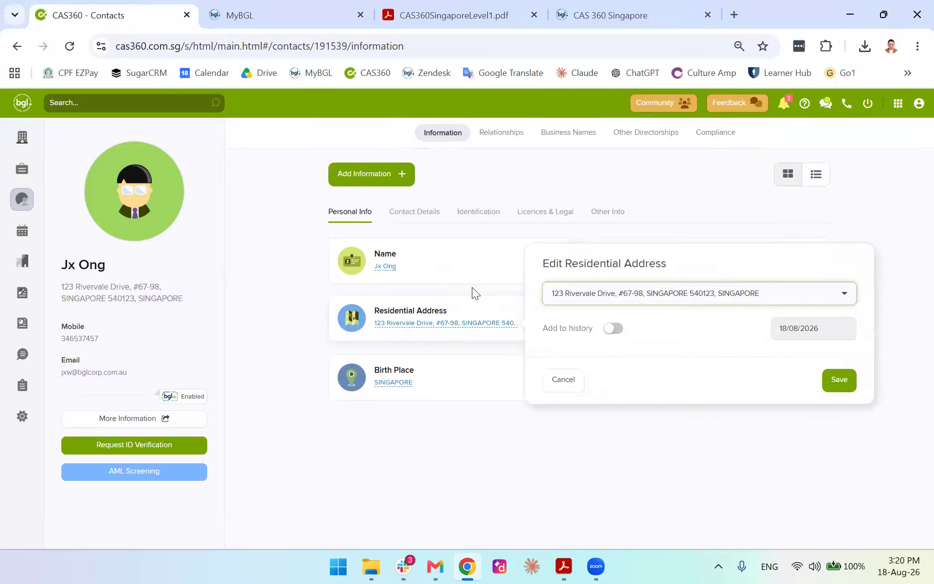
pyautogui.click(472, 287)
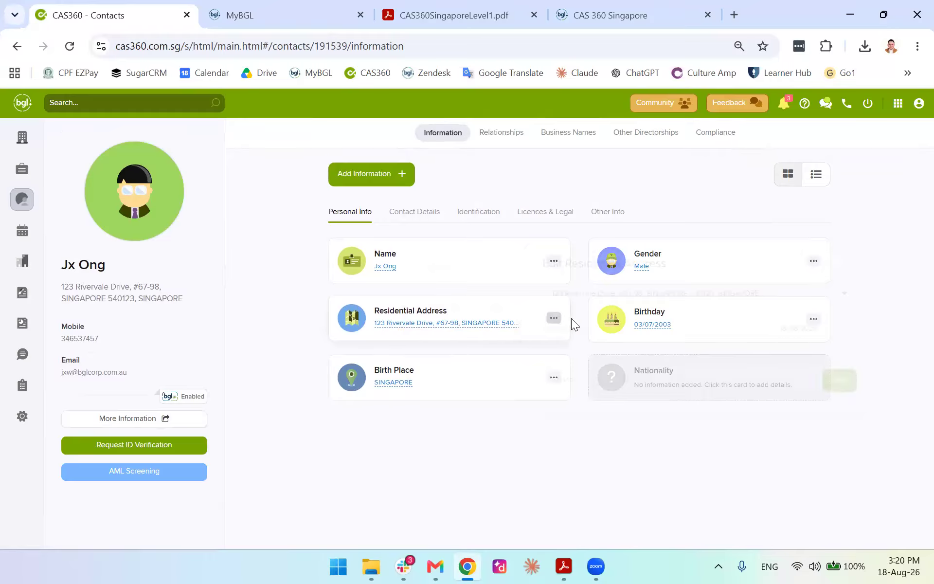
pyautogui.click(647, 294)
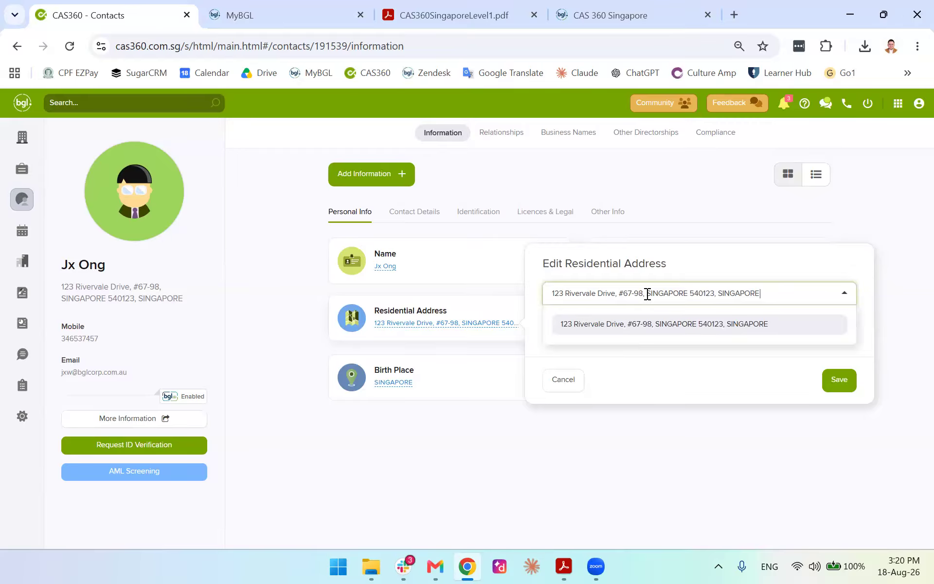
pyautogui.click(647, 294)
pyautogui.press('super')
pyautogui.click(750, 178)
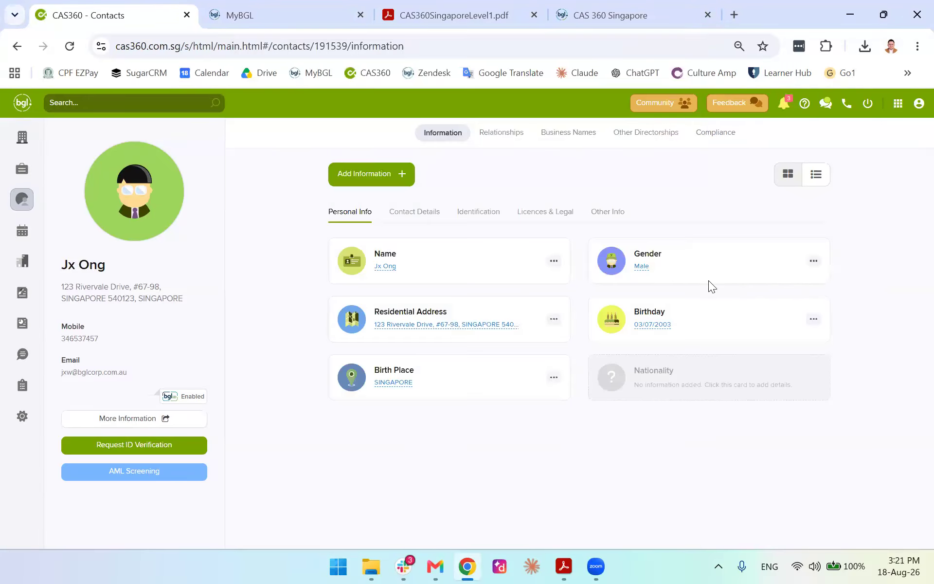
# Try saving the residential address with Add to history, then dismiss the editor without saving
pyautogui.click(553, 319)
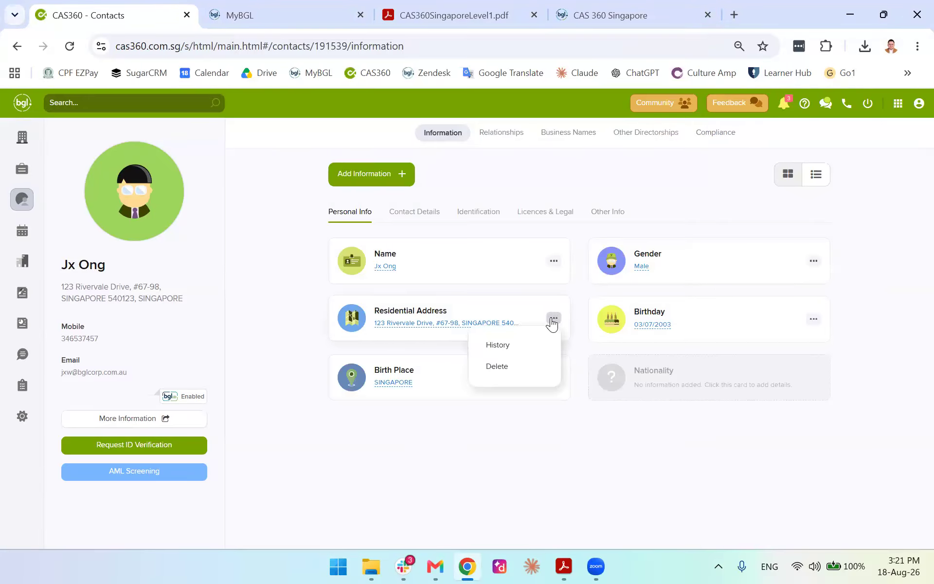
pyautogui.click(432, 324)
pyautogui.click(612, 329)
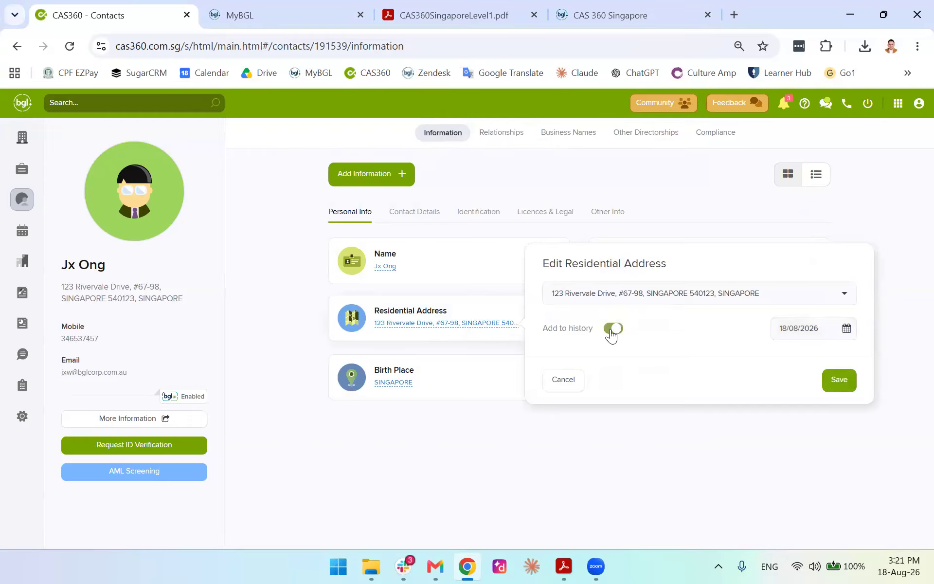
pyautogui.click(836, 380)
pyautogui.click(758, 292)
pyautogui.click(769, 293)
pyautogui.click(746, 292)
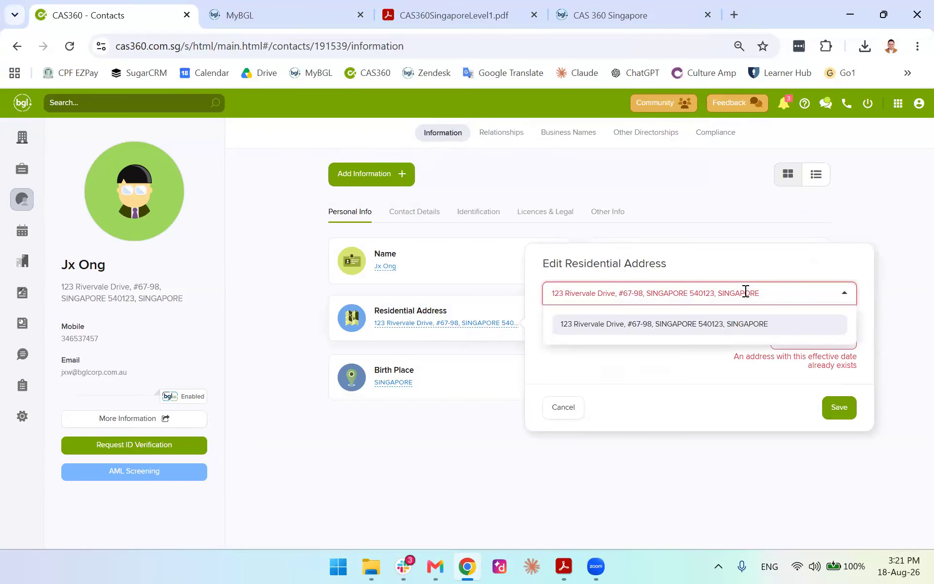
pyautogui.click(792, 295)
pyautogui.click(563, 408)
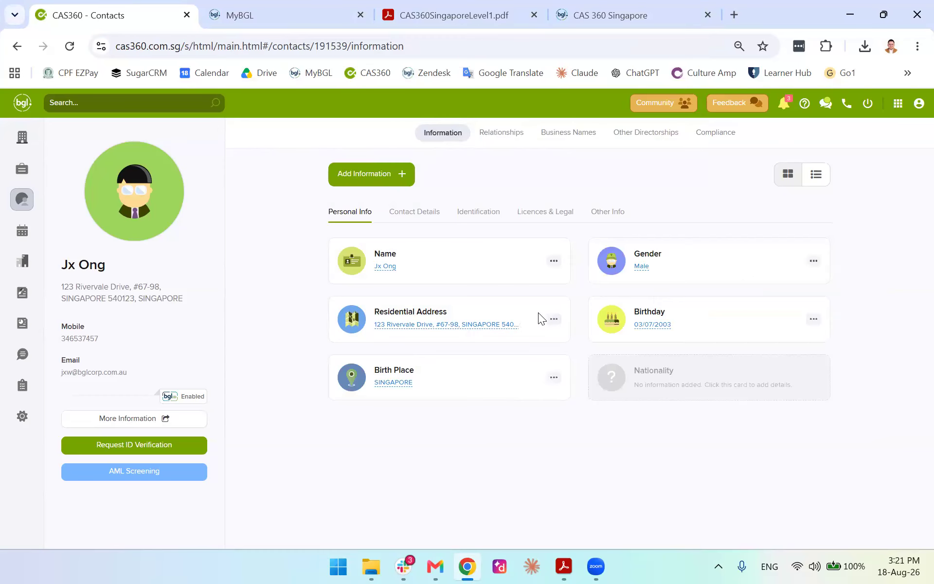
pyautogui.click(554, 319)
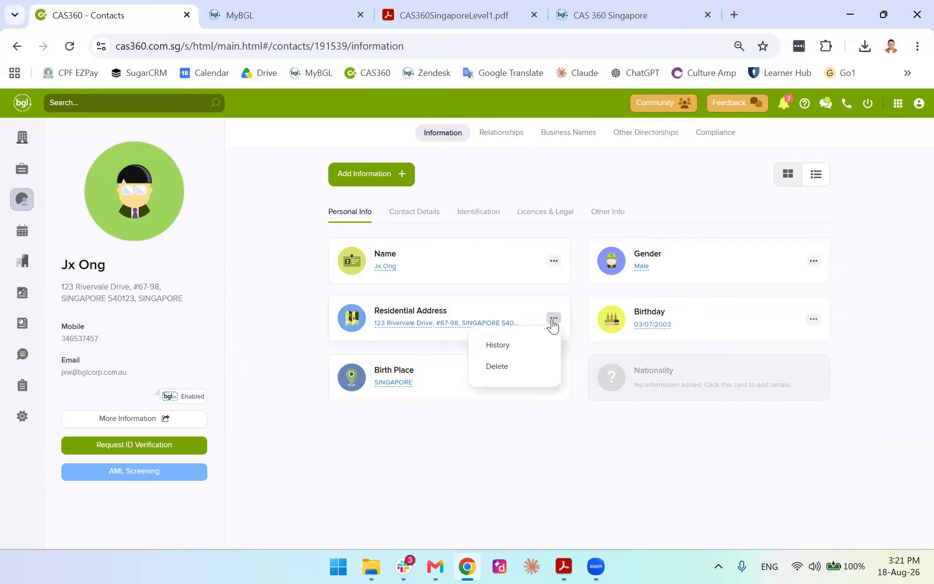
# In the residential address history, add an address found by searching '11', effective 11/08/2026, and save
pyautogui.click(497, 345)
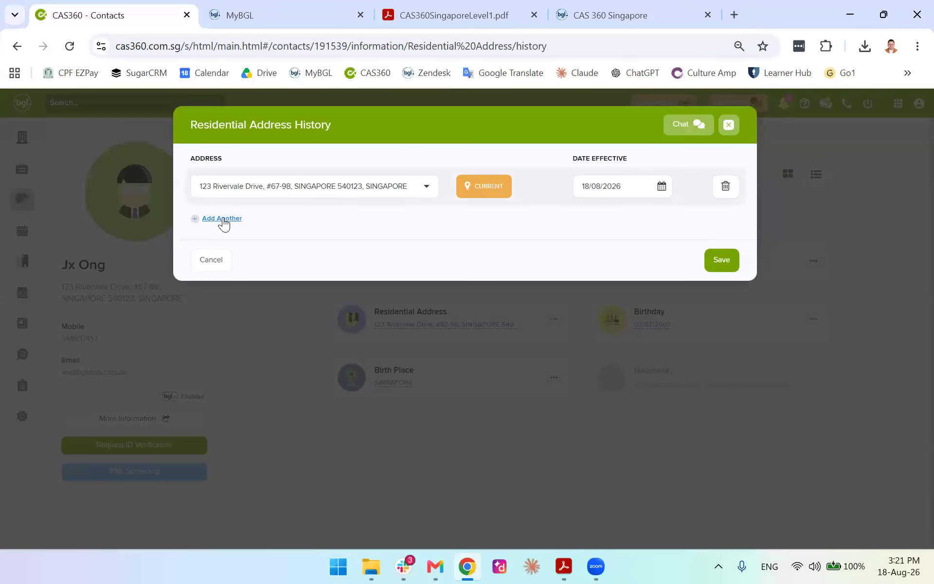
pyautogui.click(223, 219)
pyautogui.click(301, 232)
pyautogui.write('11')
pyautogui.click(299, 277)
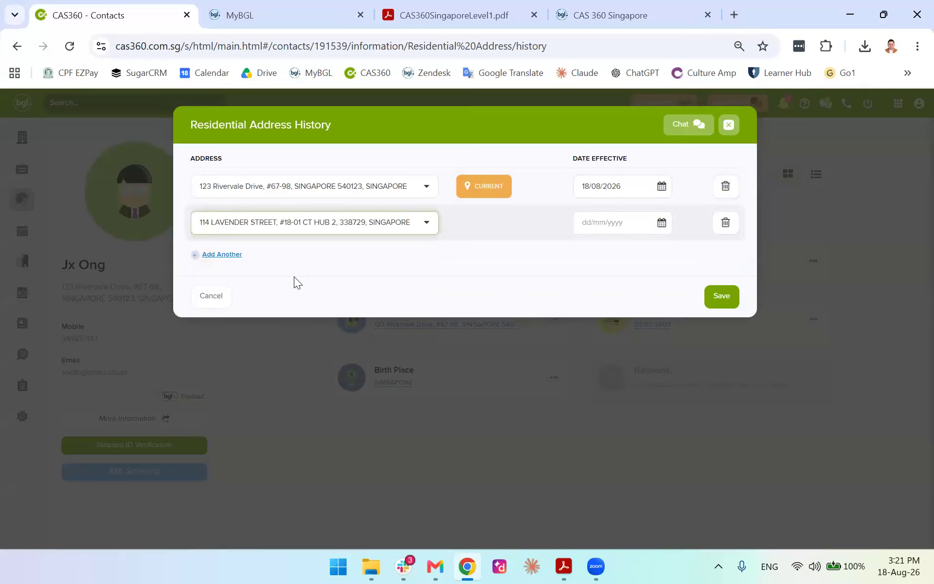
pyautogui.click(621, 223)
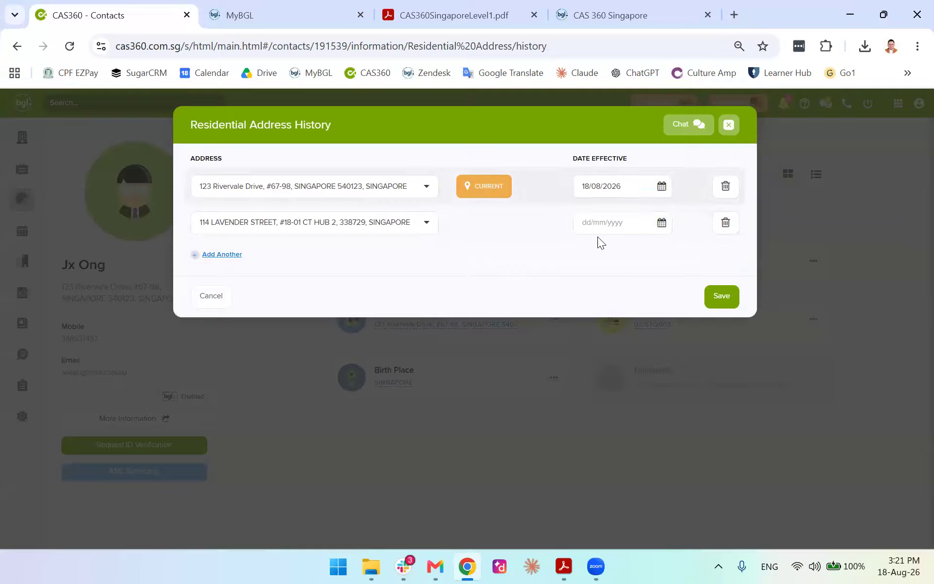
pyautogui.click(663, 224)
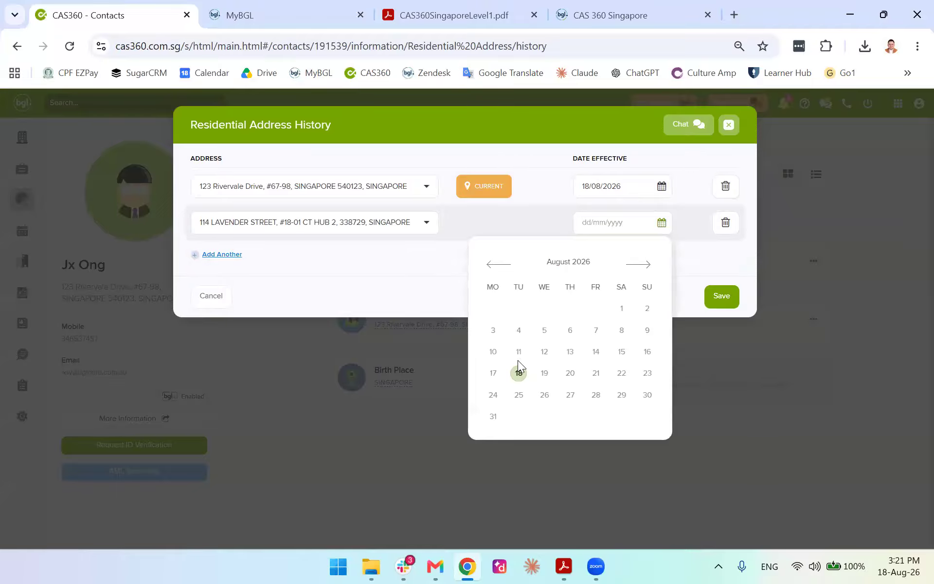
pyautogui.click(519, 351)
pyautogui.click(723, 298)
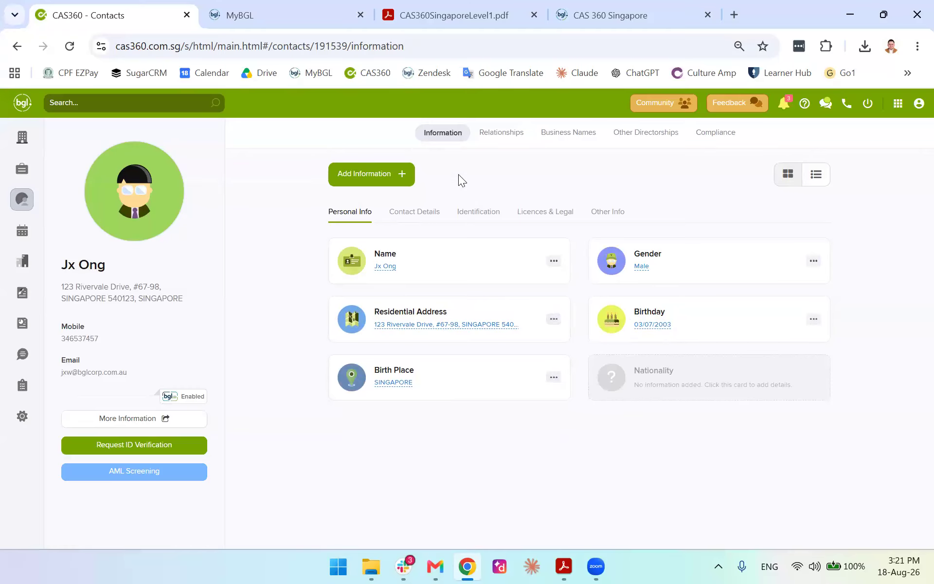
# Overwrite the Primary Mobile number in Contact Details with the new number and save it
pyautogui.click(426, 220)
pyautogui.click(647, 265)
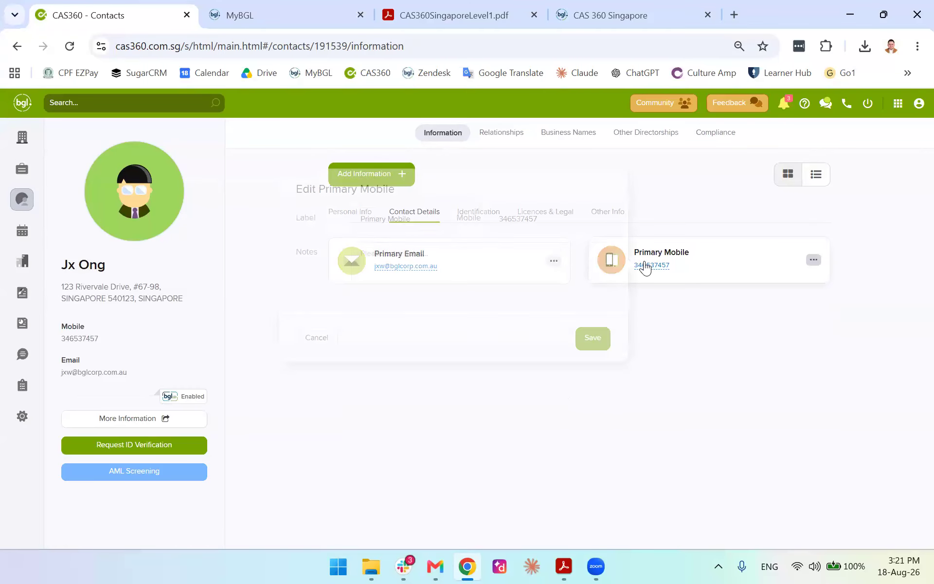
pyautogui.moveTo(550, 219); pyautogui.dragTo(481, 217)
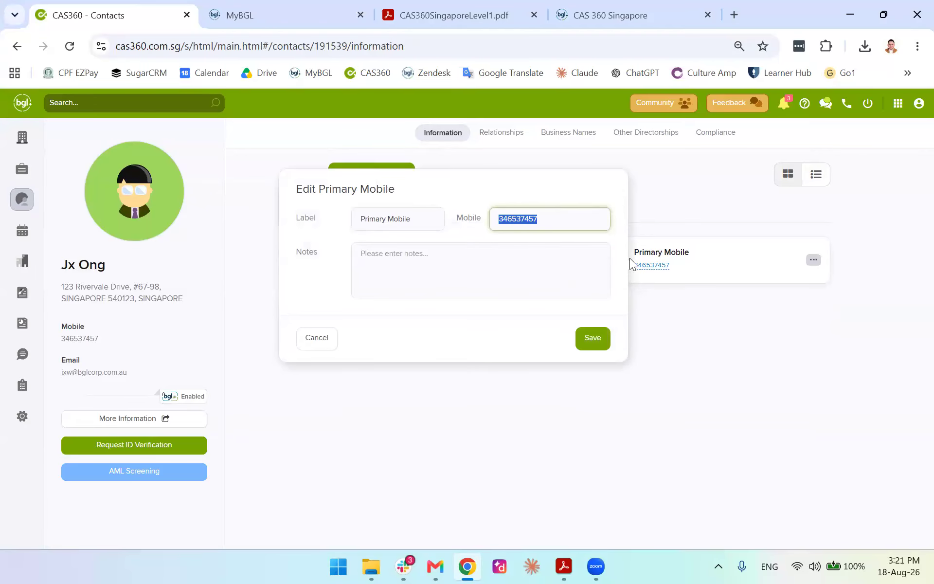
pyautogui.click(590, 335)
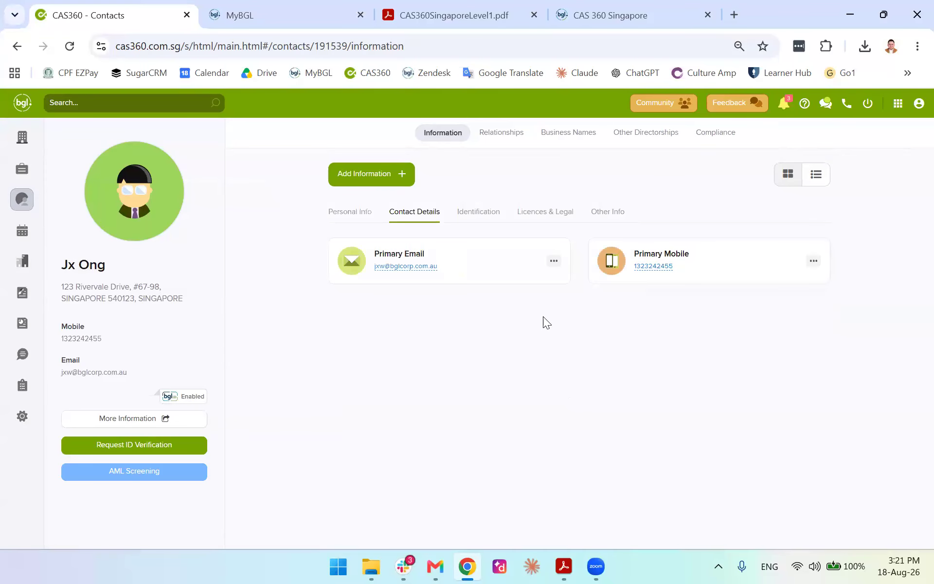
pyautogui.click(473, 213)
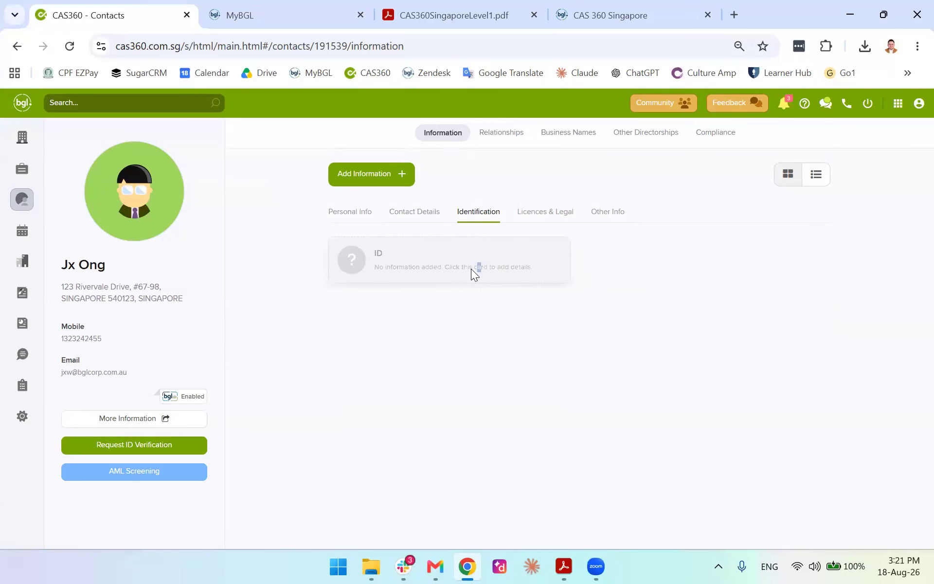
# Start a new ID of type SG NRIC (Citizen) and enter the ID number
pyautogui.click(474, 268)
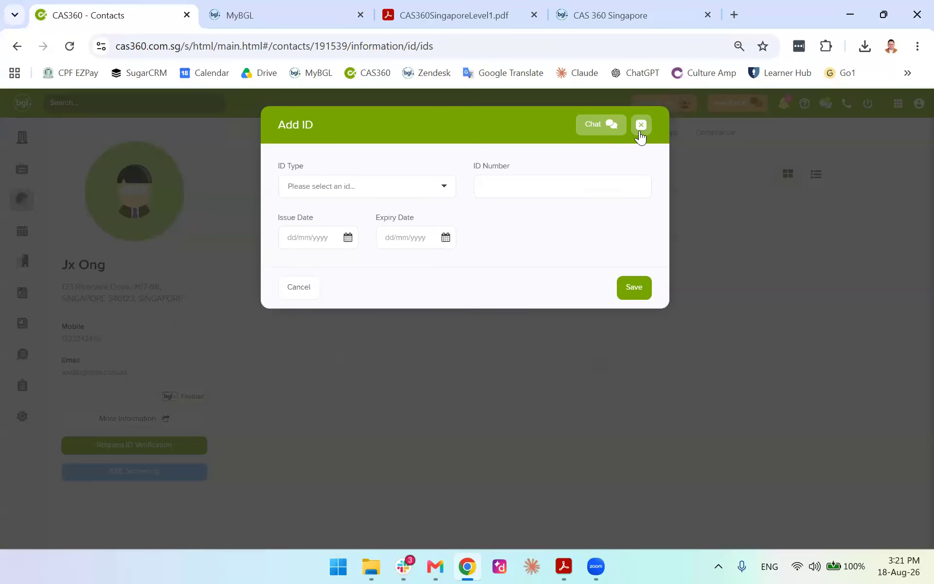
pyautogui.click(341, 189)
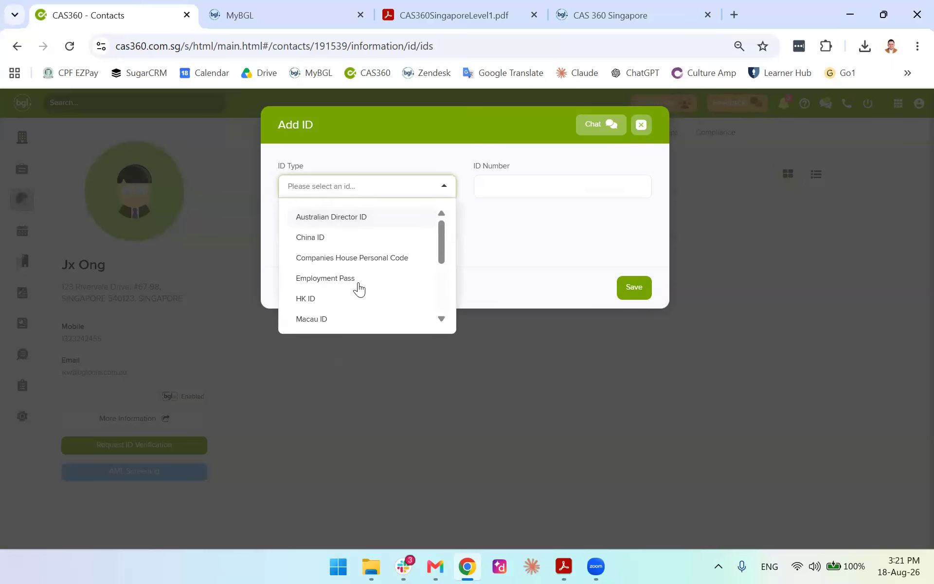
pyautogui.moveTo(440, 242); pyautogui.dragTo(442, 292)
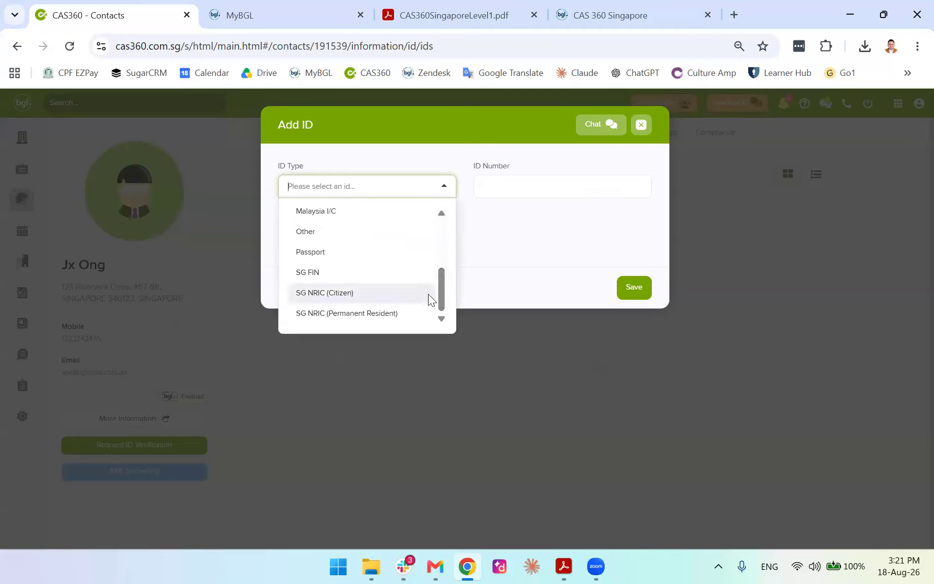
pyautogui.click(428, 294)
pyautogui.click(585, 186)
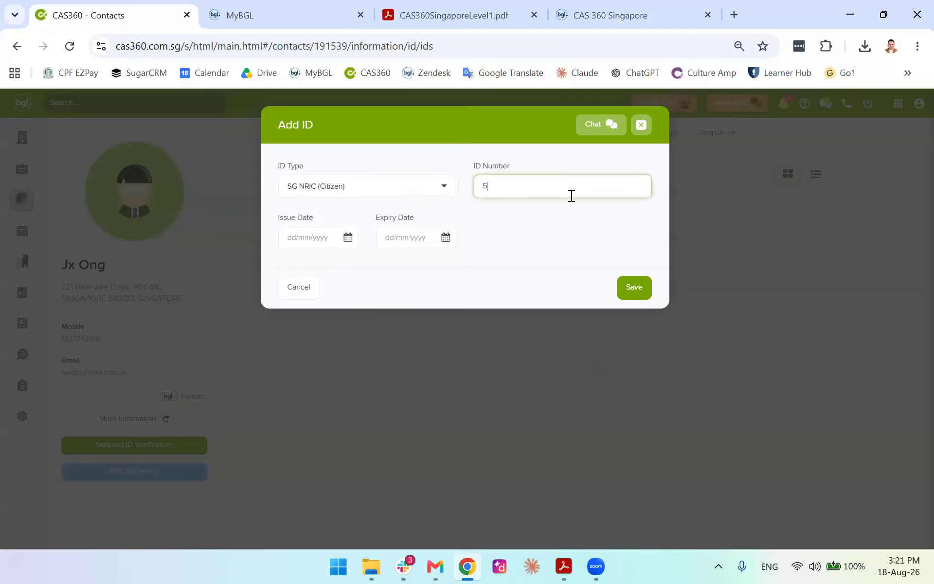
# Set the ID's issue date to 12/08/2026 and expiry to 10/10/2026, then save it
pyautogui.click(337, 237)
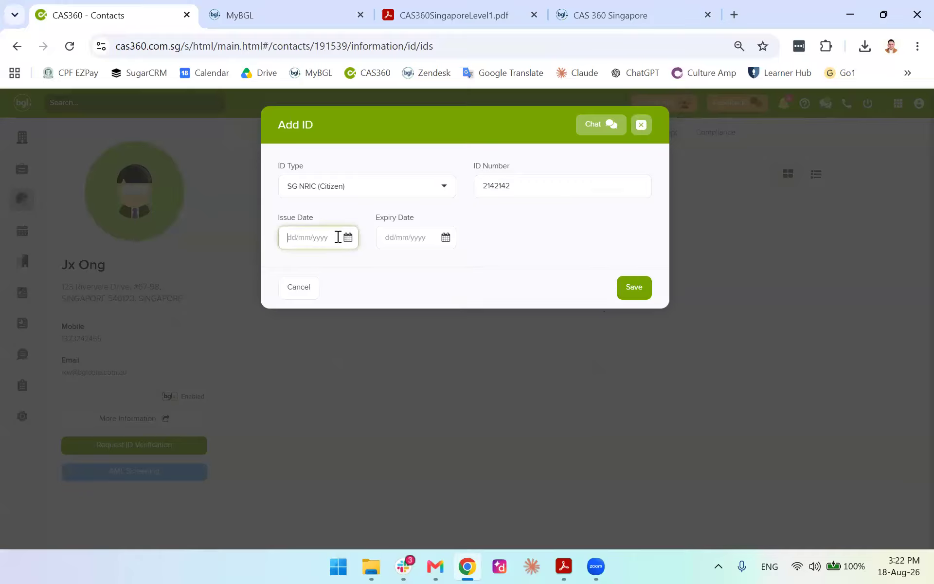
pyautogui.click(348, 237)
pyautogui.click(355, 368)
pyautogui.click(445, 237)
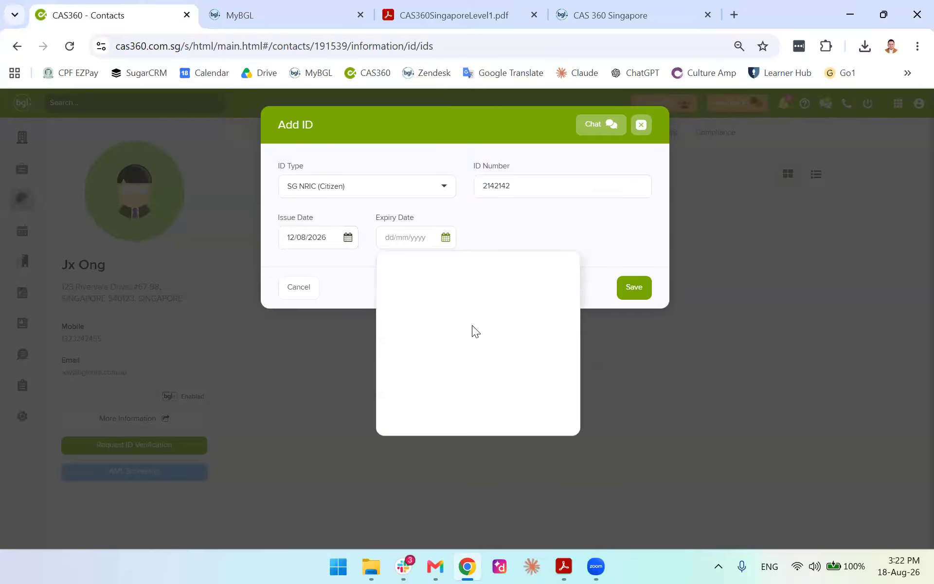
pyautogui.click(529, 347)
pyautogui.click(633, 295)
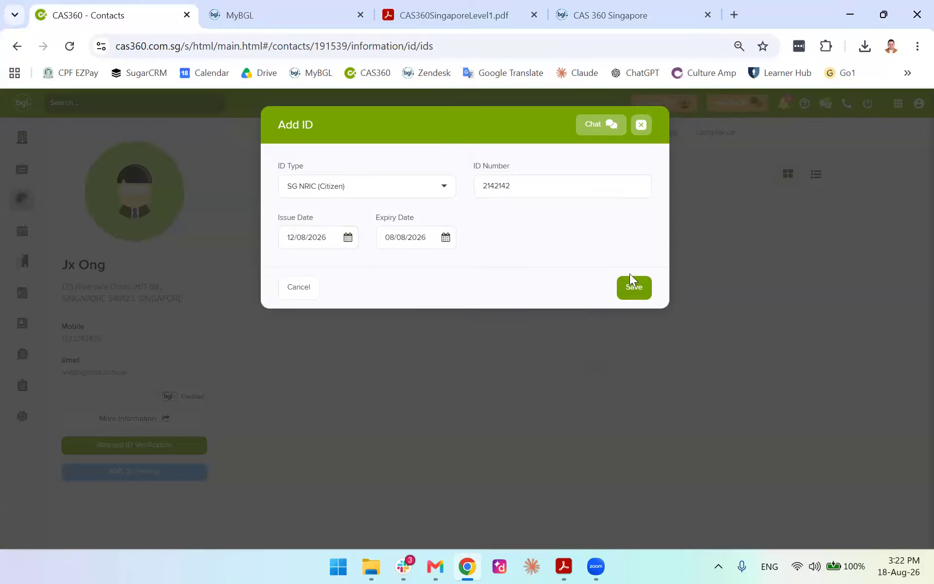
pyautogui.click(635, 287)
pyautogui.click(452, 241)
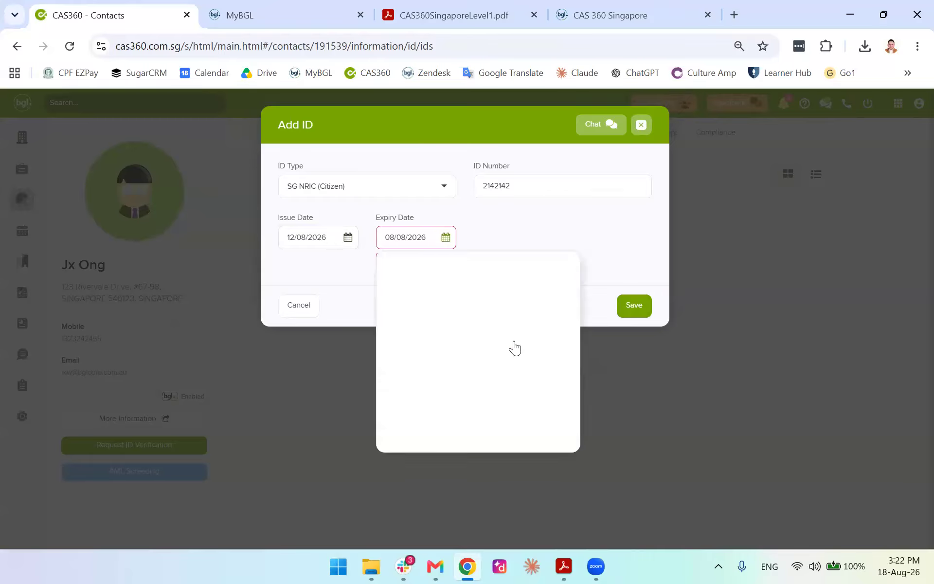
pyautogui.click(547, 286)
pyautogui.click(548, 287)
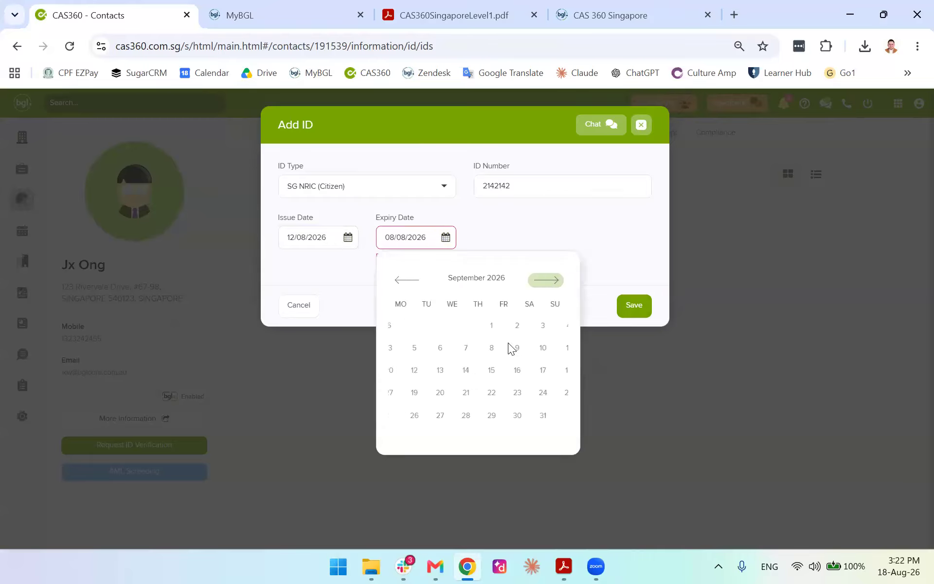
pyautogui.click(529, 347)
pyautogui.click(635, 291)
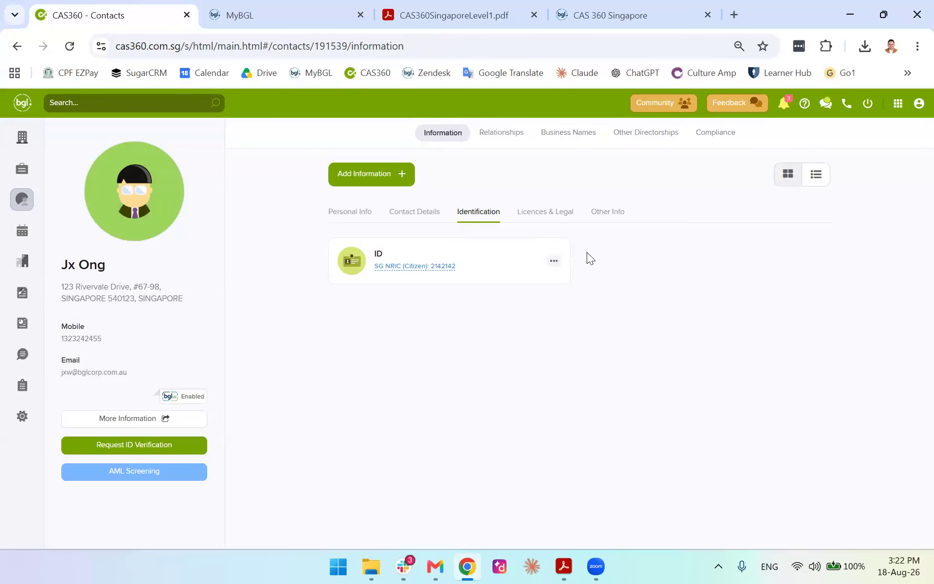
# Browse the licences and other info sections, then open and cancel the primary email edit
pyautogui.click(526, 217)
pyautogui.click(621, 220)
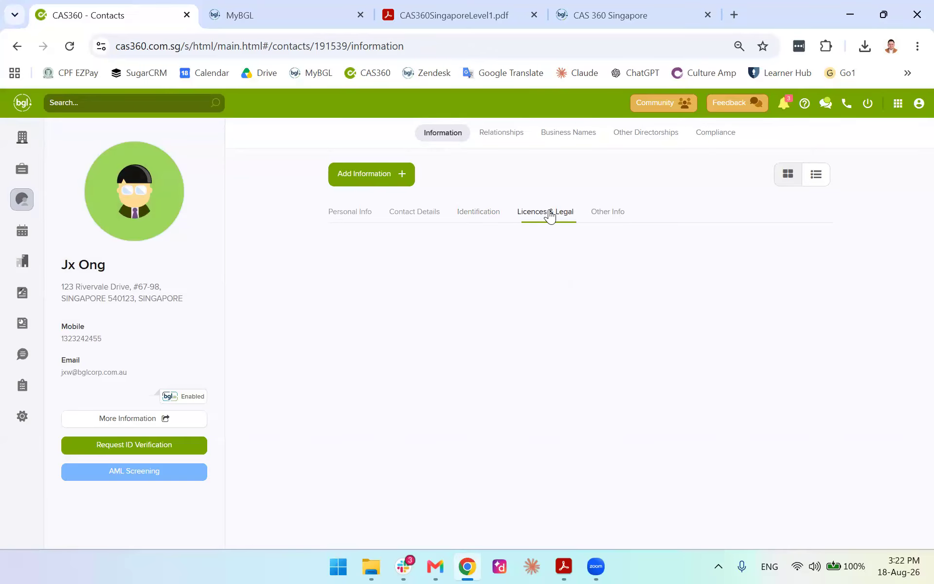
pyautogui.click(467, 216)
pyautogui.click(435, 218)
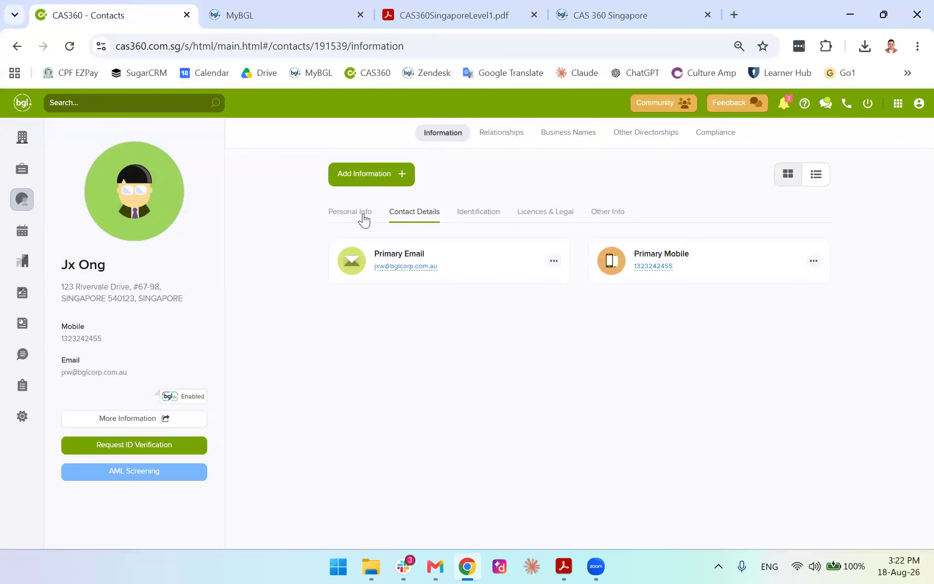
pyautogui.click(412, 264)
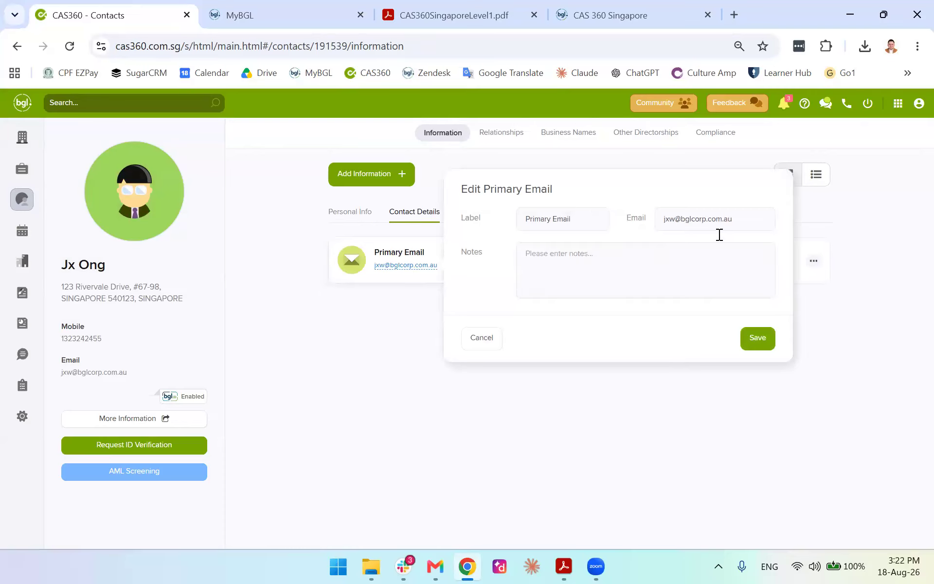
pyautogui.click(738, 221)
pyautogui.moveTo(665, 219); pyautogui.dragTo(647, 222)
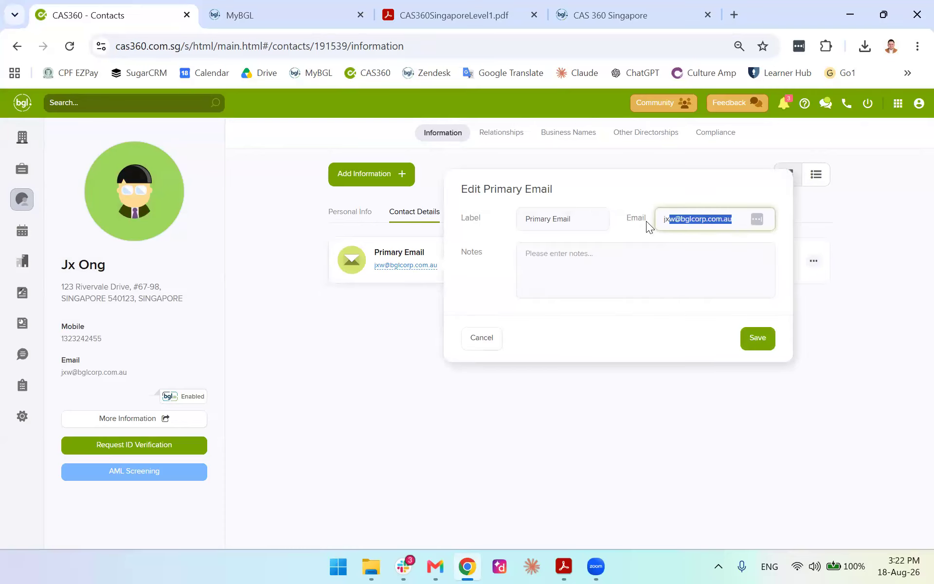
pyautogui.click(393, 383)
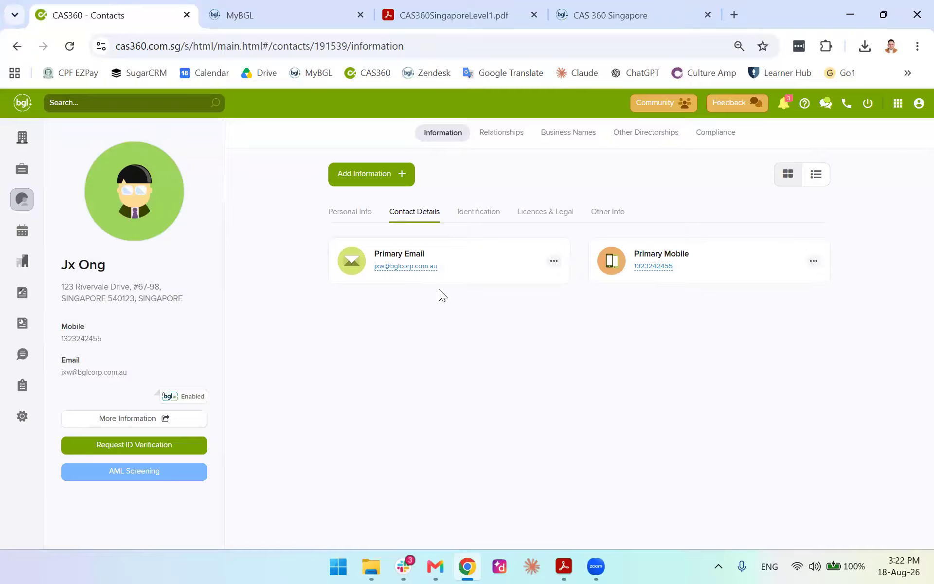
# Browse Identification, Personal Info, Relationships and Business Names, then open the Global Addresses list
pyautogui.click(482, 215)
pyautogui.click(350, 212)
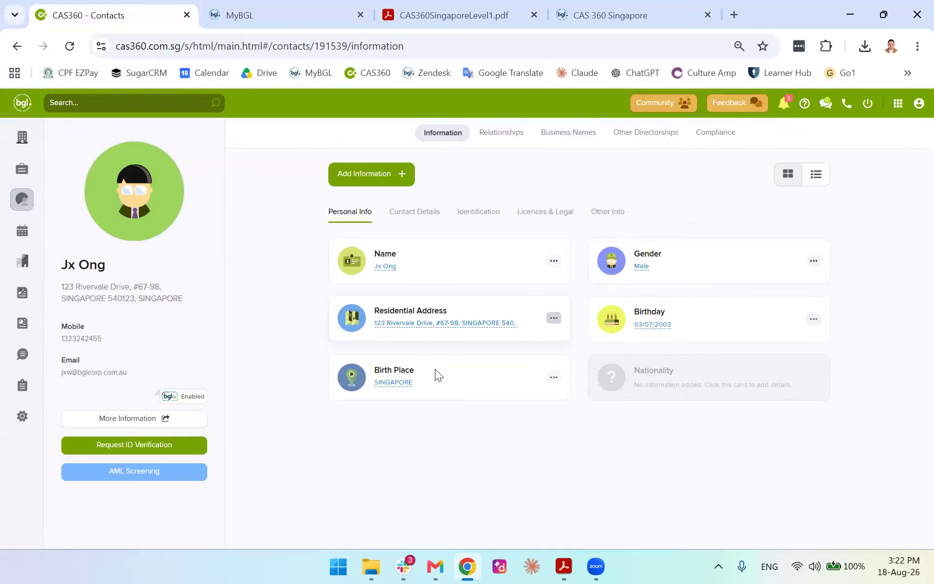
pyautogui.click(506, 137)
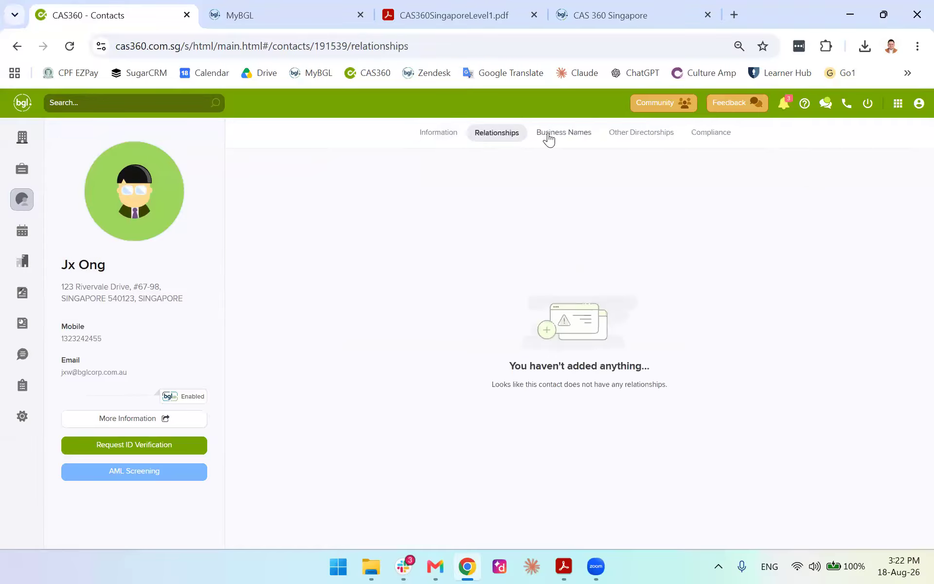
pyautogui.click(549, 139)
pyautogui.click(22, 199)
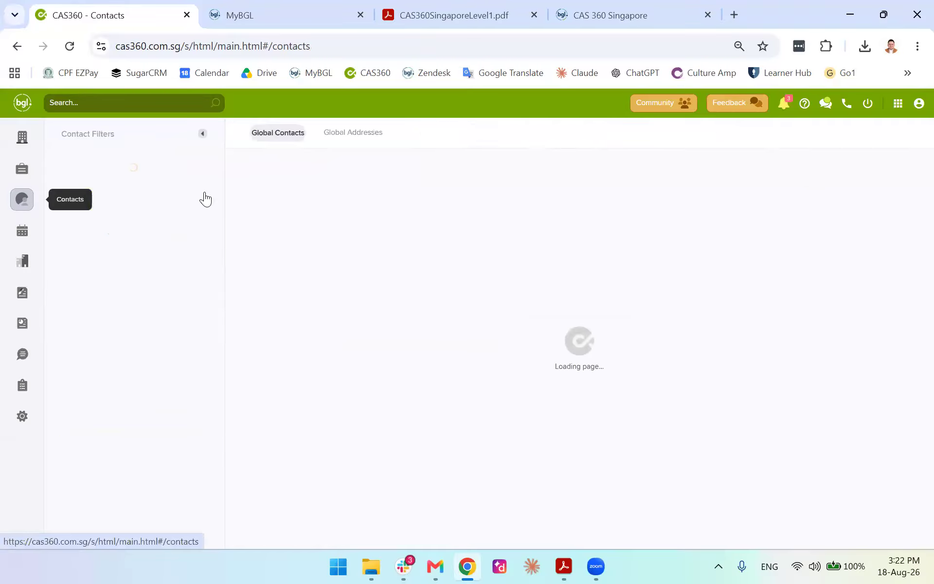
pyautogui.click(359, 136)
# Search global addresses for '12' and open the matching Orchard Road address for editing
pyautogui.click(412, 176)
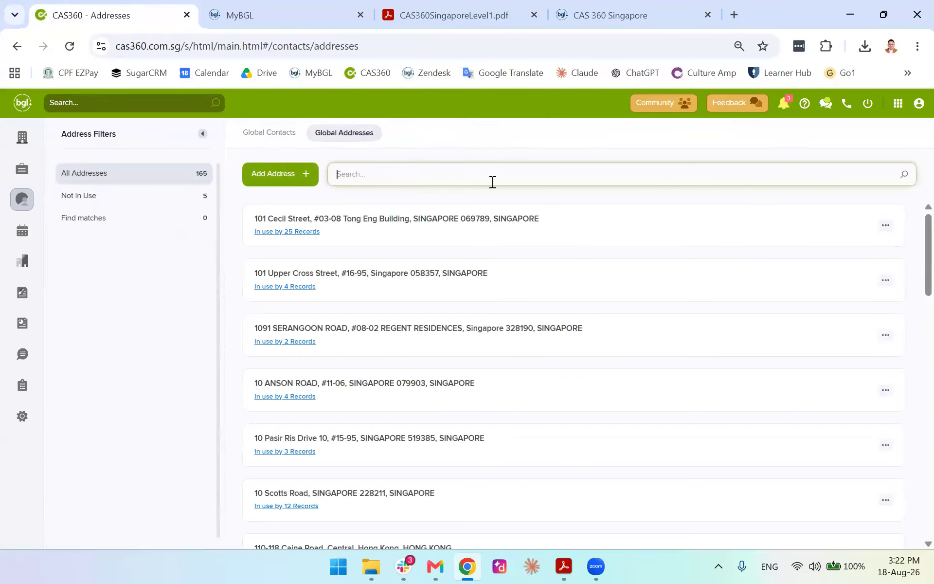
pyautogui.write('12')
pyautogui.scroll(-3, 597, 292)
pyautogui.click(594, 291)
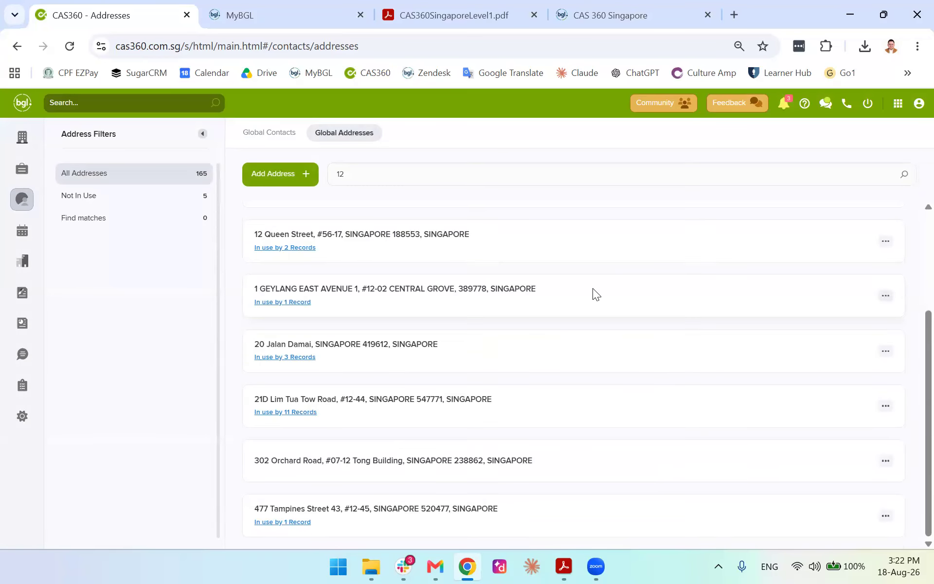
pyautogui.click(885, 460)
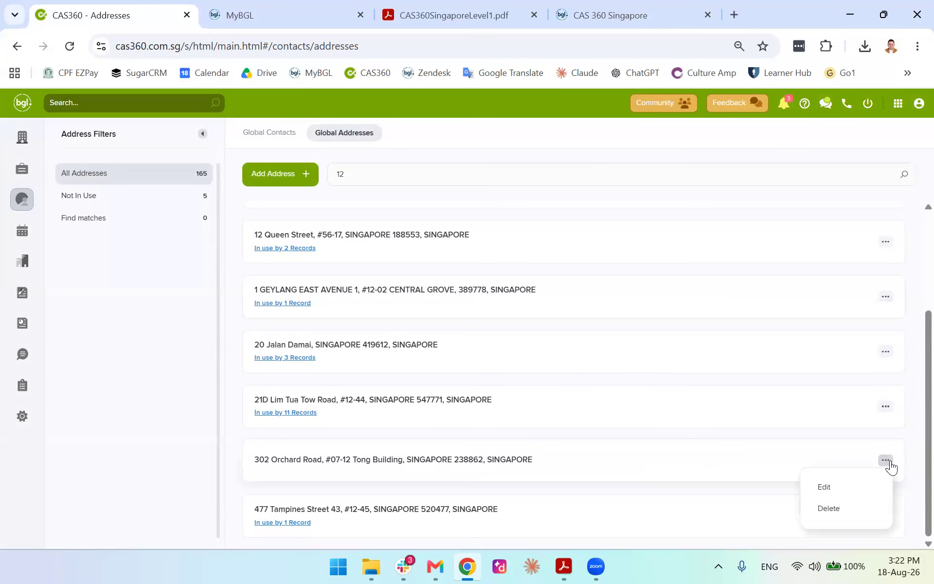
pyautogui.click(824, 485)
# Change the level number from 07 to 06, save, and return to Global Contacts
pyautogui.scroll(-2, 454, 308)
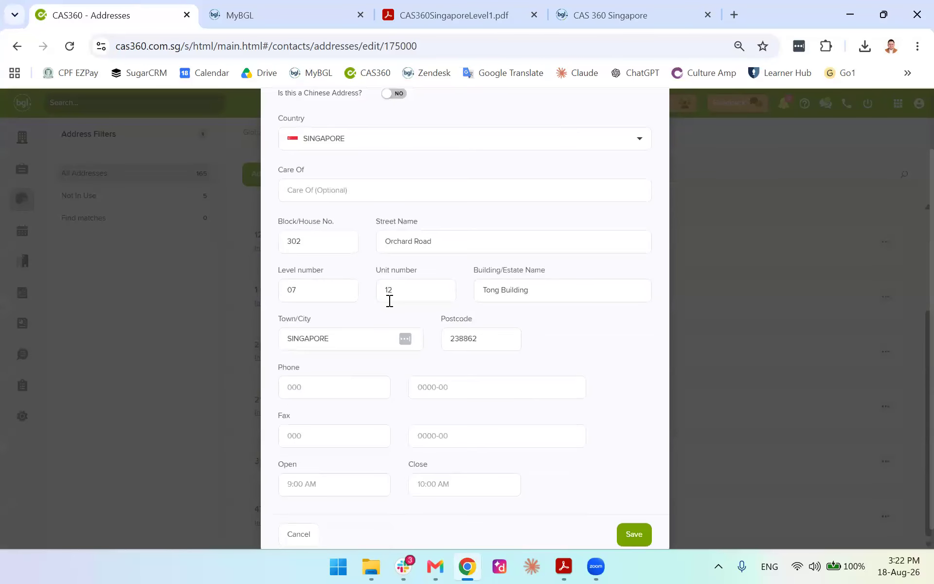
pyautogui.click(332, 289)
pyautogui.press('BackSpace')
pyautogui.write('6')
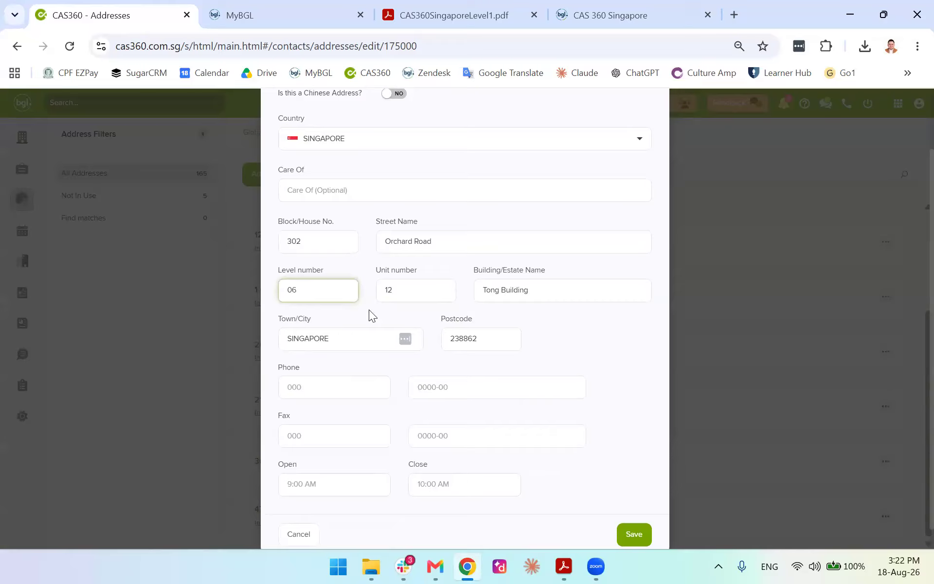
pyautogui.scroll(-1, 526, 418)
pyautogui.click(639, 510)
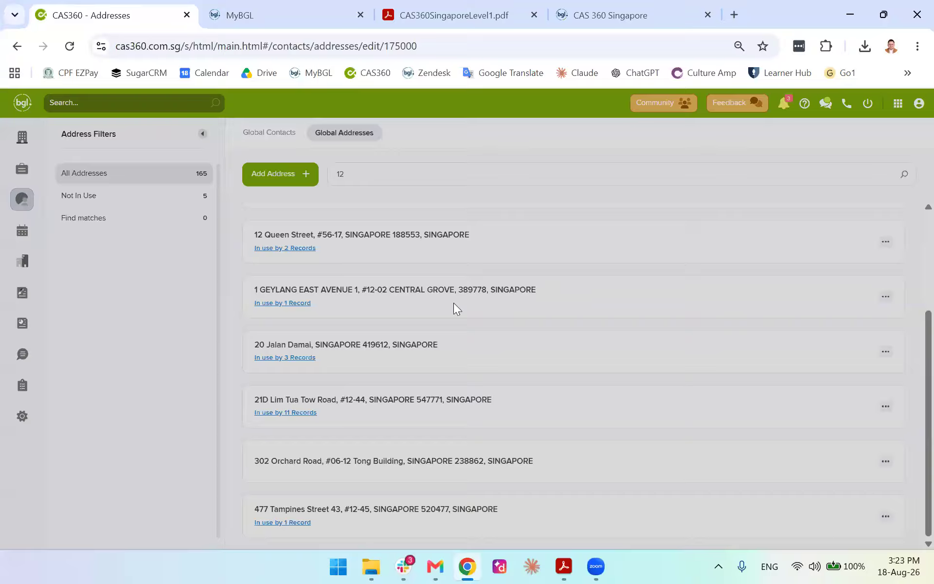
pyautogui.scroll(3, 567, 459)
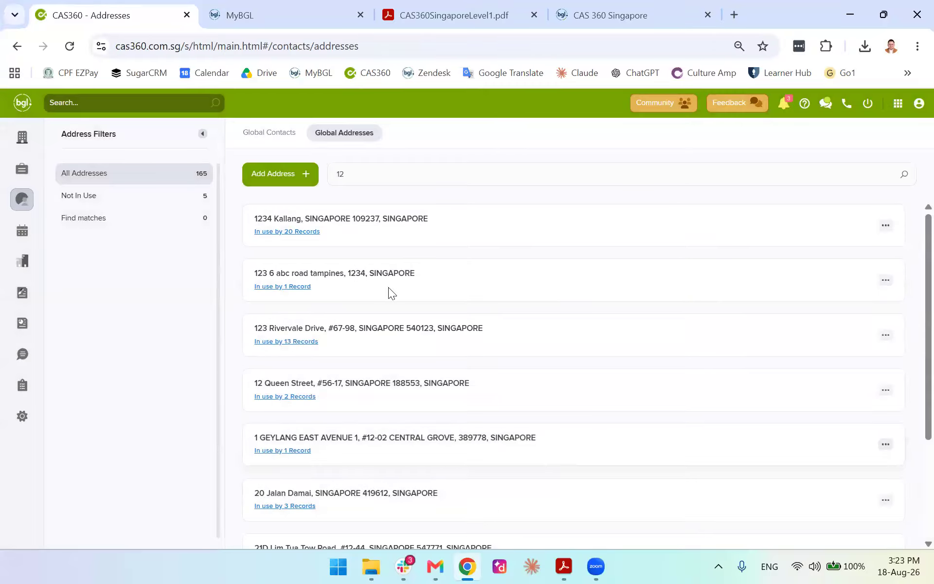
pyautogui.click(273, 134)
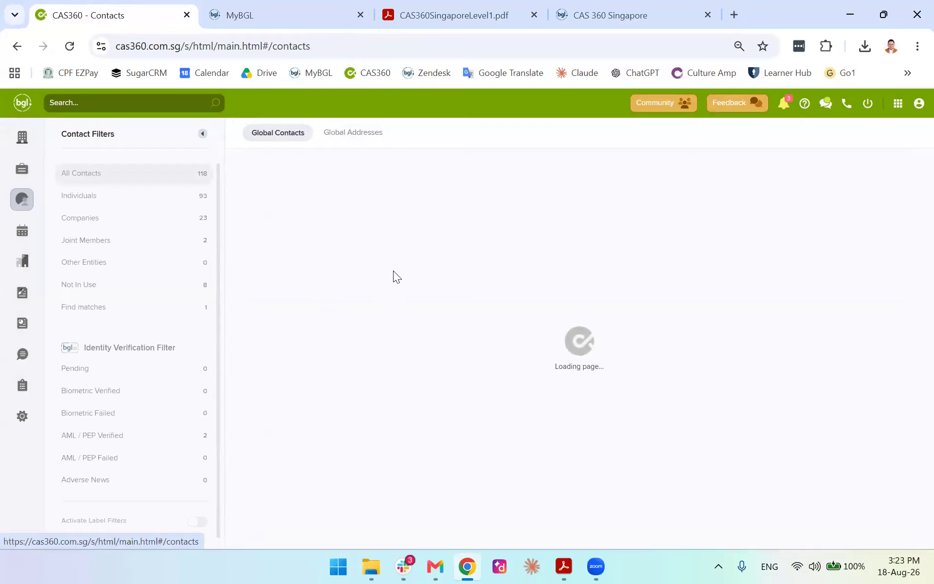
# Scroll the Global Contacts list down and back up, then switch to the Zoom app
pyautogui.scroll(-15, 415, 288)
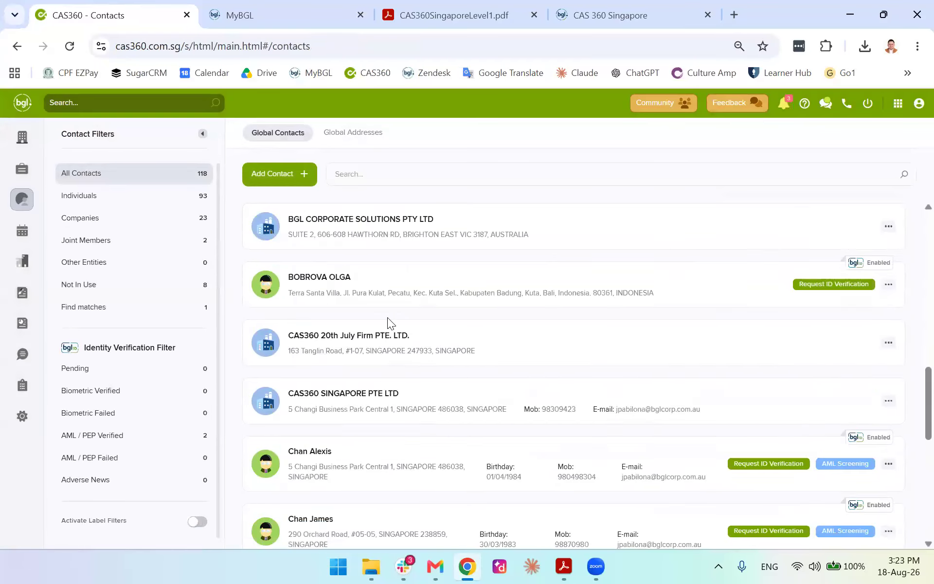
pyautogui.scroll(15, 392, 325)
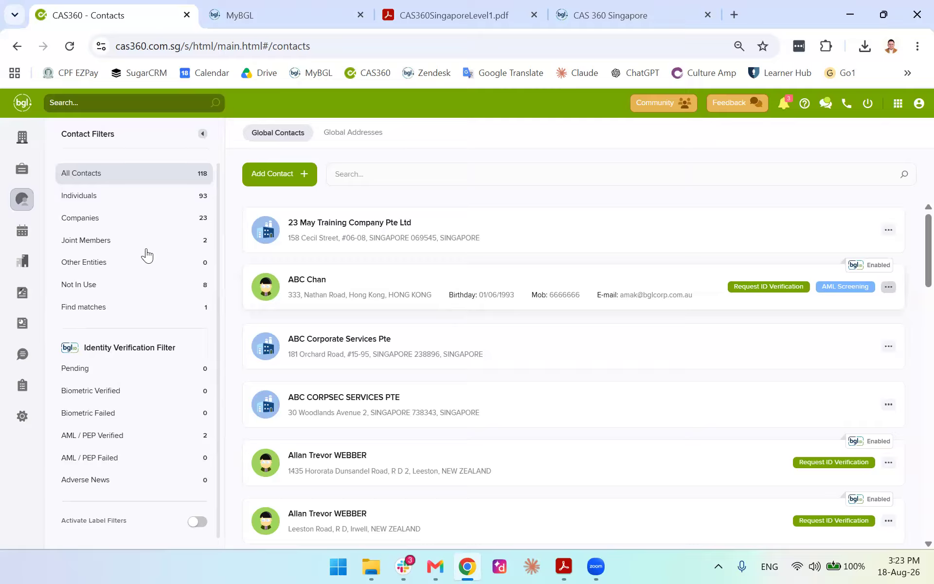
pyautogui.click(596, 566)
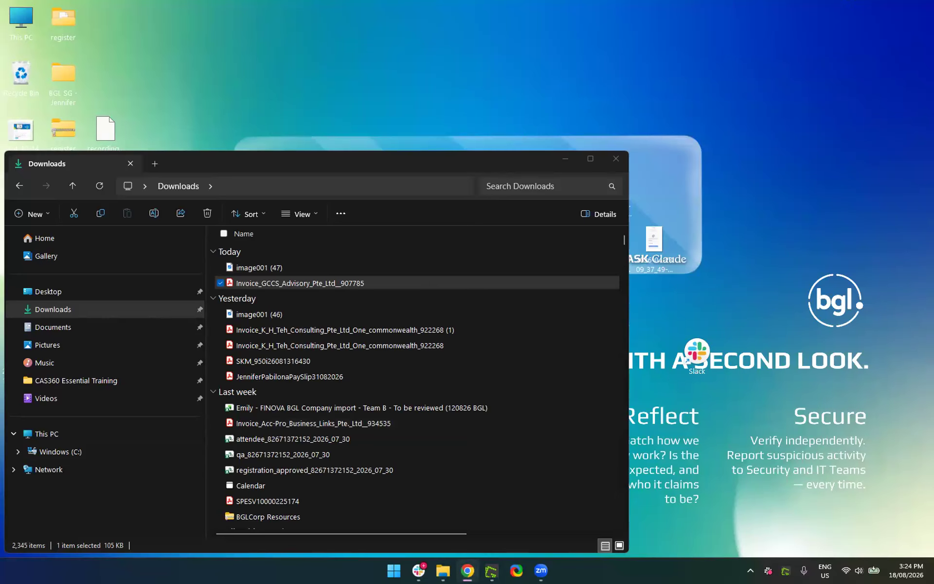
# Bring the Online-Stopwatch timer window into view and maximize it
pyautogui.moveTo(294, 0); pyautogui.dragTo(295, 76)
pyautogui.click(516, 83)
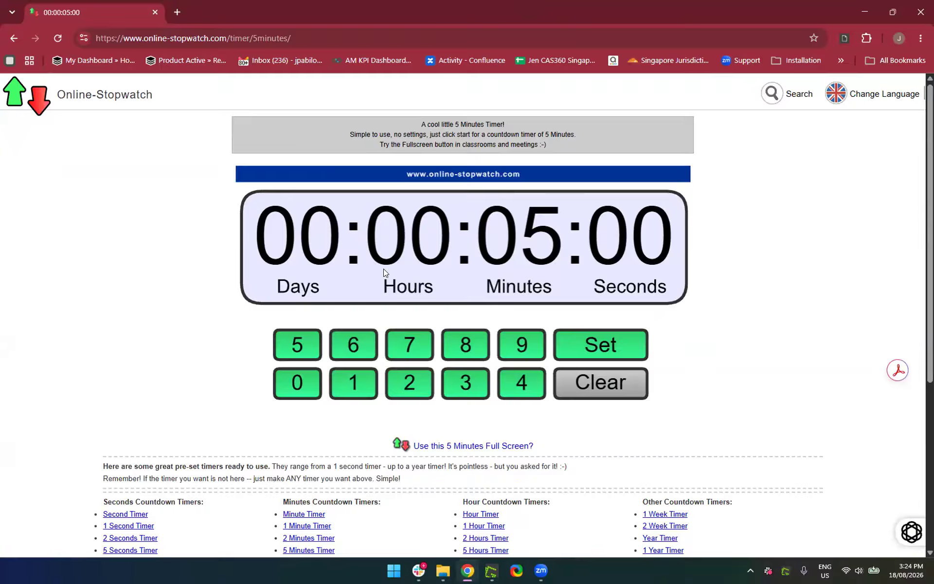
# Run the 5-minute break countdown, then open CAS360SingaporeLevel1.pdf in a new tab
pyautogui.click(589, 343)
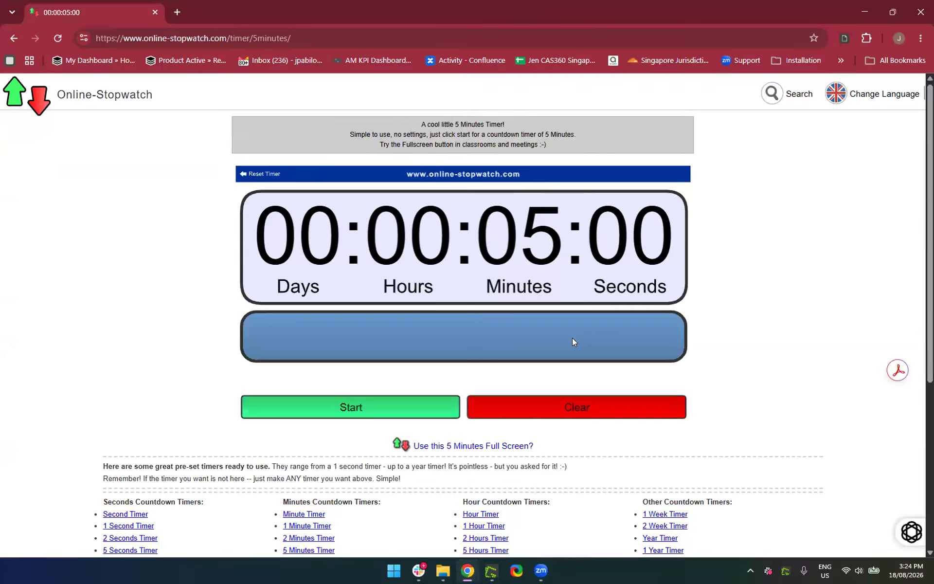
pyautogui.click(341, 410)
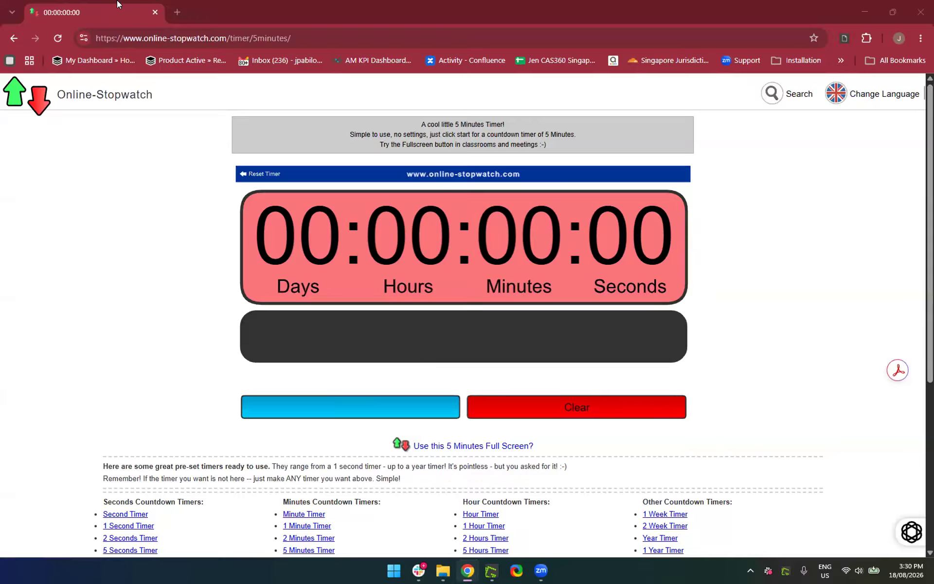
pyautogui.hotkey('ctrl', 't')
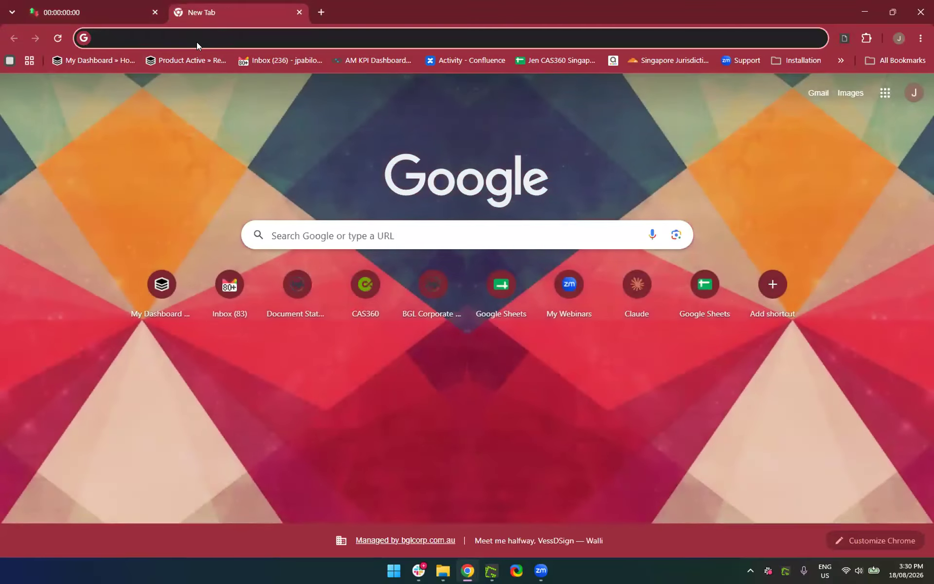
pyautogui.click(196, 42)
pyautogui.write('leve')
pyautogui.press('Return')
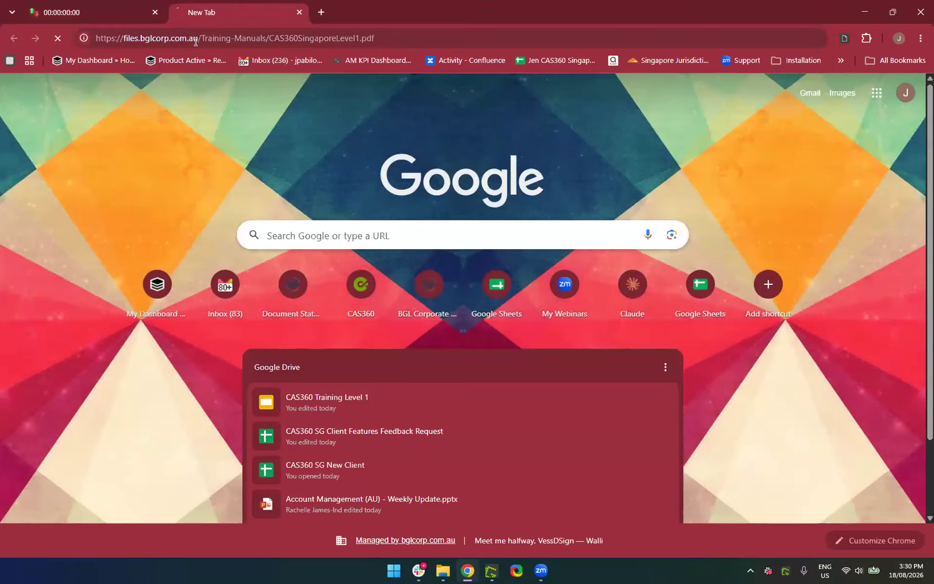
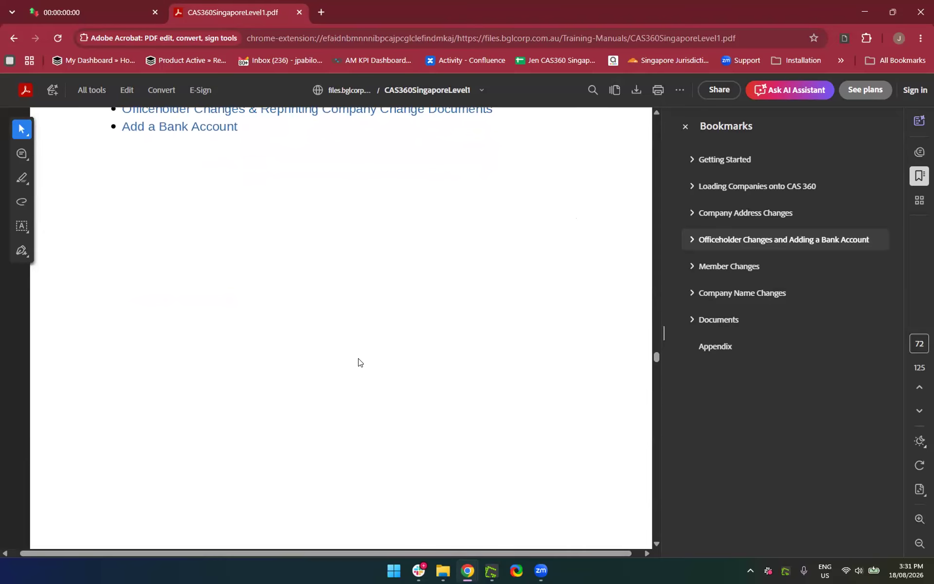
# Jump from the lesson overview to section 4.1 Officeholder Changes on page 73
pyautogui.scroll(2, 358, 362)
pyautogui.scroll(-6, 359, 361)
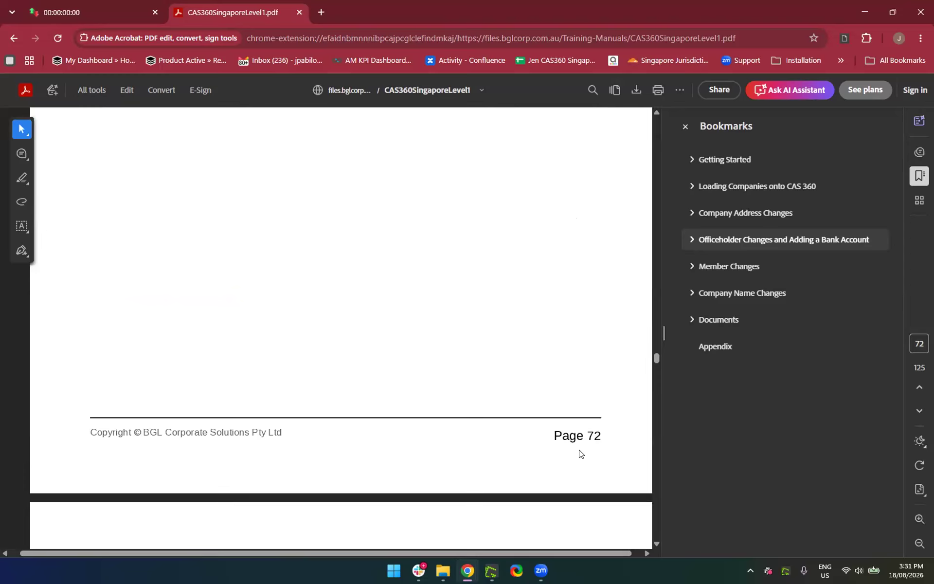
pyautogui.scroll(6, 580, 454)
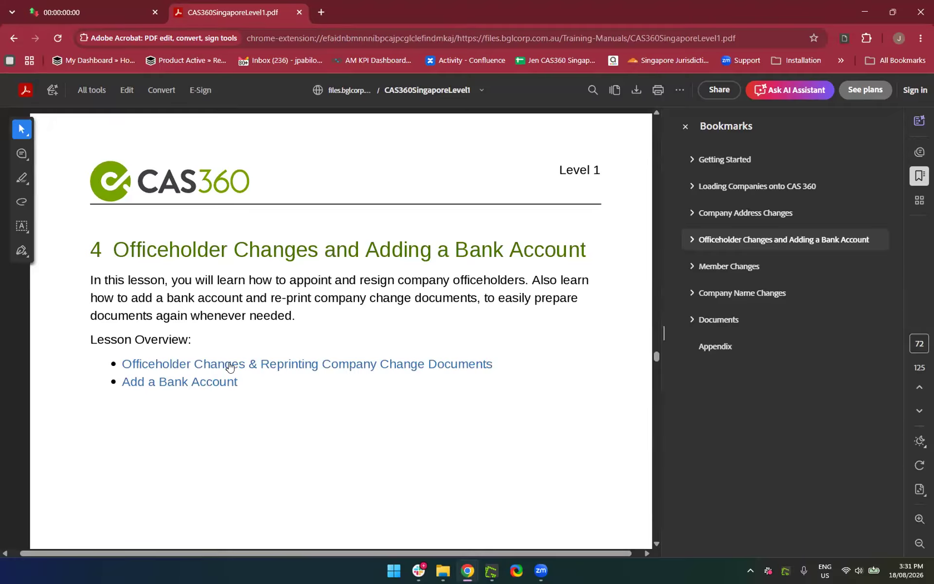
pyautogui.click(213, 368)
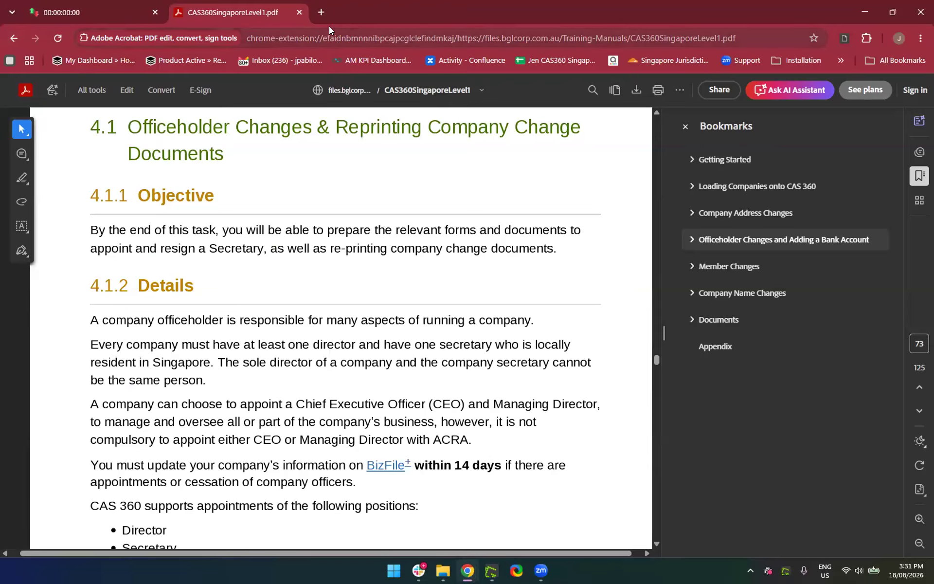
# Open CAS360 in a new tab and bring up the 18 Aug Training company record
pyautogui.click(321, 14)
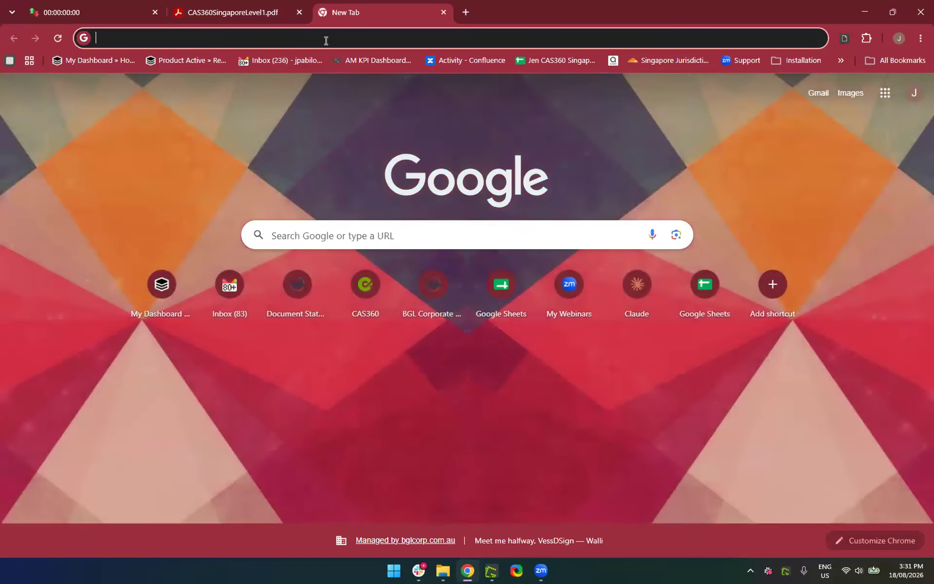
pyautogui.write('cas')
pyautogui.press('Return')
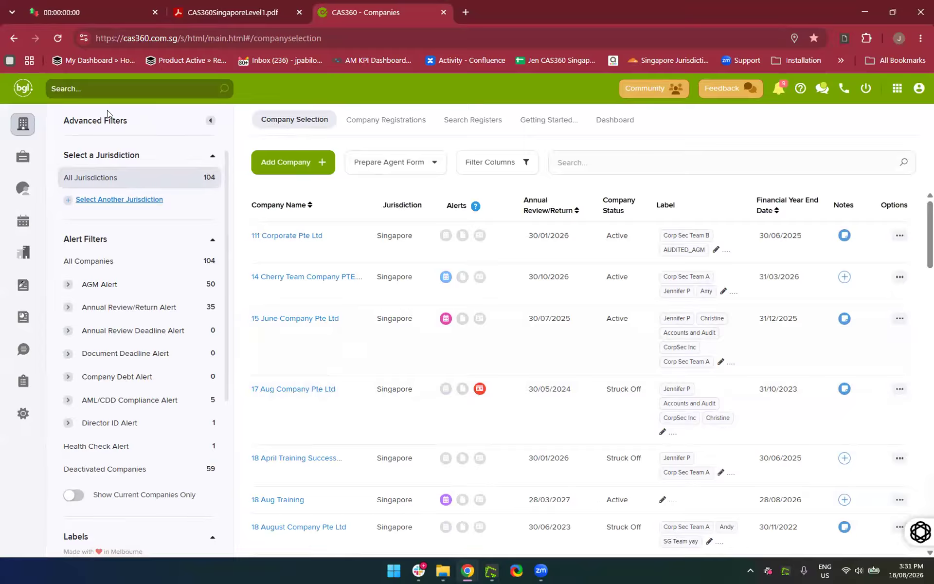
pyautogui.write('18 Au')
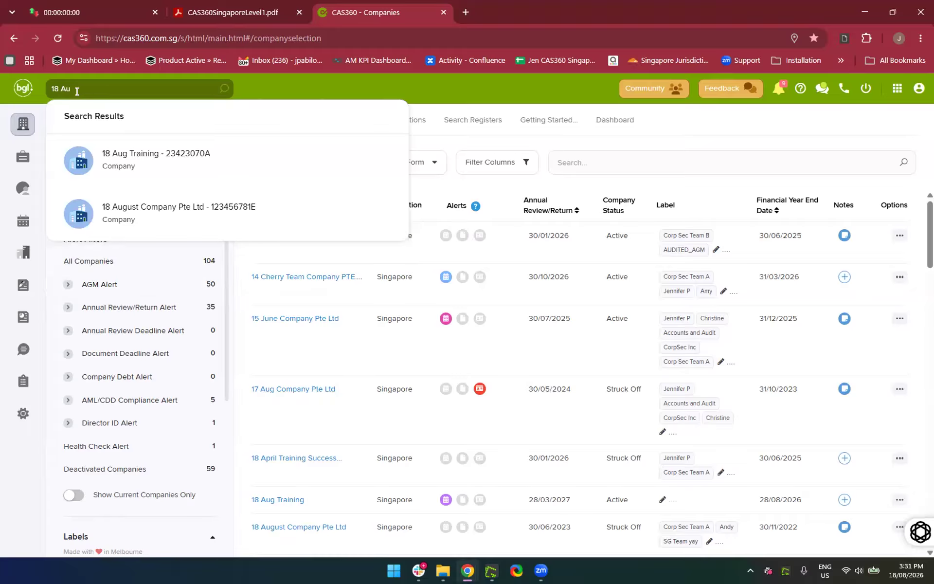
pyautogui.click(173, 156)
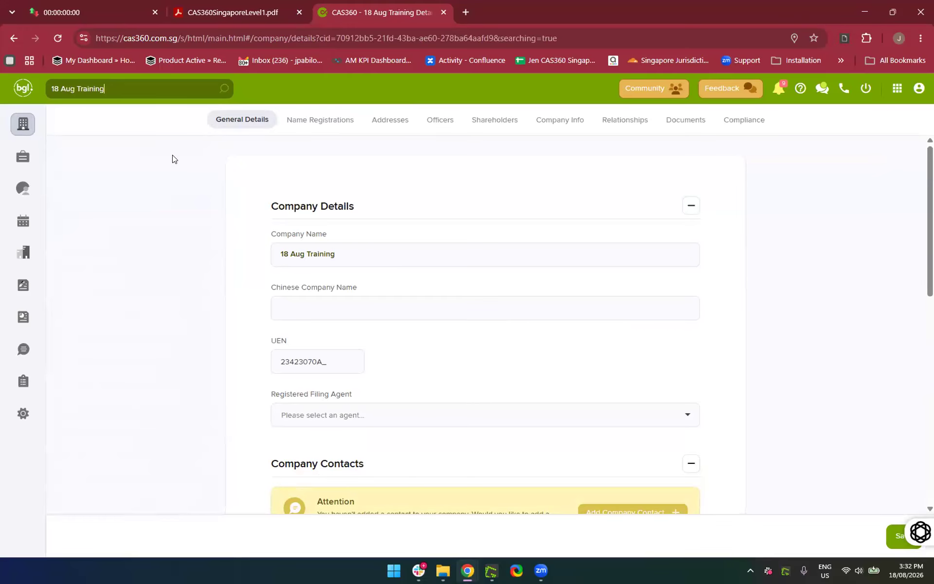
# Review the company's addresses, officers, shareholders and company info, ending on General Details
pyautogui.click(390, 121)
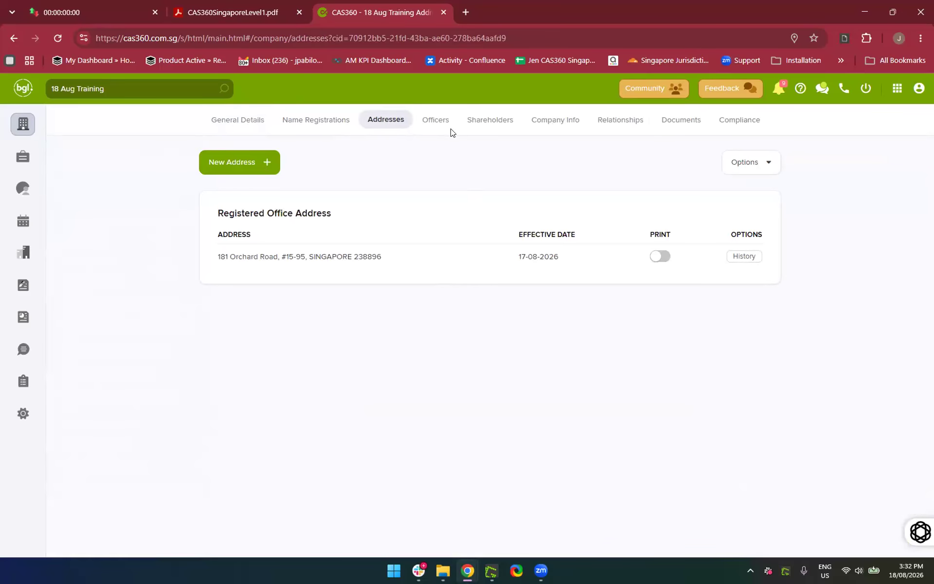
pyautogui.click(438, 124)
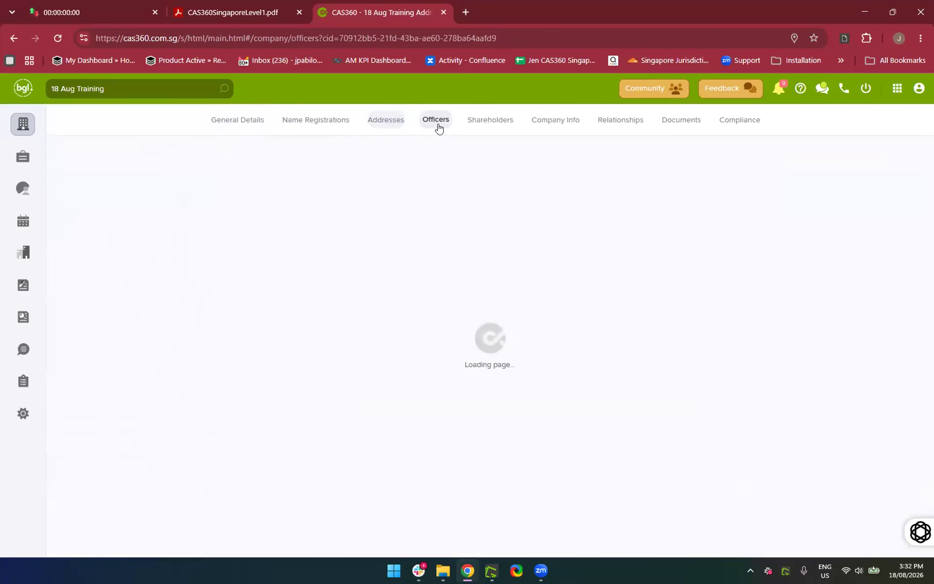
pyautogui.click(486, 127)
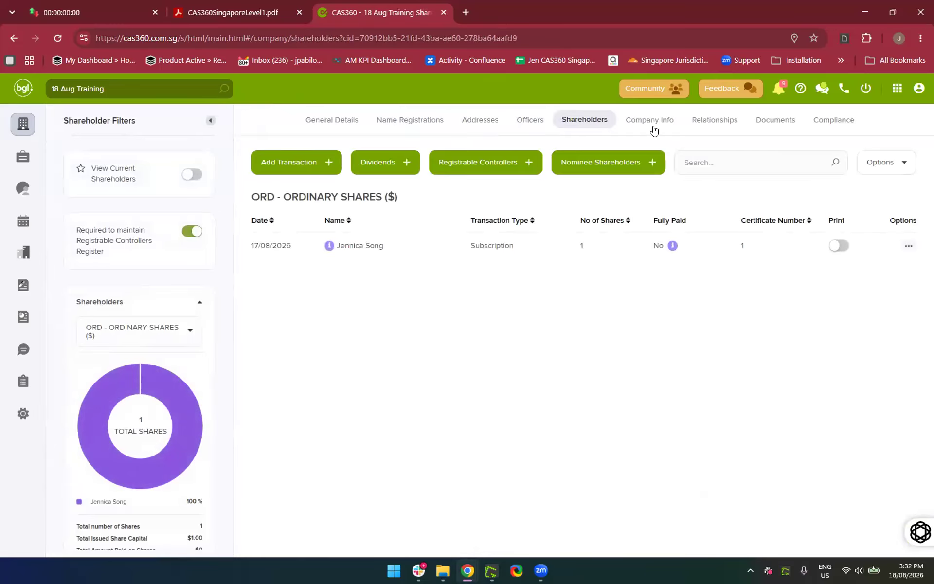
pyautogui.click(652, 127)
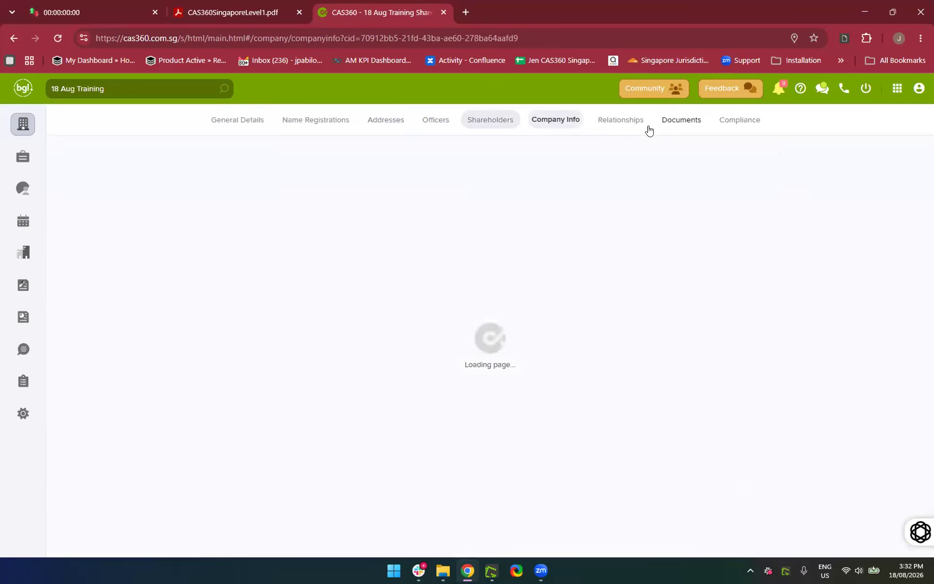
pyautogui.click(231, 123)
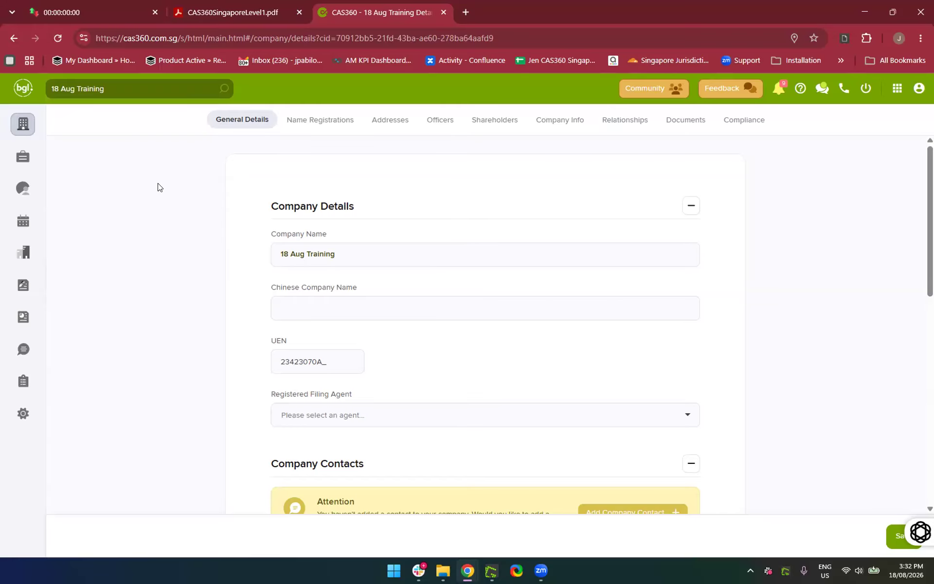
# Filter the company list by '18 Aug' and open 18 Aug Training
pyautogui.click(25, 126)
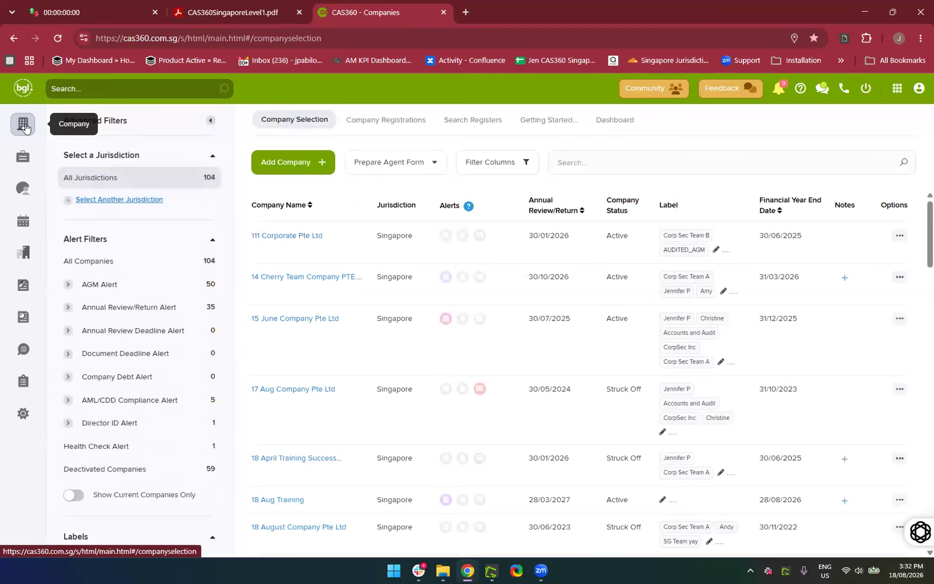
pyautogui.click(586, 156)
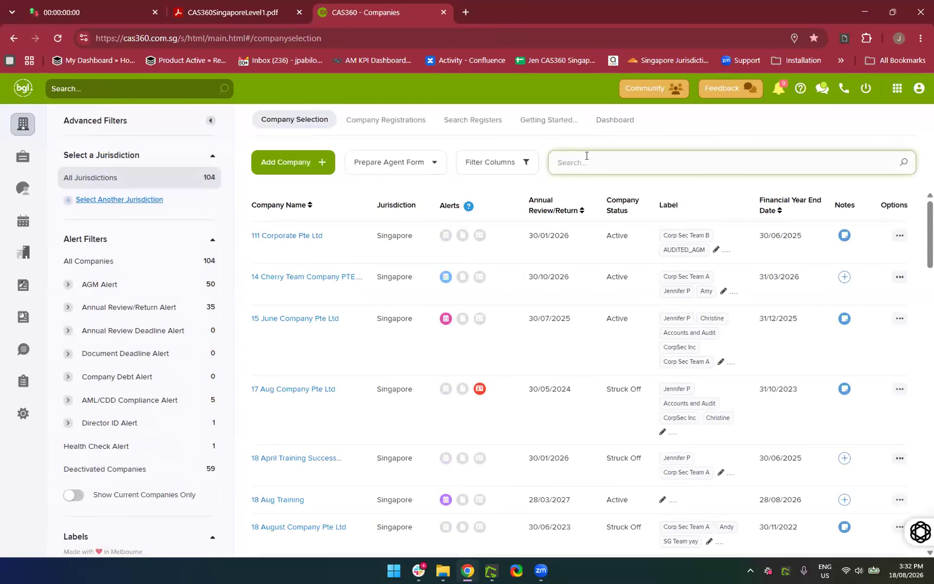
pyautogui.write('18 Aug')
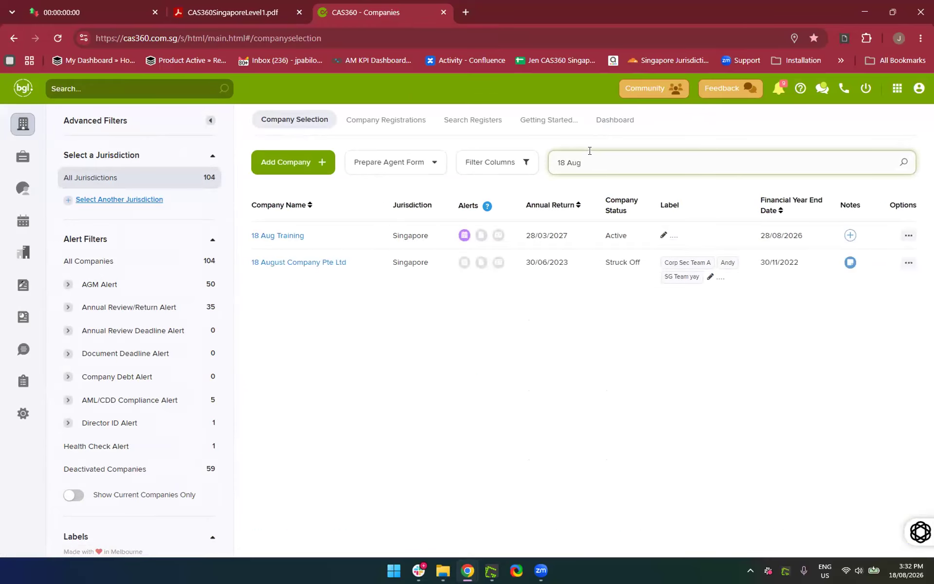
pyautogui.click(282, 237)
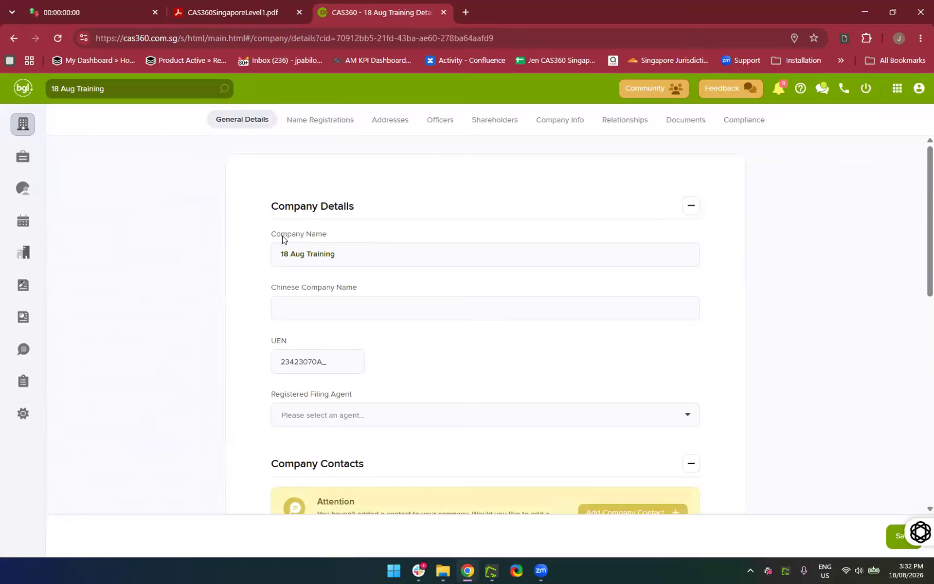
# Check the company's name registrations and registered address, then show its current officers
pyautogui.click(296, 125)
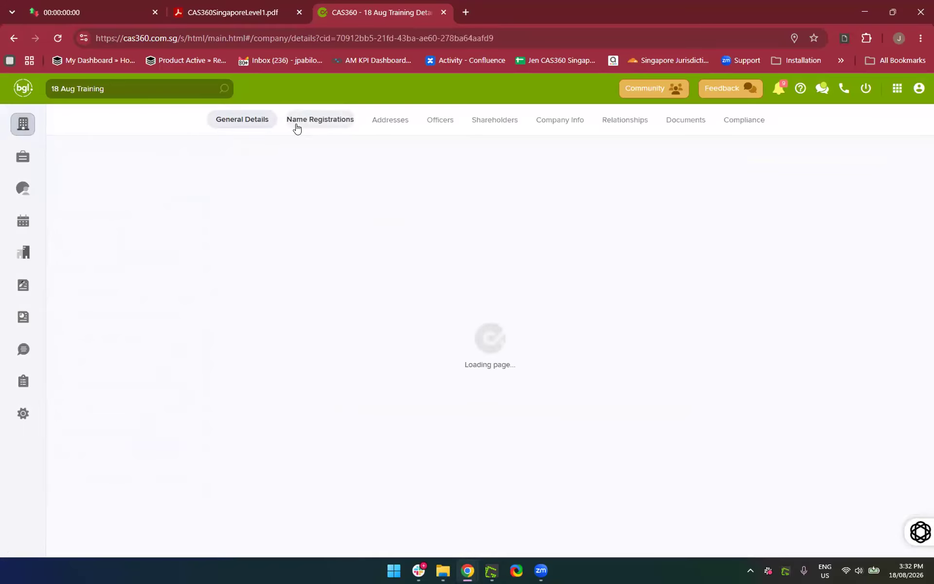
pyautogui.click(384, 122)
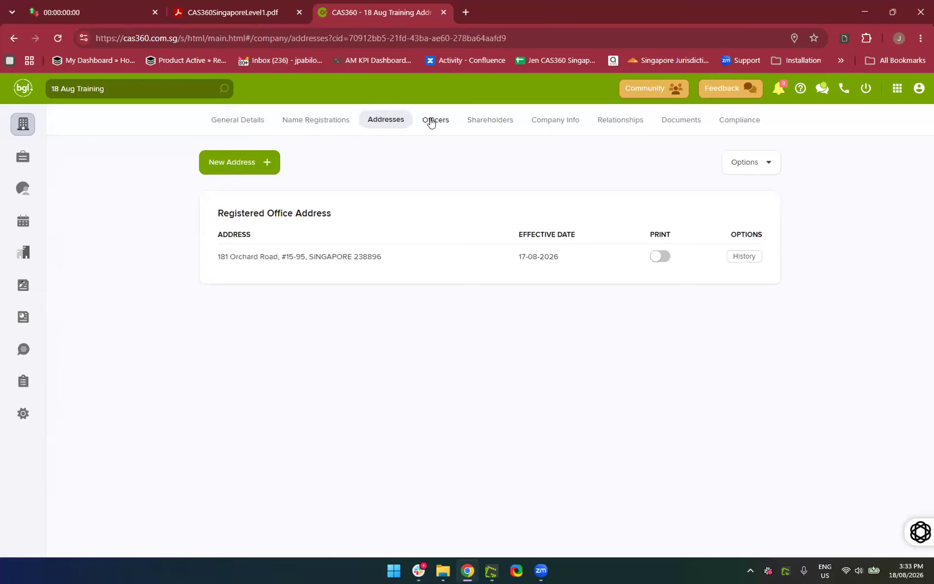
pyautogui.click(431, 123)
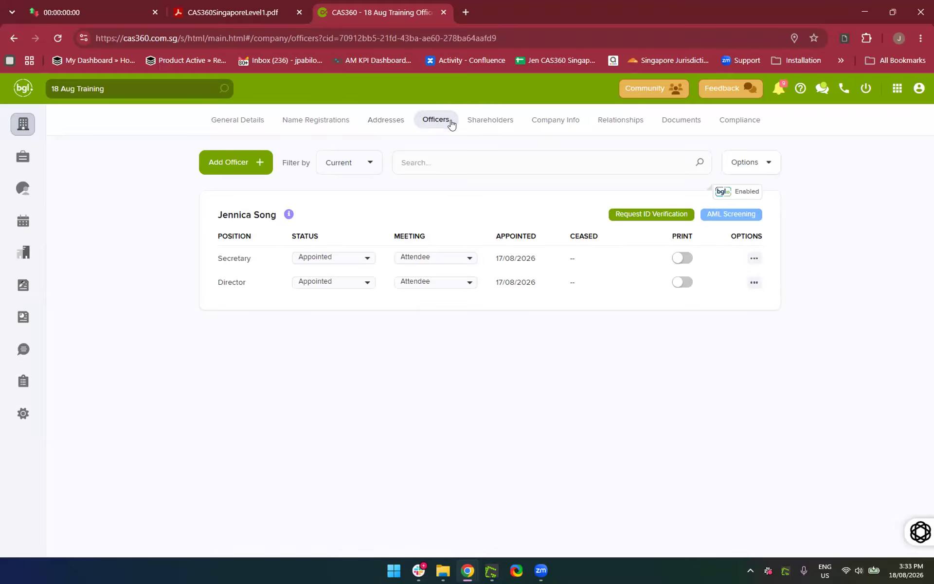
# Begin an Add Officer form dated 18/08/2026, search contacts, and discard the New Contact form
pyautogui.click(232, 168)
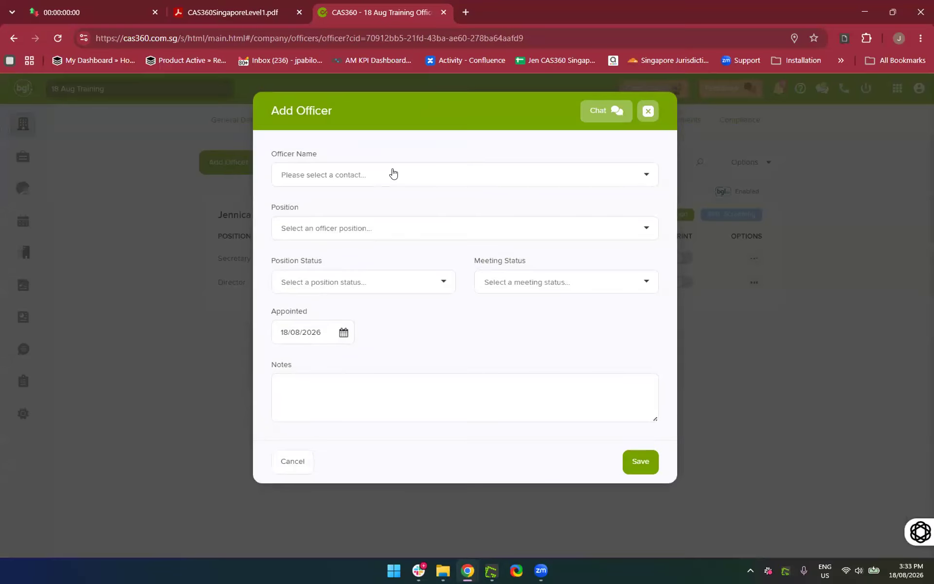
pyautogui.click(393, 168)
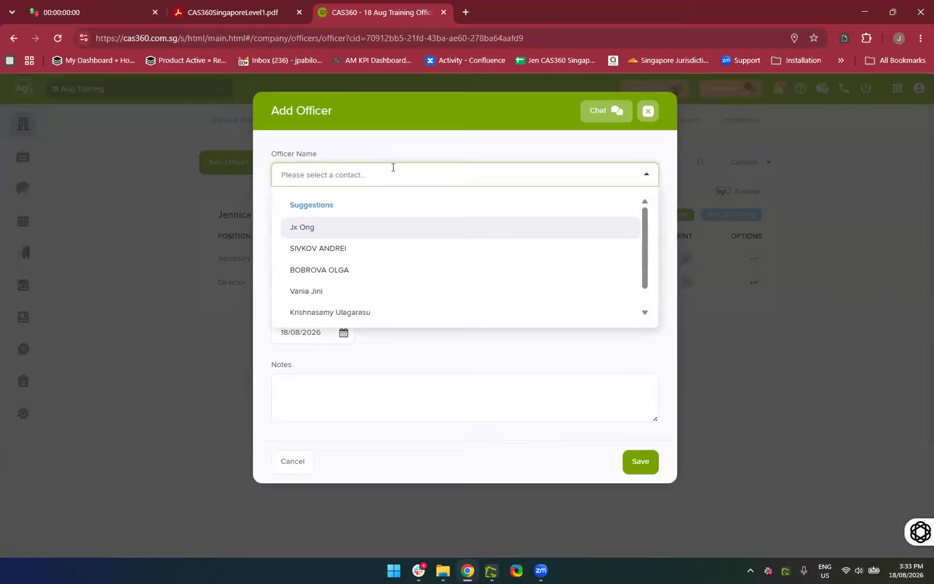
pyautogui.write('J')
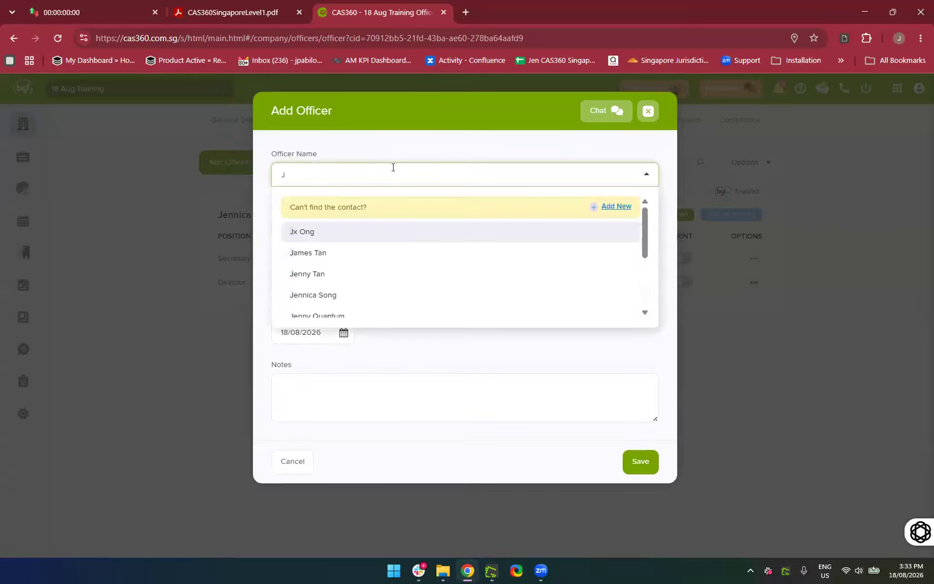
pyautogui.press('BackSpace')
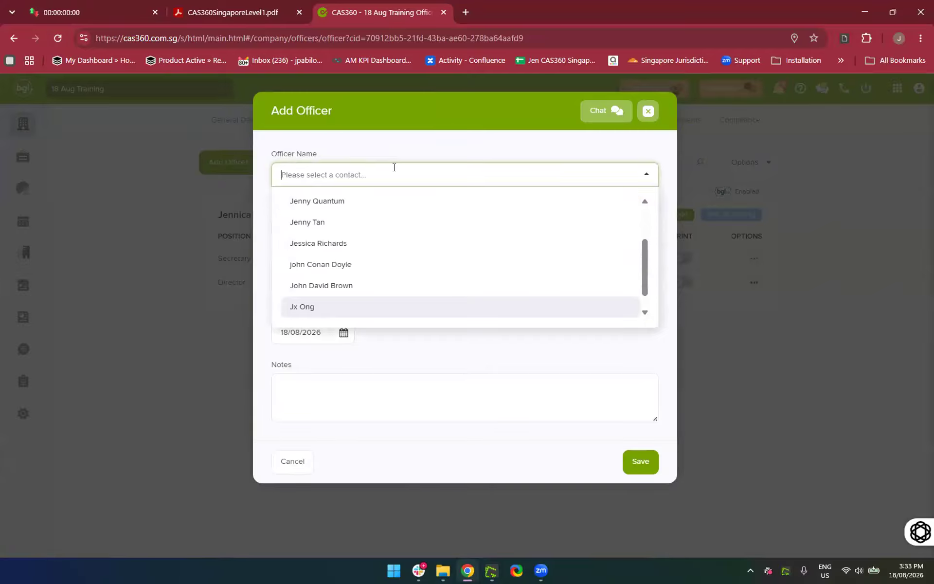
pyautogui.write('Tina')
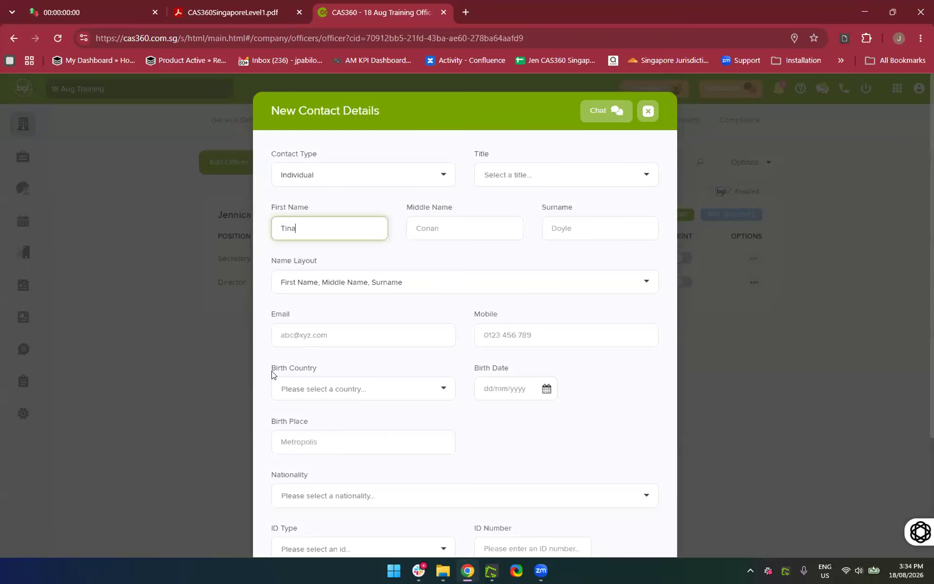
pyautogui.scroll(-3, 300, 411)
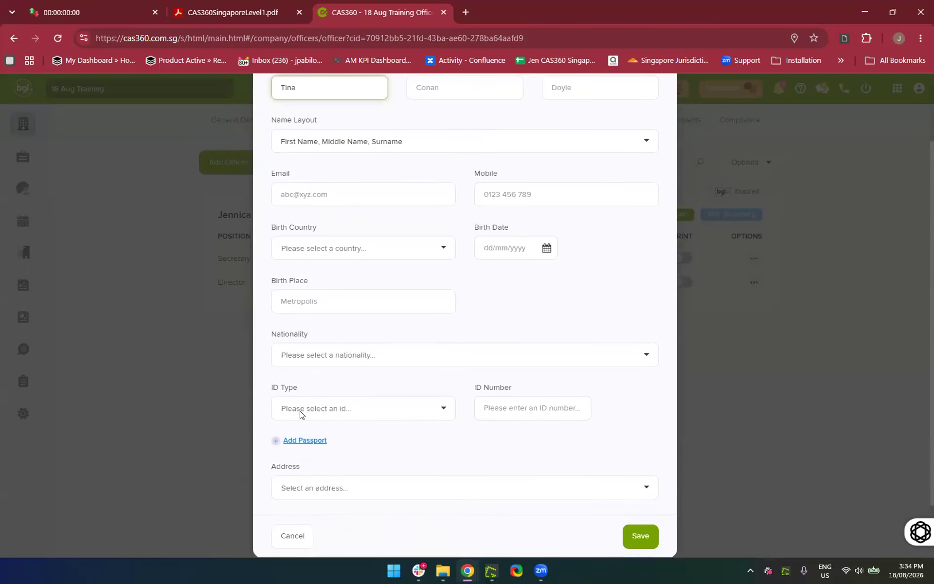
pyautogui.scroll(3, 300, 411)
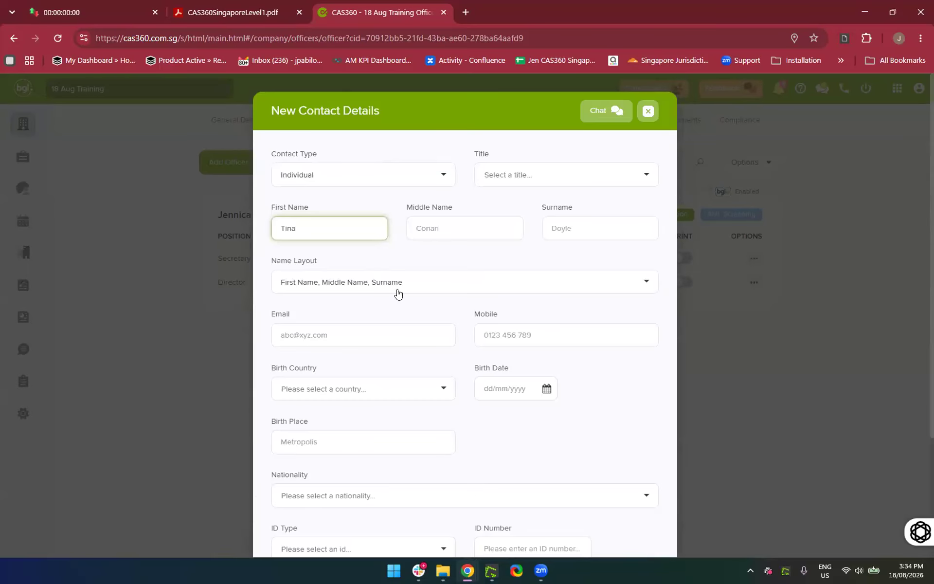
pyautogui.scroll(-3, 435, 273)
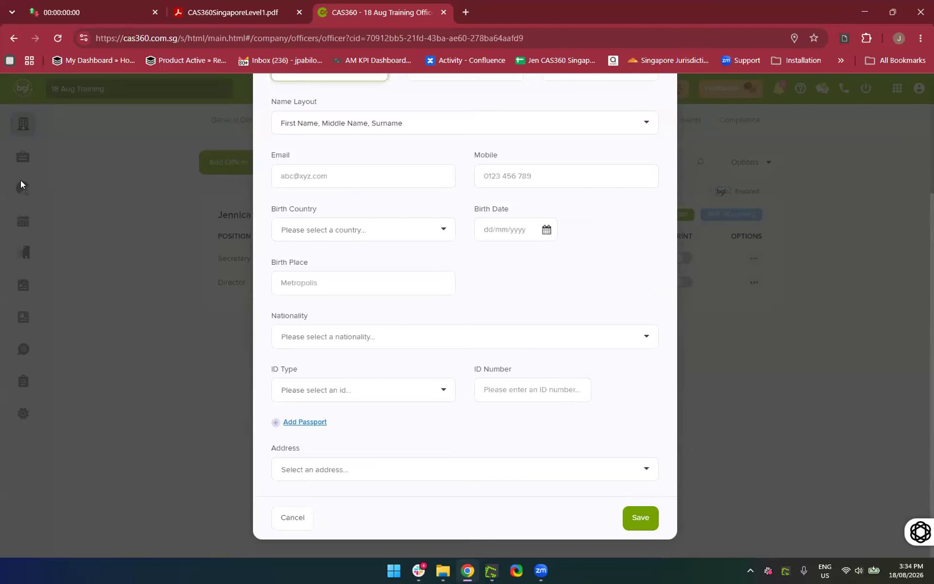
pyautogui.scroll(3, 469, 313)
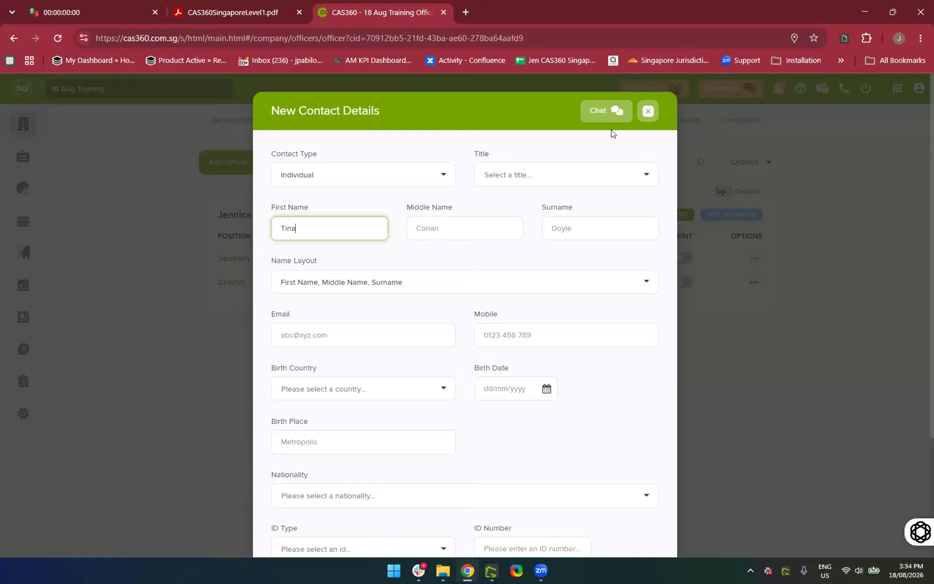
pyautogui.click(648, 111)
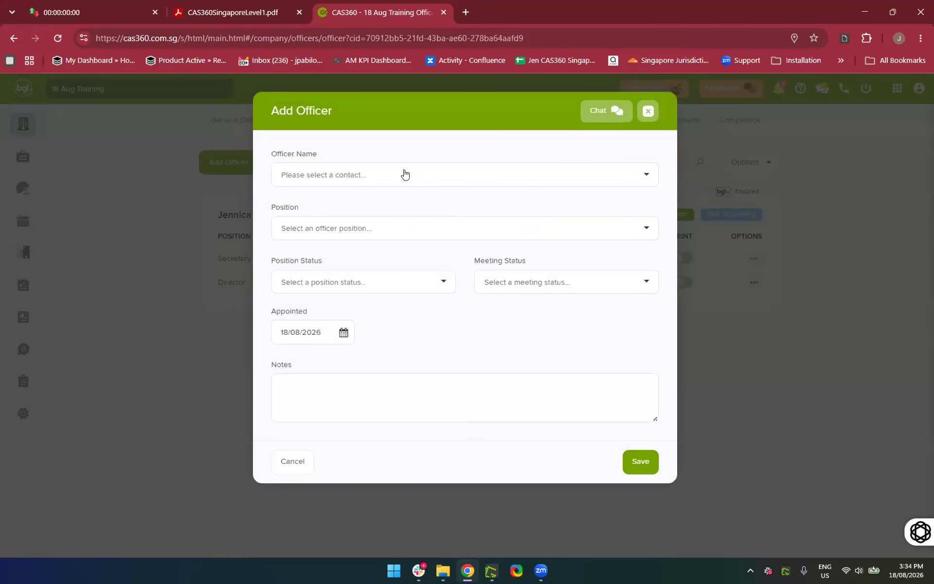
# Pick the searched contact as the officer with position Director
pyautogui.click(404, 168)
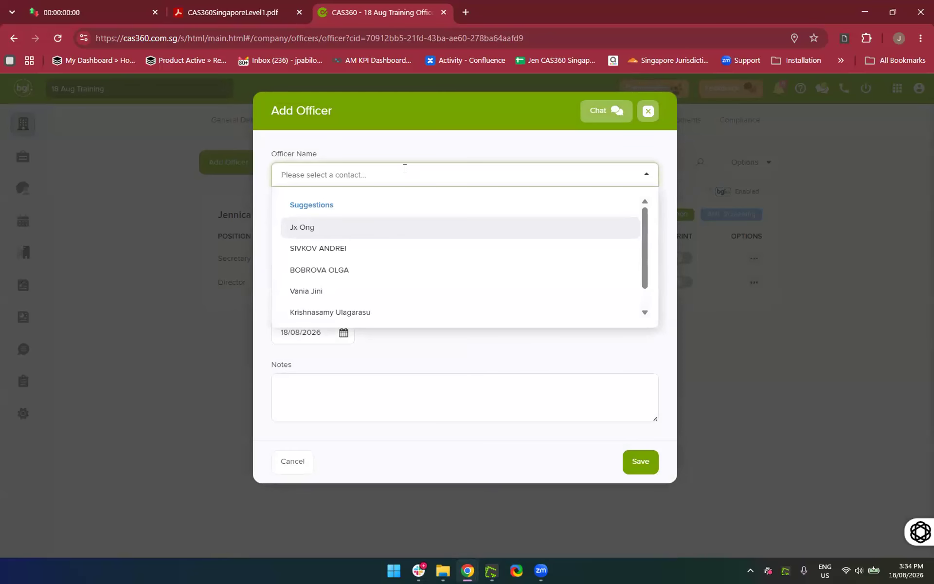
pyautogui.write('David')
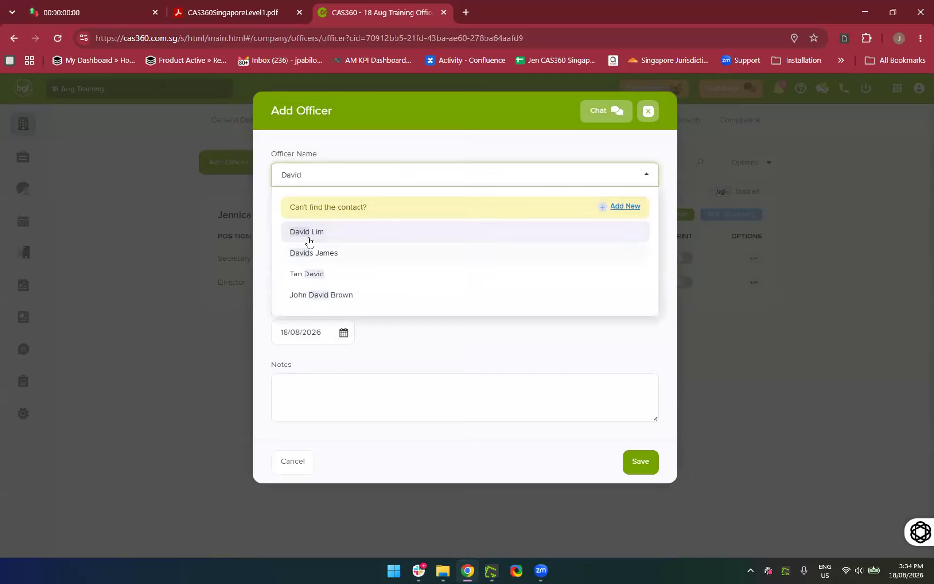
pyautogui.click(310, 237)
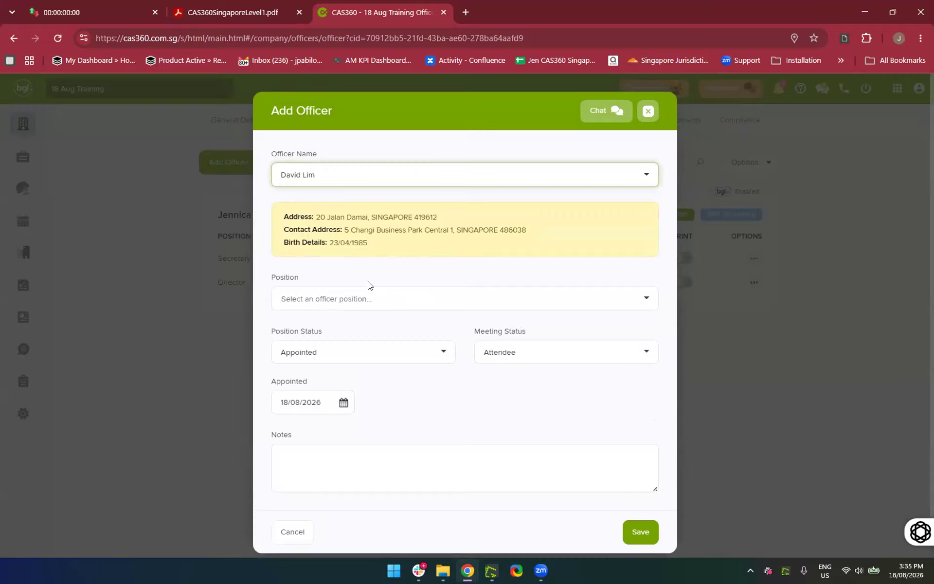
pyautogui.scroll(-1, 377, 282)
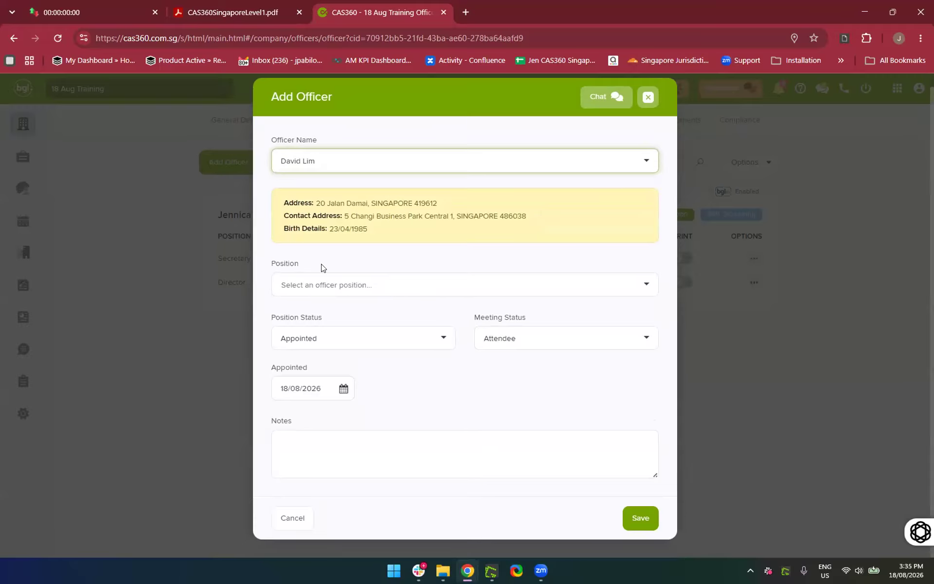
pyautogui.click(331, 287)
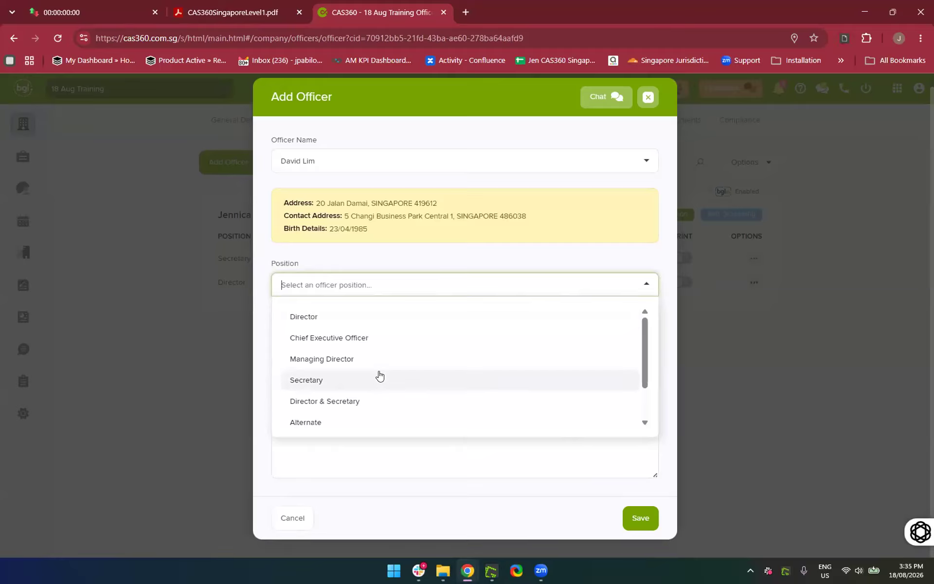
pyautogui.scroll(-2, 380, 375)
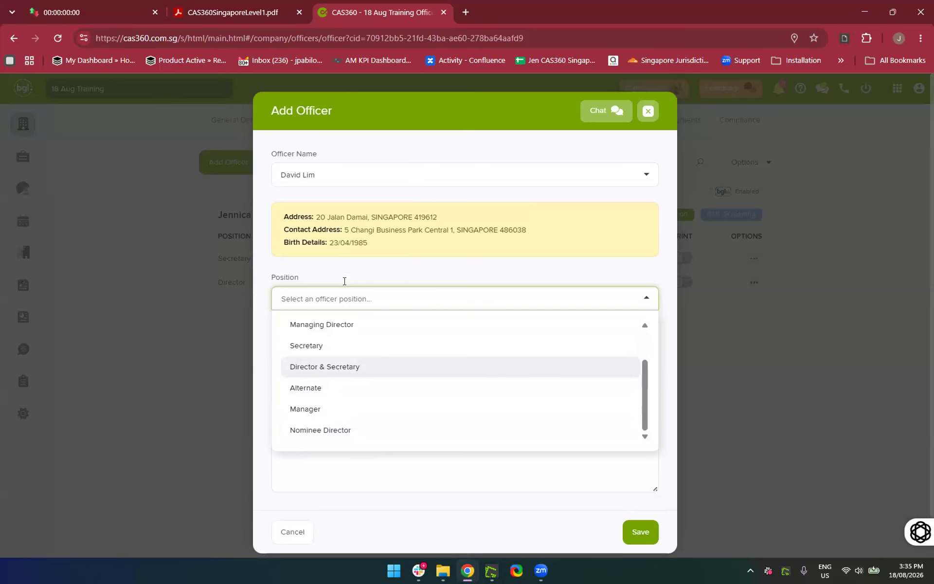
pyautogui.scroll(2, 352, 364)
pyautogui.scroll(1, 353, 364)
pyautogui.click(314, 339)
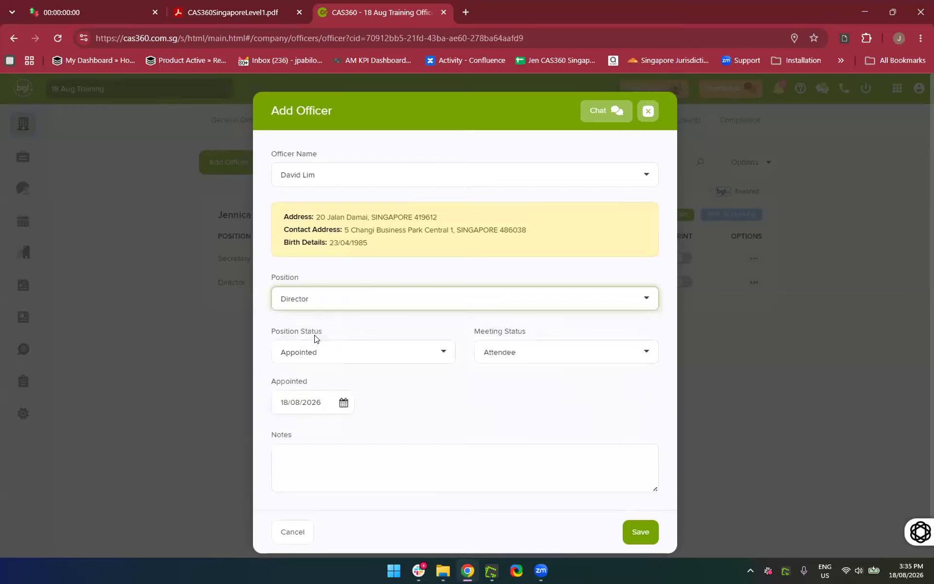
# Keep the status Appointed and save the director appointment from 18/08/2026
pyautogui.click(441, 420)
pyautogui.scroll(-1, 442, 420)
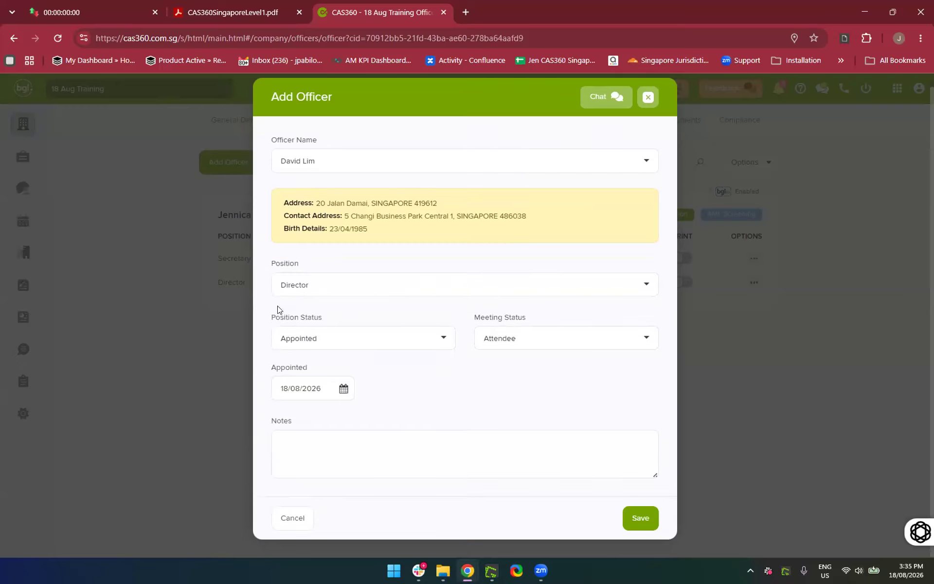
pyautogui.click(349, 340)
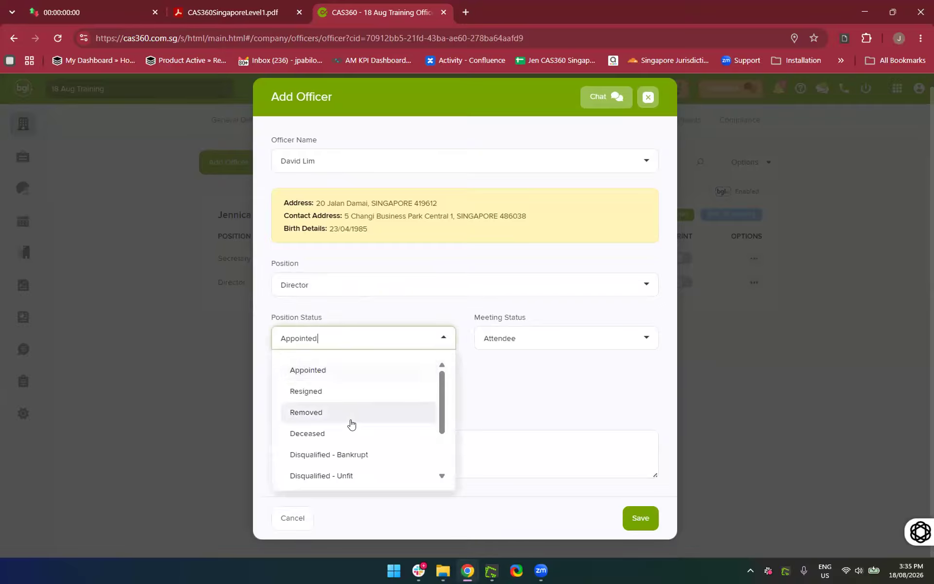
pyautogui.scroll(-1, 350, 422)
pyautogui.scroll(1, 351, 422)
pyautogui.click(535, 382)
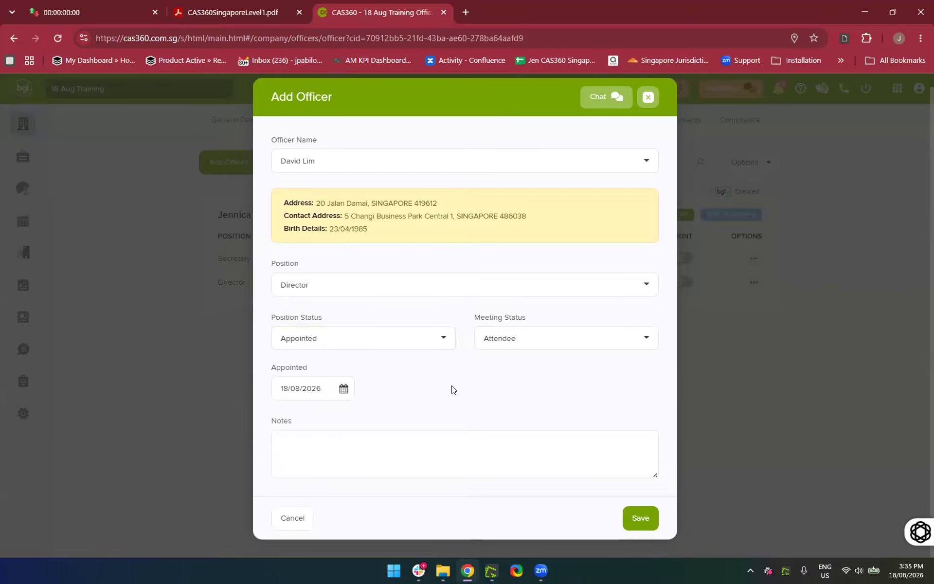
pyautogui.click(641, 525)
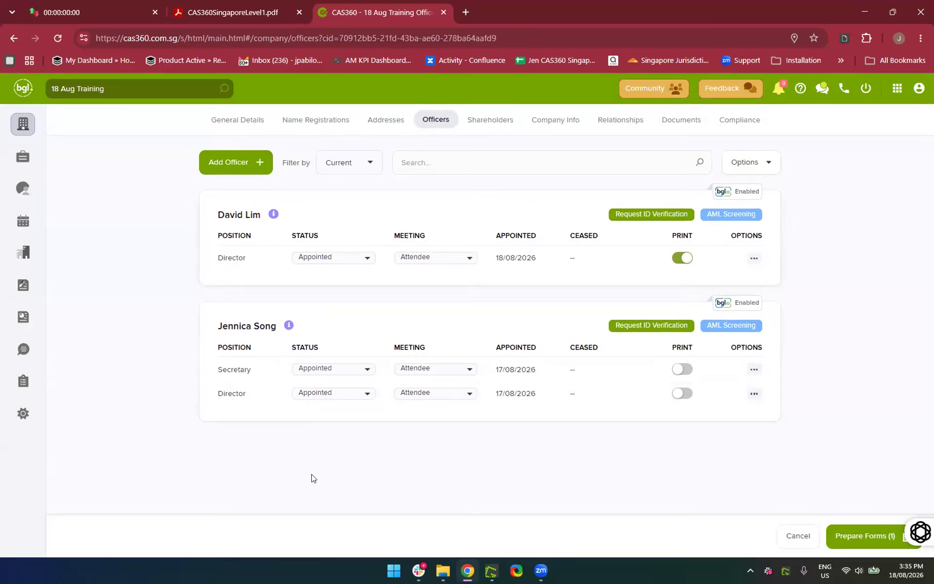
# Start another Add Officer form and search the contacts by name
pyautogui.click(248, 158)
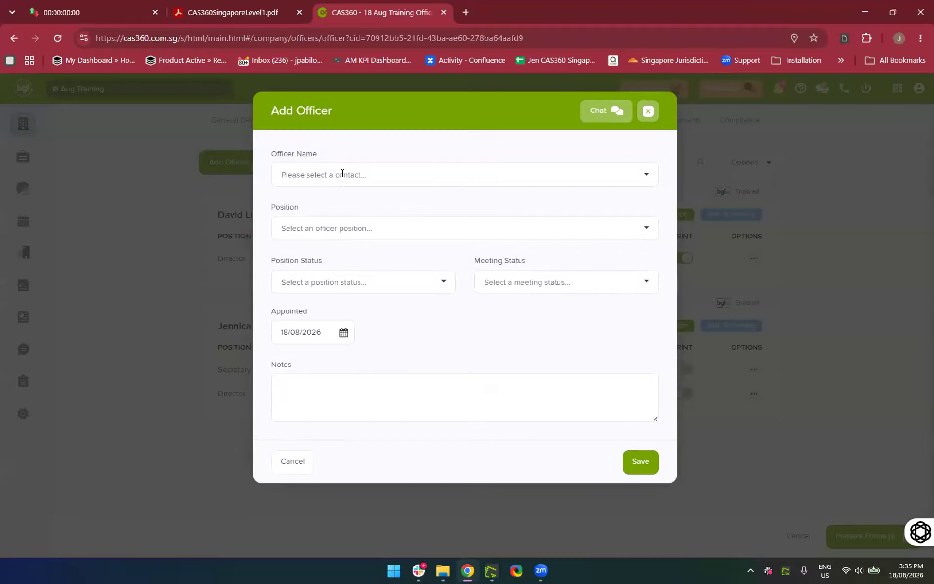
pyautogui.click(343, 174)
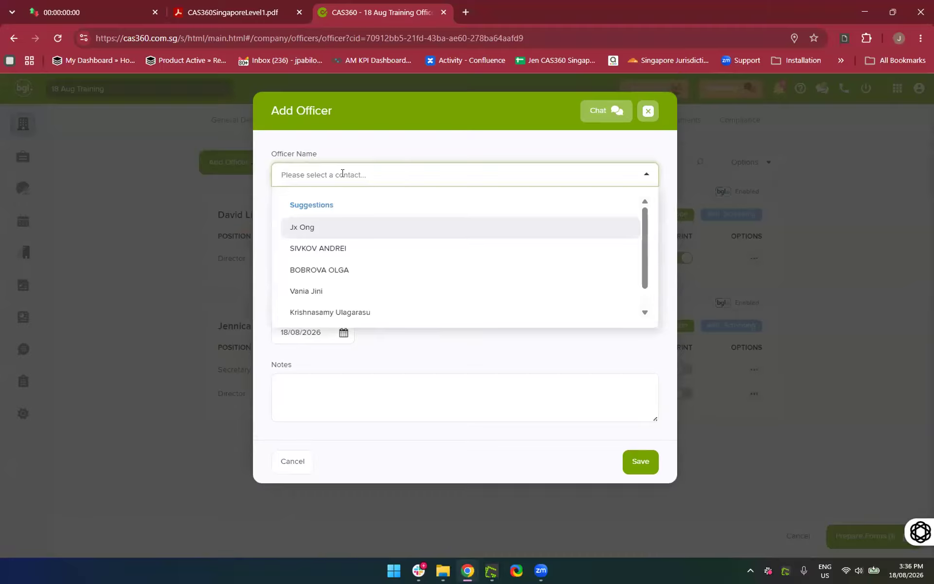
pyautogui.write('James')
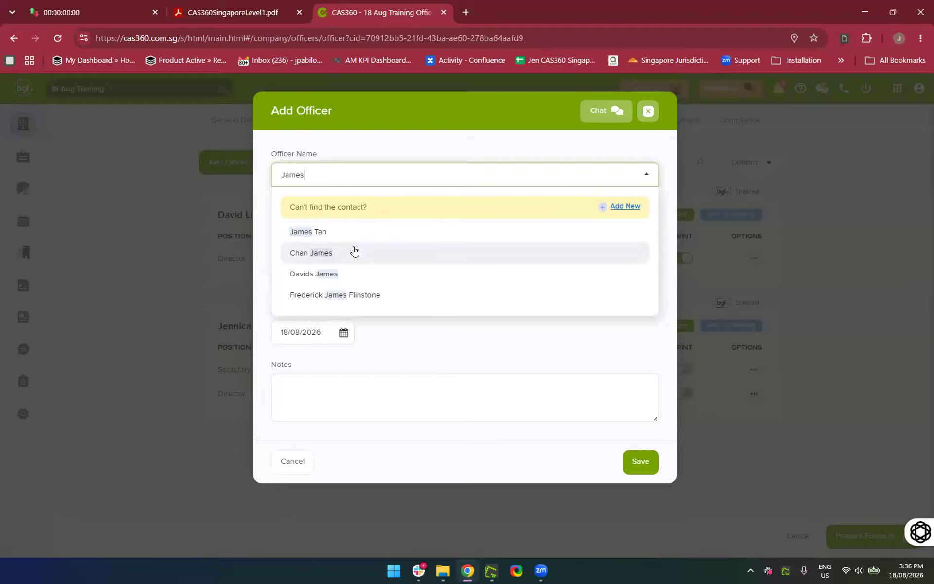
# Select the matching contact and set the position to Nominee Director
pyautogui.click(353, 250)
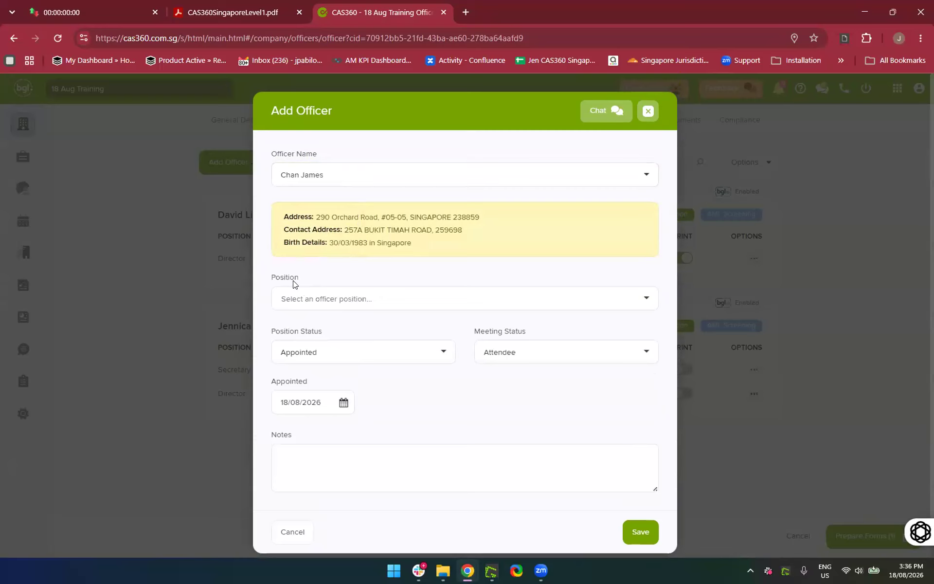
pyautogui.click(299, 299)
pyautogui.scroll(-2, 402, 381)
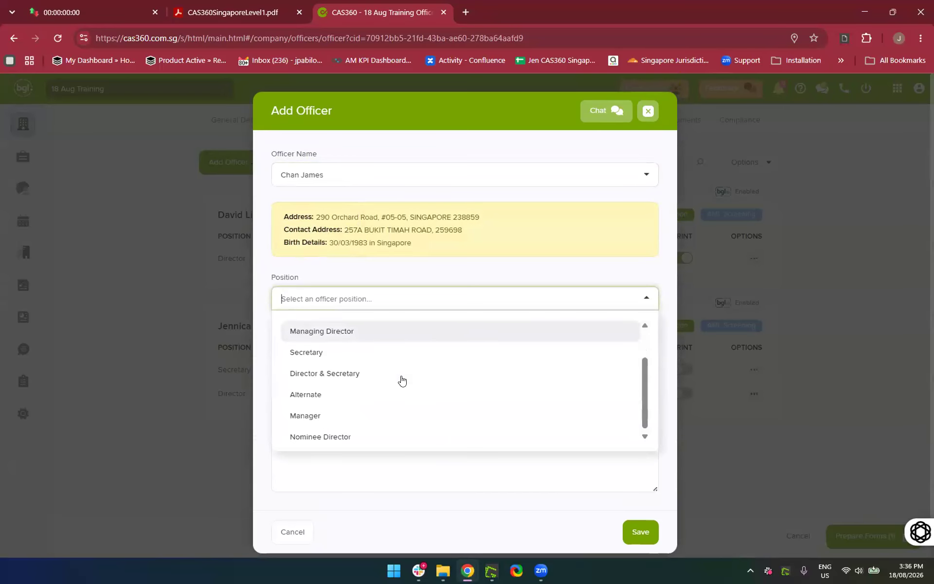
pyautogui.scroll(2, 402, 381)
pyautogui.scroll(-2, 402, 380)
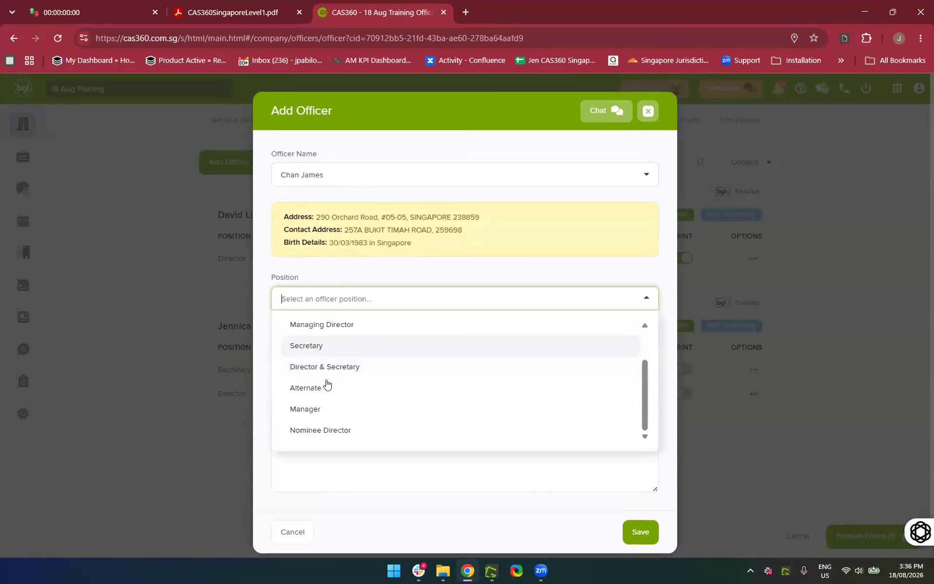
pyautogui.click(329, 439)
pyautogui.scroll(-2, 542, 475)
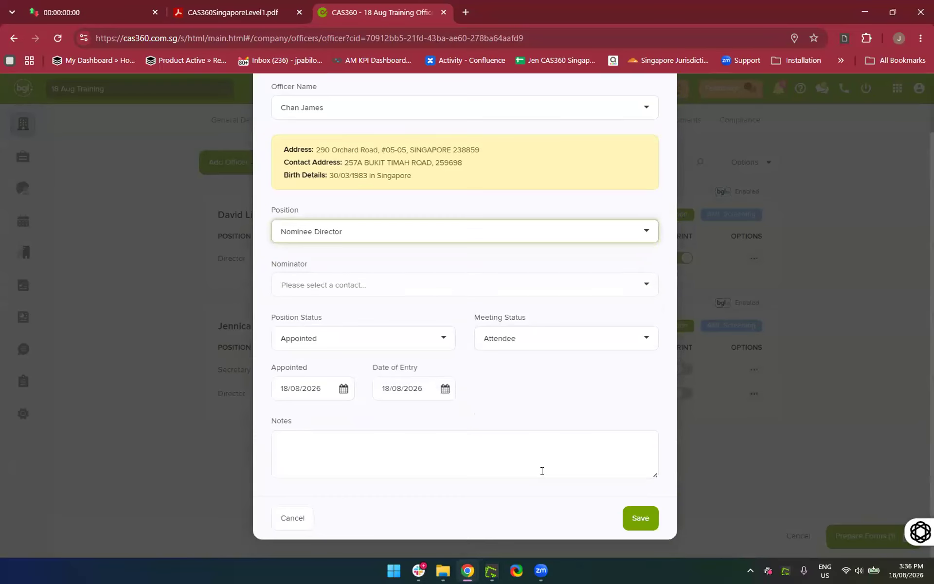
# Search and assign a nominator contact, then save the nominee director appointment
pyautogui.click(512, 288)
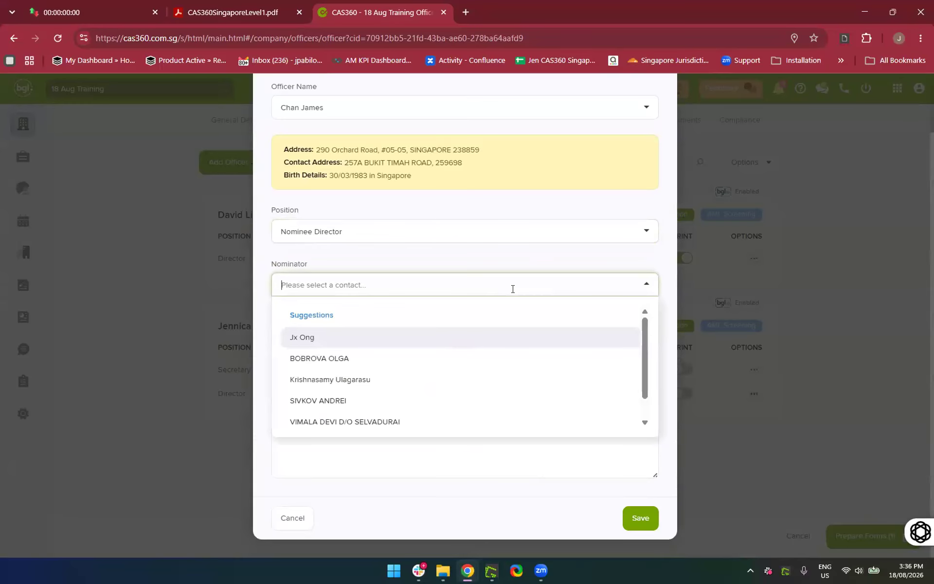
pyautogui.click(424, 286)
pyautogui.write('Jennifer')
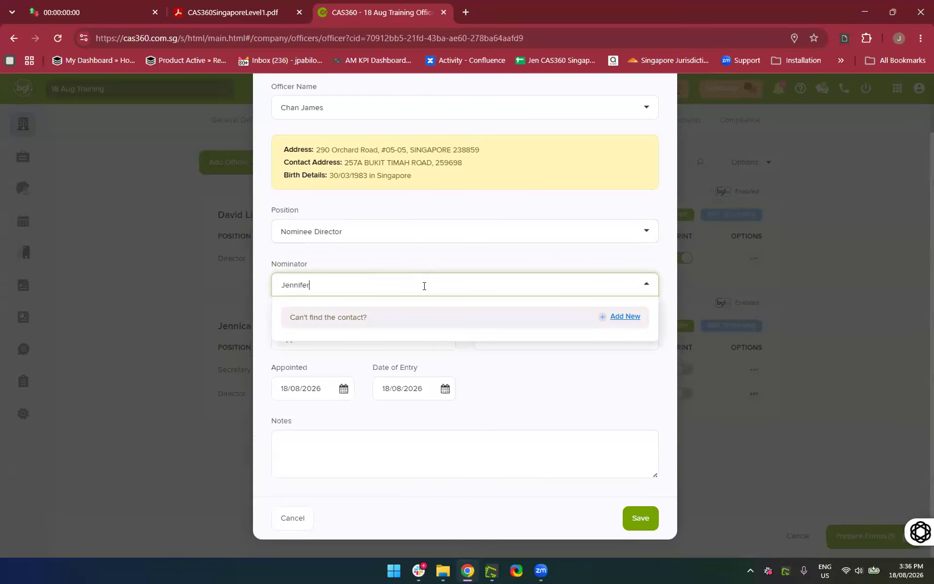
pyautogui.click(343, 346)
pyautogui.click(569, 404)
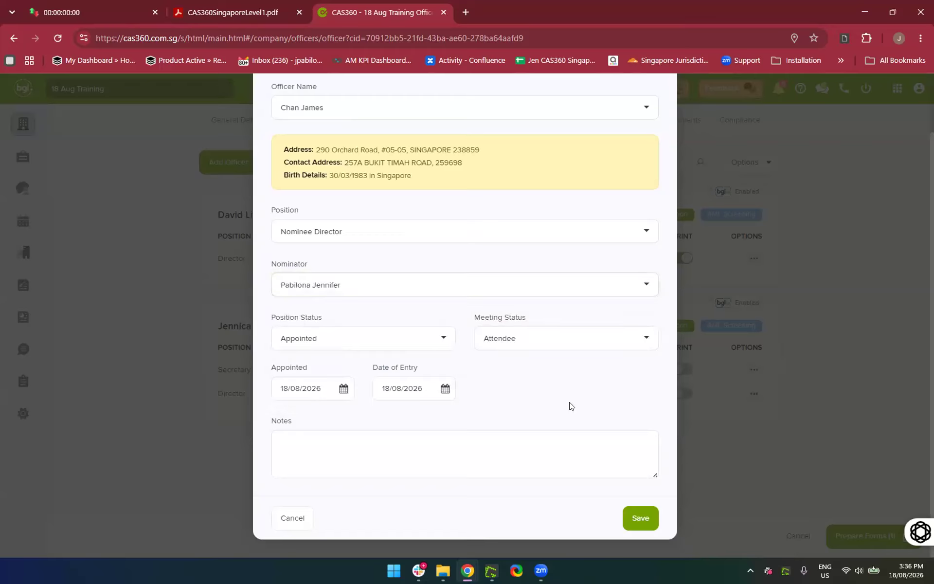
pyautogui.click(644, 523)
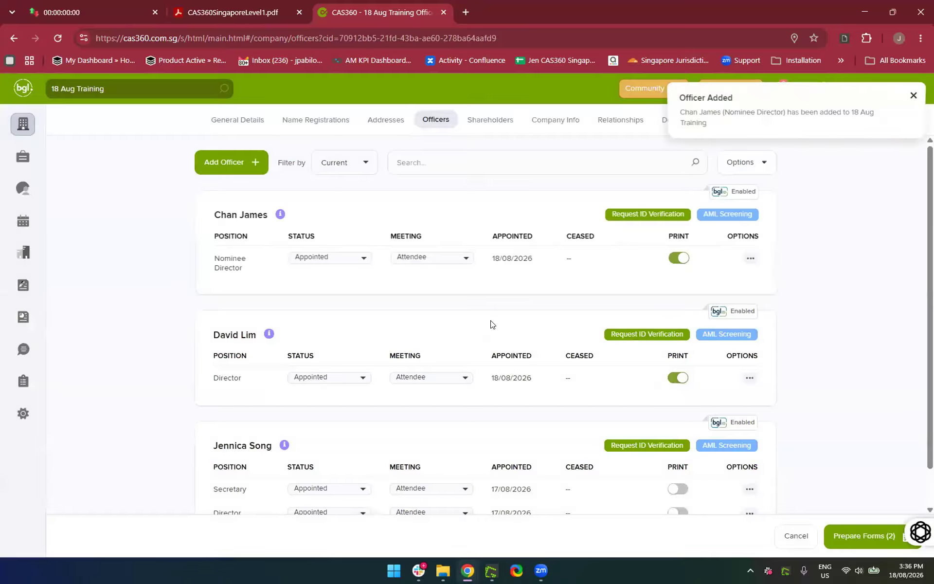
pyautogui.scroll(-1, 491, 324)
pyautogui.scroll(1, 491, 324)
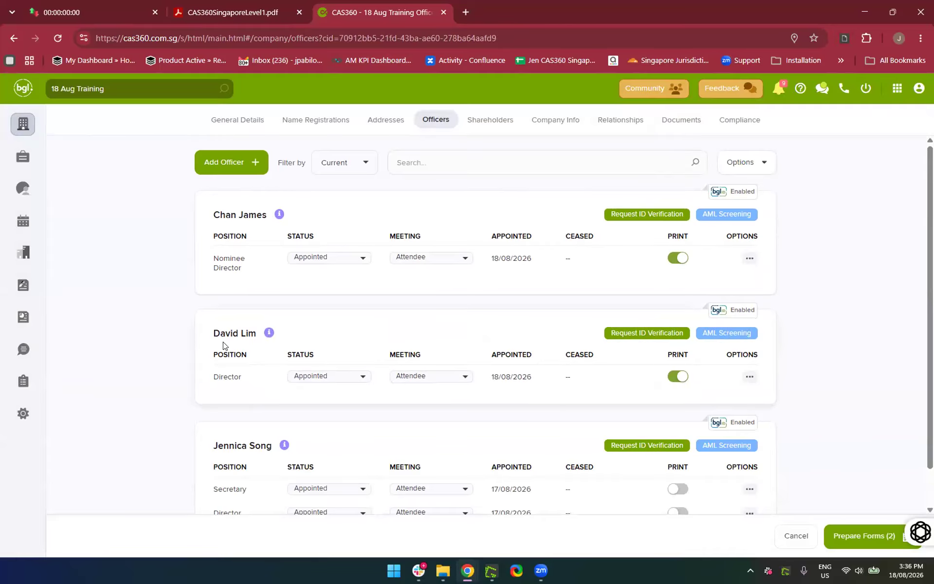
pyautogui.moveTo(280, 216)
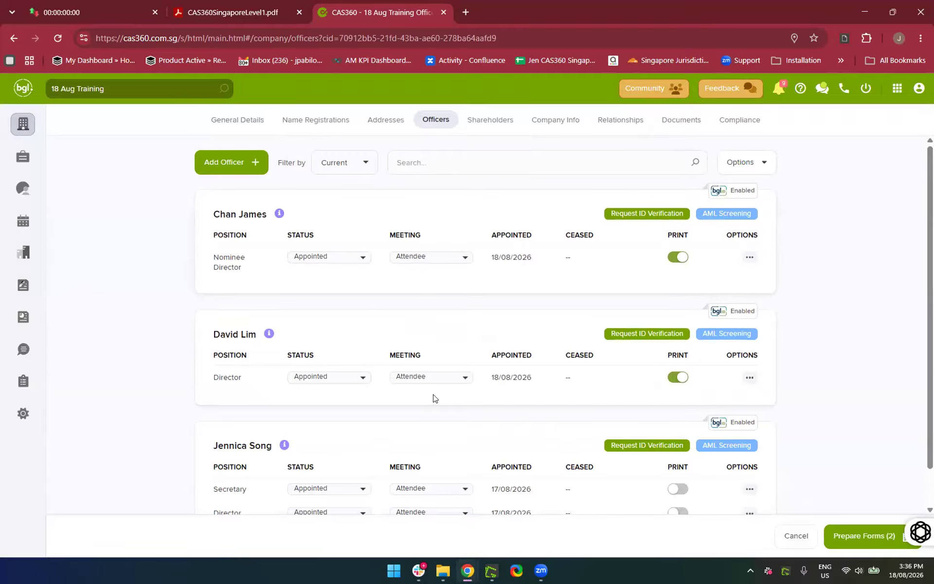
pyautogui.scroll(-1, 804, 390)
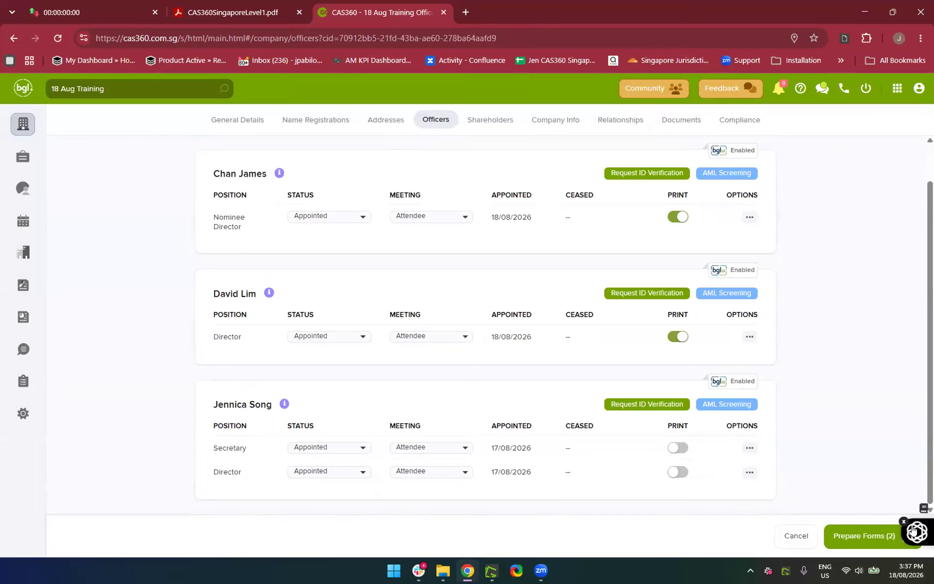
pyautogui.click(905, 521)
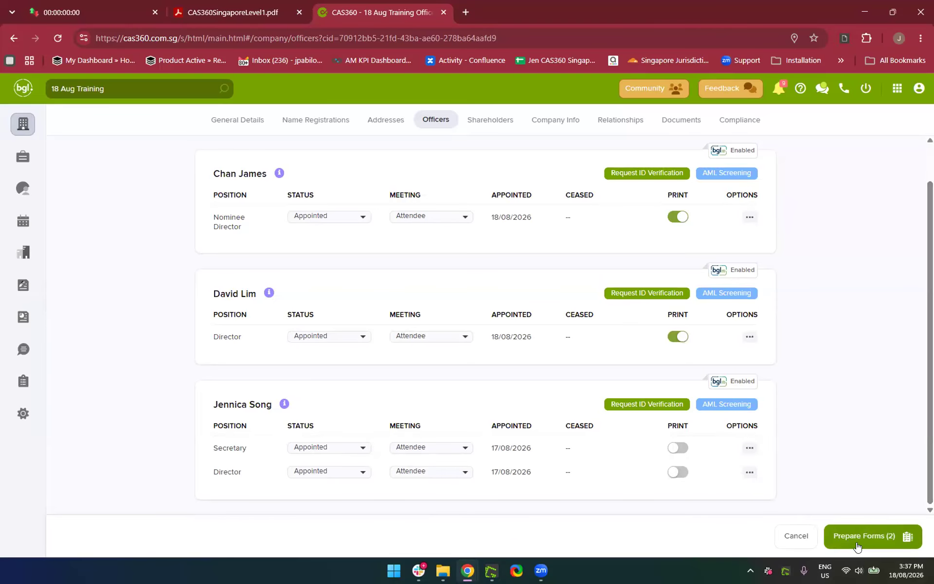
# Produce the documents for both officer changes and preview the Directors Minutes or Resolution
pyautogui.click(880, 536)
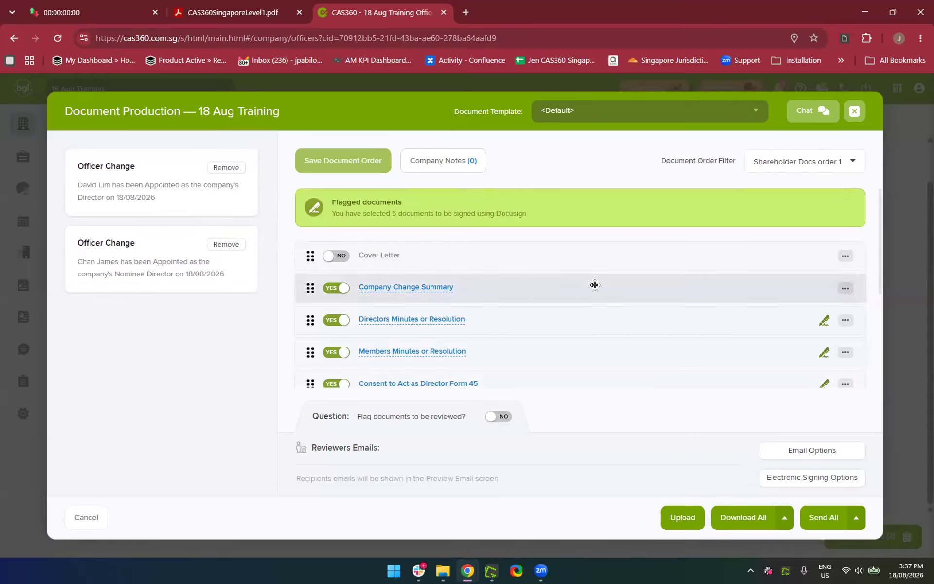
pyautogui.scroll(-4, 595, 284)
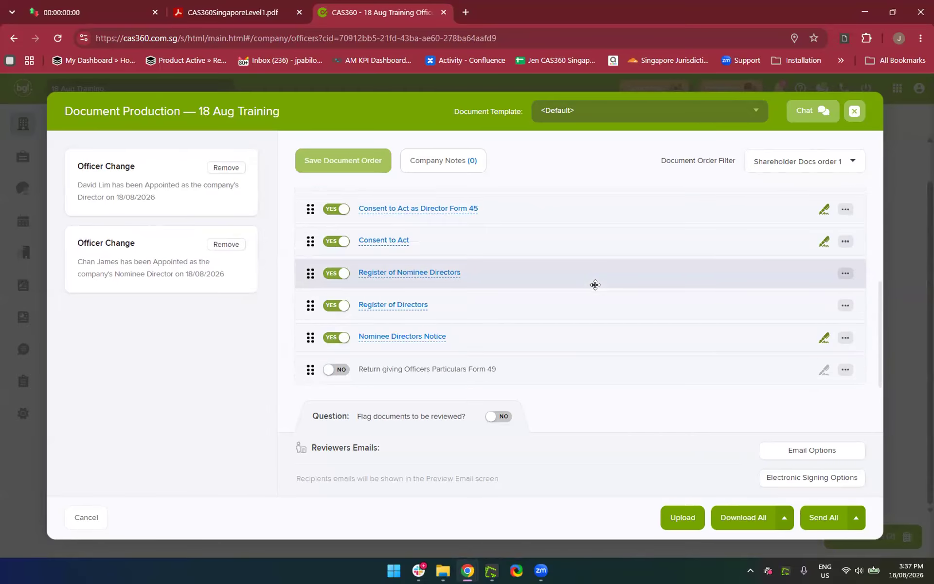
pyautogui.scroll(5, 595, 285)
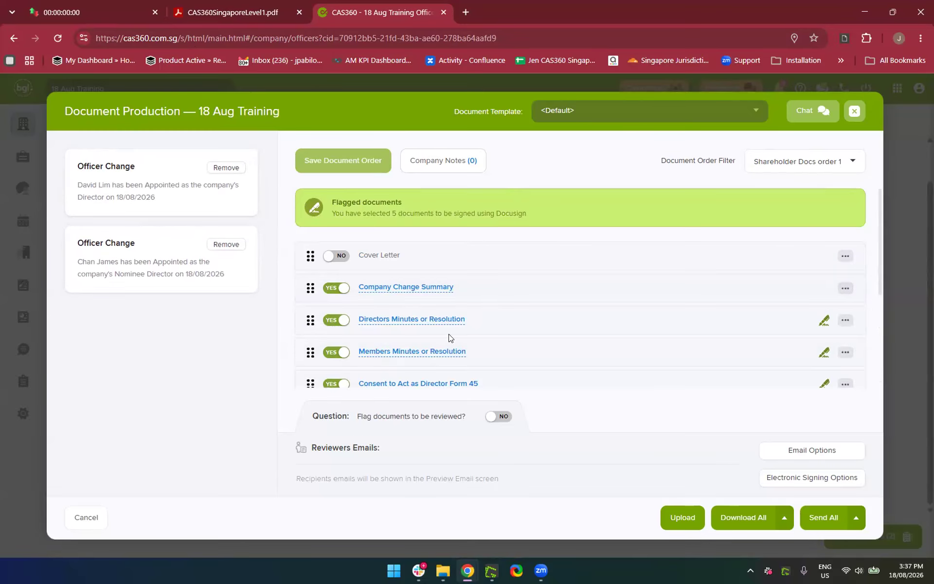
pyautogui.scroll(-1, 448, 338)
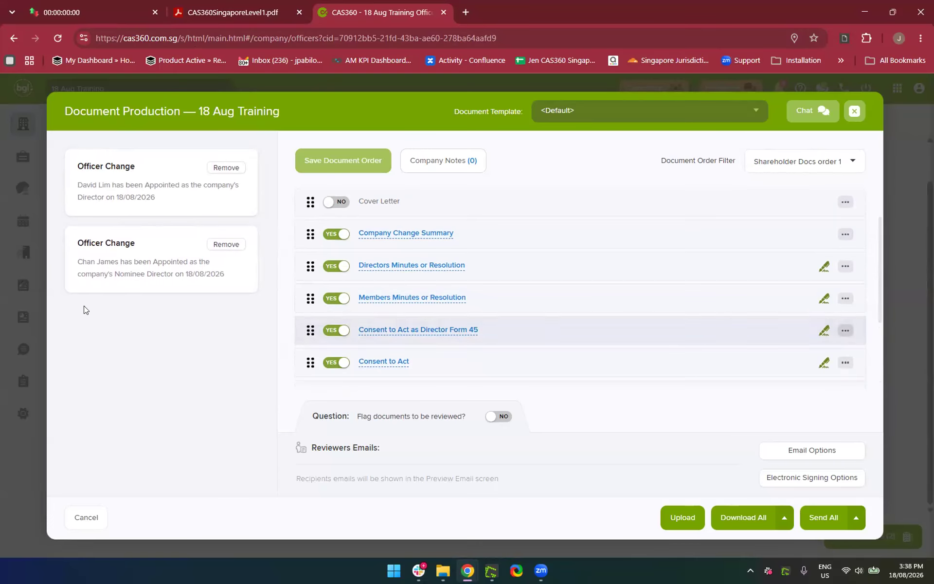
pyautogui.scroll(-1, 496, 327)
pyautogui.scroll(1, 496, 327)
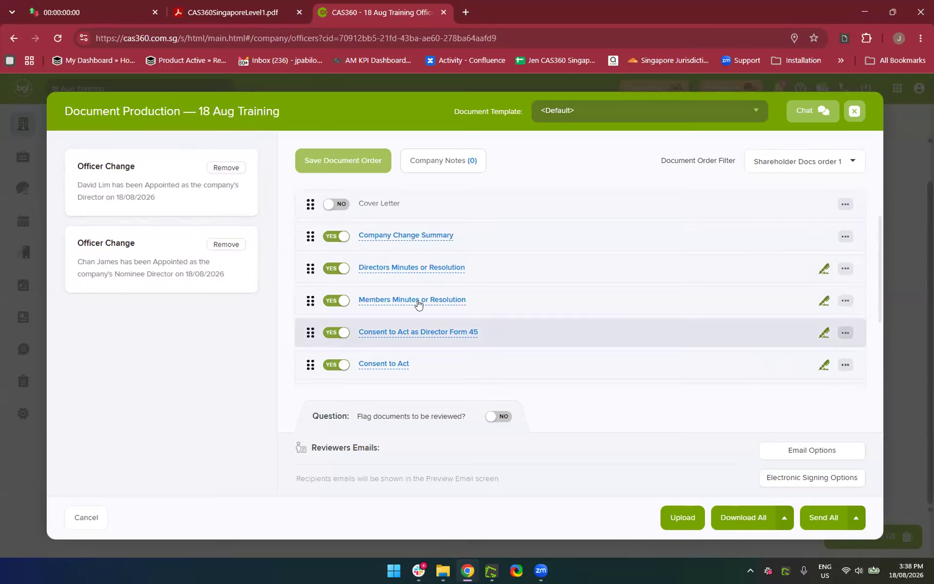
pyautogui.click(370, 268)
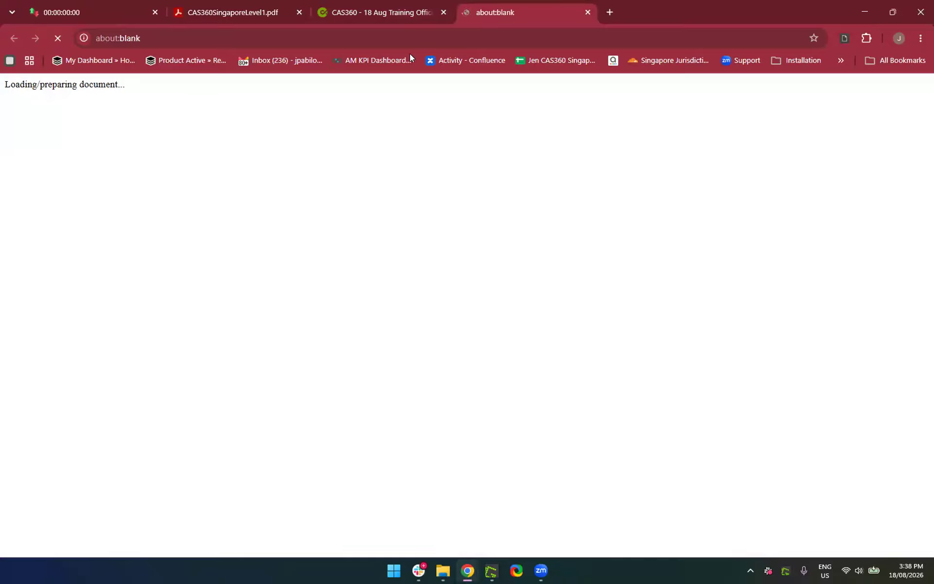
# Read both pages of the Directors Resolution PDF, then close its tab
pyautogui.click(389, 12)
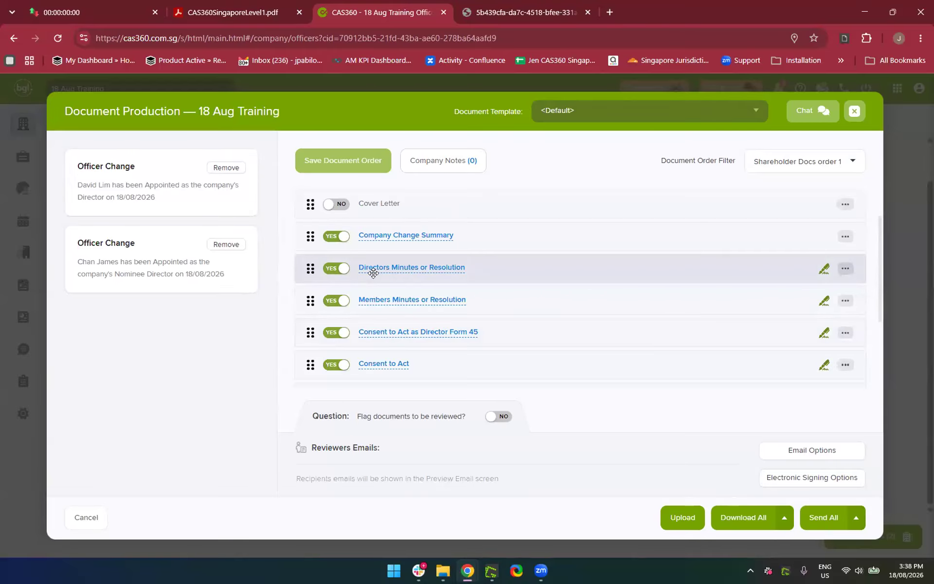
pyautogui.click(519, 7)
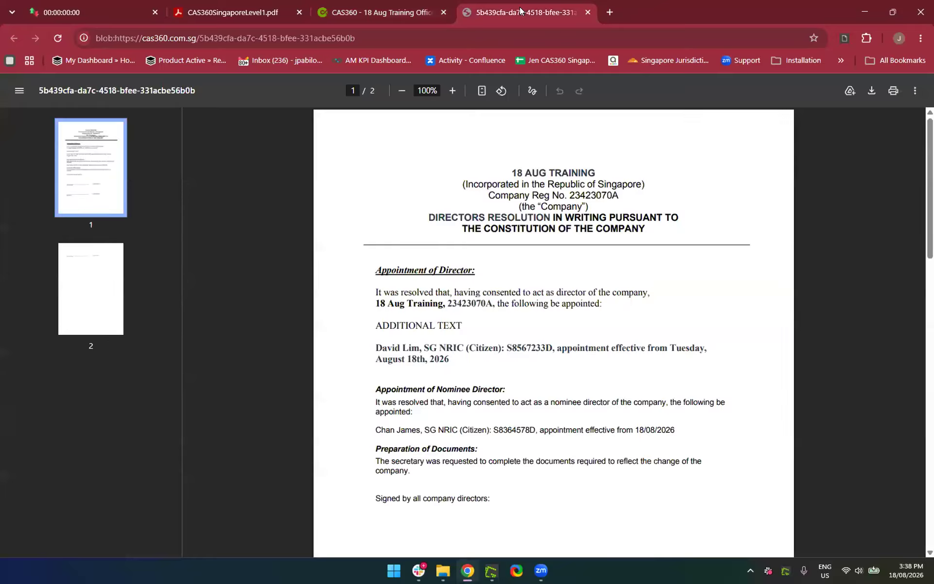
pyautogui.scroll(-2, 468, 363)
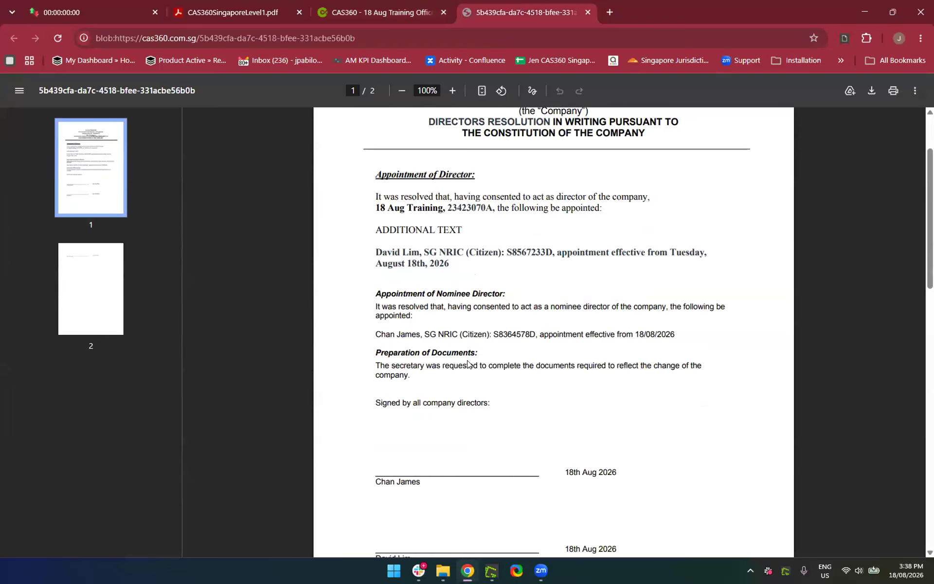
pyautogui.scroll(2, 468, 364)
pyautogui.scroll(-2, 468, 364)
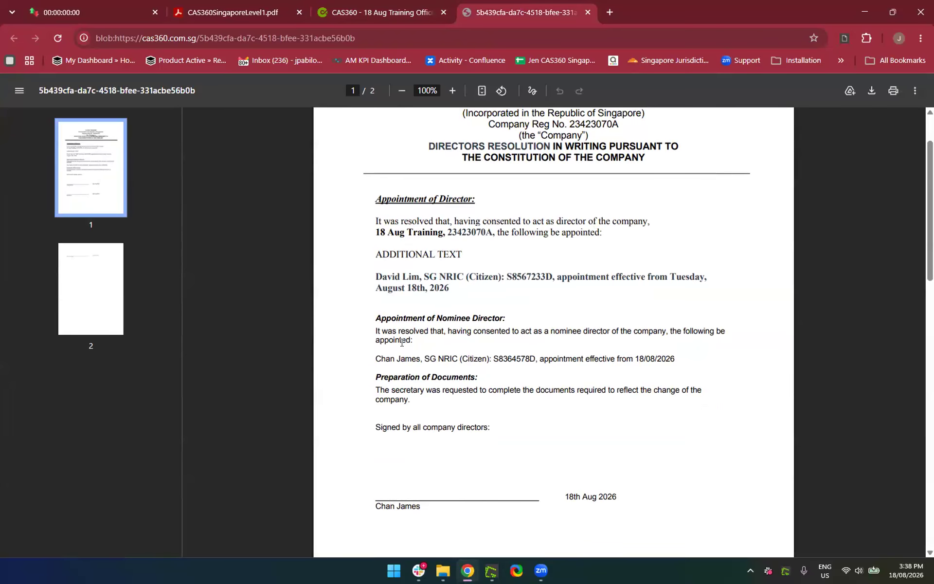
pyautogui.scroll(2, 437, 347)
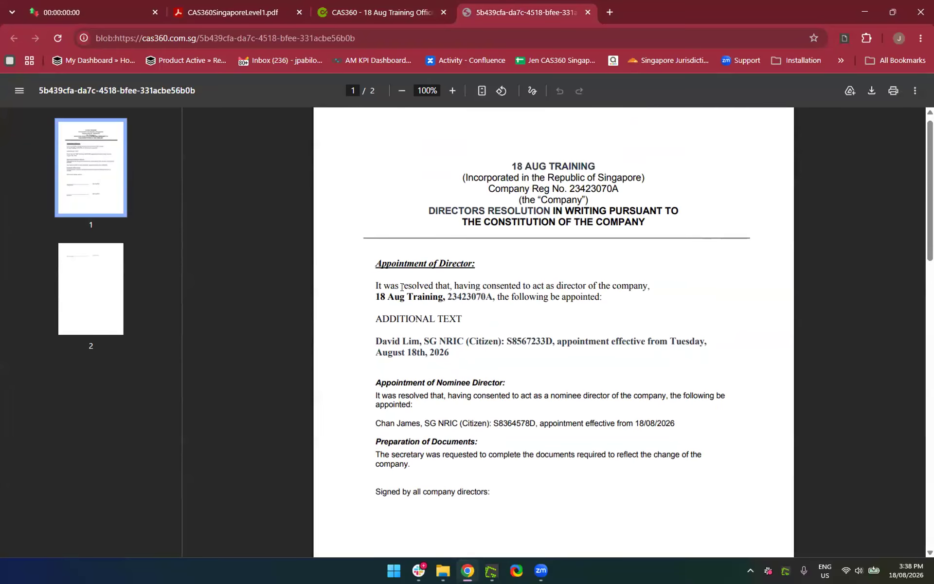
pyautogui.scroll(-2, 436, 346)
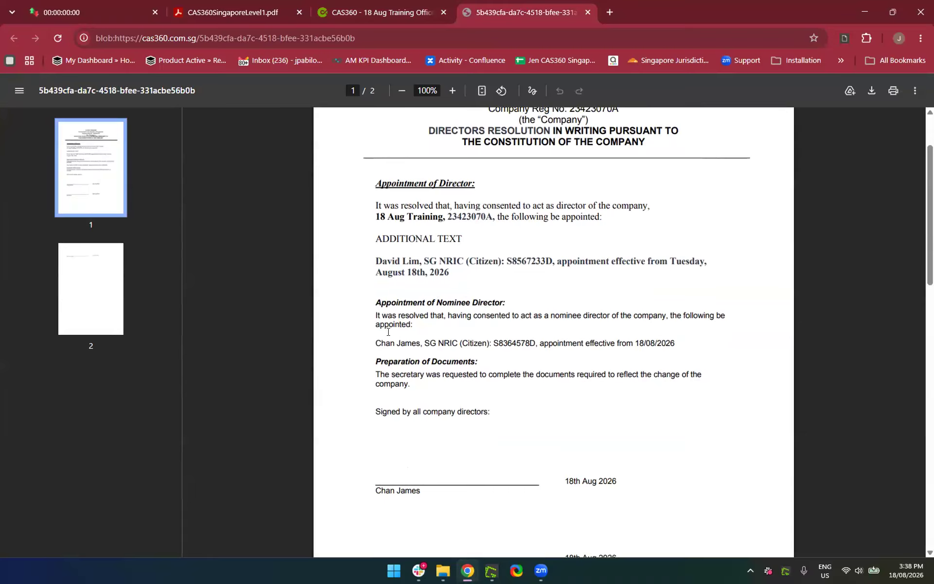
pyautogui.scroll(-2, 388, 332)
pyautogui.scroll(3, 388, 332)
pyautogui.scroll(-10, 387, 331)
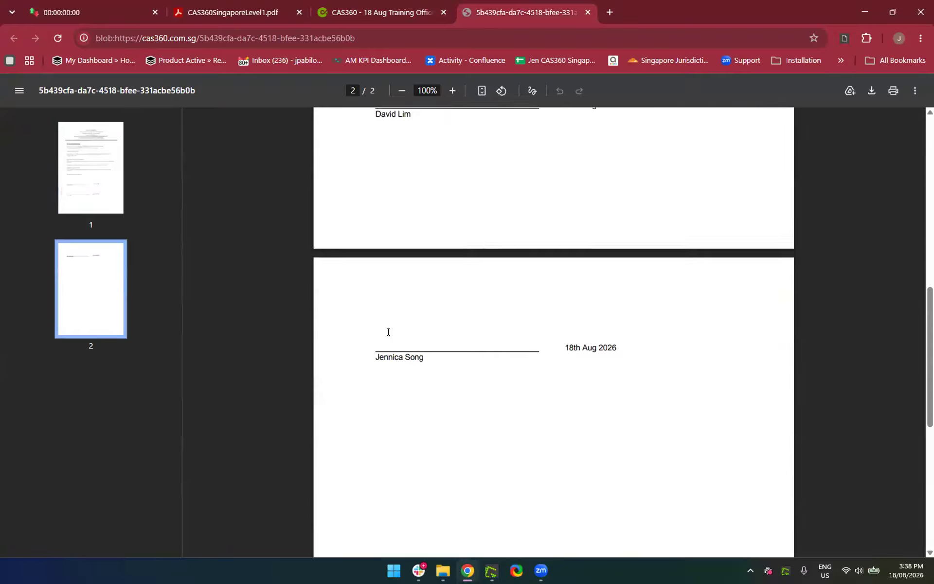
pyautogui.scroll(-4, 388, 331)
pyautogui.scroll(12, 388, 332)
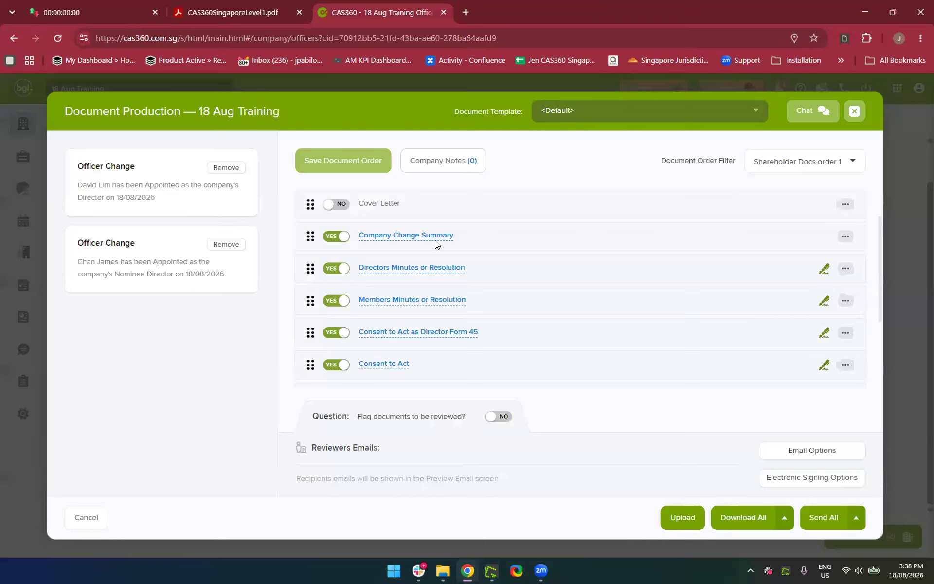
pyautogui.click(588, 14)
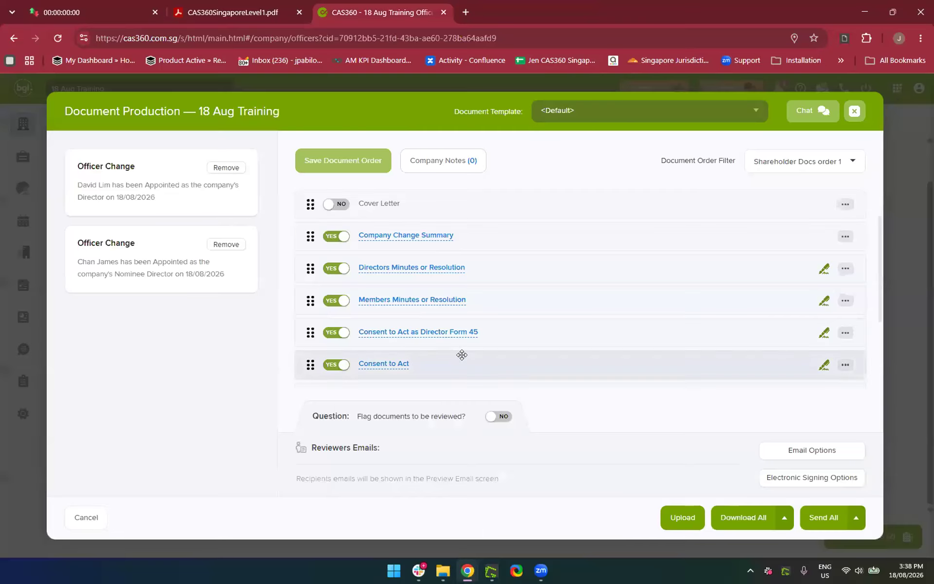
# Preview the Consent to Act as Director Form 45 and scroll through its eight pages
pyautogui.click(414, 335)
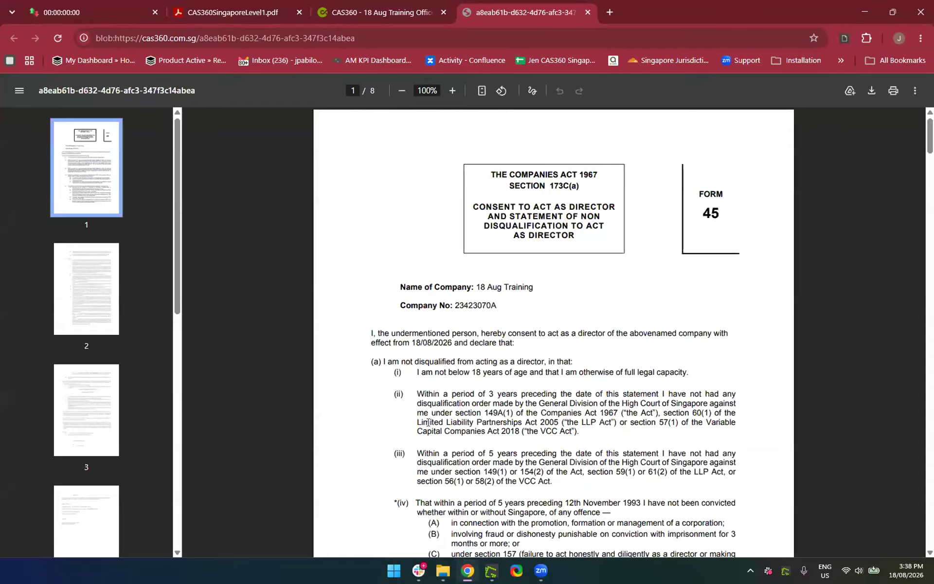
pyautogui.scroll(-10, 496, 415)
pyautogui.scroll(-20, 496, 414)
pyautogui.scroll(3, 496, 414)
pyautogui.scroll(-12, 496, 414)
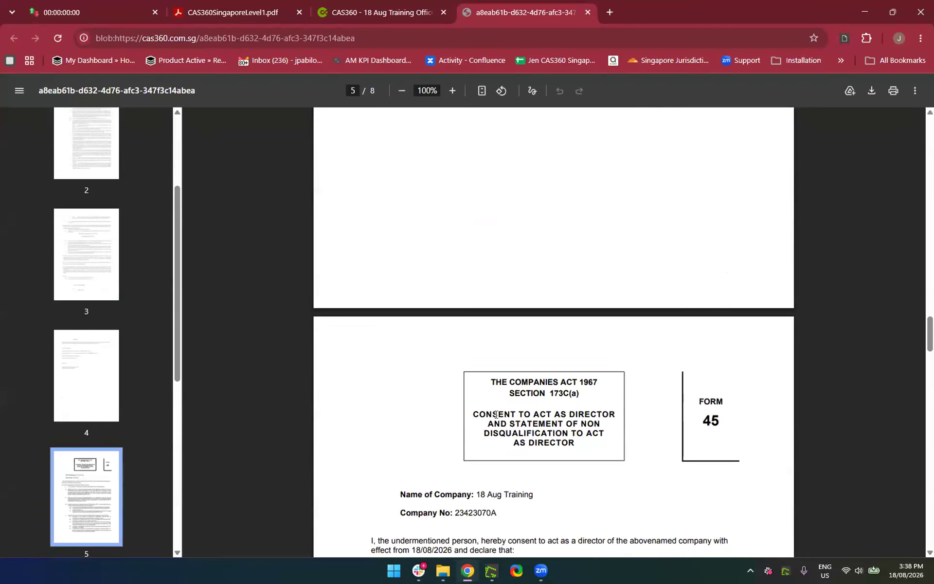
pyautogui.scroll(-1, 496, 414)
pyautogui.scroll(-4, 570, 454)
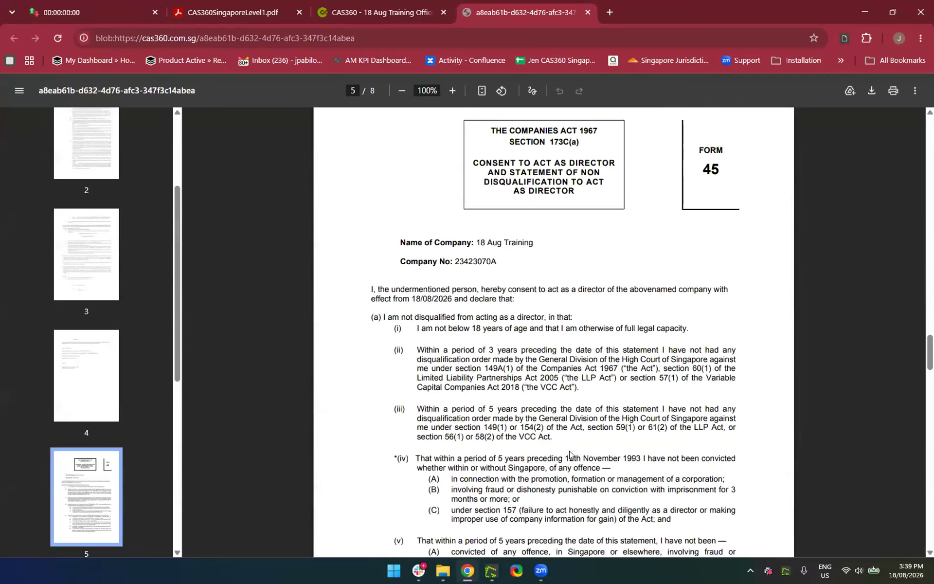
pyautogui.scroll(-20, 570, 454)
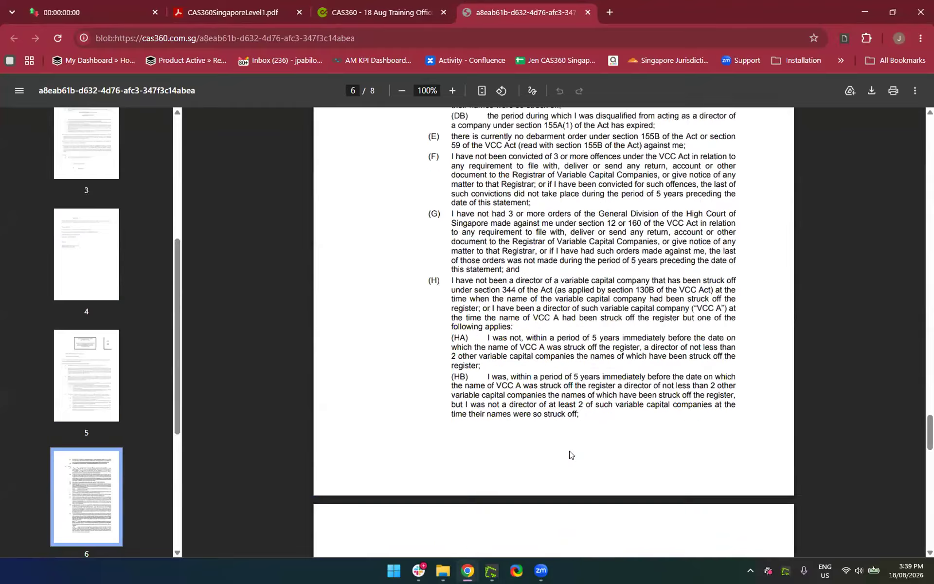
pyautogui.scroll(-3, 570, 453)
pyautogui.scroll(5, 570, 454)
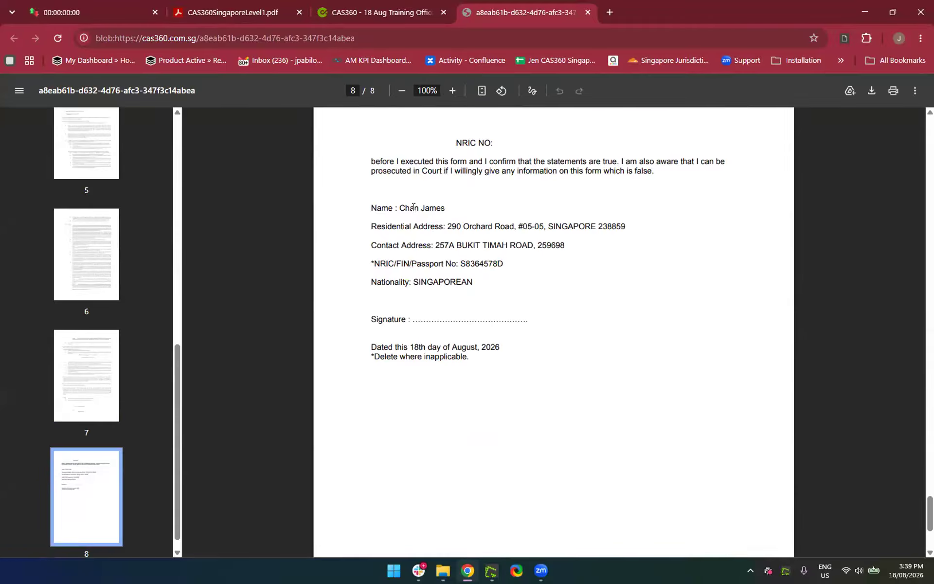
# Switch back to Document Production in the CAS360 tab and scroll down its document list
pyautogui.click(381, 14)
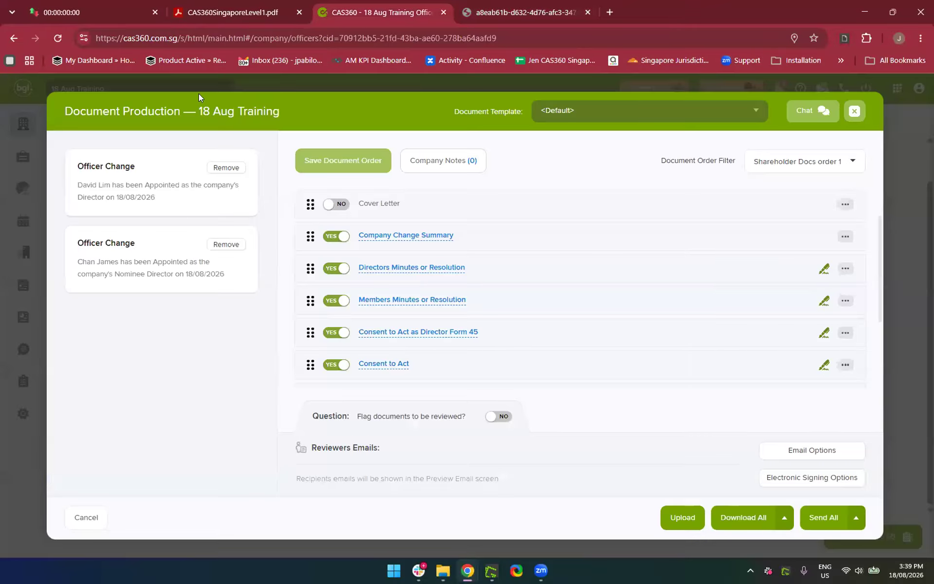
pyautogui.click(491, 10)
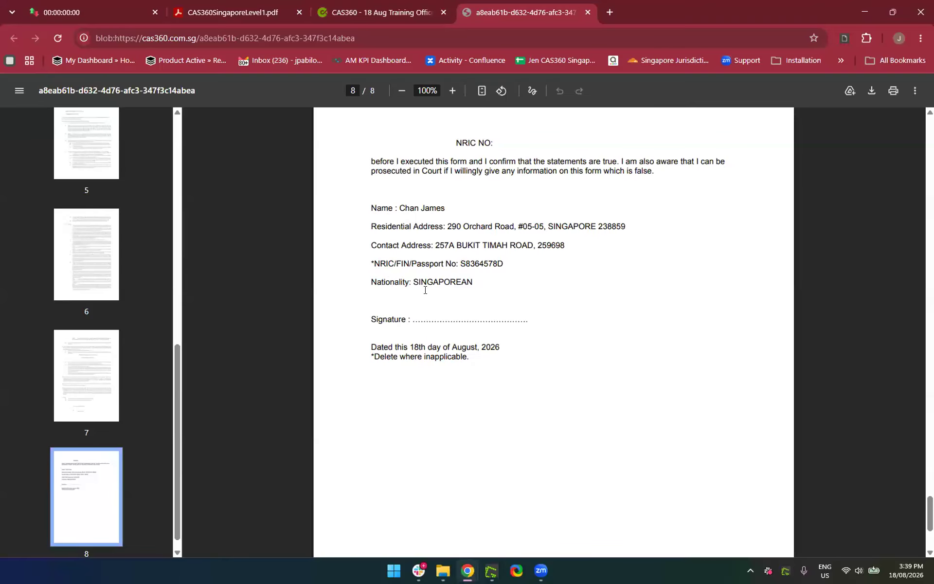
pyautogui.click(370, 12)
pyautogui.scroll(-1, 497, 348)
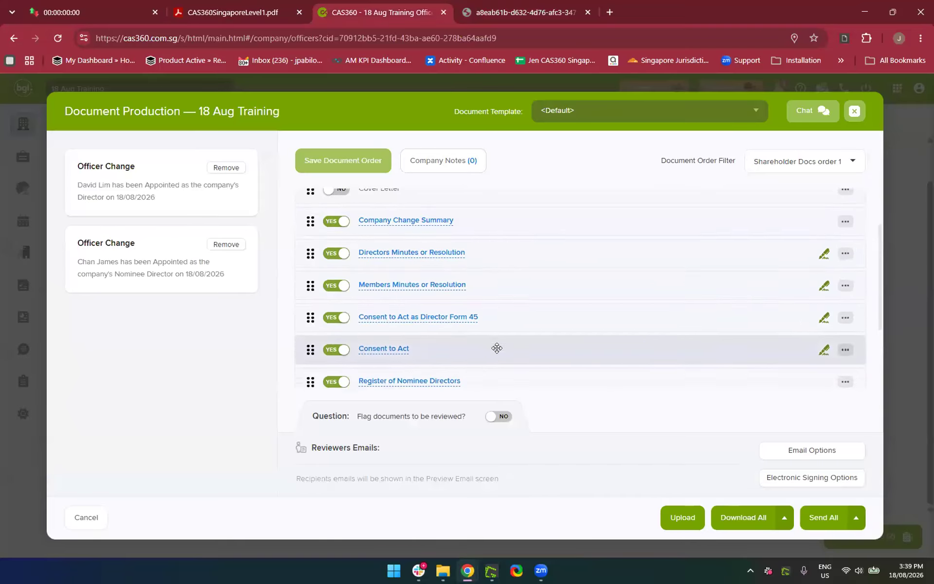
pyautogui.scroll(-2, 498, 350)
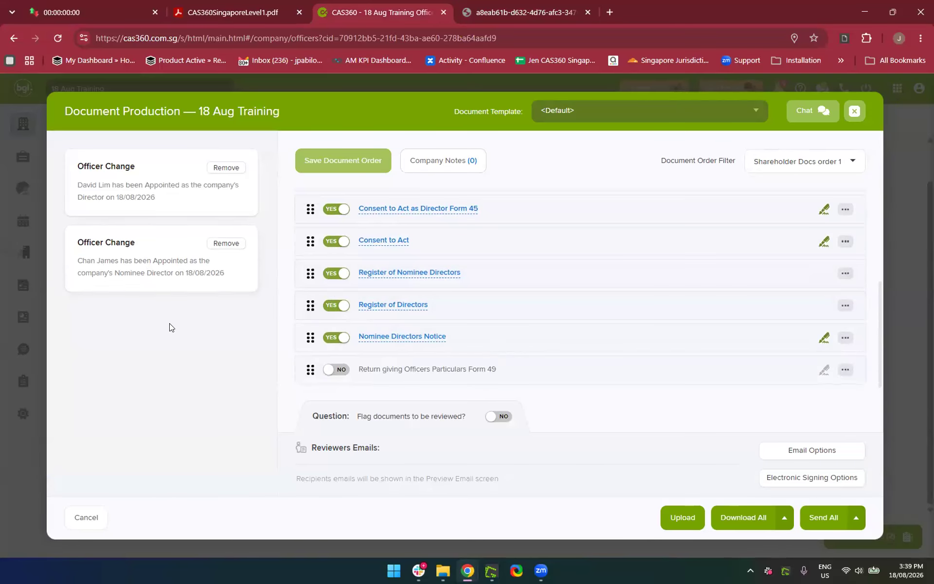
# Preview the Register of Nominee Directors, then close its PDF tab
pyautogui.click(406, 274)
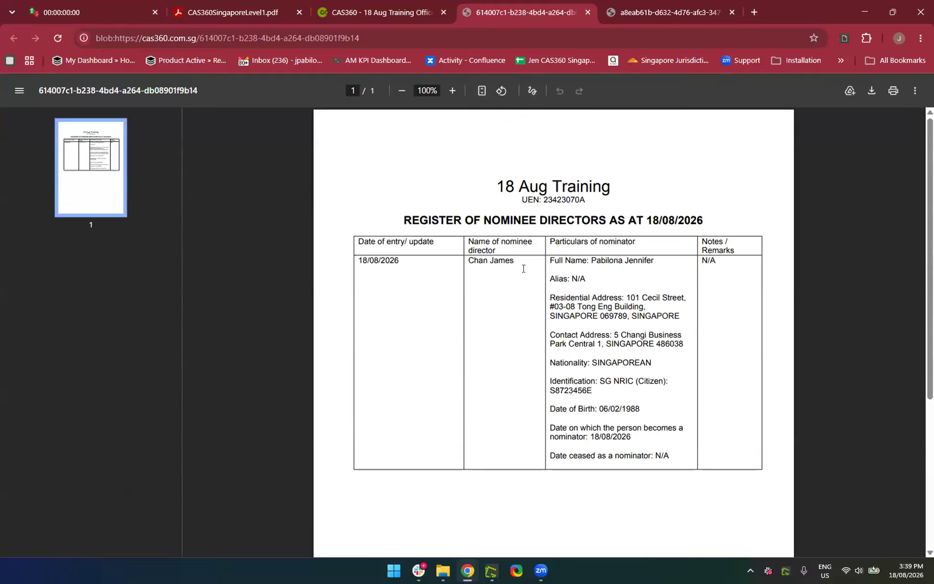
pyautogui.scroll(-2, 507, 313)
pyautogui.scroll(2, 507, 314)
pyautogui.click(588, 12)
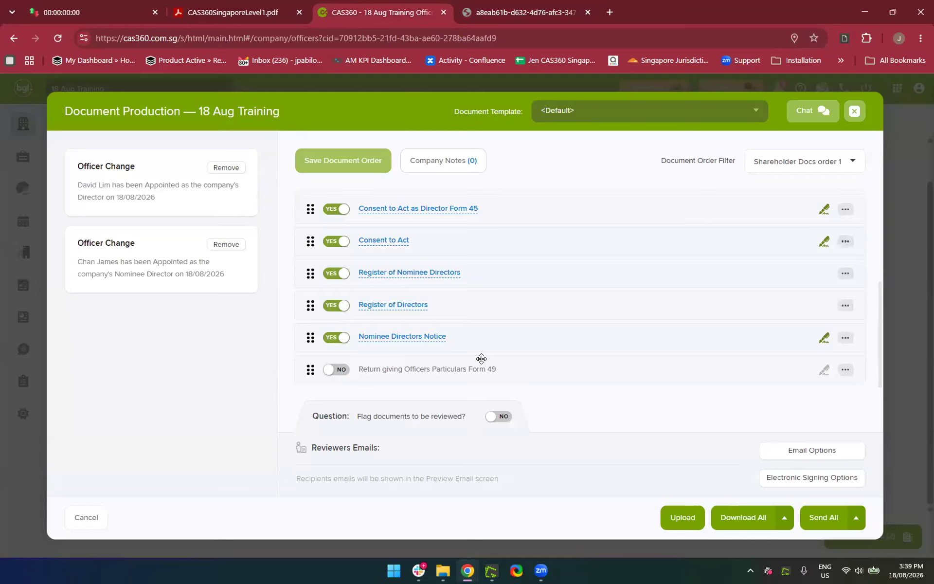
# Preview and close the Nominee Directors Notice, then download all generated documents
pyautogui.click(391, 336)
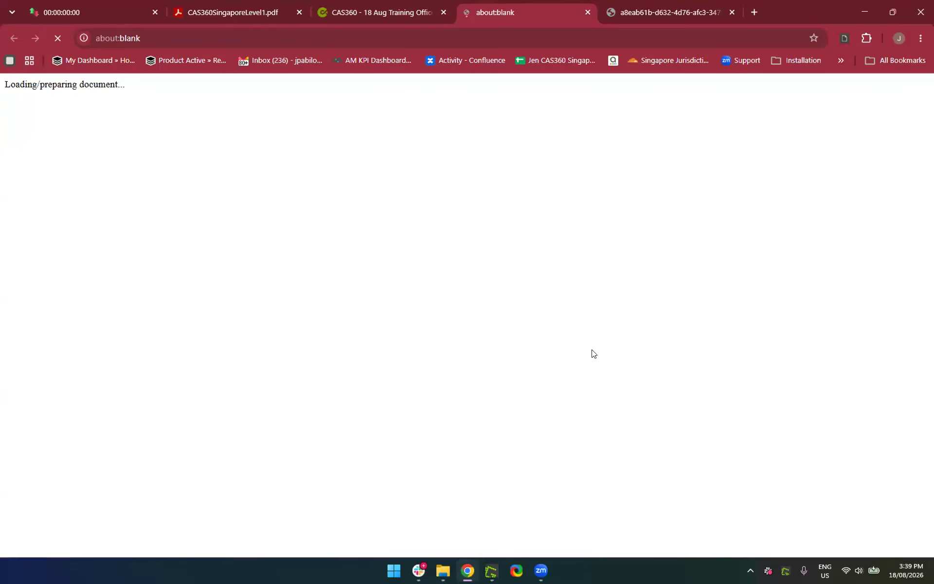
pyautogui.scroll(-5, 592, 354)
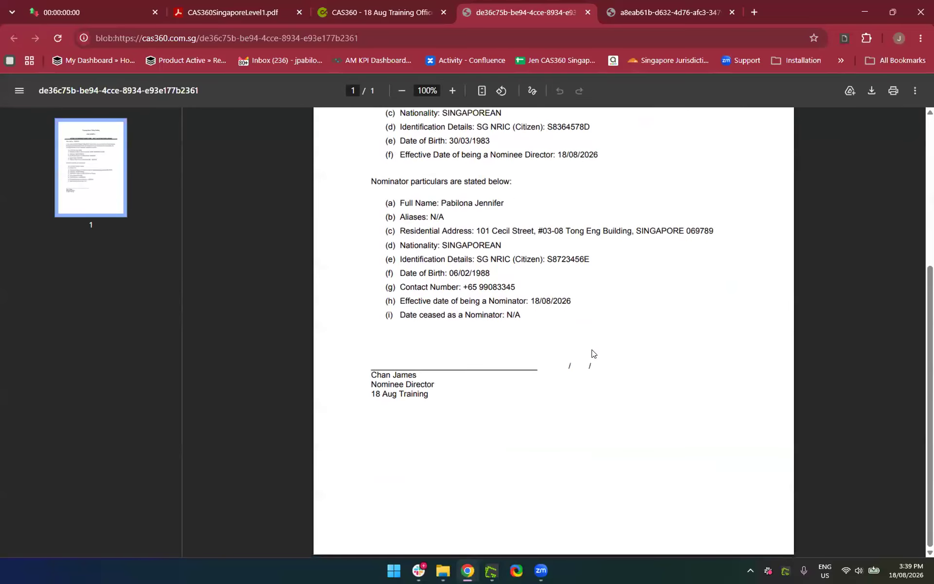
pyautogui.scroll(5, 593, 353)
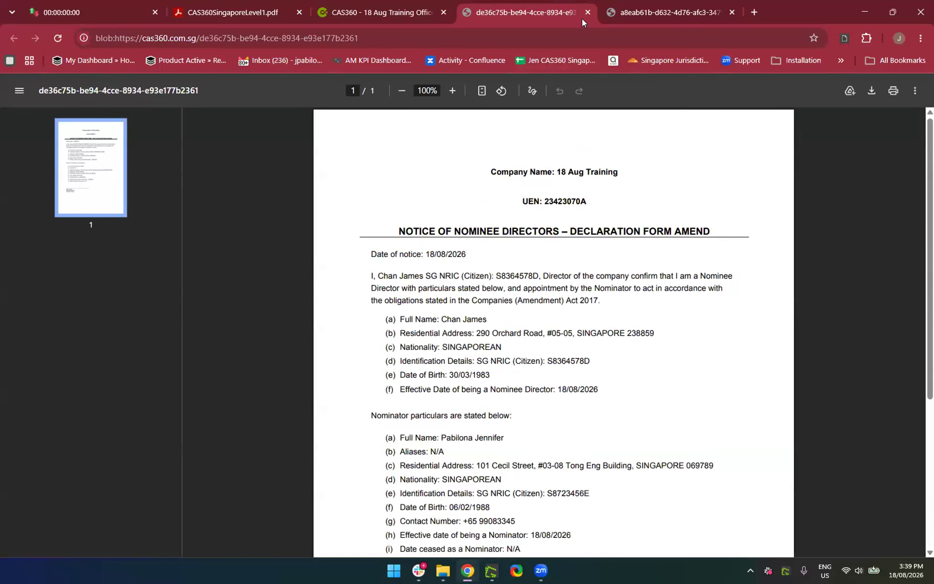
pyautogui.click(584, 14)
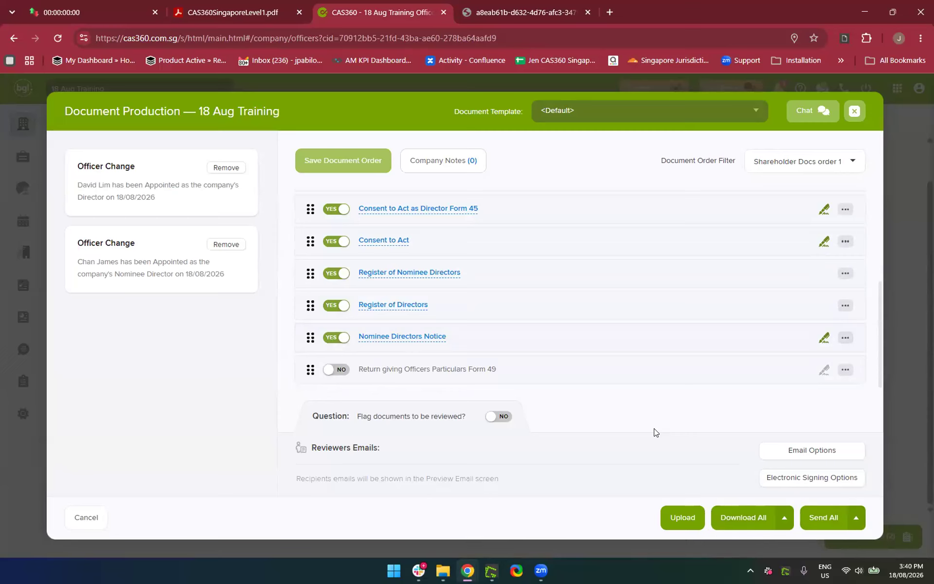
pyautogui.click(747, 521)
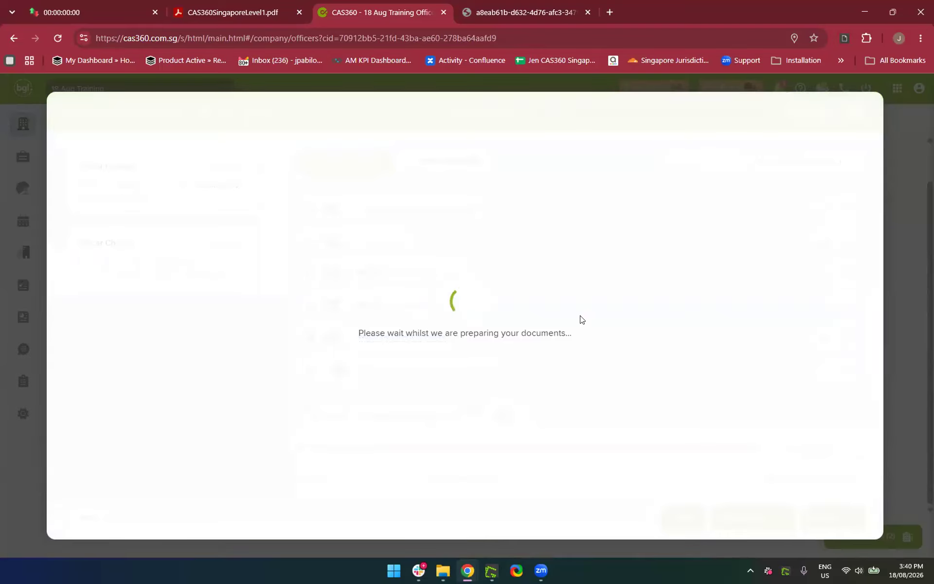
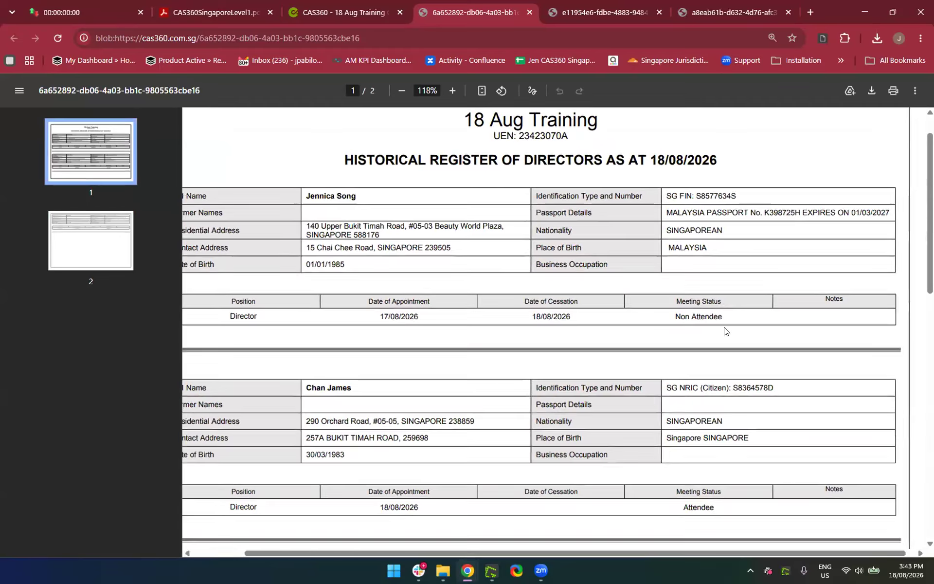
# Close the directors resolution and officer consent PDF tabs and return to the 18 Aug Training tab
pyautogui.click(564, 12)
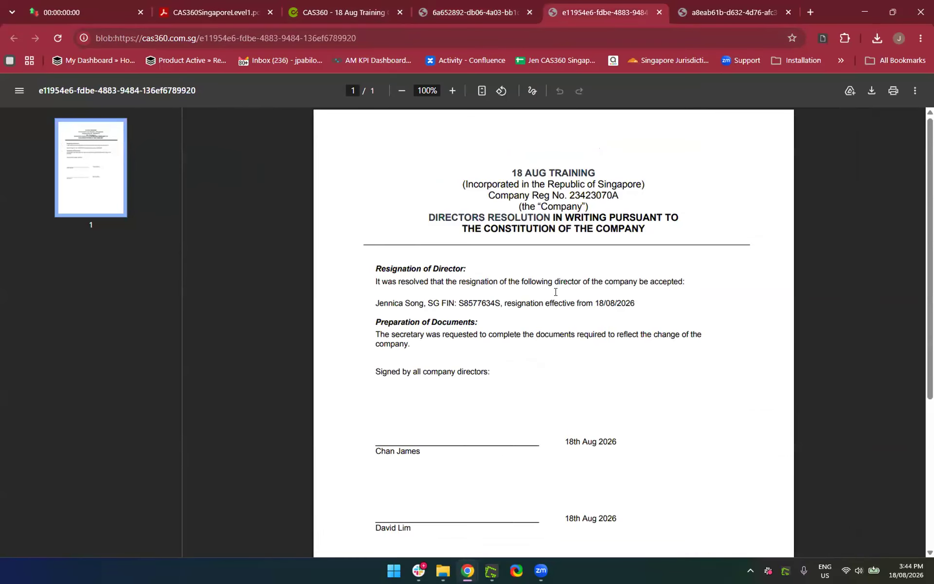
pyautogui.click(658, 13)
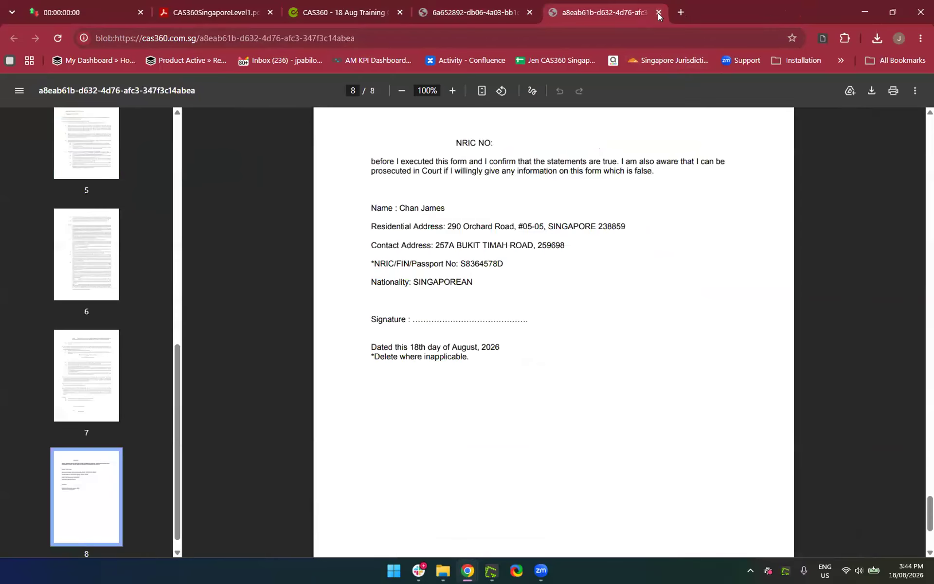
pyautogui.click(659, 13)
pyautogui.click(365, 1)
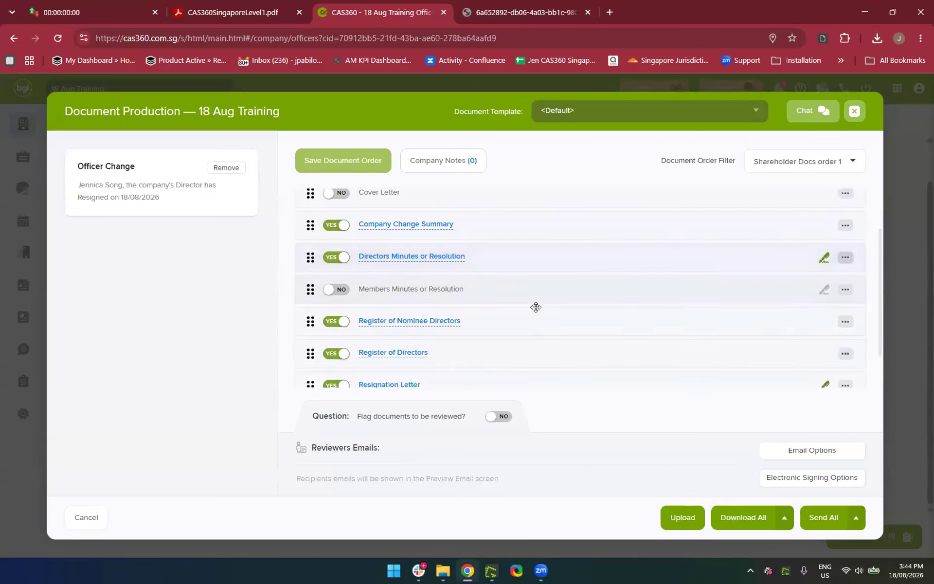
# Move Register of Nominee Directors above Directors Minutes or Resolution and generate the documents
pyautogui.scroll(-2, 474, 304)
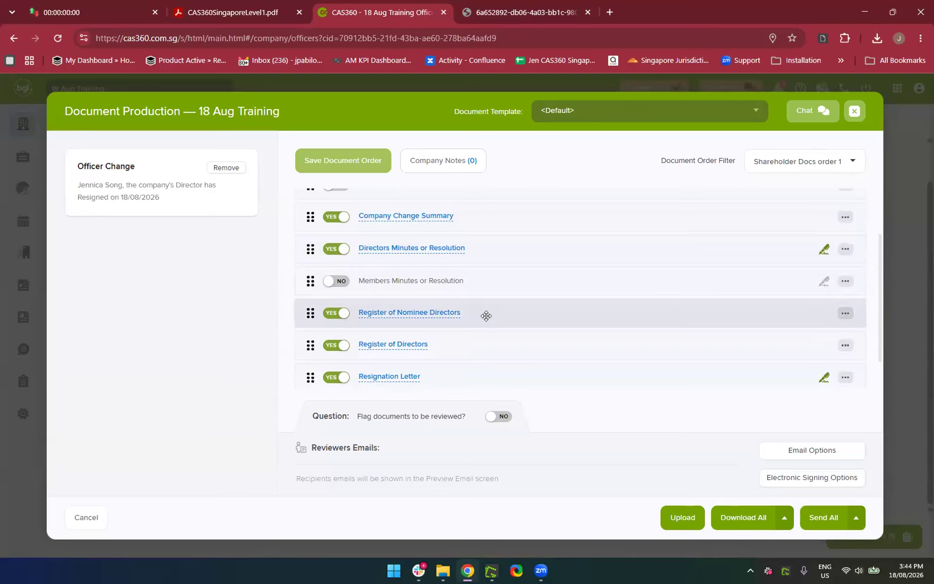
pyautogui.moveTo(486, 313); pyautogui.dragTo(480, 261)
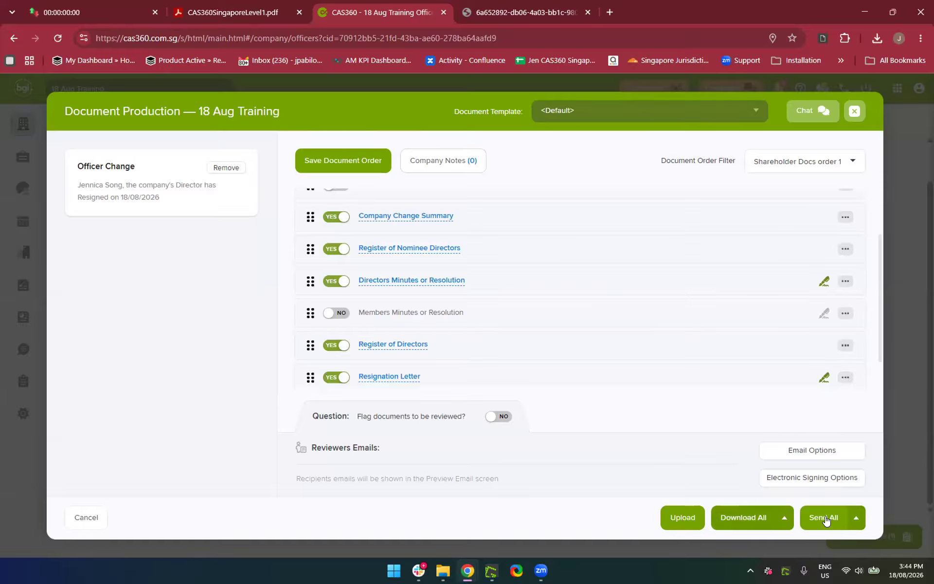
pyautogui.click(760, 515)
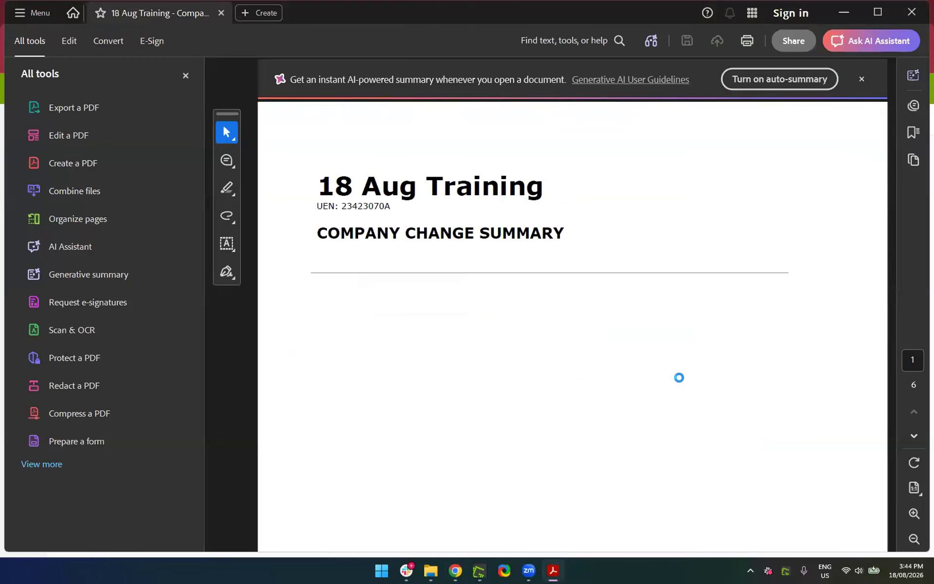
# Page through the generated 18 Aug Training change documents PDF and close Acrobat
pyautogui.scroll(-15, 679, 378)
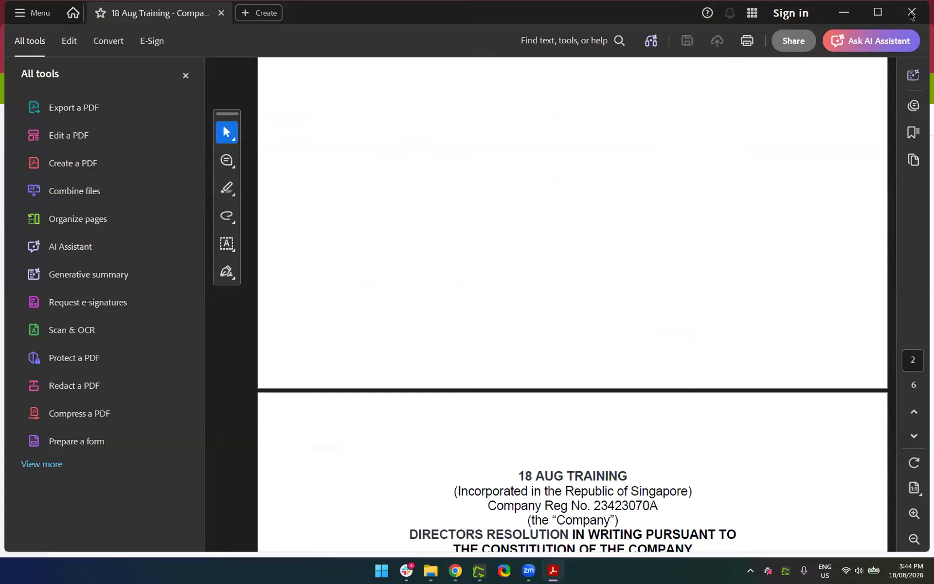
pyautogui.click(898, 3)
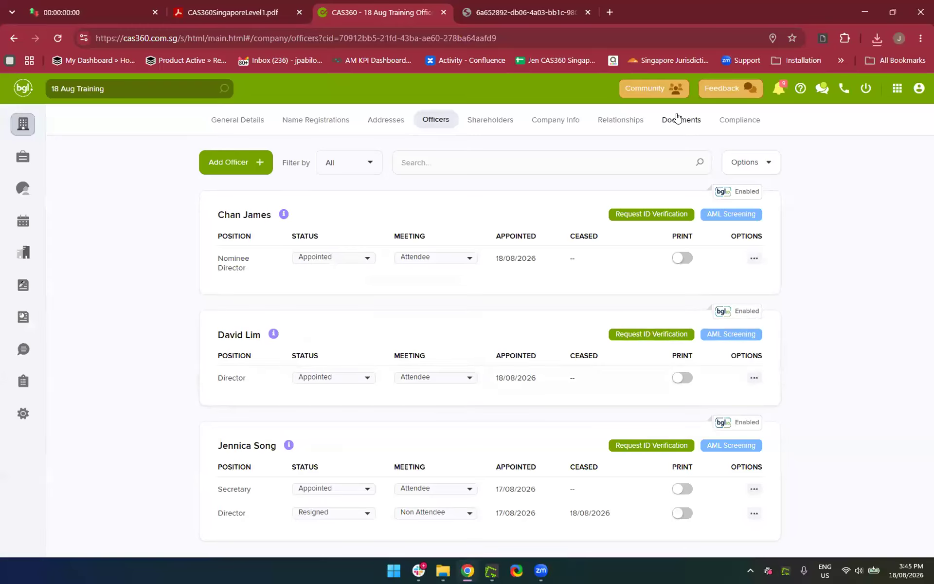
# Return to the officers list and set Filter by to All to include resigned officers
pyautogui.click(677, 119)
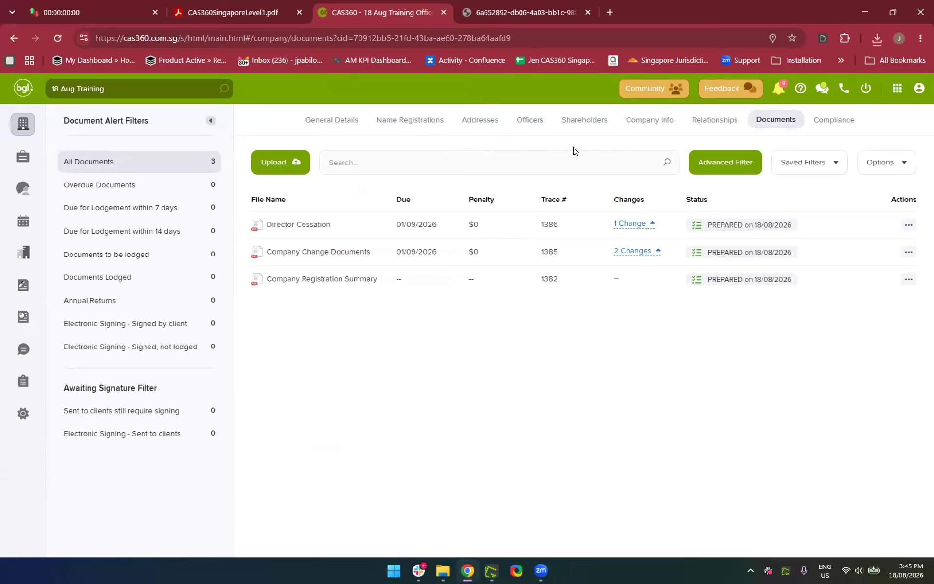
pyautogui.click(520, 121)
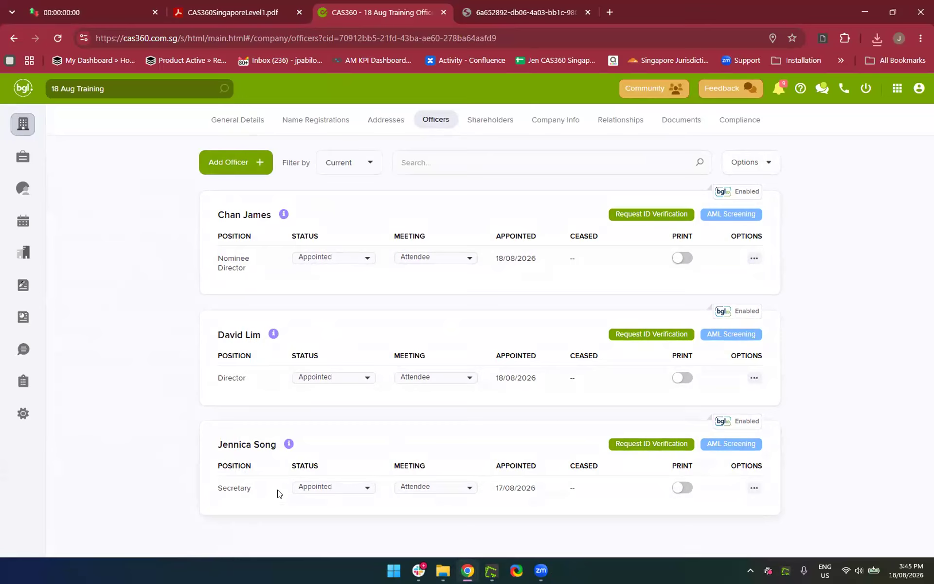
pyautogui.click(354, 161)
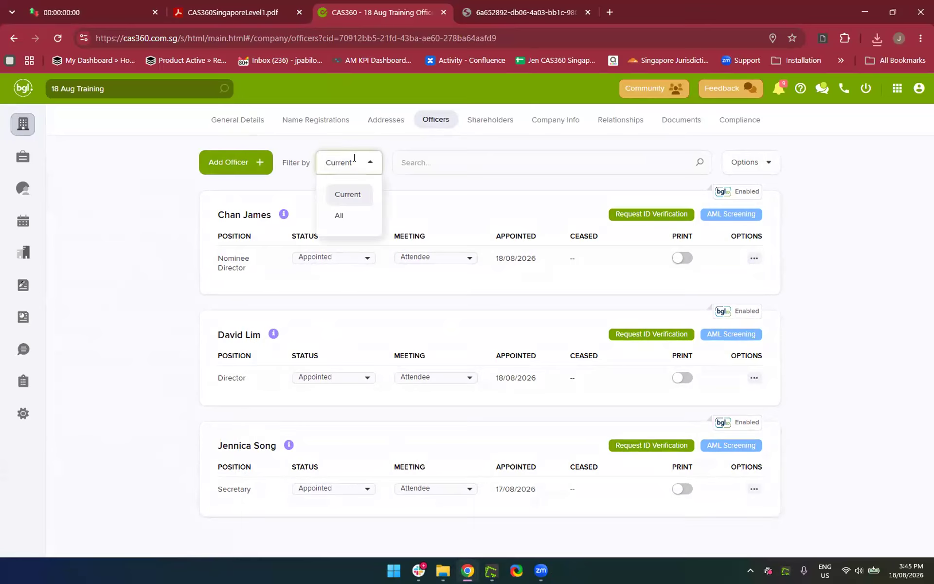
pyautogui.click(343, 217)
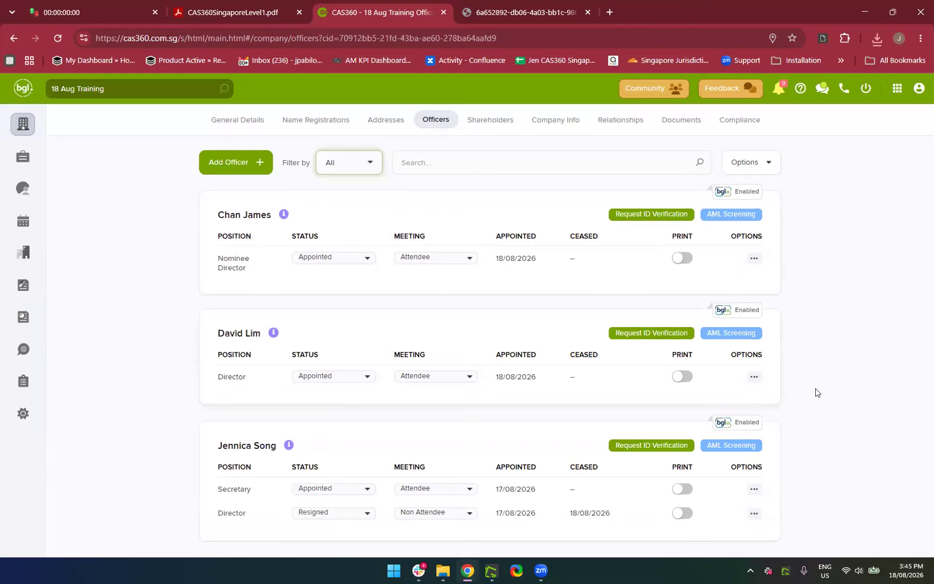
# Check the officer register Options menu, then go to the Company Selection list
pyautogui.click(851, 397)
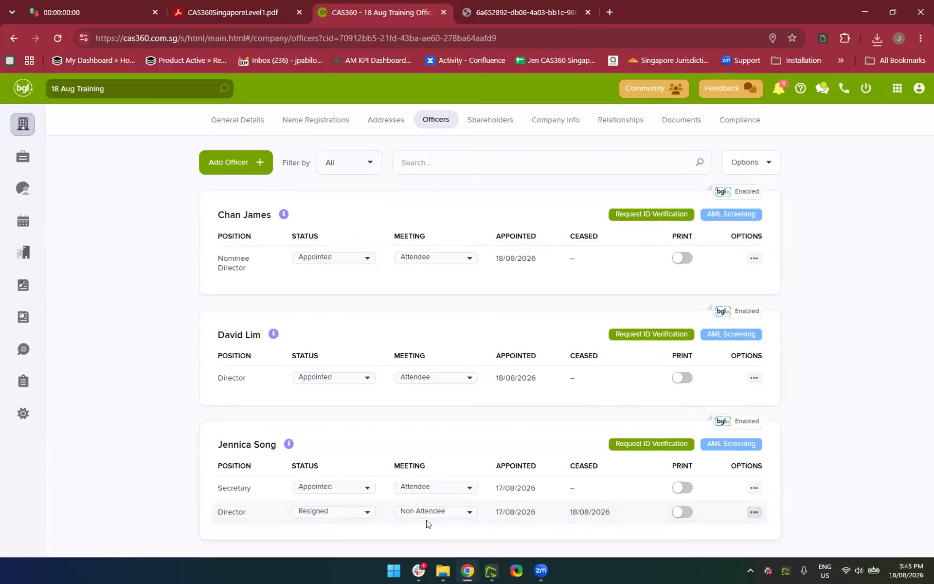
pyautogui.click(762, 168)
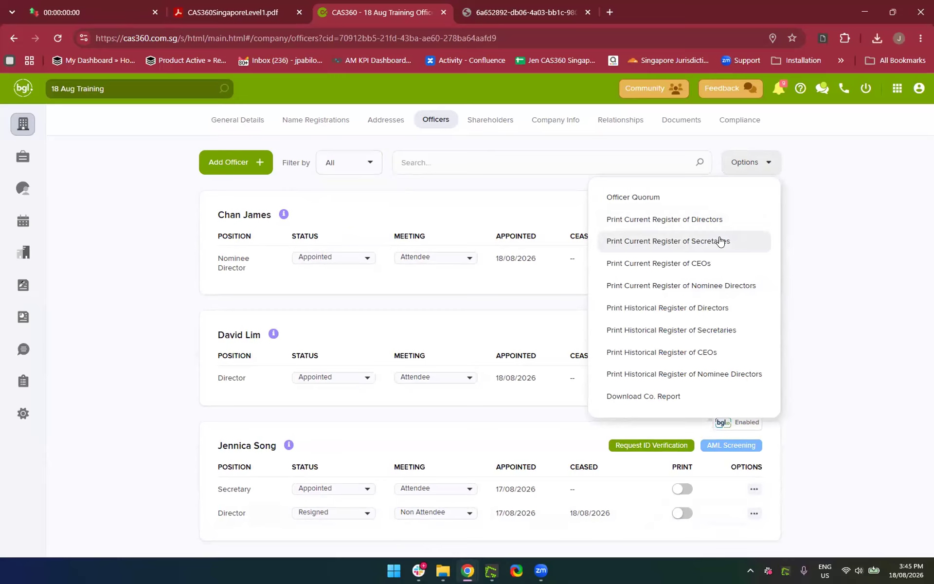
pyautogui.click(753, 171)
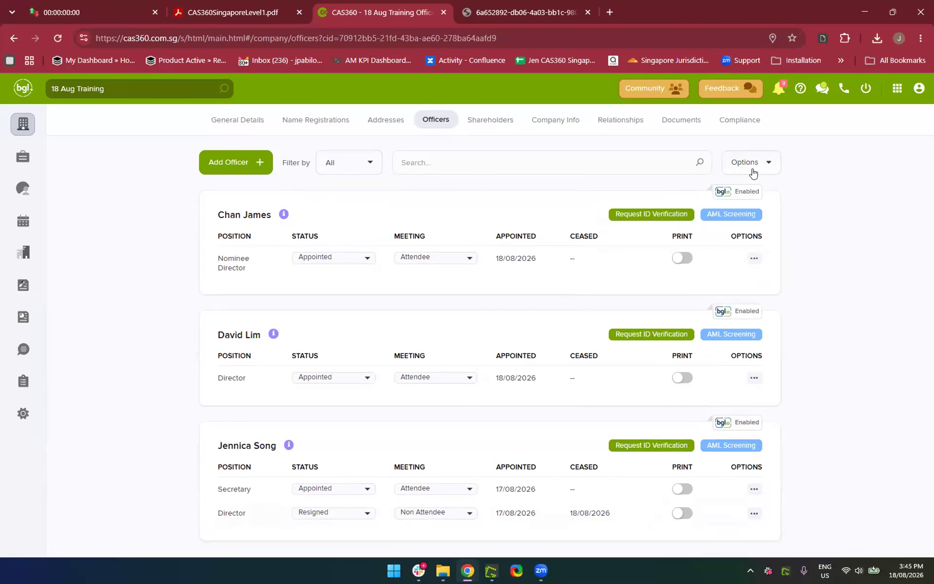
pyautogui.click(753, 172)
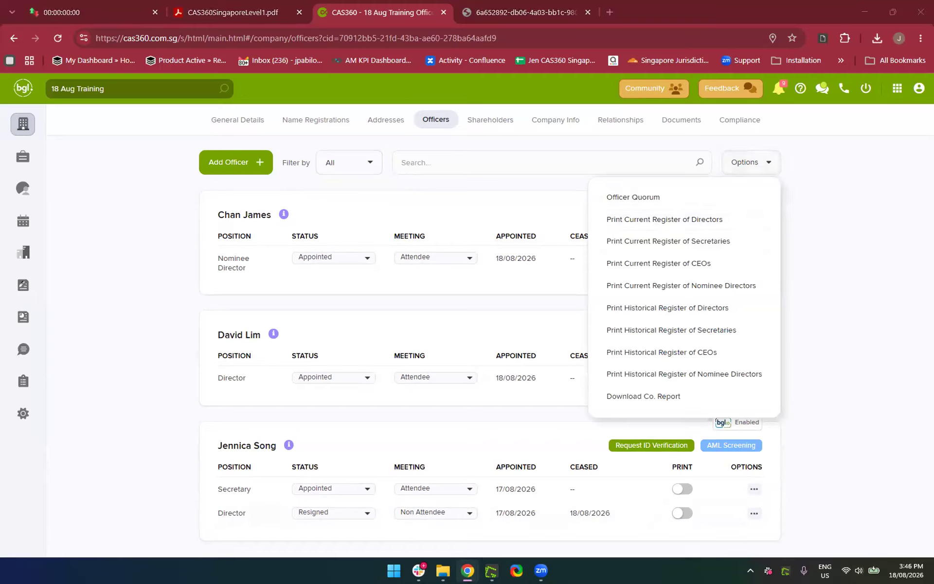
pyautogui.click(148, 391)
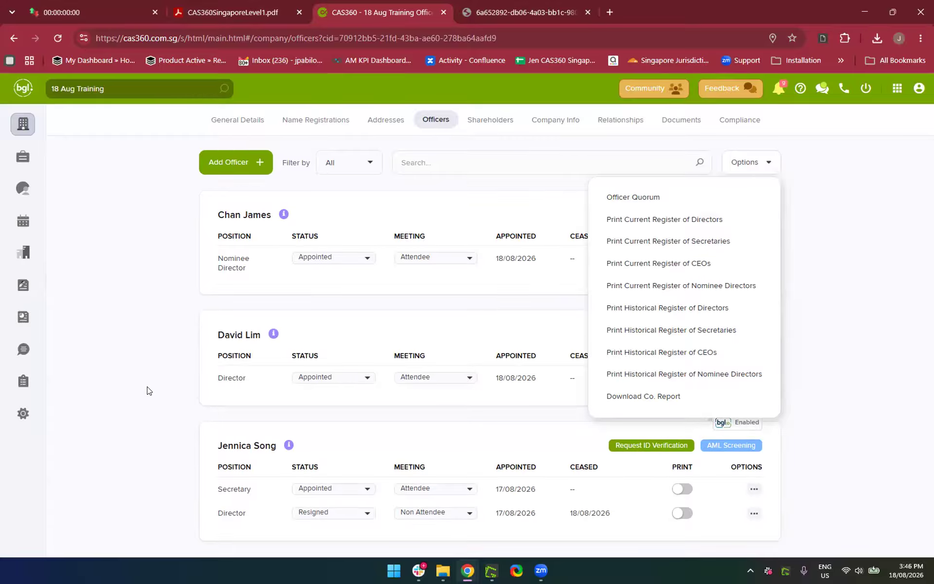
pyautogui.click(149, 391)
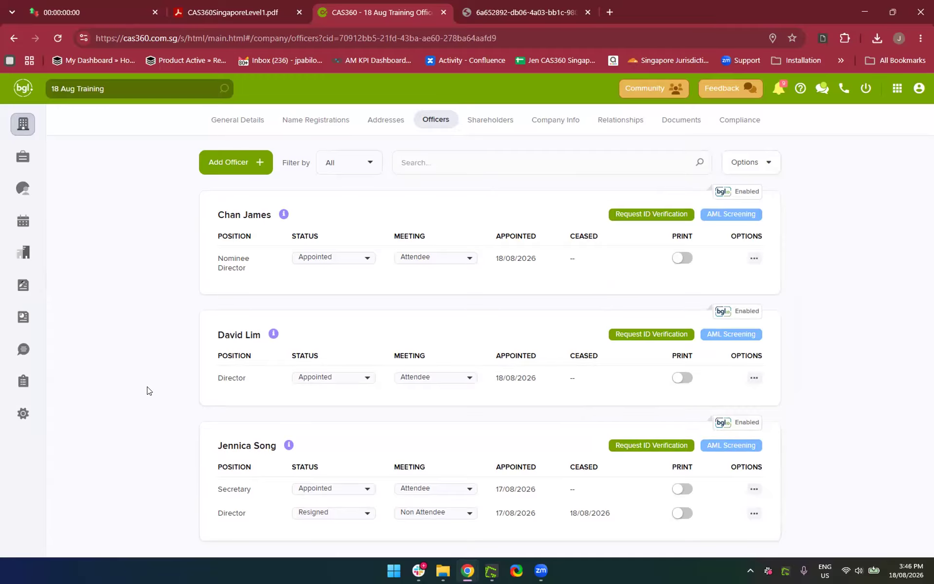
pyautogui.click(23, 128)
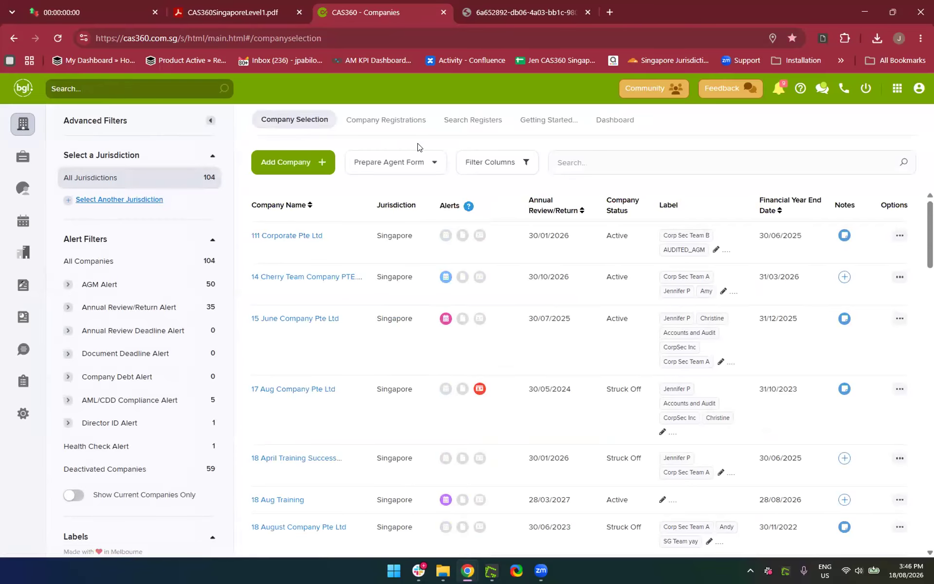
pyautogui.click(388, 118)
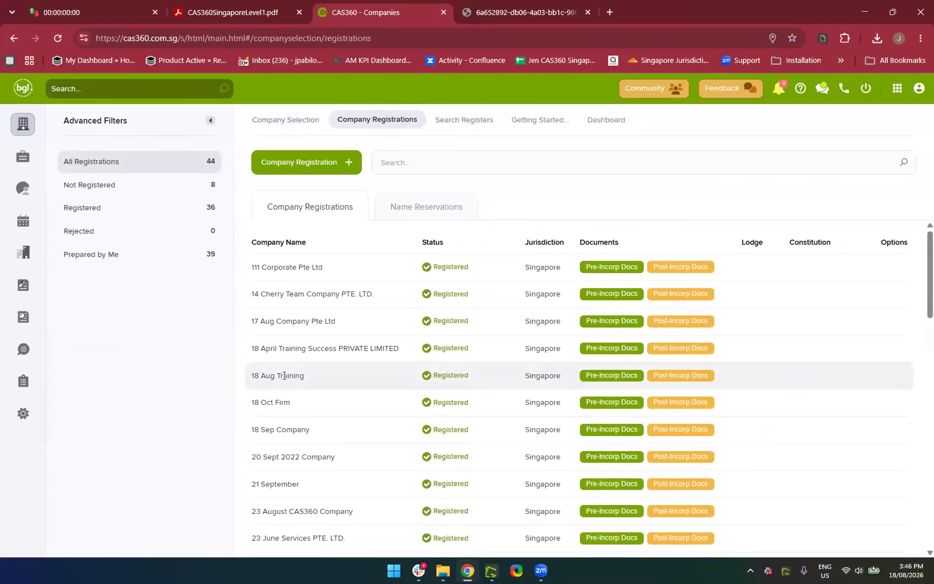
pyautogui.click(680, 377)
pyautogui.scroll(-5, 445, 350)
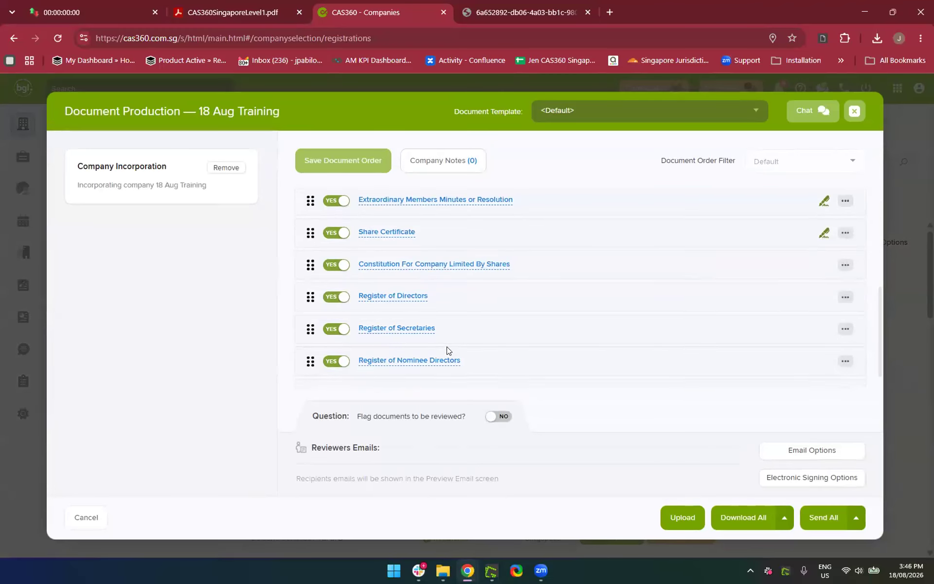
pyautogui.scroll(3, 445, 351)
pyautogui.scroll(-1, 443, 346)
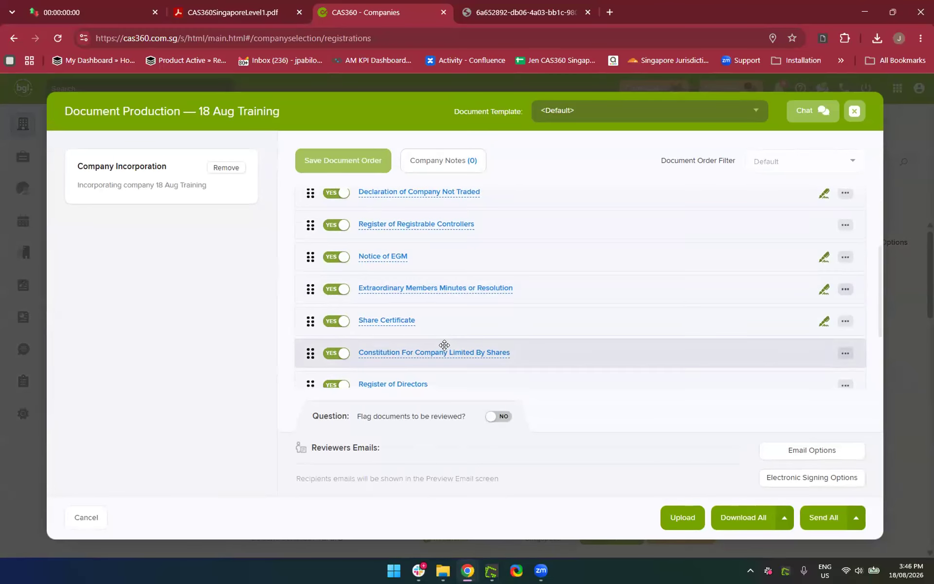
pyautogui.scroll(3, 445, 345)
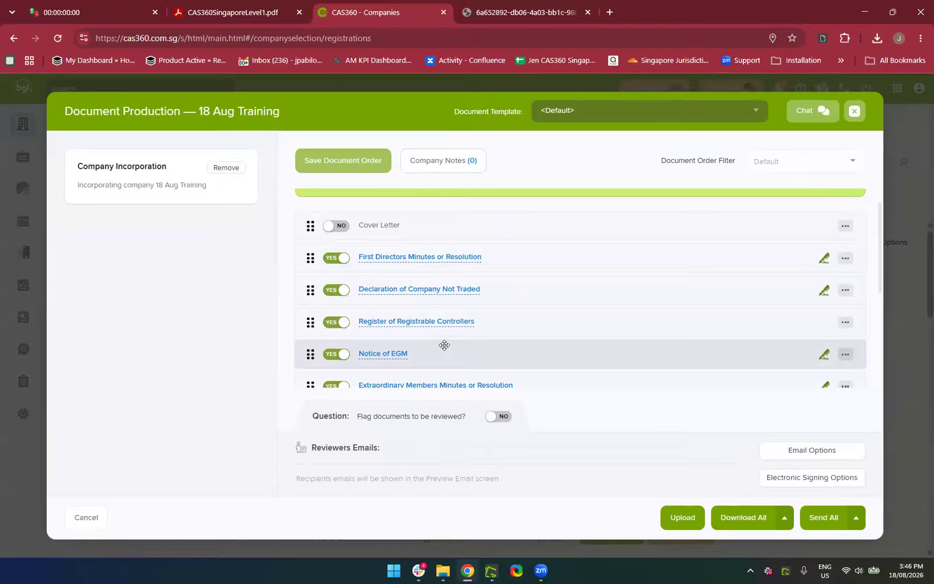
pyautogui.scroll(-1, 444, 344)
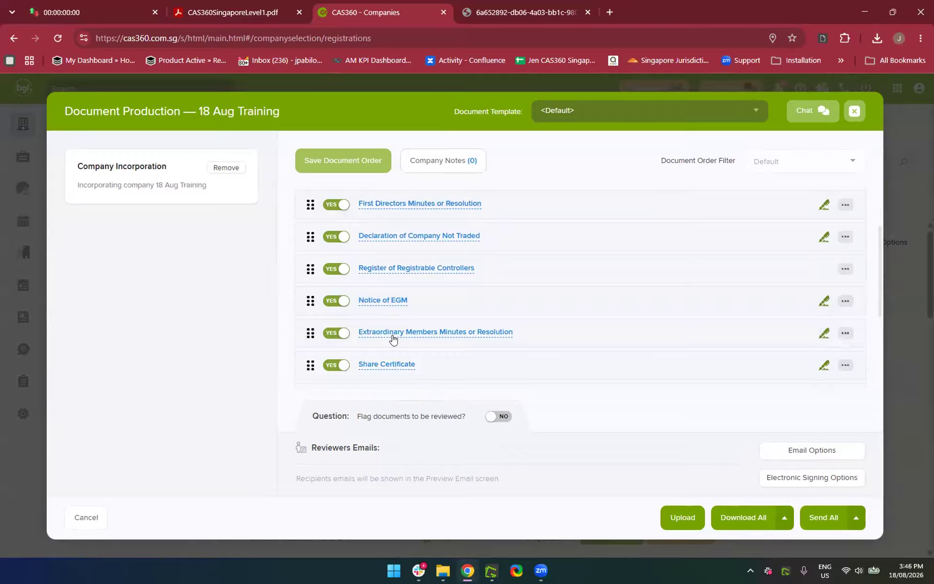
pyautogui.scroll(-3, 393, 338)
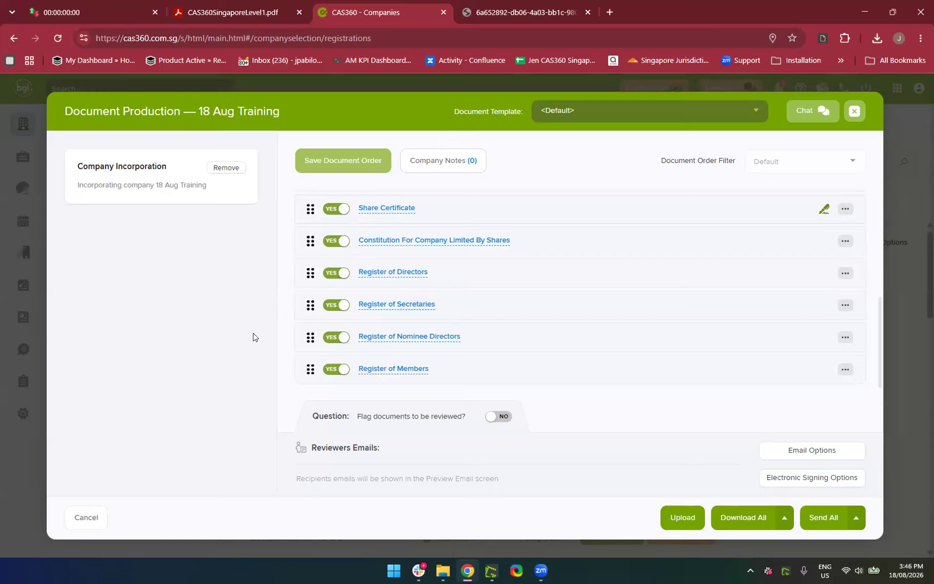
pyautogui.scroll(2, 580, 312)
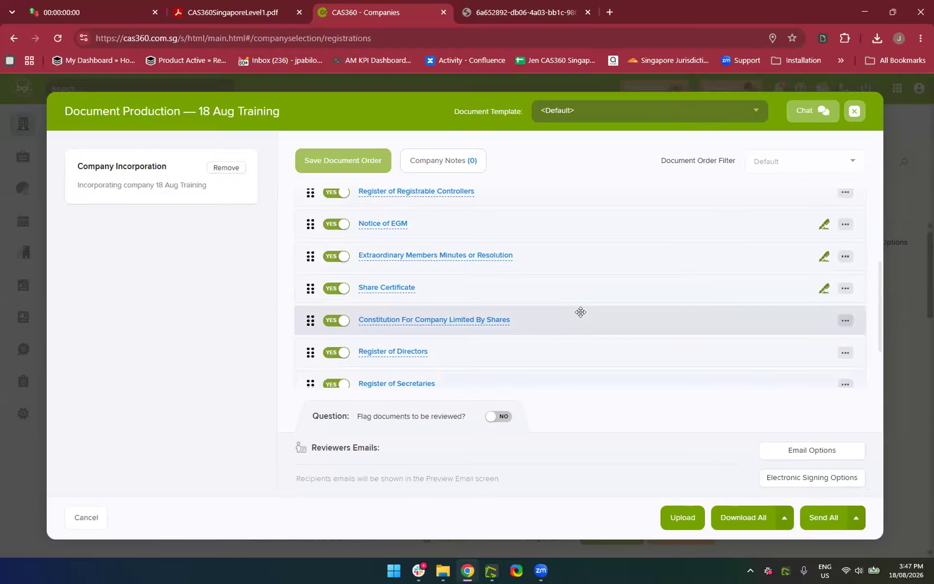
pyautogui.click(855, 112)
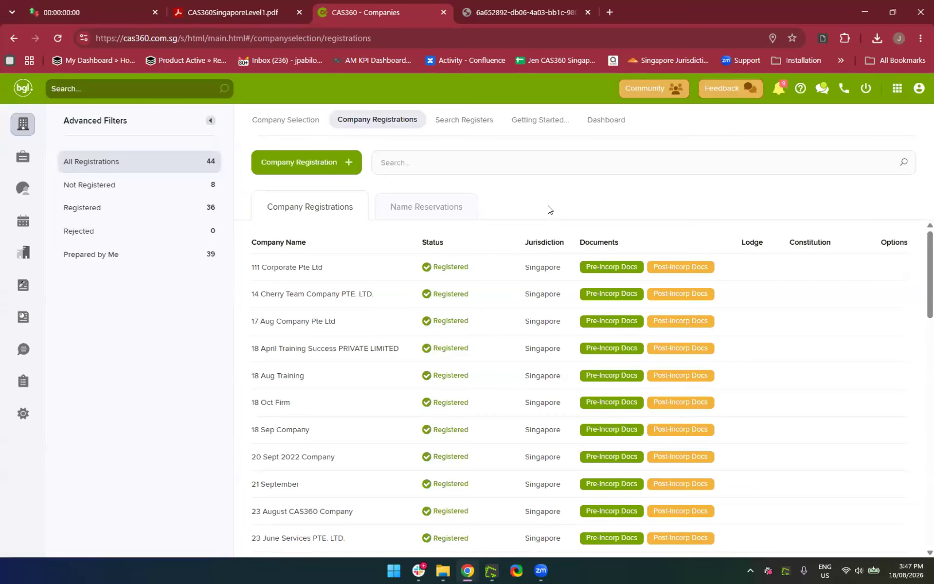
pyautogui.click(17, 133)
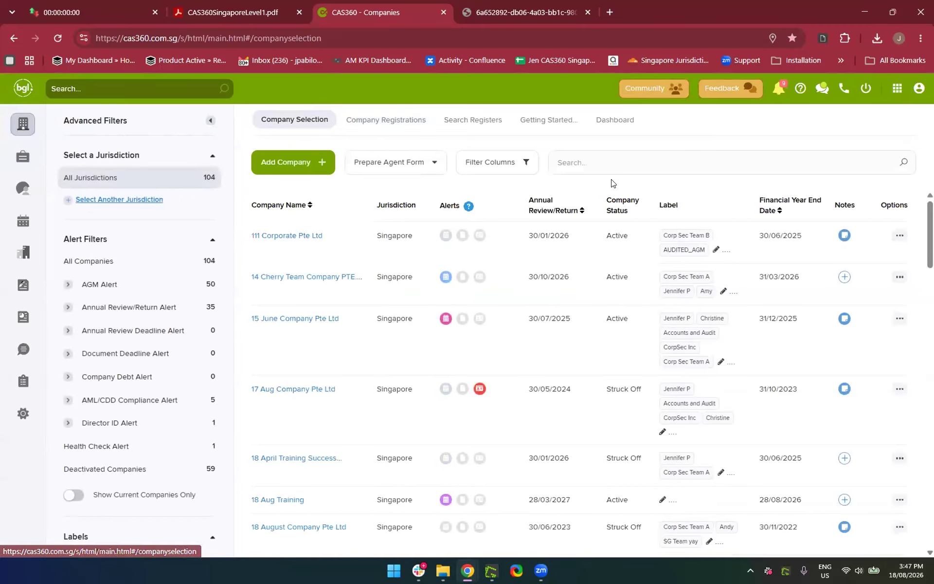
# Search for 18 Aug Training, open its Relationships page, and list the Add Relationship types
pyautogui.click(594, 161)
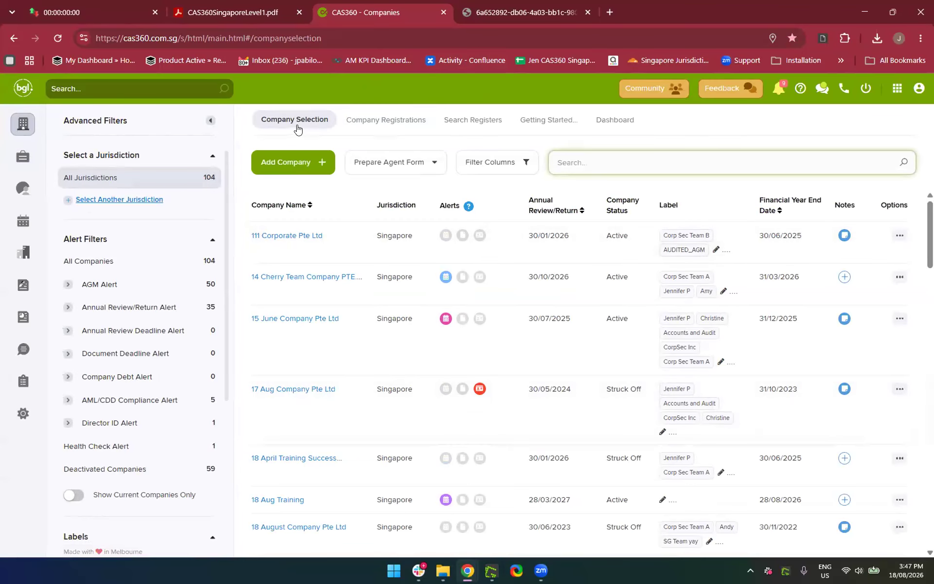
pyautogui.write('18 Aug')
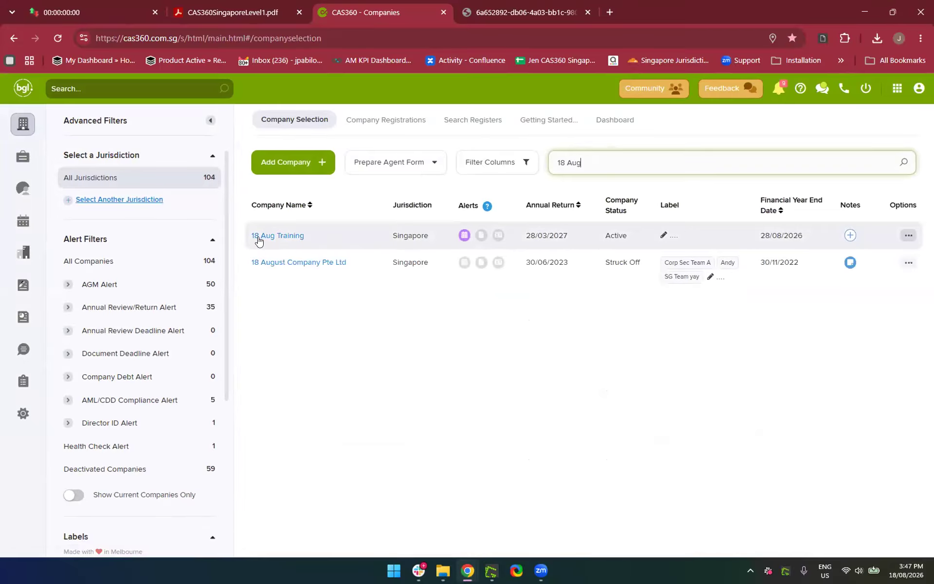
pyautogui.click(258, 236)
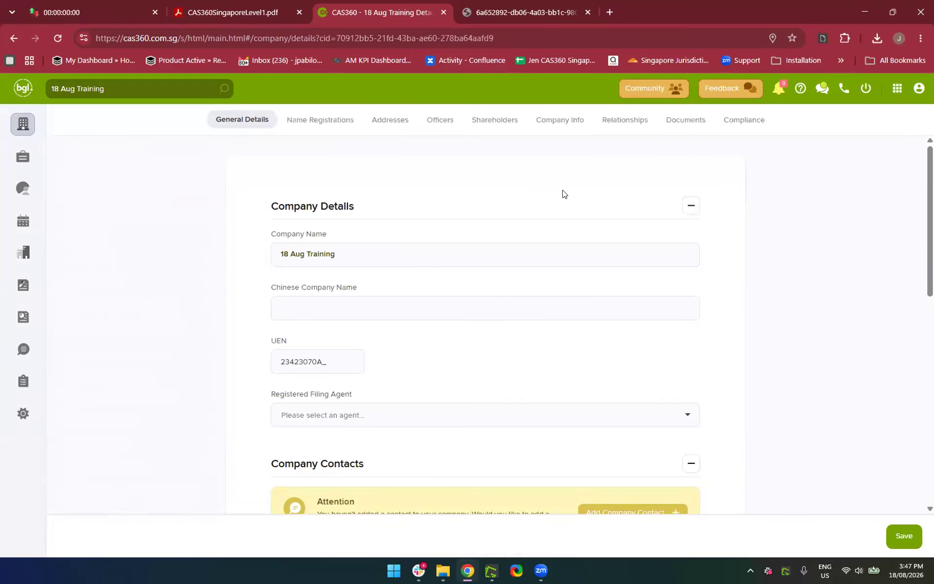
pyautogui.click(606, 131)
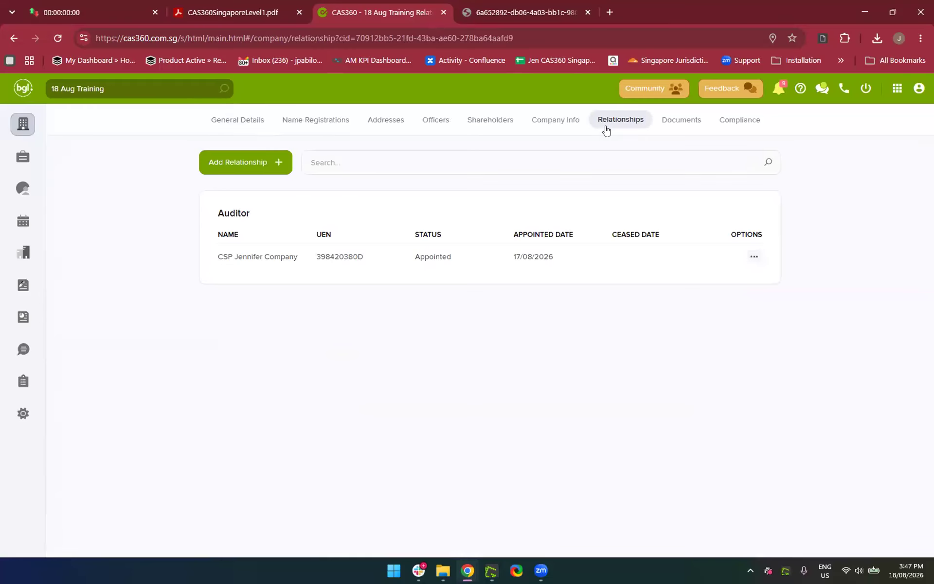
pyautogui.click(240, 174)
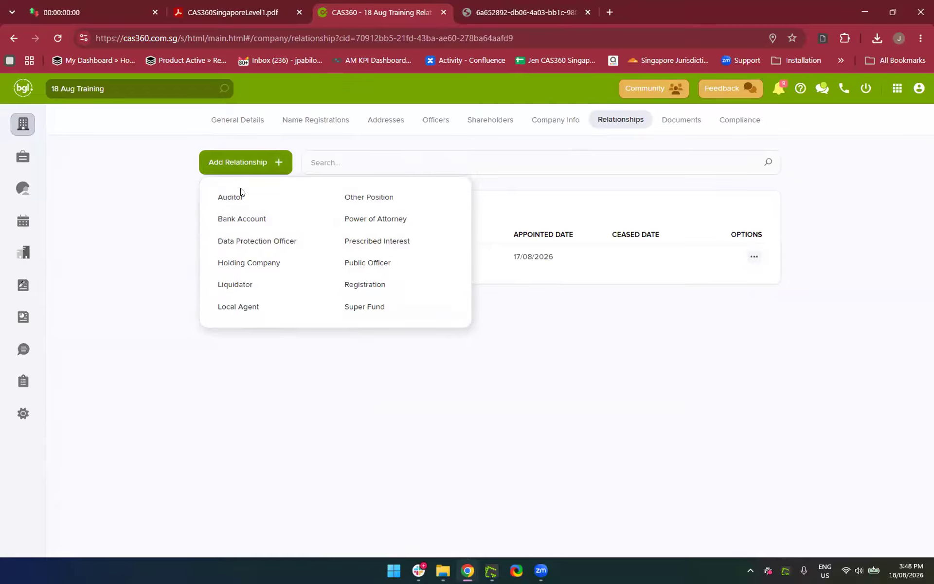
# Start a Bank Account relationship: DBS Bank, account name 18 Aug Training, Corporate, SGD currency
pyautogui.click(244, 224)
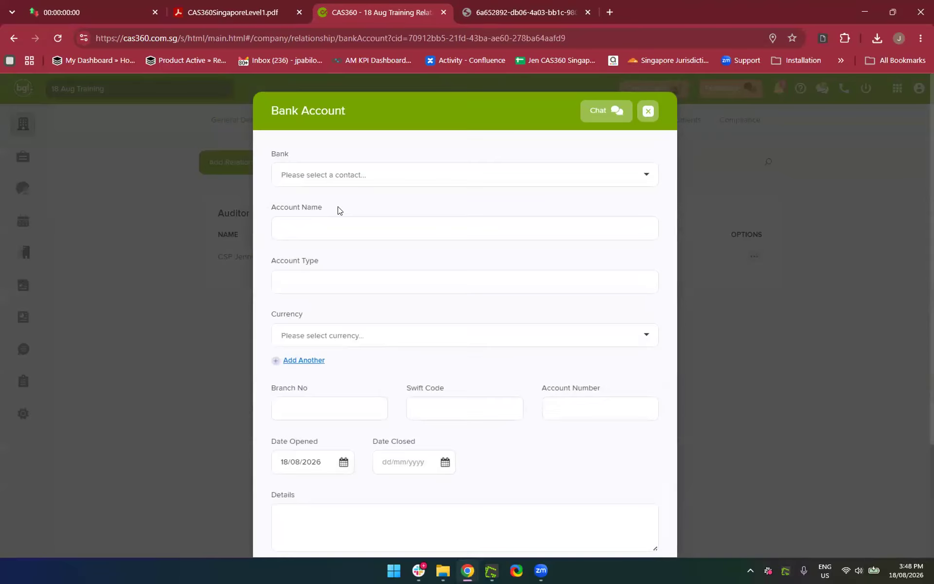
pyautogui.click(312, 175)
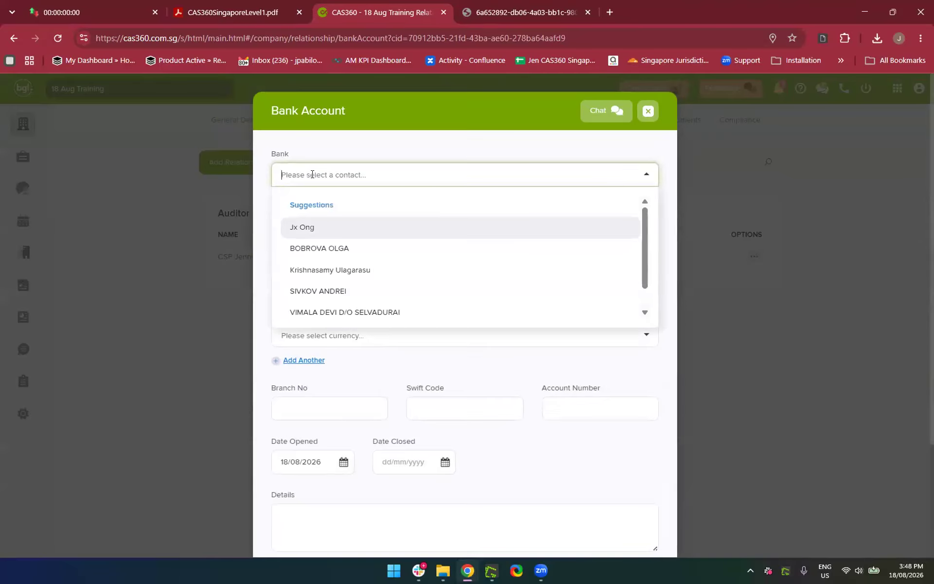
pyautogui.write('DBS')
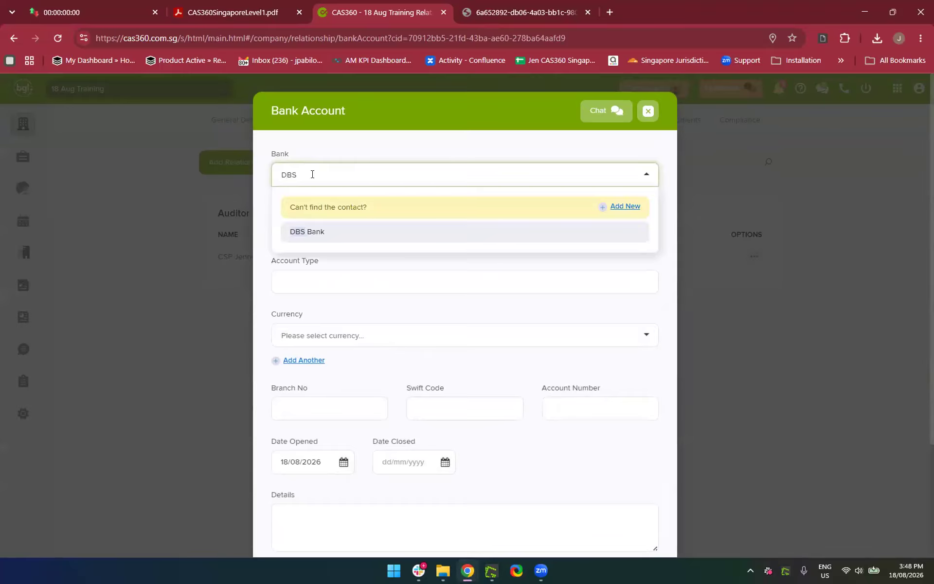
pyautogui.click(305, 227)
pyautogui.click(300, 225)
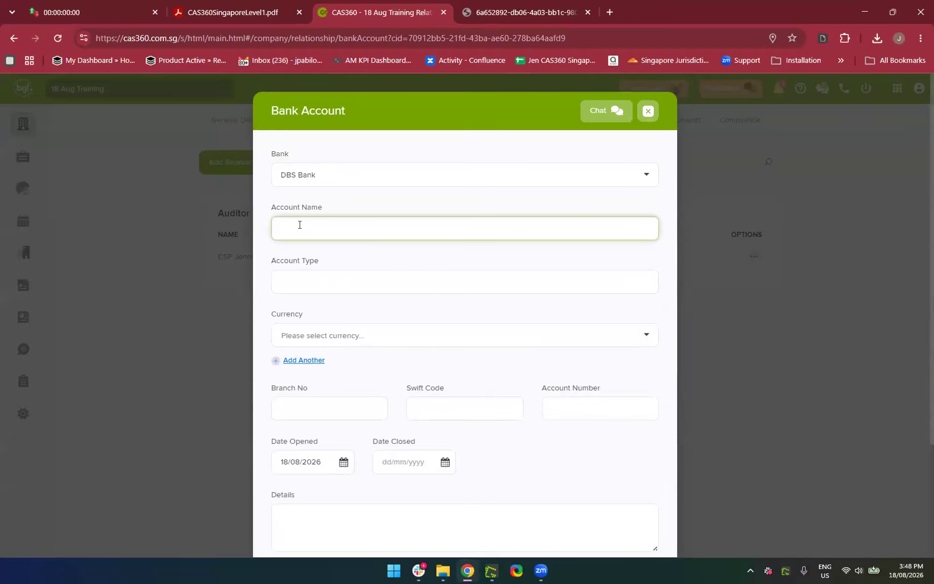
pyautogui.write('18 Aug Training')
pyautogui.click(308, 277)
pyautogui.write('Corporate')
pyautogui.click(309, 332)
pyautogui.write('sgd')
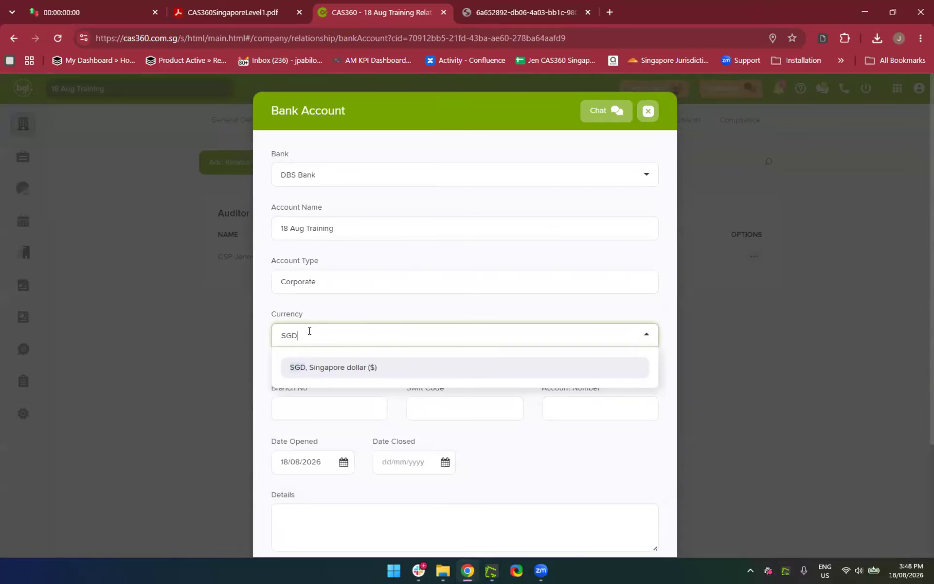
pyautogui.click(312, 364)
pyautogui.click(308, 408)
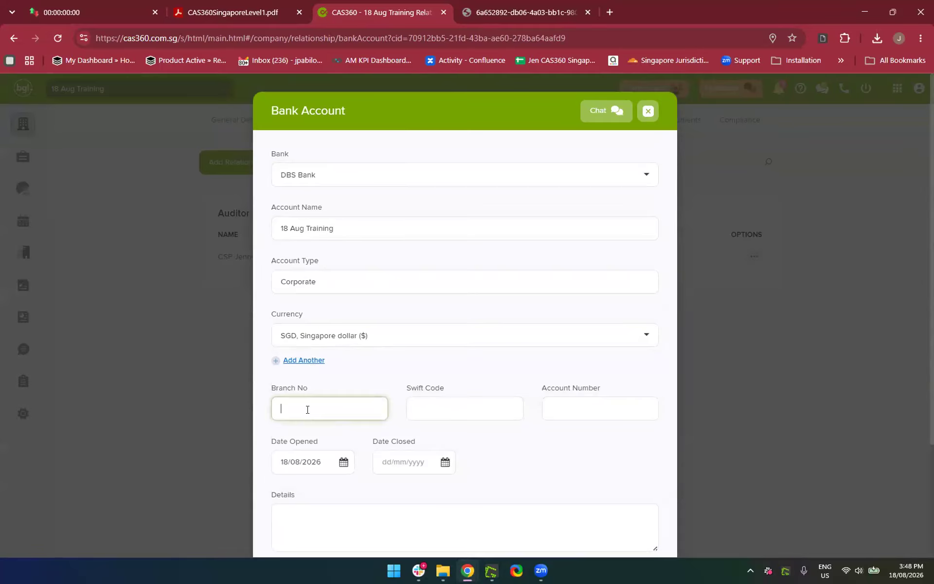
pyautogui.press('BackSpace')
pyautogui.click(451, 399)
pyautogui.write('2524')
pyautogui.press('BackSpace')
pyautogui.write('5')
pyautogui.press('BackSpace')
pyautogui.click(586, 407)
pyautogui.click(555, 440)
# Choose the intended contact as signatory and save the bank account relationship
pyautogui.scroll(-3, 555, 440)
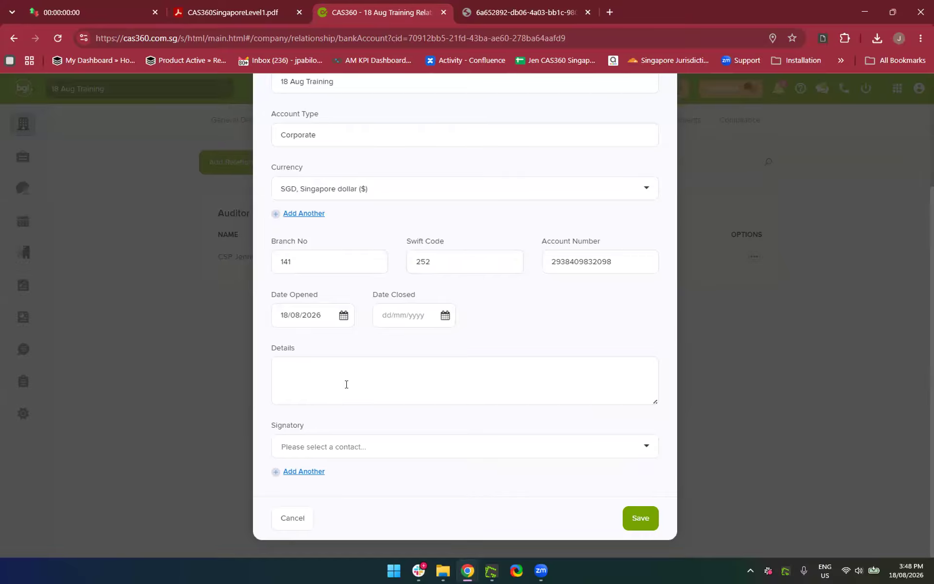
pyautogui.click(365, 450)
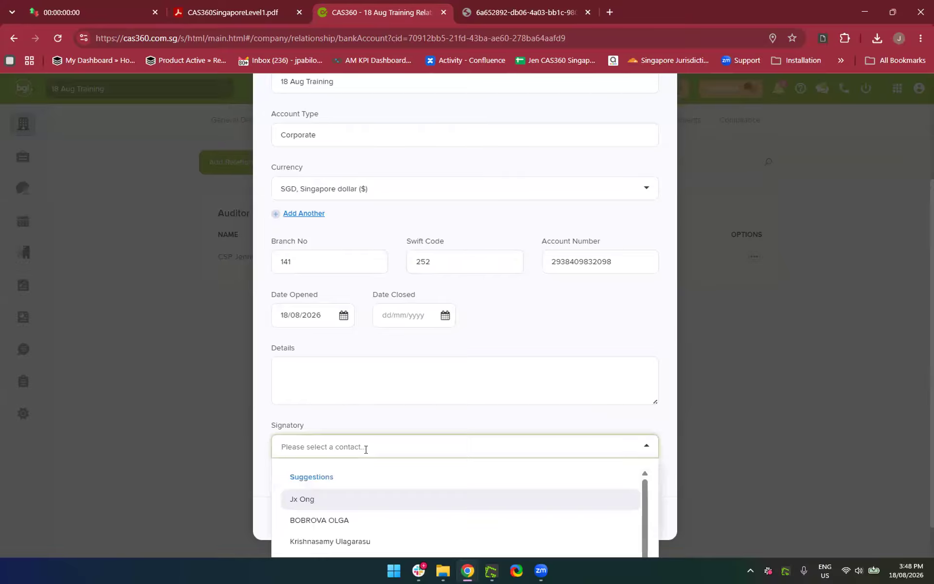
pyautogui.scroll(-1, 365, 448)
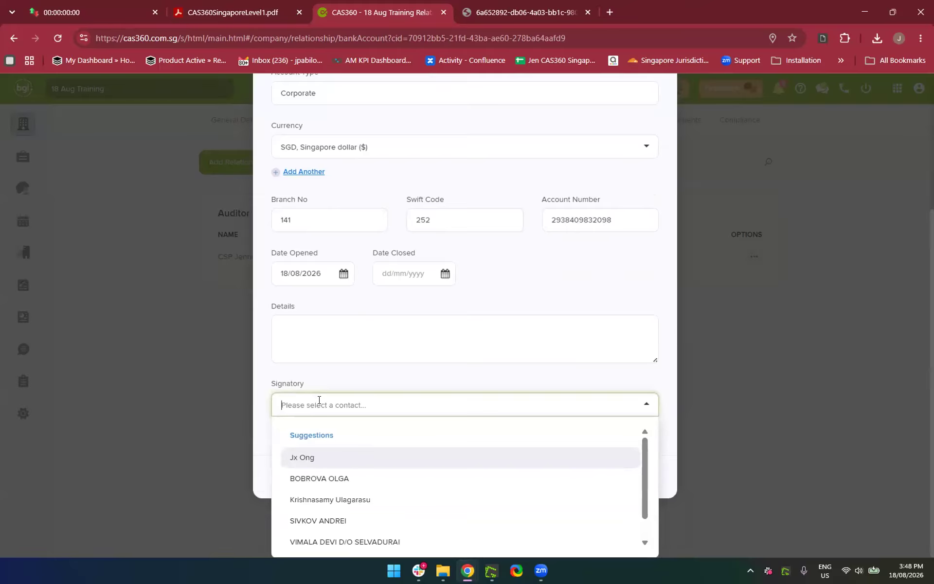
pyautogui.write('jenn')
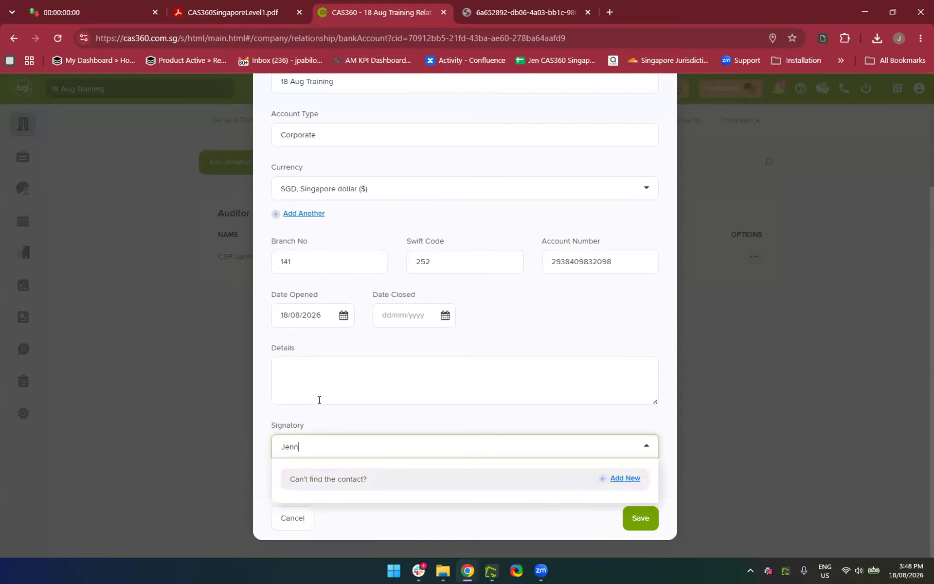
pyautogui.press('Return')
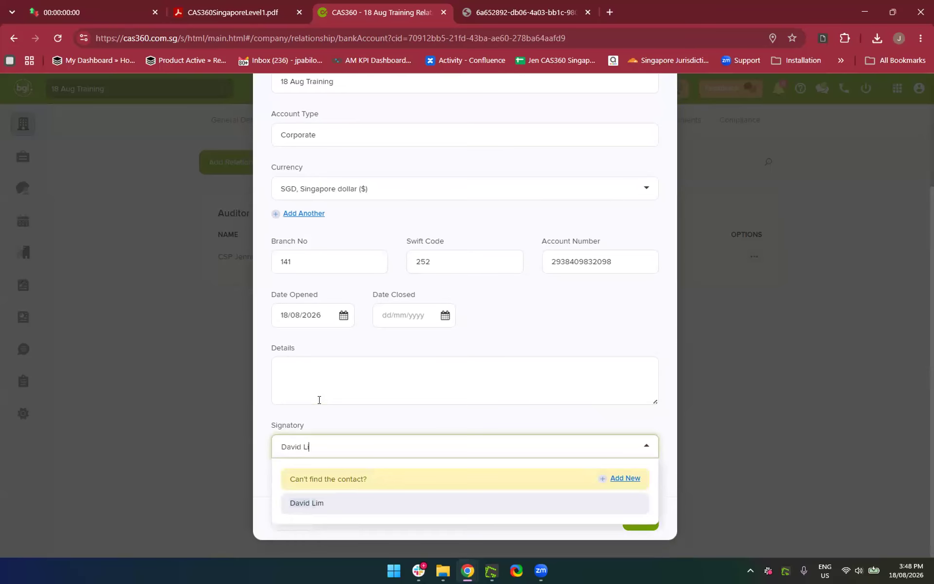
pyautogui.click(338, 506)
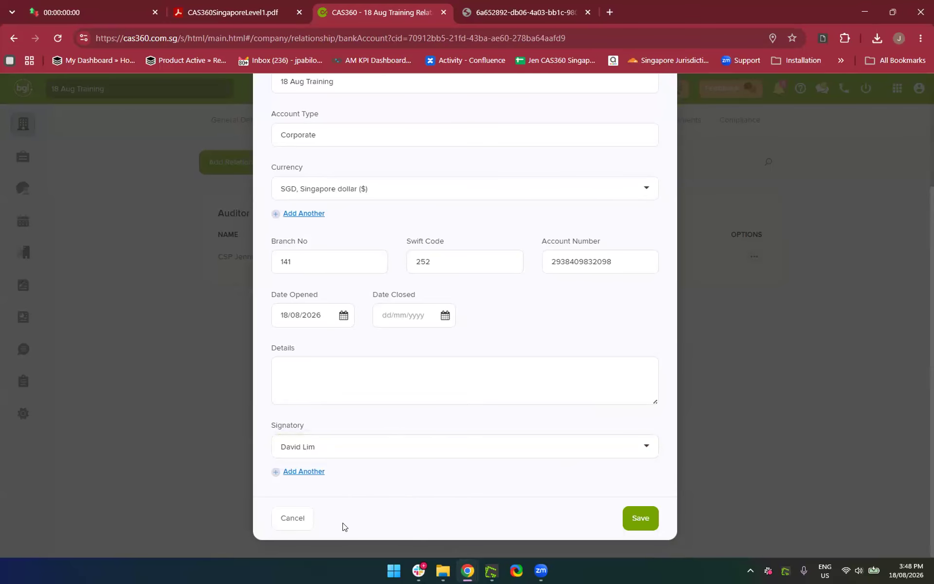
pyautogui.scroll(4, 473, 476)
pyautogui.scroll(-4, 473, 476)
pyautogui.click(636, 518)
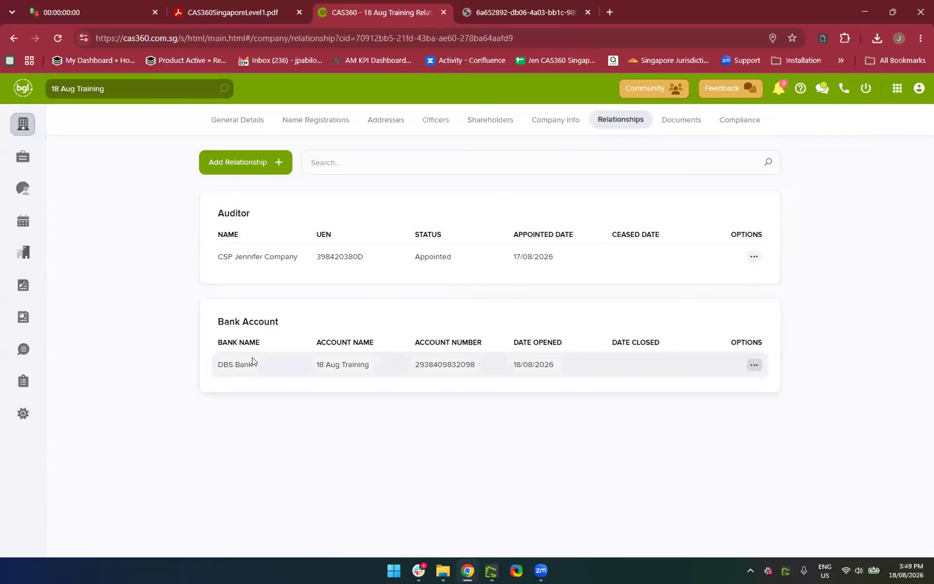
# Open 18 Aug Training's Post-Incorp Docs from Company Registrations and preview the bank account opening minutes
pyautogui.click(16, 128)
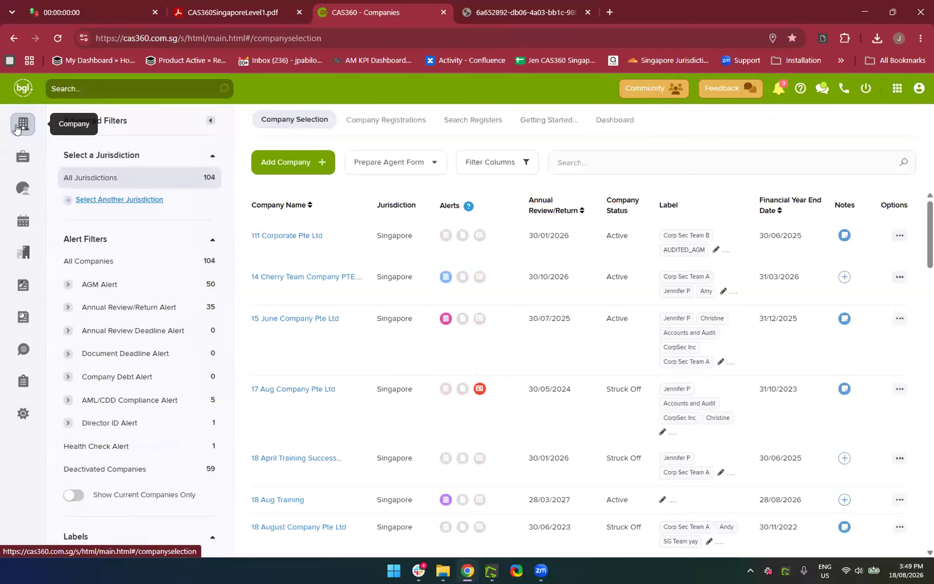
pyautogui.click(368, 122)
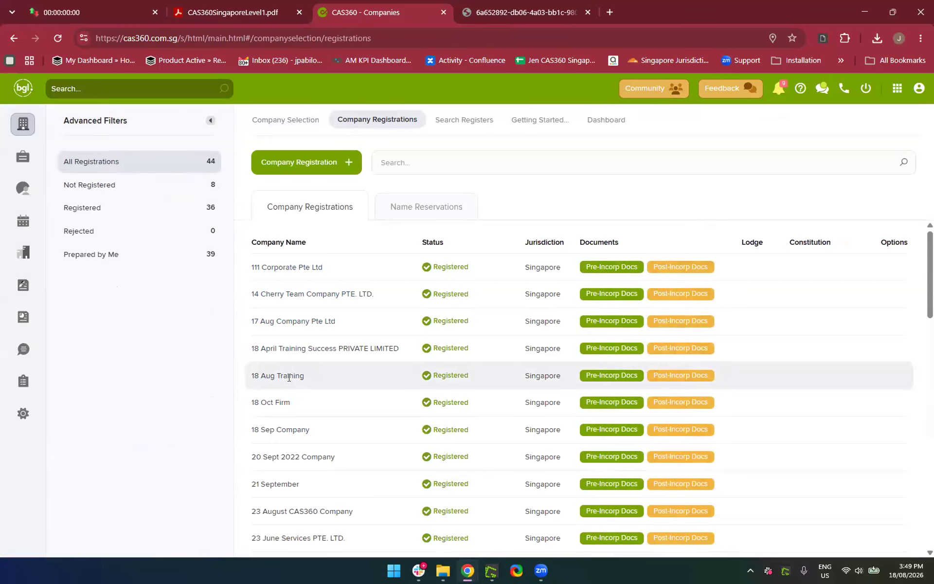
pyautogui.click(672, 376)
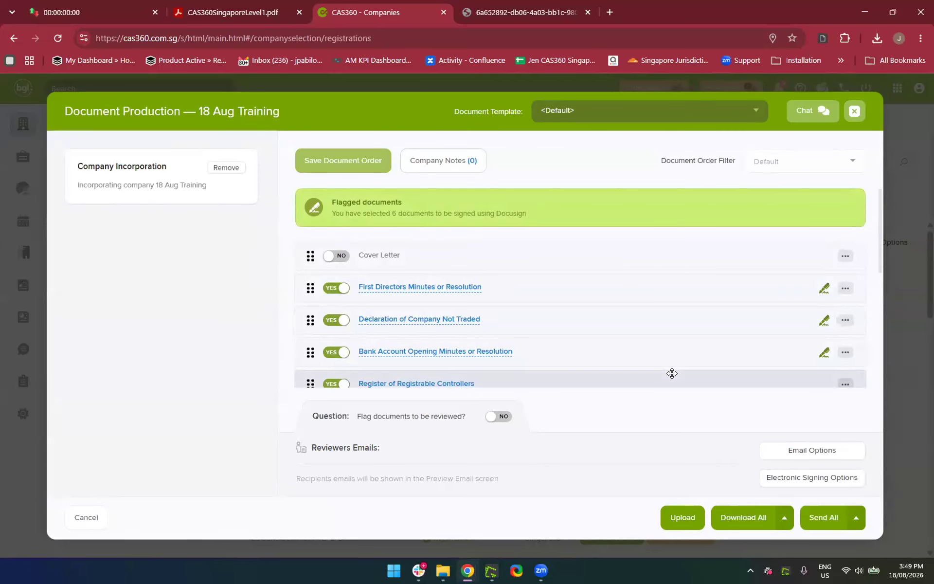
pyautogui.scroll(-1, 672, 373)
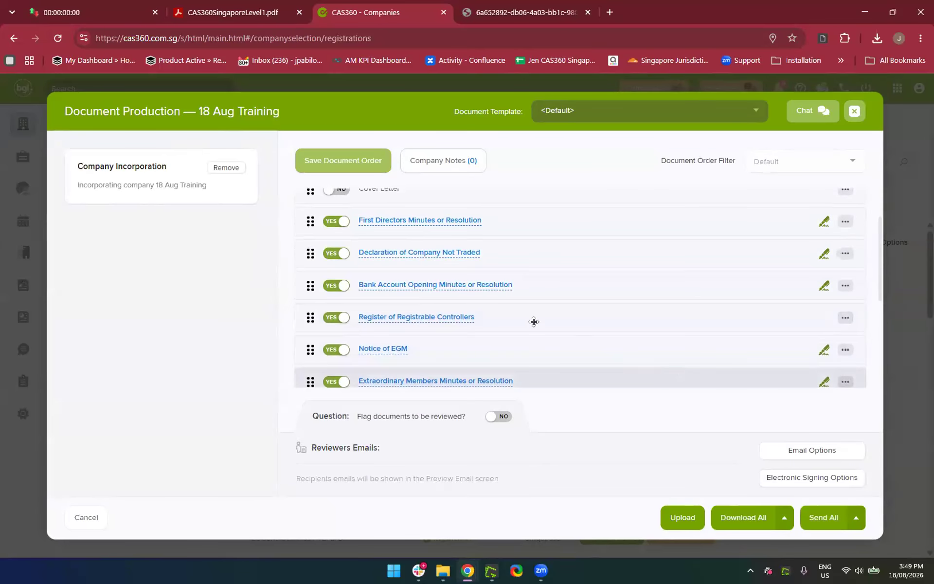
pyautogui.click(422, 287)
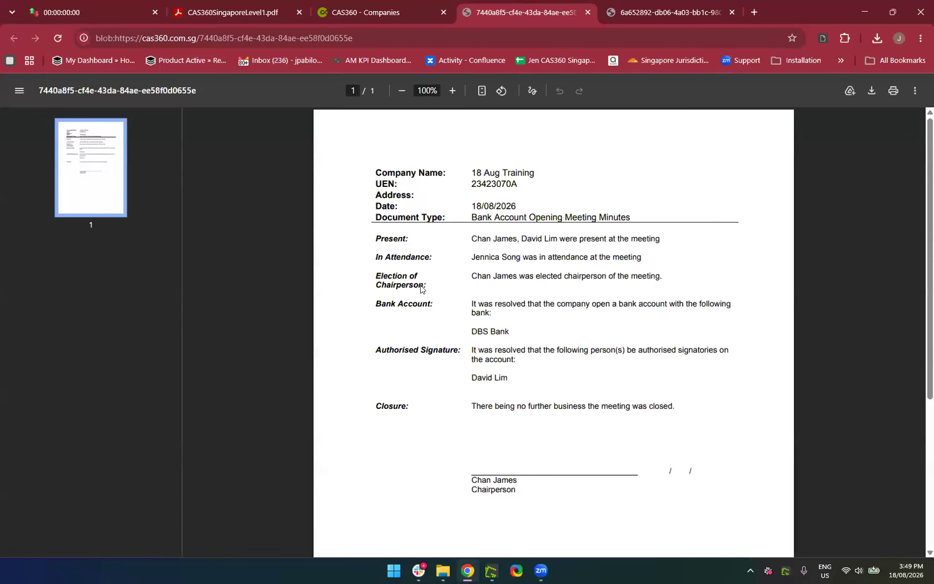
pyautogui.click(588, 12)
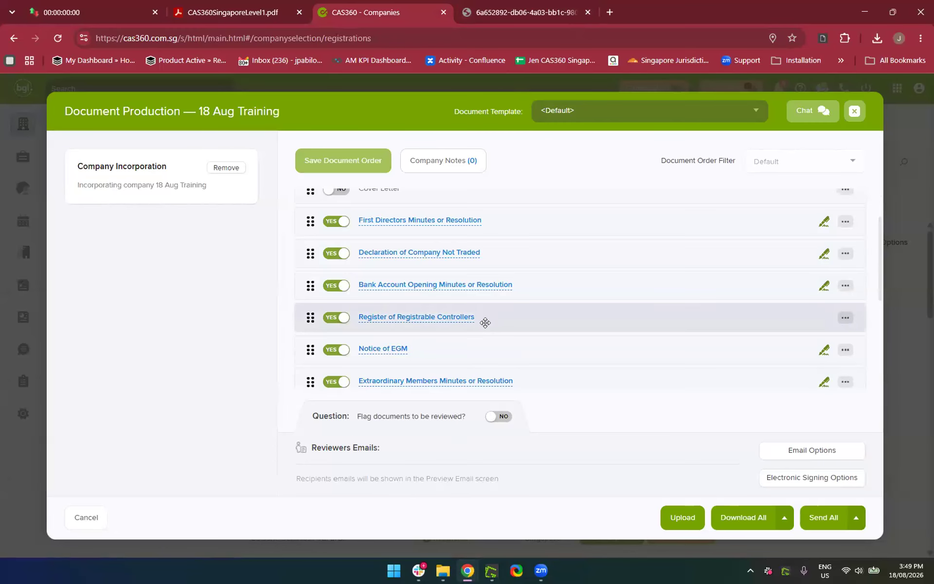
pyautogui.scroll(-3, 461, 337)
pyautogui.scroll(5, 461, 337)
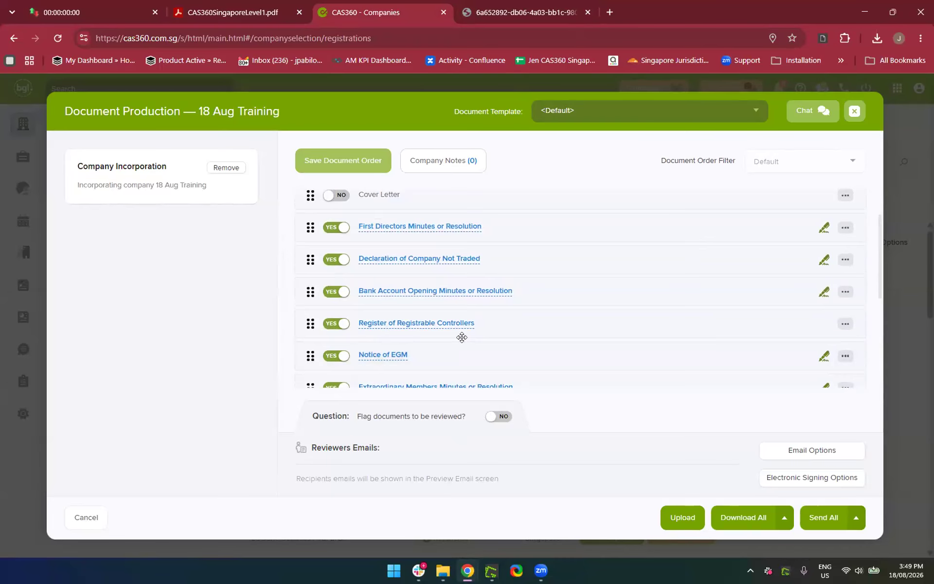
# Switch off First Directors Minutes, Declaration Not Traded, Registrable Controllers, EGM Notice, Share Certificate, Extraordinary Members Minutes
pyautogui.click(335, 228)
pyautogui.click(335, 259)
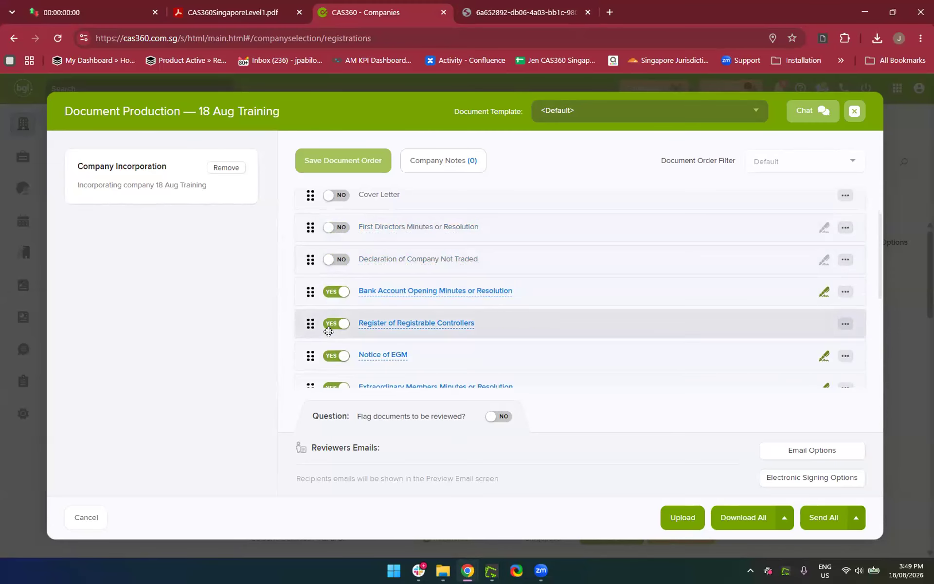
pyautogui.click(329, 325)
pyautogui.click(335, 356)
pyautogui.scroll(-1, 328, 355)
pyautogui.click(328, 353)
pyautogui.click(334, 319)
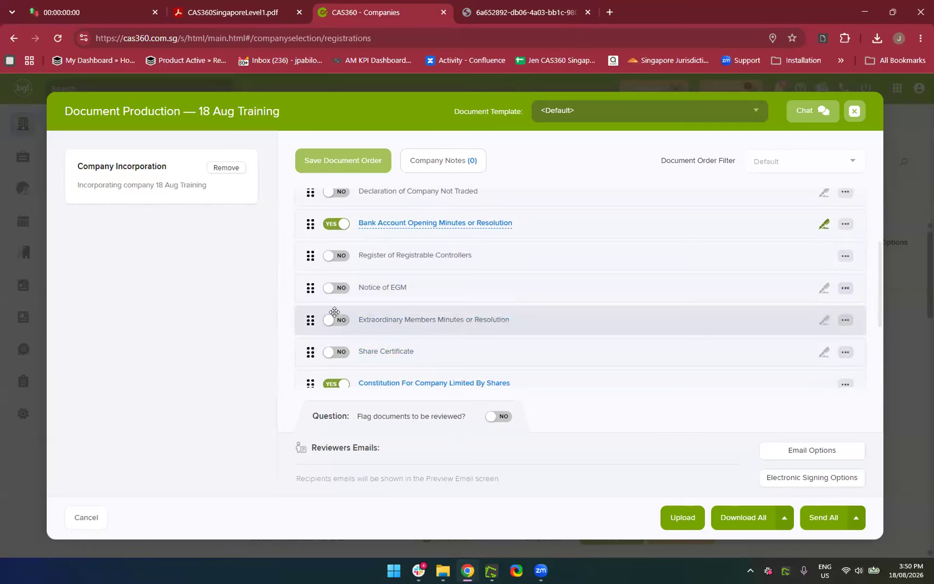
# Switch off the Constitution and the Registers of Directors, Secretaries, Nominee Directors and Members
pyautogui.scroll(-2, 333, 311)
pyautogui.click(330, 241)
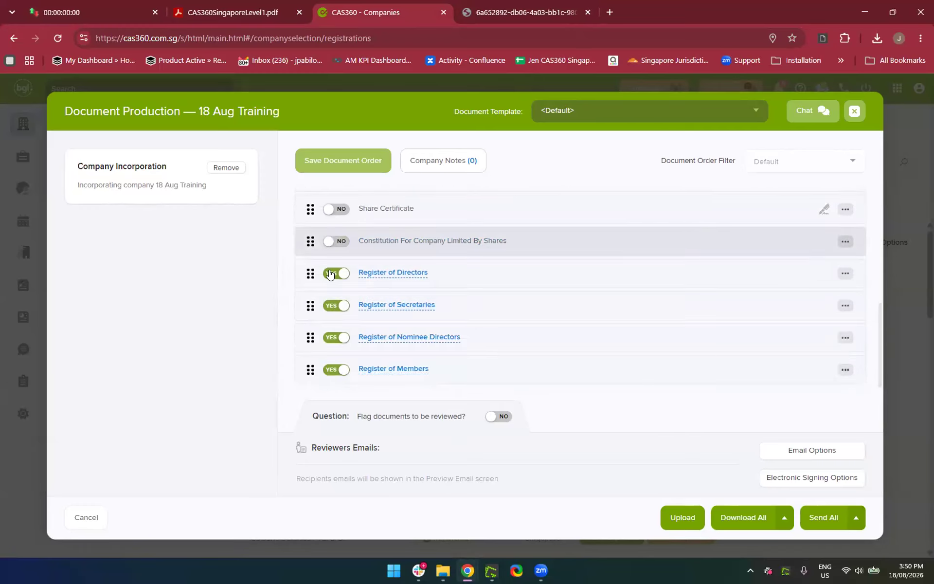
pyautogui.click(330, 273)
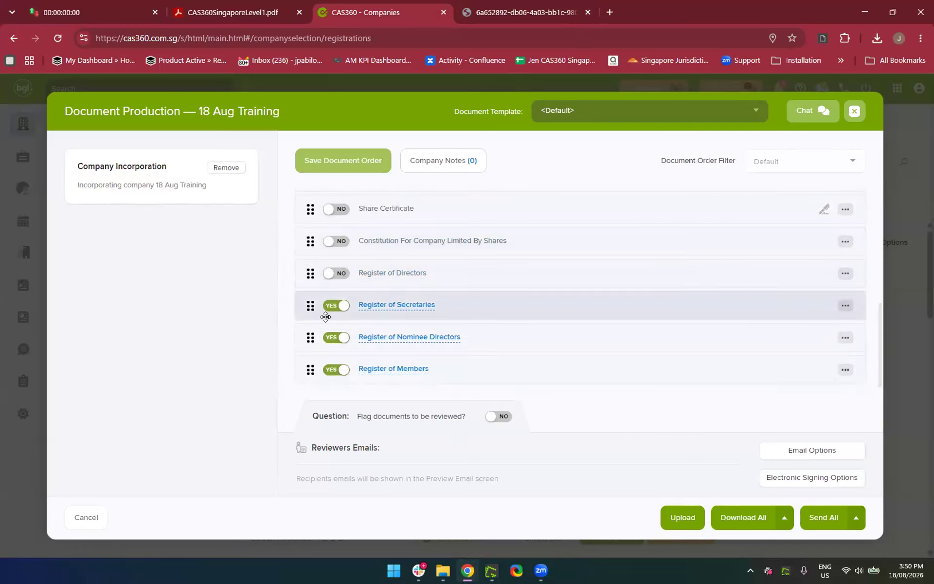
pyautogui.click(328, 308)
pyautogui.click(332, 337)
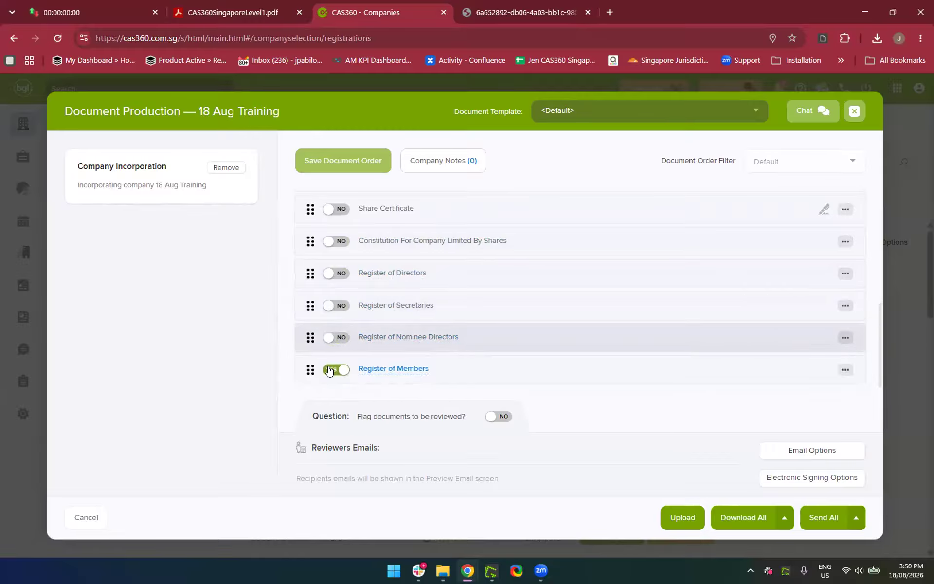
pyautogui.click(331, 370)
pyautogui.scroll(1, 473, 335)
pyautogui.scroll(3, 473, 335)
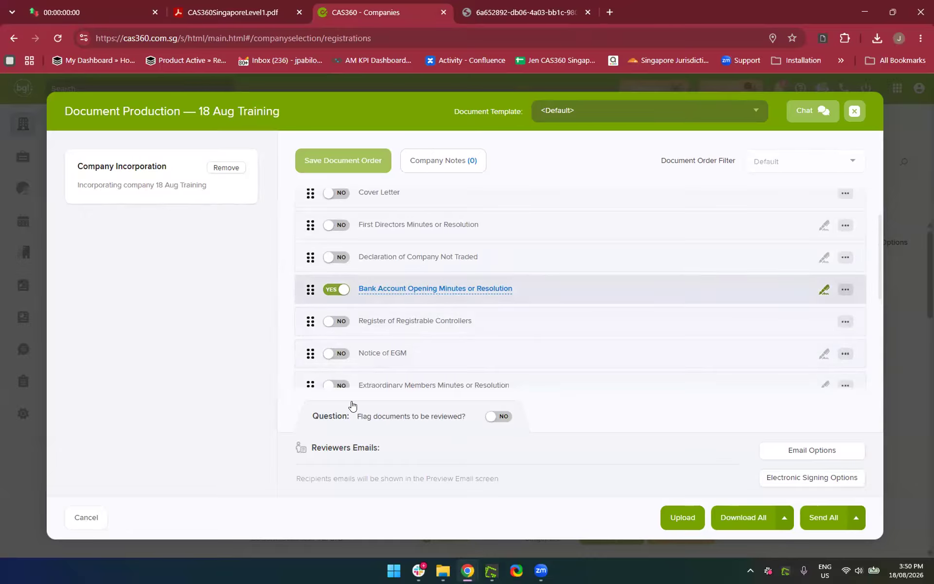
# Set the bank account opening minutes' meeting address to 101 Cecil Street
pyautogui.click(739, 521)
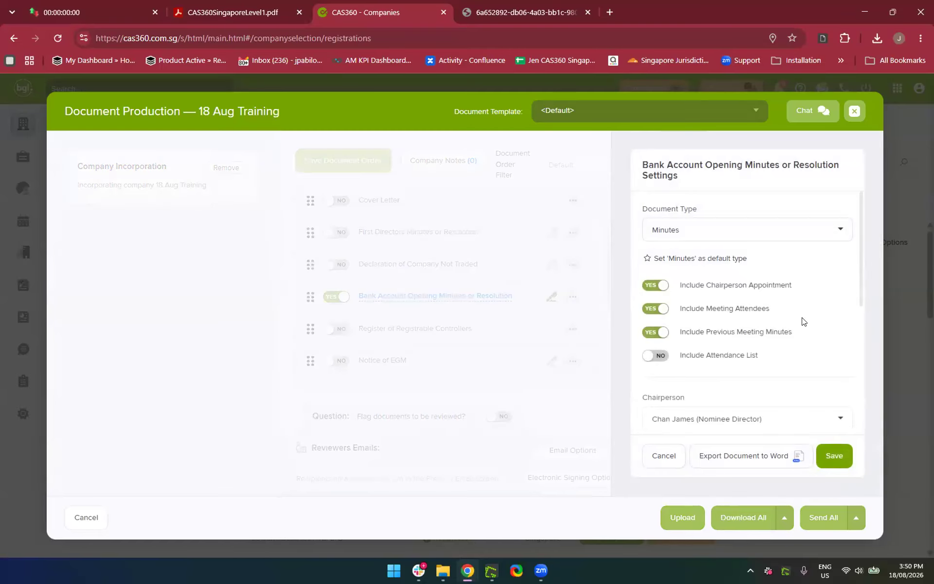
pyautogui.scroll(-4, 800, 321)
pyautogui.click(730, 298)
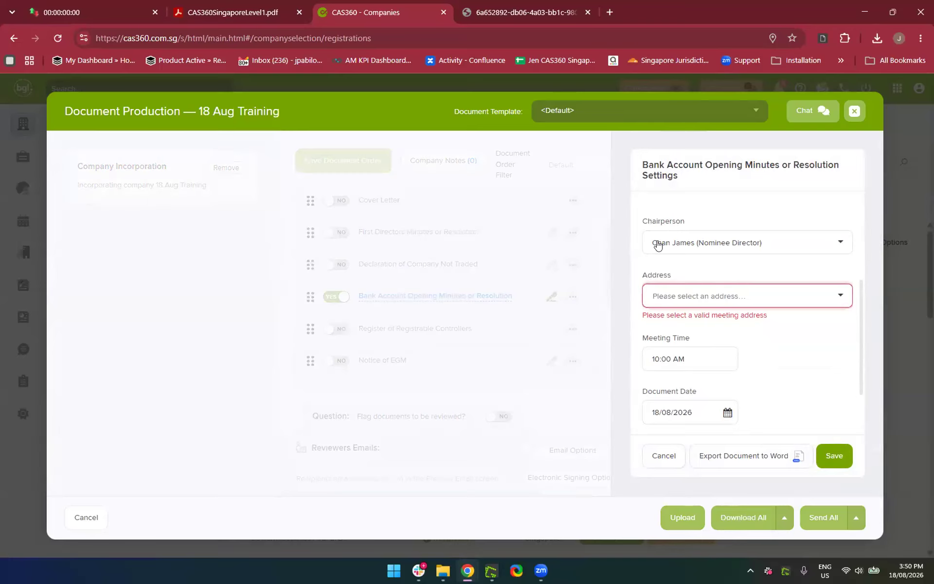
pyautogui.click(684, 302)
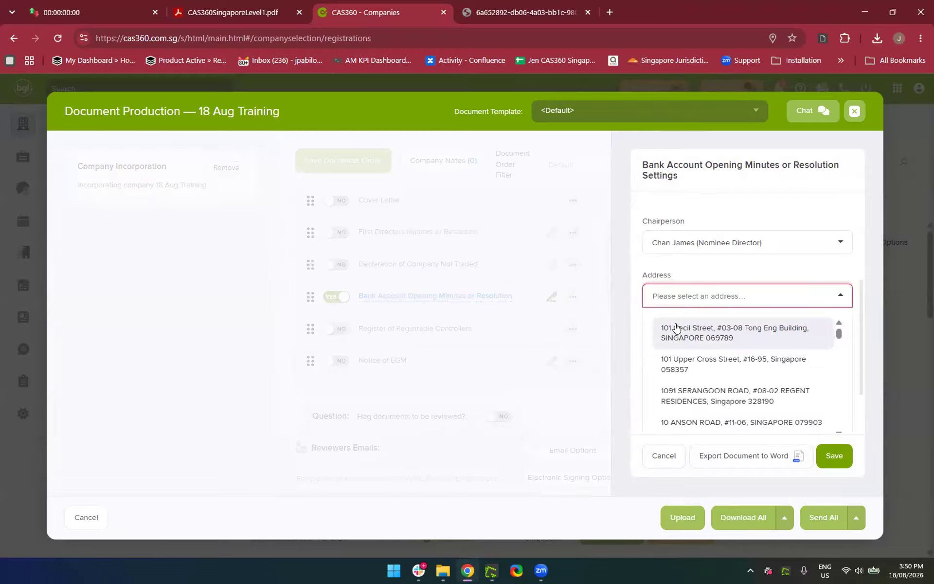
pyautogui.click(677, 325)
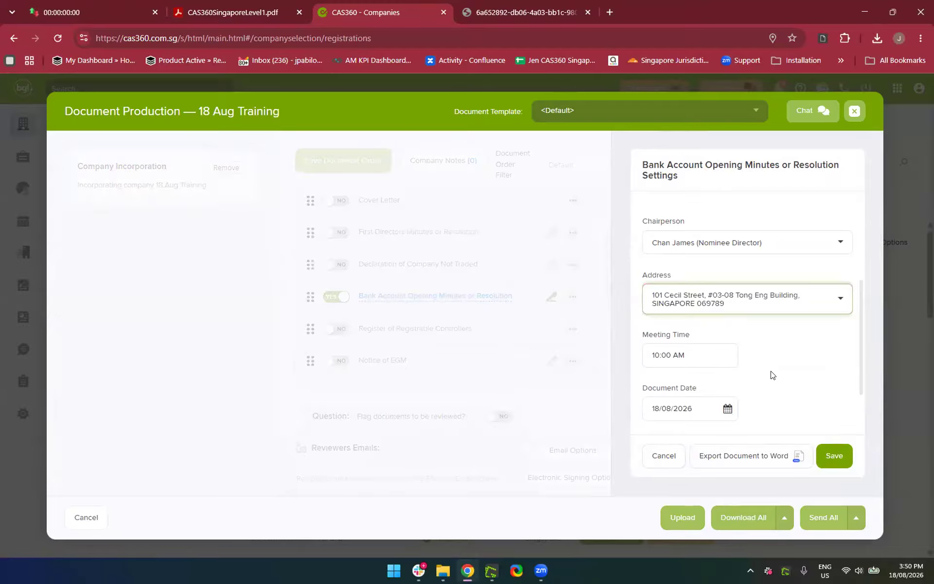
pyautogui.scroll(-2, 771, 375)
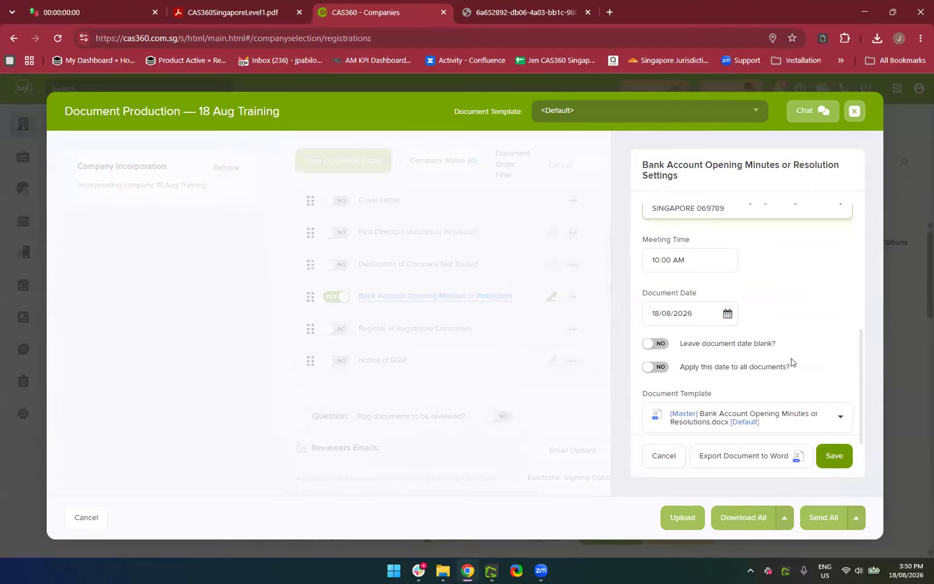
pyautogui.scroll(4, 712, 371)
pyautogui.scroll(-2, 711, 371)
pyautogui.scroll(3, 712, 373)
pyautogui.scroll(1, 711, 373)
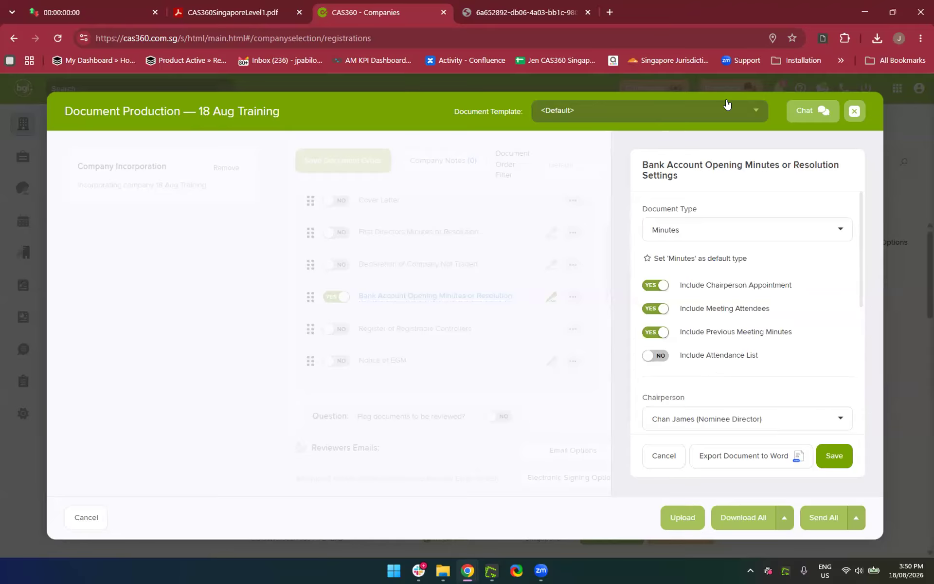
# Change the Document Type to Resolution and make it the default type
pyautogui.click(693, 223)
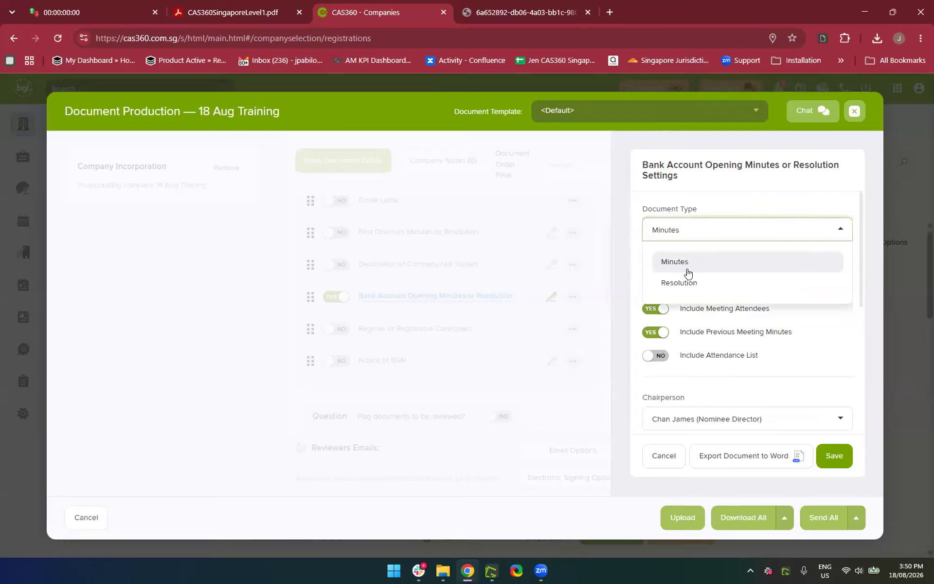
pyautogui.click(688, 278)
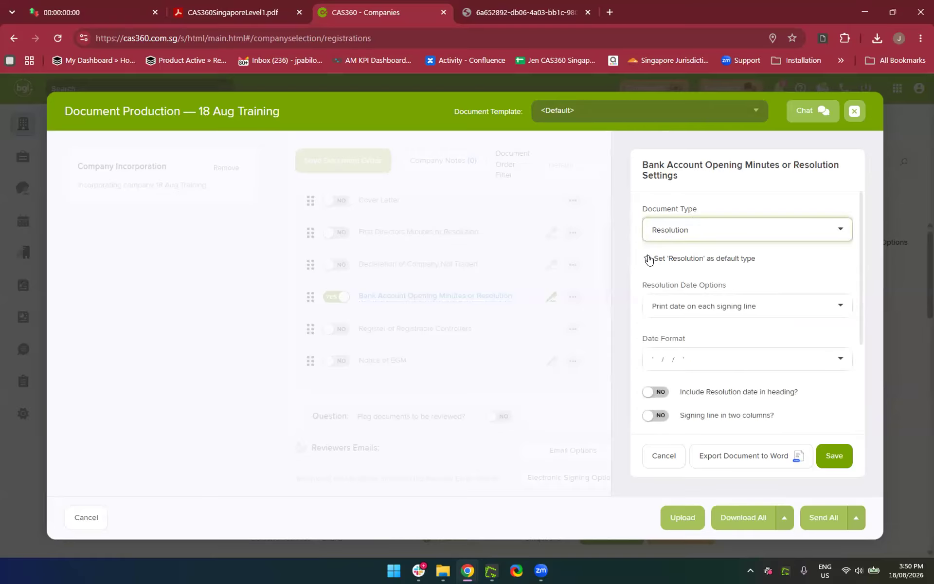
pyautogui.click(647, 258)
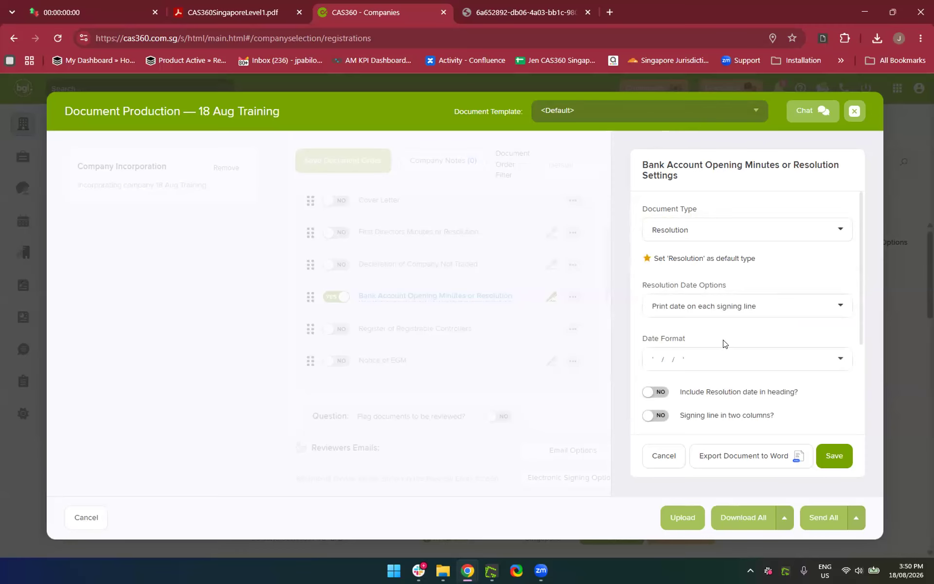
pyautogui.scroll(-3, 723, 343)
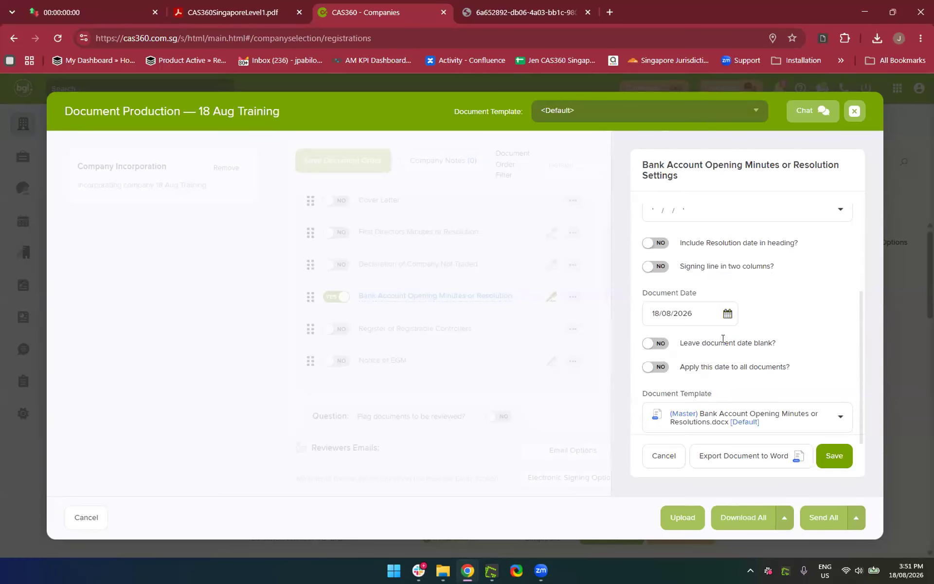
pyautogui.scroll(1, 723, 339)
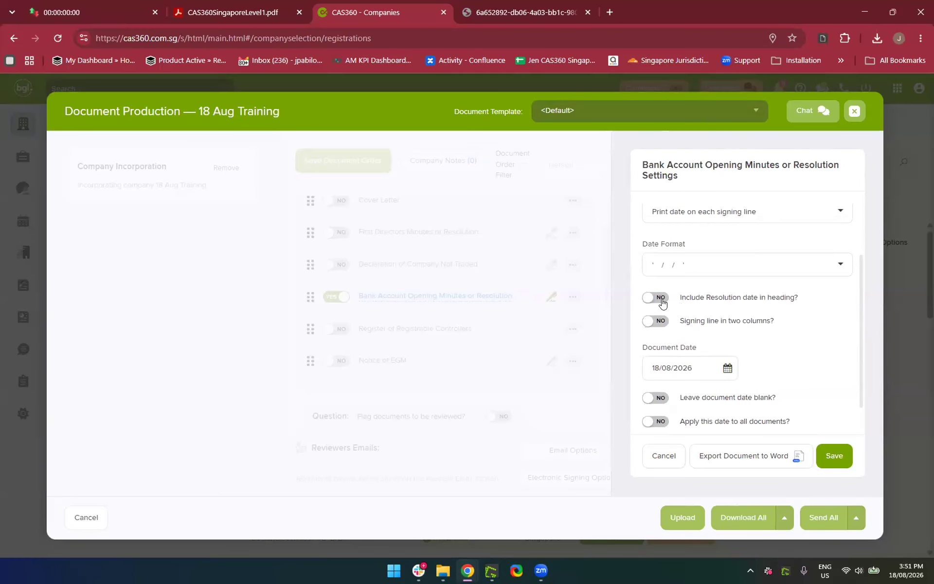
pyautogui.scroll(2, 730, 228)
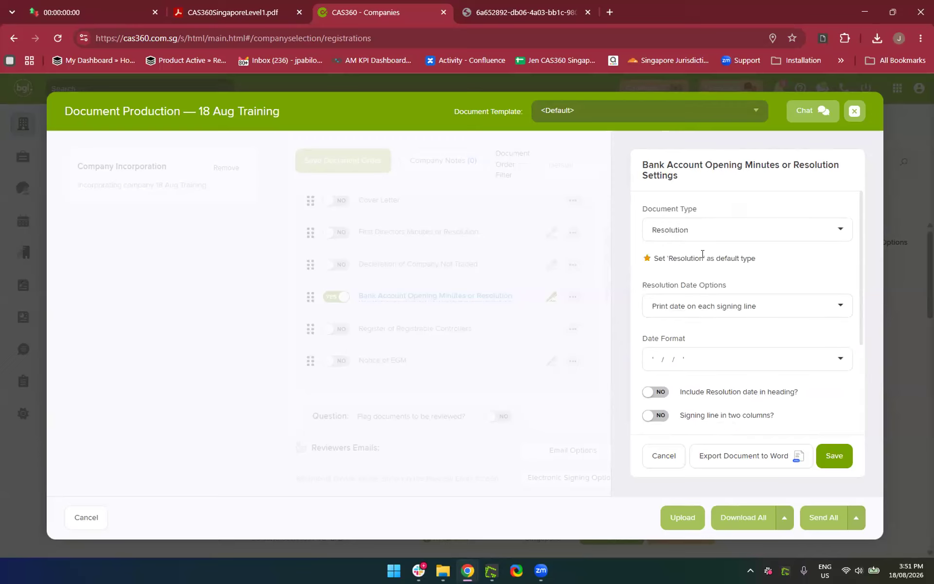
pyautogui.scroll(-2, 680, 302)
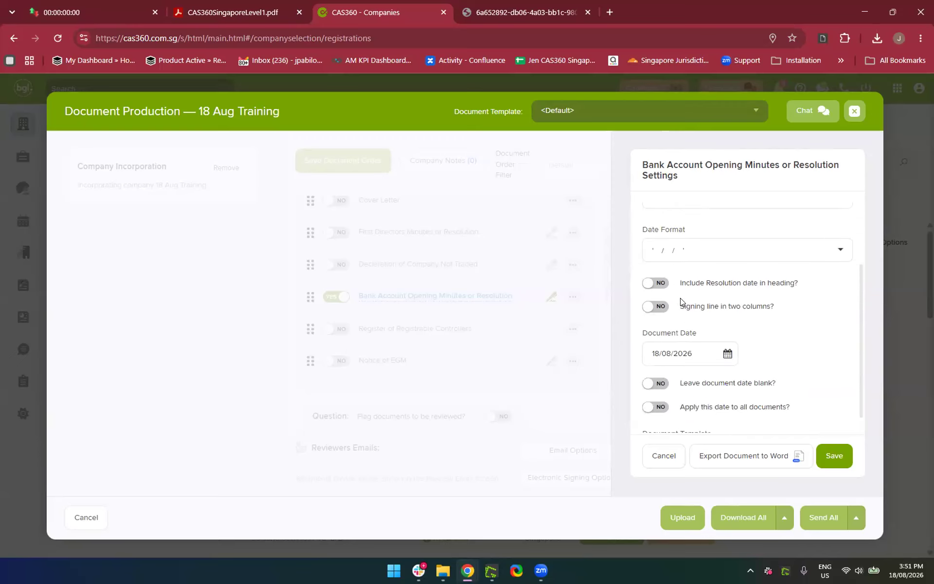
pyautogui.scroll(-1, 680, 301)
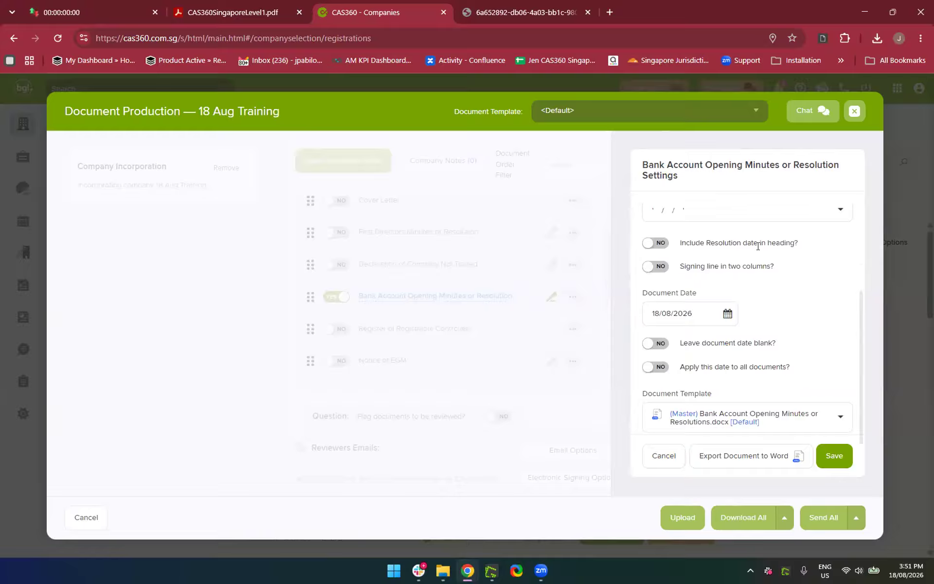
# Leave the document date blank, without the resolution date in the heading
pyautogui.click(664, 245)
pyautogui.click(647, 249)
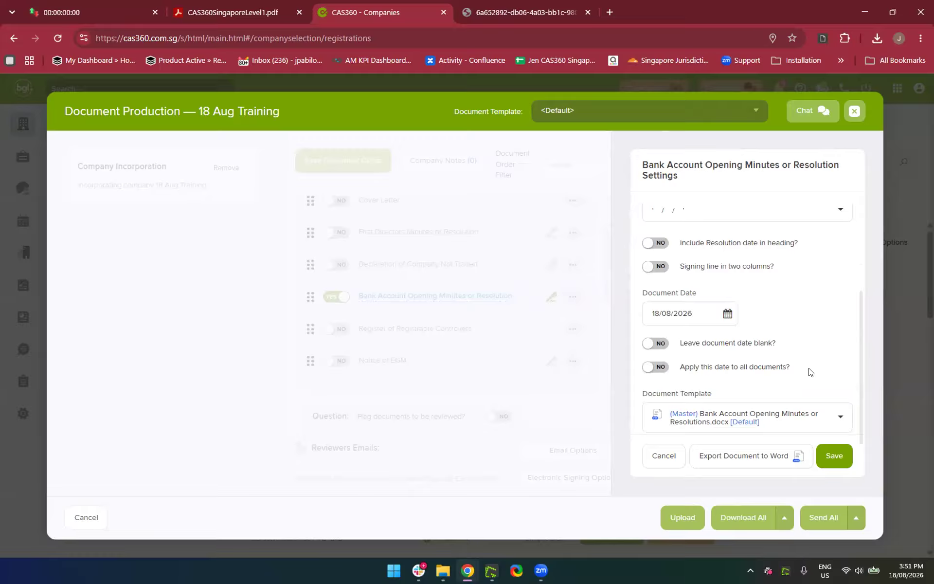
pyautogui.click(653, 347)
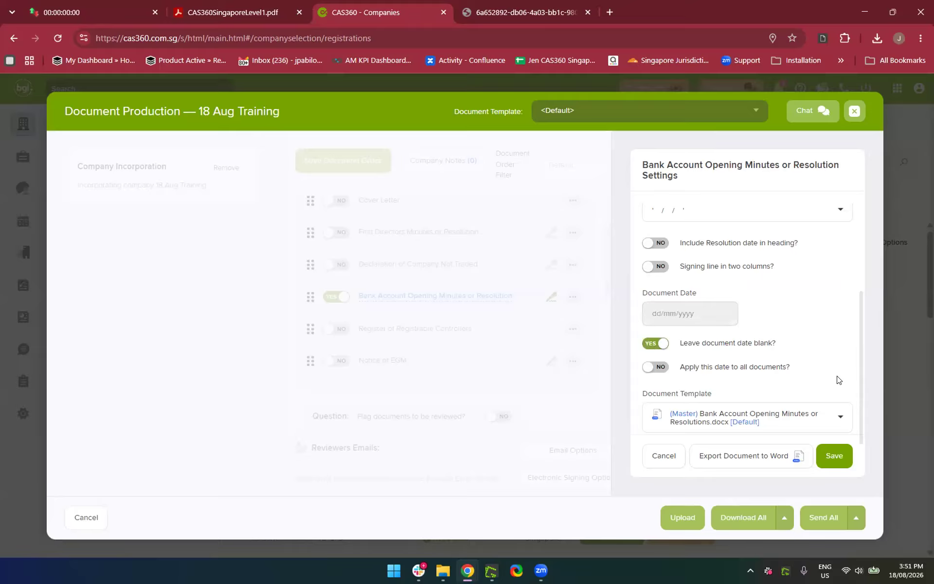
# Save the settings, download the Bank Account Opening Resolution PDF, view it, then close it
pyautogui.click(833, 465)
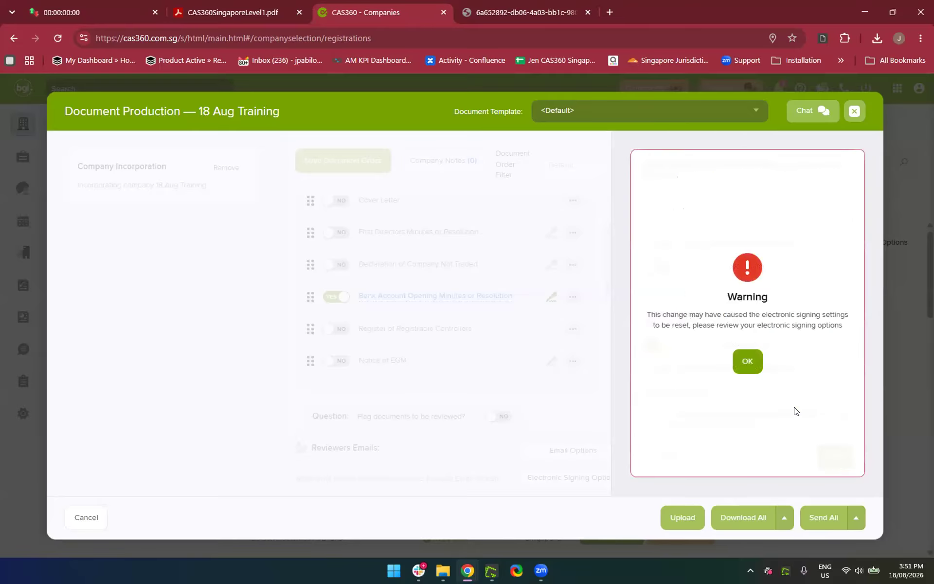
pyautogui.click(745, 362)
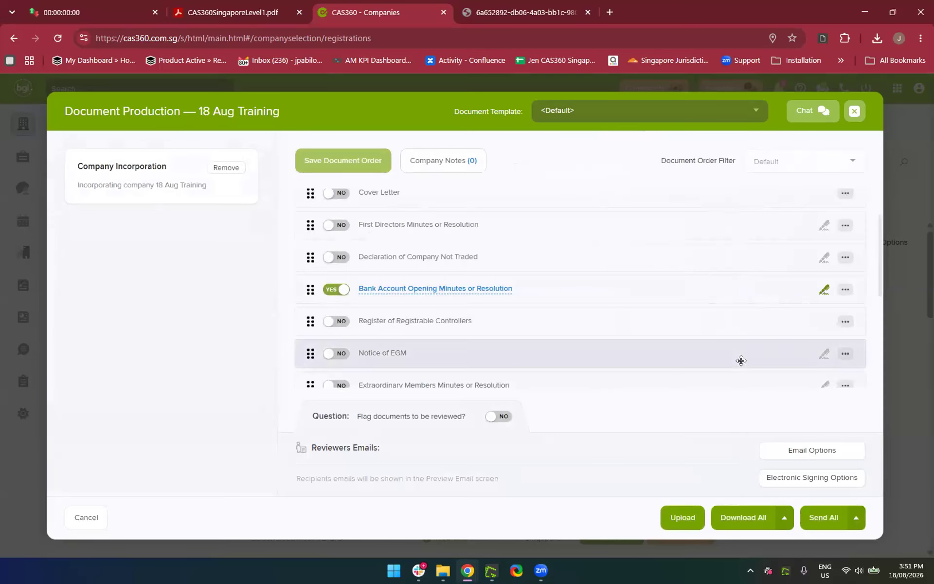
pyautogui.click(735, 529)
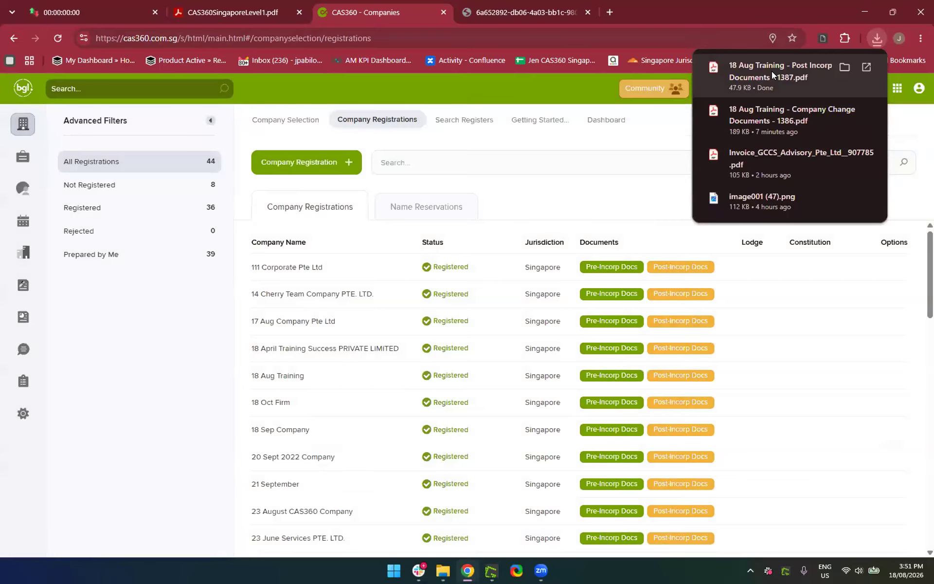
pyautogui.click(773, 73)
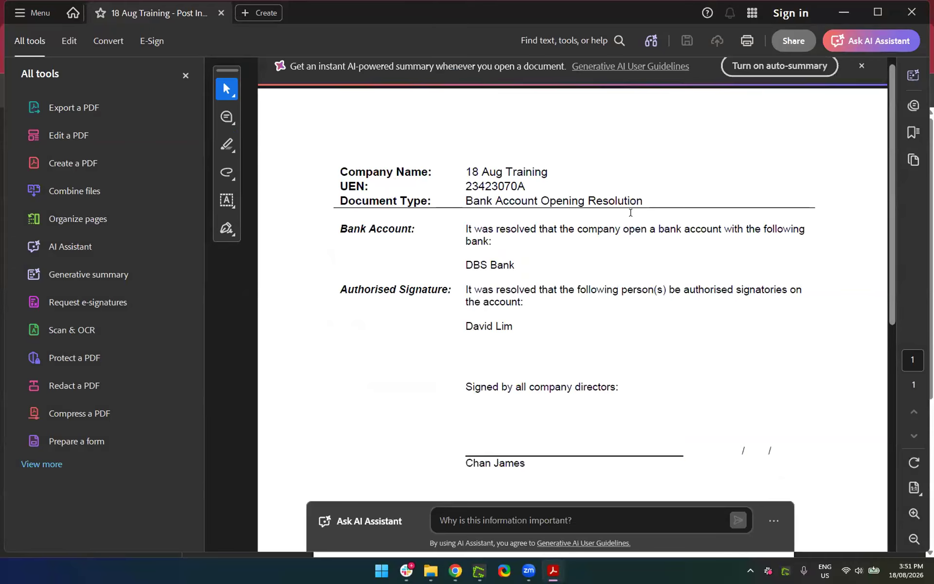
pyautogui.click(844, 17)
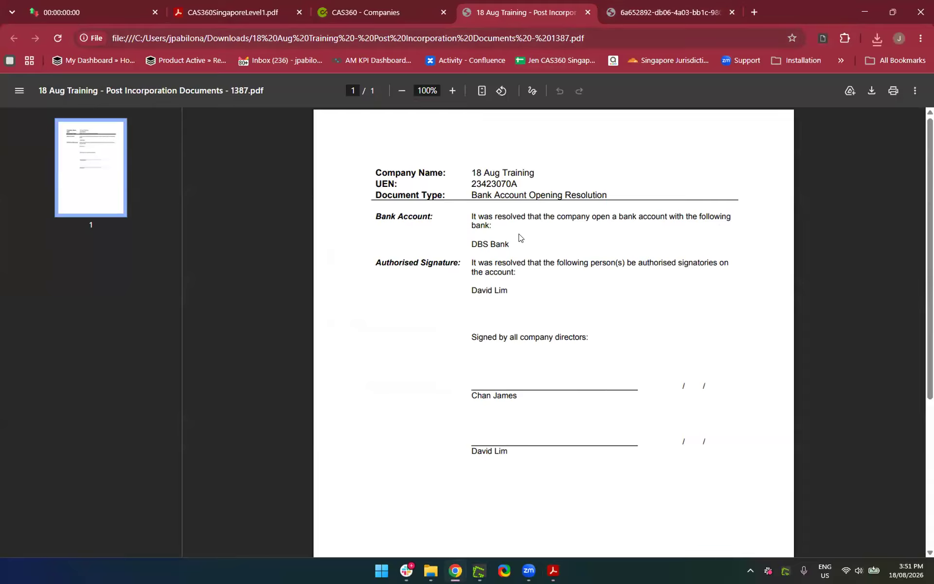
pyautogui.click(588, 12)
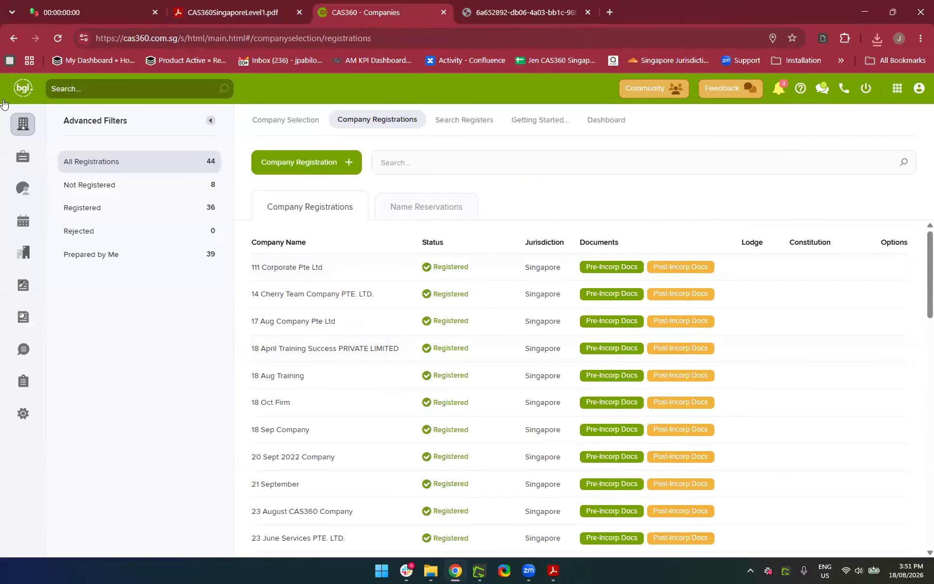
# Search the company list for '18 Aug', open 18 Aug Training and view its Officers tab
pyautogui.click(18, 126)
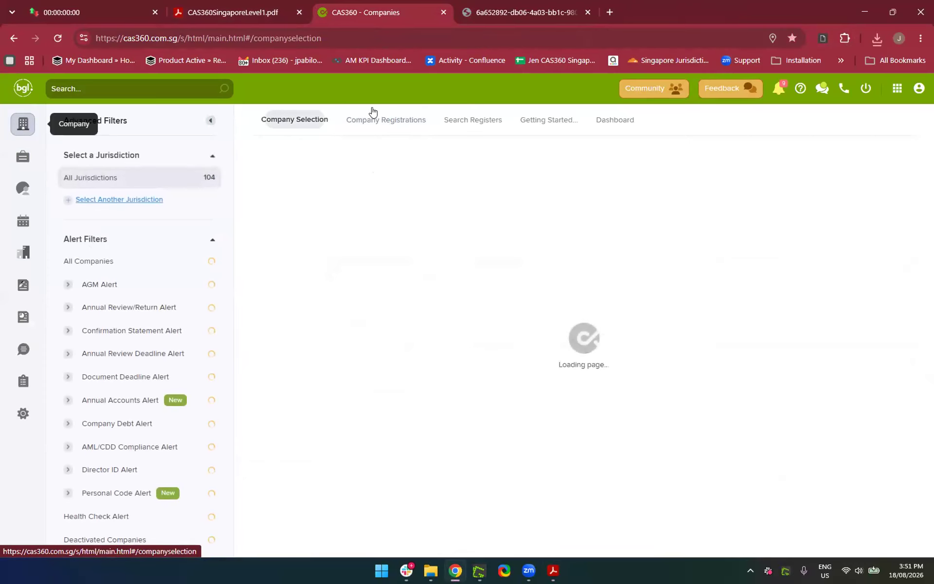
pyautogui.click(625, 169)
pyautogui.write('18 Aug')
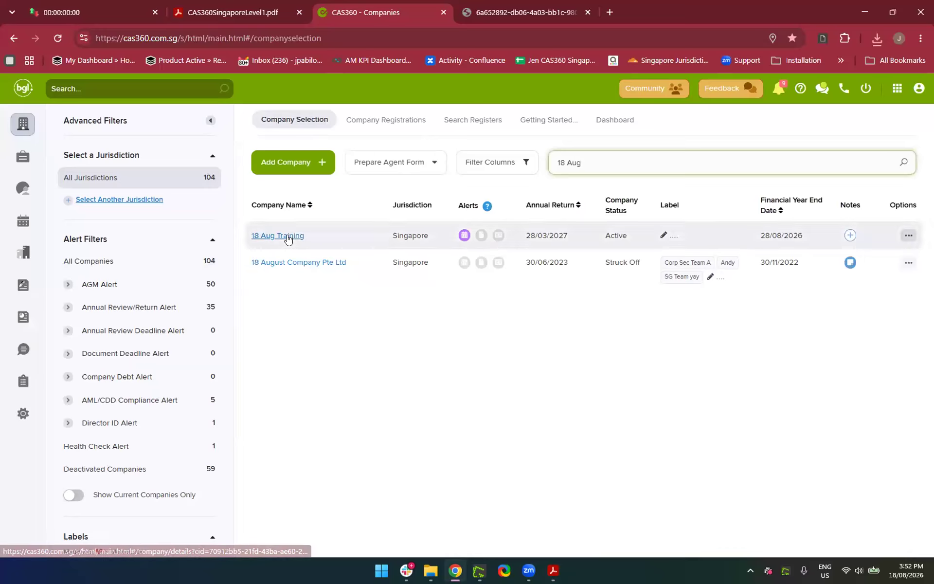
pyautogui.click(281, 236)
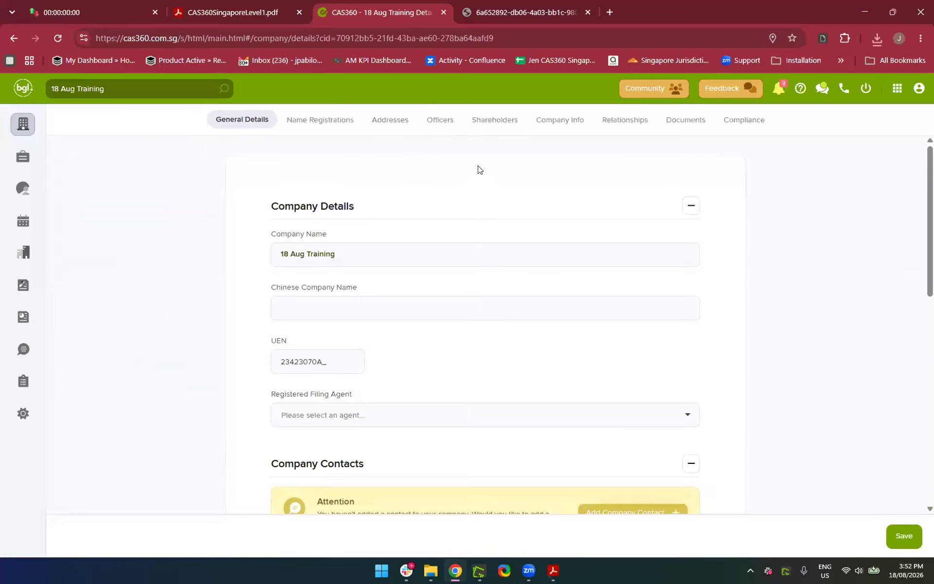
pyautogui.click(433, 126)
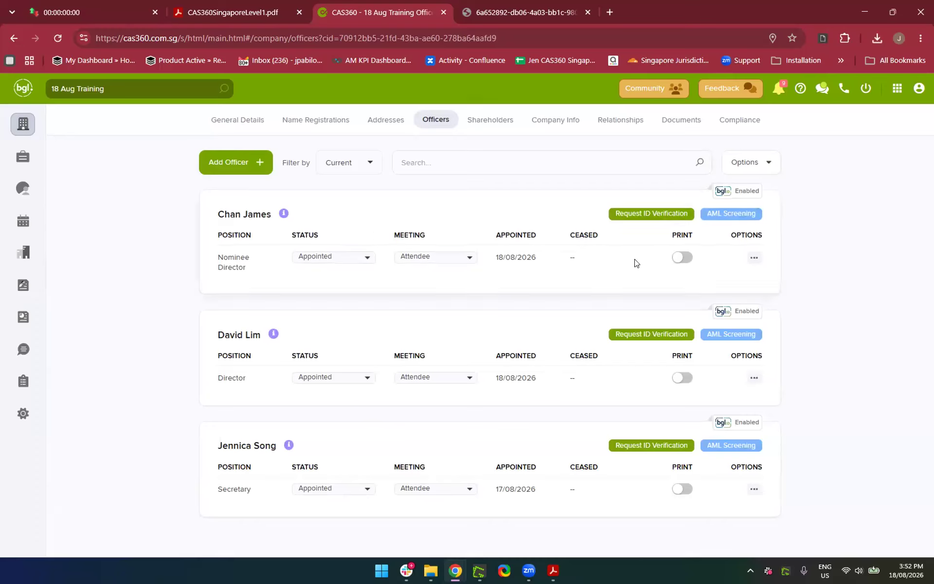
# Mark the nominee director for printing, prepare the form, then check Documents and return to Officers
pyautogui.click(682, 257)
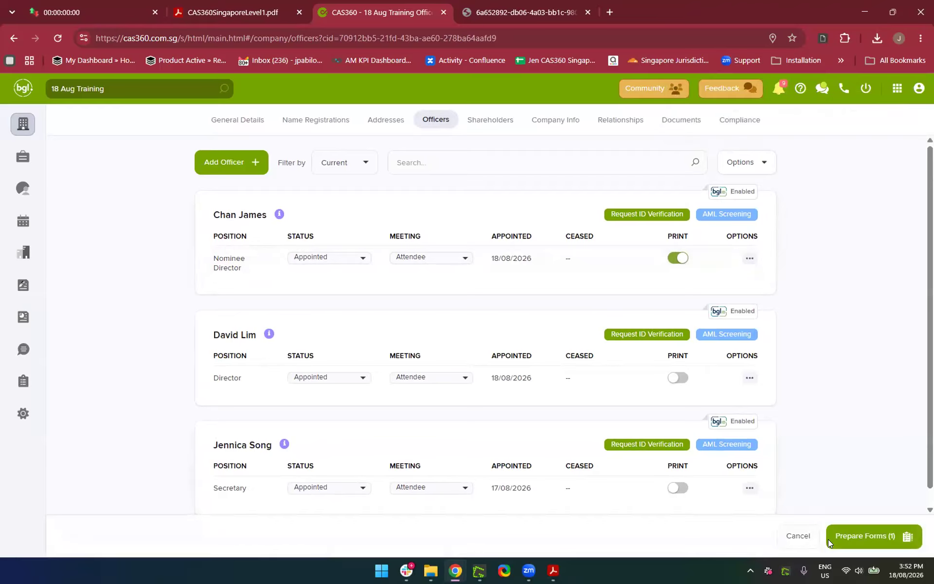
pyautogui.click(860, 539)
pyautogui.scroll(-3, 531, 296)
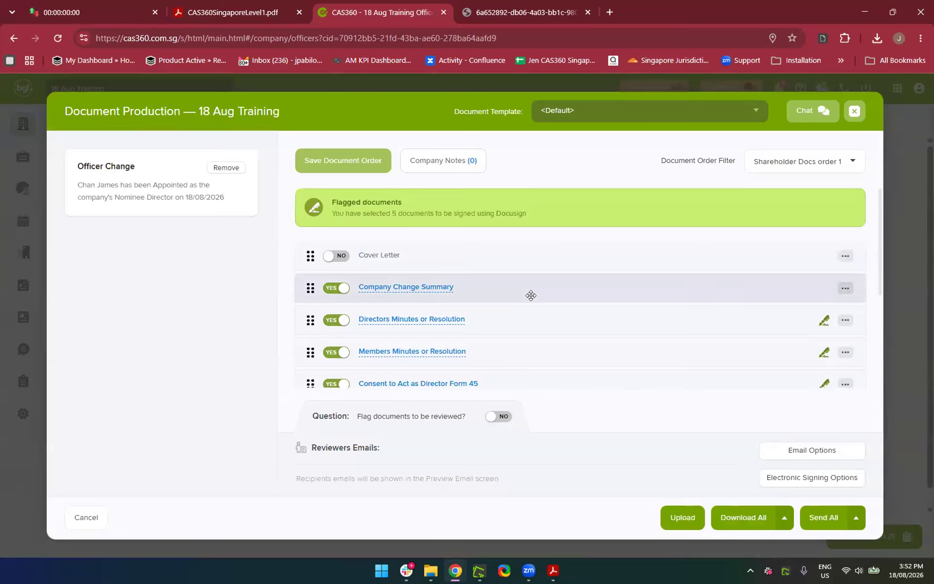
pyautogui.click(854, 112)
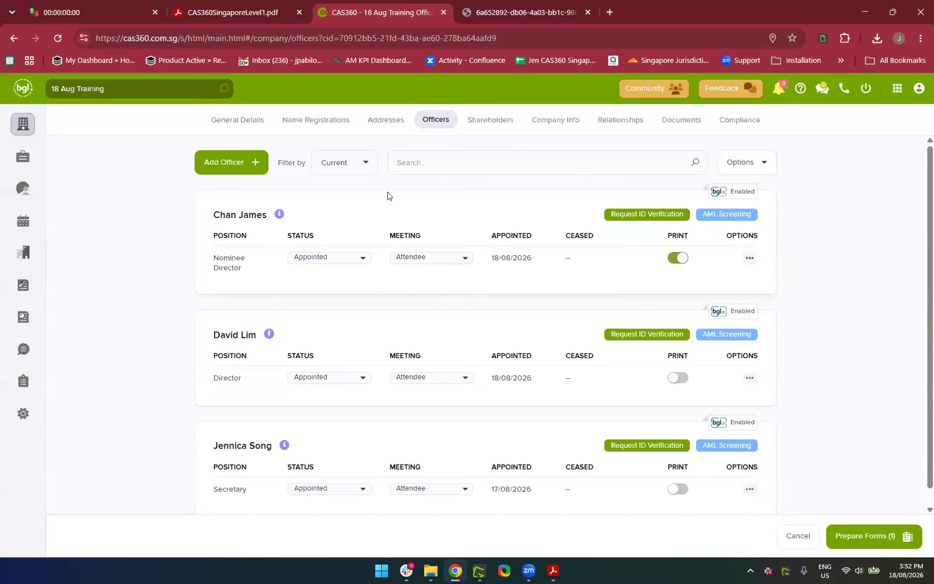
pyautogui.click(672, 123)
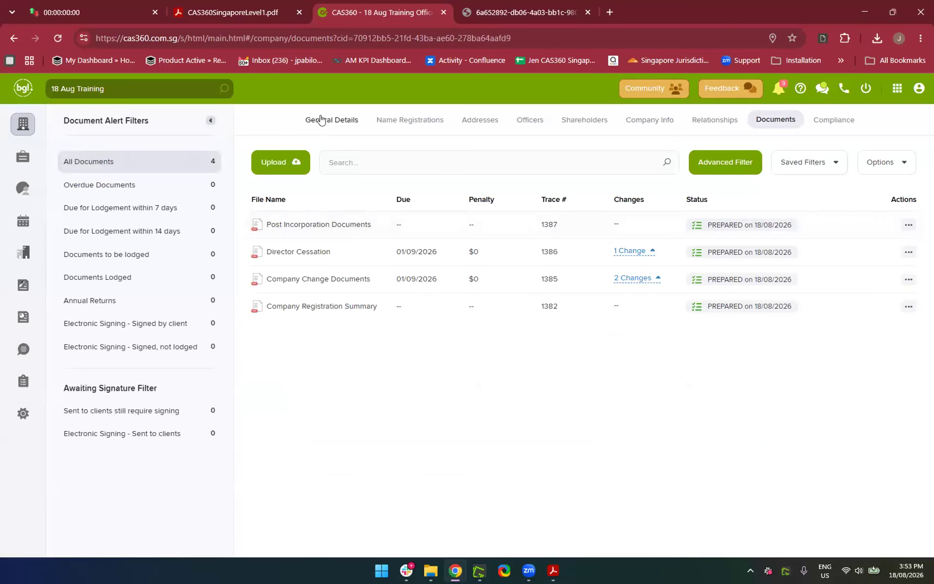
pyautogui.click(526, 121)
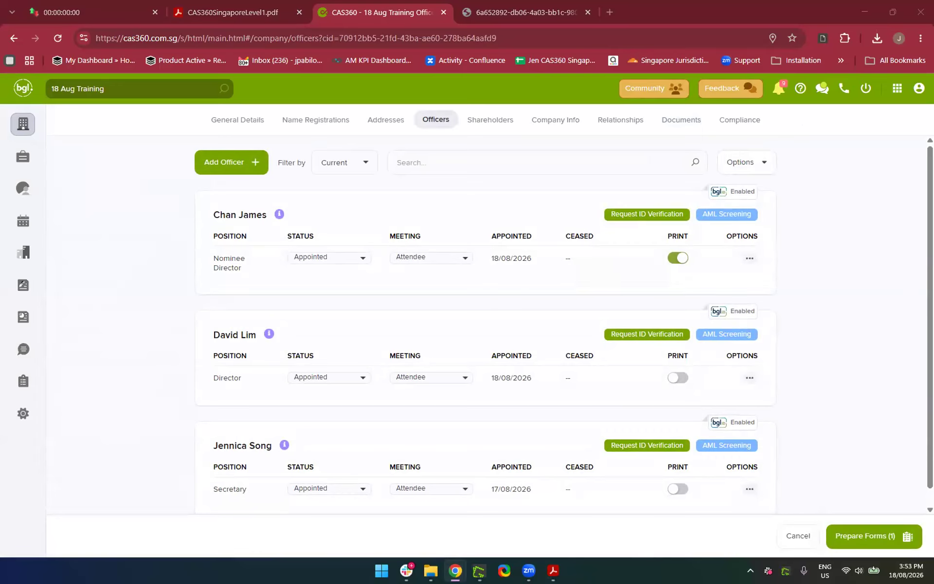
# Switch off the nominee director's Print toggle and return to the Company Selection list
pyautogui.click(697, 256)
pyautogui.click(679, 256)
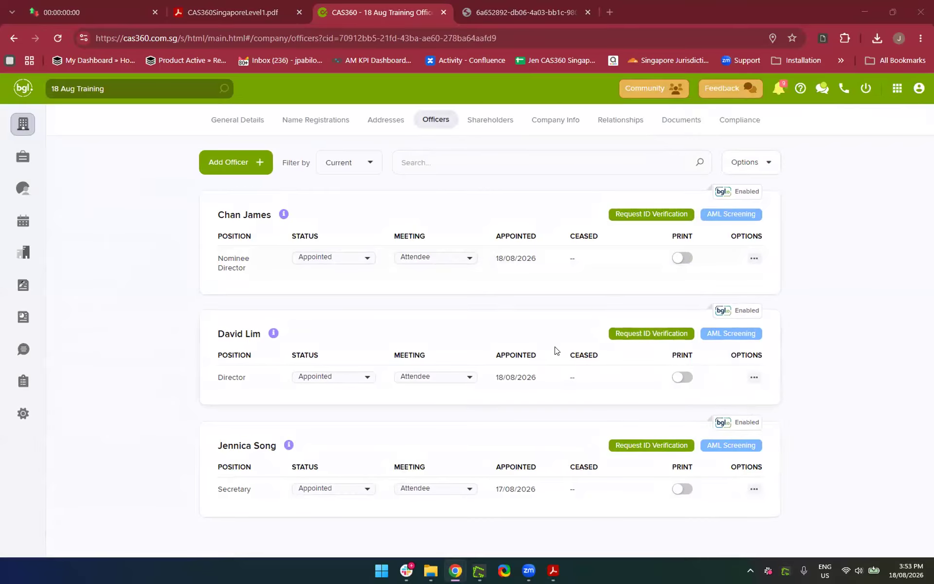
pyautogui.click(17, 130)
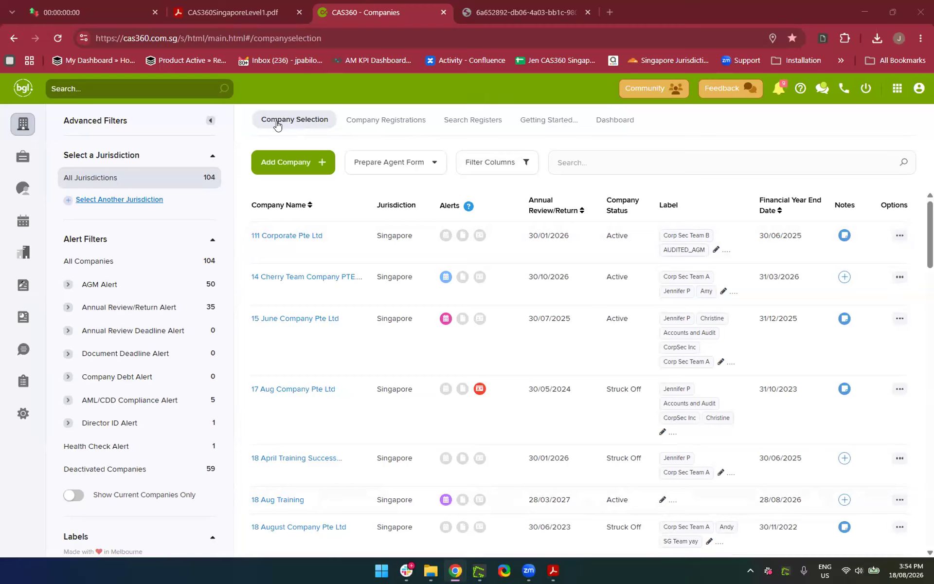
# Search for '18 Aug', open 18 Aug Training and show its Shareholders list
pyautogui.click(619, 167)
pyautogui.write('18 Aug')
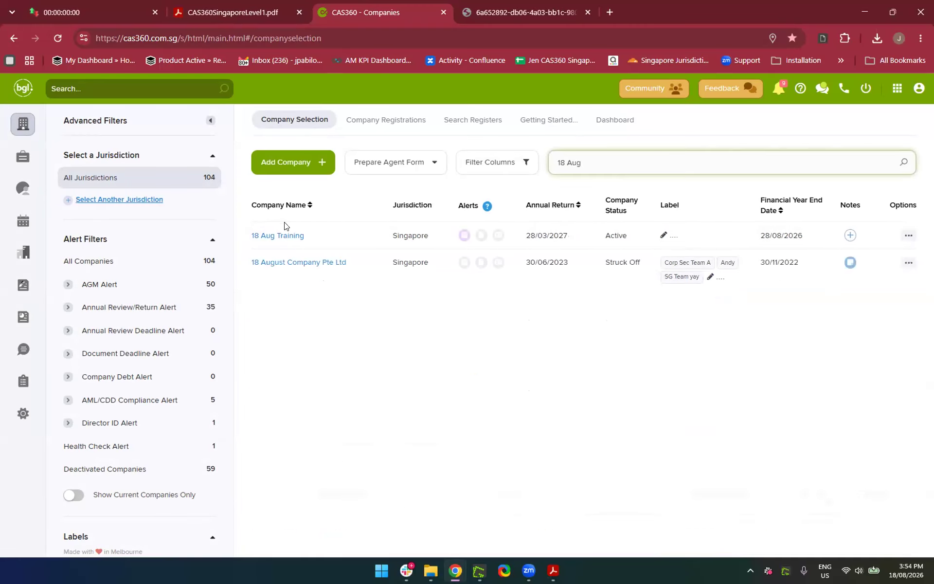
pyautogui.click(261, 235)
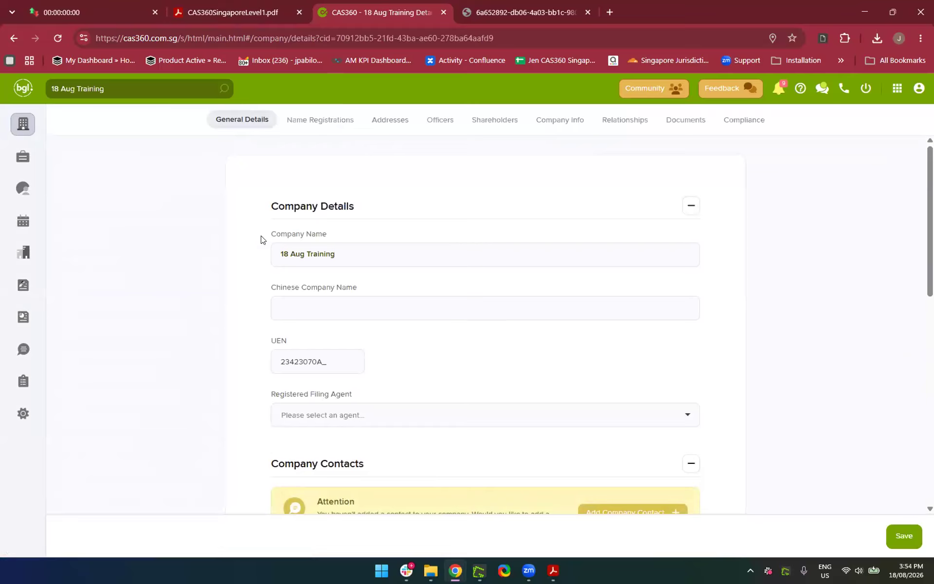
pyautogui.click(479, 128)
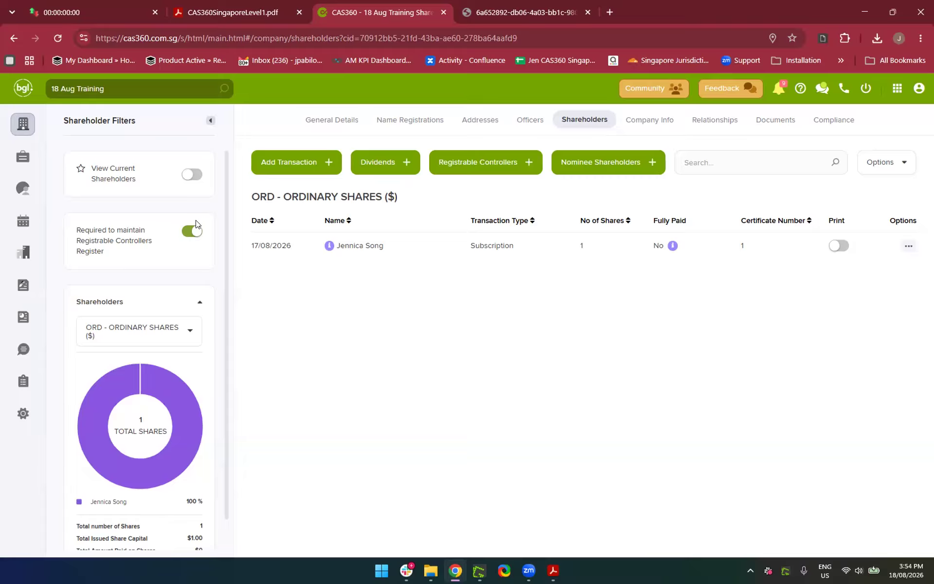
# Start a new Allotment transaction dated 18/08/2026 and open the Allottee contact list
pyautogui.click(452, 166)
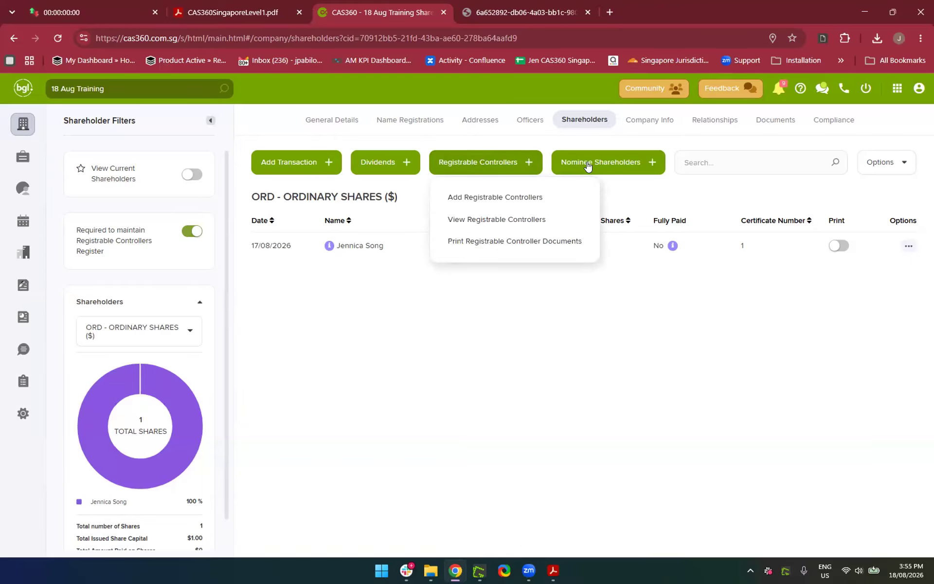
pyautogui.click(529, 333)
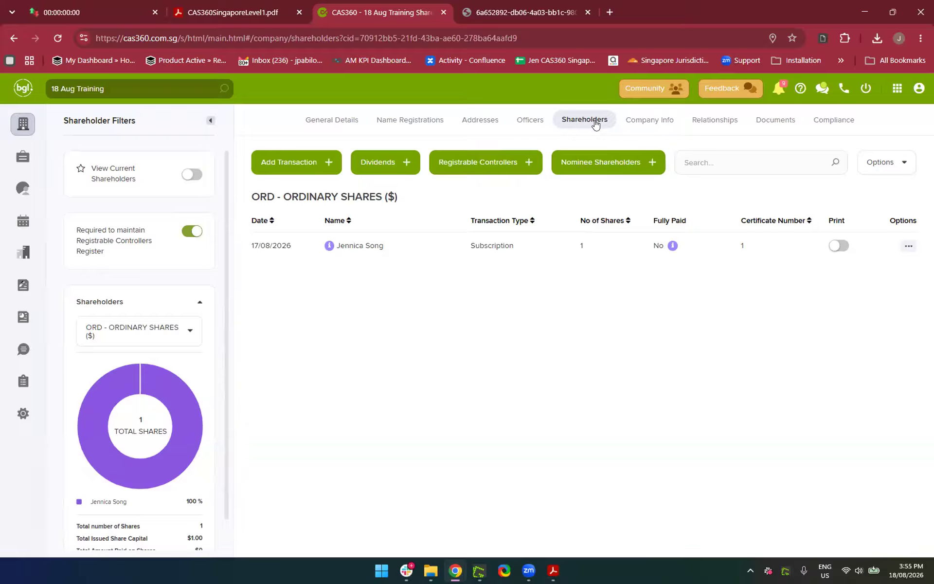
pyautogui.click(280, 165)
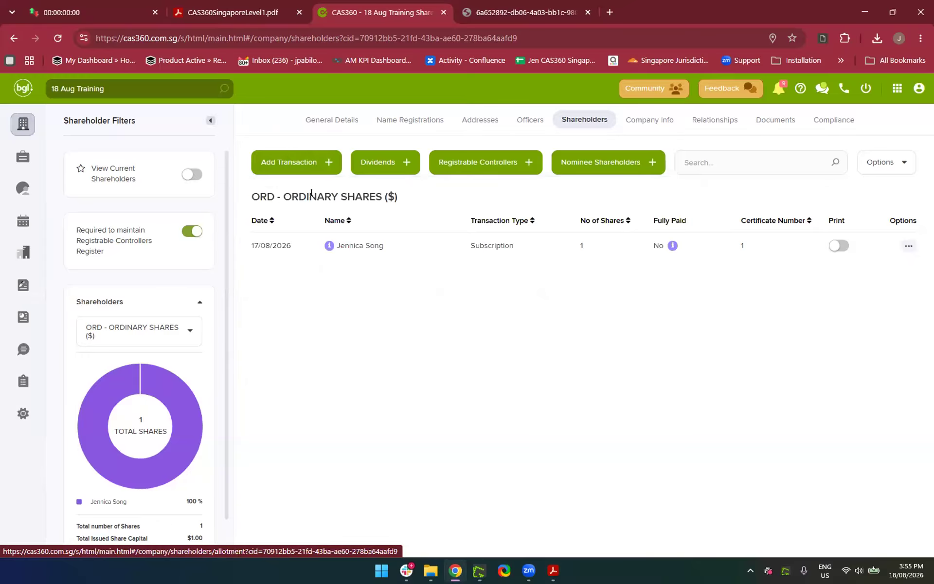
pyautogui.click(311, 197)
pyautogui.click(416, 280)
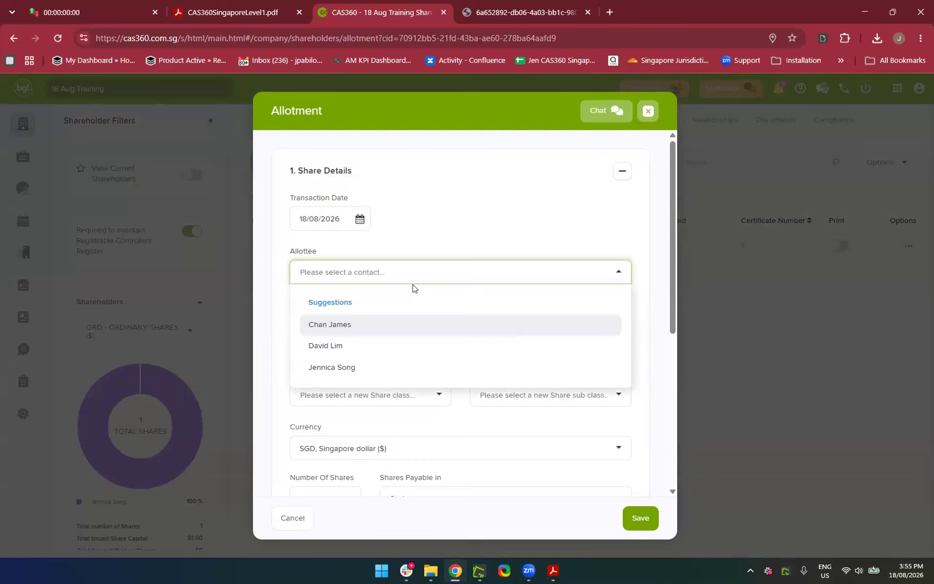
# Search for and choose the allottee contact, then review its address and ID details
pyautogui.write('David')
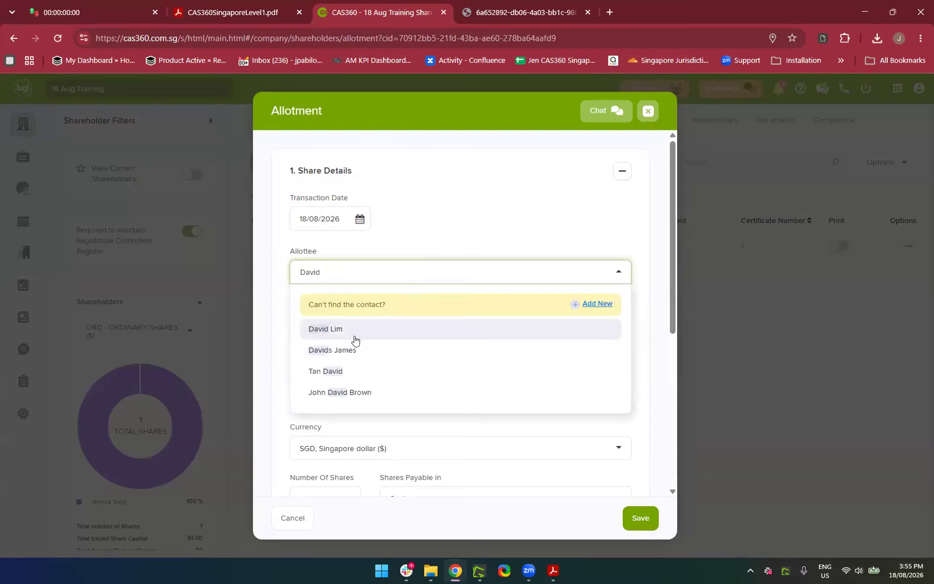
pyautogui.click(351, 334)
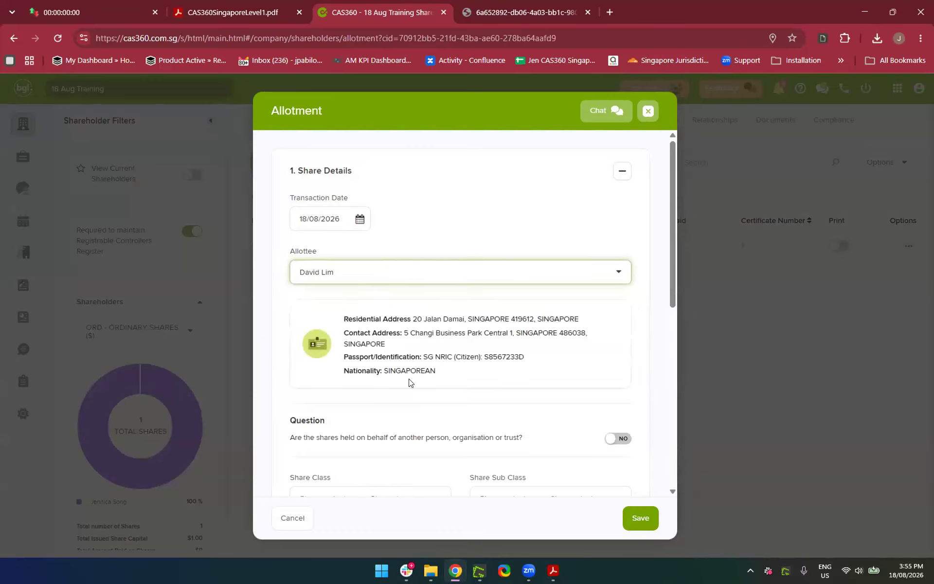
pyautogui.scroll(-1, 353, 366)
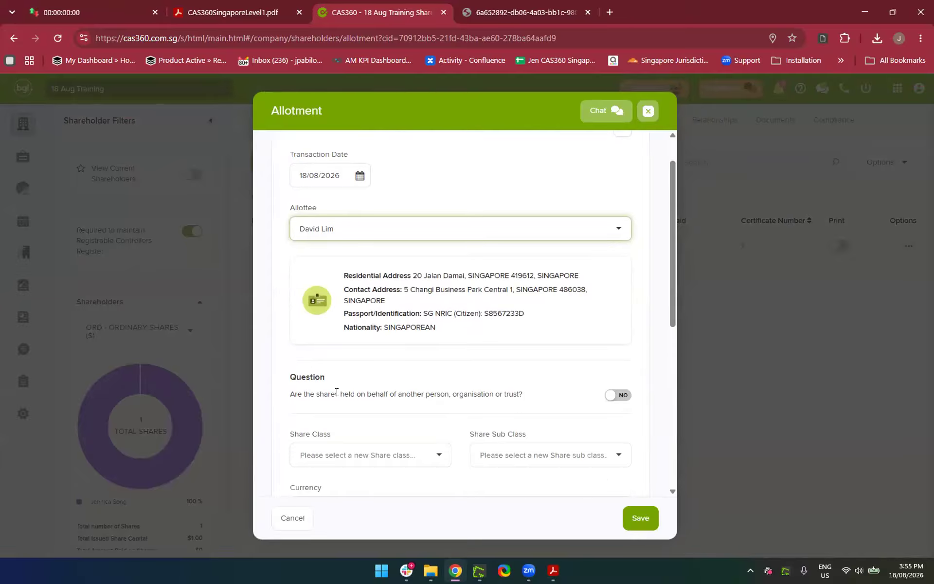
pyautogui.scroll(-3, 367, 373)
pyautogui.scroll(1, 367, 373)
pyautogui.scroll(-1, 368, 373)
pyautogui.scroll(-1, 368, 372)
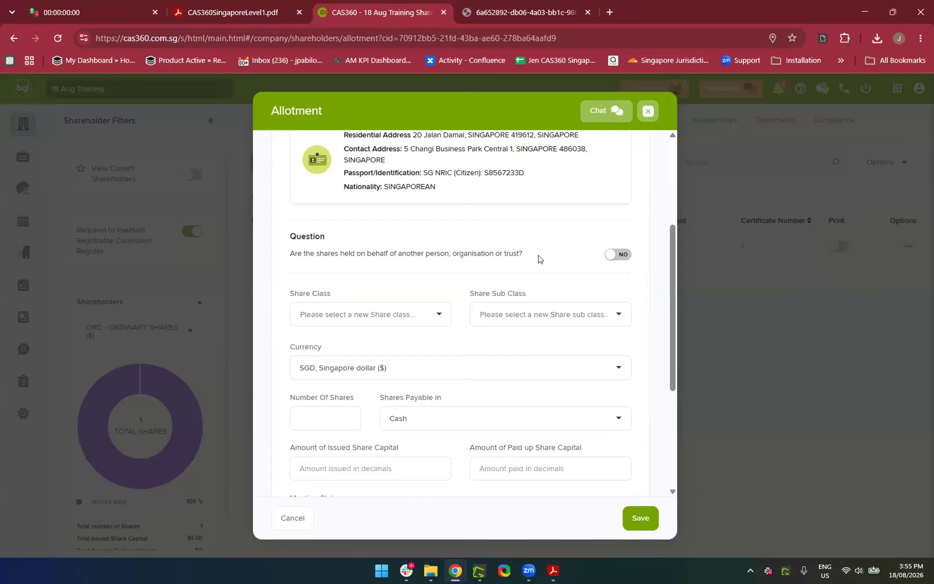
# Flip 'held on behalf of another person' to YES, then back to NO
pyautogui.click(614, 257)
pyautogui.click(550, 302)
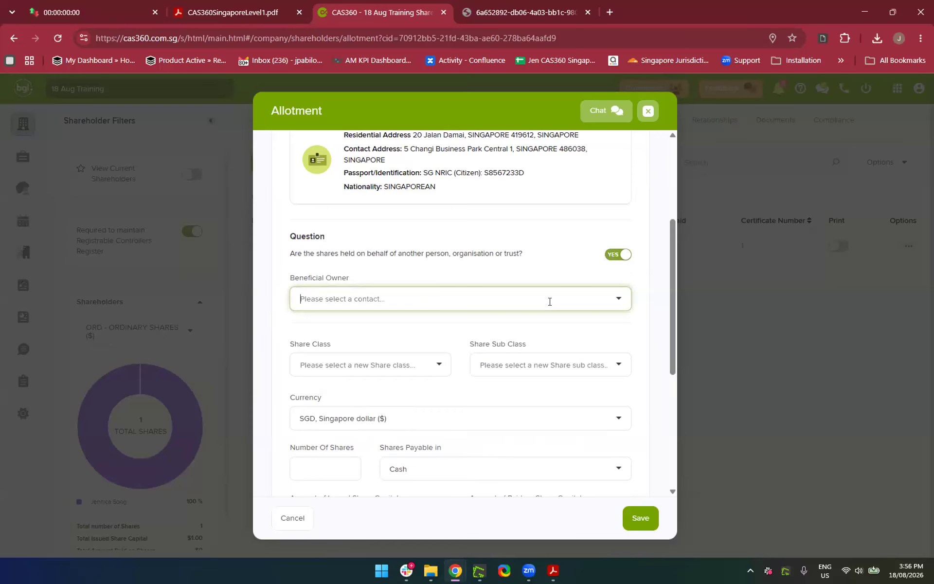
pyautogui.click(608, 256)
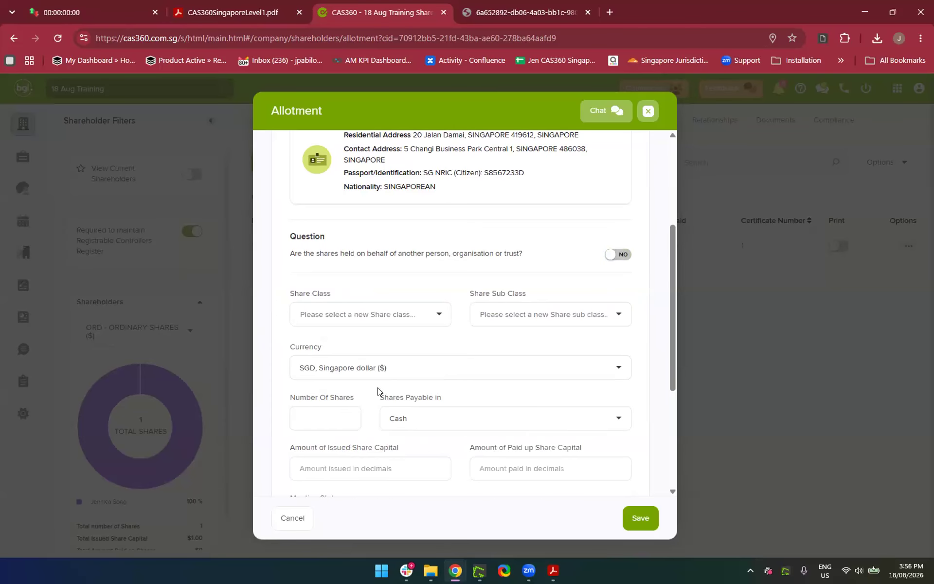
pyautogui.scroll(-1, 412, 345)
pyautogui.scroll(-2, 412, 345)
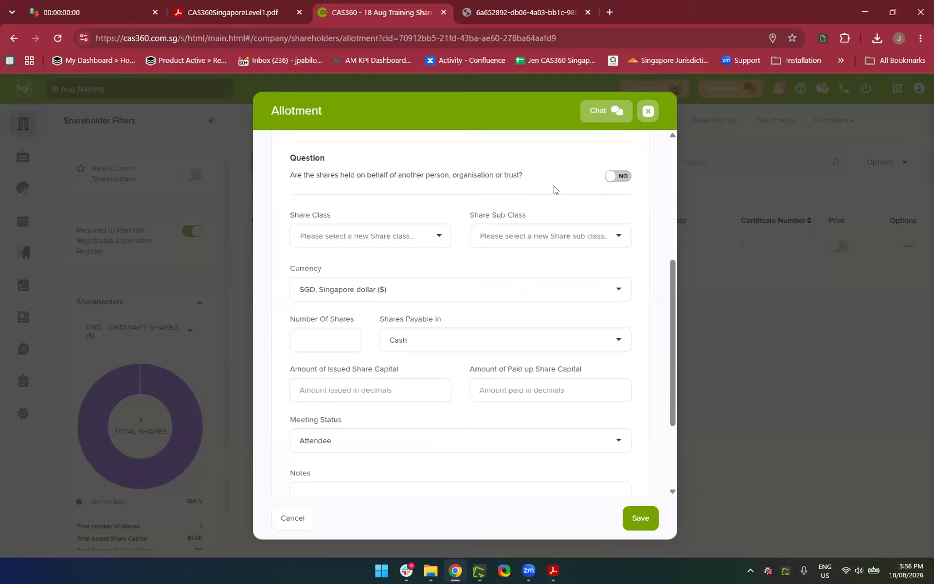
# Set the share class to ORD, ORDINARY SHARES, leaving the sub class unset
pyautogui.click(380, 239)
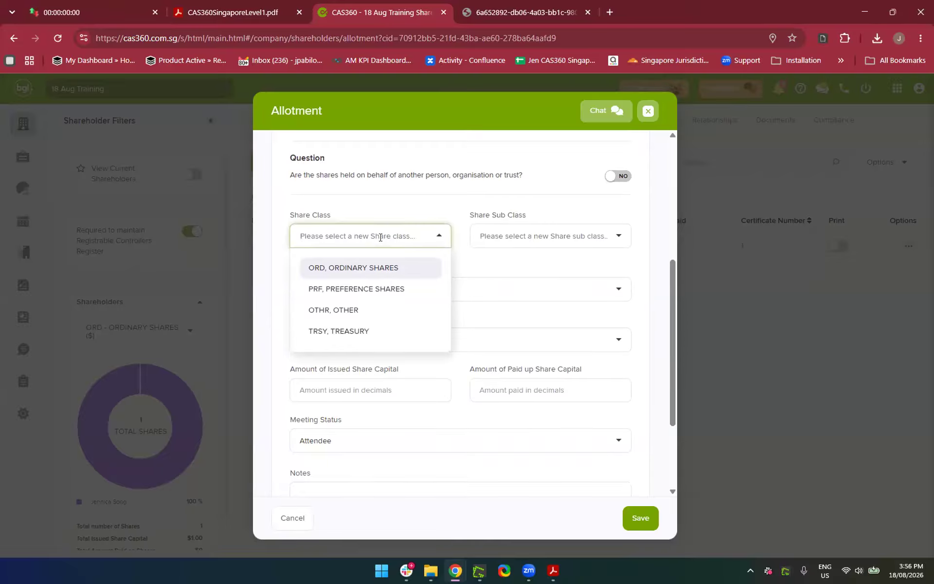
pyautogui.scroll(-1, 380, 237)
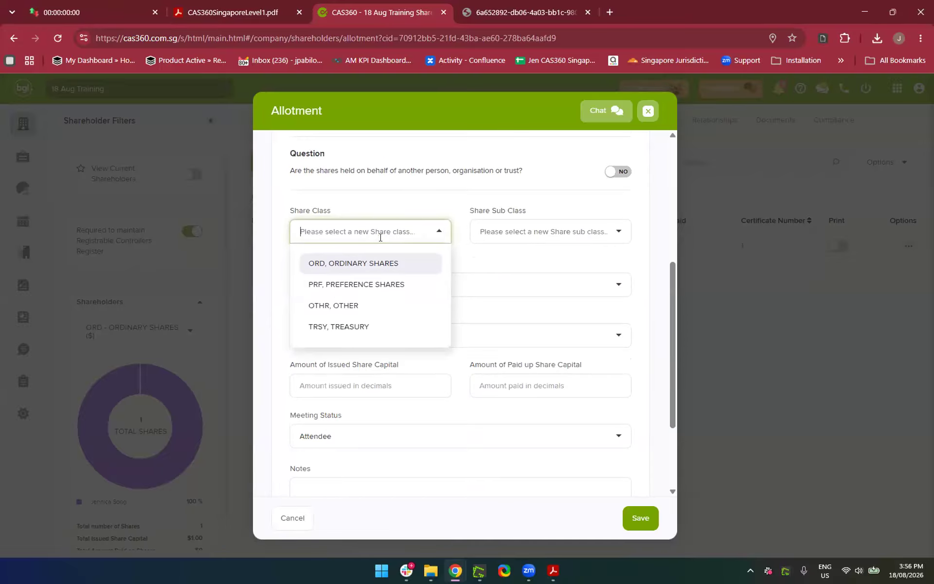
pyautogui.click(336, 272)
pyautogui.click(513, 227)
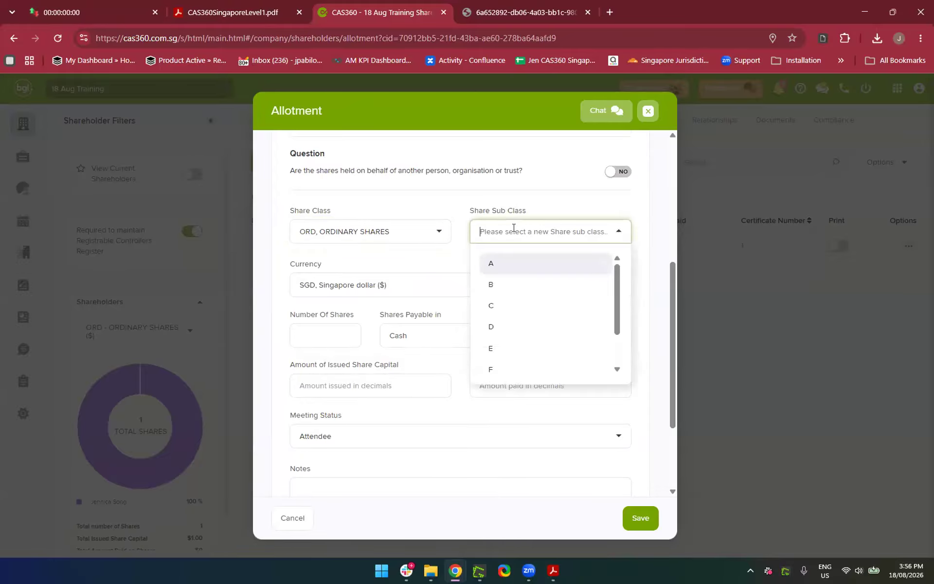
pyautogui.scroll(-2, 513, 229)
pyautogui.scroll(3, 514, 232)
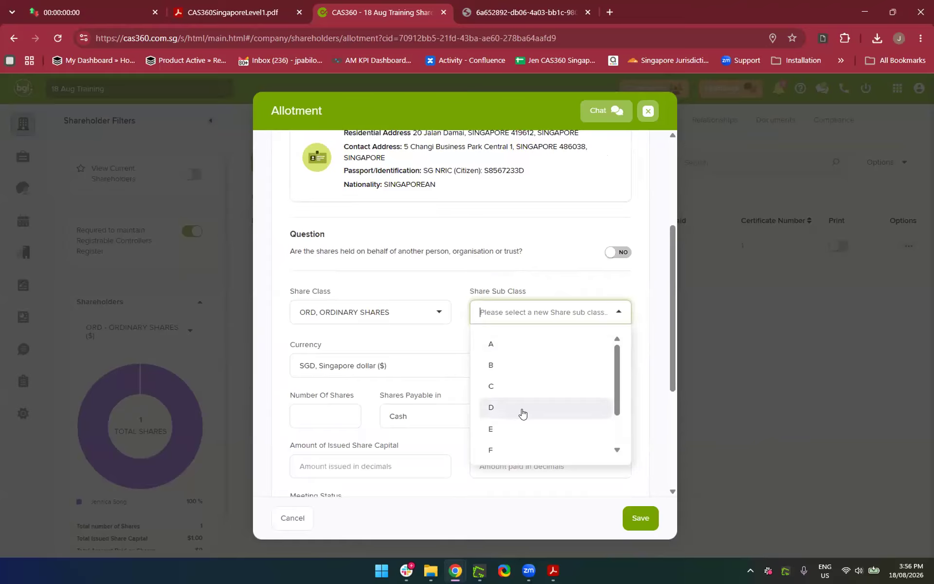
pyautogui.scroll(-4, 522, 411)
pyautogui.scroll(3, 522, 348)
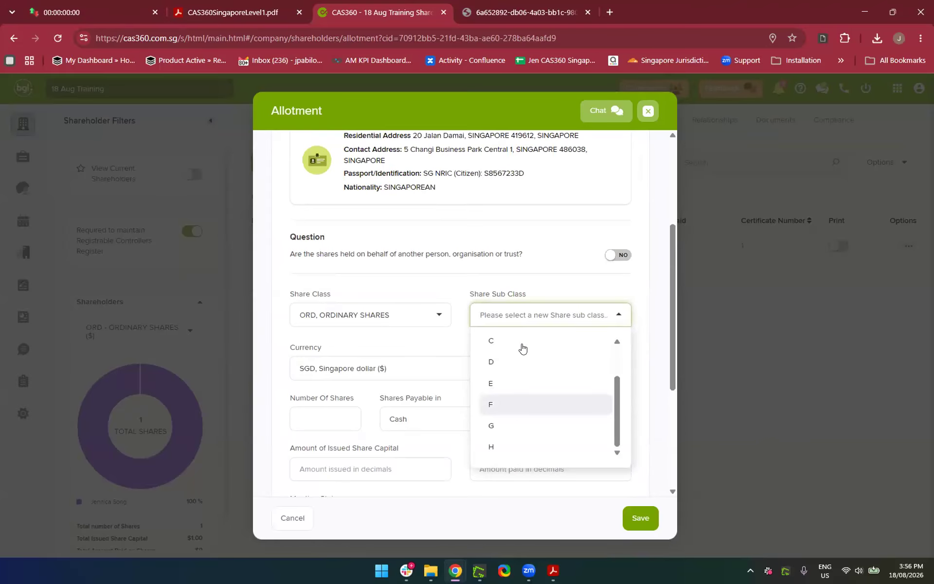
pyautogui.click(458, 332)
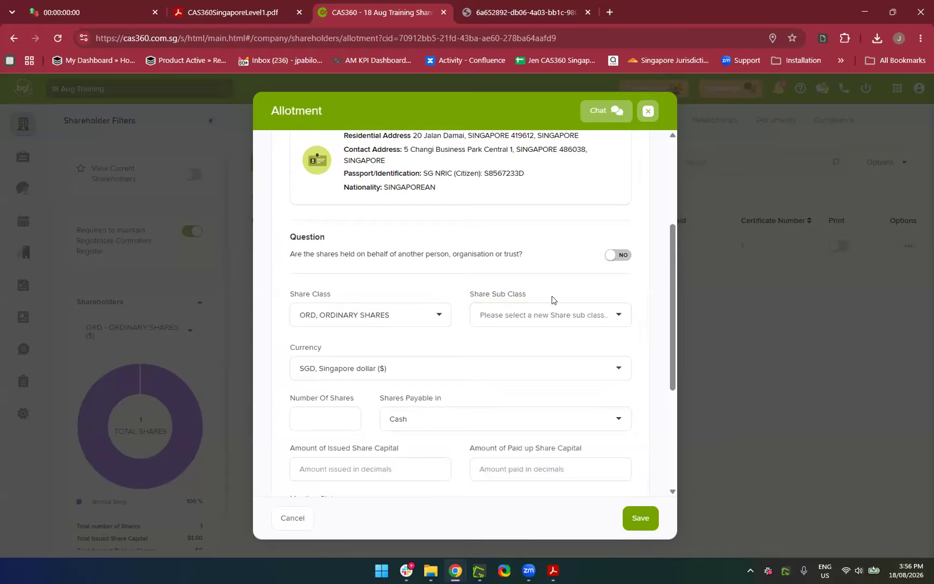
pyautogui.scroll(-2, 414, 340)
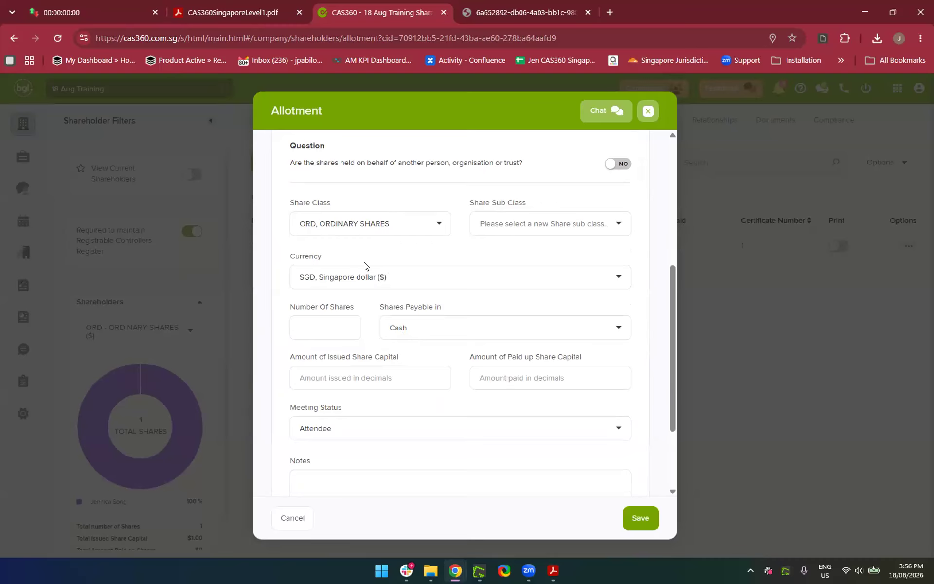
# Keep SGD as the currency, enter 100 shares and keep them payable in Cash
pyautogui.click(384, 276)
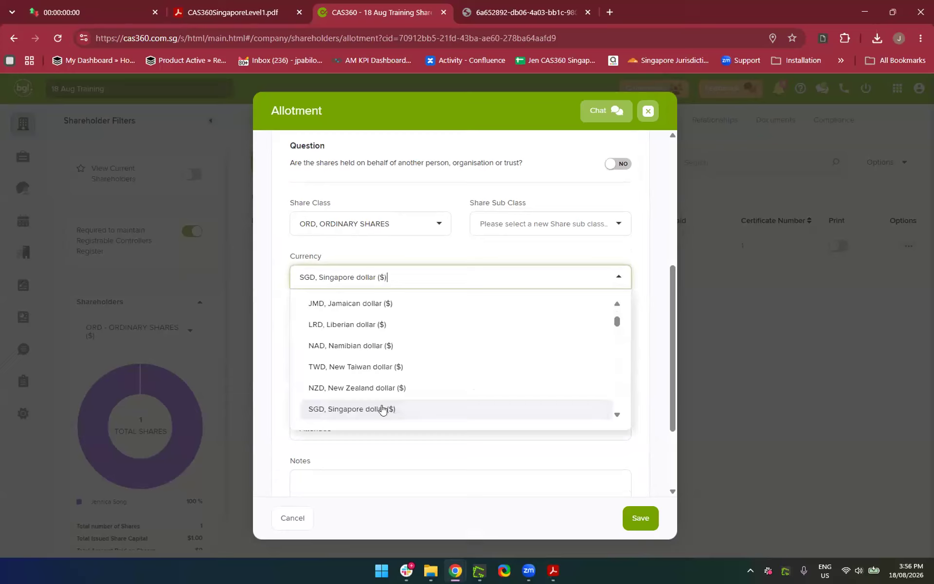
pyautogui.scroll(-2, 383, 410)
pyautogui.scroll(2, 381, 408)
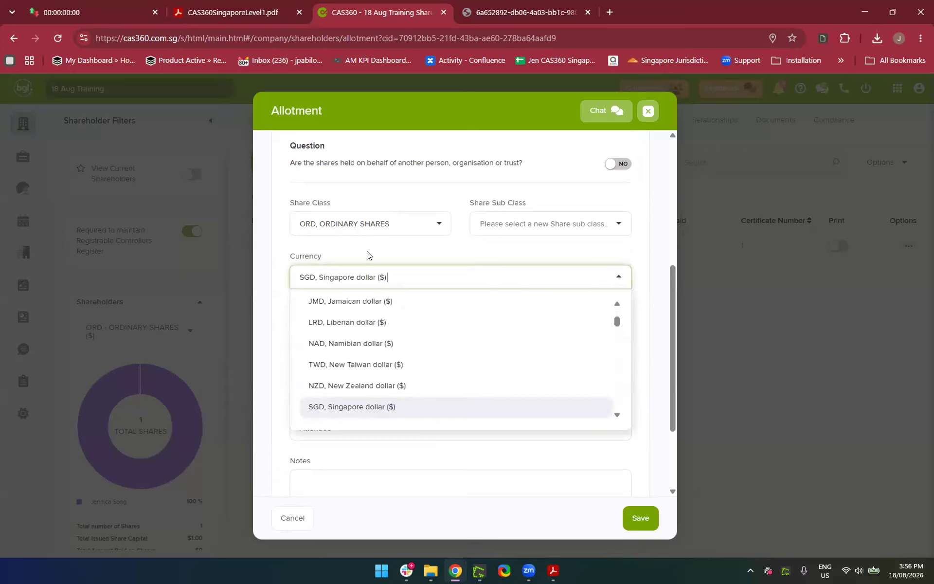
pyautogui.click(354, 251)
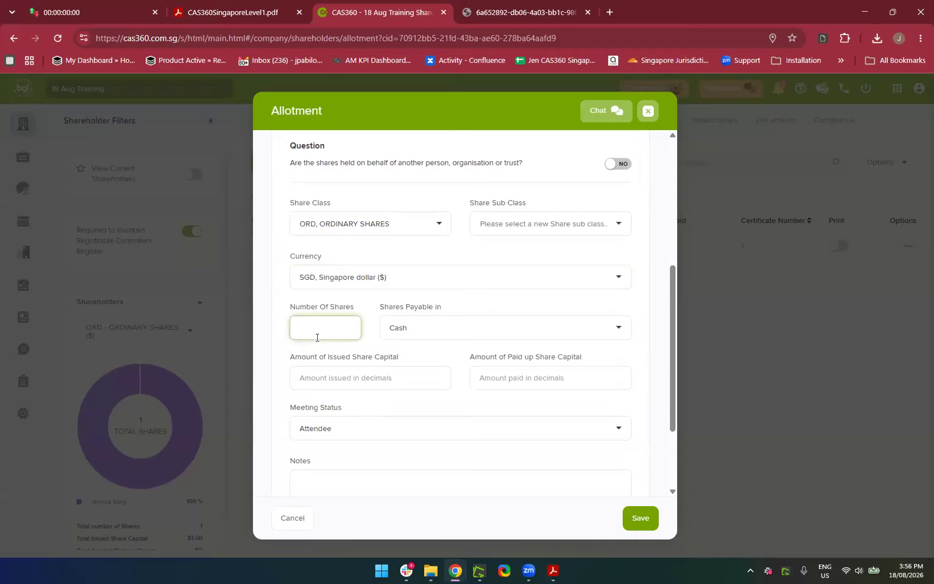
pyautogui.write('100')
pyautogui.click(456, 330)
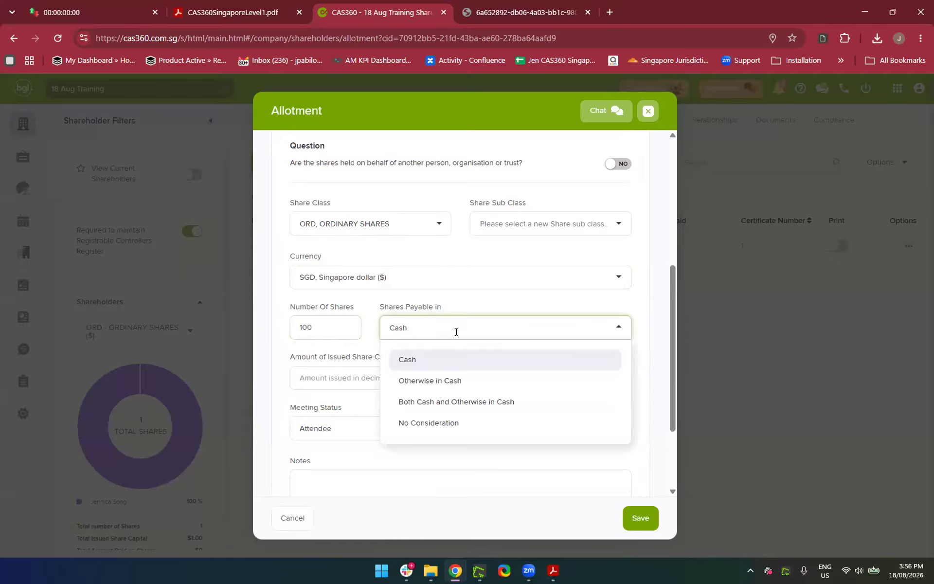
pyautogui.scroll(-1, 457, 332)
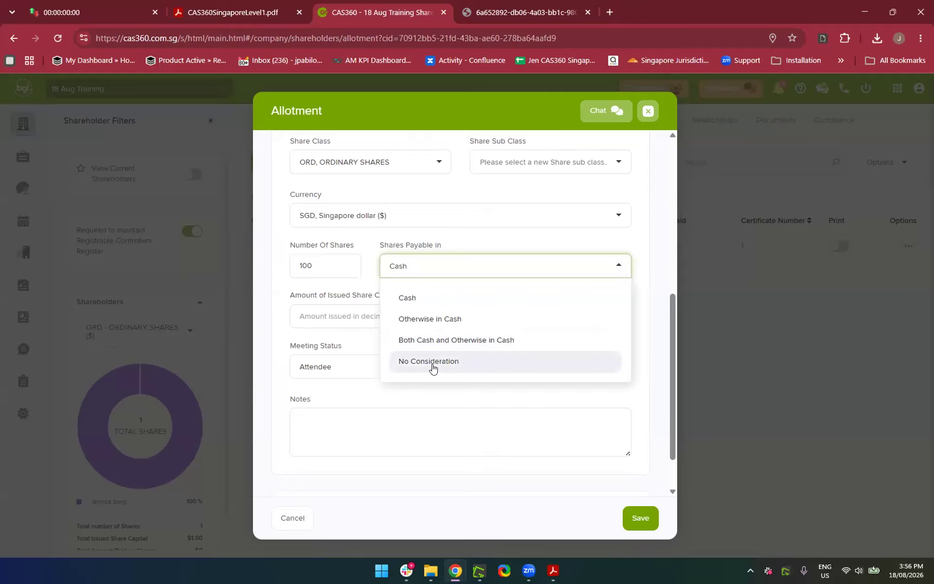
pyautogui.click(413, 298)
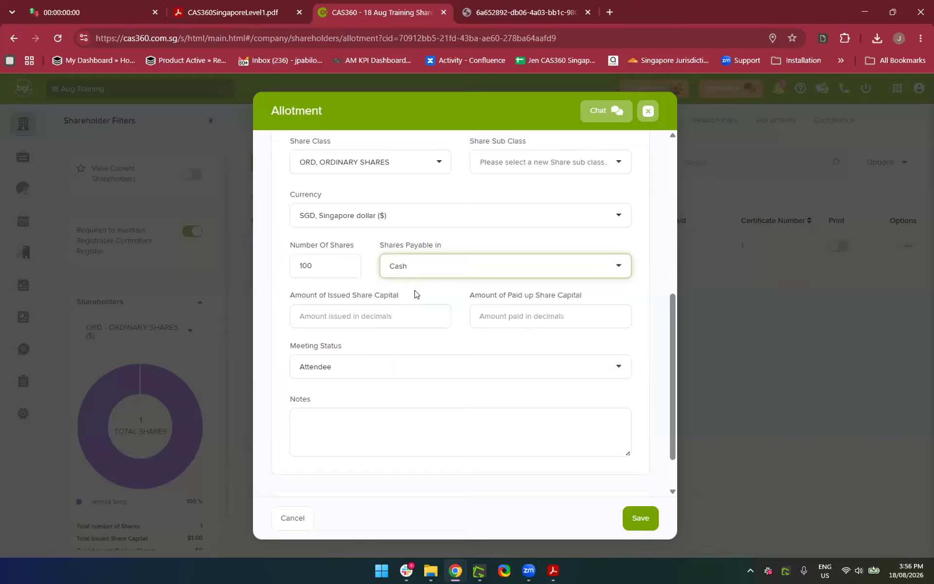
# Enter 0 for issued and paid-up share capital, keeping meeting status Attendee
pyautogui.click(393, 315)
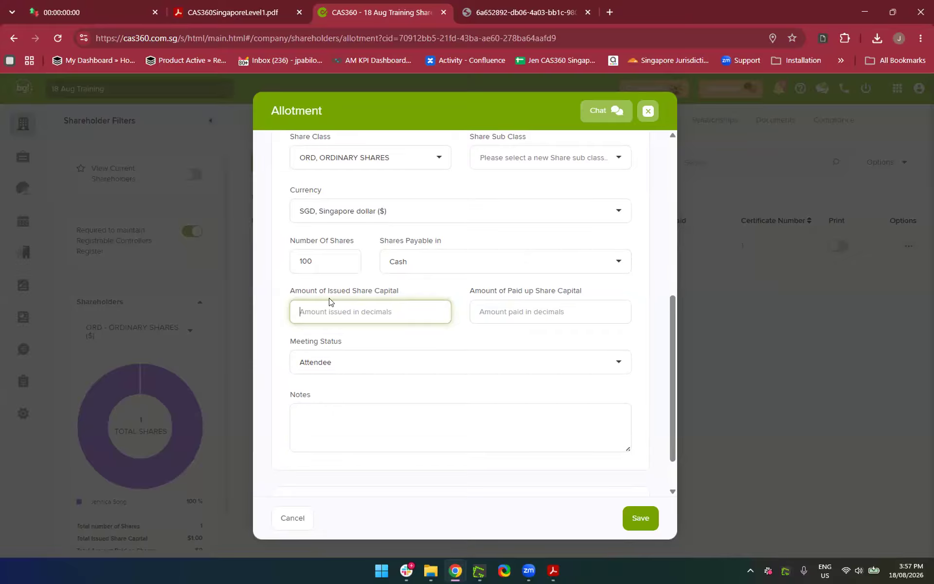
pyautogui.scroll(-2, 358, 372)
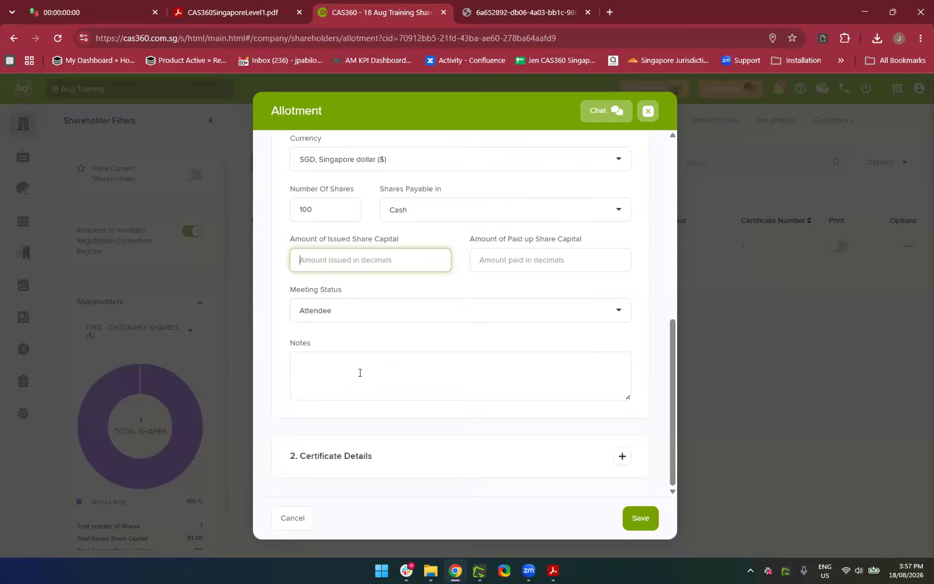
pyautogui.click(635, 525)
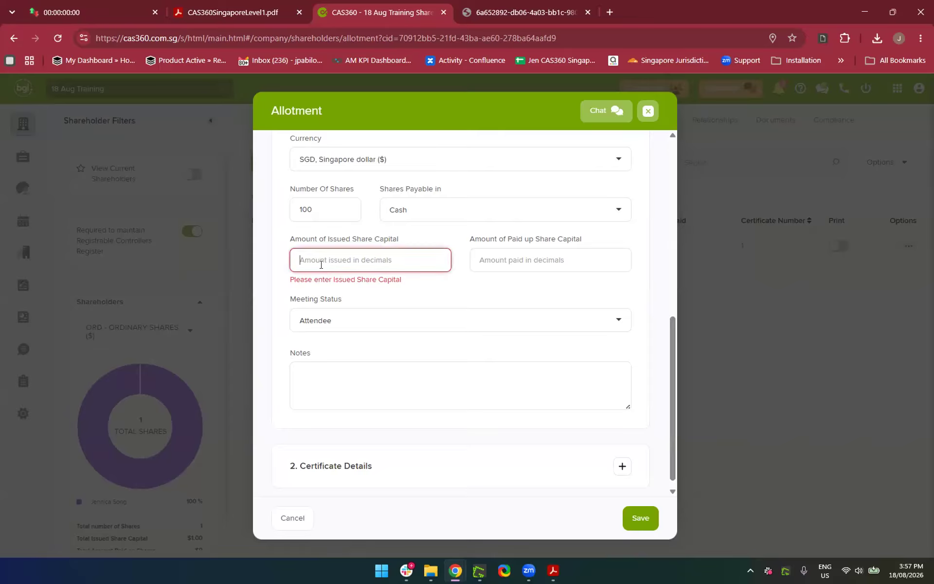
pyautogui.write('0')
pyautogui.click(469, 306)
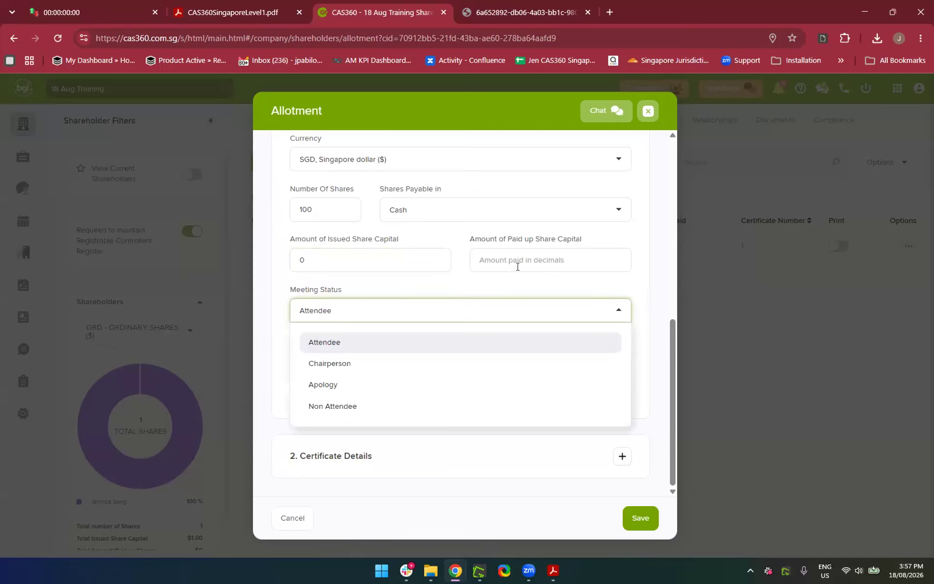
pyautogui.click(455, 275)
pyautogui.click(497, 258)
pyautogui.write('0')
pyautogui.click(412, 309)
pyautogui.click(394, 291)
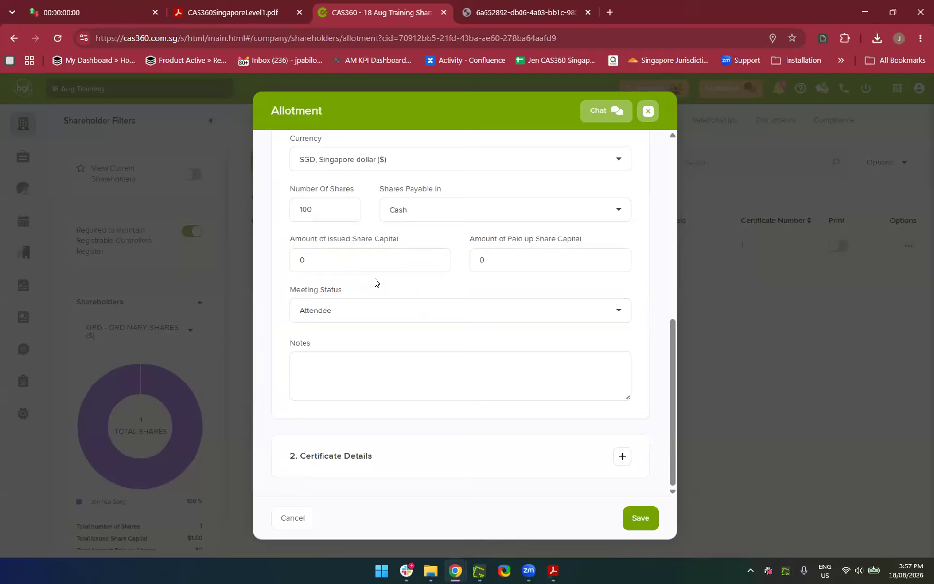
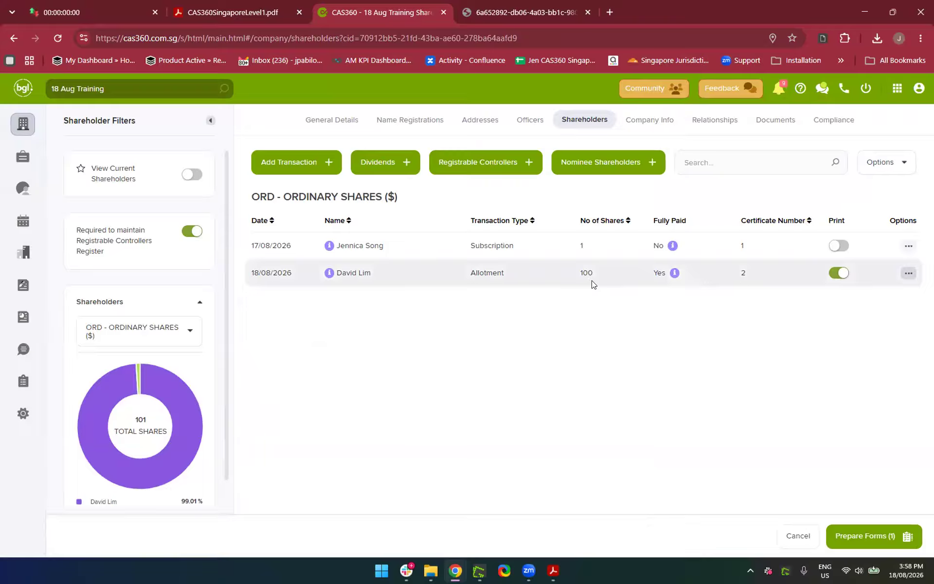
# Record a fully paid 100-share ORD allotment to the shareholder, dated 18/08/2026, certificate 2
pyautogui.moveTo(676, 274)
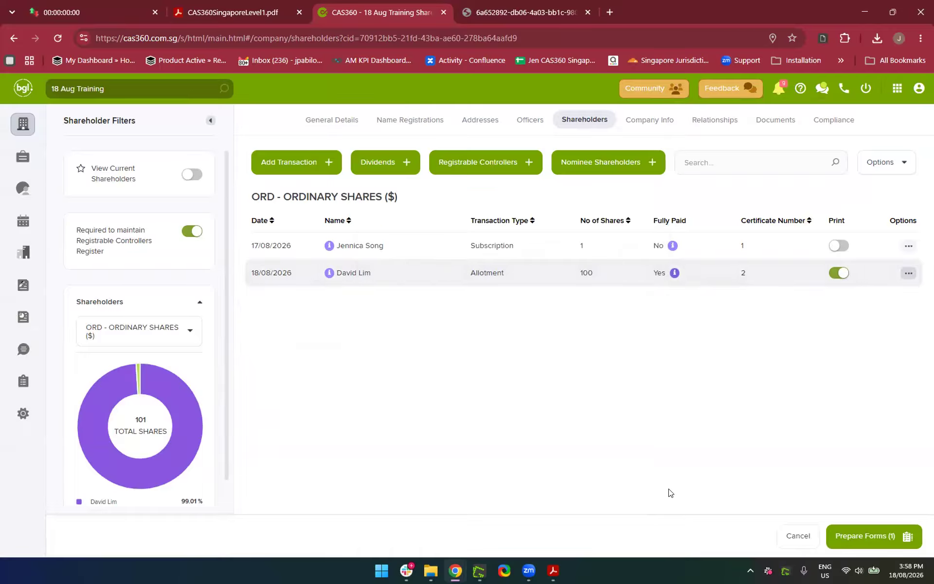
# Open Document Production and review the Change Summary, Register of Members, minutes and Share Certificate
pyautogui.click(868, 537)
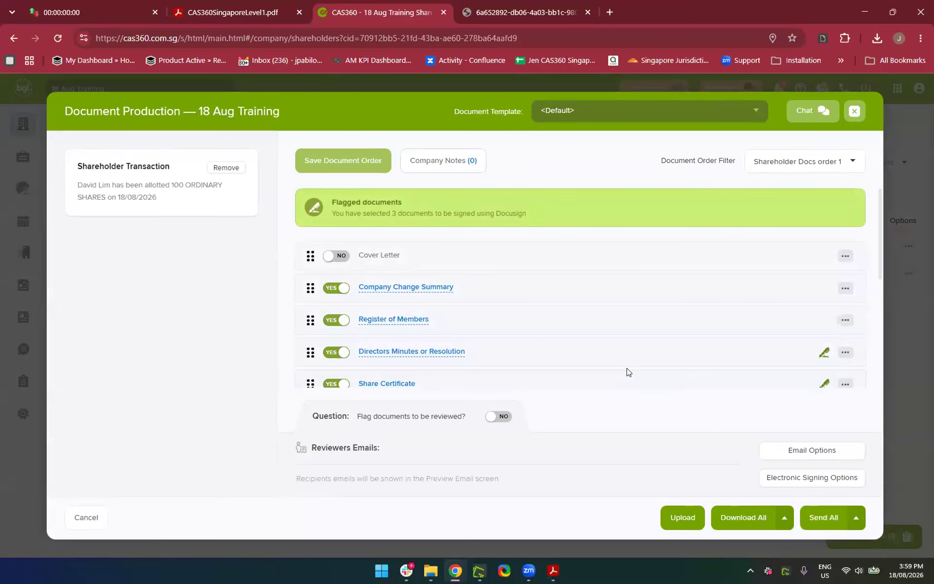
pyautogui.scroll(-2, 626, 365)
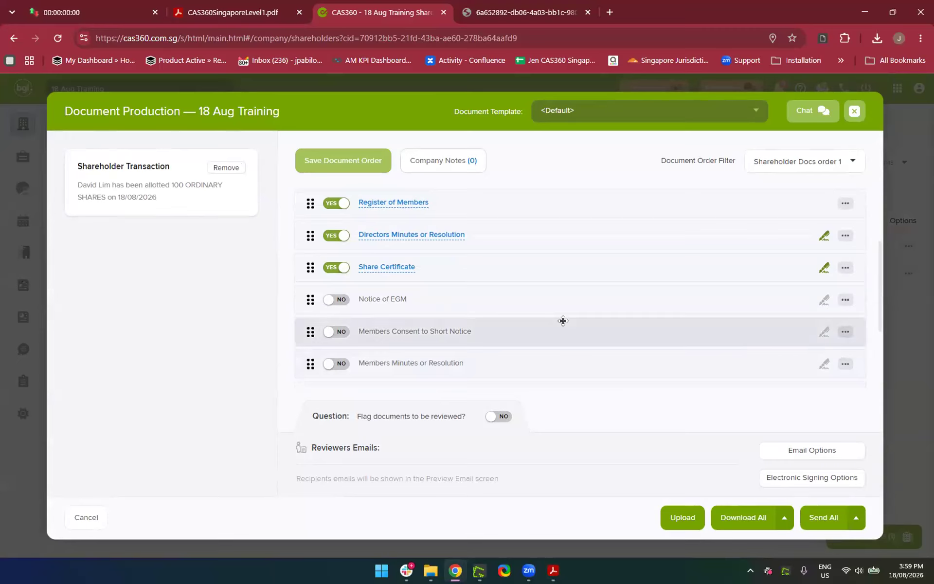
pyautogui.scroll(-2, 563, 320)
pyautogui.scroll(5, 563, 320)
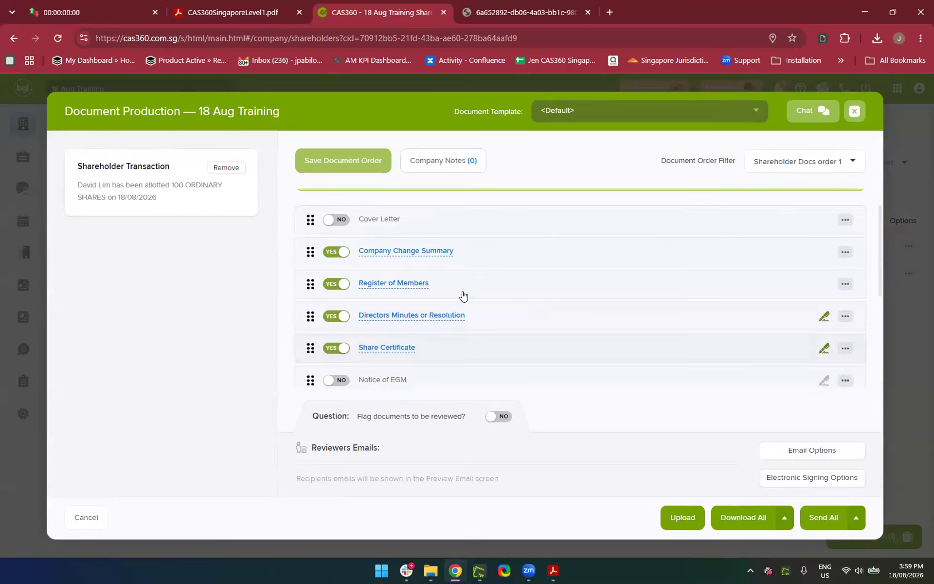
pyautogui.scroll(-3, 534, 303)
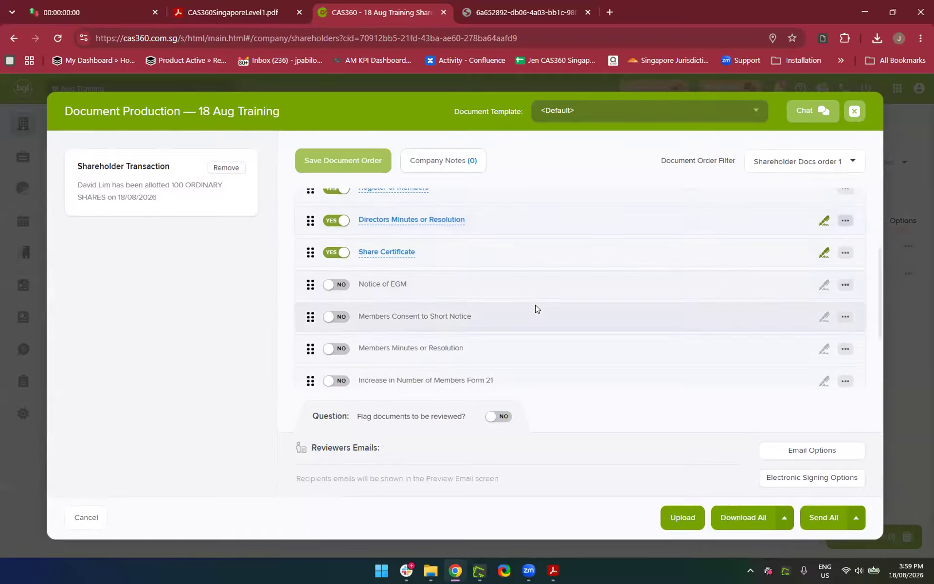
pyautogui.scroll(3, 534, 303)
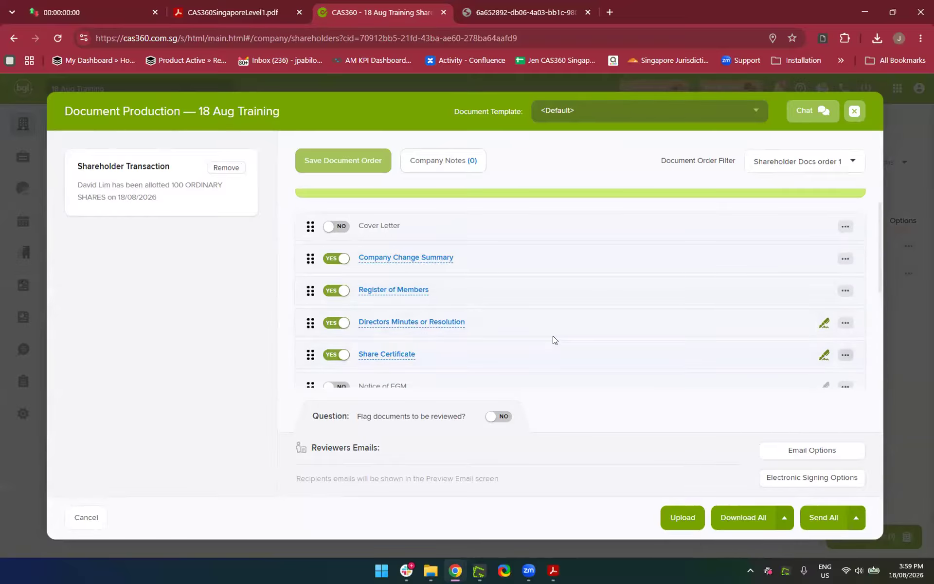
pyautogui.scroll(-1, 553, 336)
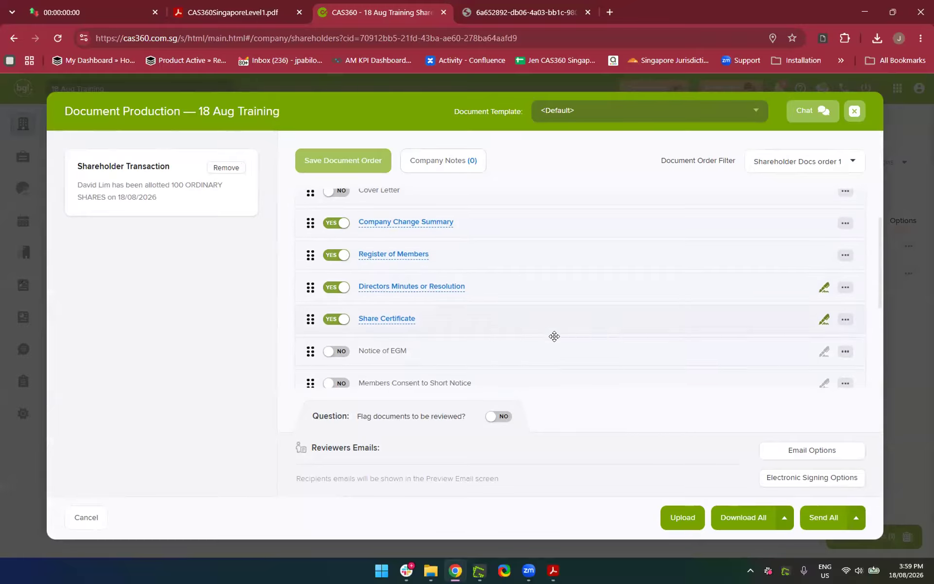
pyautogui.click(365, 253)
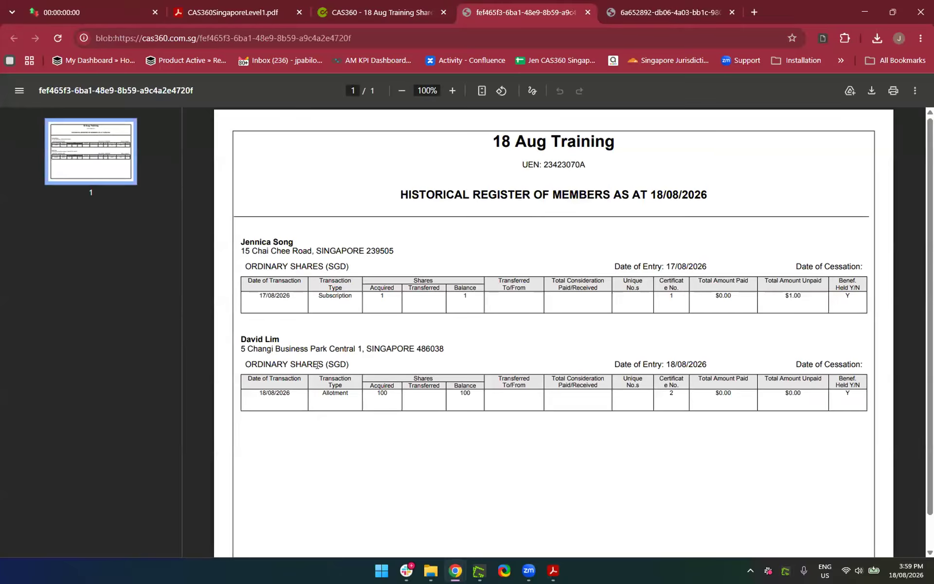
pyautogui.click(377, 12)
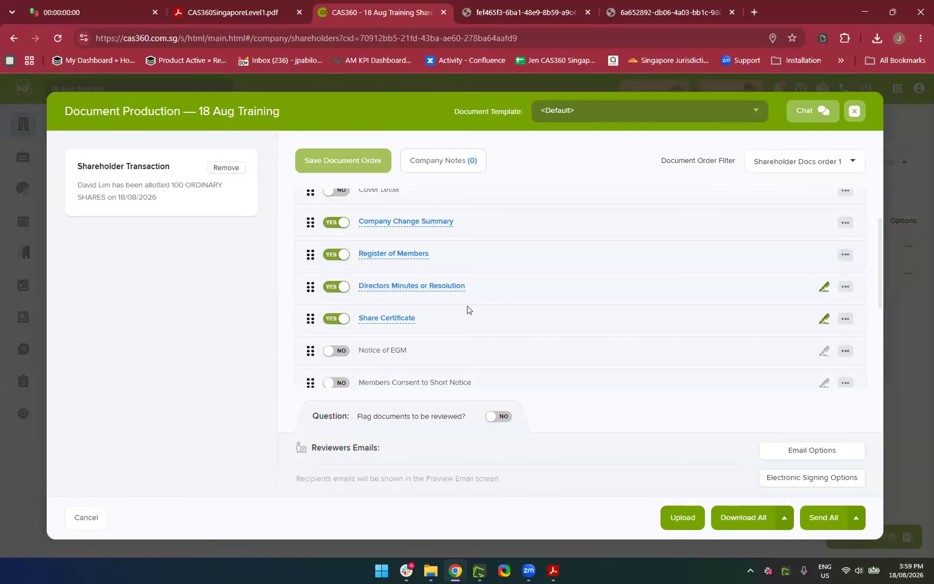
pyautogui.click(408, 286)
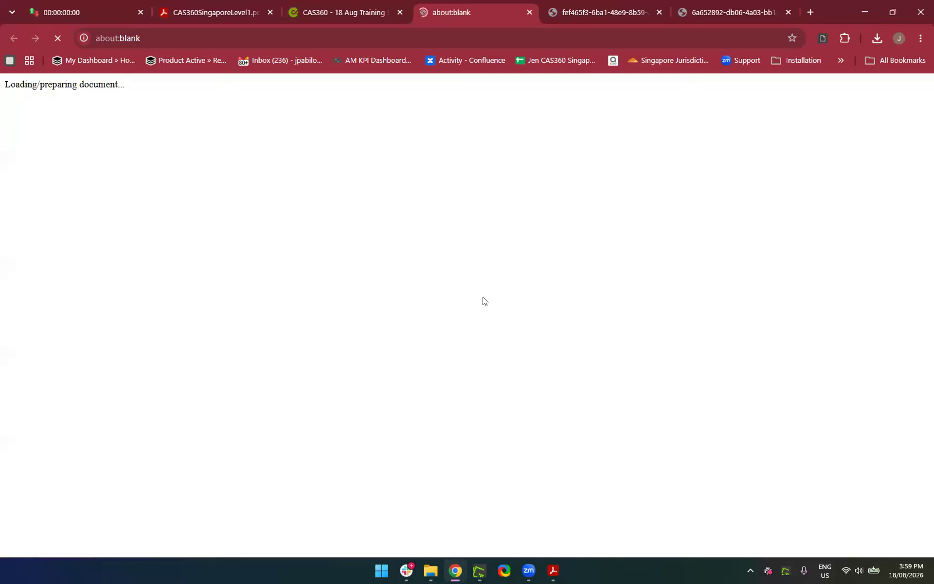
pyautogui.click(339, 18)
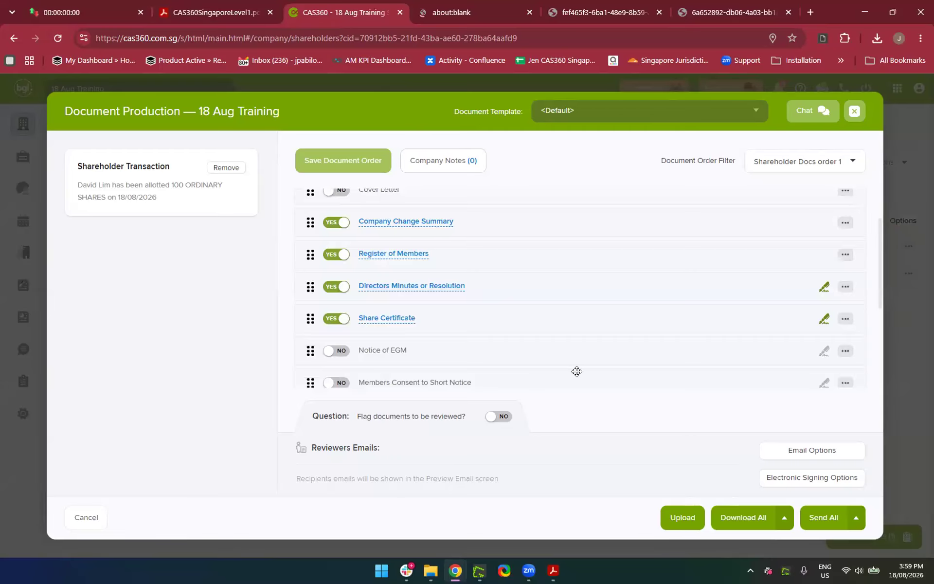
pyautogui.scroll(-1, 438, 331)
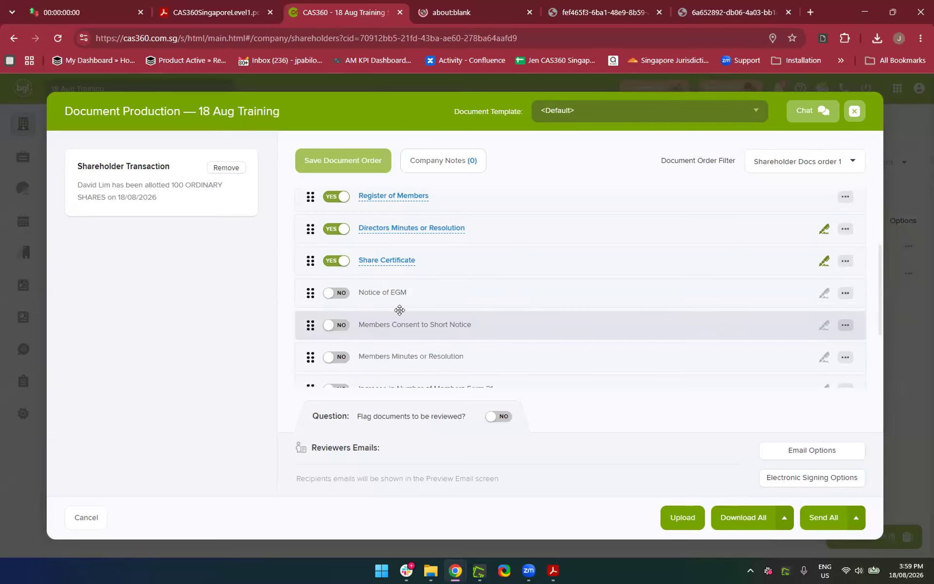
pyautogui.click(381, 261)
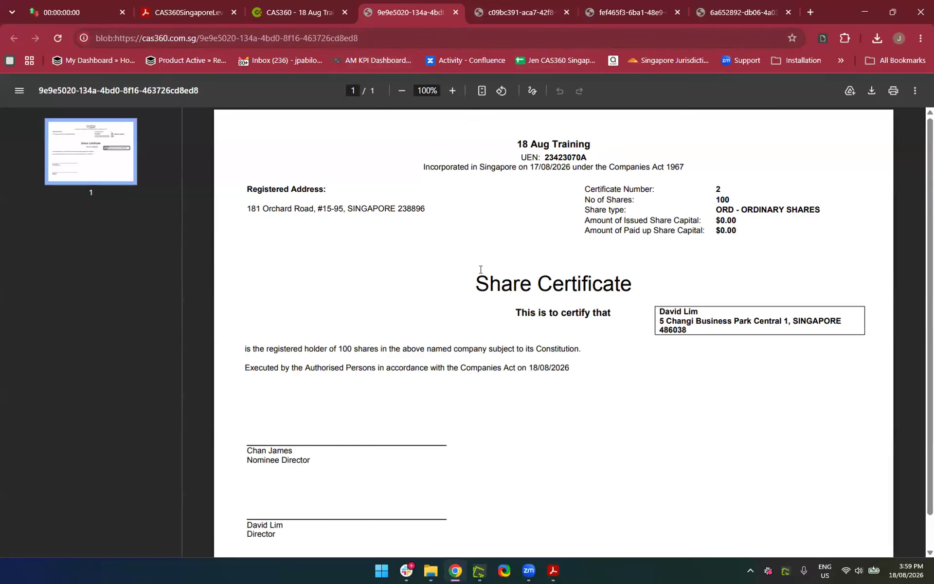
pyautogui.scroll(-1, 481, 269)
pyautogui.scroll(1, 480, 269)
pyautogui.click(513, 11)
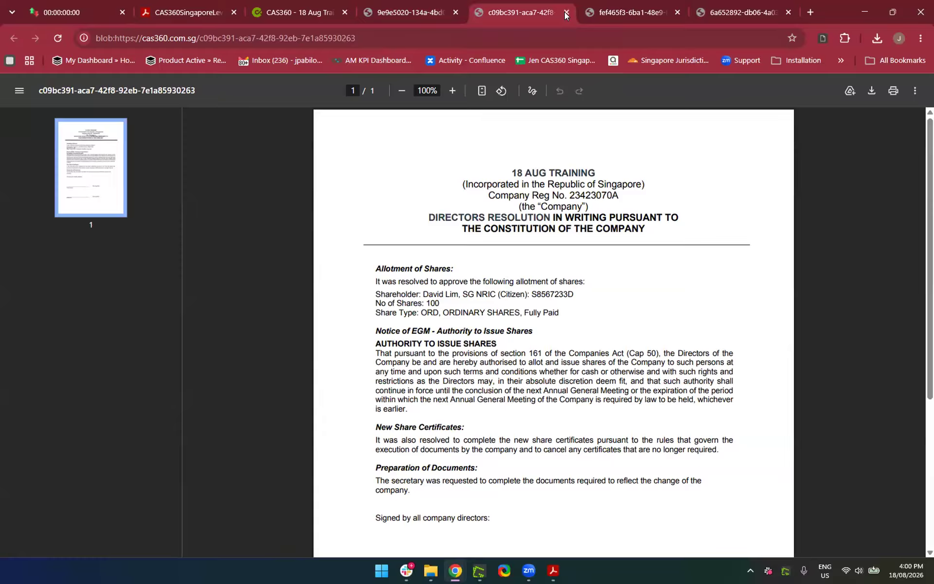
pyautogui.click(565, 12)
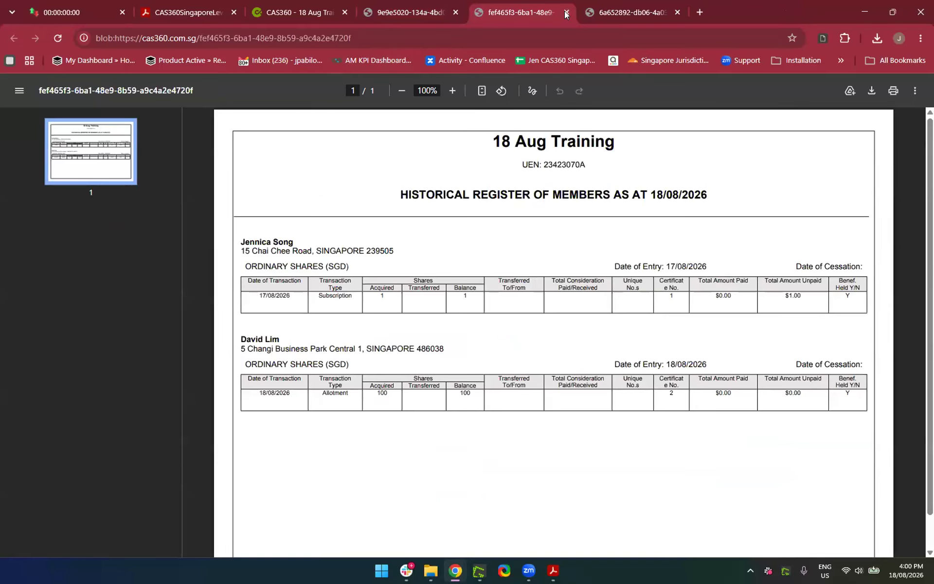
pyautogui.click(565, 12)
pyautogui.click(305, 12)
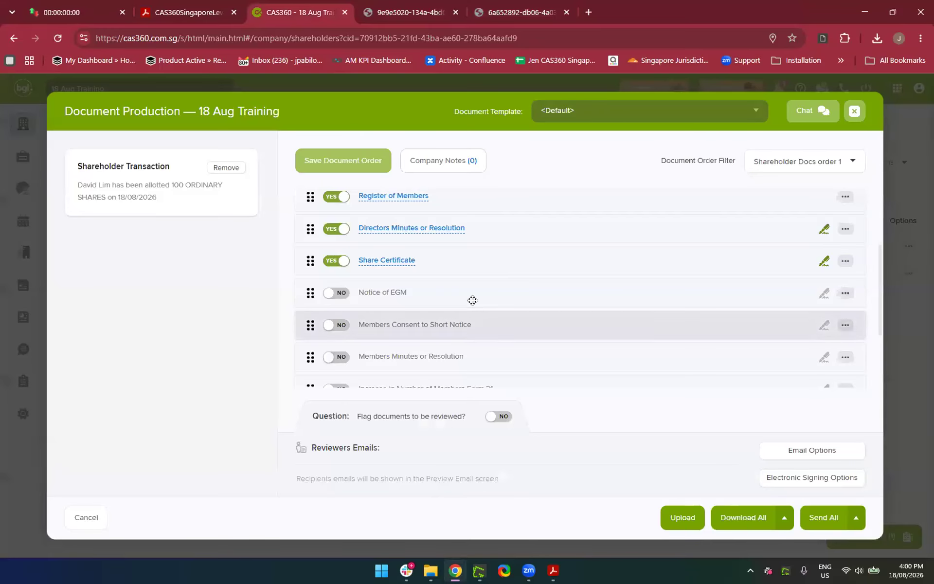
pyautogui.scroll(-3, 472, 300)
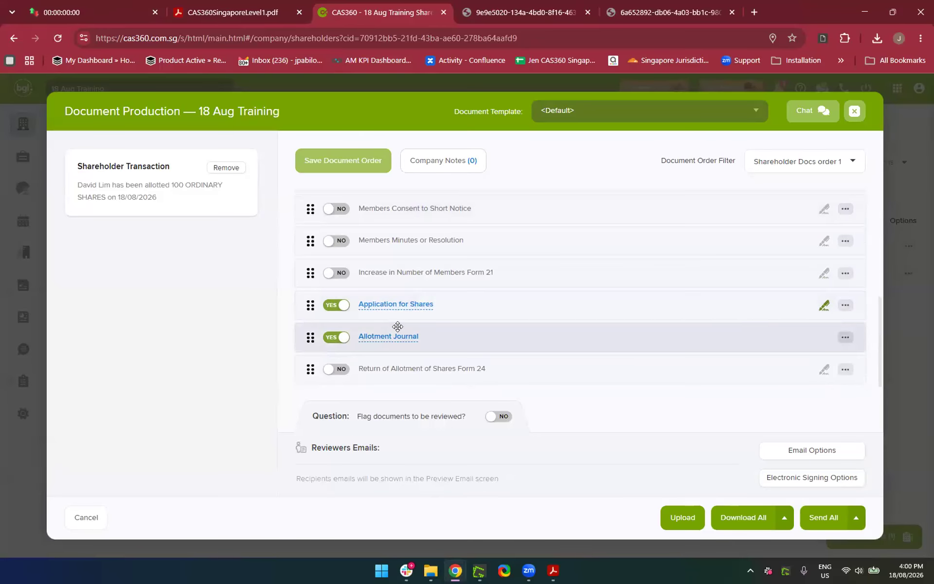
pyautogui.click(389, 305)
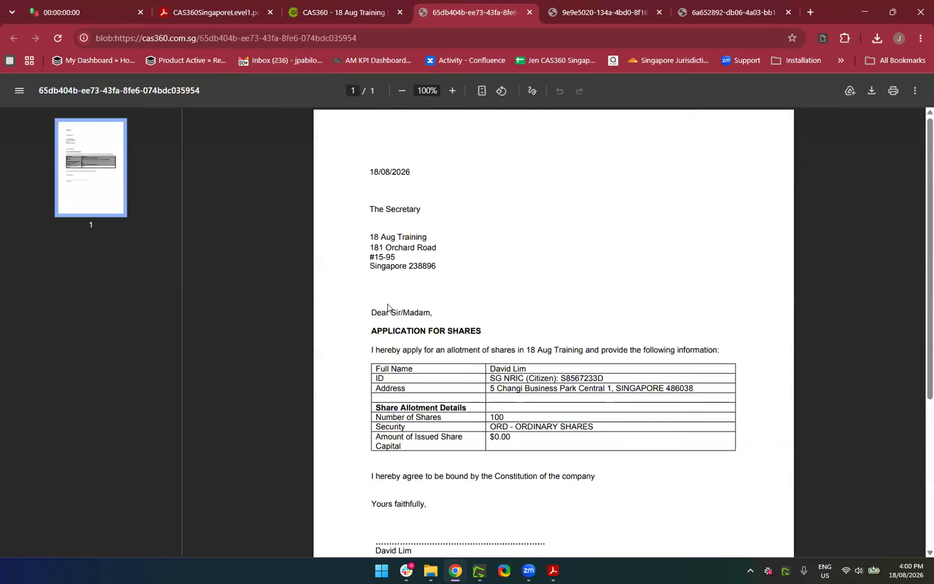
pyautogui.scroll(-5, 480, 348)
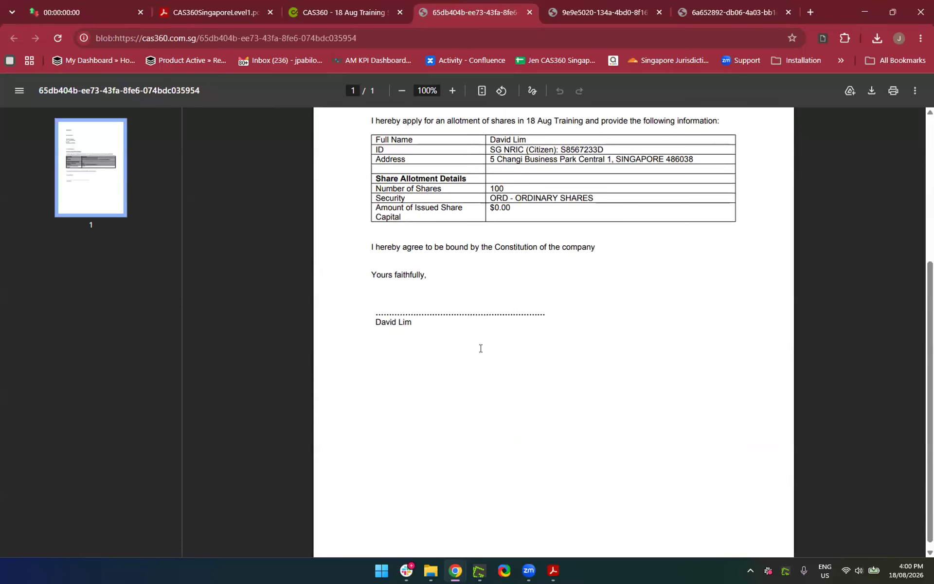
pyautogui.click(529, 13)
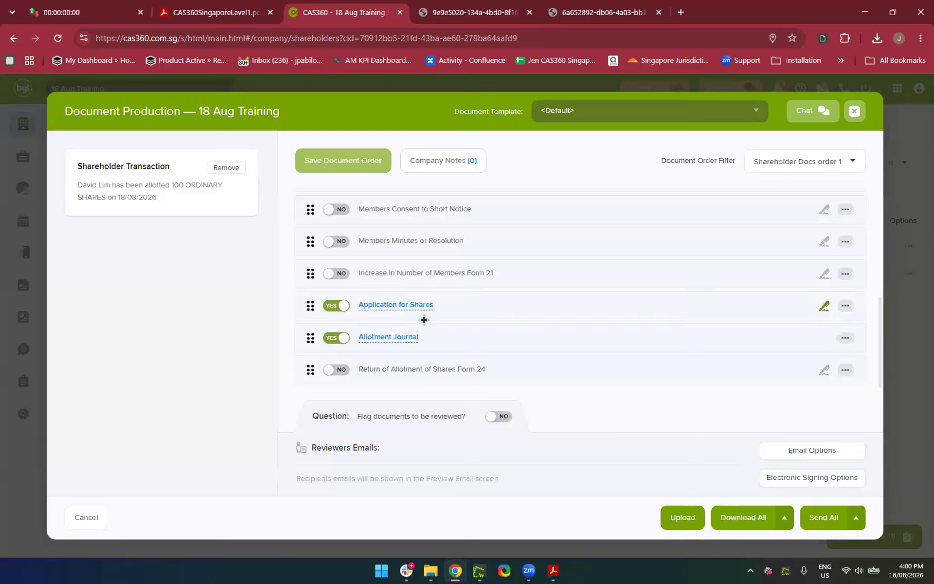
pyautogui.click(392, 338)
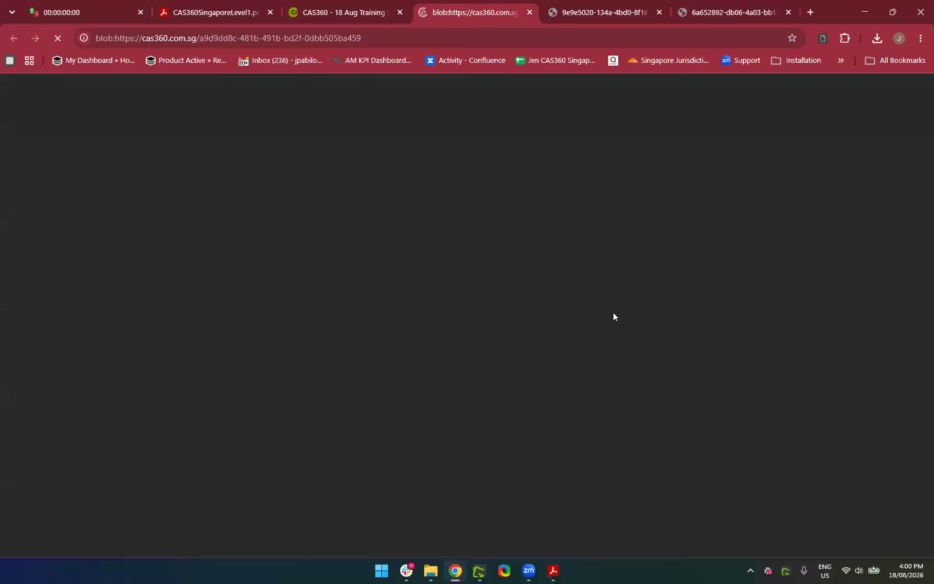
pyautogui.scroll(-1, 613, 314)
pyautogui.scroll(2, 613, 317)
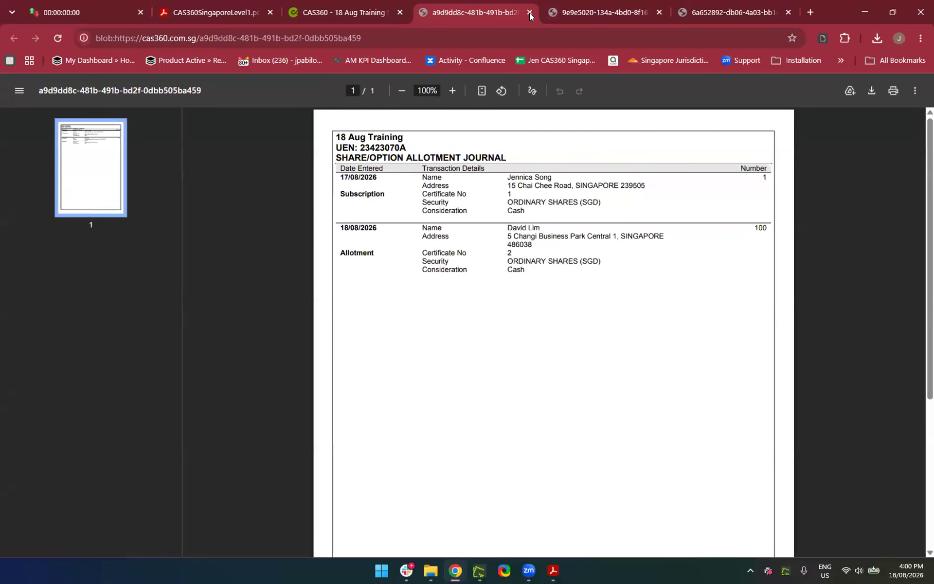
pyautogui.click(529, 12)
pyautogui.click(529, 13)
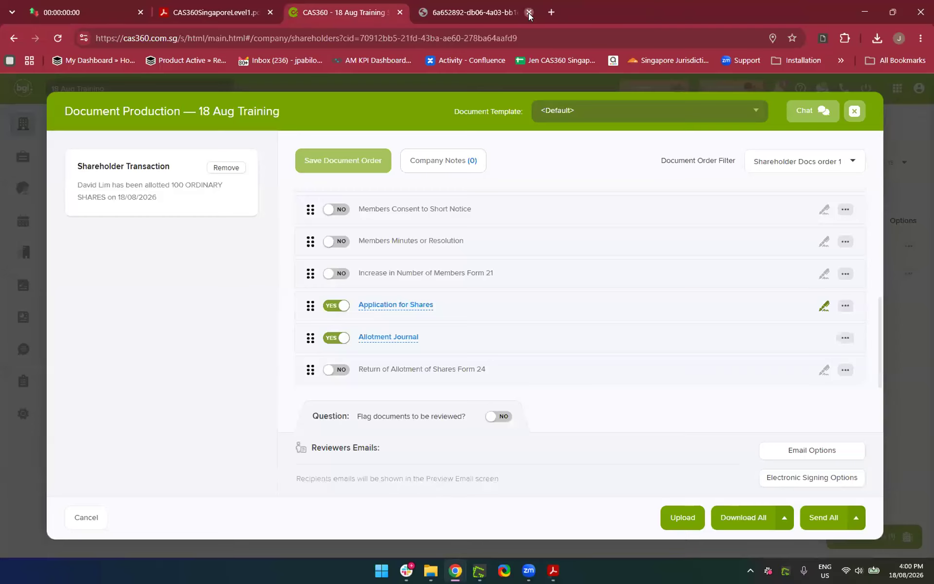
# Include Form 24 and save CAS360 SINGAPORE PTE LTD as its registered agent
pyautogui.click(529, 13)
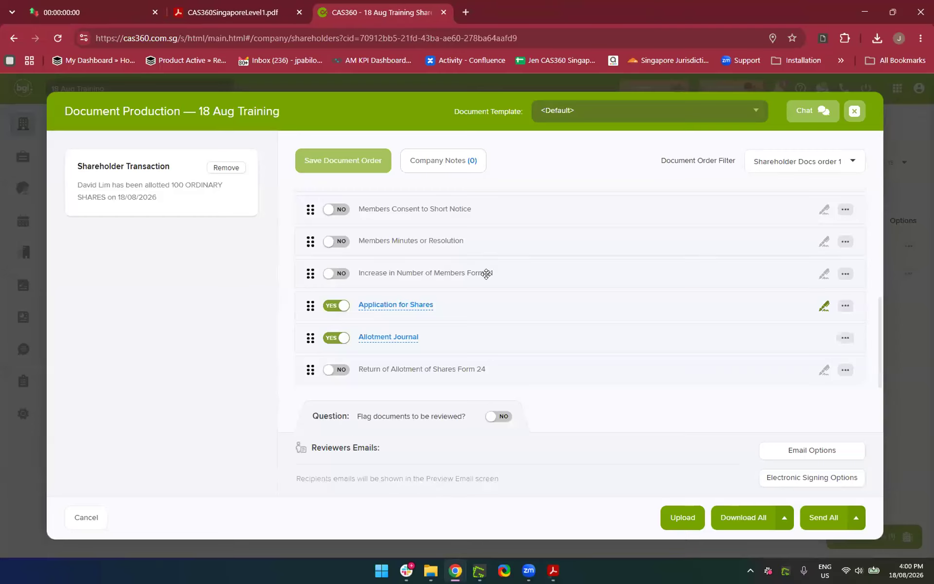
pyautogui.click(344, 370)
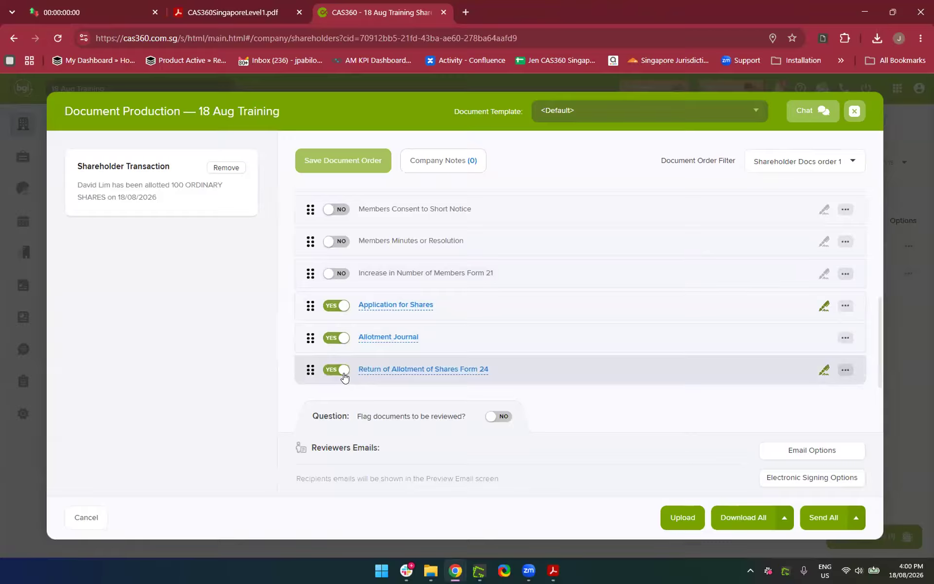
pyautogui.click(401, 370)
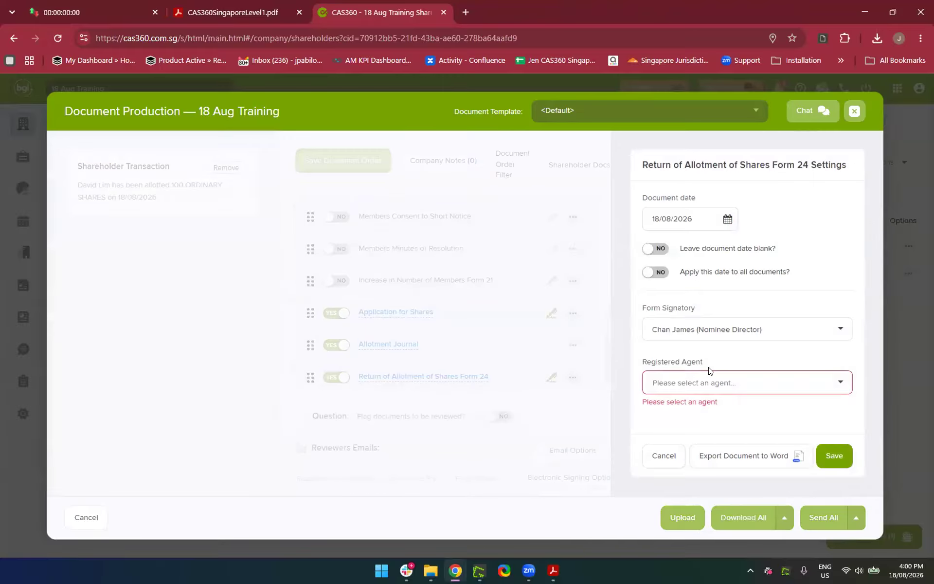
pyautogui.click(703, 382)
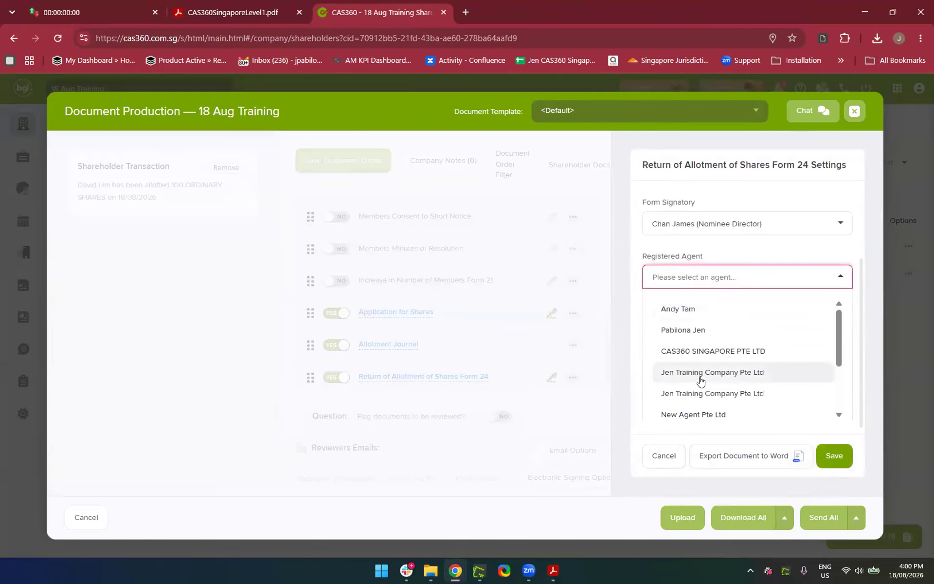
pyautogui.scroll(-1, 701, 379)
pyautogui.click(672, 322)
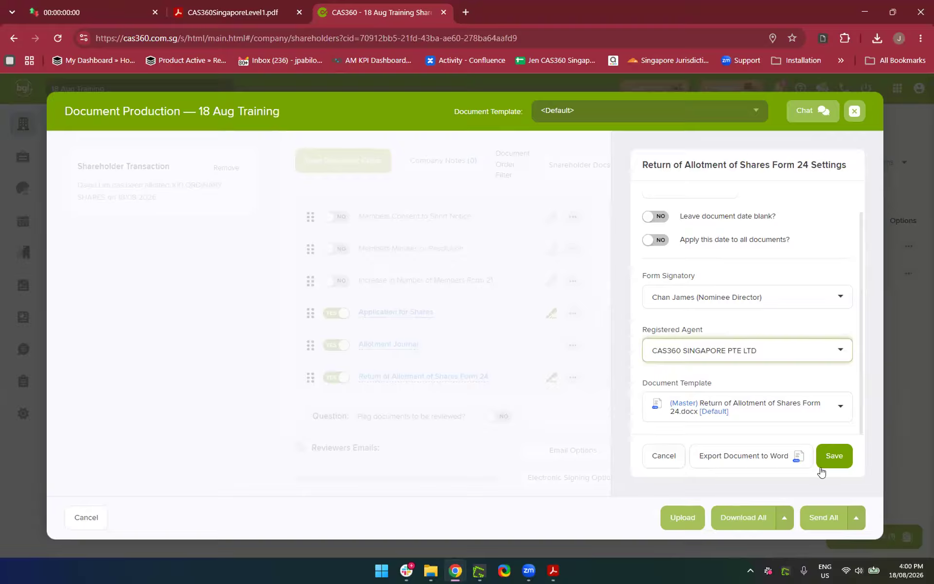
pyautogui.click(834, 457)
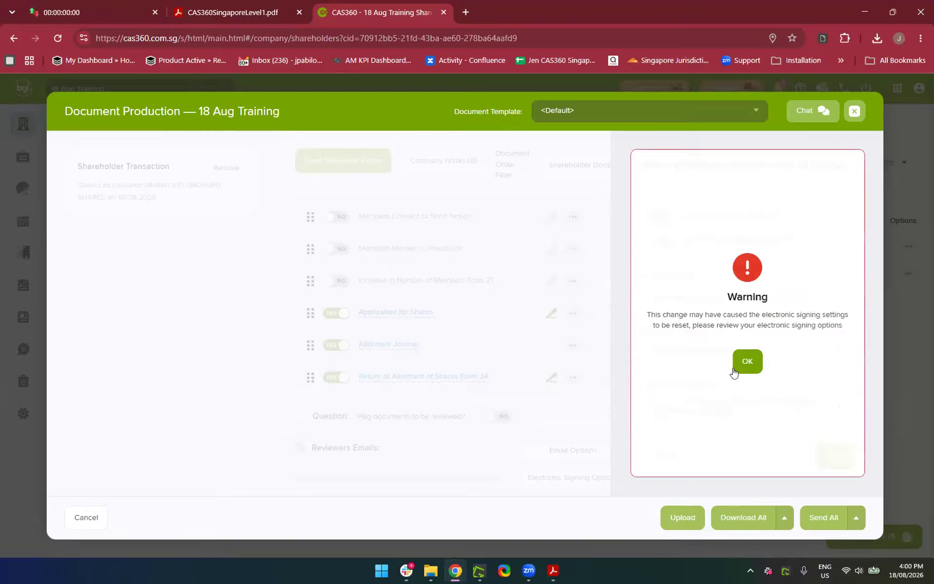
pyautogui.click(735, 371)
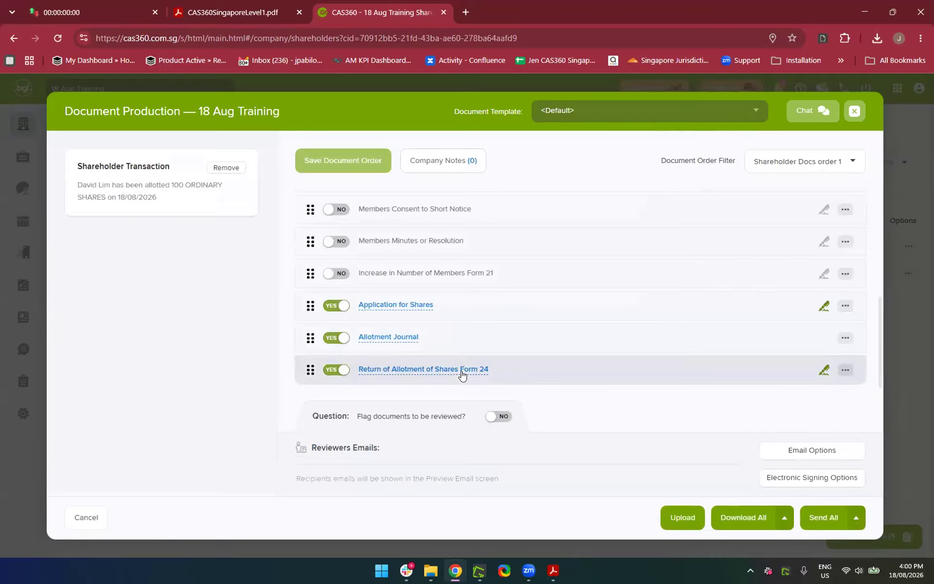
# Preview the generated 3-page Form 24 return PDF, then close it
pyautogui.click(462, 375)
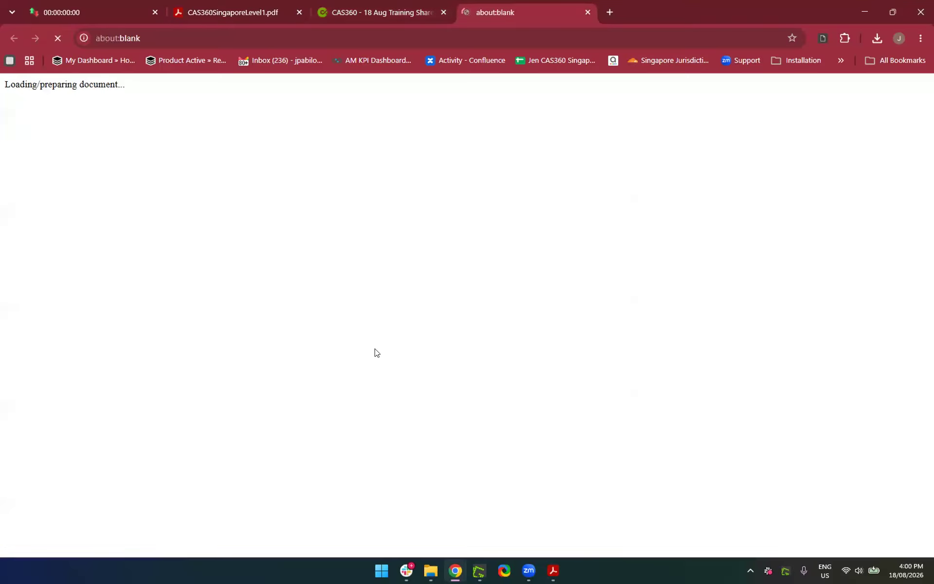
pyautogui.scroll(-10, 420, 432)
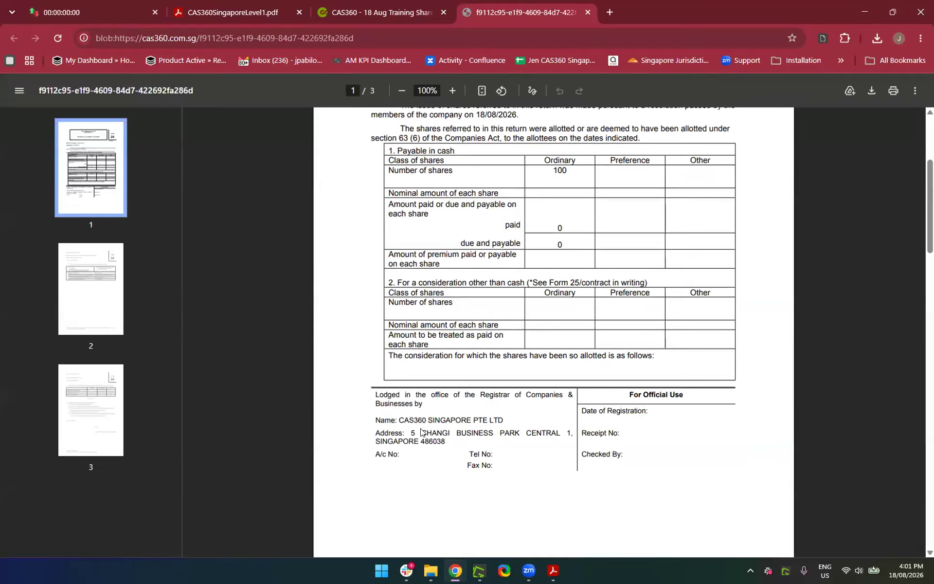
pyautogui.scroll(-9, 421, 432)
pyautogui.scroll(11, 421, 431)
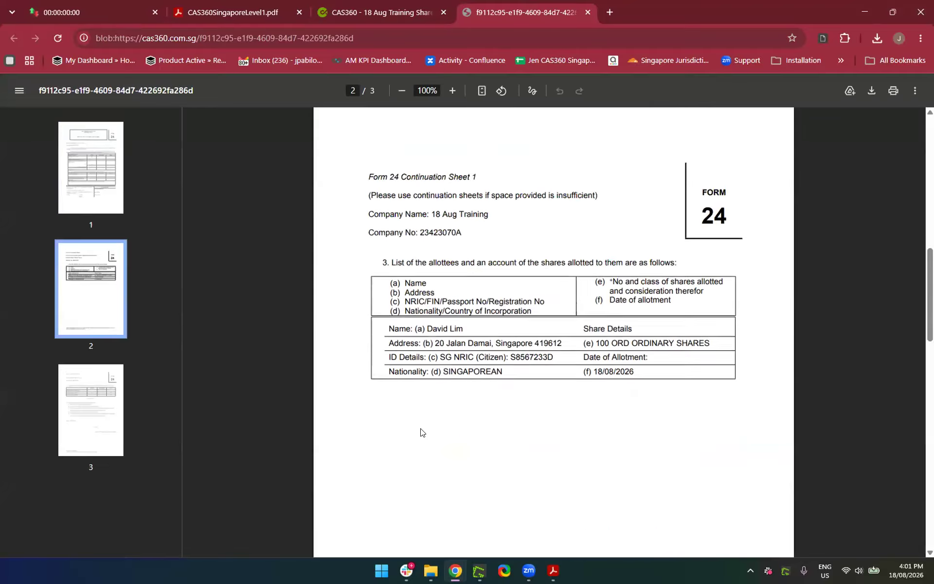
pyautogui.click(588, 12)
# Set Form 24 to NO and send all the remaining allotment documents
pyautogui.click(335, 370)
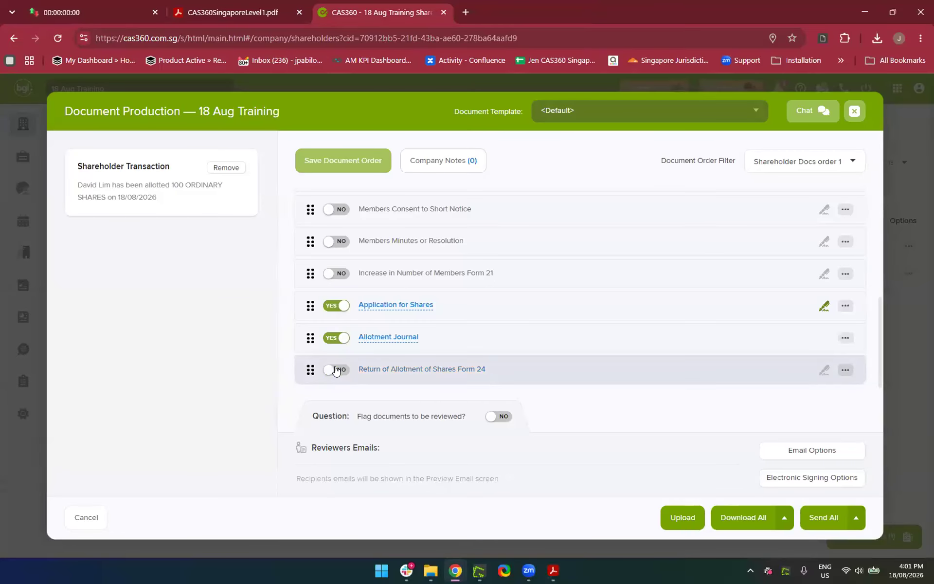
pyautogui.scroll(5, 462, 375)
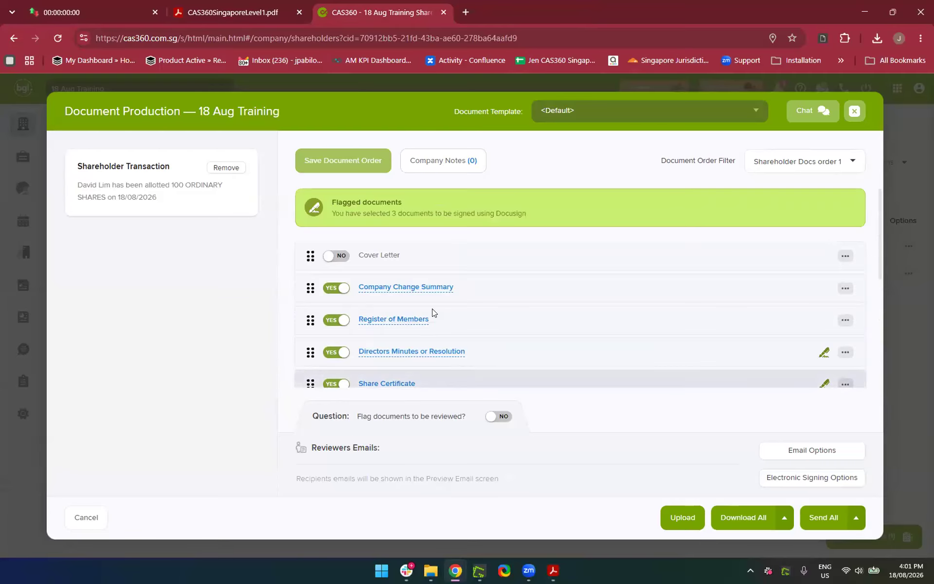
pyautogui.scroll(-4, 485, 231)
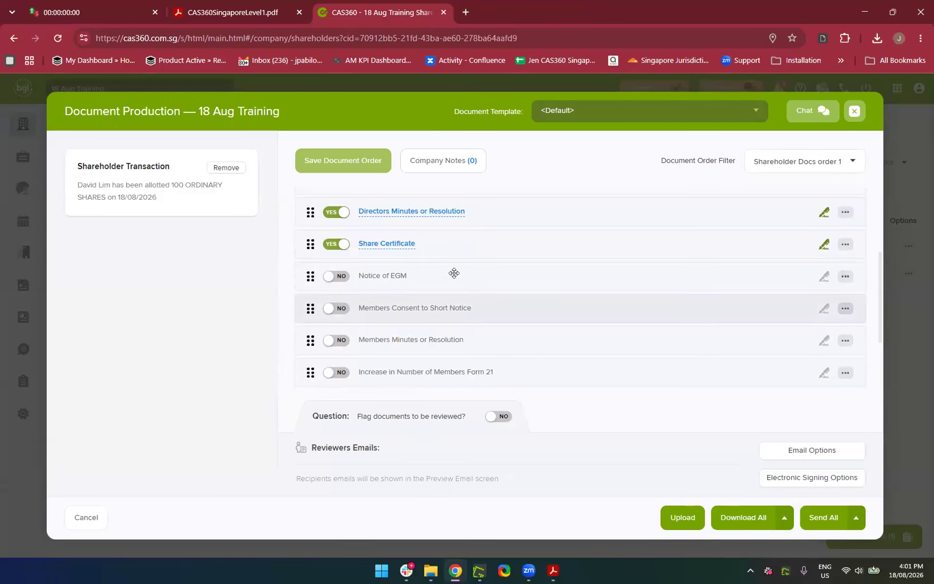
pyautogui.scroll(4, 452, 271)
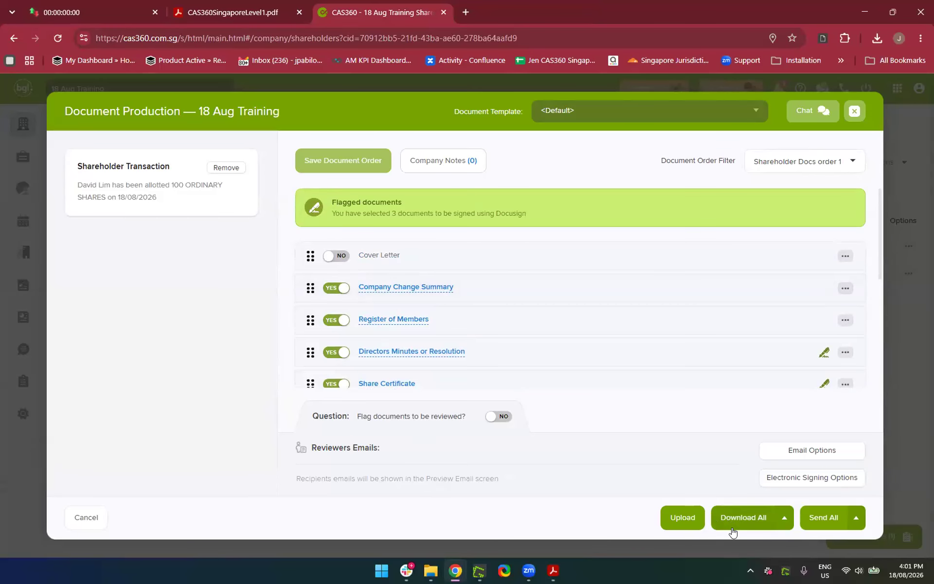
pyautogui.click(823, 528)
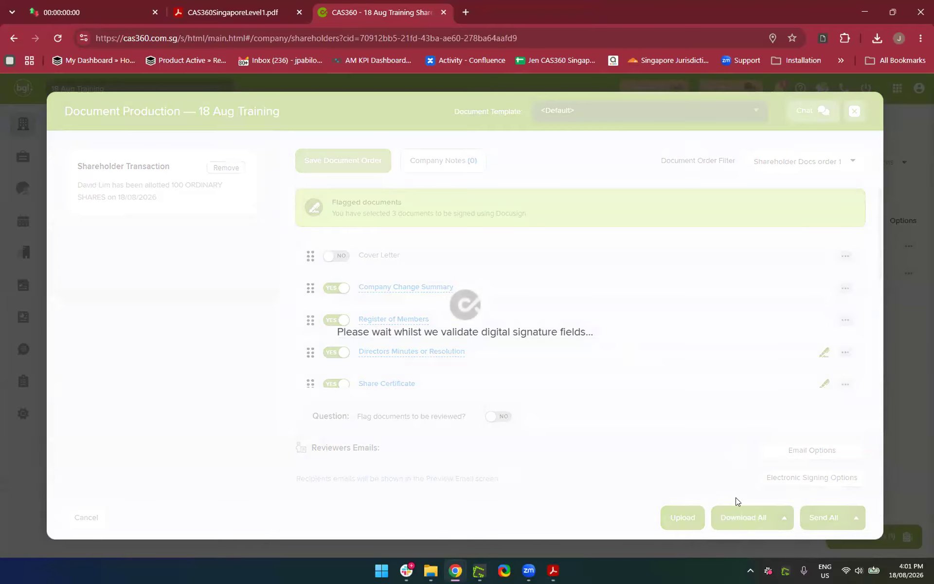
# Review the 18 Aug Training documents preview email and send it
pyautogui.scroll(-10, 511, 535)
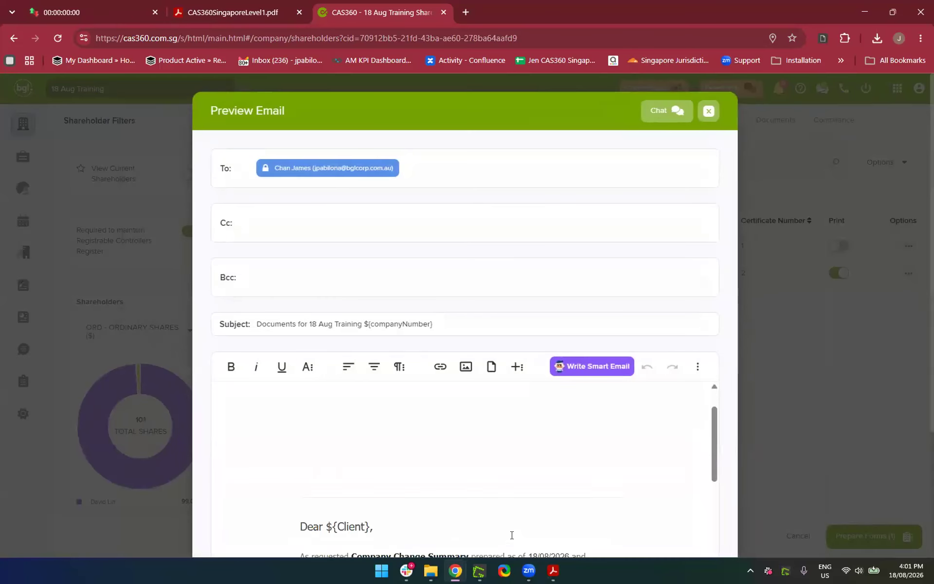
pyautogui.click(682, 519)
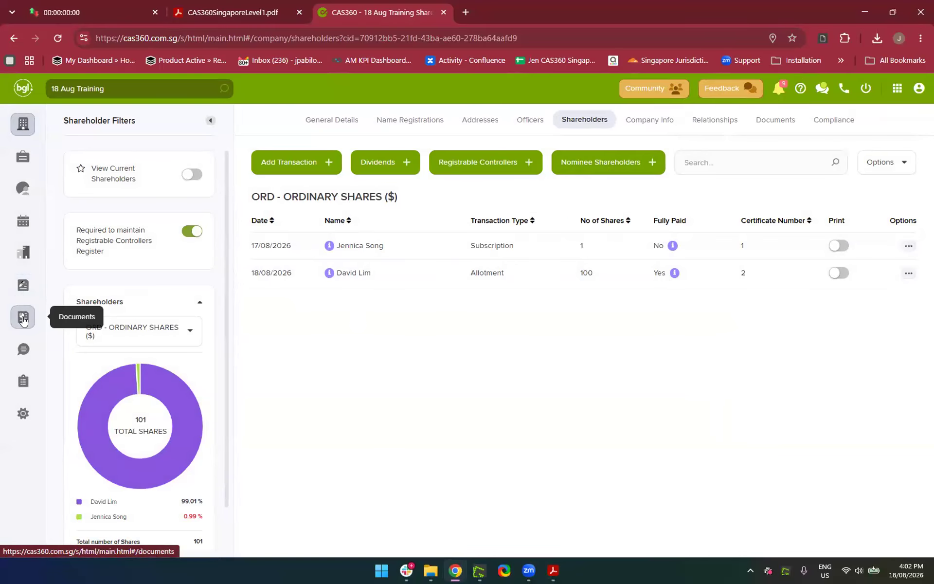
# Open the Messages inbox from the left sidebar
pyautogui.click(23, 350)
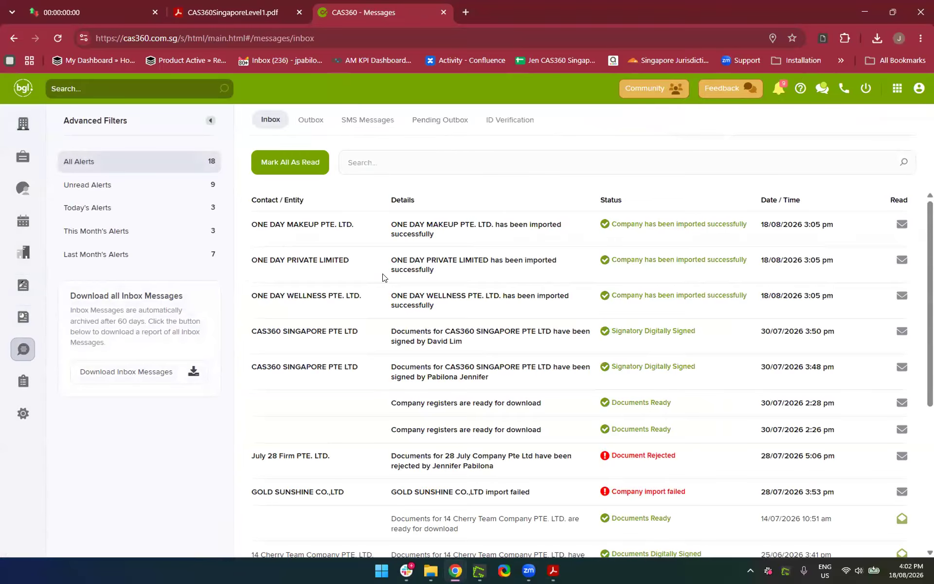
# In the Outbox, view the delivered 'Documents for 18 Aug Training' email, then close it
pyautogui.click(308, 124)
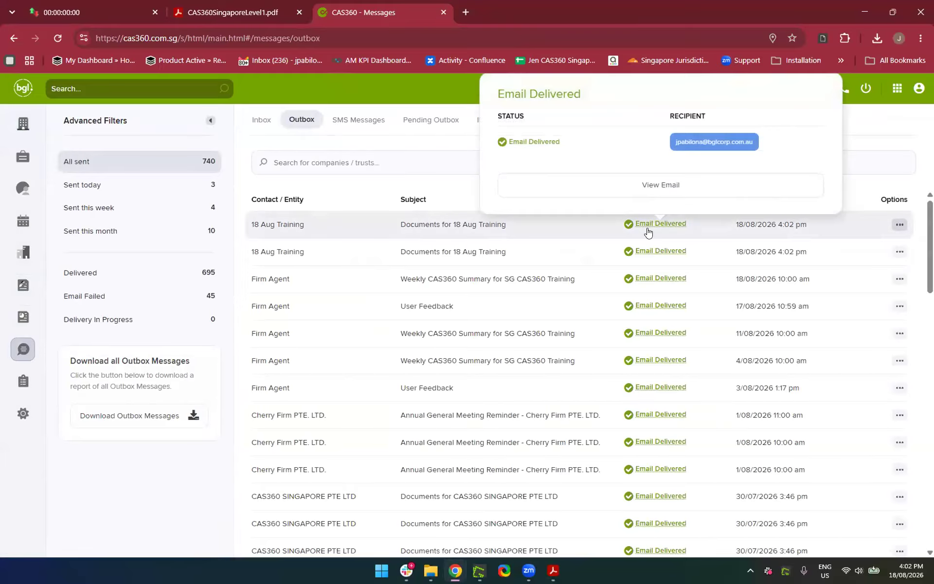
pyautogui.moveTo(651, 224)
pyautogui.click(680, 190)
pyautogui.scroll(-3, 410, 383)
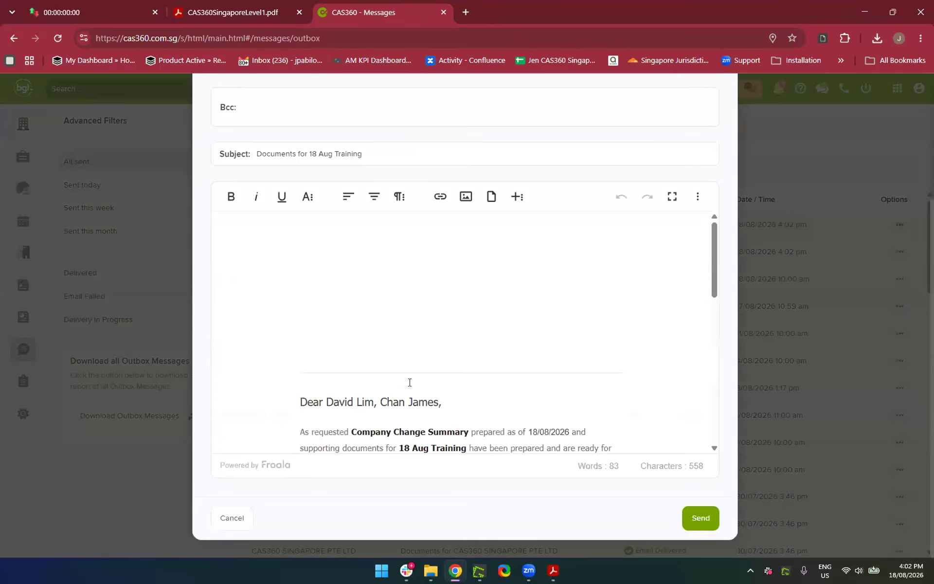
pyautogui.scroll(-8, 410, 382)
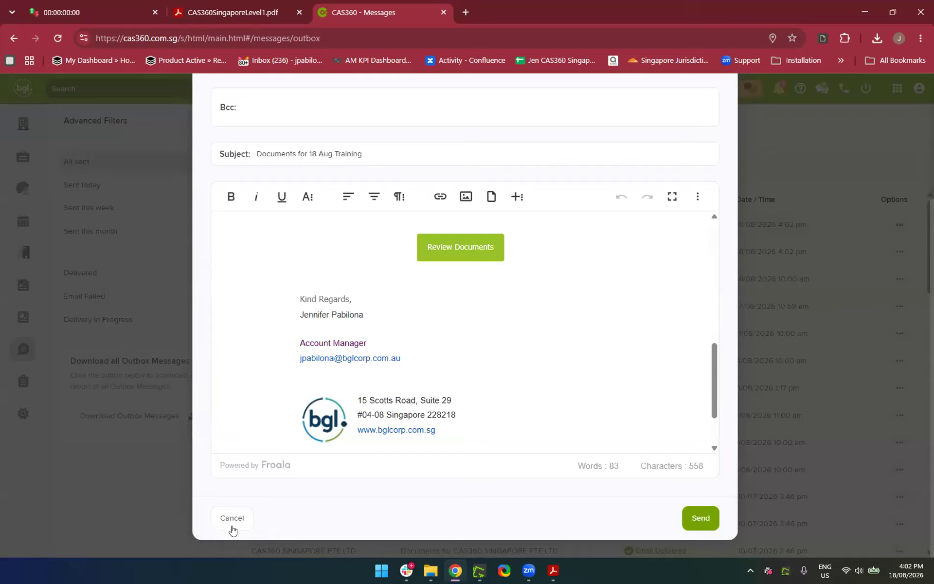
pyautogui.scroll(-2, 461, 283)
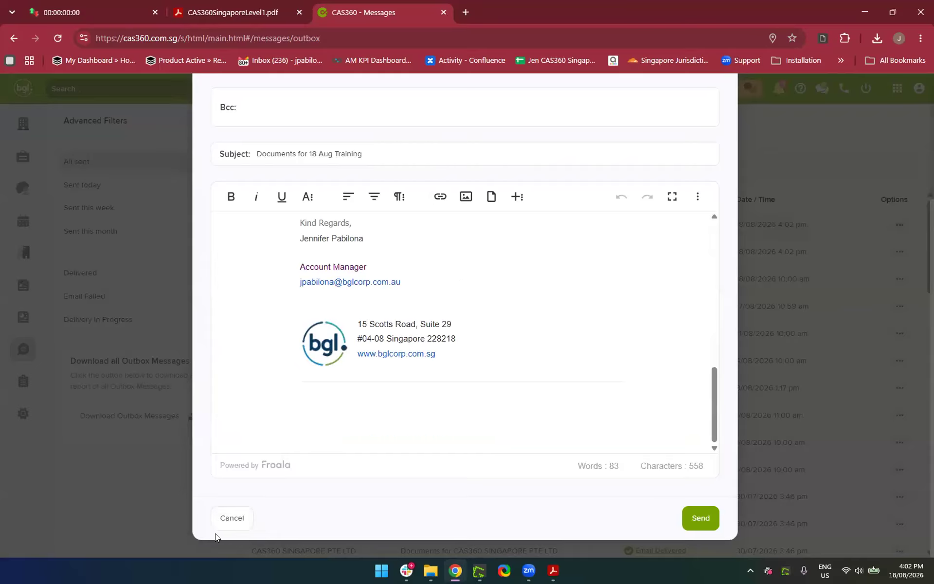
pyautogui.click(230, 529)
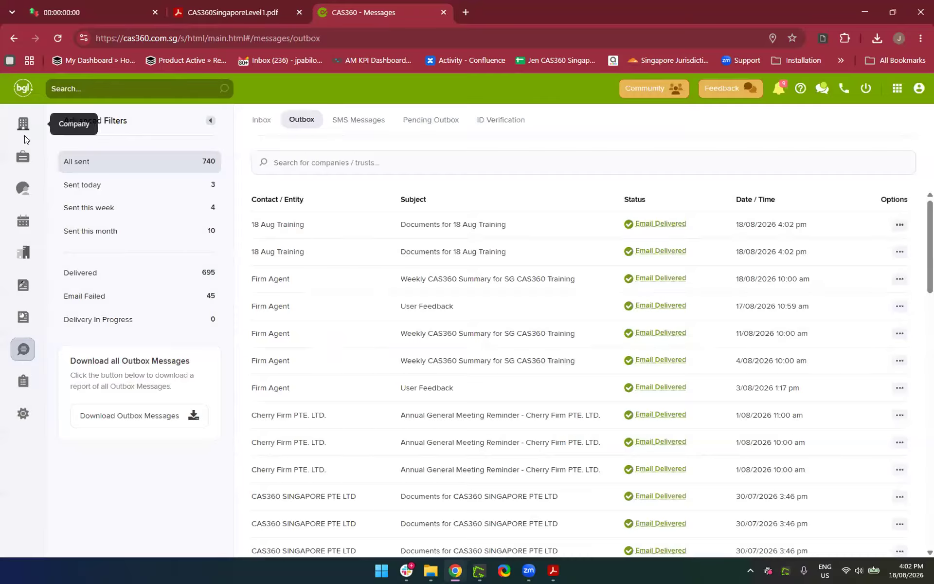
# Search companies for '18 Aug' and open 18 Aug Training's Shareholders tab
pyautogui.click(24, 136)
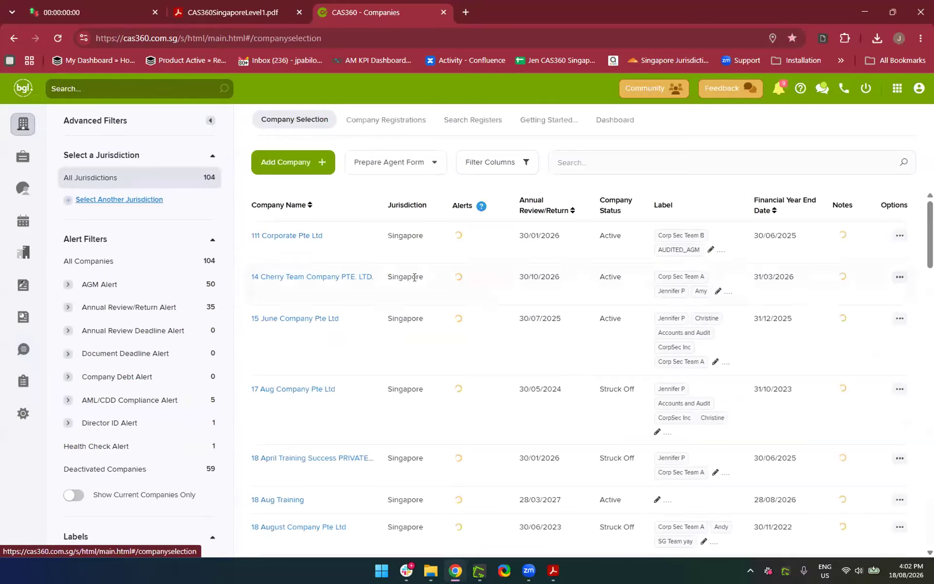
pyautogui.click(623, 166)
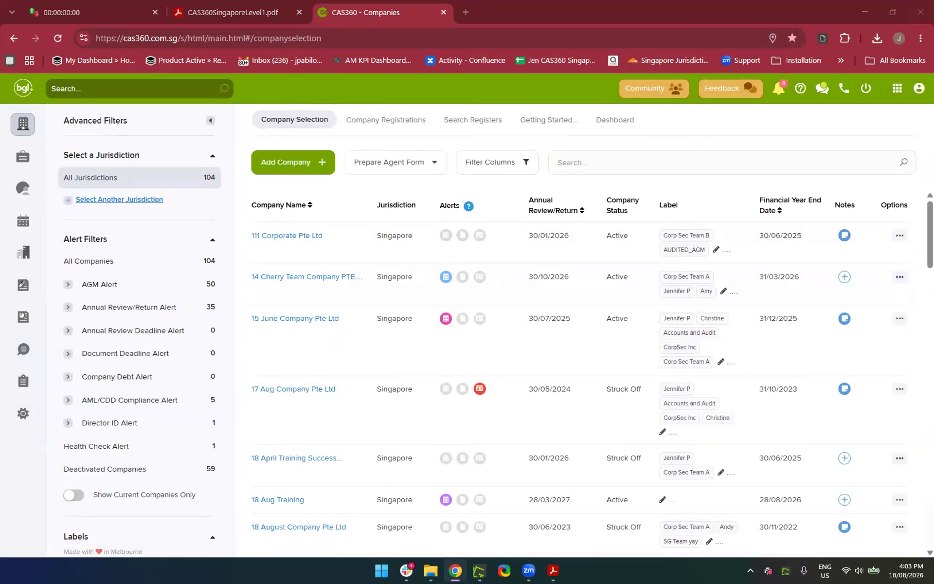
pyautogui.moveTo(780, 175); pyautogui.dragTo(738, 159)
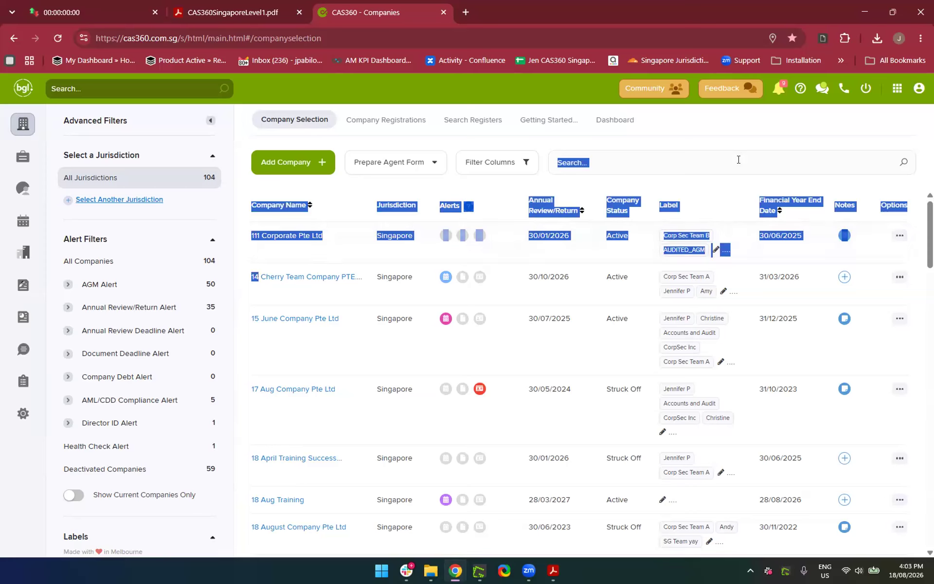
pyautogui.click(725, 159)
pyautogui.write('18 Aug')
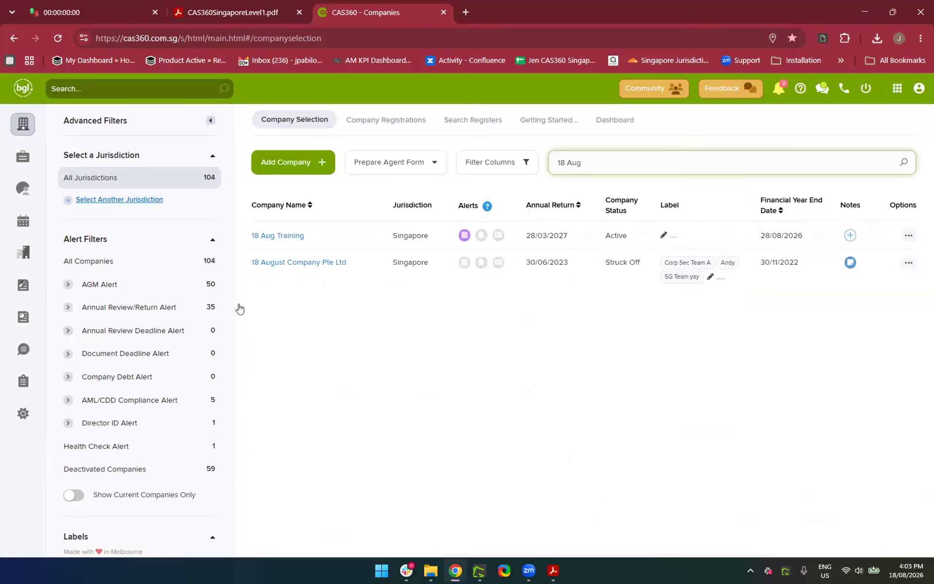
pyautogui.click(272, 240)
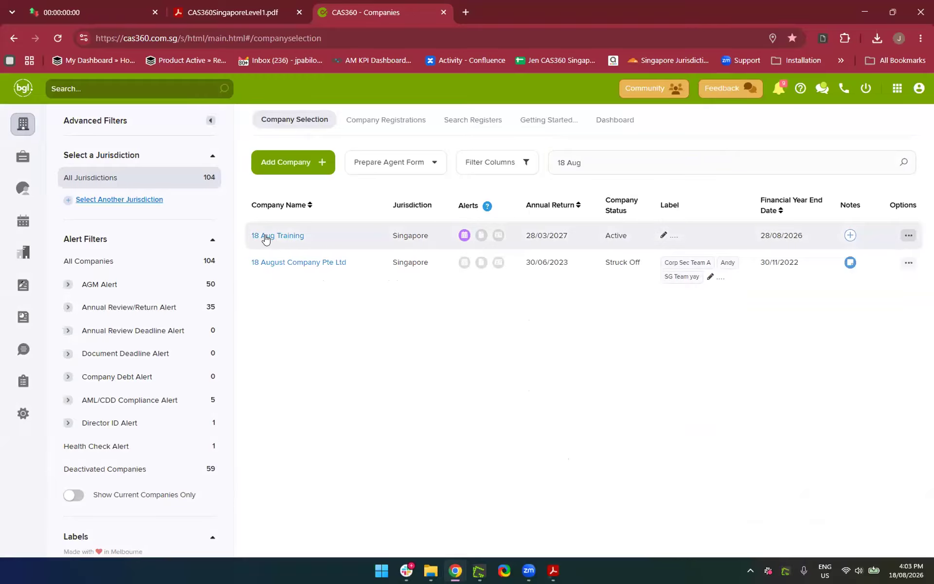
pyautogui.click(267, 236)
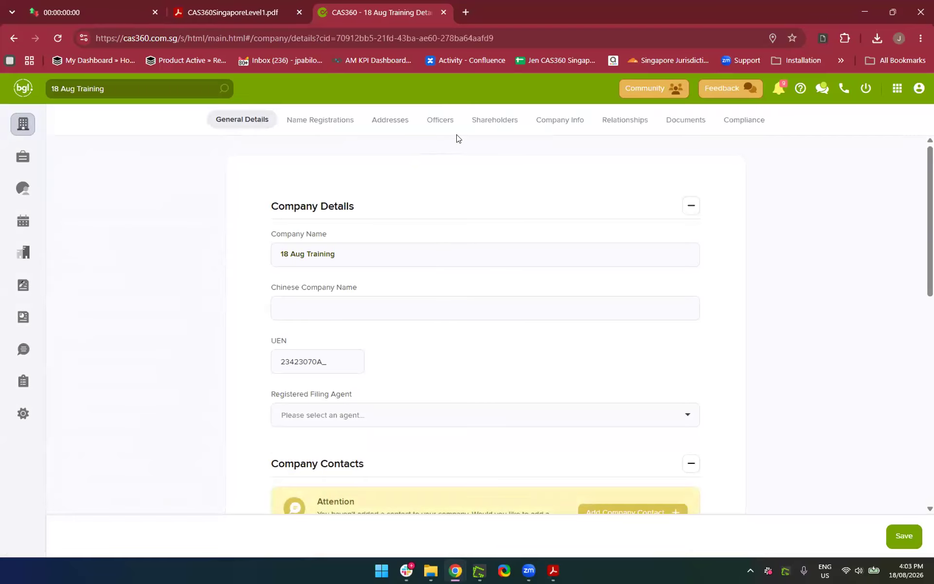
pyautogui.click(494, 120)
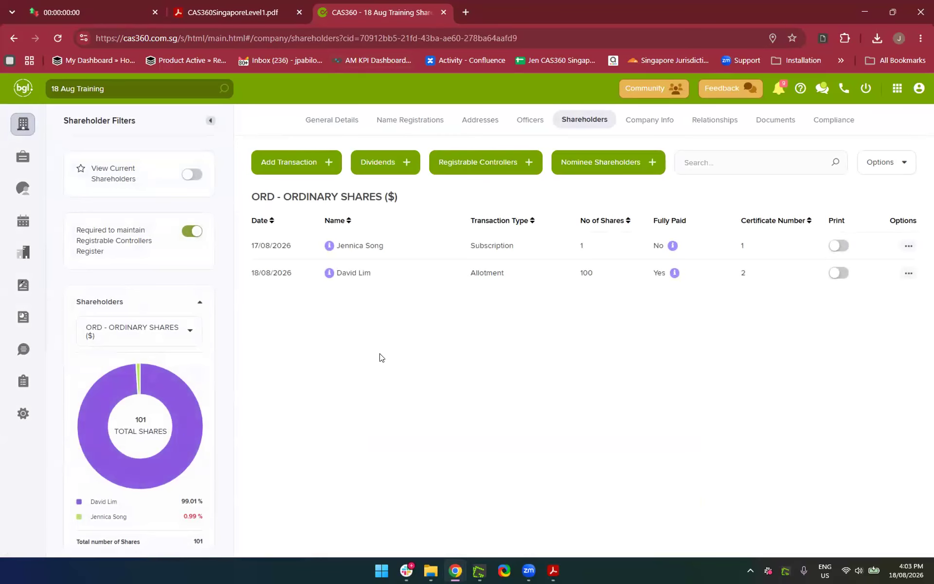
# Add a new Share Transfer transaction and open the Transfer From shareholder list
pyautogui.click(279, 165)
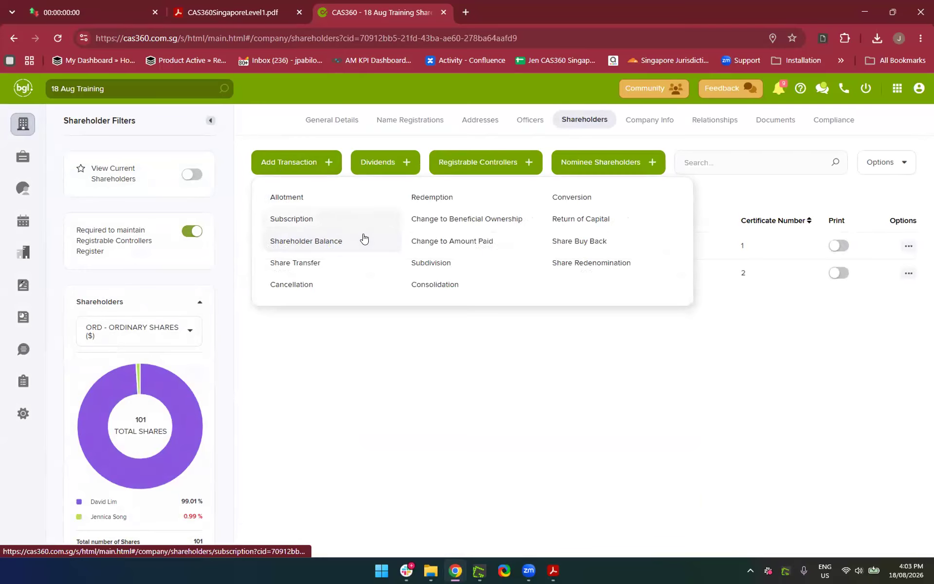
pyautogui.click(311, 263)
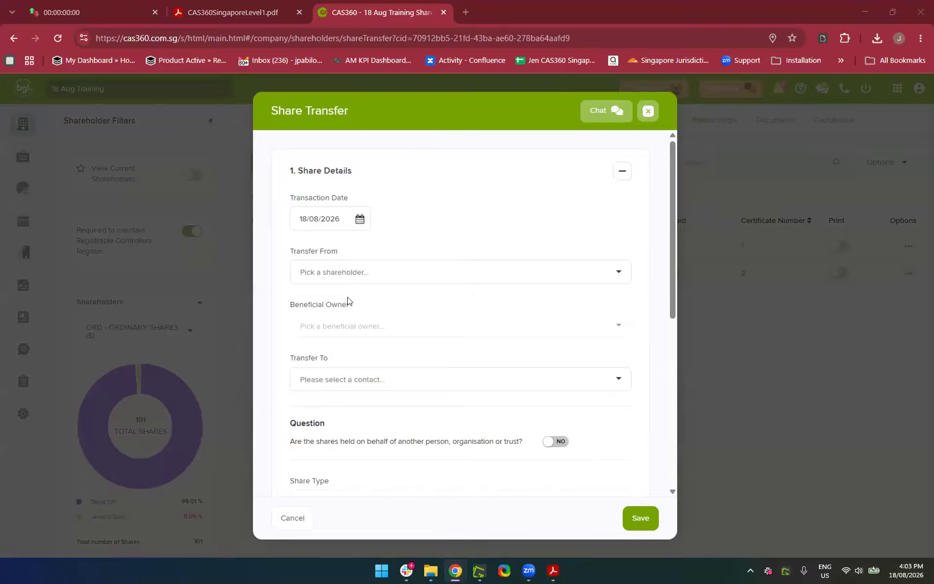
pyautogui.scroll(-2, 348, 301)
pyautogui.scroll(2, 348, 297)
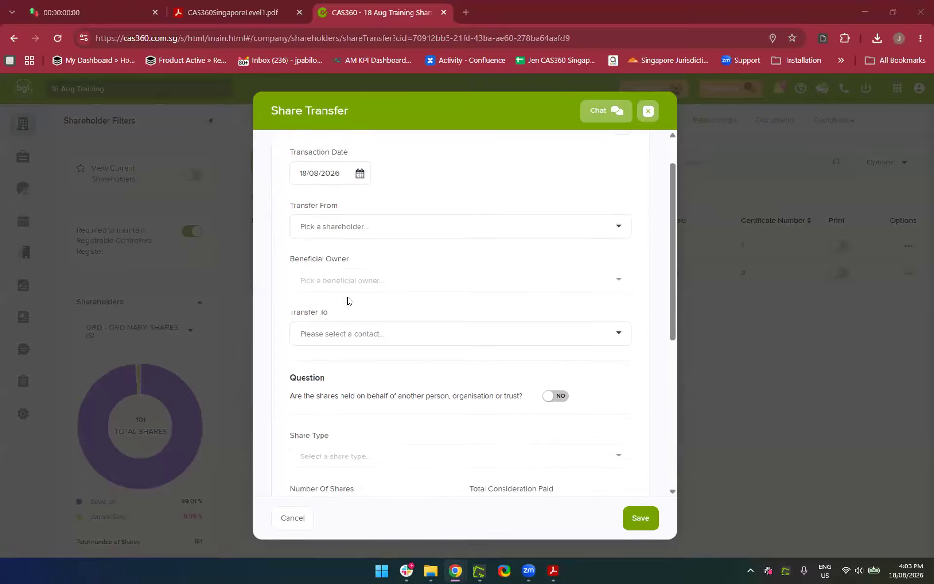
pyautogui.click(310, 266)
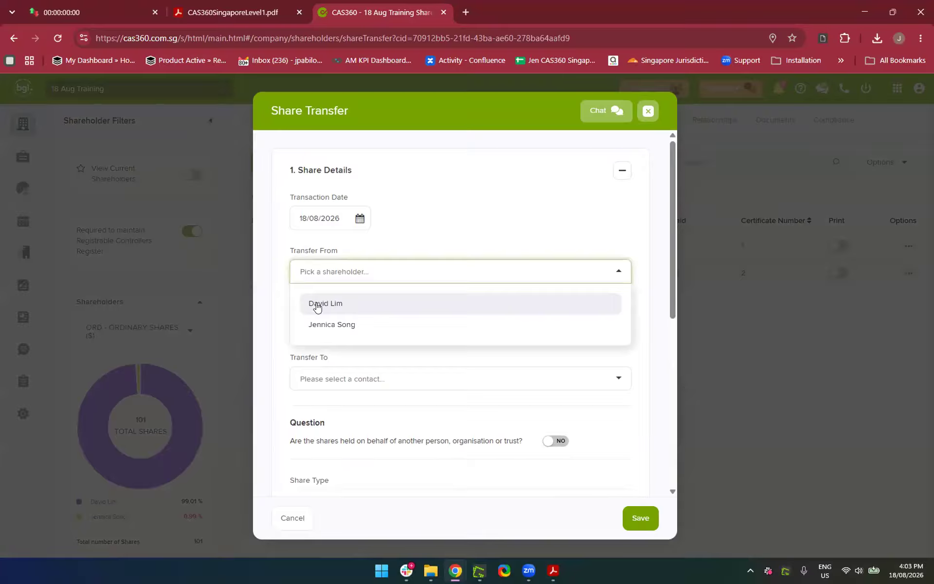
# Choose the majority shareholder as transferor and the searched contact as recipient
pyautogui.click(377, 304)
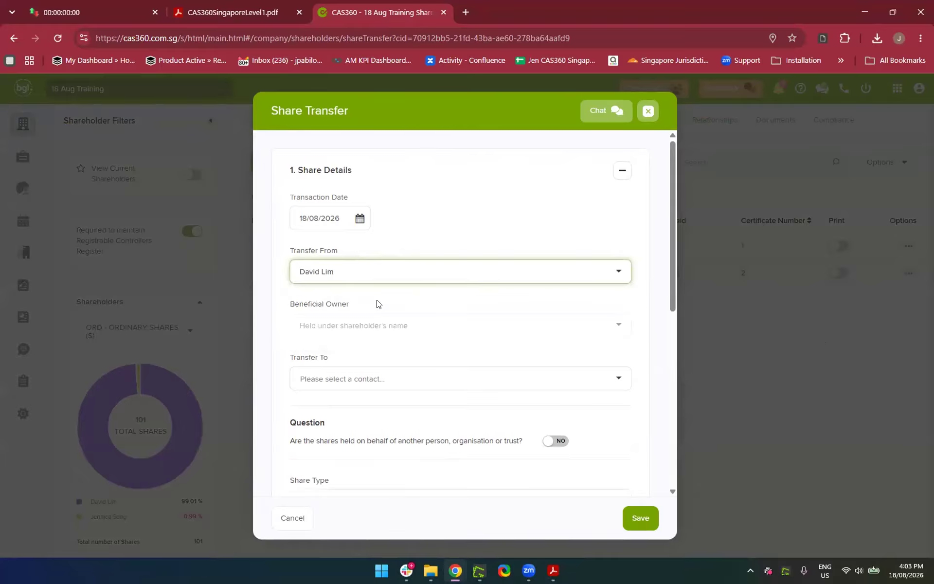
pyautogui.scroll(-3, 378, 365)
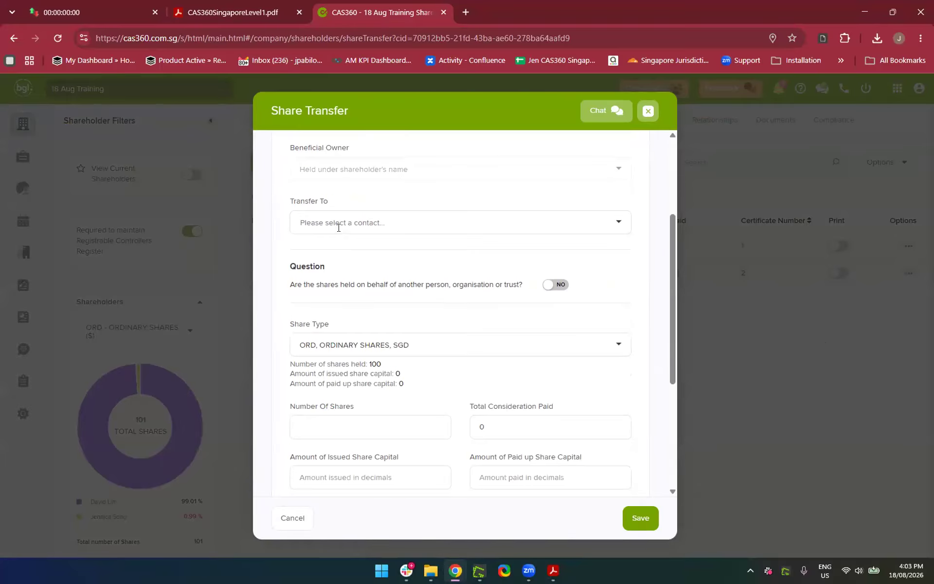
pyautogui.click(338, 224)
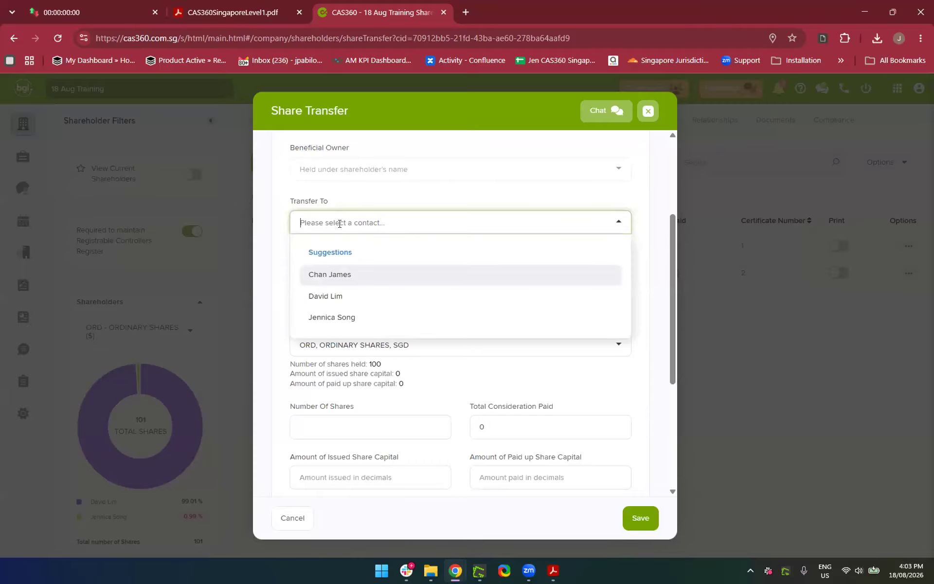
pyautogui.write('Mary')
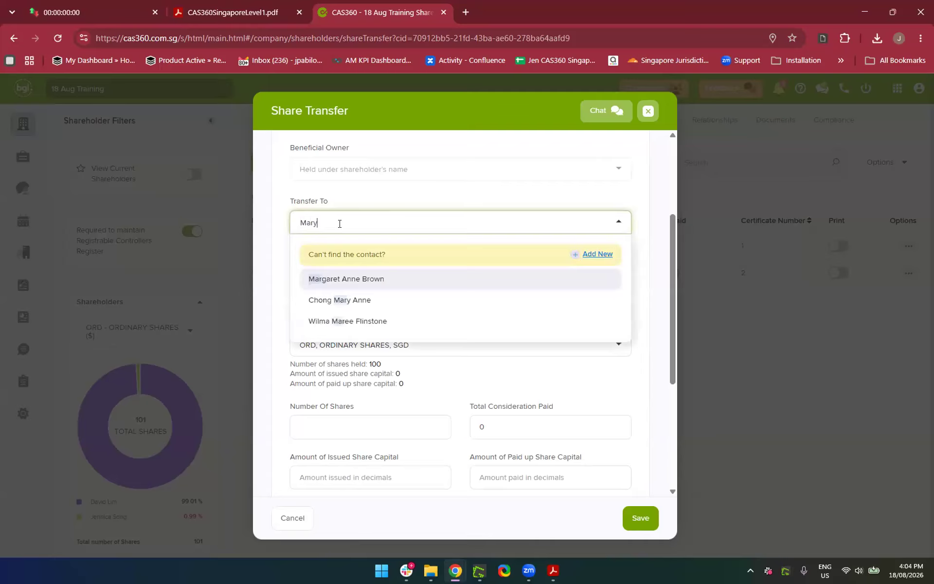
pyautogui.click(343, 278)
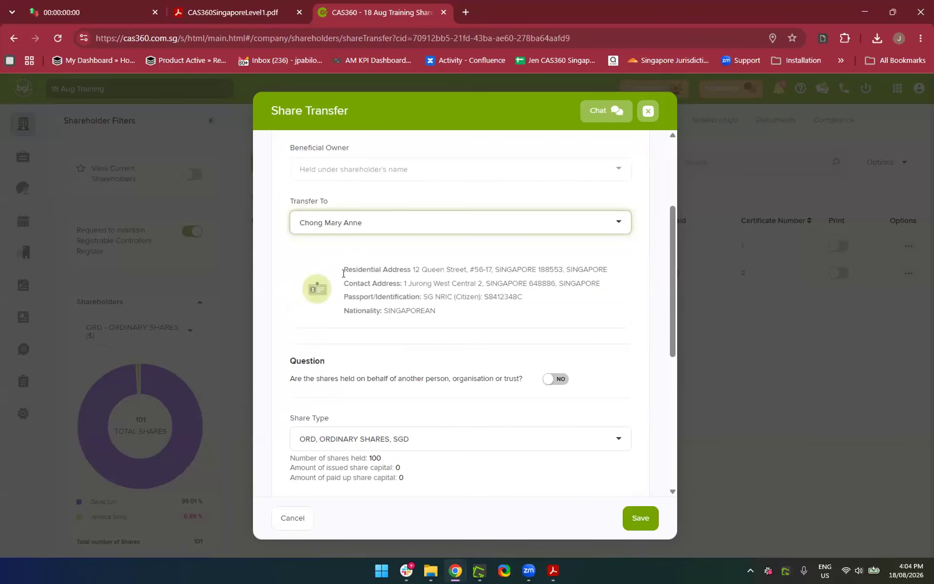
pyautogui.scroll(-4, 377, 347)
pyautogui.scroll(2, 378, 347)
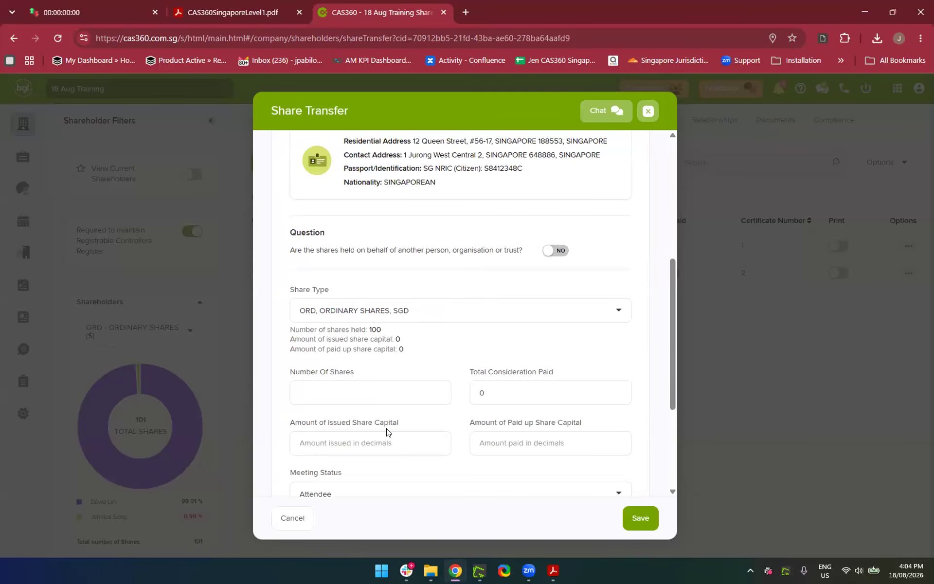
pyautogui.scroll(-2, 368, 419)
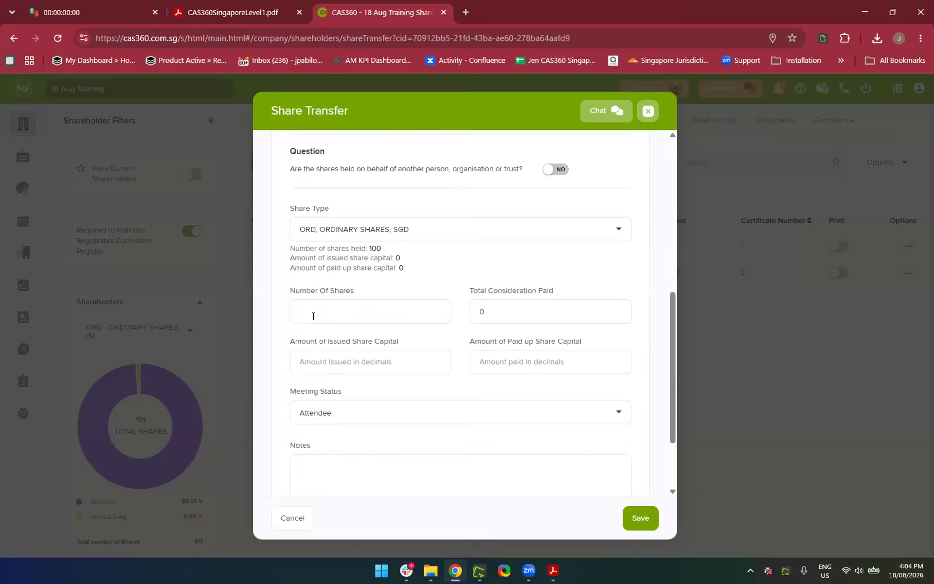
# Enter 50 as the number of shares and 50 as the total consideration
pyautogui.click(313, 314)
pyautogui.write('50')
pyautogui.click(516, 312)
pyautogui.press('BackSpace')
pyautogui.write('50')
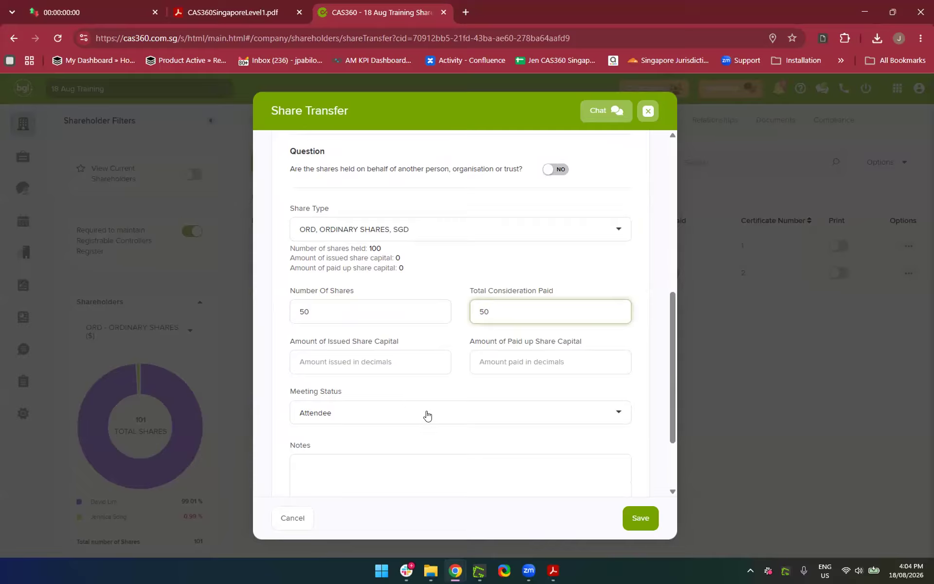
# Set issued and paid-up share capital to 10000 each and expand Certificate Details
pyautogui.click(370, 361)
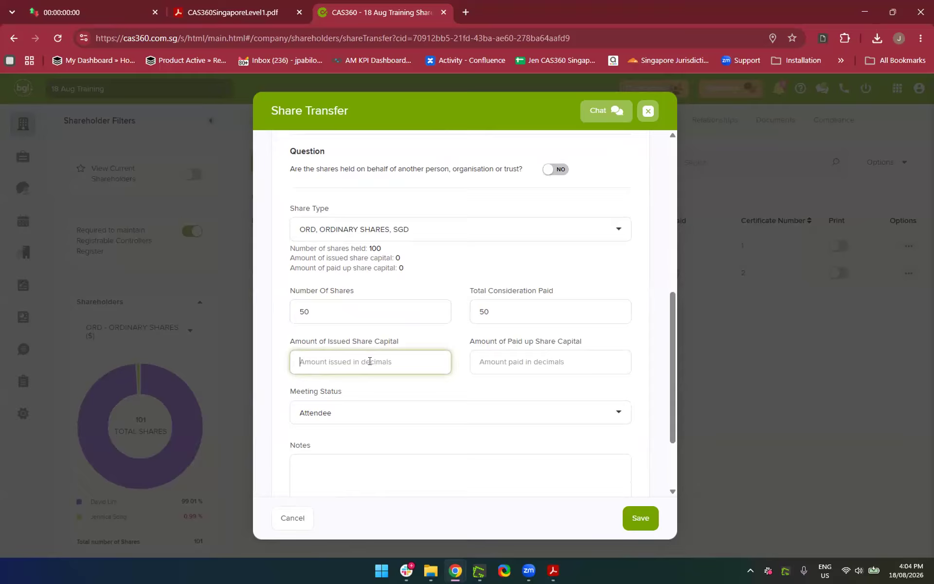
pyautogui.write('1000')
pyautogui.press('Tab')
pyautogui.click(357, 360)
pyautogui.press('BackSpace')
pyautogui.write('00')
pyautogui.click(538, 360)
pyautogui.write('10000')
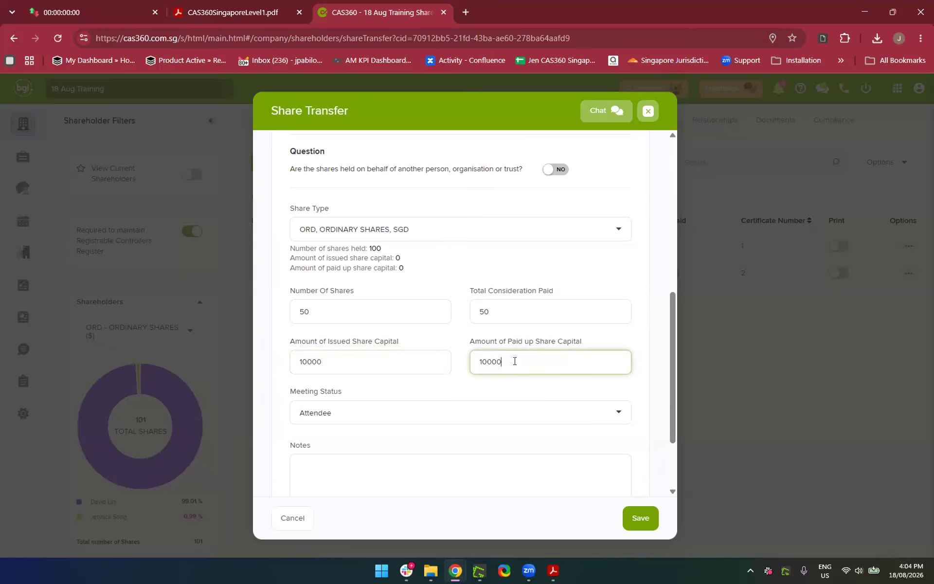
pyautogui.click(417, 389)
pyautogui.scroll(-2, 416, 387)
pyautogui.click(380, 461)
pyautogui.scroll(-5, 380, 454)
# Keep the transferor certificate type as Balance after briefly switching it to None
pyautogui.scroll(2, 421, 339)
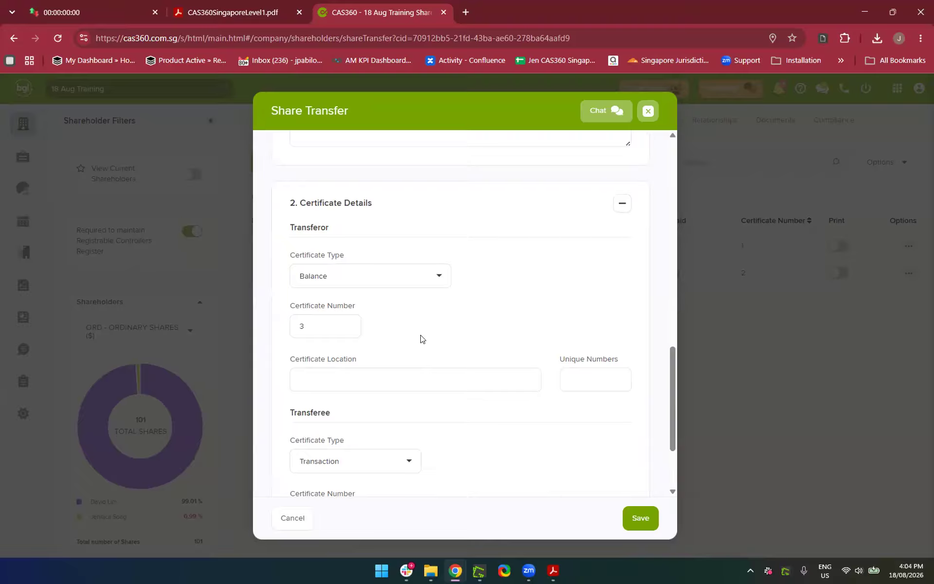
pyautogui.scroll(-3, 421, 339)
pyautogui.scroll(1, 421, 340)
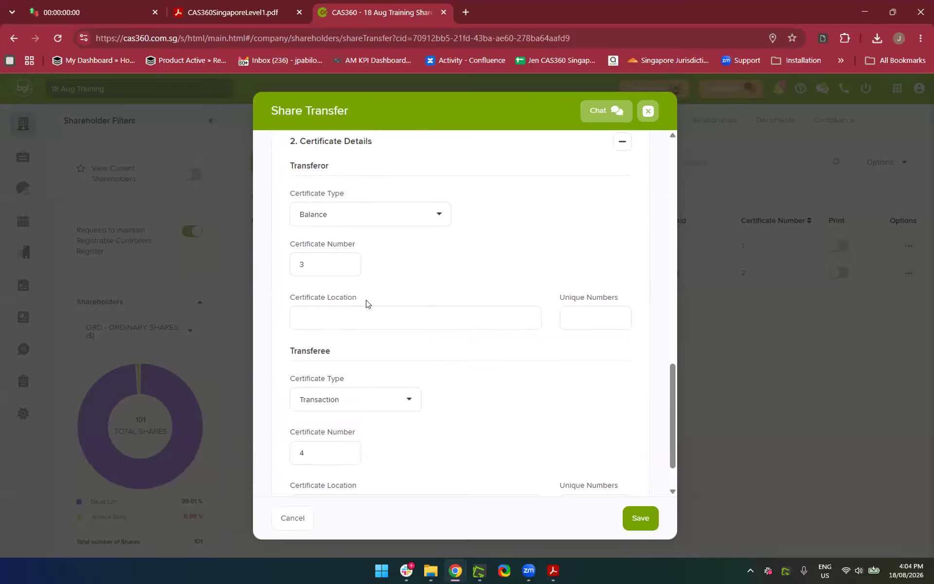
pyautogui.scroll(10, 367, 304)
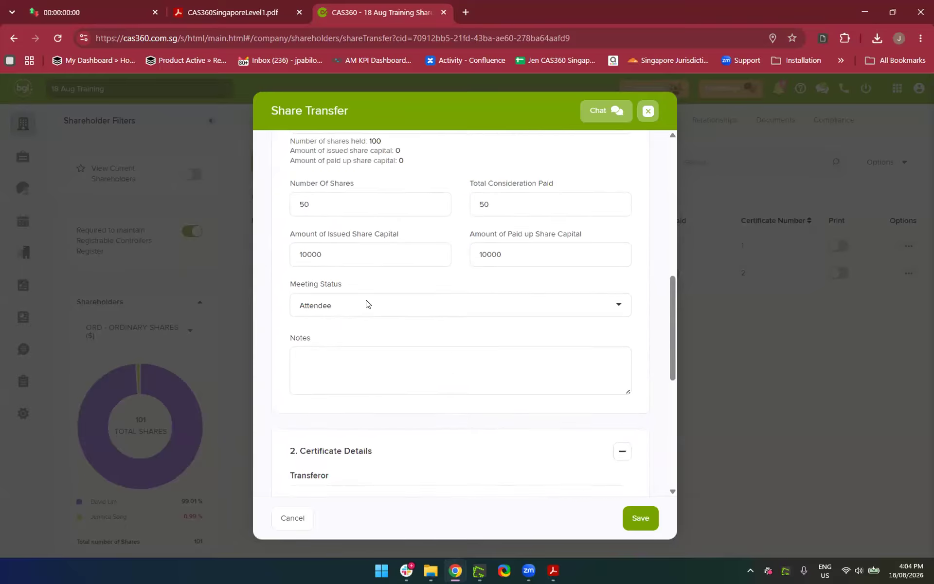
pyautogui.scroll(5, 325, 401)
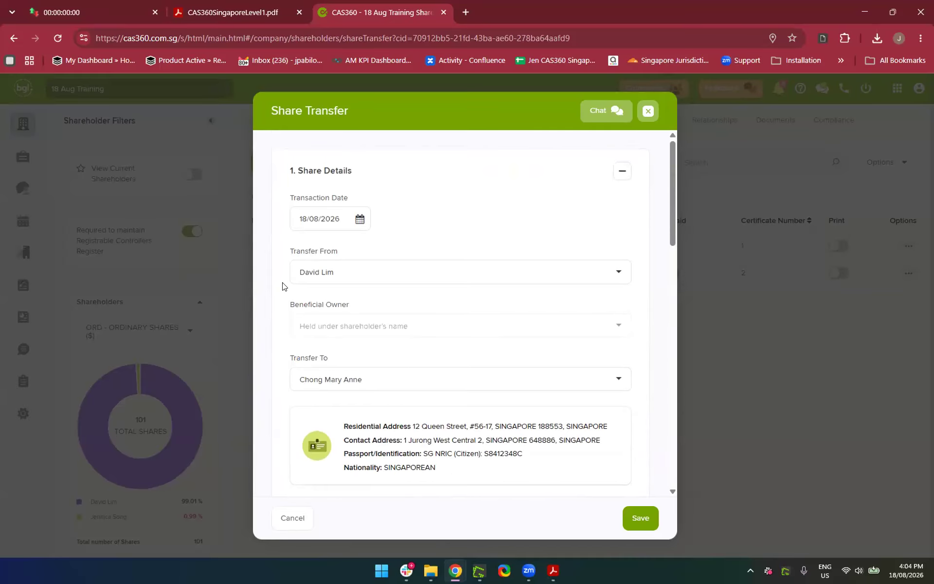
pyautogui.scroll(-15, 362, 356)
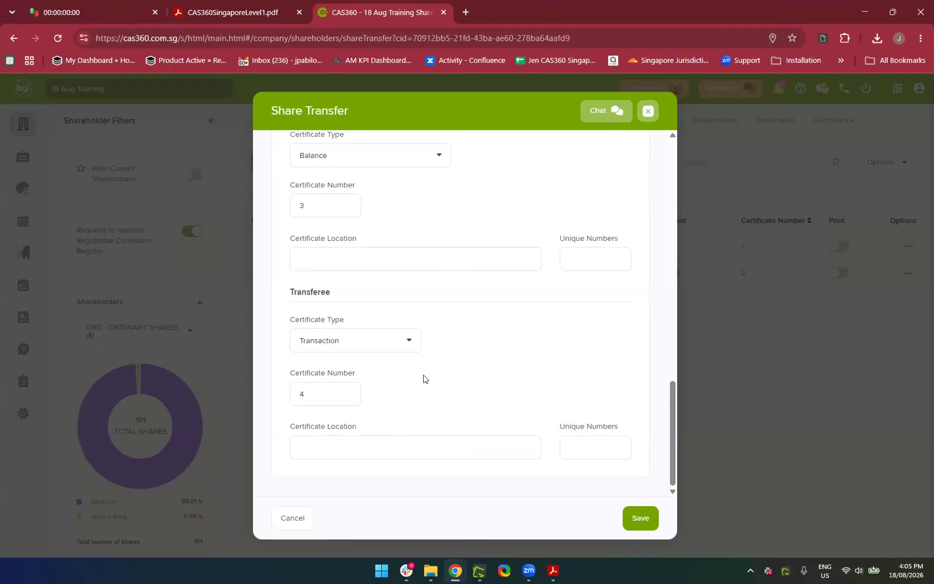
pyautogui.scroll(2, 423, 379)
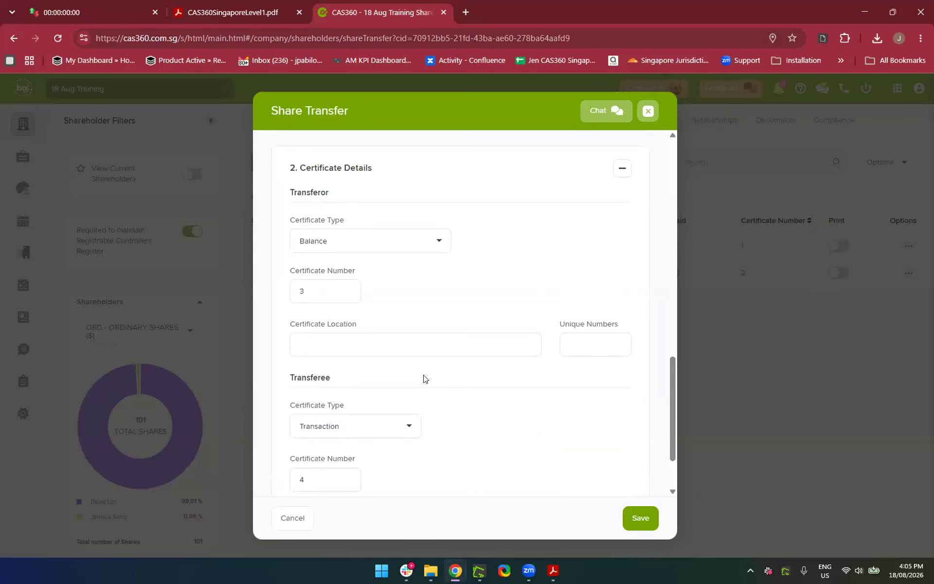
pyautogui.click(346, 241)
pyautogui.click(333, 294)
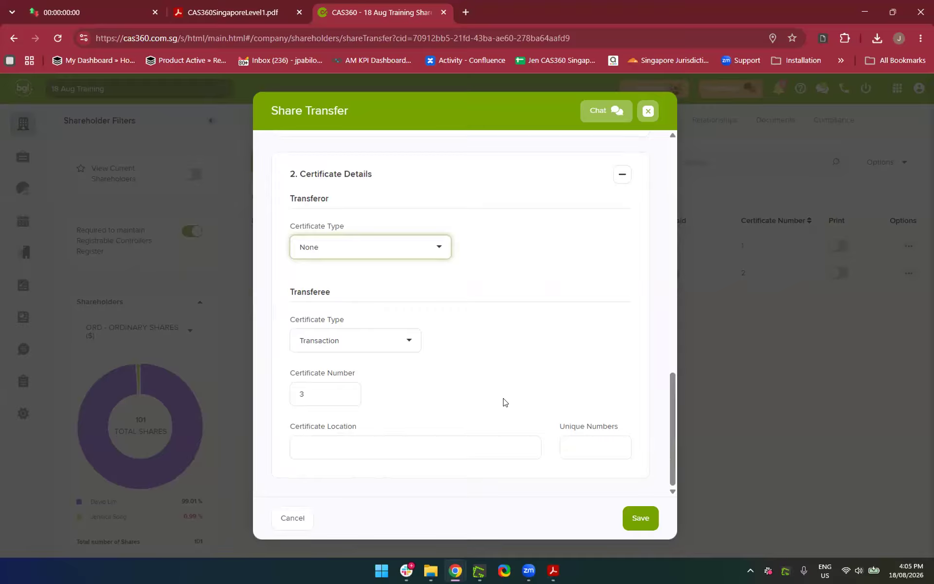
pyautogui.click(389, 238)
pyautogui.click(311, 285)
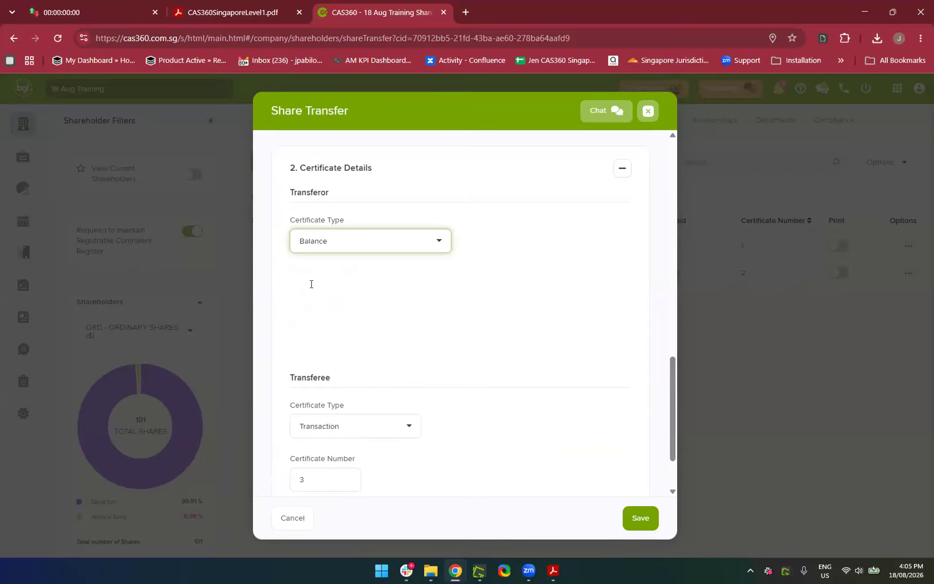
pyautogui.scroll(-2, 564, 375)
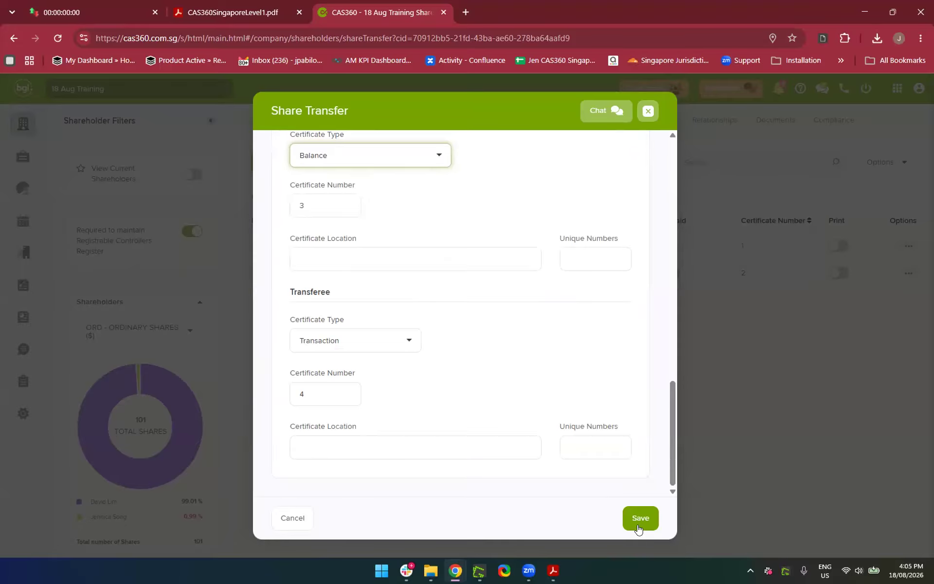
# Change the transferor certificate number to 3A and the transferee certificate number to 3
pyautogui.click(322, 393)
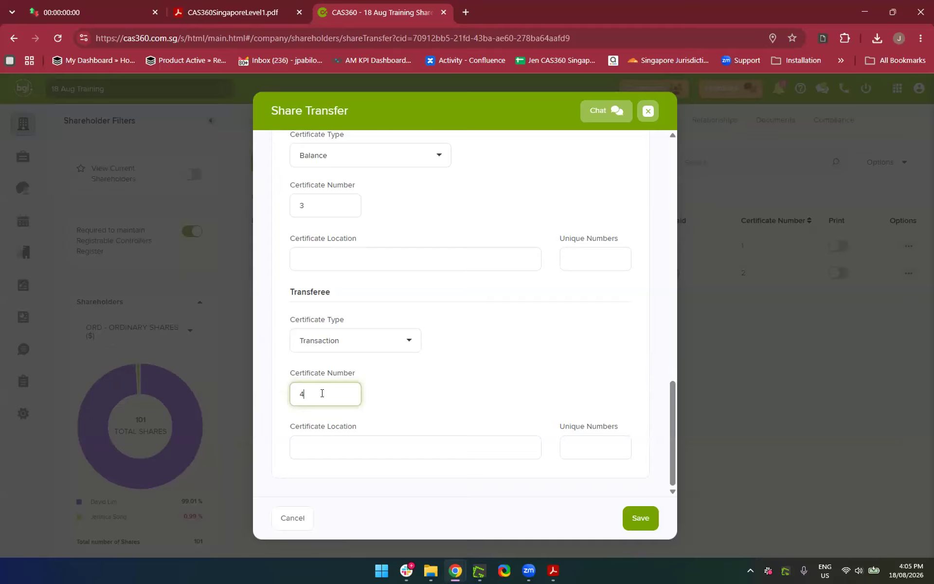
pyautogui.click(317, 211)
pyautogui.write('A')
pyautogui.click(316, 391)
pyautogui.press('BackSpace')
pyautogui.write('4A')
pyautogui.press('BackSpace')
pyautogui.press('BackSpace')
pyautogui.write('3A')
pyautogui.press('BackSpace')
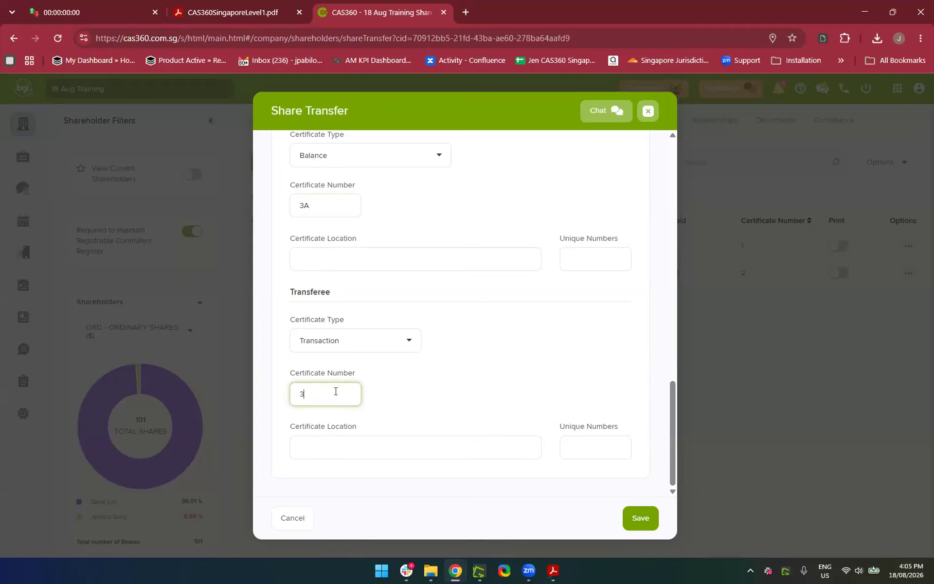
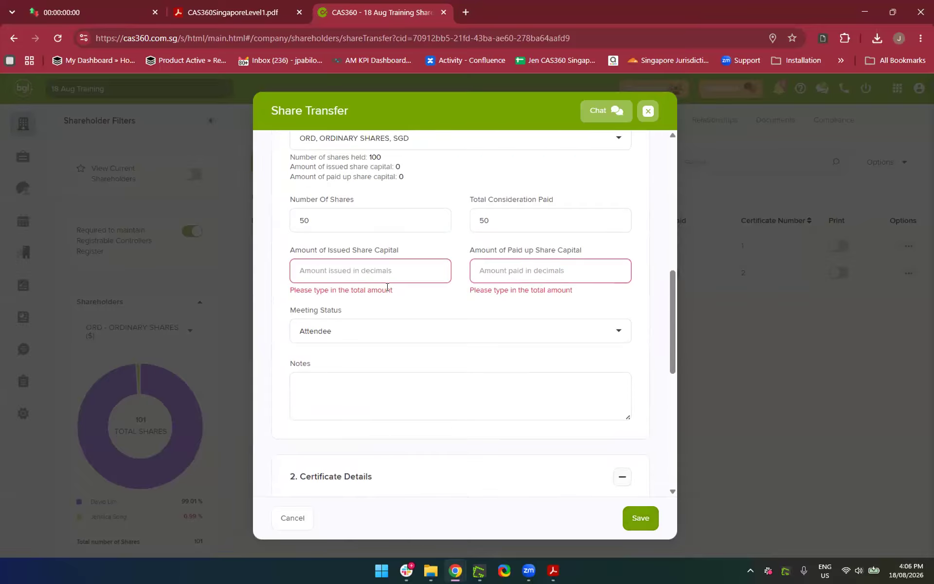
# Enter 0 issued share capital, fill paid-up capital, and save the 50-share transfer (certificates 3A/3B)
pyautogui.click(373, 271)
pyautogui.write('0')
pyautogui.click(551, 271)
pyautogui.scroll(-8, 553, 274)
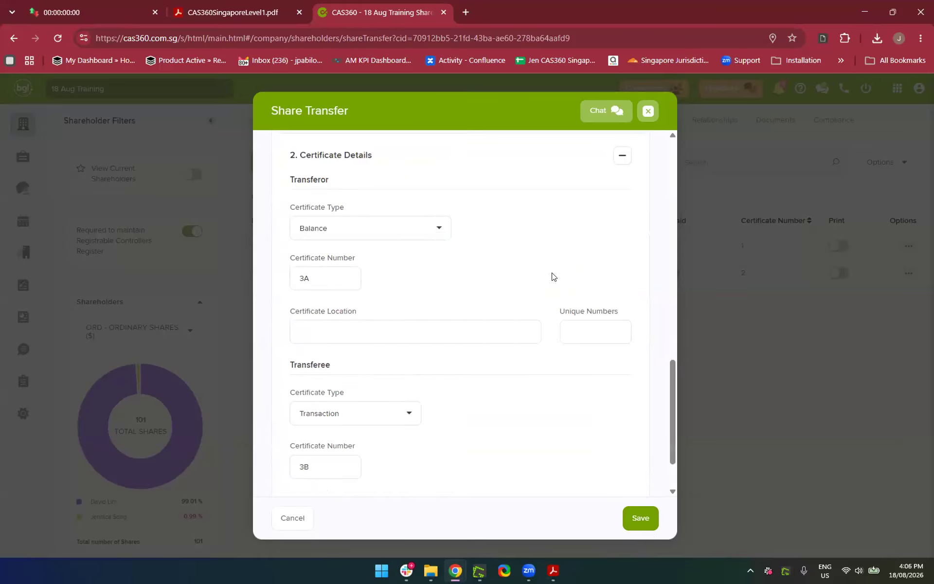
pyautogui.click(635, 520)
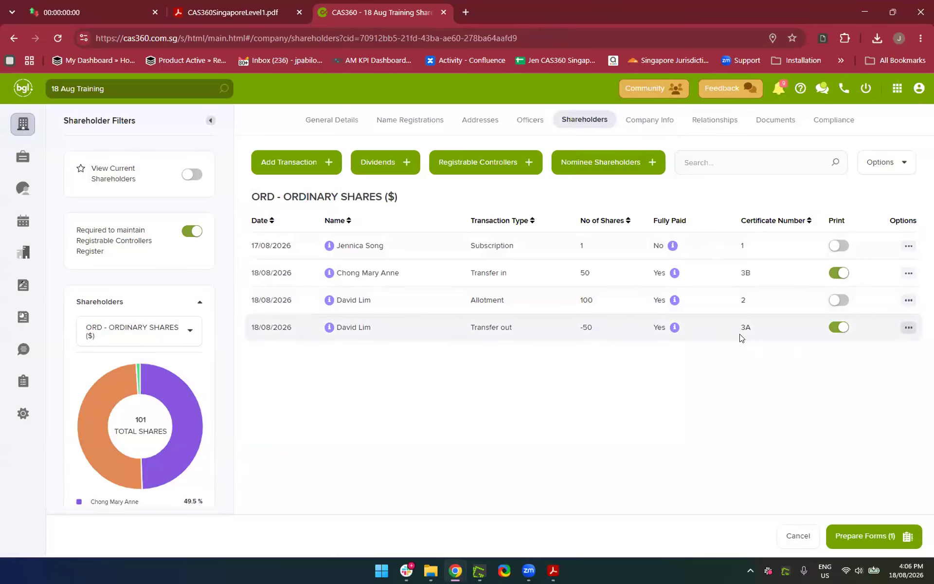
# Prepare the transfer's forms and generate the Directors Minutes or Resolution PDF
pyautogui.click(853, 538)
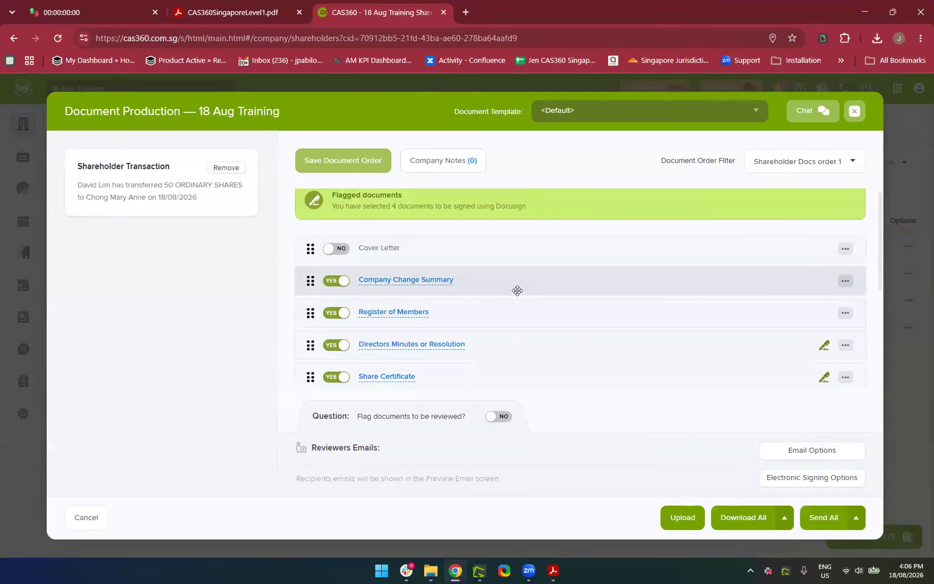
pyautogui.scroll(-1, 518, 290)
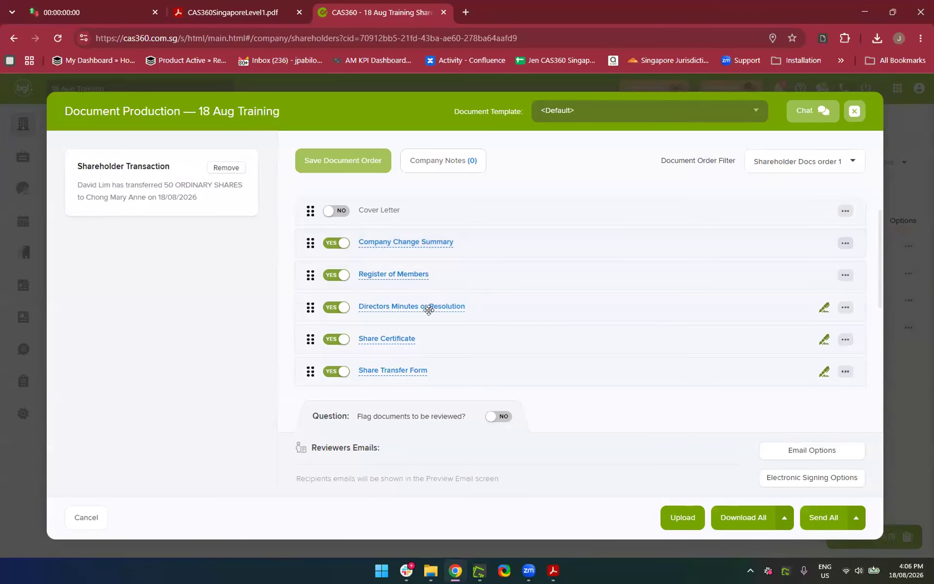
pyautogui.click(428, 307)
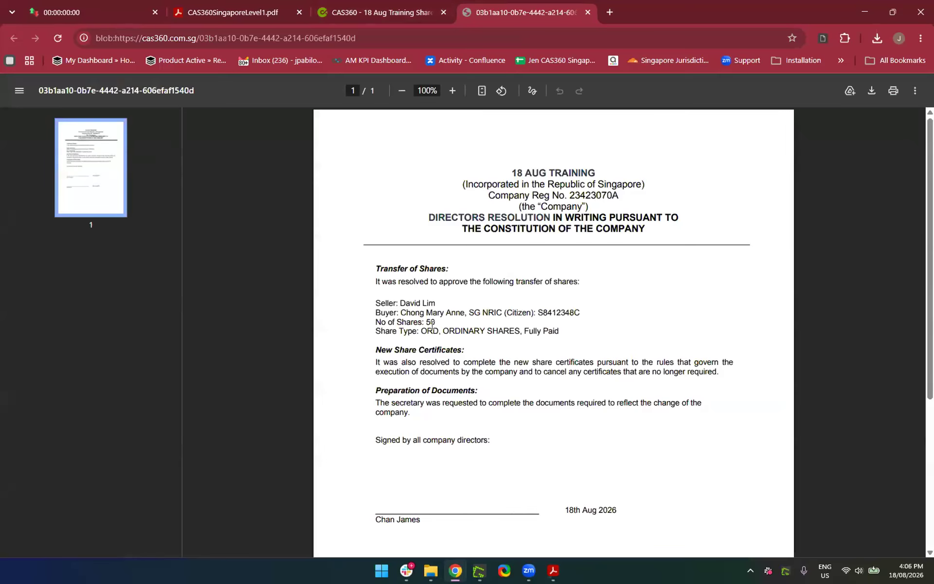
# Zoom through the 50-share transfer resolution PDF, then return to CAS360 Document Production
pyautogui.scroll(2, 471, 312)
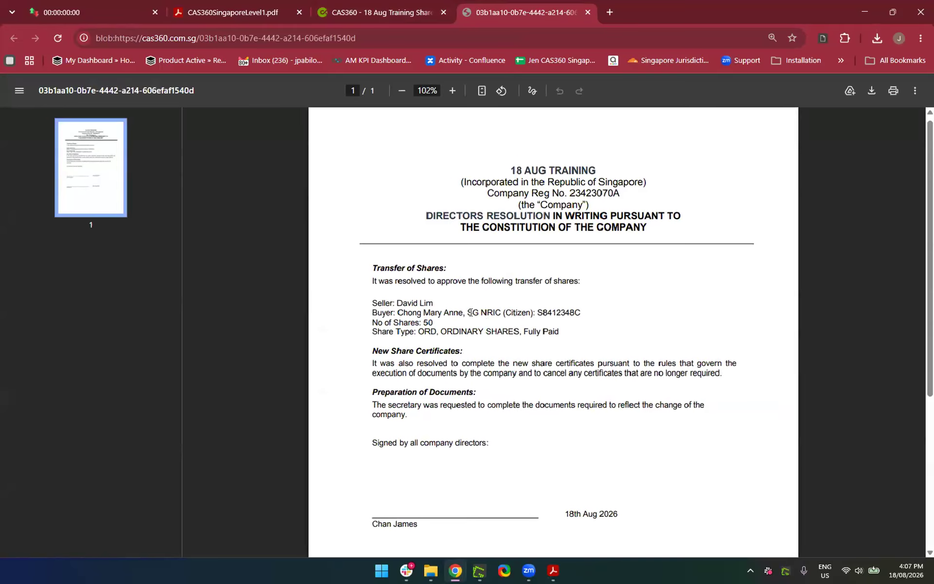
pyautogui.scroll(-3, 471, 313)
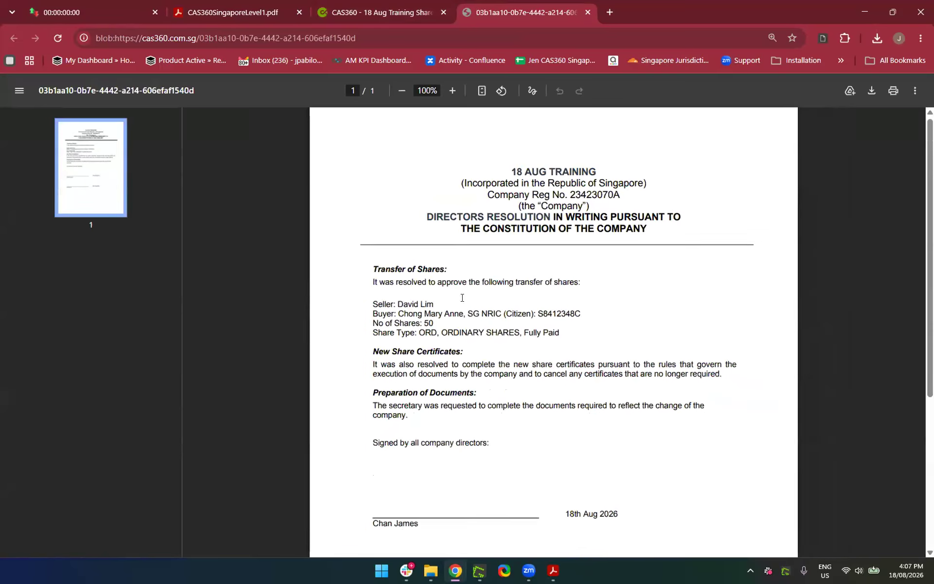
pyautogui.click(349, 12)
pyautogui.scroll(-1, 483, 360)
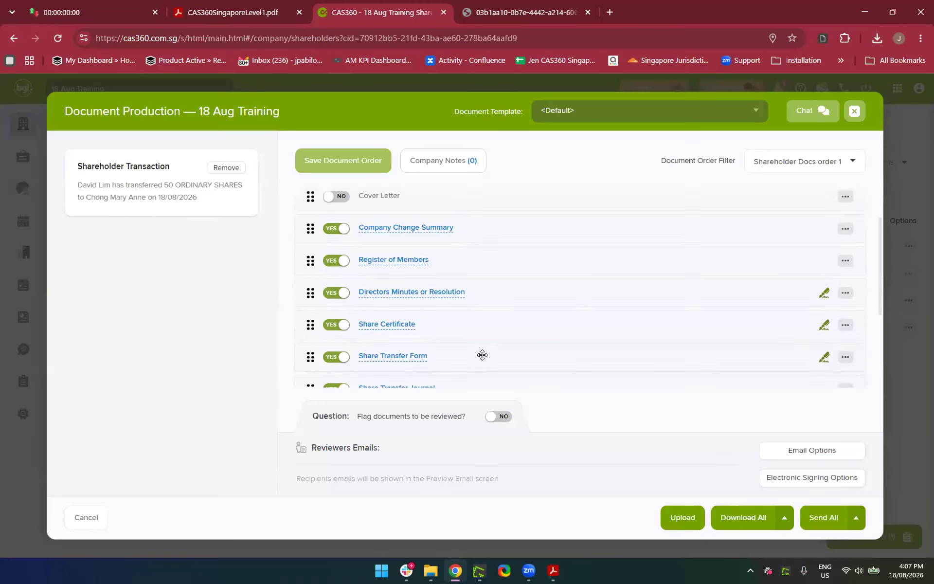
# Generate the Share Certificate PDF and scroll through it
pyautogui.click(387, 316)
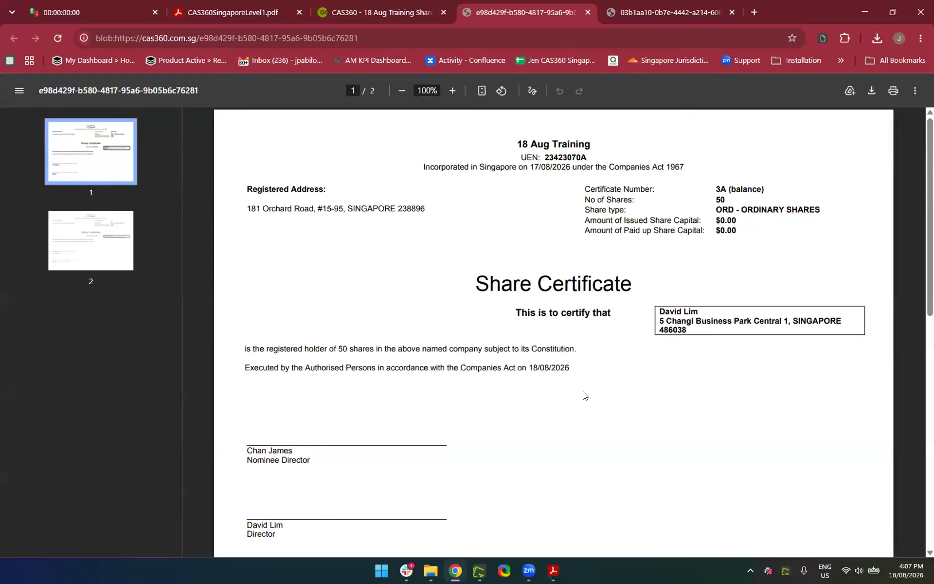
pyautogui.scroll(-1, 632, 404)
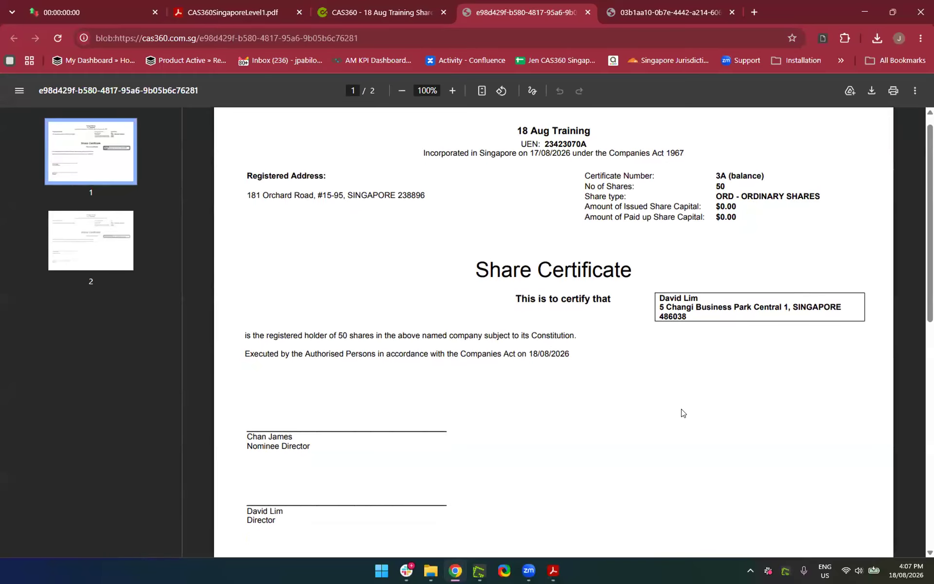
pyautogui.scroll(-1, 681, 413)
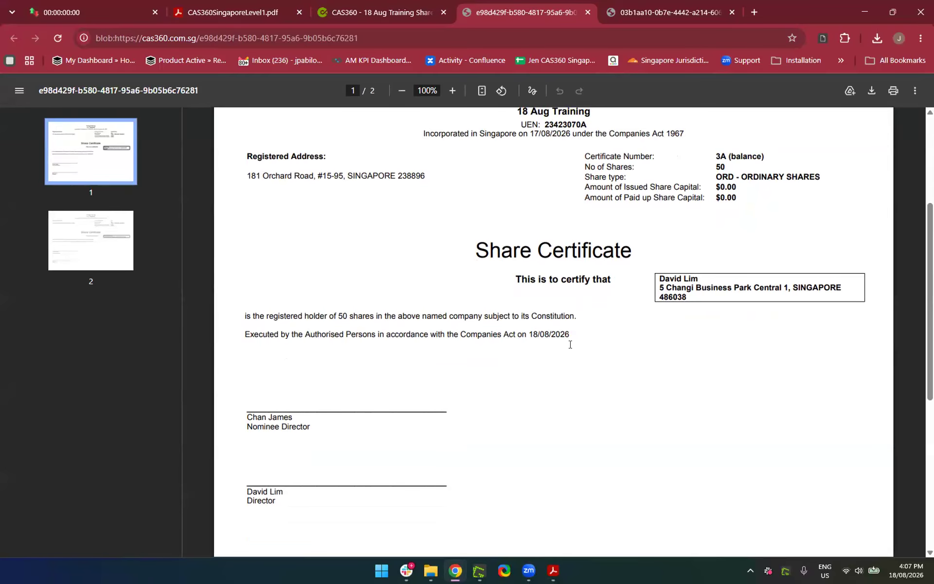
pyautogui.scroll(-3, 570, 345)
pyautogui.scroll(-6, 433, 371)
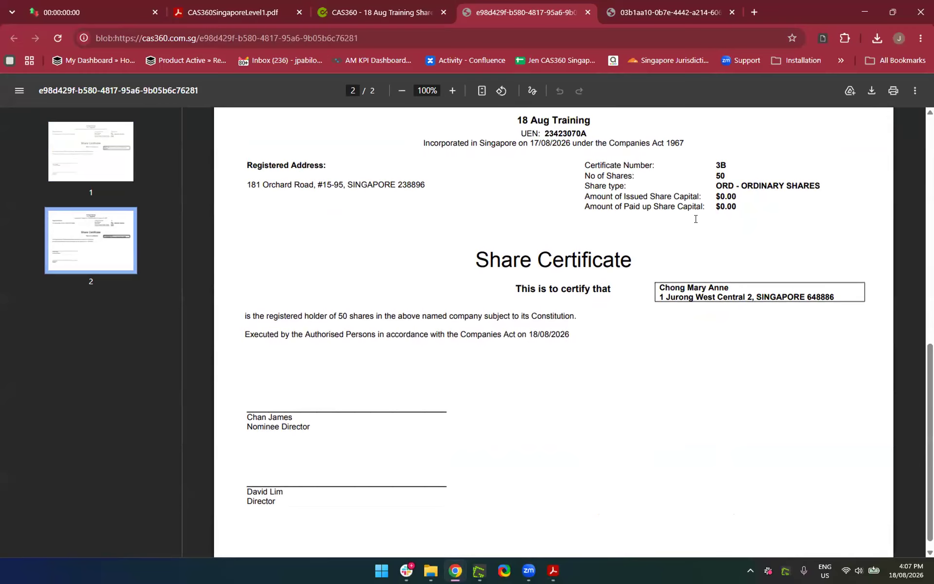
# Review certificate pages 1 and 2 (3A and 3B), then close the certificate PDF
pyautogui.click(104, 166)
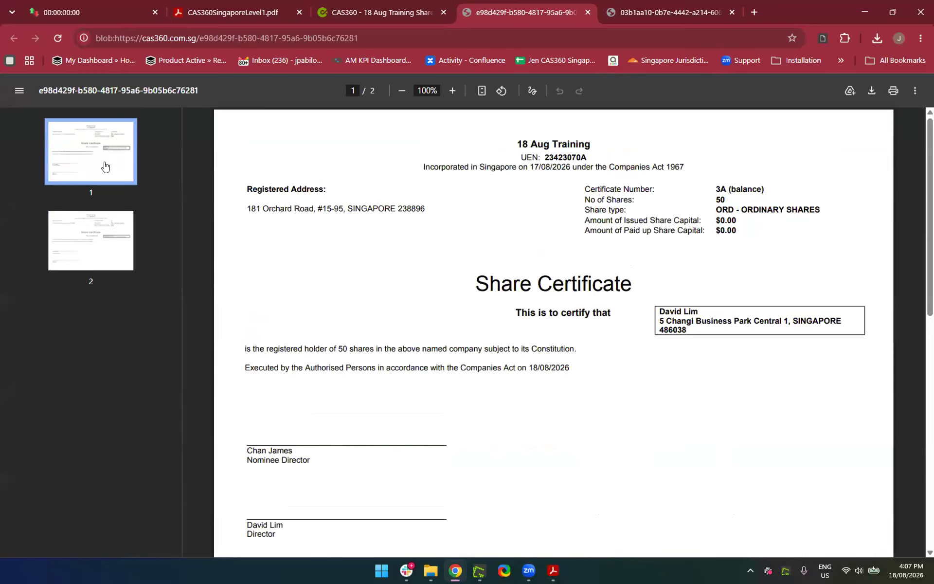
pyautogui.click(105, 263)
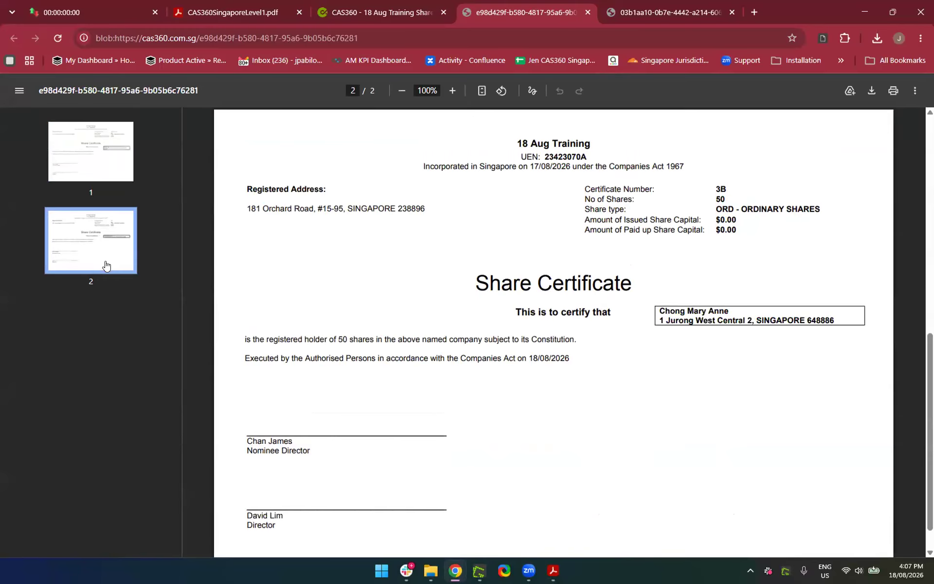
pyautogui.scroll(-1, 454, 497)
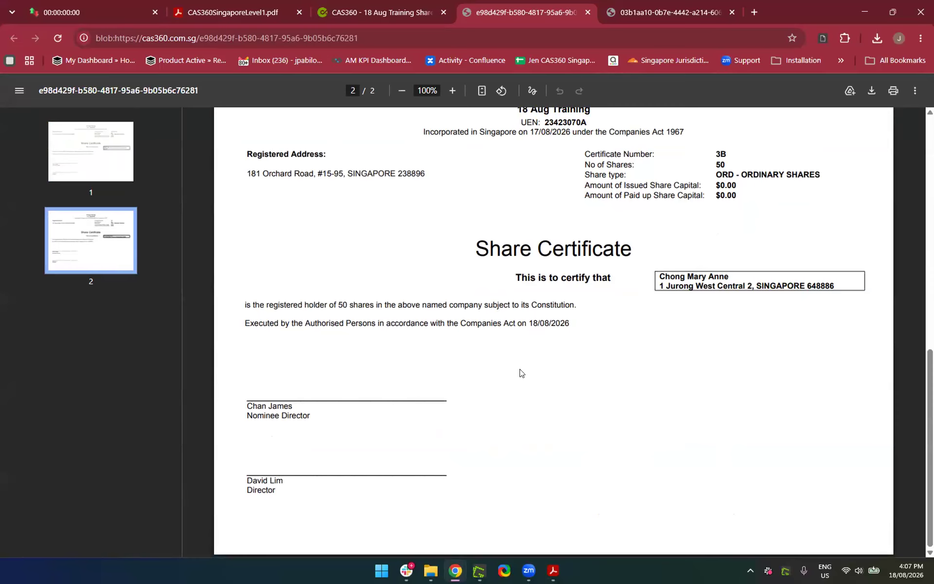
pyautogui.scroll(4, 520, 372)
pyautogui.scroll(-4, 519, 373)
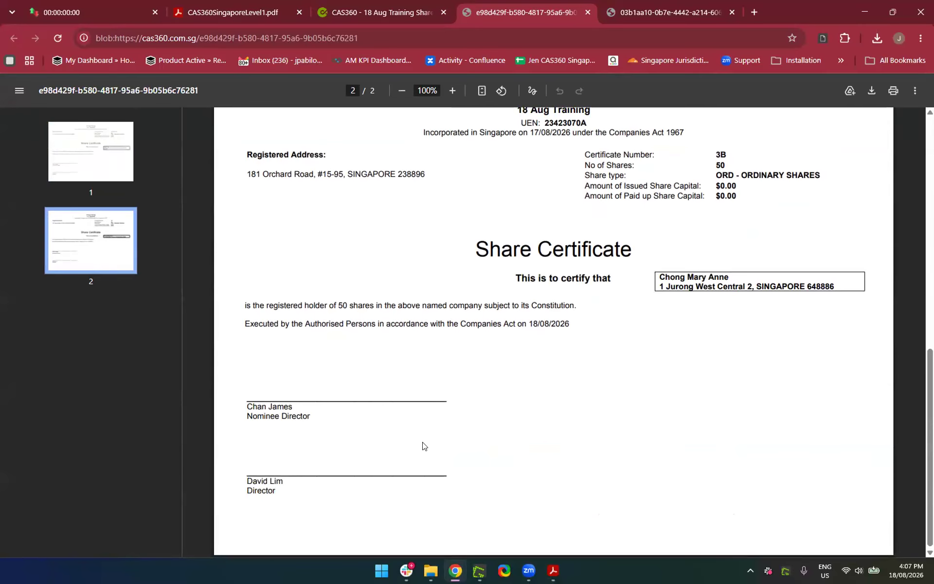
pyautogui.scroll(5, 430, 369)
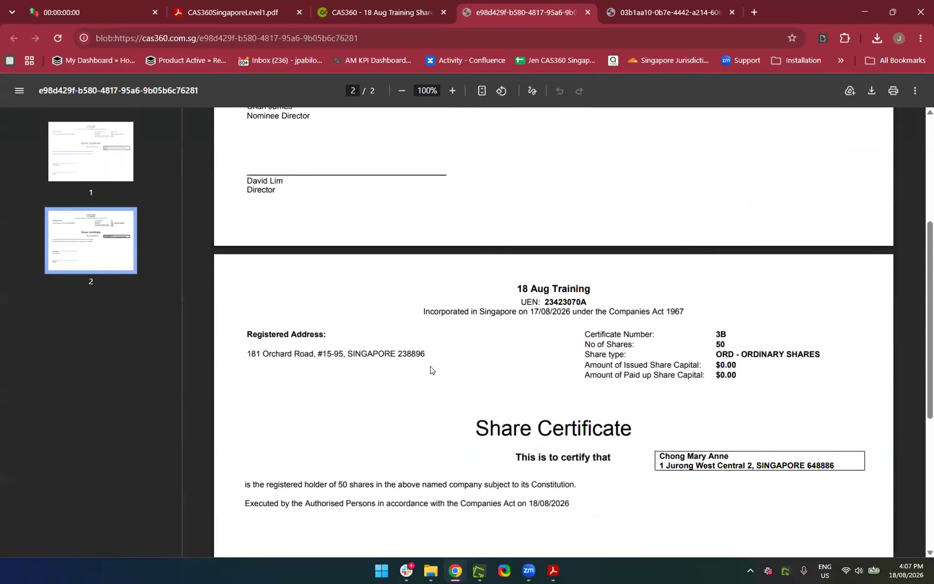
pyautogui.scroll(2, 431, 369)
pyautogui.scroll(2, 430, 369)
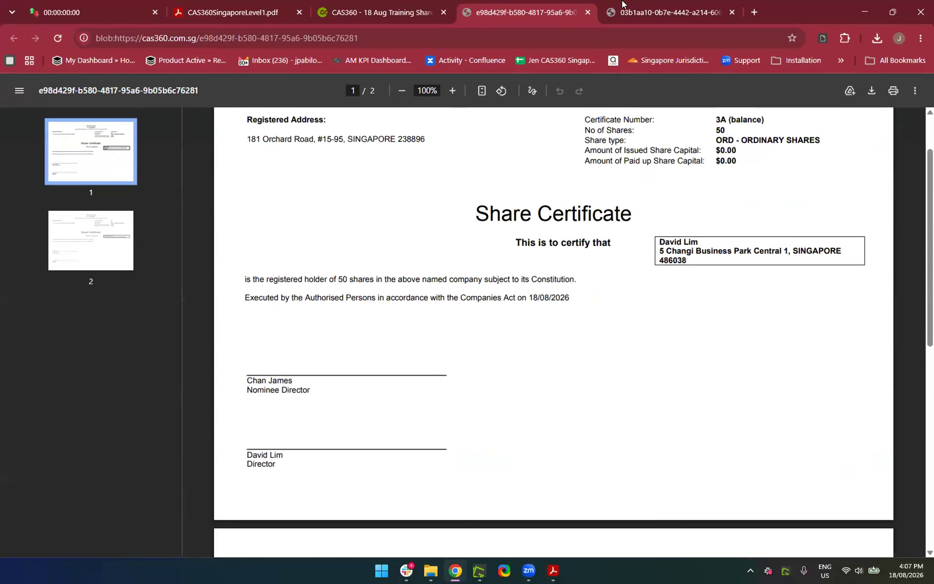
pyautogui.click(588, 12)
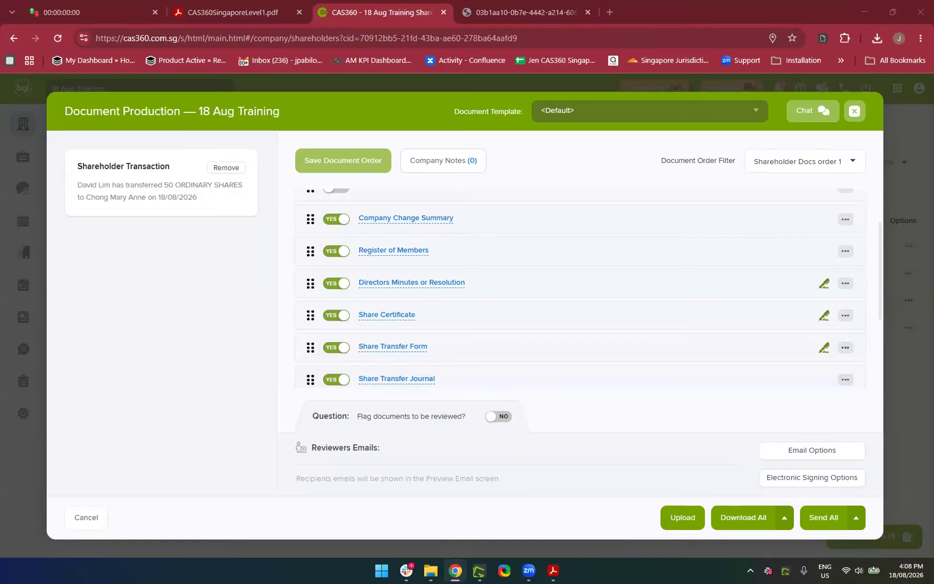
# Choose Download All and Set-up automatic document reminders, bringing up the Notice of EGM settings
pyautogui.scroll(2, 566, 305)
pyautogui.scroll(-5, 566, 305)
pyautogui.scroll(5, 566, 305)
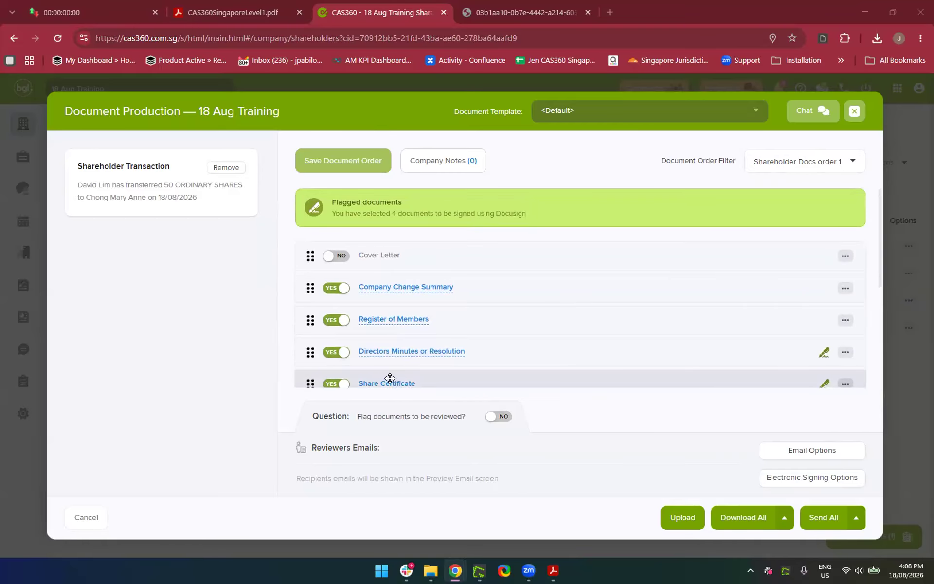
pyautogui.scroll(-5, 492, 354)
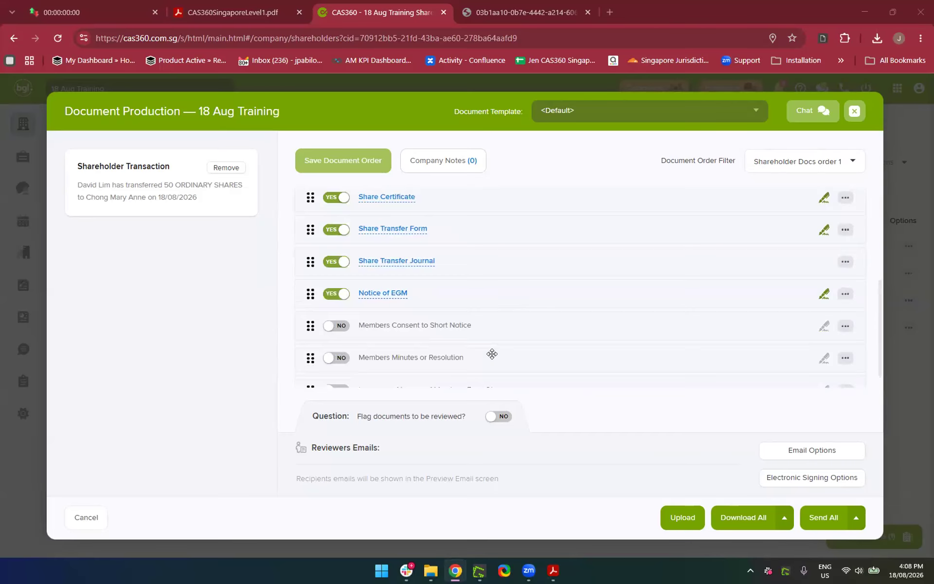
pyautogui.scroll(-1, 492, 354)
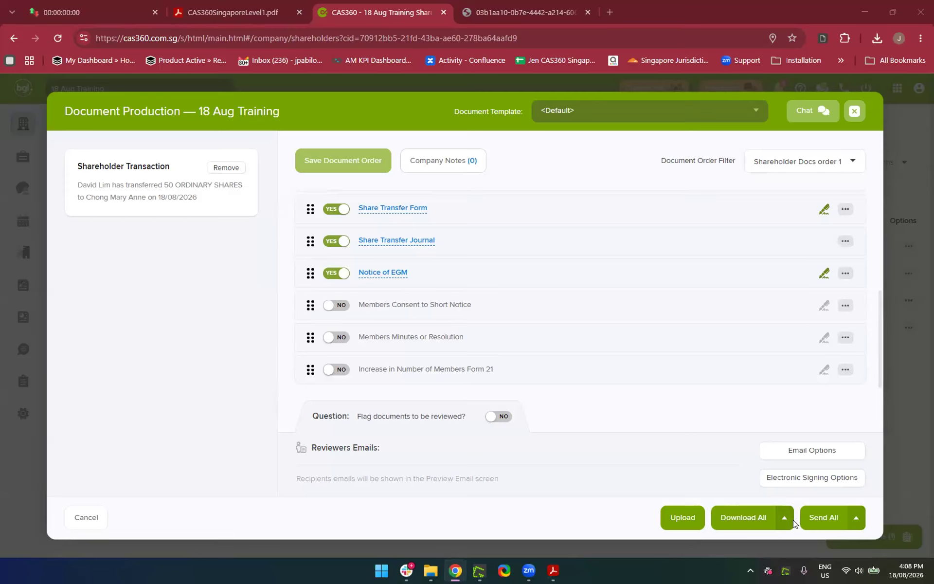
pyautogui.scroll(3, 794, 526)
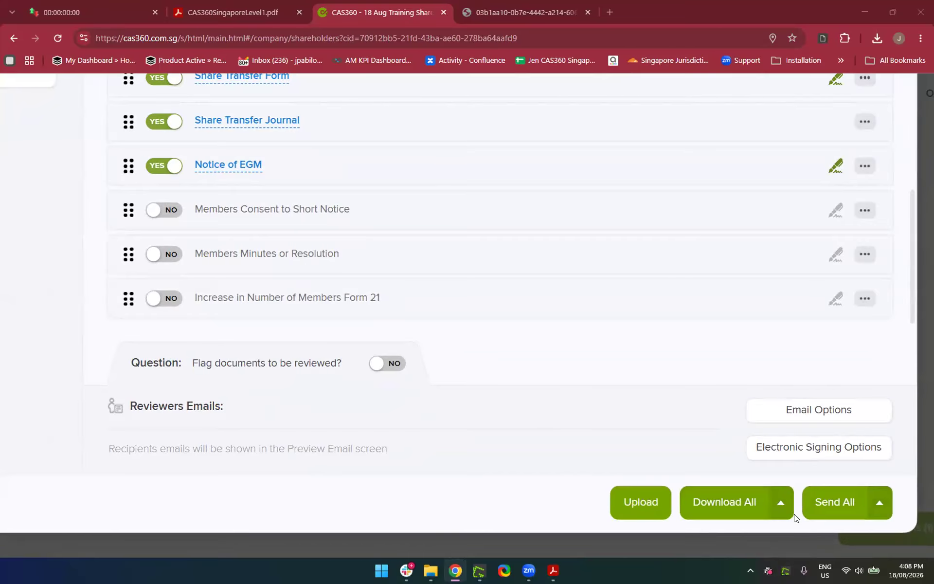
pyautogui.click(782, 503)
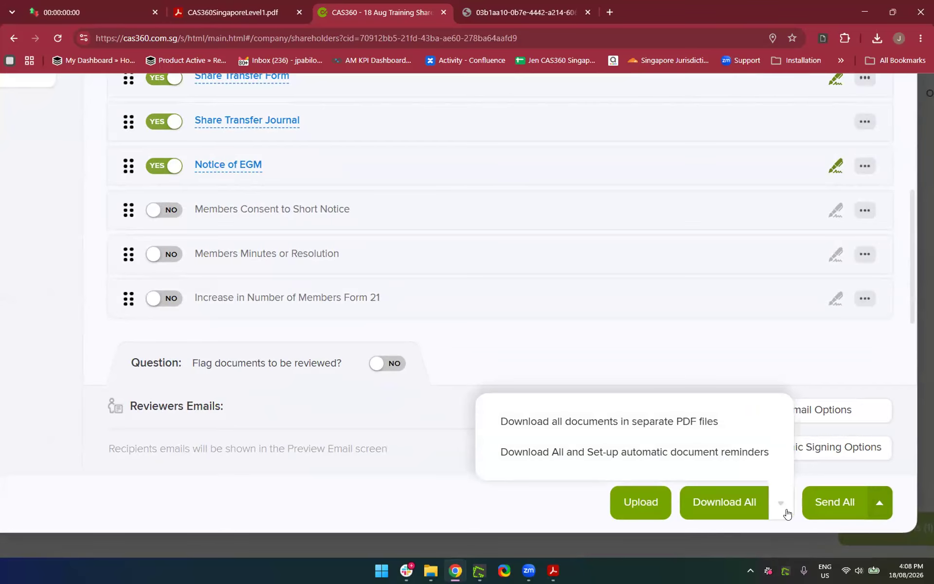
pyautogui.click(557, 454)
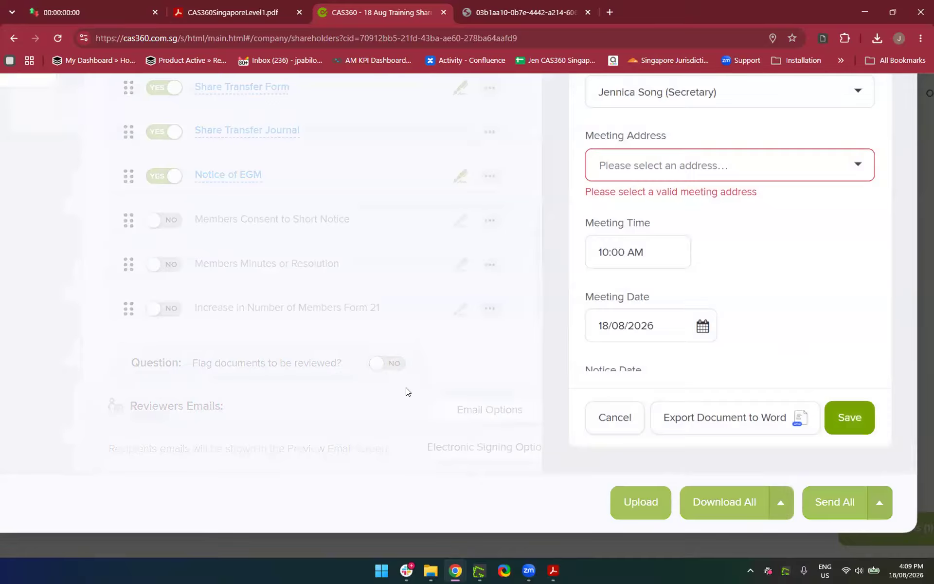
# Set the Notice of EGM meeting address to 101 Cecil Street
pyautogui.click(714, 264)
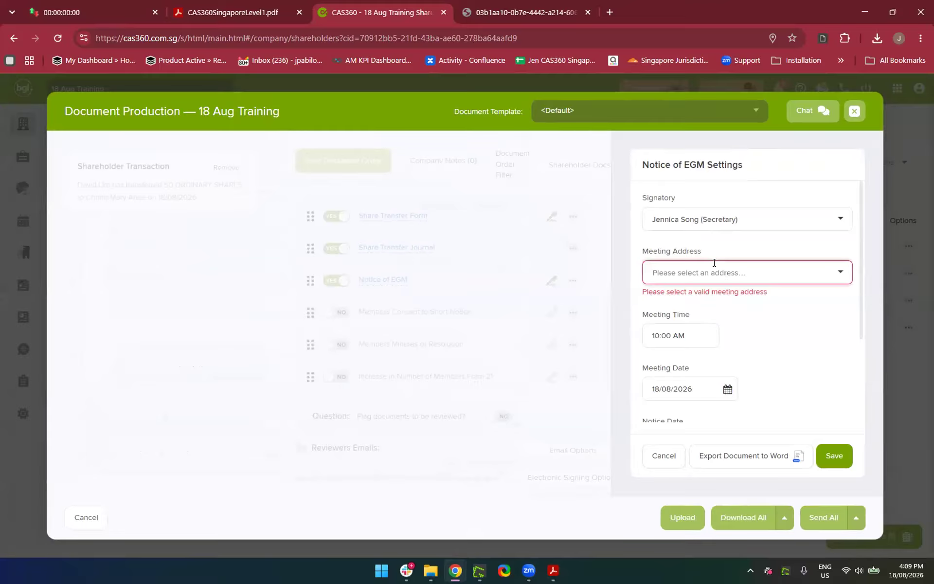
pyautogui.write('101')
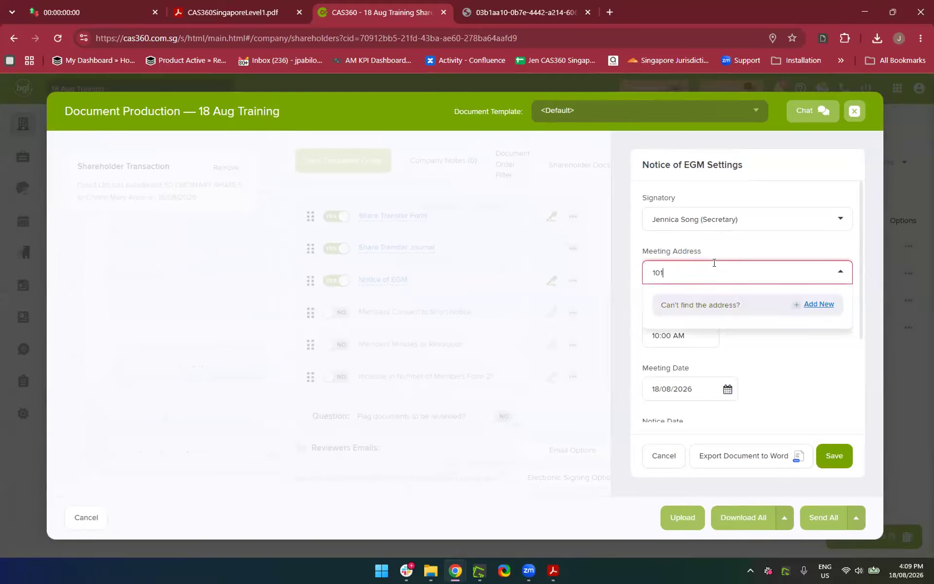
pyautogui.click(678, 333)
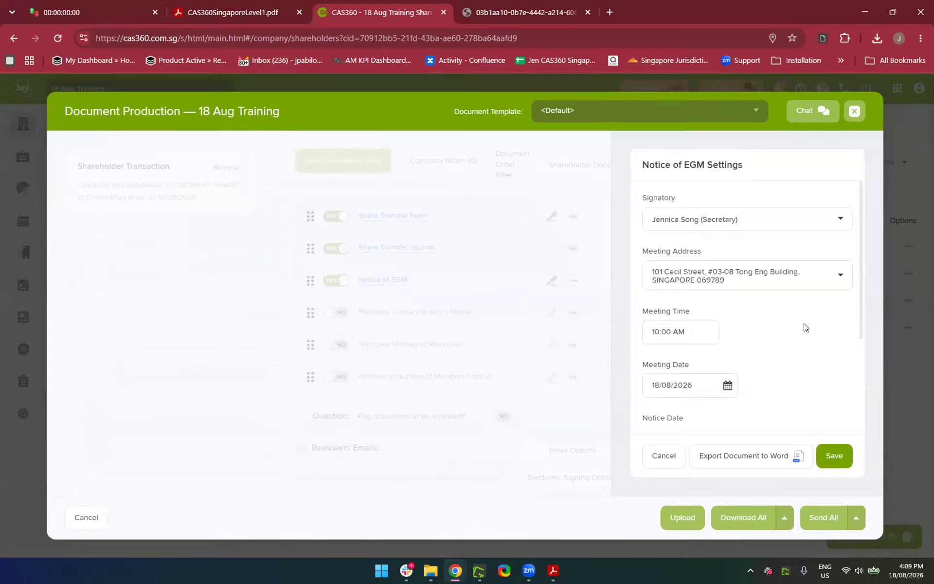
pyautogui.scroll(-3, 805, 326)
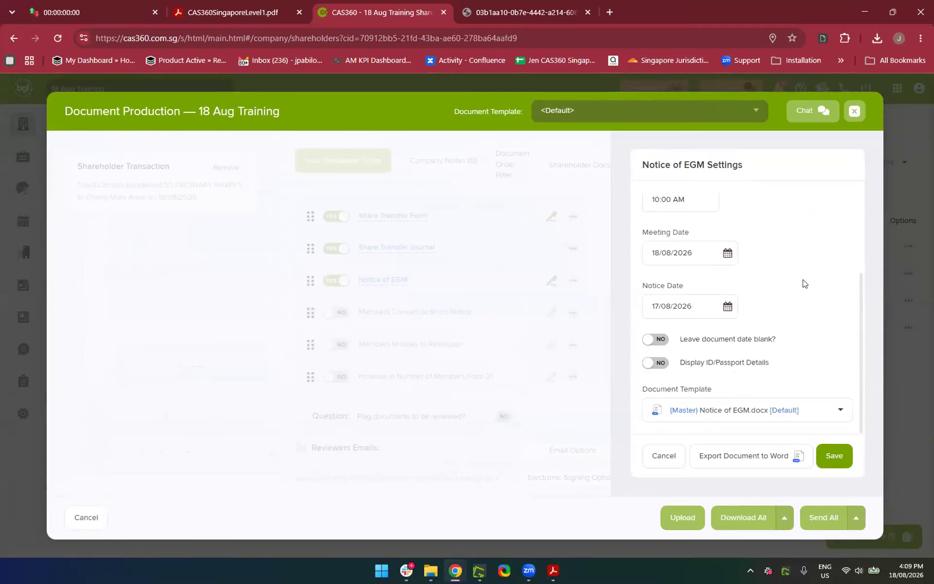
pyautogui.scroll(3, 784, 335)
pyautogui.scroll(-3, 784, 335)
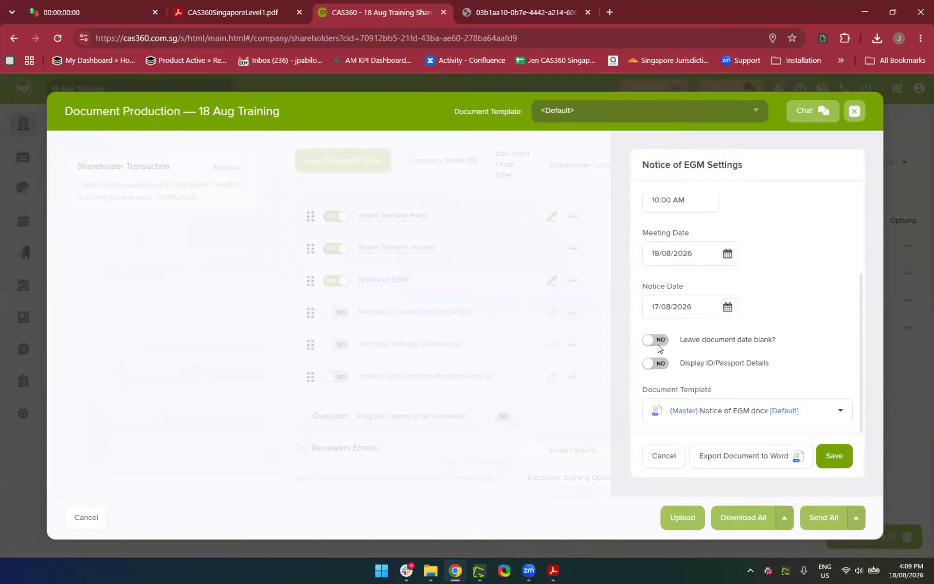
# Turn Display ID/Passport Details to YES, keep the meeting dates, and save the settings
pyautogui.click(657, 343)
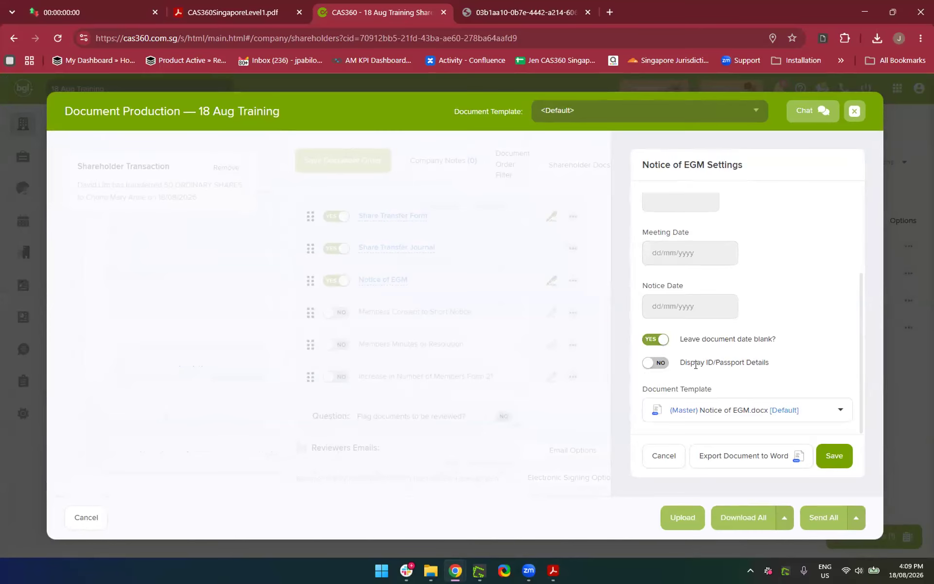
pyautogui.click(659, 369)
pyautogui.scroll(3, 811, 387)
pyautogui.scroll(-3, 812, 387)
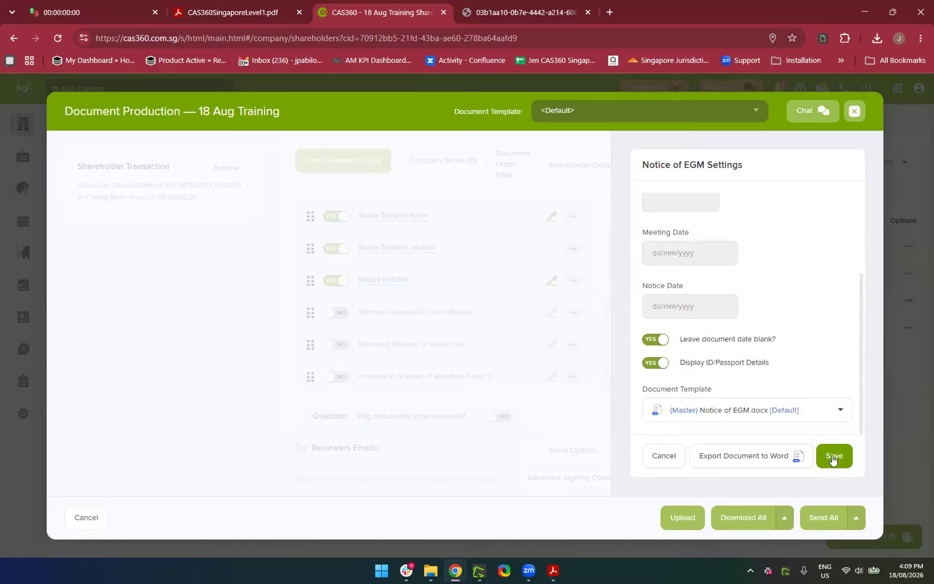
pyautogui.click(651, 342)
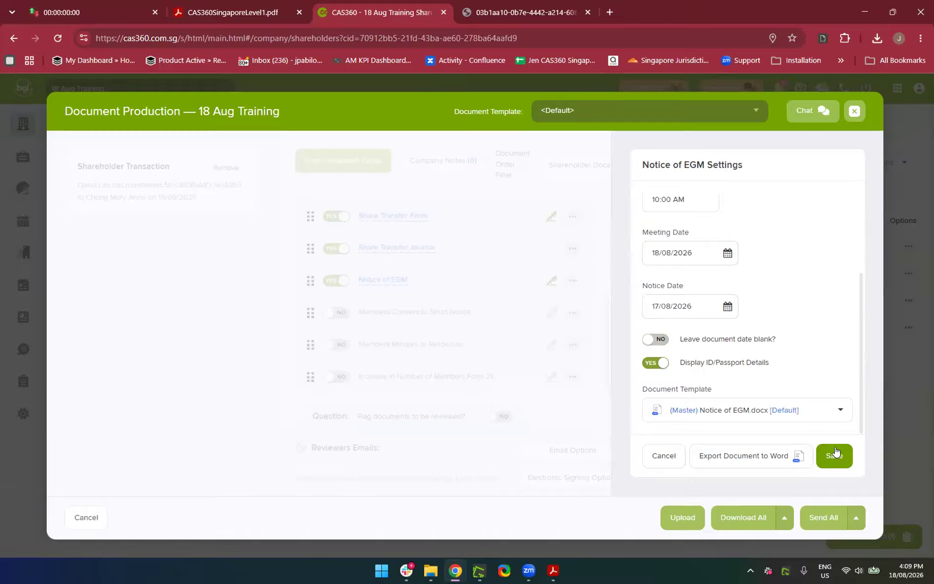
pyautogui.click(835, 453)
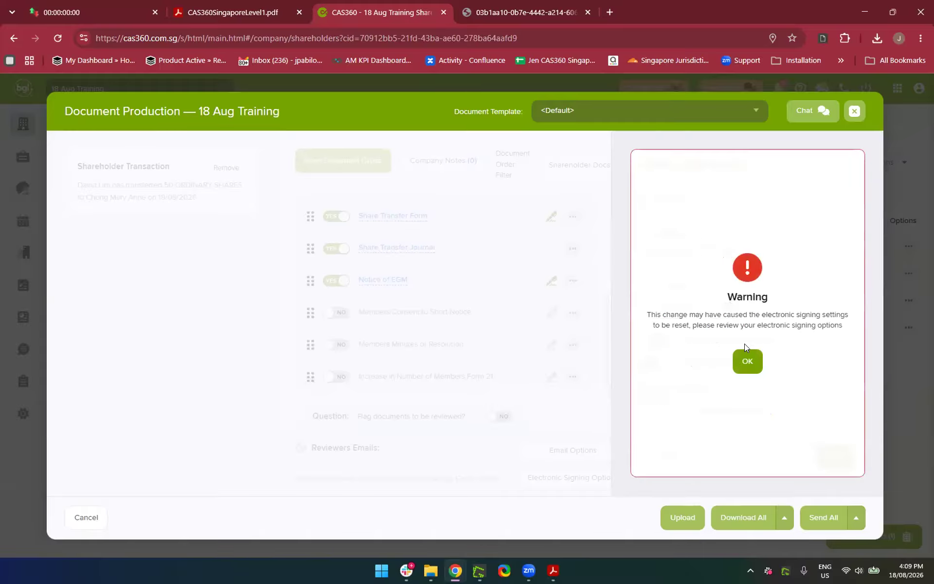
pyautogui.click(746, 362)
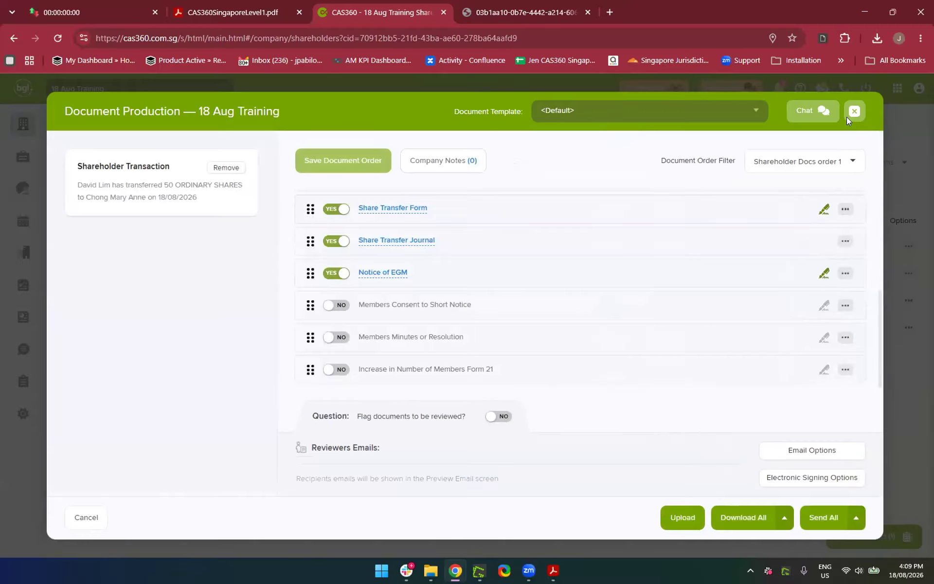
pyautogui.click(847, 274)
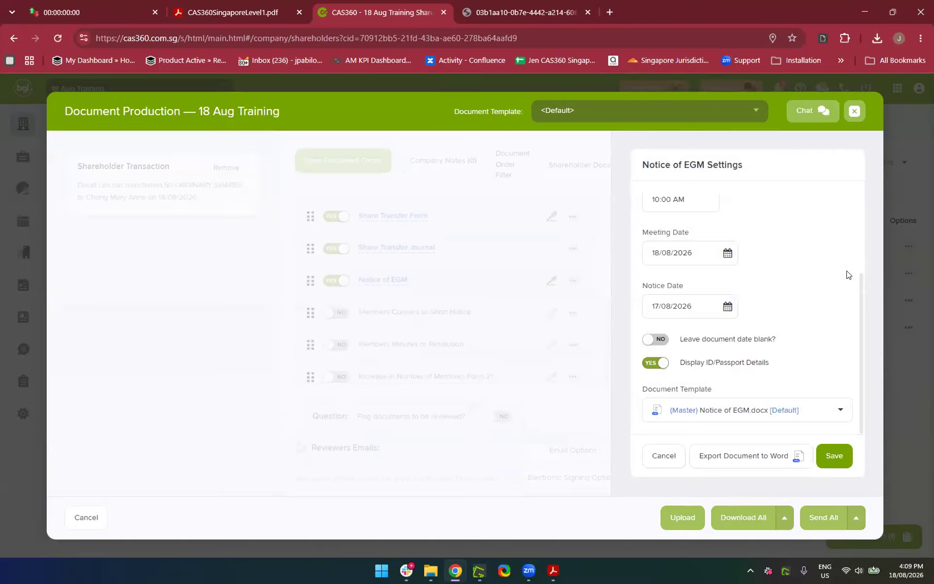
pyautogui.click(674, 454)
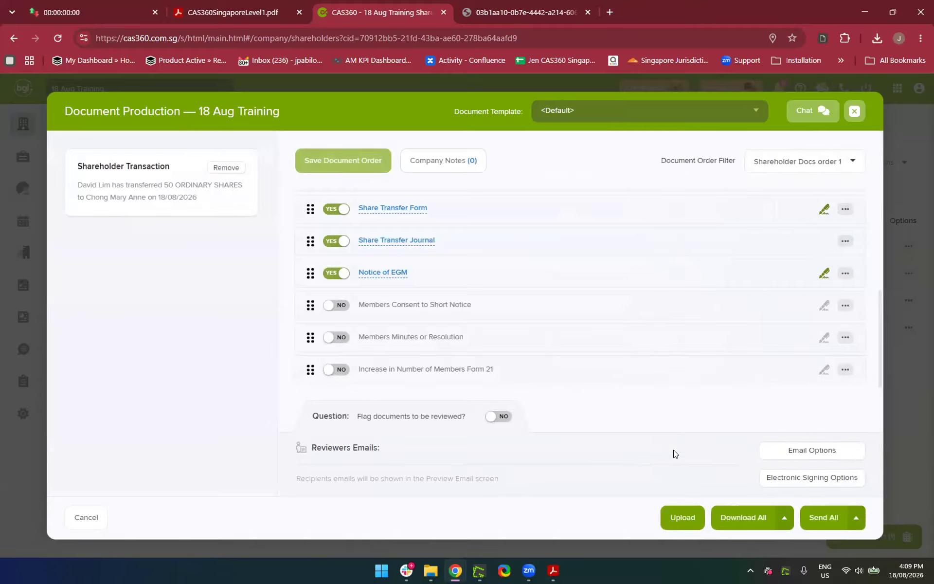
# Recheck the Share Transfer Journal and Notice of EGM settings, then Download All with automatic reminders
pyautogui.click(845, 242)
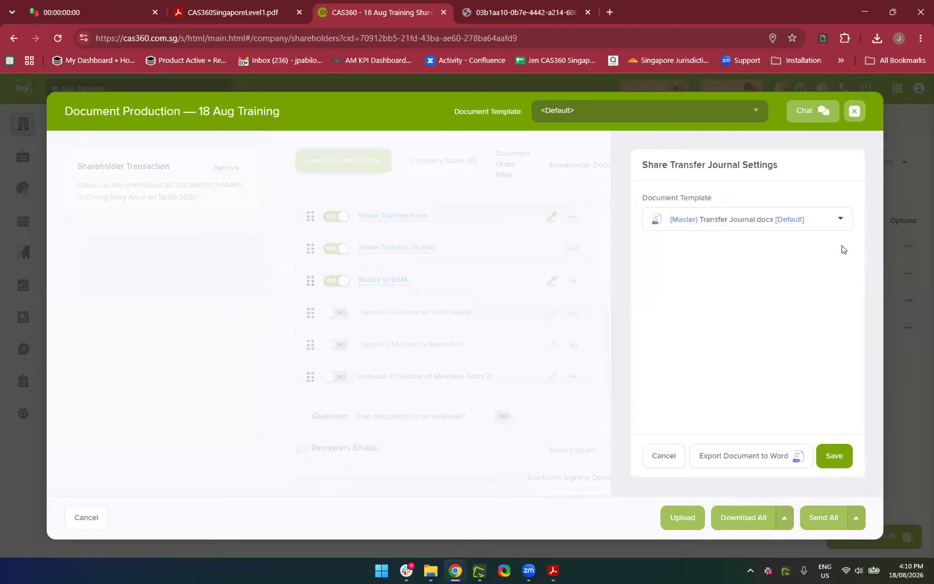
pyautogui.click(665, 465)
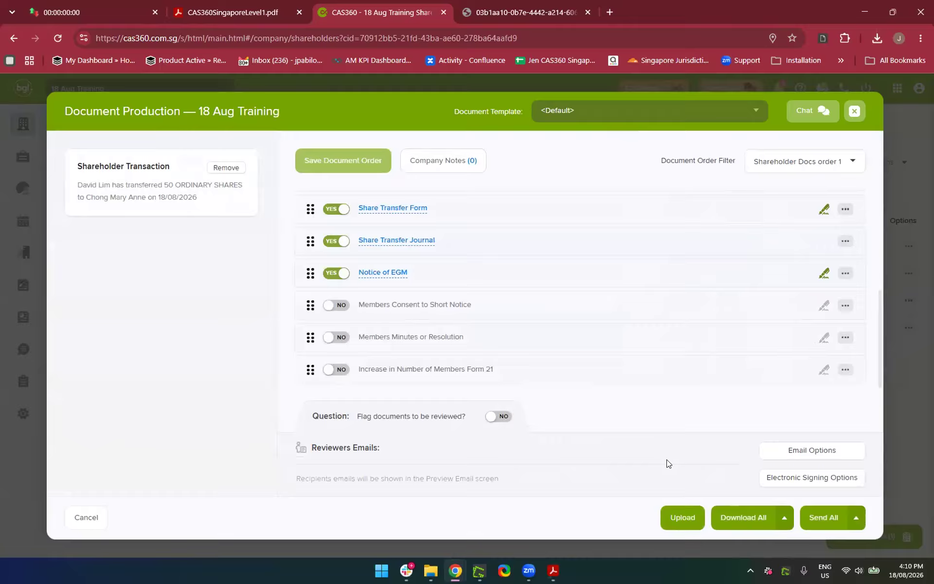
pyautogui.click(846, 274)
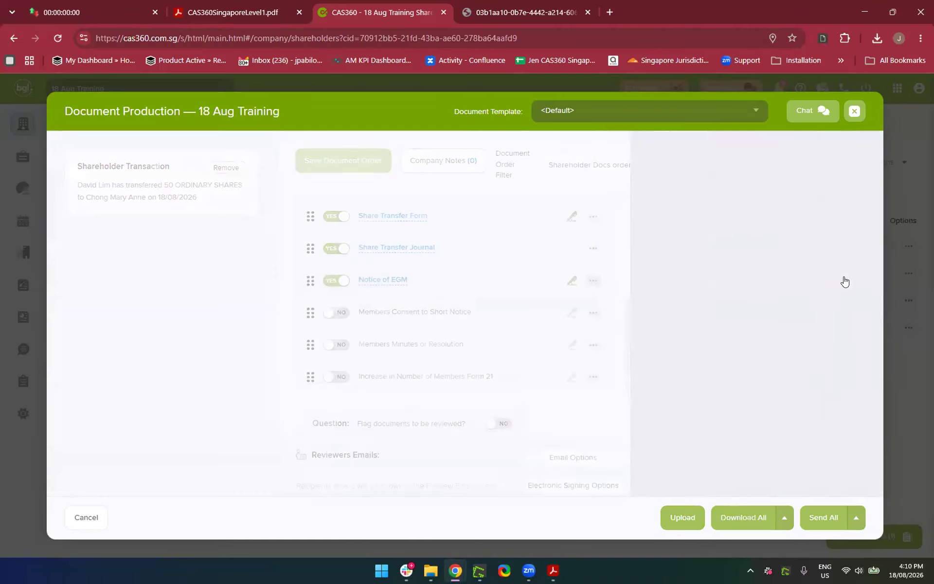
pyautogui.scroll(-3, 734, 372)
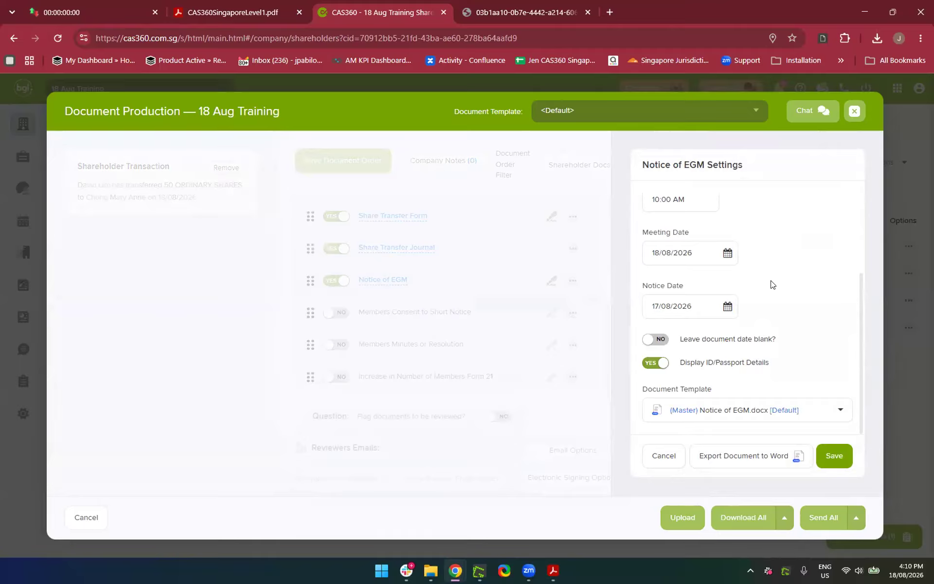
pyautogui.click(670, 460)
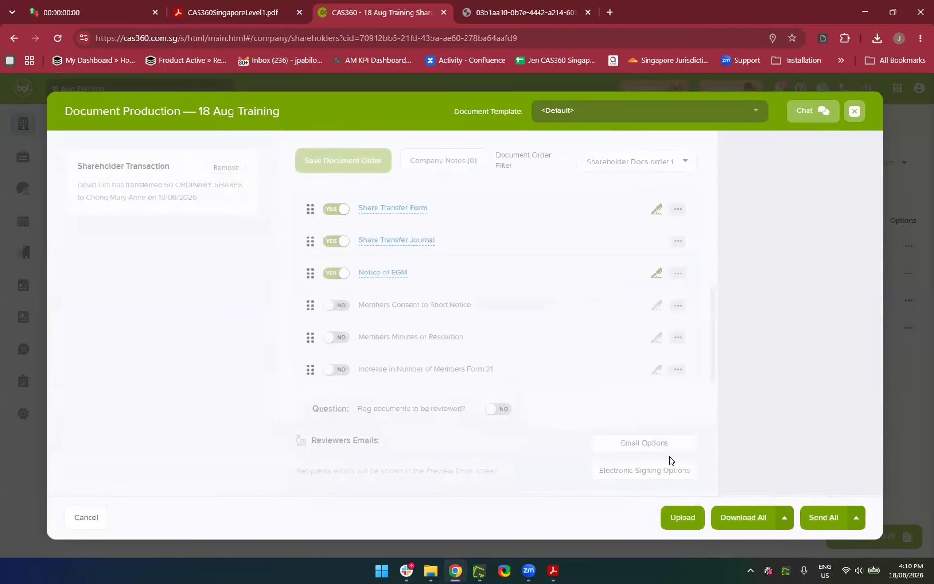
pyautogui.click(782, 529)
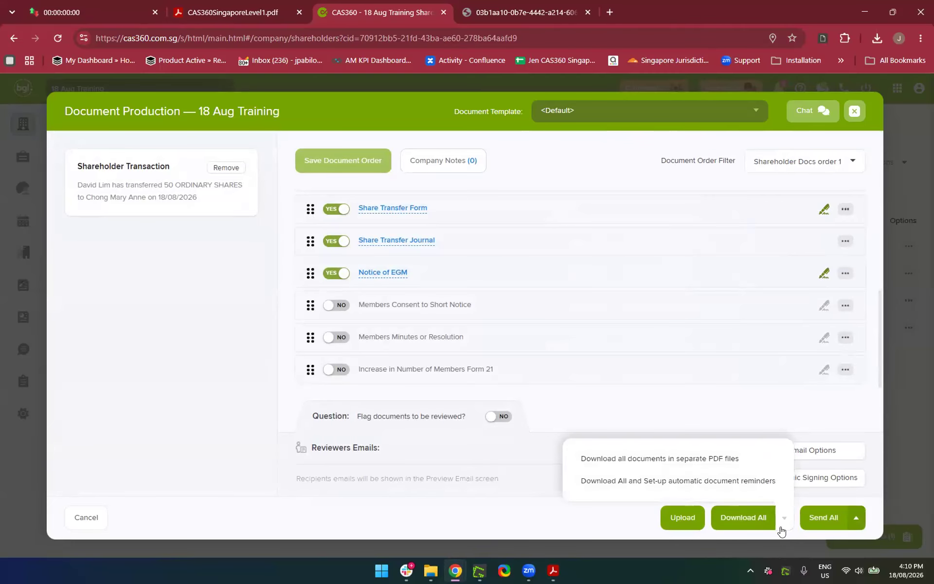
pyautogui.click(615, 481)
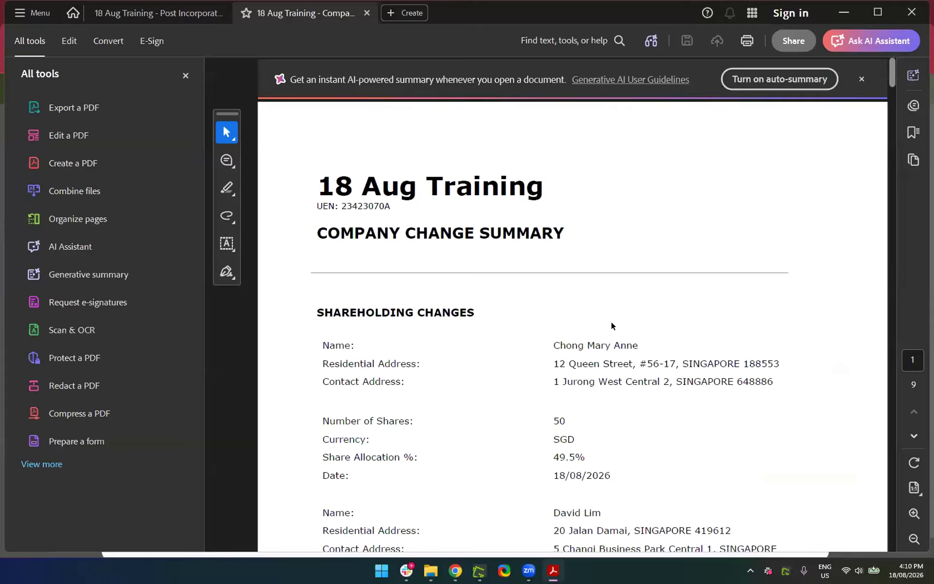
# Scroll through the share transfer, journal and signature pages 7–9, then close Acrobat
pyautogui.scroll(-3, 519, 398)
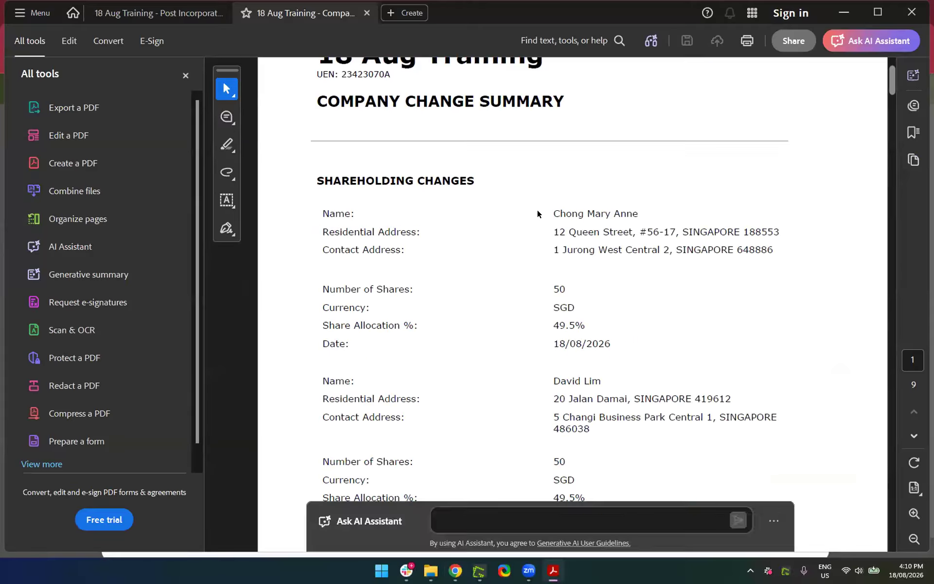
pyautogui.scroll(-5, 537, 209)
pyautogui.scroll(-5, 537, 210)
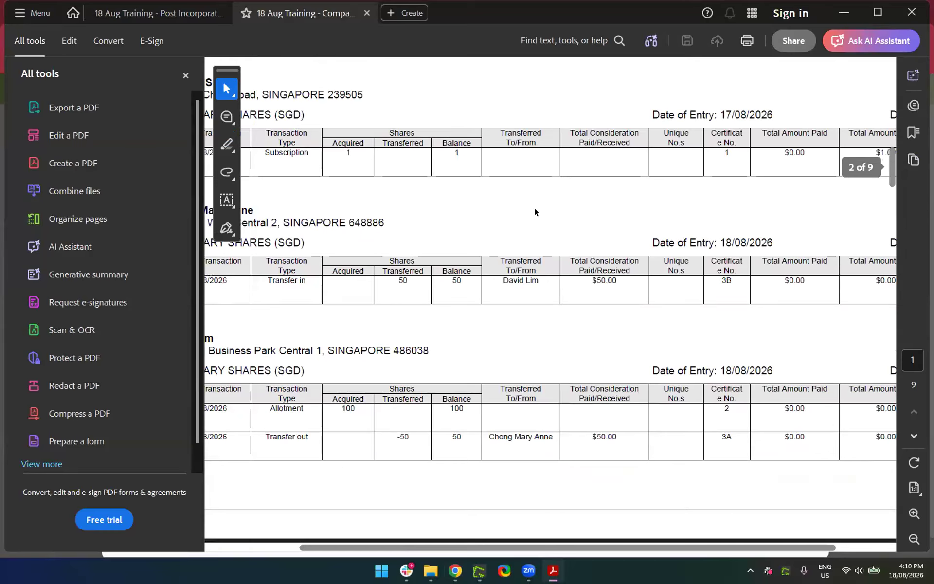
pyautogui.hscroll(-5, 345, 222)
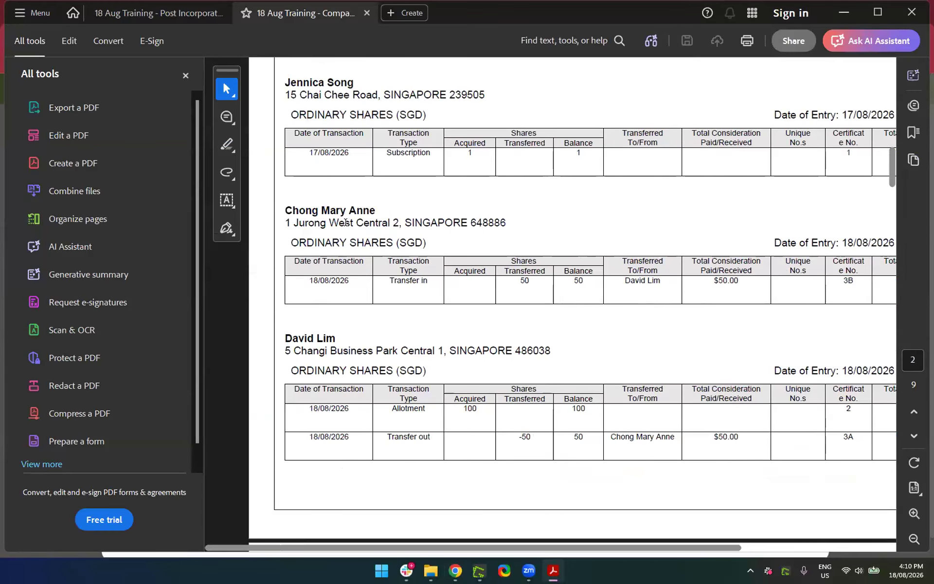
pyautogui.scroll(2, 345, 222)
pyautogui.scroll(-15, 346, 224)
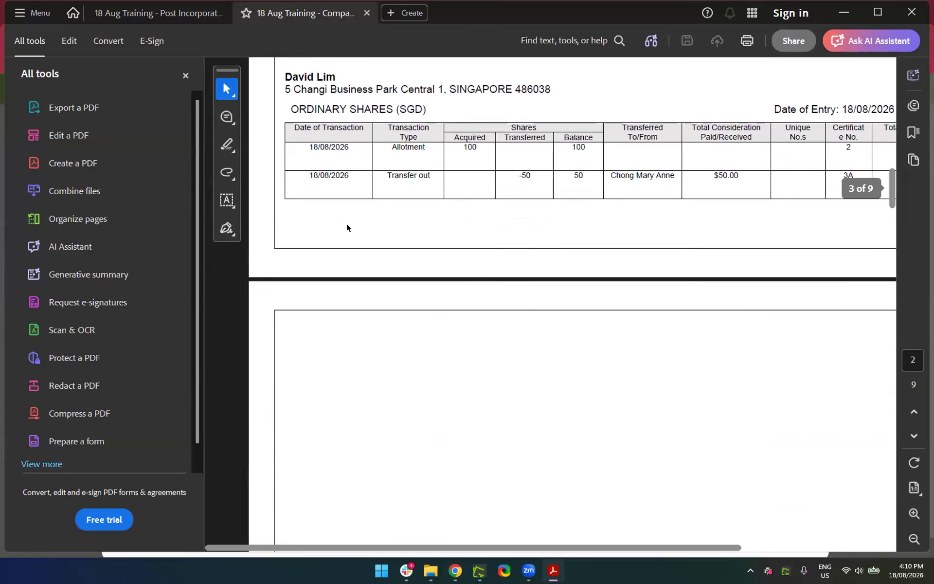
pyautogui.scroll(-5, 347, 227)
pyautogui.scroll(-3, 555, 309)
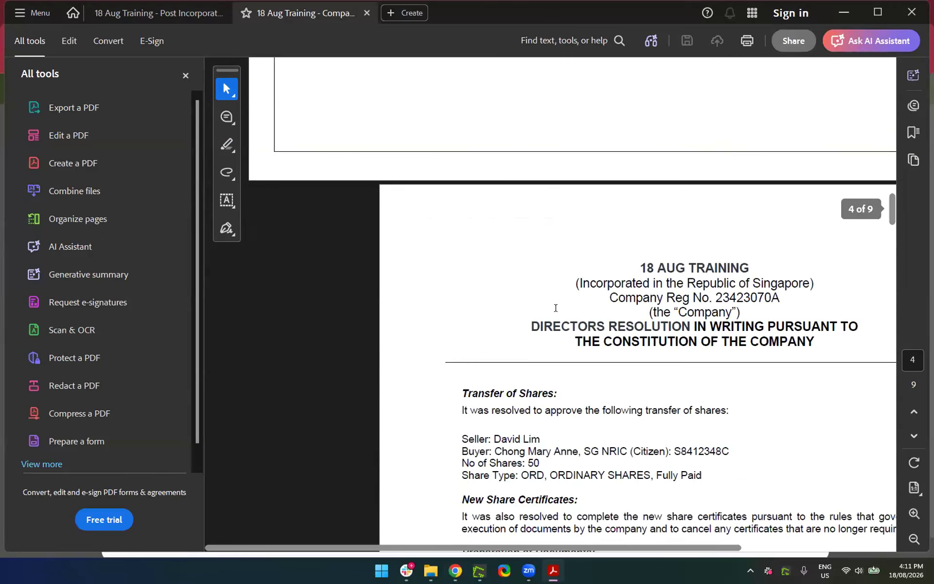
pyautogui.scroll(-5, 563, 366)
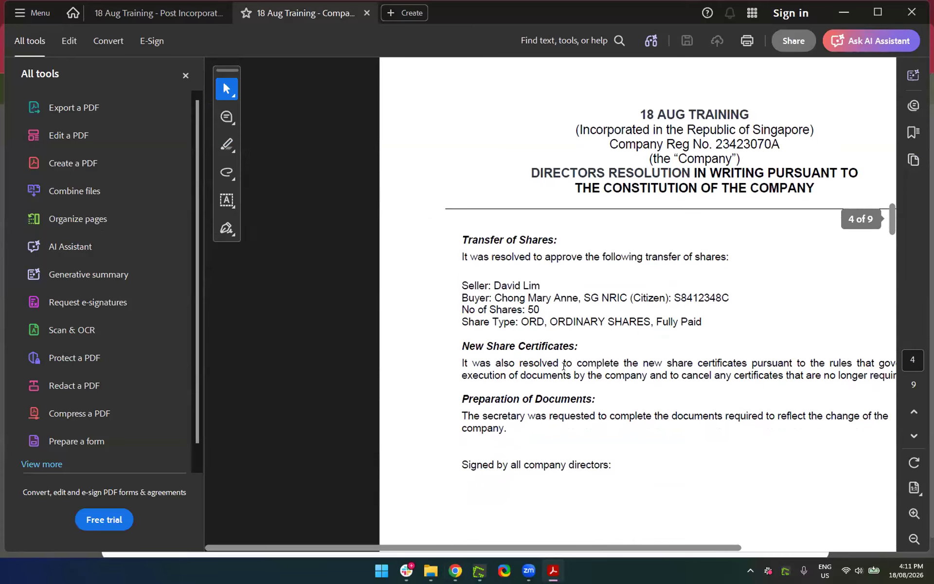
pyautogui.scroll(2, 564, 368)
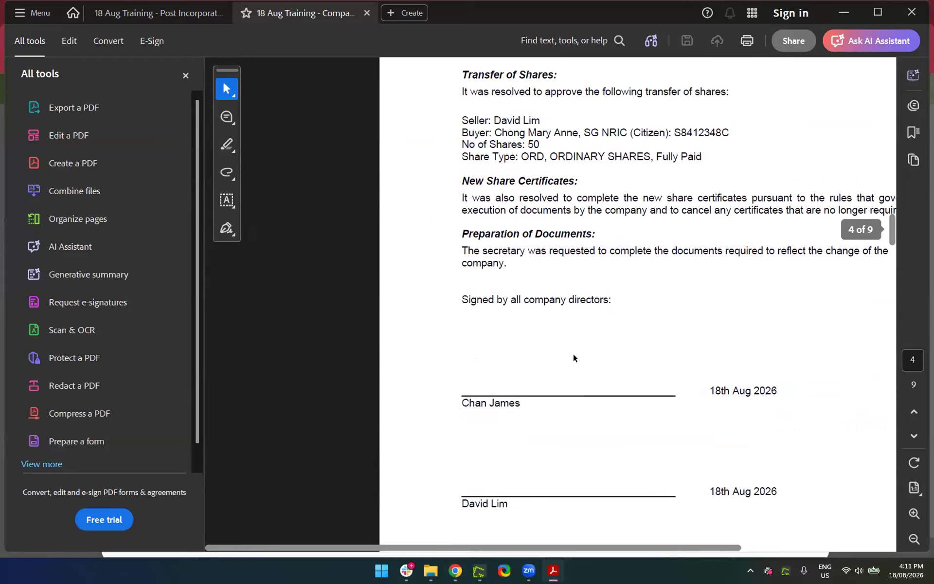
pyautogui.scroll(-15, 609, 321)
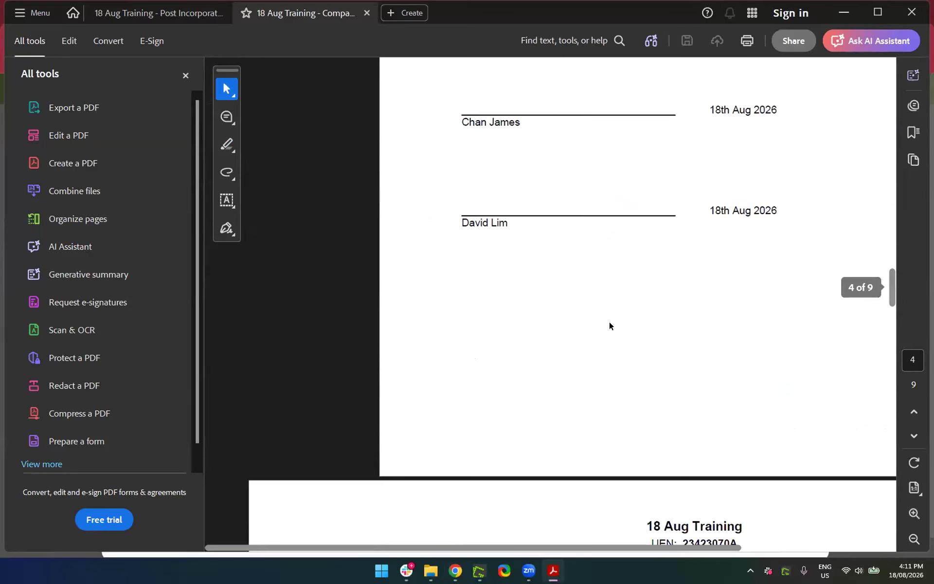
pyautogui.hscroll(5, 704, 376)
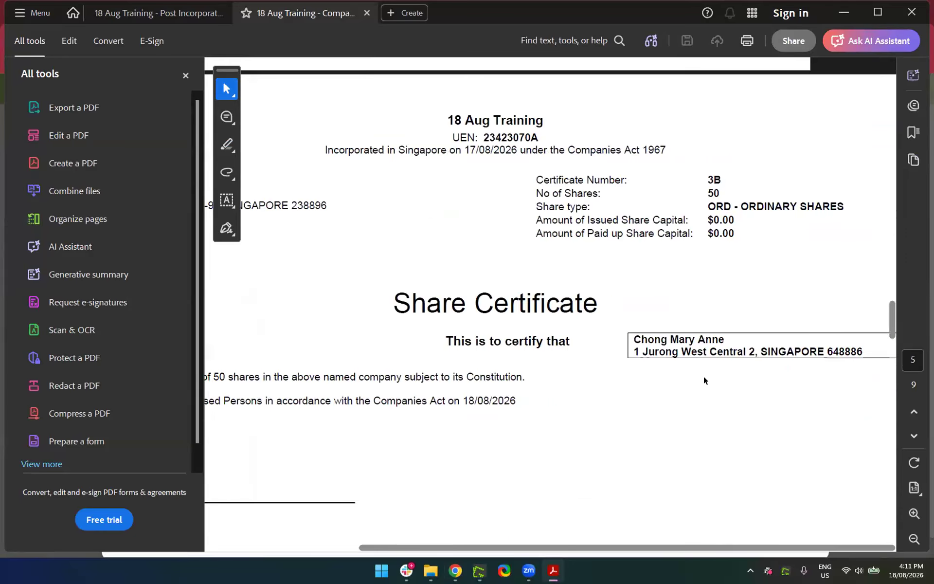
pyautogui.hscroll(-4, 703, 376)
pyautogui.scroll(-15, 701, 377)
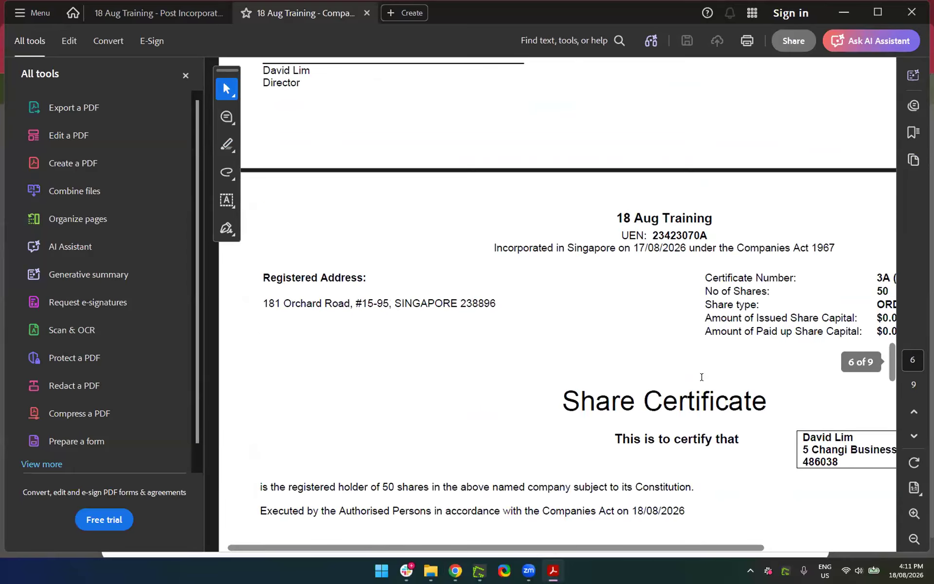
pyautogui.scroll(-10, 702, 377)
pyautogui.scroll(3, 703, 376)
pyautogui.hscroll(3, 703, 375)
pyautogui.hscroll(-1, 704, 376)
pyautogui.scroll(3, 704, 376)
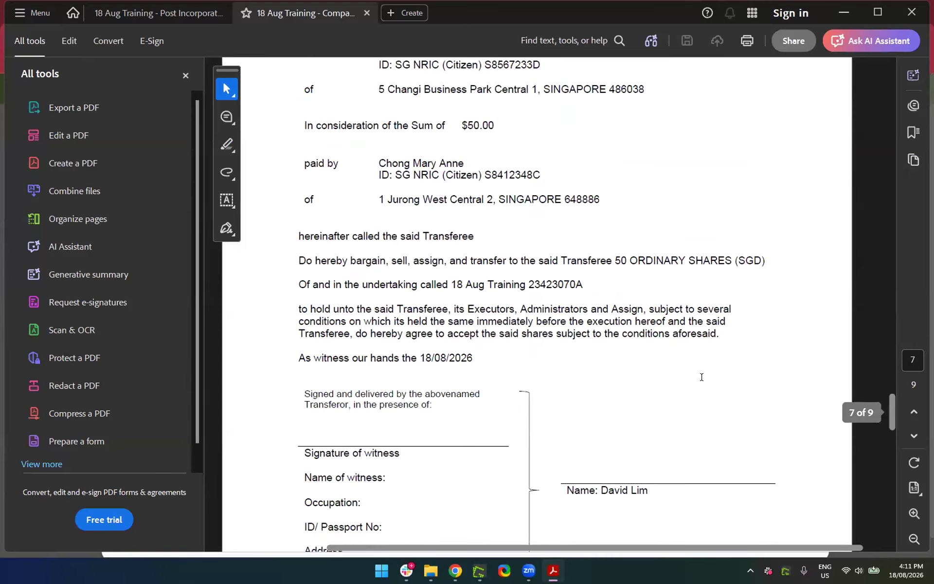
pyautogui.scroll(3, 482, 307)
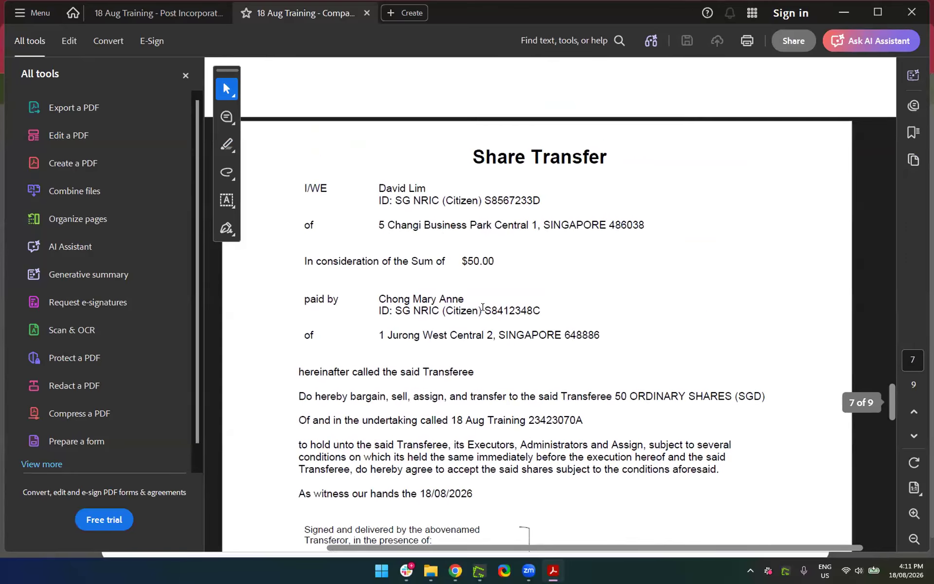
pyautogui.scroll(-6, 482, 307)
pyautogui.scroll(-15, 483, 306)
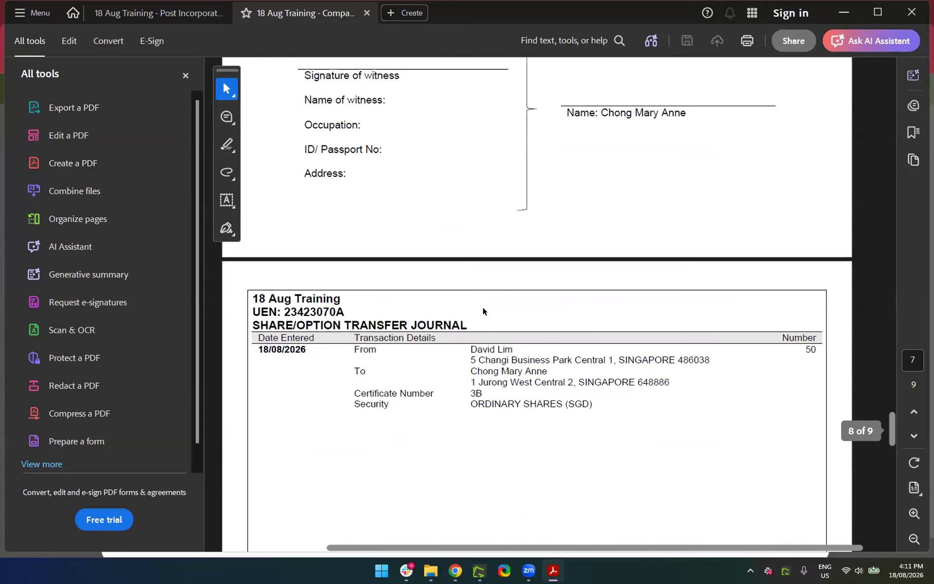
pyautogui.scroll(-15, 493, 224)
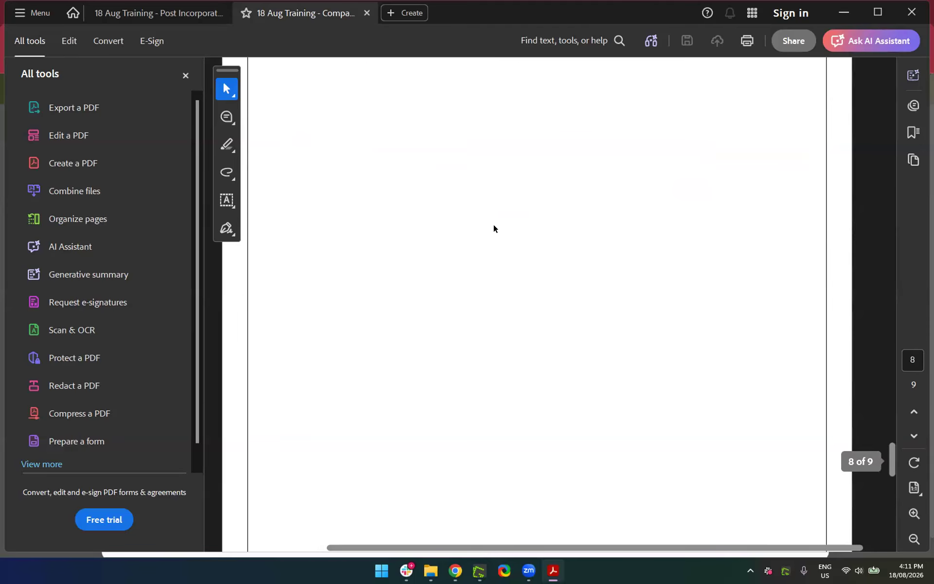
pyautogui.scroll(-10, 493, 223)
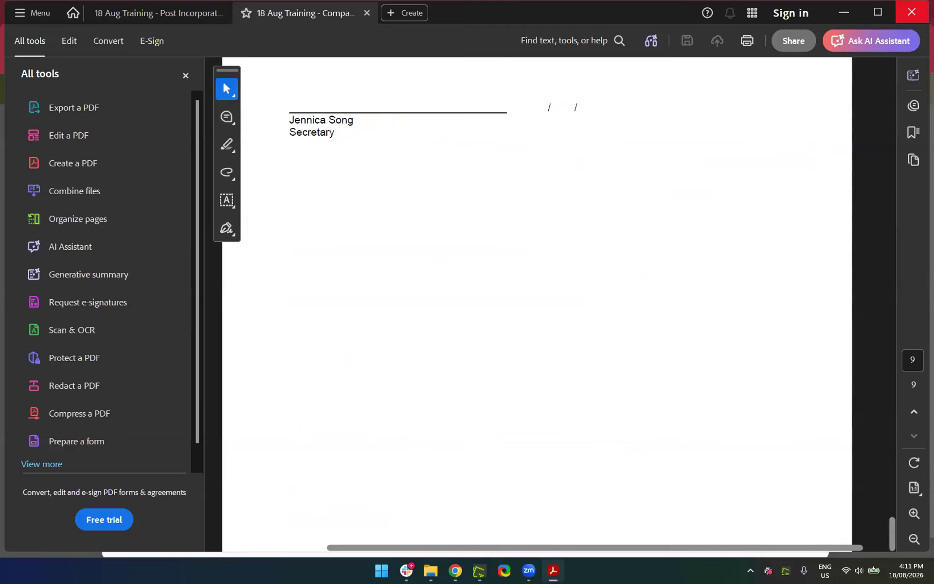
pyautogui.click(902, 22)
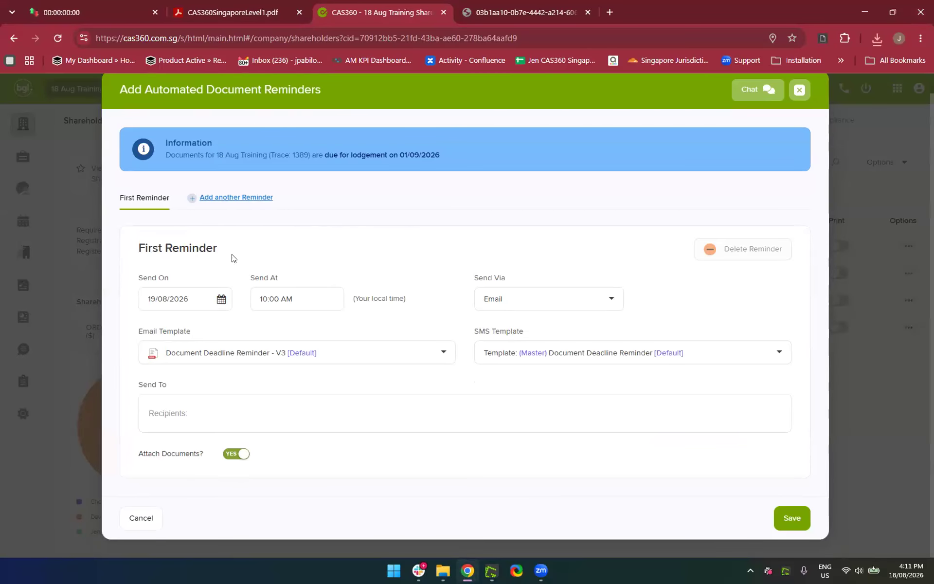
# Schedule the reminder to send on 18/08/2026 at 04:13 PM
pyautogui.click(219, 301)
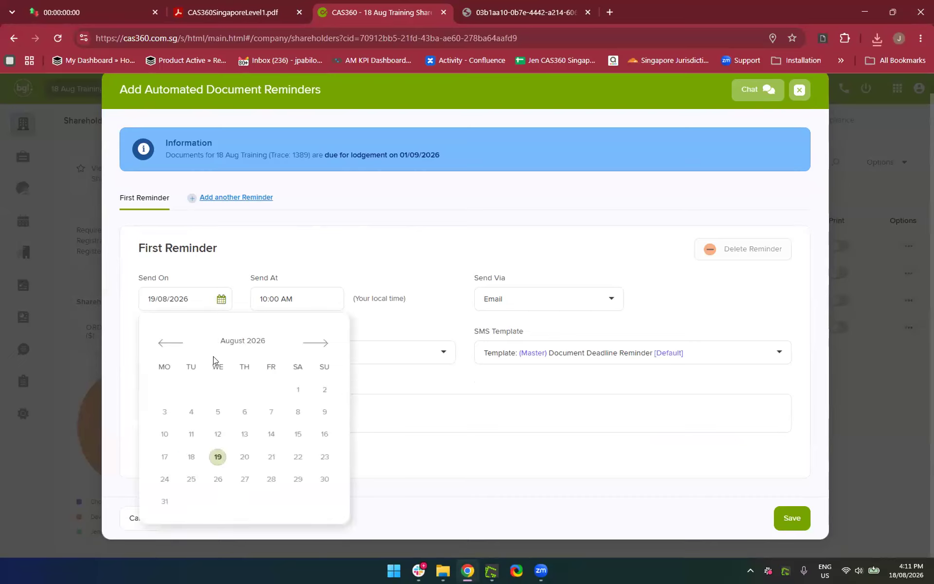
pyautogui.click(191, 465)
pyautogui.click(295, 298)
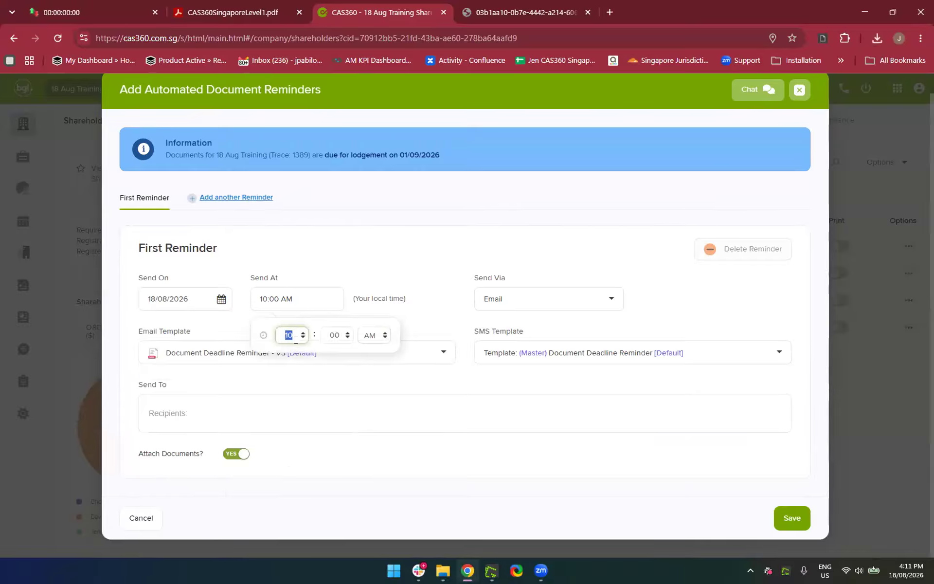
pyautogui.press('BackSpace')
pyautogui.write('04')
pyautogui.click(336, 326)
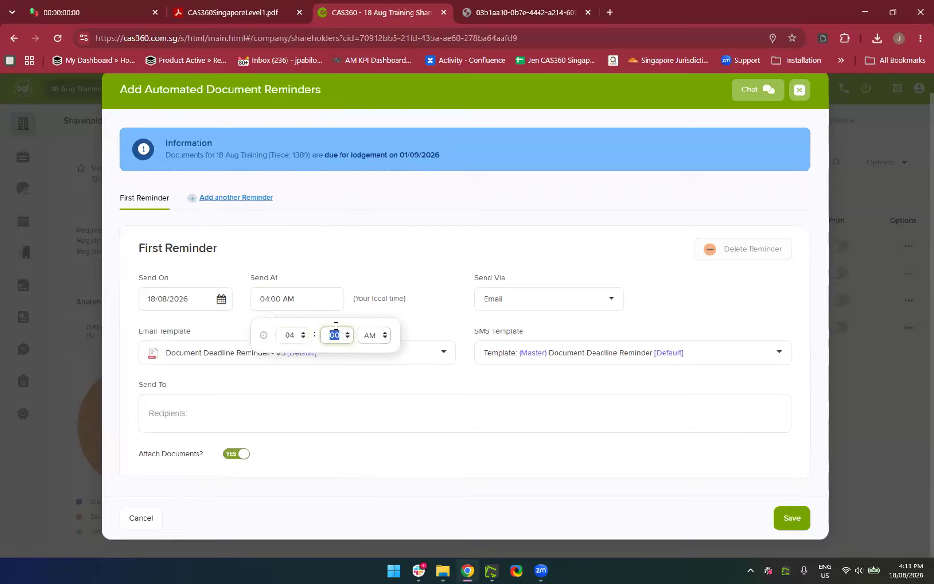
pyautogui.write('12')
pyautogui.click(369, 335)
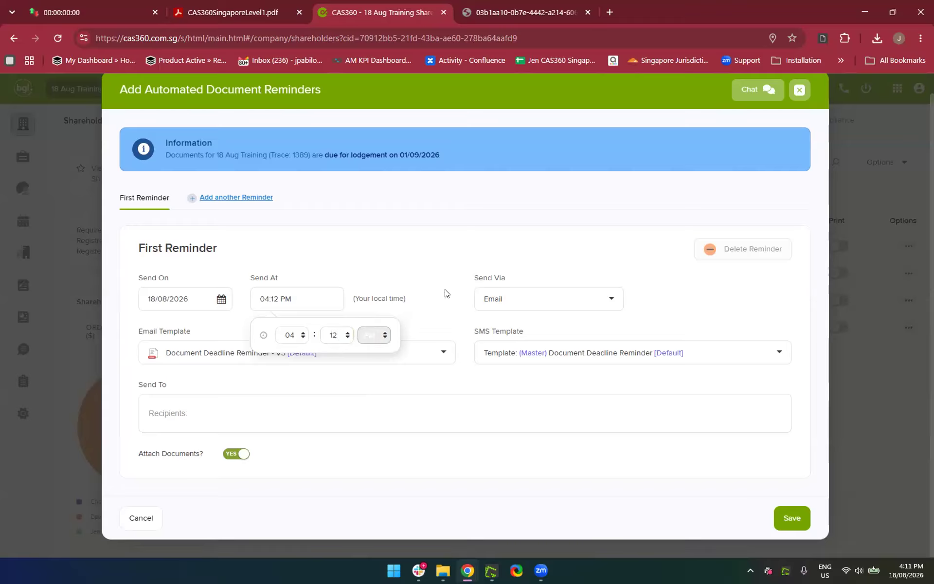
pyautogui.click(374, 501)
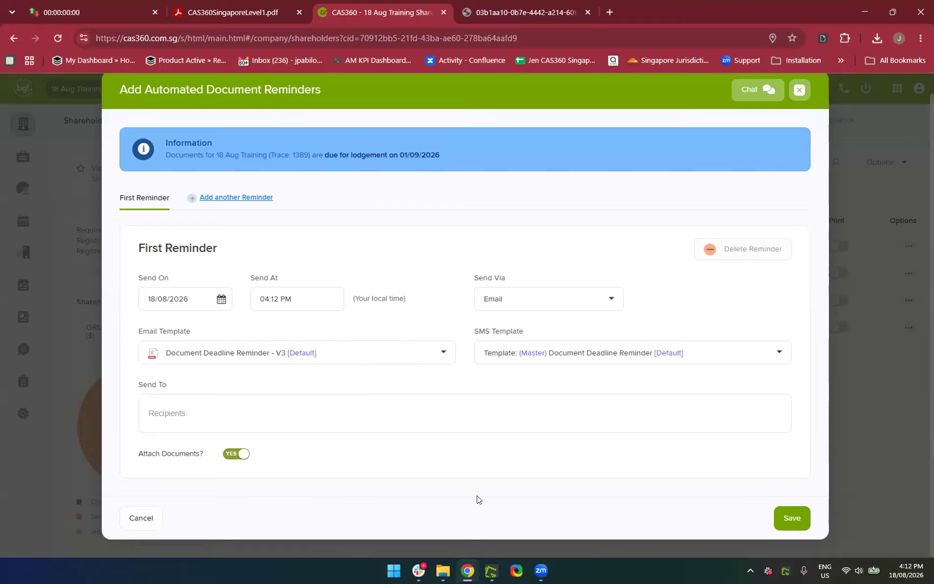
pyautogui.click(293, 300)
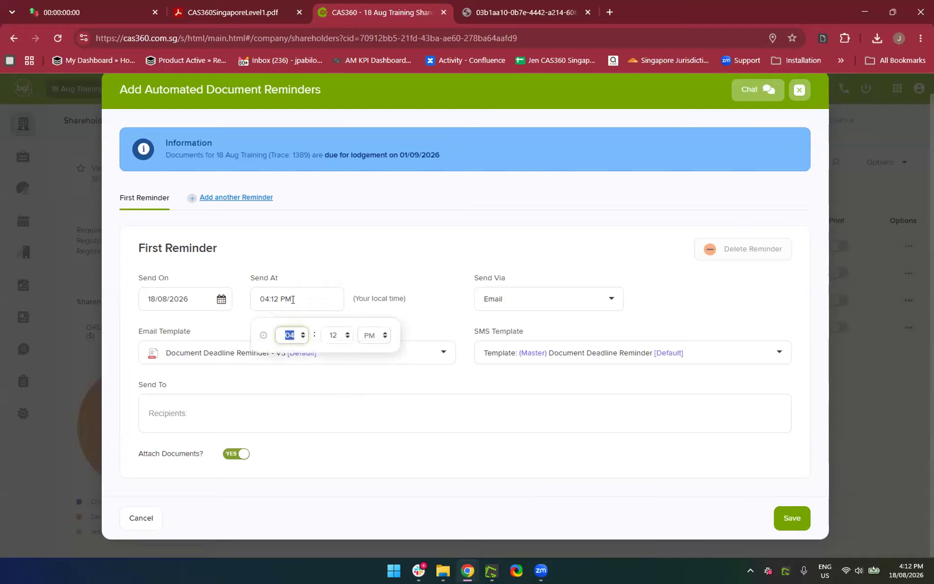
pyautogui.click(340, 328)
pyautogui.write('13')
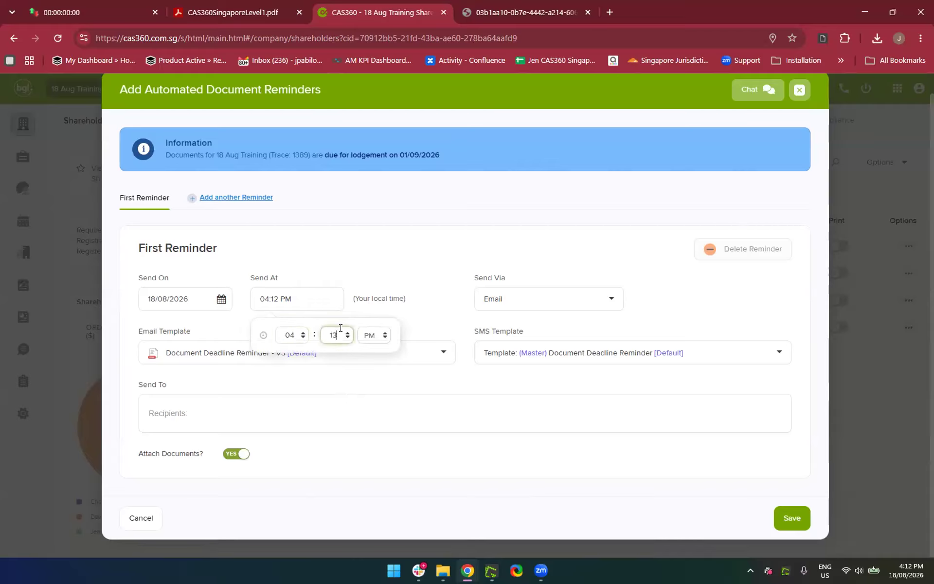
pyautogui.click(380, 463)
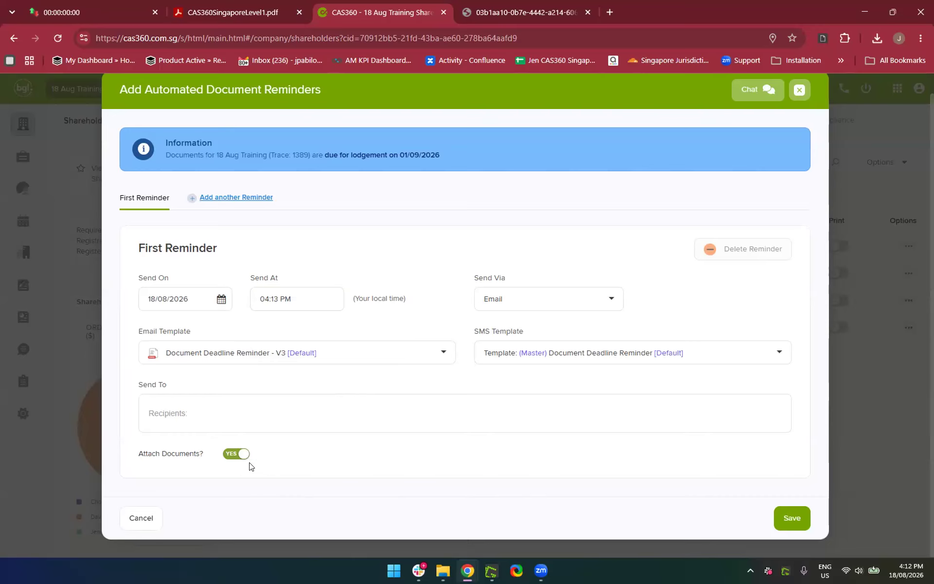
# Add the new shareholder's contact as the Send To recipient and save the reminder
pyautogui.click(189, 417)
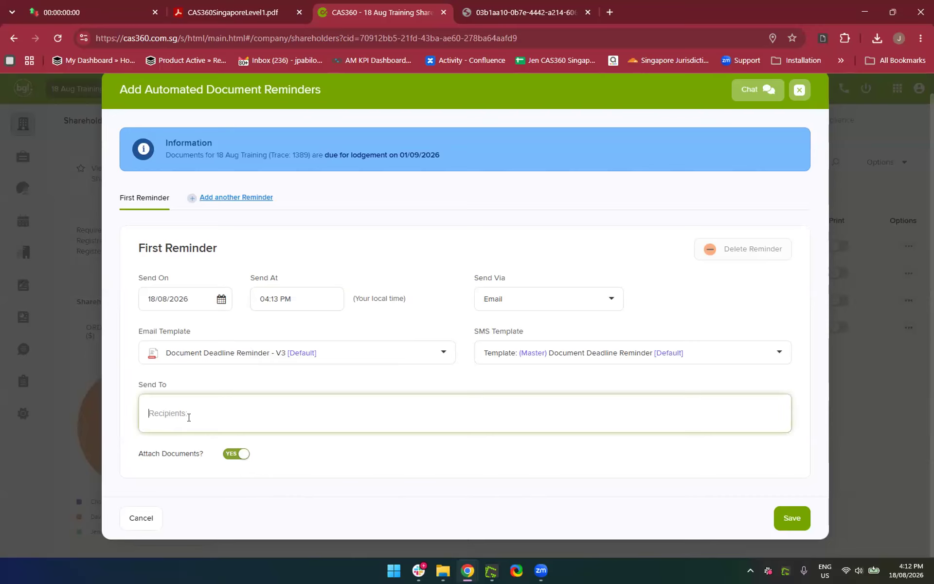
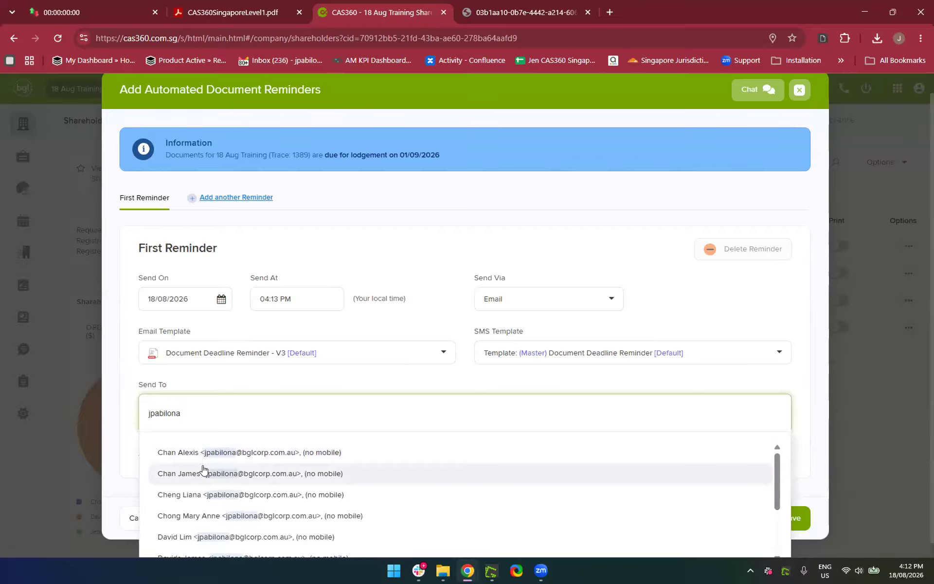
pyautogui.scroll(-2, 203, 467)
pyautogui.scroll(1, 176, 467)
pyautogui.scroll(1, 177, 467)
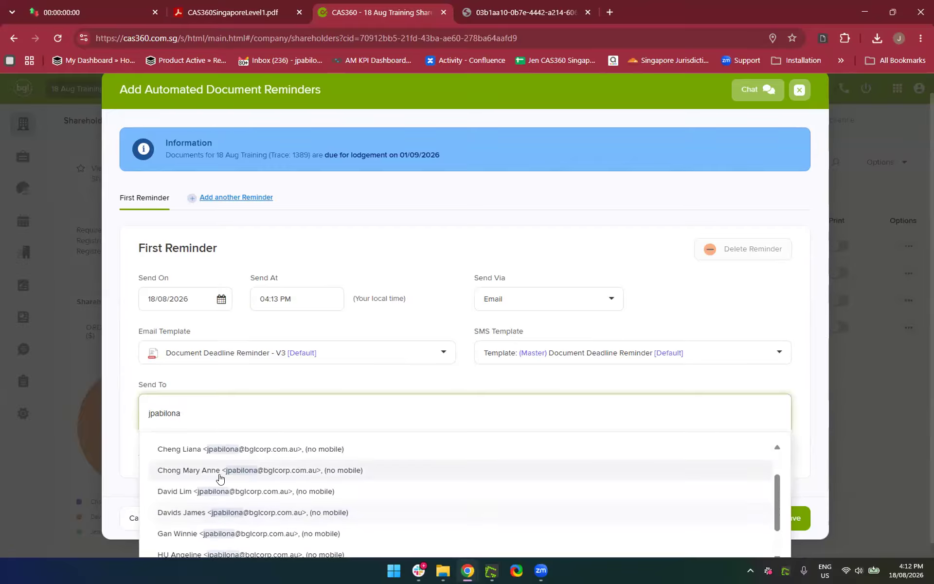
pyautogui.click(219, 476)
pyautogui.click(495, 375)
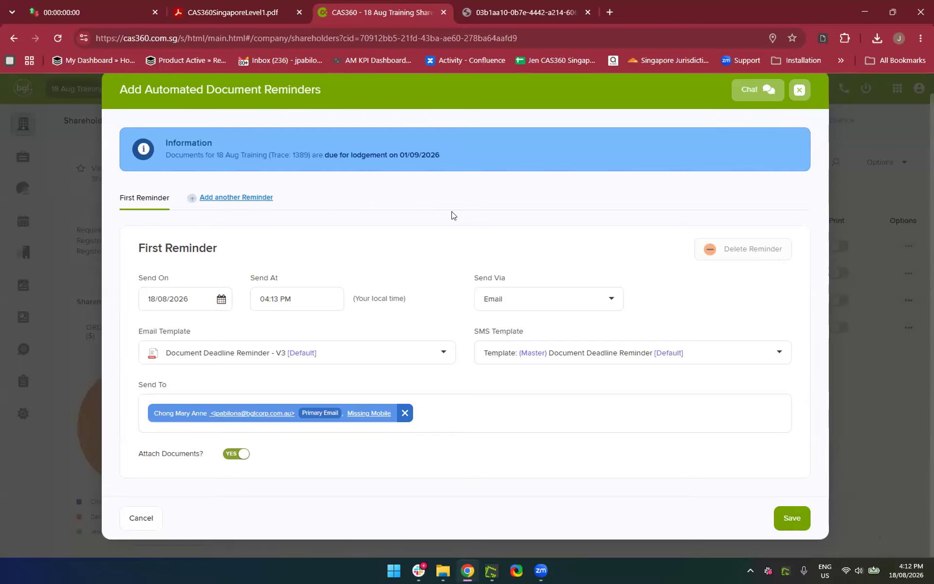
pyautogui.click(797, 519)
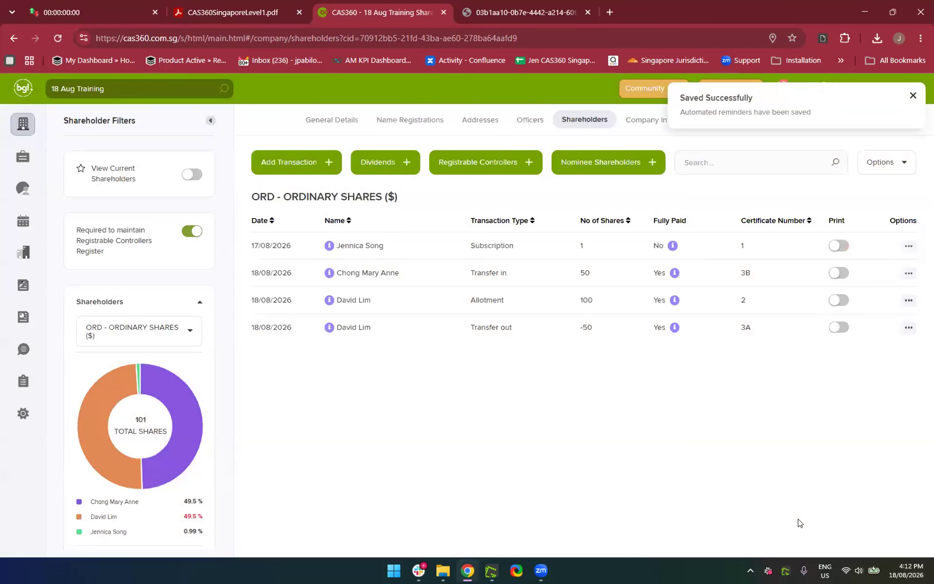
# Check the Share Transfer reminder in the Documents list and Pending Outbox, then switch to Gmail
pyautogui.click(911, 95)
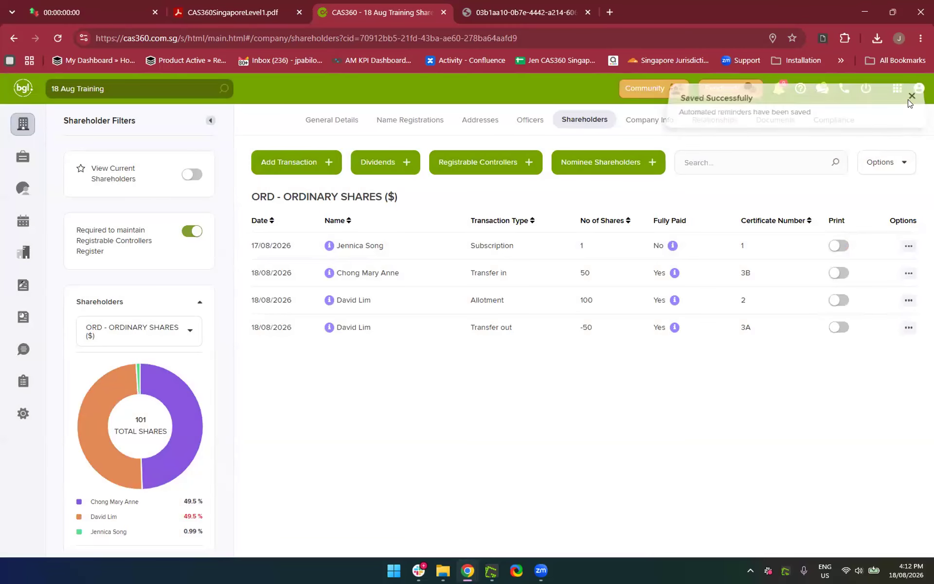
pyautogui.click(776, 122)
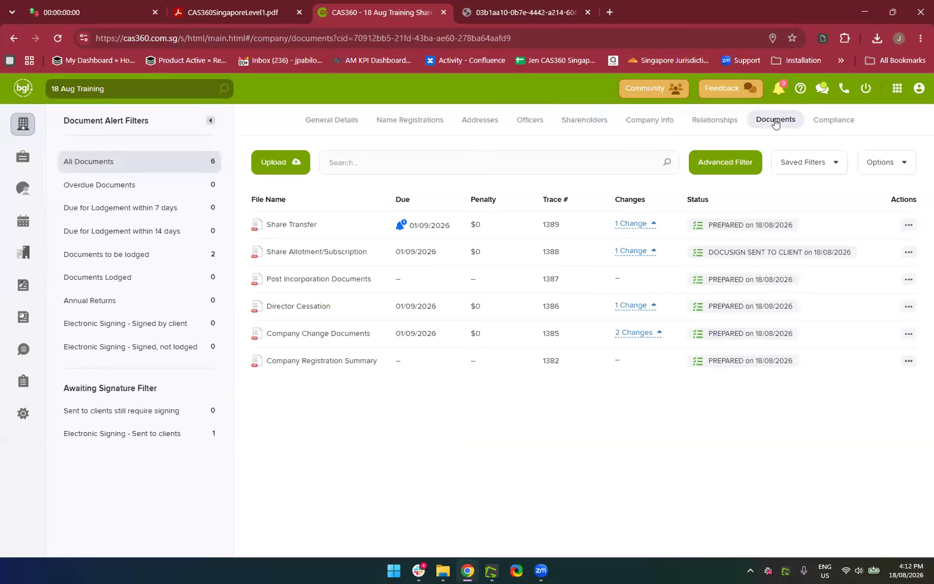
pyautogui.click(399, 227)
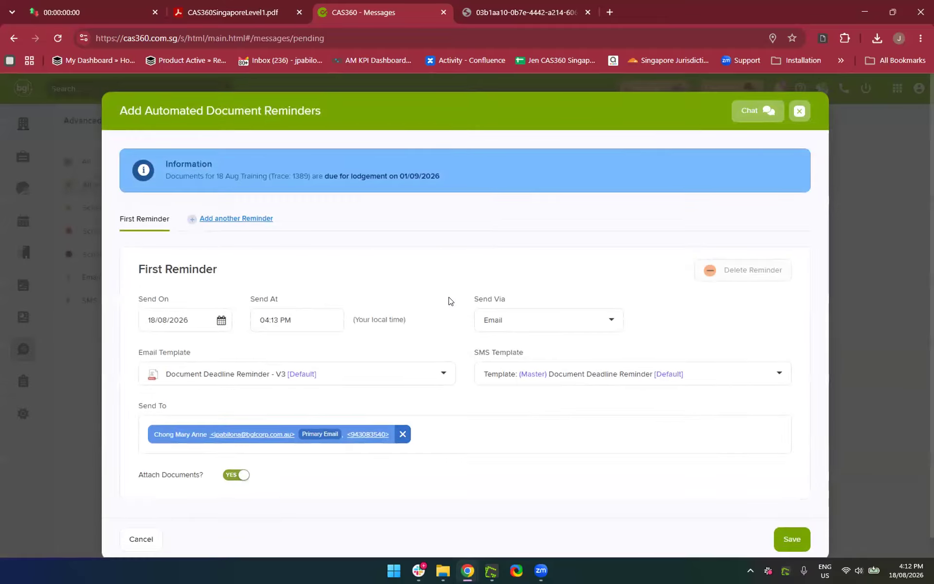
pyautogui.click(799, 112)
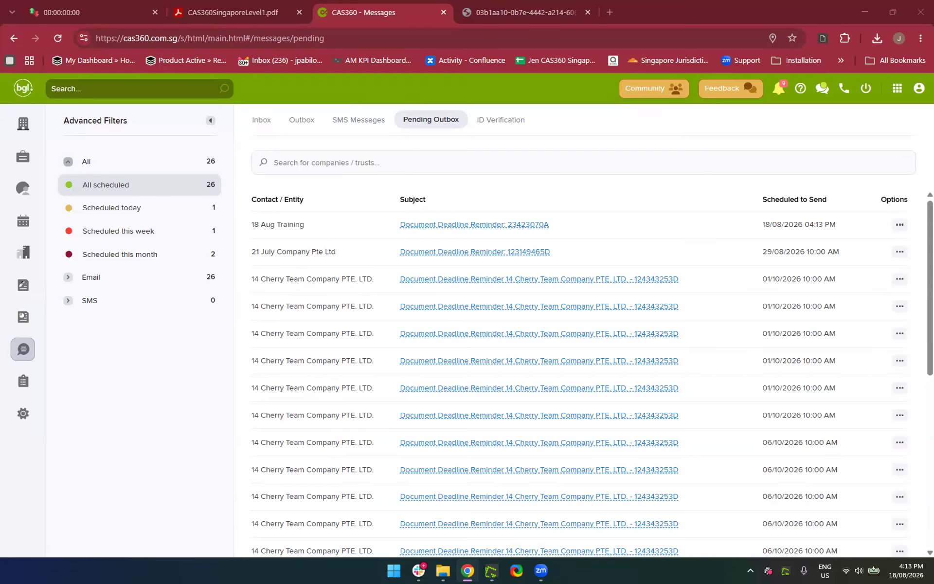
pyautogui.moveTo(506, 20); pyautogui.dragTo(504, 24)
# Expand the trimmed part of the currently open email and scroll through it
pyautogui.scroll(8, 432, 402)
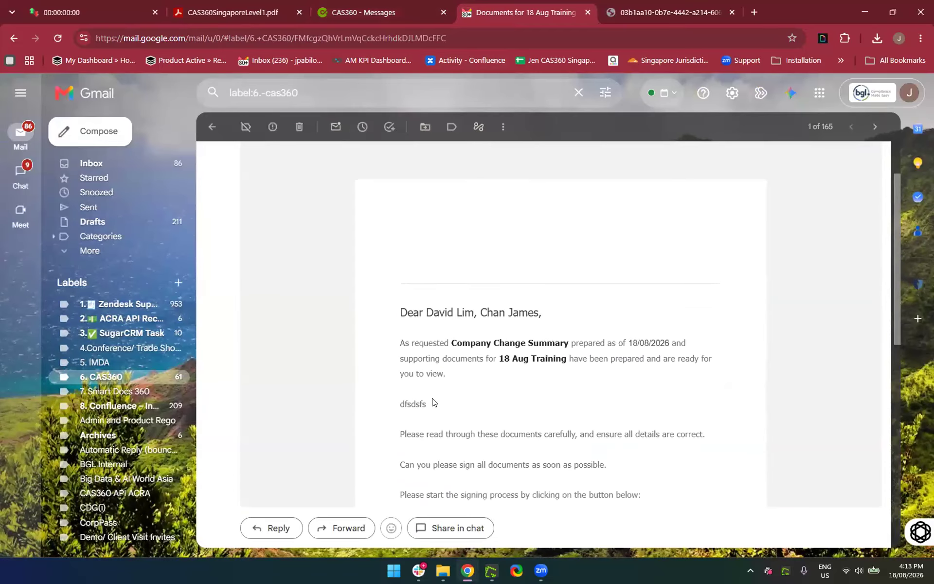
pyautogui.scroll(-9, 431, 400)
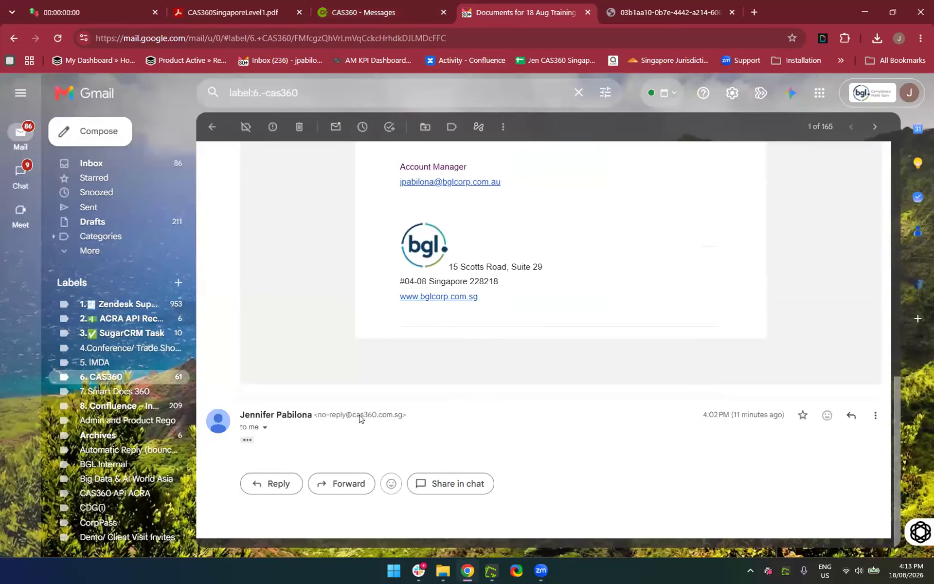
pyautogui.click(247, 439)
pyautogui.scroll(-5, 427, 460)
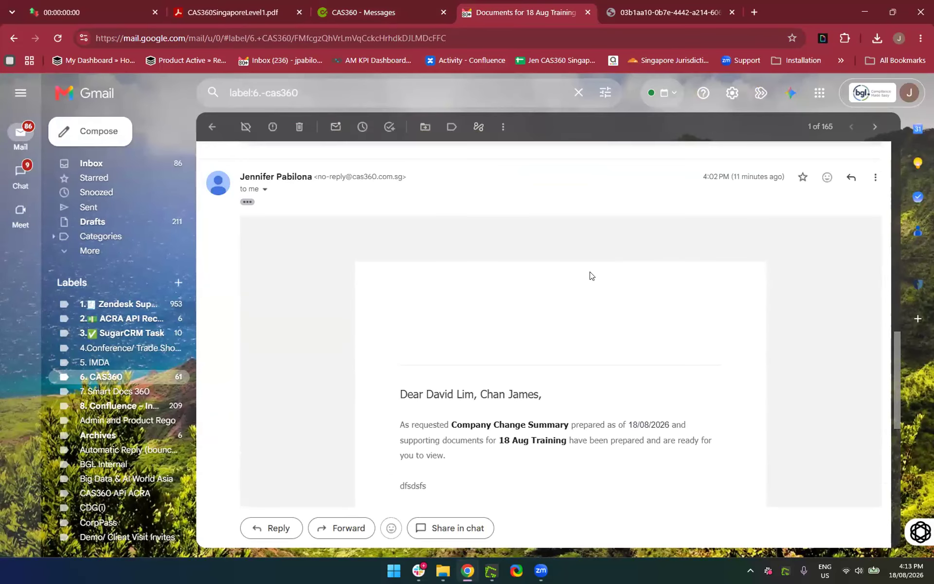
pyautogui.scroll(10, 590, 275)
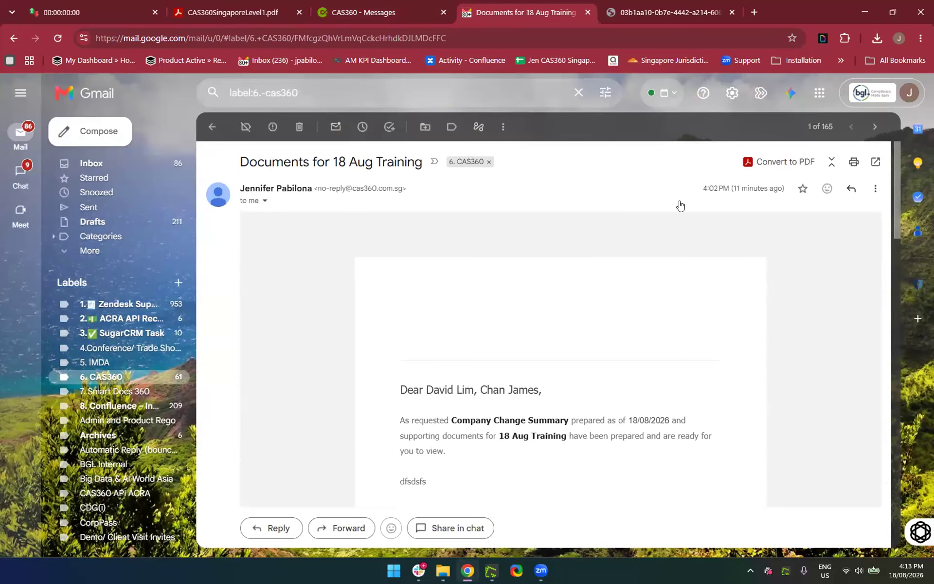
pyautogui.scroll(-10, 678, 204)
pyautogui.scroll(8, 680, 204)
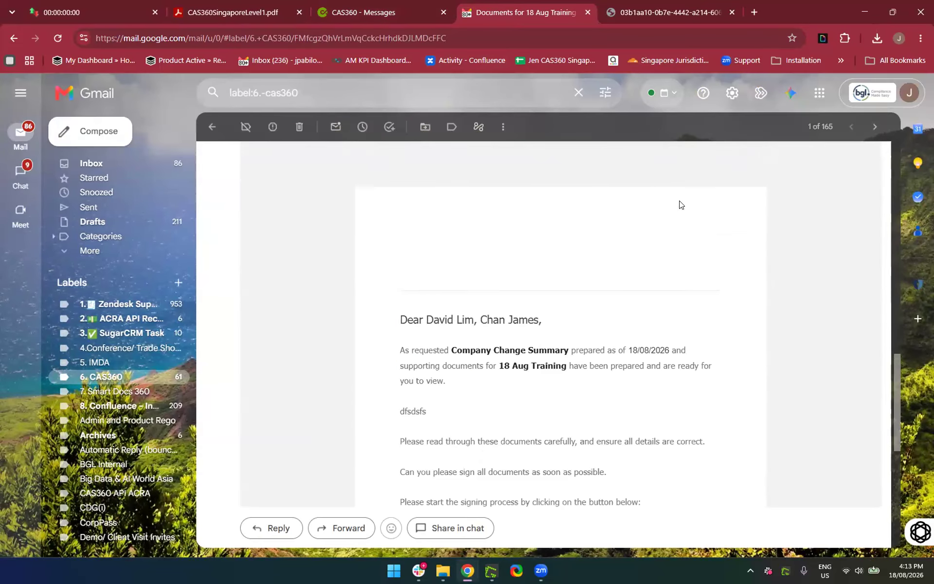
pyautogui.scroll(-5, 680, 205)
pyautogui.scroll(2, 680, 204)
pyautogui.scroll(5, 680, 205)
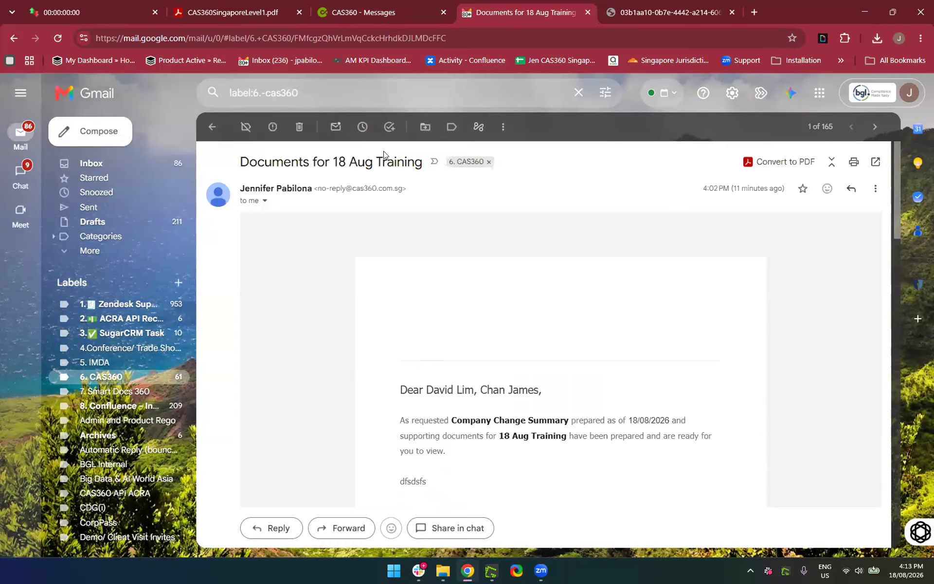
# Open Document Deadline Reminder: 23423070A under 6. CAS360 and read the 01/09/2026 due date
pyautogui.click(127, 373)
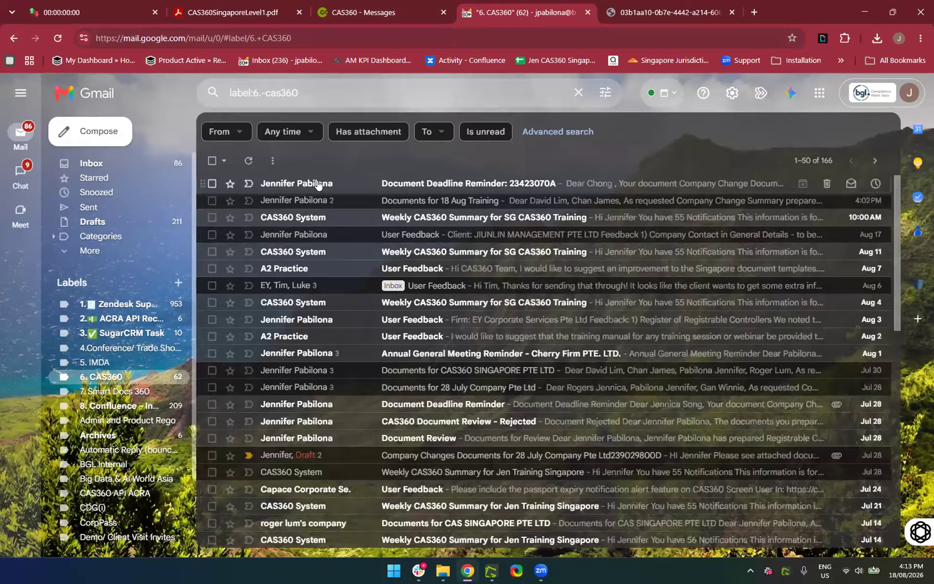
pyautogui.click(317, 184)
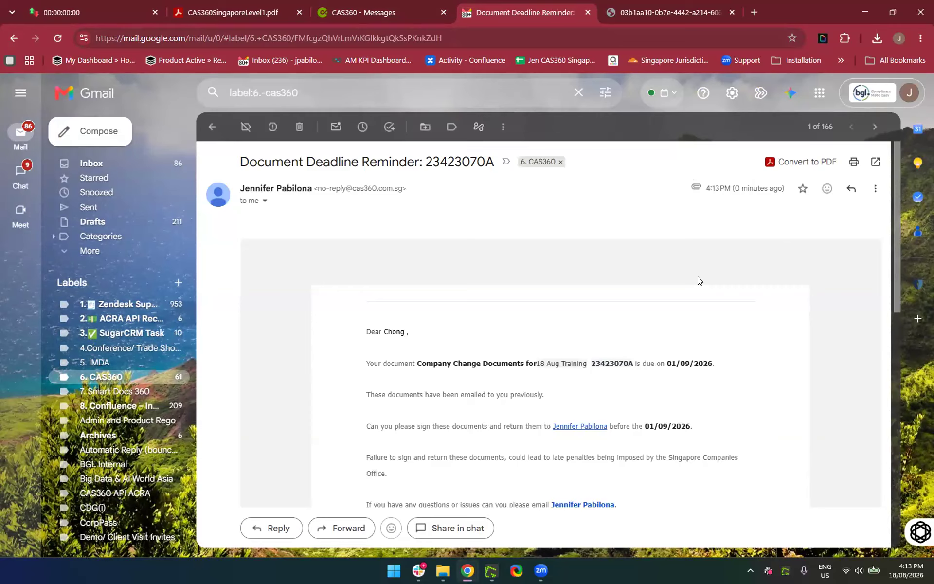
pyautogui.scroll(-2, 698, 280)
pyautogui.scroll(2, 465, 375)
pyautogui.scroll(-2, 493, 391)
pyautogui.scroll(-6, 472, 432)
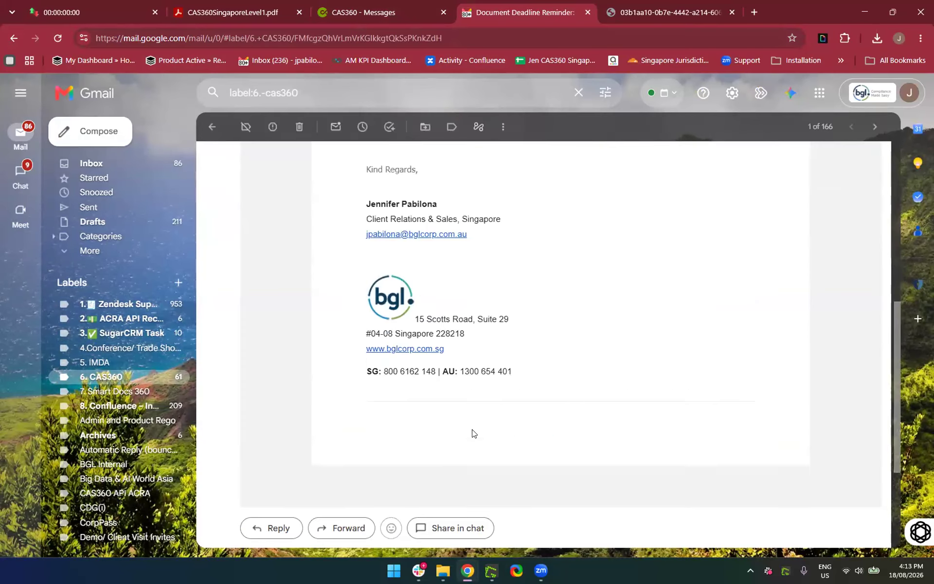
pyautogui.scroll(-3, 472, 432)
# View the attached 18 Aug Training Company Change Documents PDF's register and resolution pages, then return to Gmail
pyautogui.click(317, 416)
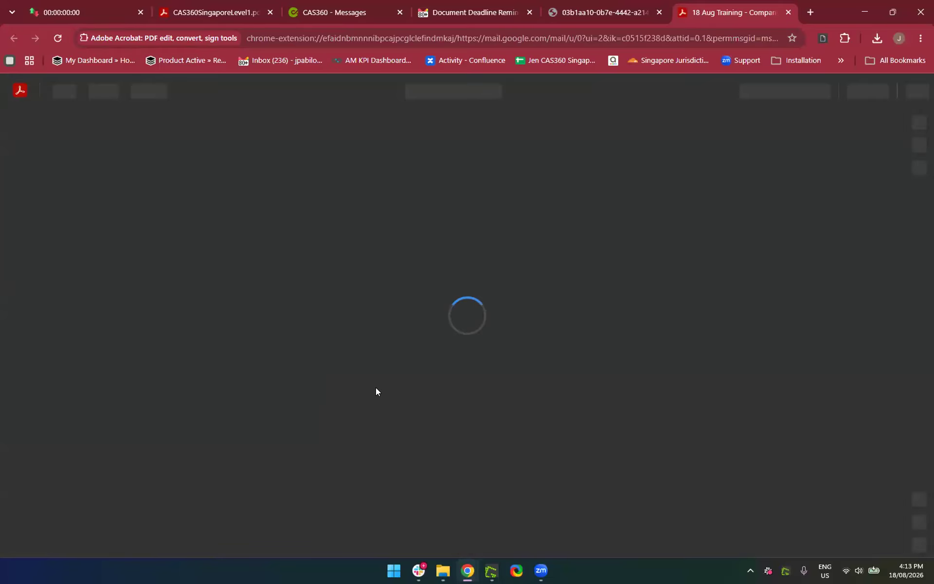
pyautogui.scroll(-7, 376, 391)
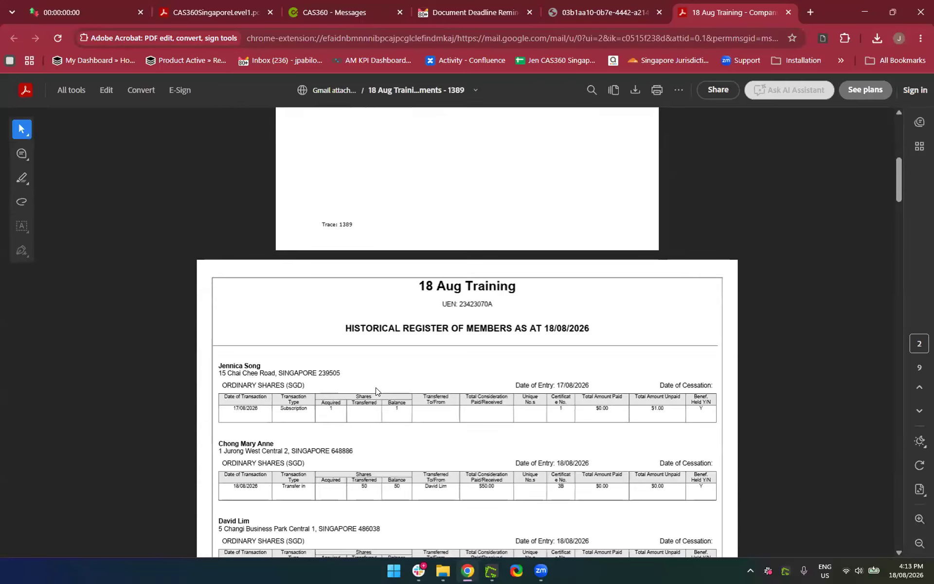
pyautogui.scroll(-9, 378, 392)
pyautogui.scroll(6, 378, 392)
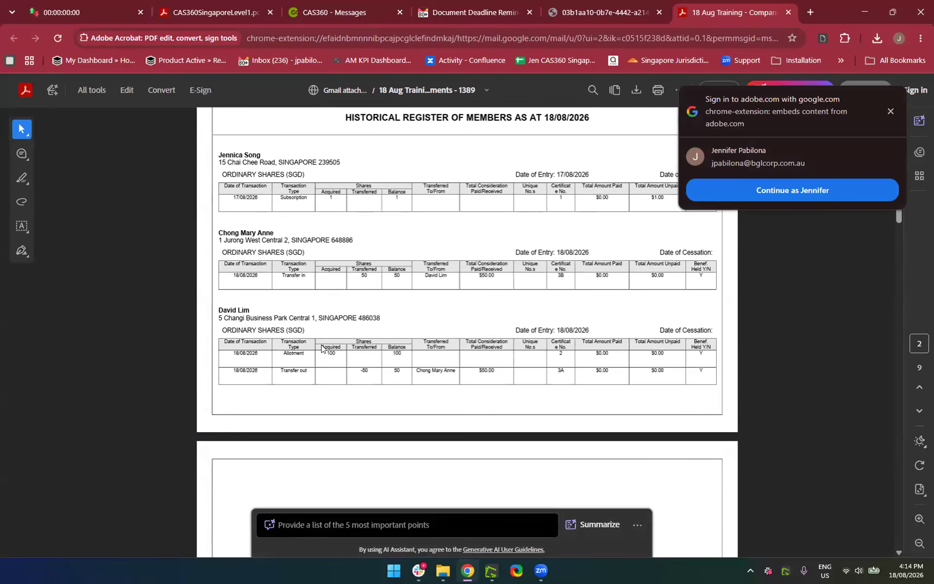
pyautogui.scroll(-8, 321, 348)
pyautogui.scroll(-5, 321, 348)
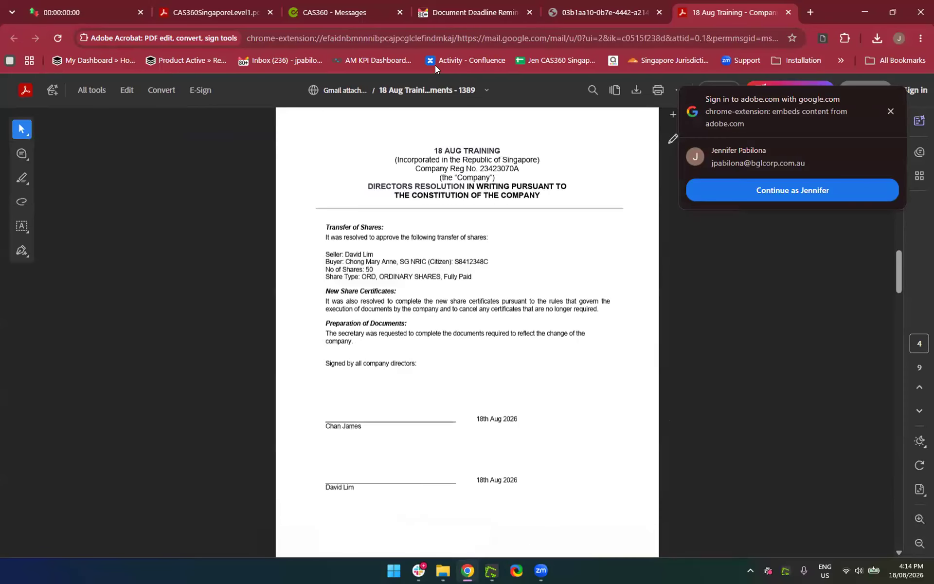
pyautogui.click(477, 11)
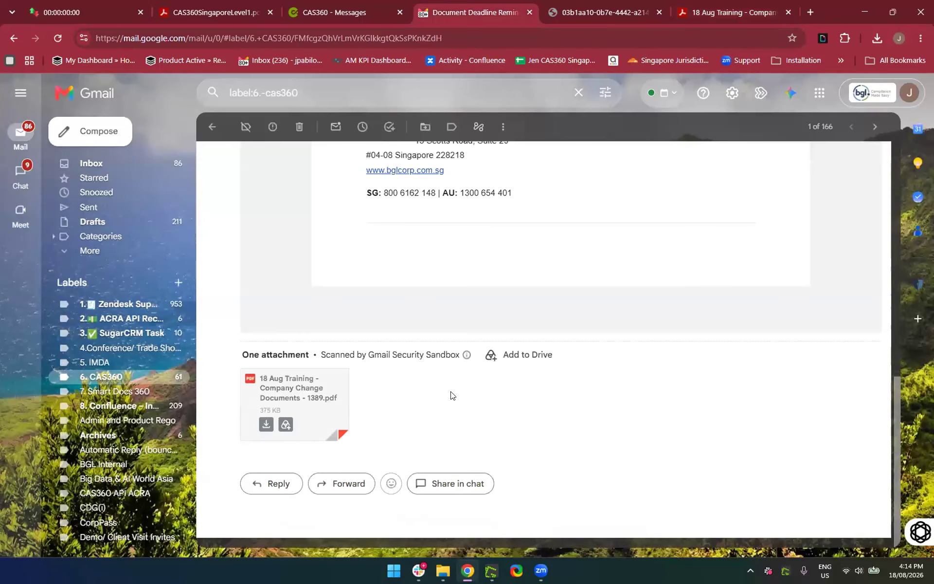
pyautogui.scroll(10, 450, 394)
pyautogui.scroll(3, 428, 359)
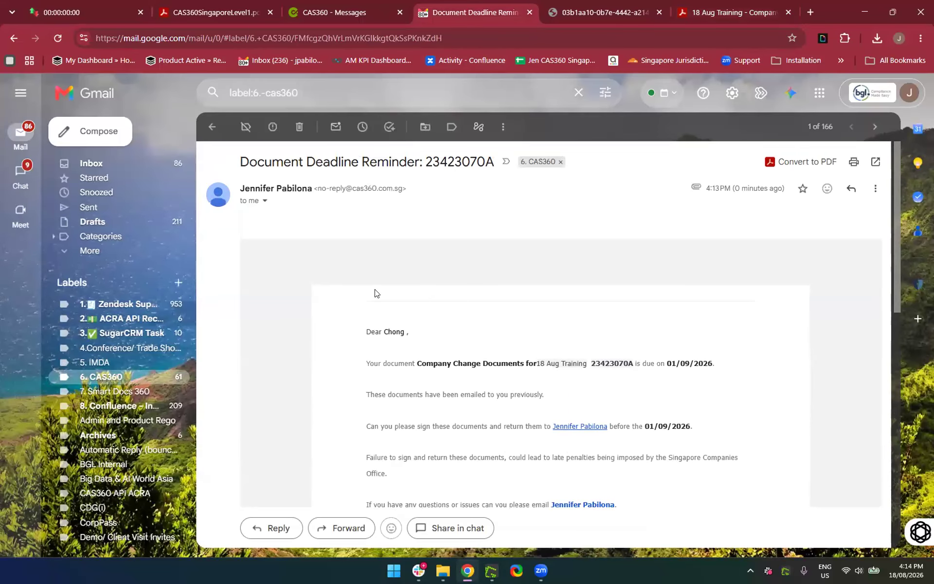
# Move the reminder email's Gmail tab out into its own window
pyautogui.scroll(-3, 375, 291)
pyautogui.scroll(2, 478, 267)
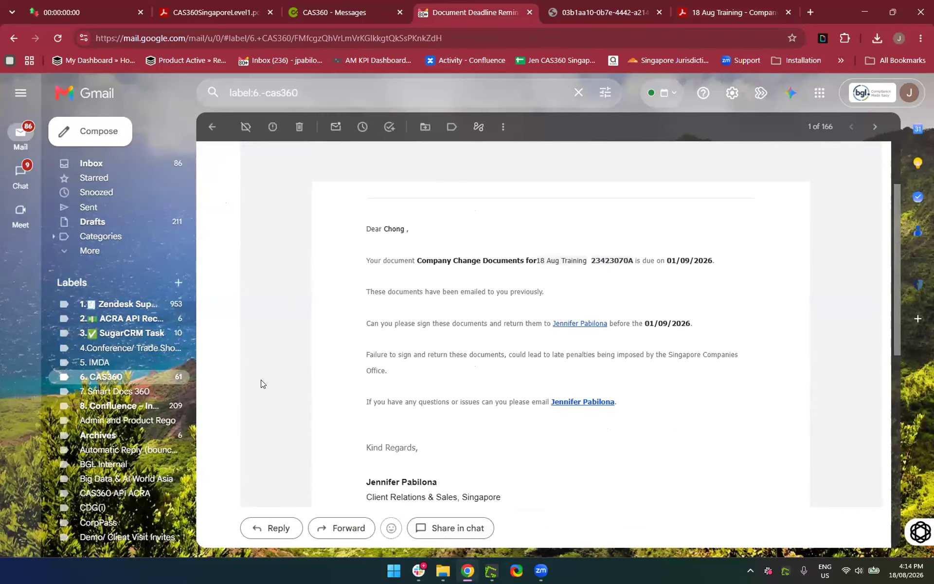
pyautogui.scroll(-8, 511, 425)
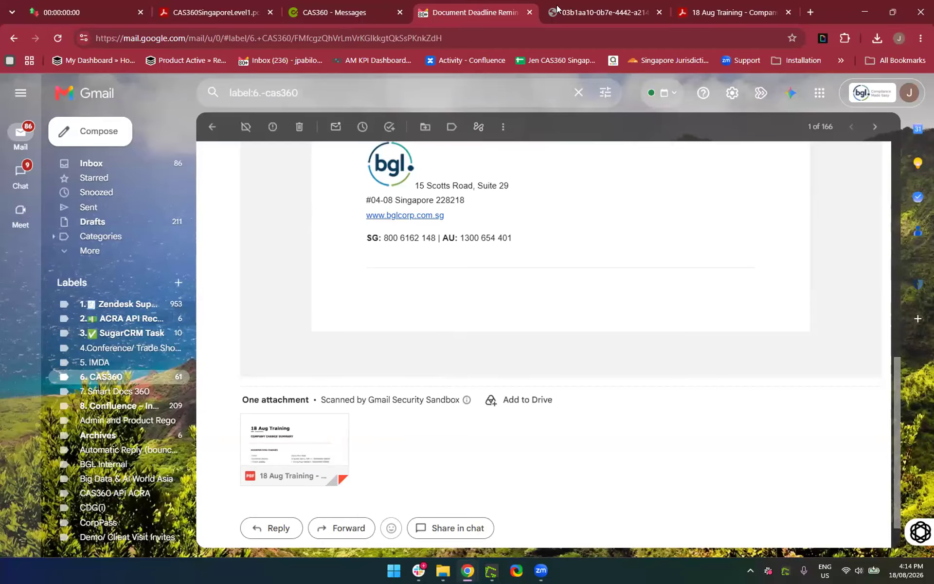
pyautogui.moveTo(469, 13); pyautogui.dragTo(826, 132)
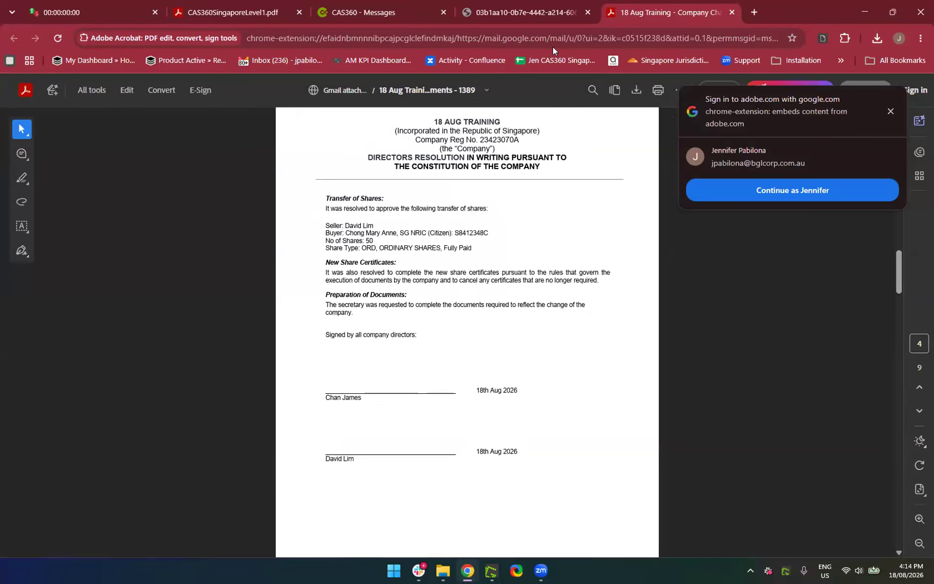
# Close the directors resolution PDF and the 18 Aug Training attachment PDF tabs
pyautogui.click(551, 13)
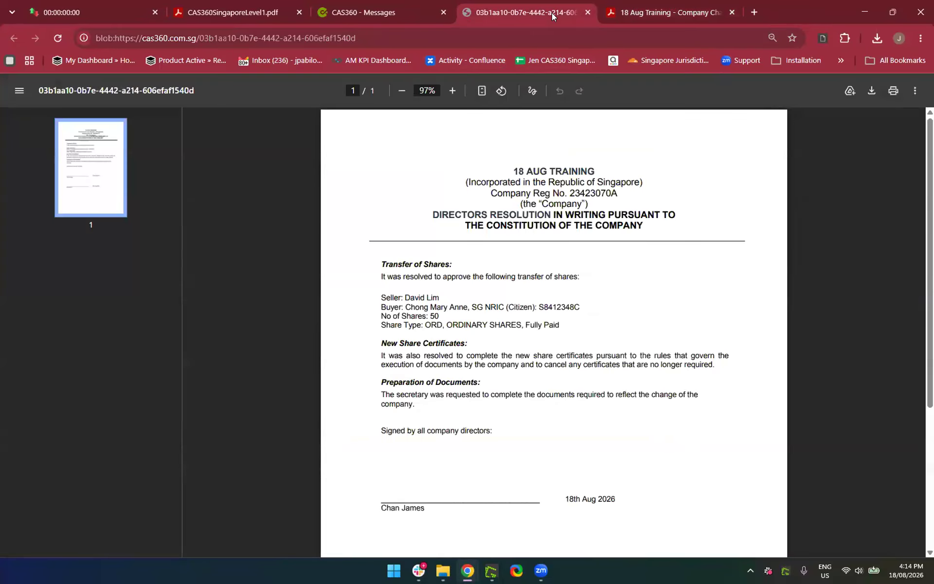
pyautogui.click(588, 13)
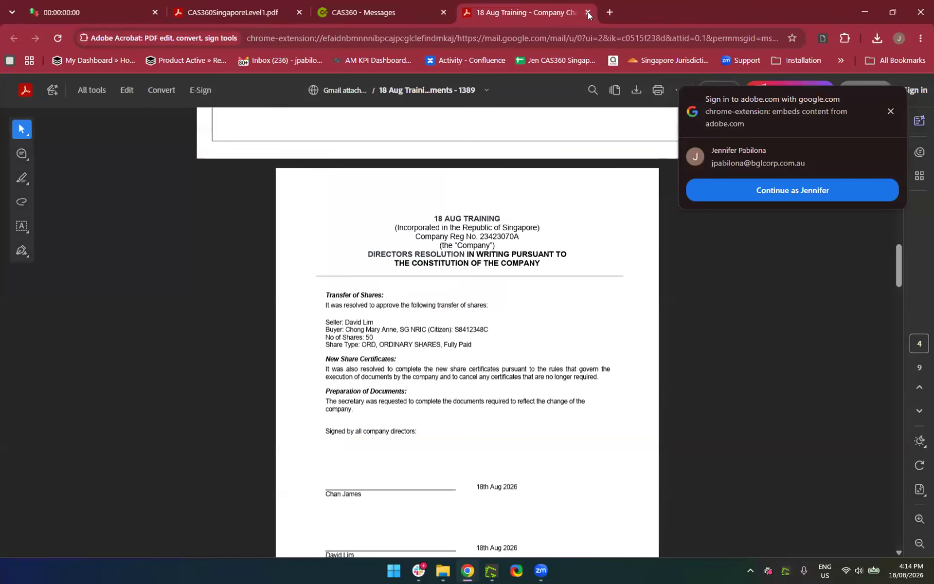
pyautogui.click(587, 11)
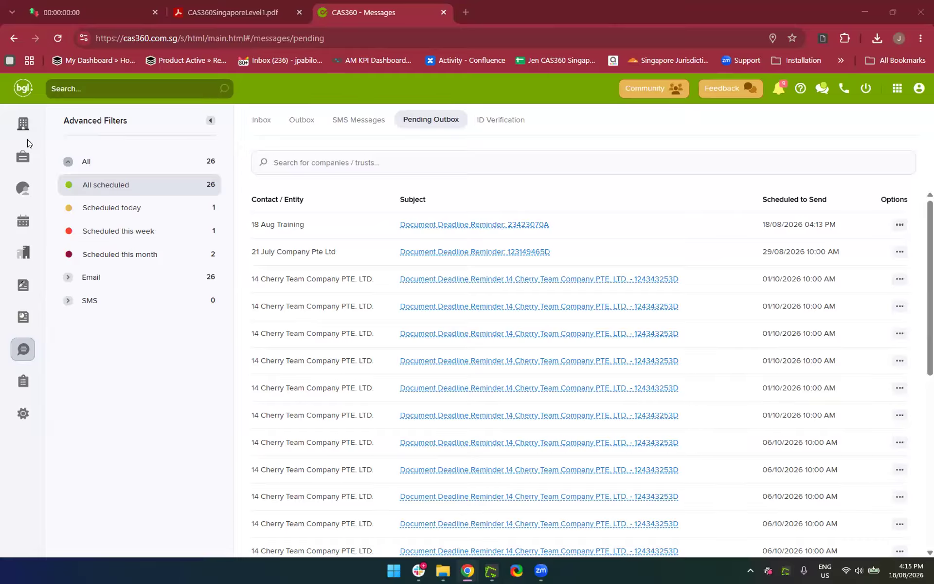
# Find '18 Aug' in the company list, open 18 Aug Training's Shareholders tab and choose Nominee Shareholders
pyautogui.click(23, 123)
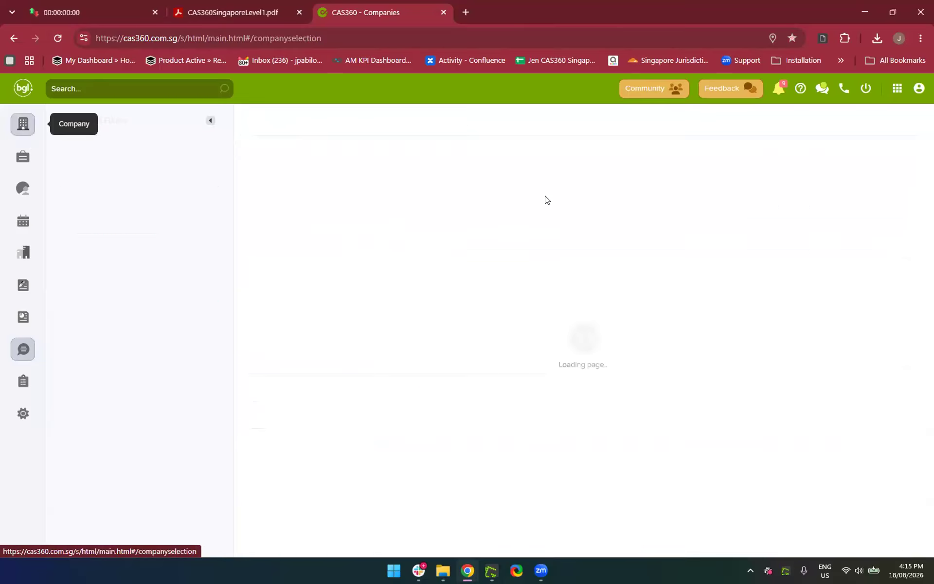
pyautogui.click(618, 164)
pyautogui.write('18 Au')
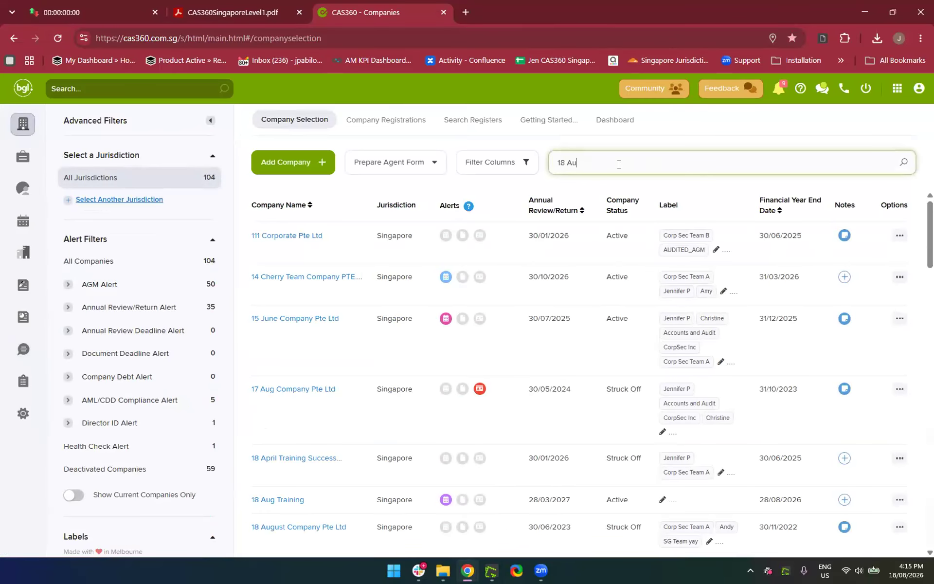
pyautogui.write('g')
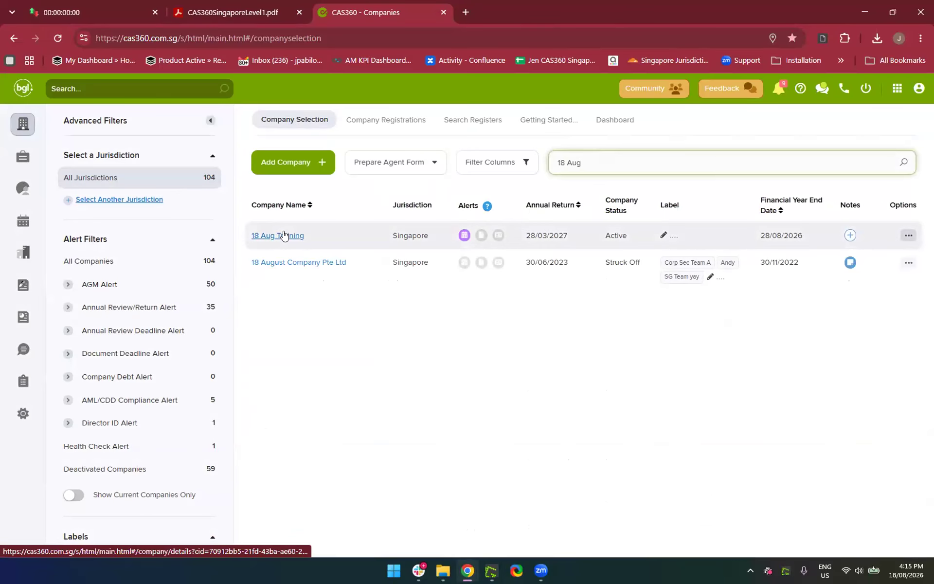
pyautogui.click(285, 235)
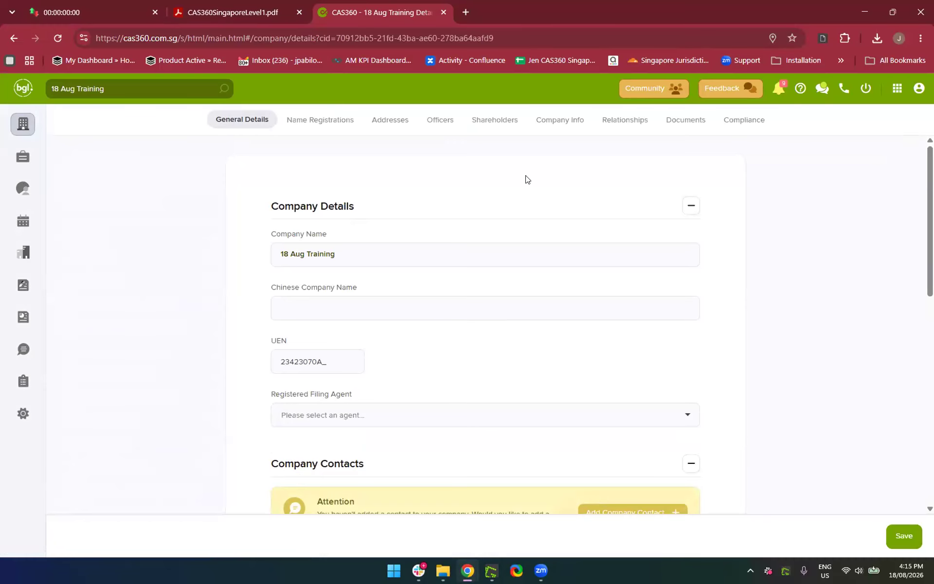
pyautogui.click(492, 125)
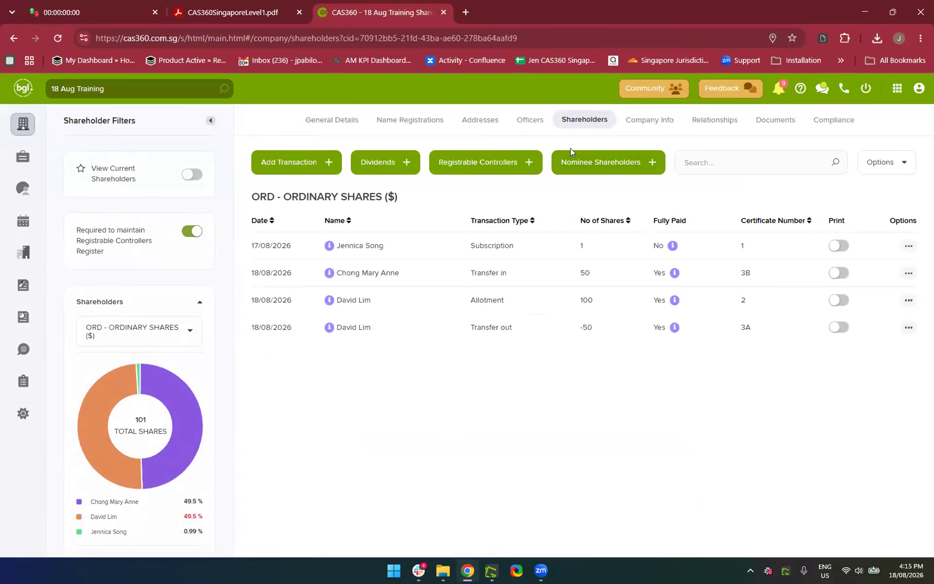
pyautogui.click(567, 169)
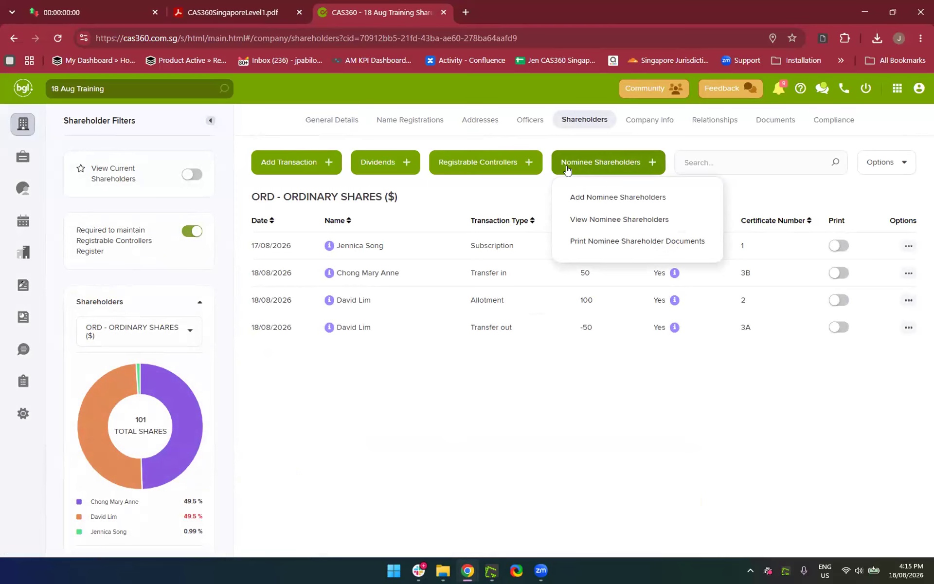
# Add a nominee shareholder: the share-transfer buyer as nominee and a searched contact as nominator
pyautogui.click(586, 199)
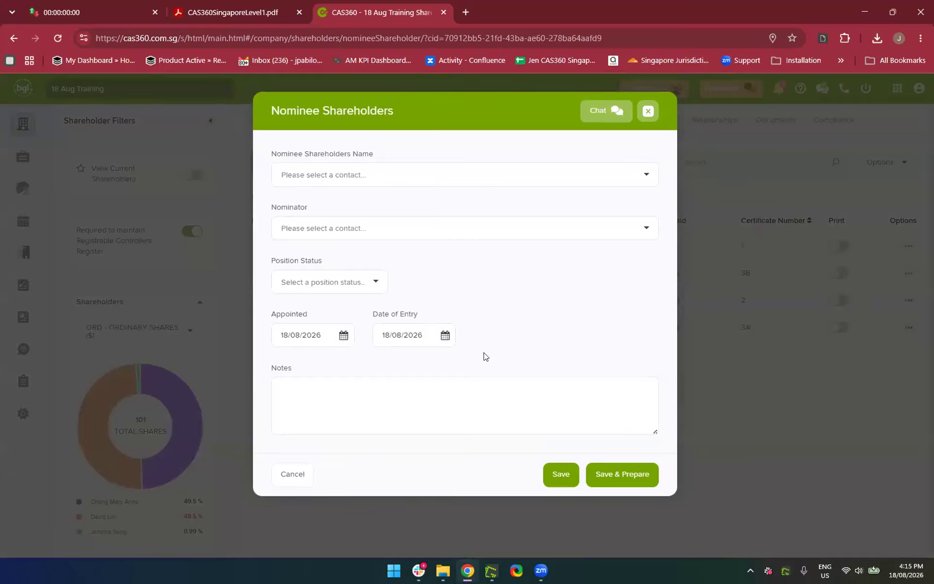
pyautogui.click(371, 179)
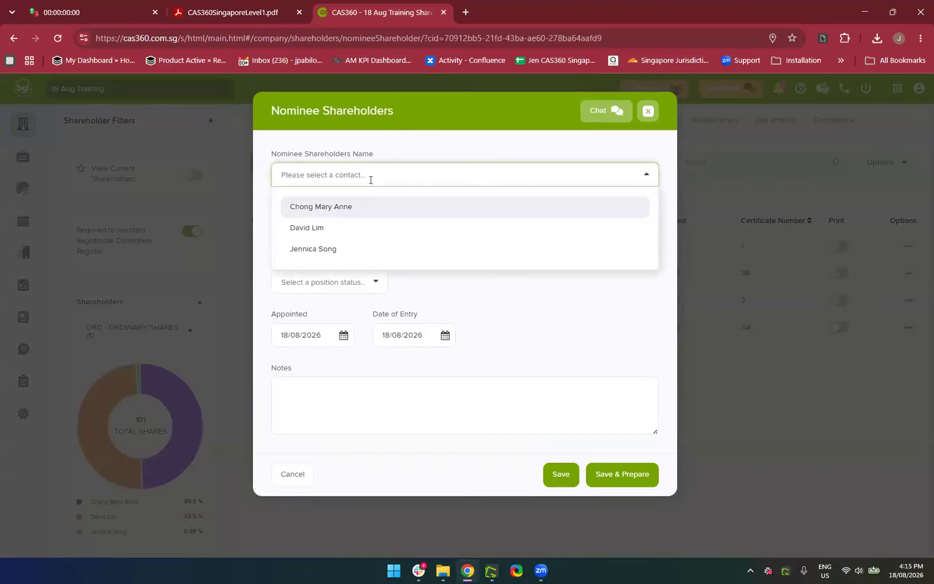
pyautogui.click(371, 177)
pyautogui.click(371, 176)
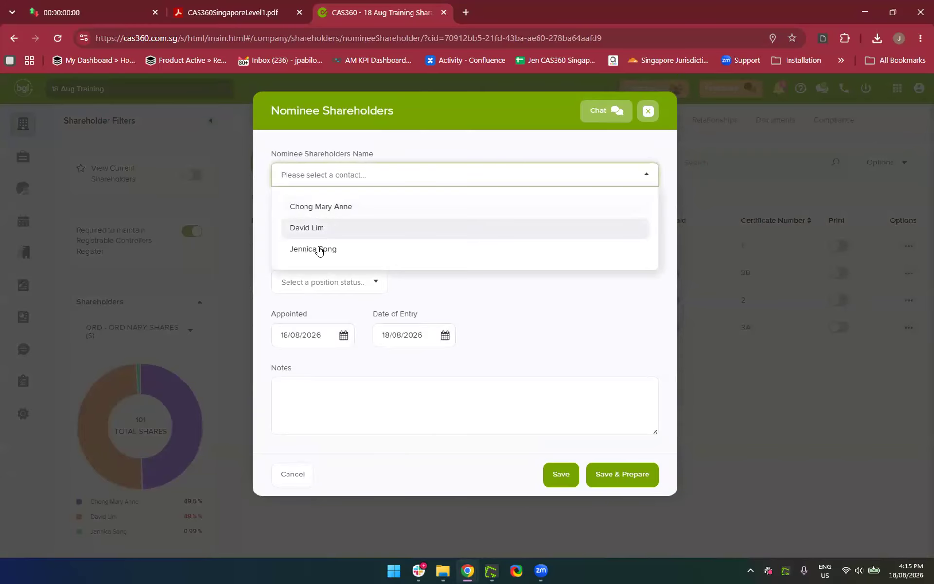
pyautogui.click(317, 209)
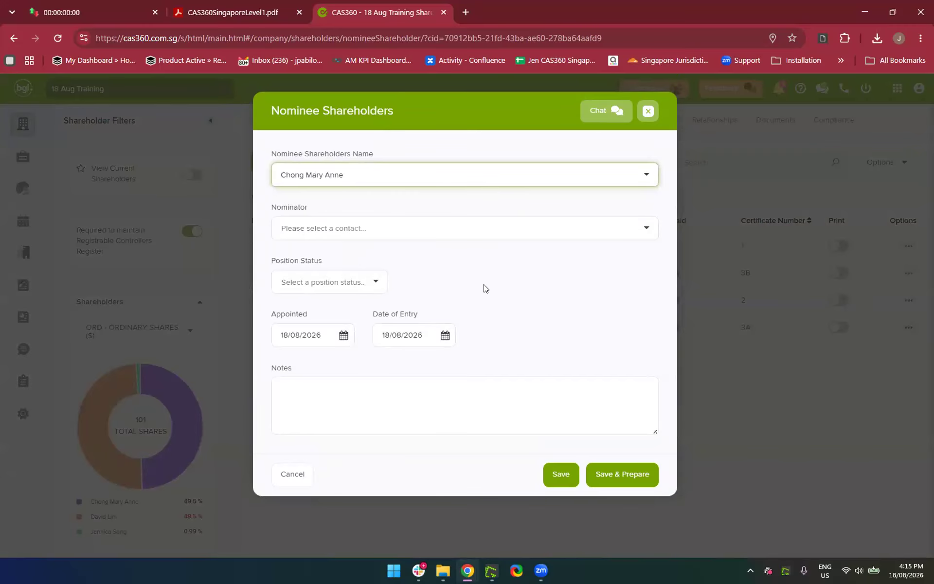
pyautogui.click(380, 233)
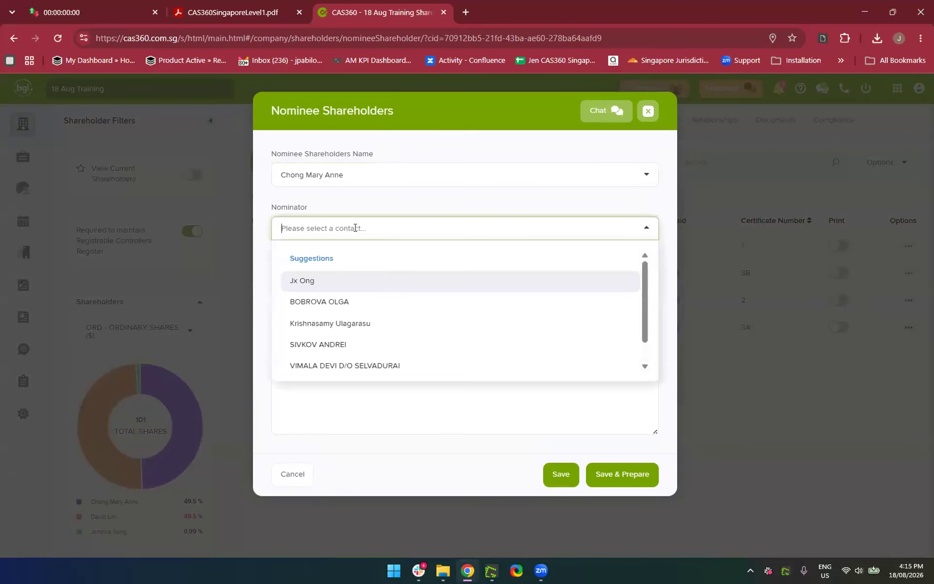
pyautogui.write('Pabilona')
pyautogui.click(344, 306)
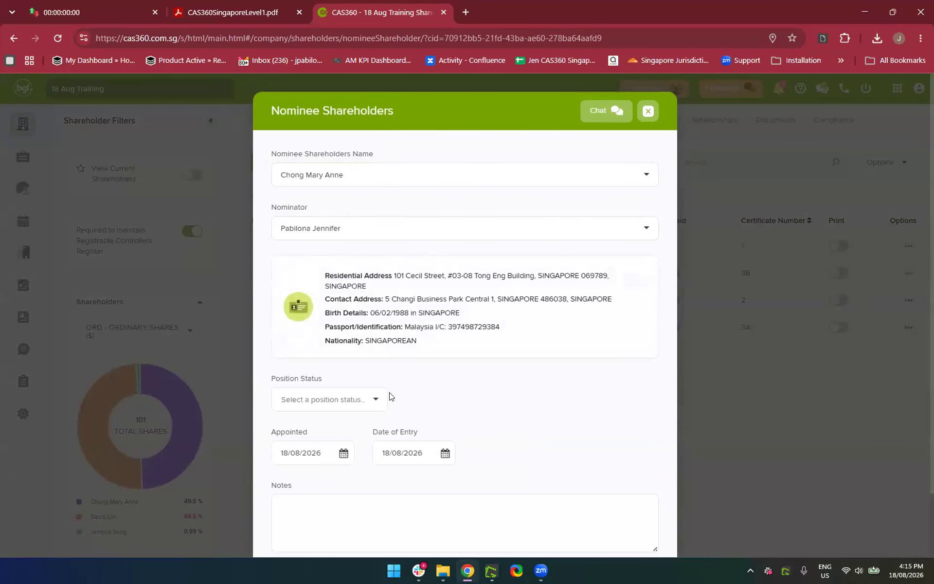
# Change the nominee's Position Status from Ceased to Appointed
pyautogui.scroll(-2, 389, 396)
pyautogui.click(335, 329)
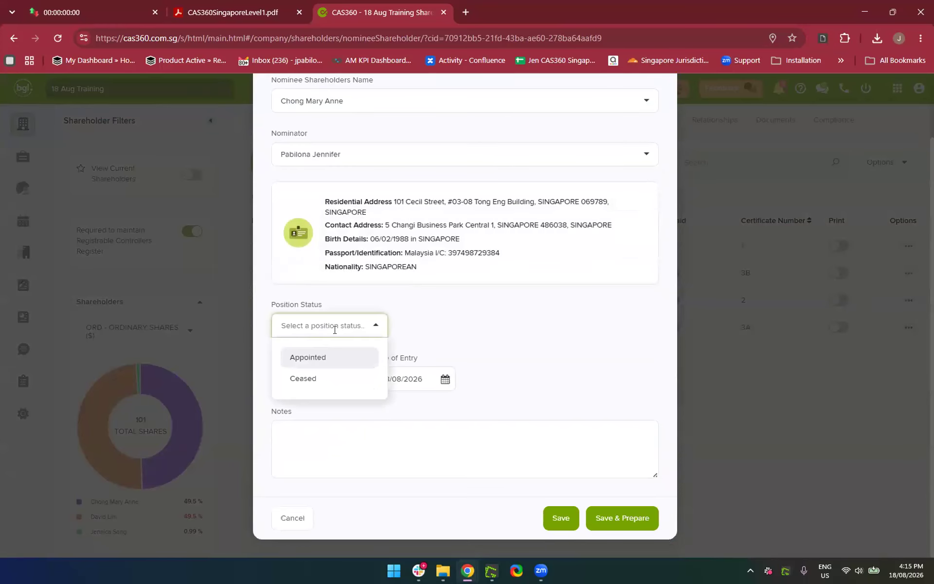
pyautogui.click(333, 375)
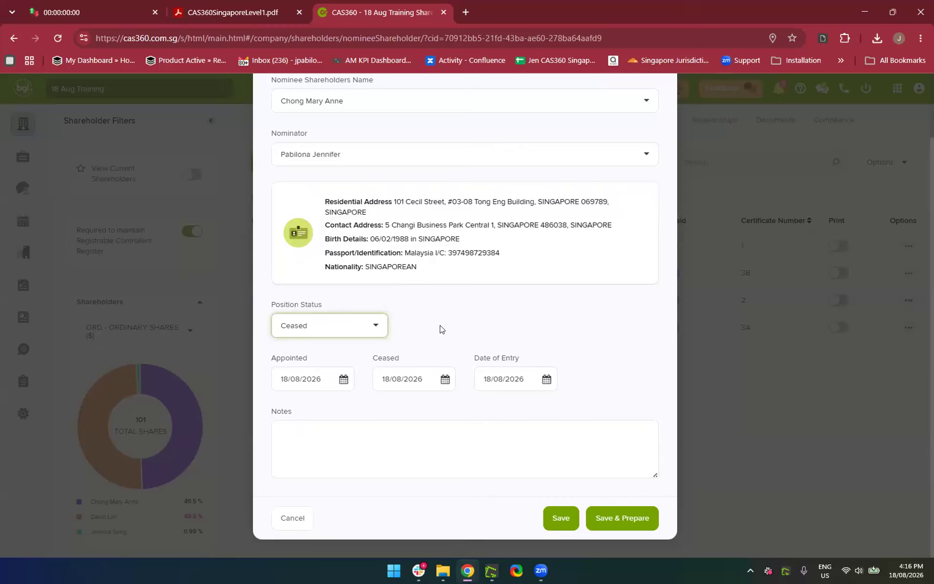
pyautogui.click(327, 328)
pyautogui.click(297, 360)
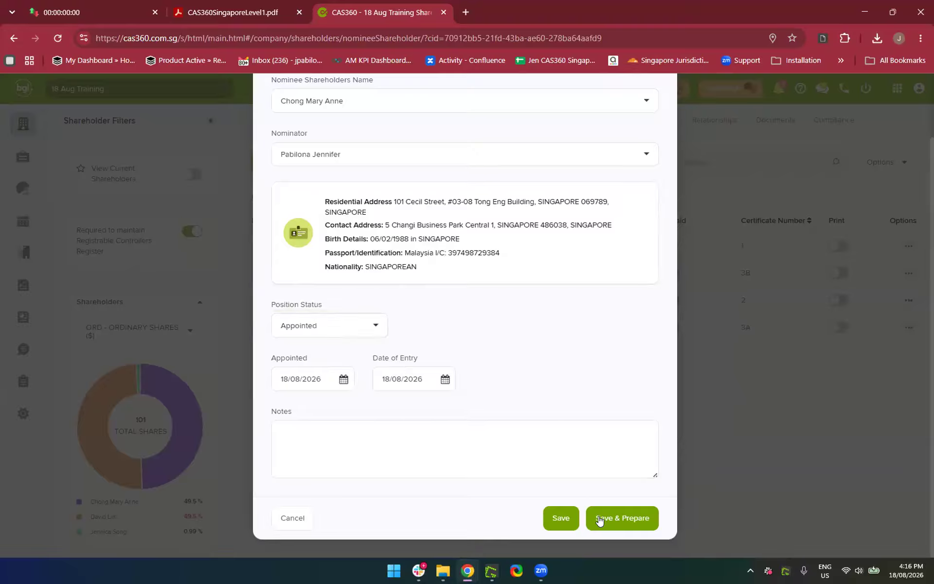
# Save & Prepare, flag for review, and add the note 'Please check if I have selected the correct person'
pyautogui.click(626, 523)
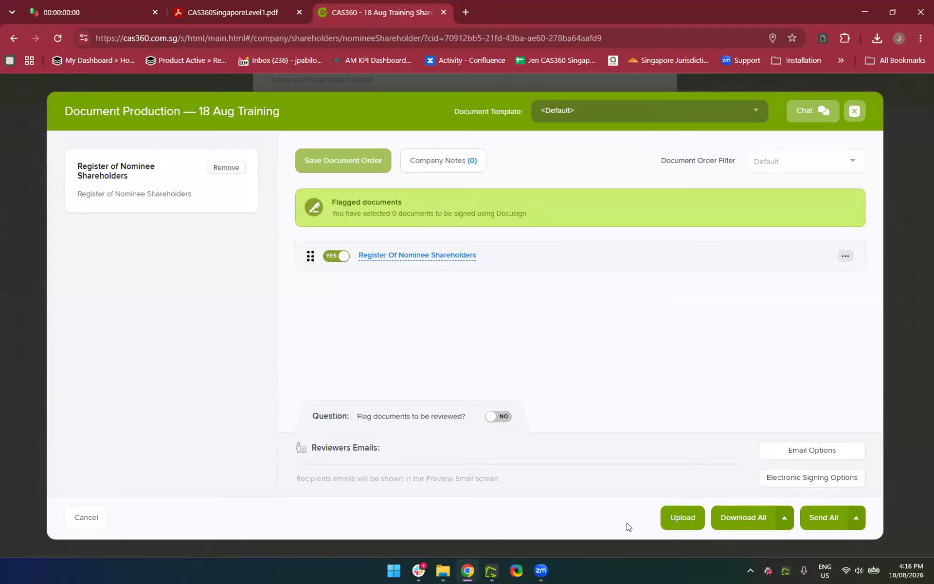
pyautogui.click(507, 423)
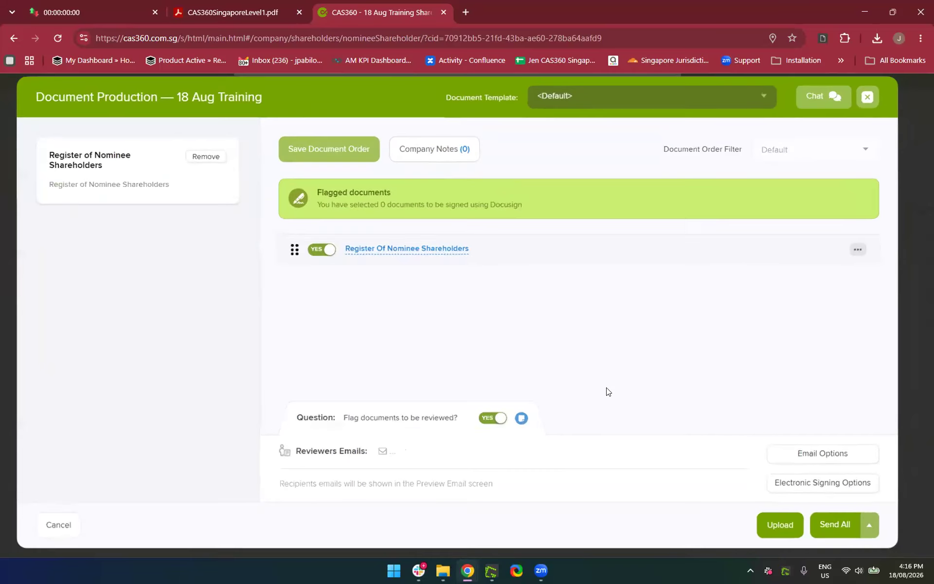
pyautogui.click(521, 421)
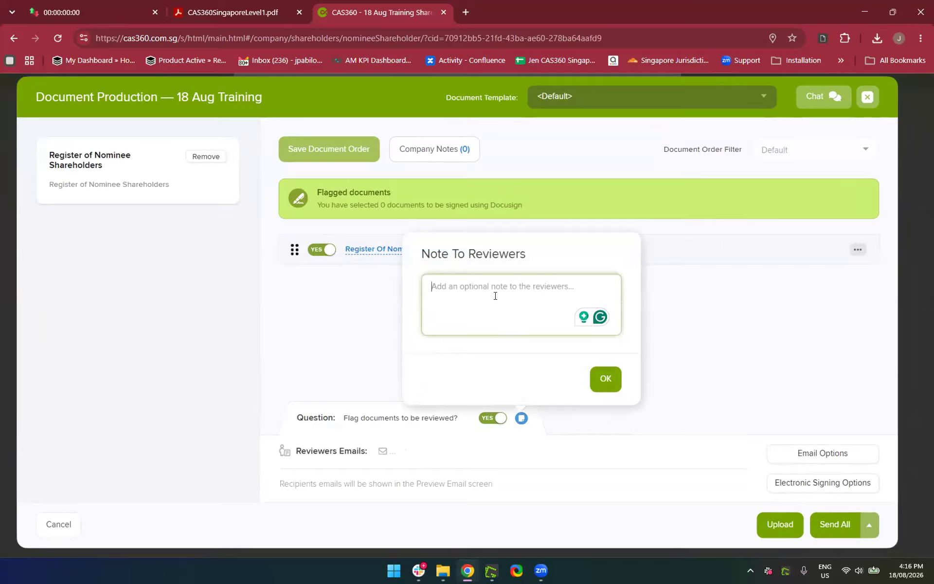
pyautogui.write('PLease')
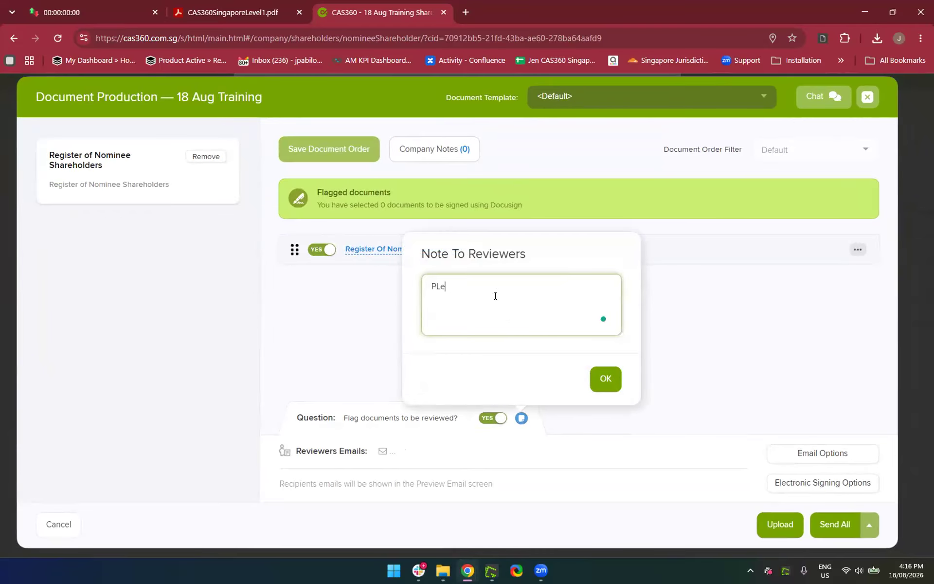
pyautogui.press('BackSpace')
pyautogui.press('BackSpace')
pyautogui.press('BackSpace')
pyautogui.press('BackSpace')
pyautogui.press('BackSpace')
pyautogui.write('lease check if I have selected the corre')
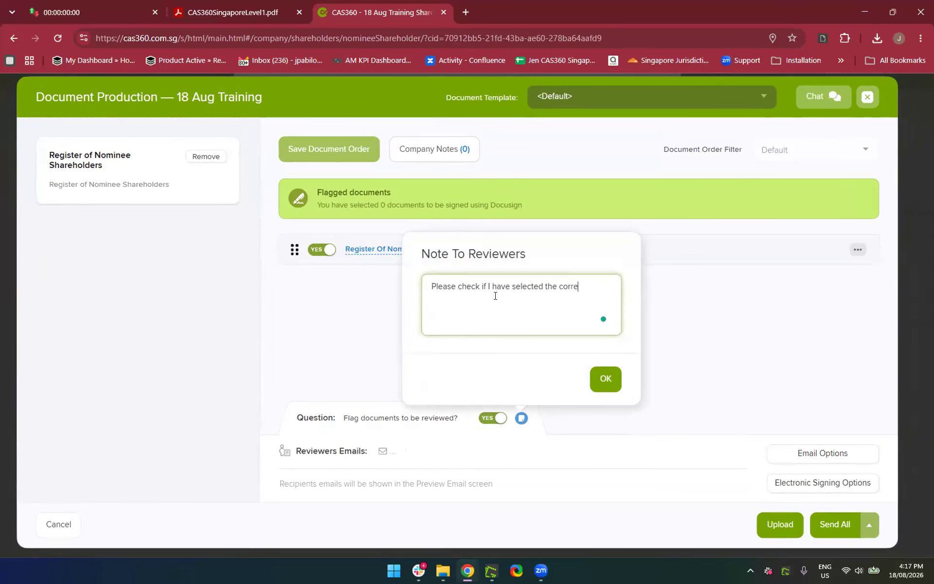
pyautogui.write('ct persion')
pyautogui.press('BackSpace')
pyautogui.press('BackSpace')
pyautogui.press('BackSpace')
pyautogui.press('BackSpace')
pyautogui.write('rsion')
pyautogui.press('BackSpace')
pyautogui.press('BackSpace')
pyautogui.press('BackSpace')
pyautogui.write('on')
pyautogui.click(598, 379)
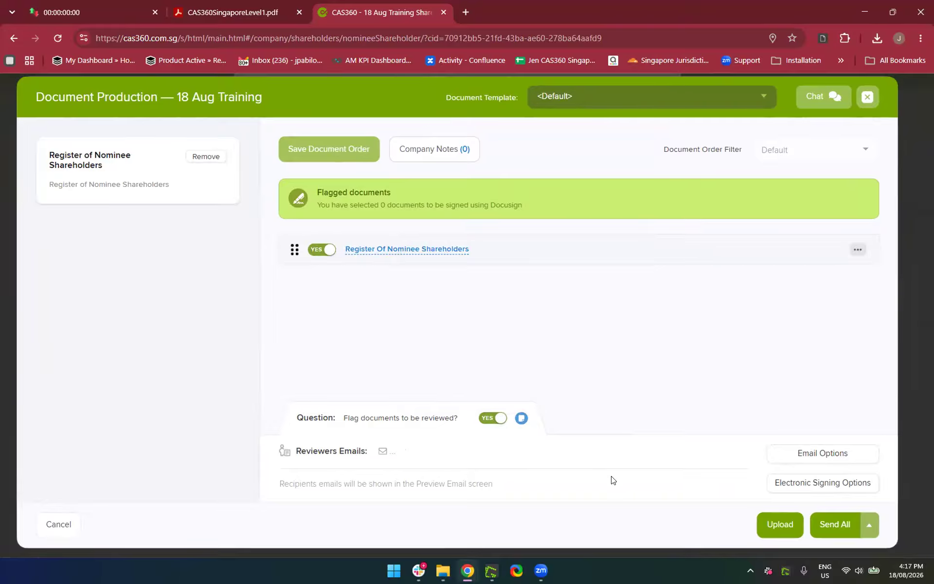
# Add a colleague as reviewer from the Reviewers Emails suggestions
pyautogui.scroll(-1, 613, 480)
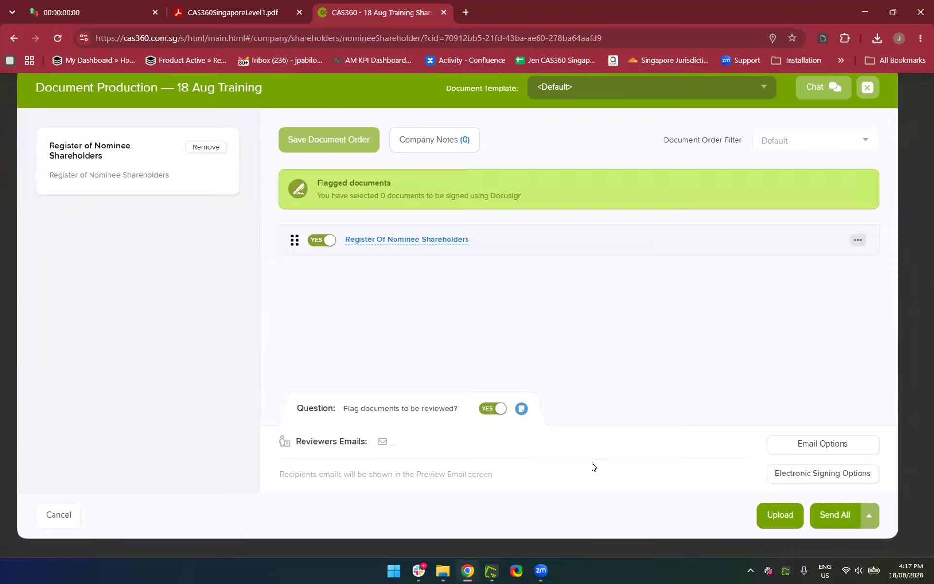
pyautogui.scroll(3, 771, 499)
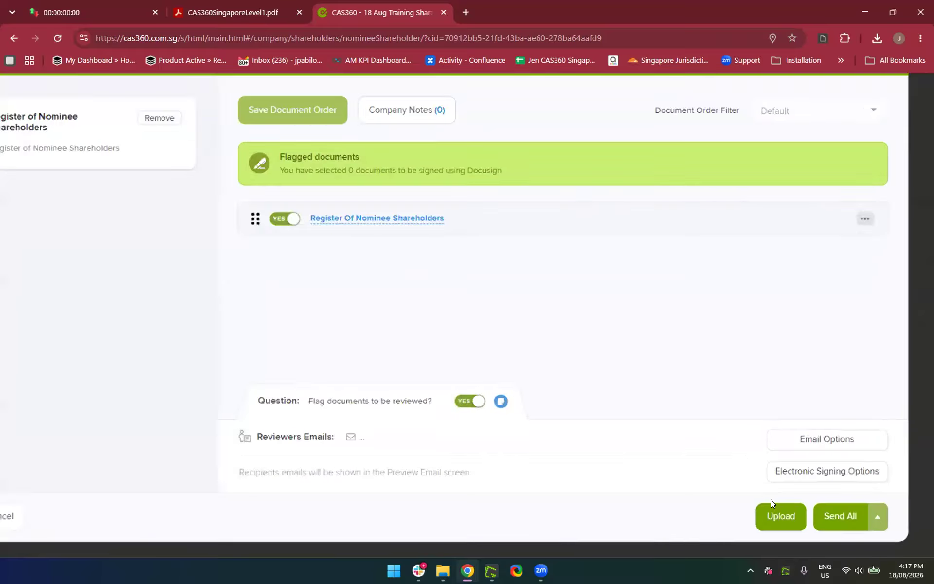
pyautogui.scroll(-3, 771, 499)
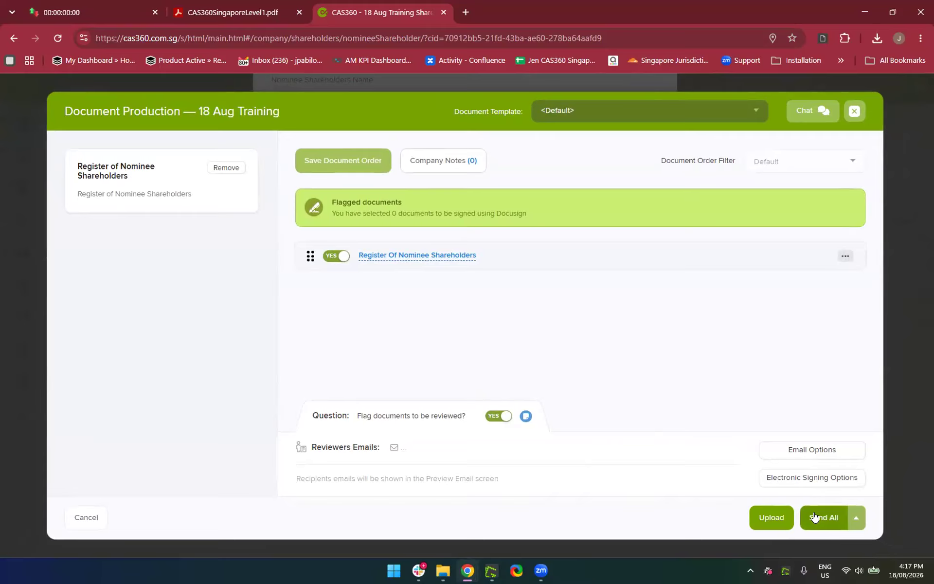
pyautogui.click(526, 442)
pyautogui.scroll(-1, 501, 465)
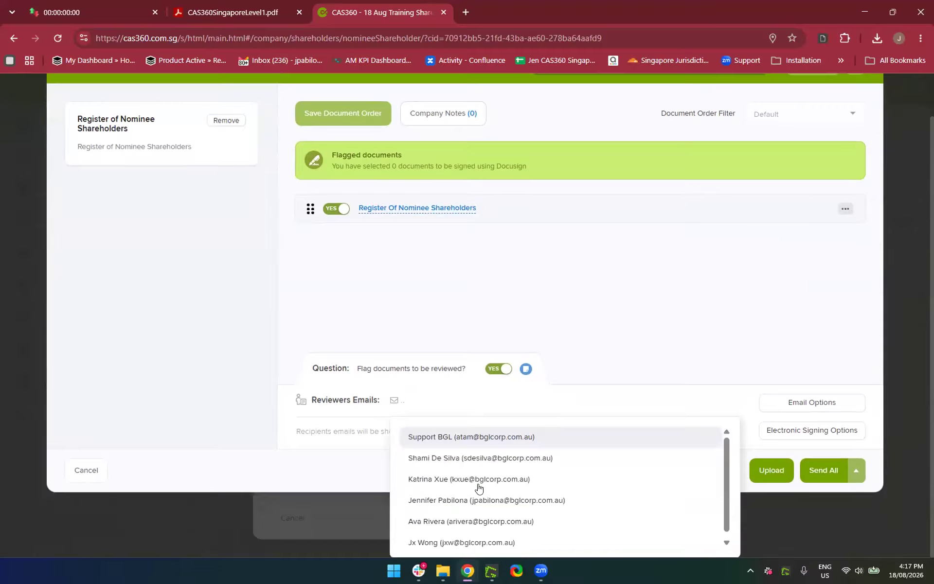
pyautogui.click(460, 506)
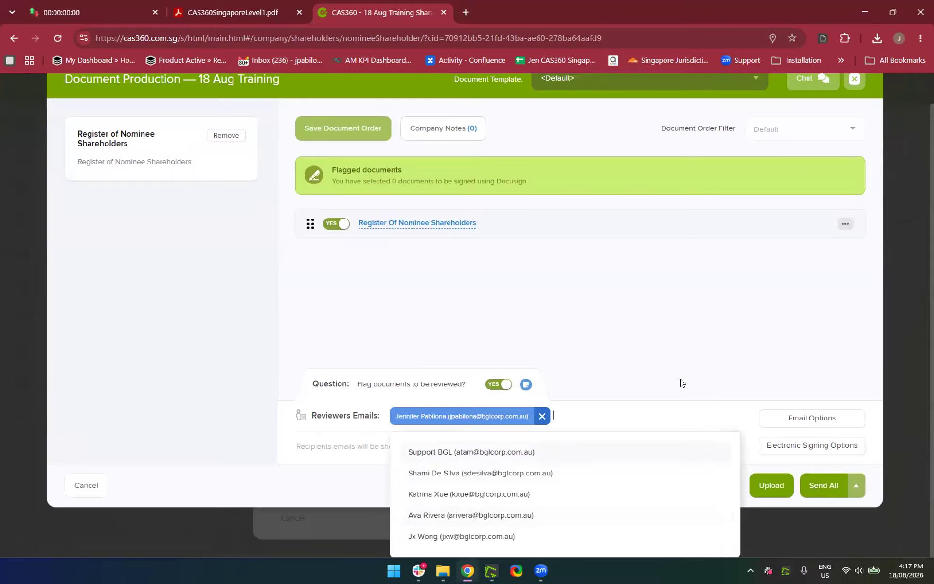
pyautogui.click(307, 487)
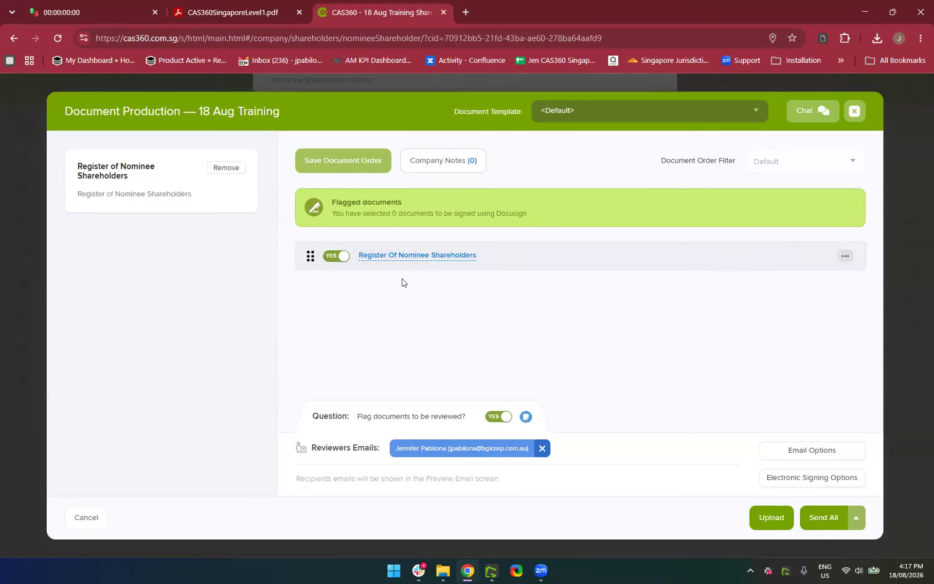
# Set the electronic signing provider to NONE and save the signing options
pyautogui.click(793, 482)
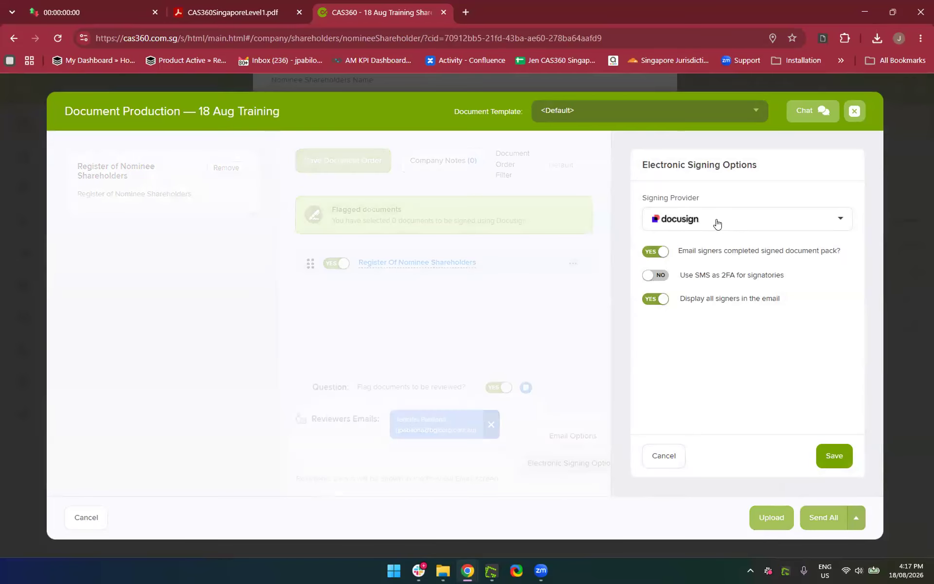
pyautogui.click(708, 220)
pyautogui.click(675, 255)
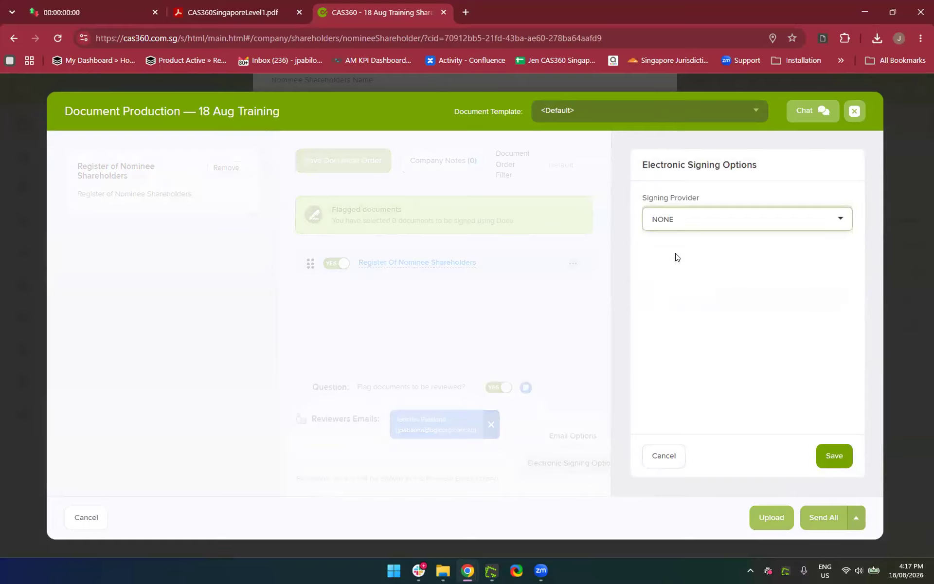
pyautogui.click(829, 455)
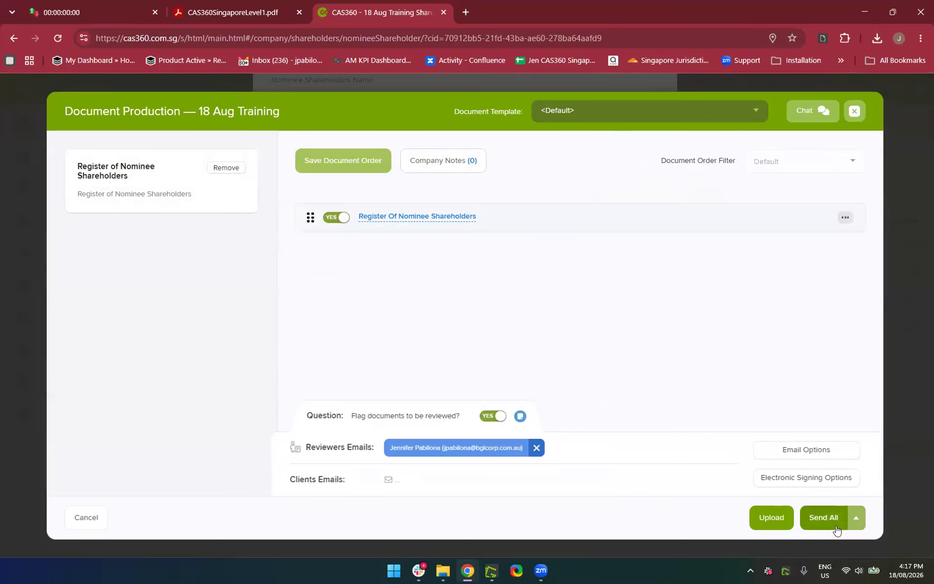
# Start another reviewer email entry, then clear part of it
pyautogui.click(622, 449)
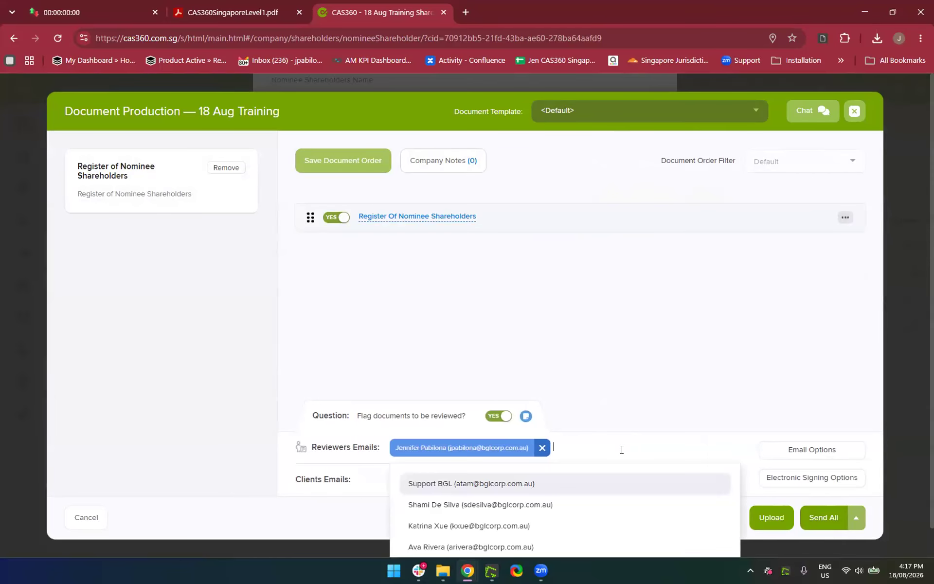
pyautogui.click(340, 525)
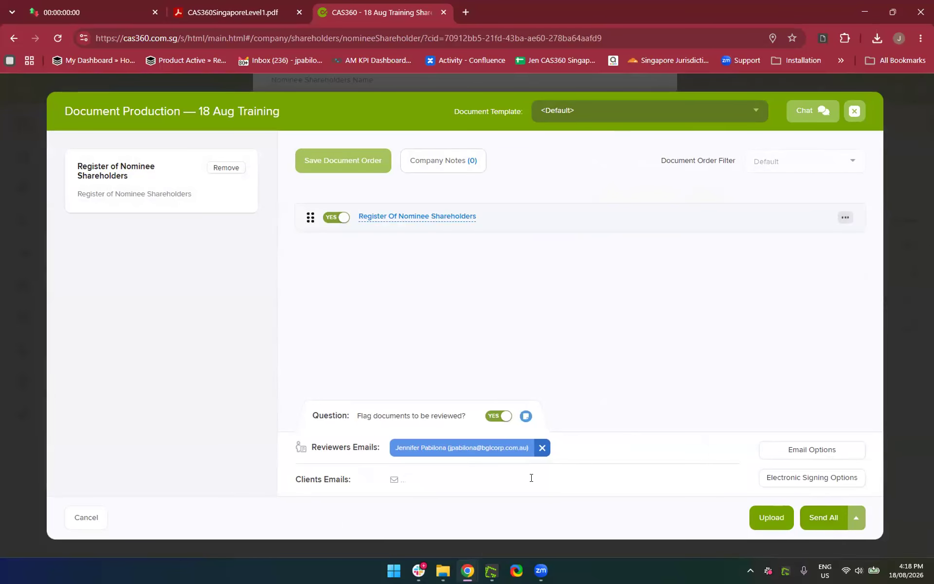
pyautogui.write('mal')
pyautogui.press('BackSpace')
pyautogui.press('BackSpace')
pyautogui.press('BackSpace')
pyautogui.click(396, 216)
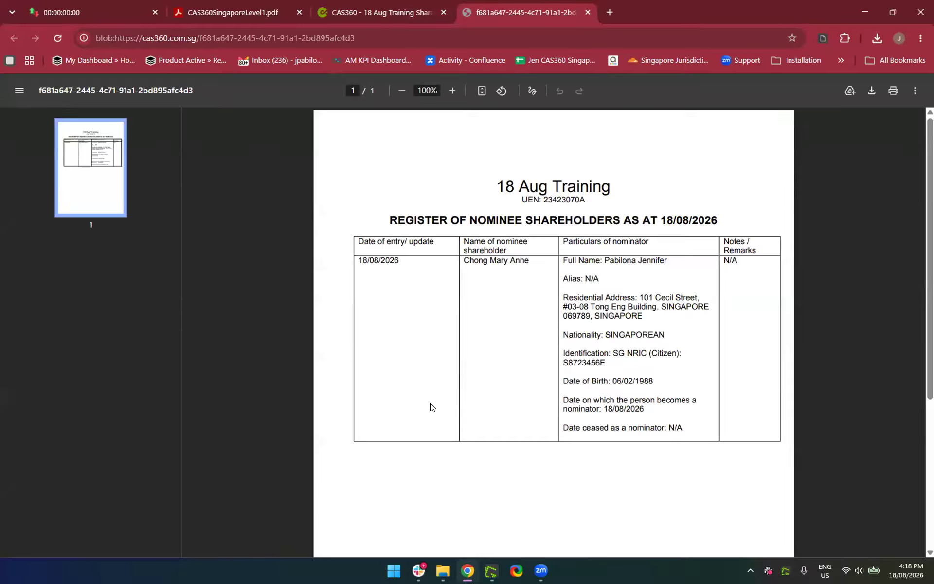
pyautogui.moveTo(495, 187); pyautogui.dragTo(559, 133)
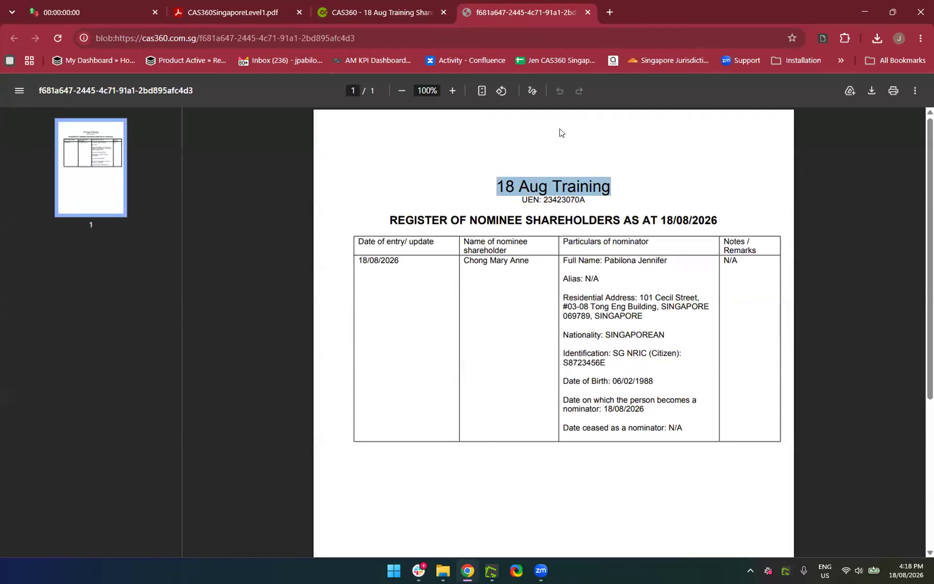
pyautogui.click(586, 13)
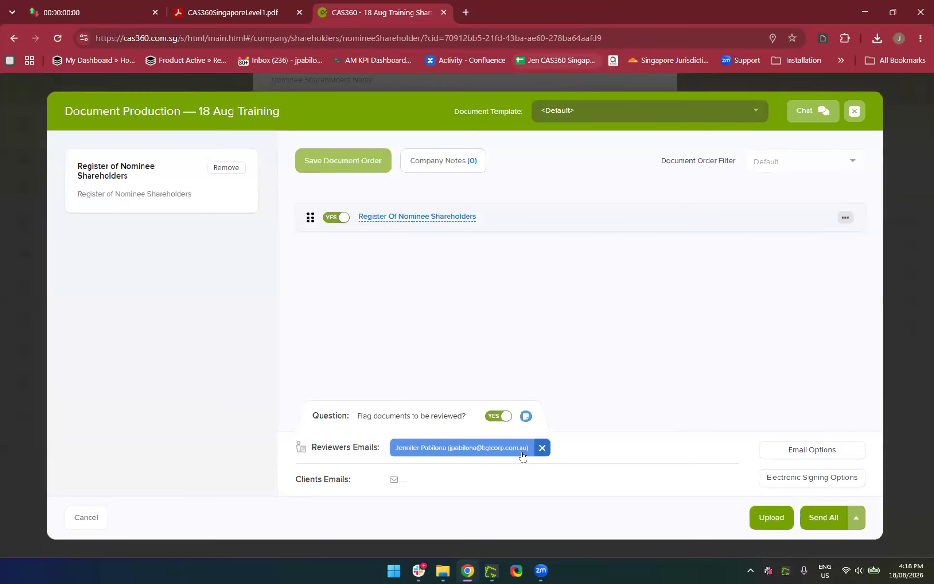
pyautogui.write('pabil')
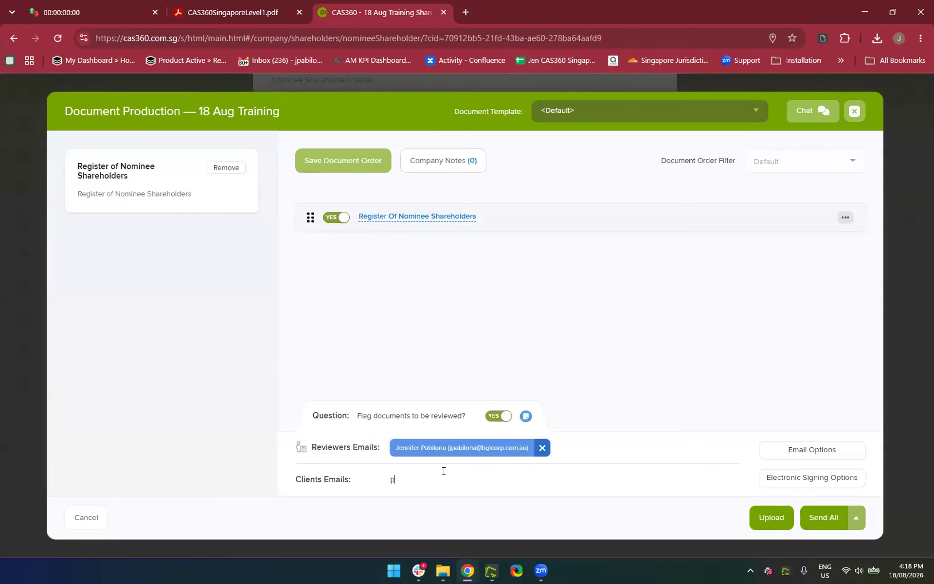
pyautogui.press('BackSpace')
pyautogui.press('BackSpace')
pyautogui.press('BackSpace')
pyautogui.press('BackSpace')
pyautogui.press('BackSpace')
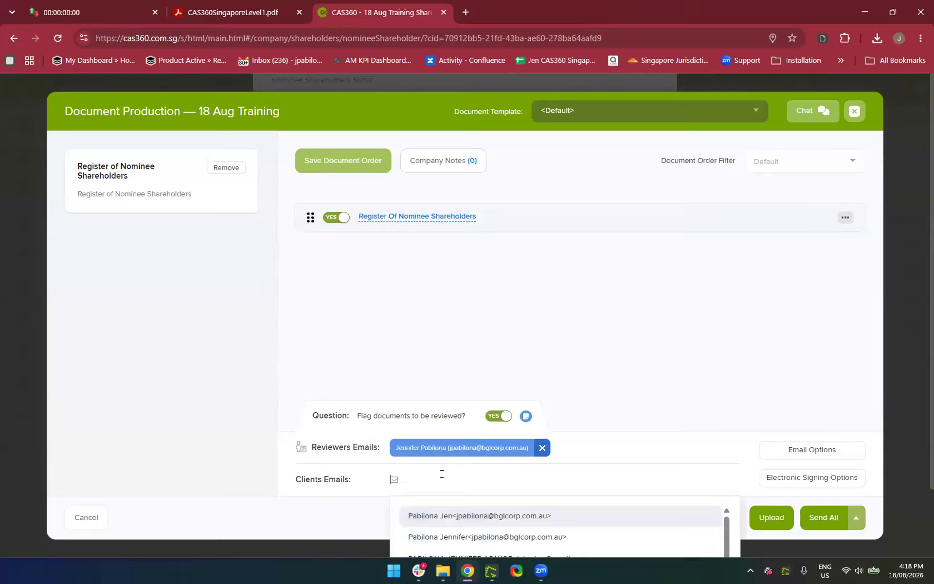
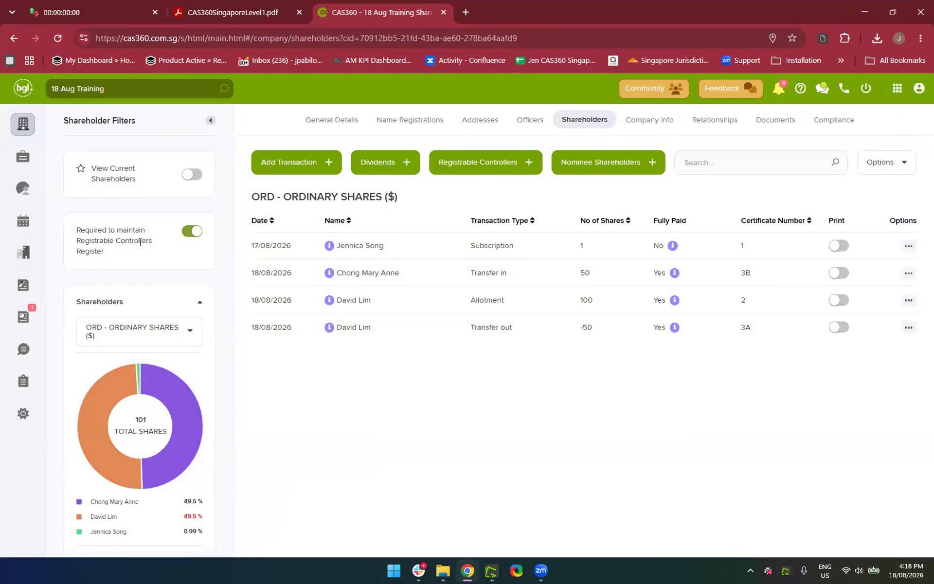
# Open the Documents Review list of 48 documents, with 18 Aug Training pending review
pyautogui.click(26, 316)
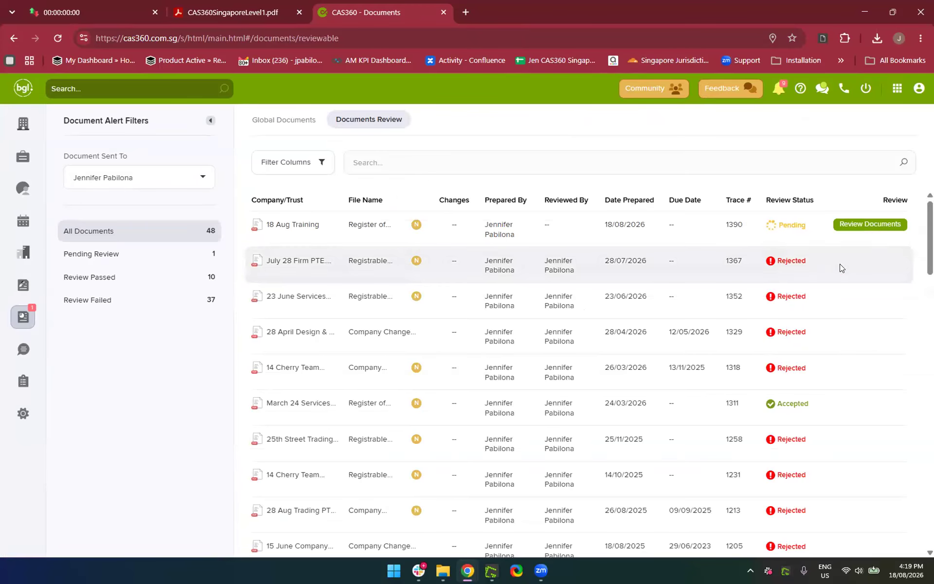
# Open the 18 Aug Training nominee register for review, scroll the PDF, then close it undecided
pyautogui.click(864, 225)
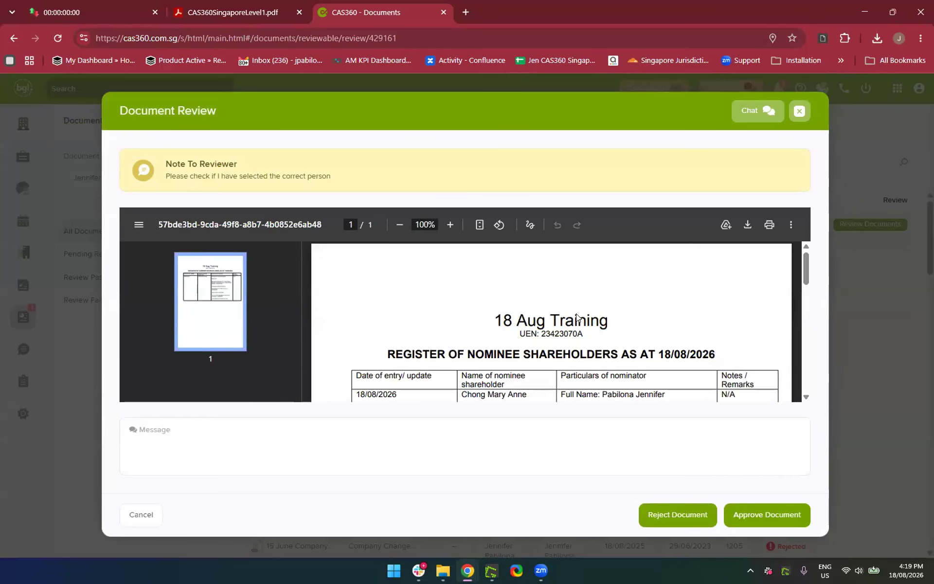
pyautogui.scroll(-2, 507, 319)
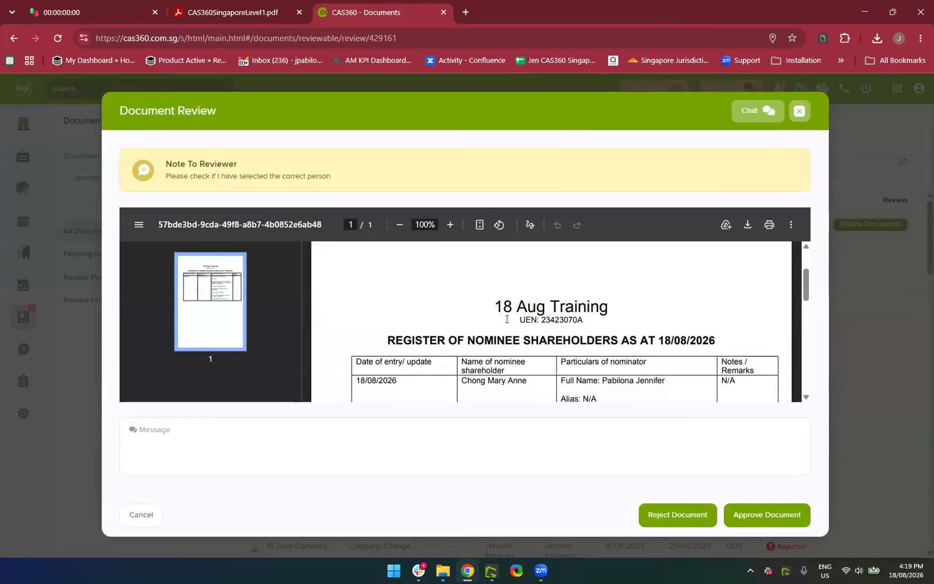
pyautogui.scroll(-2, 507, 319)
pyautogui.scroll(-2, 410, 334)
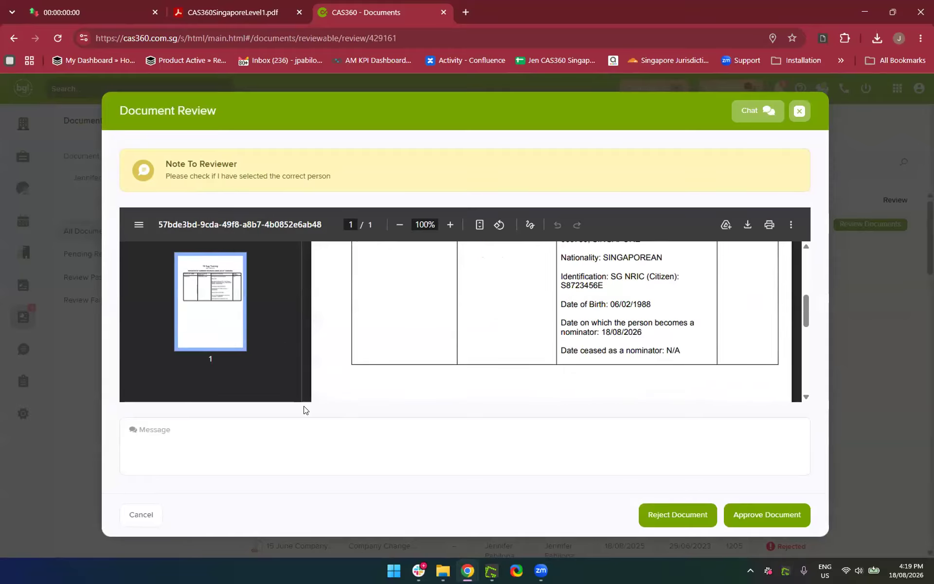
pyautogui.scroll(5, 633, 302)
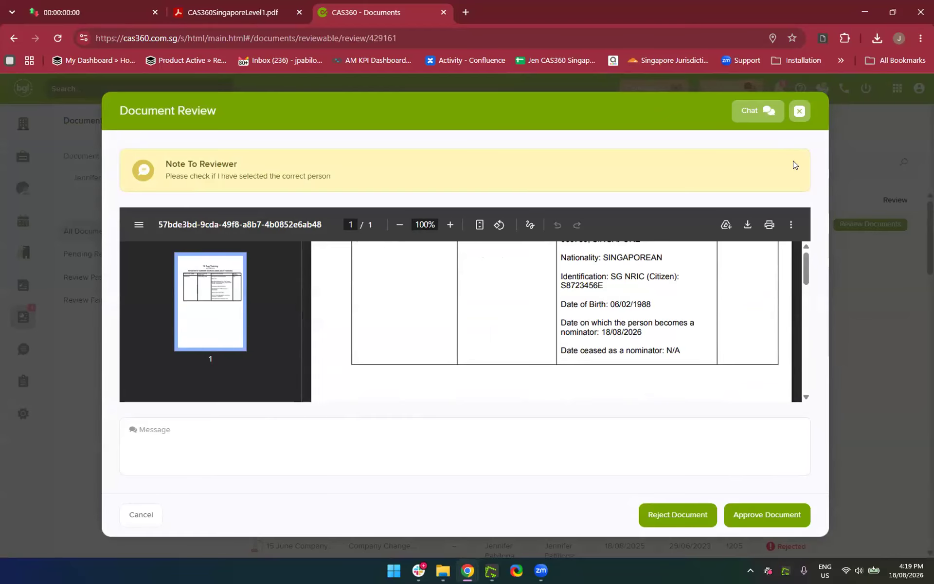
pyautogui.click(798, 111)
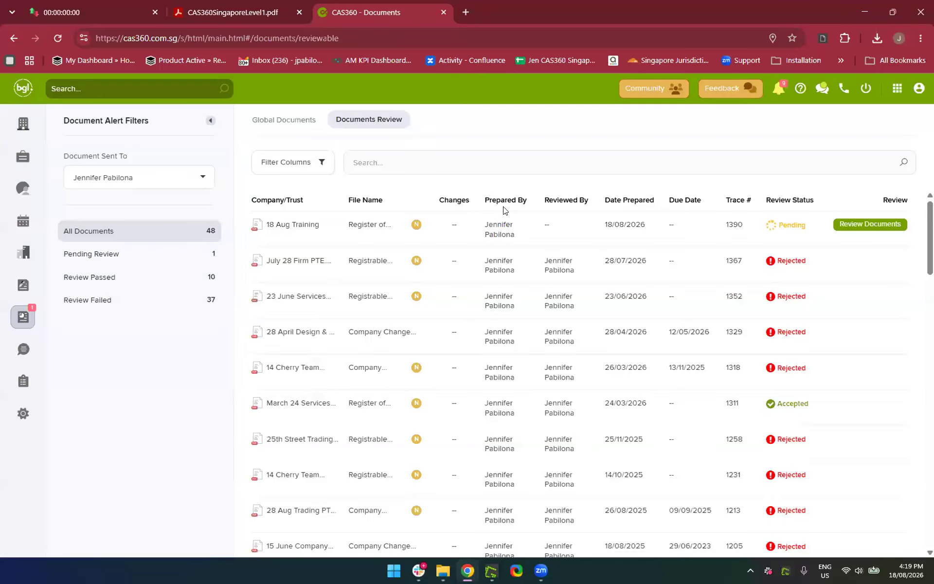
# Reopen the register and write 'Kindly please change the Nominee Shareholder as this person is no longer the NS'
pyautogui.moveTo(415, 228)
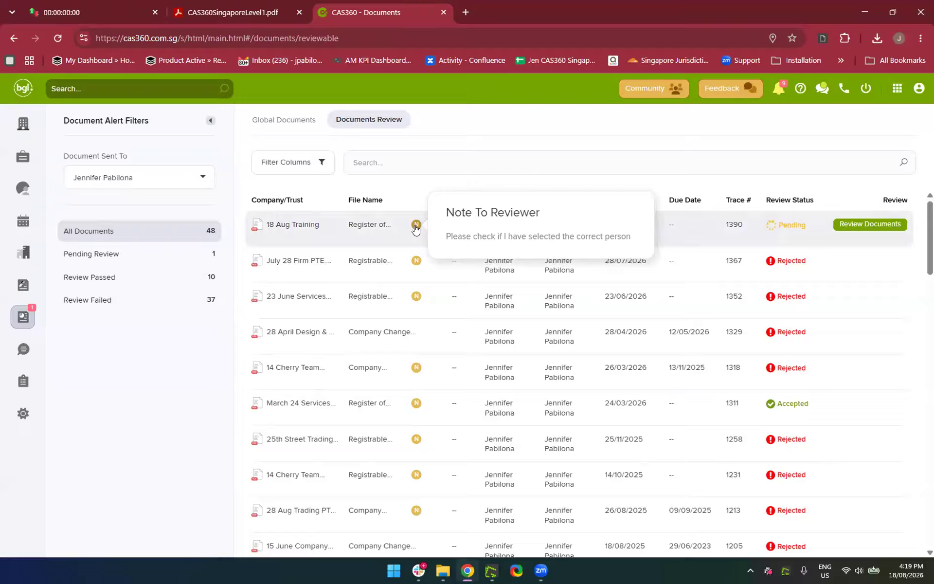
pyautogui.click(855, 226)
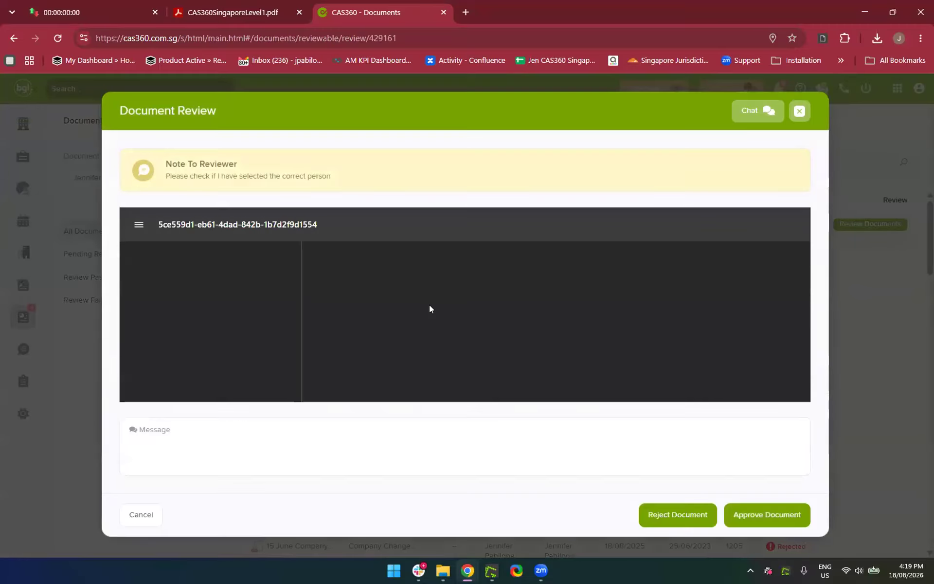
pyautogui.scroll(-3, 429, 308)
pyautogui.click(344, 440)
pyautogui.scroll(-1, 537, 337)
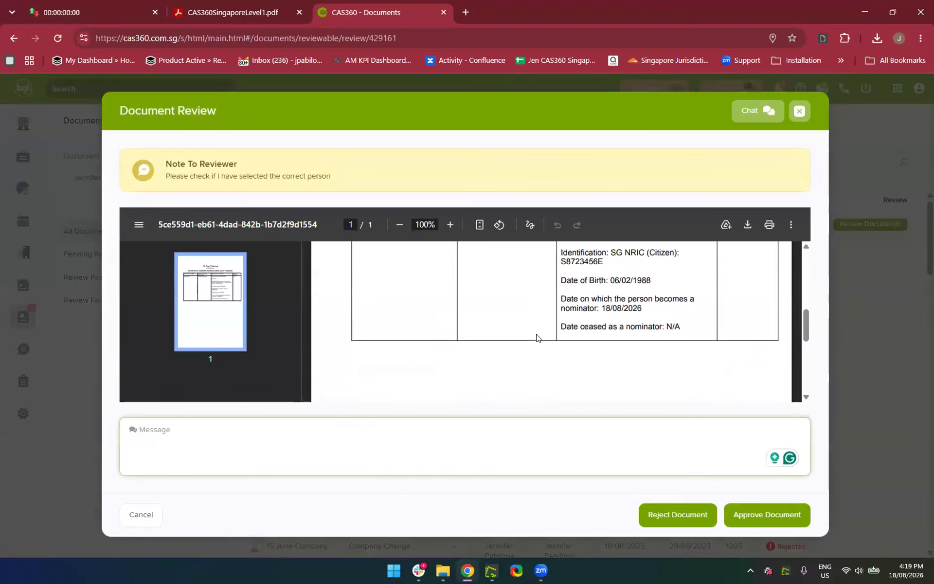
pyautogui.scroll(3, 536, 337)
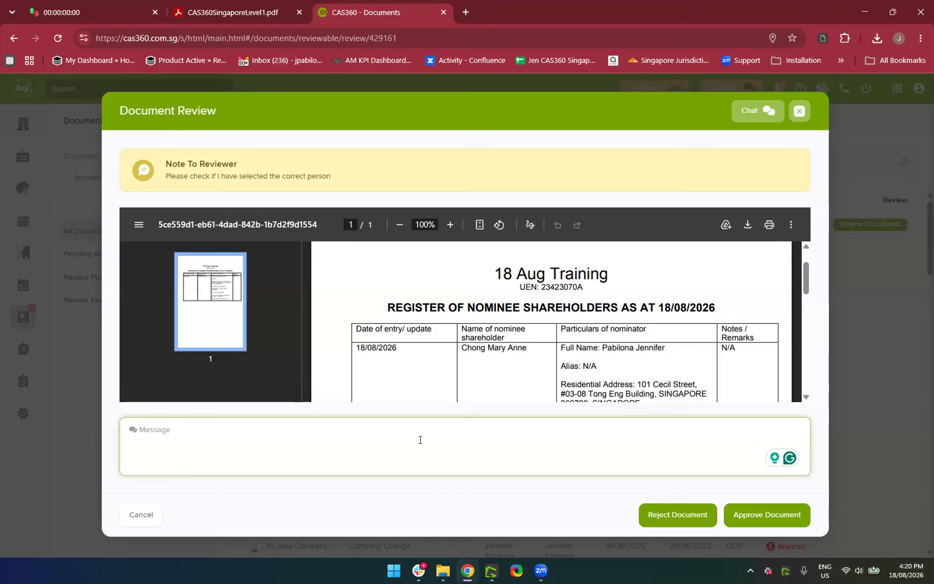
pyautogui.scroll(-3, 560, 372)
pyautogui.scroll(-2, 561, 372)
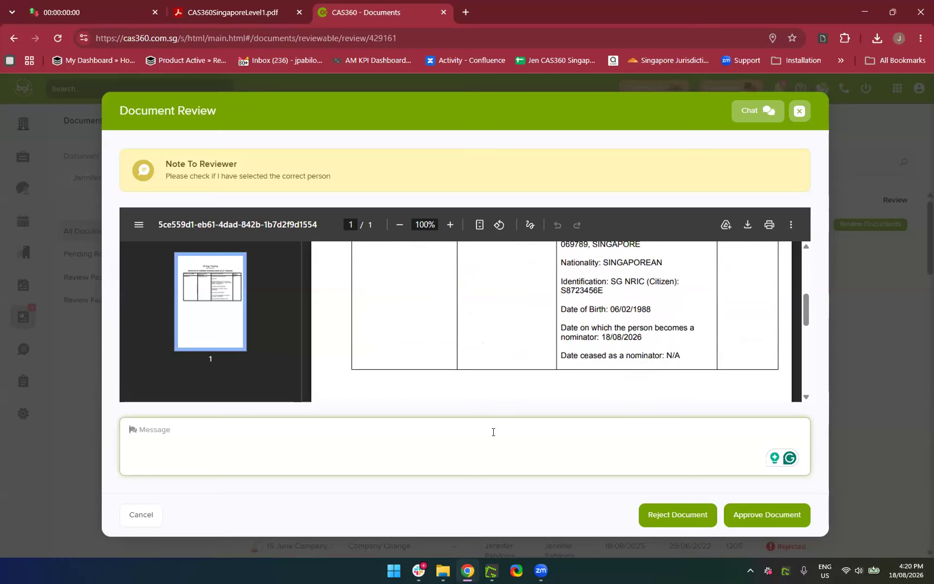
pyautogui.scroll(3, 554, 334)
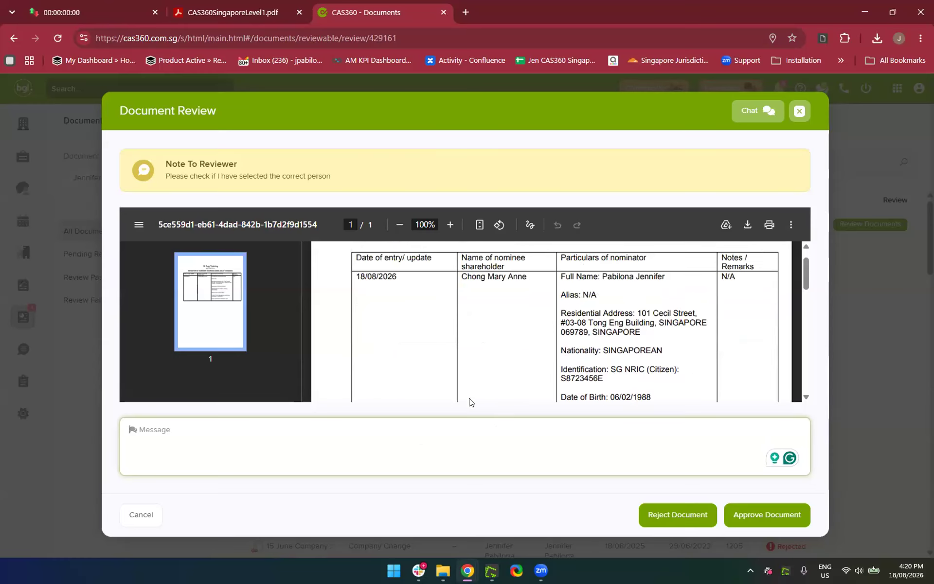
pyautogui.scroll(2, 470, 398)
pyautogui.write('Kin')
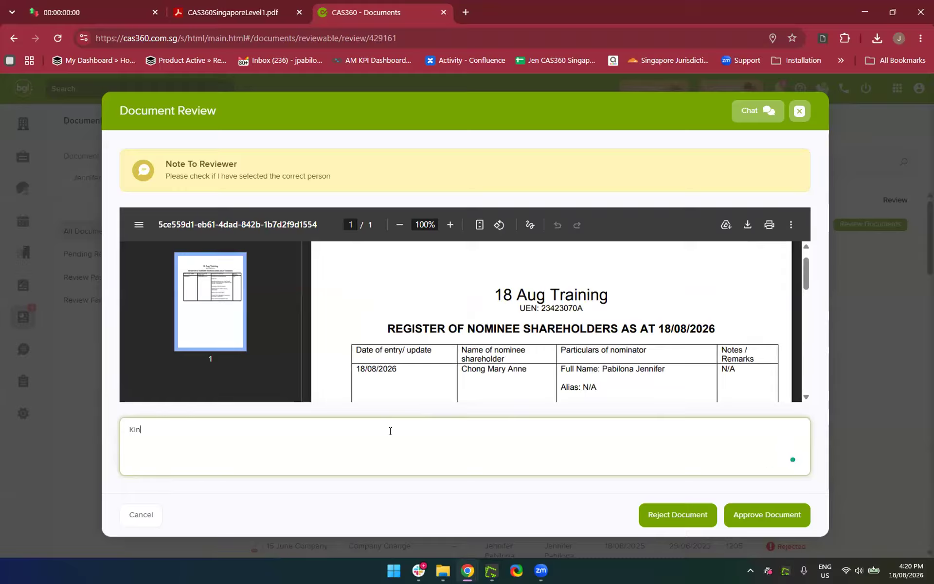
pyautogui.write('dly please change the Nominee Sha')
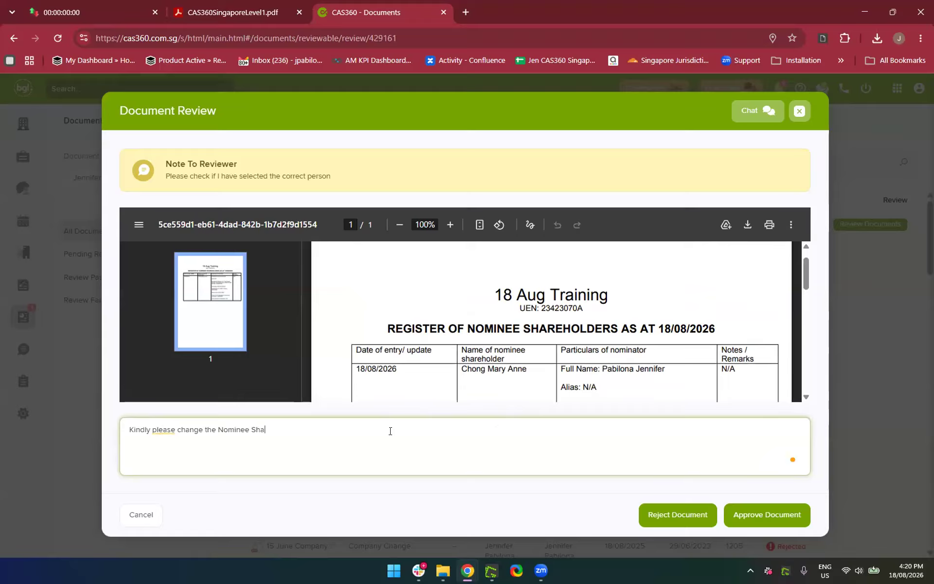
pyautogui.write('reholder as this person is no longer')
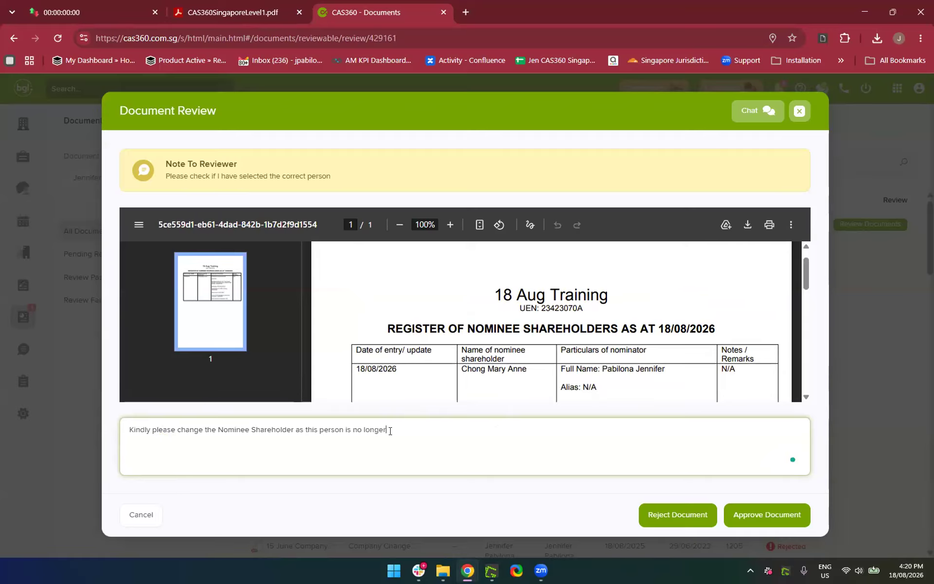
pyautogui.write(' the NS')
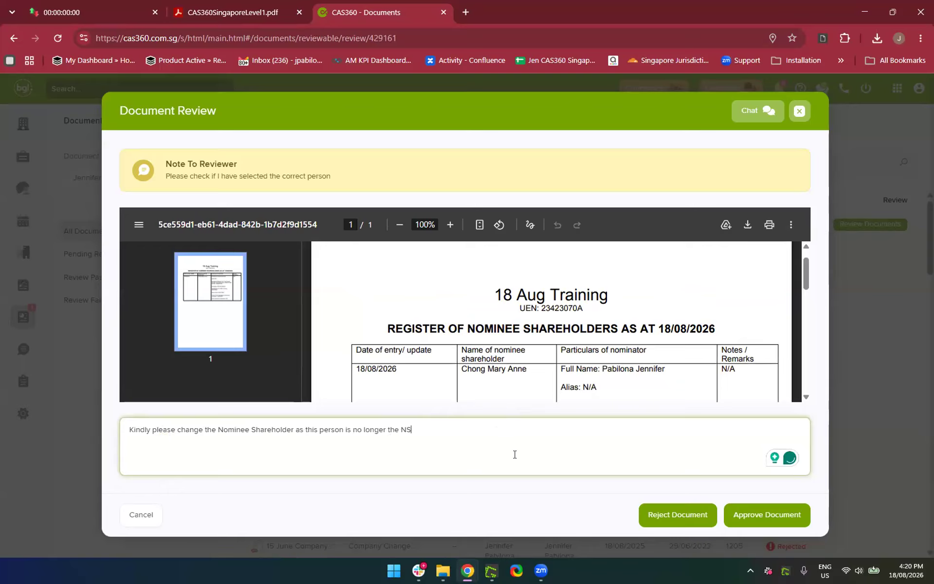
# Reject the 18 Aug Training register, keeping the note about changing the Nominee Shareholder
pyautogui.click(496, 503)
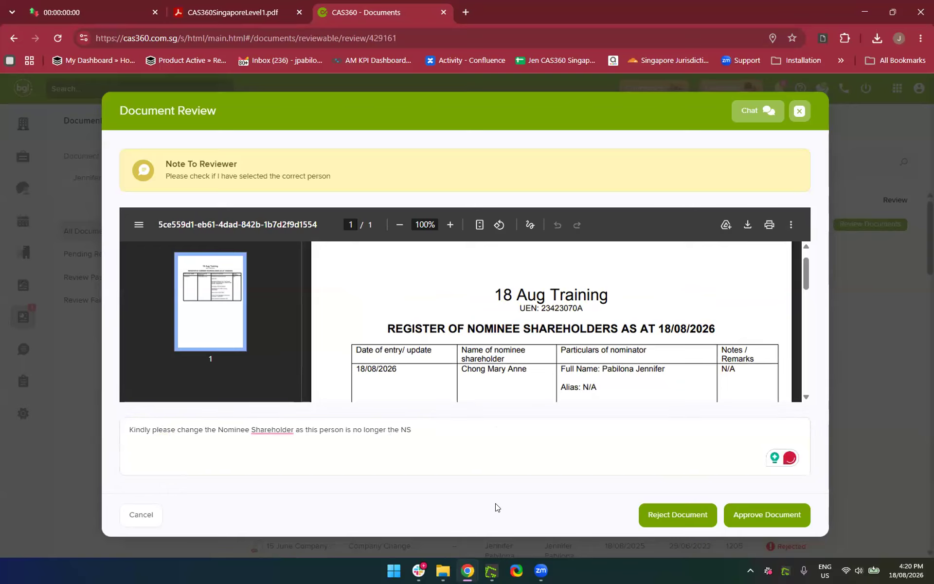
pyautogui.click(663, 517)
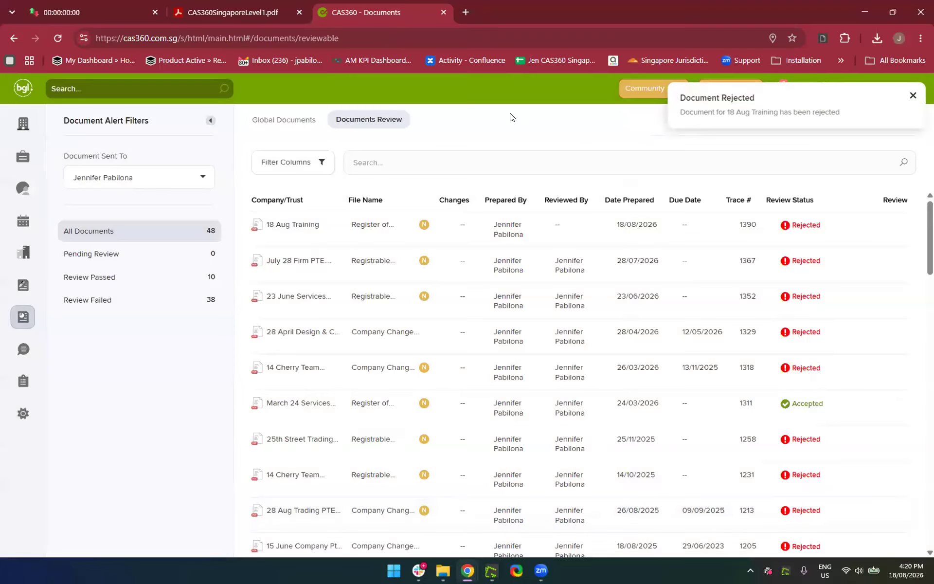
# Dismiss the toast and follow the 18 Aug Training Document Rejected alert to Global Documents
pyautogui.click(912, 96)
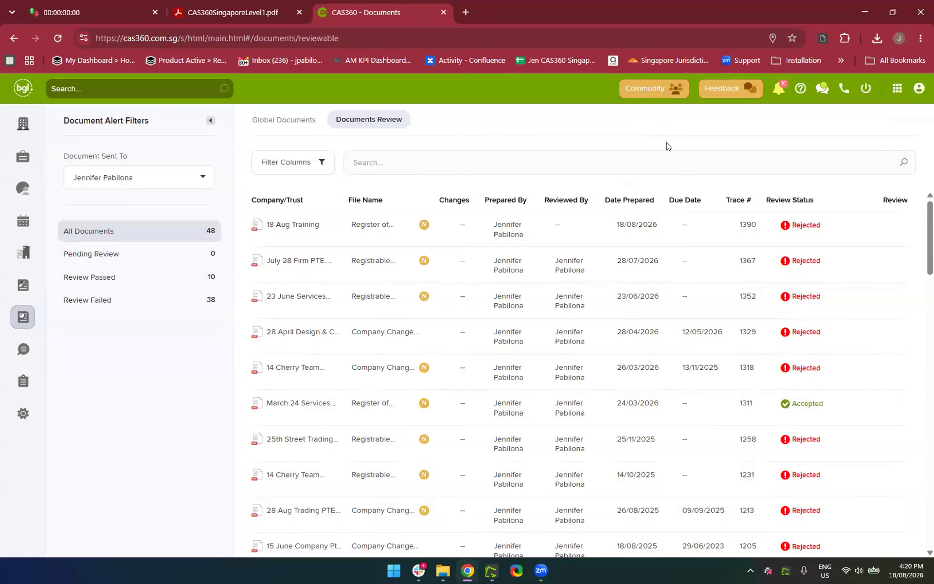
pyautogui.click(777, 92)
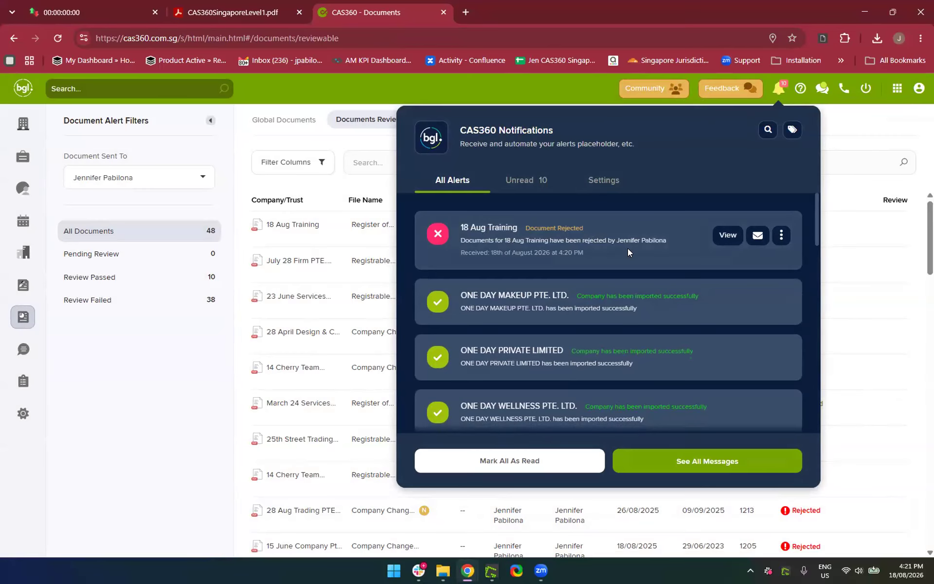
pyautogui.click(728, 236)
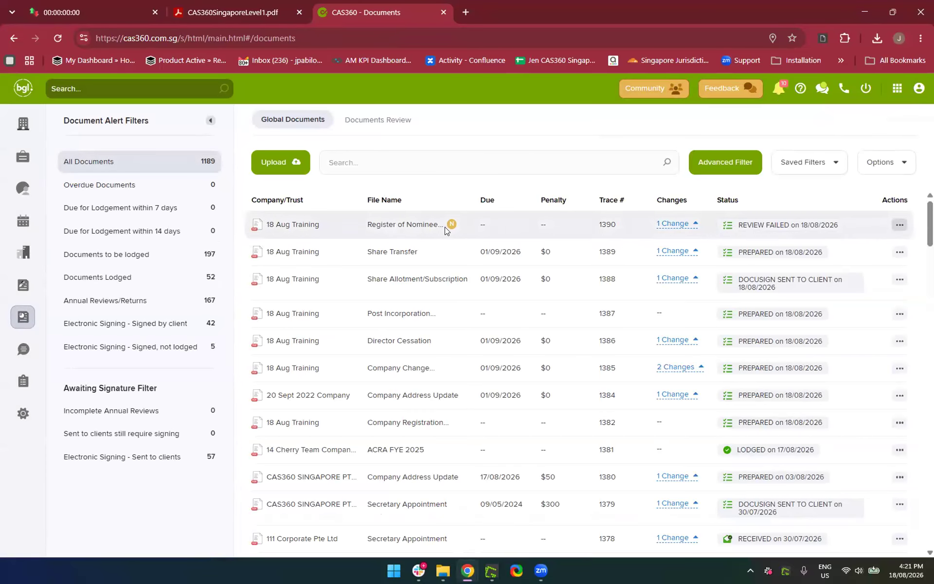
pyautogui.moveTo(452, 227)
pyautogui.click(899, 226)
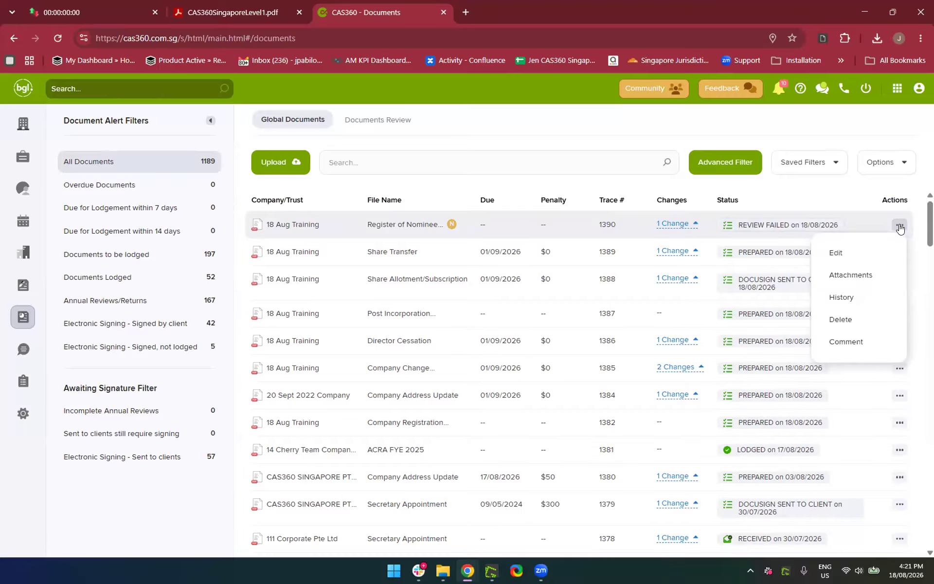
pyautogui.click(831, 297)
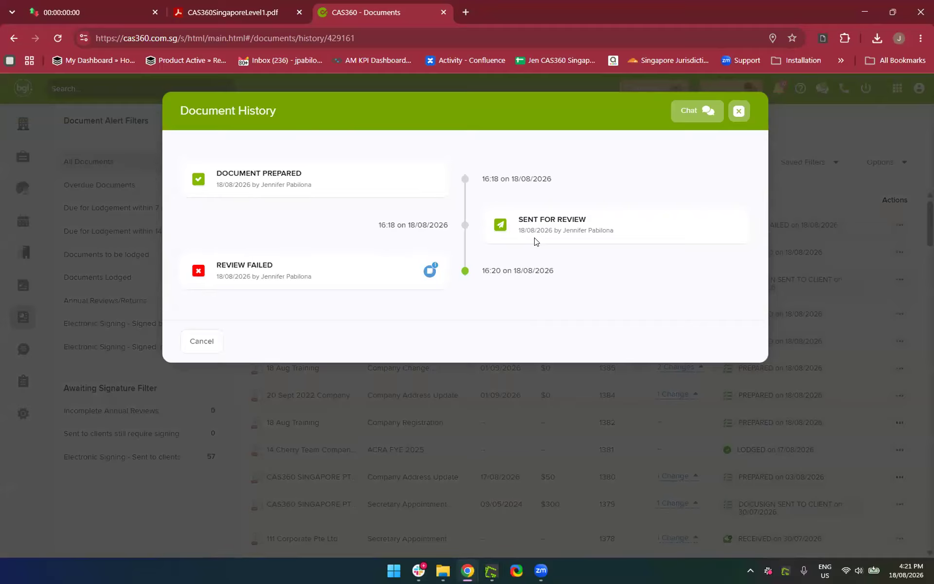
pyautogui.click(430, 272)
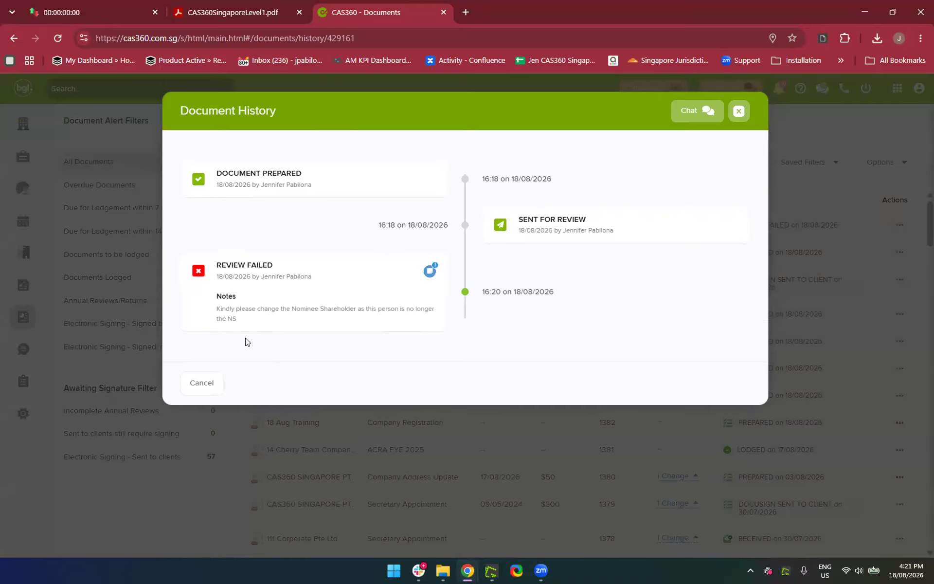
pyautogui.click(739, 112)
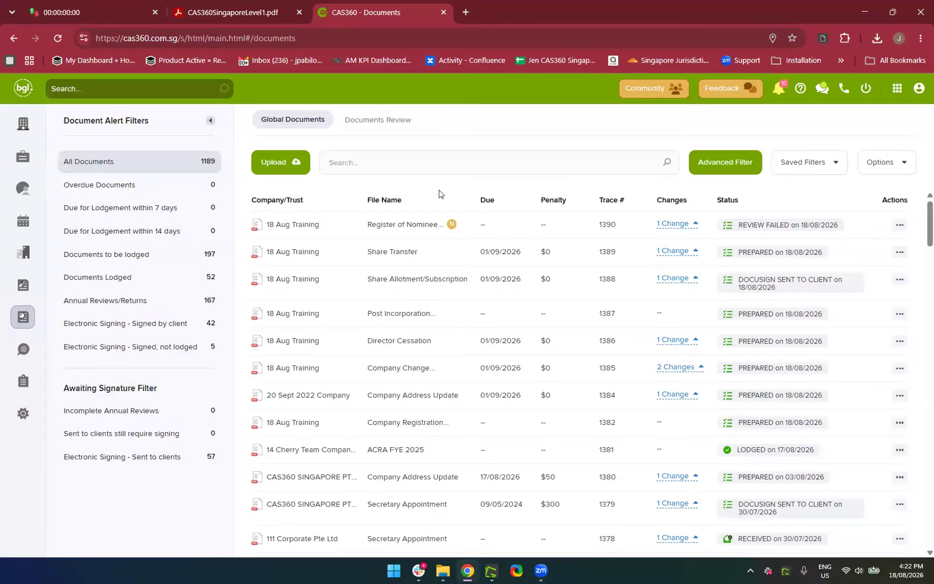
pyautogui.click(23, 125)
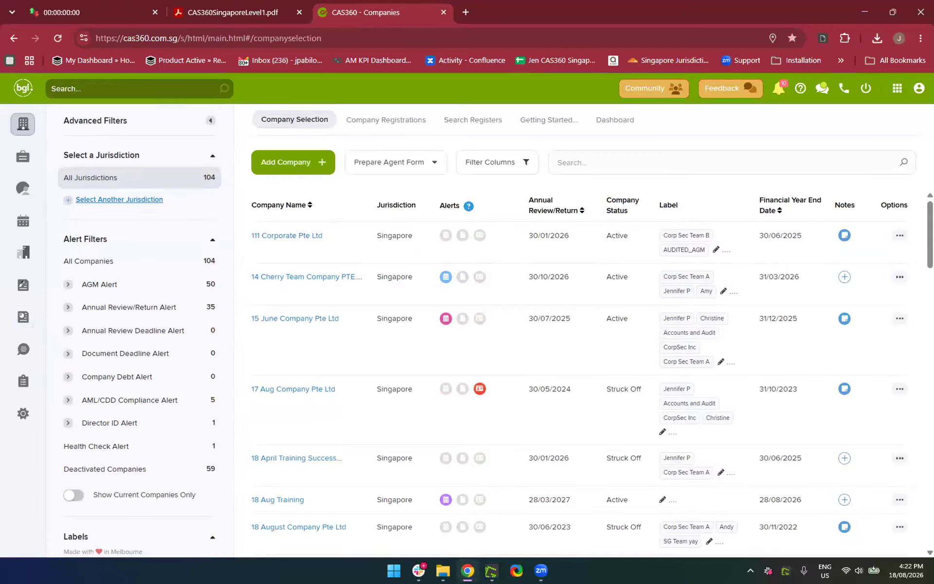
# Search companies for '18 Aug', open 18 Aug Training and show its Shareholders tab
pyautogui.click(580, 162)
pyautogui.write('18 Aug')
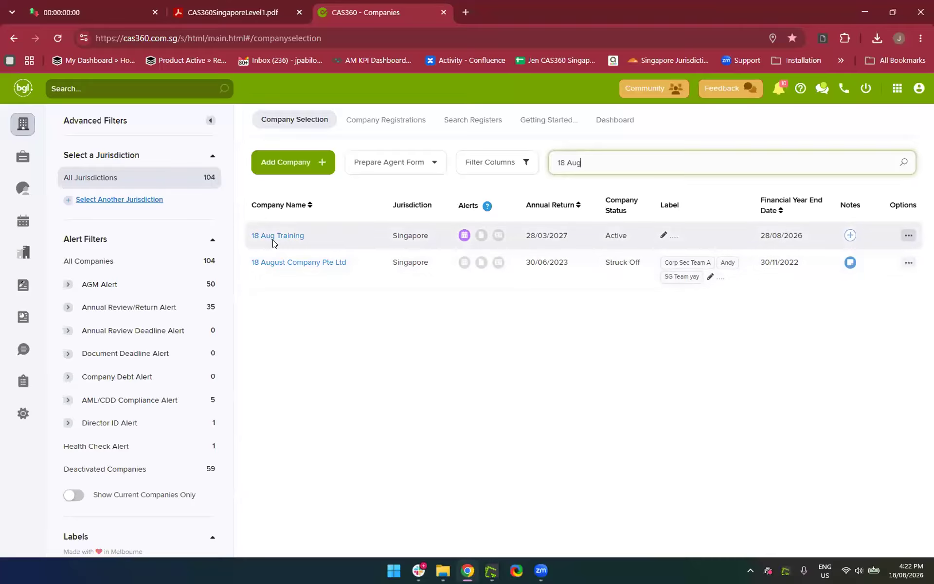
pyautogui.click(267, 235)
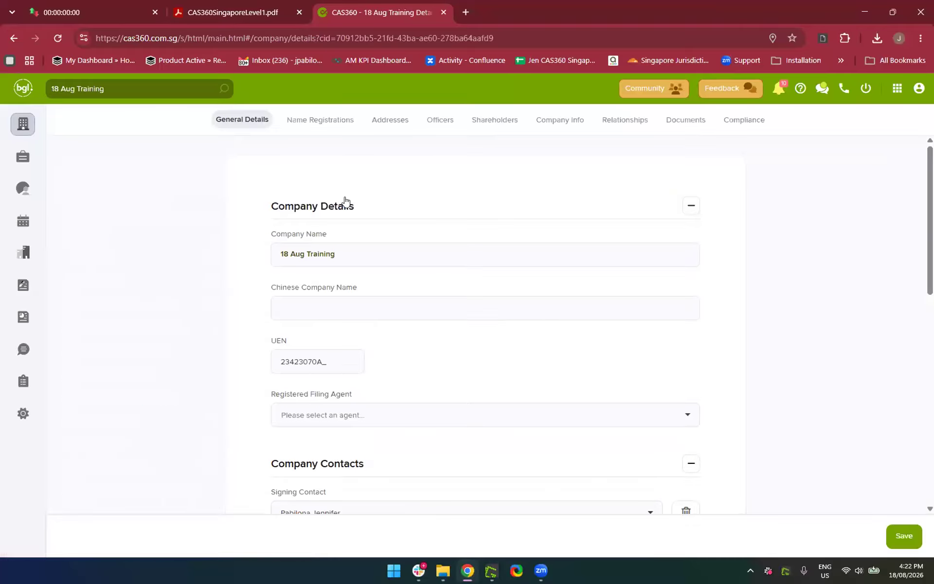
pyautogui.click(499, 128)
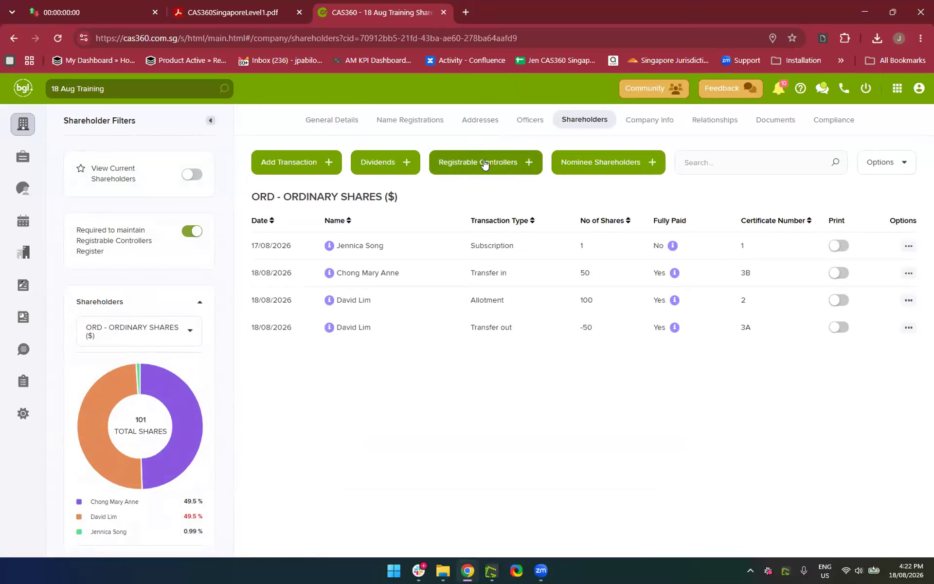
# Switch on the Registrable Controllers Register requirement and choose Add Registrable Controllers
pyautogui.click(188, 237)
pyautogui.click(512, 173)
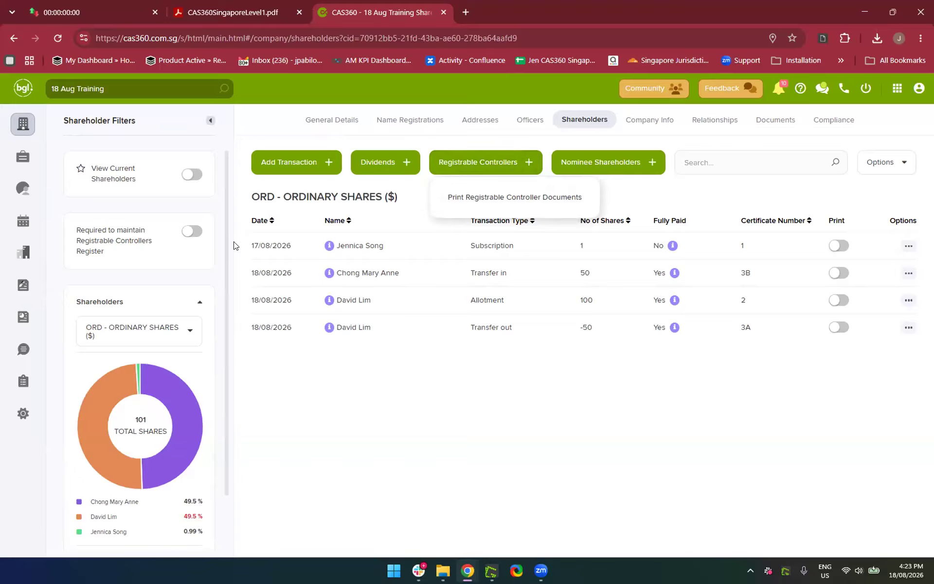
pyautogui.click(196, 234)
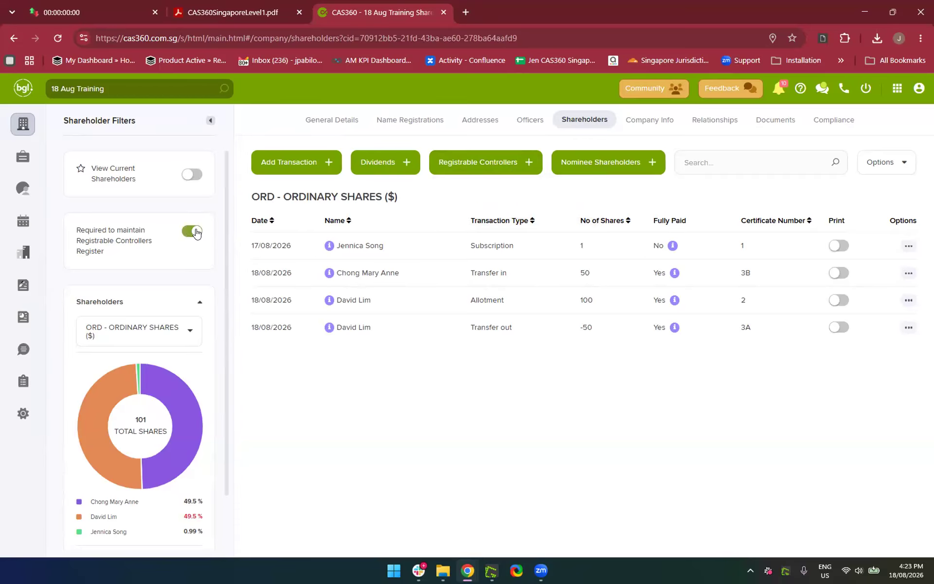
pyautogui.click(471, 167)
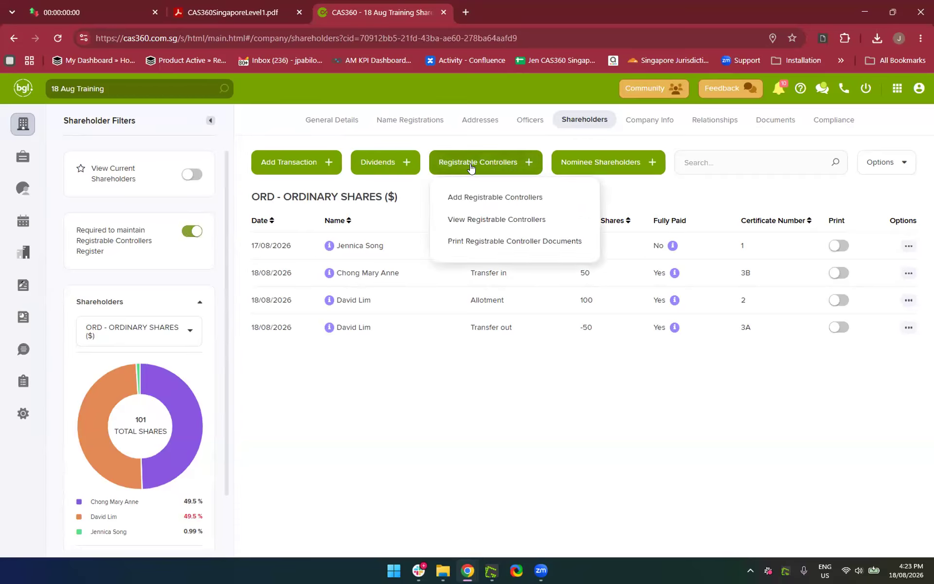
pyautogui.click(466, 206)
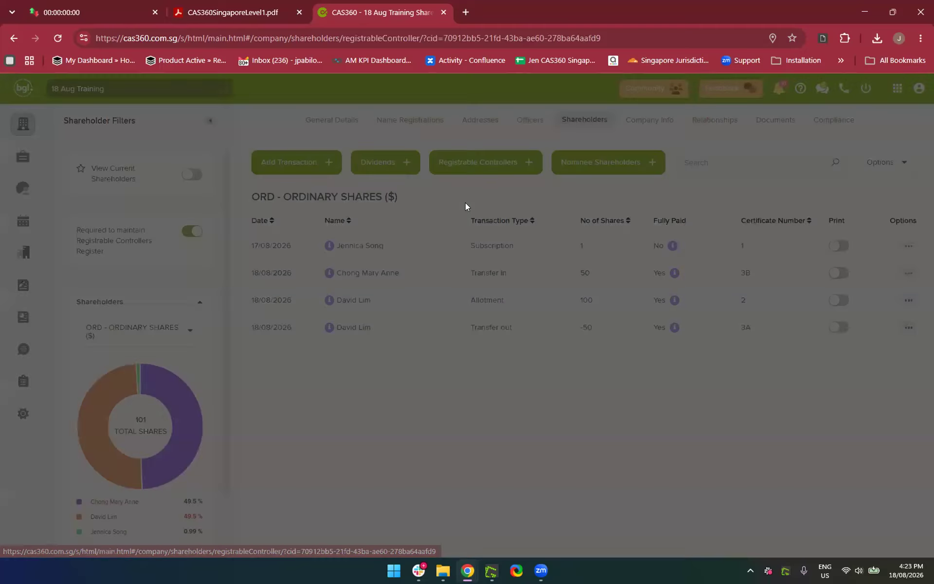
# Pick the searched contact as controller with Position Status Appointed, then Save & Prepare
pyautogui.click(383, 178)
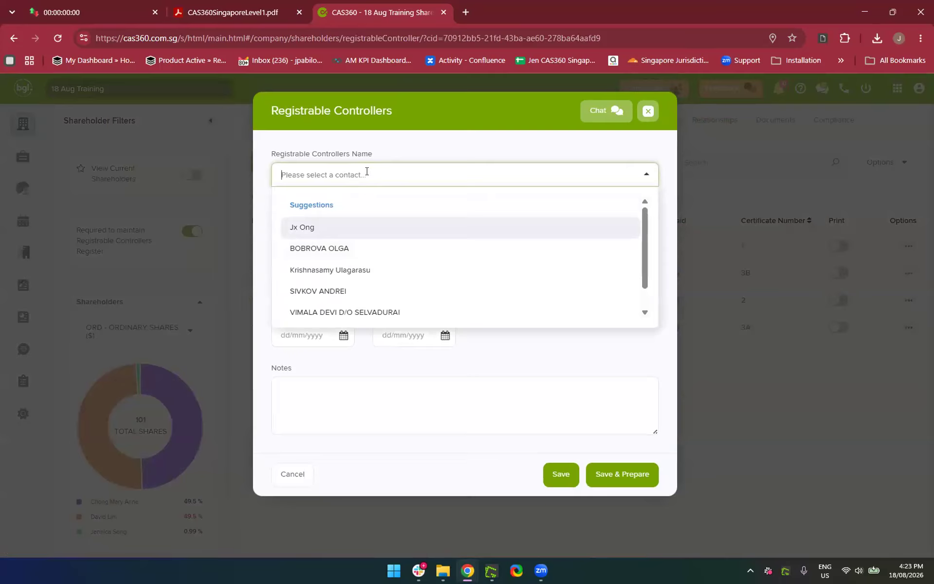
pyautogui.write('James')
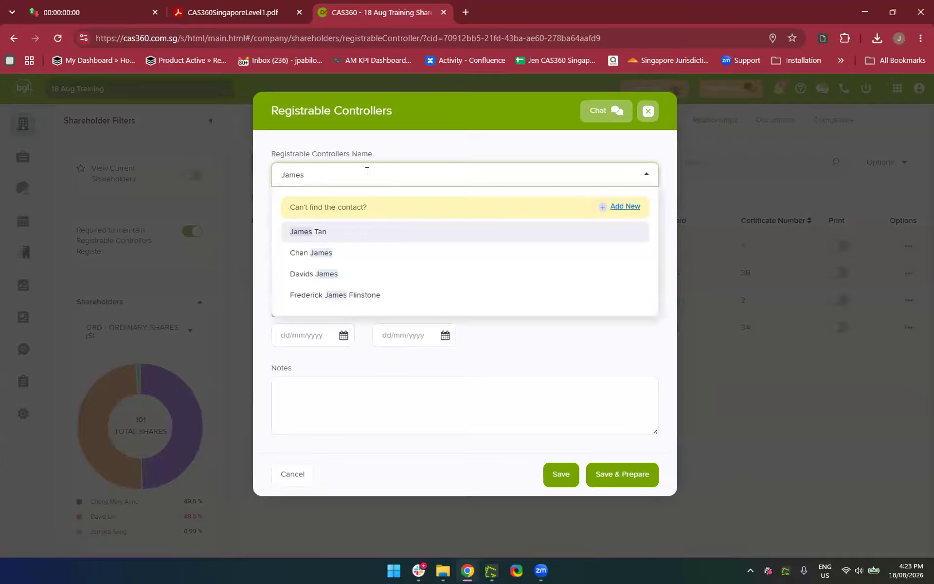
pyautogui.click(402, 275)
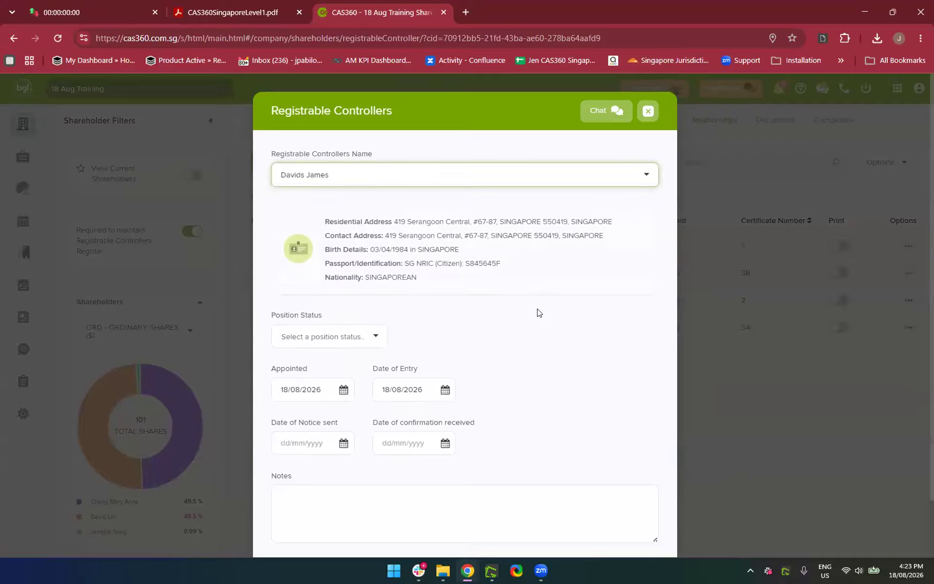
pyautogui.scroll(-2, 545, 324)
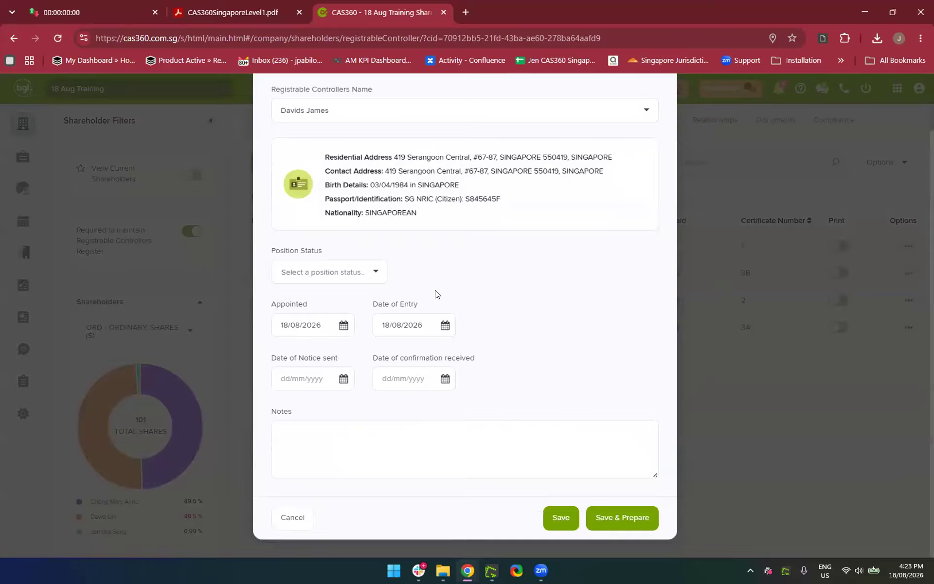
pyautogui.click(373, 272)
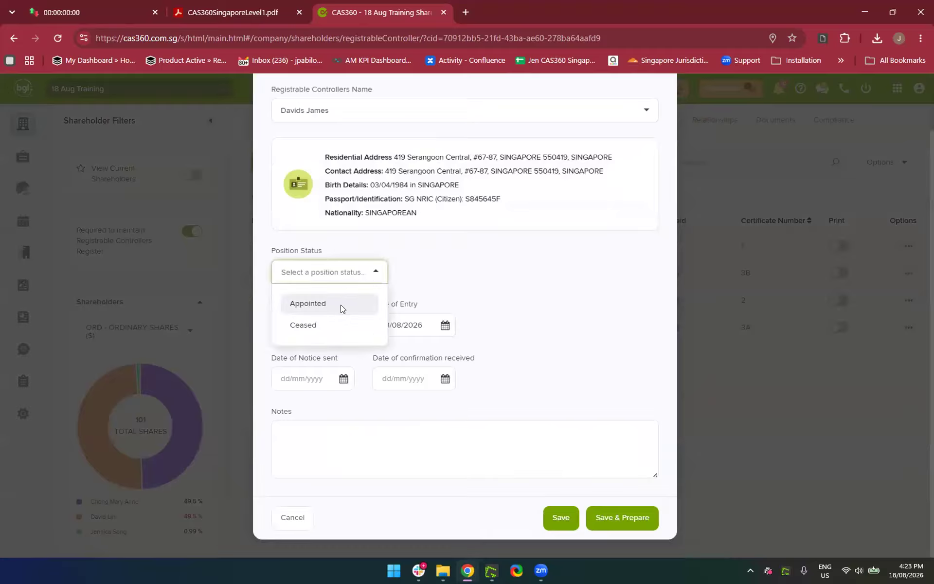
pyautogui.click(341, 305)
pyautogui.moveTo(489, 356); pyautogui.dragTo(488, 416)
pyautogui.click(490, 418)
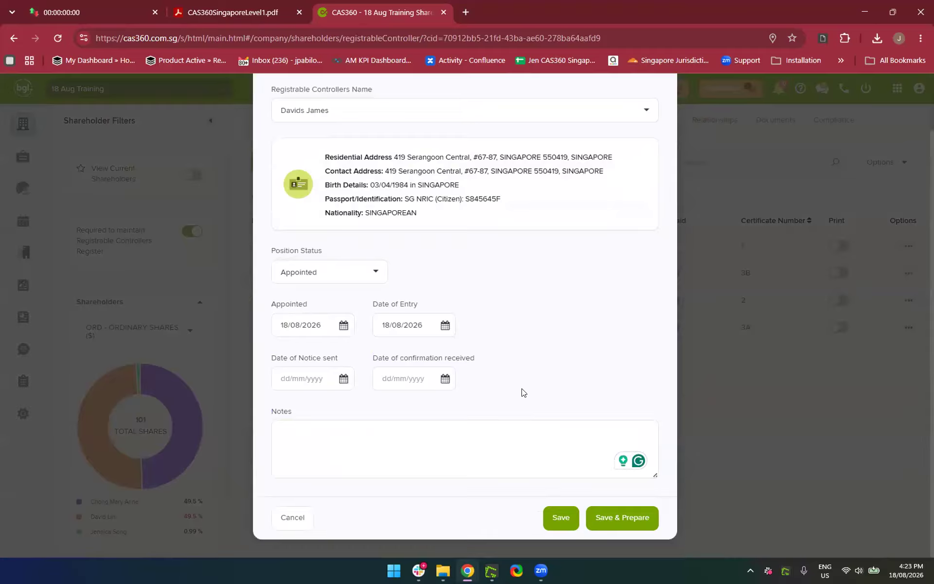
pyautogui.click(612, 523)
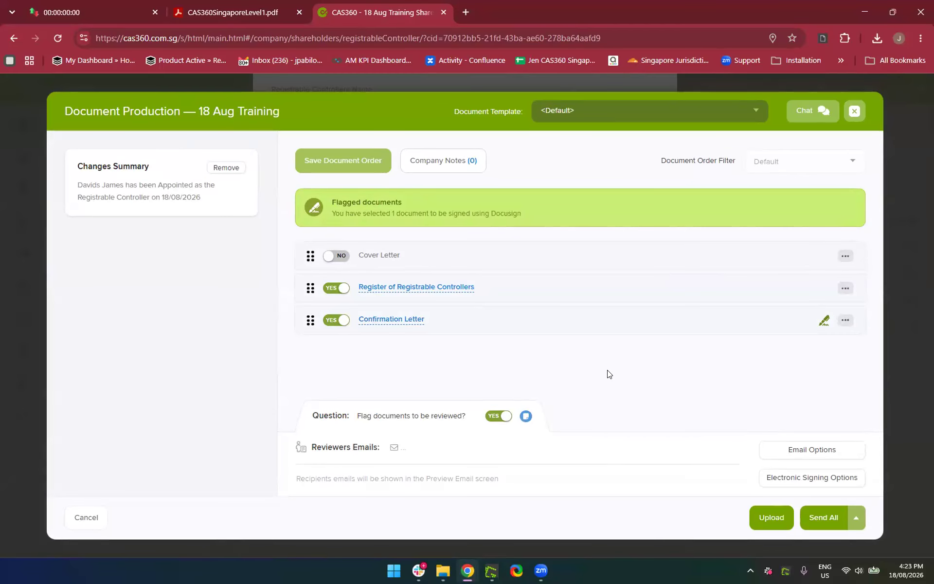
pyautogui.click(393, 287)
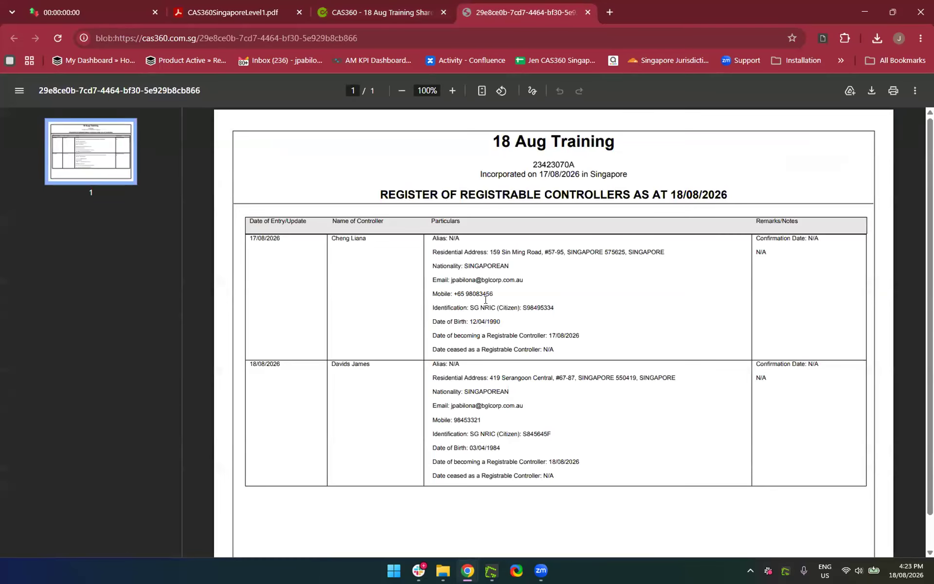
pyautogui.scroll(-1, 485, 299)
pyautogui.scroll(1, 485, 300)
pyautogui.scroll(-1, 426, 277)
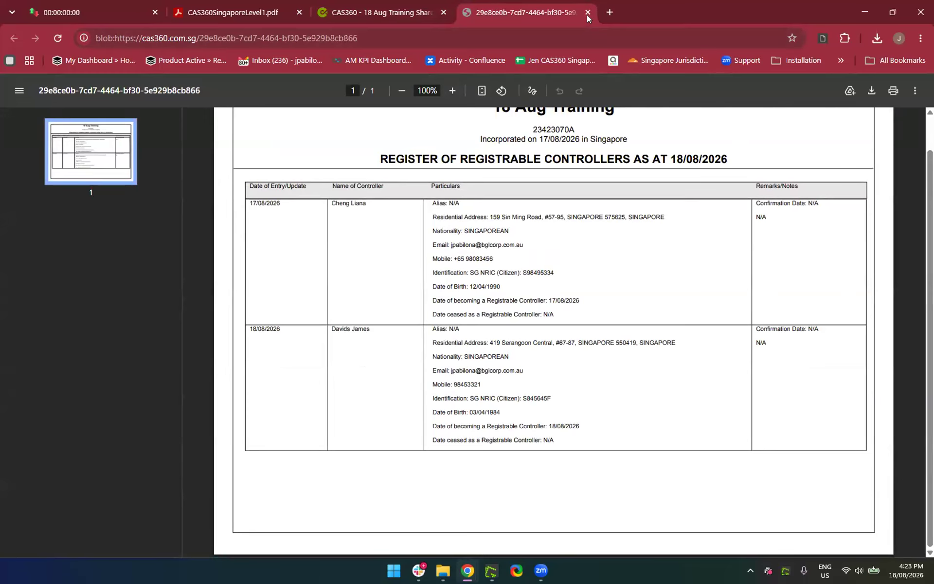
pyautogui.scroll(1, 550, 253)
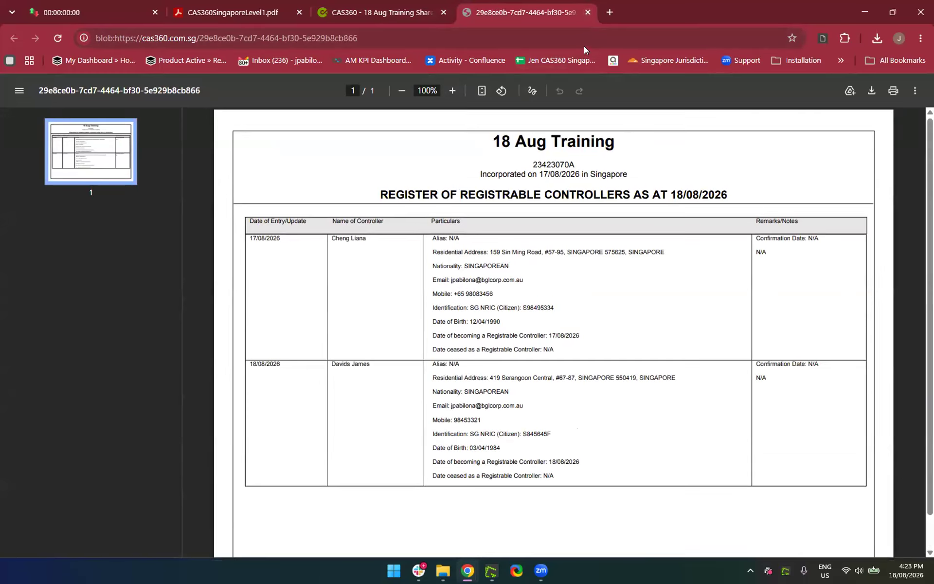
pyautogui.click(587, 12)
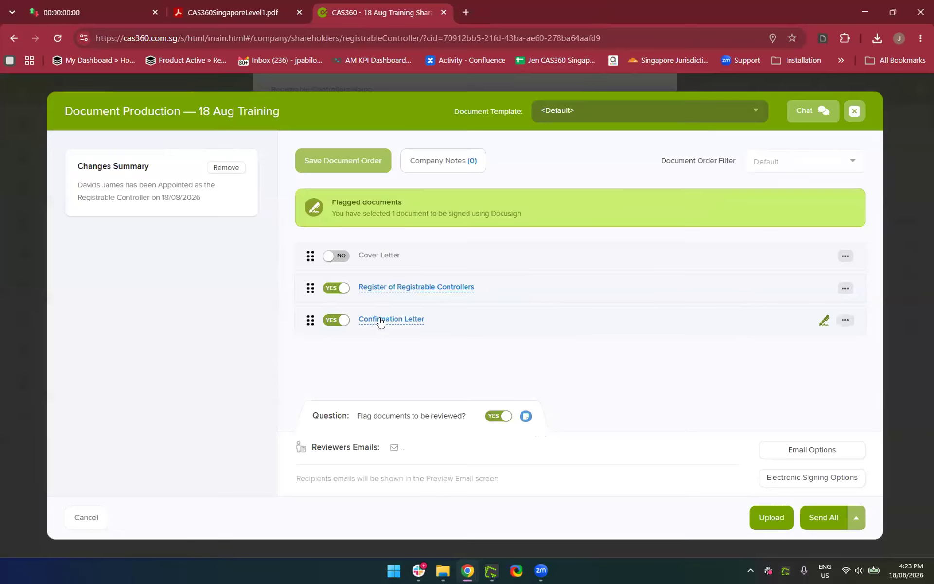
pyautogui.click(380, 320)
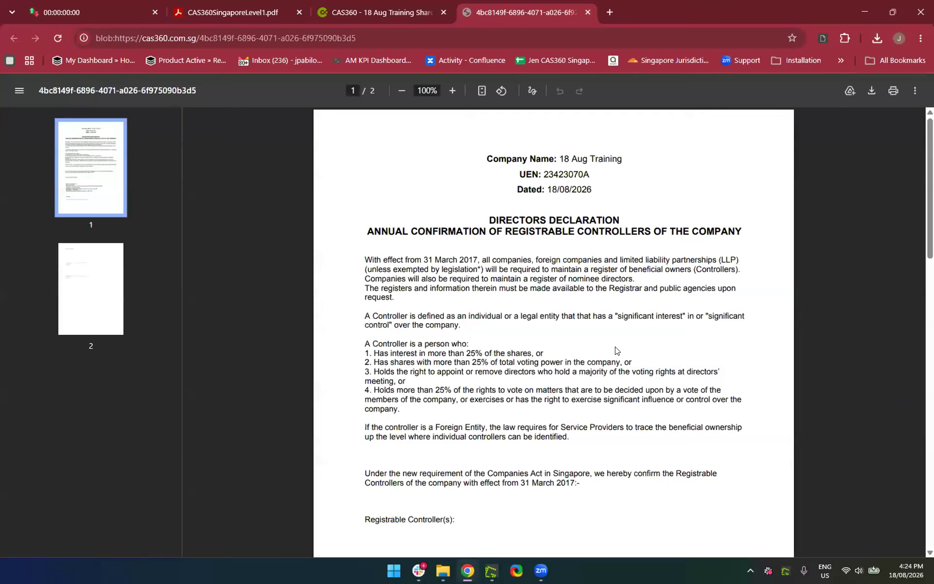
pyautogui.scroll(-20, 616, 351)
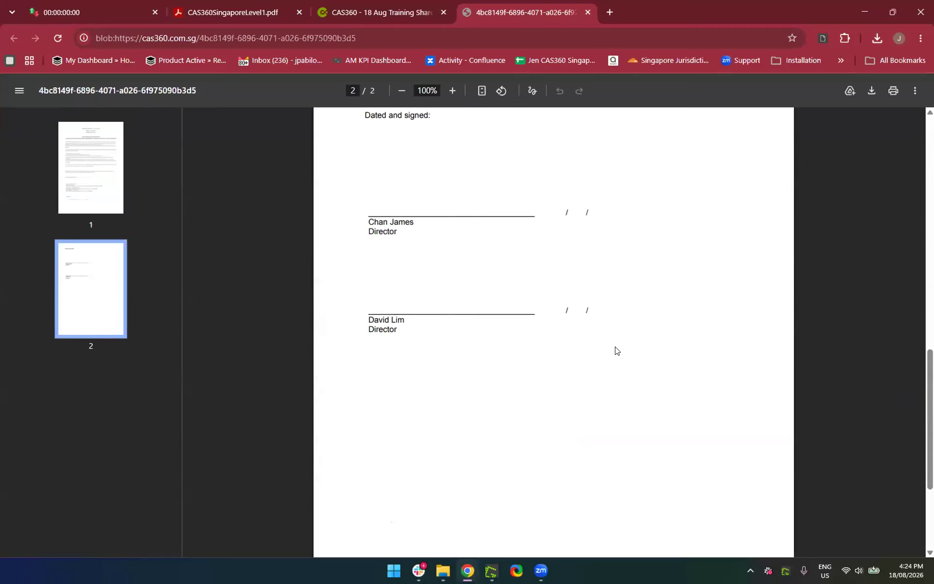
pyautogui.scroll(20, 616, 350)
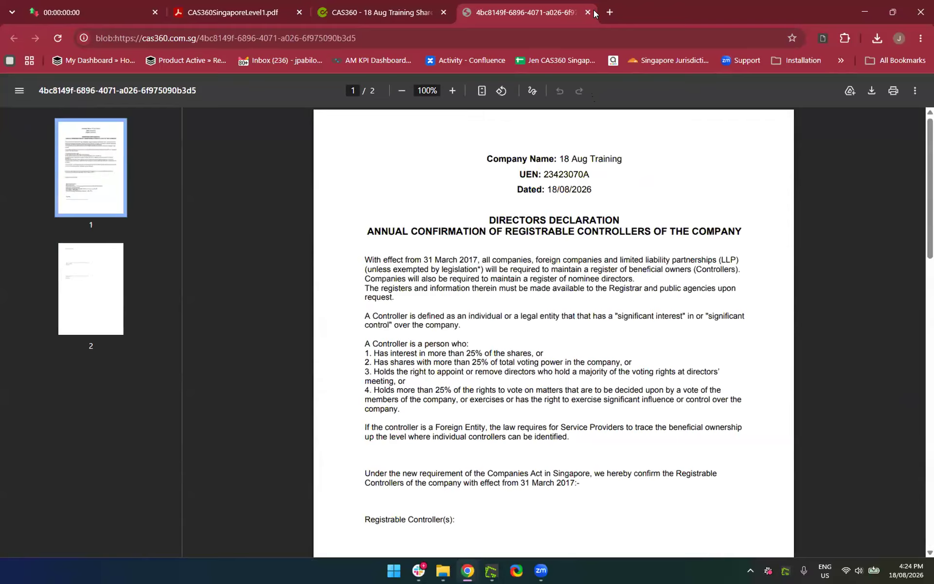
pyautogui.hotkey('ctrl', 'w')
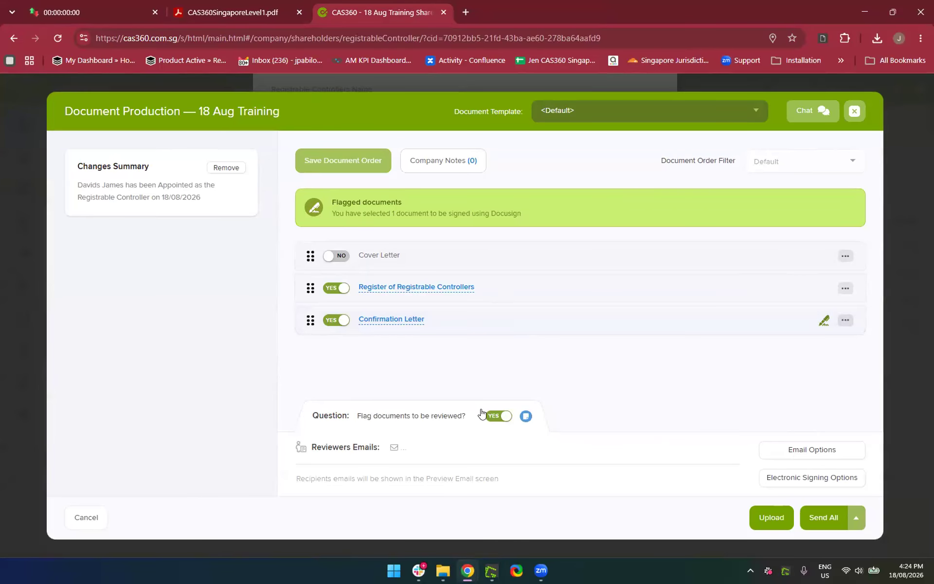
# Set document review flagging to NO, download all, and view the controllers register PDF in Acrobat
pyautogui.click(497, 416)
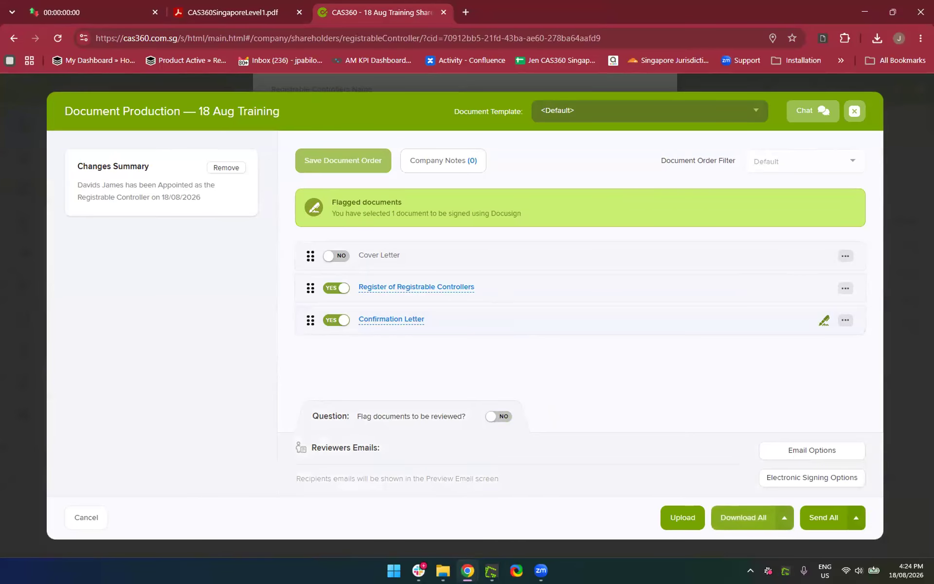
pyautogui.click(750, 524)
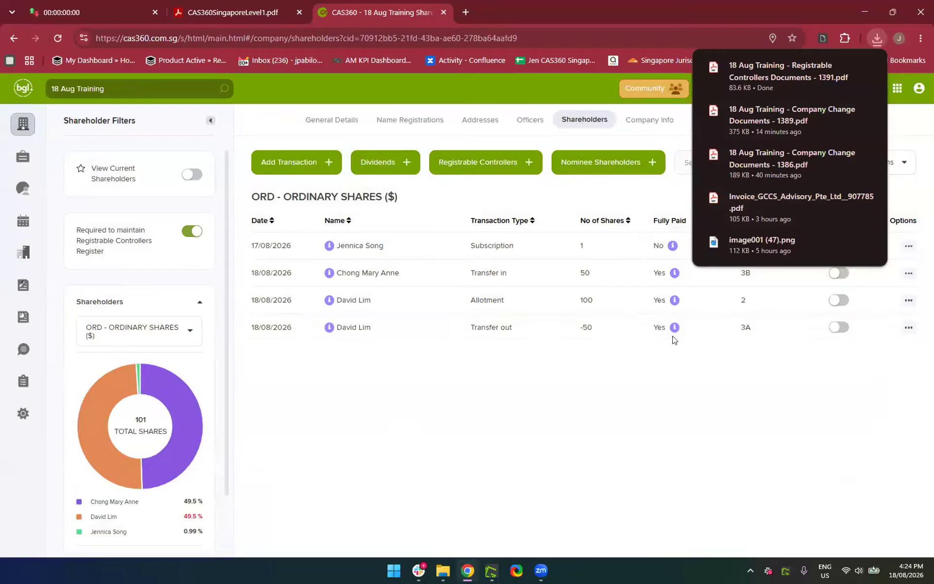
pyautogui.click(731, 78)
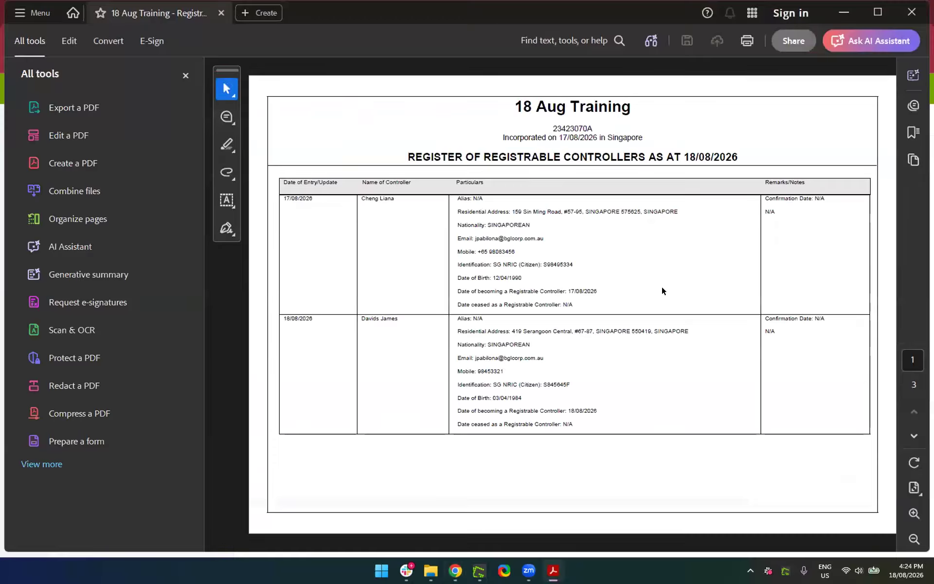
pyautogui.scroll(-3, 661, 286)
pyautogui.scroll(3, 662, 286)
pyautogui.click(912, 12)
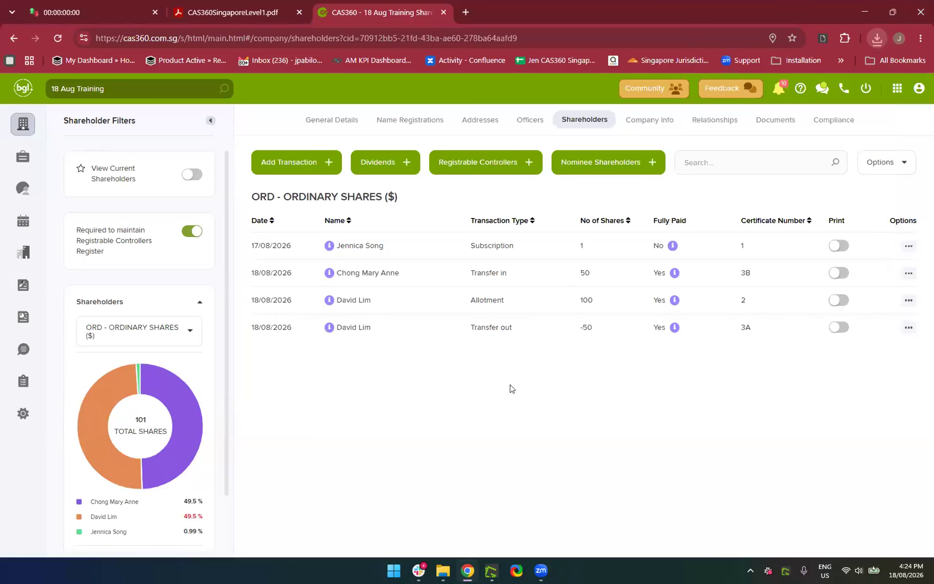
# Choose Print Registrable Controller Documents from the Registrable Controllers menu
pyautogui.click(495, 165)
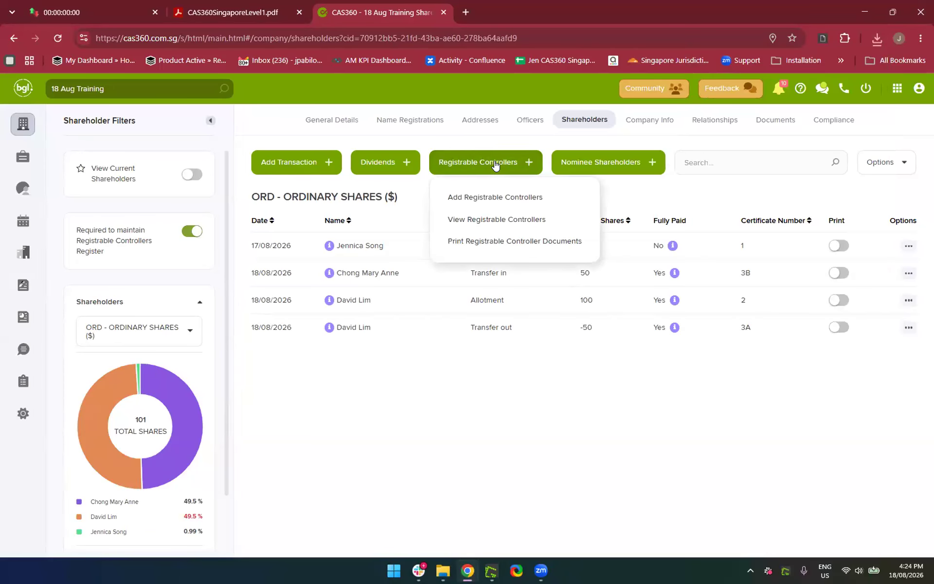
pyautogui.click(490, 242)
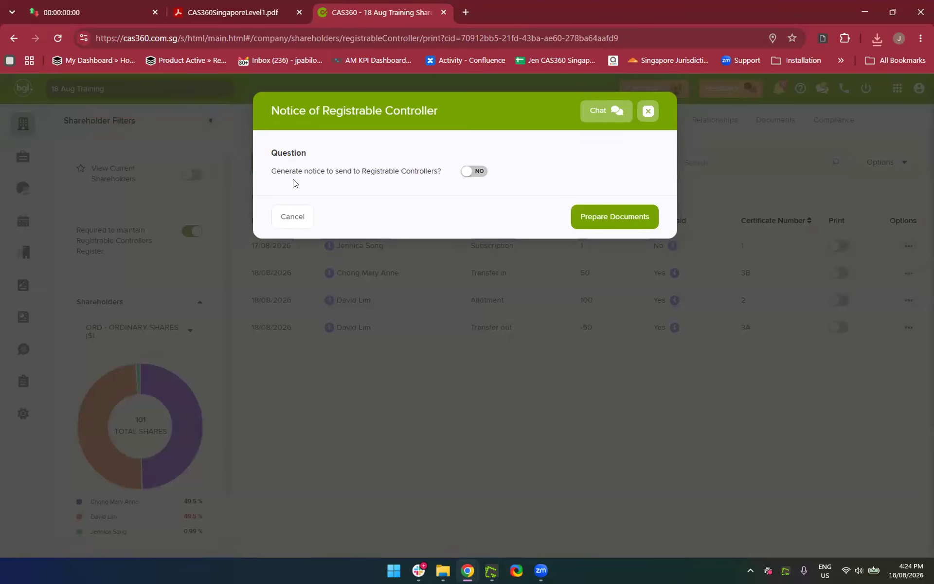
# Generate a Notice for Controllers 386AG(2)(a) addressed to the chosen contact
pyautogui.click(475, 171)
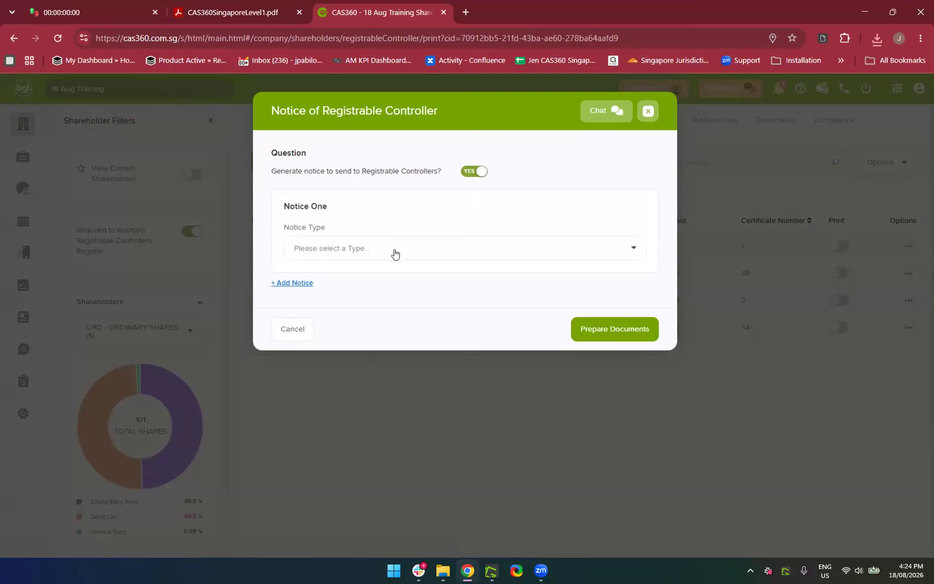
pyautogui.click(394, 249)
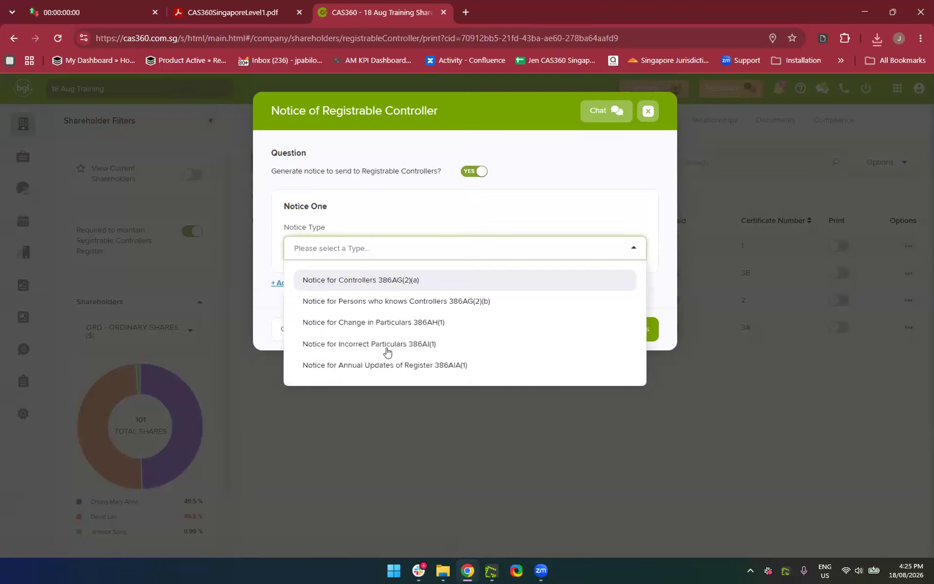
pyautogui.click(351, 280)
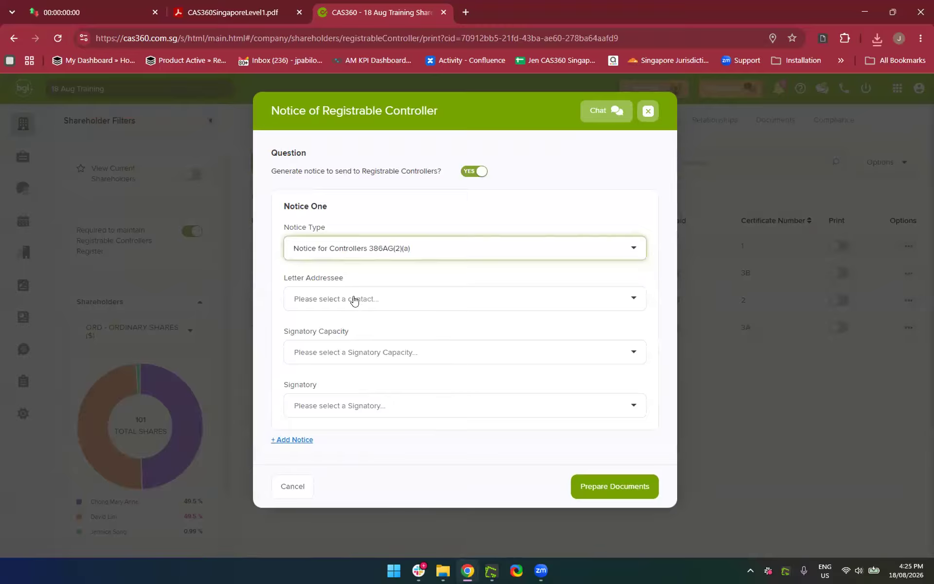
pyautogui.click(355, 303)
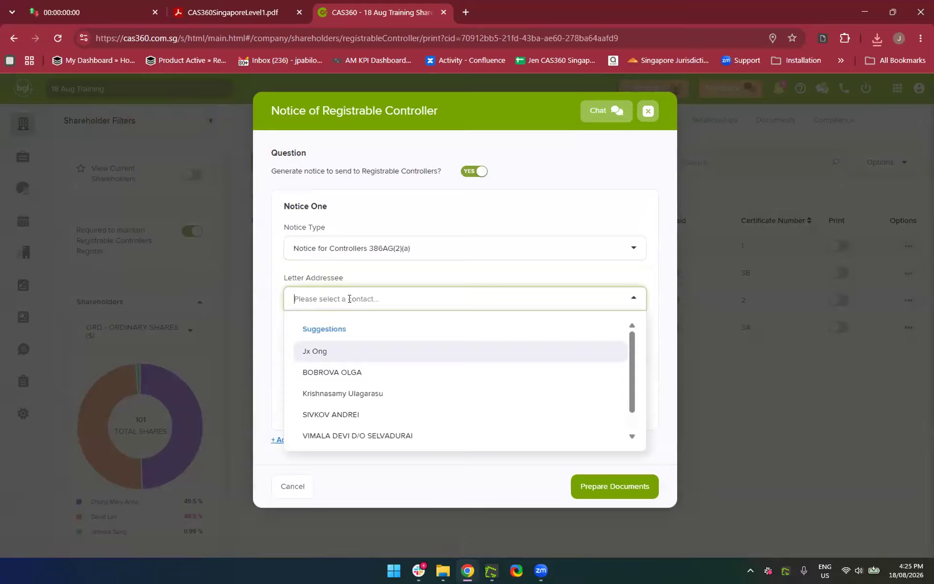
pyautogui.write('Lian')
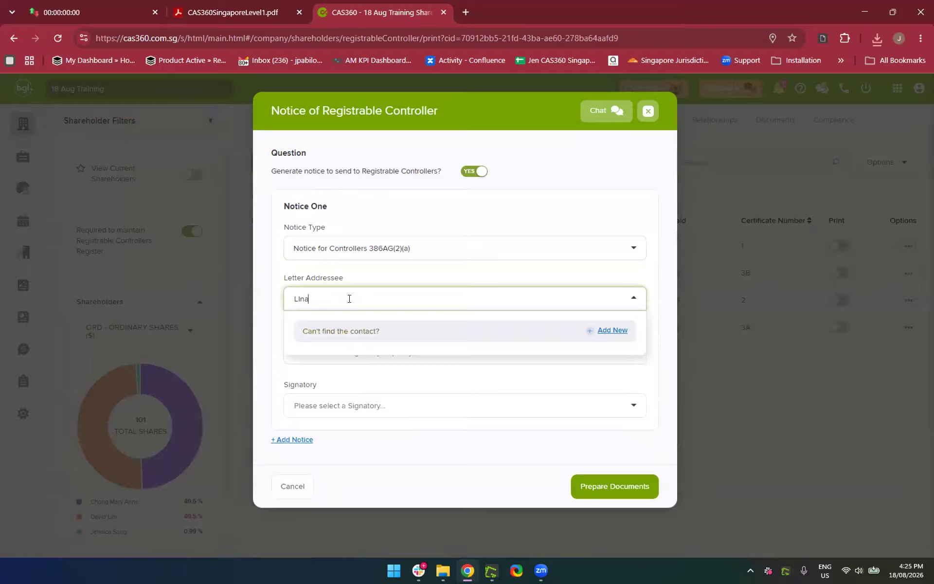
pyautogui.write('a')
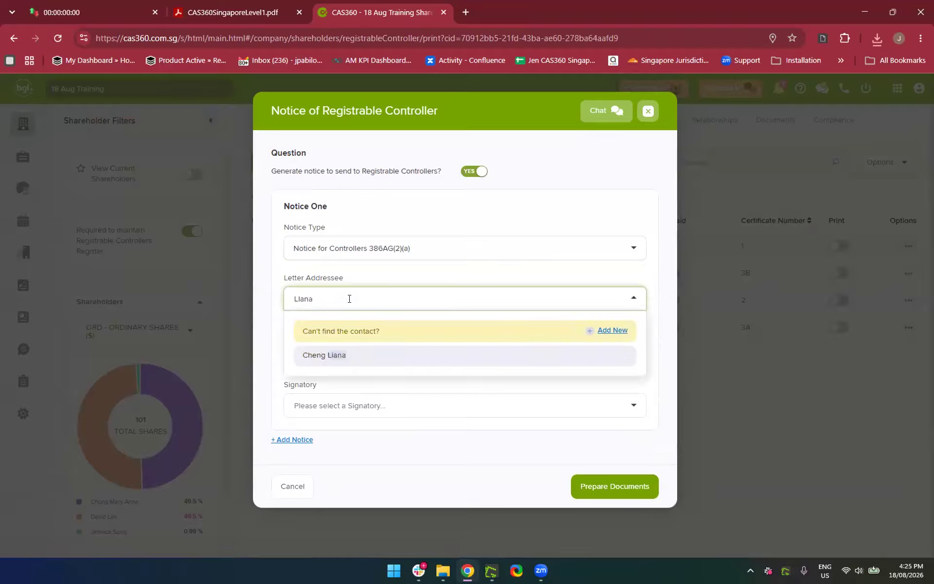
pyautogui.click(360, 368)
# Set the signatory capacity to Director and select the listed director as signatory
pyautogui.click(360, 349)
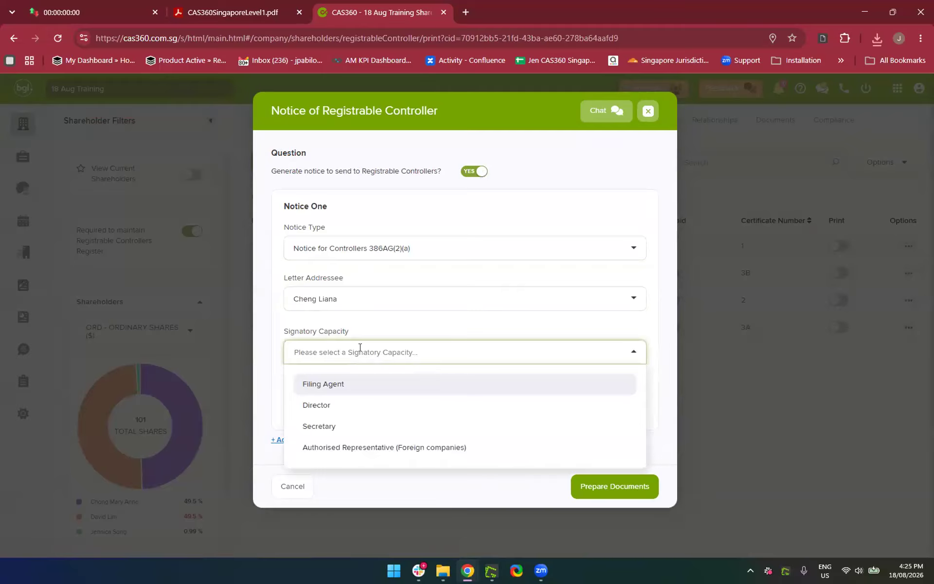
pyautogui.click(345, 386)
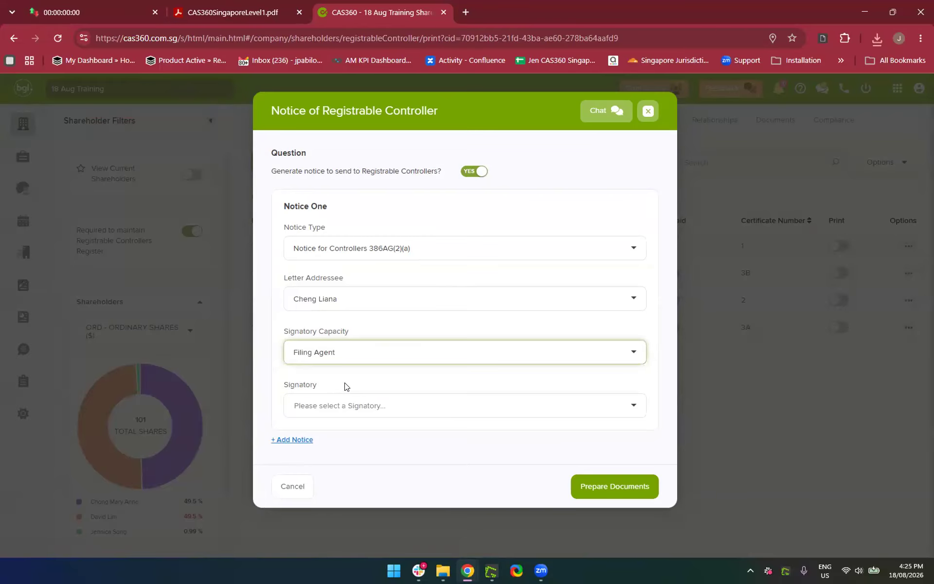
pyautogui.click(340, 406)
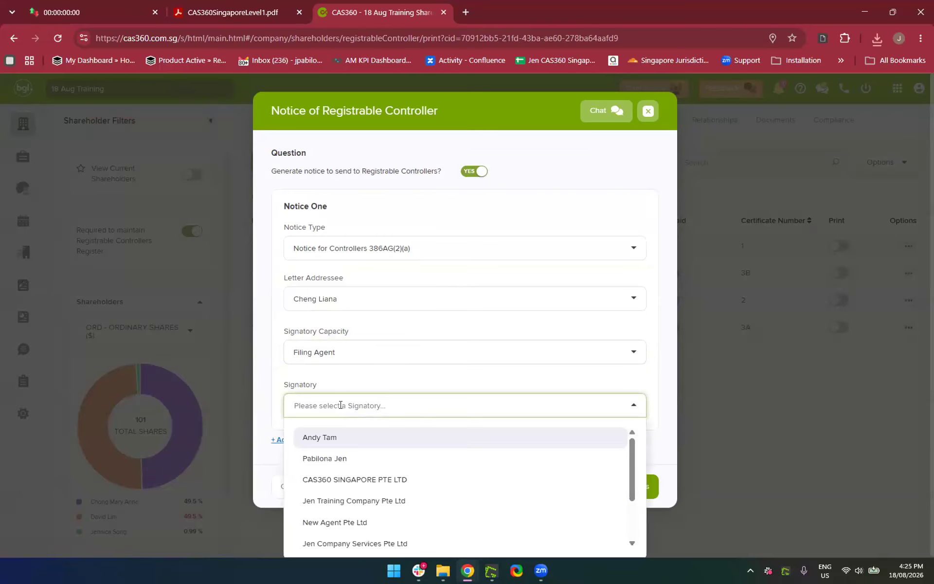
pyautogui.click(344, 349)
pyautogui.click(373, 406)
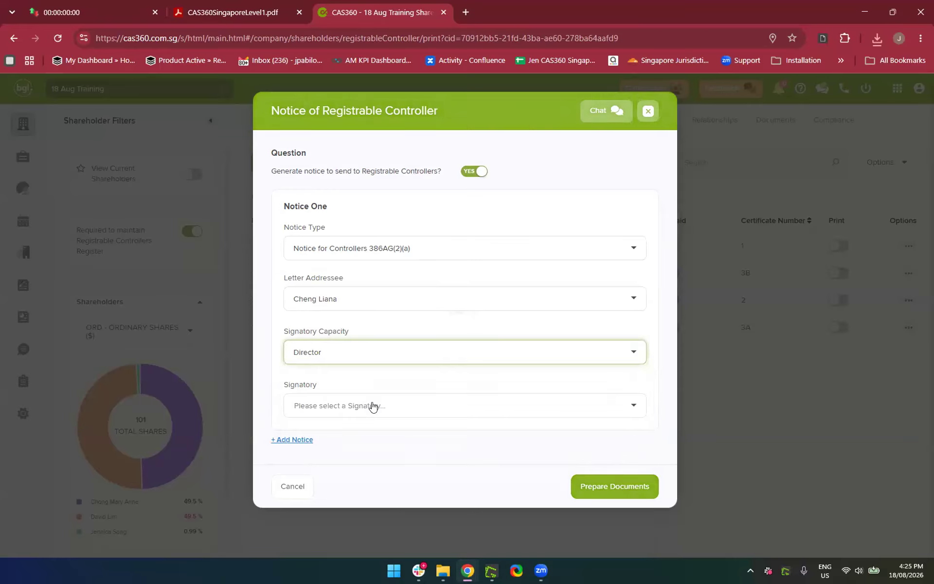
pyautogui.click(335, 406)
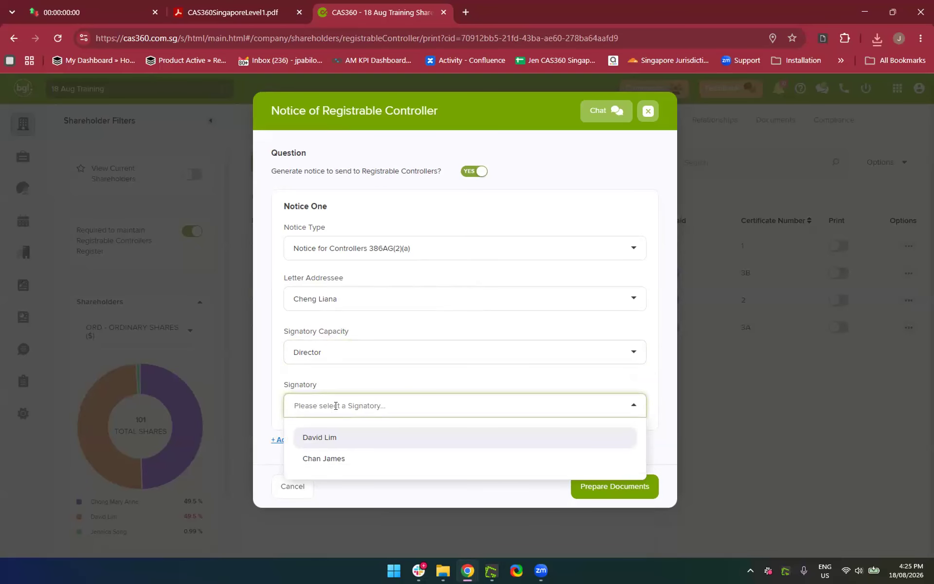
pyautogui.click(346, 432)
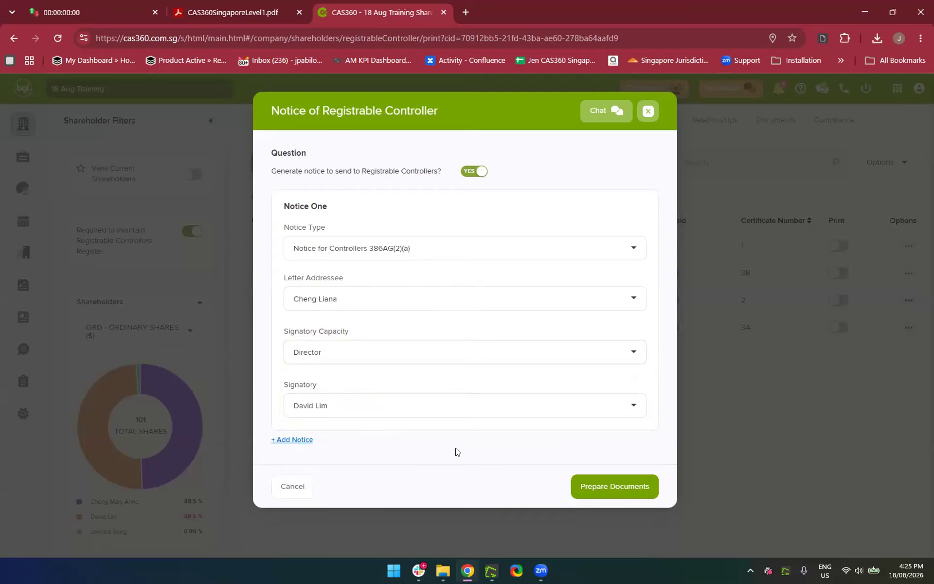
# Add two extra notices, delete them again, and prepare the notice documents
pyautogui.click(292, 440)
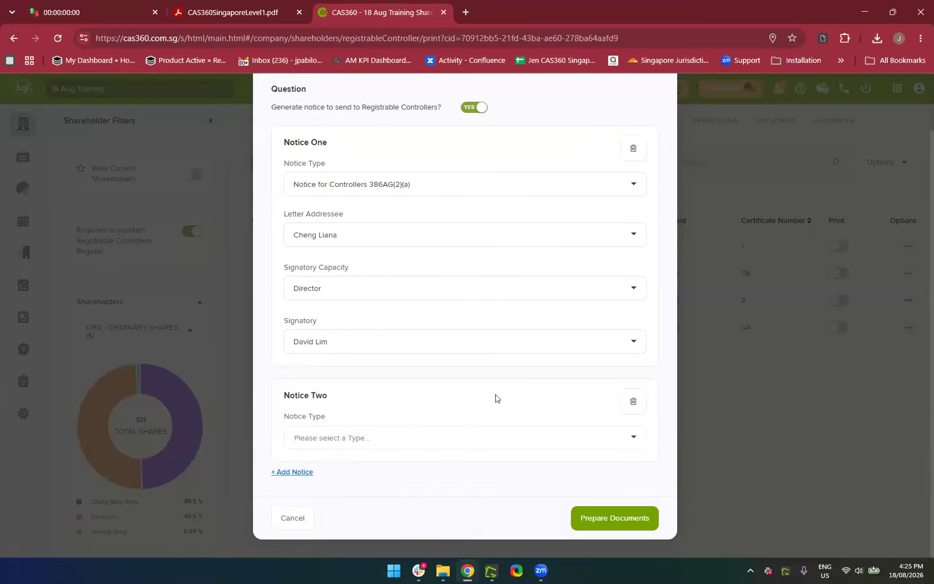
pyautogui.click(290, 473)
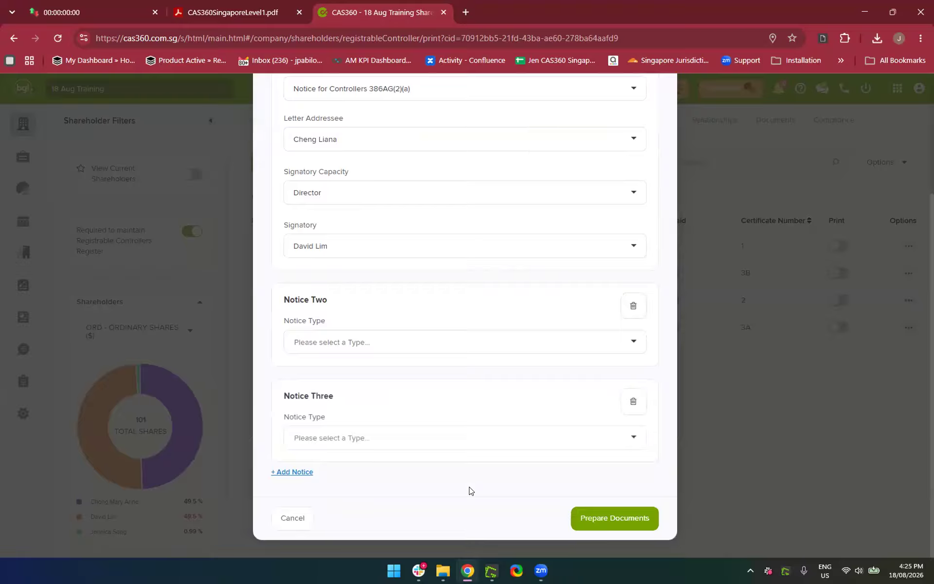
pyautogui.click(632, 308)
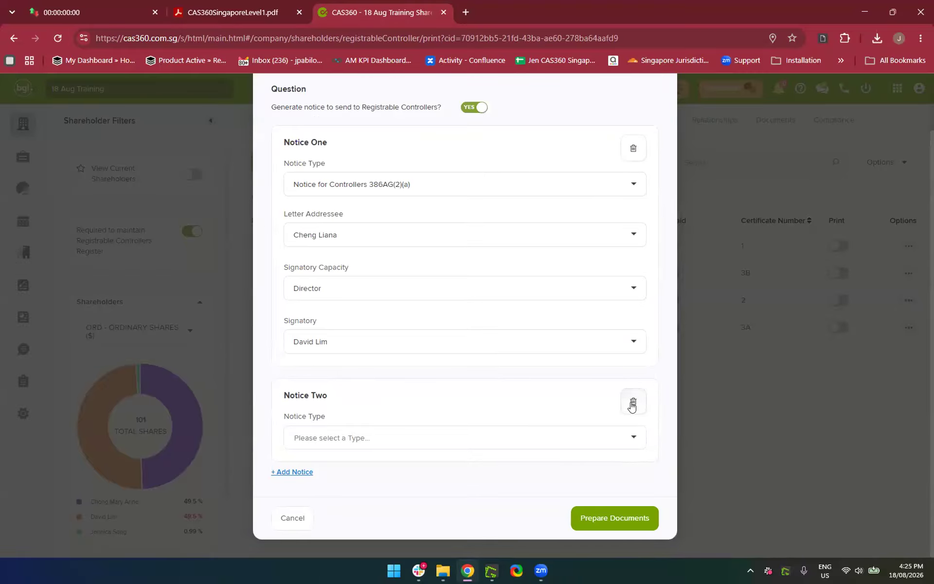
pyautogui.click(632, 405)
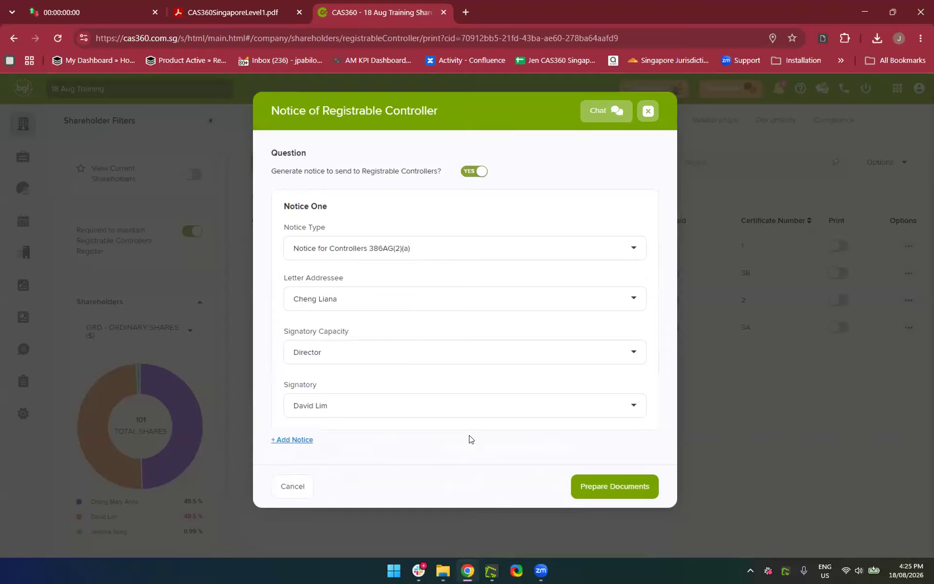
pyautogui.click(612, 487)
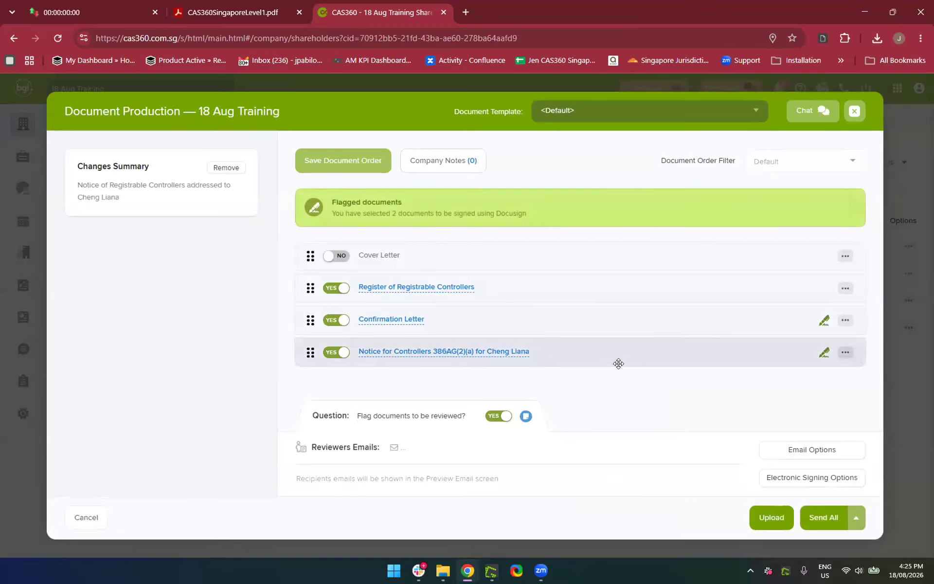
# Turn off document review flagging and check the Notice for Controllers 386AG(2)(a) PDF preview
pyautogui.click(496, 418)
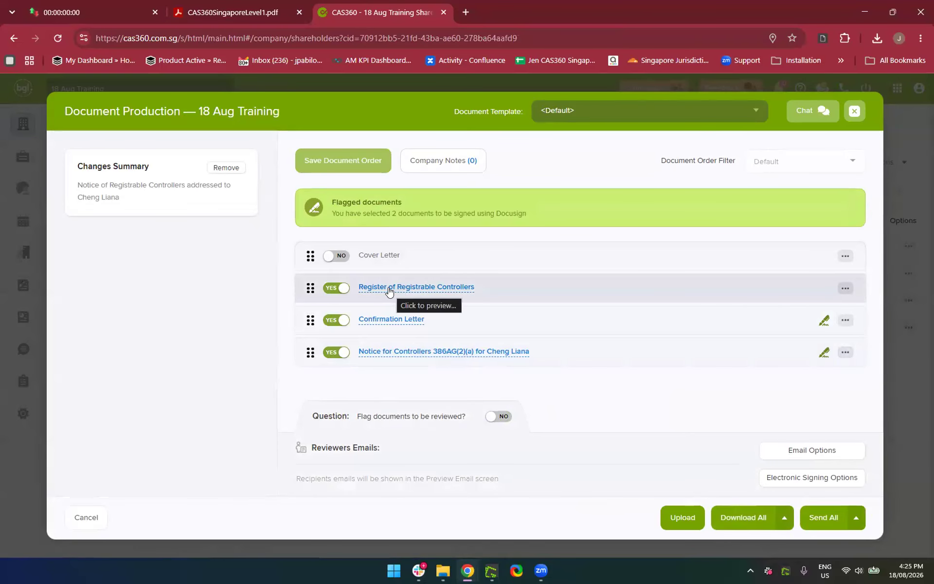
pyautogui.click(383, 352)
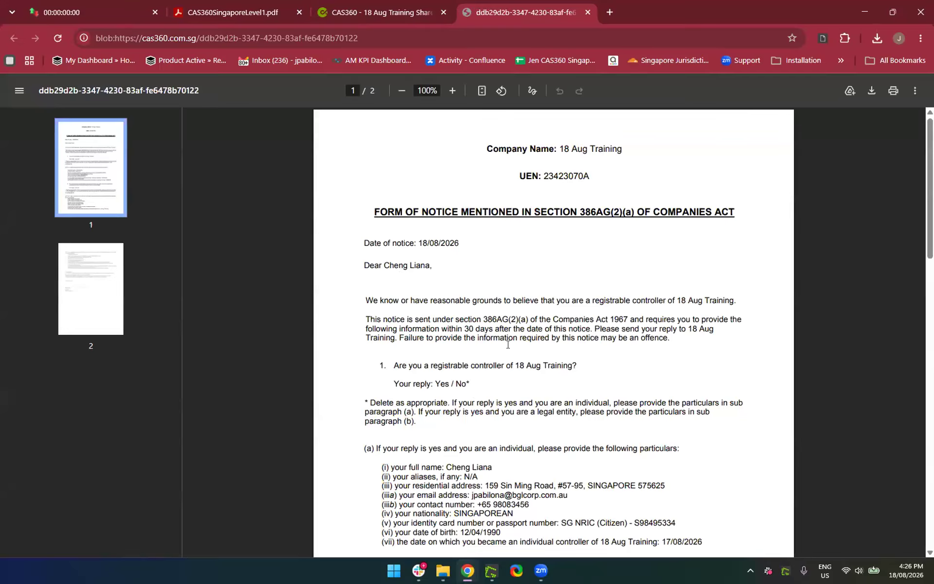
pyautogui.scroll(-2, 507, 344)
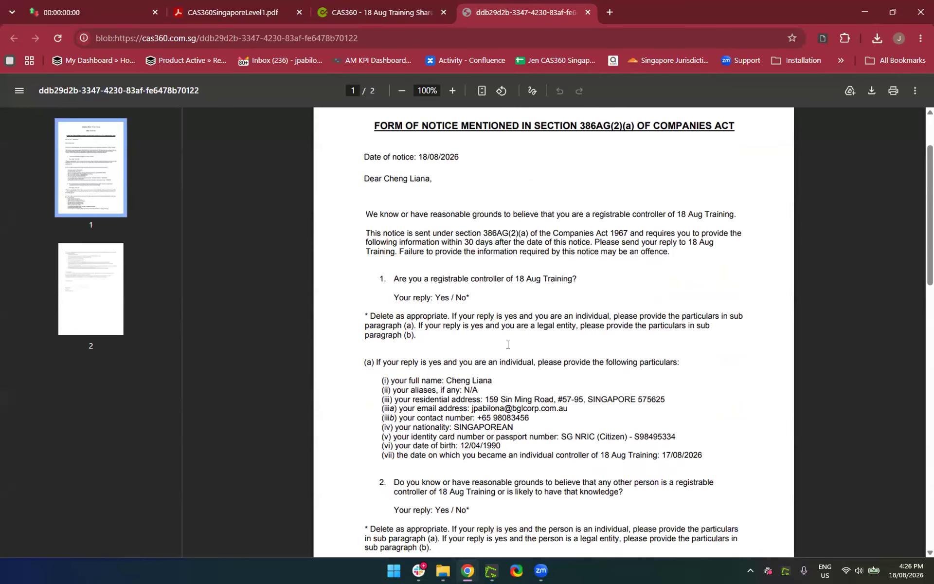
pyautogui.scroll(-7, 507, 344)
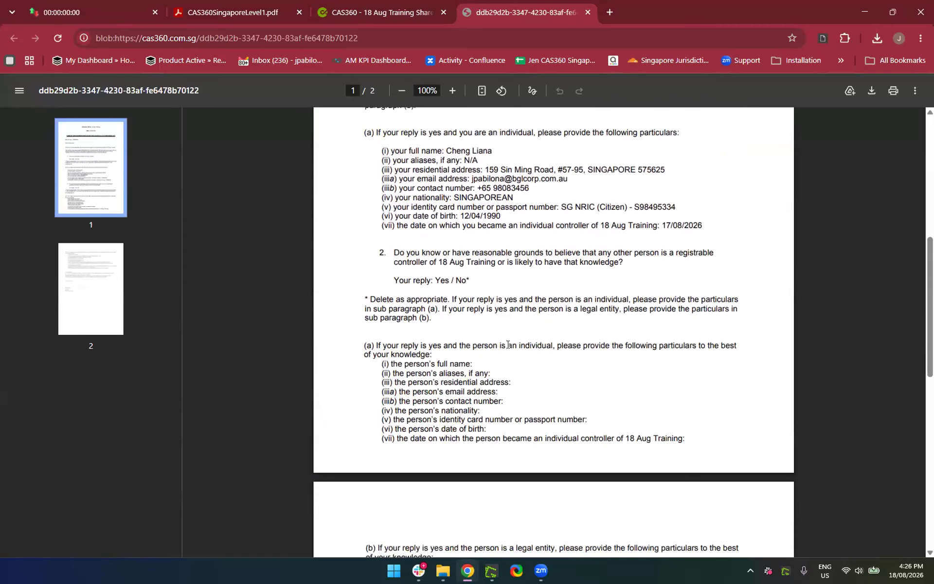
pyautogui.scroll(-10, 507, 344)
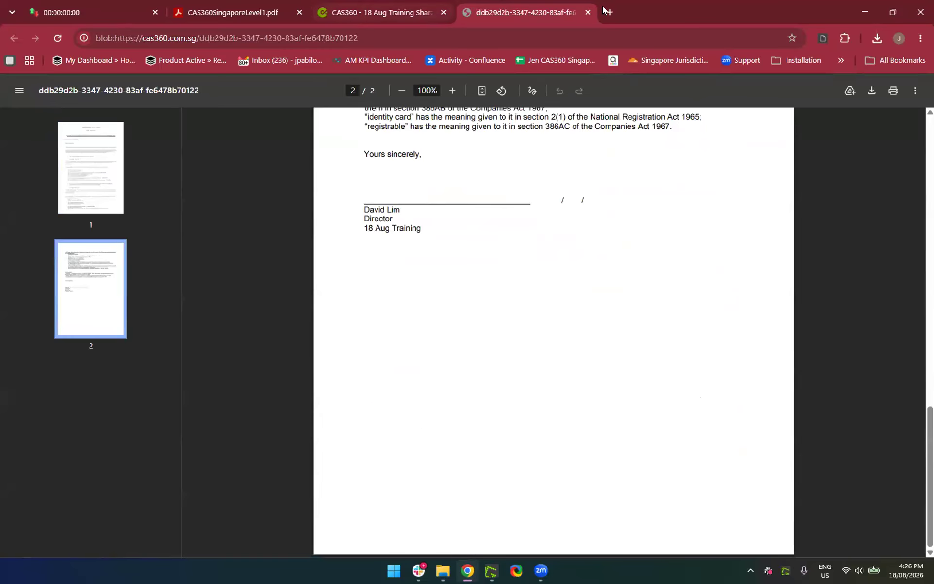
pyautogui.click(588, 14)
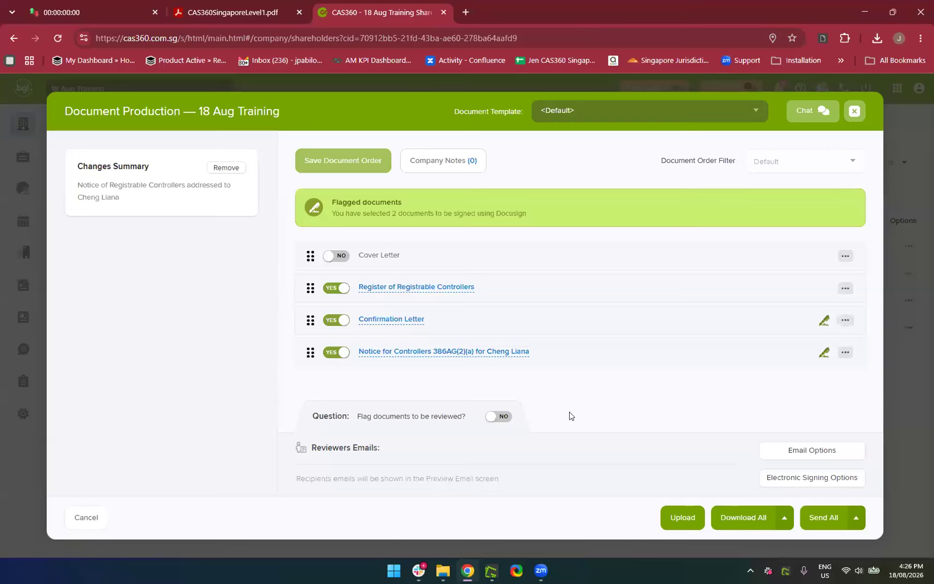
# Review the preview email for all prepared 18 Aug Training documents and send it to the client
pyautogui.click(818, 522)
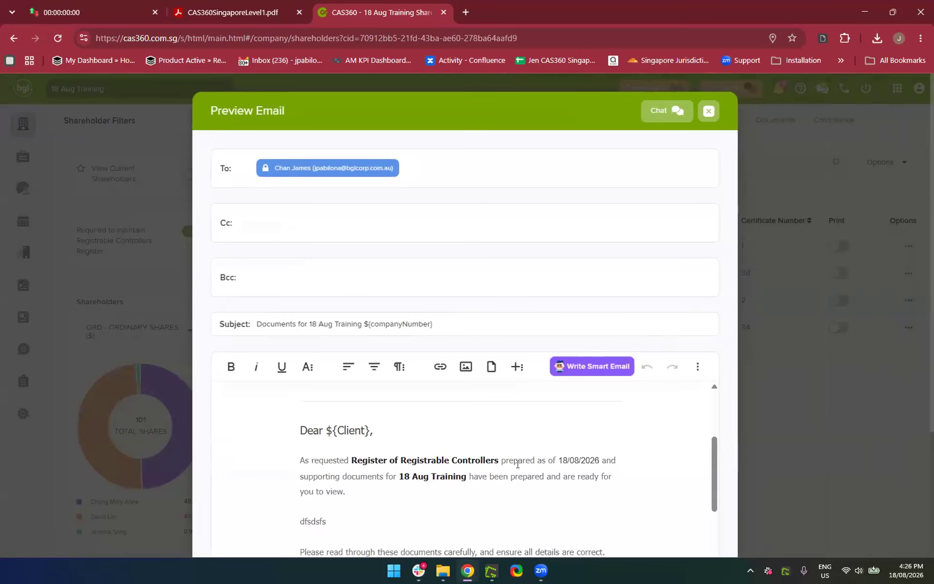
pyautogui.scroll(-10, 517, 464)
pyautogui.scroll(2, 508, 352)
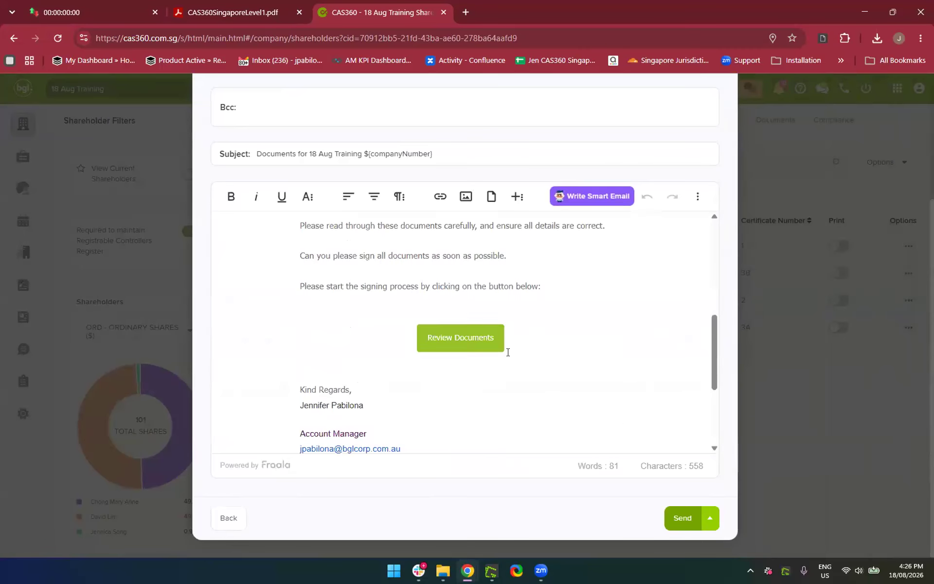
pyautogui.scroll(1, 388, 351)
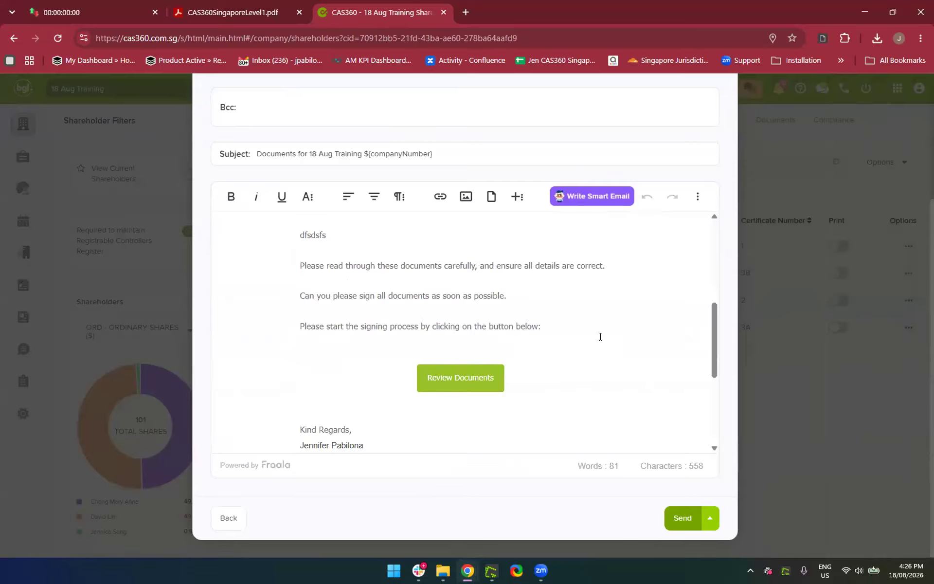
pyautogui.scroll(-5, 600, 337)
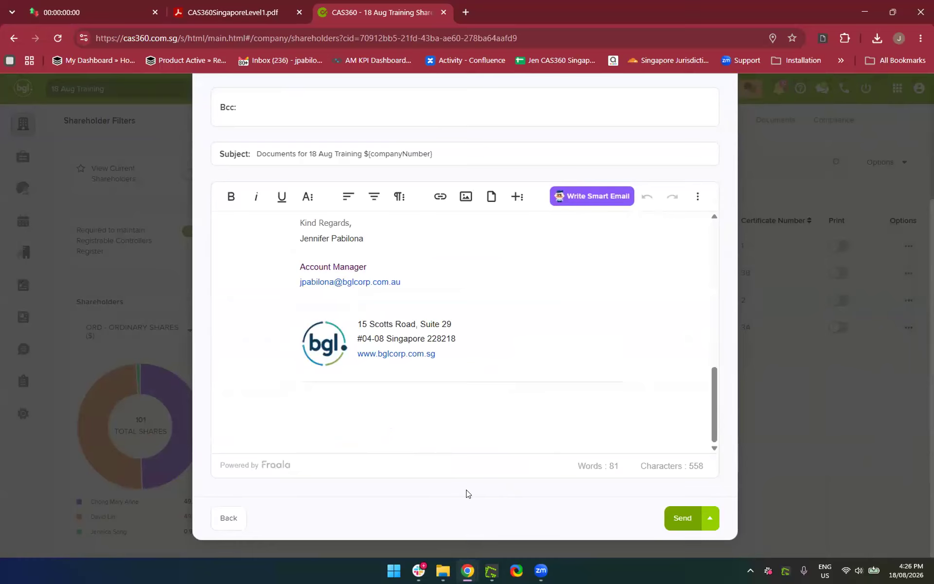
pyautogui.click(691, 530)
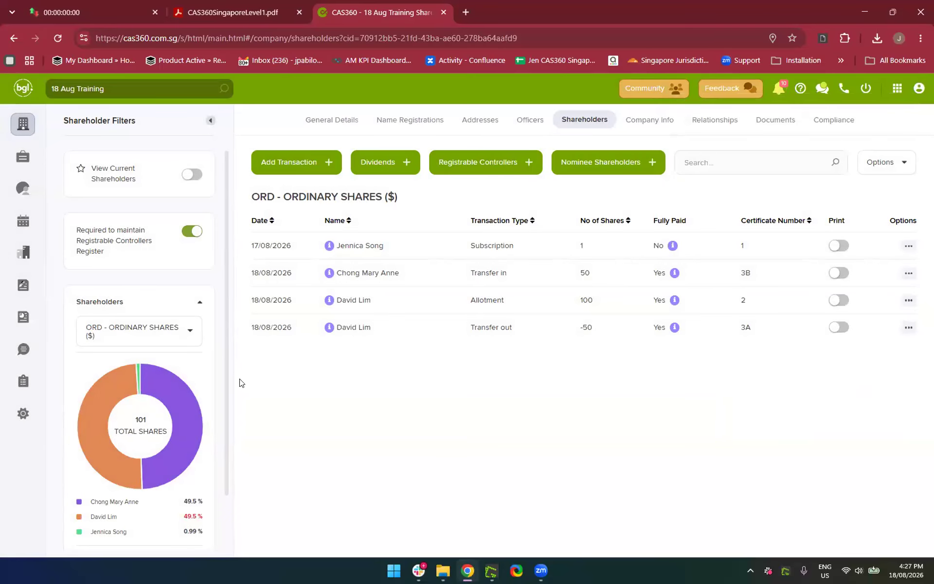
# Check the Outbox delivery details of the latest and pending emails, then return to Companies
pyautogui.click(27, 353)
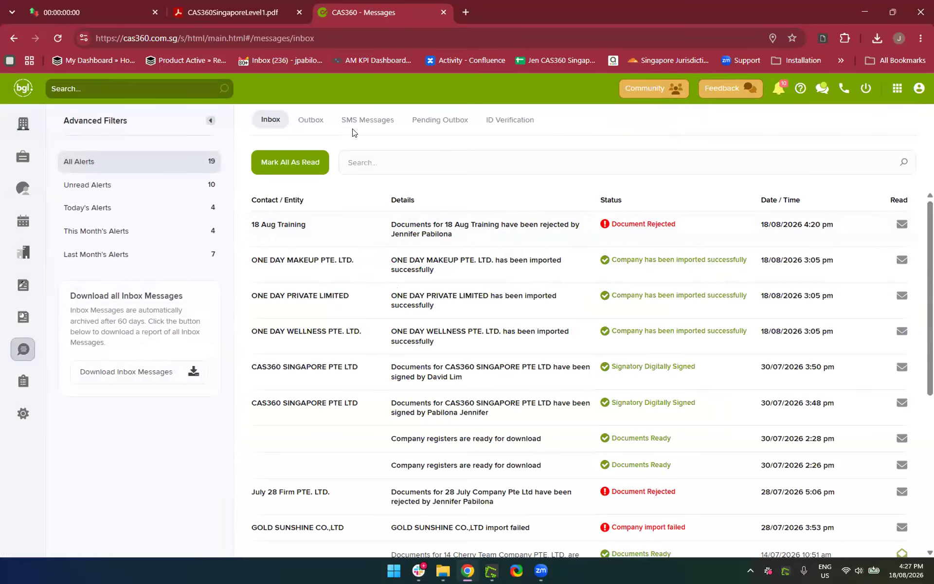
pyautogui.click(301, 121)
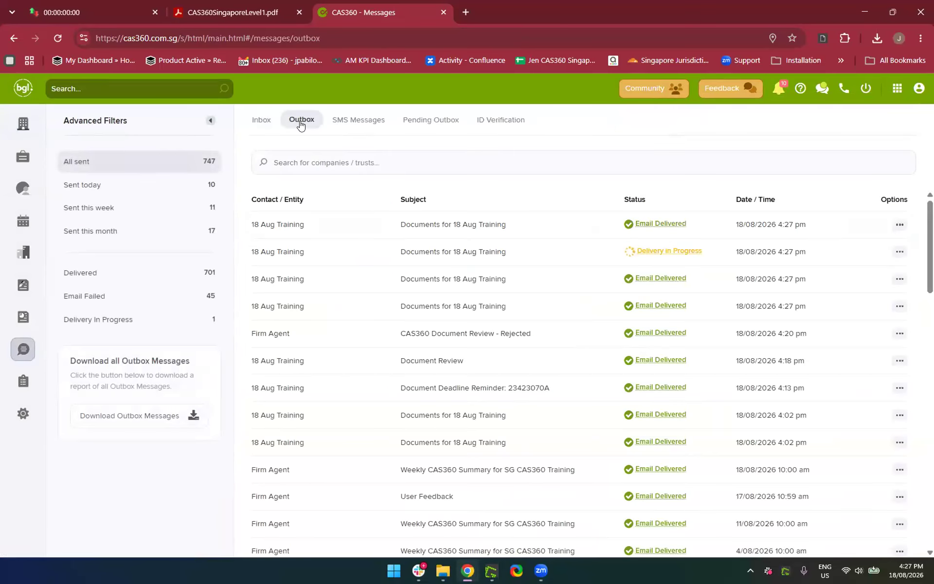
pyautogui.click(659, 231)
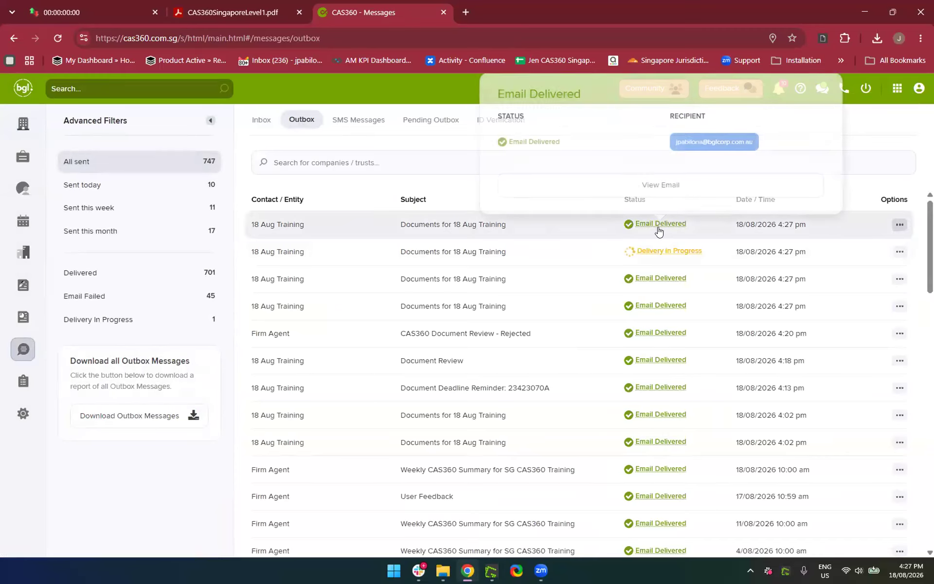
pyautogui.click(659, 230)
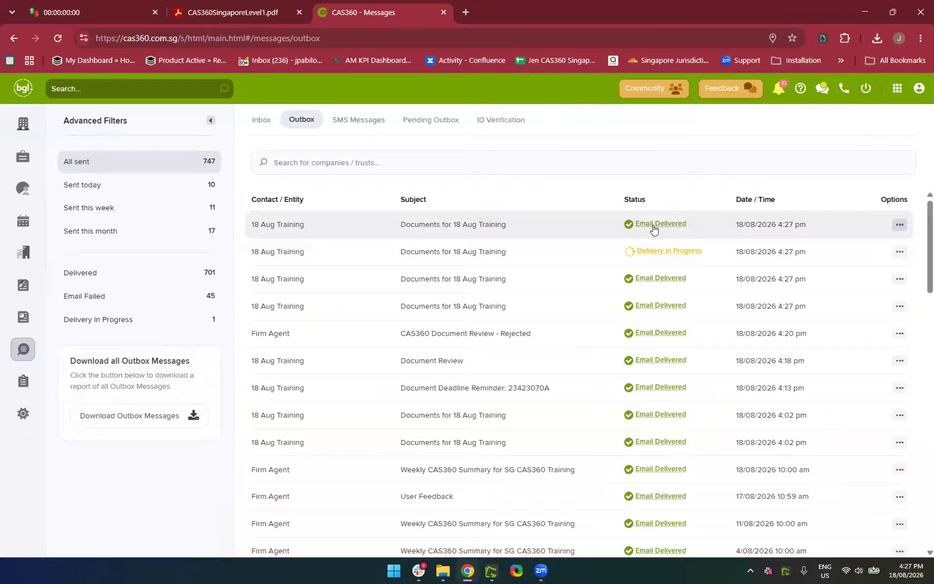
pyautogui.click(643, 250)
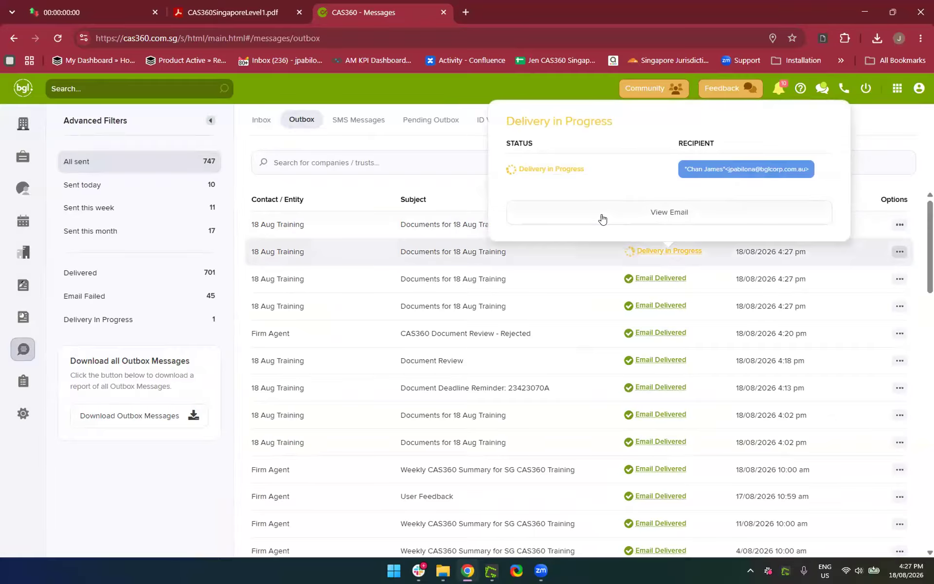
pyautogui.click(407, 227)
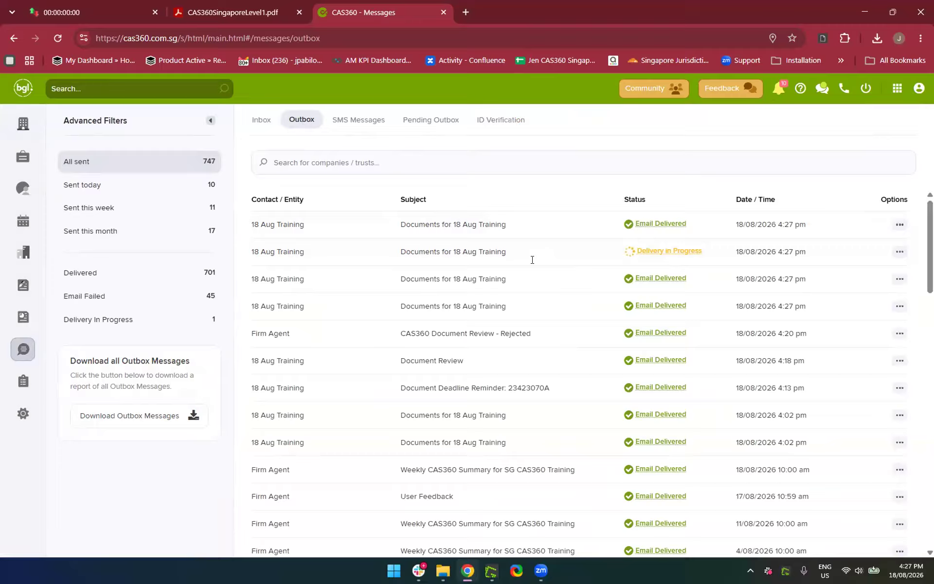
pyautogui.click(23, 124)
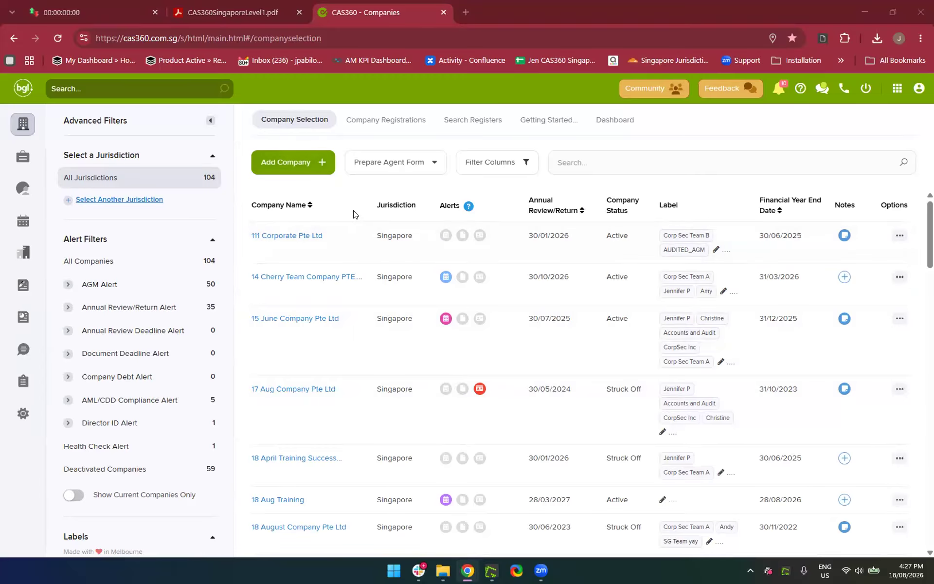
pyautogui.click(598, 164)
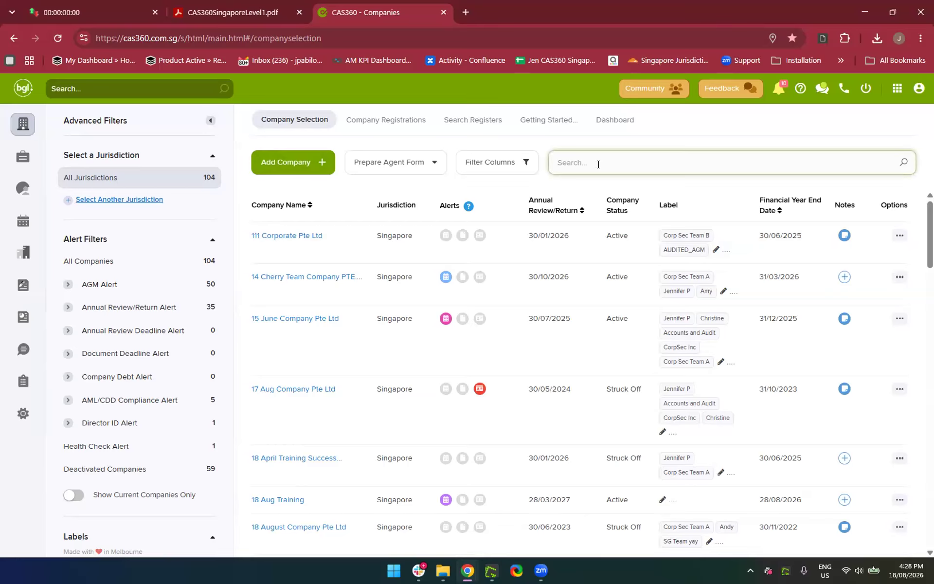
pyautogui.write('18 Aug')
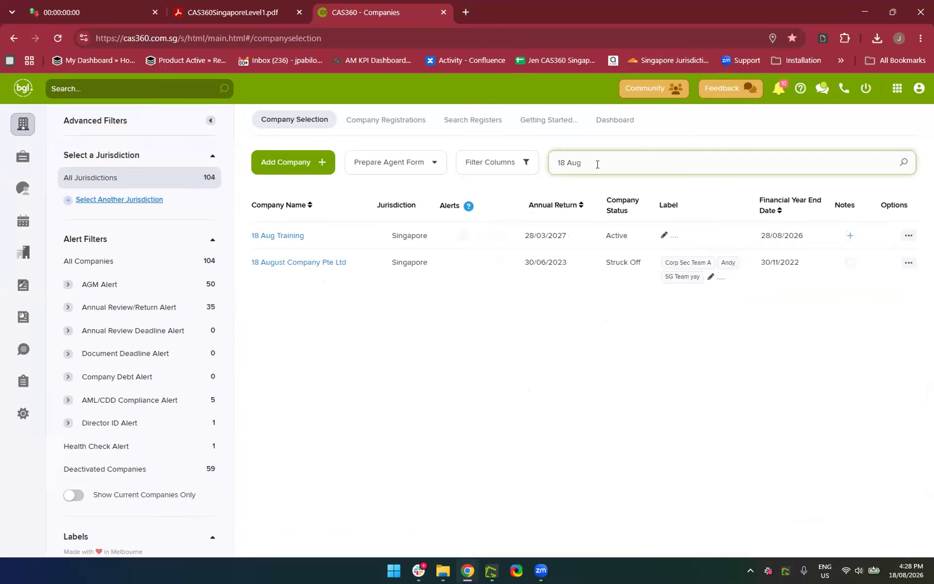
pyautogui.click(277, 236)
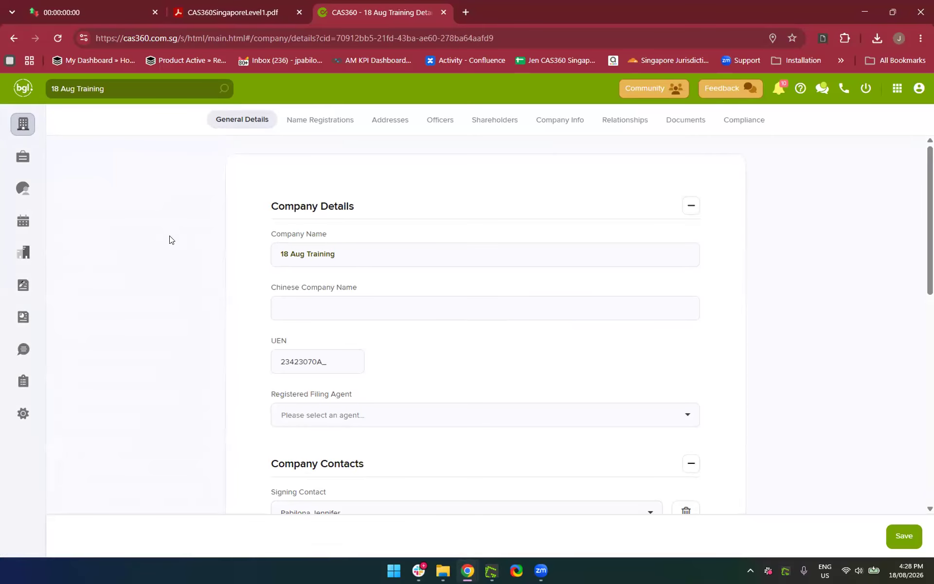
# Open 18 Aug Training's Name Registrations and expand the Add Name dropdown
pyautogui.click(314, 125)
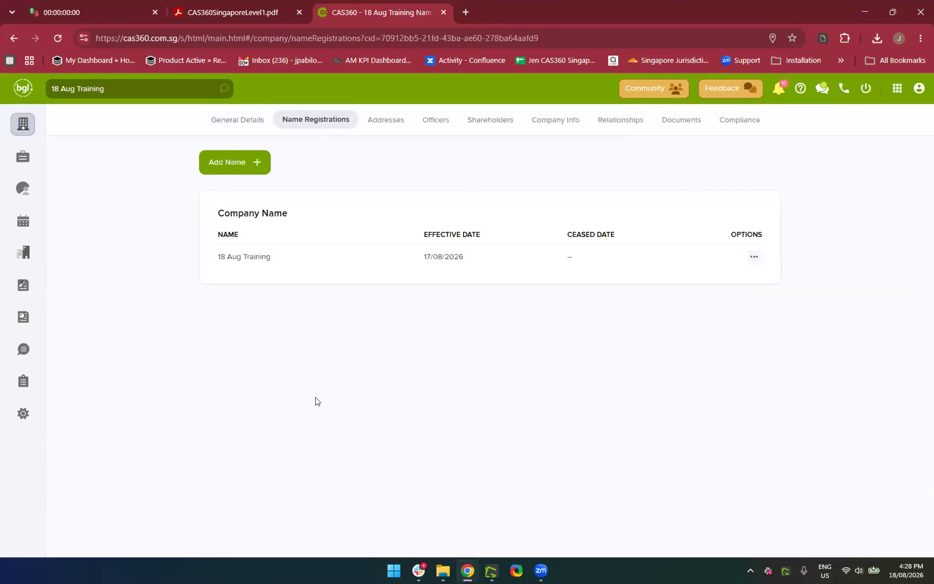
pyautogui.click(249, 168)
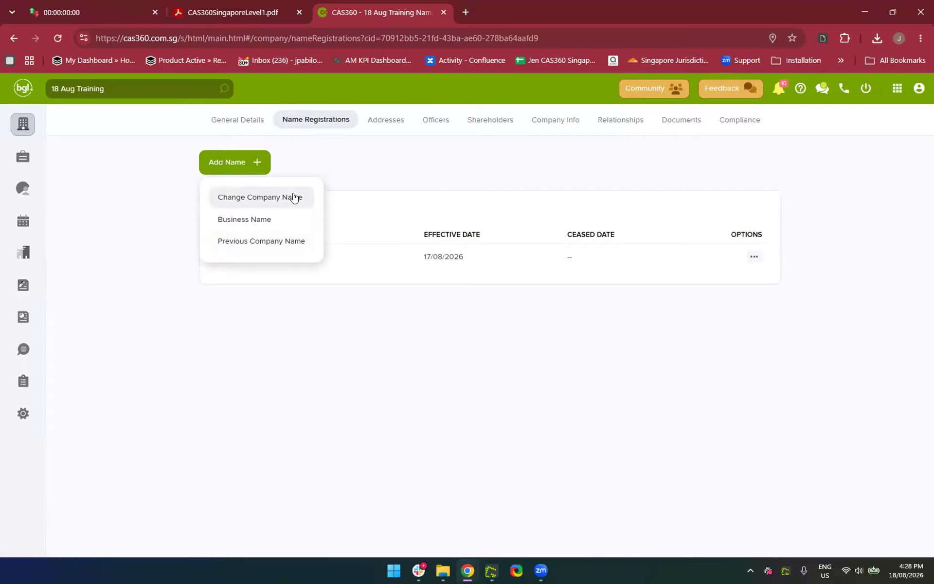
# Start a Change Company Name entry with a draft proposed name and the PTE. LTD. suffix
pyautogui.click(256, 201)
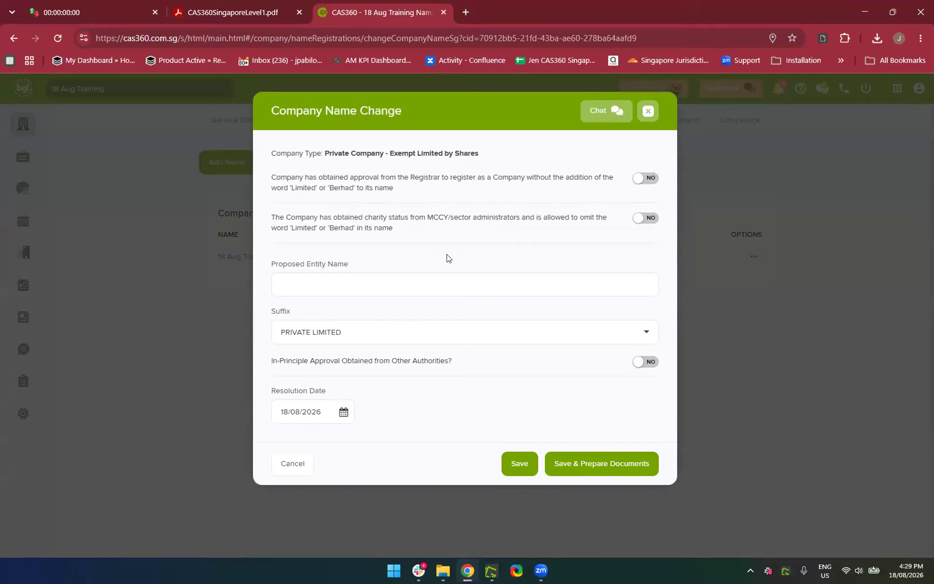
pyautogui.click(397, 285)
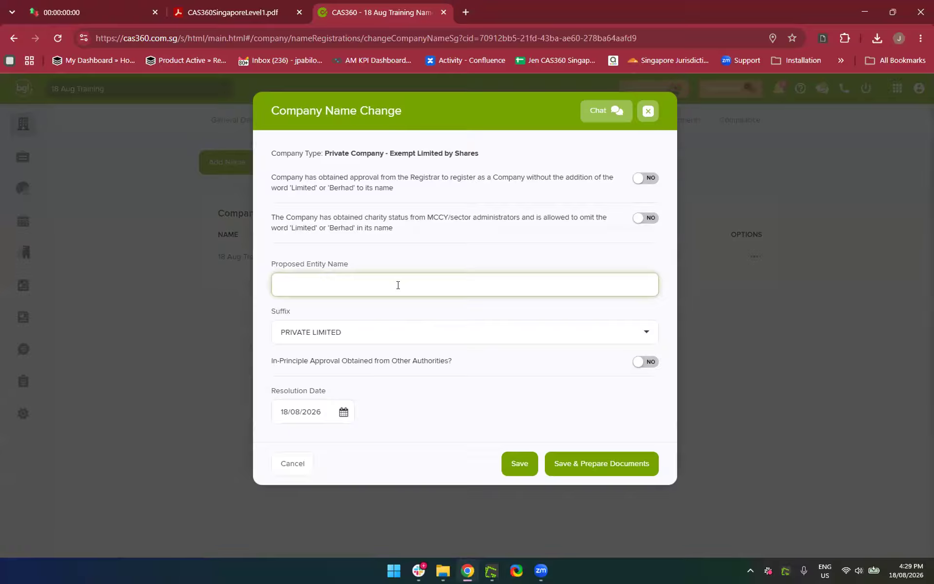
pyautogui.write('Agu')
pyautogui.write('gust ')
pyautogui.write('18')
pyautogui.press('BackSpace')
pyautogui.write('8 Training Firm')
pyautogui.click(350, 332)
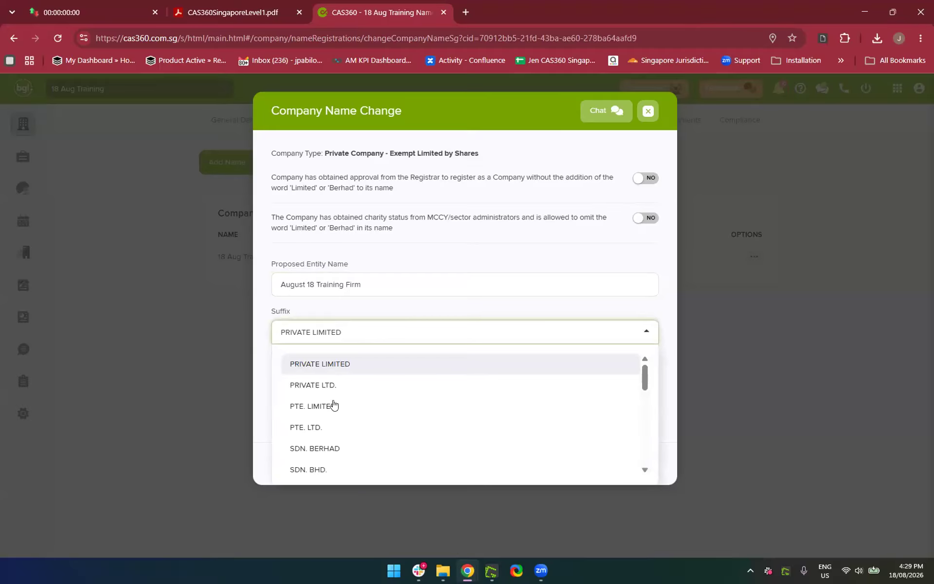
pyautogui.click(327, 428)
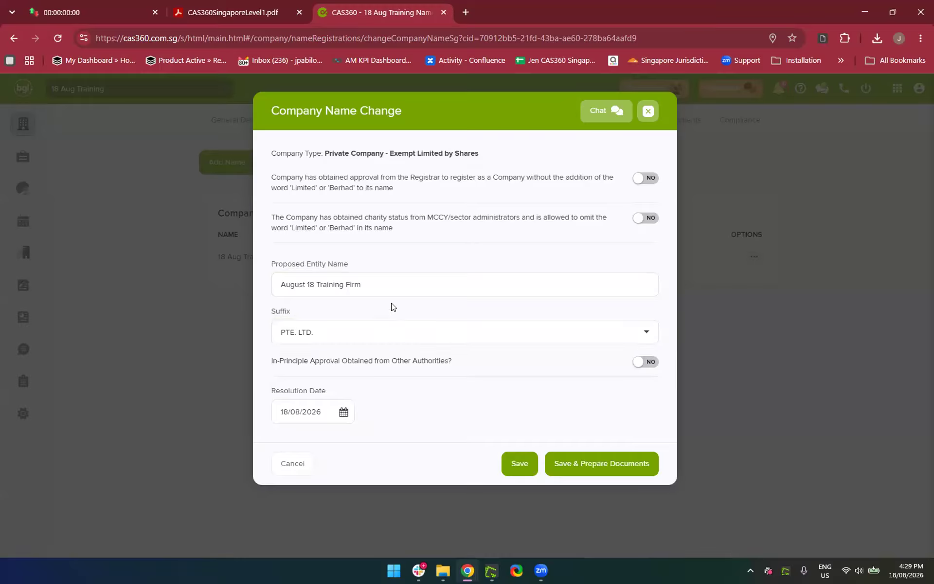
# Retype the proposed name as AUGUST 18 TRAINING, set In-Principle Approval to YES, and save
pyautogui.moveTo(375, 282); pyautogui.dragTo(201, 277)
pyautogui.click(202, 276)
pyautogui.click(373, 284)
pyautogui.click(368, 284)
pyautogui.click(198, 271)
pyautogui.click(460, 280)
pyautogui.click(461, 281)
pyautogui.press('BackSpace')
pyautogui.press('BackSpace')
pyautogui.press('BackSpace')
pyautogui.press('BackSpace')
pyautogui.press('BackSpace')
pyautogui.press('BackSpace')
pyautogui.press('BackSpace')
pyautogui.press('BackSpace')
pyautogui.press('BackSpace')
pyautogui.press('BackSpace')
pyautogui.press('BackSpace')
pyautogui.press('BackSpace')
pyautogui.press('BackSpace')
pyautogui.press('BackSpace')
pyautogui.press('BackSpace')
pyautogui.press('BackSpace')
pyautogui.press('BackSpace')
pyautogui.press('BackSpace')
pyautogui.press('BackSpace')
pyautogui.press('BackSpace')
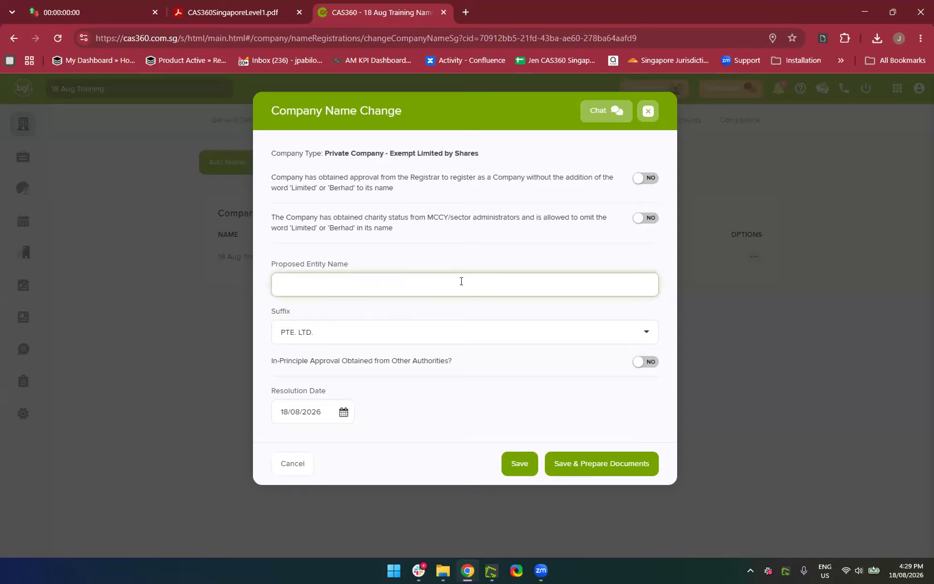
pyautogui.write('AUGUST 18 TRAINING')
pyautogui.press('BackSpace')
pyautogui.press('BackSpace')
pyautogui.press('BackSpace')
pyautogui.write('NG')
pyautogui.click(439, 414)
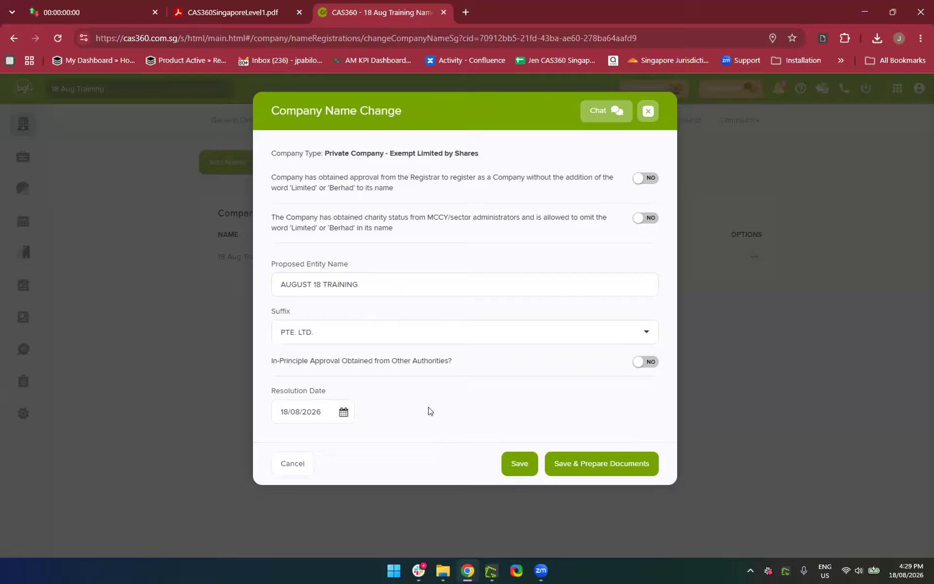
pyautogui.click(650, 362)
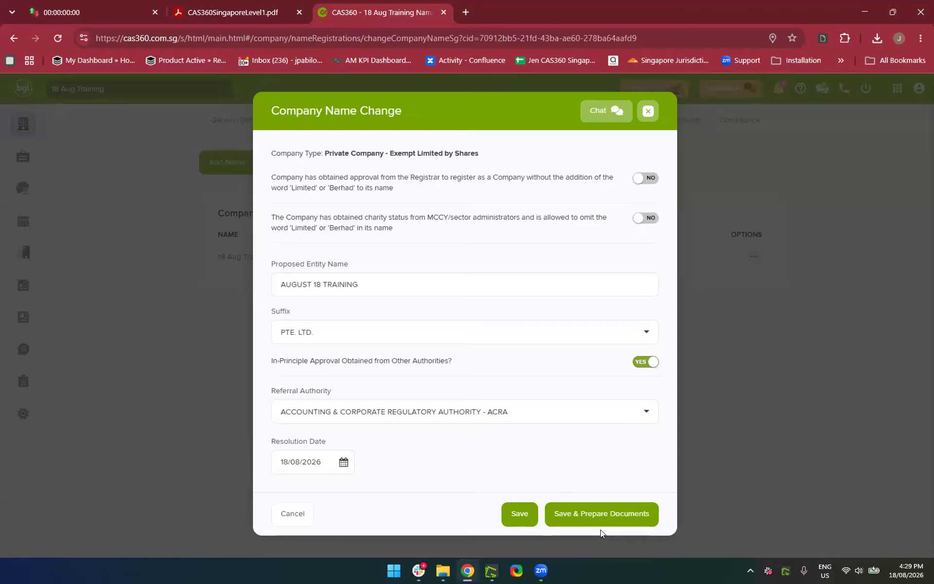
pyautogui.click(574, 516)
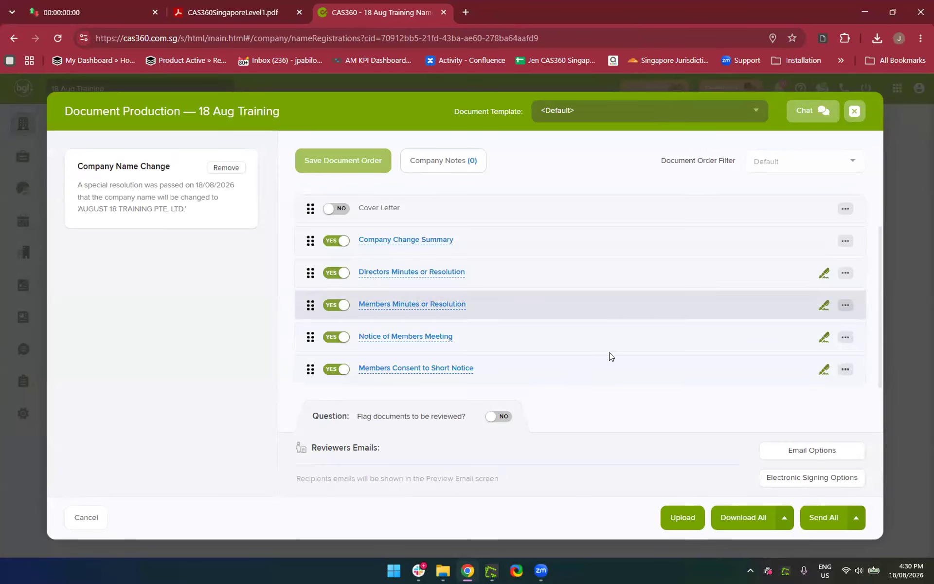
# Open the Directors and Members minutes/resolution previews and read through the members meeting minutes
pyautogui.click(371, 272)
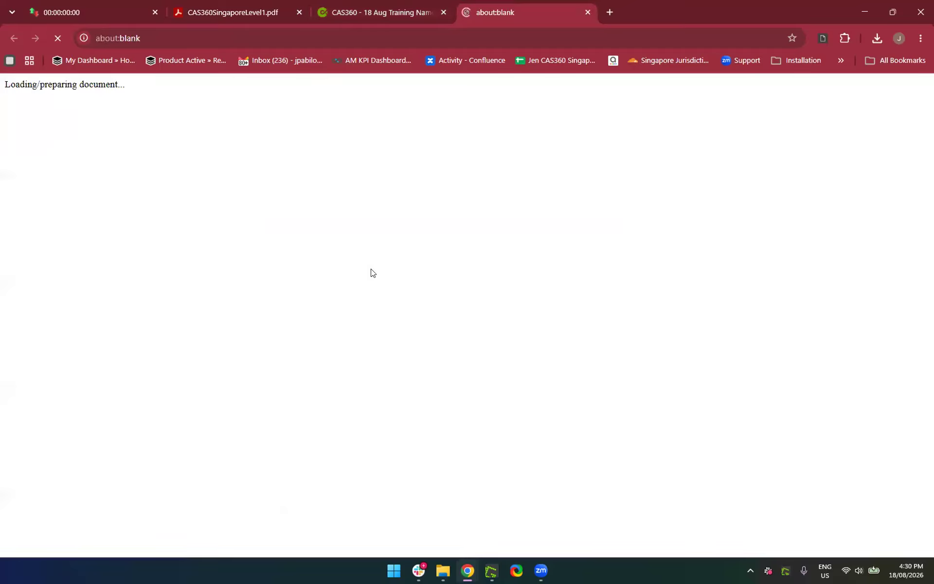
pyautogui.click(377, 4)
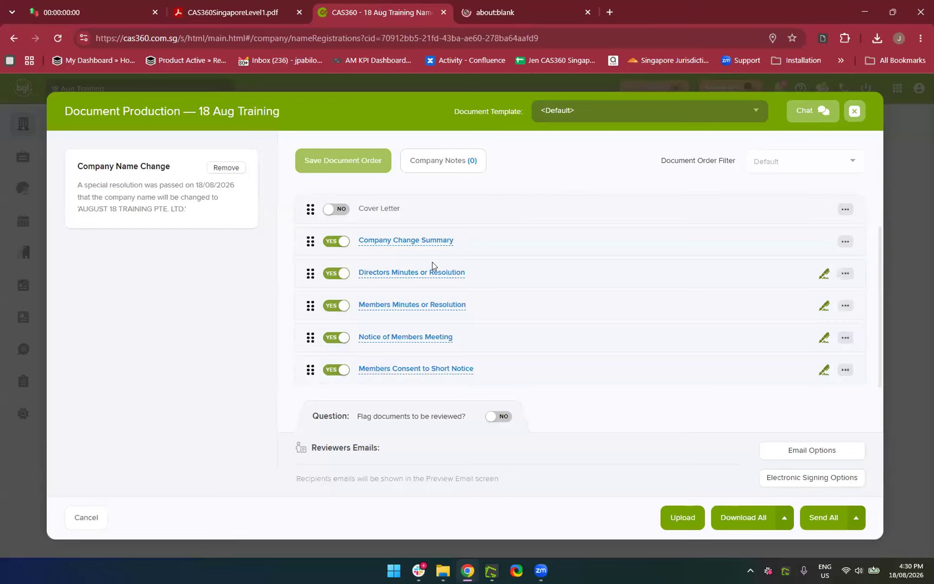
pyautogui.click(369, 303)
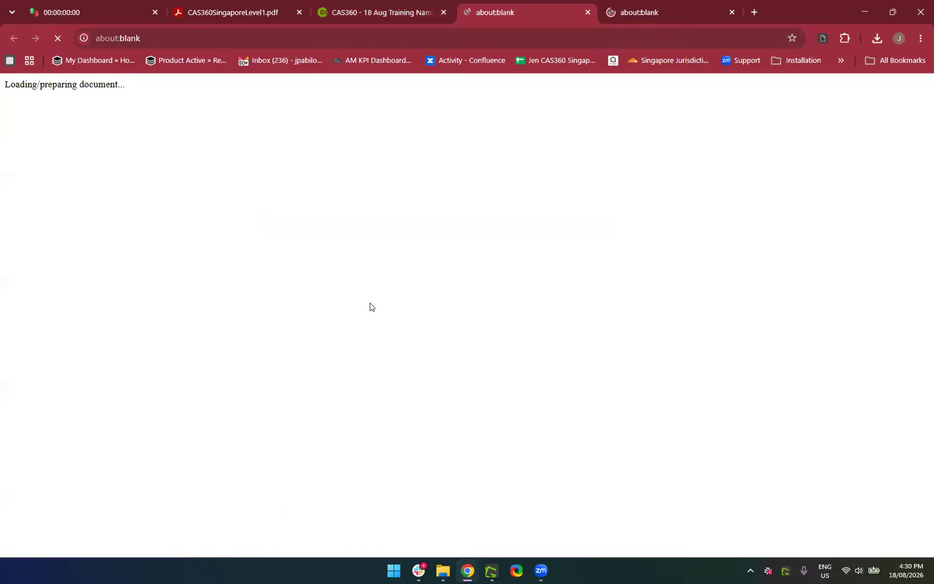
pyautogui.click(374, 10)
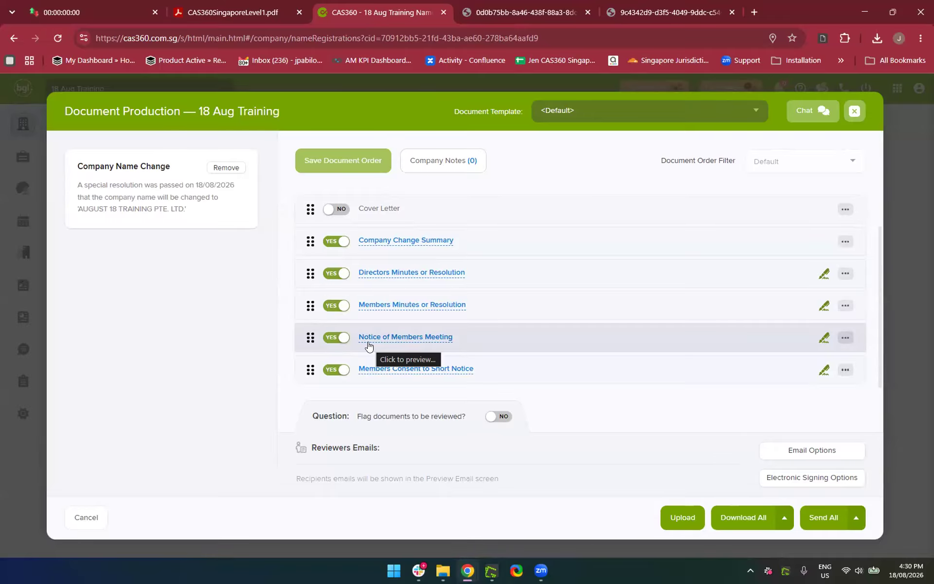
pyautogui.click(511, 10)
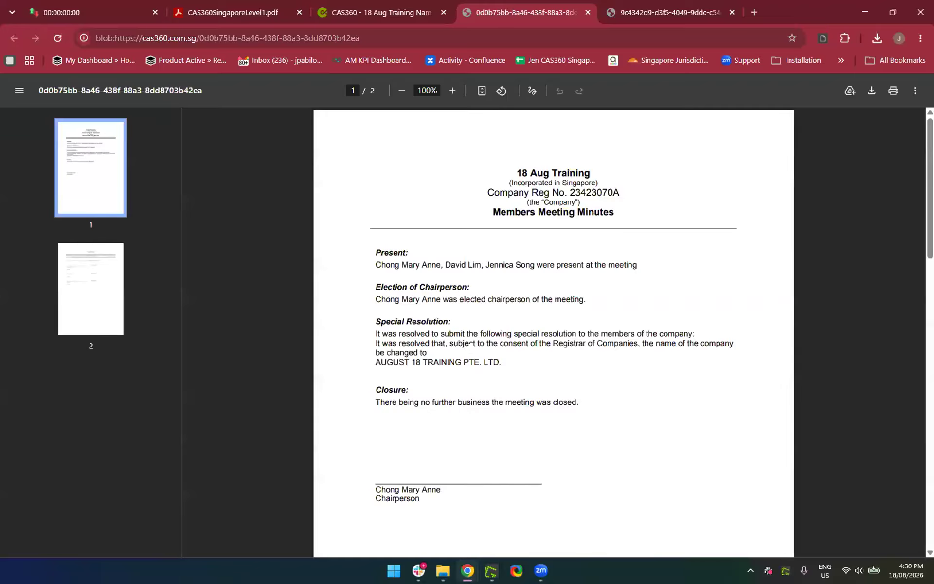
pyautogui.scroll(-2, 471, 348)
pyautogui.scroll(2, 471, 348)
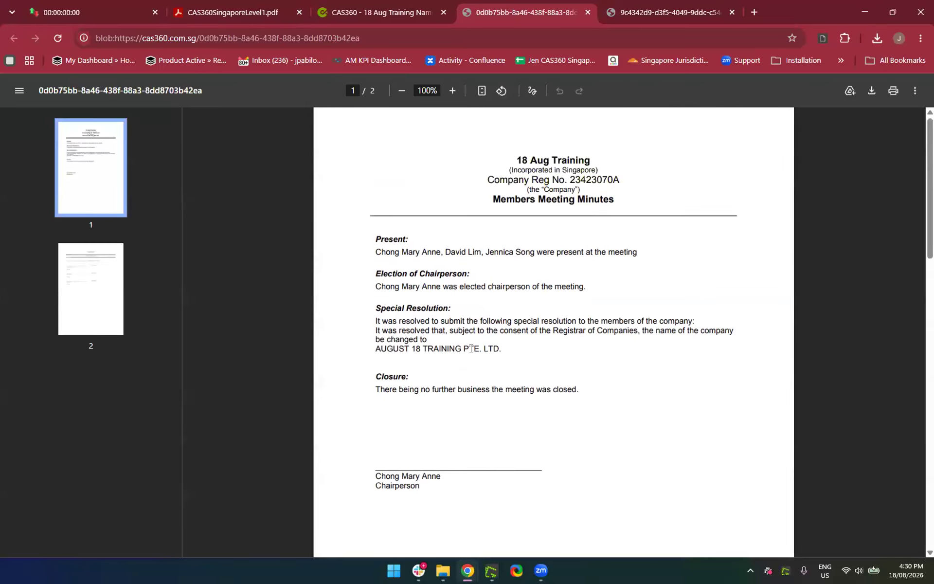
pyautogui.scroll(-10, 471, 348)
pyautogui.scroll(-5, 470, 348)
pyautogui.scroll(14, 471, 348)
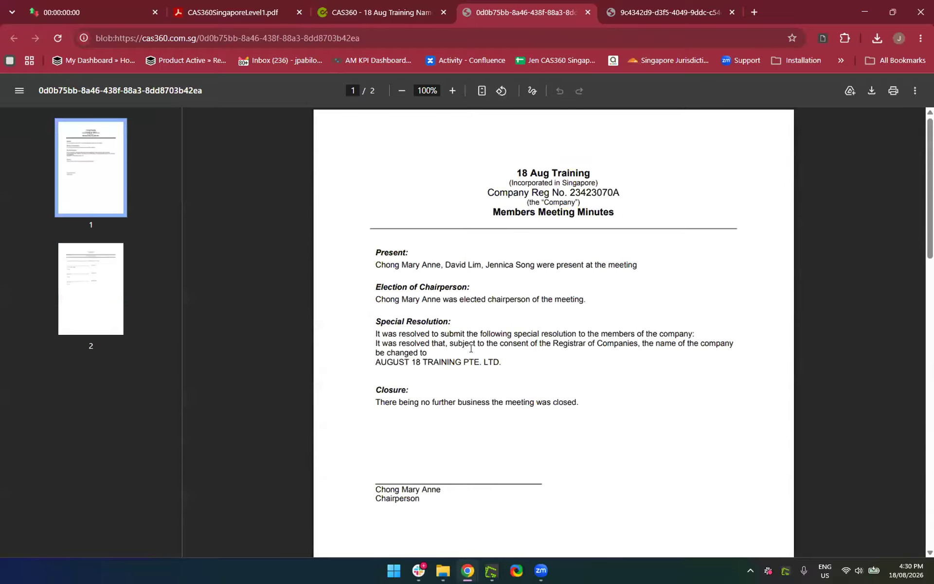
# Review the directors resolution PDF, then close both preview tabs
pyautogui.click(637, 15)
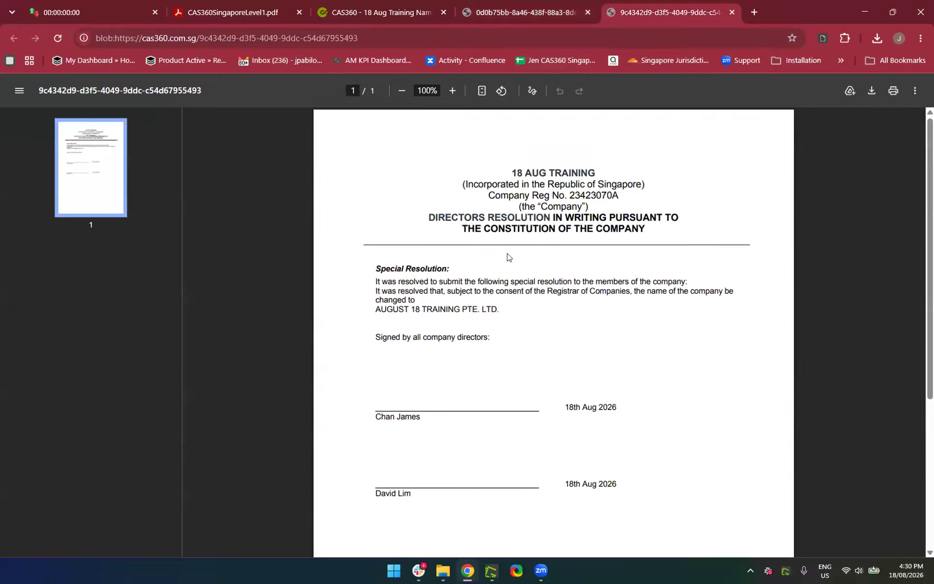
pyautogui.scroll(-5, 507, 257)
pyautogui.scroll(5, 508, 257)
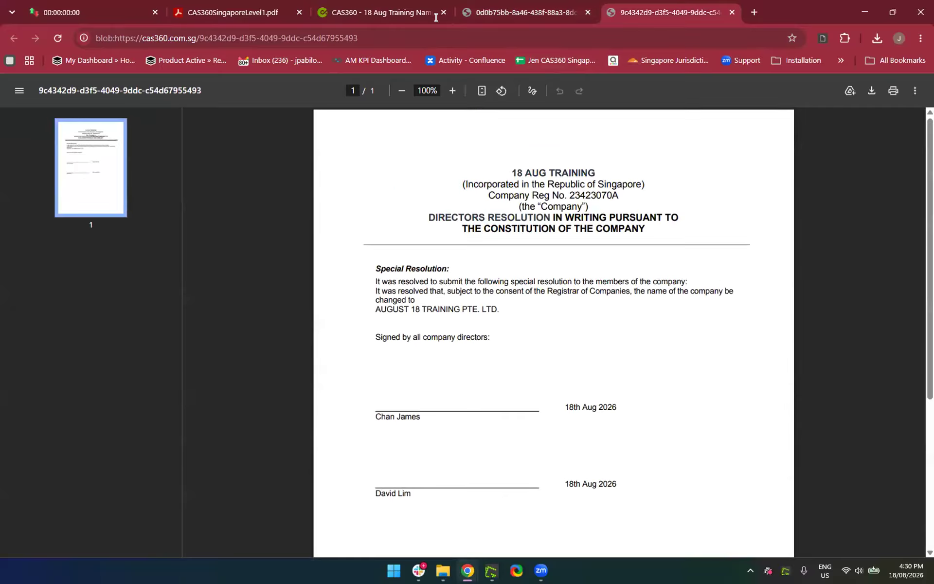
pyautogui.click(730, 11)
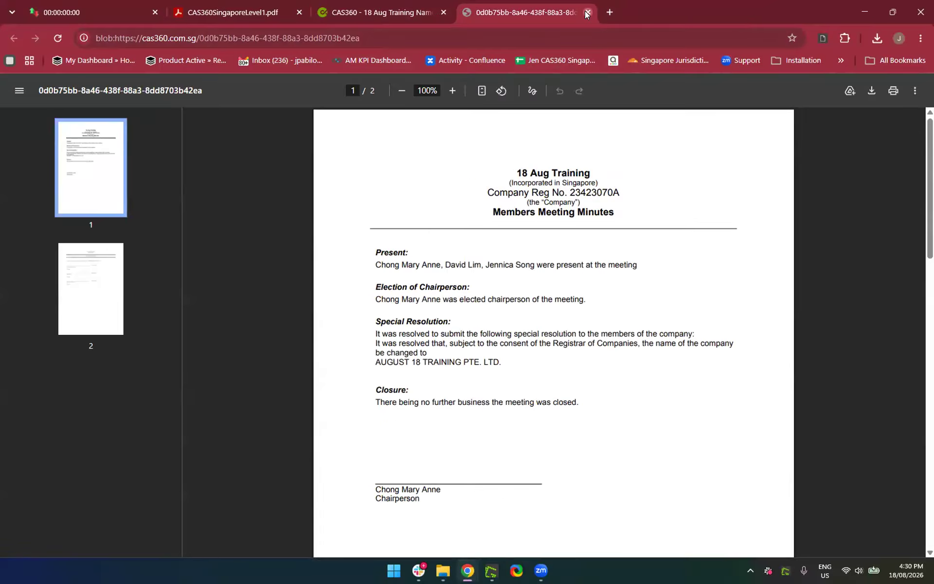
pyautogui.click(585, 11)
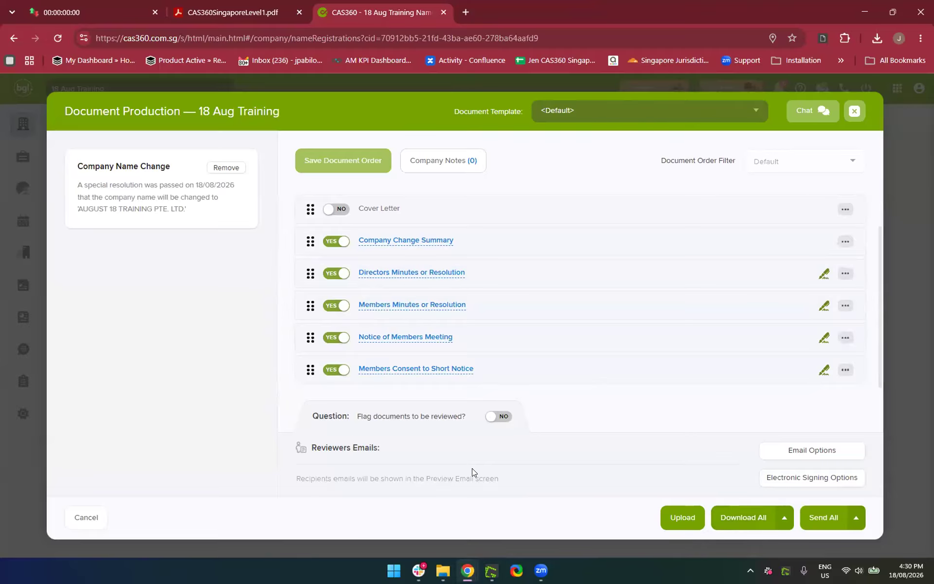
# Upload the company change documents PDF and attempt to download all documents
pyautogui.click(673, 523)
pyautogui.doubleClick(474, 184)
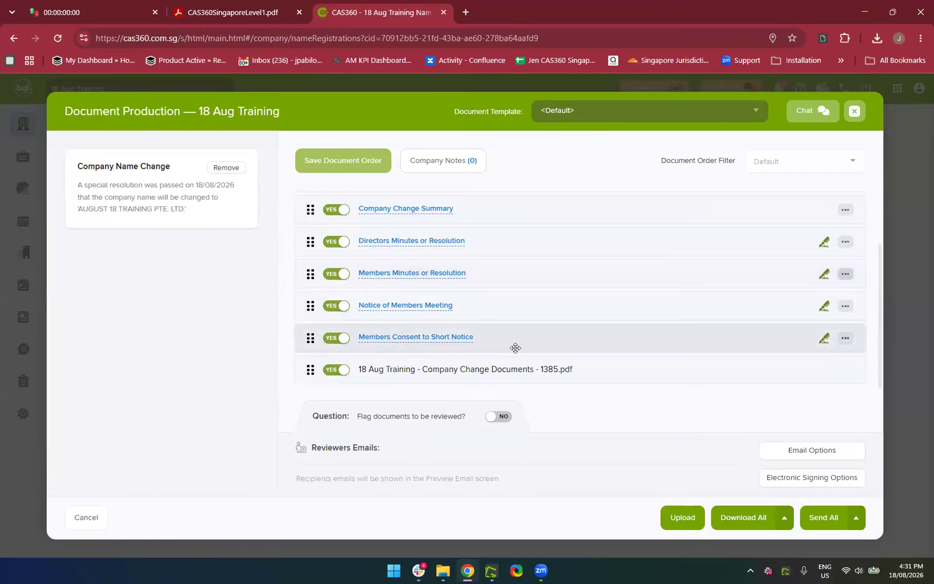
pyautogui.click(730, 524)
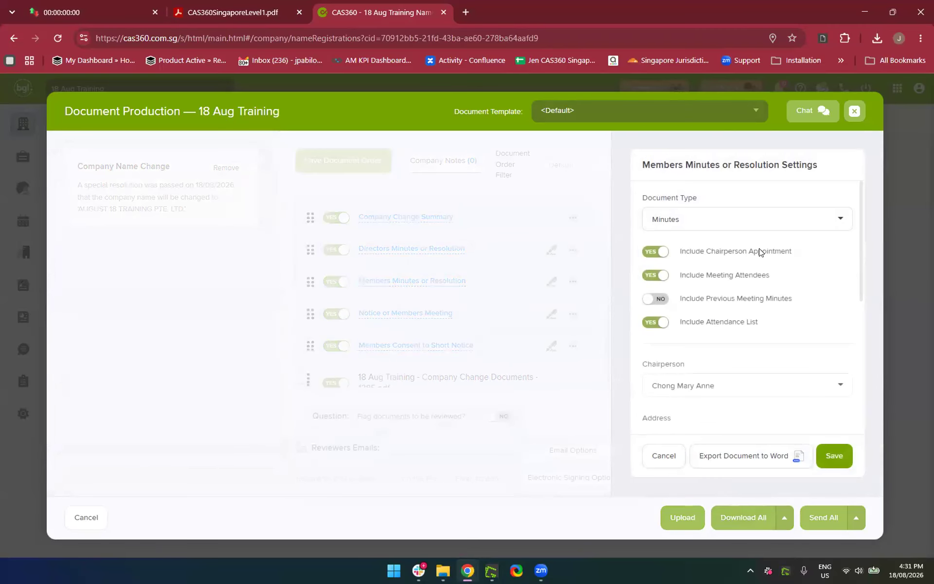
pyautogui.scroll(-2, 763, 293)
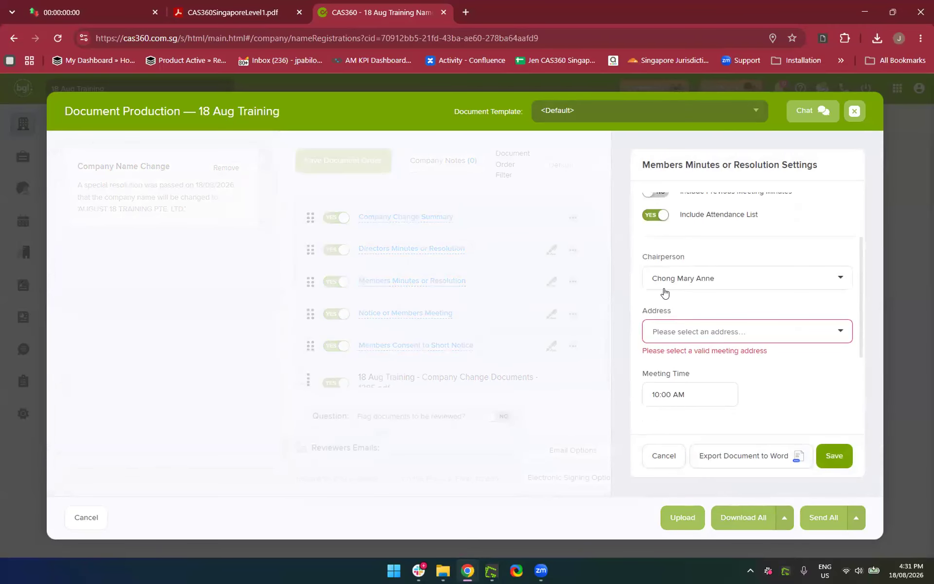
# Set the members meeting address to 101 Cecil Street, leave the document date blank, and save
pyautogui.click(666, 337)
pyautogui.write('101')
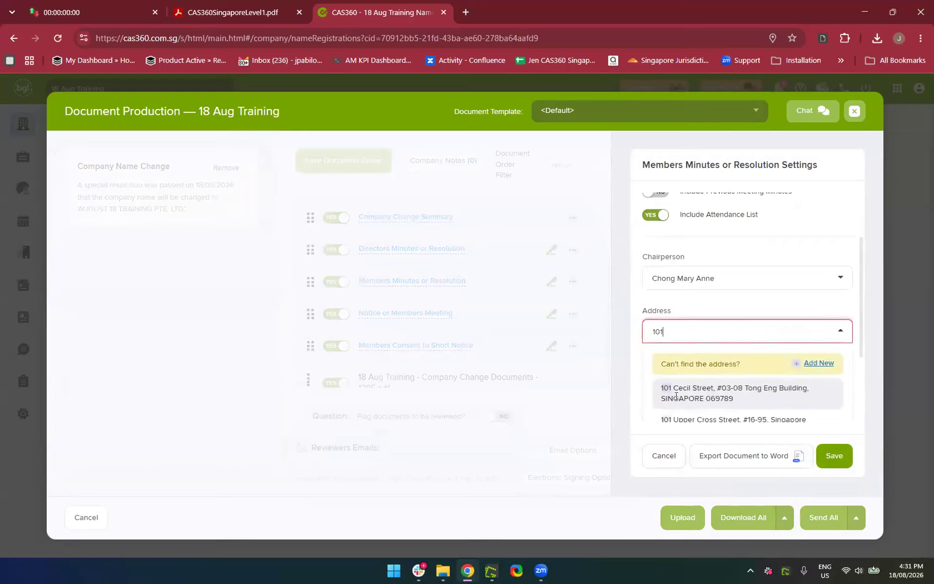
pyautogui.click(675, 397)
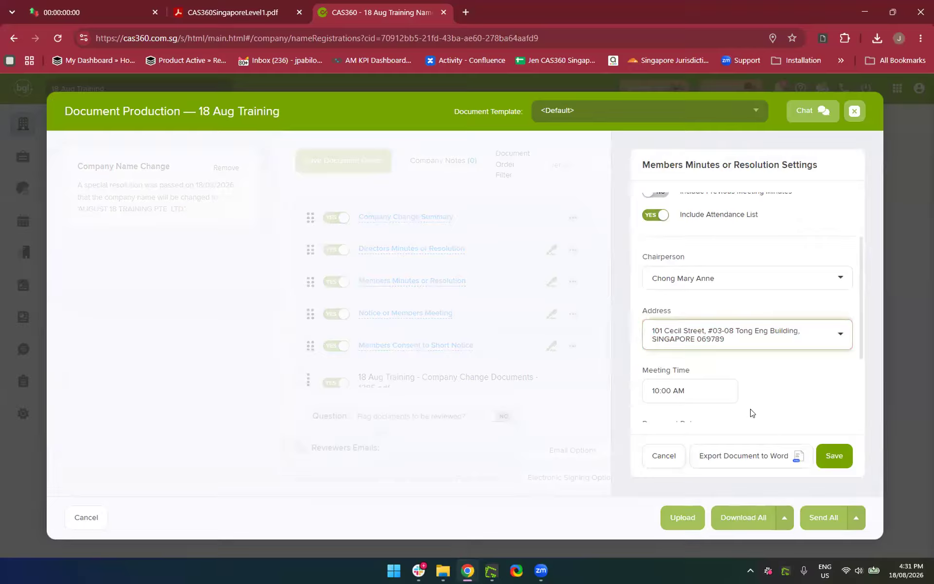
pyautogui.scroll(-2, 753, 413)
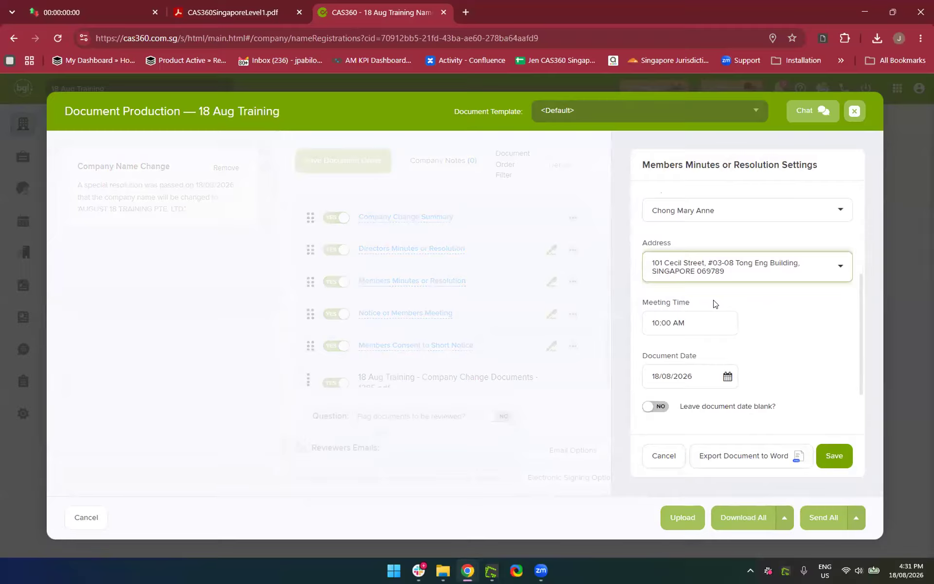
pyautogui.scroll(-2, 710, 368)
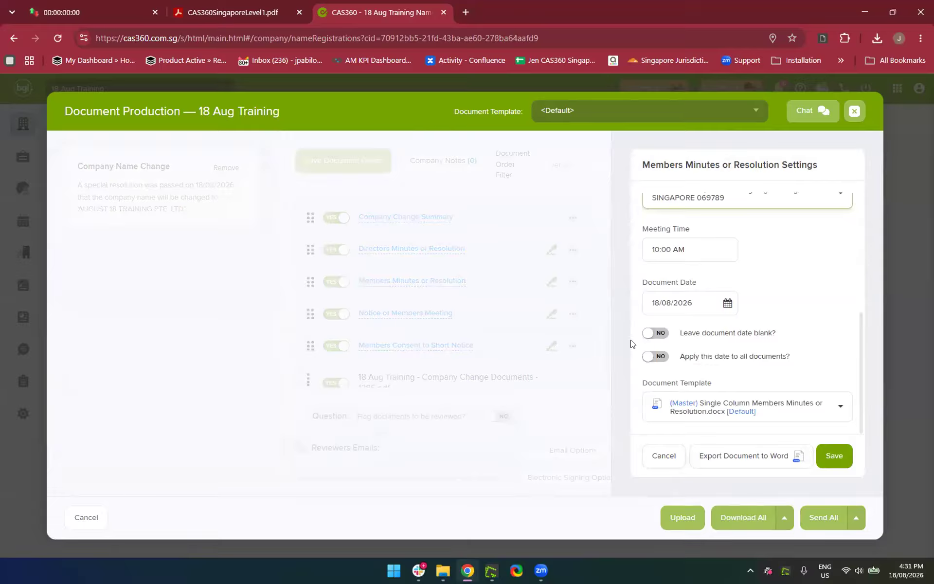
pyautogui.click(655, 333)
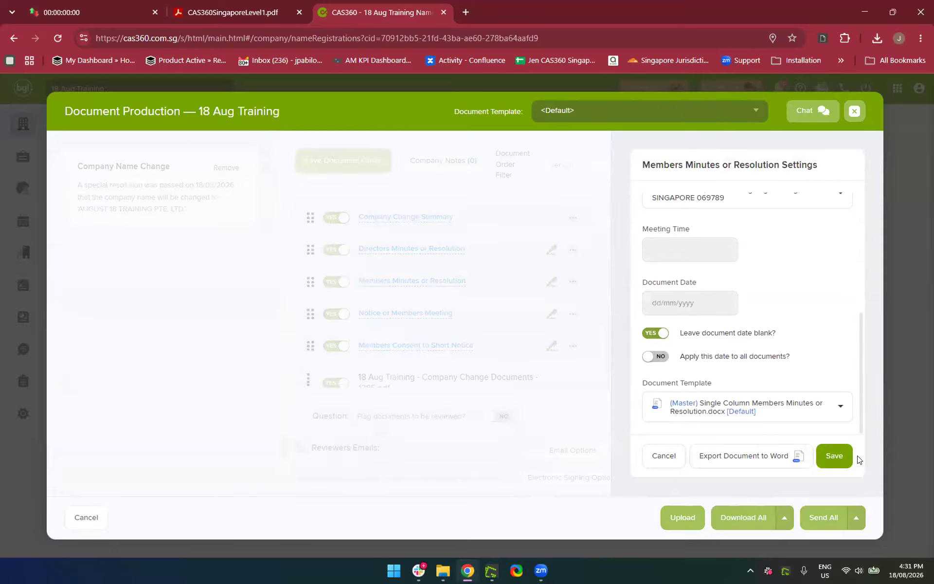
pyautogui.click(842, 463)
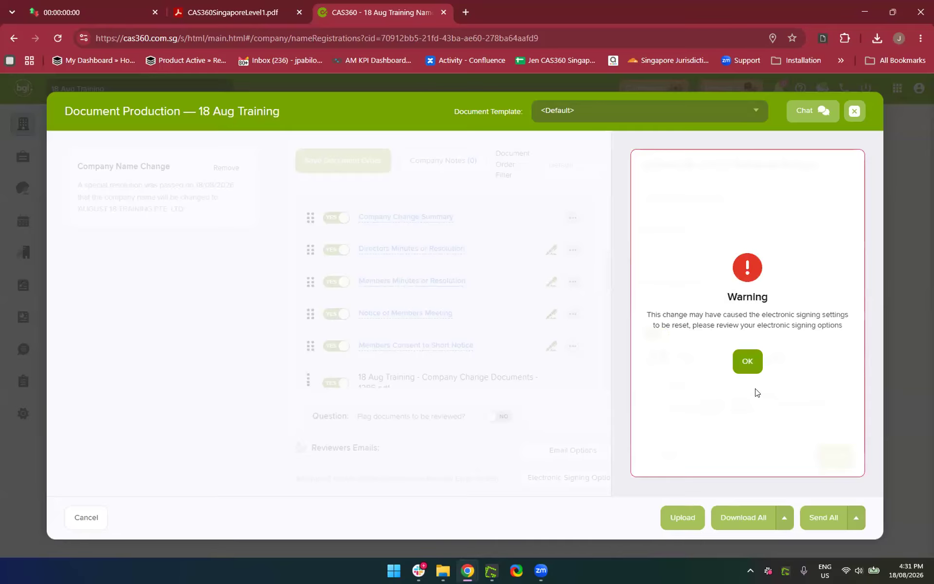
pyautogui.click(747, 360)
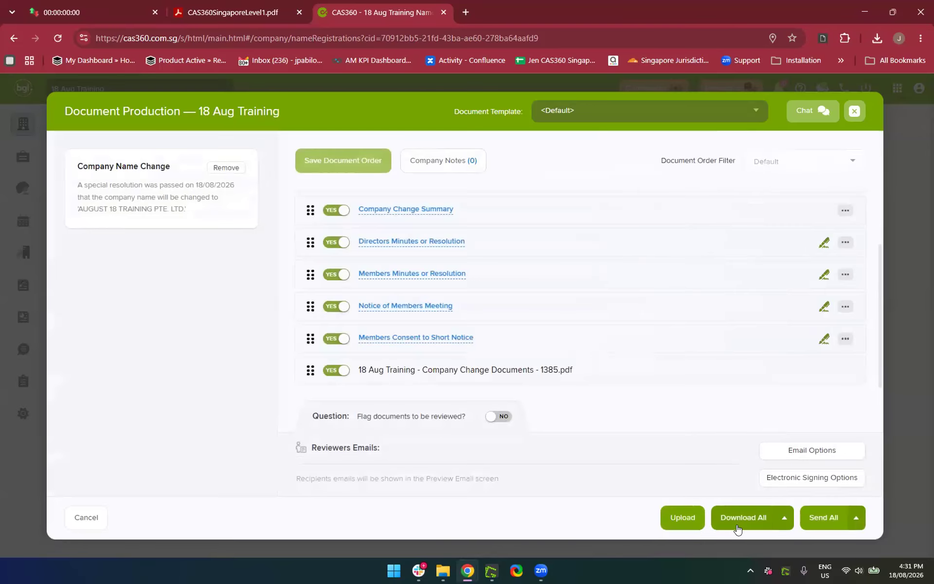
# Re-pick the 101 Cecil Street address in Notice of Members Meeting, save, and download all documents
pyautogui.click(737, 525)
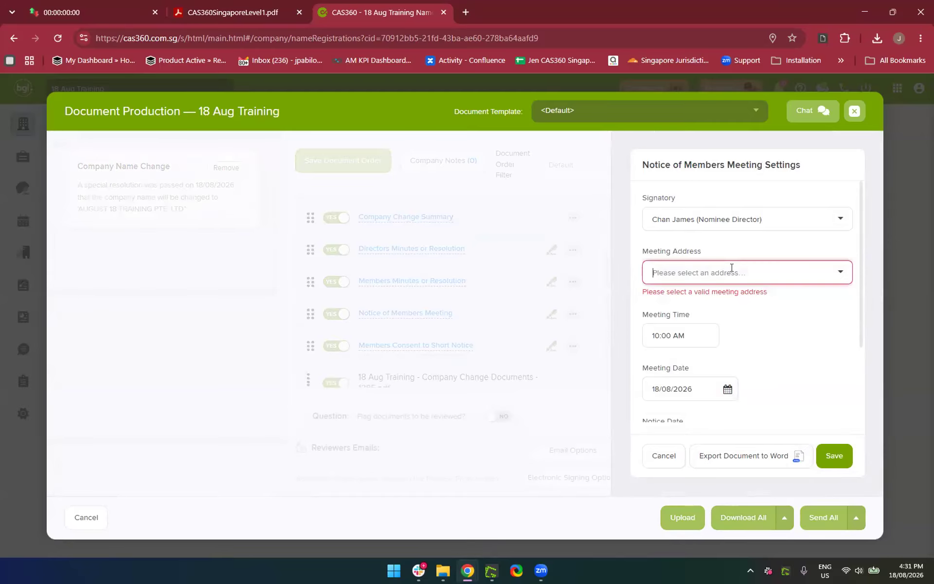
pyautogui.write('101')
pyautogui.click(713, 327)
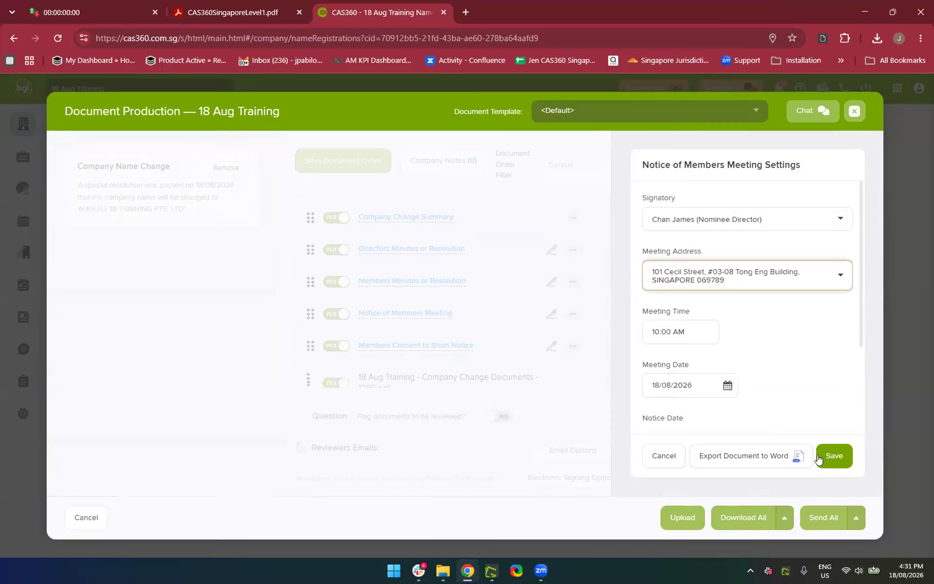
pyautogui.click(834, 456)
pyautogui.click(744, 360)
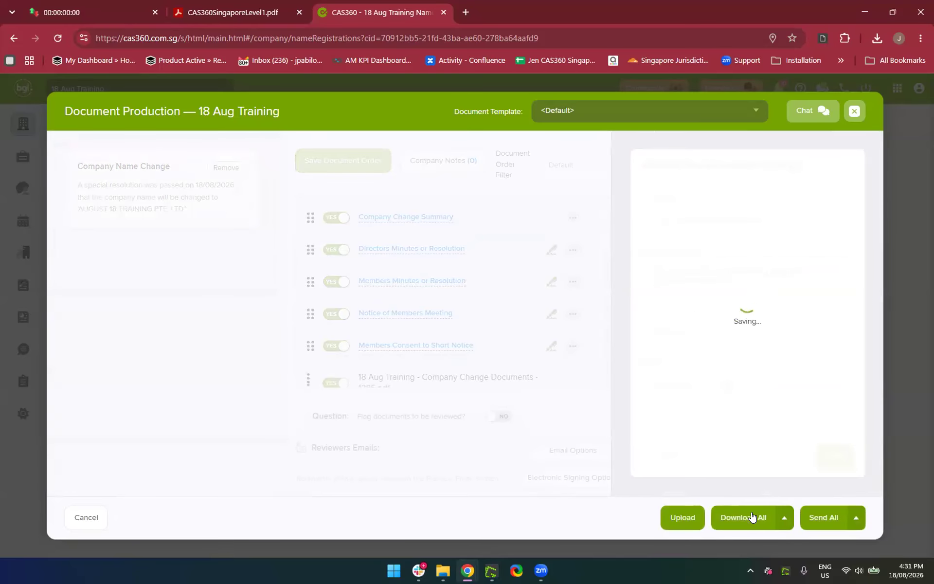
pyautogui.click(749, 520)
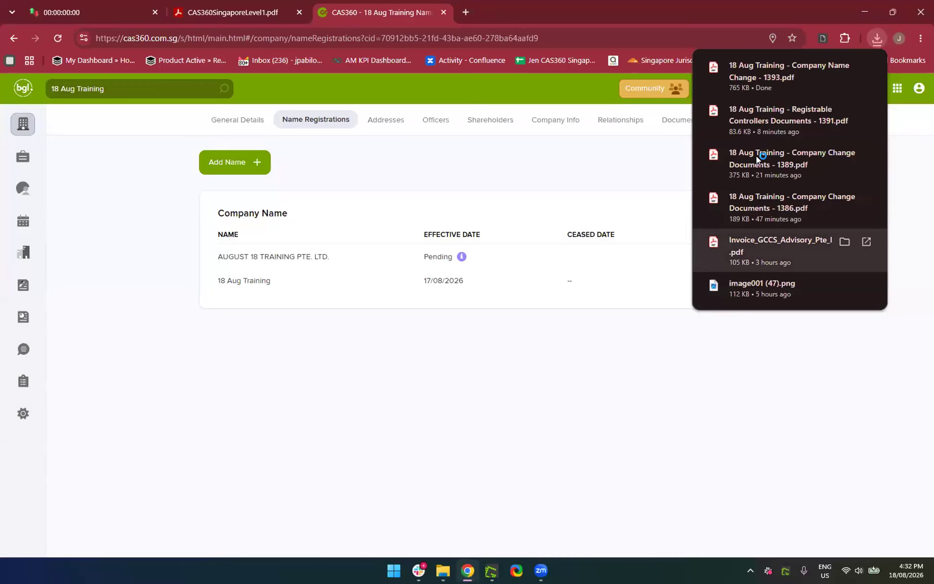
# Scroll through the 24-page Company Name Change PDF in Acrobat, then close it
pyautogui.click(748, 79)
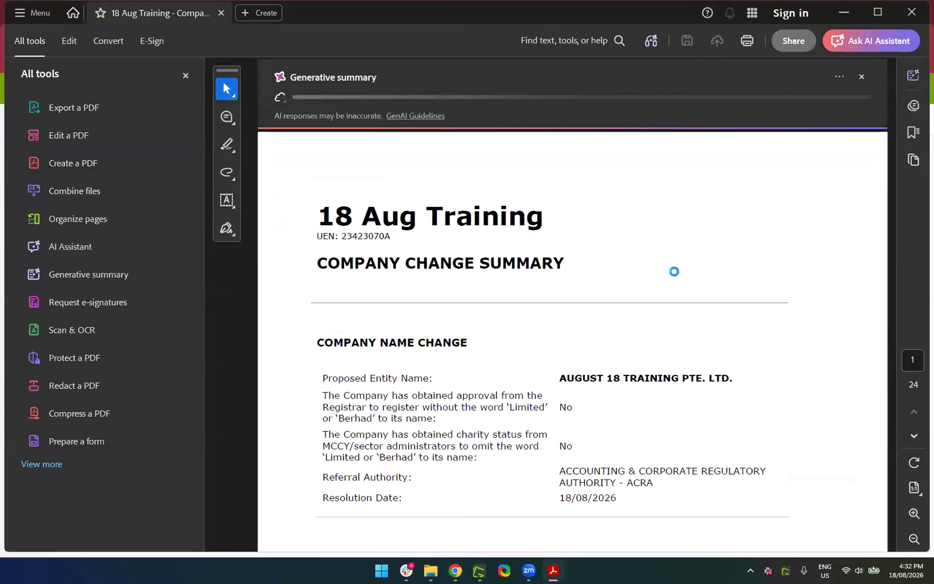
pyautogui.scroll(-15, 740, 249)
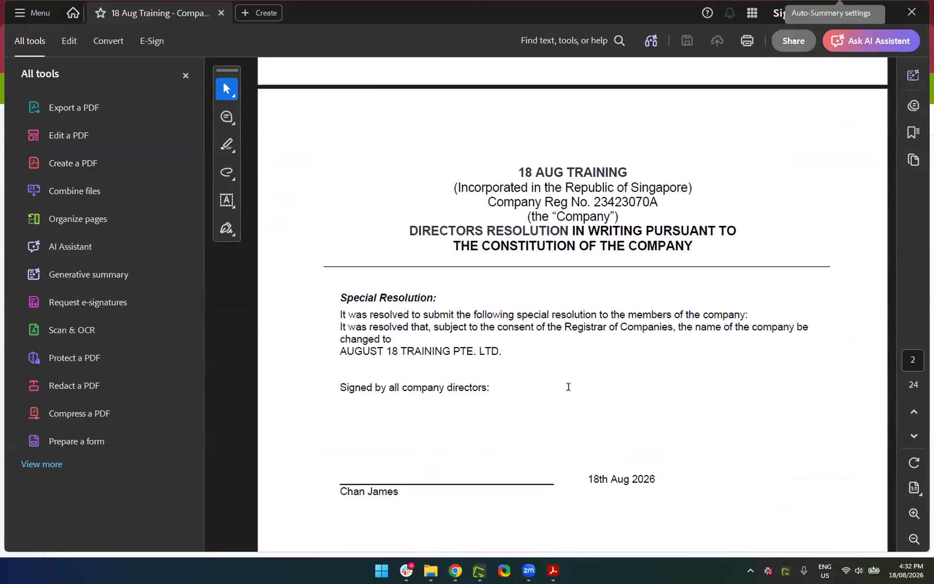
pyautogui.scroll(-2, 526, 341)
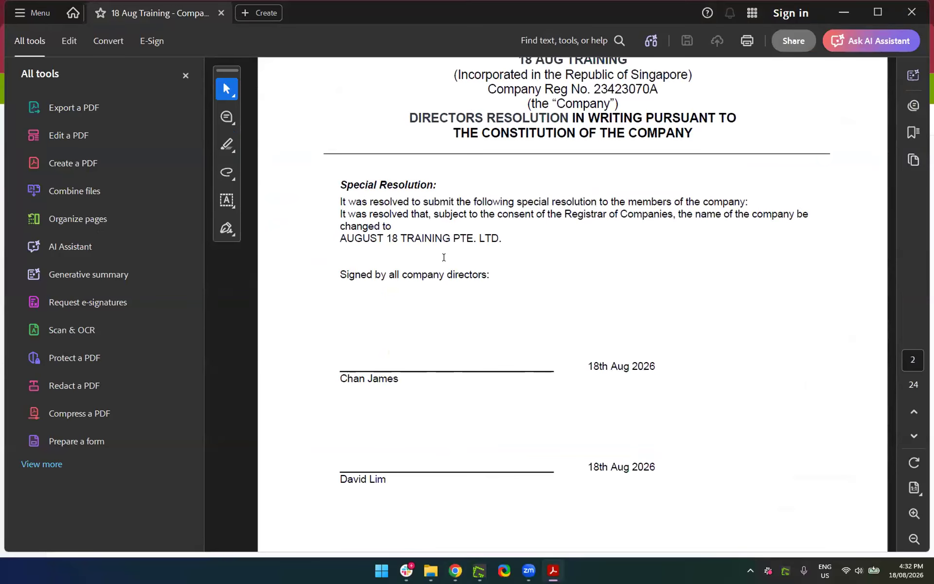
pyautogui.scroll(-10, 444, 257)
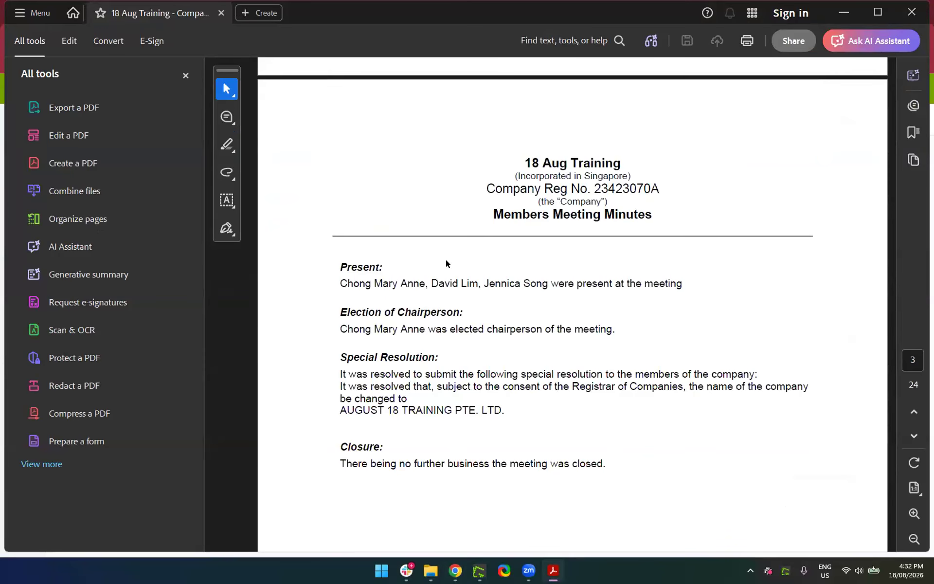
pyautogui.scroll(-3, 447, 263)
pyautogui.scroll(-4, 527, 388)
pyautogui.scroll(-15, 529, 389)
pyautogui.scroll(-5, 528, 389)
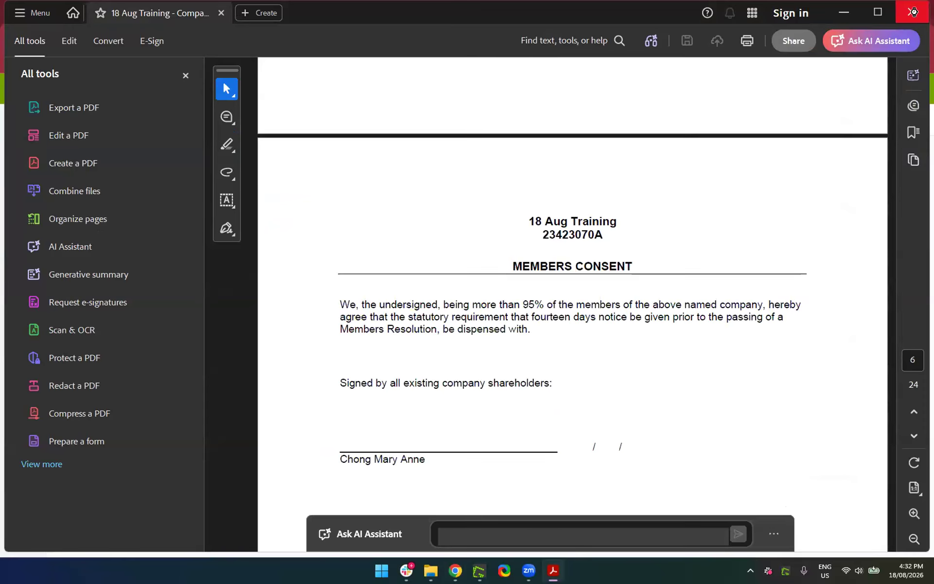
pyautogui.click(913, 14)
pyautogui.click(530, 409)
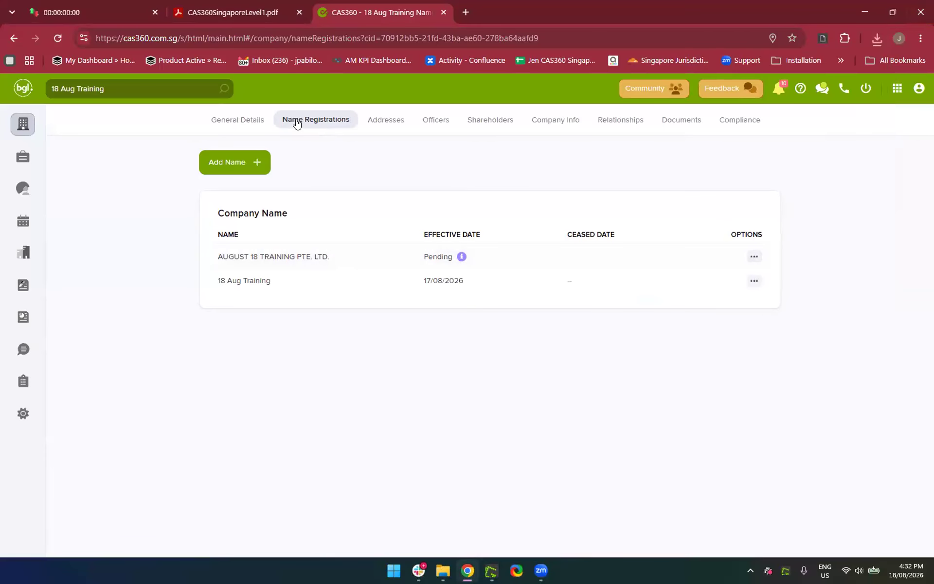
# Open the actions for the pending AUGUST 18 TRAINING PTE. LTD. row and choose Remove Pending Status
pyautogui.moveTo(460, 260)
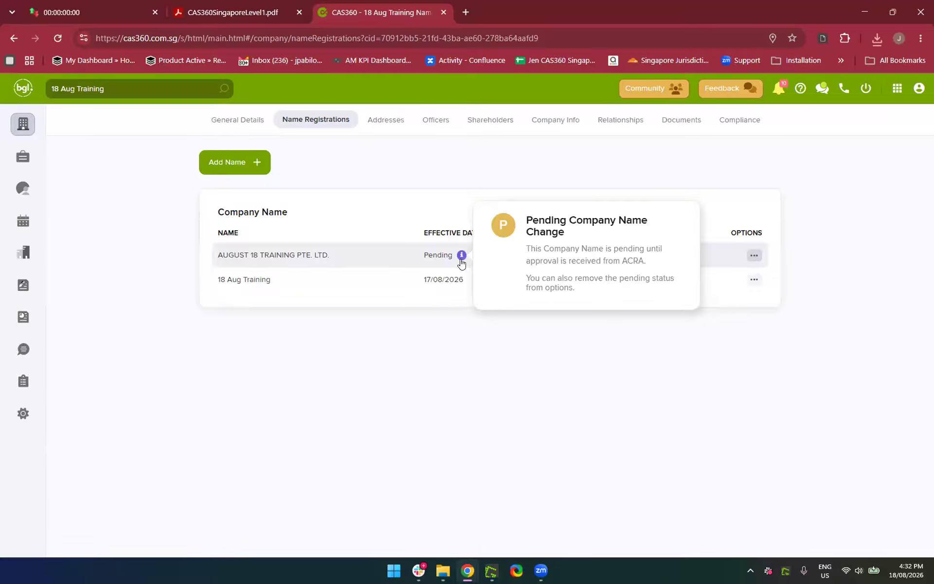
pyautogui.doubleClick(754, 259)
pyautogui.click(625, 378)
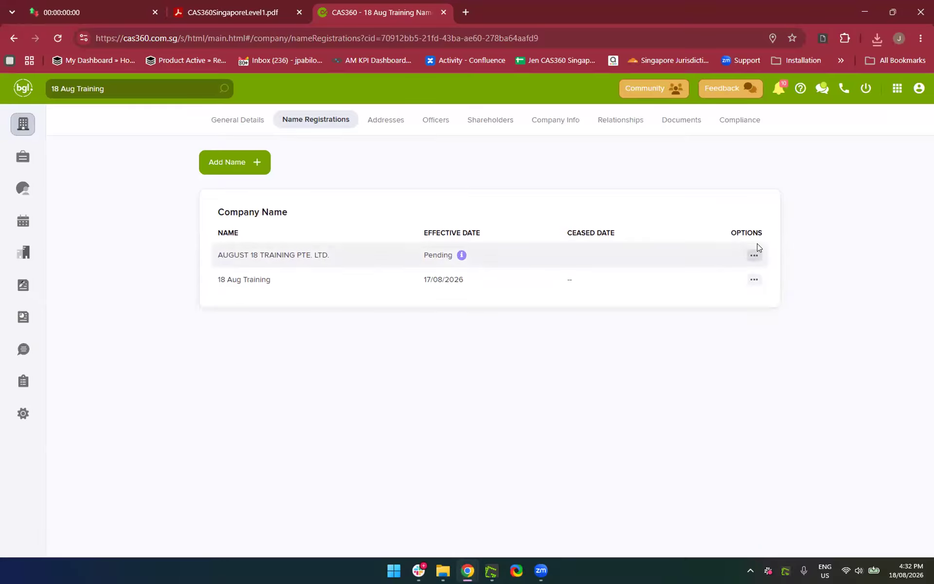
pyautogui.click(754, 258)
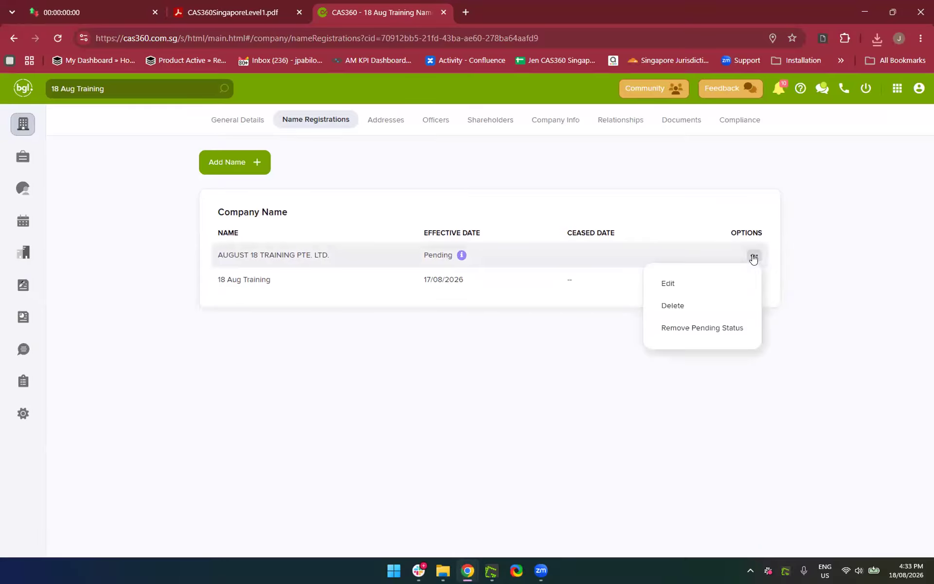
pyautogui.click(691, 340)
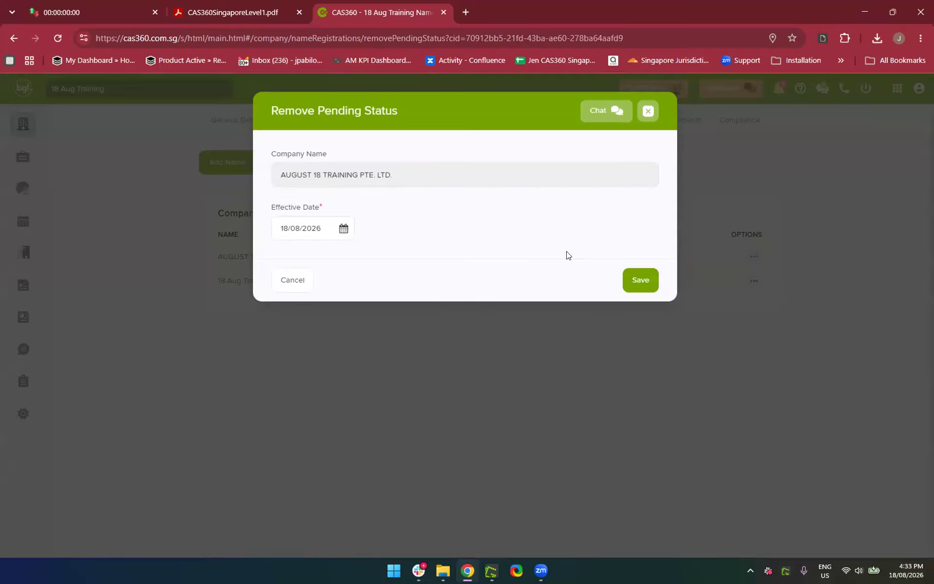
# Save AUGUST 18 TRAINING PTE. LTD. as effective 18/08/2026 and clear the company search box
pyautogui.click(632, 280)
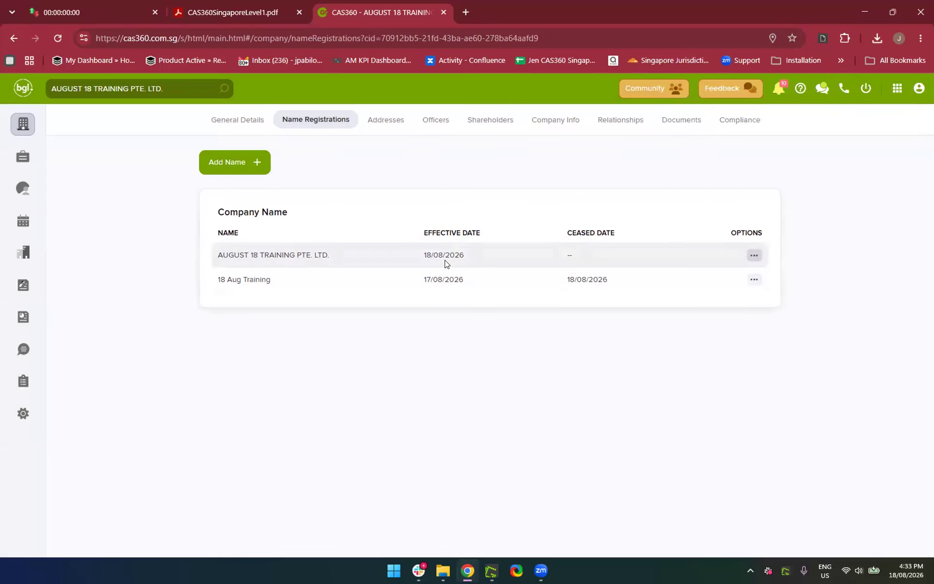
pyautogui.click(166, 87)
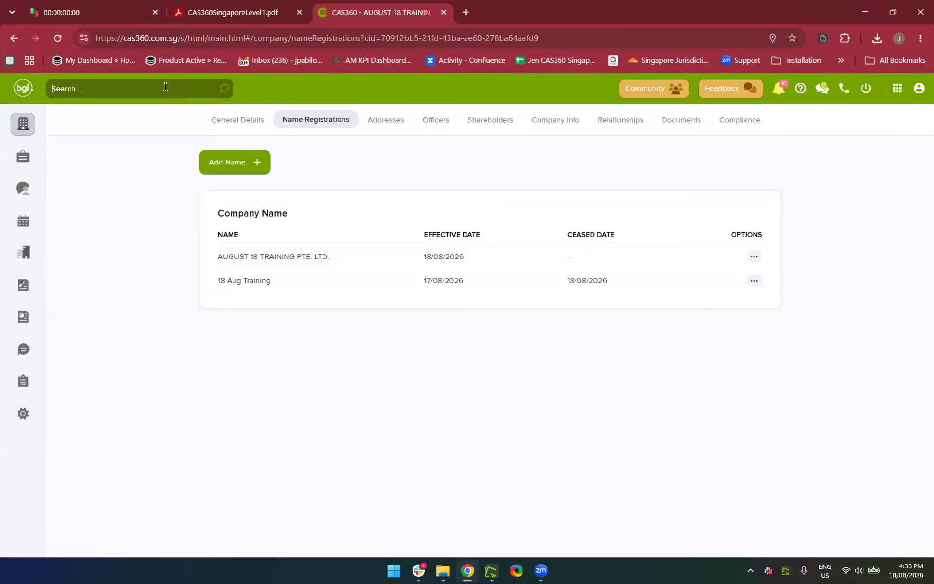
# Enter '18 Aug' in the company search, then go to the full companies list
pyautogui.write('18 a')
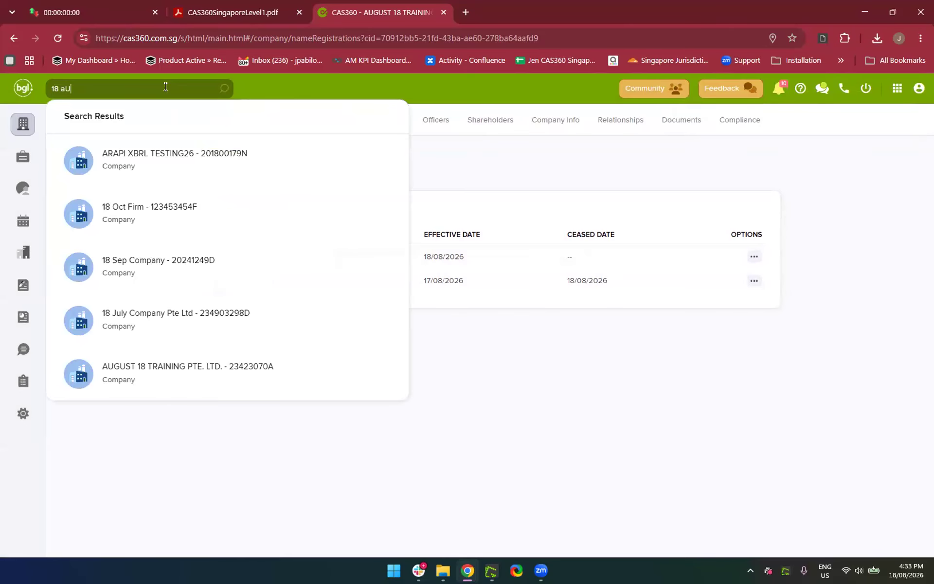
pyautogui.press('BackSpace')
pyautogui.write('aUG')
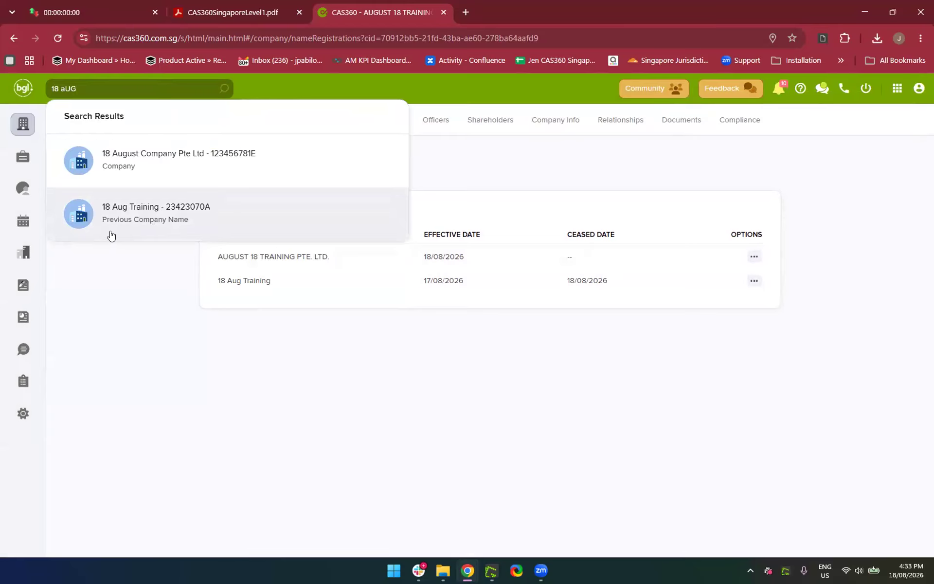
pyautogui.click(26, 121)
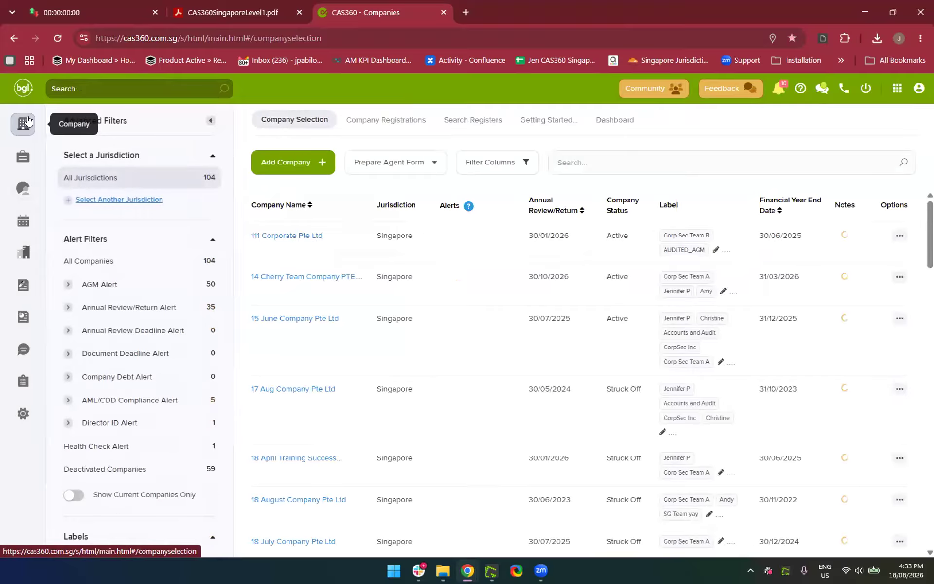
# Search '18 Aug' again, open the renamed company it finds, and return to the companies list
pyautogui.click(96, 88)
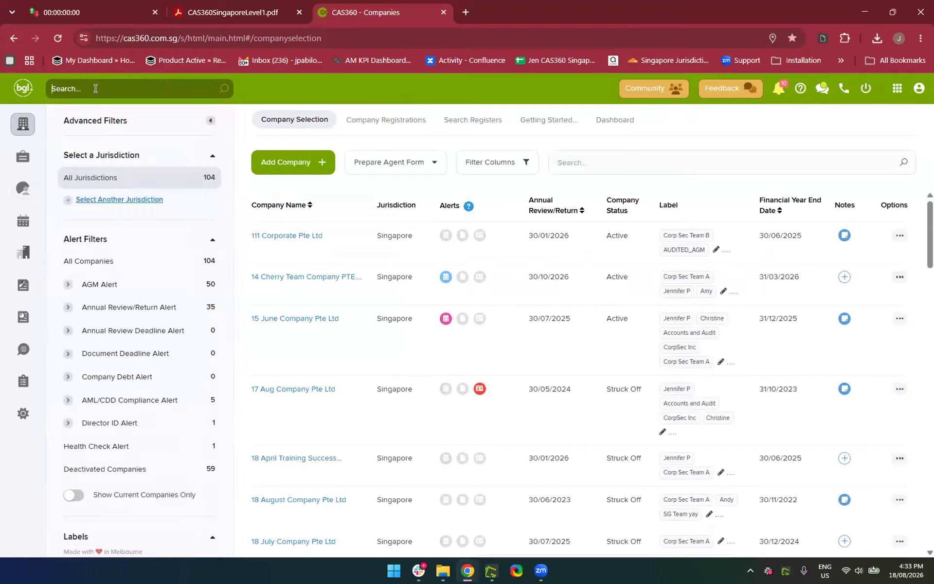
pyautogui.write('18 ')
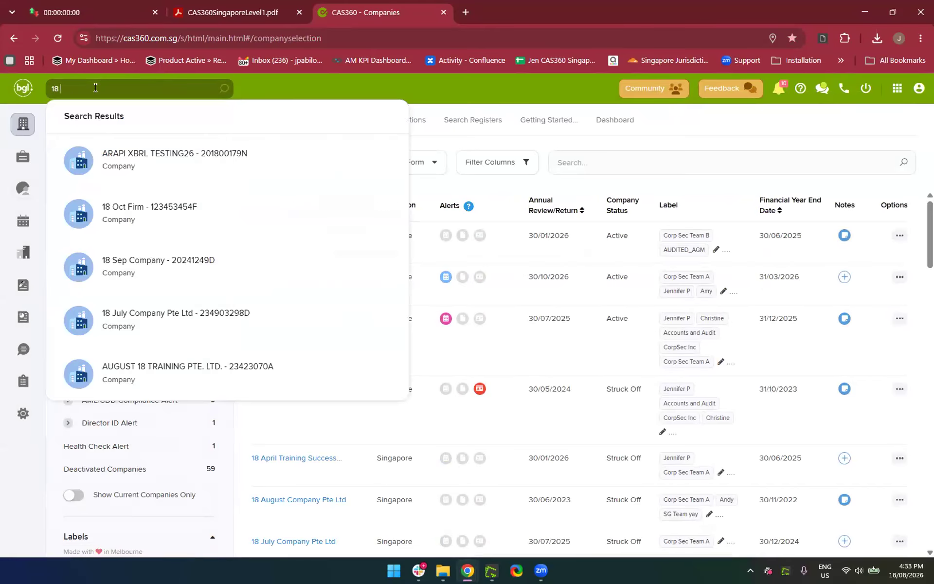
pyautogui.write('Au')
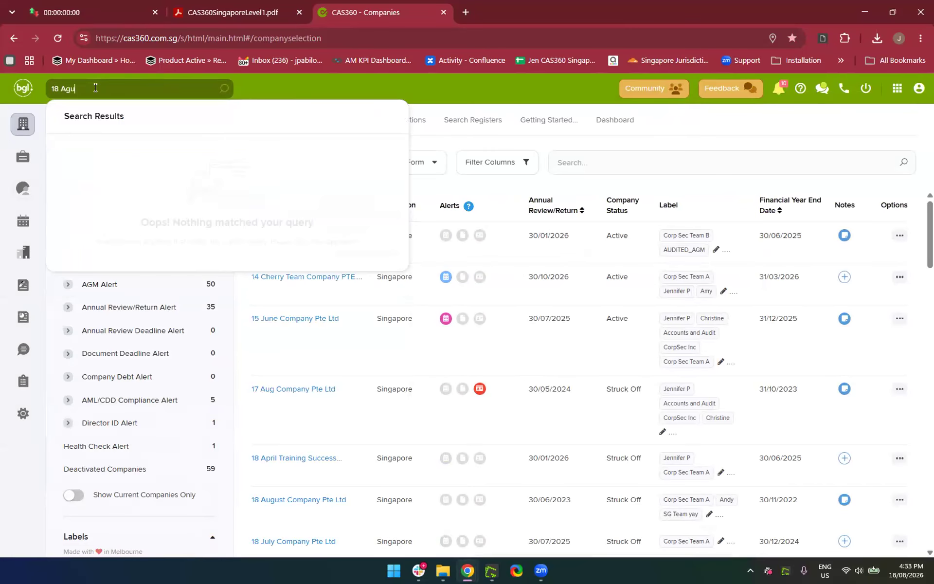
pyautogui.write('g')
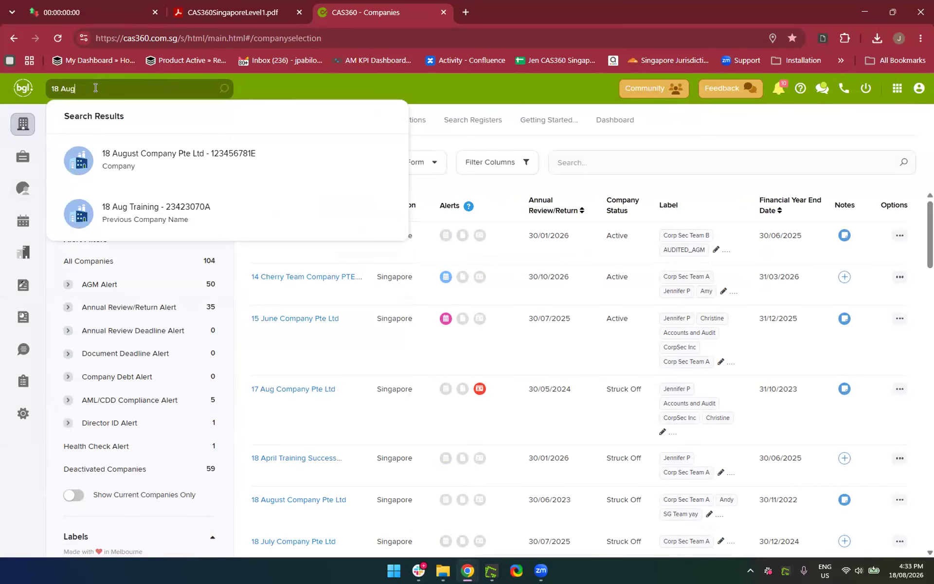
pyautogui.click(145, 221)
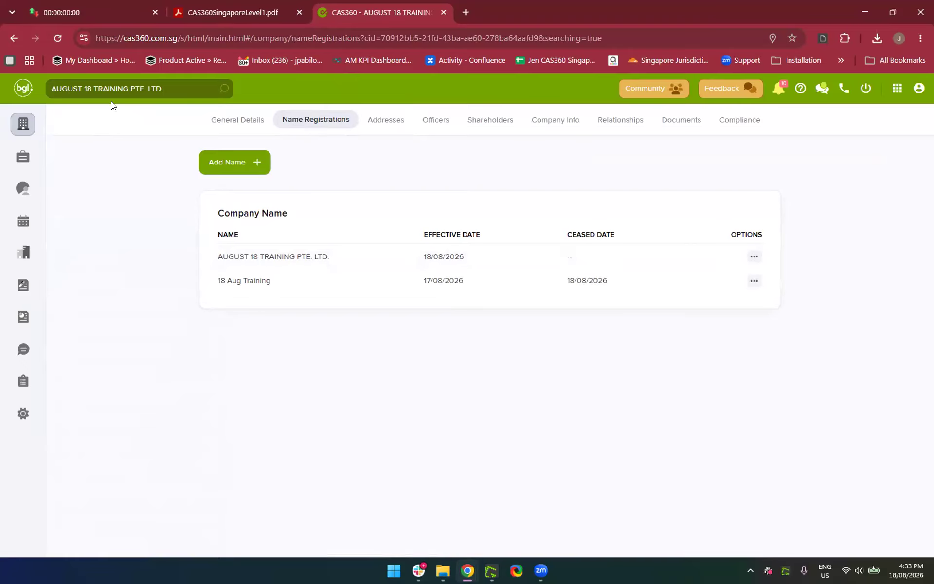
pyautogui.click(26, 133)
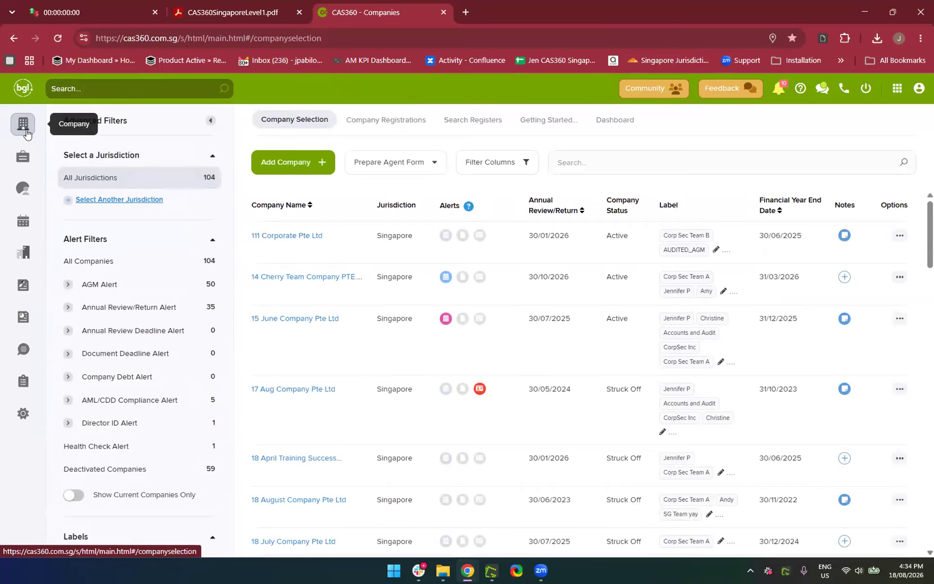
# Filter the companies list by 'August 18' and open AUGUST 18 TRAINING PTE. LTD
pyautogui.click(594, 159)
pyautogui.write('18 Aug')
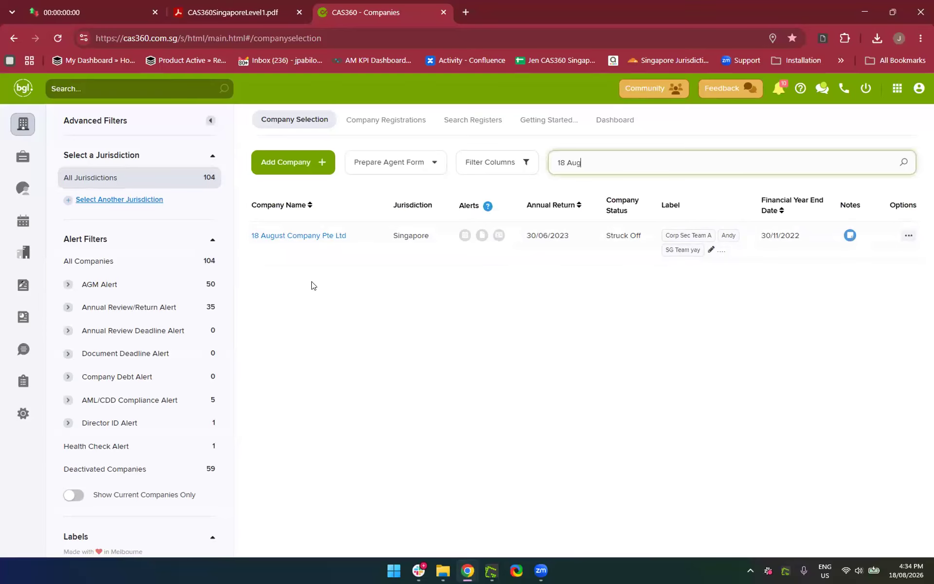
pyautogui.press('BackSpace')
pyautogui.press('BackSpace')
pyautogui.press('BackSpace')
pyautogui.press('BackSpace')
pyautogui.press('BackSpace')
pyautogui.press('BackSpace')
pyautogui.write('August 18')
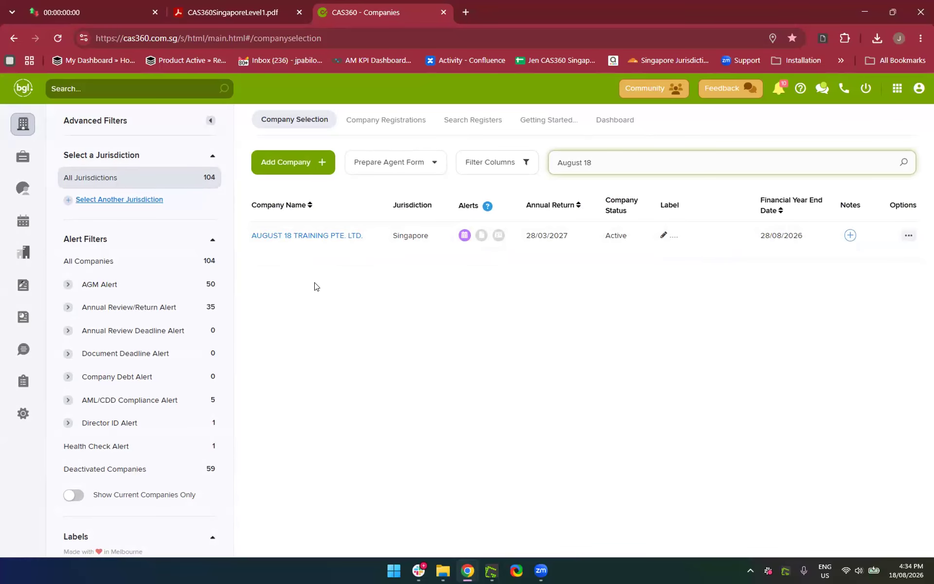
pyautogui.click(267, 237)
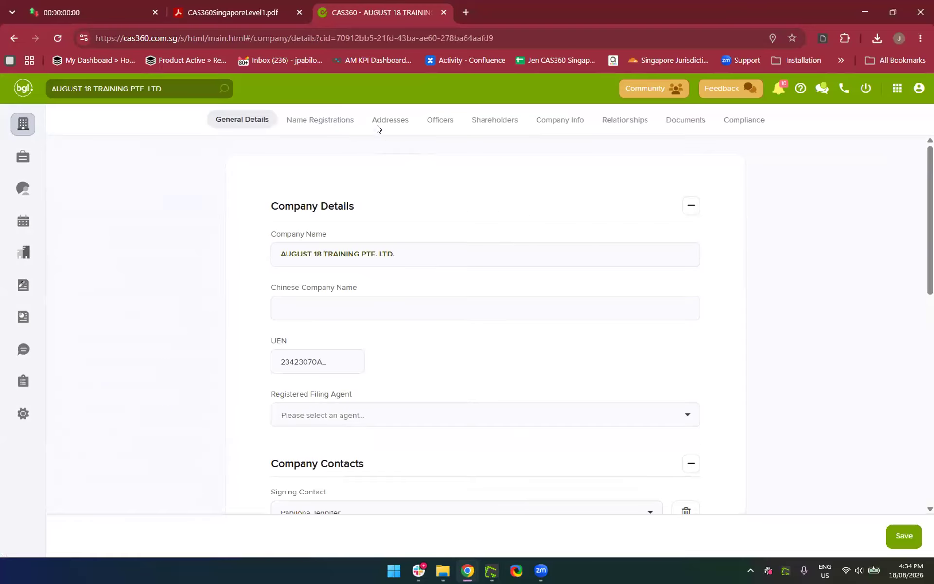
# Look through the company's addresses, officers and shareholders, then bring up the CAS360 training manual PDF
pyautogui.click(399, 122)
pyautogui.click(450, 123)
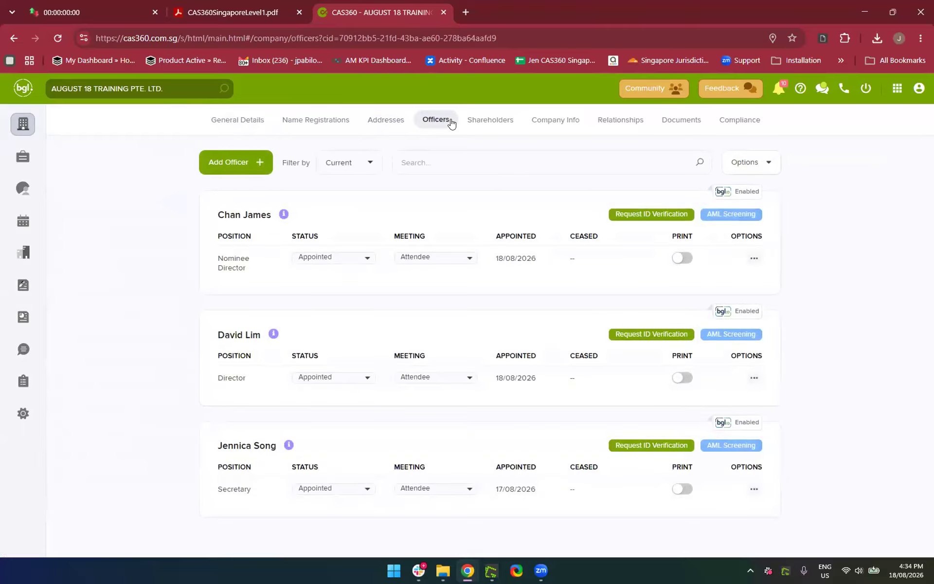
pyautogui.click(487, 123)
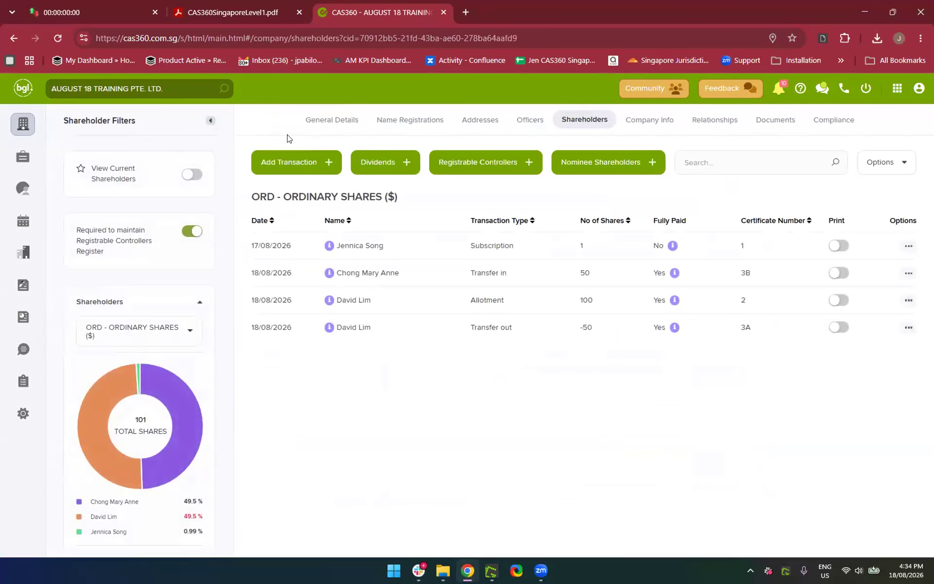
pyautogui.click(320, 126)
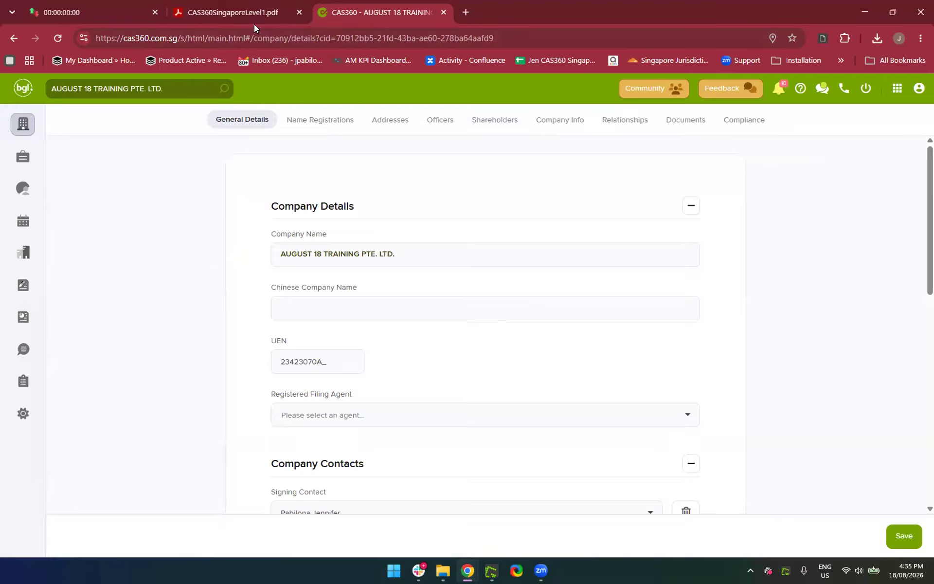
pyautogui.click(231, 9)
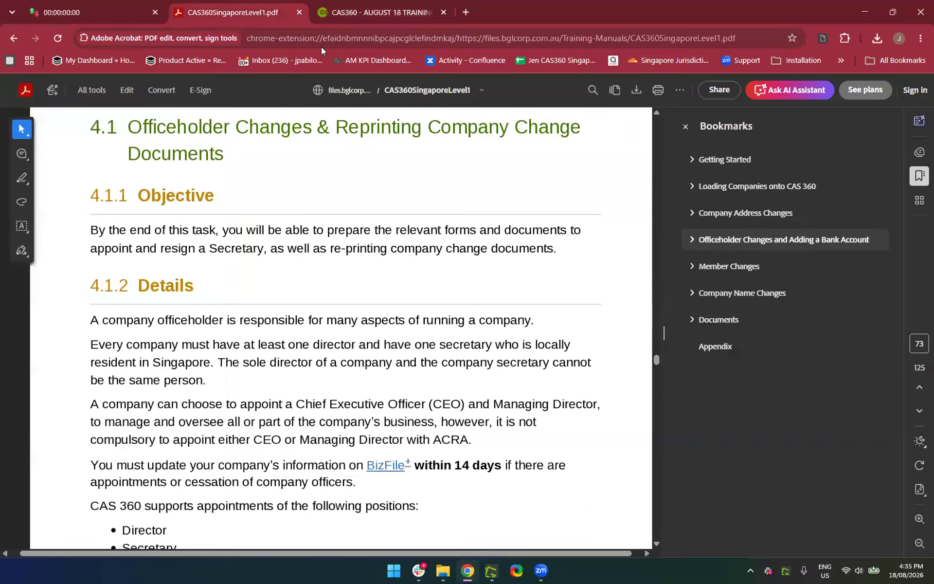
# Jump the manual to section 7 Documents via its bookmark, then go back to CAS360
pyautogui.click(724, 325)
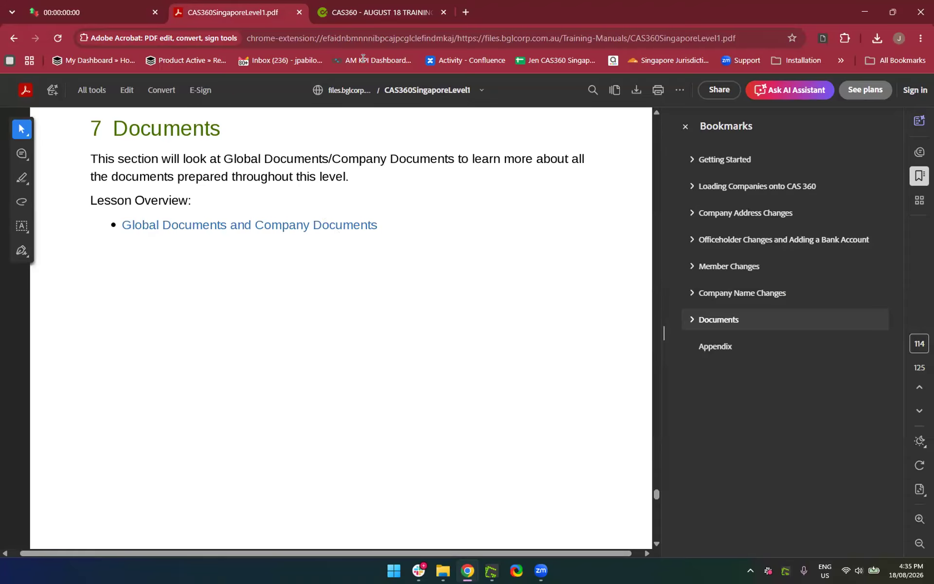
pyautogui.click(357, 14)
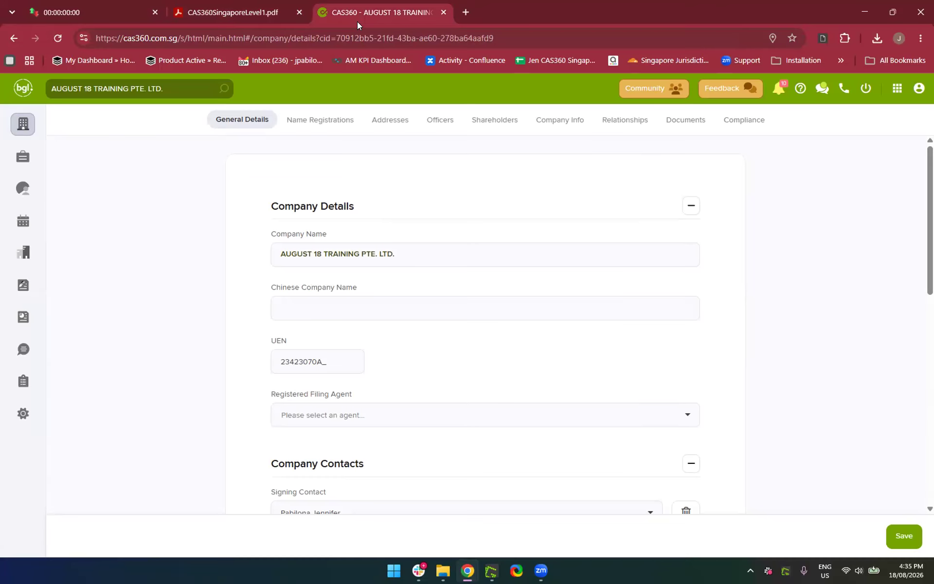
pyautogui.click(25, 125)
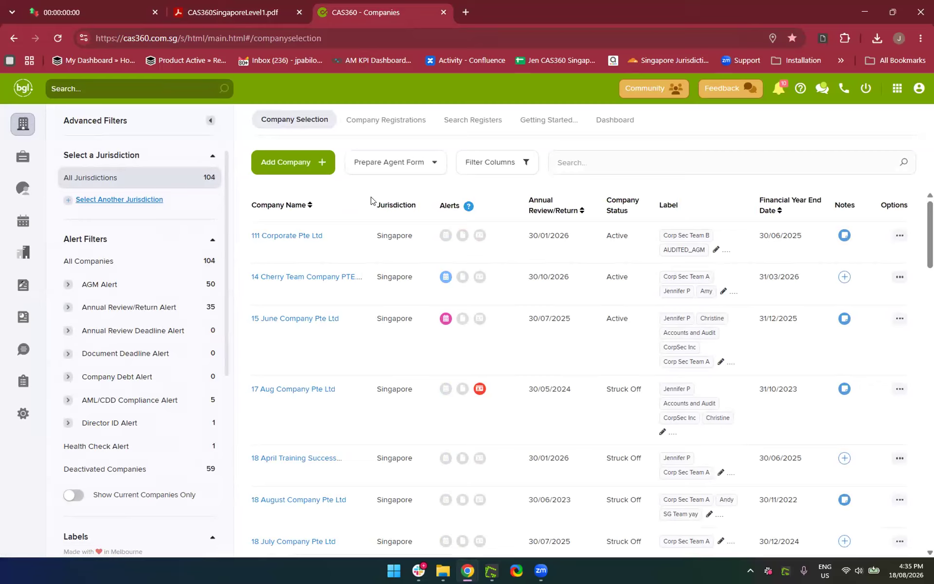
pyautogui.click(577, 166)
pyautogui.write('August 18')
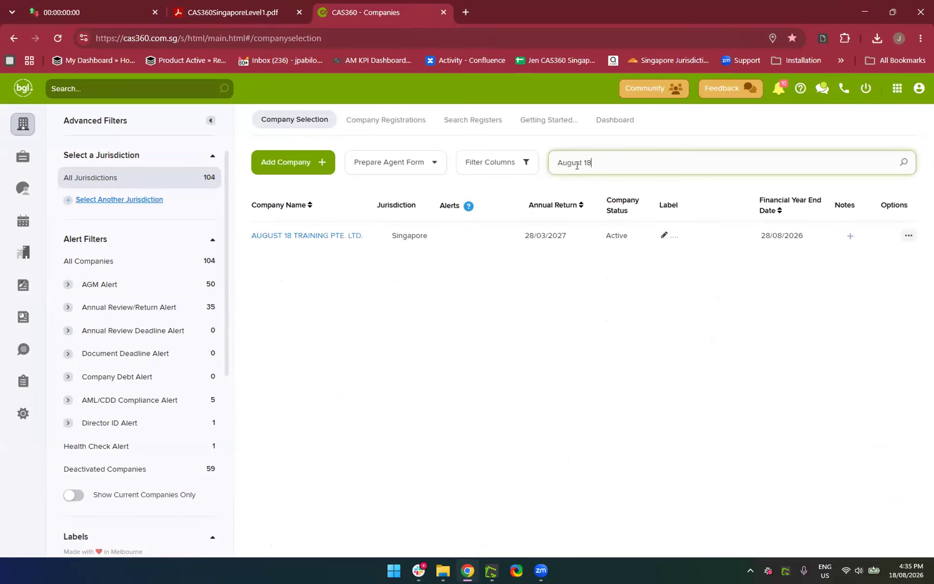
pyautogui.click(298, 238)
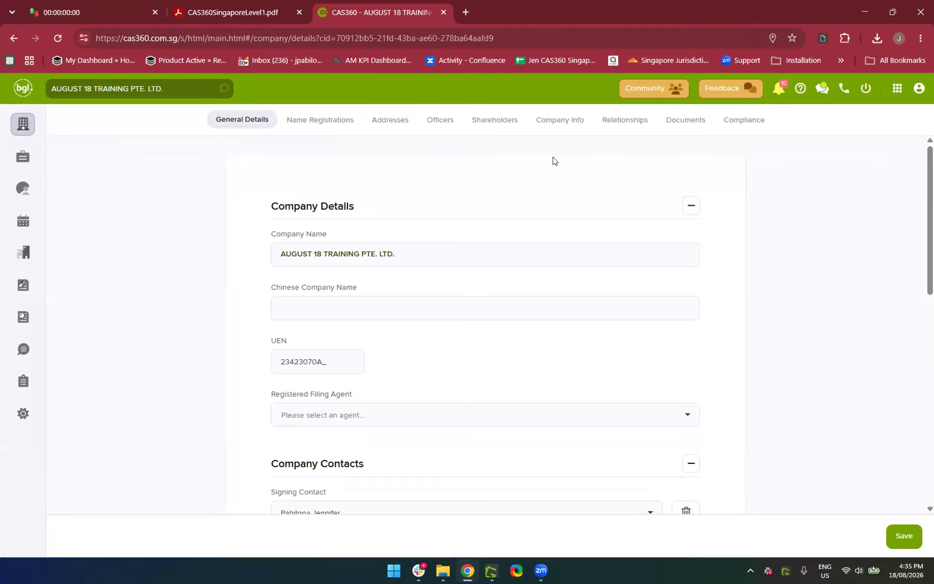
# Review AUGUST 18 TRAINING's documents and its 2 Company Change Documents changes, then open Global Documents
pyautogui.click(685, 121)
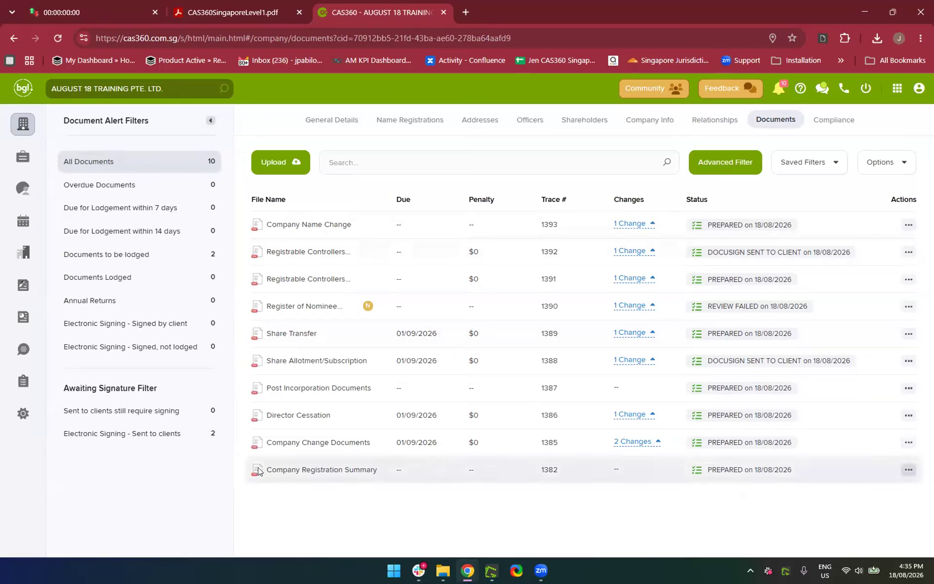
pyautogui.click(627, 441)
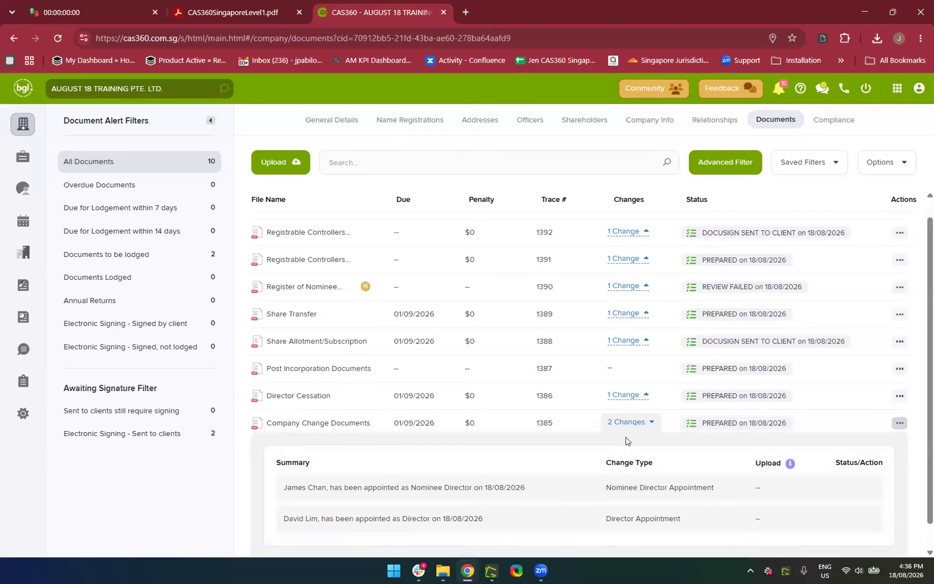
pyautogui.scroll(-1, 626, 438)
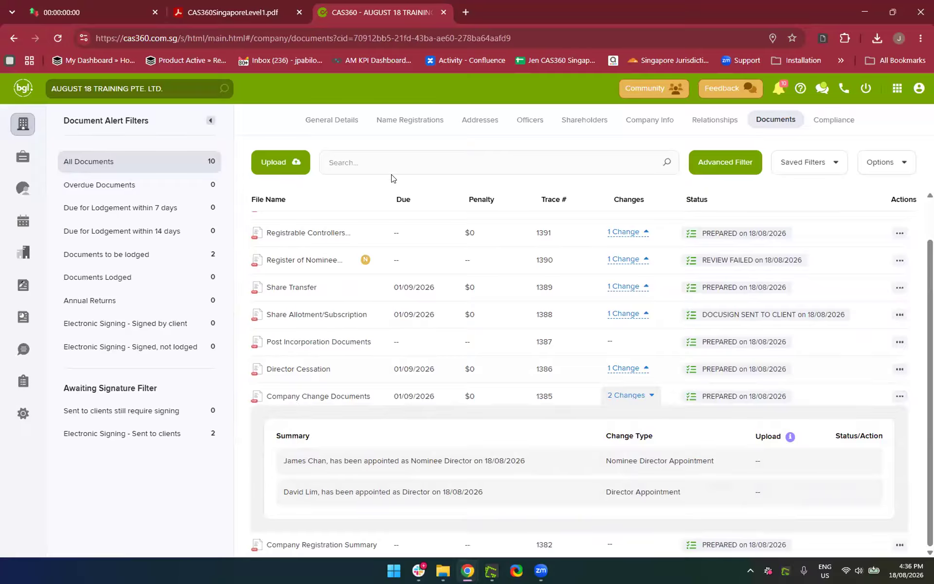
pyautogui.scroll(1, 416, 308)
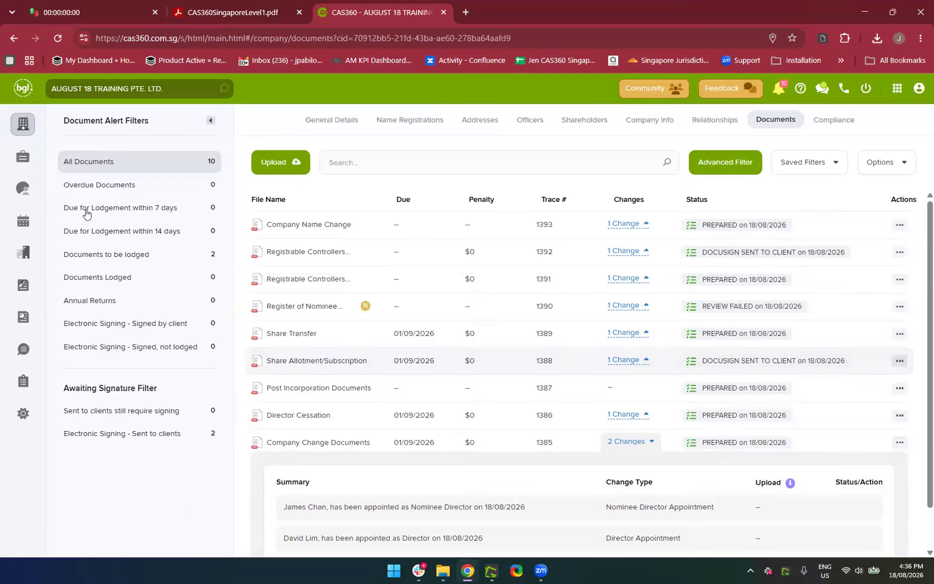
pyautogui.click(22, 314)
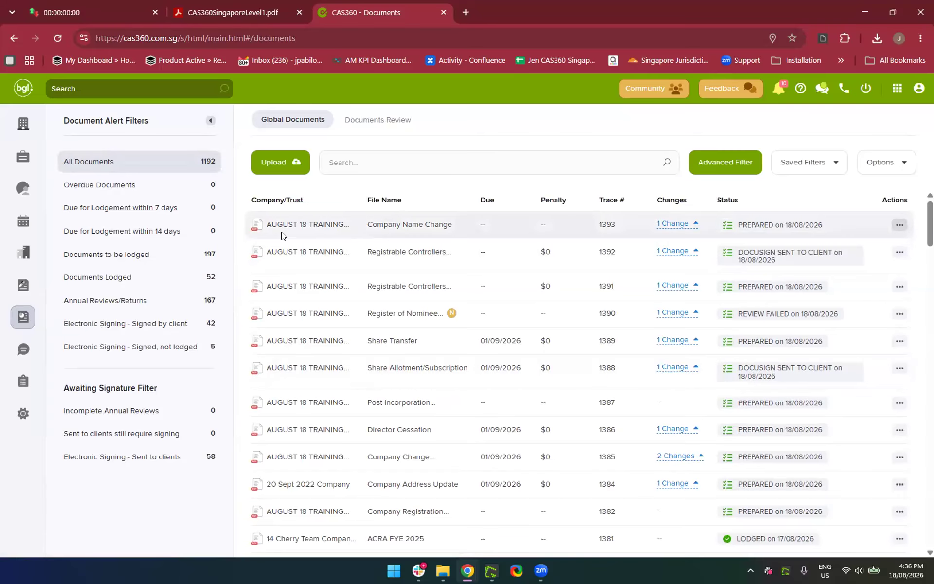
# Scroll through the Global Documents list, then return to the Company Selection page
pyautogui.scroll(-6, 281, 232)
pyautogui.scroll(-5, 281, 235)
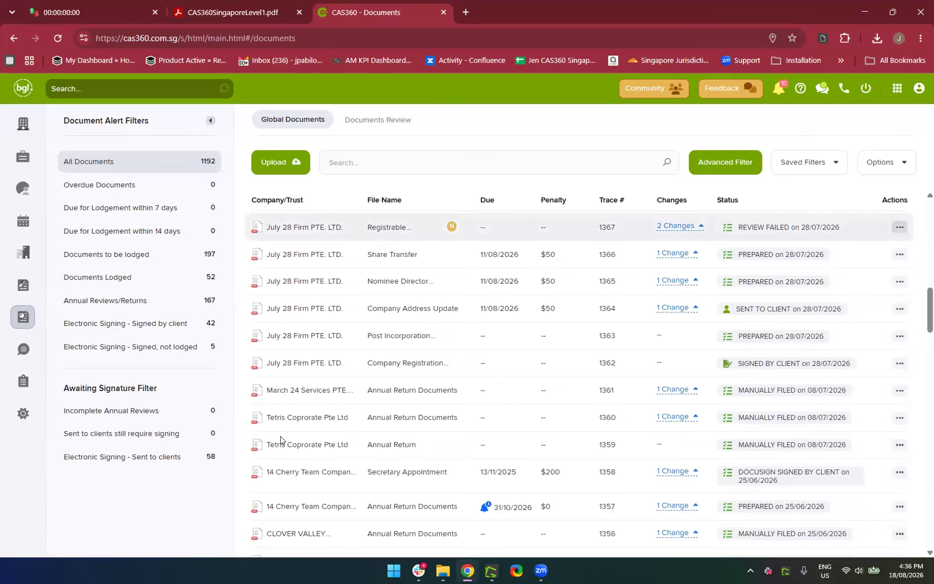
pyautogui.scroll(10, 303, 276)
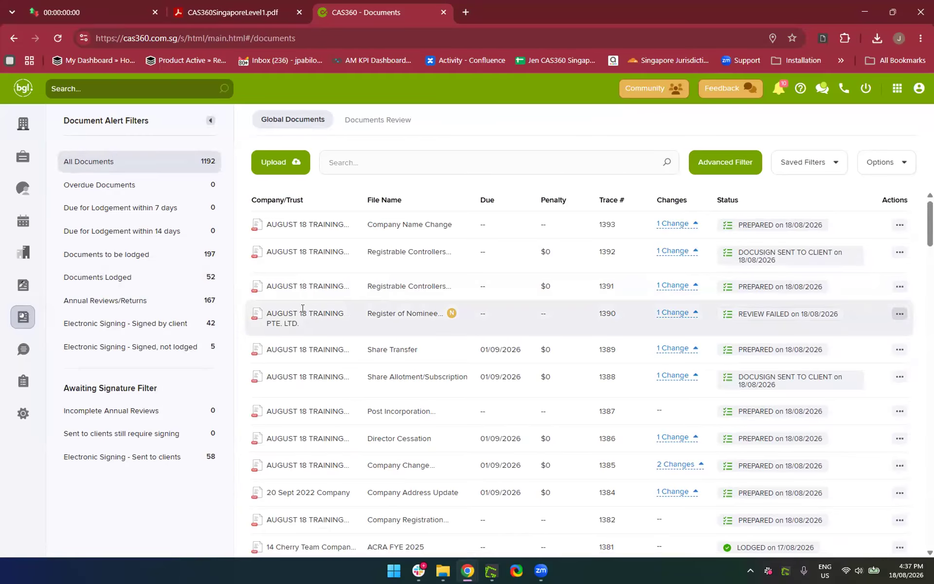
pyautogui.click(8, 130)
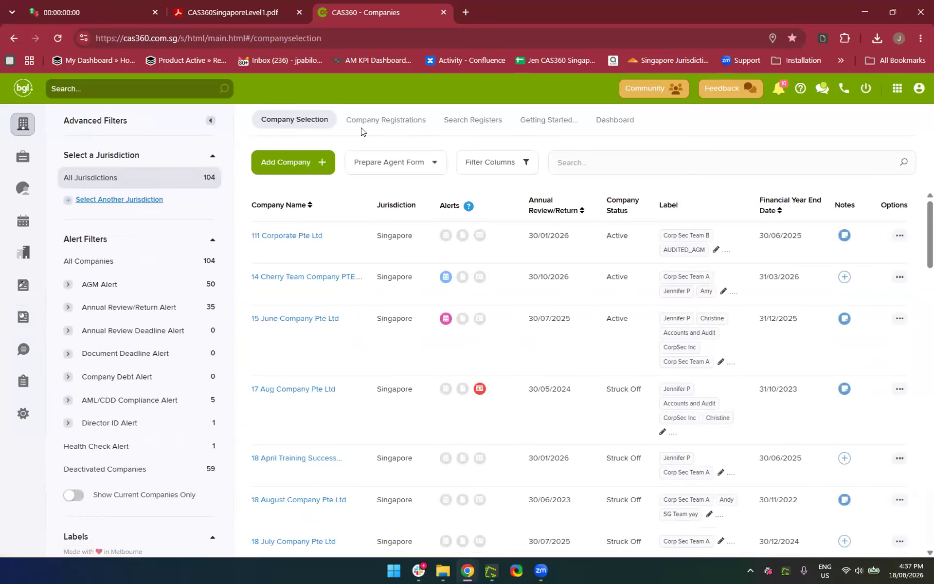
# Open 14 Cherry Team Company, scroll through its documents, then go to Global Documents
pyautogui.click(289, 273)
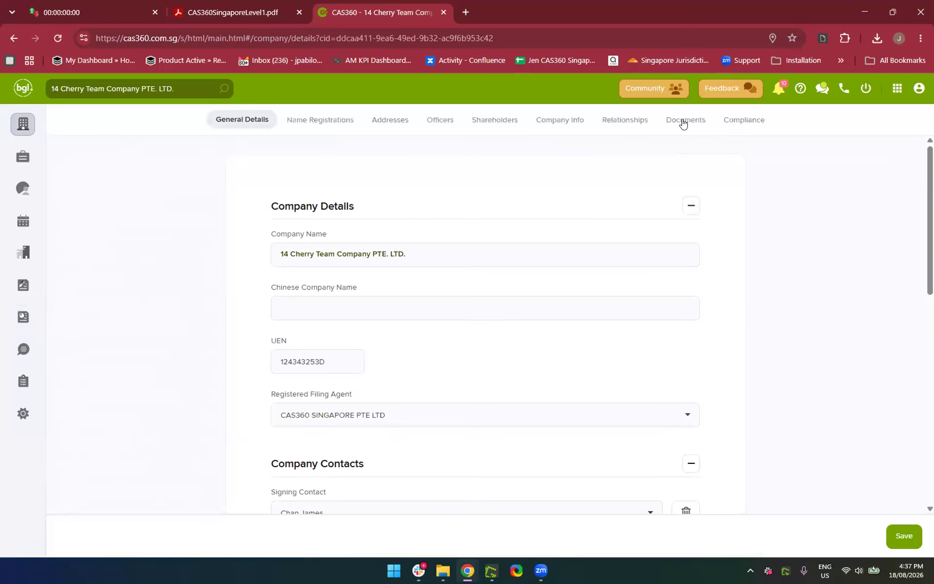
pyautogui.scroll(-8, 616, 341)
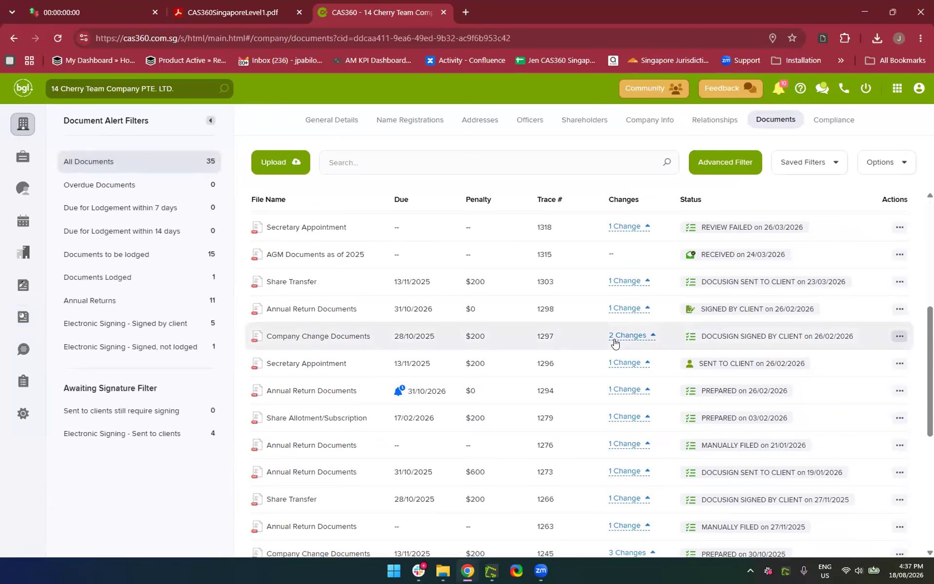
pyautogui.scroll(-6, 615, 342)
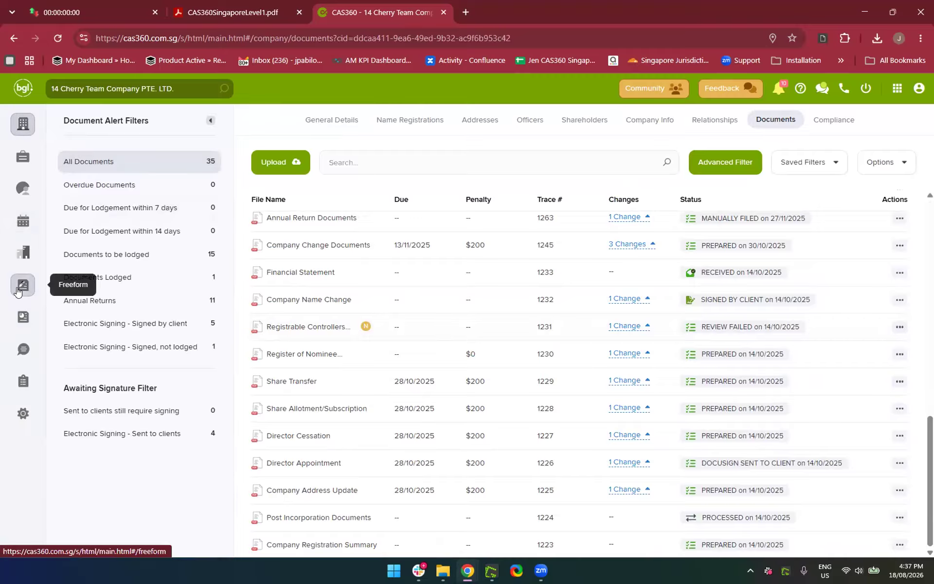
pyautogui.click(21, 319)
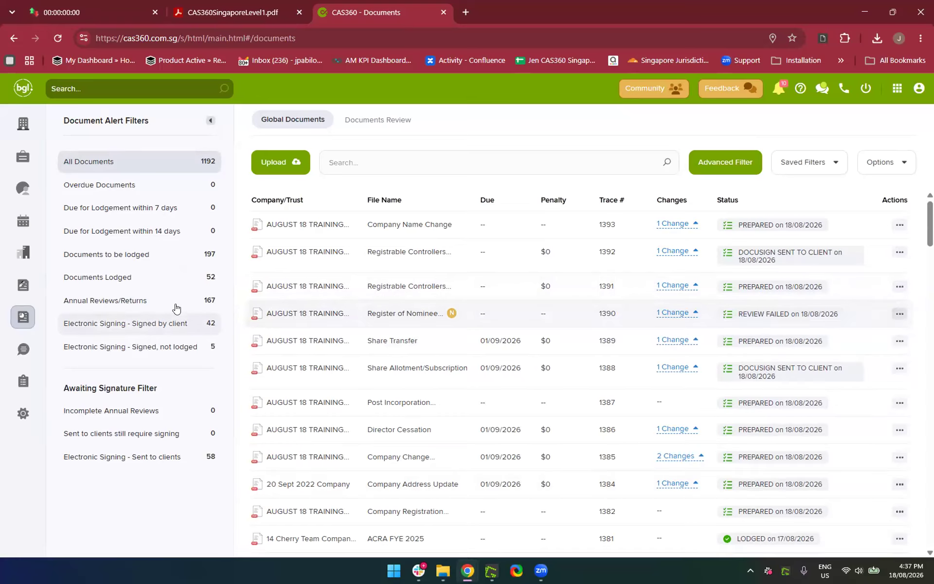
# Show only documents signed by the client, review them, then show all documents again
pyautogui.click(124, 325)
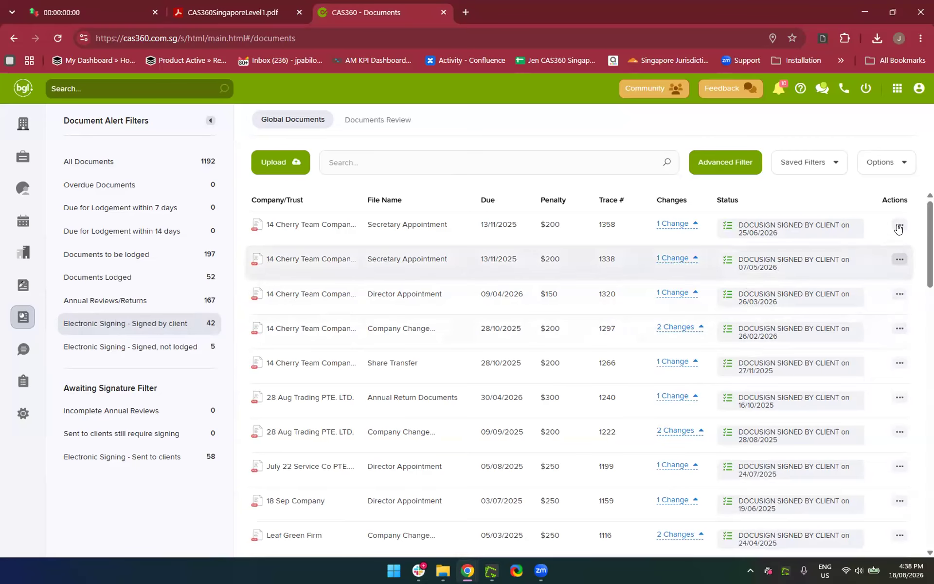
pyautogui.scroll(-2, 244, 399)
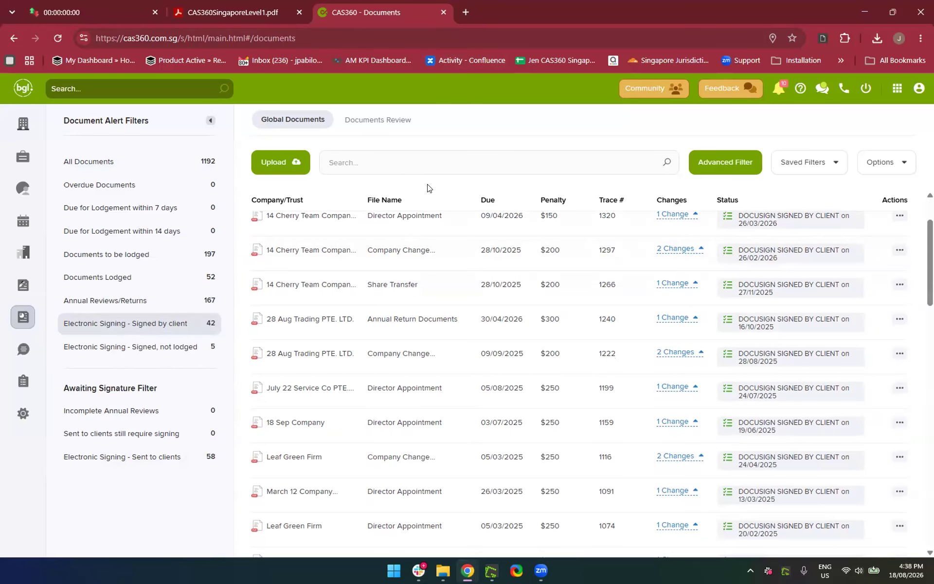
pyautogui.scroll(2, 330, 256)
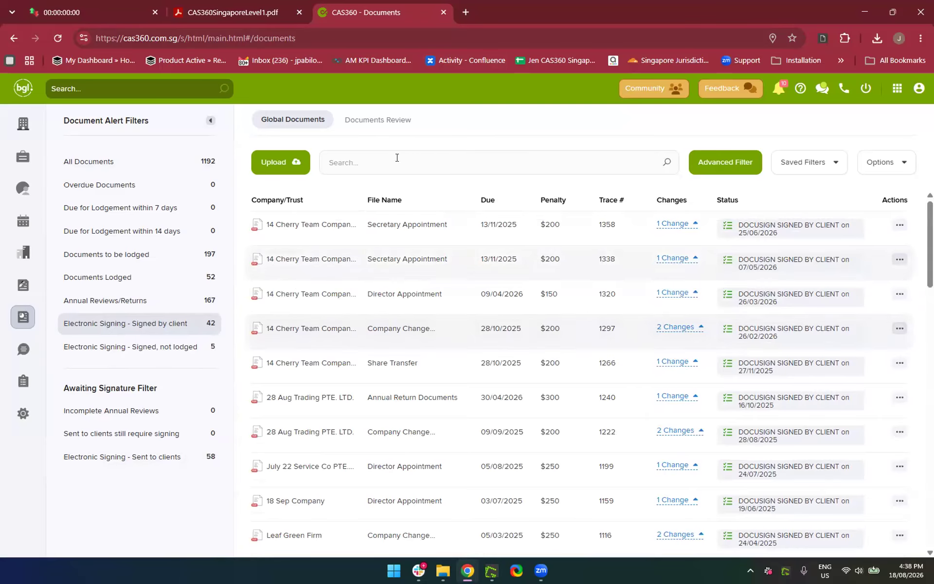
pyautogui.click(206, 163)
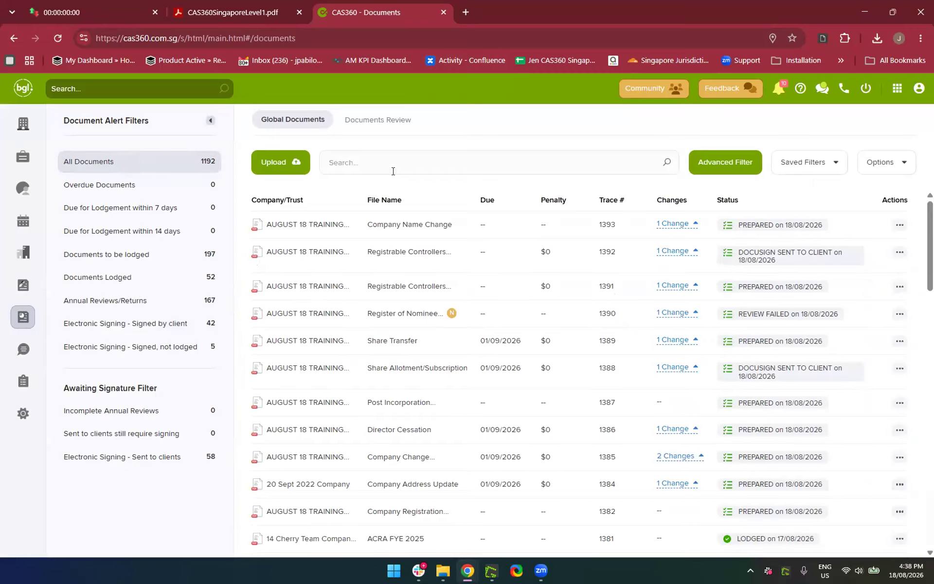
# Search the documents for 'FYE', then change the search to 'Financial'
pyautogui.click(418, 155)
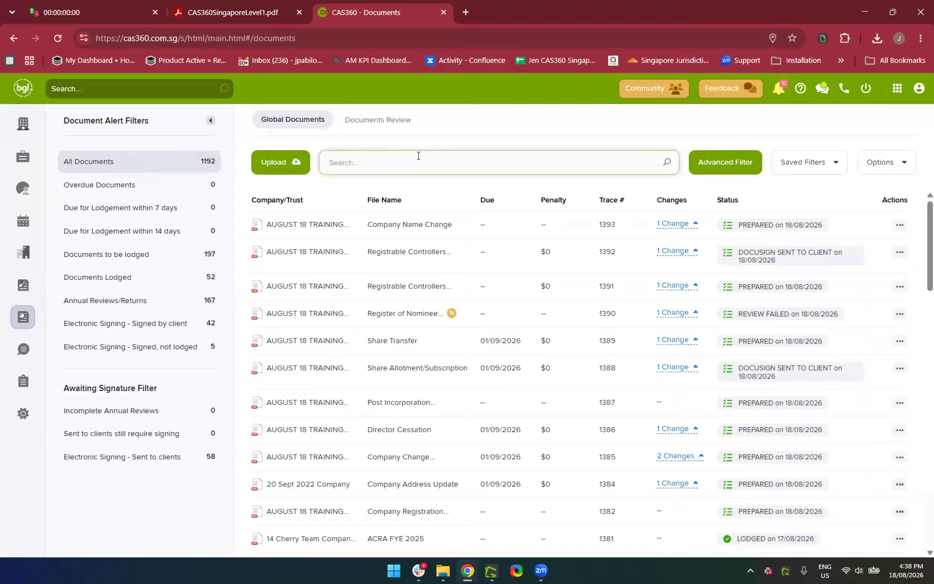
pyautogui.write('FYE')
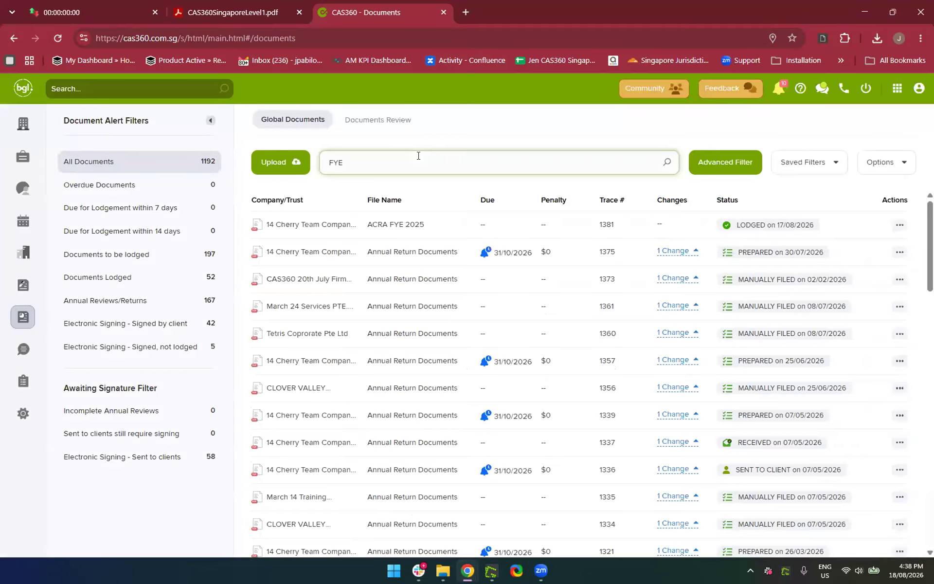
pyautogui.press('BackSpace')
pyautogui.write('inancial')
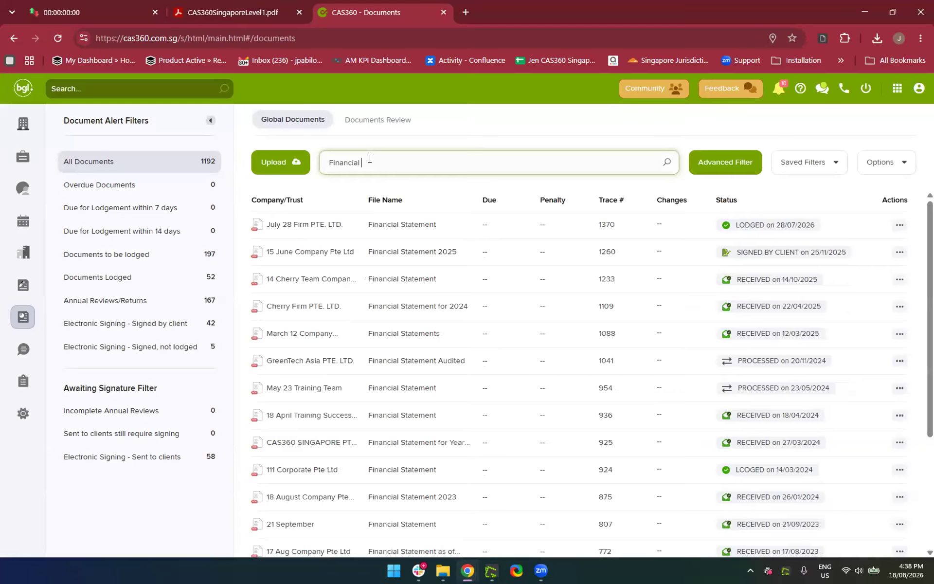
# Scroll through the Financial results, then empty the document search box
pyautogui.scroll(-1, 389, 319)
pyautogui.scroll(1, 389, 319)
pyautogui.scroll(-3, 395, 370)
pyautogui.scroll(-1, 395, 371)
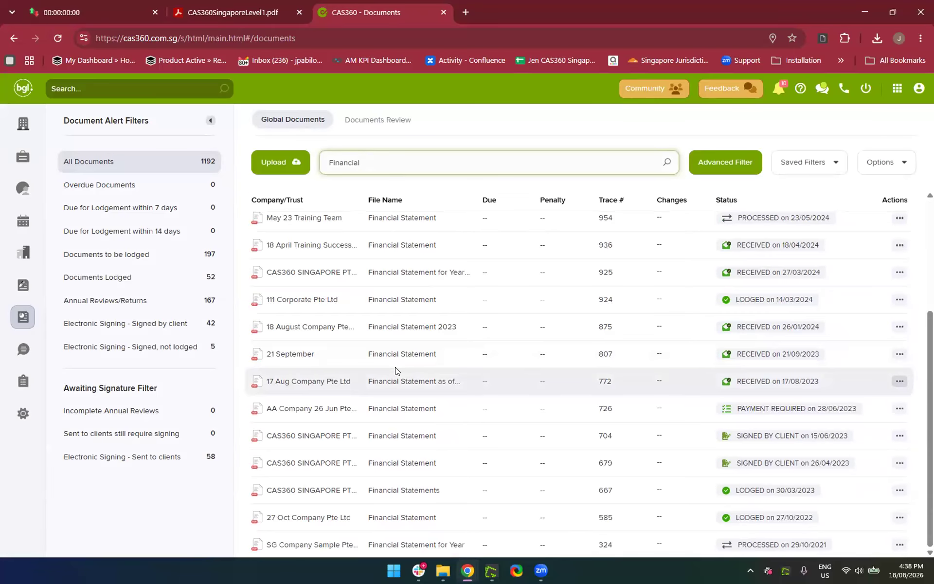
pyautogui.scroll(3, 395, 371)
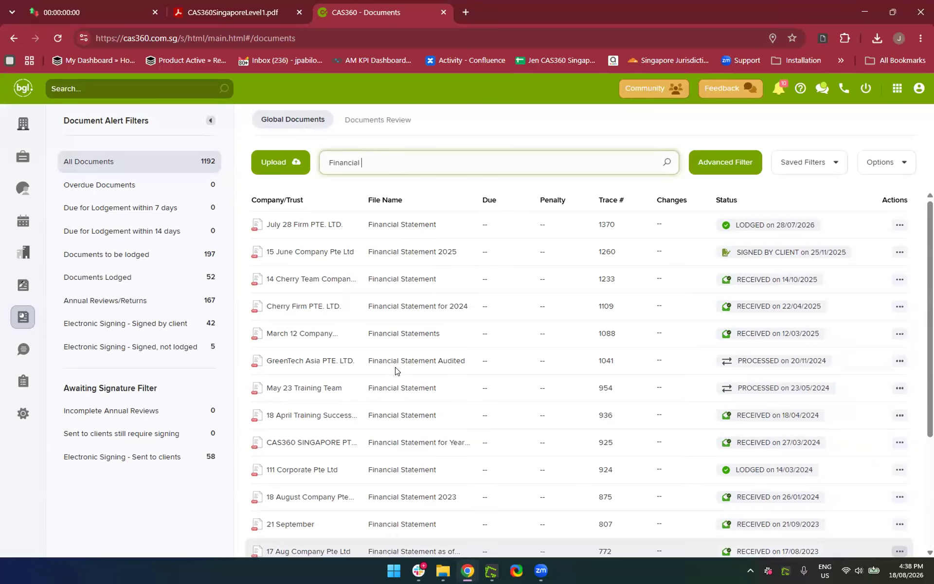
pyautogui.doubleClick(366, 165)
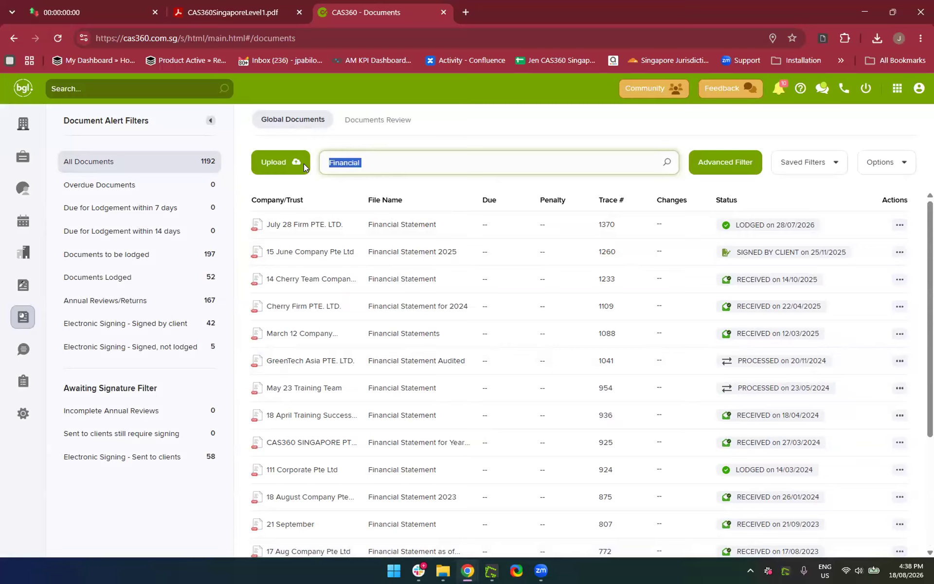
pyautogui.press('BackSpace')
pyautogui.click(663, 138)
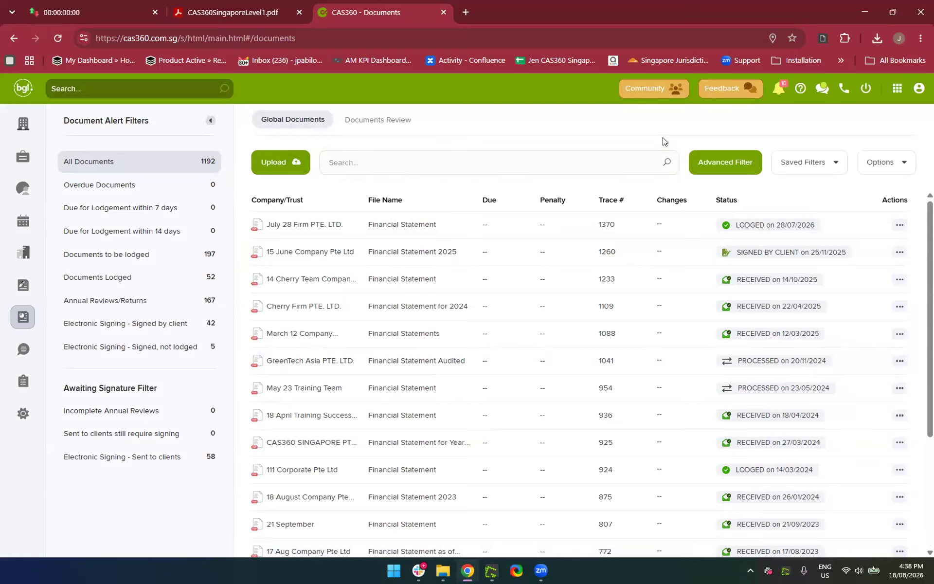
# Filter documents to 18 August Company Pte Ltd and CAS360 SINGAPORE PTE LTD
pyautogui.click(729, 164)
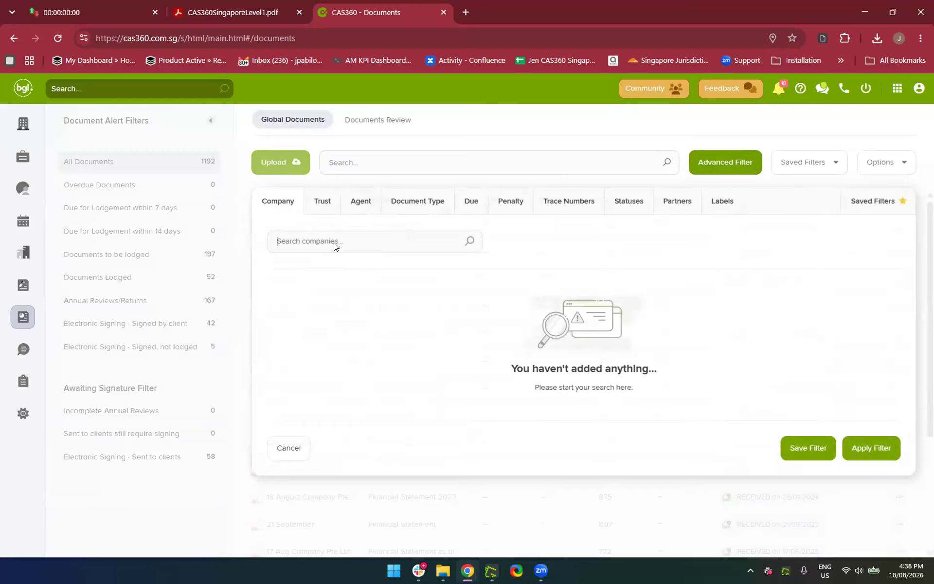
pyautogui.click(346, 246)
pyautogui.write('18 Aug')
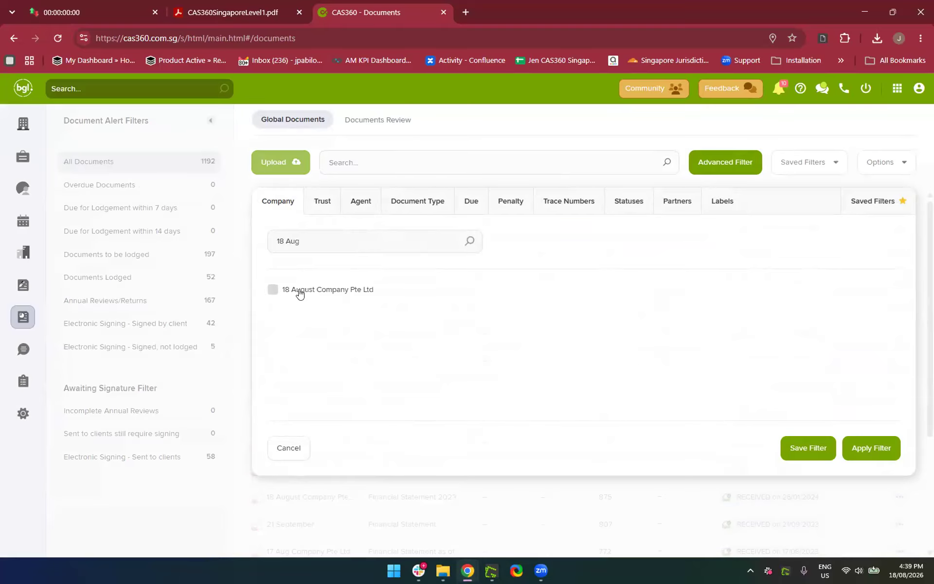
pyautogui.click(273, 290)
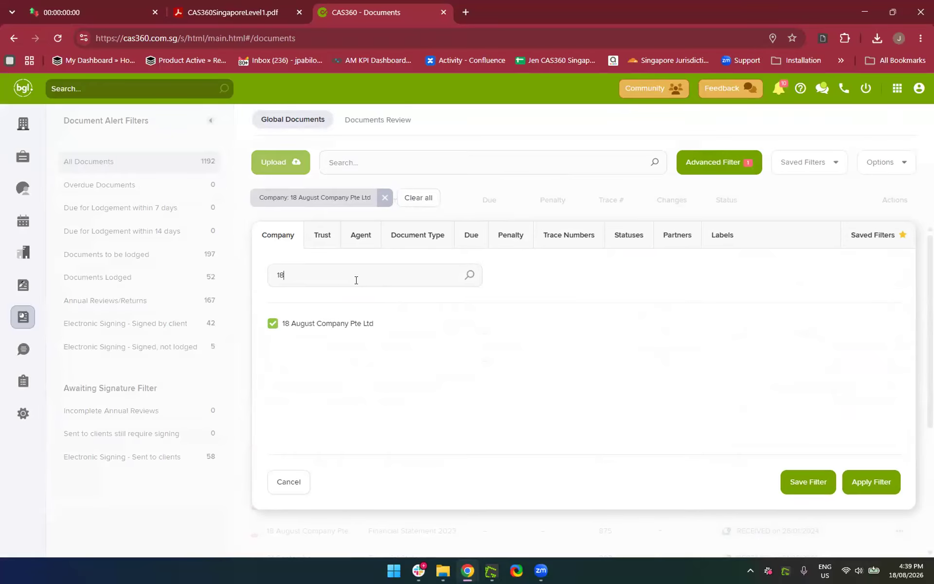
pyautogui.press('BackSpace')
pyautogui.press('BackSpace')
pyautogui.write('CA')
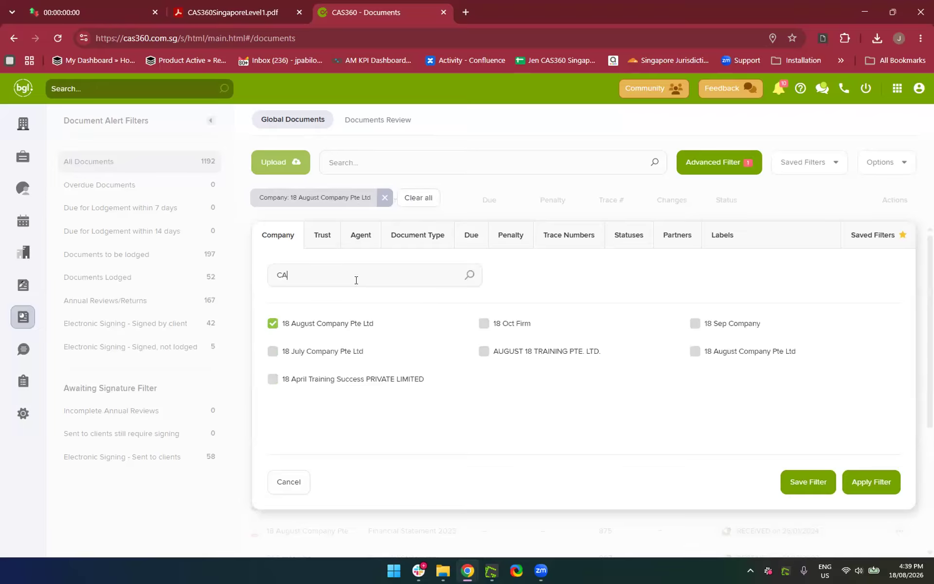
pyautogui.press('BackSpace')
pyautogui.press('BackSpace')
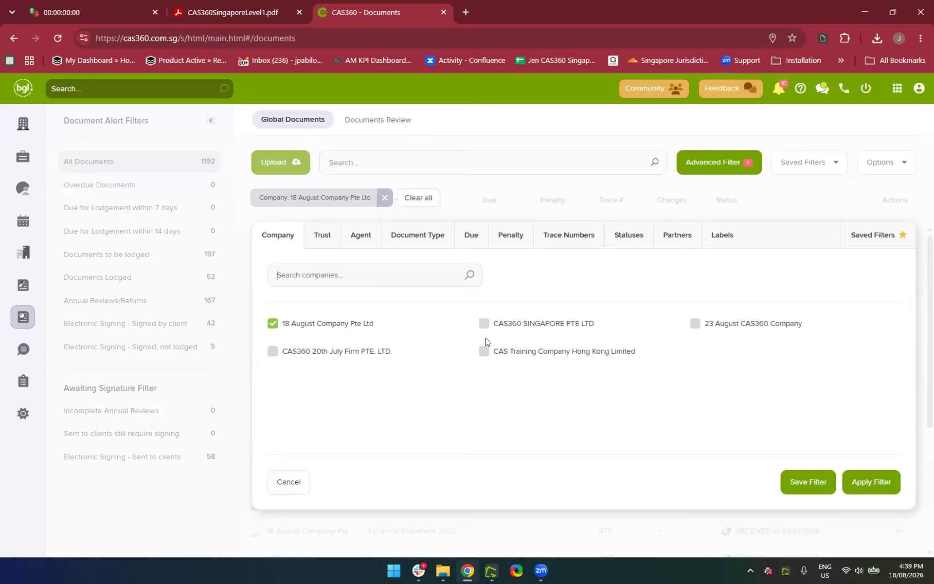
pyautogui.click(484, 323)
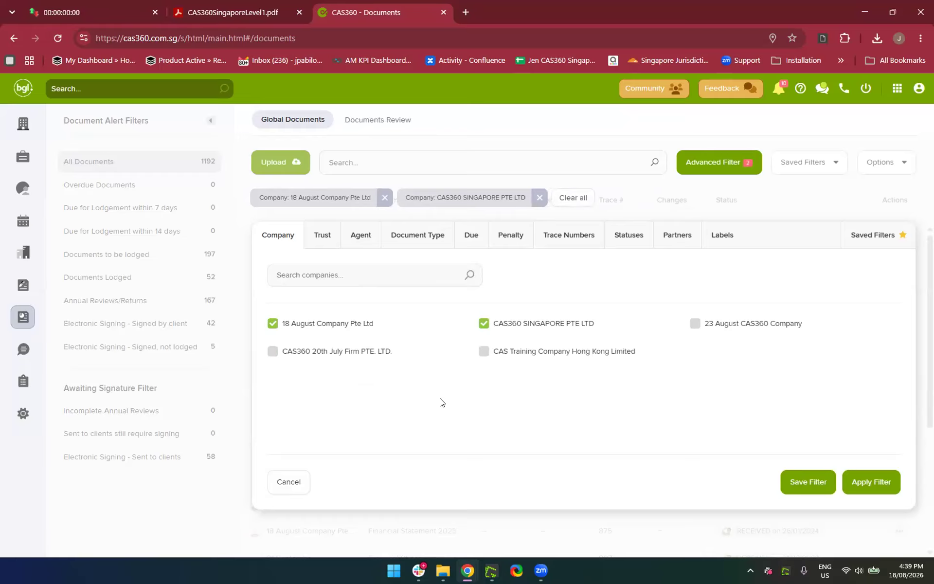
pyautogui.click(870, 481)
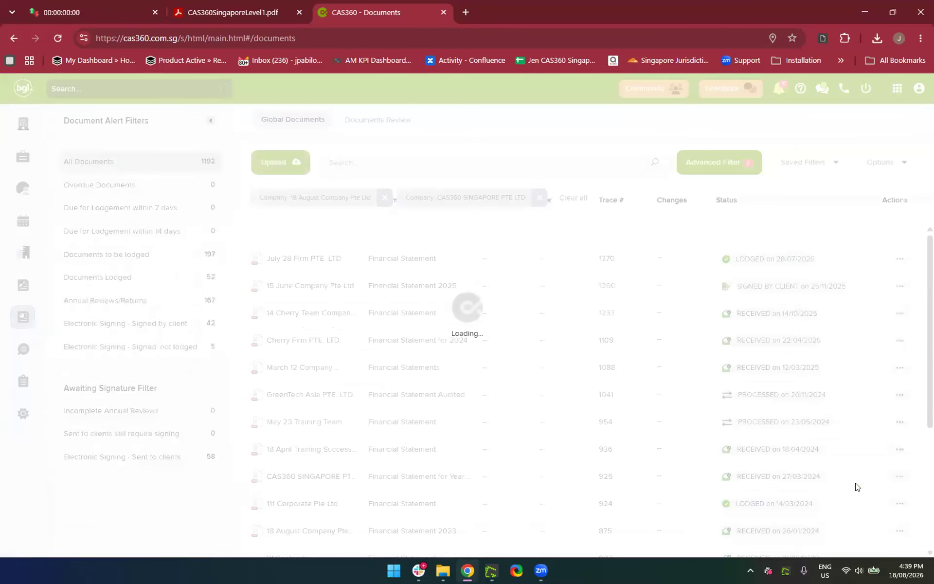
# Review the filtered list, remove both company filters, and bring up Advanced Filter
pyautogui.scroll(-3, 513, 414)
pyautogui.scroll(-10, 513, 414)
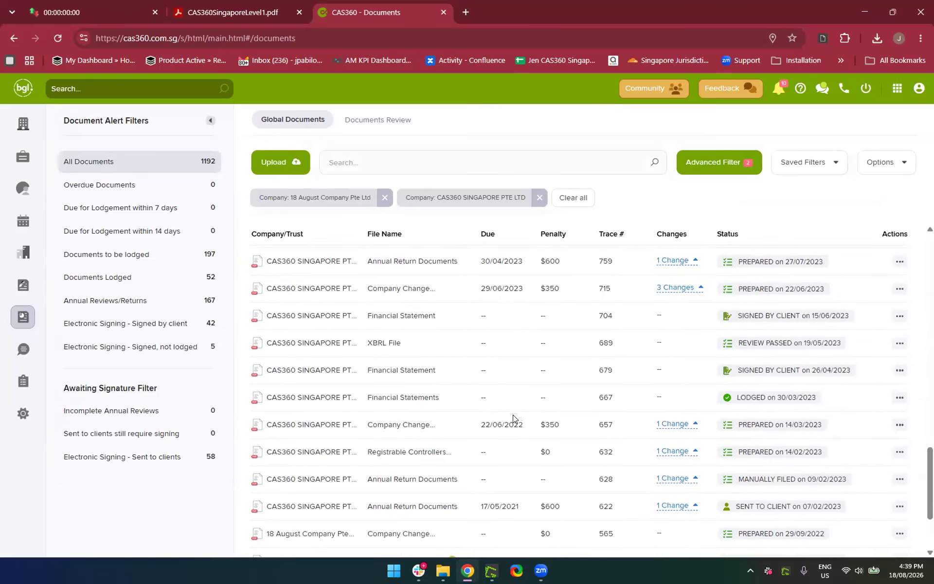
pyautogui.scroll(6, 514, 419)
pyautogui.scroll(-2, 514, 419)
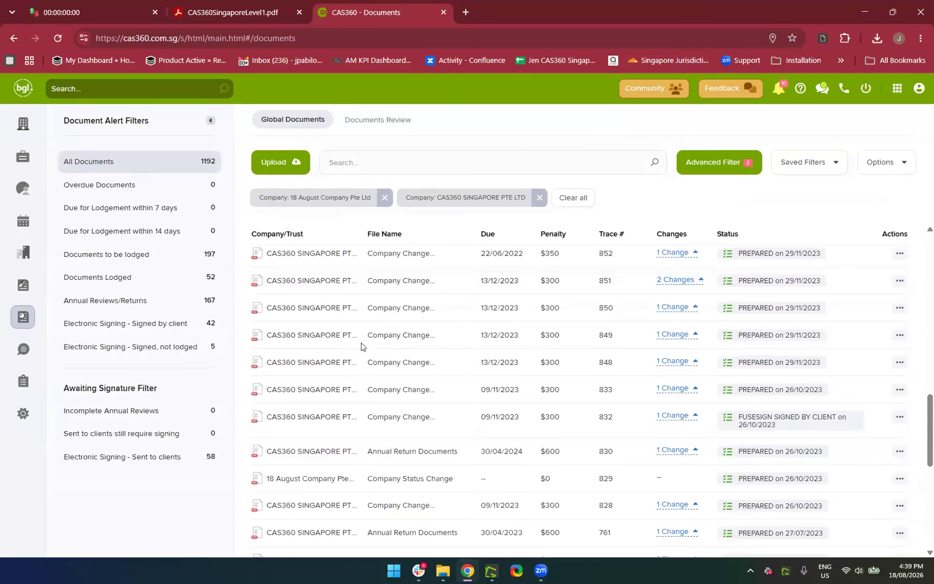
pyautogui.scroll(-7, 361, 348)
pyautogui.scroll(4, 359, 360)
pyautogui.scroll(10, 359, 360)
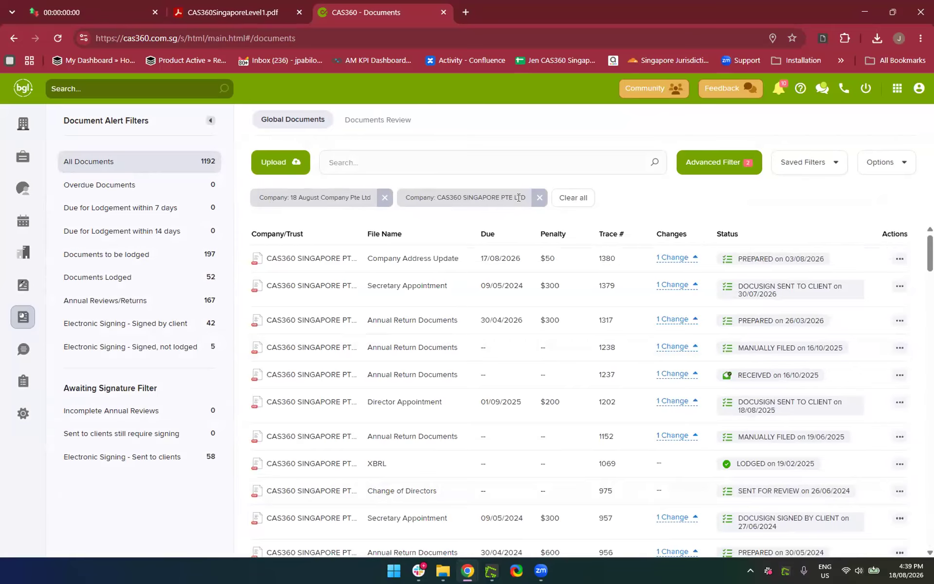
pyautogui.click(539, 198)
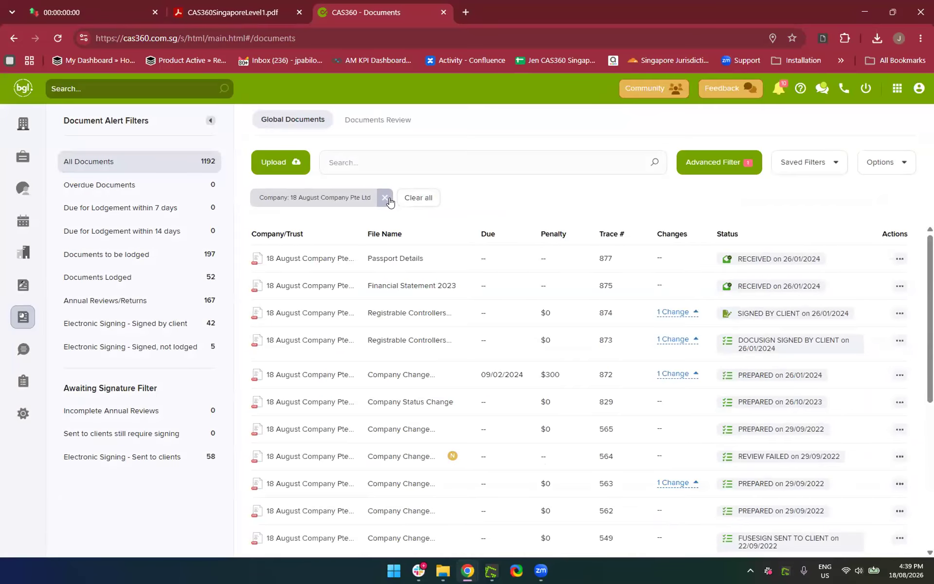
pyautogui.click(387, 198)
pyautogui.click(696, 168)
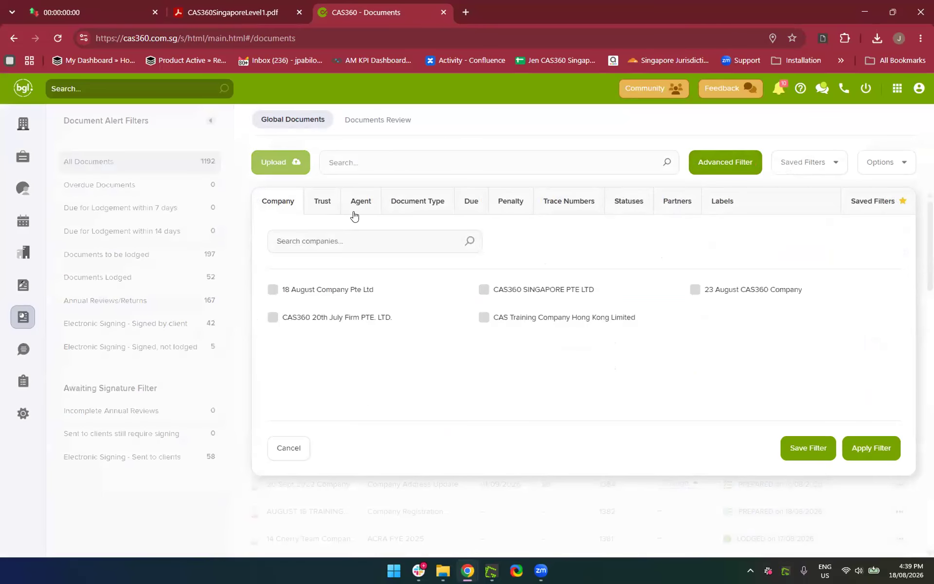
# Filter the documents to the Annual Return Documents type and review the list
pyautogui.click(355, 214)
pyautogui.click(417, 203)
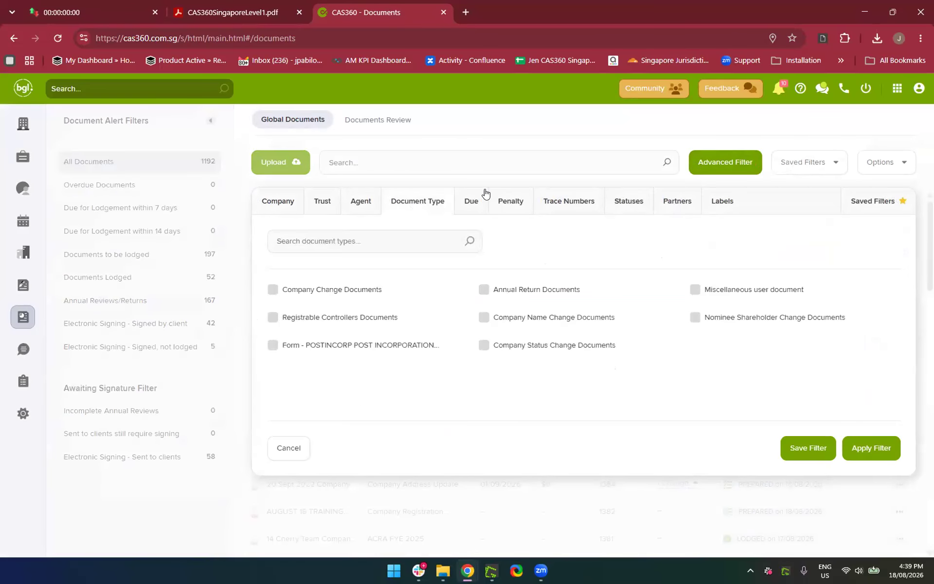
pyautogui.click(484, 289)
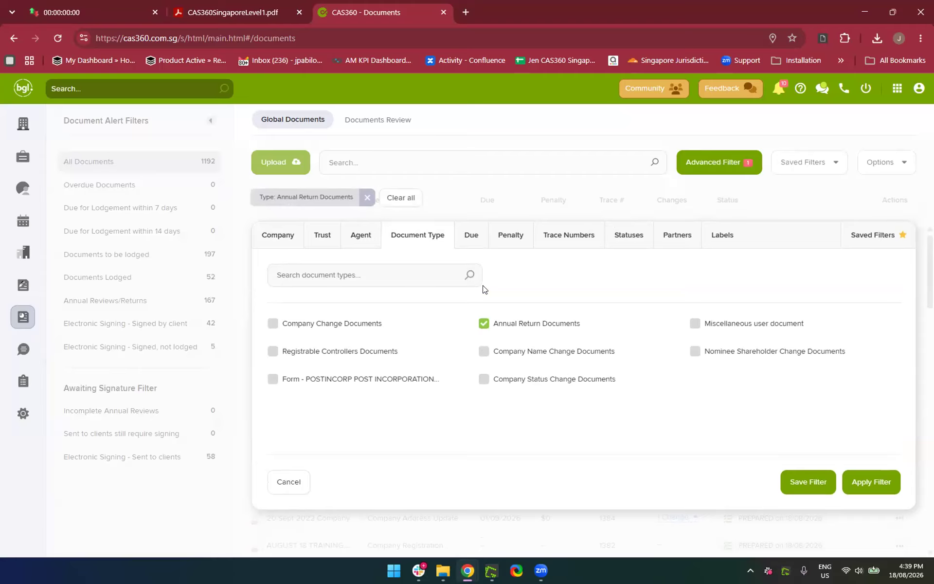
pyautogui.click(866, 478)
pyautogui.scroll(-5, 515, 436)
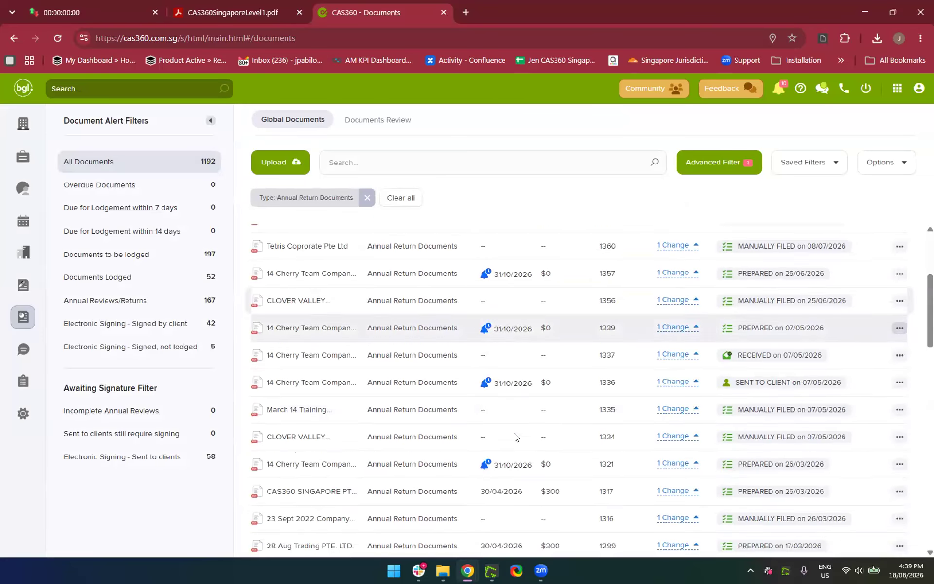
pyautogui.scroll(4, 515, 433)
pyautogui.scroll(-9, 515, 435)
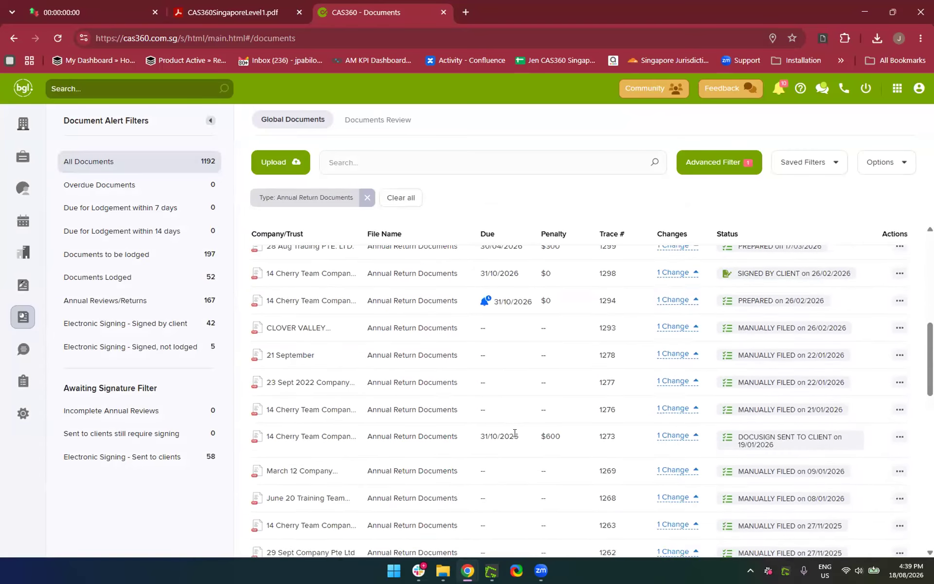
pyautogui.scroll(10, 514, 436)
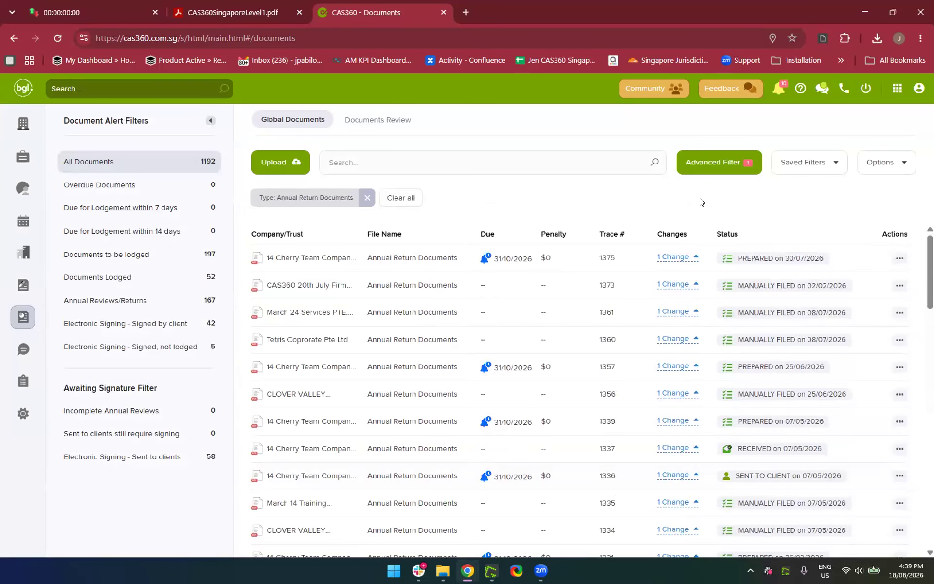
# Add a MANUALLY FILED status condition to the filter and review the results
pyautogui.click(724, 166)
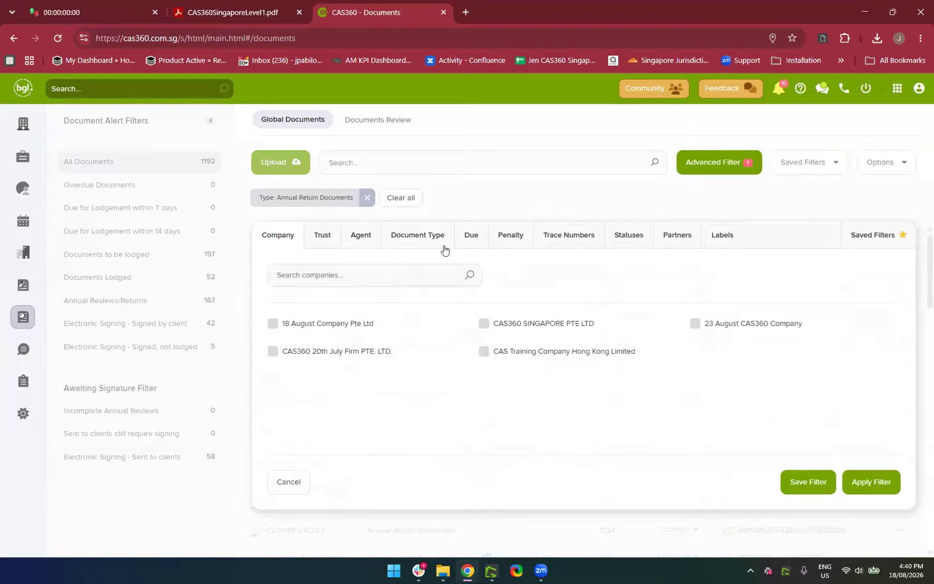
pyautogui.click(413, 247)
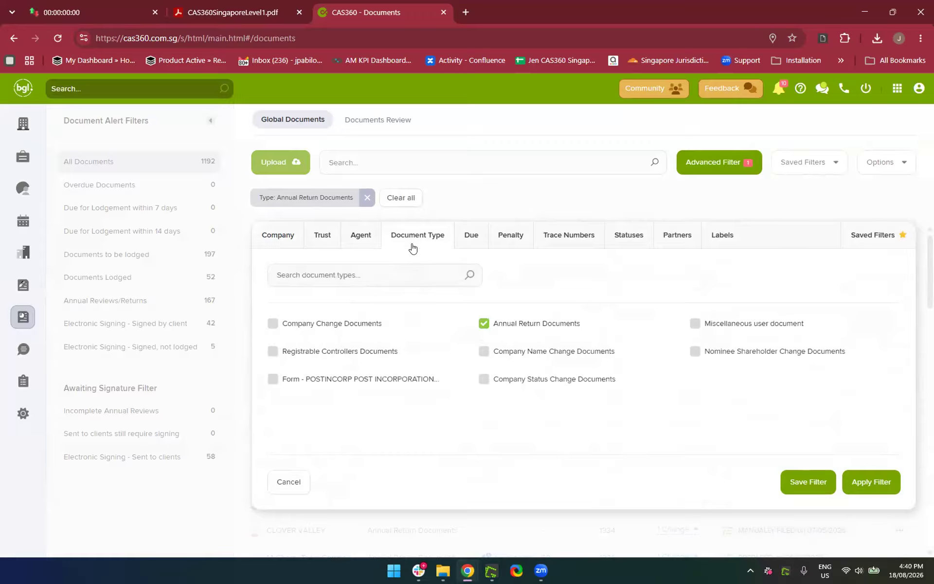
pyautogui.click(616, 240)
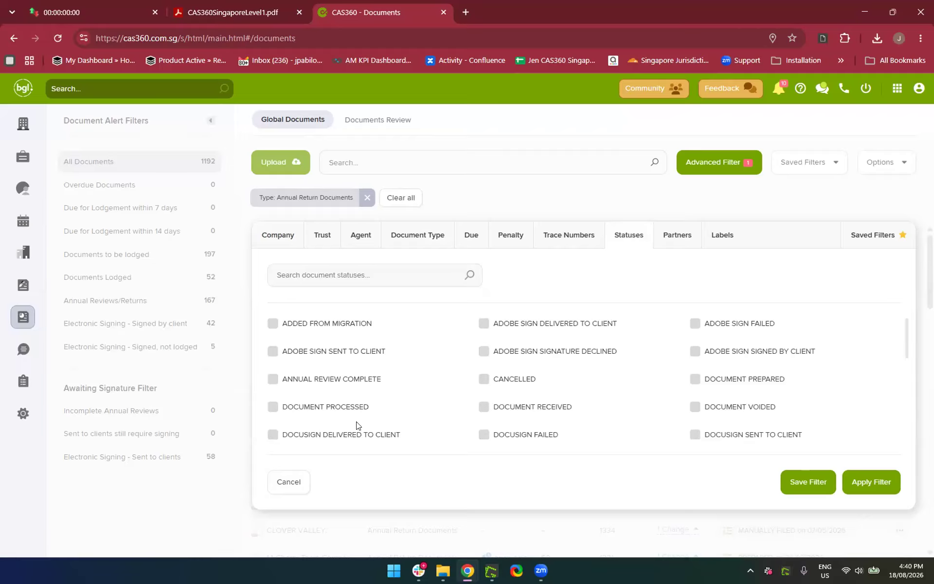
pyautogui.scroll(-2, 358, 425)
pyautogui.scroll(-3, 357, 425)
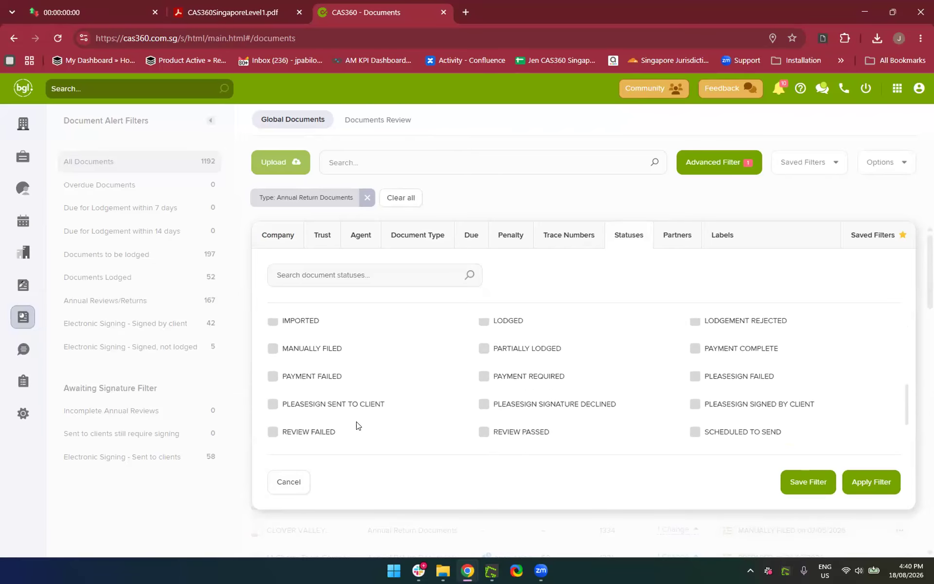
pyautogui.scroll(3, 356, 425)
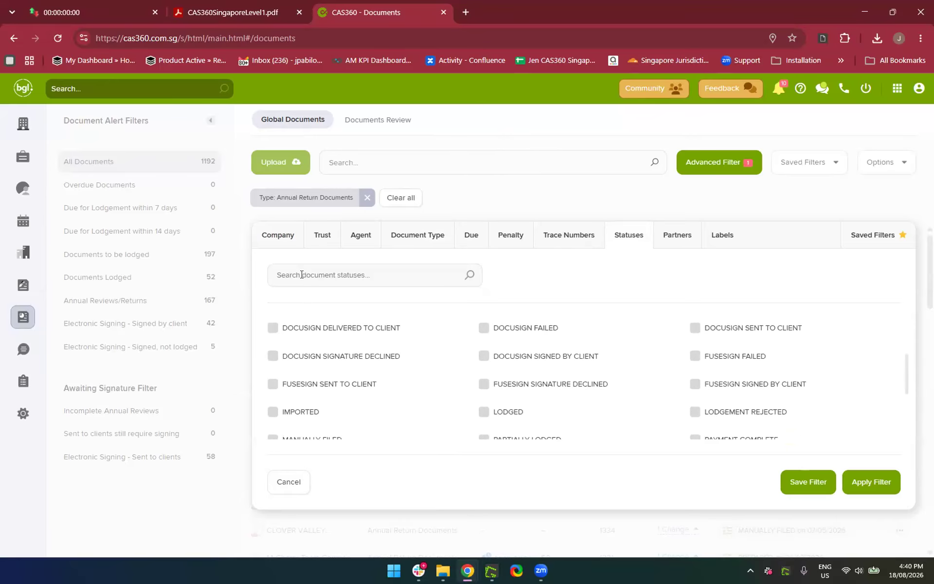
pyautogui.click(301, 274)
pyautogui.write('Ma')
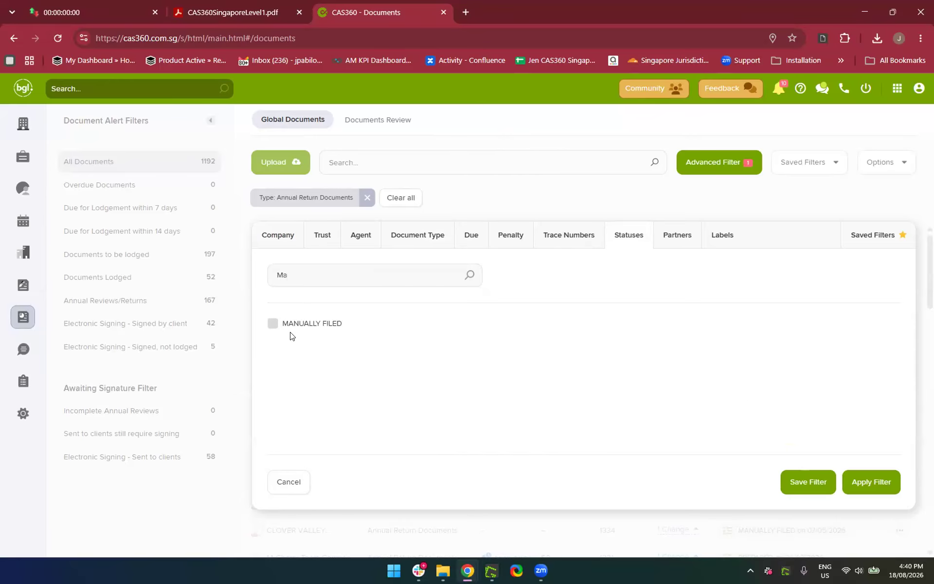
pyautogui.click(272, 325)
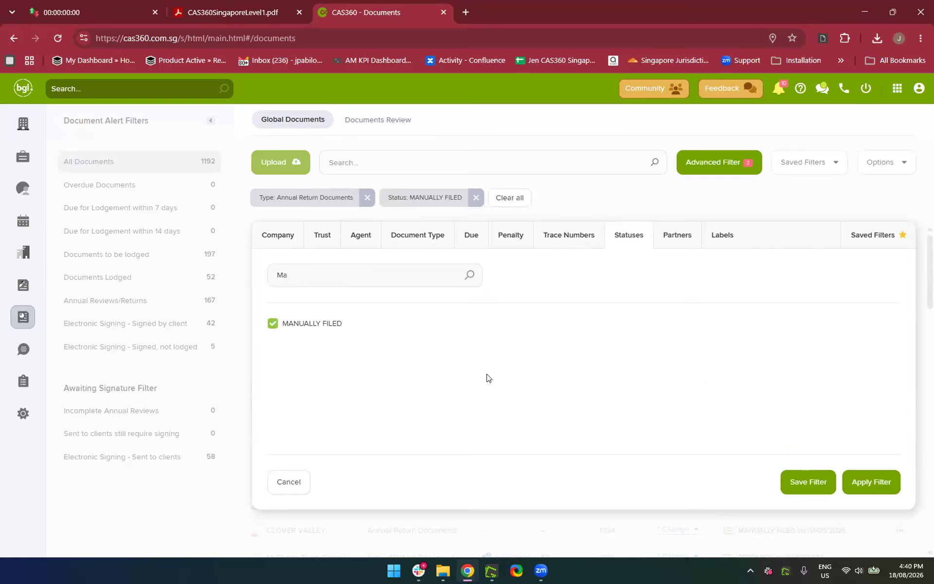
pyautogui.click(874, 482)
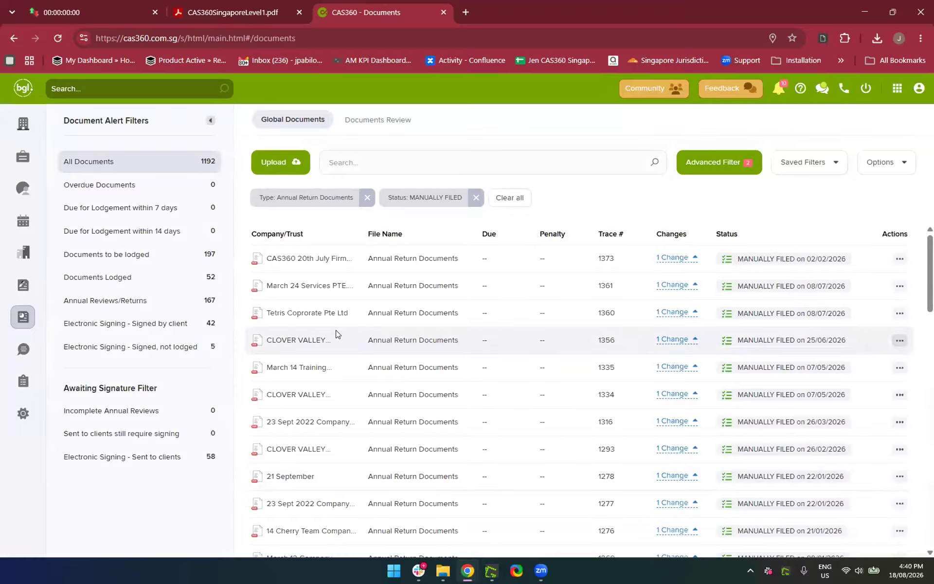
pyautogui.scroll(-15, 336, 334)
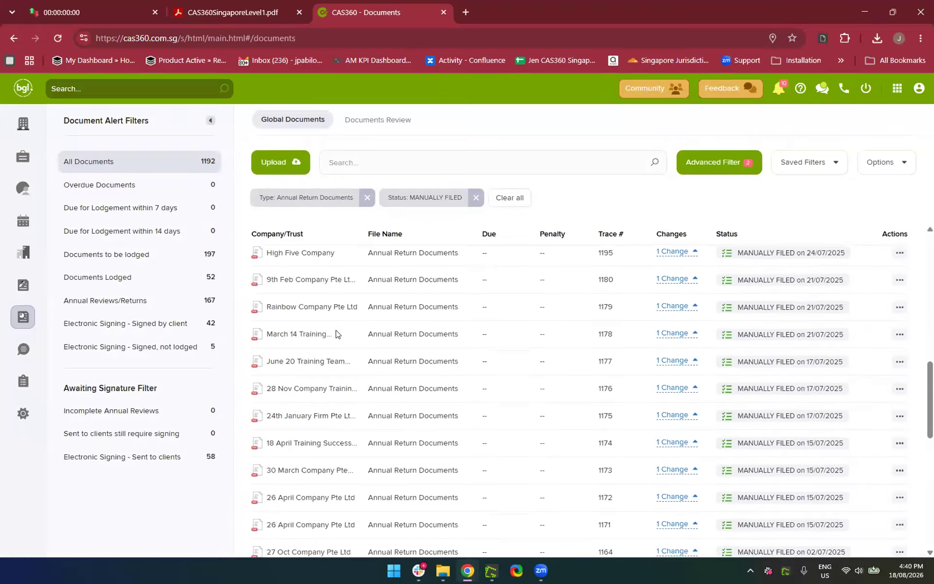
pyautogui.scroll(15, 336, 333)
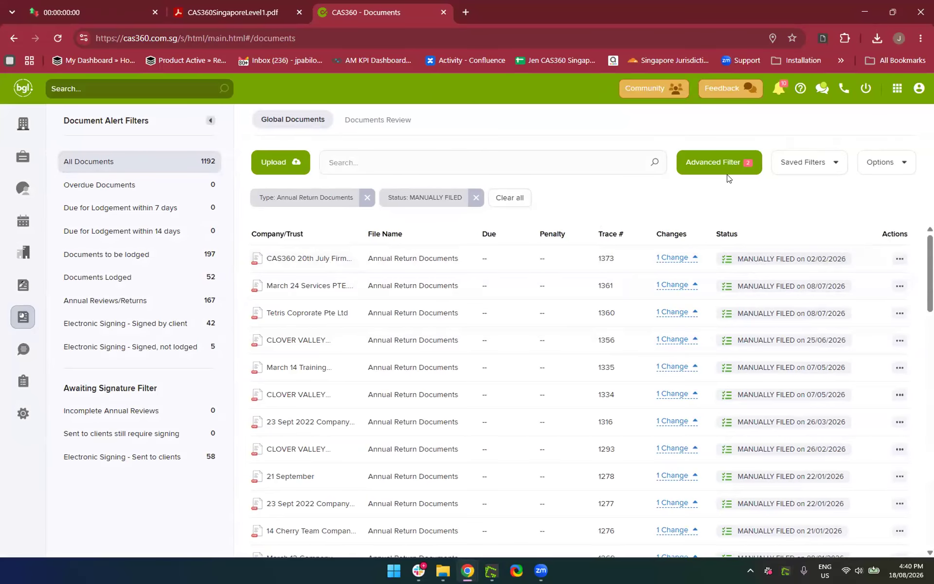
pyautogui.click(715, 166)
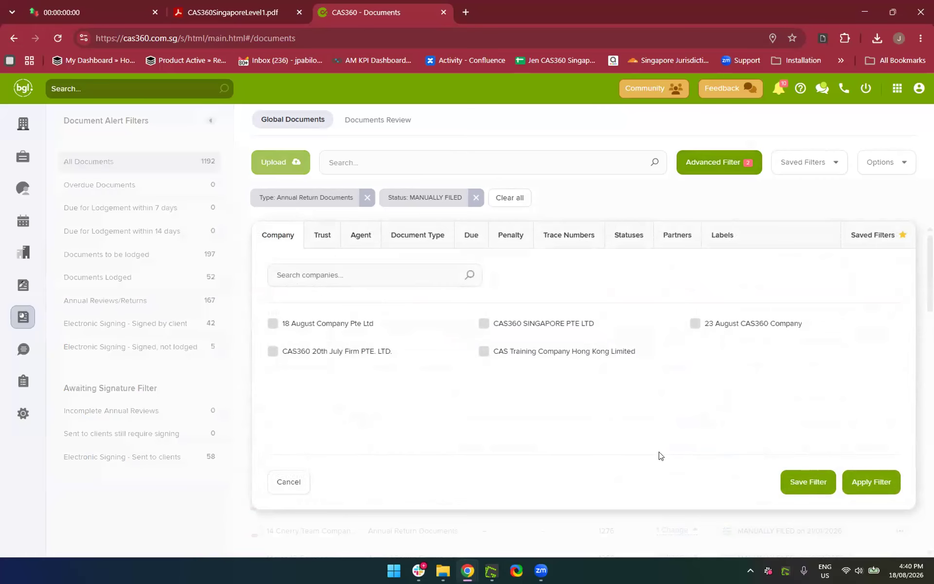
# Save the current filter combination as 'AR Manually Filed with ACRA'
pyautogui.click(807, 485)
pyautogui.click(730, 392)
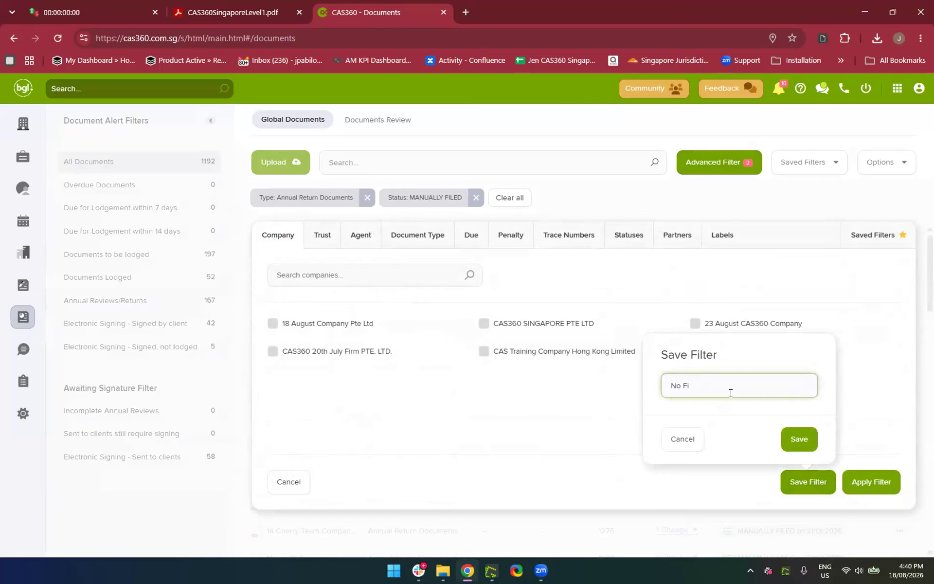
pyautogui.press('BackSpace')
pyautogui.press('BackSpace')
pyautogui.write('AR')
pyautogui.press('BackSpace')
pyautogui.write('AR Manually Filed with ACRA')
pyautogui.click(787, 437)
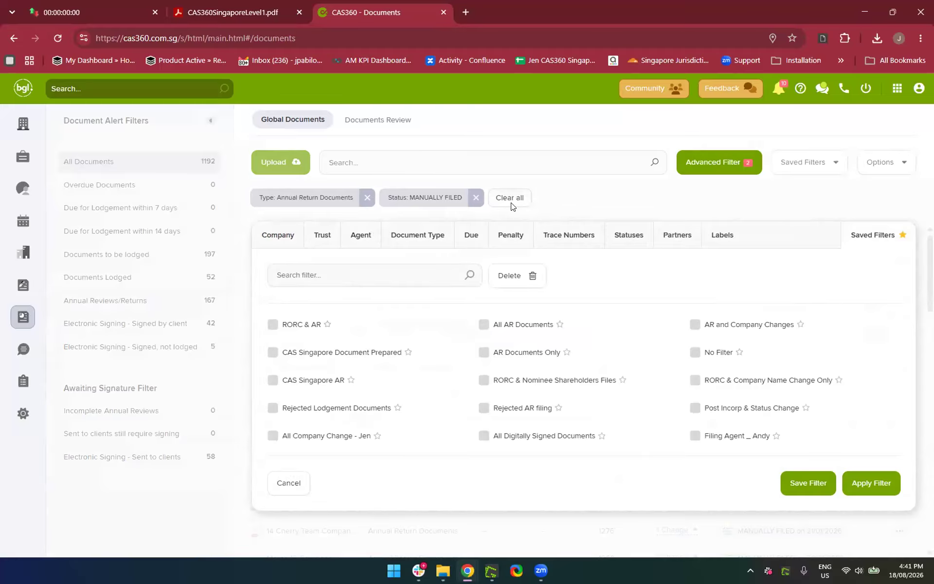
# Clear all active filters so every document is listed
pyautogui.click(511, 204)
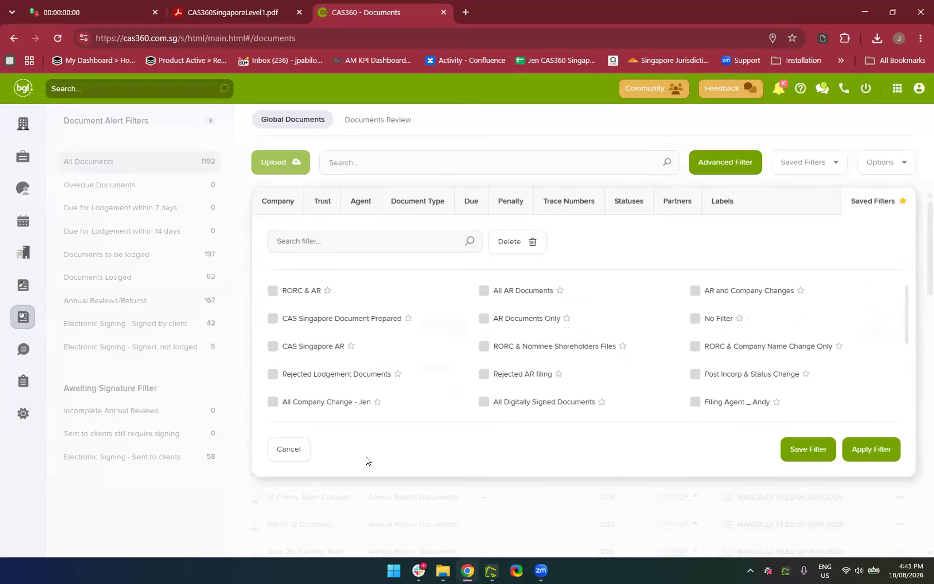
pyautogui.click(283, 461)
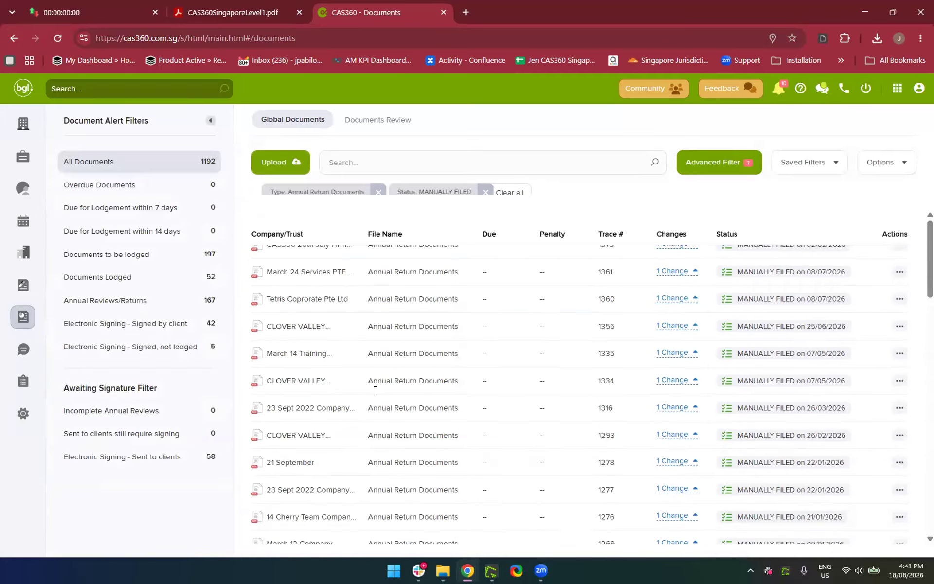
pyautogui.click(509, 198)
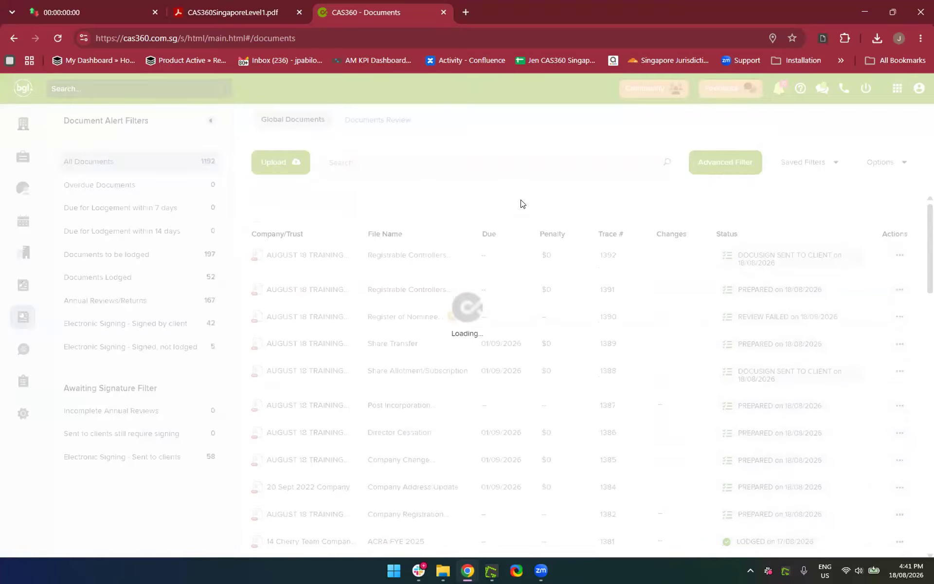
# Apply the saved AR Manually Filed with ACRA filter, then remove its document-type condition
pyautogui.click(725, 160)
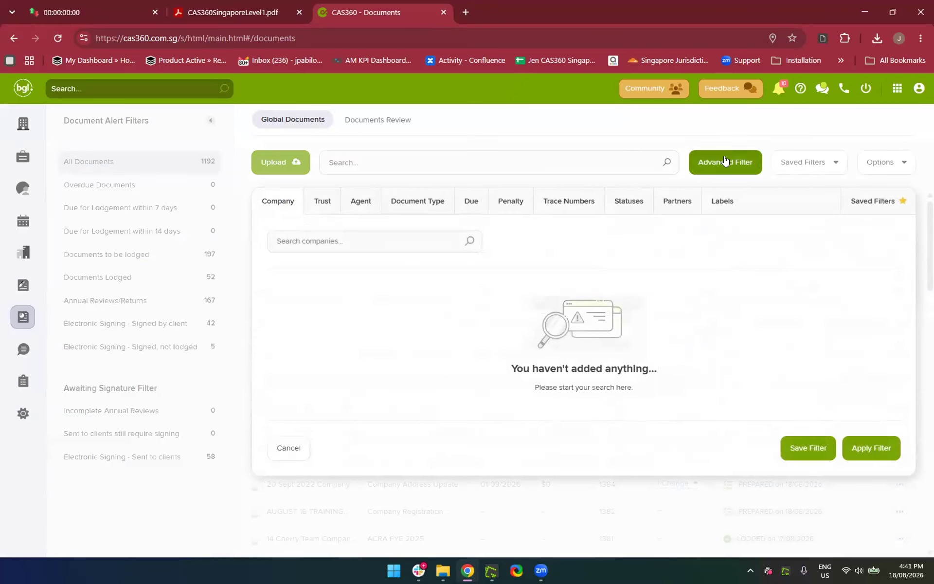
pyautogui.click(885, 210)
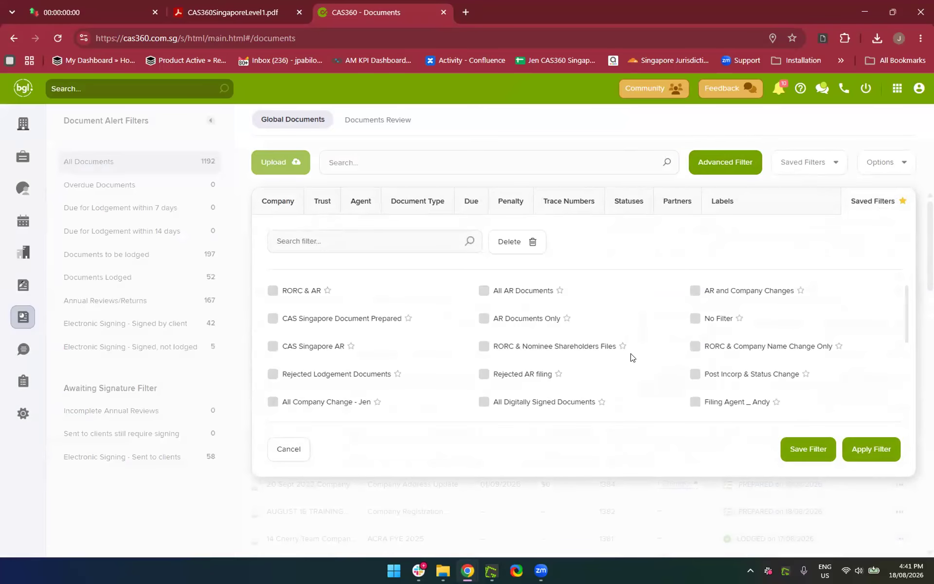
pyautogui.scroll(-2, 631, 357)
pyautogui.scroll(-1, 631, 358)
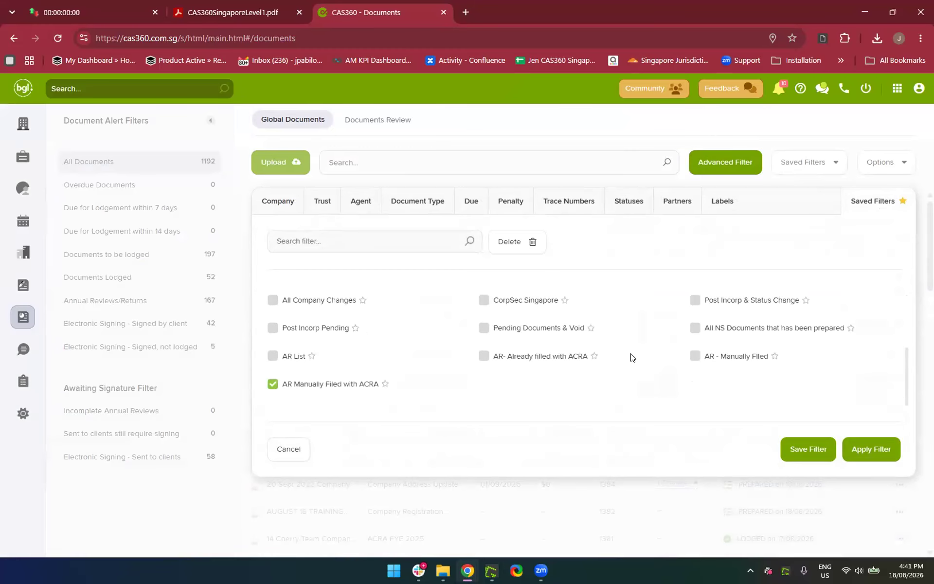
pyautogui.scroll(2, 631, 358)
pyautogui.scroll(-2, 631, 357)
pyautogui.click(859, 449)
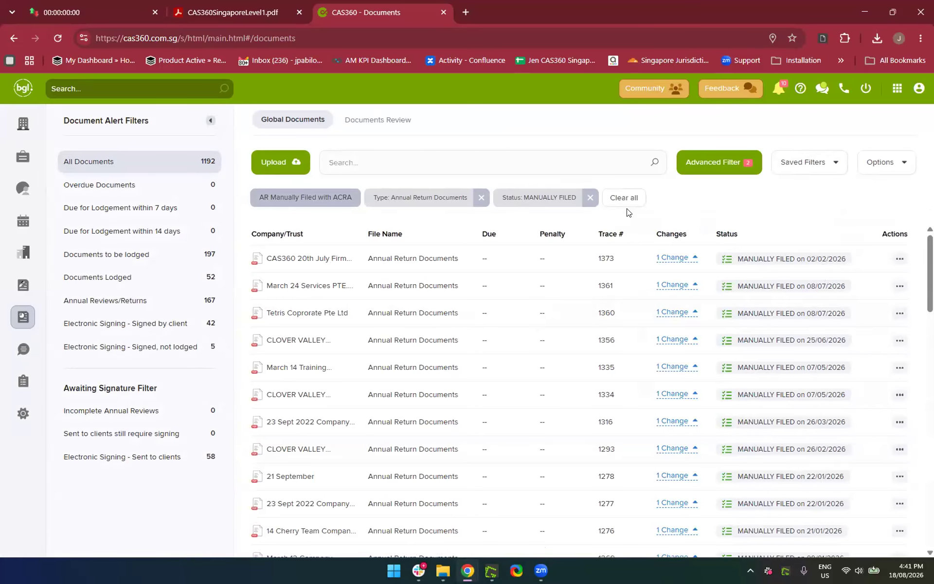
pyautogui.scroll(-5, 557, 484)
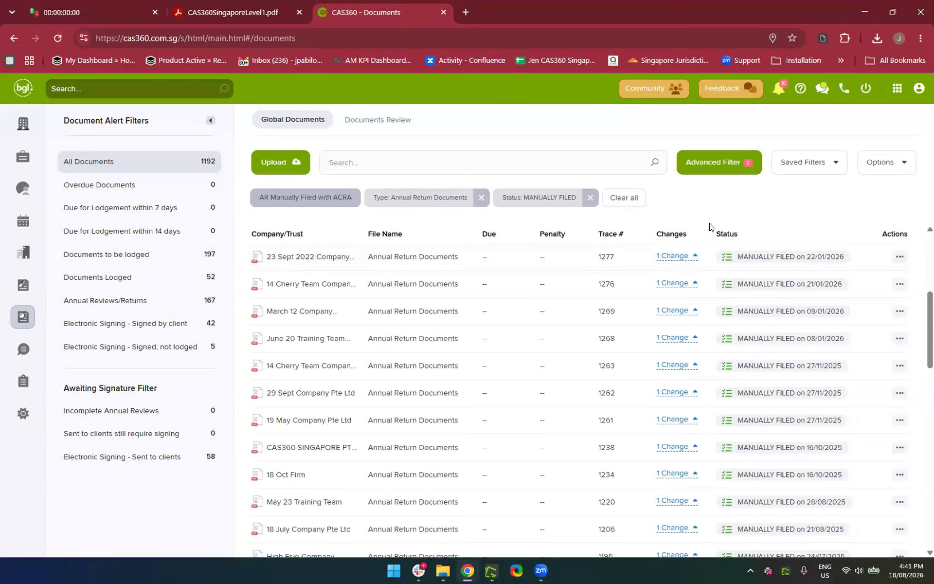
pyautogui.click(477, 203)
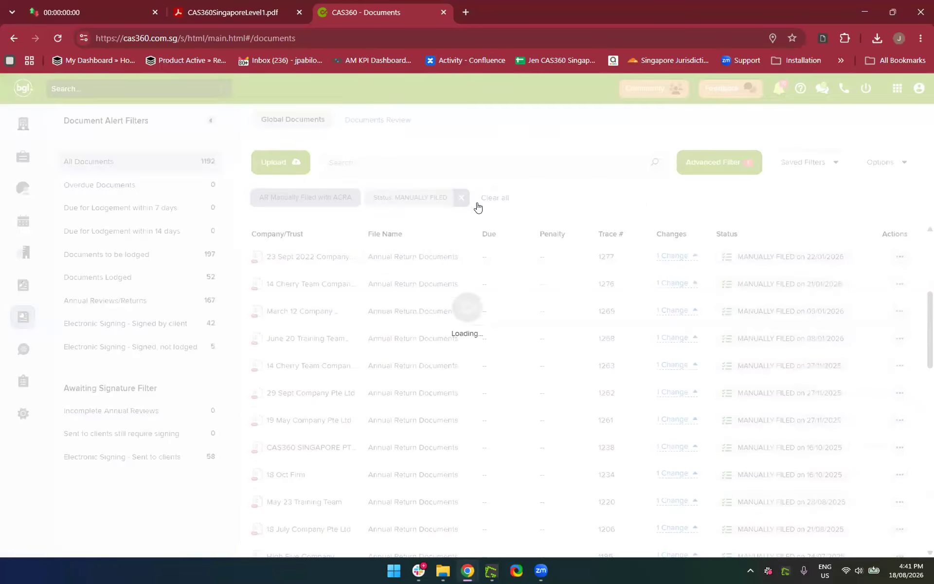
# Clear the Status filter, find AUGUST 18 TRAINING PTE. LTD. in Companies and open its Documents
pyautogui.click(456, 197)
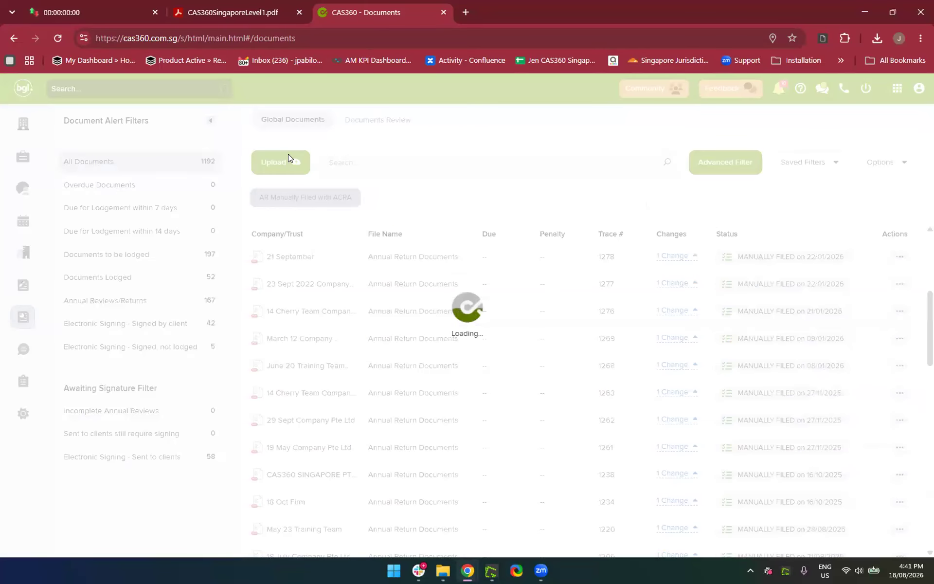
pyautogui.click(21, 124)
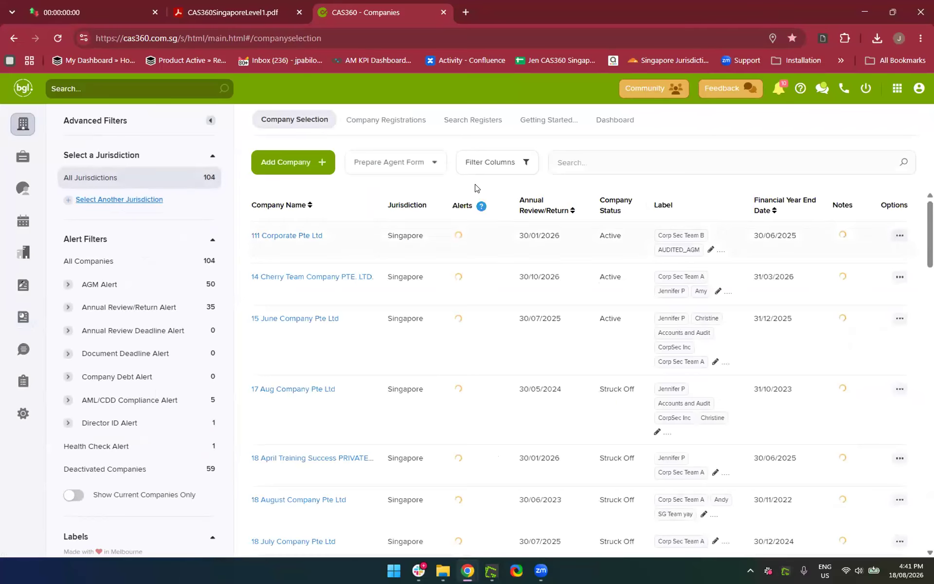
pyautogui.click(571, 162)
pyautogui.write('1')
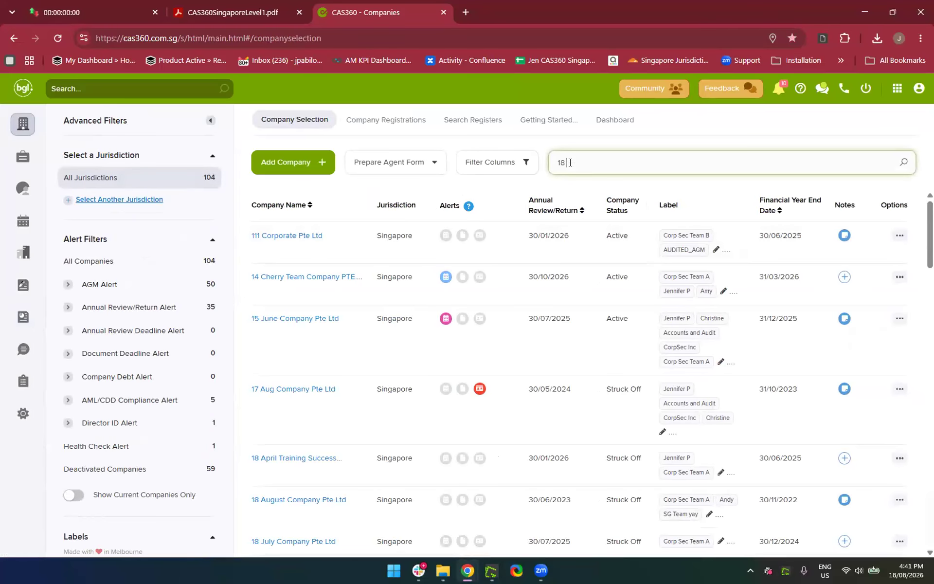
pyautogui.write('8')
pyautogui.press('BackSpace')
pyautogui.press('BackSpace')
pyautogui.write('August')
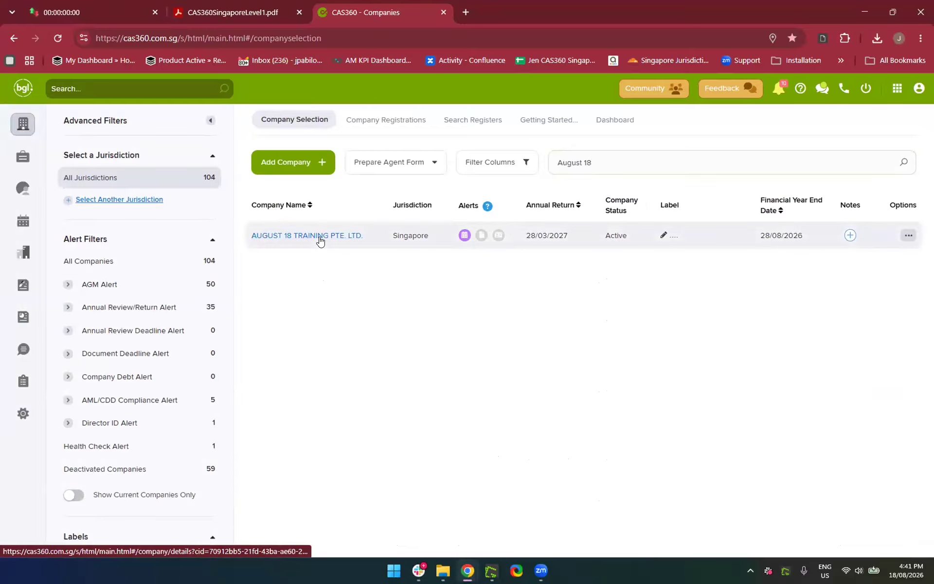
pyautogui.click(320, 238)
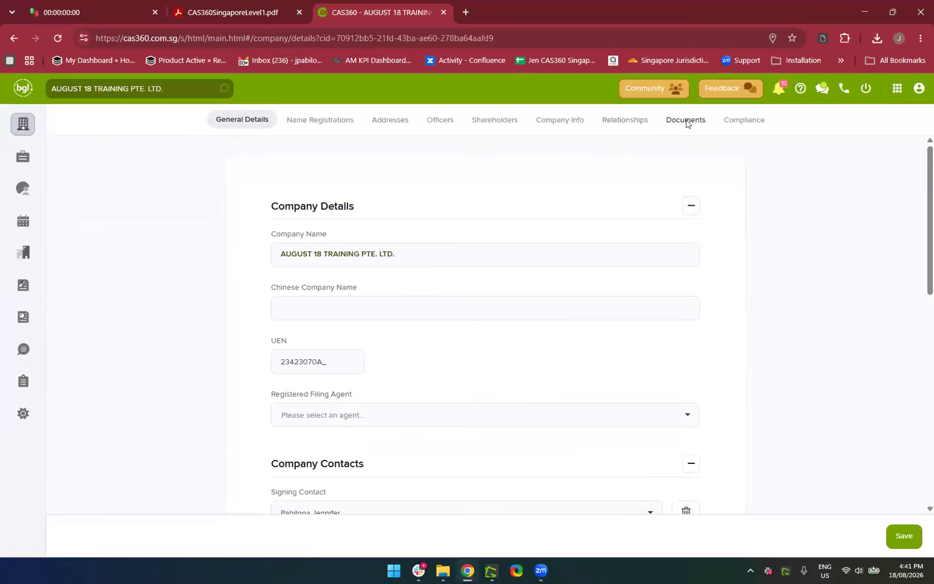
pyautogui.click(686, 122)
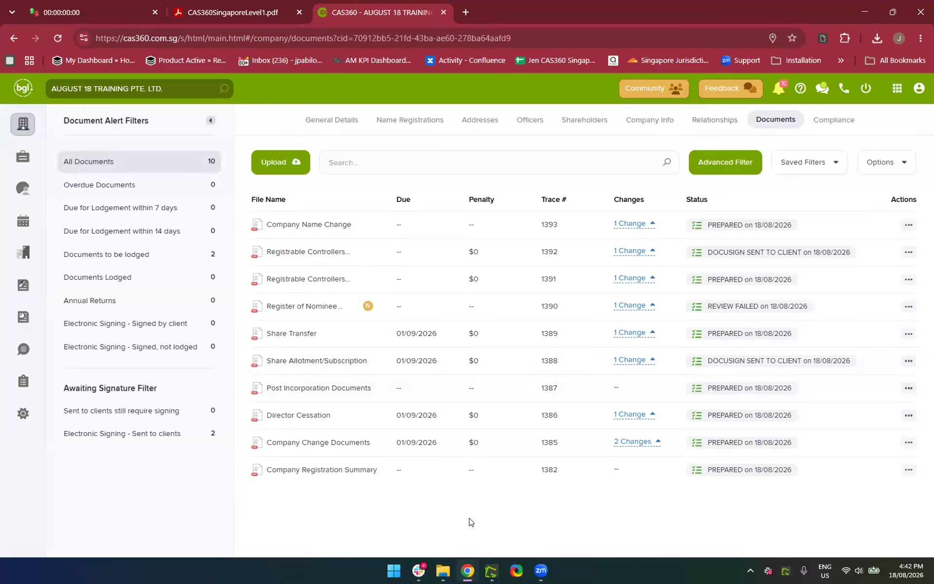
# Start a new document upload named 'FYE 2025'
pyautogui.click(278, 166)
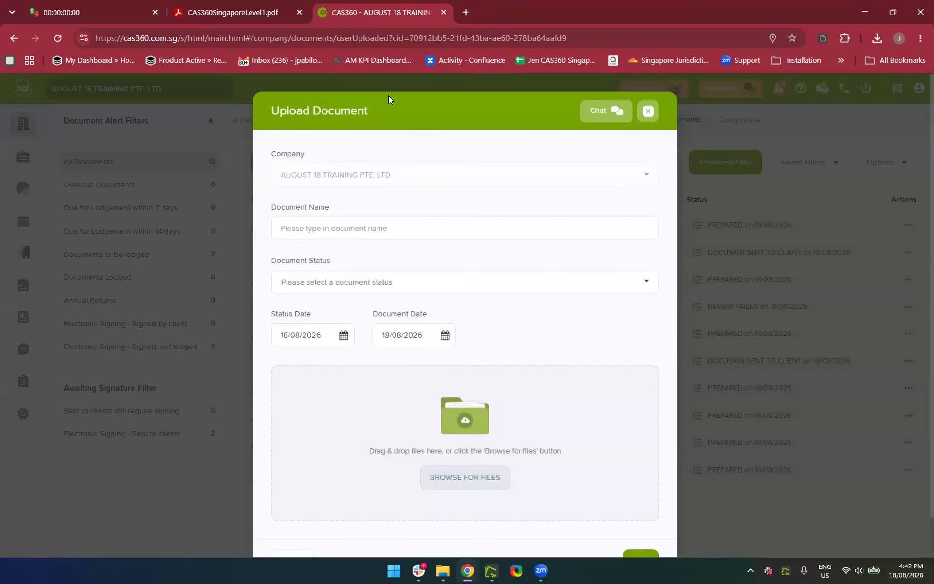
pyautogui.click(321, 232)
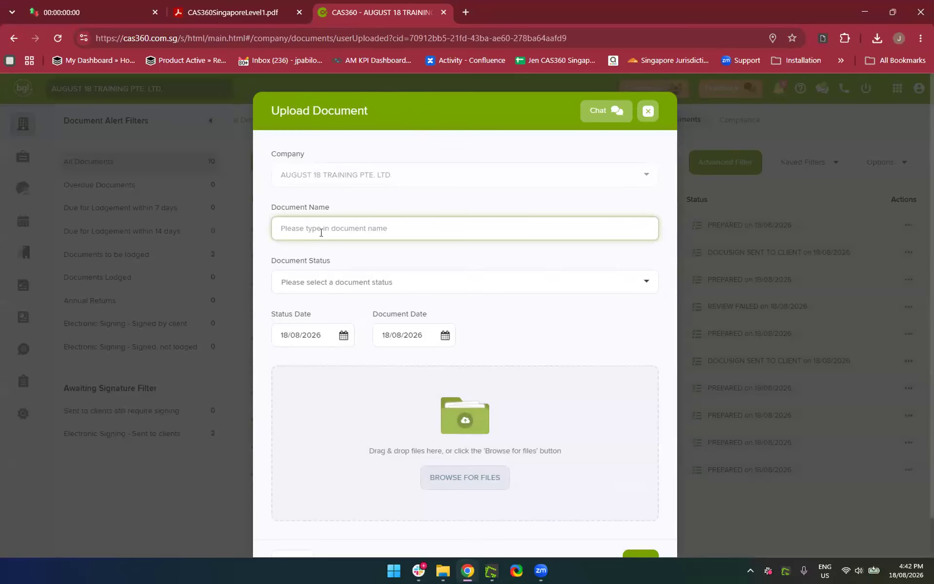
pyautogui.write('FYE 2025')
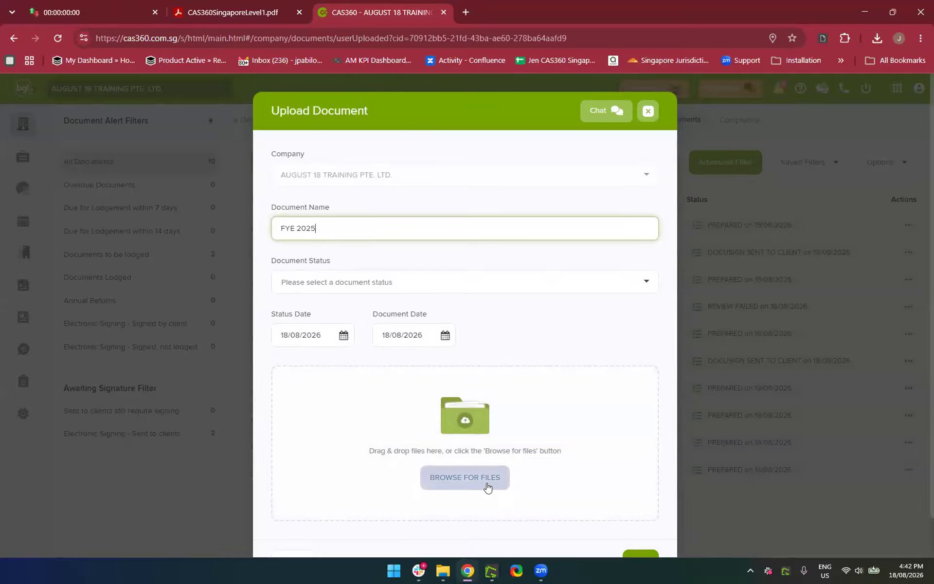
pyautogui.scroll(-1, 354, 446)
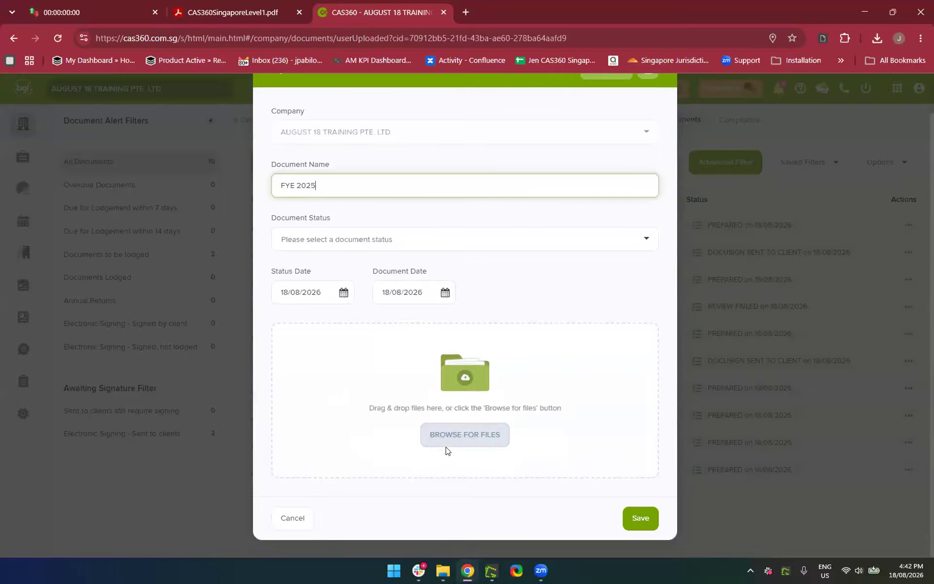
# Attach the Company Change Documents 1389 and 1385 PDFs to the upload
pyautogui.click(477, 435)
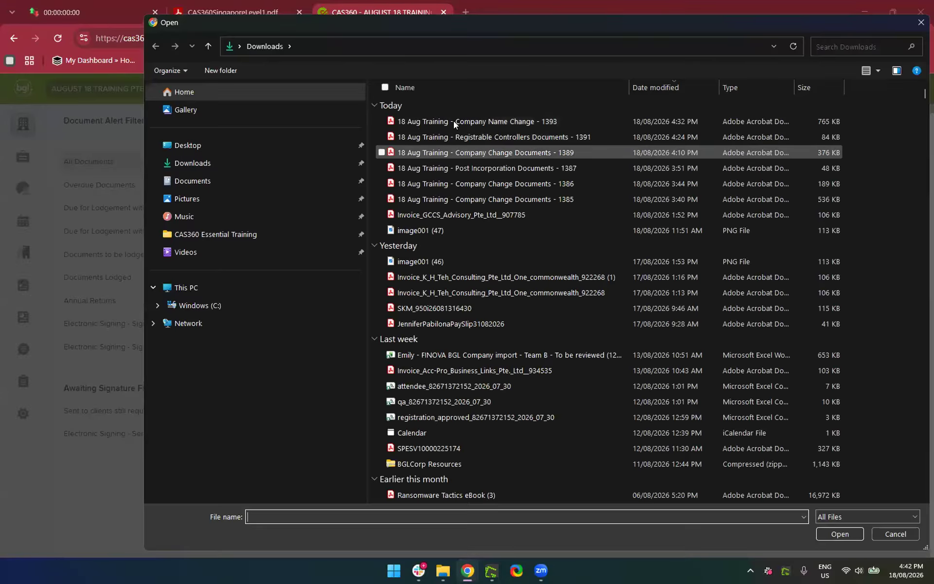
pyautogui.doubleClick(456, 153)
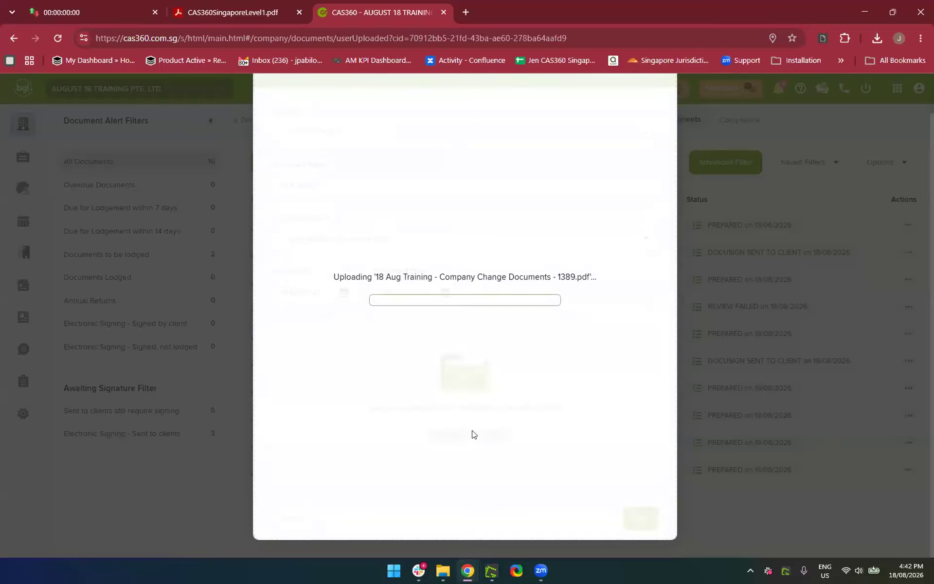
pyautogui.click(466, 433)
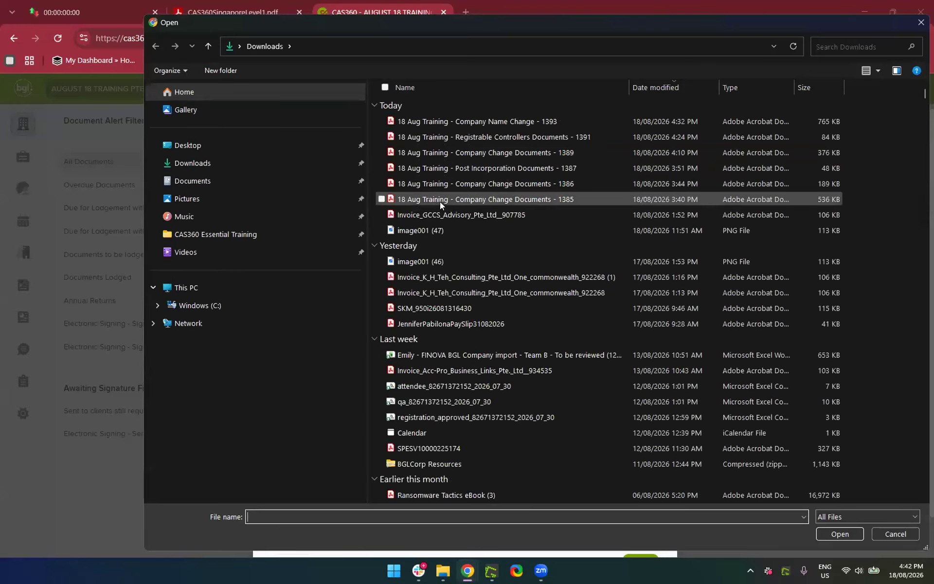
pyautogui.doubleClick(440, 199)
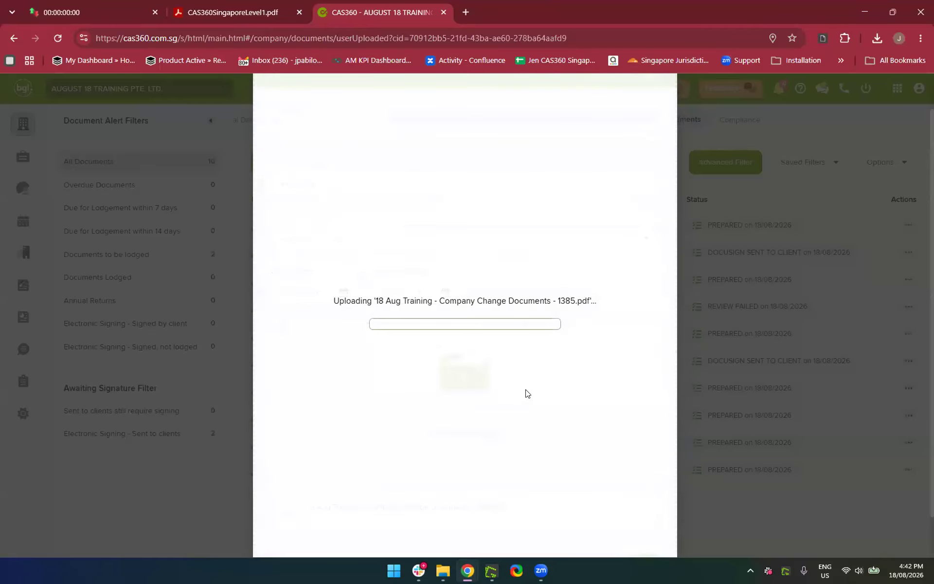
pyautogui.scroll(-1, 467, 488)
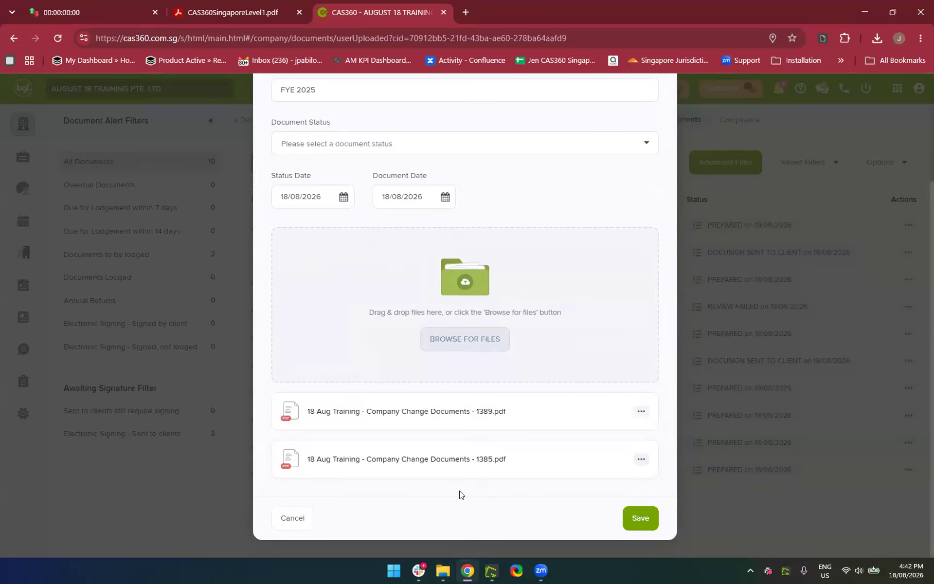
pyautogui.scroll(3, 354, 360)
pyautogui.scroll(-3, 357, 361)
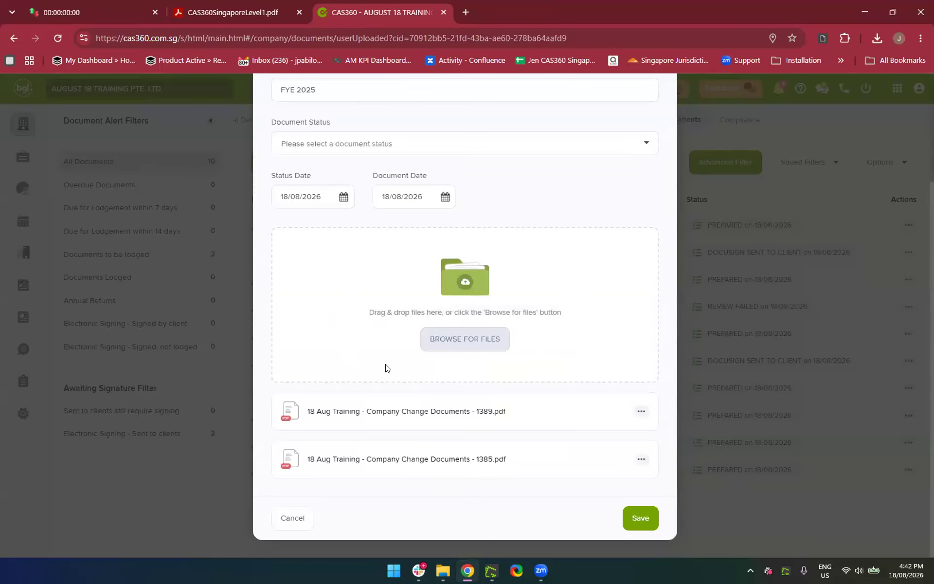
pyautogui.scroll(2, 363, 248)
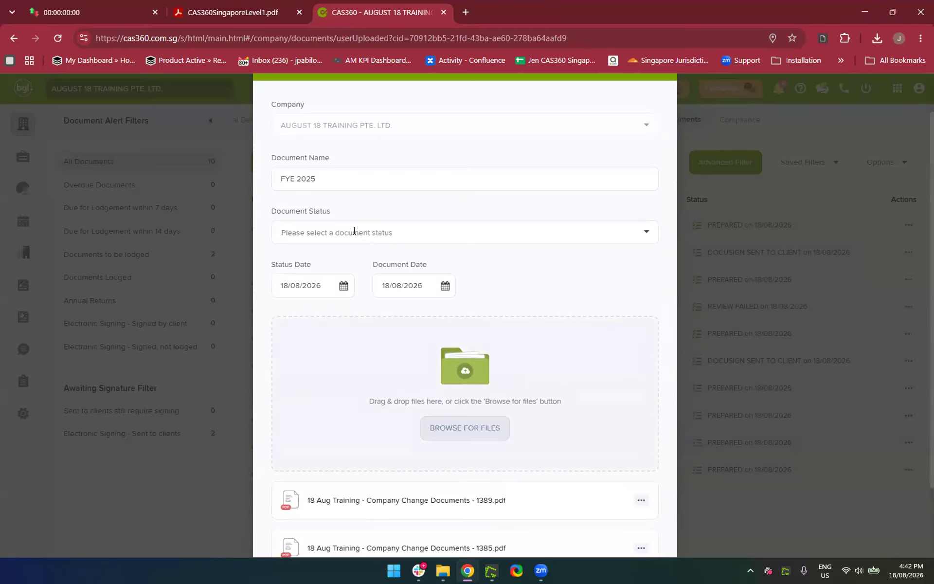
# Set the document status to DOCUMENT RECEIVED and save the FYE 2025 document
pyautogui.click(354, 231)
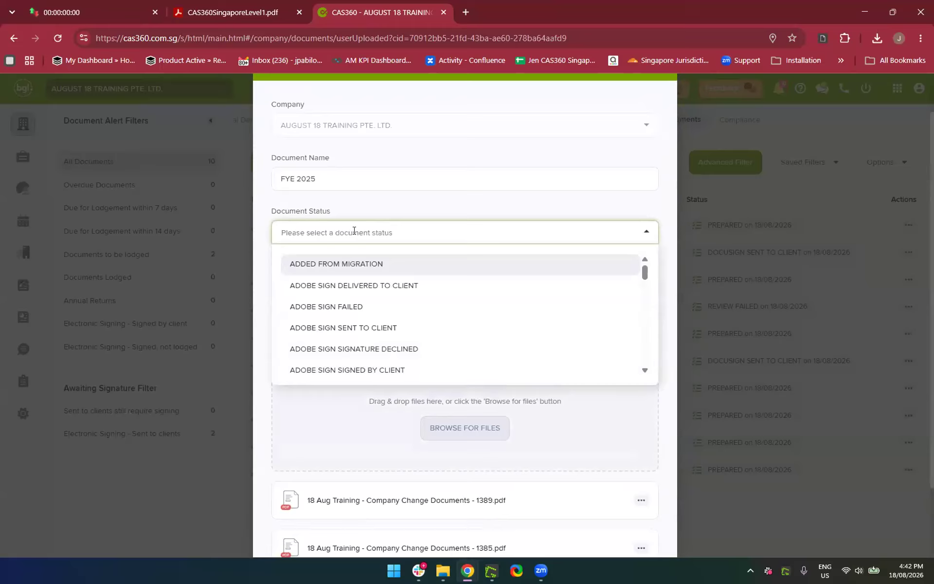
pyautogui.scroll(-3, 337, 292)
pyautogui.scroll(2, 336, 291)
pyautogui.scroll(1, 392, 317)
pyautogui.scroll(-1, 392, 317)
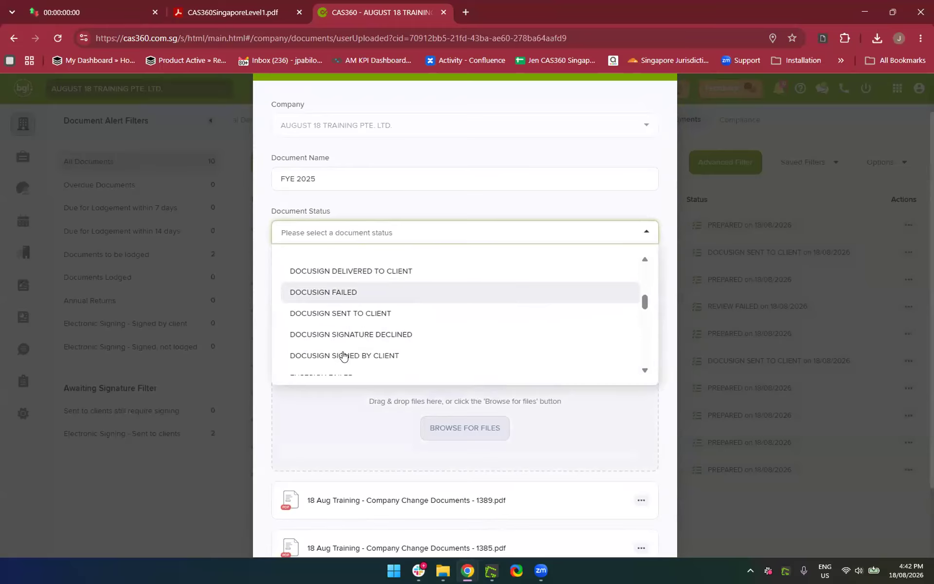
pyautogui.scroll(-1, 377, 309)
pyautogui.scroll(2, 380, 312)
pyautogui.scroll(1, 380, 312)
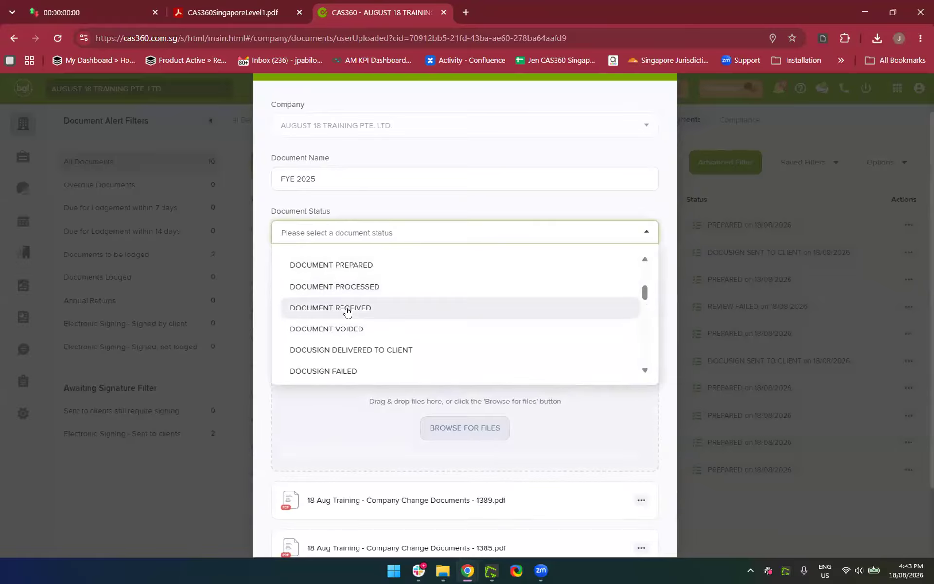
pyautogui.scroll(1, 347, 311)
pyautogui.scroll(-1, 345, 311)
pyautogui.click(344, 310)
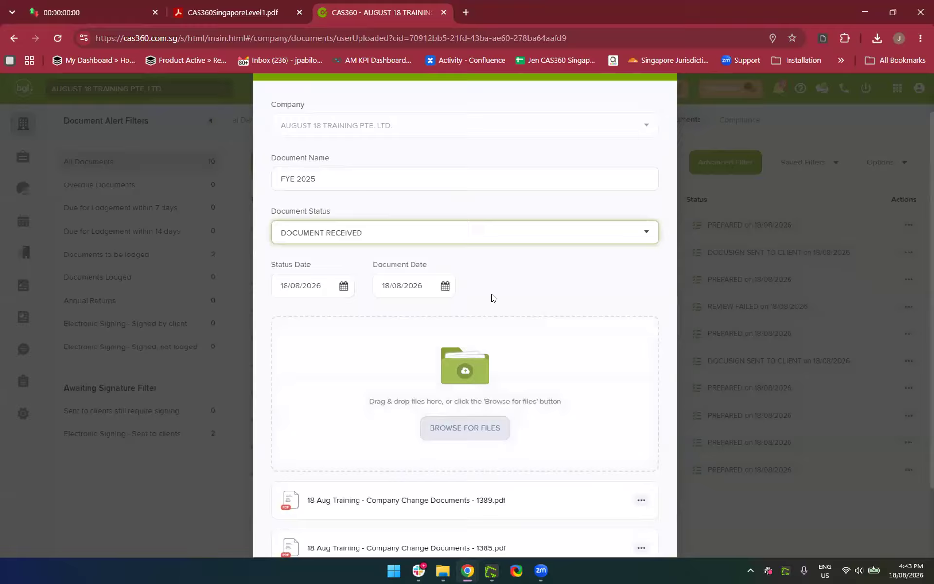
pyautogui.scroll(-2, 564, 288)
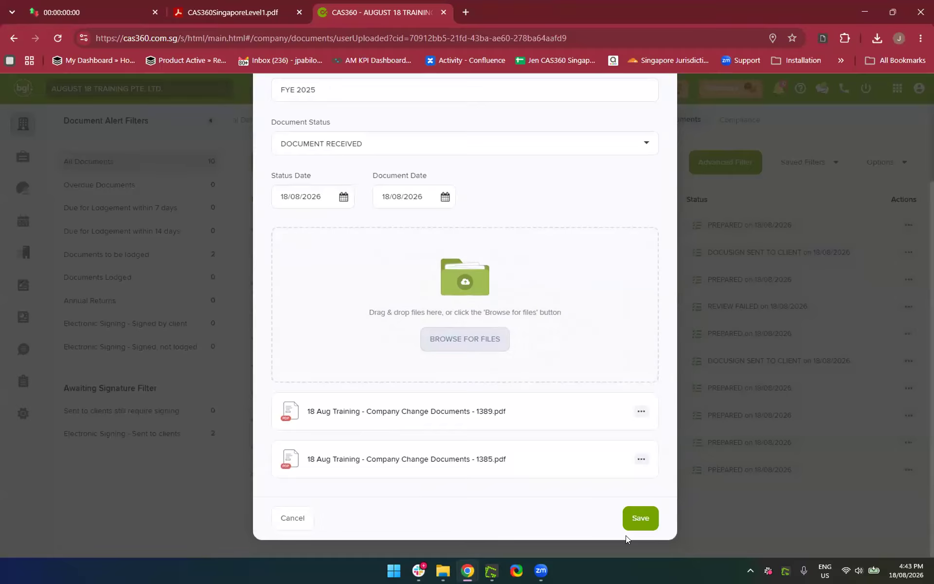
pyautogui.click(641, 519)
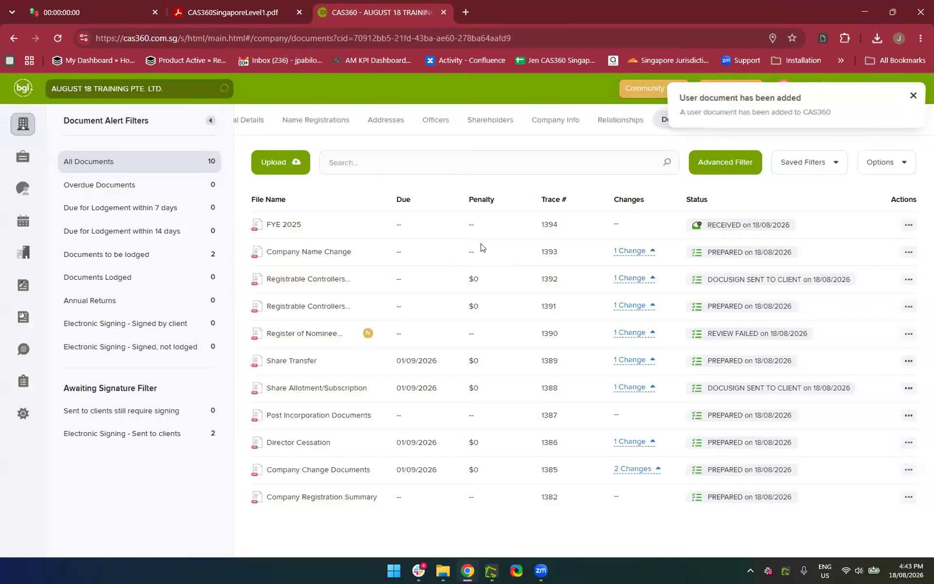
pyautogui.click(908, 226)
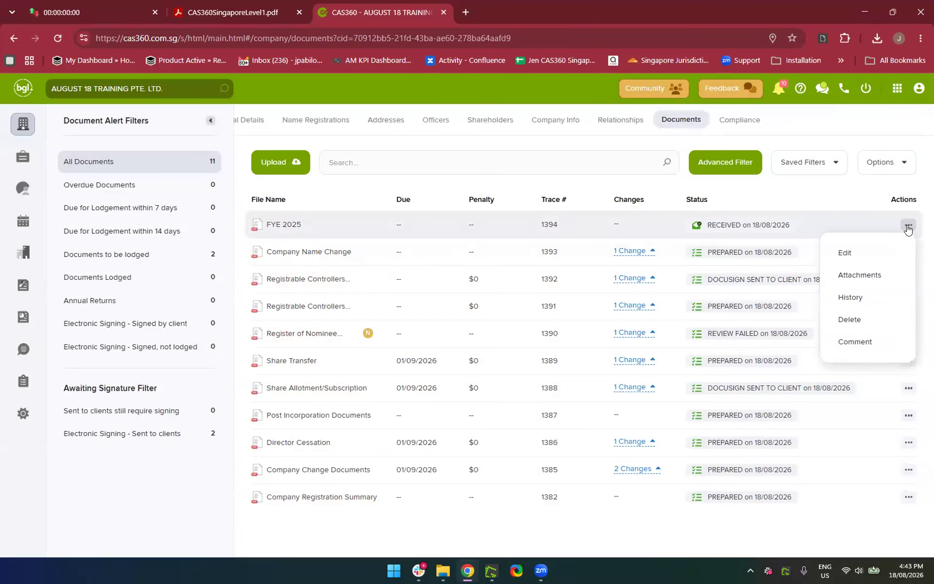
pyautogui.click(859, 275)
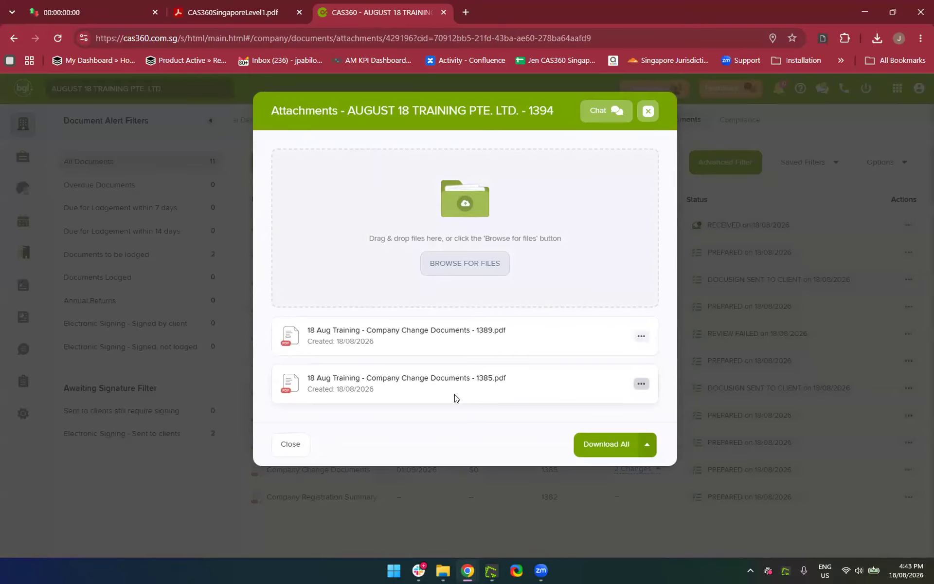
pyautogui.click(647, 112)
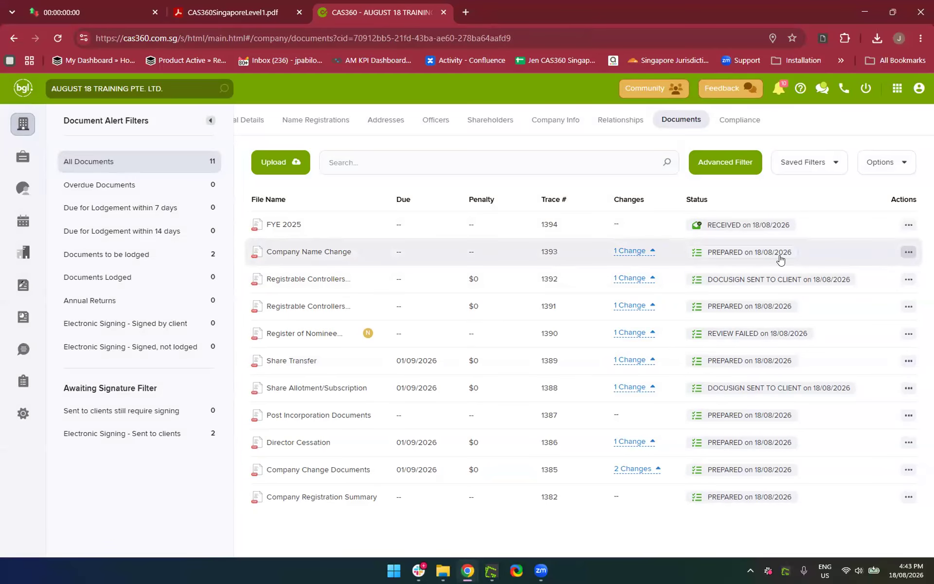
# Open the Company Name Change document's attachments and browse for a file to add
pyautogui.click(907, 253)
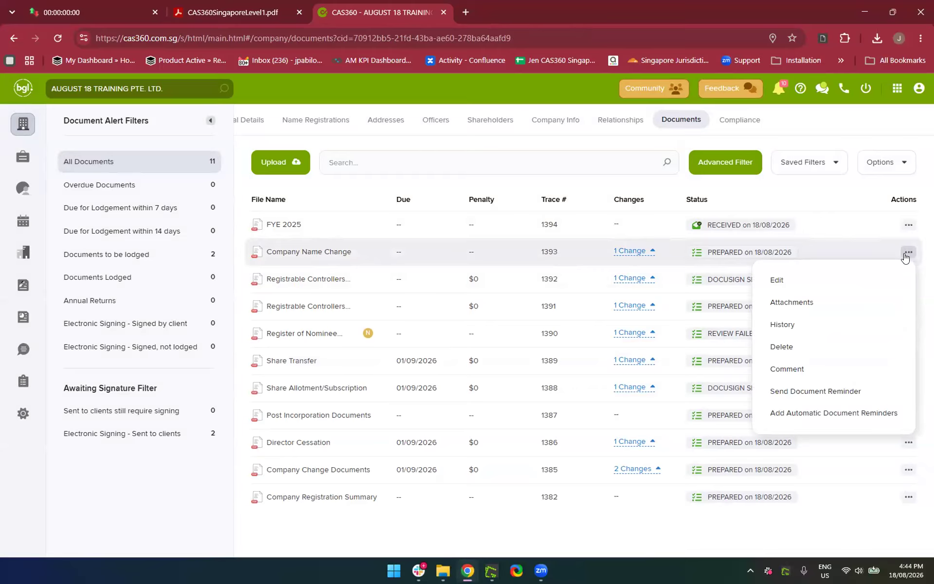
pyautogui.click(779, 304)
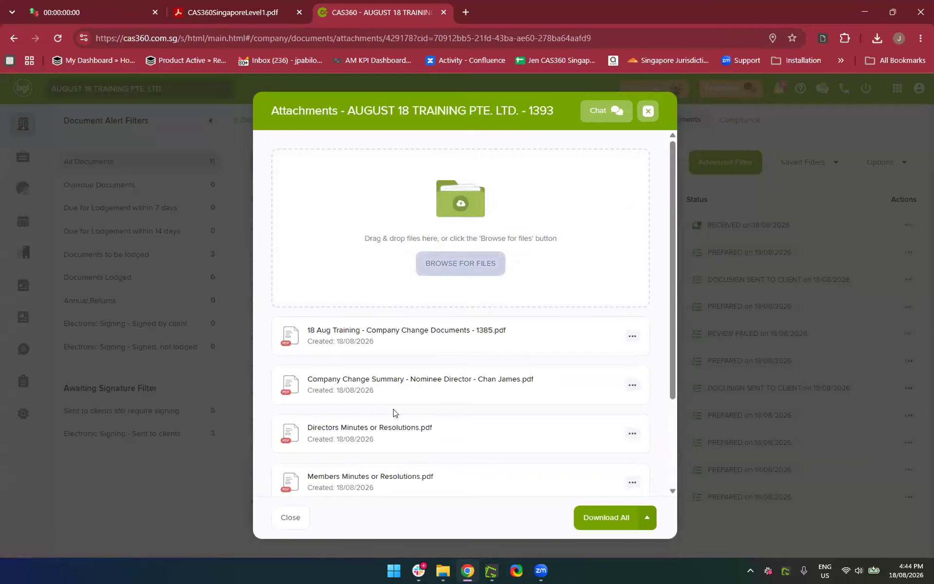
pyautogui.scroll(-3, 392, 411)
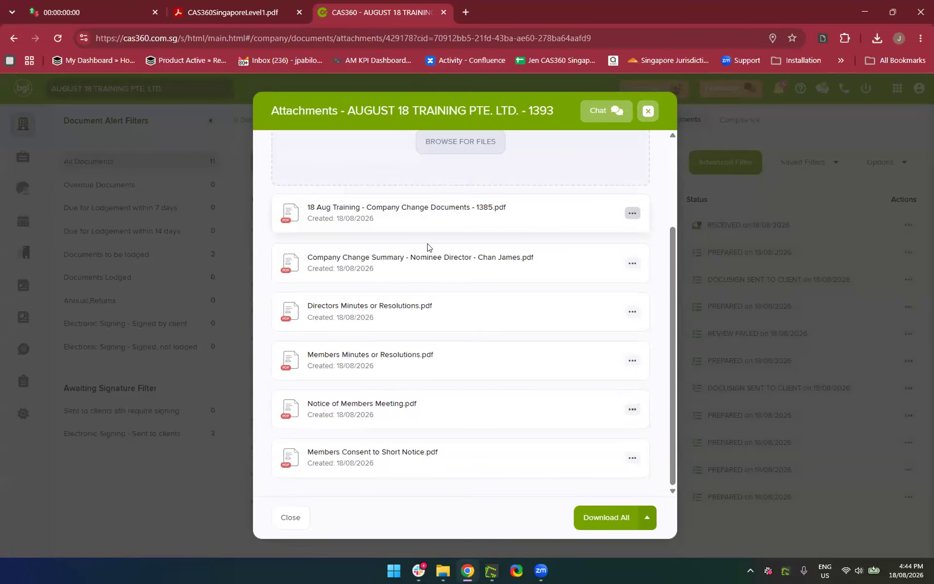
pyautogui.scroll(3, 435, 199)
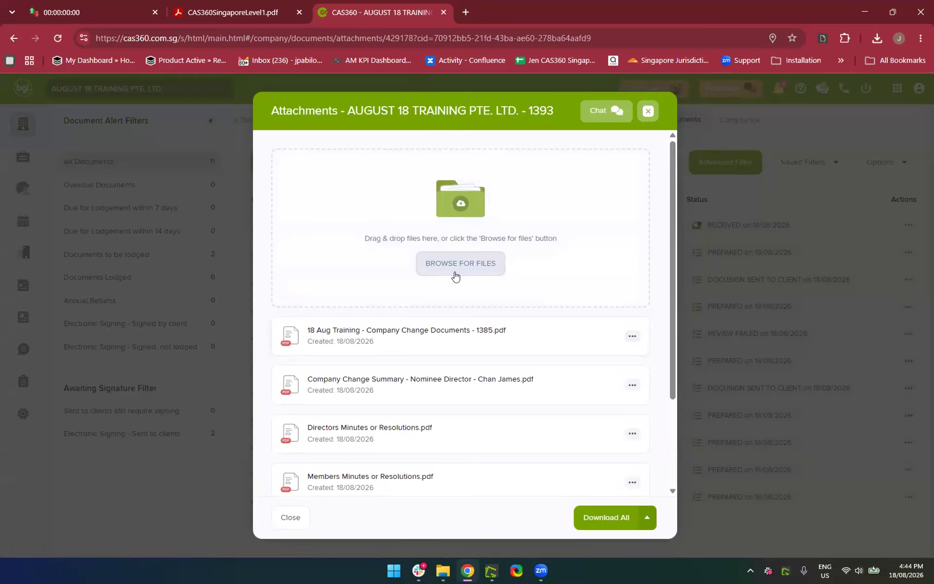
pyautogui.click(427, 257)
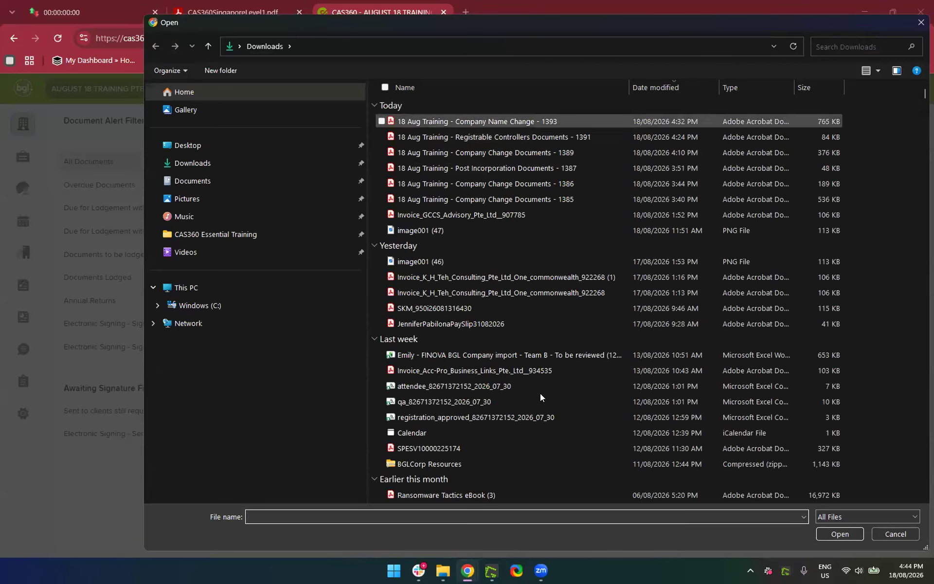
# Rename the Company Change Documents 1385 PDF with a '-SIGNED' suffix and select it for upload
pyautogui.click(443, 506)
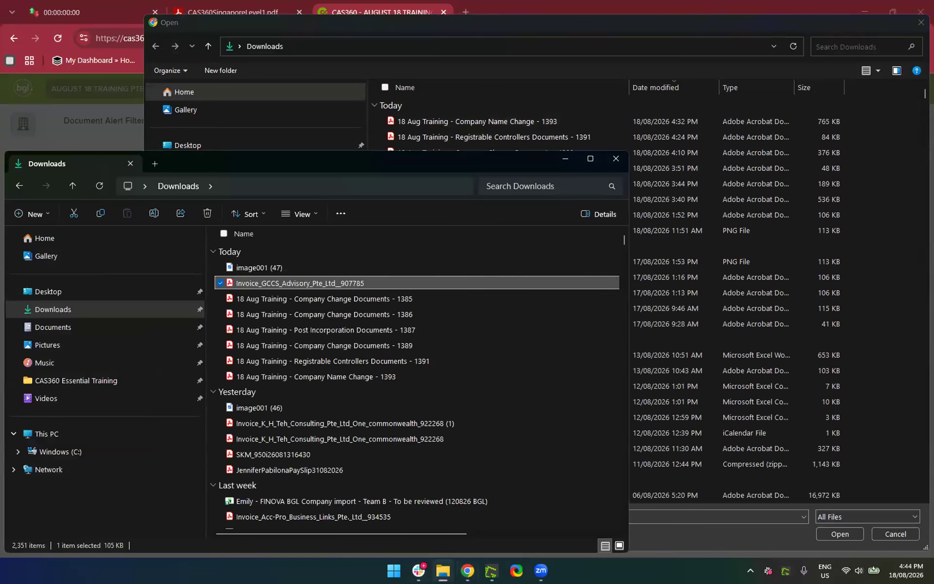
pyautogui.click(312, 297)
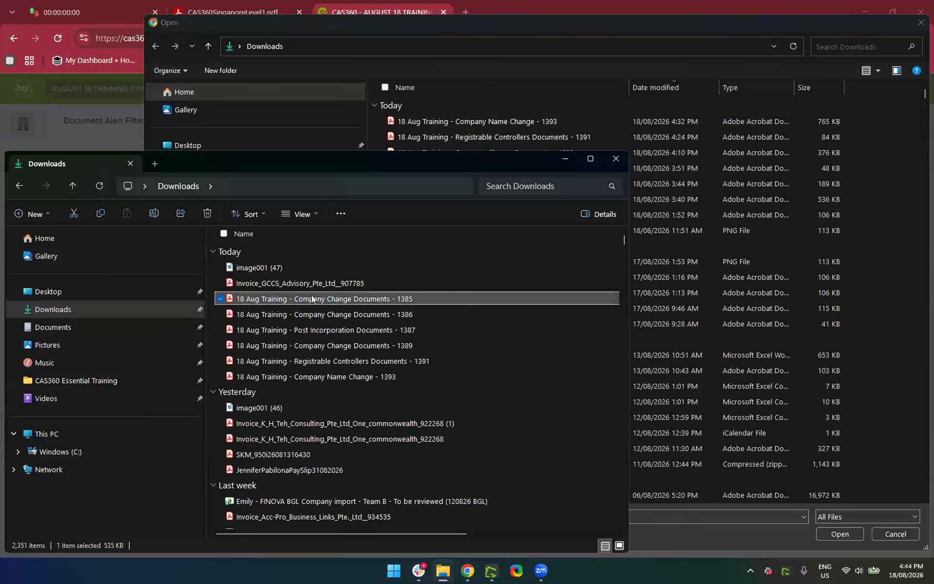
pyautogui.click(338, 297)
pyautogui.click(424, 294)
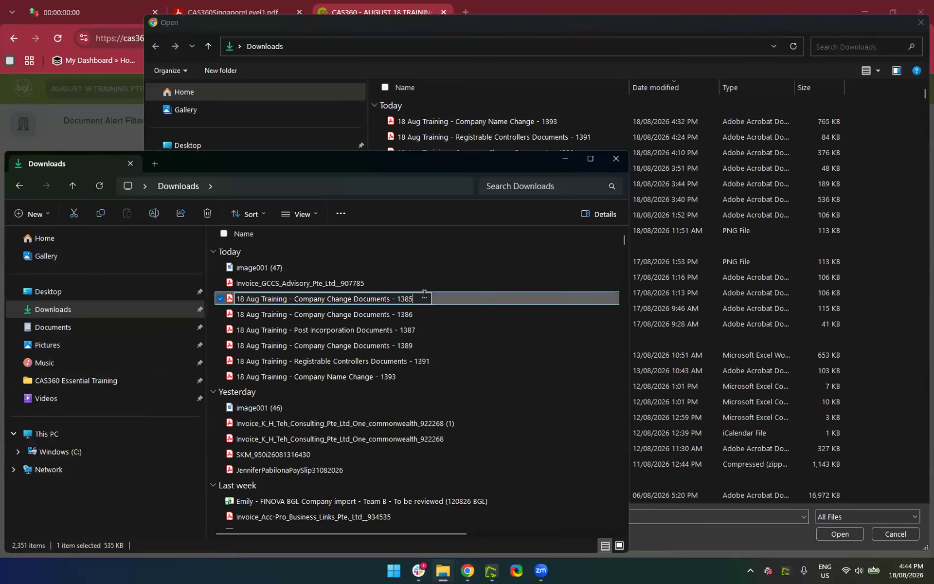
pyautogui.write('-SIGNED')
pyautogui.click(525, 365)
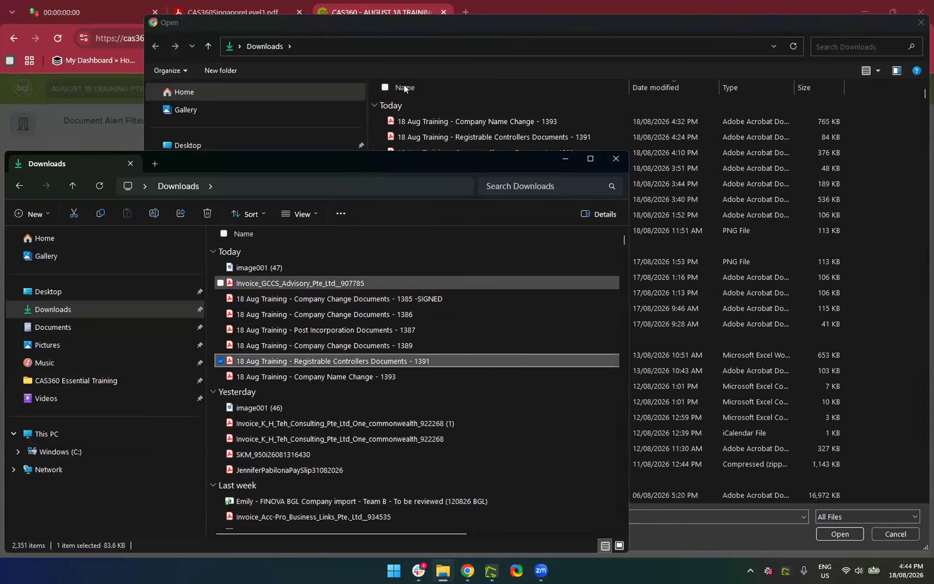
pyautogui.click(615, 161)
pyautogui.doubleClick(439, 199)
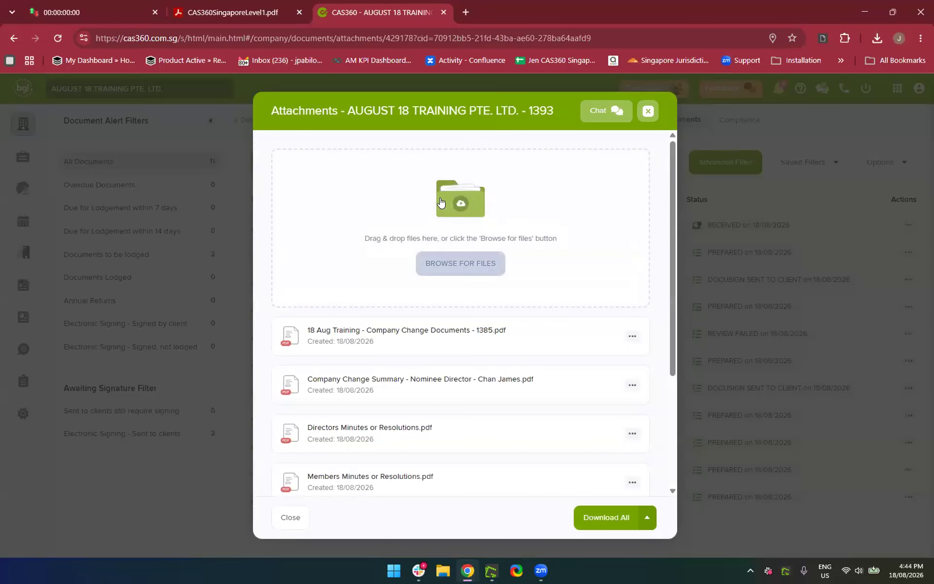
# Confirm the '1385 -SIGNED' PDF appears in the attachments and close the window
pyautogui.scroll(-3, 488, 312)
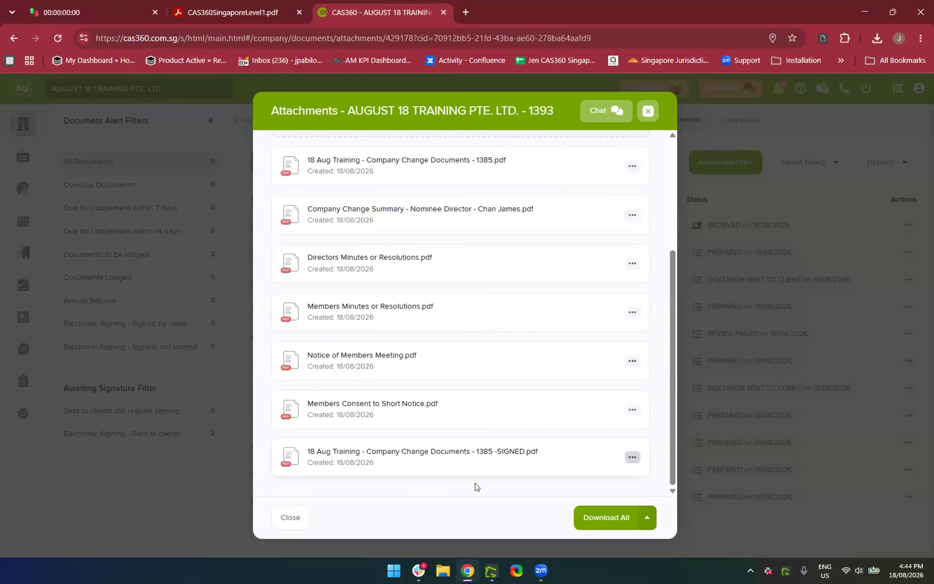
pyautogui.scroll(4, 438, 489)
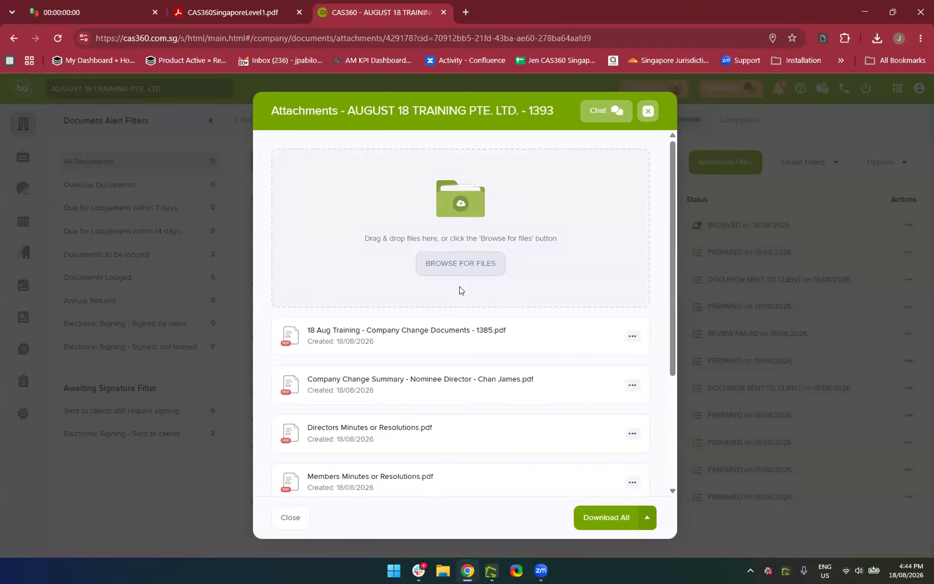
pyautogui.scroll(-4, 462, 291)
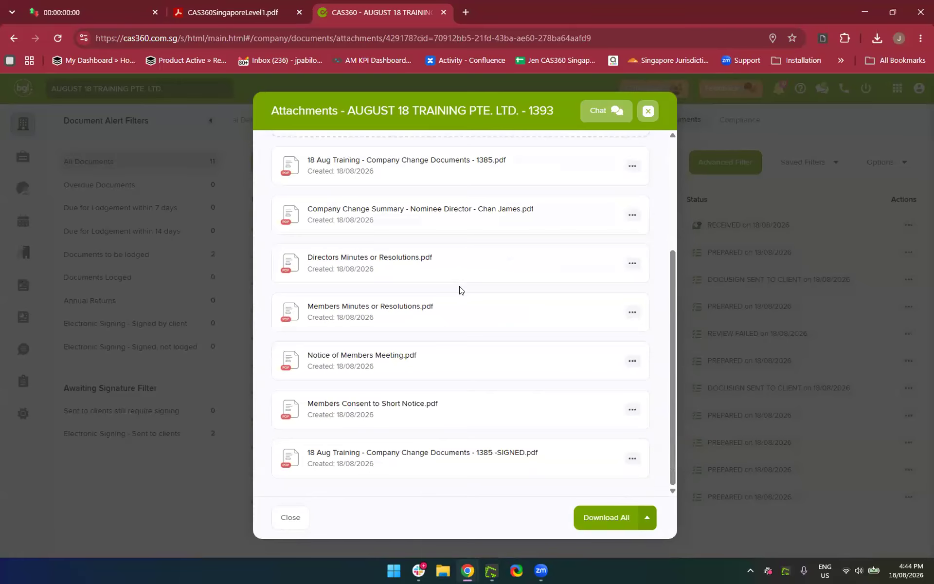
pyautogui.click(291, 518)
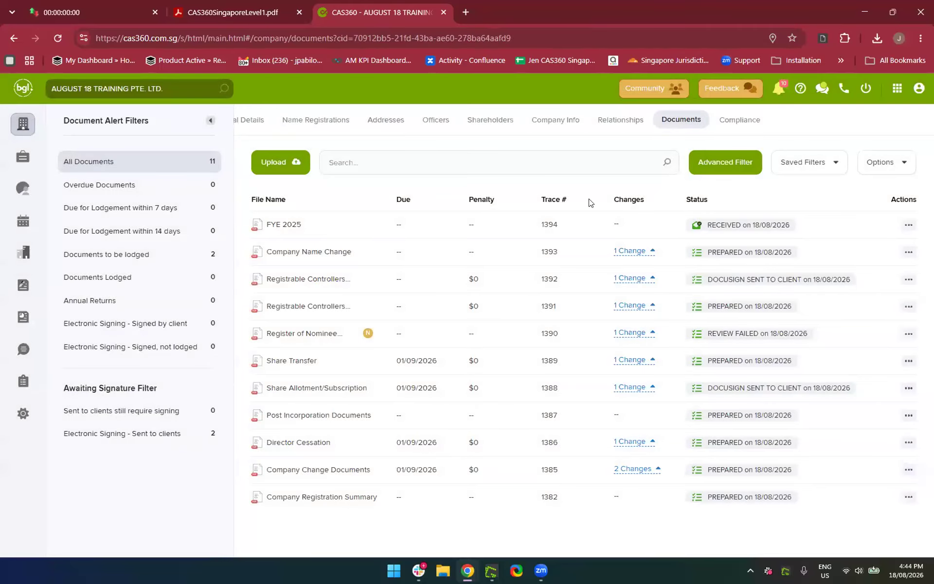
# Change the Company Name Change status from PREPARED to SIGNED BY CLIENT, dated 18/08/2026, and save
pyautogui.click(741, 257)
pyautogui.click(712, 317)
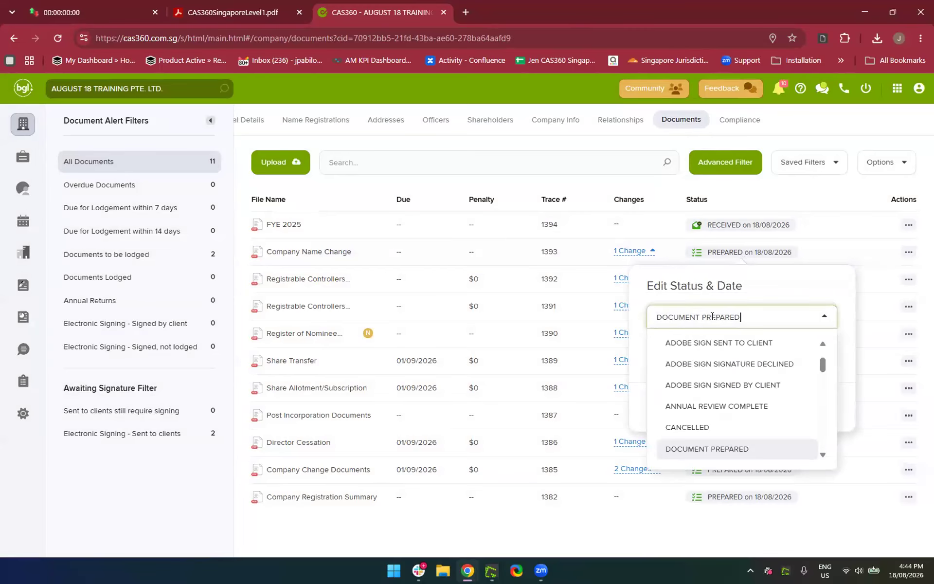
pyautogui.press('BackSpace')
pyautogui.write('DO')
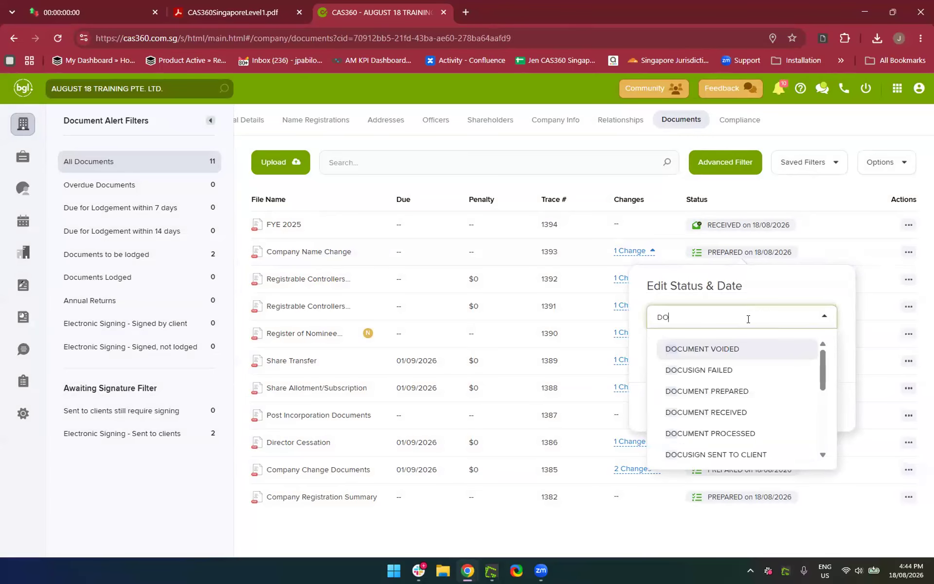
pyautogui.scroll(-1, 686, 414)
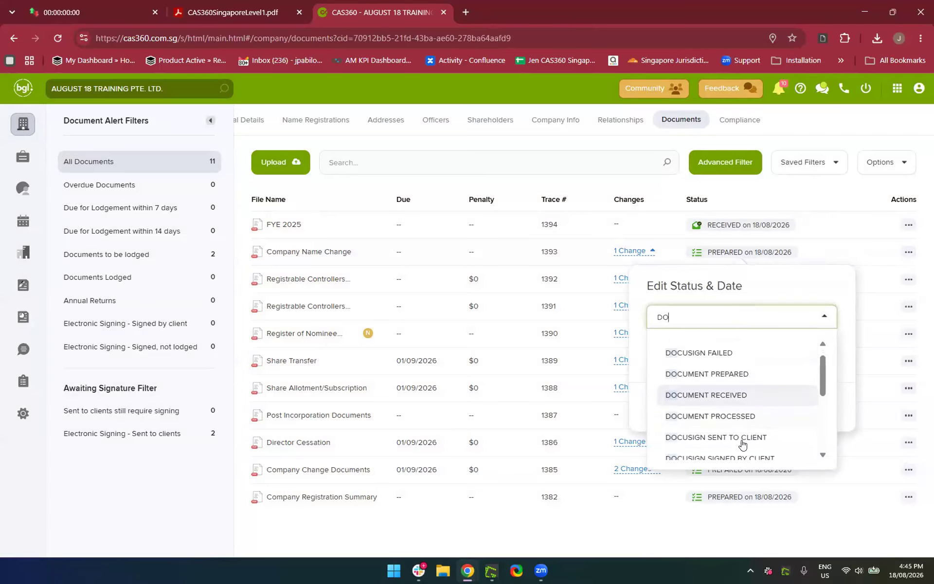
pyautogui.scroll(-2, 716, 421)
pyautogui.scroll(3, 718, 414)
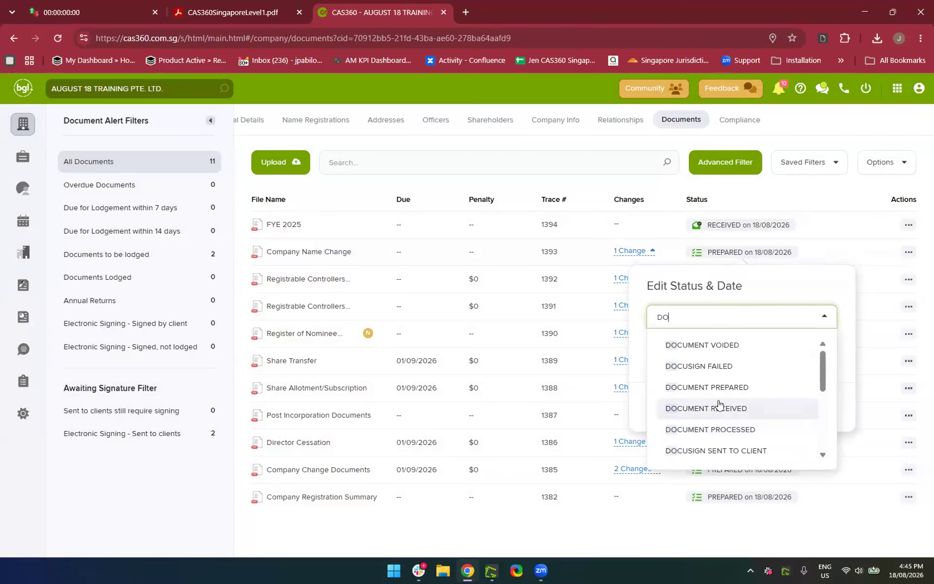
pyautogui.scroll(-3, 719, 392)
pyautogui.press('BackSpace')
pyautogui.press('BackSpace')
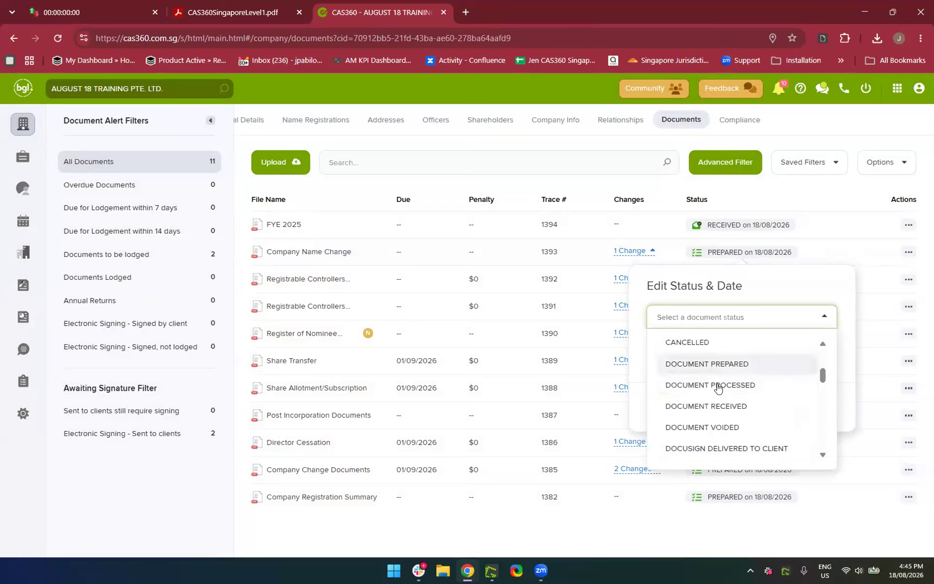
pyautogui.scroll(-3, 724, 442)
pyautogui.scroll(-5, 725, 442)
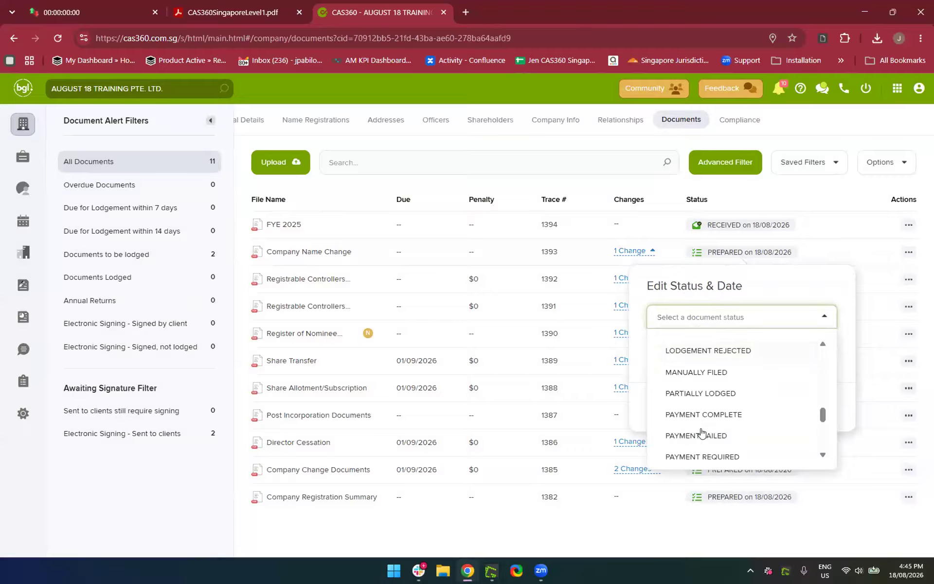
pyautogui.scroll(5, 703, 428)
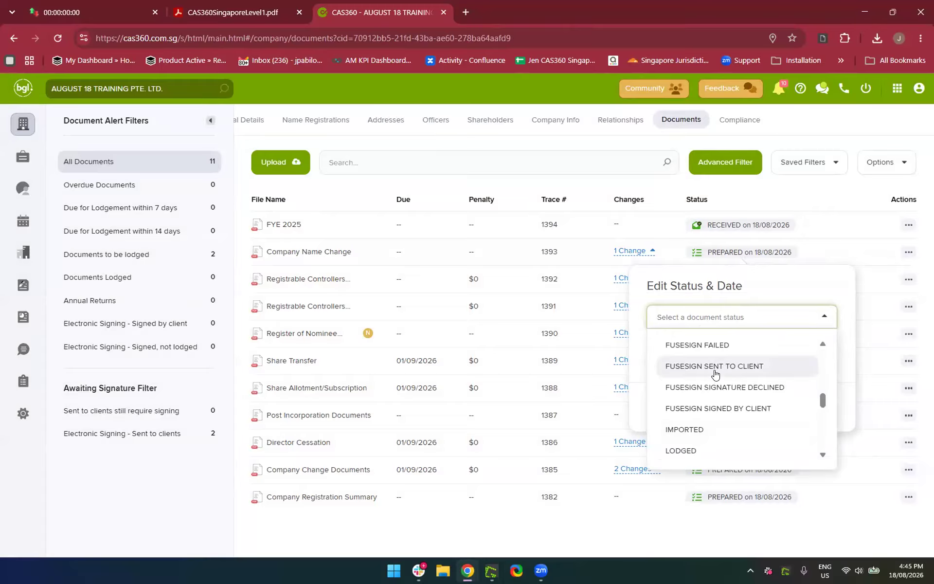
pyautogui.scroll(-8, 715, 373)
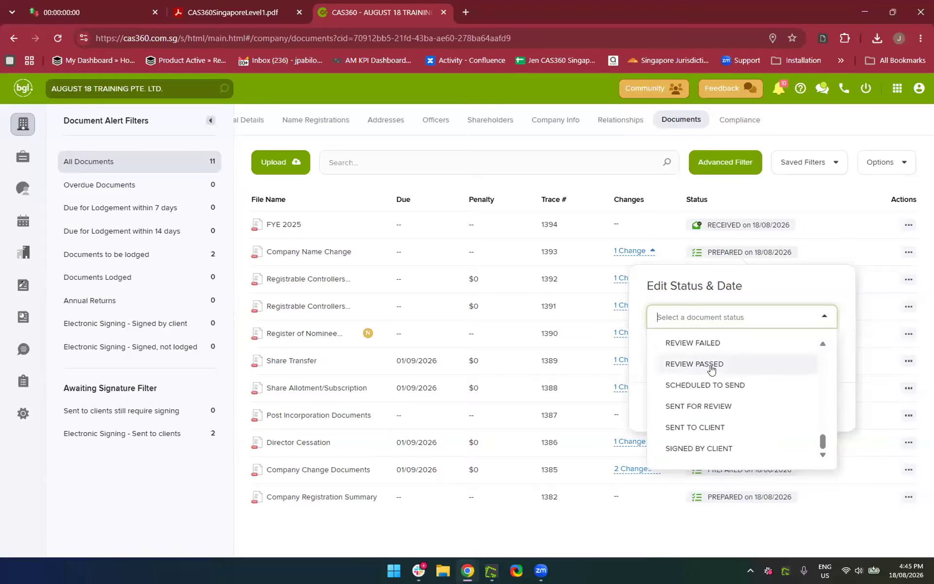
pyautogui.click(701, 450)
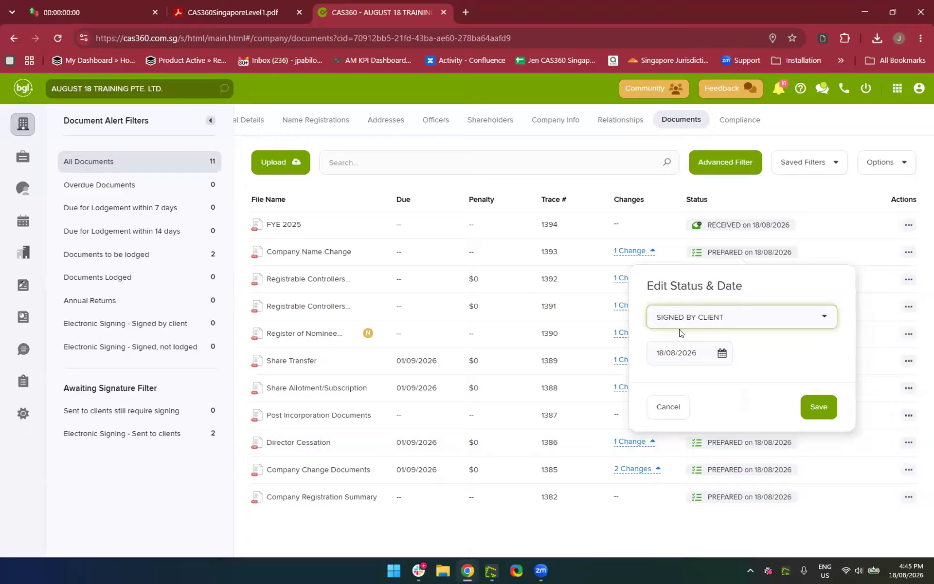
pyautogui.click(820, 403)
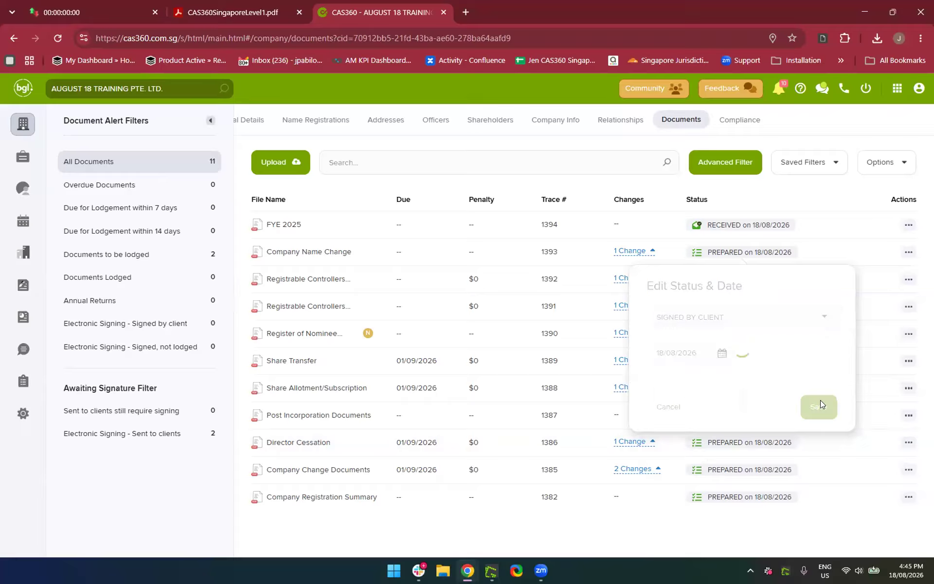
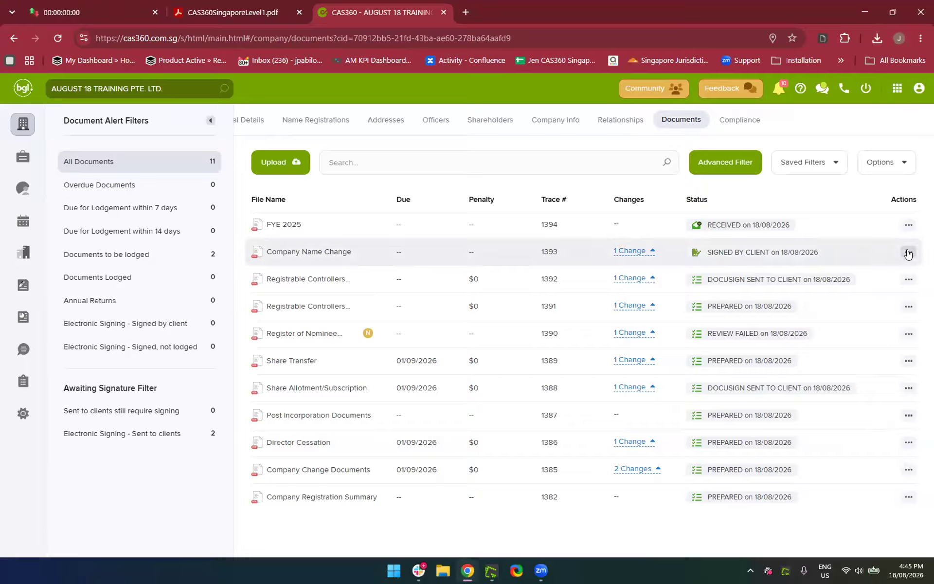
# Check the Company Name Change document's history, then switch to the Global Documents list of 1193 documents
pyautogui.click(908, 253)
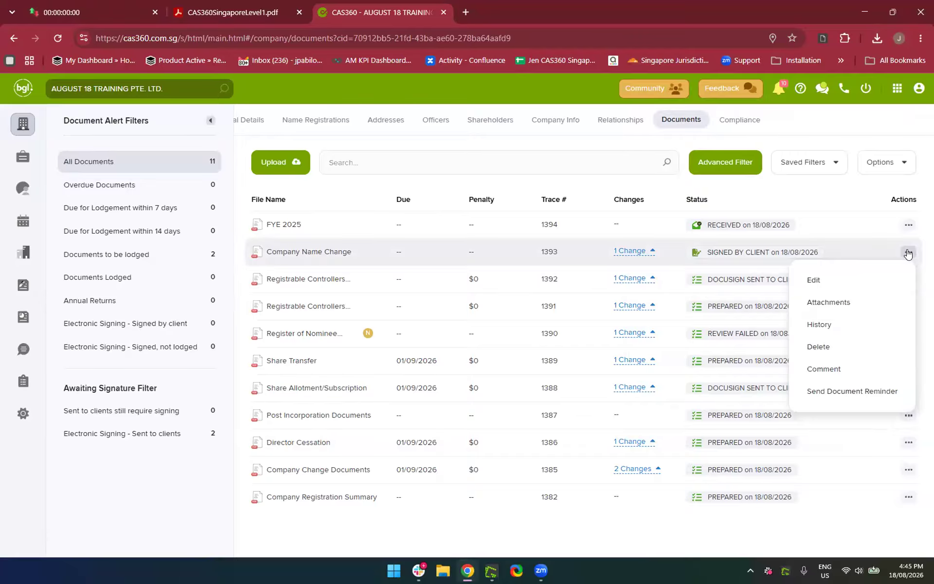
pyautogui.click(816, 324)
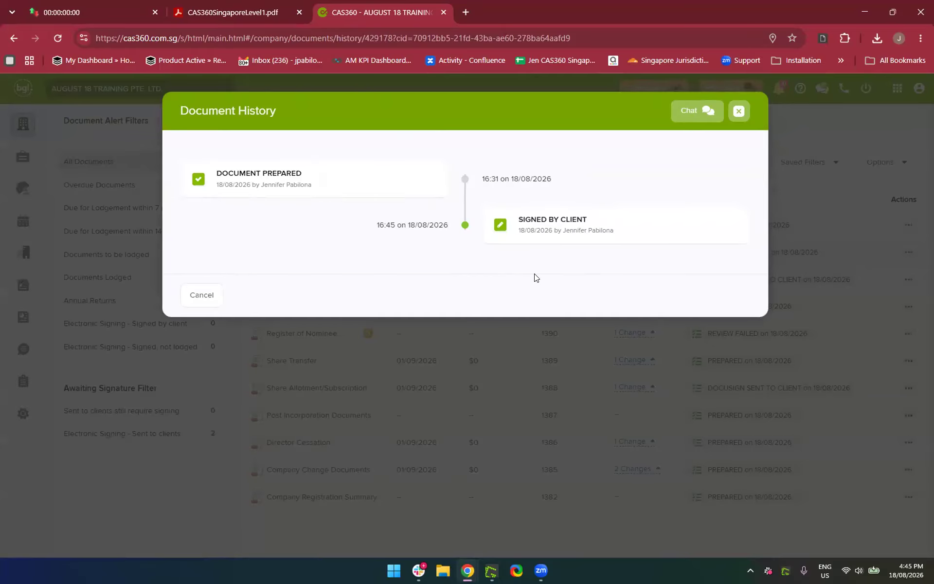
pyautogui.click(188, 298)
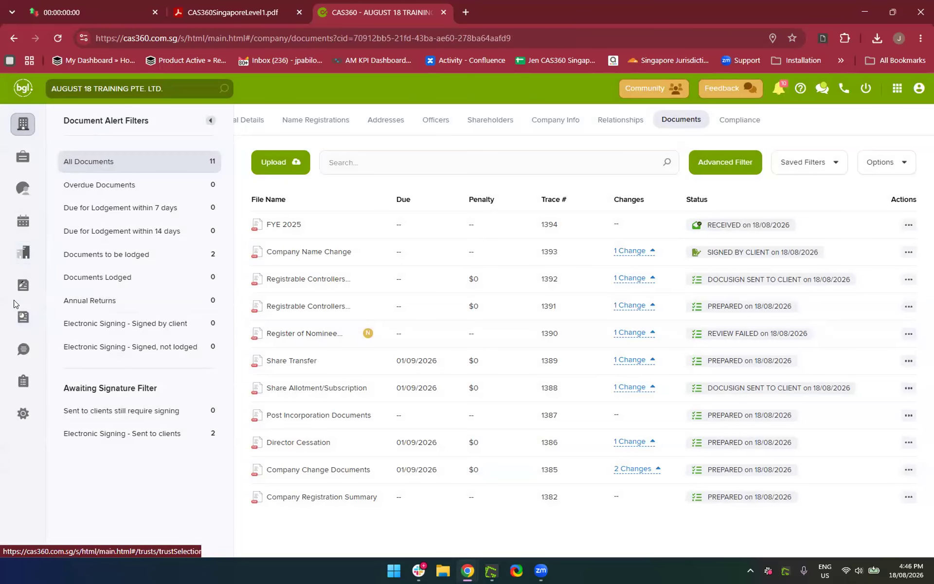
pyautogui.click(22, 323)
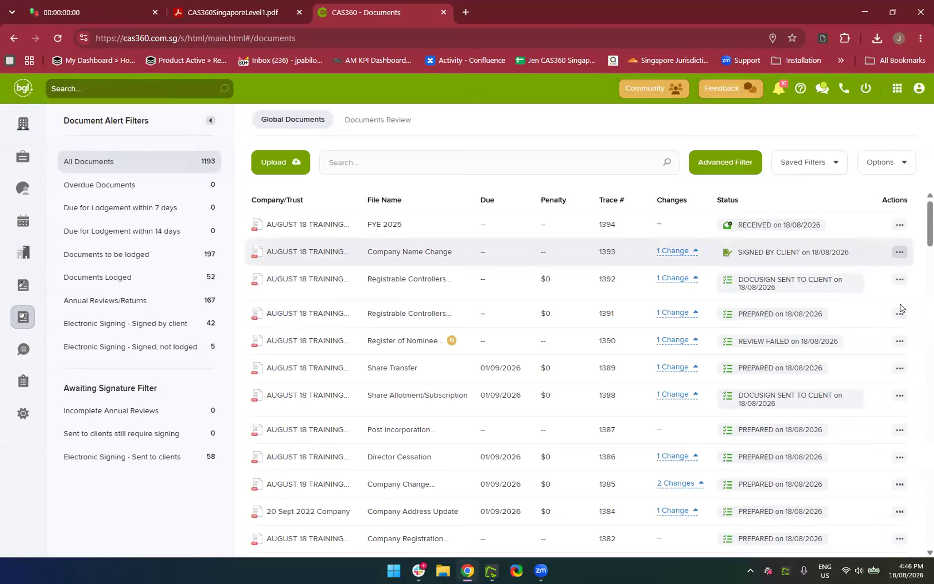
# Open and discard a comment on the Company Name Change document, then edit document 1391's PREPARED status
pyautogui.click(900, 253)
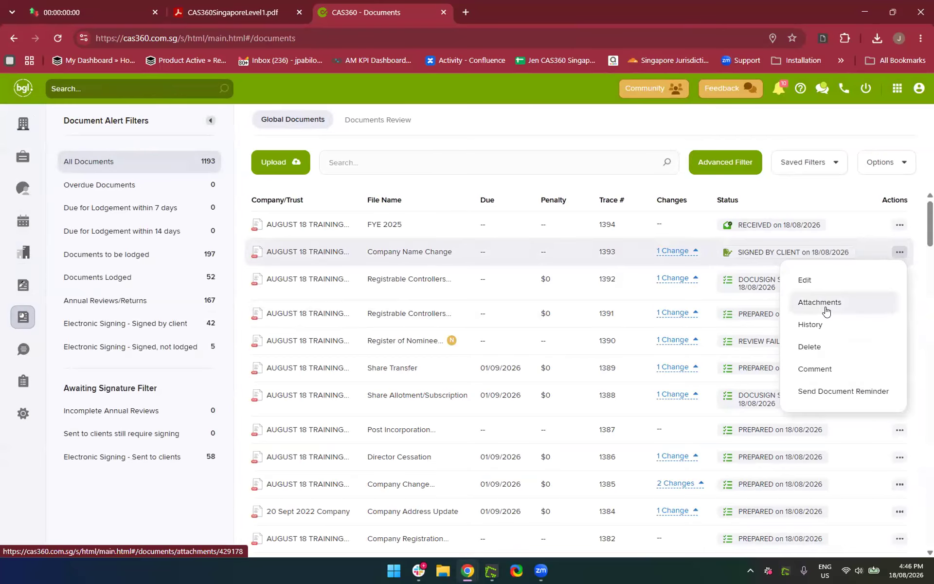
pyautogui.click(820, 377)
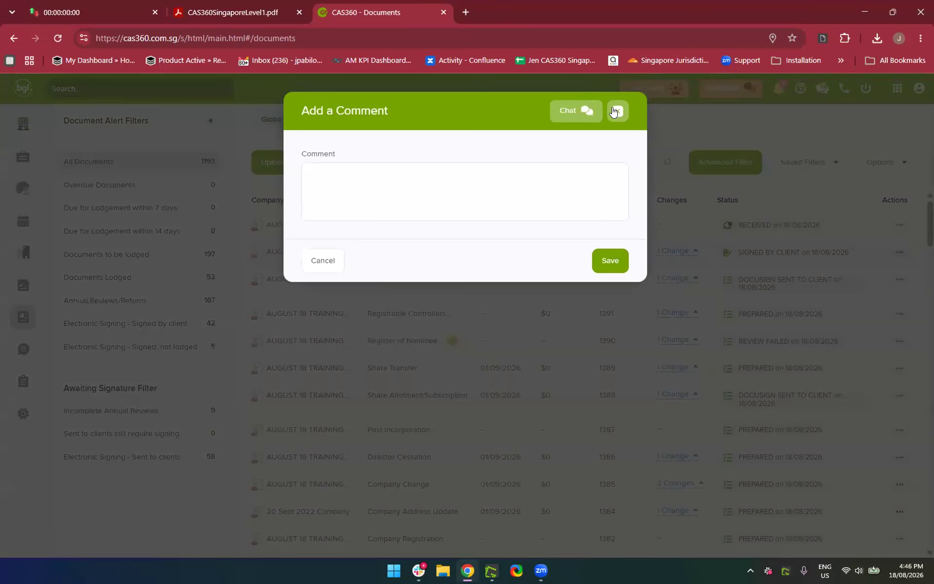
pyautogui.click(615, 111)
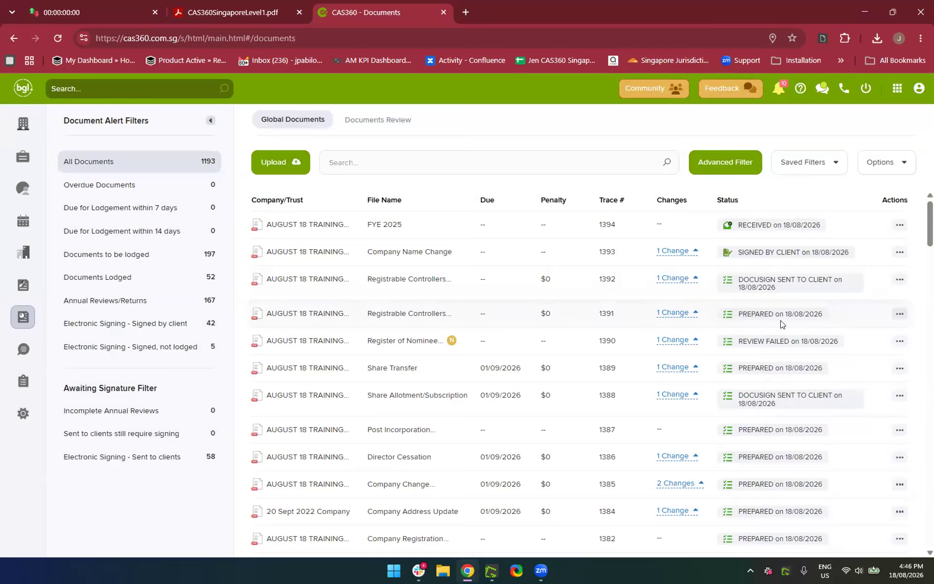
pyautogui.click(774, 318)
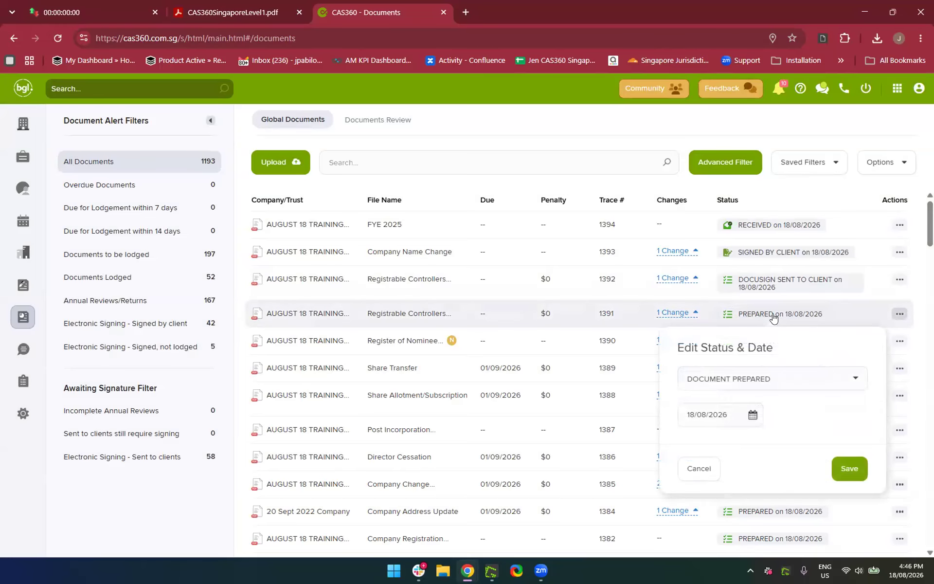
# Set document 1391's status to DOCUMENT VOIDED and save
pyautogui.click(726, 380)
pyautogui.scroll(-5, 746, 457)
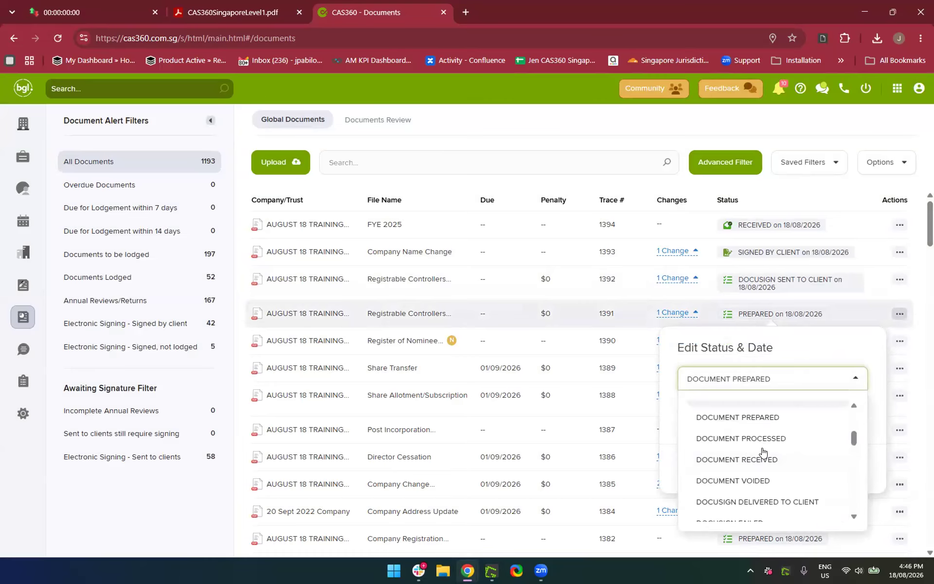
pyautogui.scroll(-2, 762, 451)
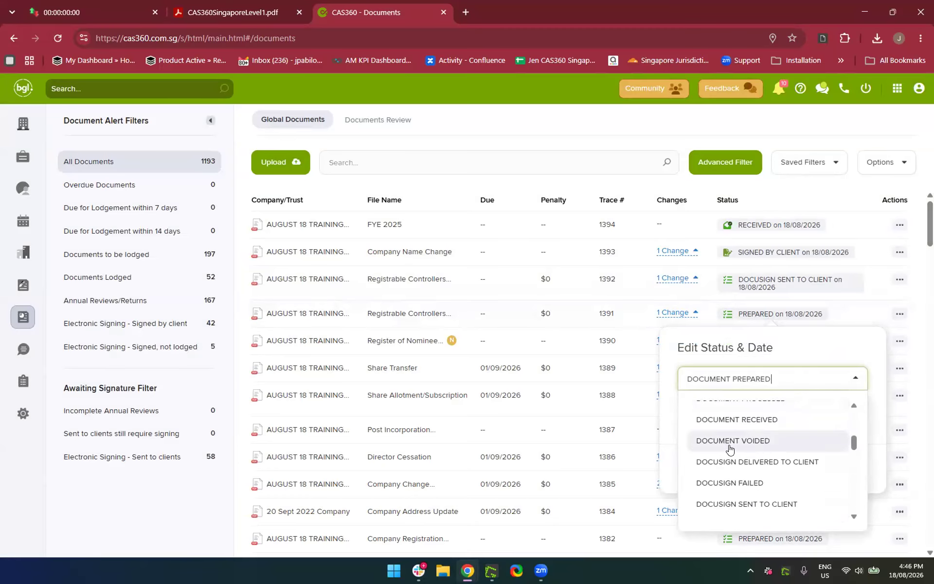
pyautogui.click(730, 441)
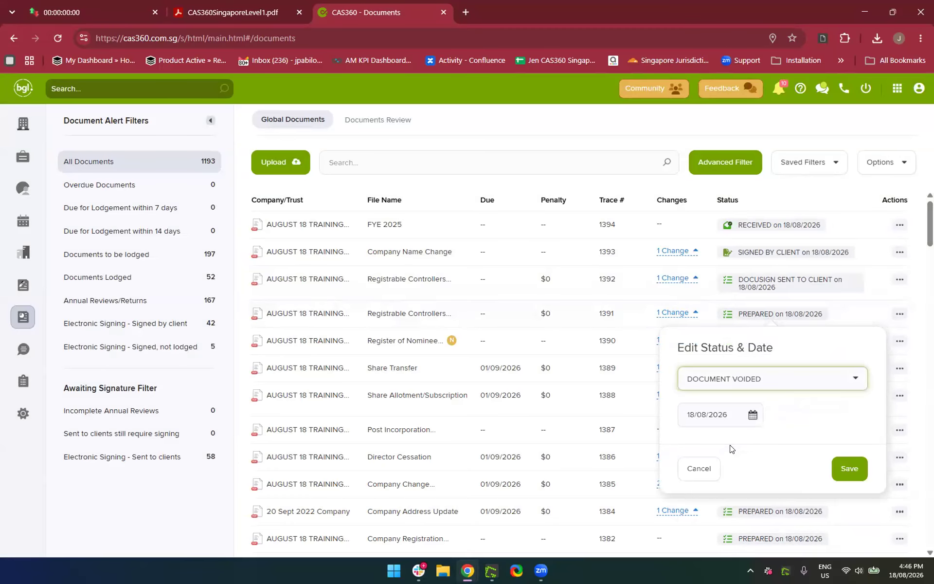
pyautogui.click(853, 461)
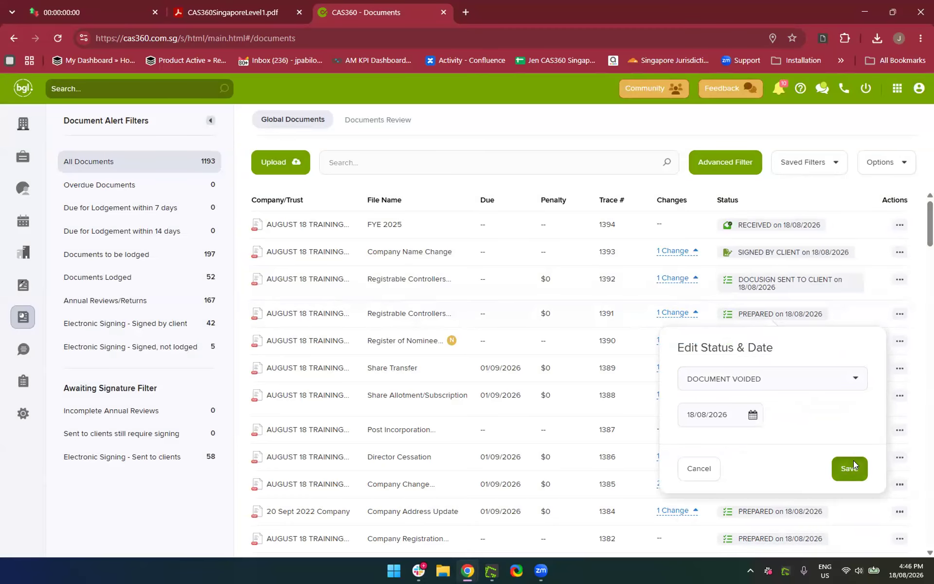
# Review the histories of documents 1391 and 1392
pyautogui.click(899, 315)
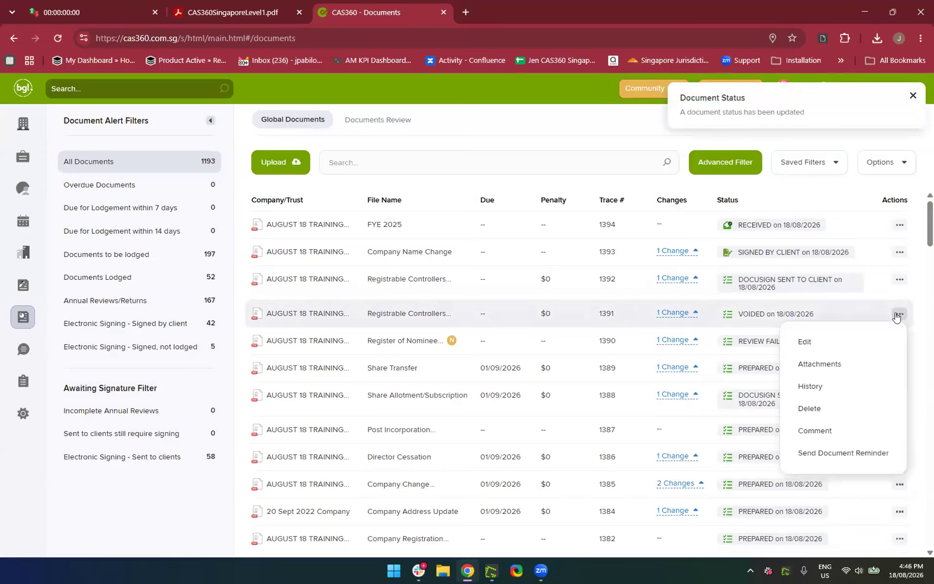
pyautogui.click(822, 387)
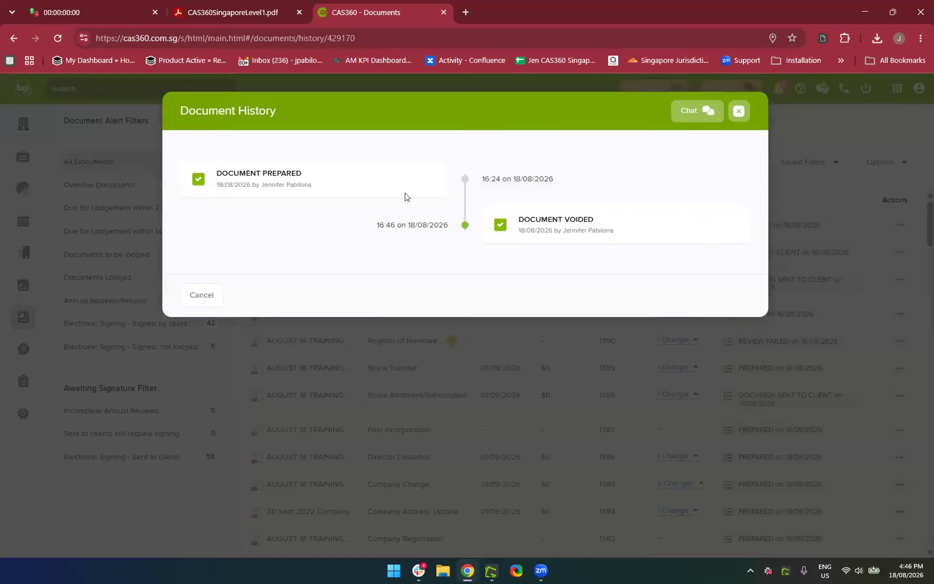
pyautogui.click(191, 302)
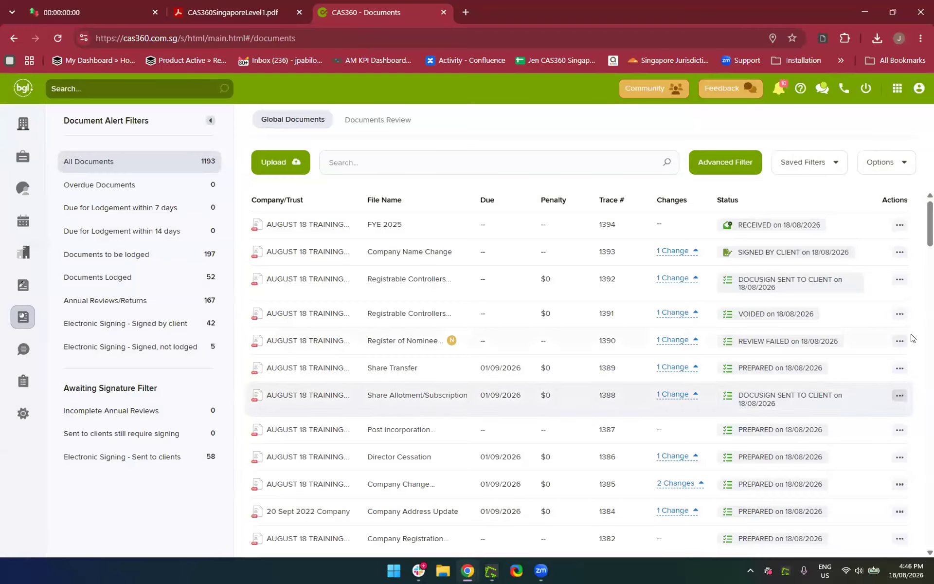
pyautogui.click(900, 342)
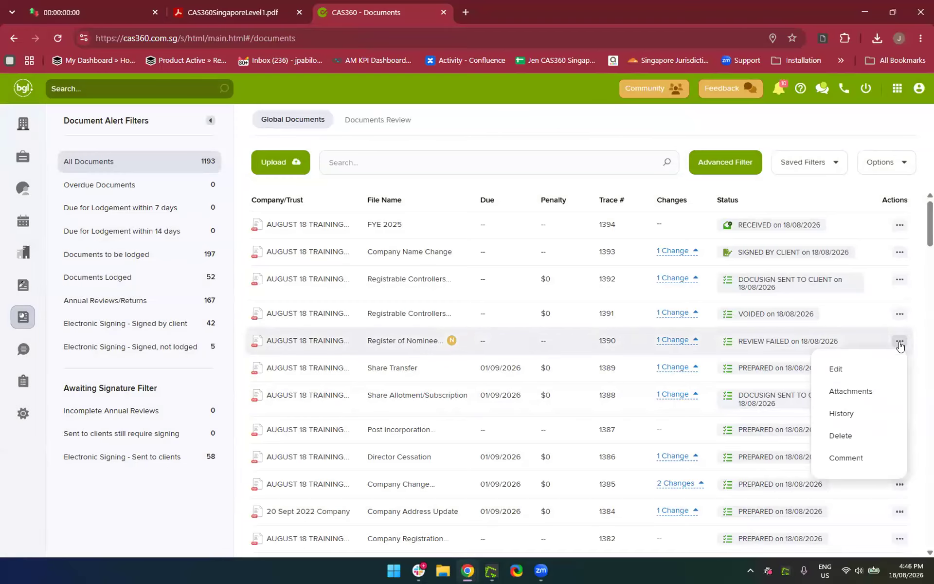
pyautogui.click(900, 281)
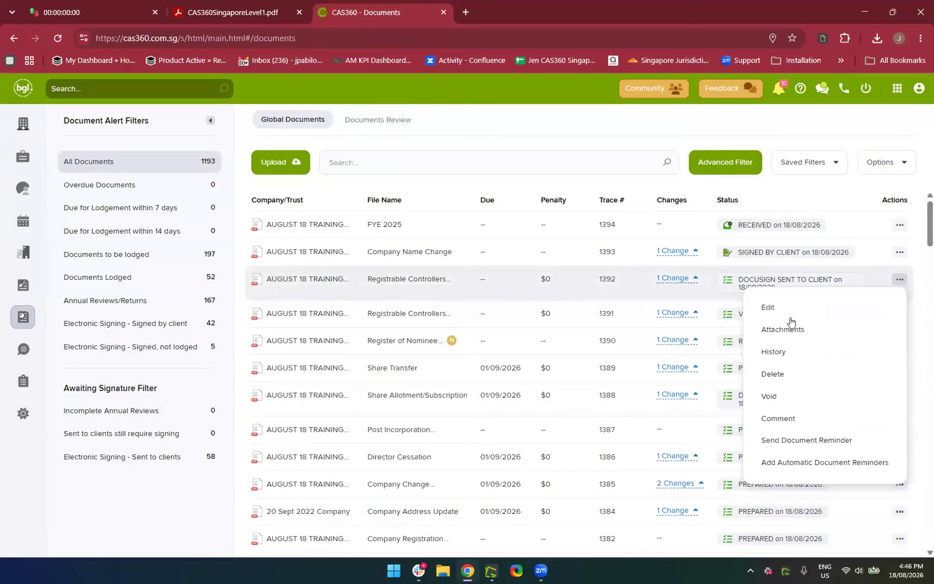
pyautogui.click(780, 355)
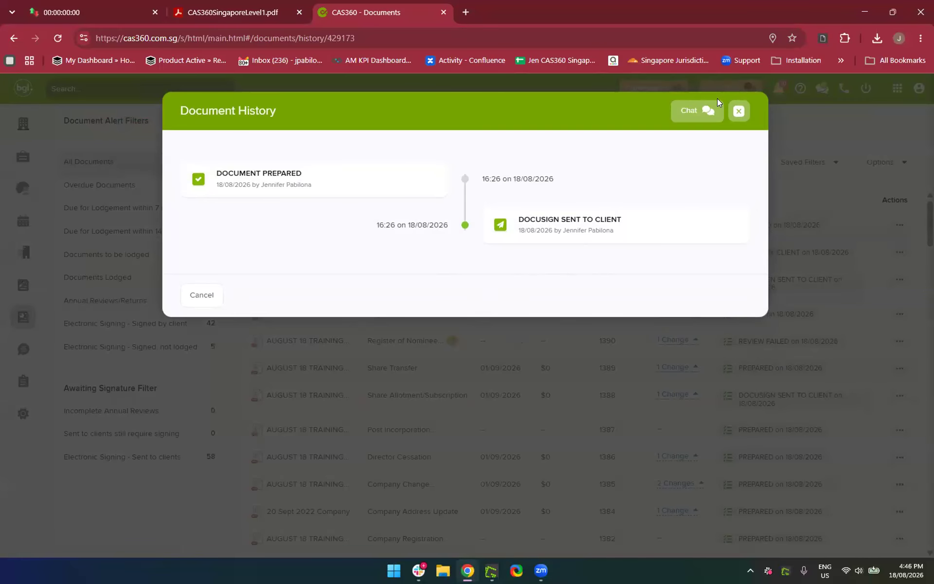
pyautogui.click(739, 112)
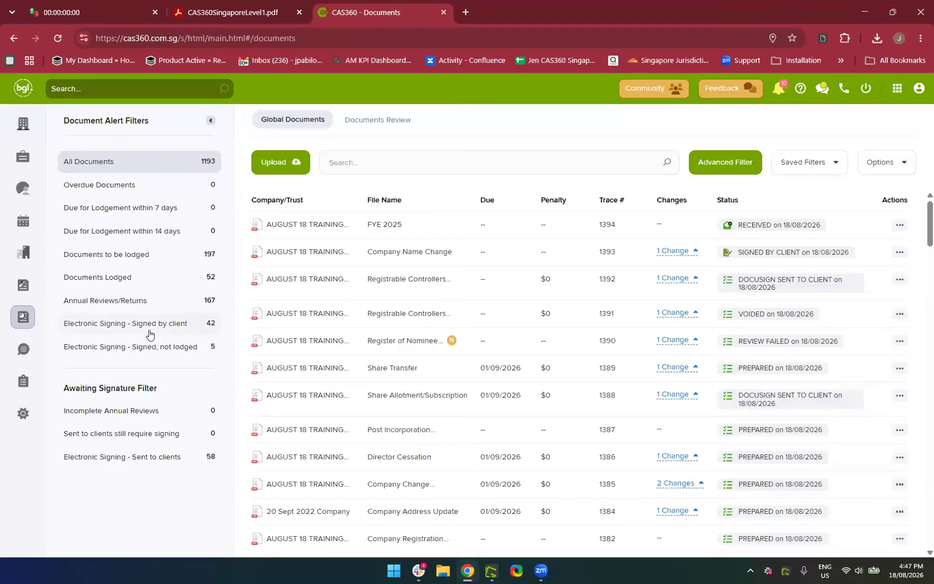
pyautogui.click(149, 327)
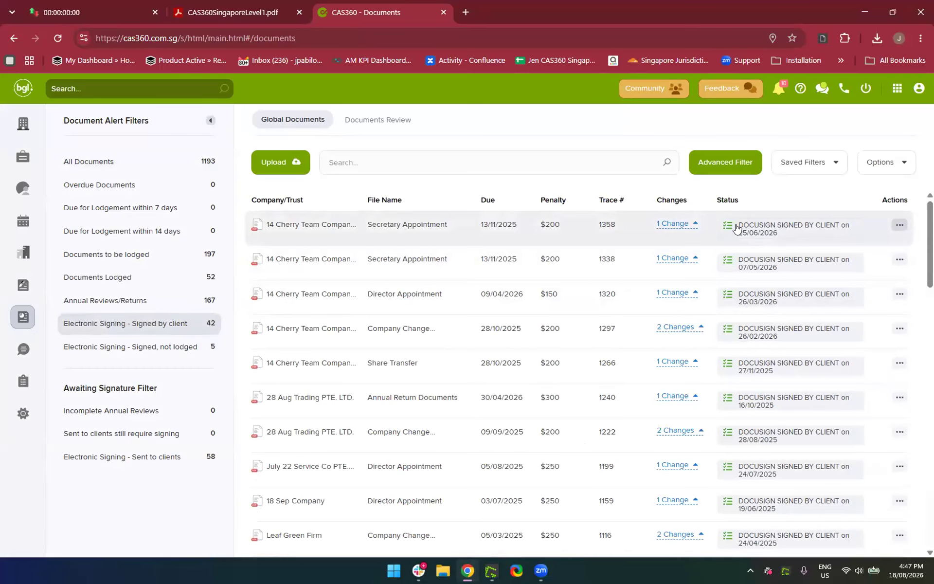
pyautogui.click(895, 226)
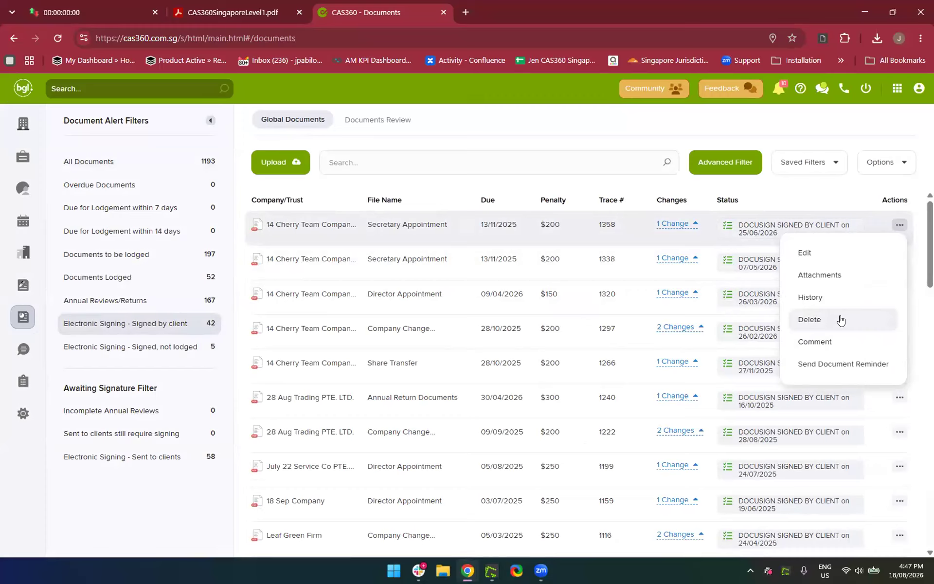
pyautogui.click(812, 283)
pyautogui.scroll(-5, 411, 434)
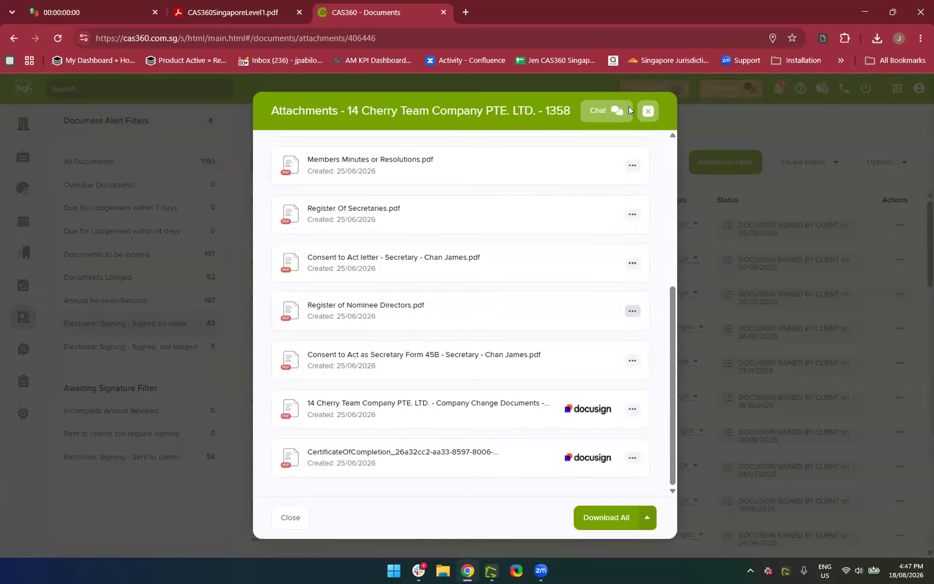
pyautogui.click(645, 117)
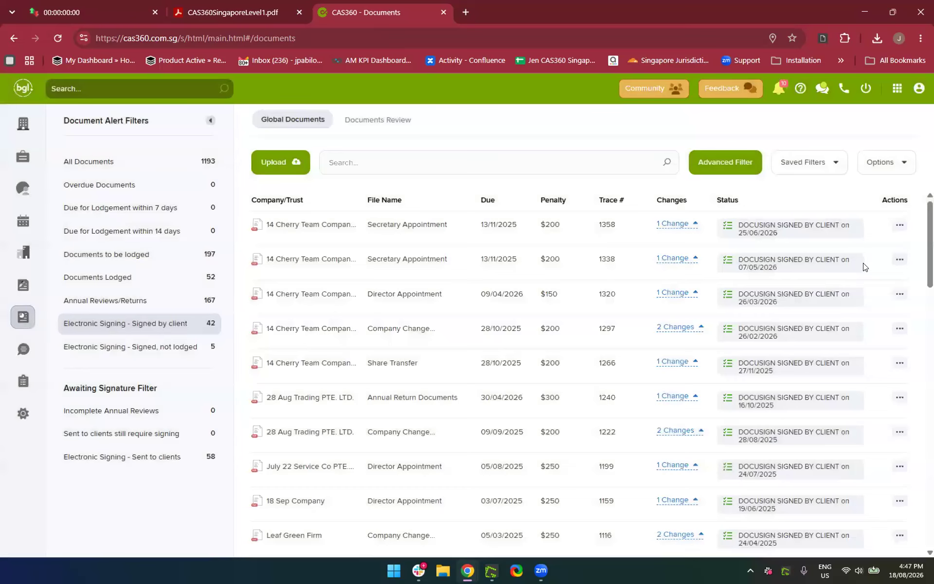
pyautogui.click(901, 265)
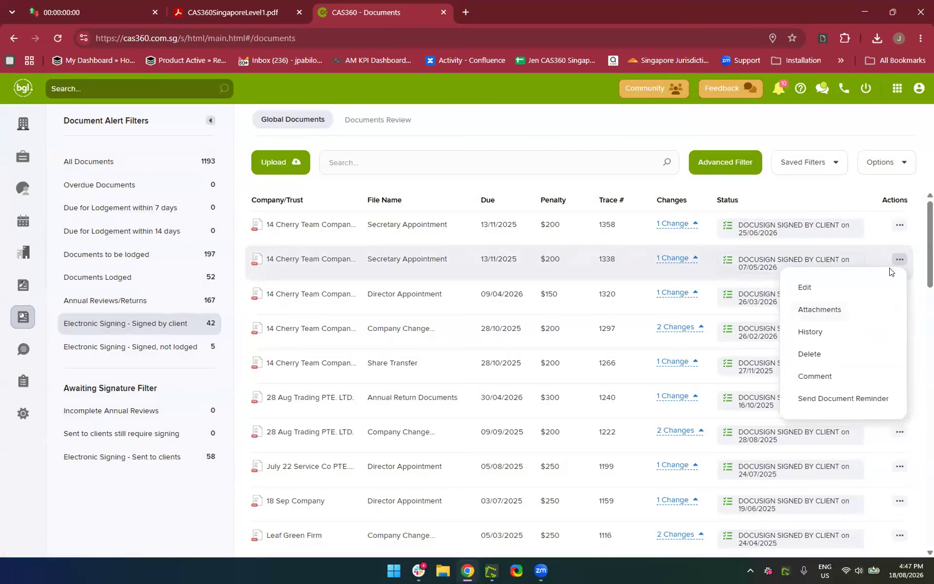
pyautogui.click(810, 332)
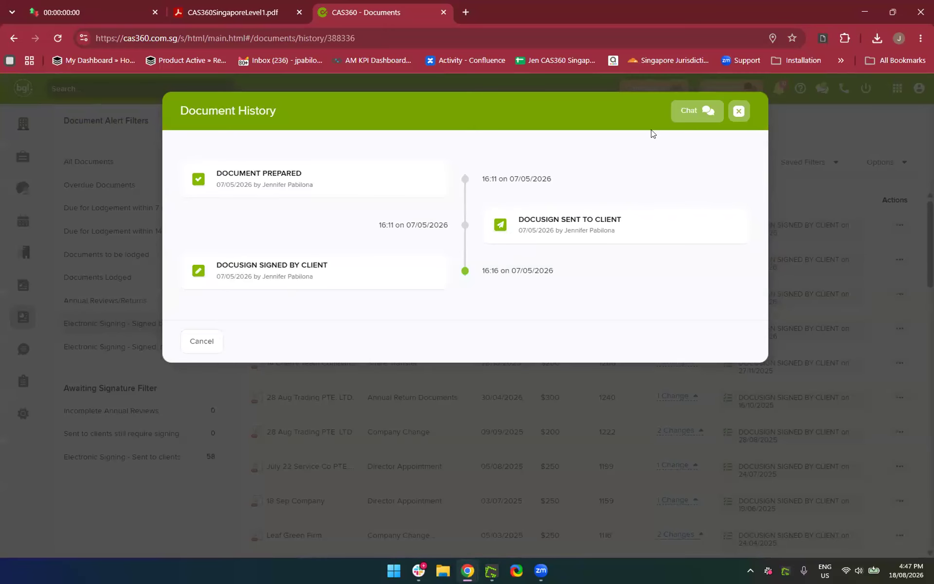
pyautogui.click(739, 111)
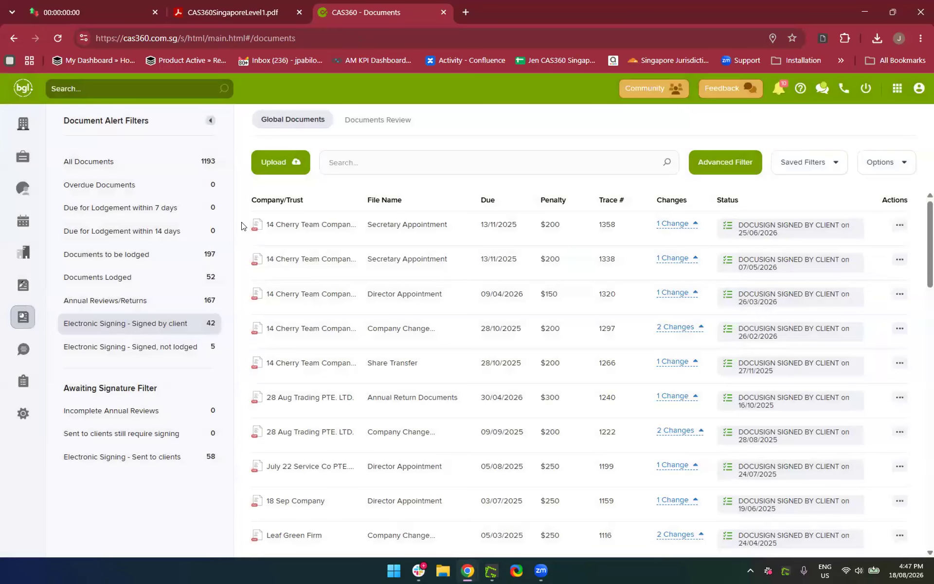
pyautogui.click(115, 161)
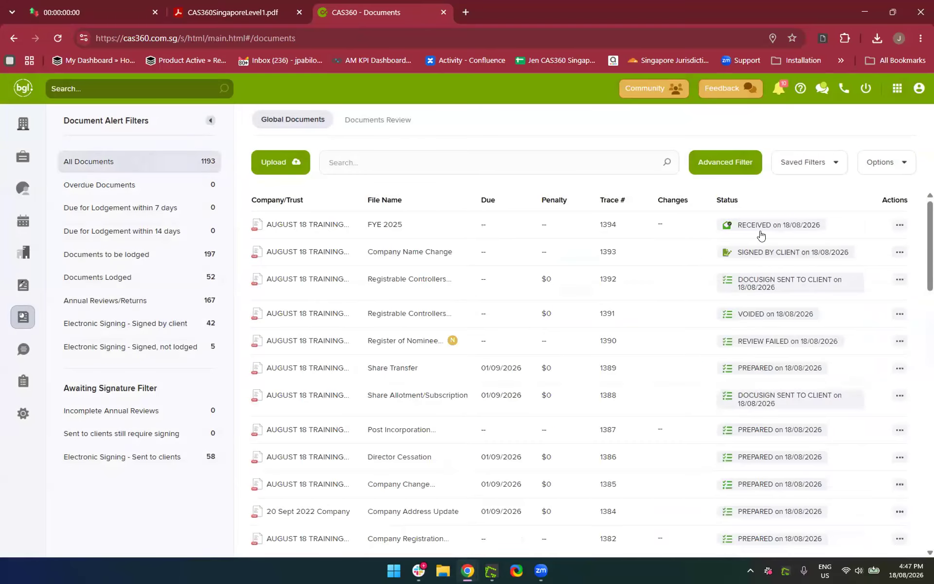
pyautogui.click(900, 225)
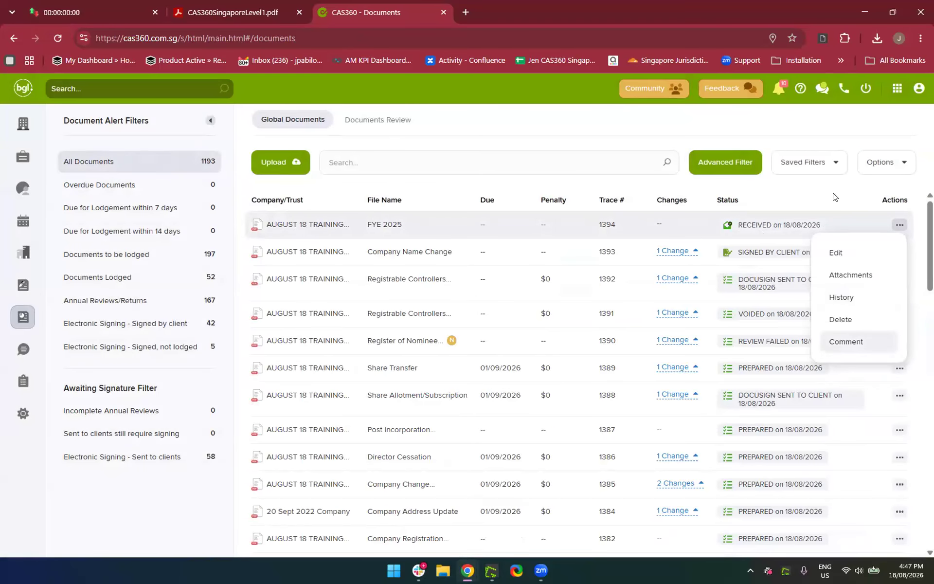
pyautogui.click(877, 236)
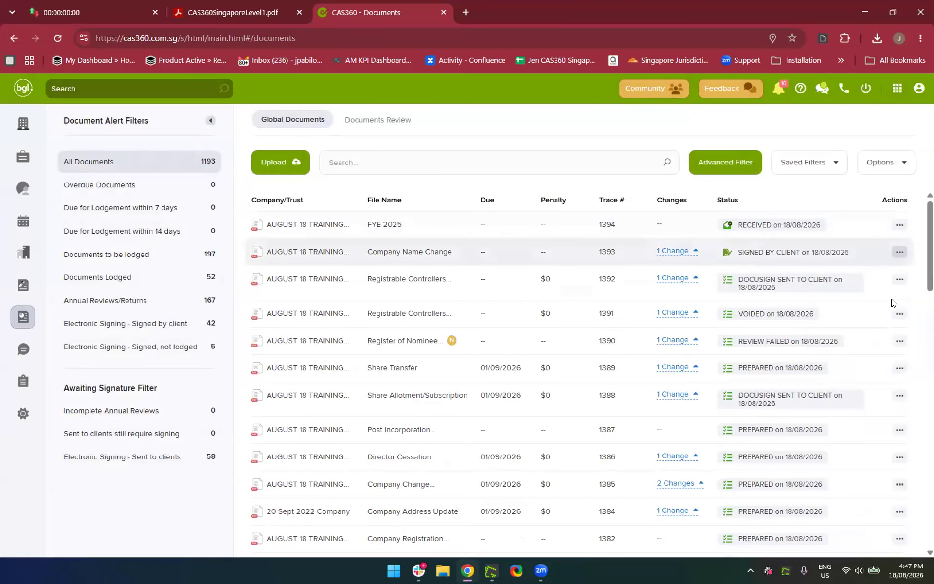
pyautogui.scroll(-1, 895, 375)
pyautogui.click(899, 365)
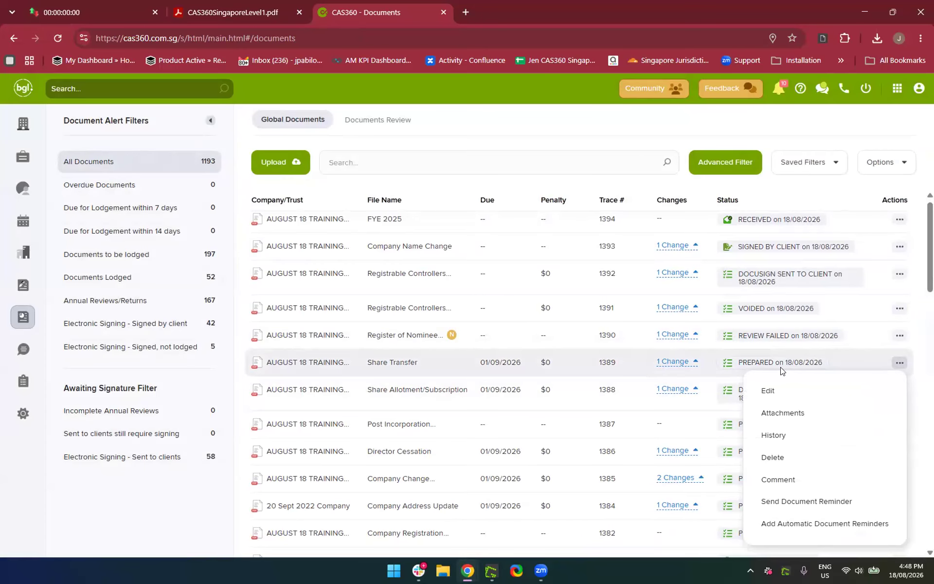
pyautogui.click(792, 503)
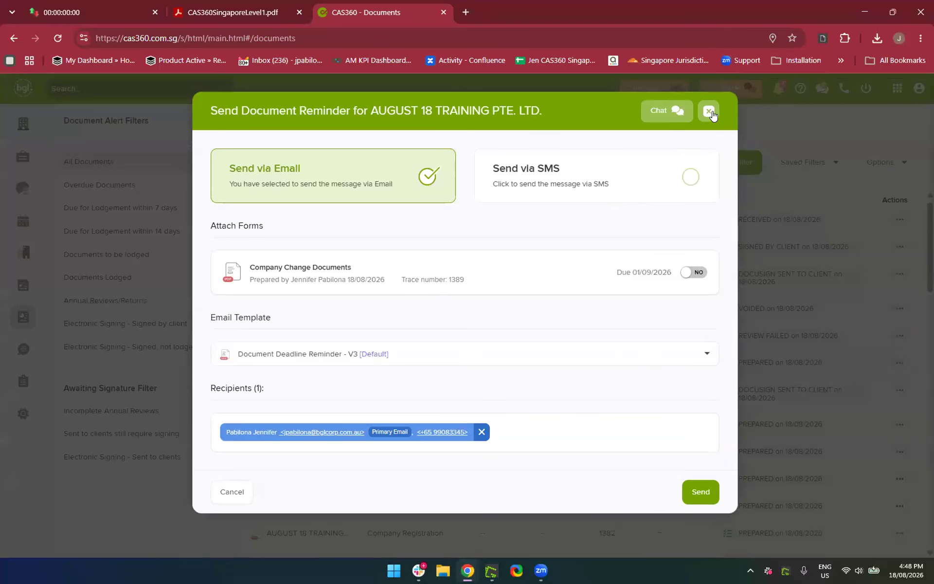
pyautogui.click(709, 112)
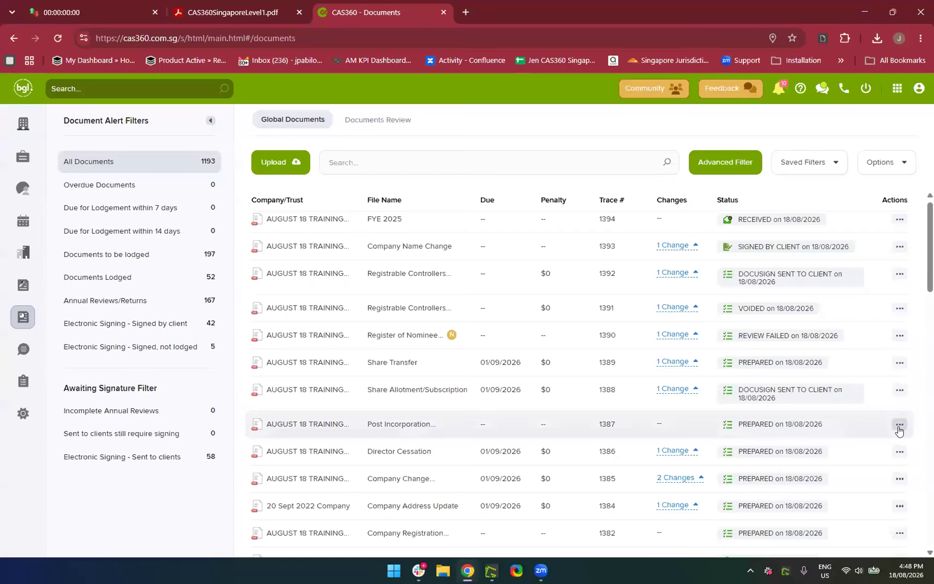
pyautogui.click(899, 425)
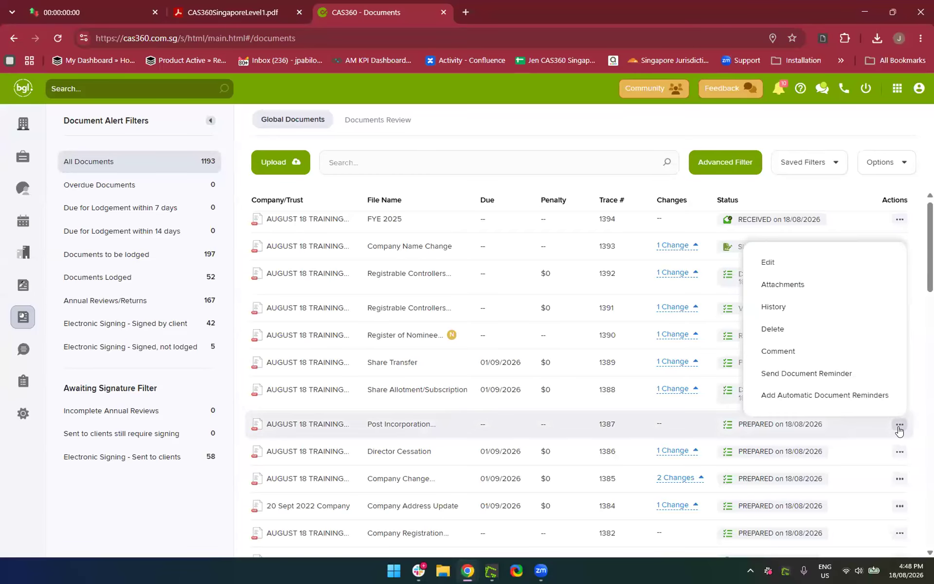
pyautogui.click(805, 396)
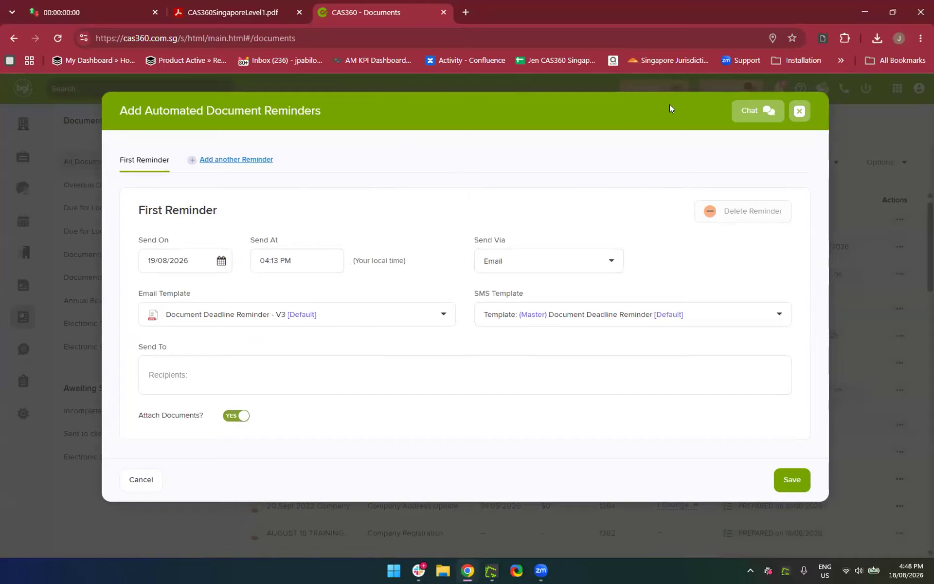
pyautogui.click(800, 112)
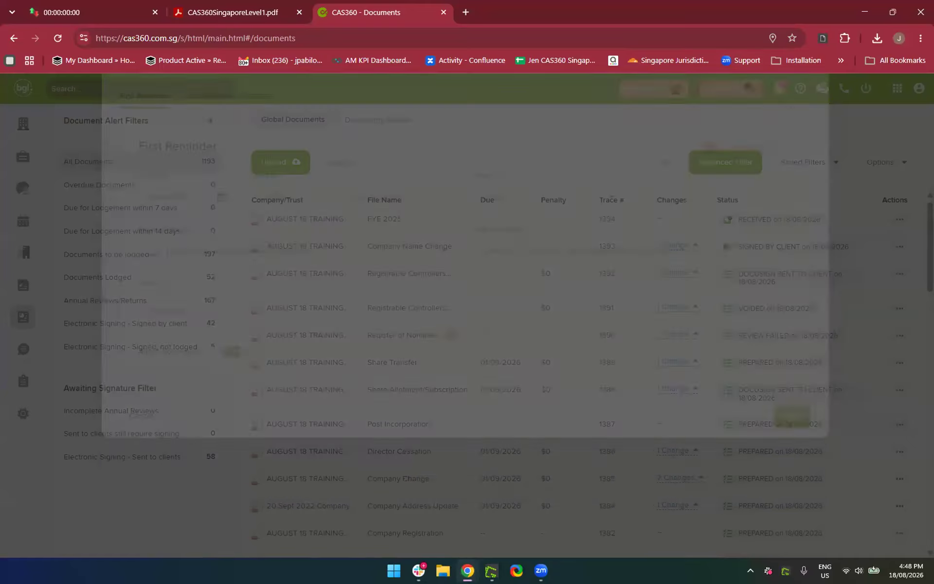
pyautogui.click(899, 222)
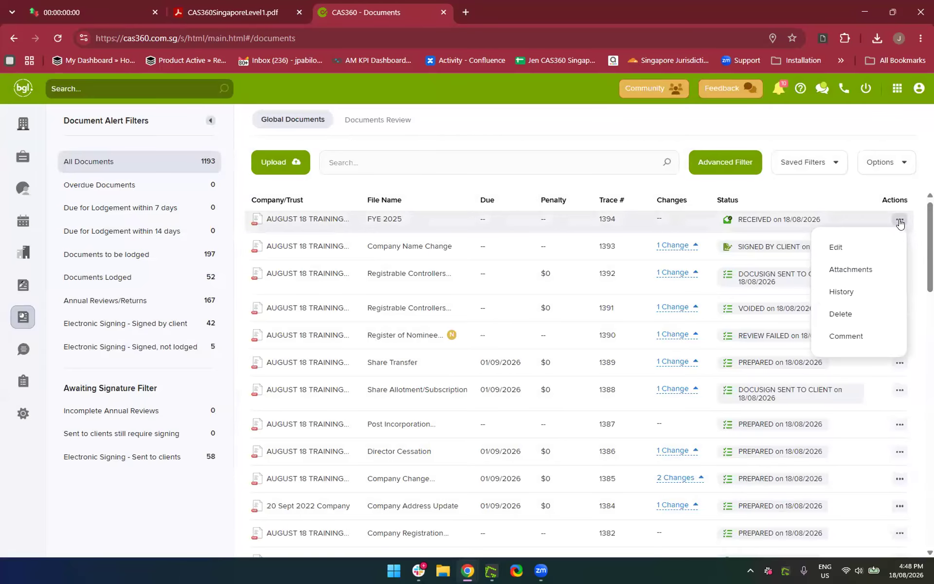
pyautogui.click(427, 191)
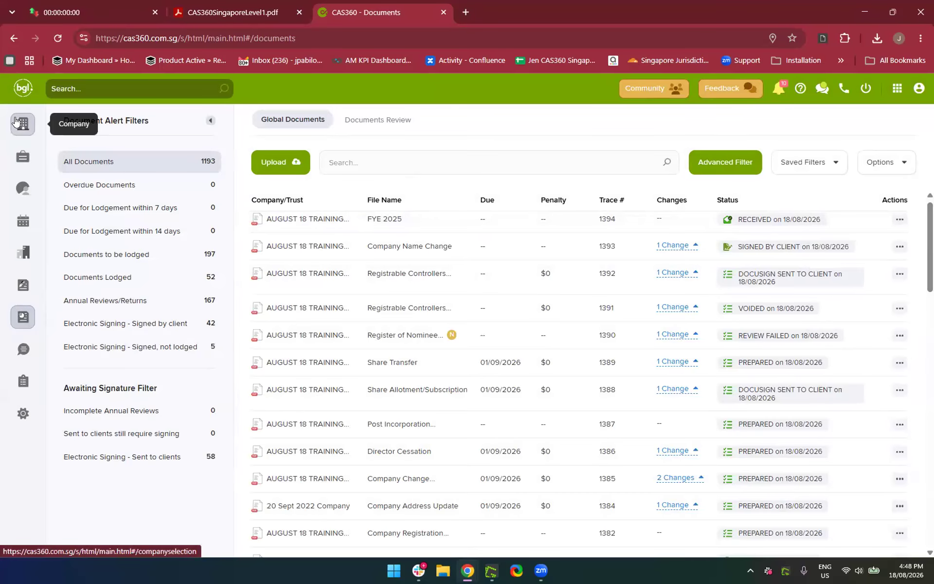
# Browse 14 Cherry Team Company's Documents tab, then bring up the Lodgement / Agent Settings listing 11 agents
pyautogui.click(16, 121)
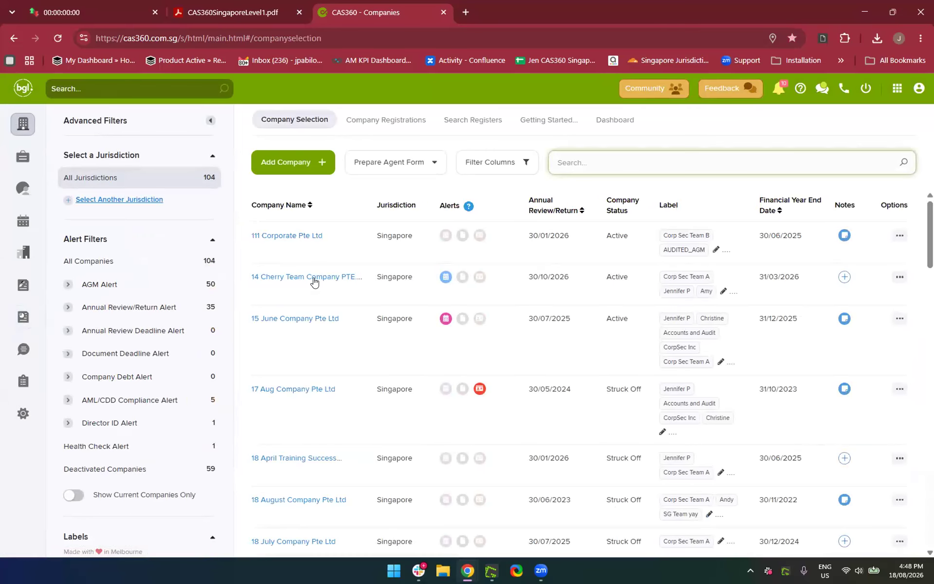
pyautogui.click(313, 278)
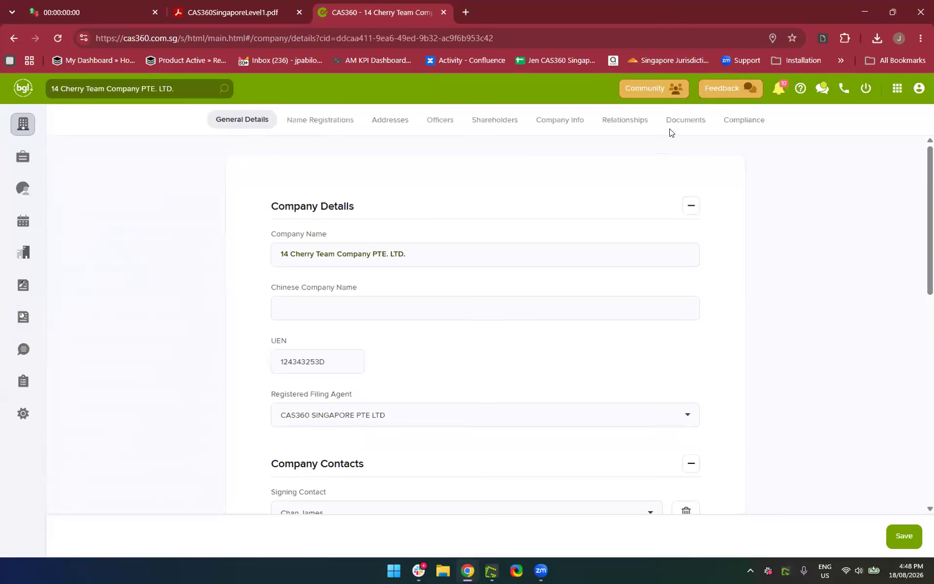
pyautogui.click(670, 121)
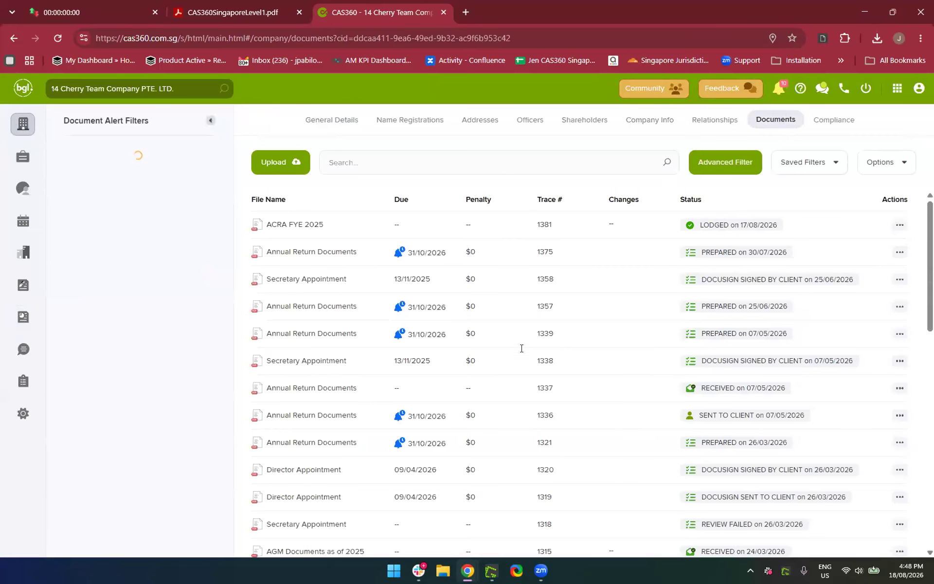
pyautogui.scroll(-1, 558, 362)
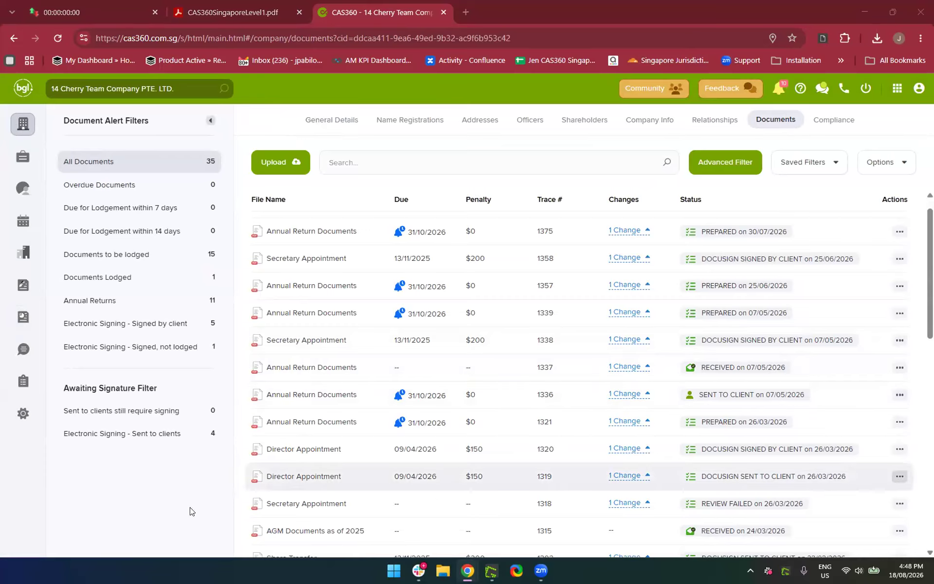
pyautogui.click(93, 542)
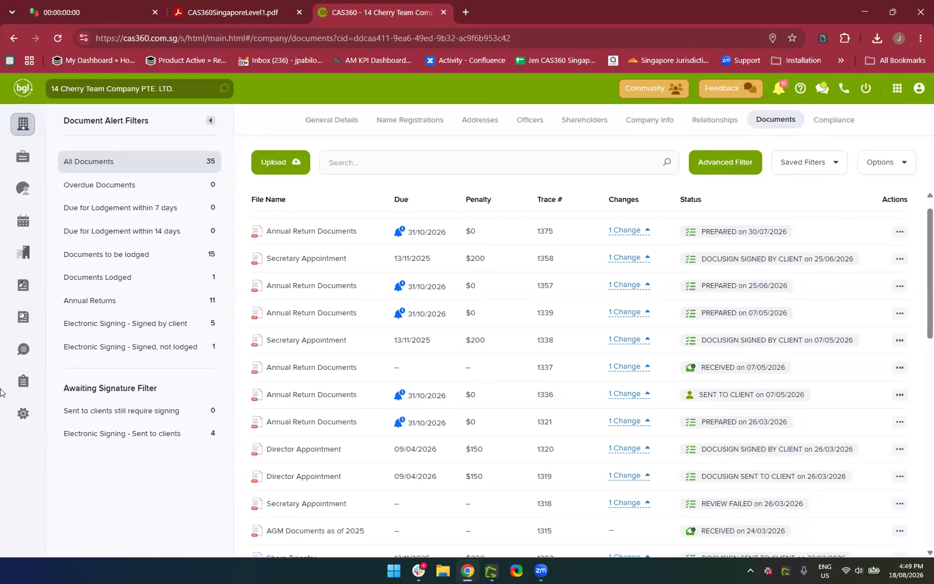
pyautogui.click(16, 416)
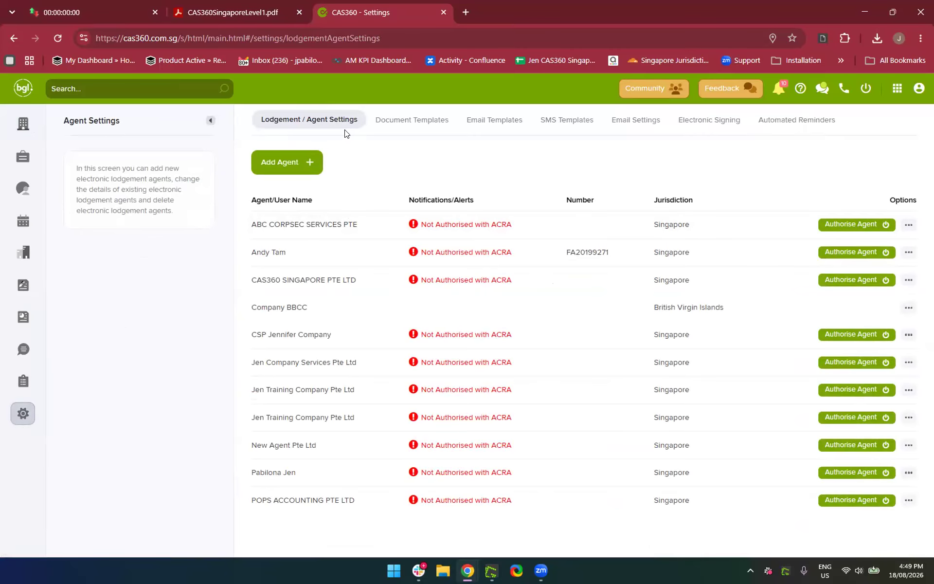
# Look over the Add Registered Agent form, close it unsaved, and go back to the companies list
pyautogui.click(280, 161)
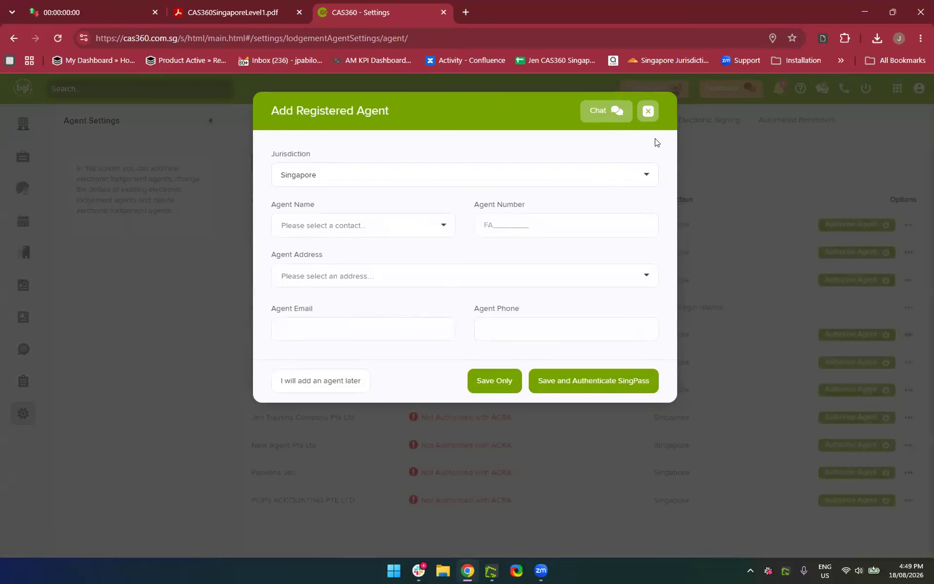
pyautogui.click(648, 111)
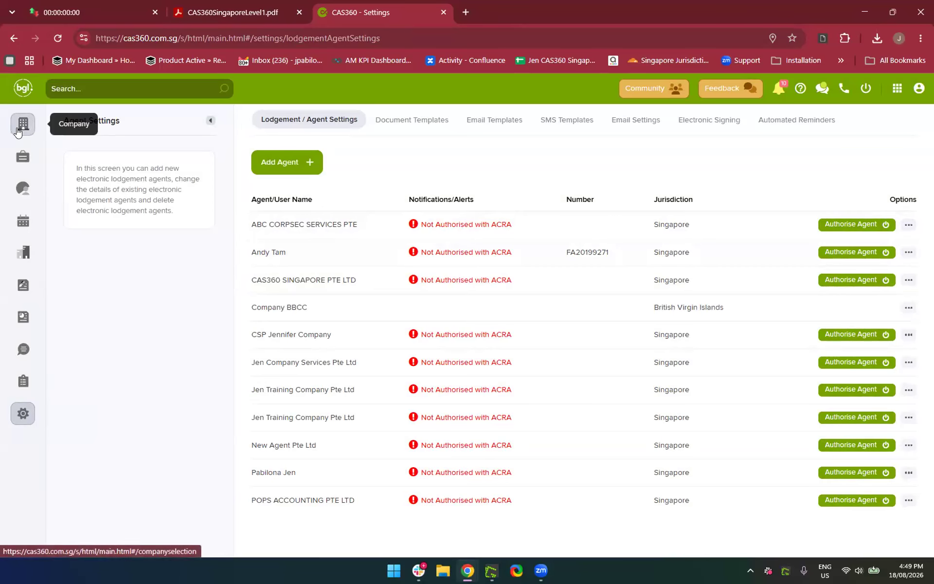
pyautogui.click(18, 132)
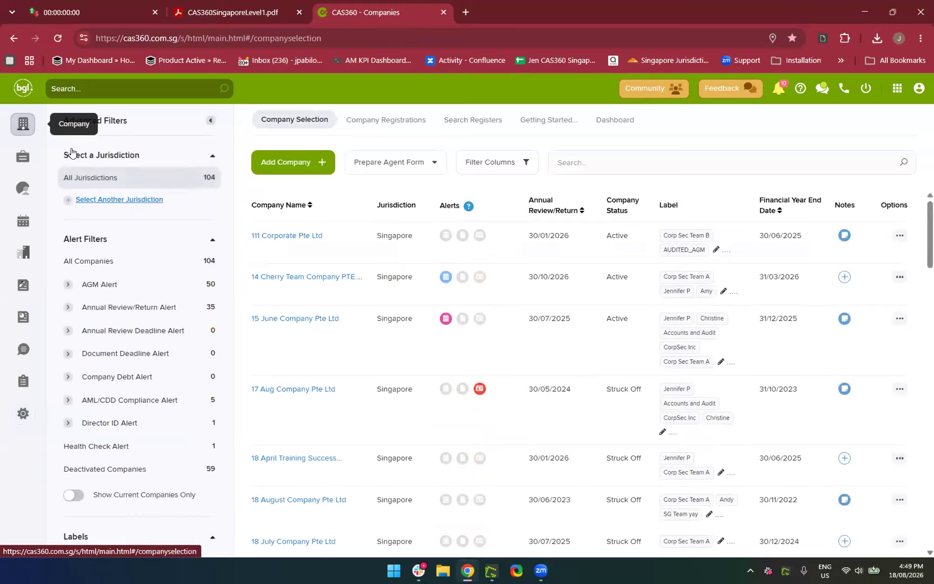
pyautogui.click(291, 278)
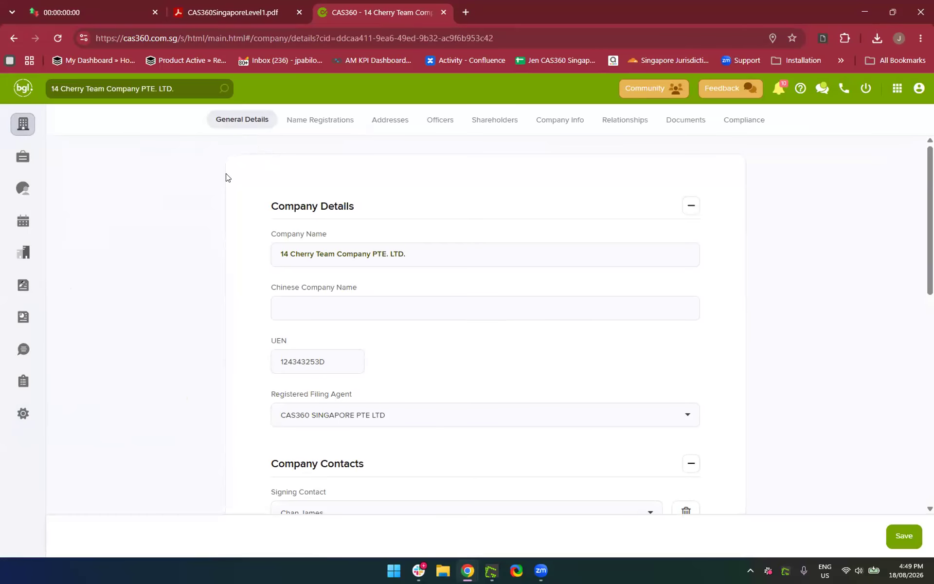
pyautogui.scroll(-4, 326, 201)
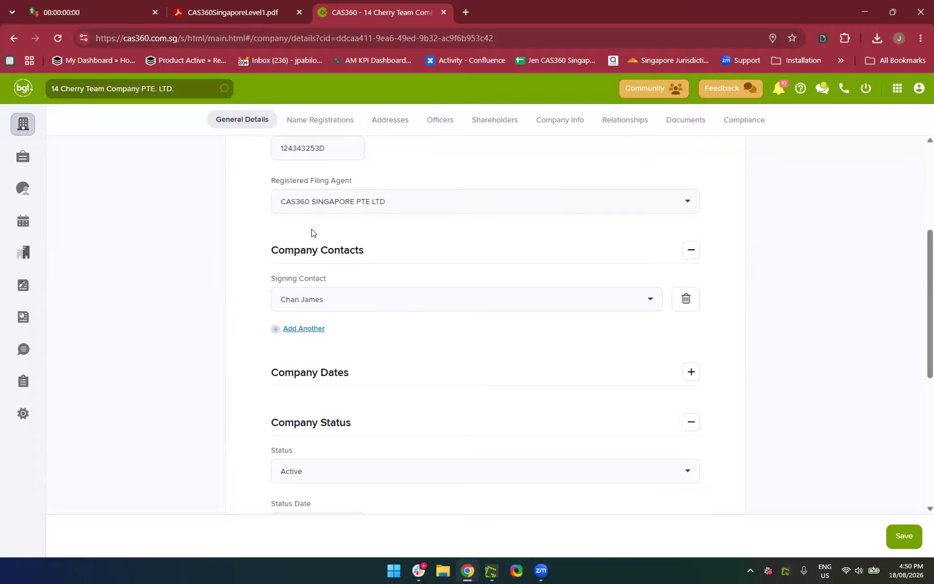
pyautogui.scroll(1, 312, 233)
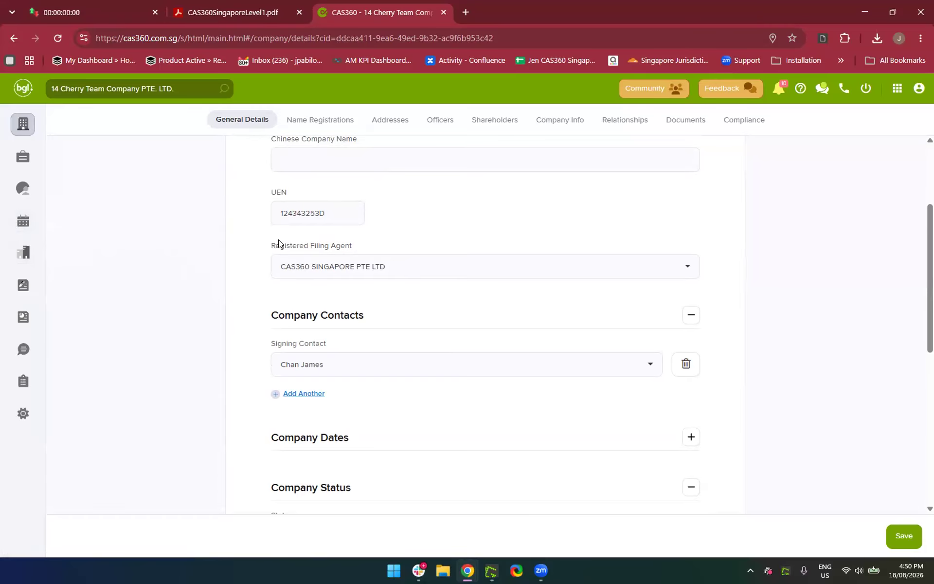
pyautogui.scroll(-3, 300, 292)
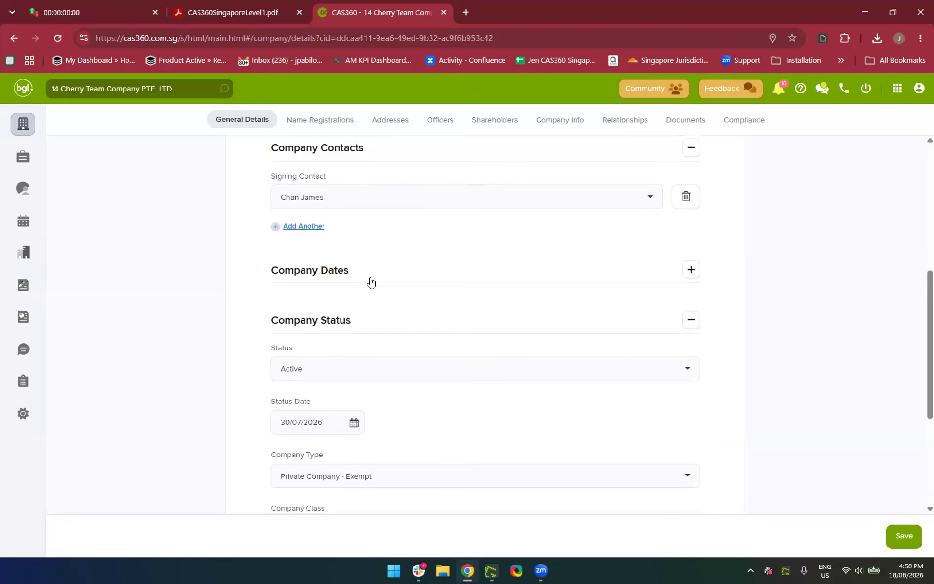
pyautogui.click(371, 281)
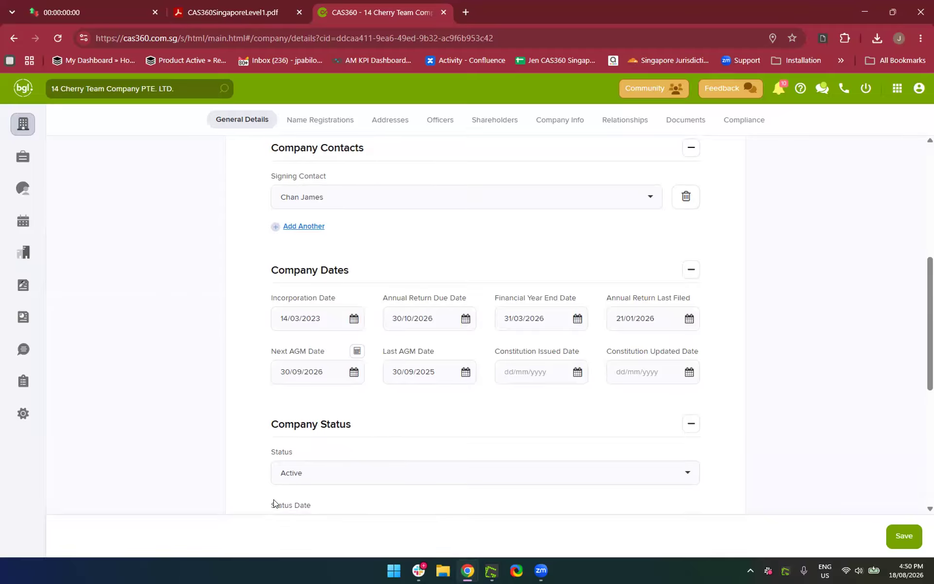
pyautogui.click(23, 123)
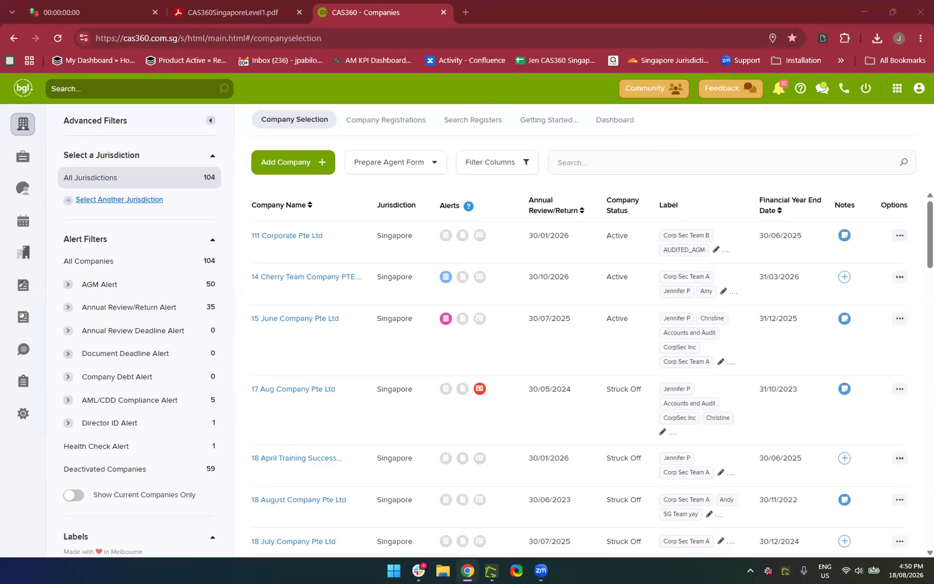
# Present the CAS360 Training Level 1 deck as a slideshow from slide 4, 'Questions?'
pyautogui.press('Escape')
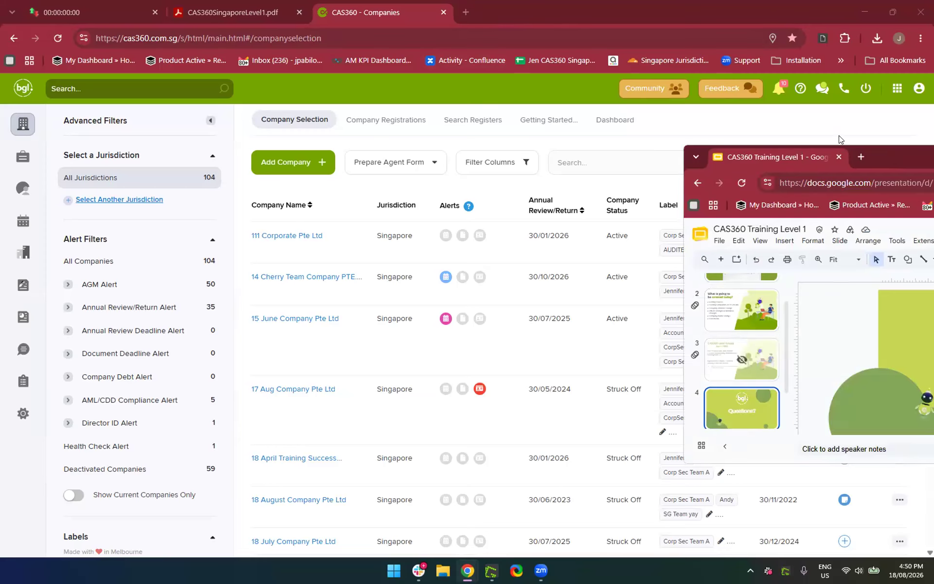
pyautogui.moveTo(791, 153); pyautogui.dragTo(494, 25)
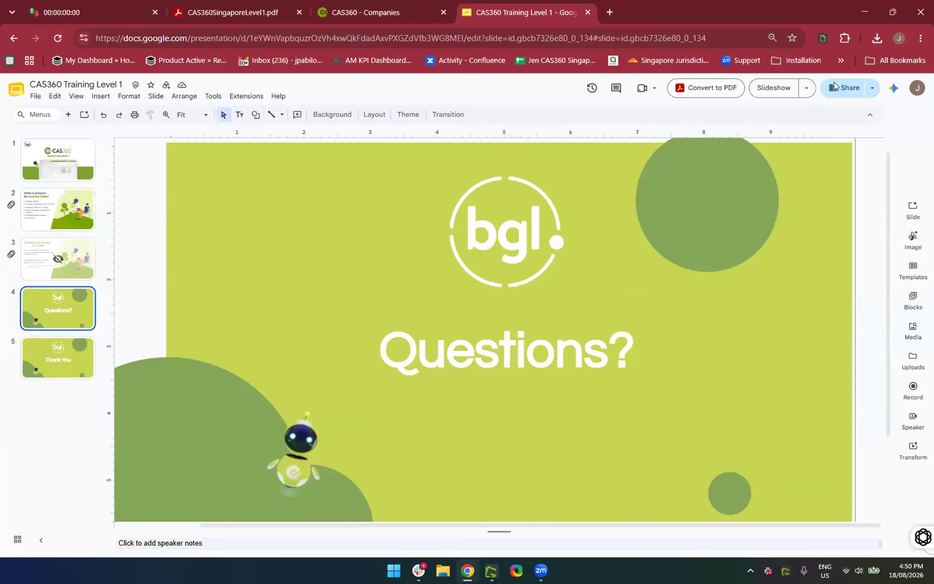
pyautogui.click(764, 91)
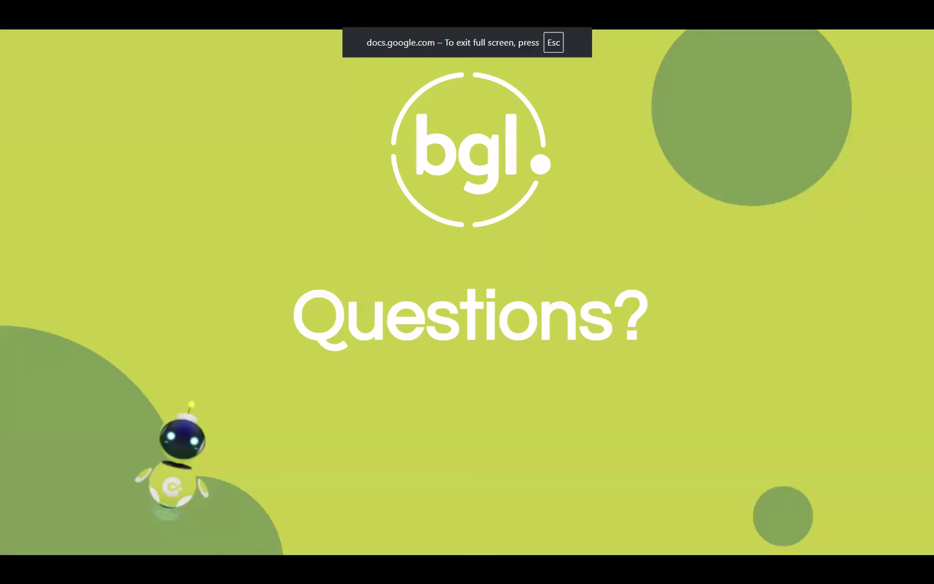